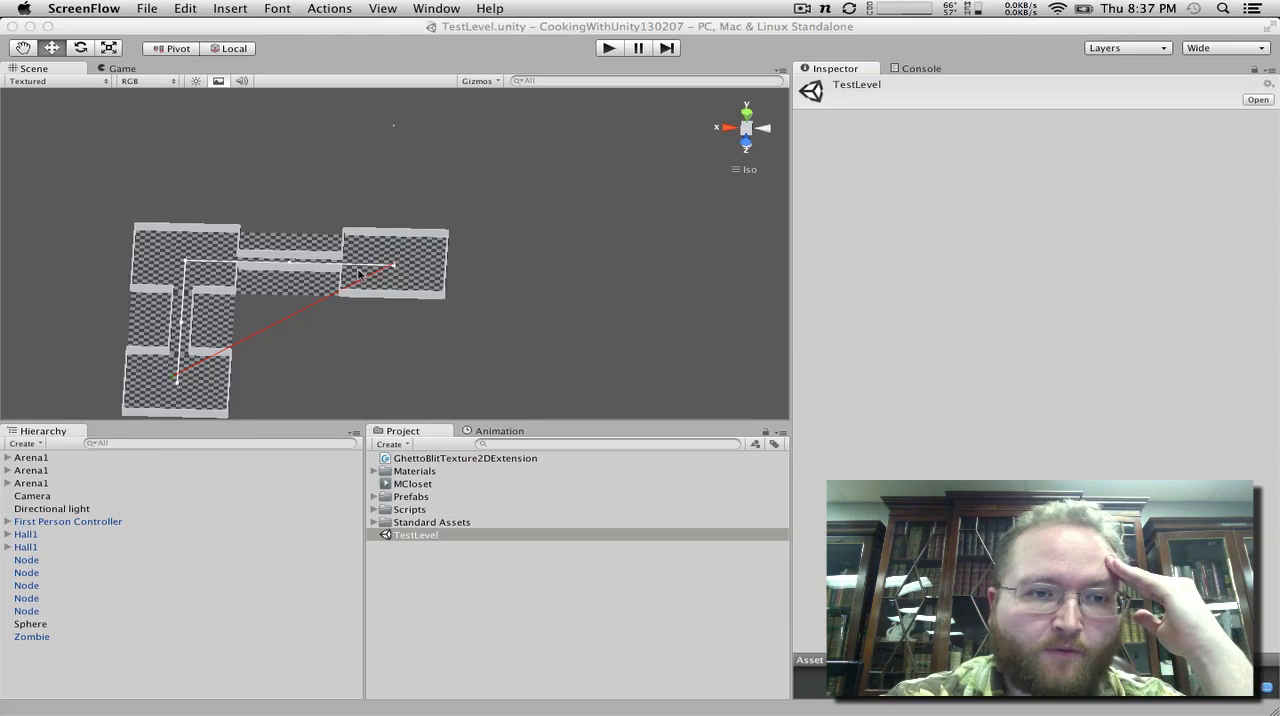
Step: Examine the level's arenas, halls and node connection lines from several angles
scroll(451, 215, "up", 5)
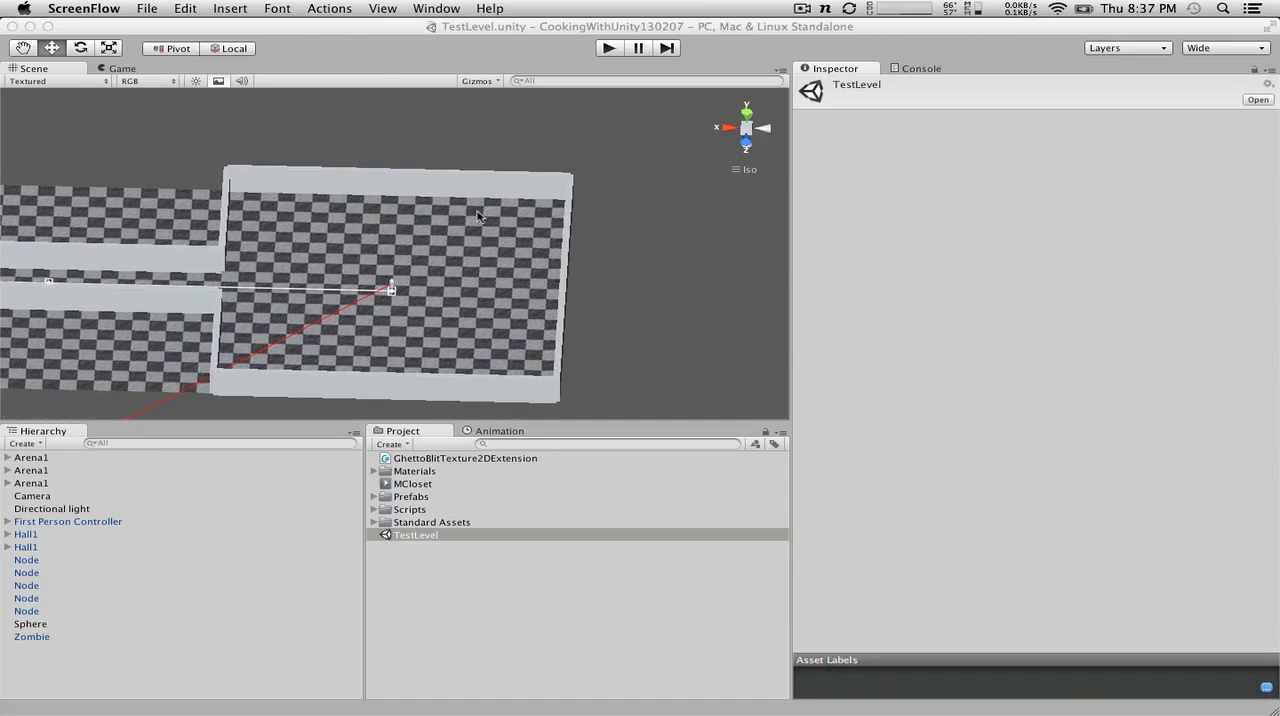
left_click_drag(480, 218, 114, 207, "alt")
scroll(114, 208, "down", 5)
scroll(114, 208, "down", 3)
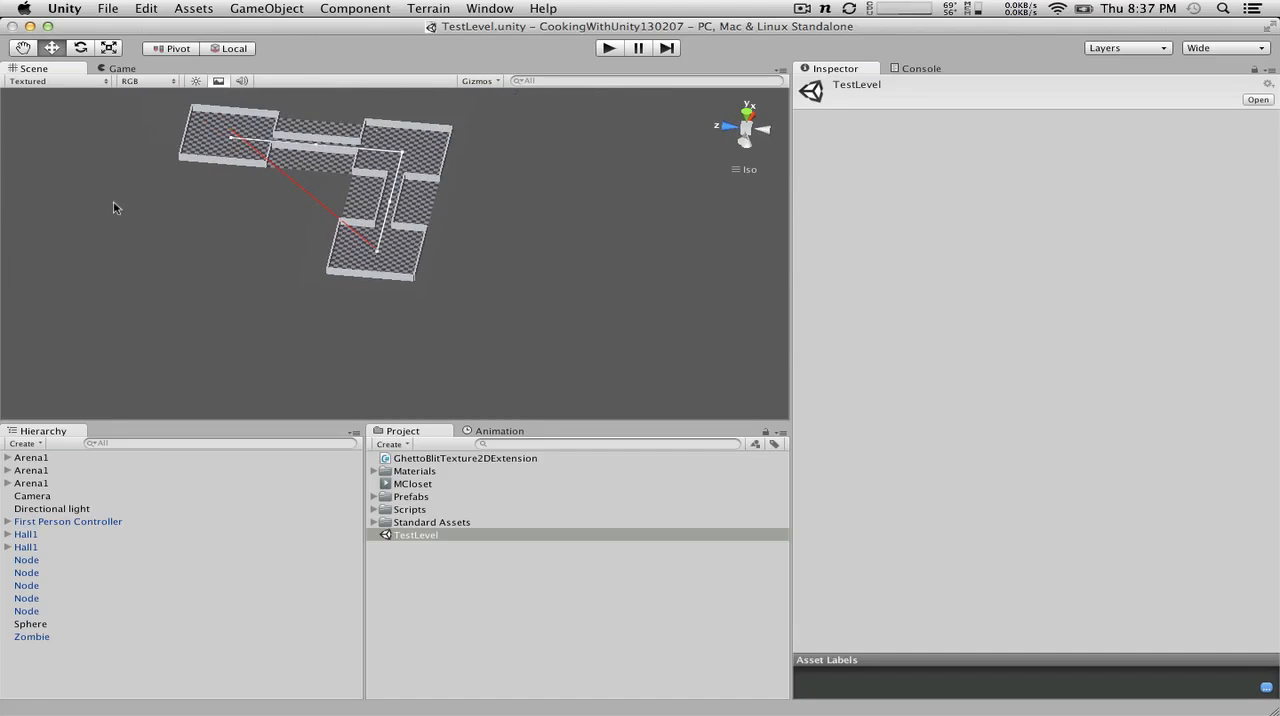
left_click_drag(198, 206, 142, 131, "alt")
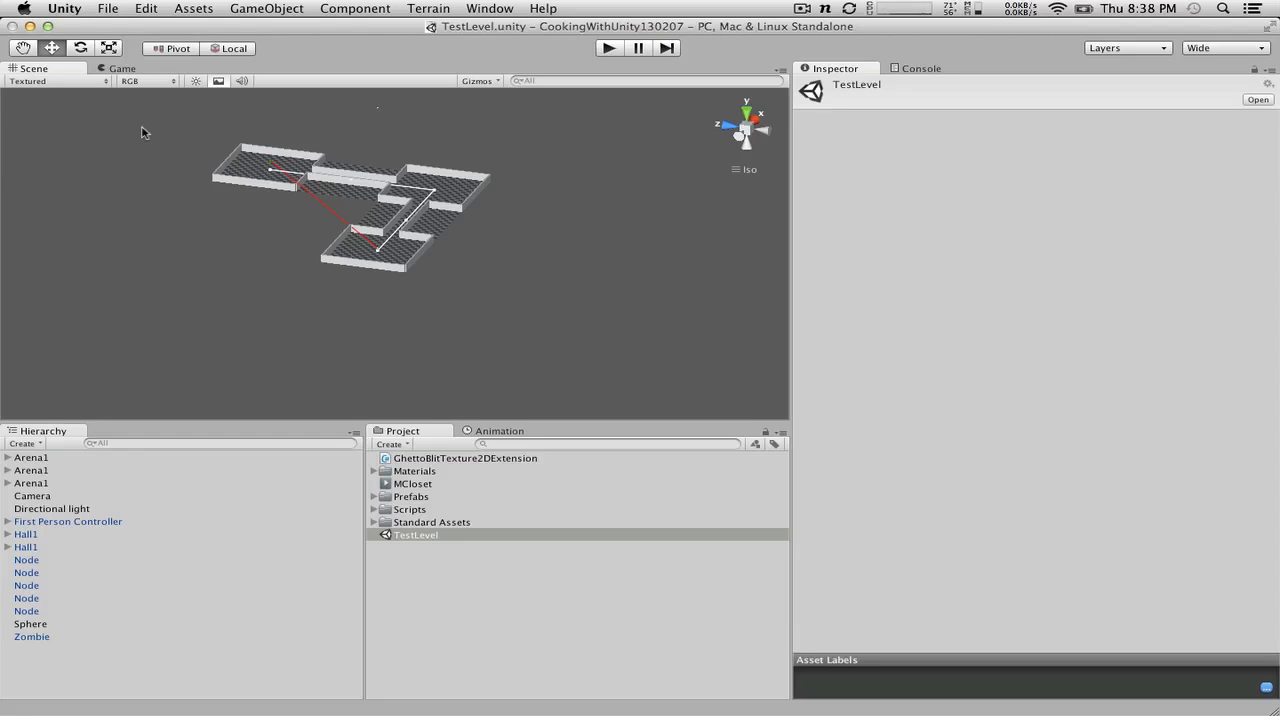
scroll(142, 132, "up", 8)
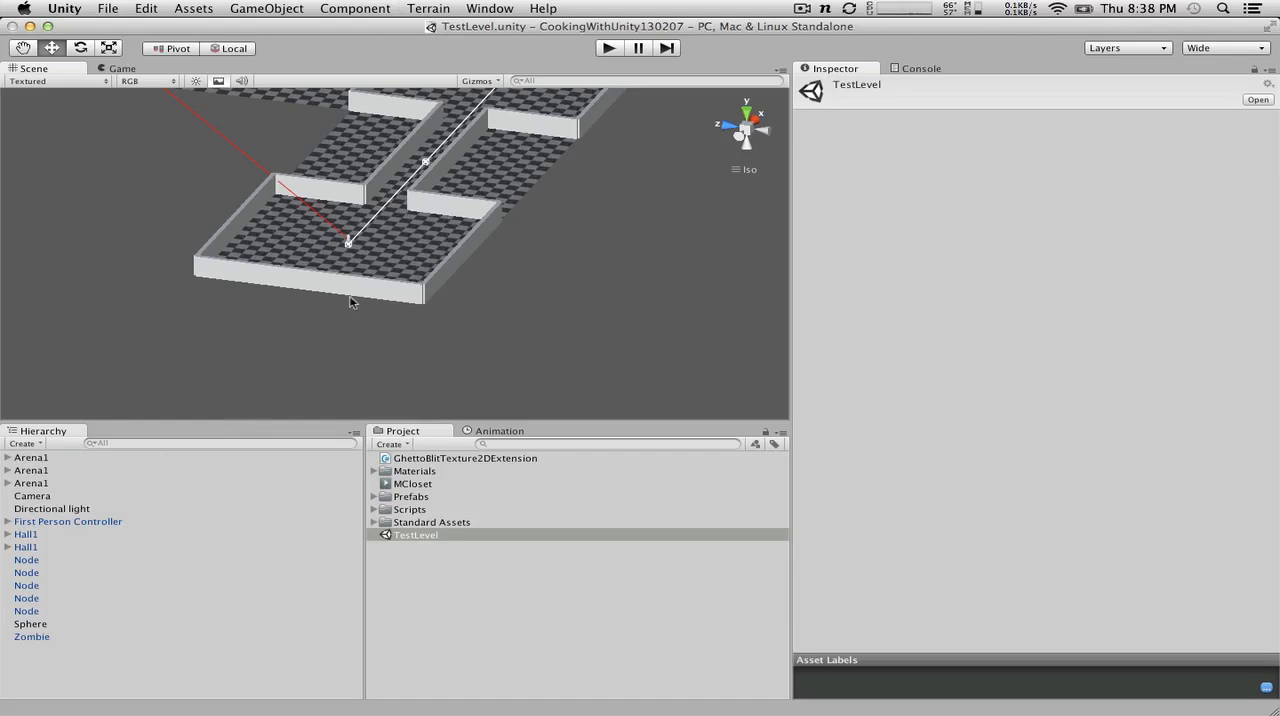
scroll(372, 225, "down", 5)
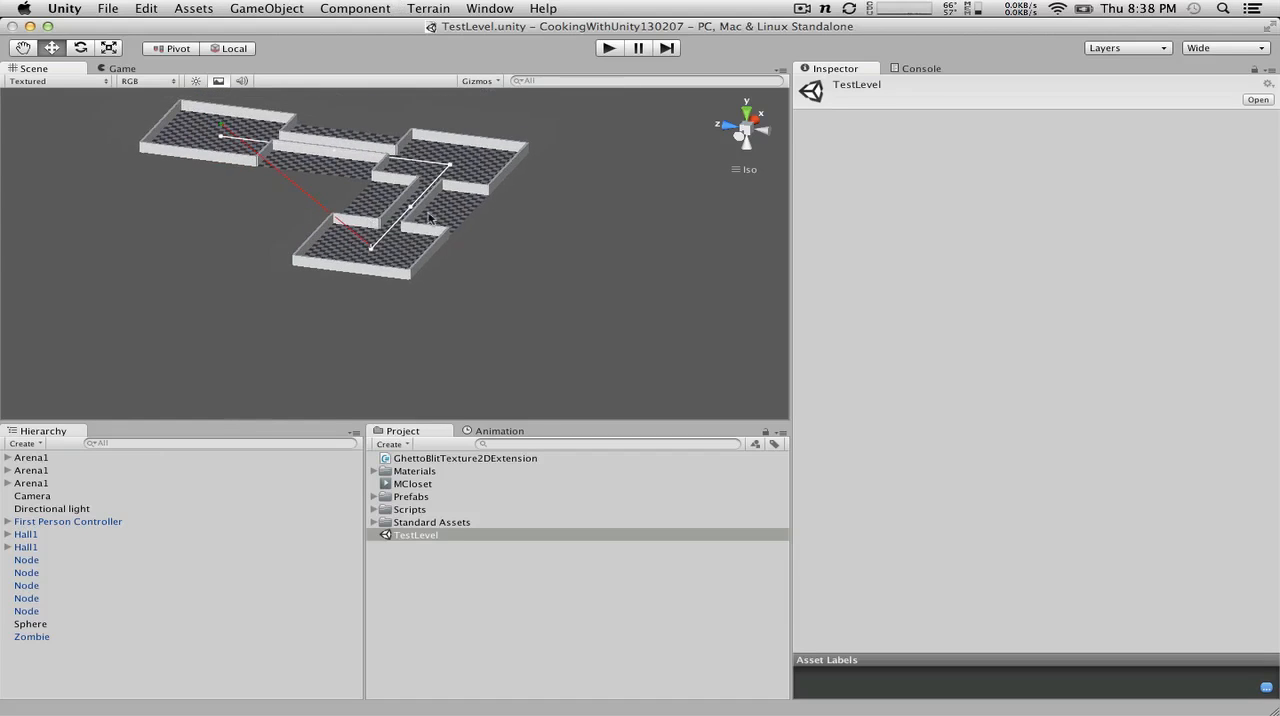
left_click_drag(462, 202, 72, 390, "alt")
scroll(325, 242, "up", 8)
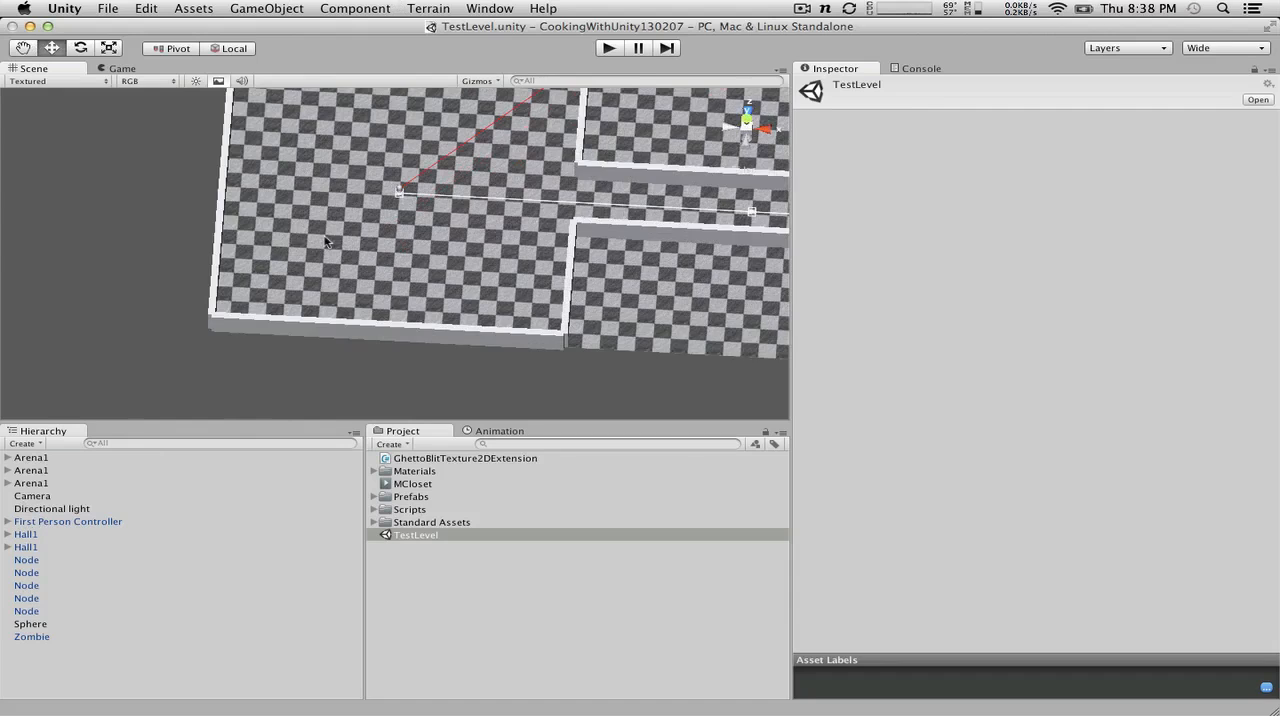
scroll(325, 242, "down", 1)
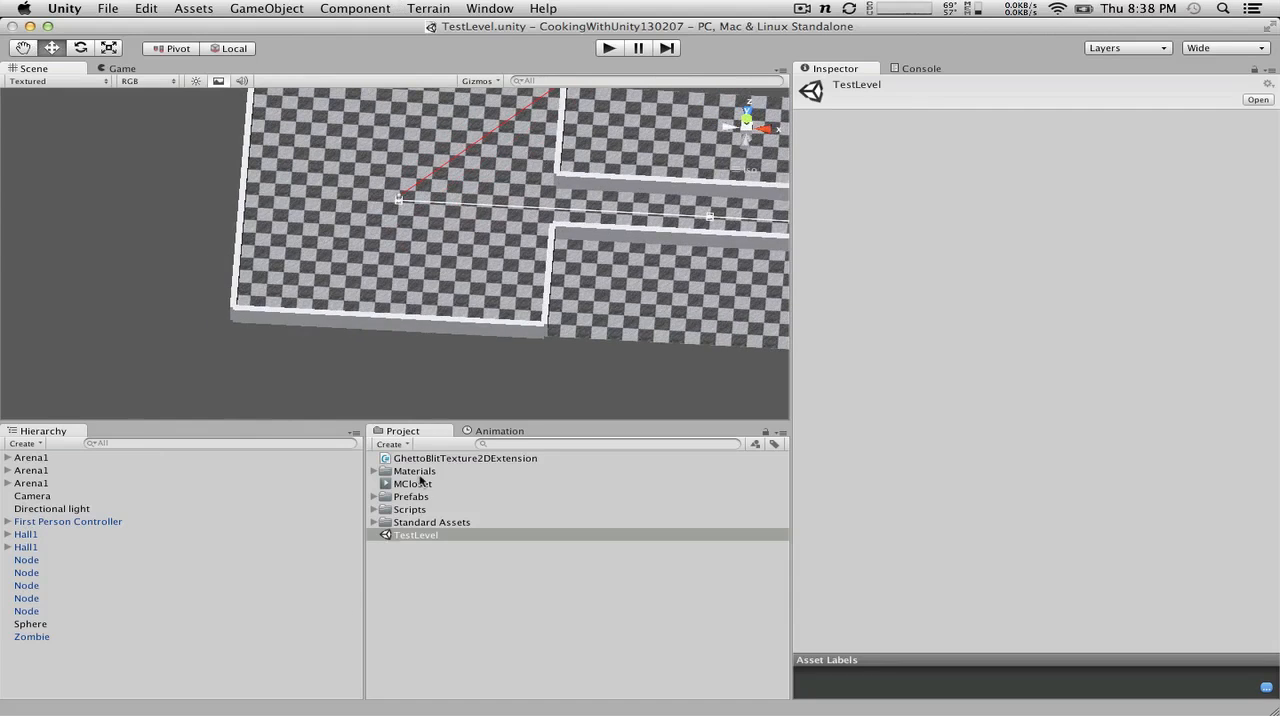
scroll(430, 300, "down", 5)
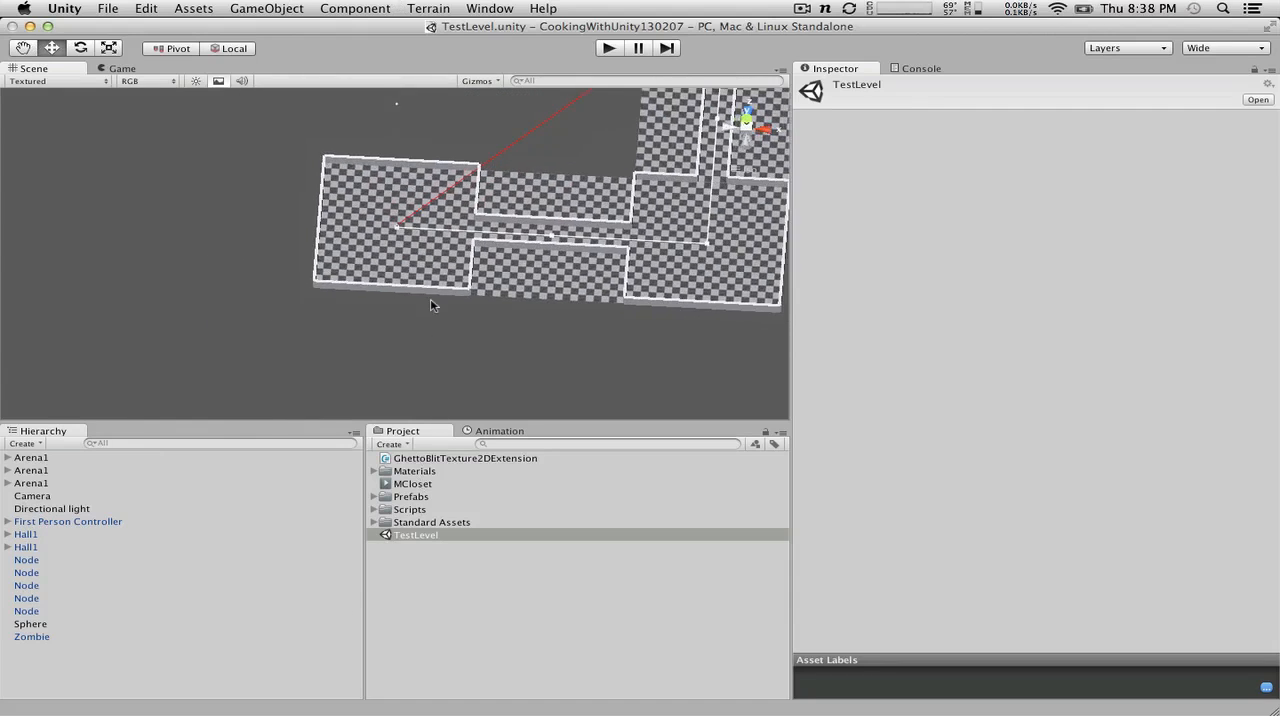
scroll(431, 303, "down", 1)
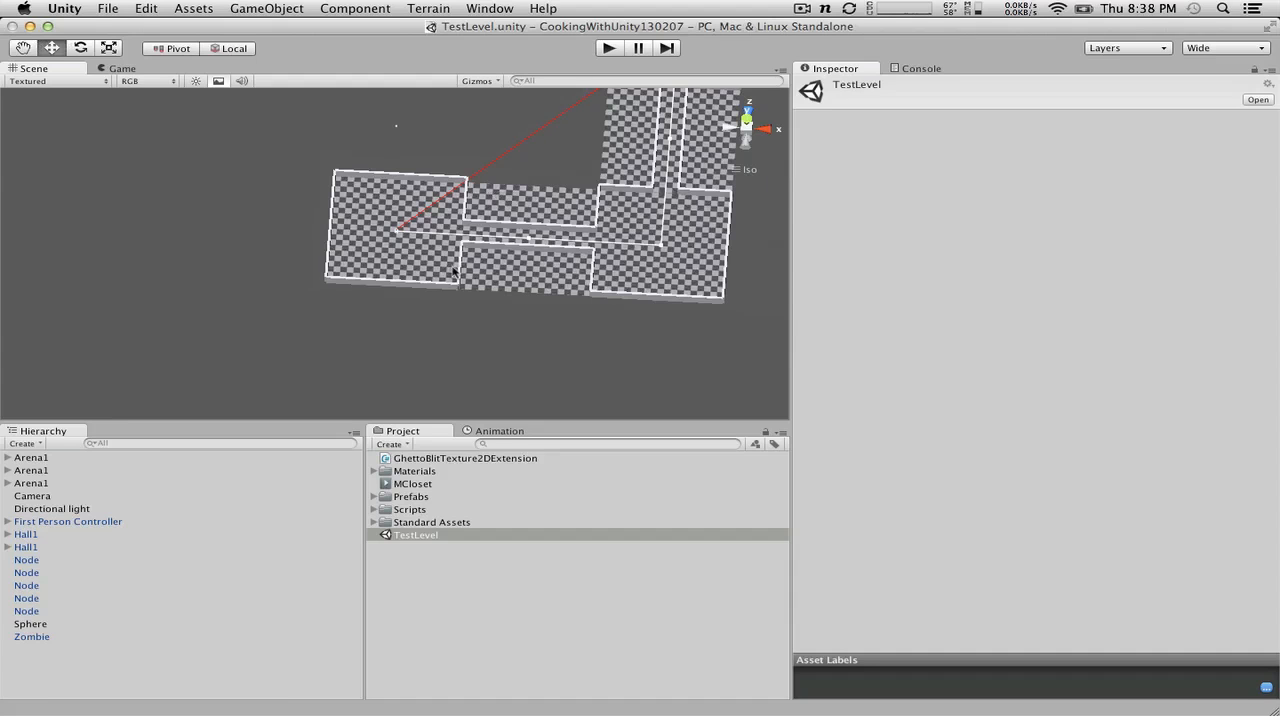
scroll(450, 270, "up", 6)
left_click_drag(392, 200, 667, 6, "alt")
scroll(363, 268, "down", 8)
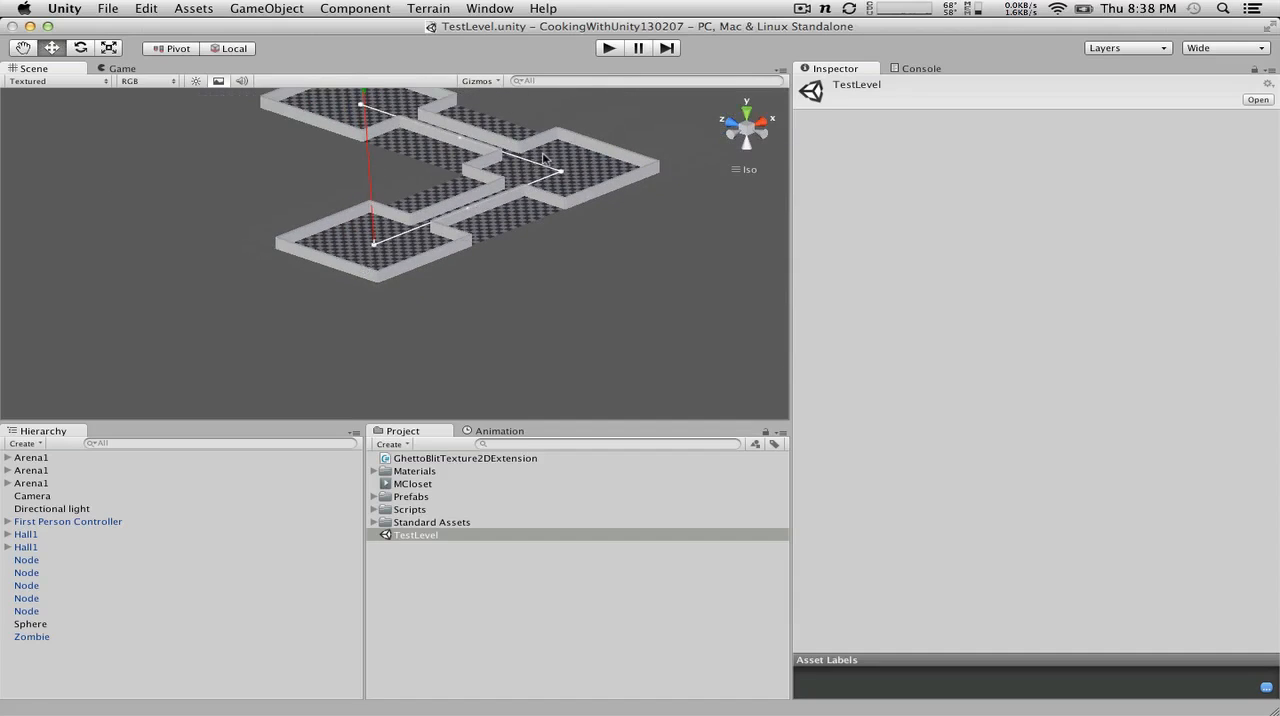
left_click_drag(552, 166, 380, 266, "alt")
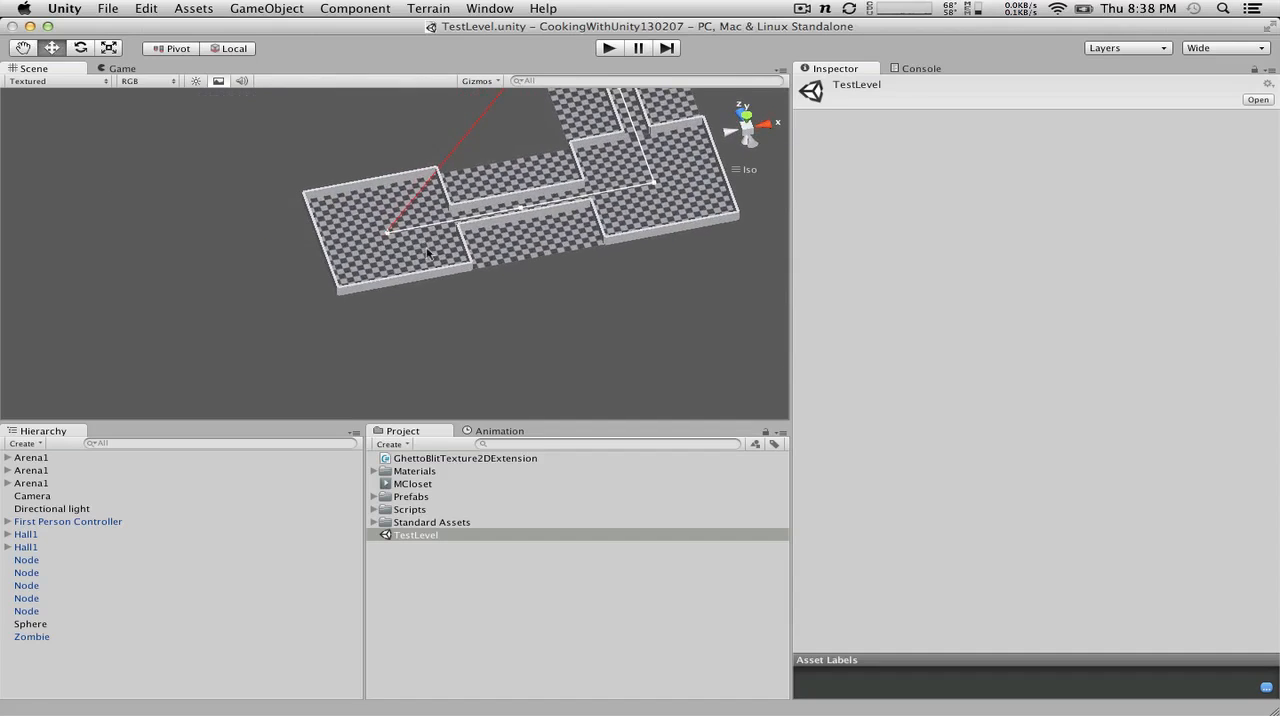
Step: Duplicate the Node at position 0, 1, 0 and move the copy along X to about 22.2, near the arena's hall entrance
scroll(461, 214, "up", 3)
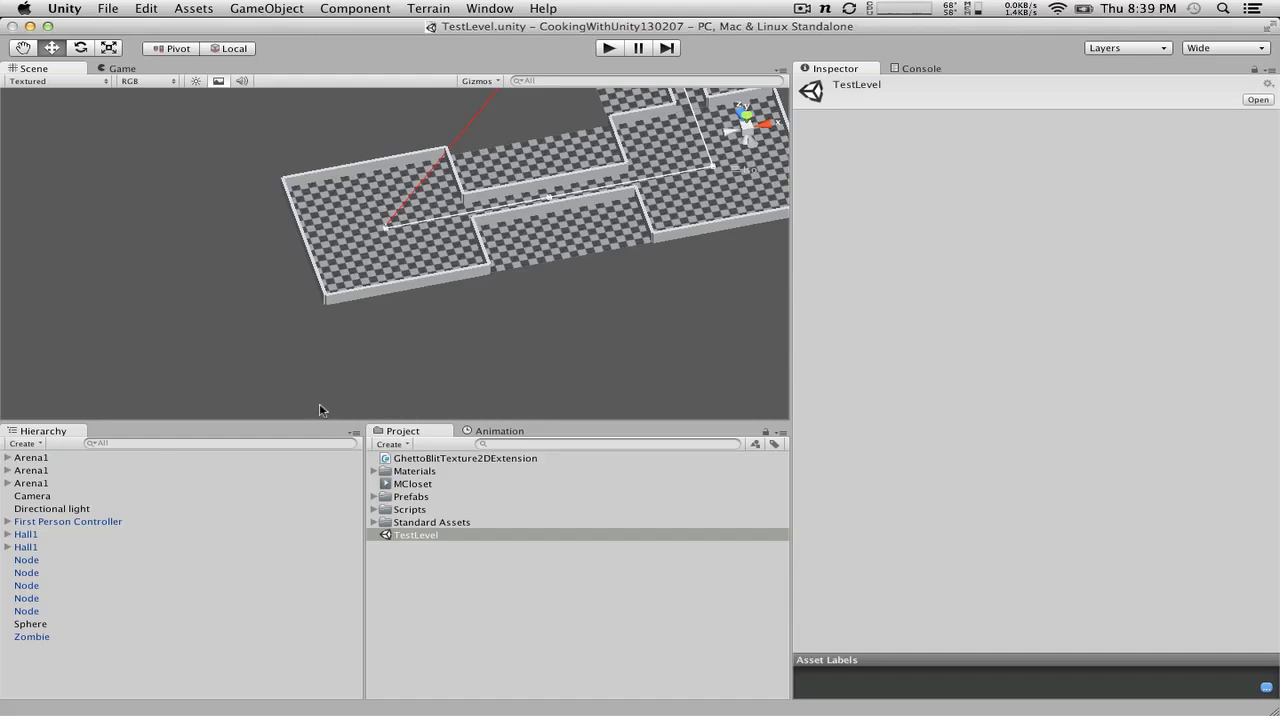
left_click(386, 232)
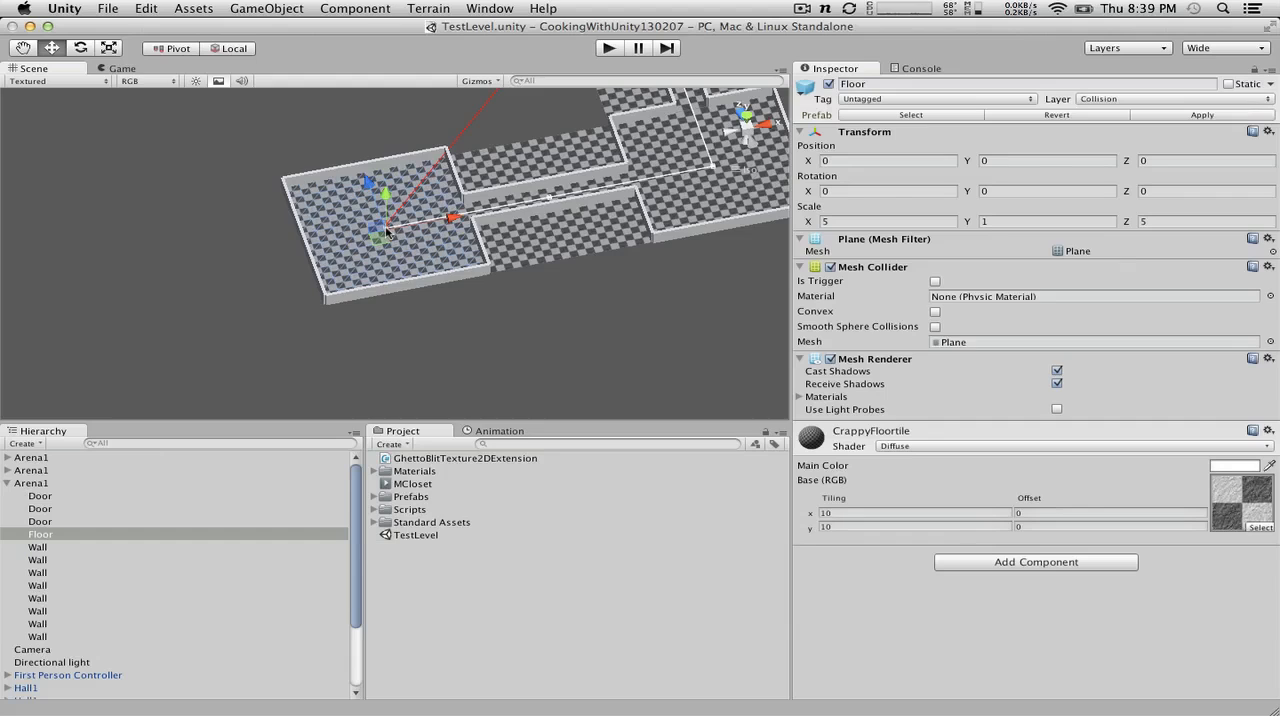
left_click(8, 483)
left_click(37, 572)
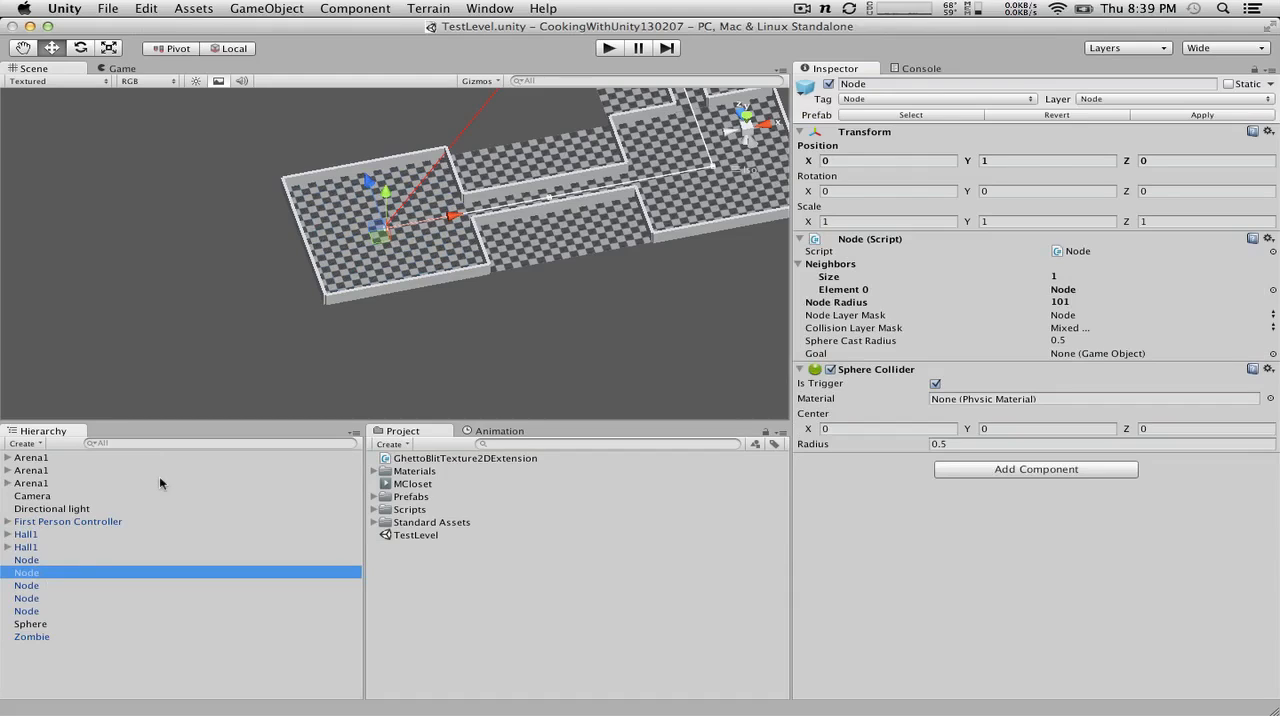
key("super+d")
left_click_drag(450, 216, 528, 207)
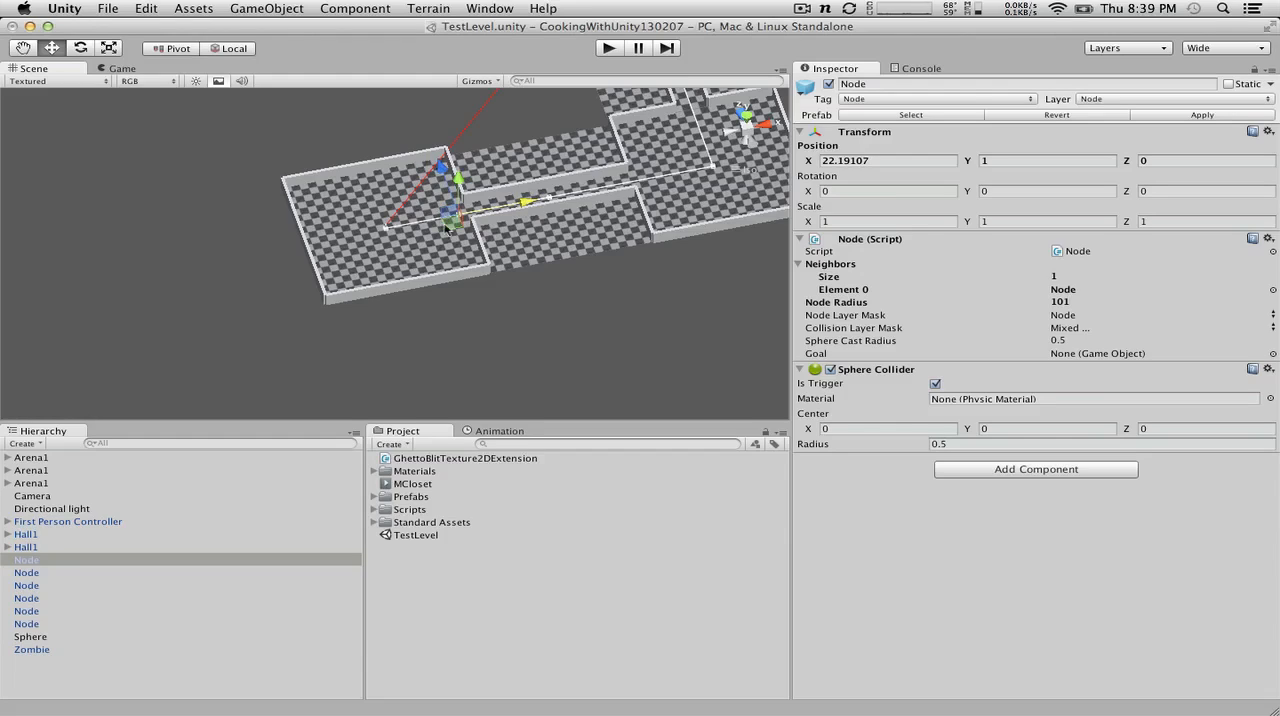
Step: Duplicate the Node at the first arena's exit and move the copy along X to about 79.6, where the hall meets the corner arena
scroll(445, 158, "up", 5)
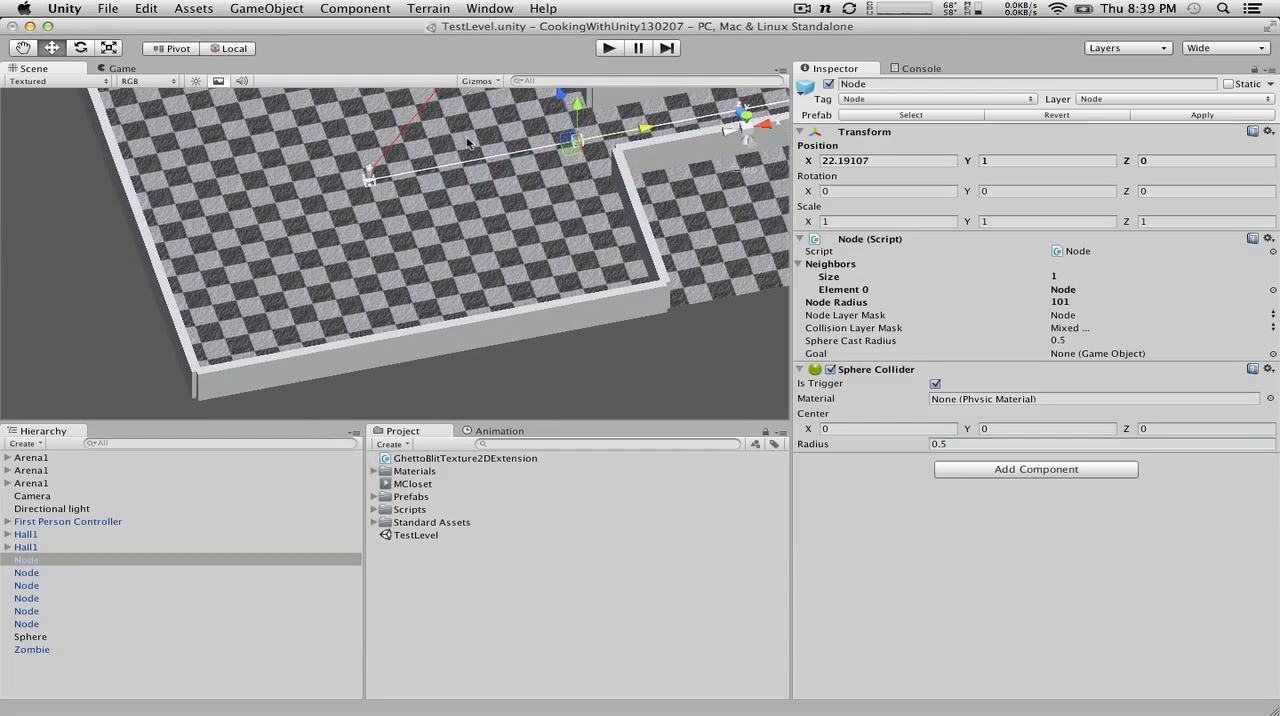
left_click(468, 110)
left_click_drag(468, 110, 237, 141, "alt")
scroll(46, 146, "down", 10)
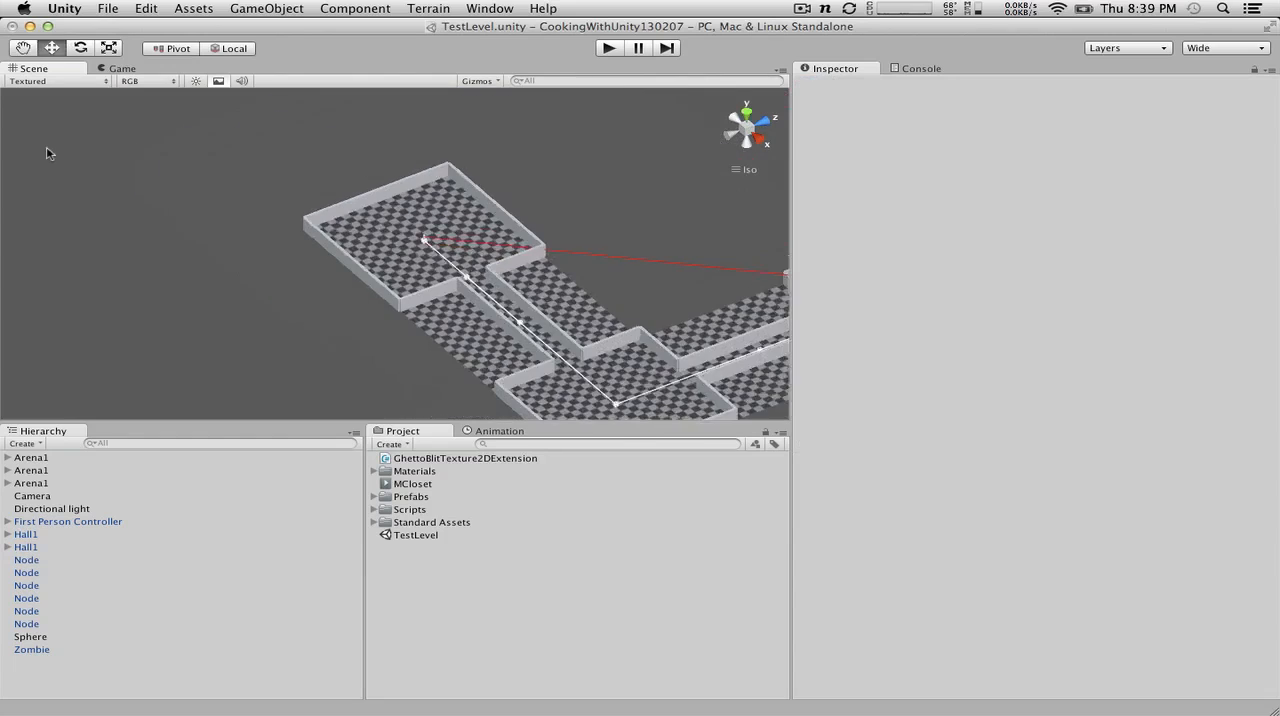
left_click(460, 282)
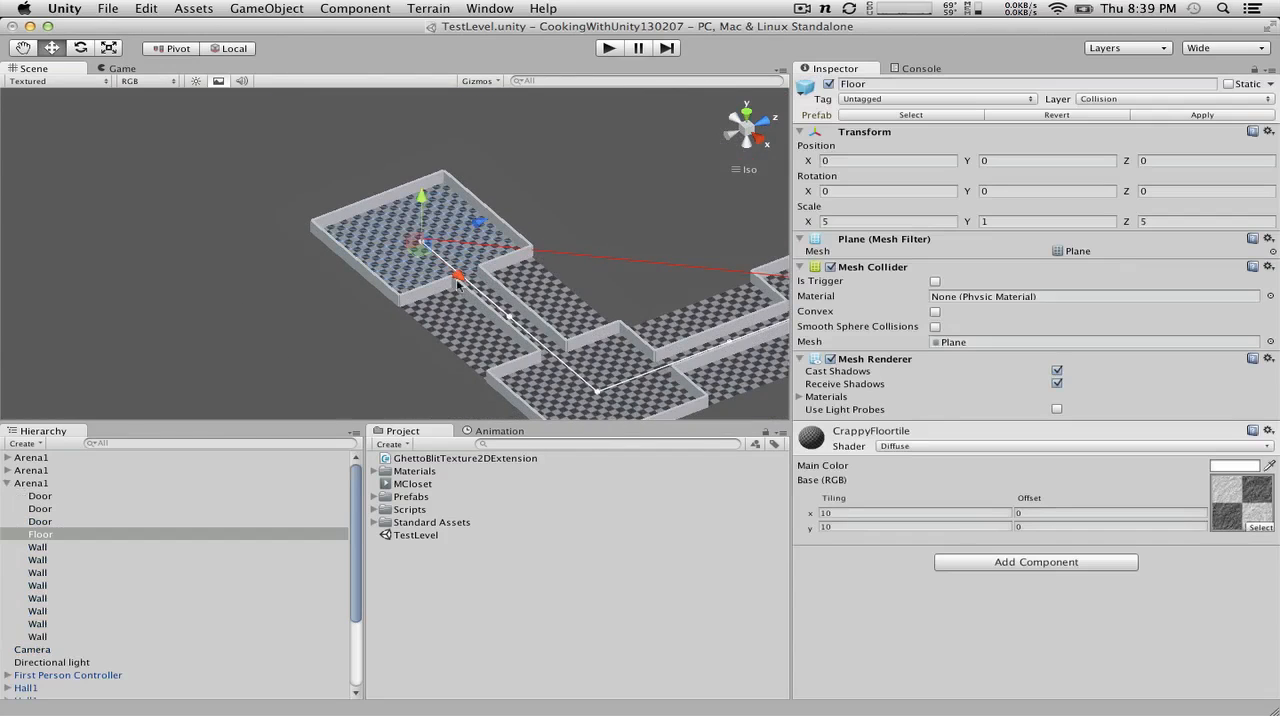
left_click(8, 483)
left_click(23, 562)
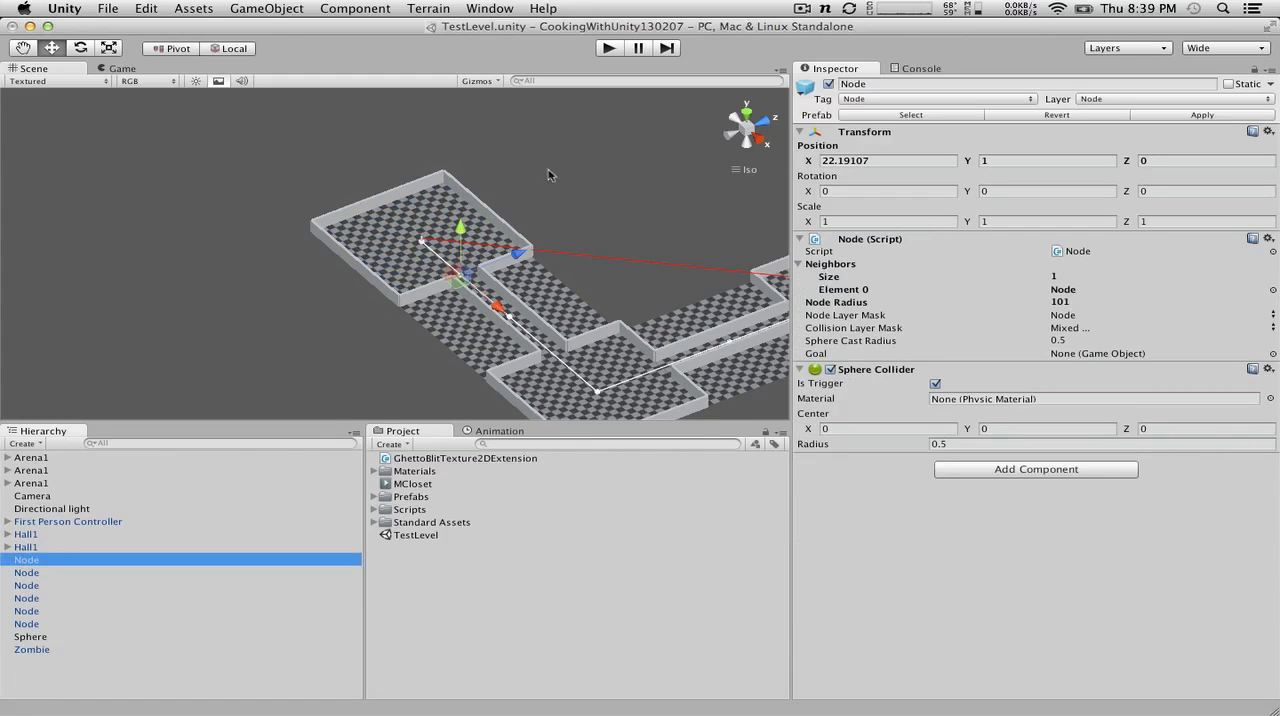
scroll(521, 258, "down", 3)
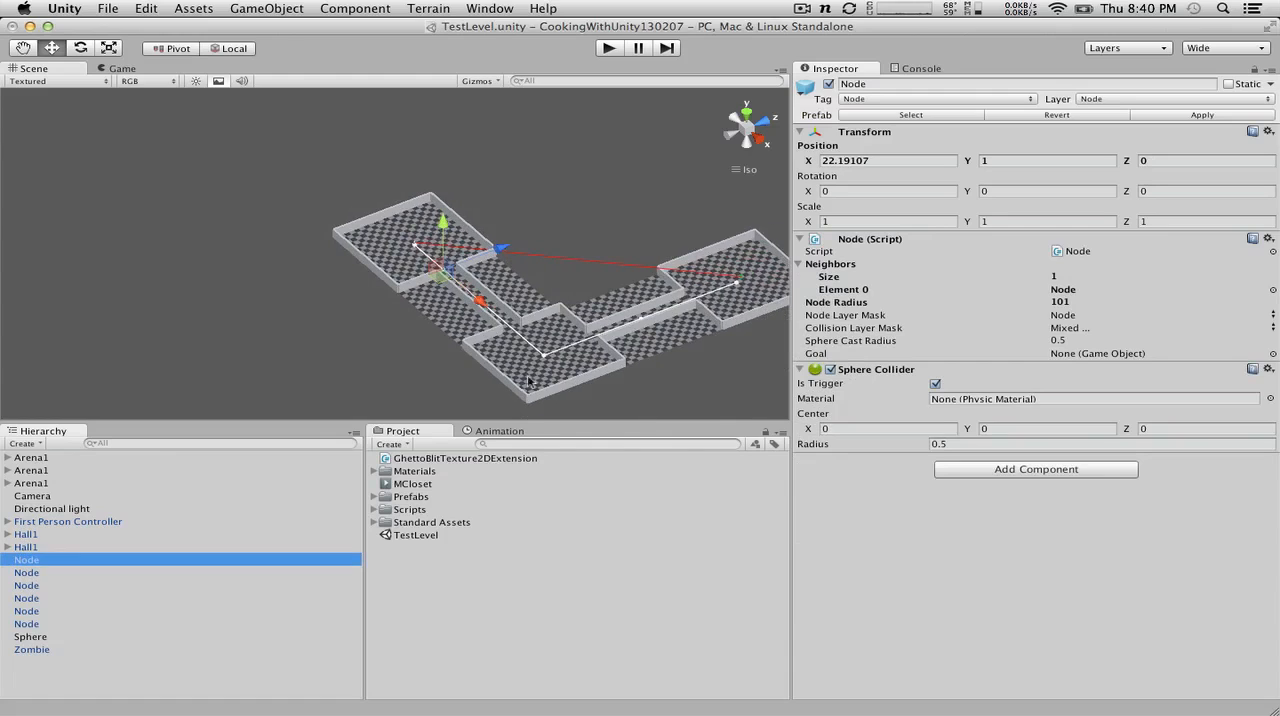
key("super+d")
left_click_drag(481, 305, 555, 375)
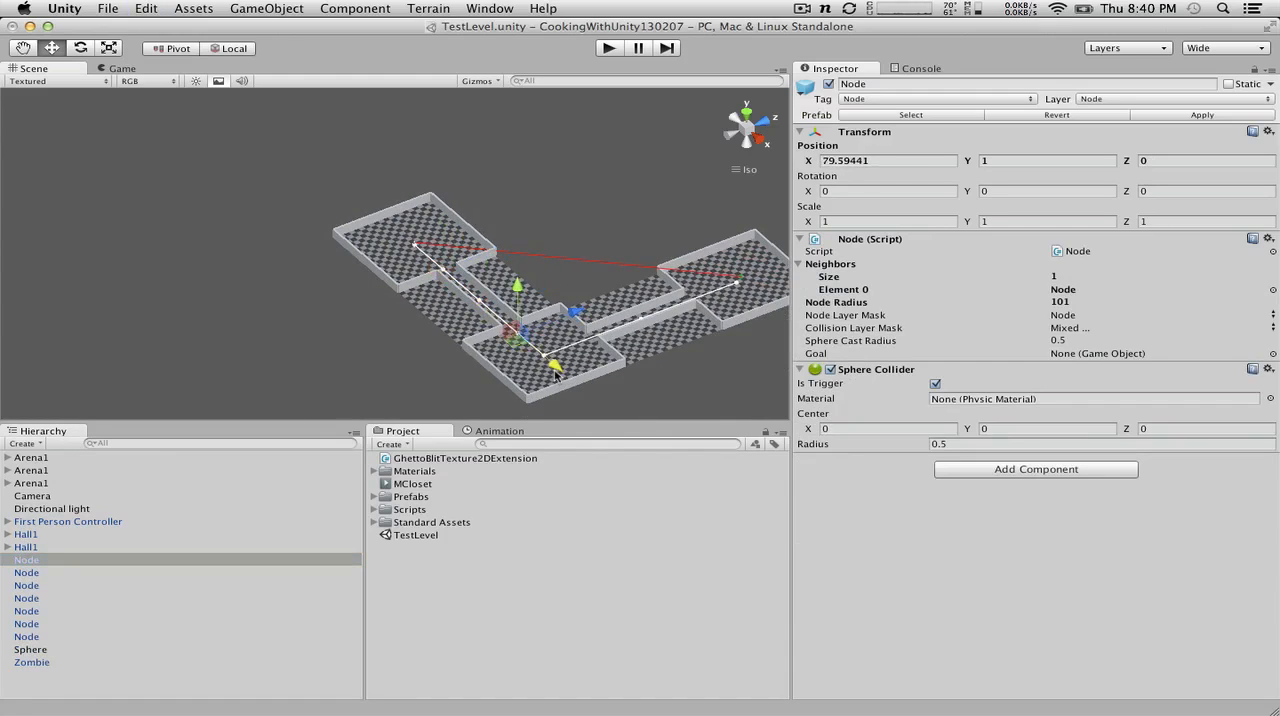
Step: Duplicate the corner arena's entrance Node and place the copy at the arena's other exit, about X 100.9 and Z 20.8
key("super+d")
left_click_drag(585, 318, 625, 307)
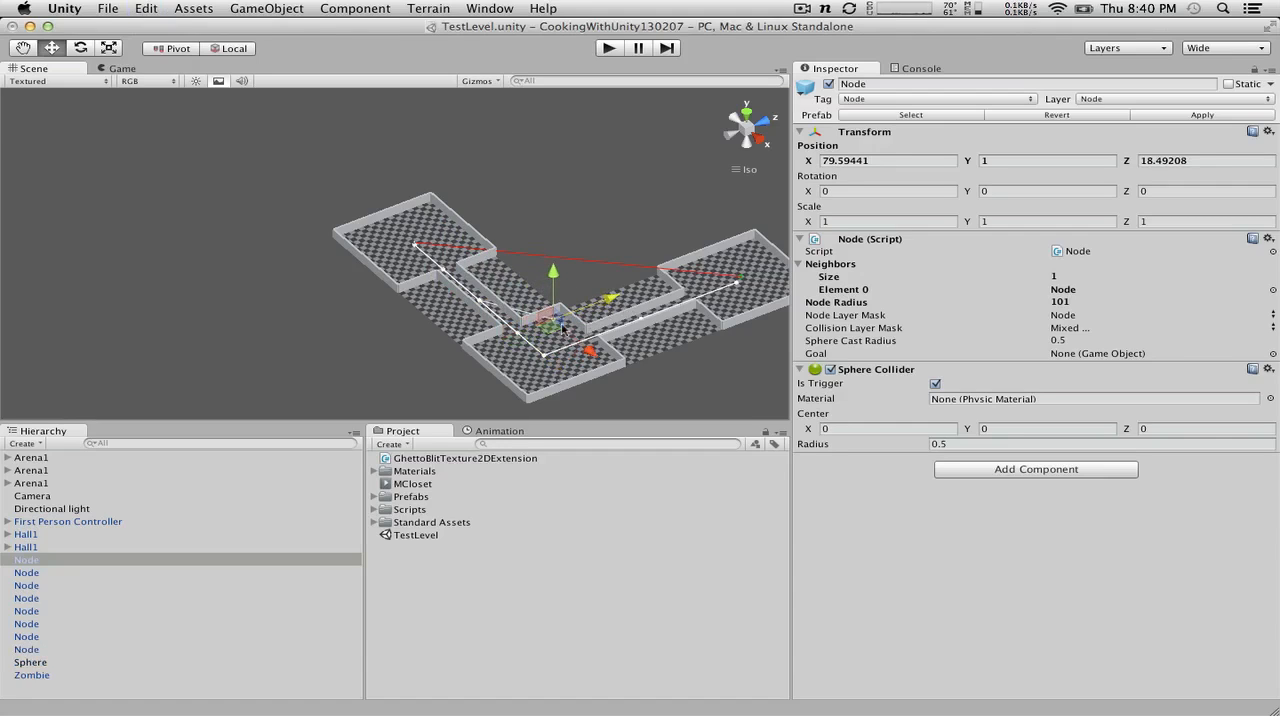
left_click_drag(588, 349, 620, 375)
left_click_drag(618, 370, 628, 373)
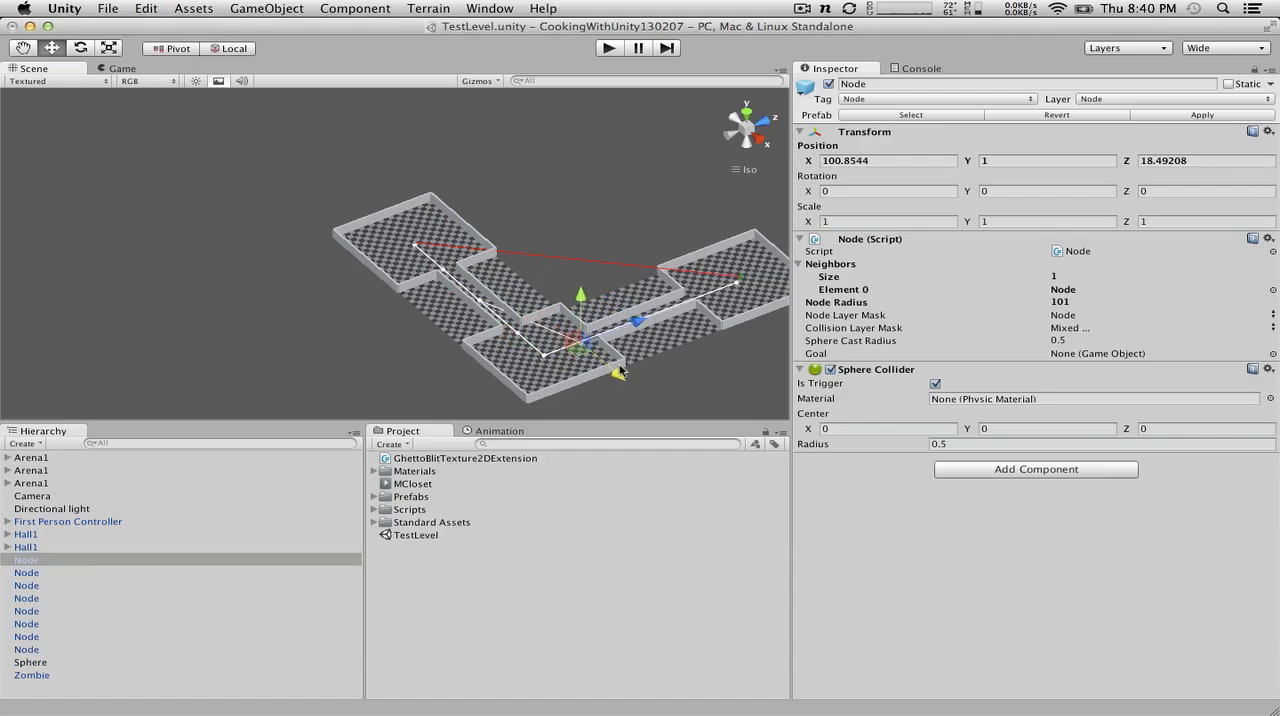
left_click_drag(633, 256, 430, 237, "alt")
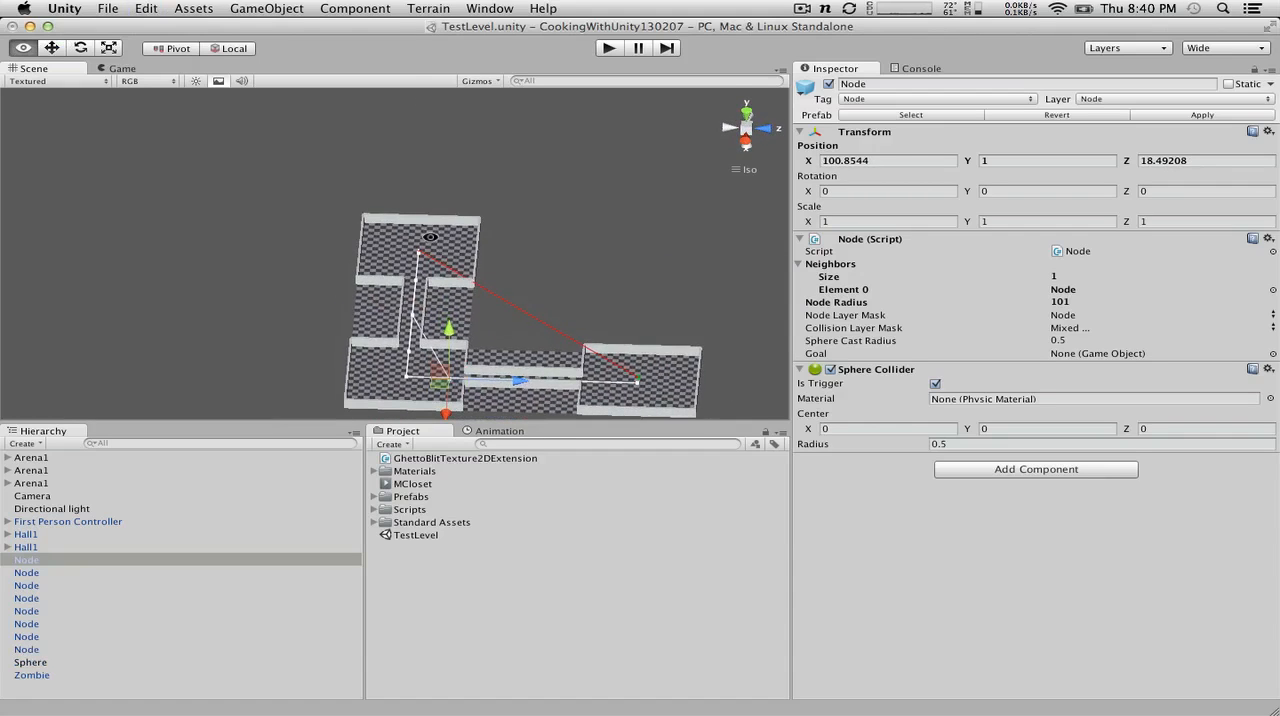
left_click_drag(516, 380, 523, 380)
Step: Duplicate the Node at the corner arena's second exit and move the copy along Z to about 77.7, at the last arena's entrance
left_click(519, 268)
mouse_move(518, 265)
left_mouse_down("alt")
mouse_move(514, 362)
mouse_move(506, 260)
left_mouse_up("alt")
left_click(446, 378)
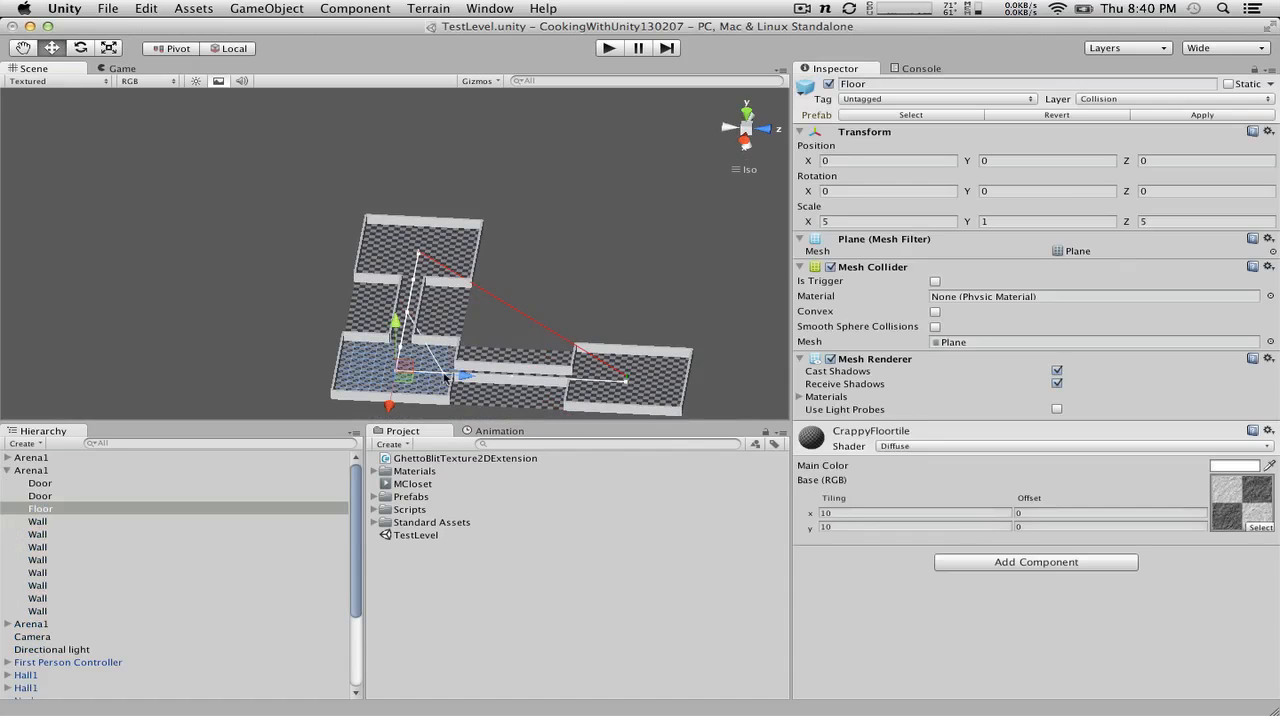
key("f")
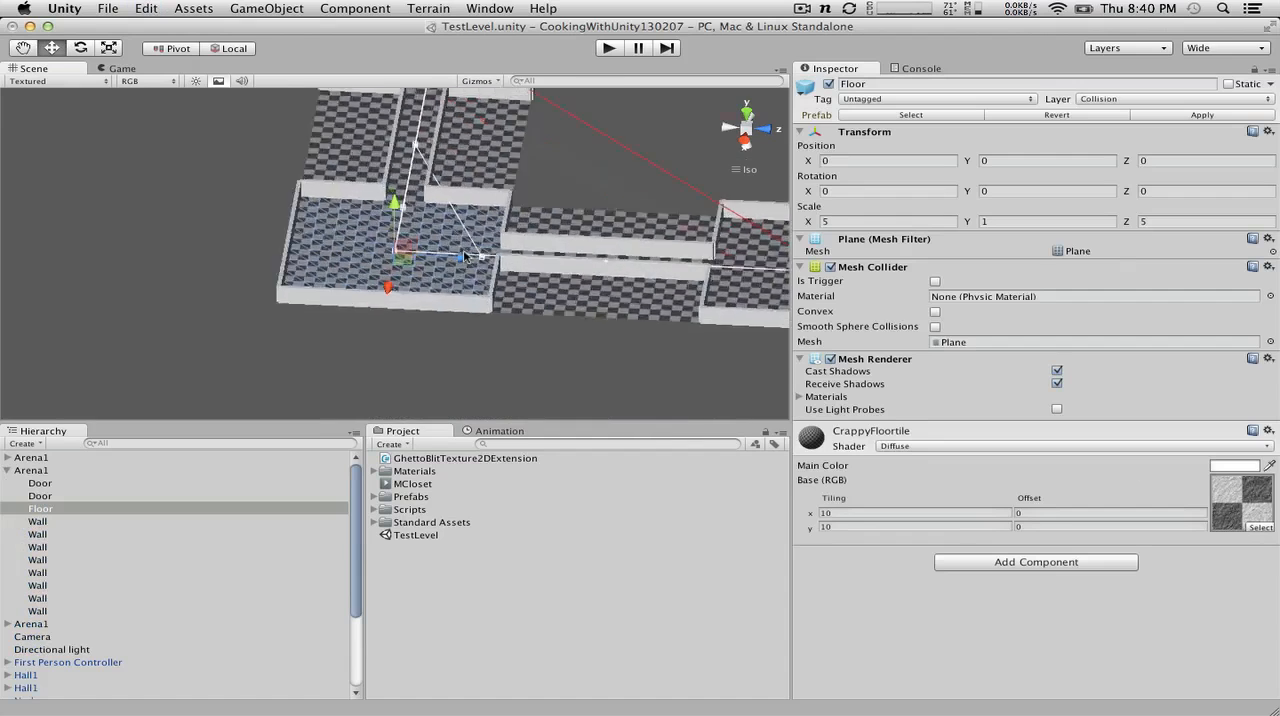
left_click(561, 260)
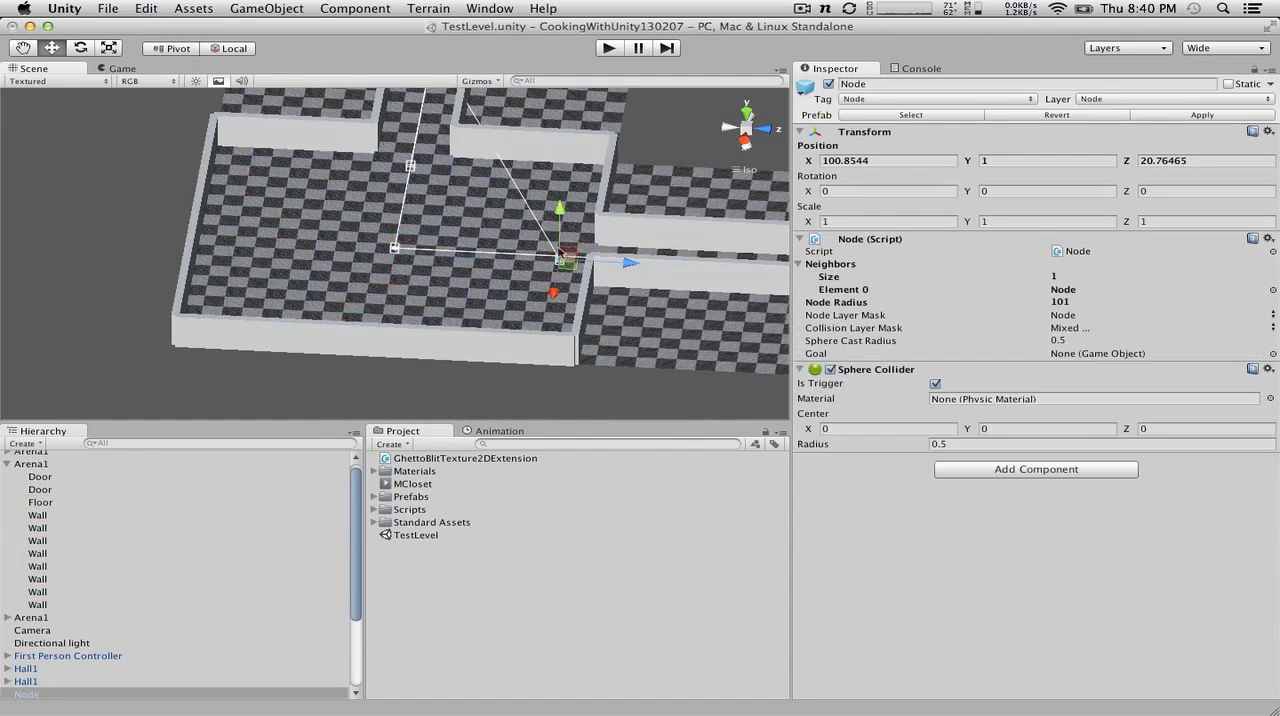
key("f")
left_click_drag(538, 260, 716, 258)
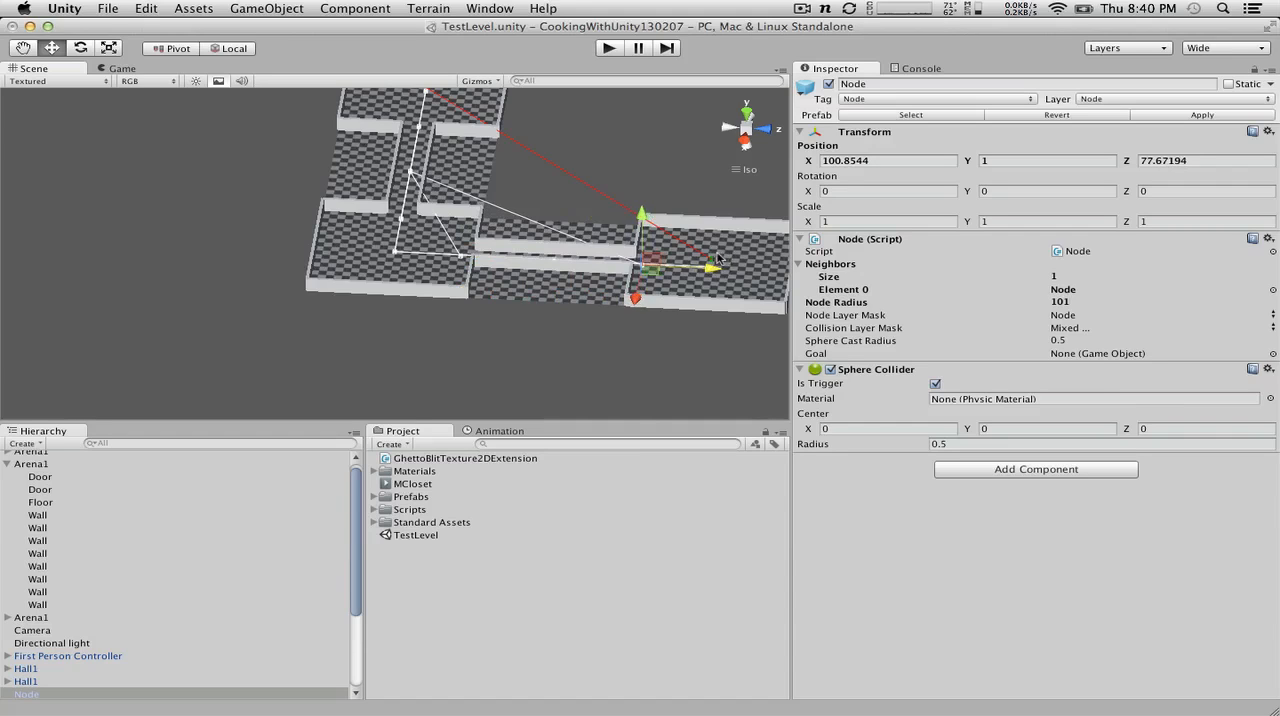
Step: Select all nine Node objects in the scene and set their Node Radius to 50
left_click(375, 362)
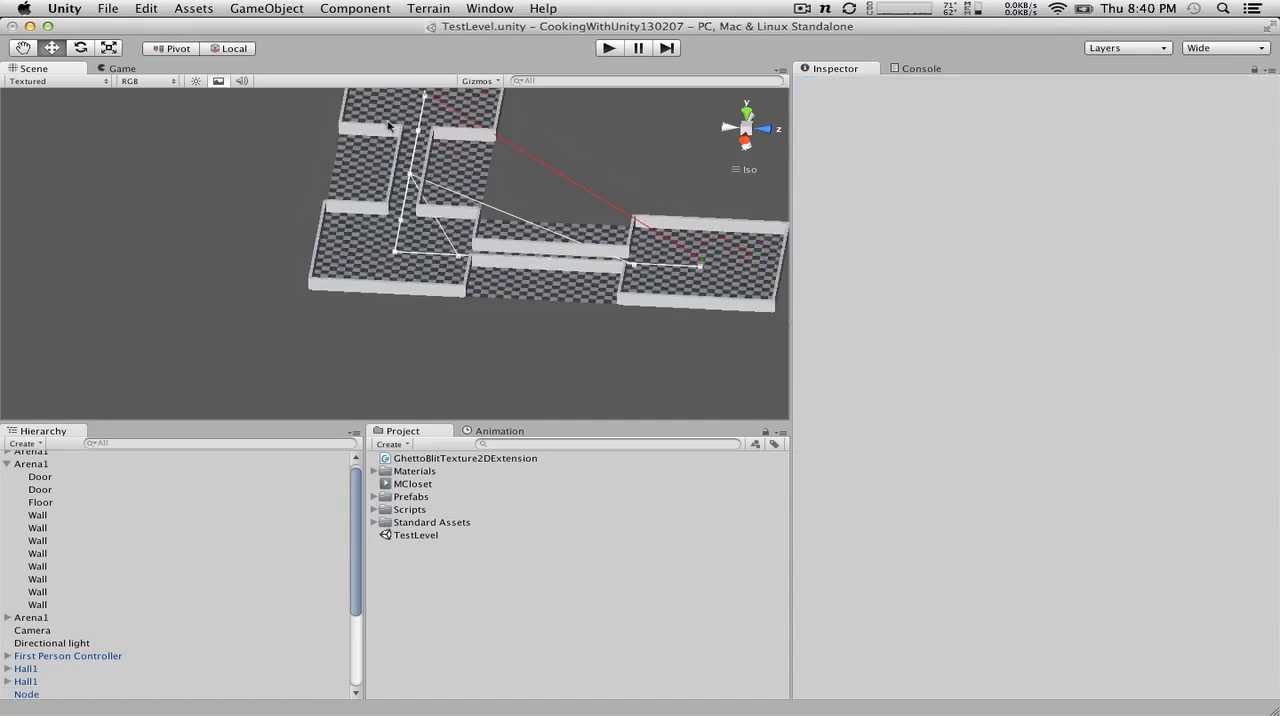
scroll(390, 127, "down", 3)
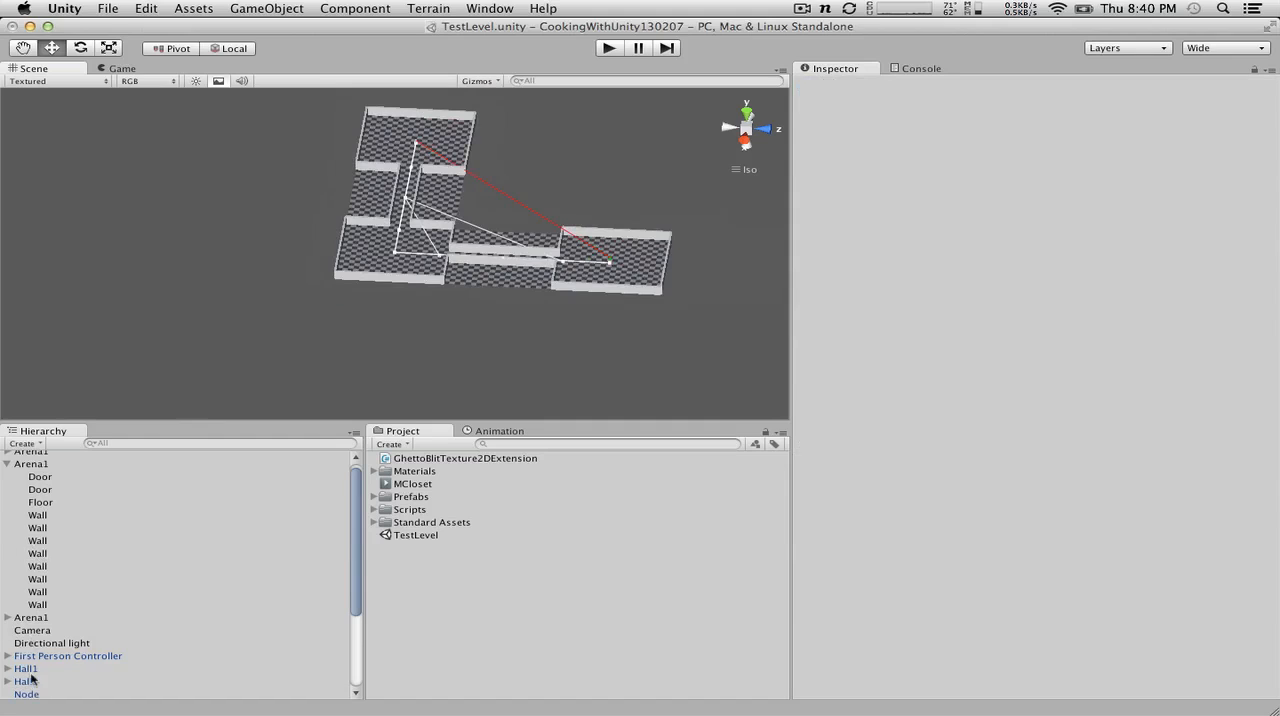
scroll(30, 680, "down", 5)
left_click(26, 566)
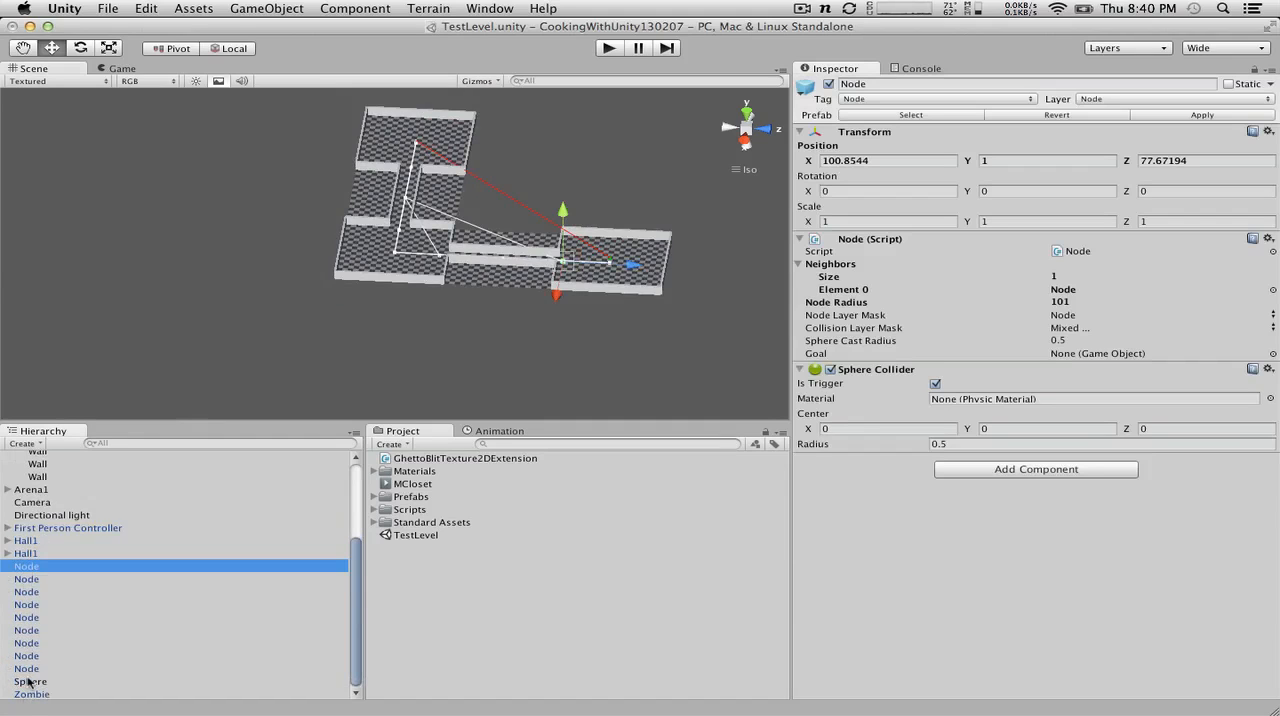
left_click(27, 669, "shift")
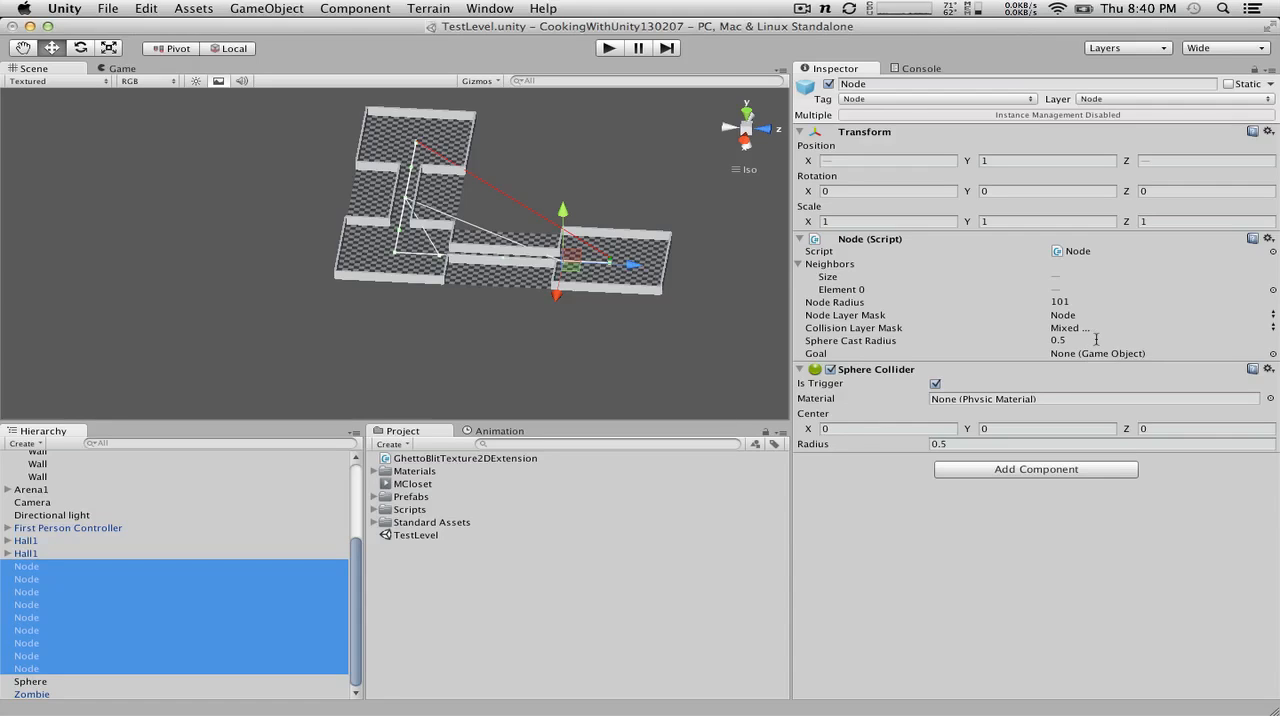
left_click(1080, 301)
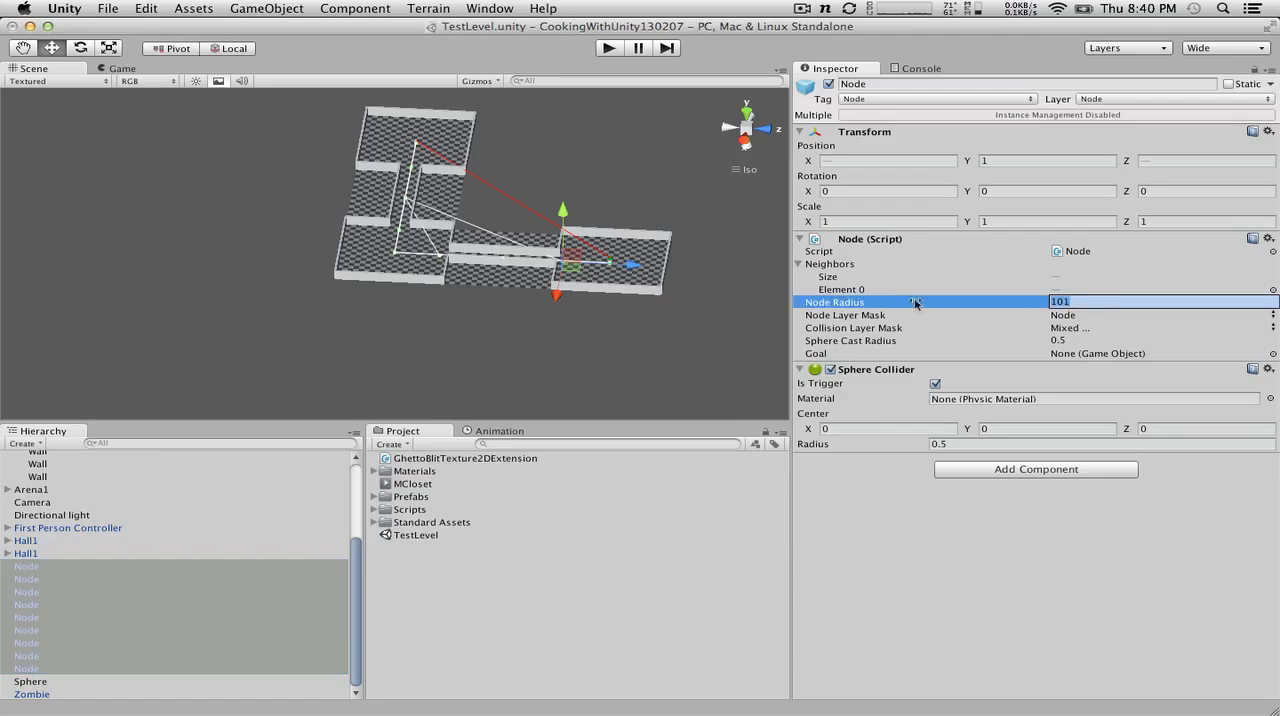
type("50")
key("Return")
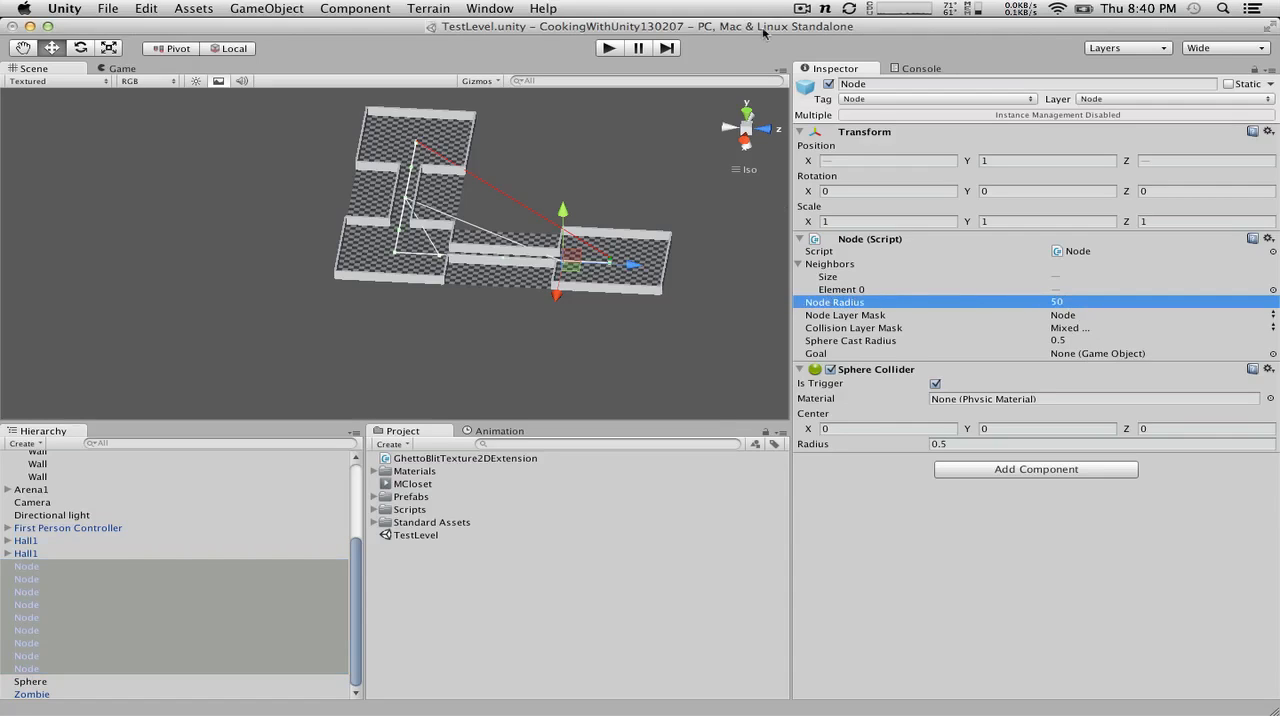
Step: Connect all selected Node objects to their neighbors and inspect the links around the corner arena
left_click(1268, 239)
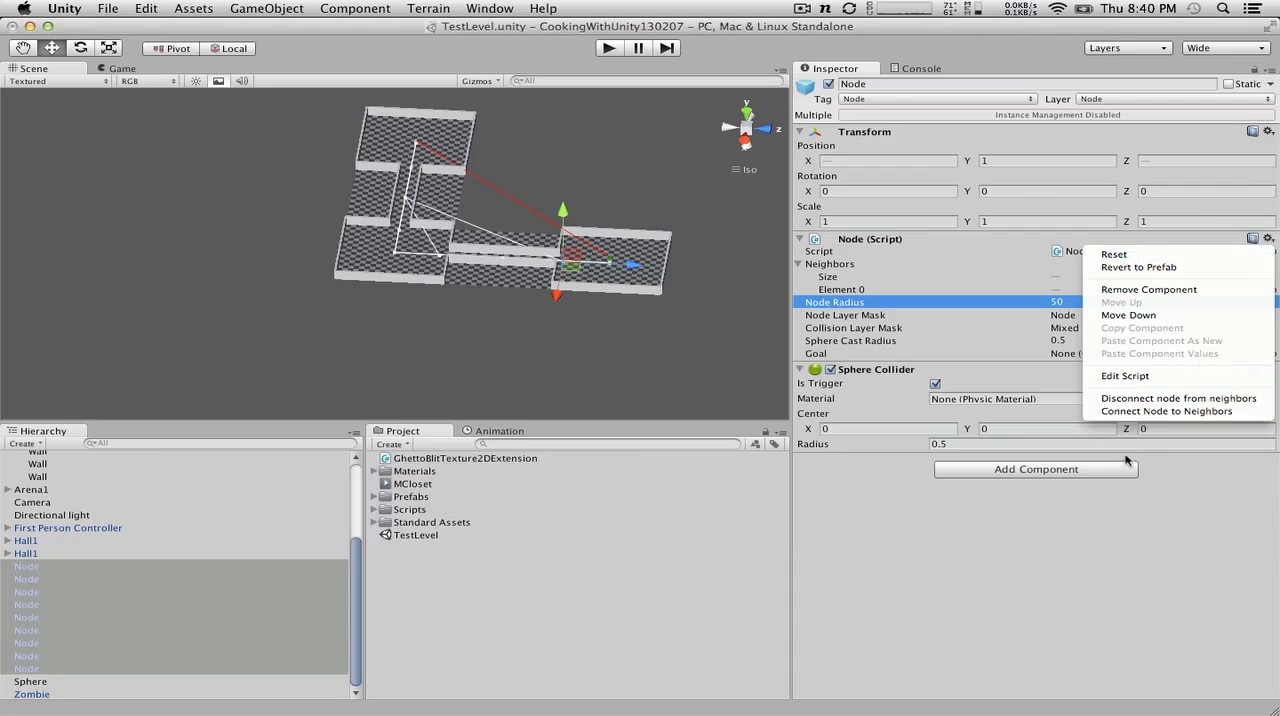
left_click(1165, 411)
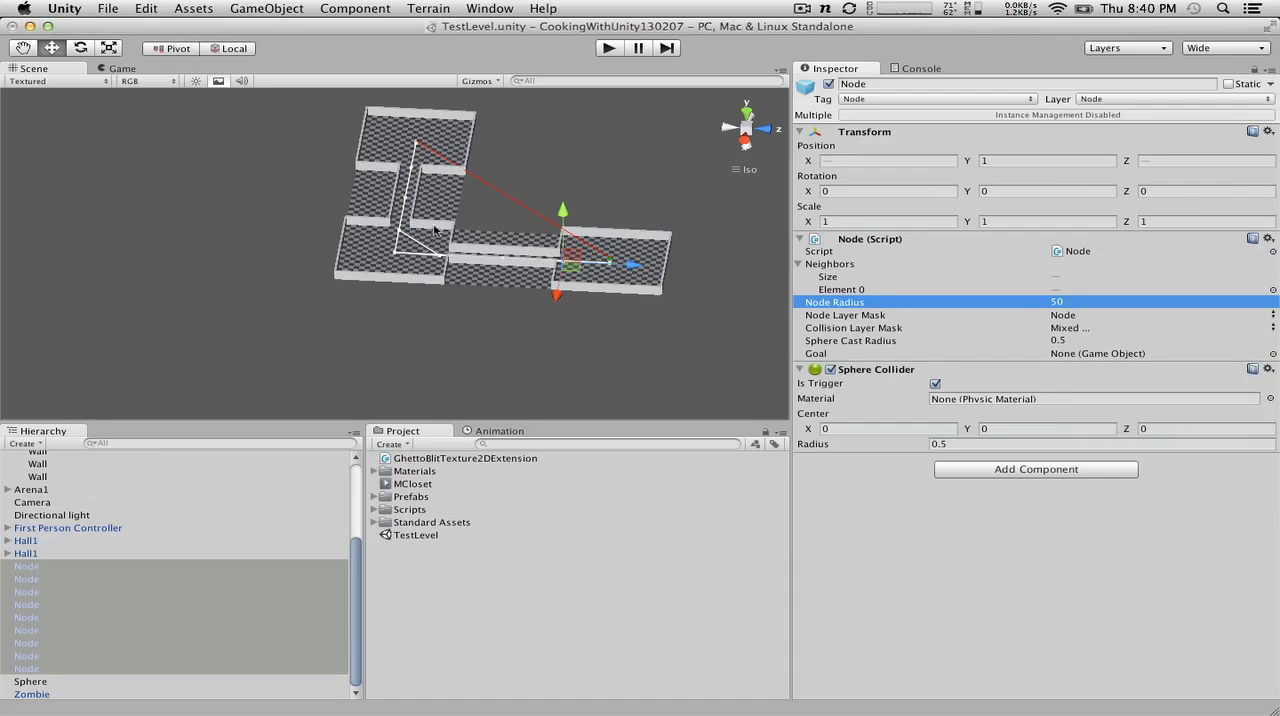
left_click_drag(314, 143, 1169, 176, "alt")
scroll(377, 207, "up", 6)
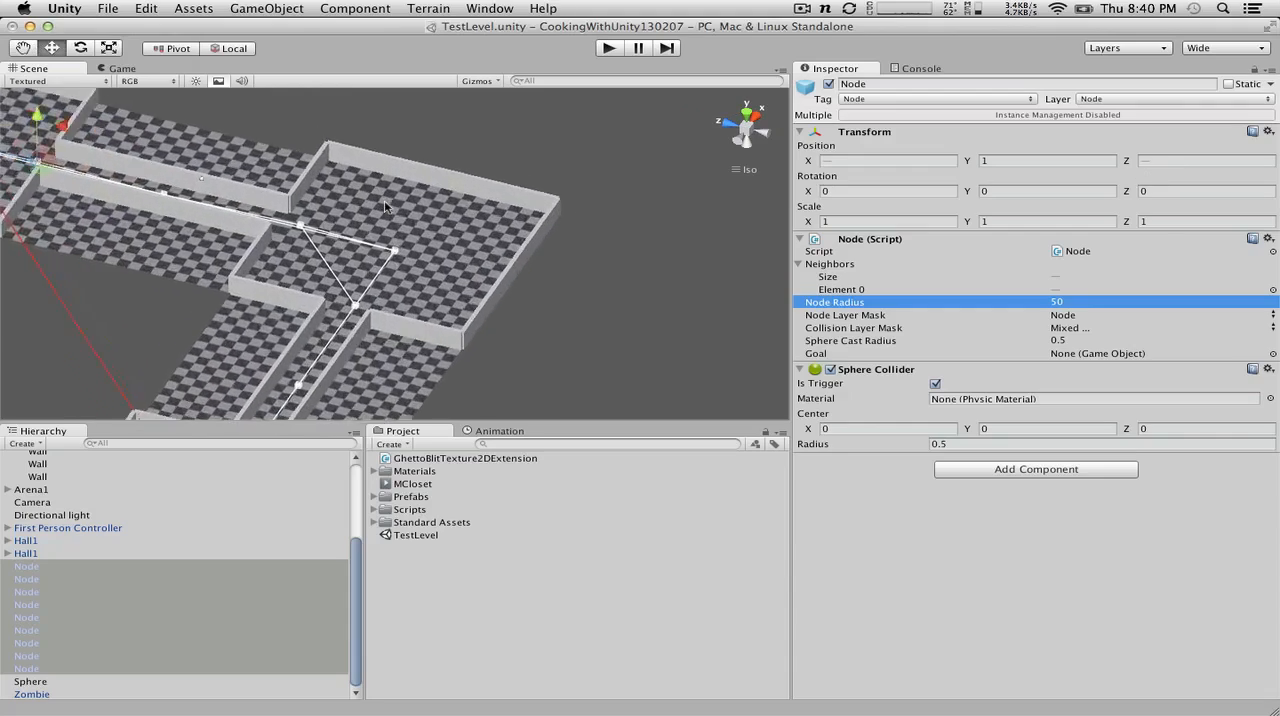
scroll(377, 208, "up", 4)
scroll(377, 208, "down", 4)
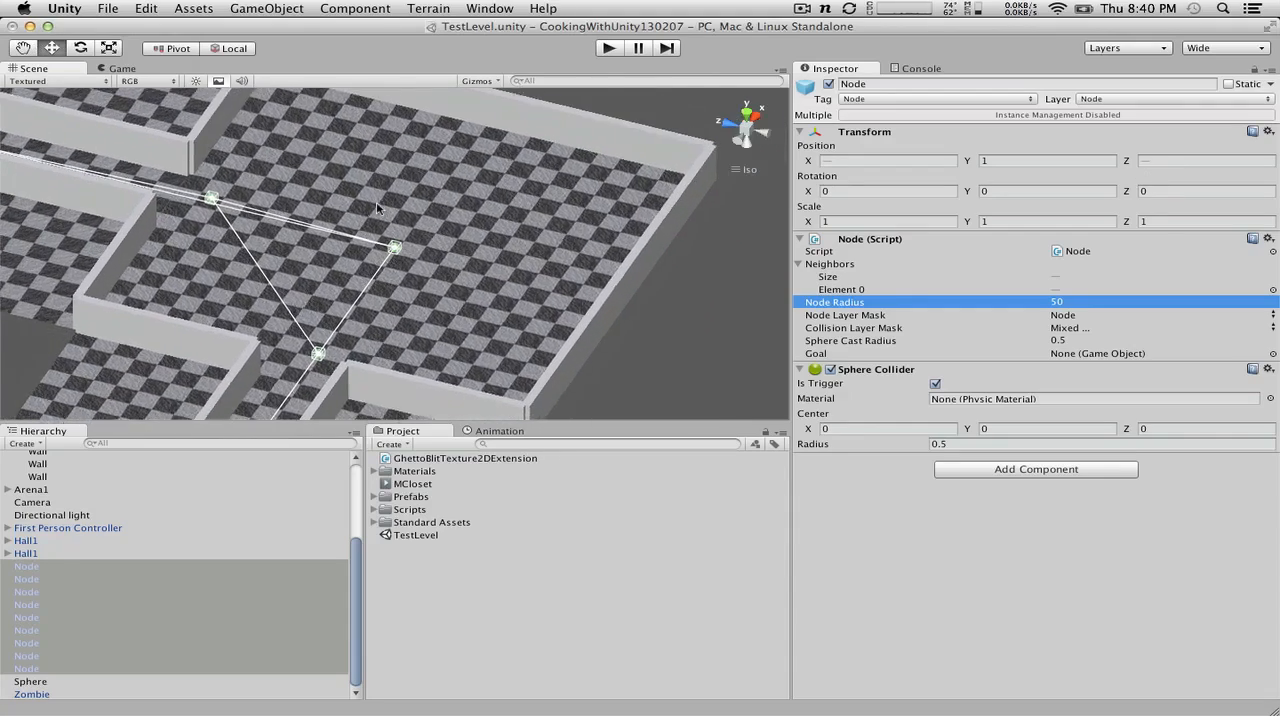
scroll(378, 187, "up", 3)
left_click_drag(378, 187, 960, 234, "alt")
Step: Set the Node Radius of all selected nodes to 40, reconnect them to their neighbors, and check the links
left_click(1084, 301)
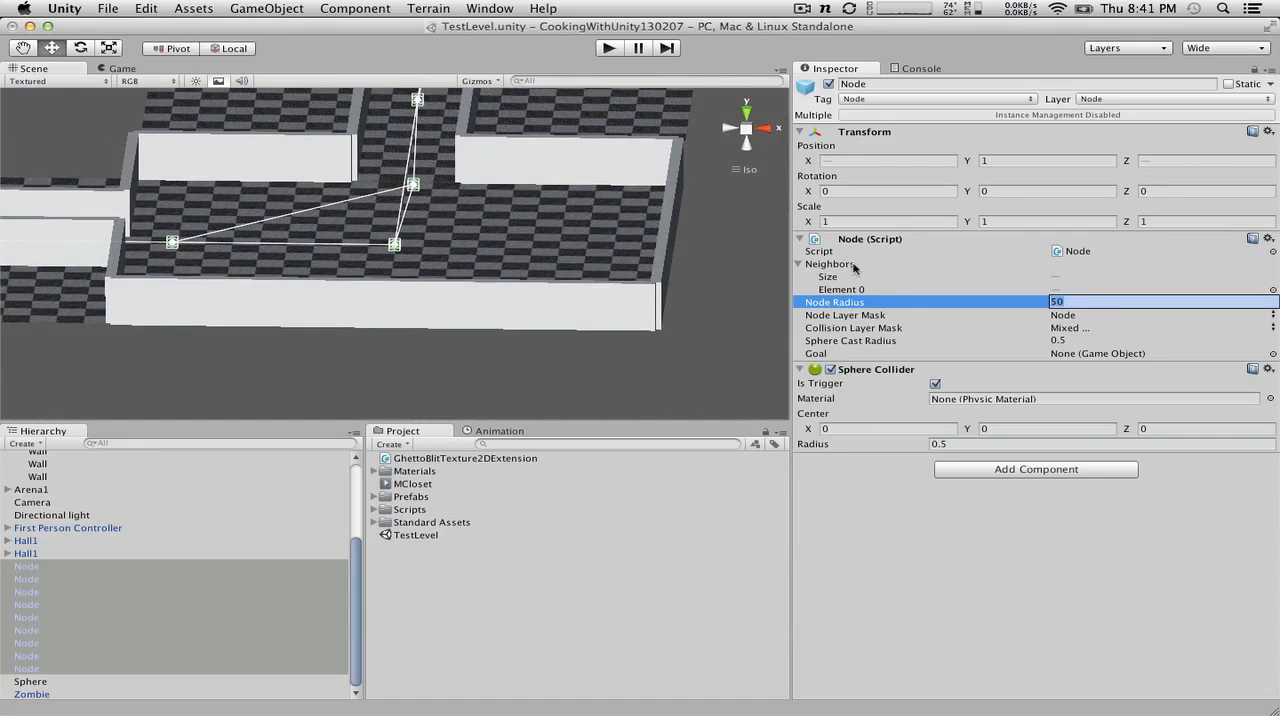
type("40")
key("Return")
key("f")
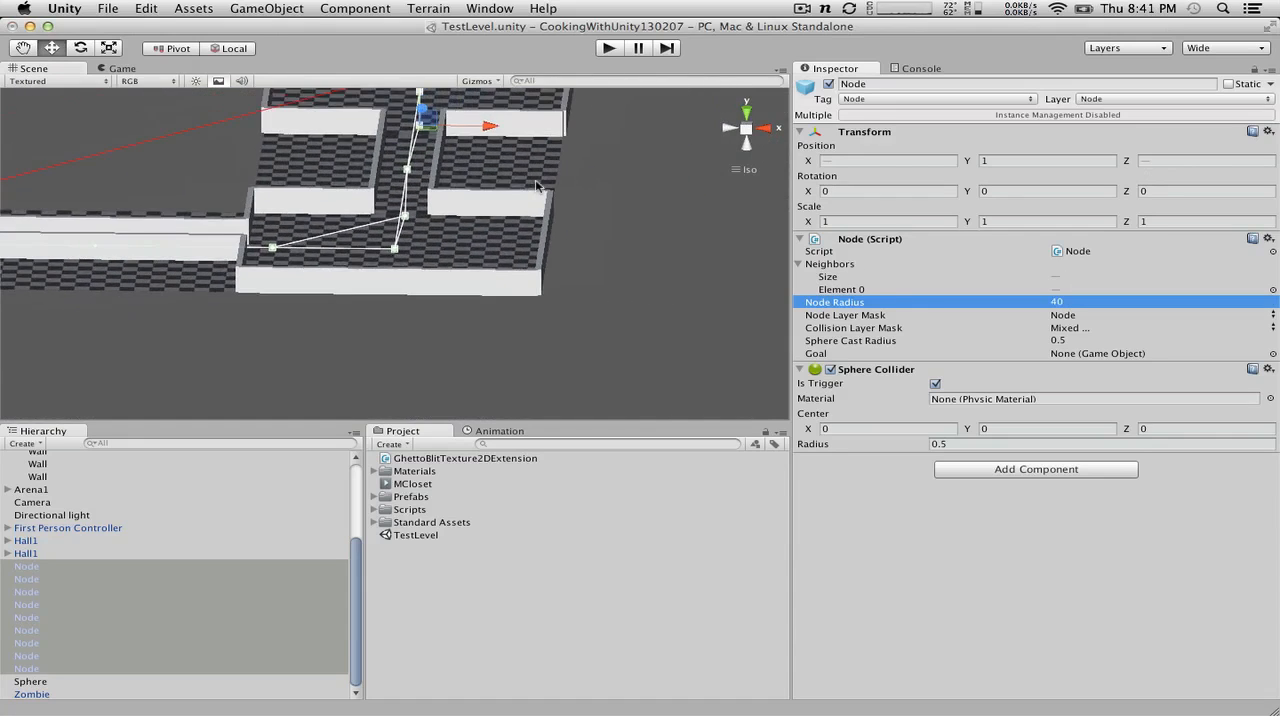
scroll(232, 234, "down", 1)
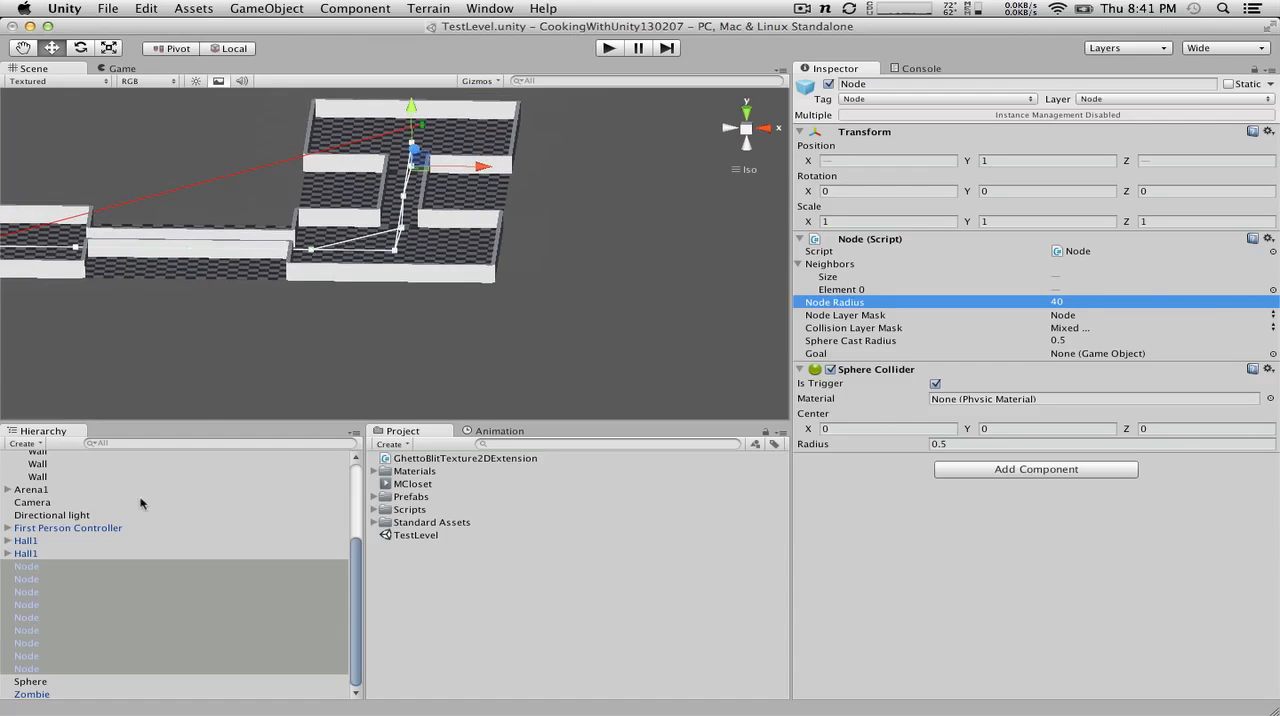
left_click(1268, 239)
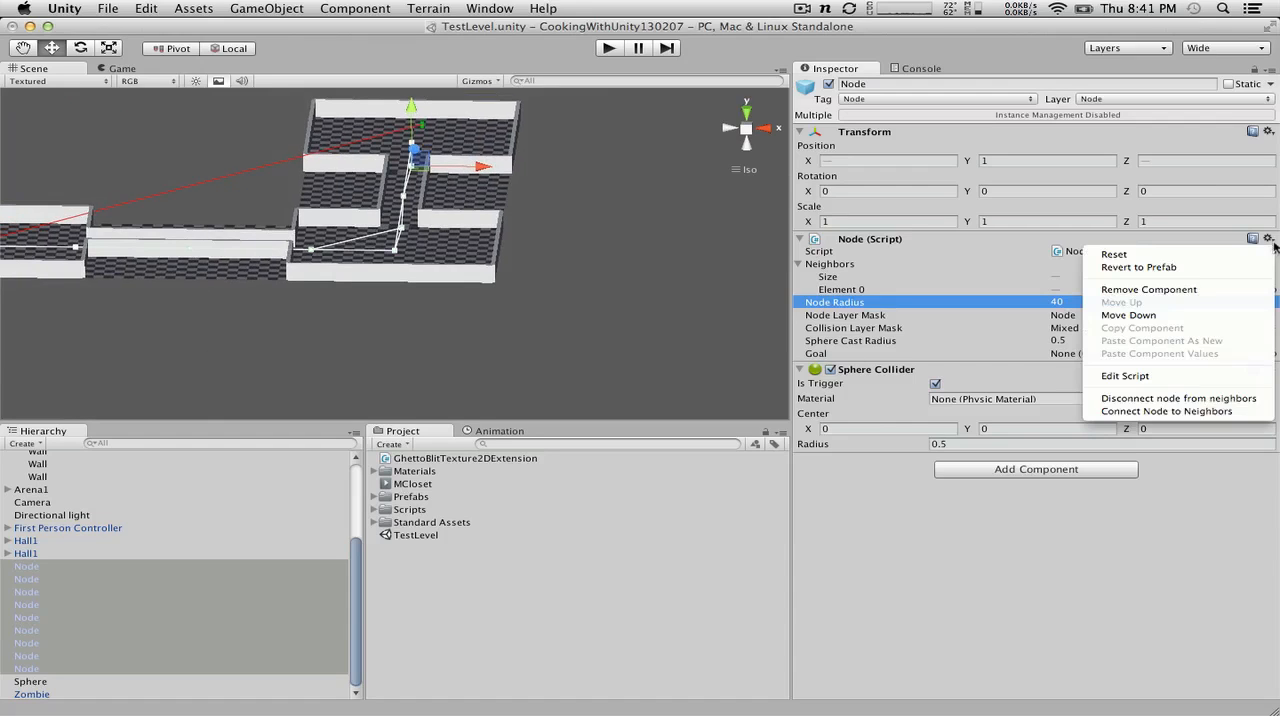
left_click(1222, 411)
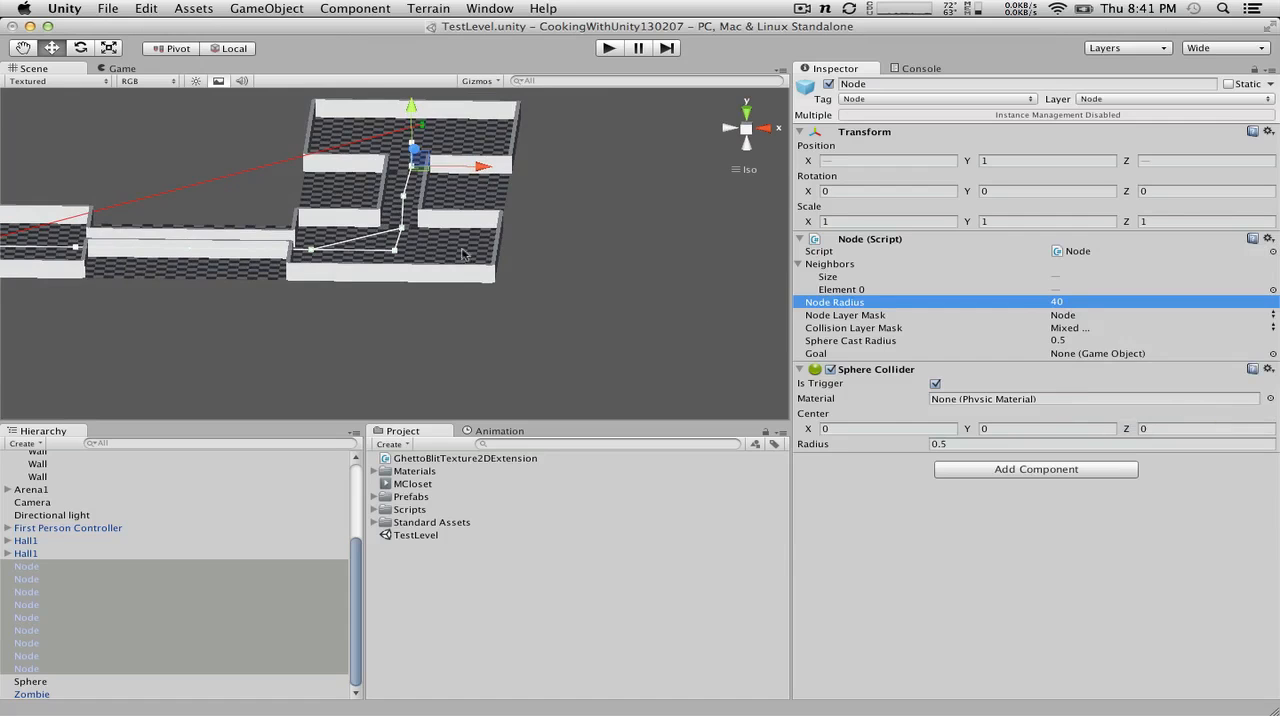
scroll(386, 240, "up", 6)
left_click_drag(301, 195, 531, 195, "alt")
scroll(594, 197, "down", 6)
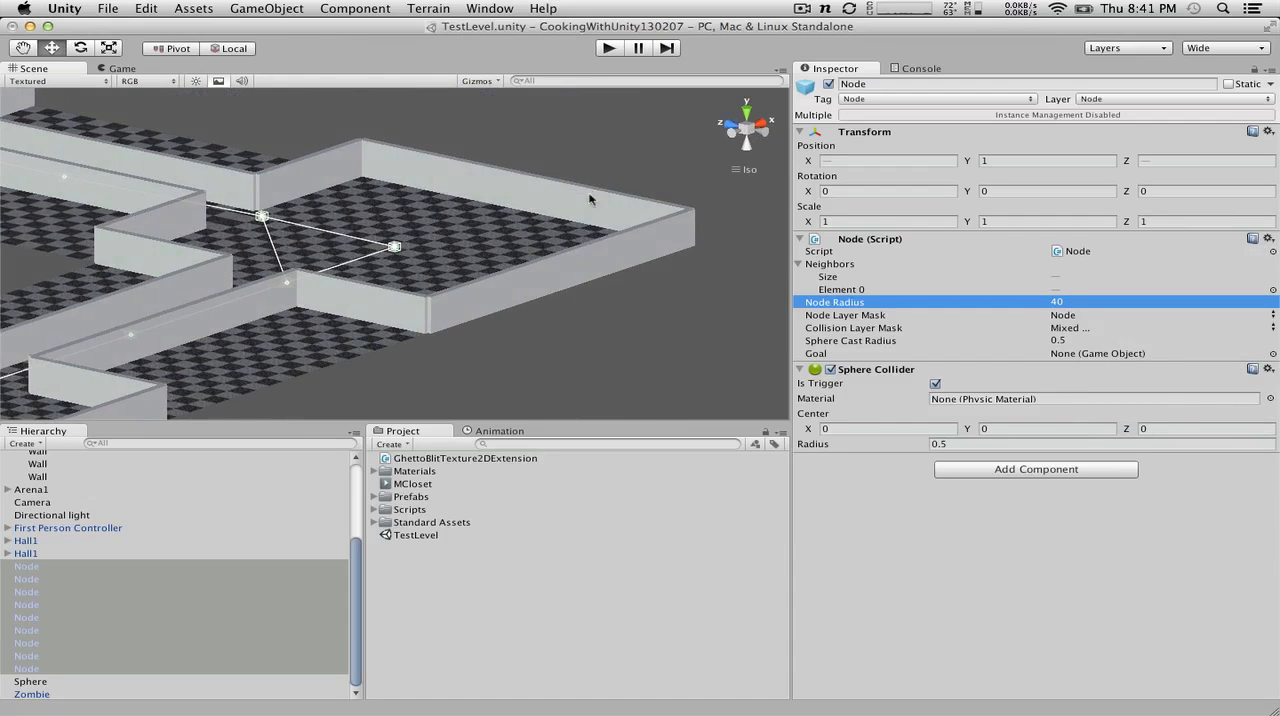
left_click_drag(428, 206, 56, 212, "alt")
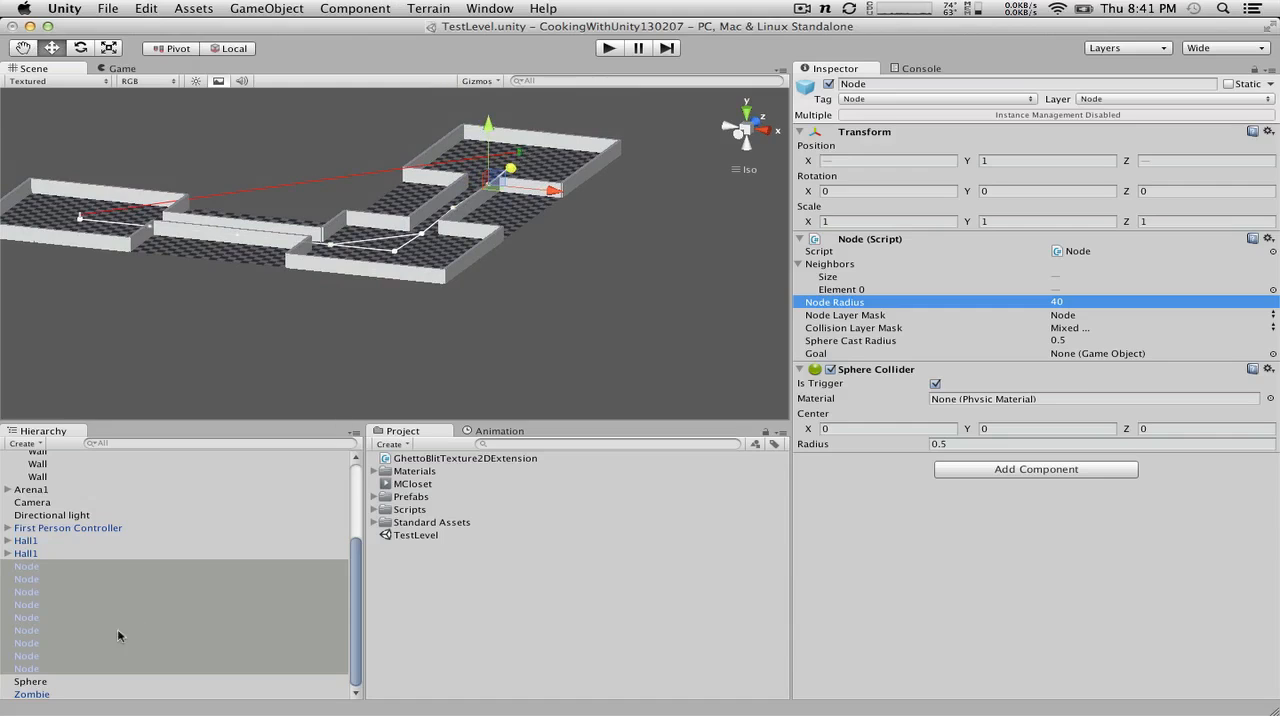
Step: Select the Zombie object in the scene and open its ZombieAI script in MonoDevelop
scroll(44, 537, "up", 3)
scroll(44, 537, "down", 3)
left_click(38, 696)
key("super+c")
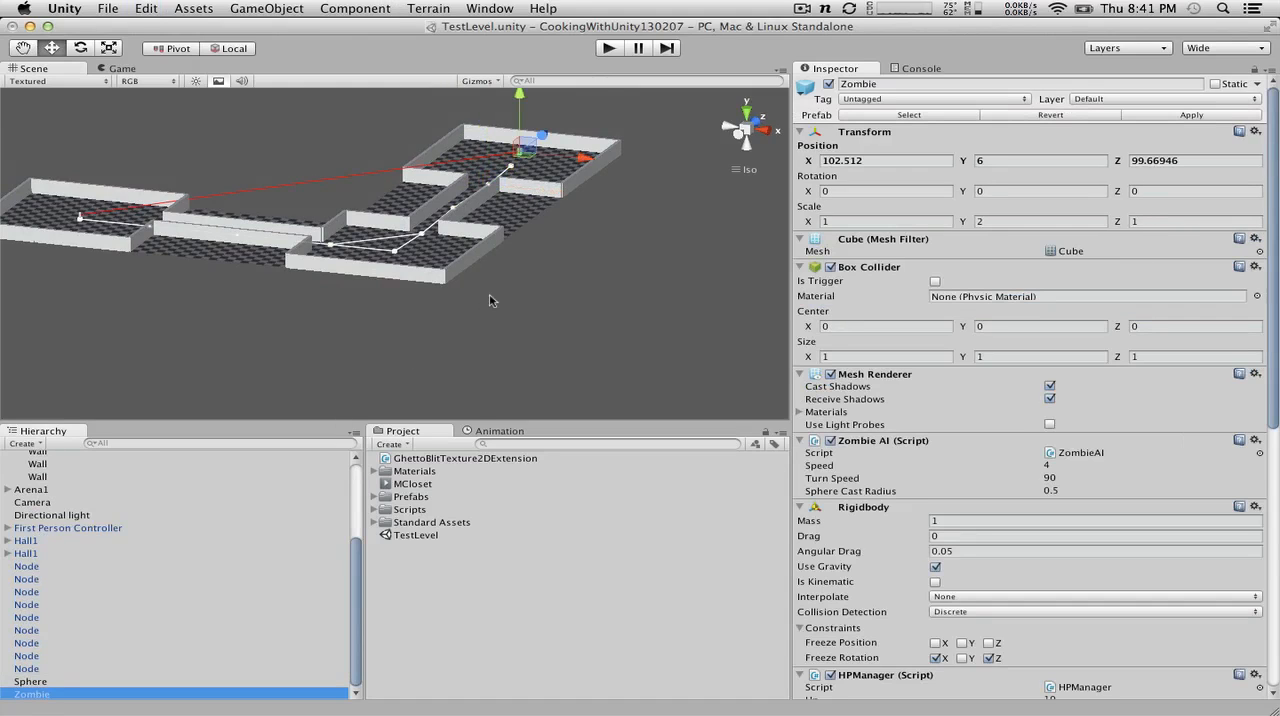
scroll(490, 296, "up", 2)
scroll(490, 296, "down", 5)
double_click(1066, 452)
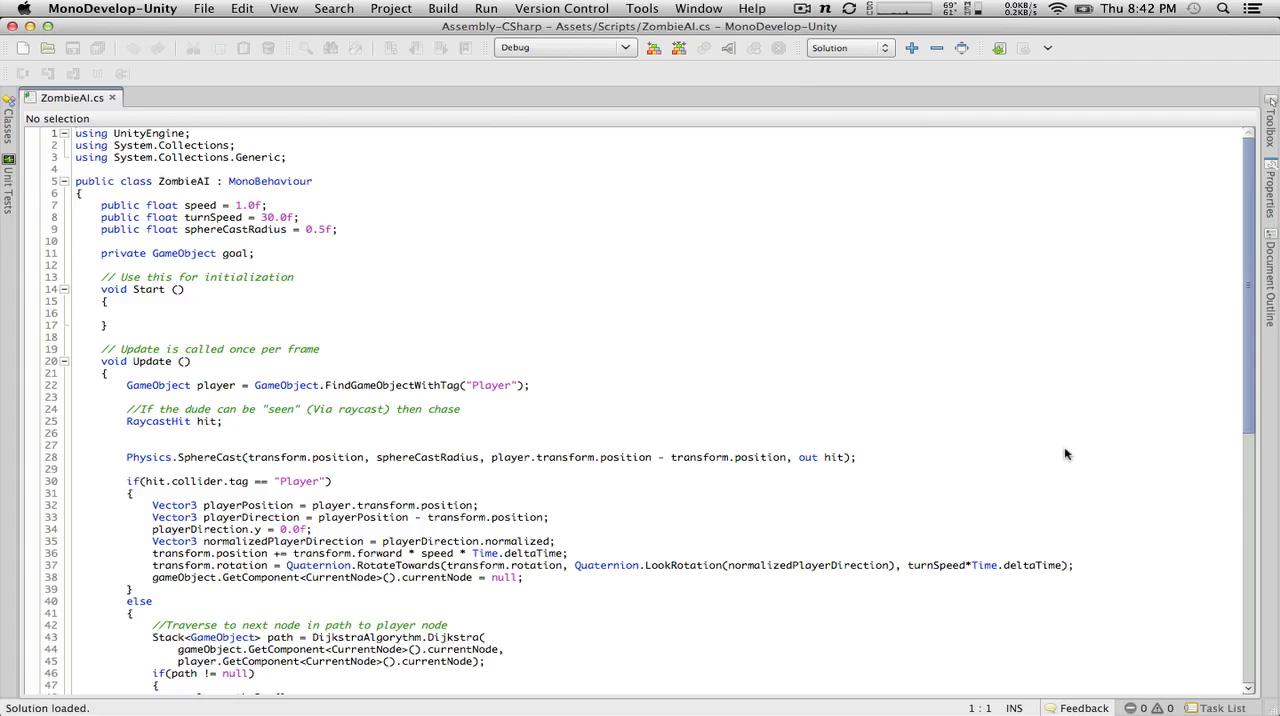
Step: Review the ZombieAI script, examining the player-chasing branch and the Dijkstra path-following branch of its Update method
scroll(885, 377, "down", 13)
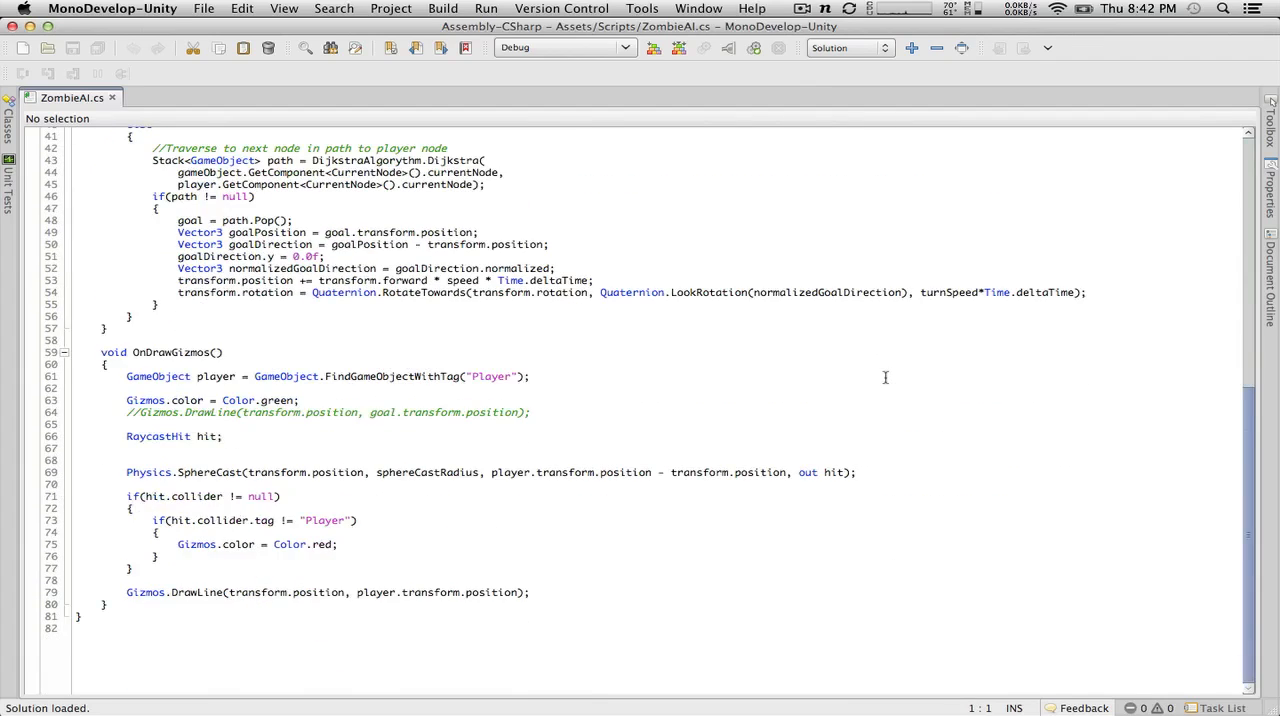
scroll(885, 377, "up", 13)
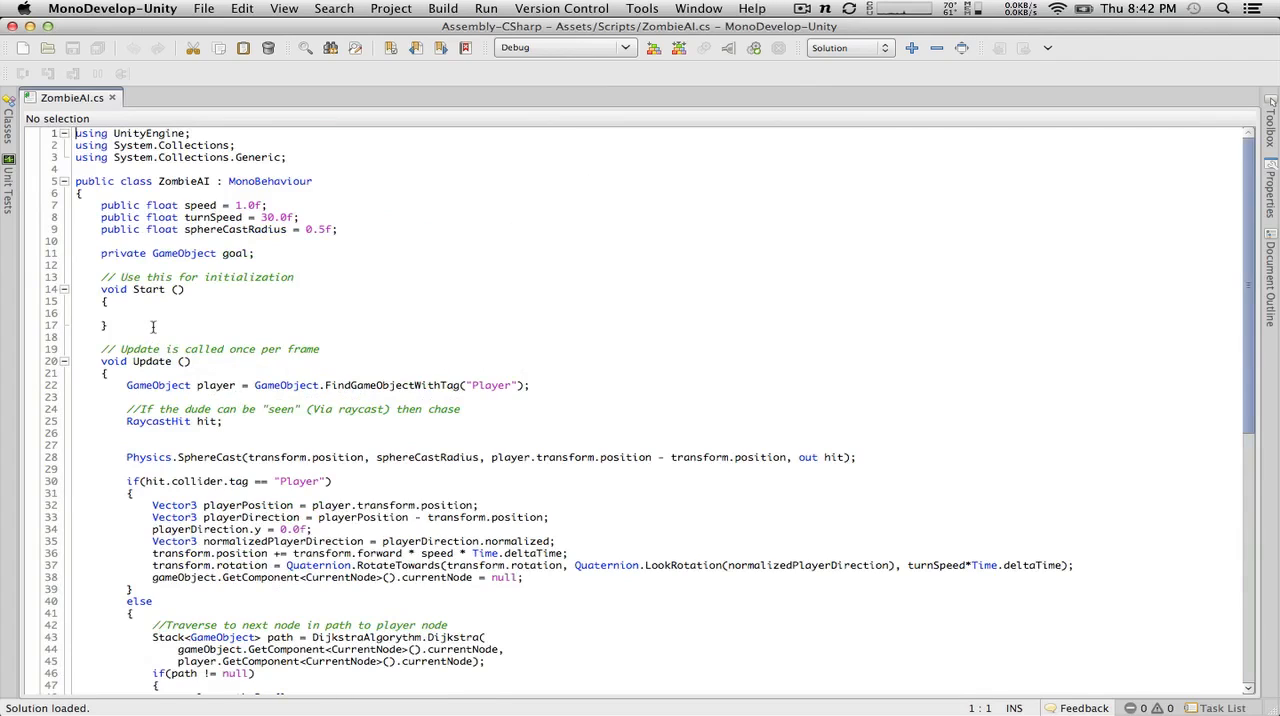
scroll(153, 327, "down", 12)
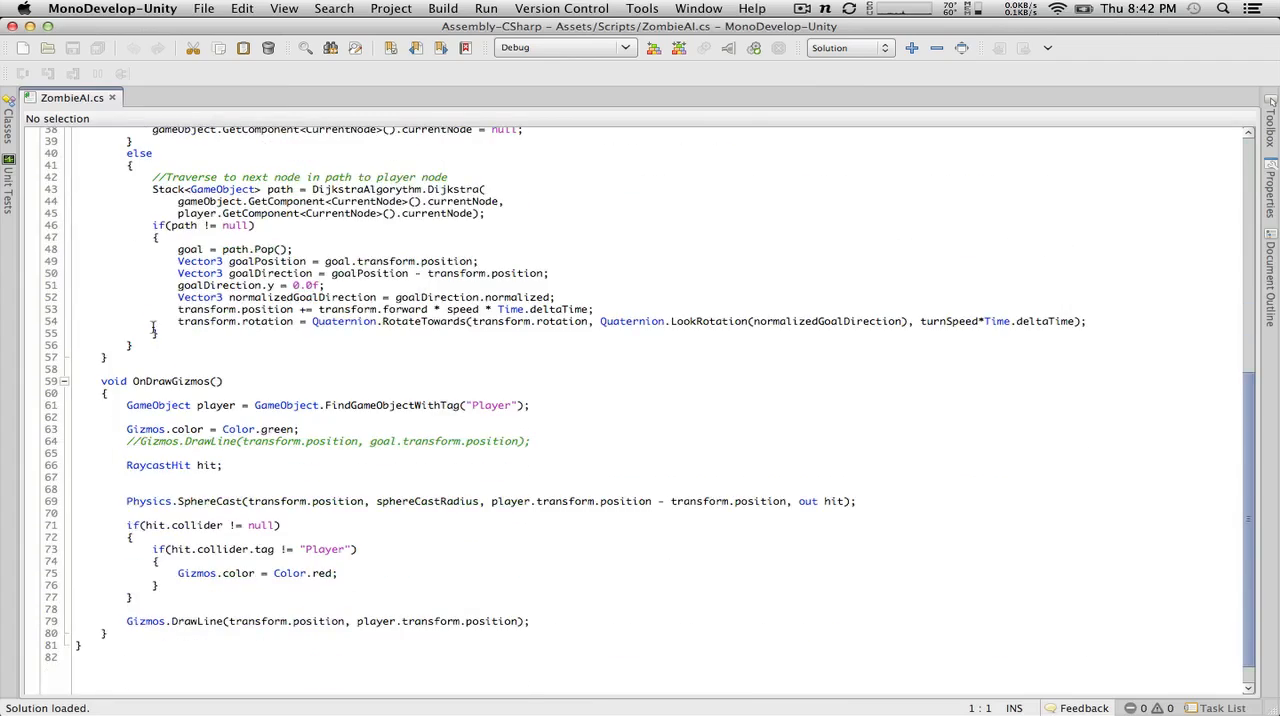
scroll(153, 327, "up", 11)
scroll(153, 325, "down", 5)
scroll(153, 327, "up", 2)
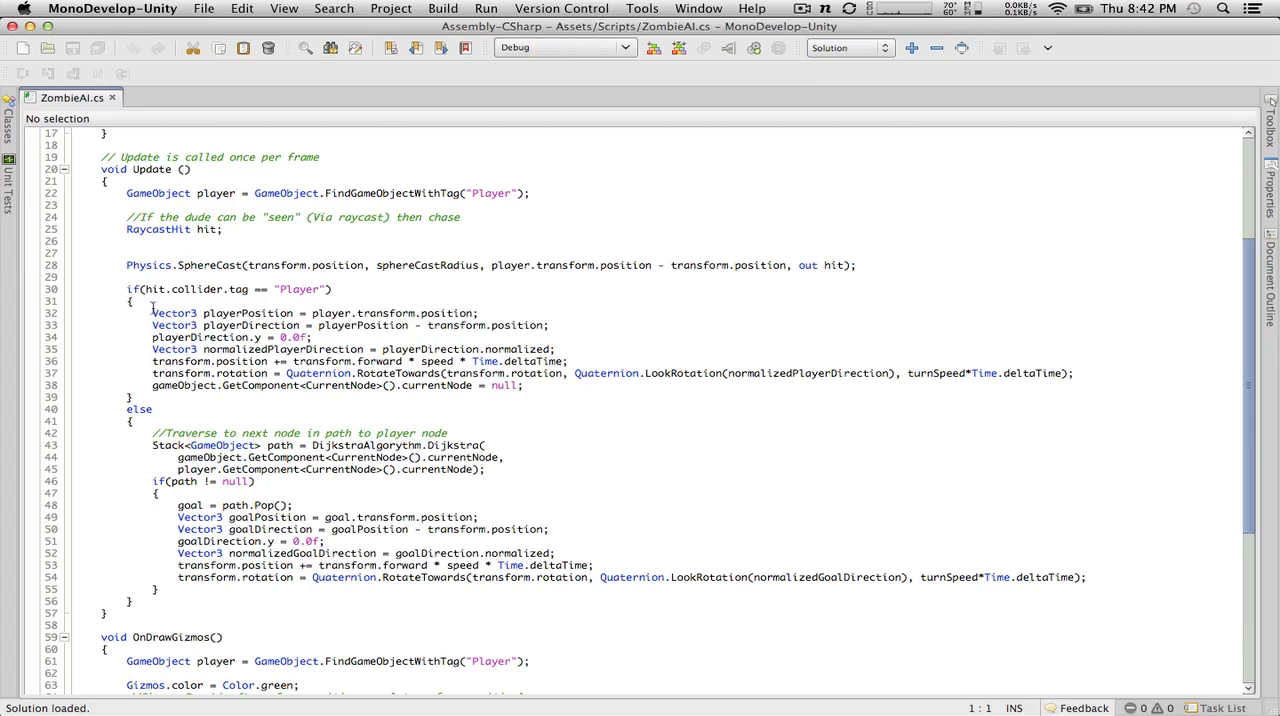
left_click_drag(152, 313, 576, 385)
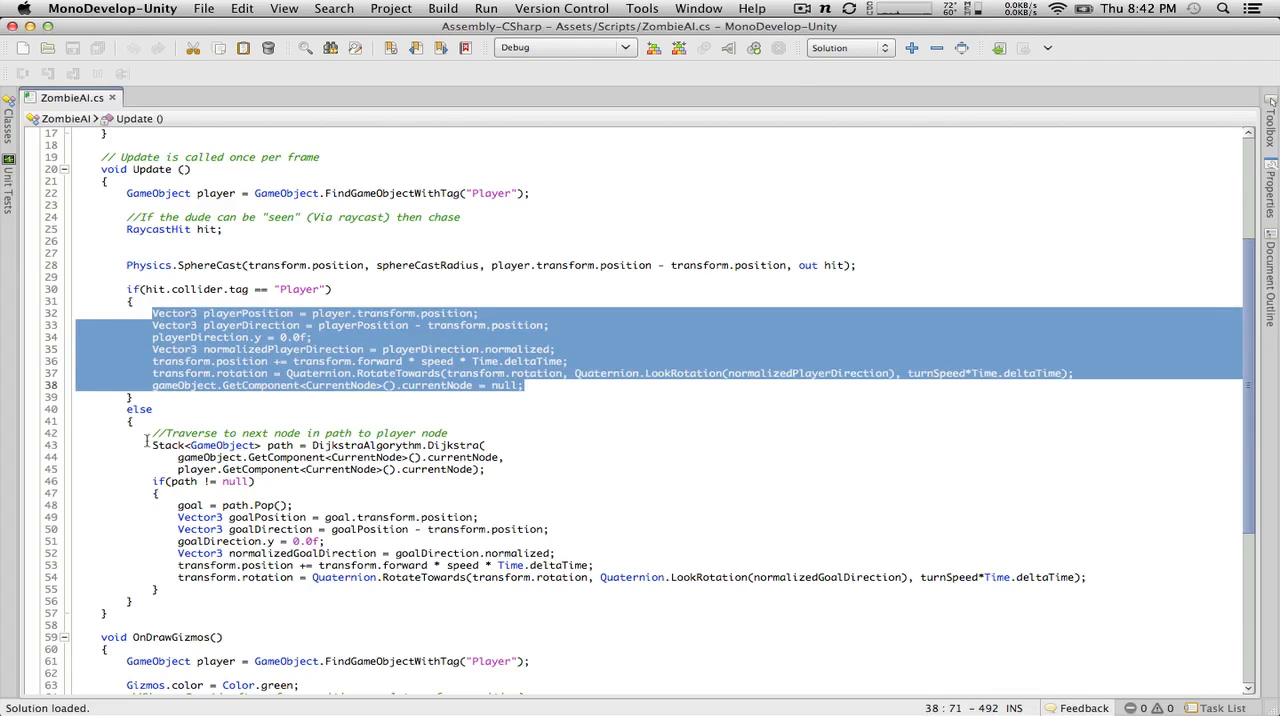
left_click_drag(152, 433, 426, 586)
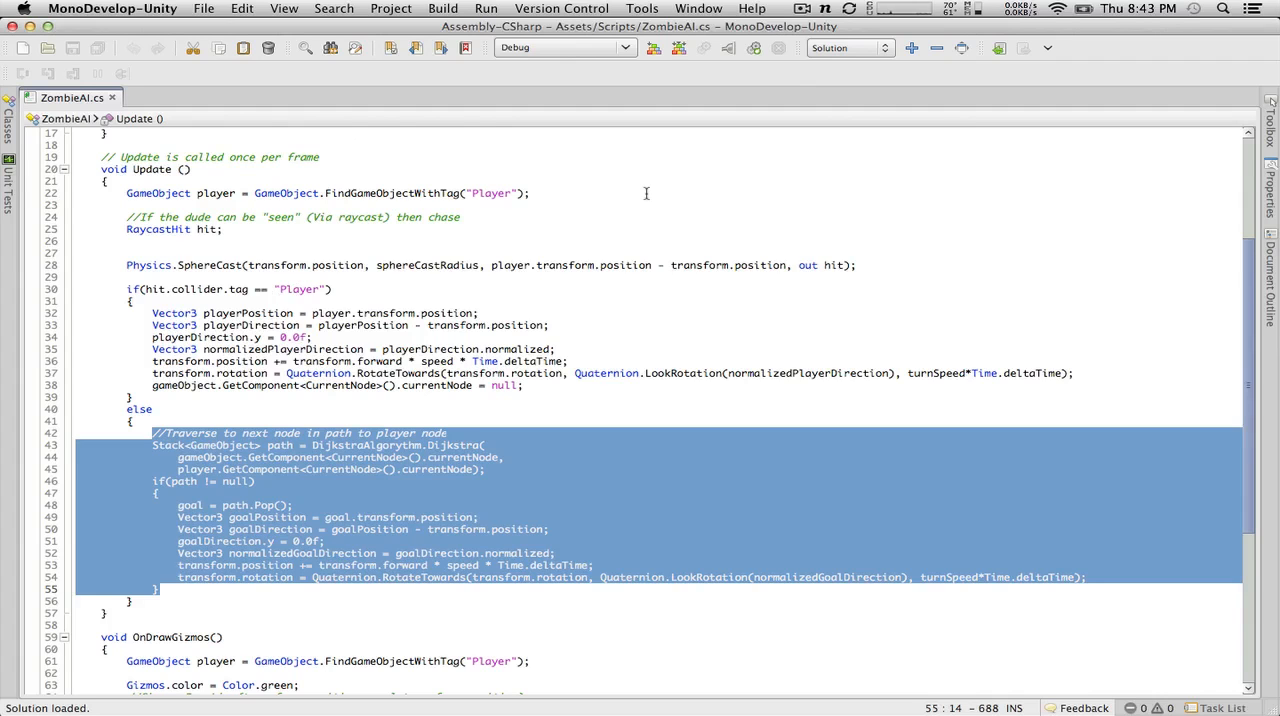
scroll(646, 193, "up", 5)
scroll(646, 193, "down", 13)
Step: Switch to Unity and create a C# script named GuardAI in the Scripts folder
key("super+Tab")
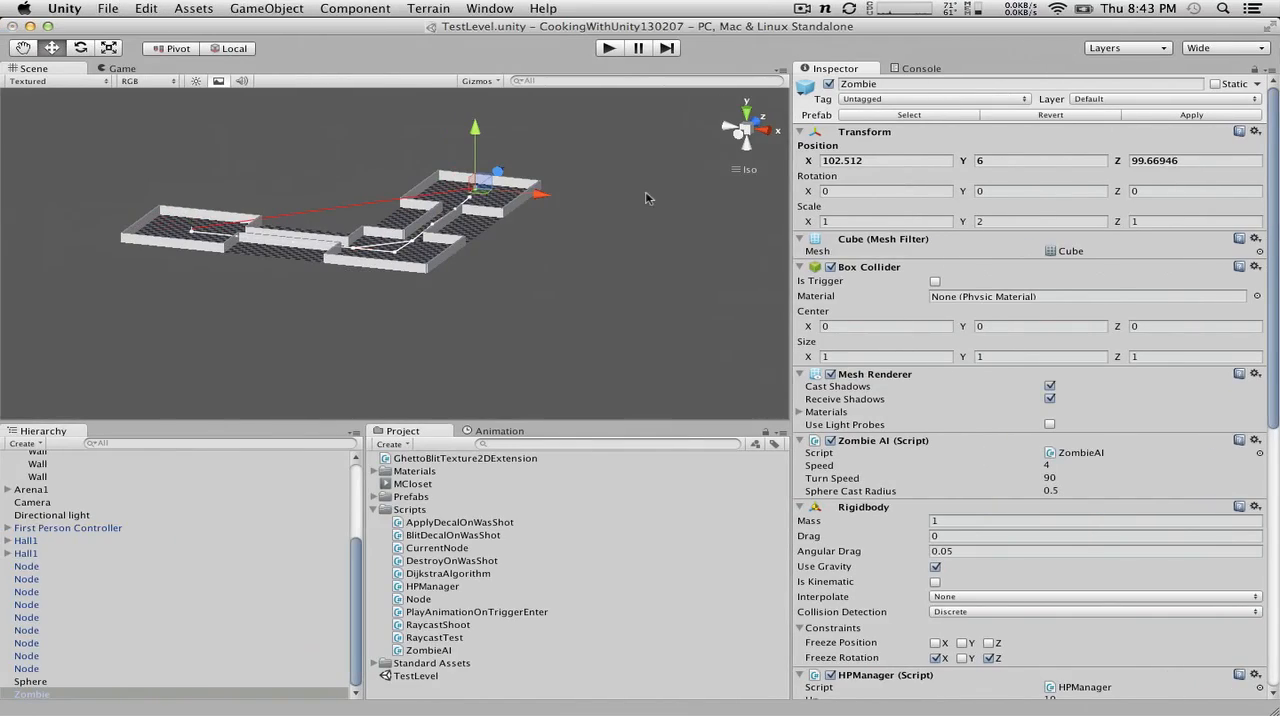
left_click(410, 511)
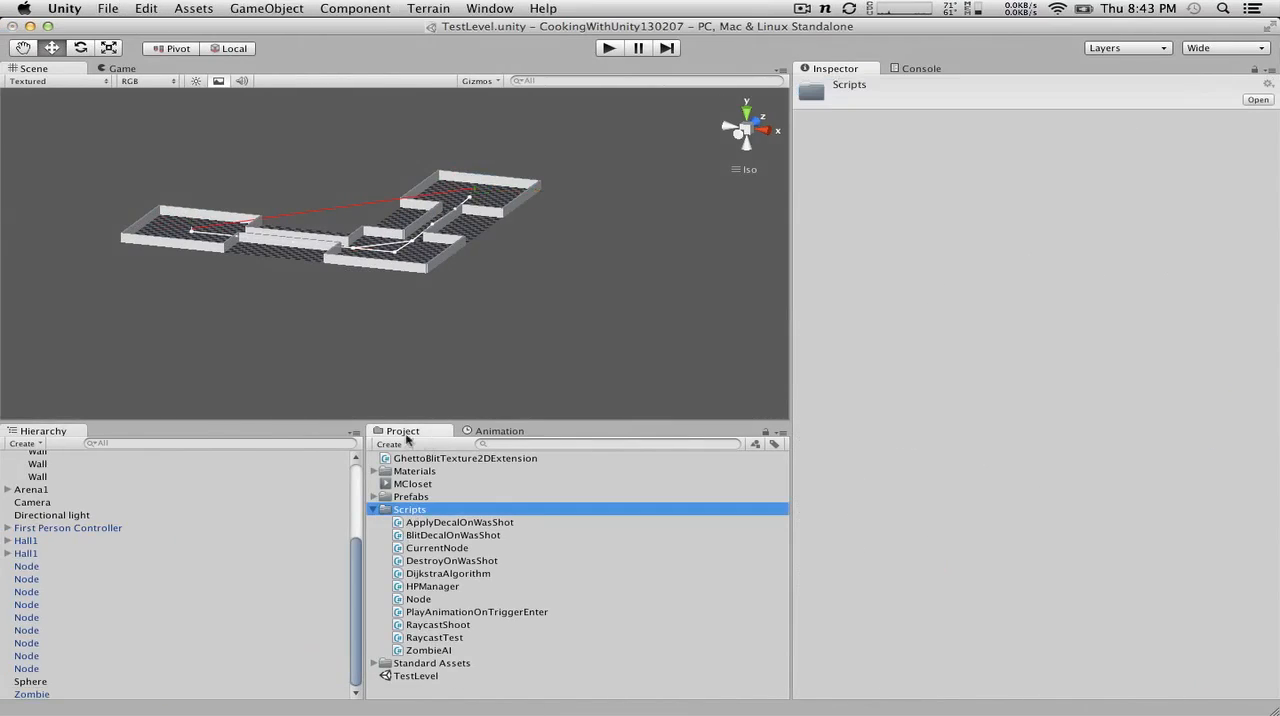
left_click(404, 443)
left_click(409, 496)
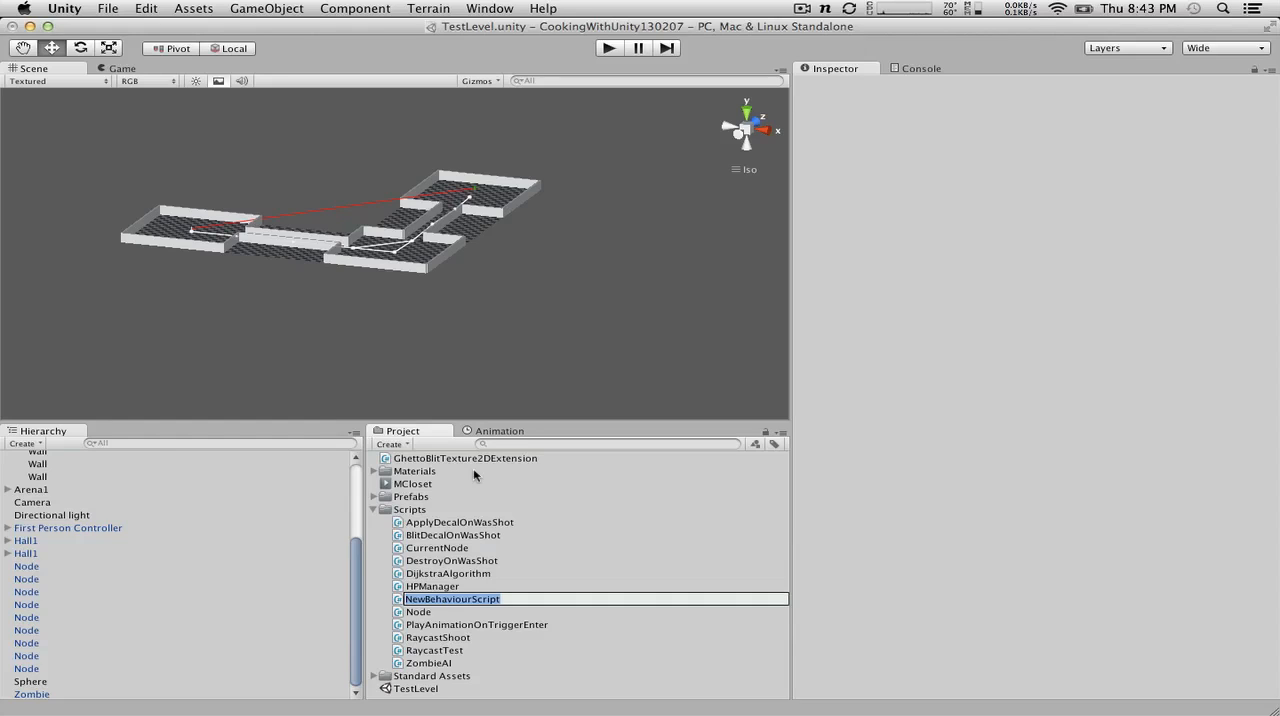
type("Guard")
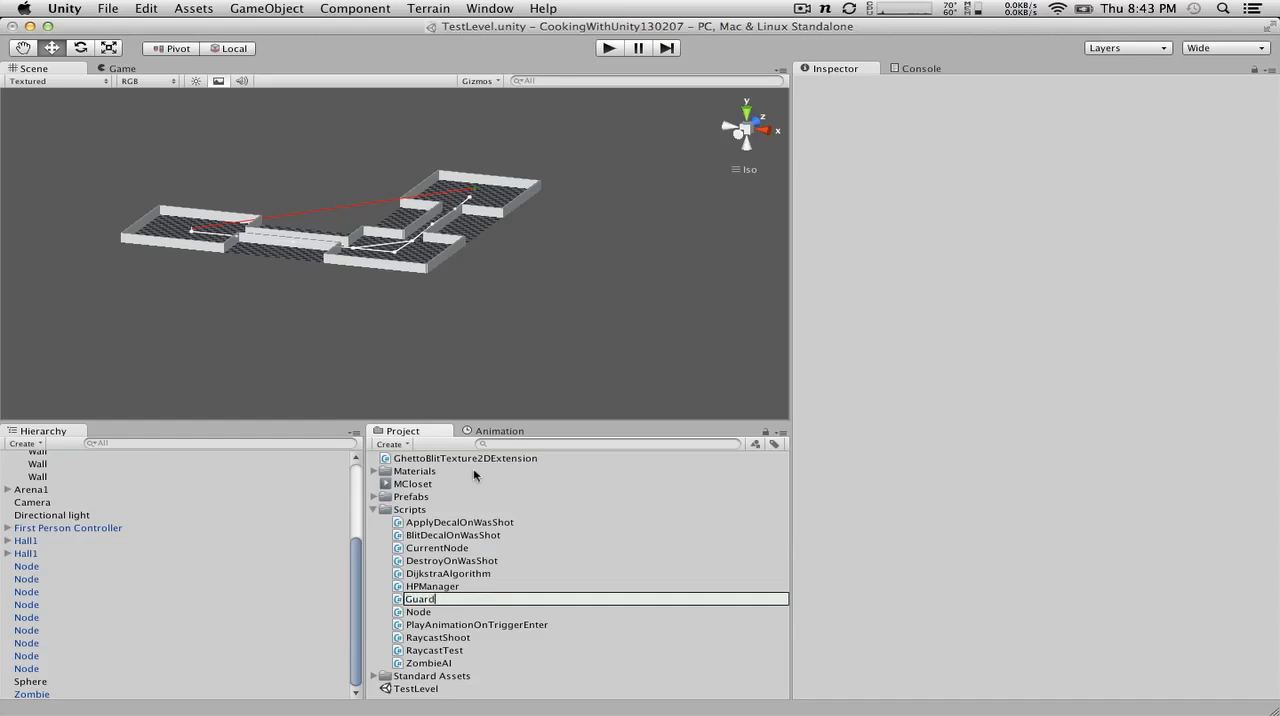
type("IAI")
key("Return")
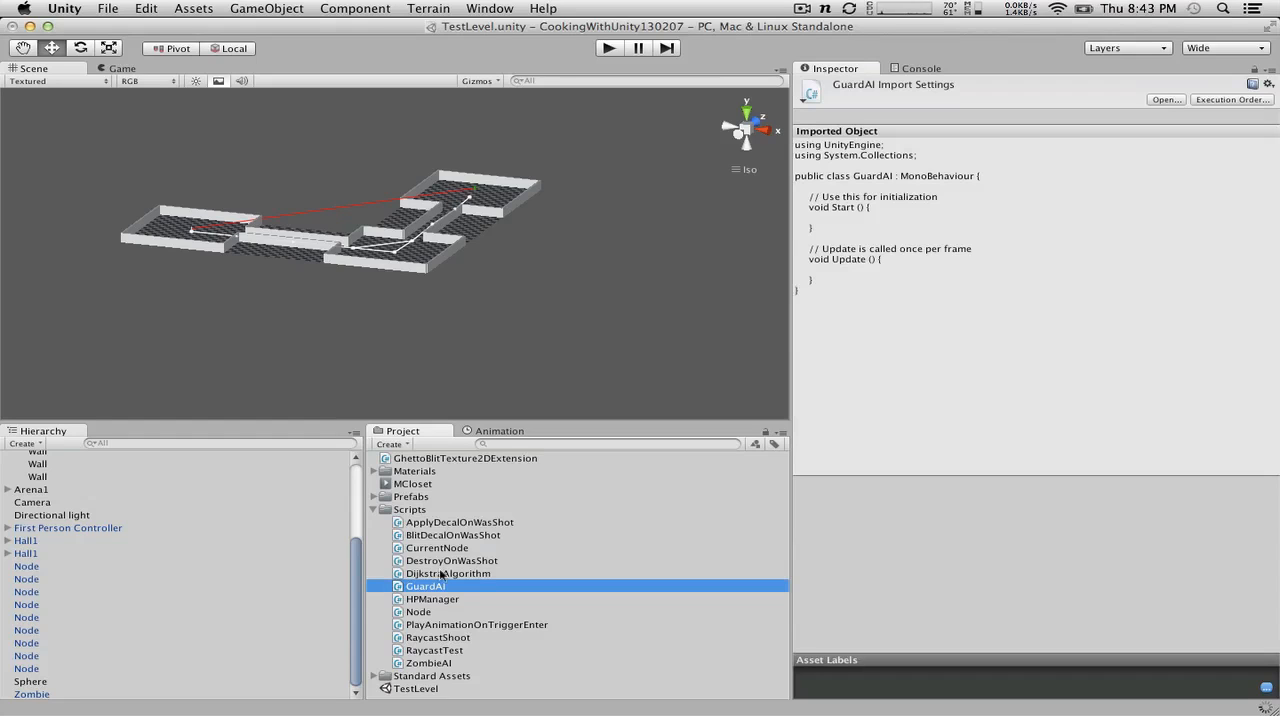
Step: Open the GuardAI script, put the opening braces of Update and Start on their own lines, and save it
double_click(427, 587)
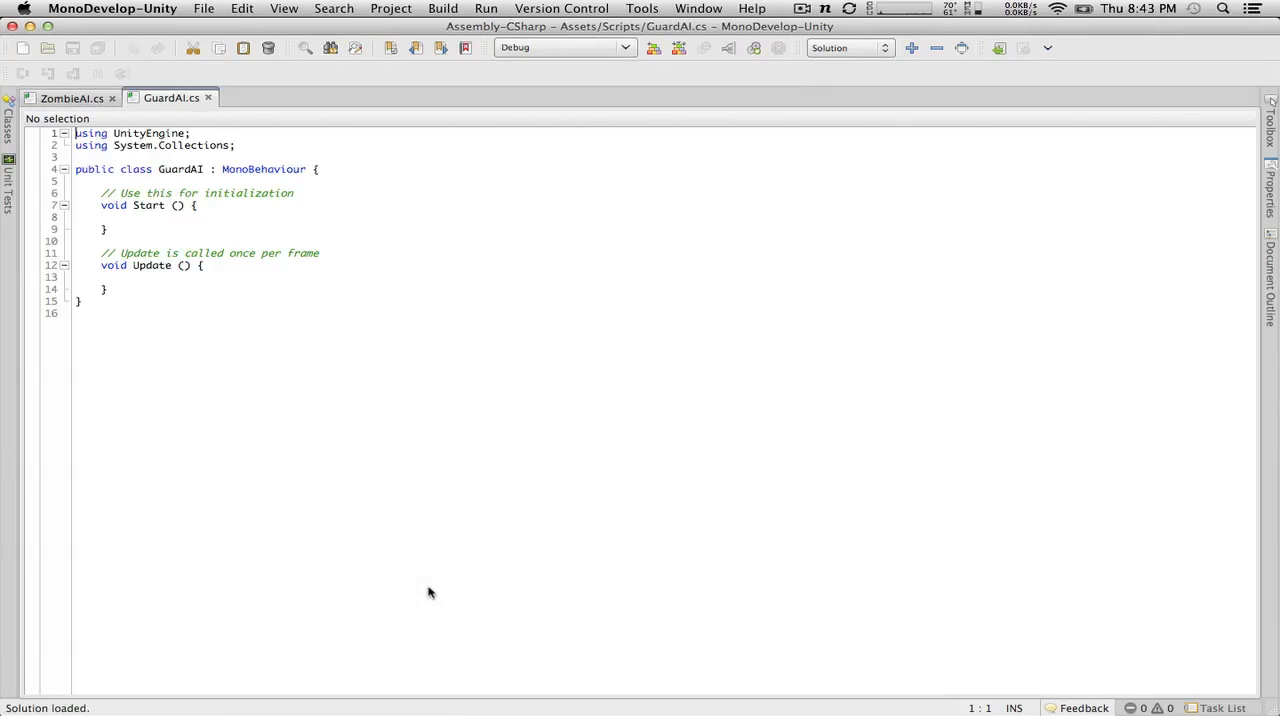
left_click(198, 265)
key("Return")
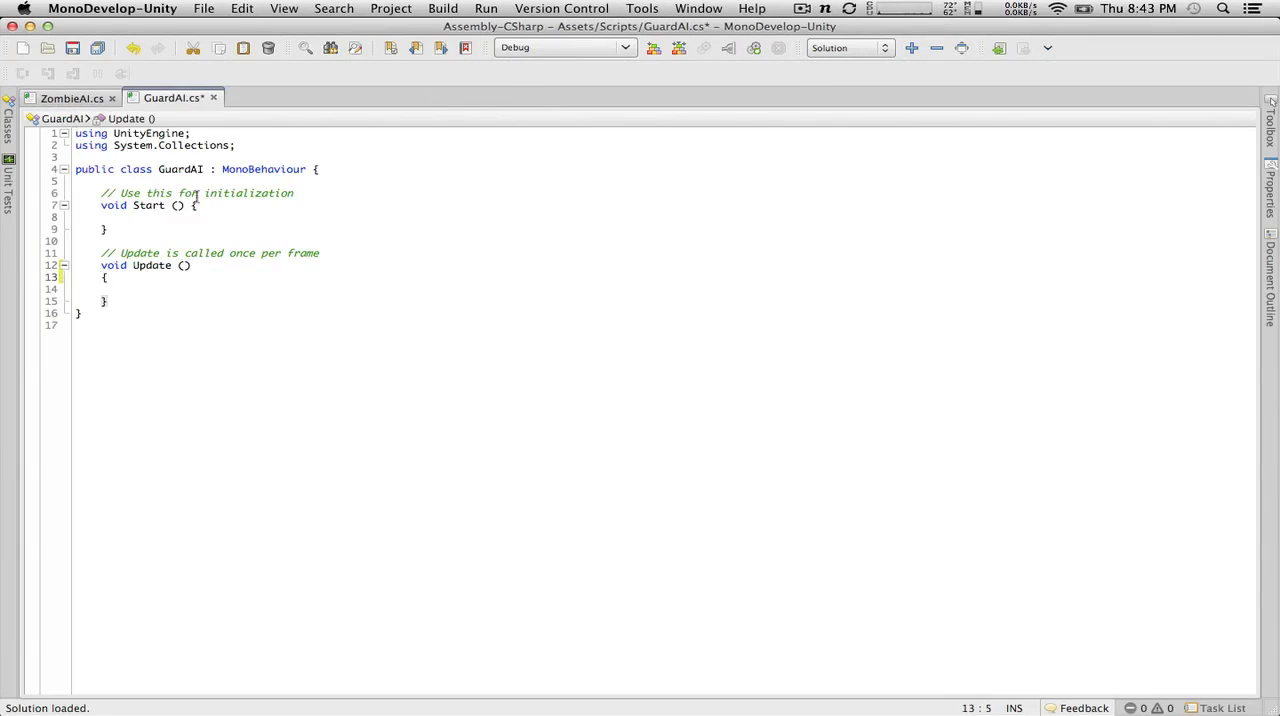
left_click(197, 193)
left_click(190, 205)
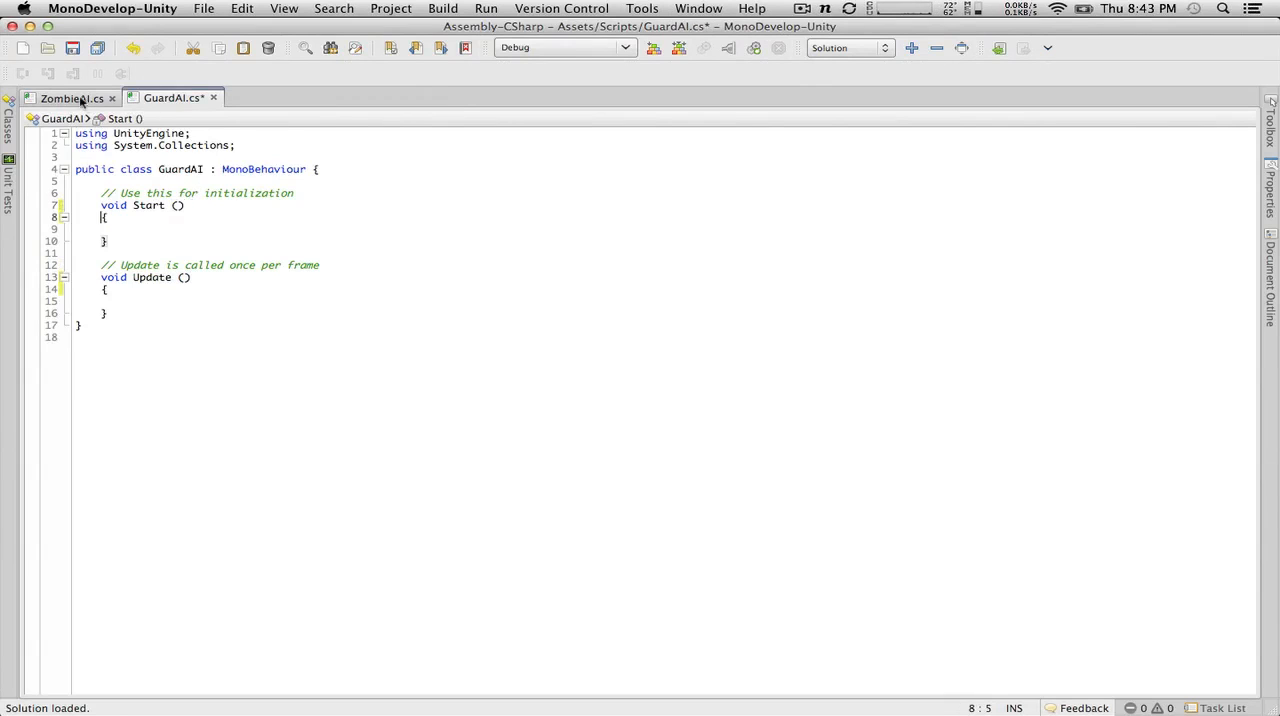
left_click(97, 48)
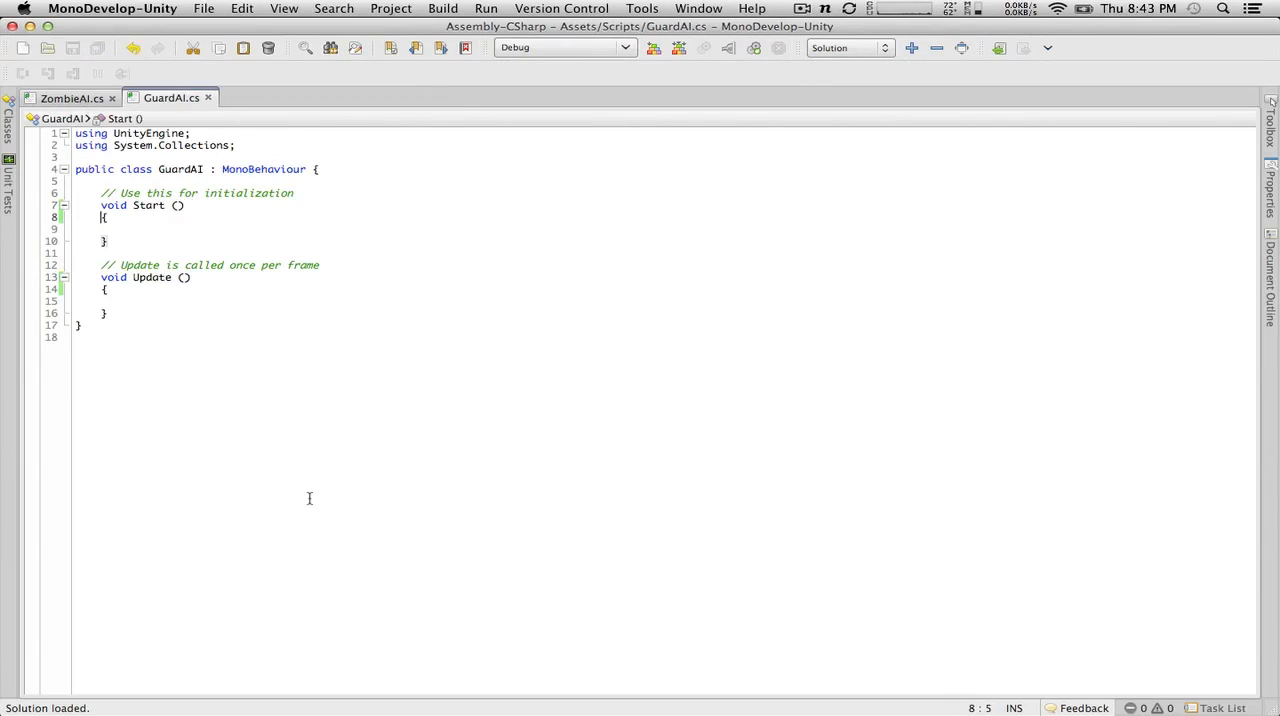
Step: Compare the ZombieAI script with GuardAI, looking over its Update logic and field declarations
left_click(72, 95)
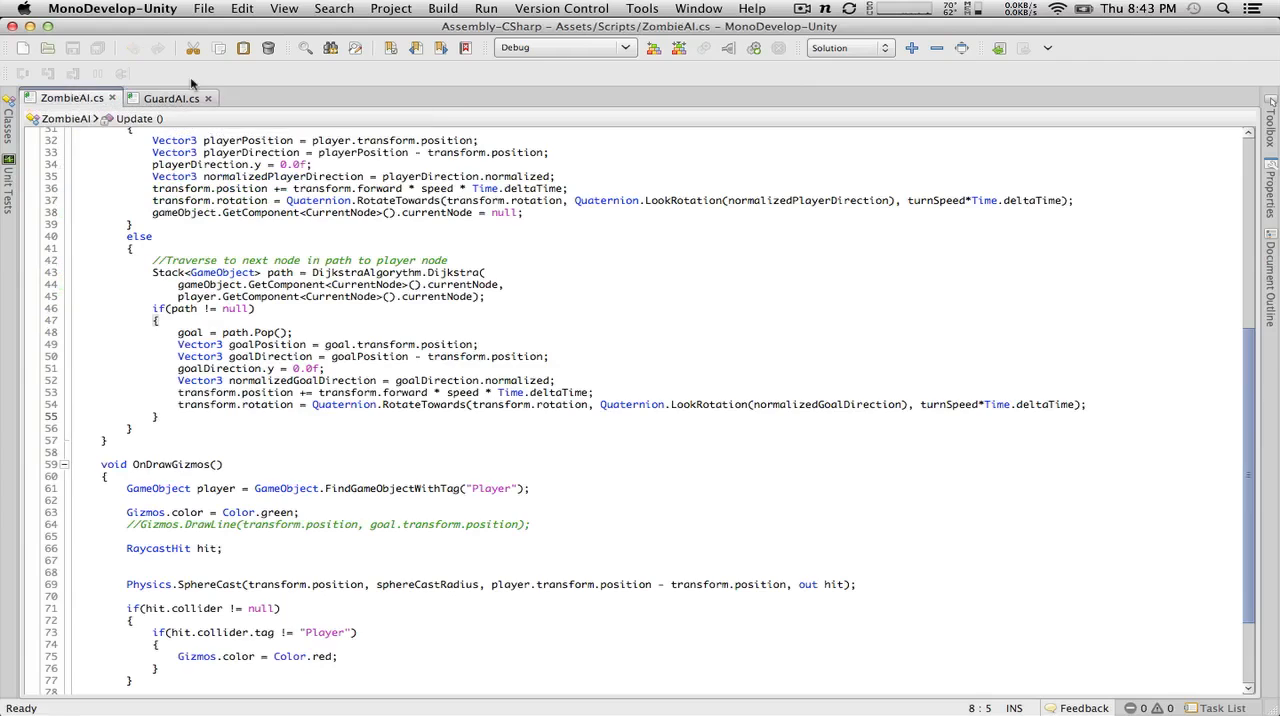
left_click(180, 96)
left_click(93, 99)
left_click(186, 97)
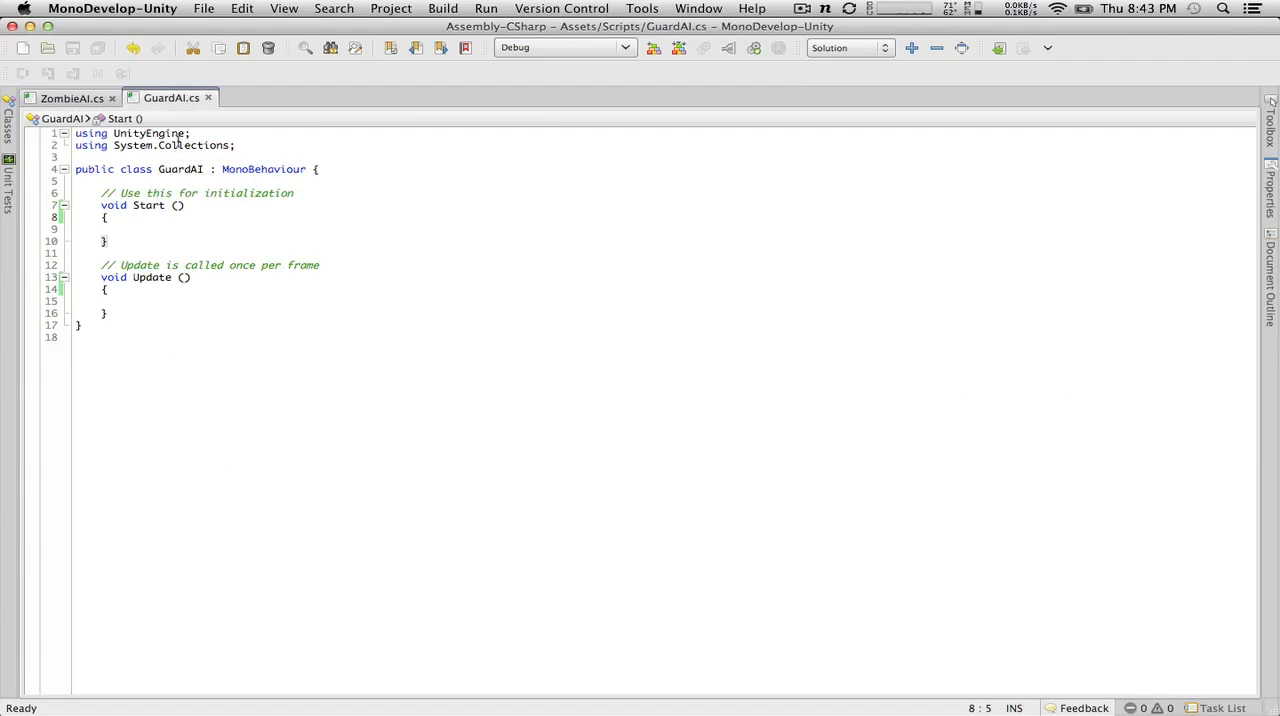
left_click(53, 106)
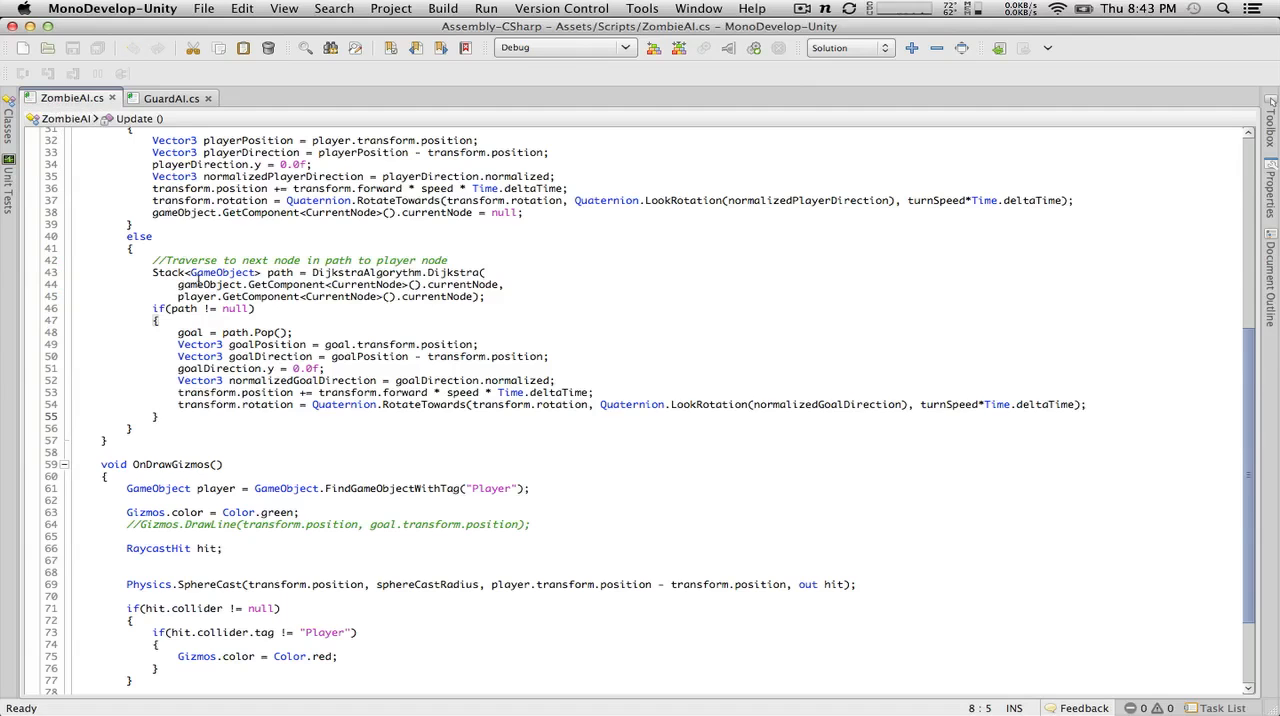
scroll(282, 427, "down", 3)
scroll(282, 427, "up", 10)
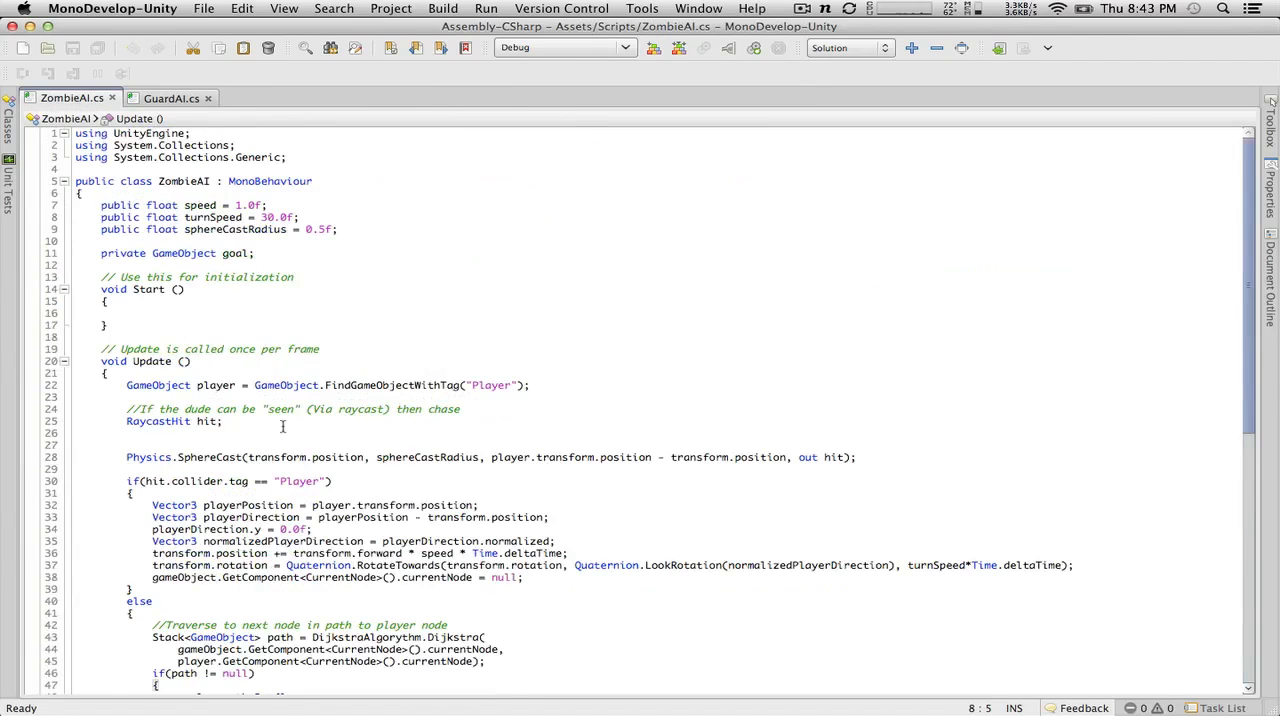
left_click(175, 99)
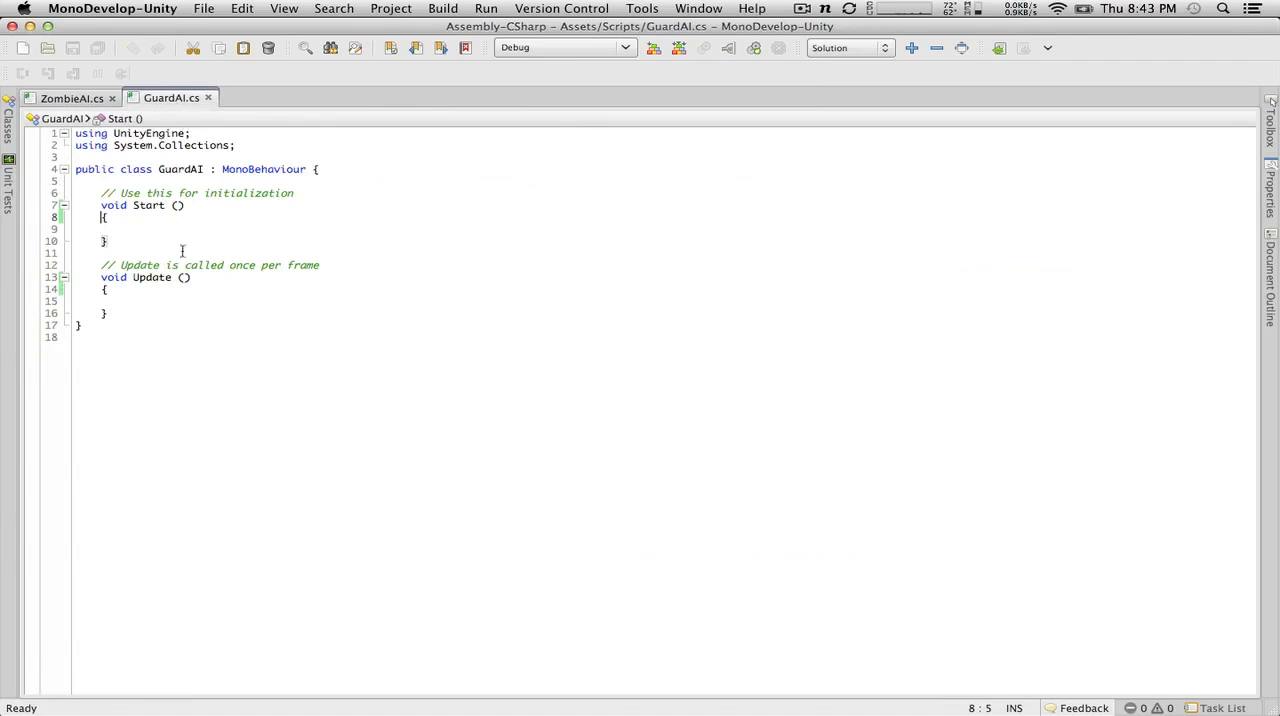
Step: Add the statement StartCoroutine("Patrol"); to the body of GuardAI's Start method
left_click(154, 225)
key("Tab")
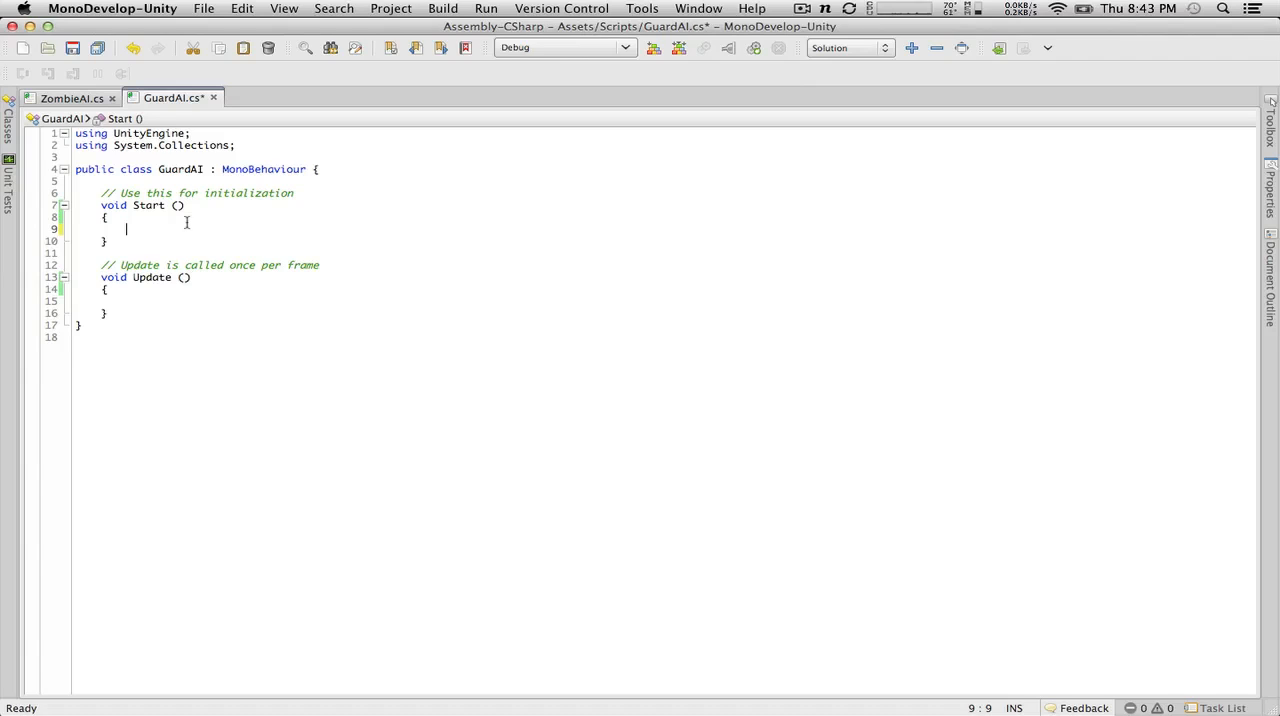
type("Star")
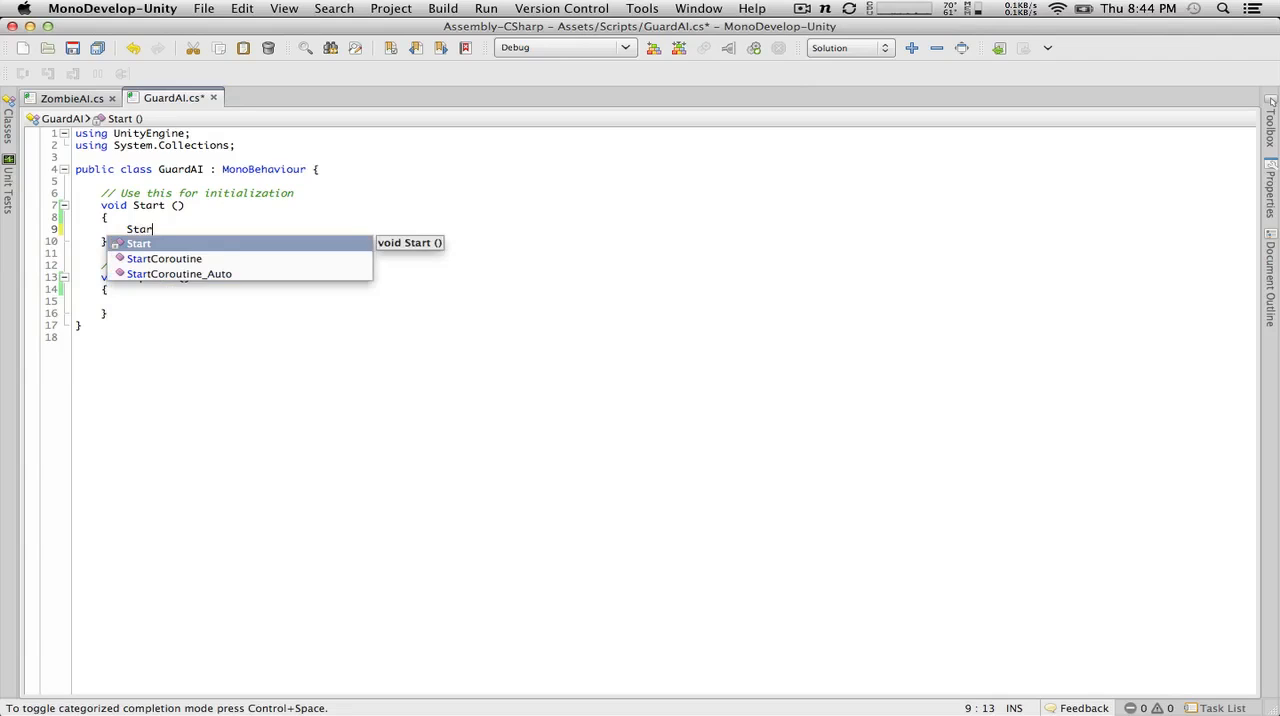
type("tCo")
key("Return")
type("(")
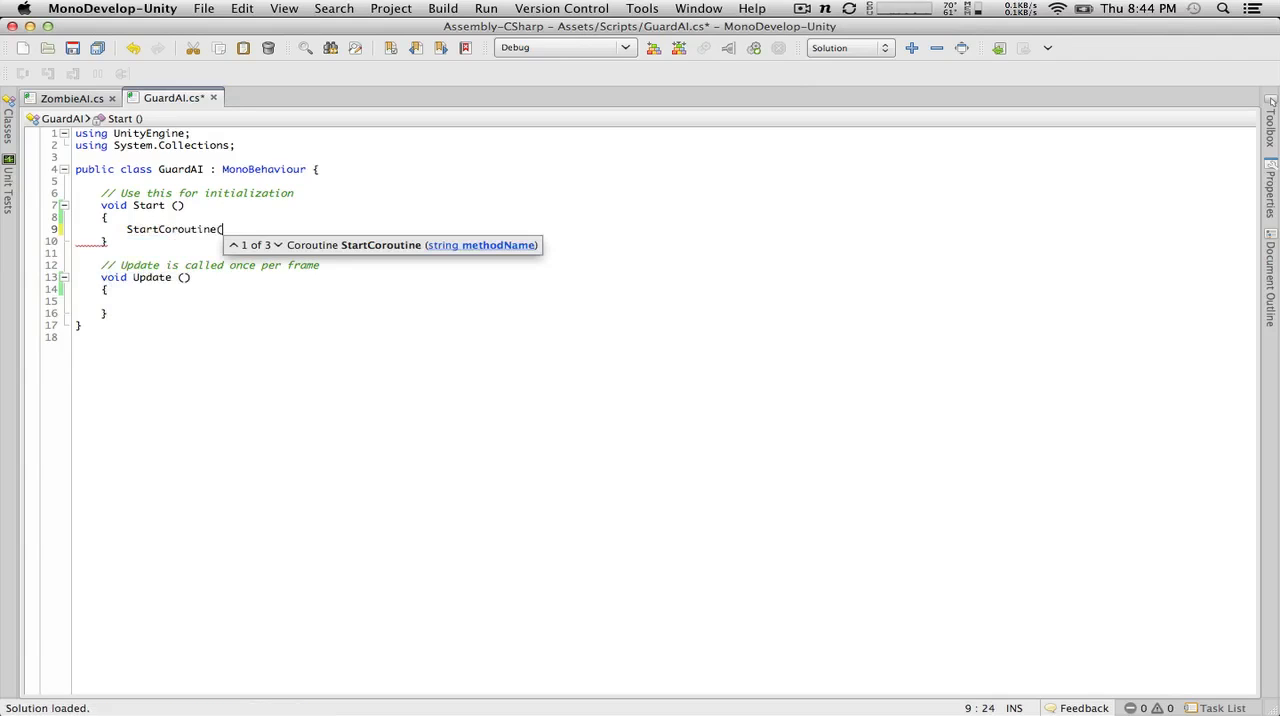
type("\"Patrol\")")
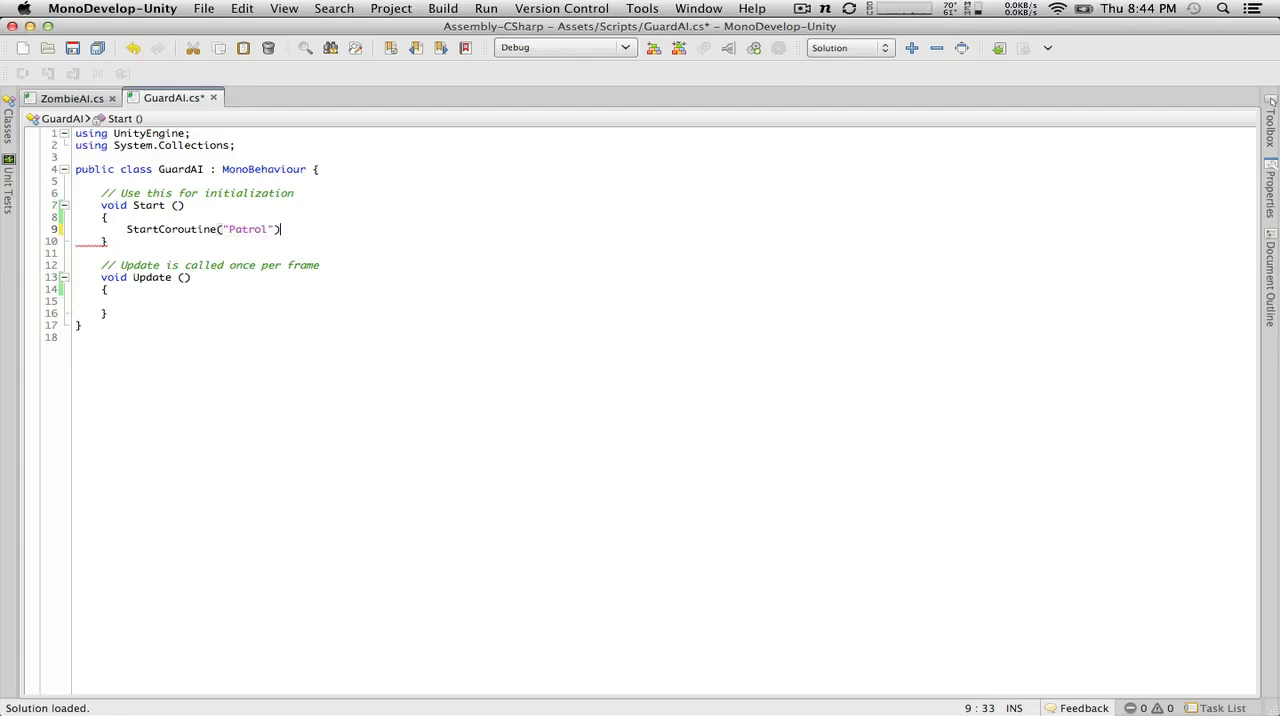
type(";")
Step: Add an empty void Patrol() method below Update, with its braces on separate lines and a blank line between them
left_click(157, 316)
key("Return")
key("Return")
type("voi")
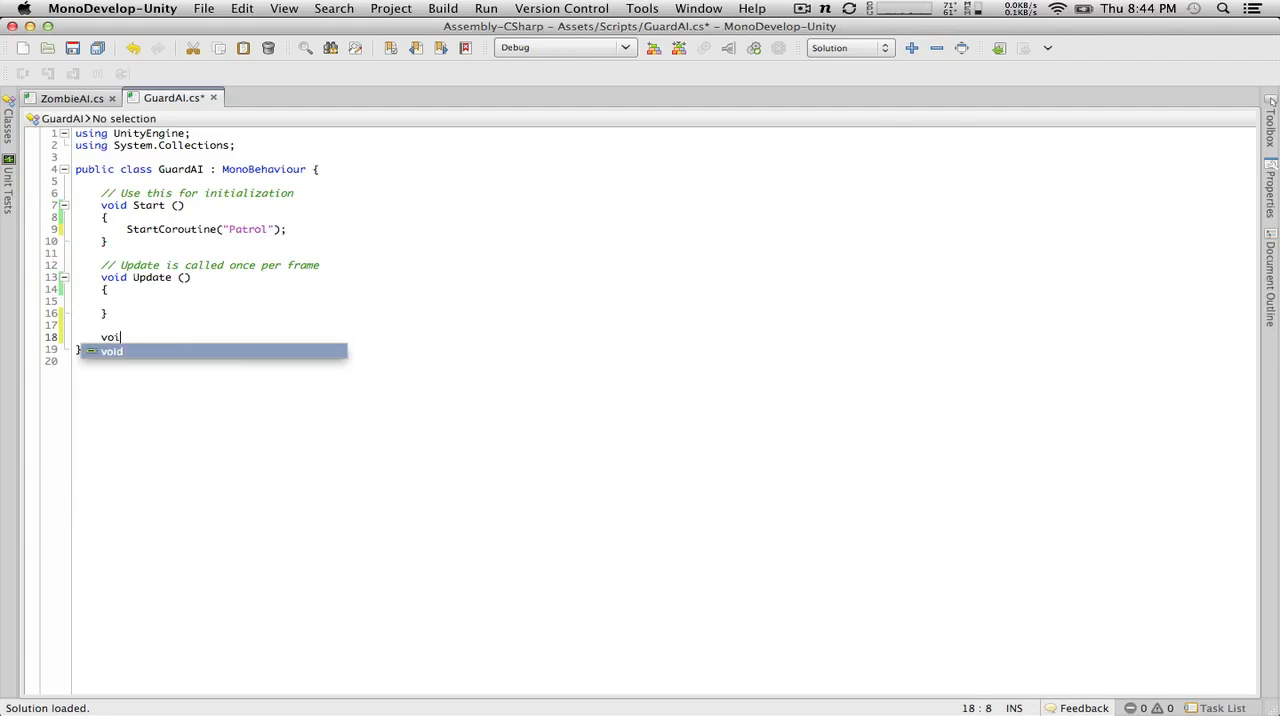
type("d Patrol")
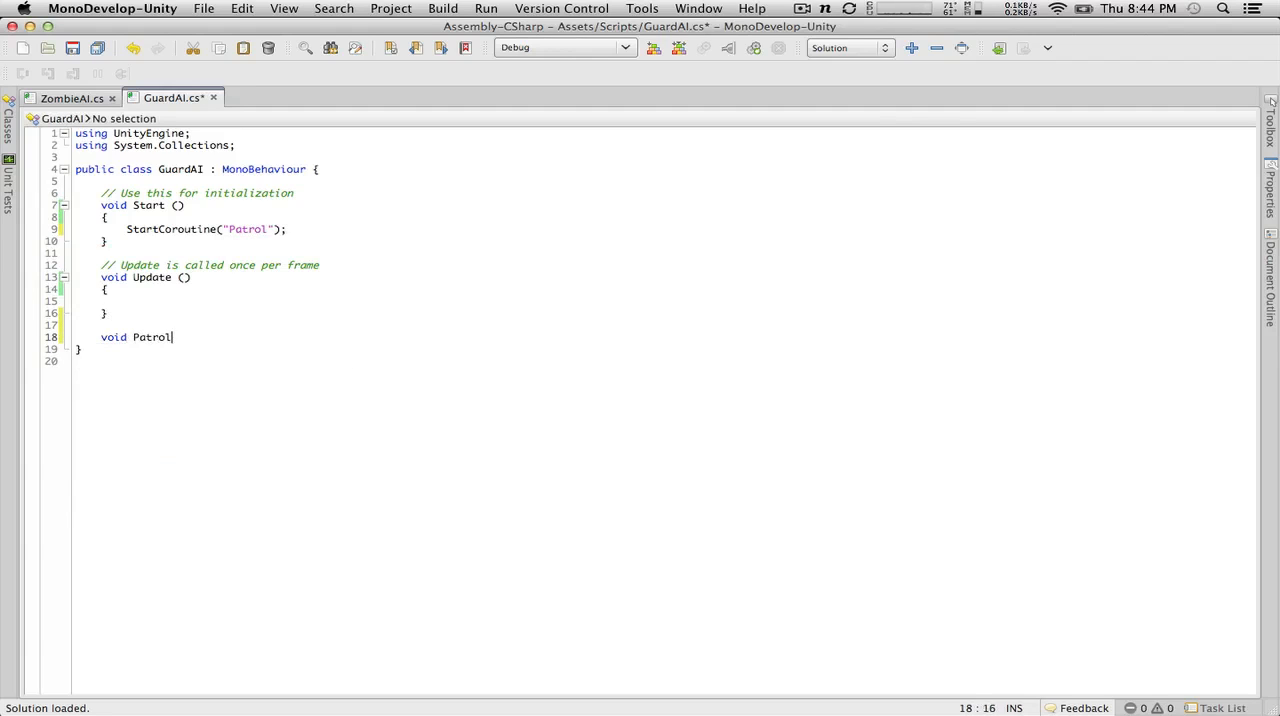
type("()")
key("Return")
type("{")
key("Return")
type("}")
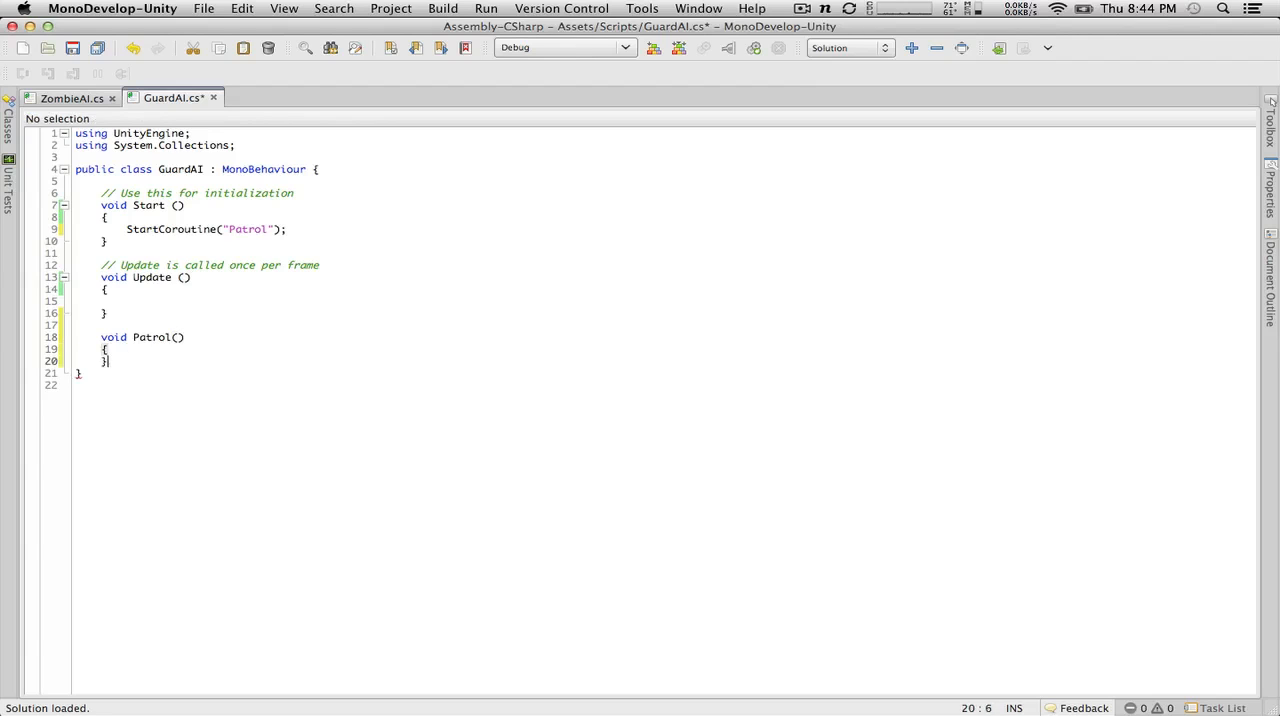
key("Up")
key("Return")
Step: Change the return type of the Patrol method to IEnumerator and save the script
double_click(117, 337)
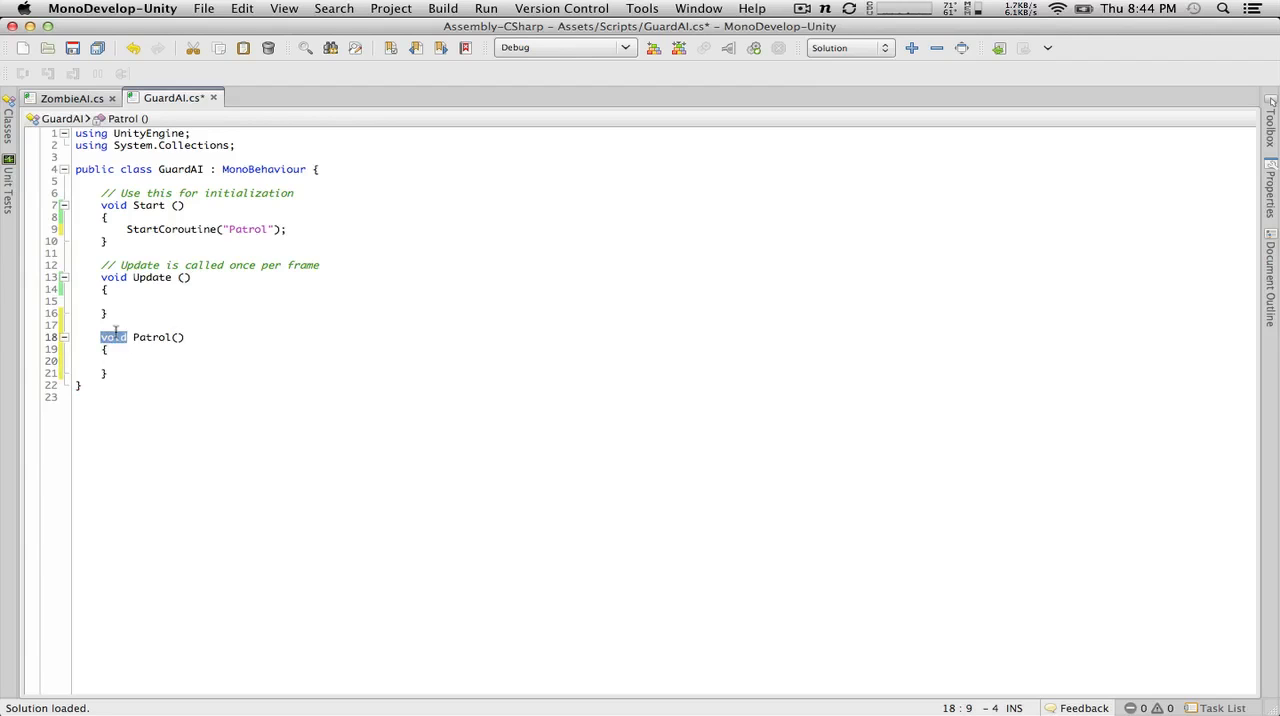
type("IEn")
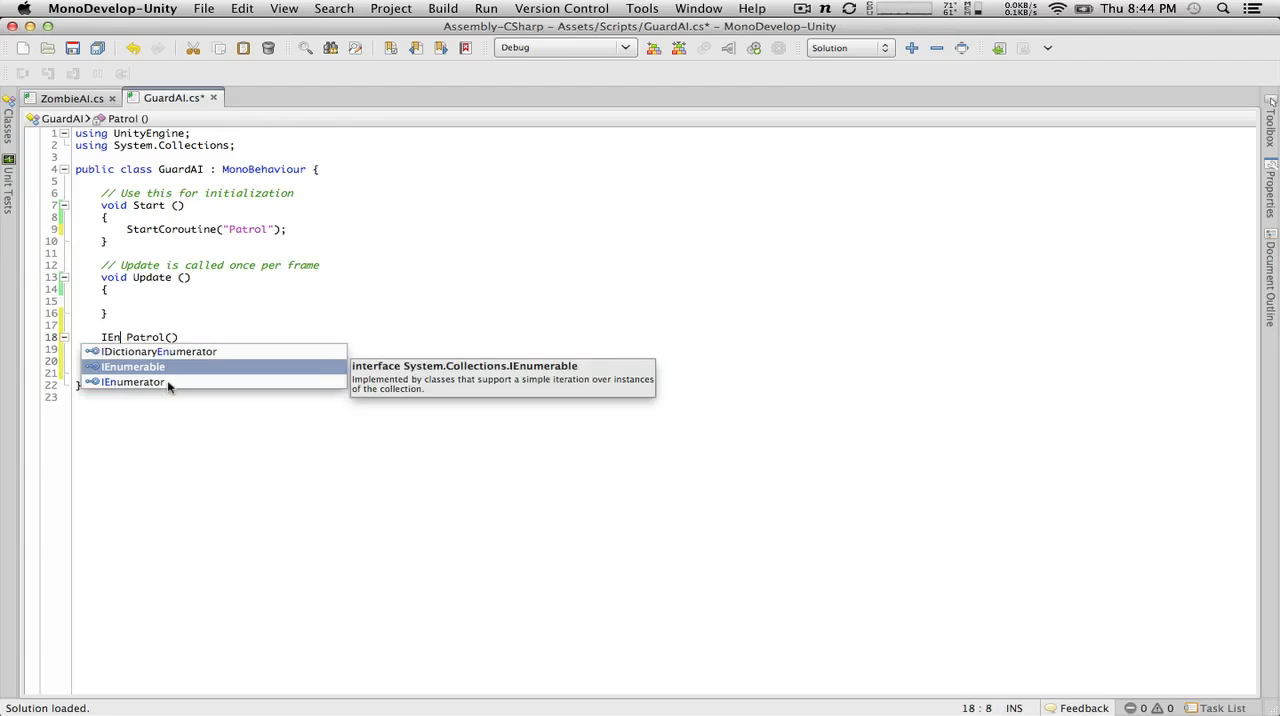
left_click(168, 386)
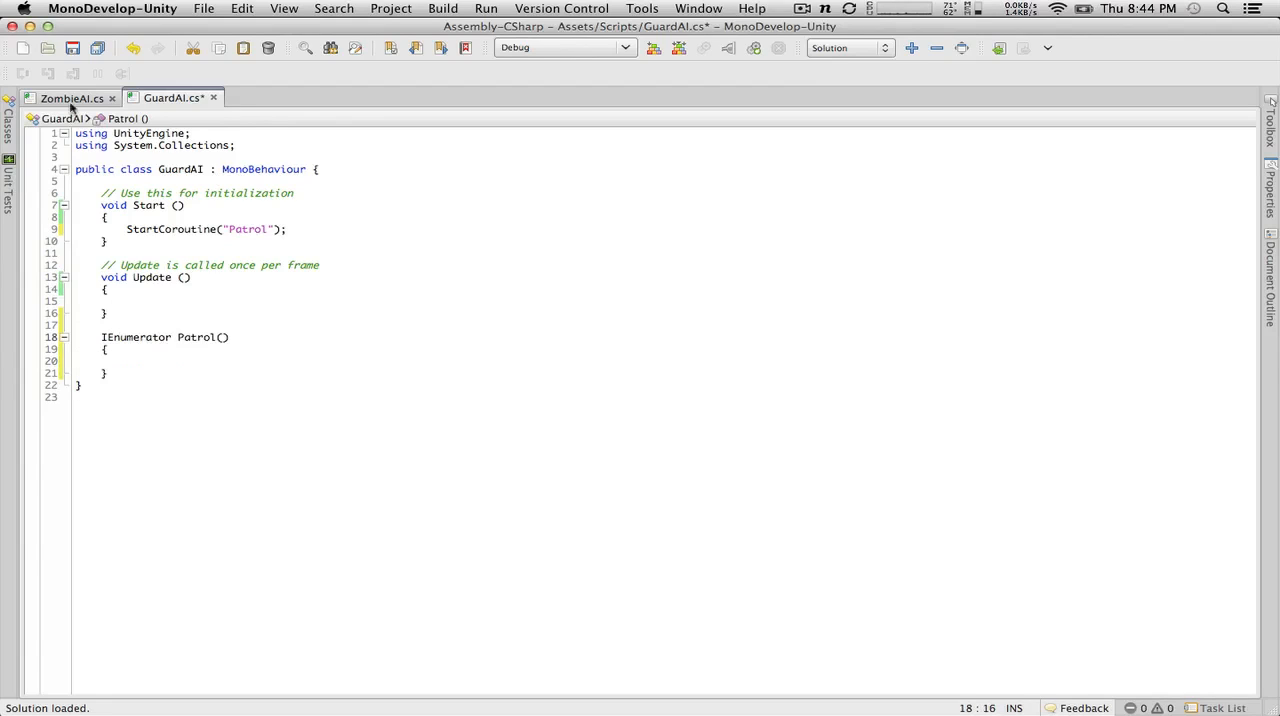
left_click(72, 48)
left_click(149, 349)
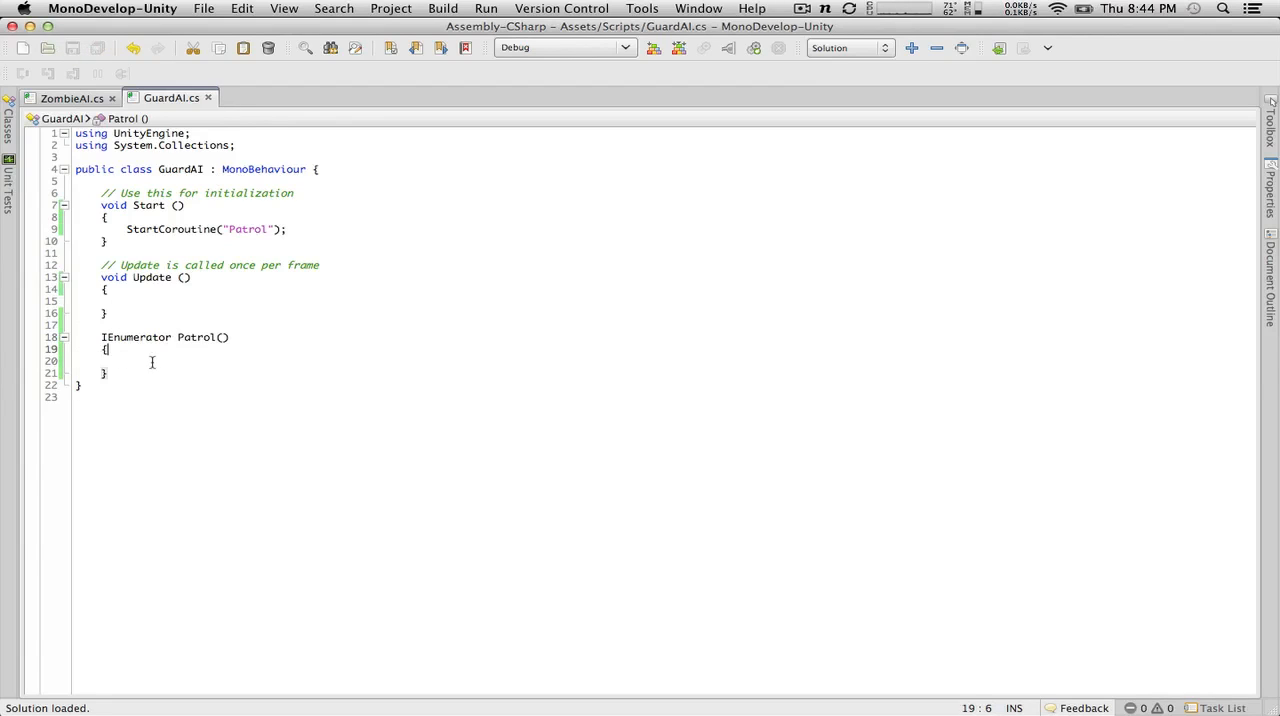
Step: Put the GuardAI class's opening brace on its own line, save the script, and add blank lines beneath the brace
left_click(152, 362)
left_click(310, 170)
key("BackSpace")
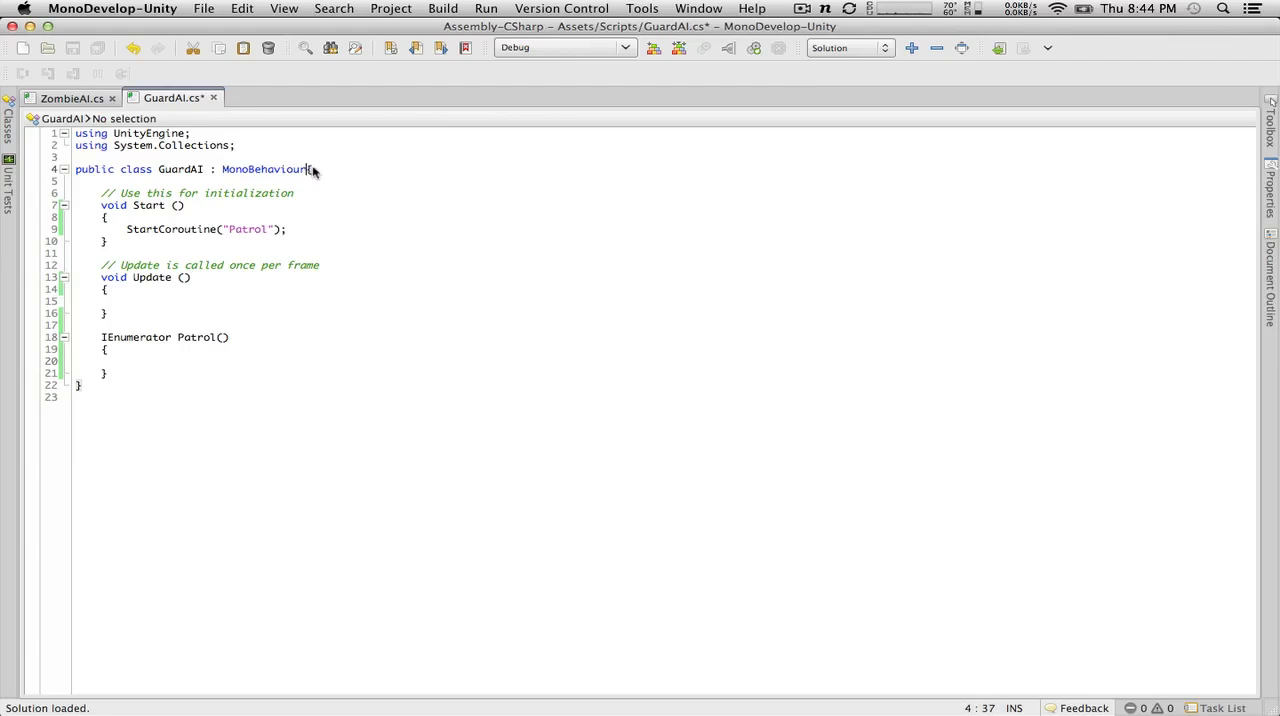
key("Return")
left_click(77, 51)
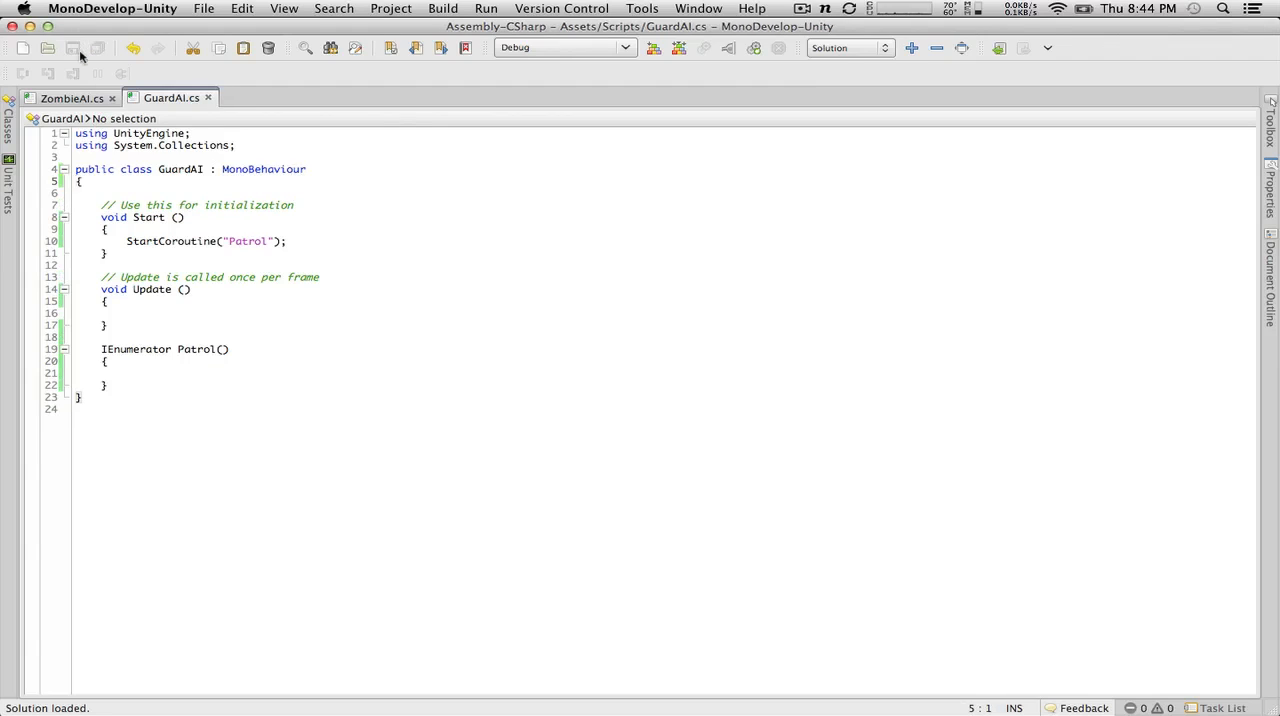
left_click(143, 181)
key("Return")
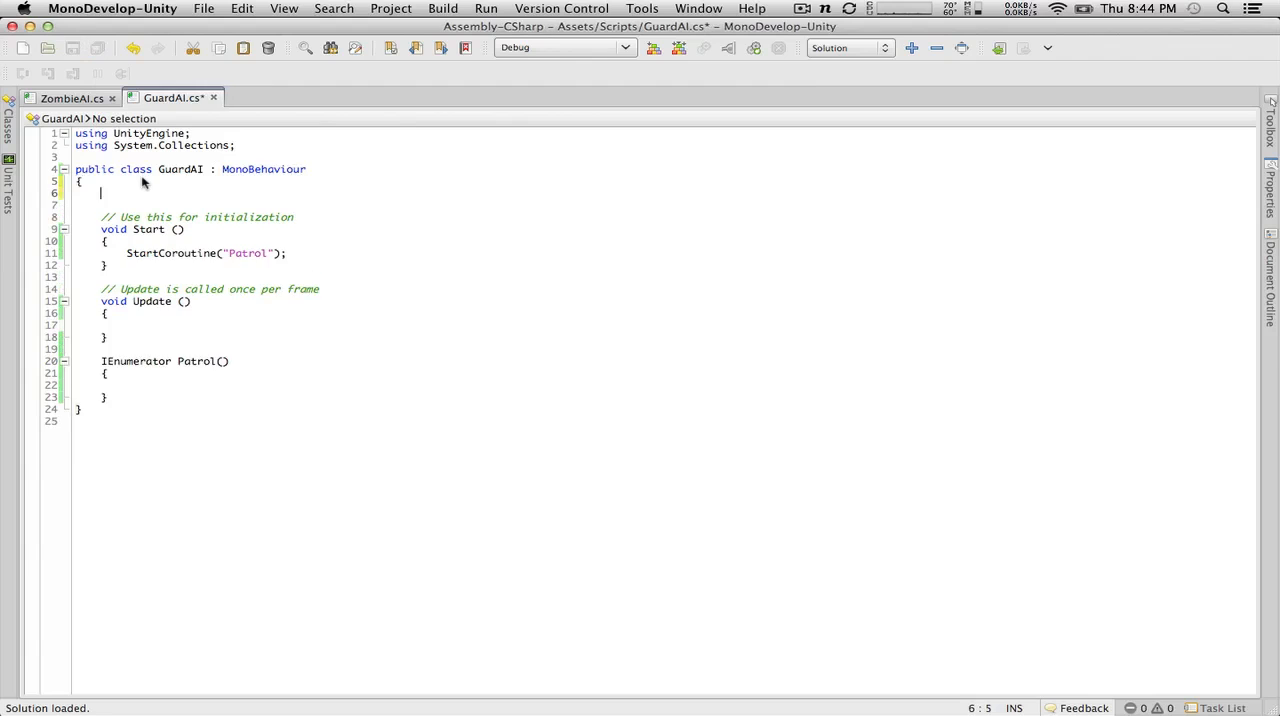
key("Return")
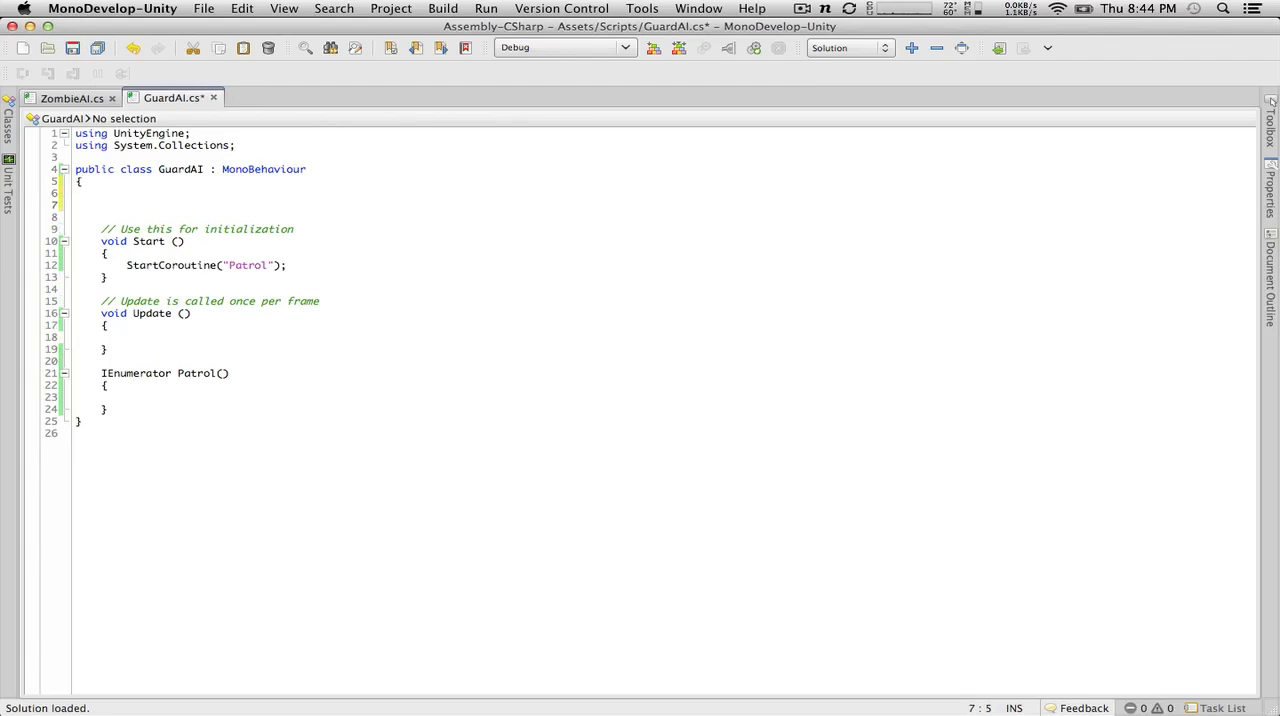
Step: Switch to Unity to view the Node script's code, and return to GuardAI in MonoDevelop
key("super+Tab")
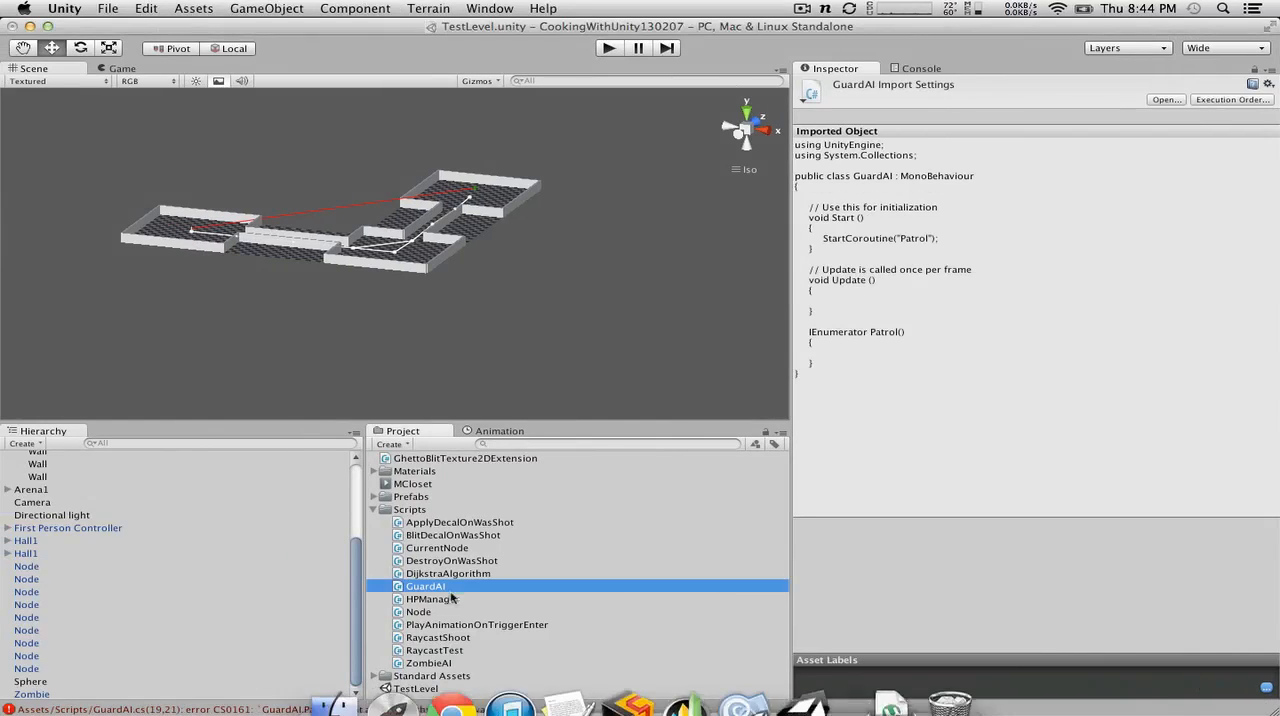
left_click(429, 614)
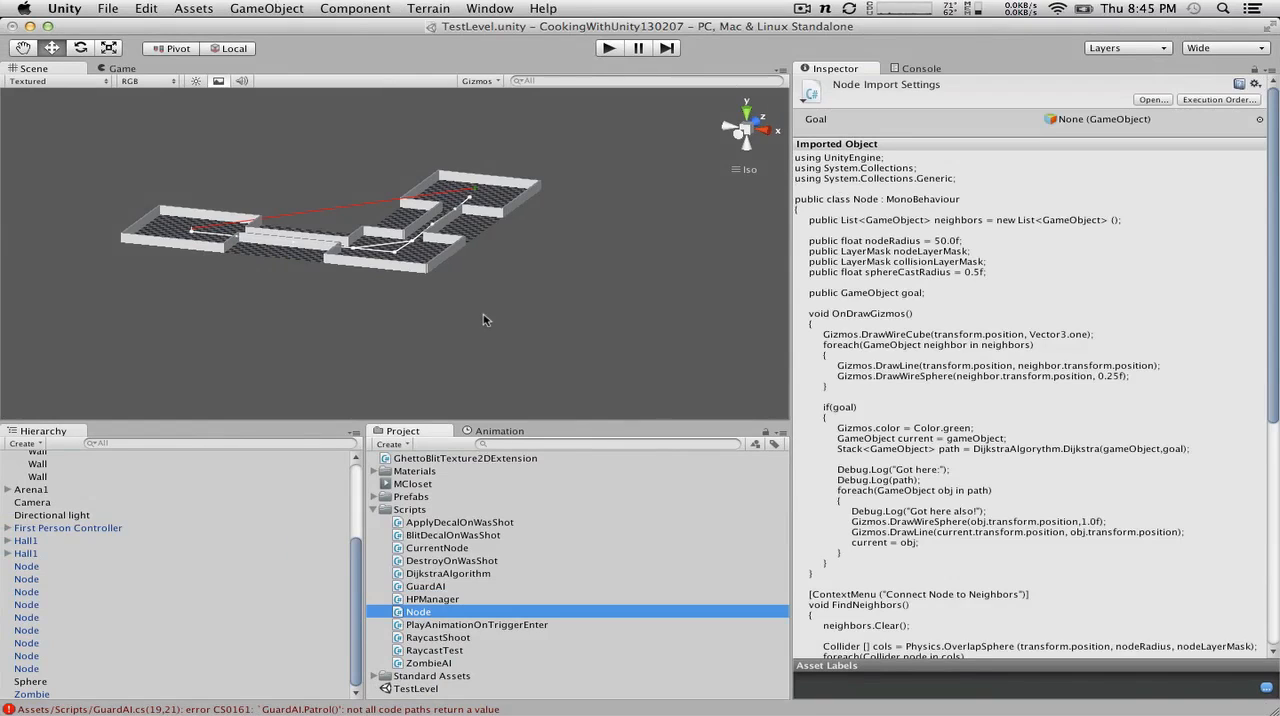
key("super+Tab")
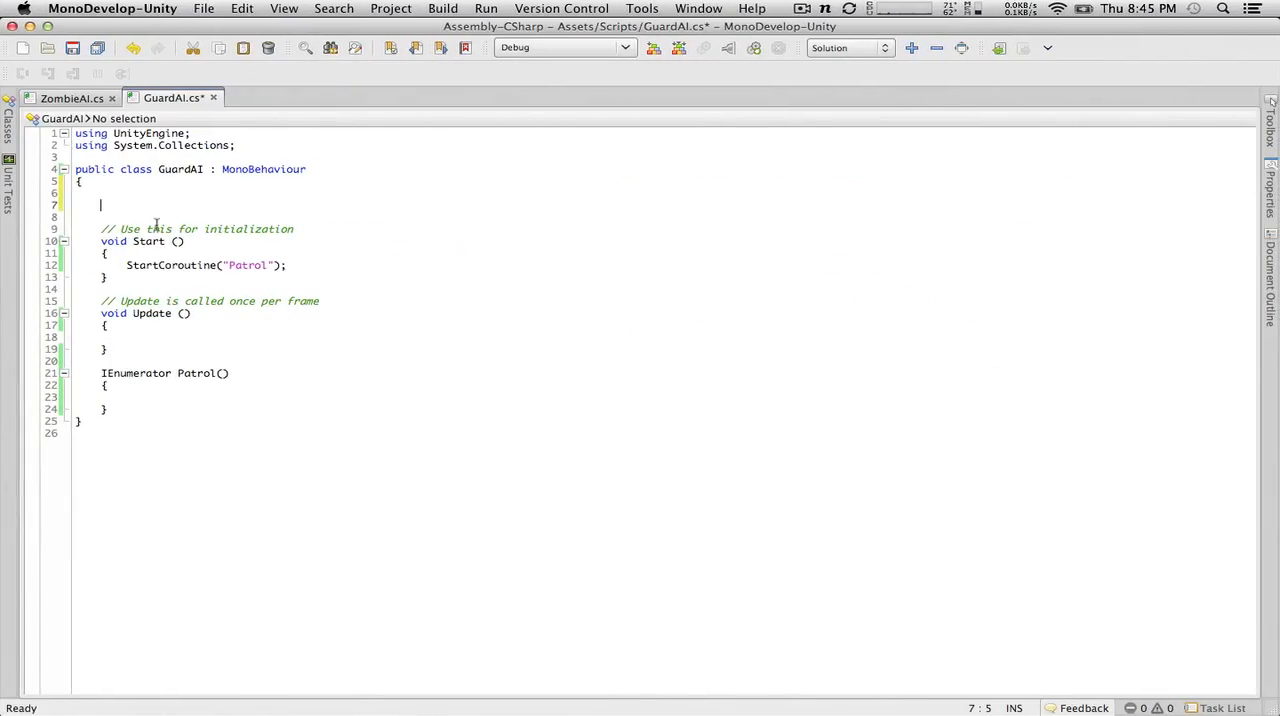
Step: Declare a public GameObject[] field named patrolNodes at the start of the GuardAI class and save the script
type("public gam")
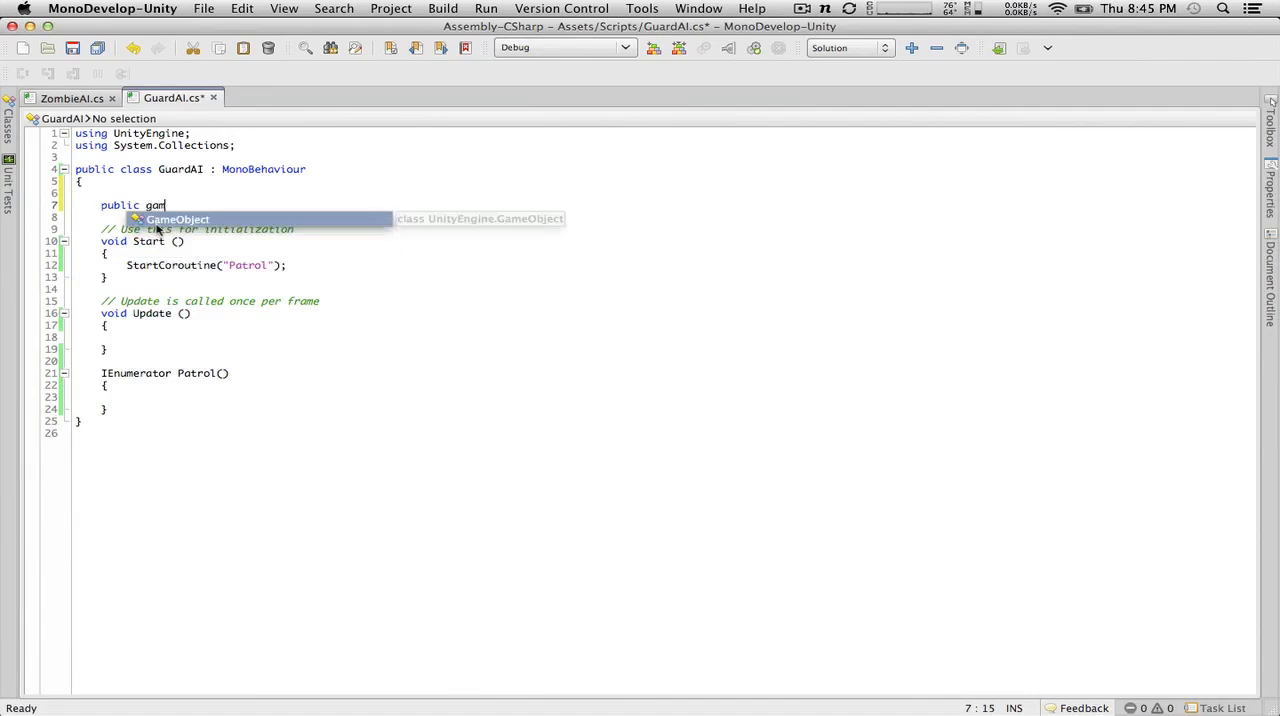
key("Return")
type("[] ")
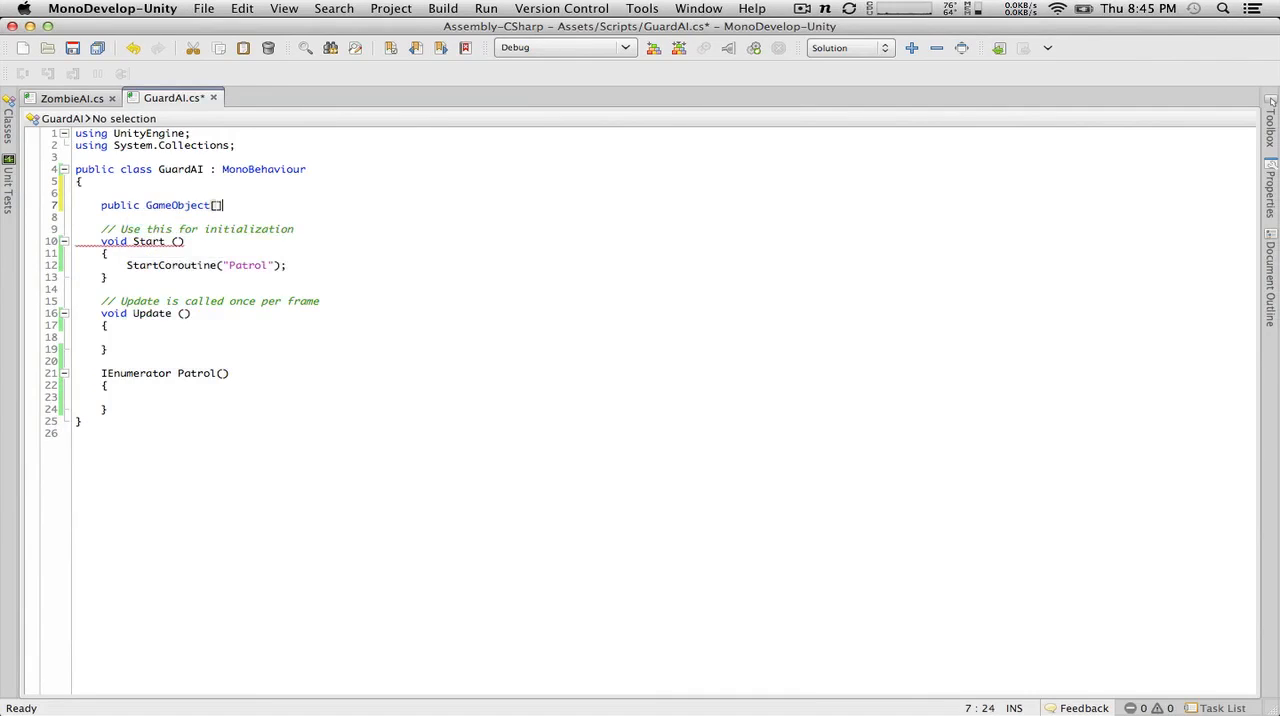
type("patrolNodes;")
key("Return")
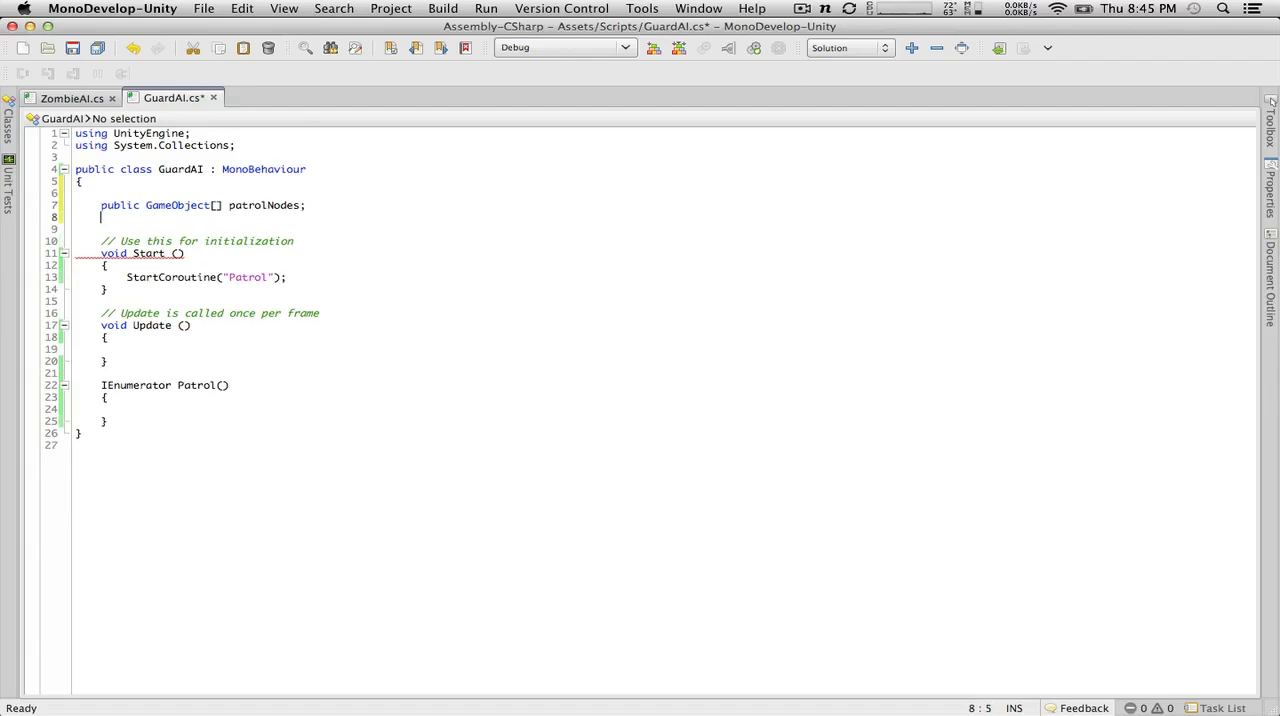
key("Return")
key("BackSpace")
left_click(71, 50)
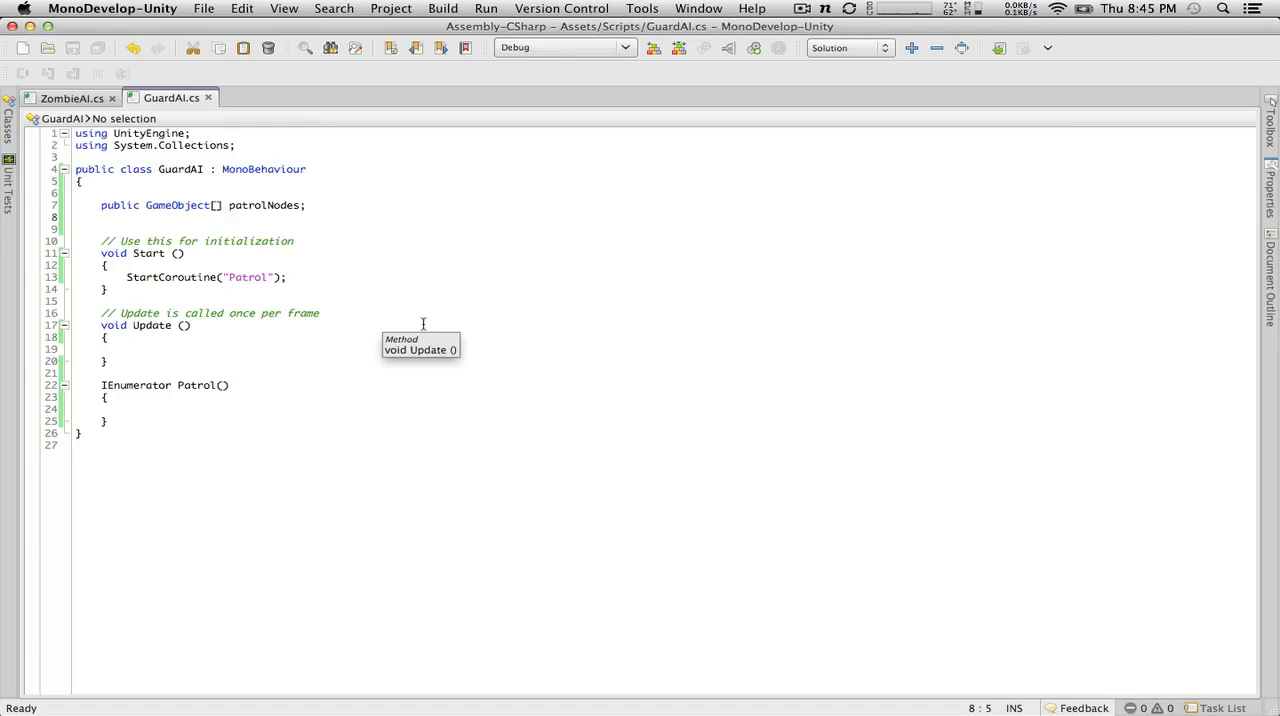
left_click(220, 406)
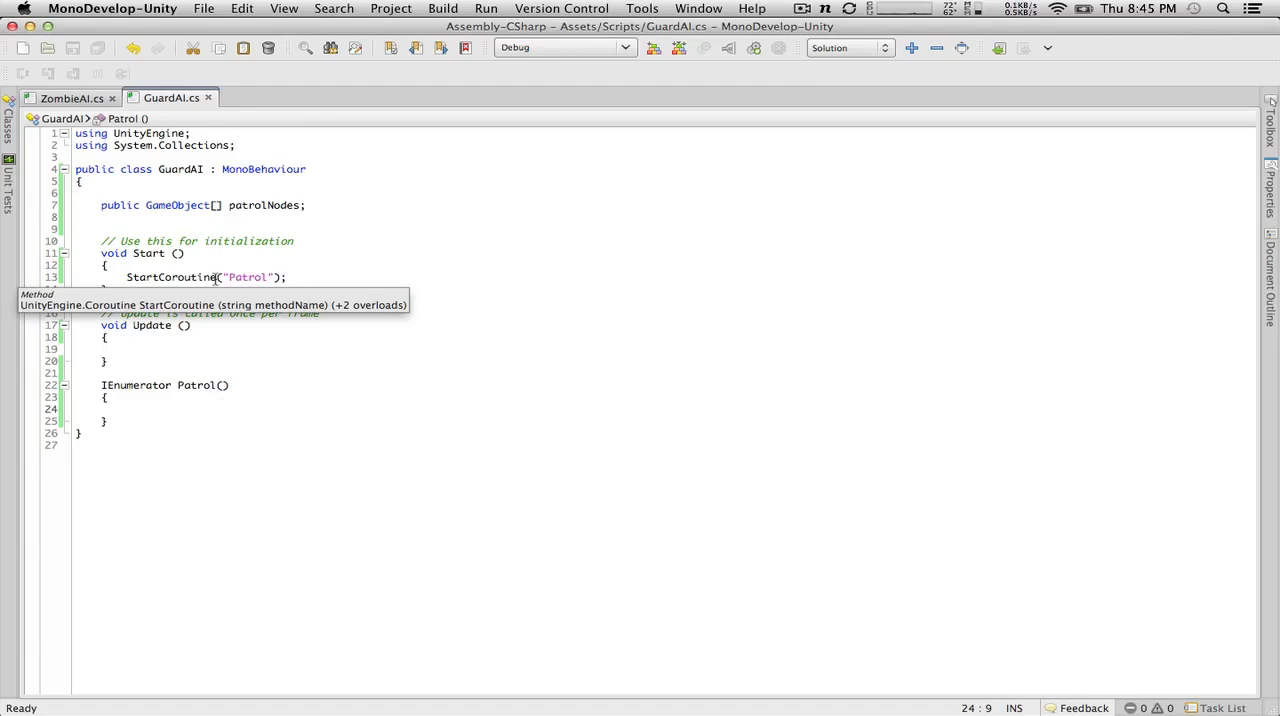
left_click(306, 205)
key("Return")
key("Return")
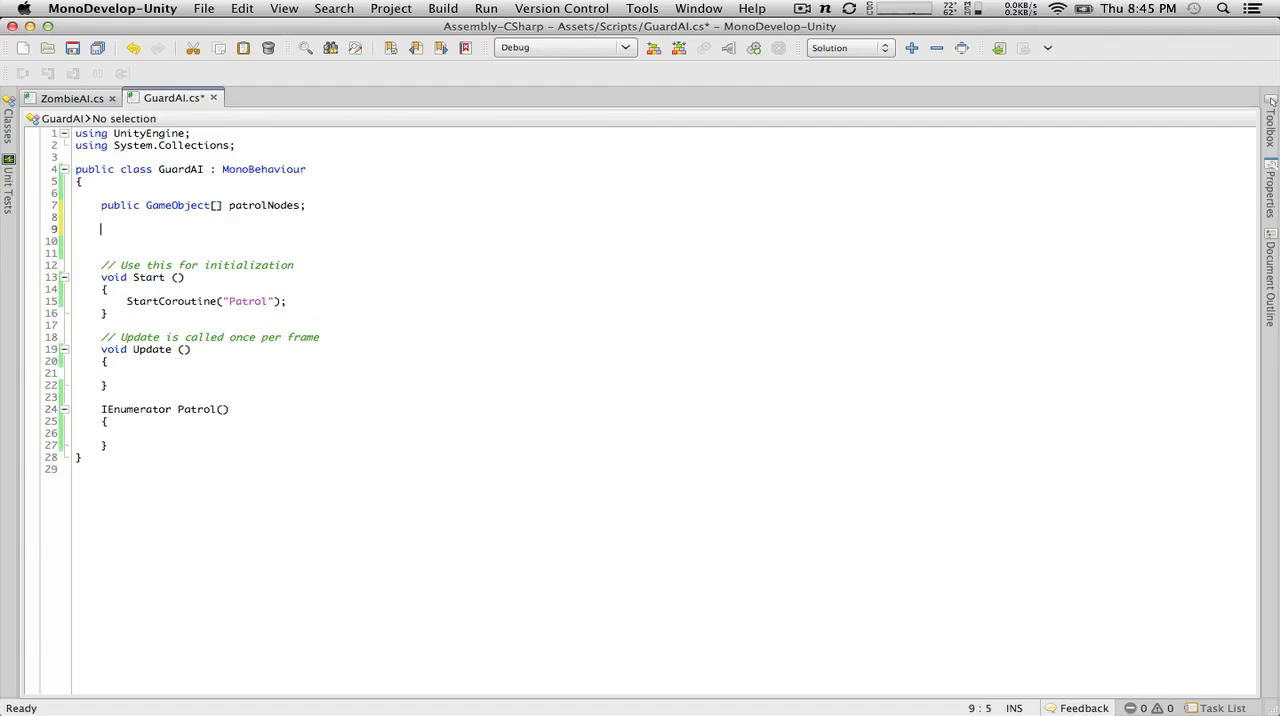
type("p")
key("BackSpace")
key("BackSpace")
key("BackSpace")
key("BackSpace")
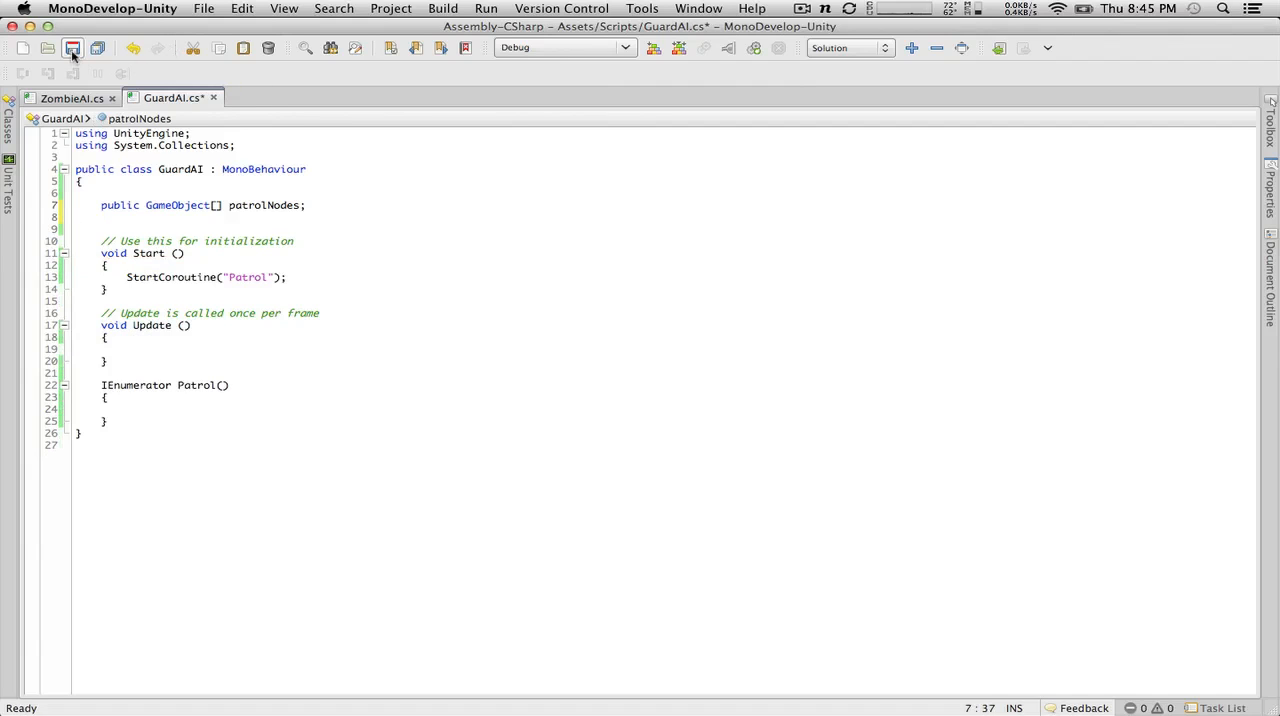
left_click(72, 50)
Step: Switch to Unity to view the CurrentNode script's code, and return to GuardAI in MonoDevelop
key("super+Tab")
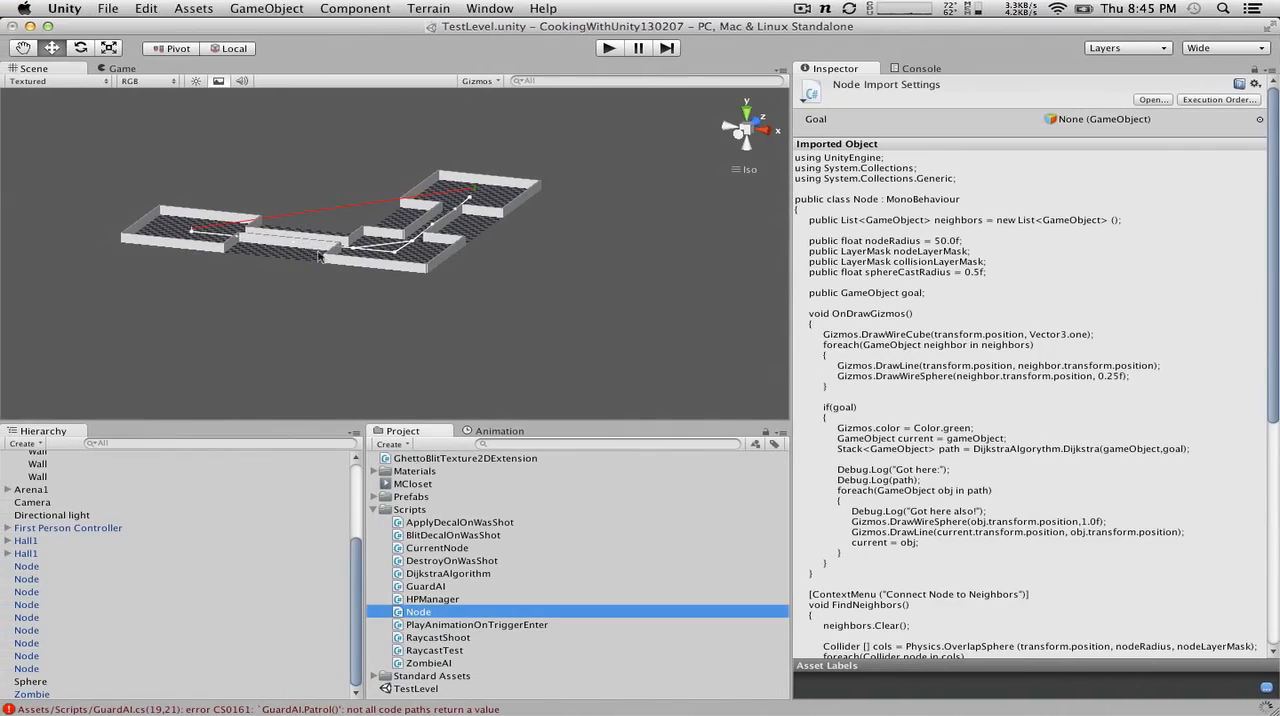
left_click(434, 550)
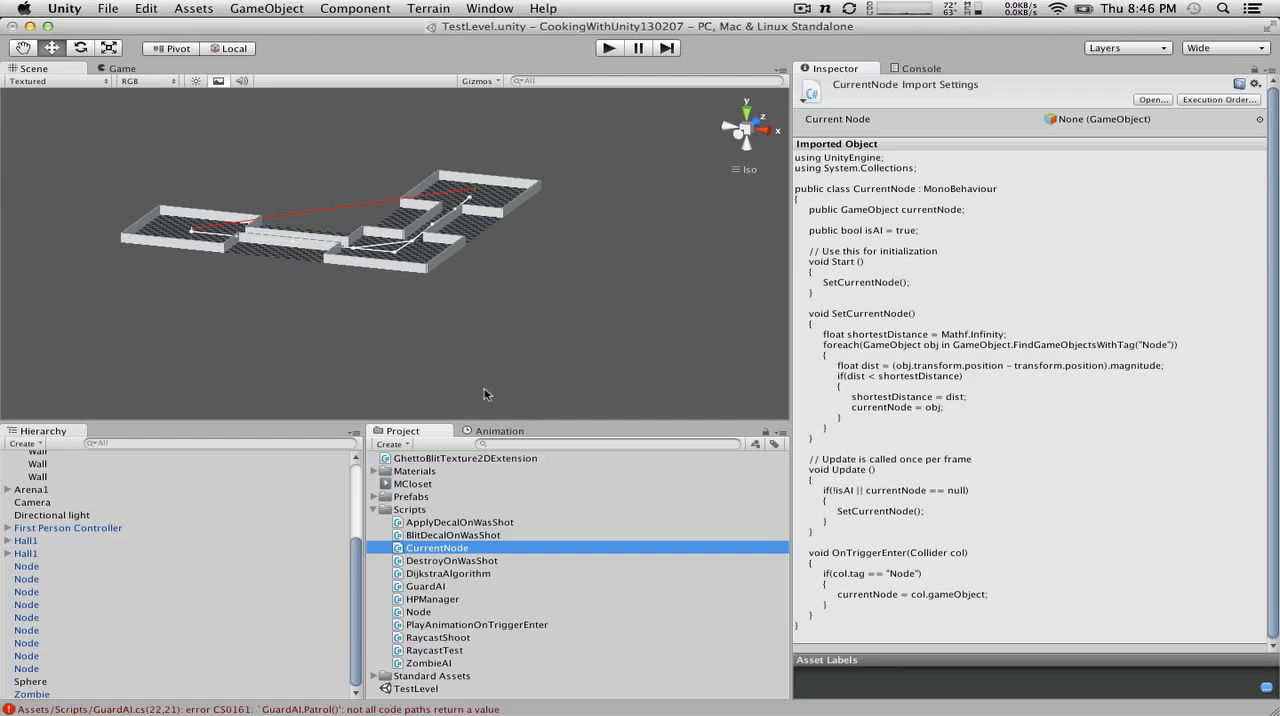
key("ctrl+Right")
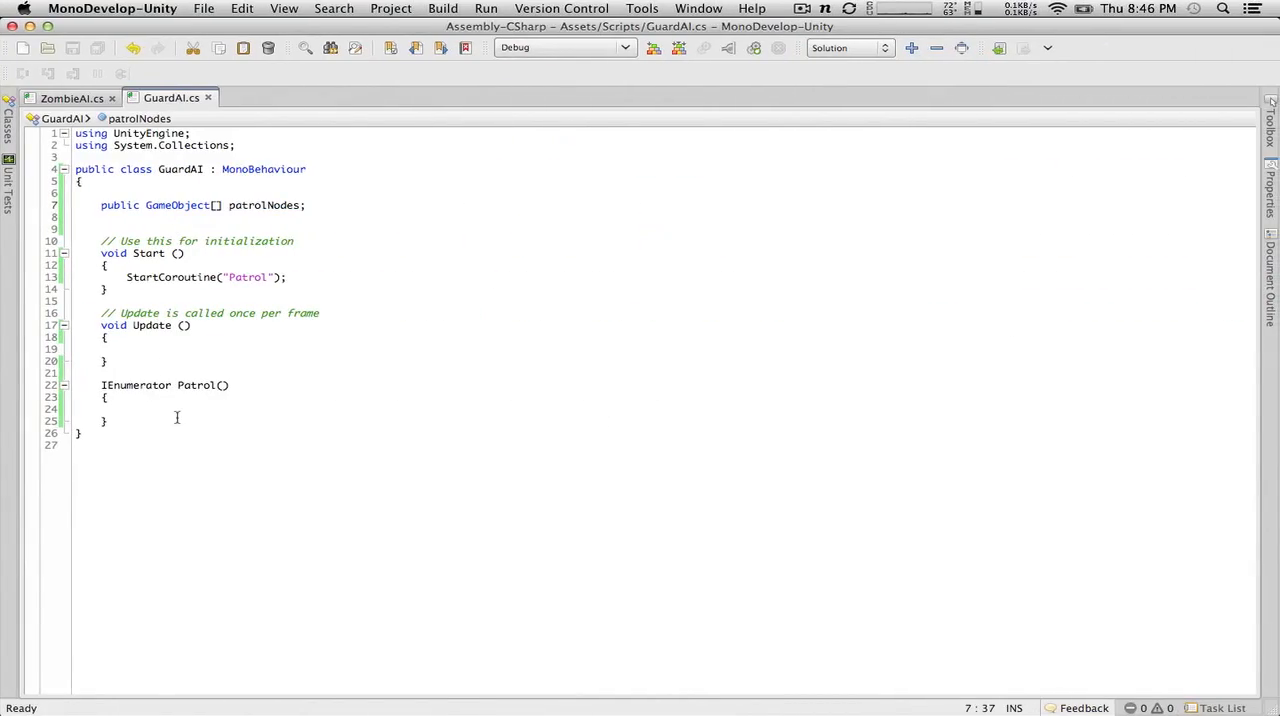
Step: Declare a private GameObject field named goalNode, initialized to null, below the patrolNodes declaration
left_click(178, 414)
left_click(349, 212)
left_click(350, 205)
key("Return")
key("Return")
type("private GameObject ")
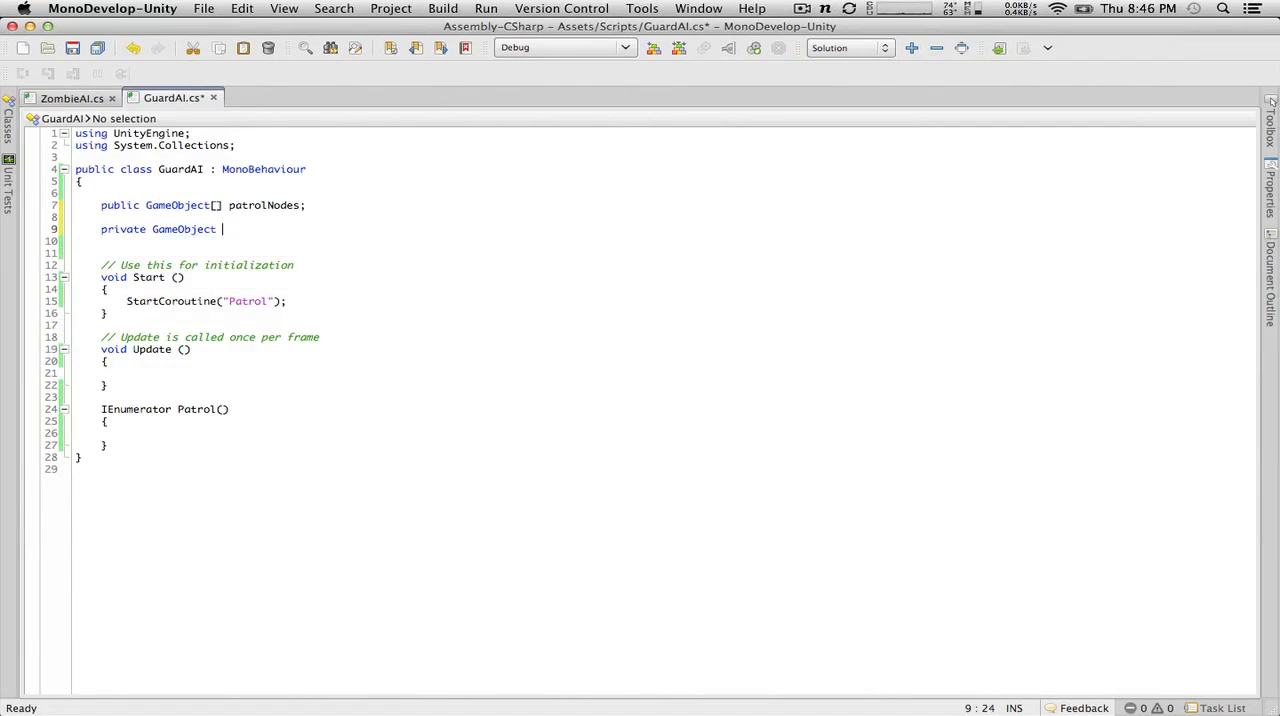
type("goalNode;")
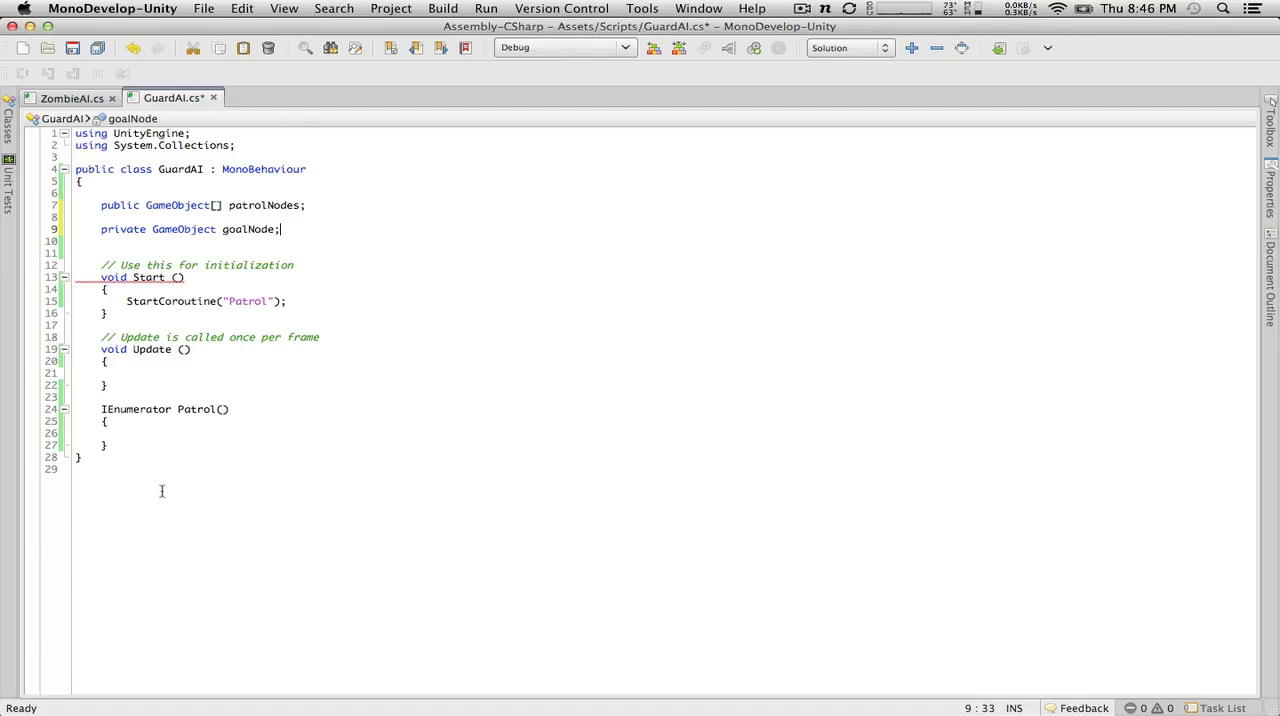
key("Left")
type("= null")
left_click(226, 551)
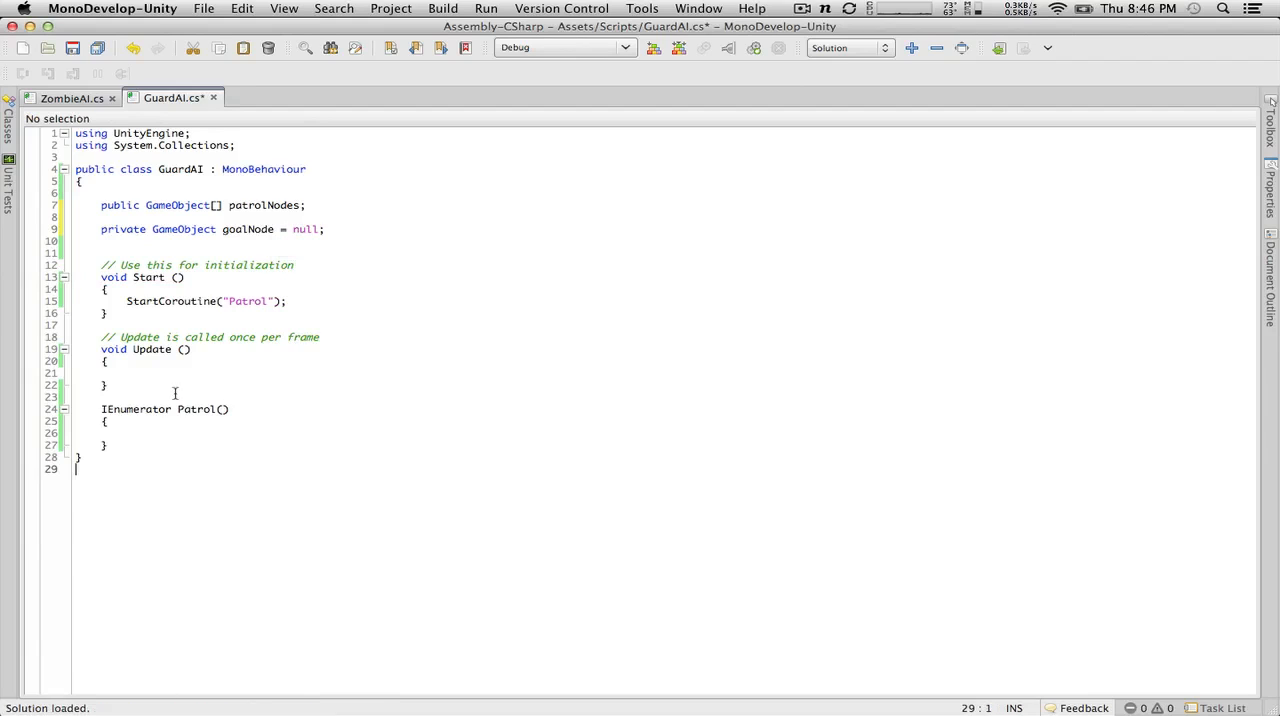
Step: Add an if(goalNode = null) statement with an empty braced block inside the Patrol method
left_click(186, 434)
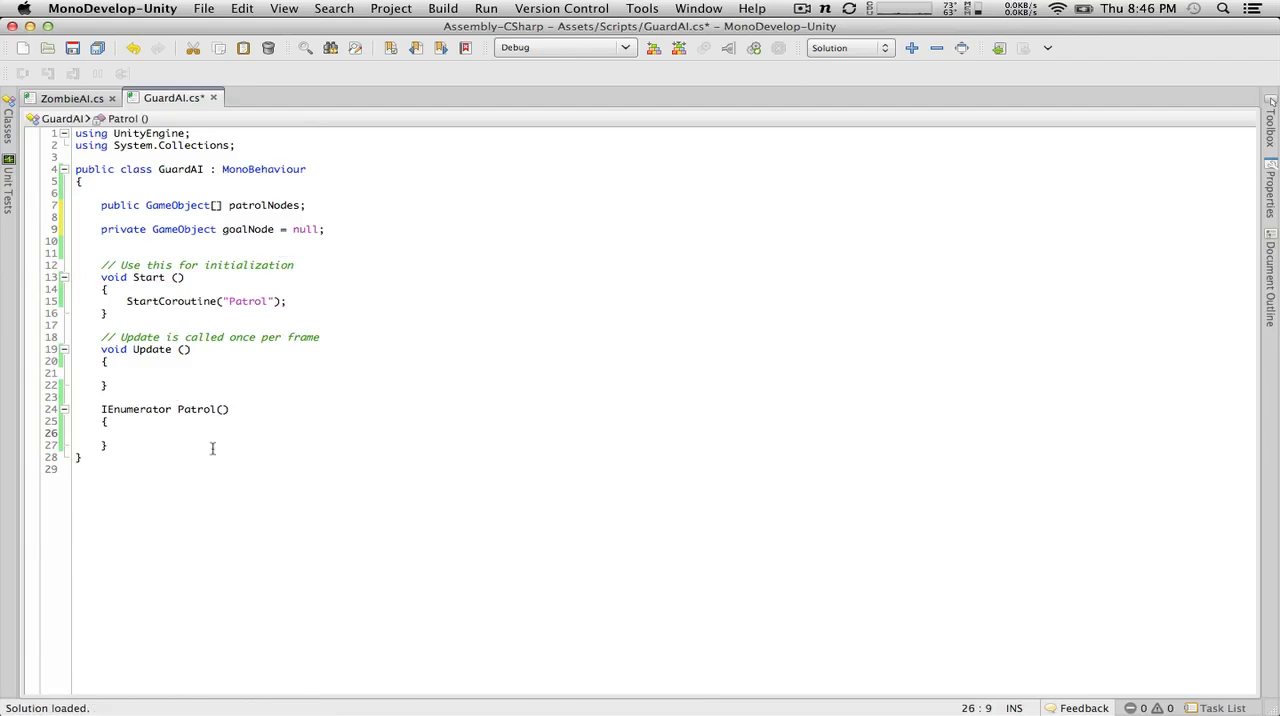
type("if(goal")
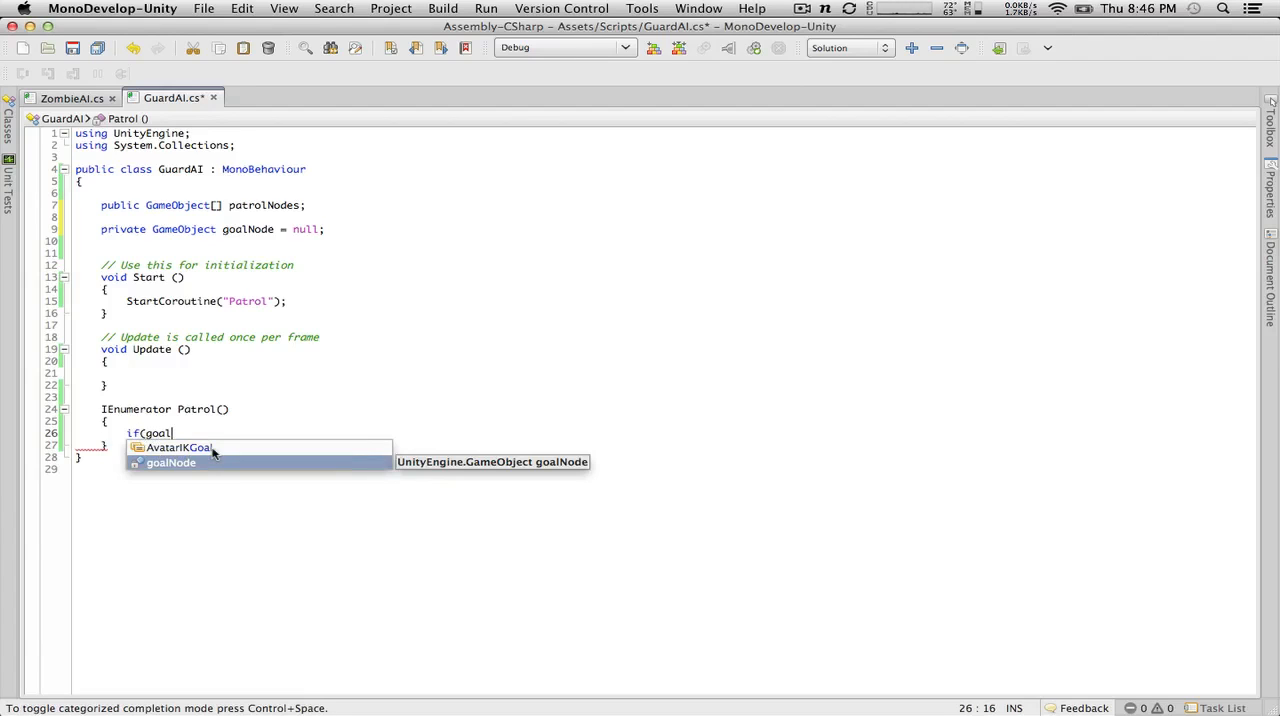
type("Node = null")
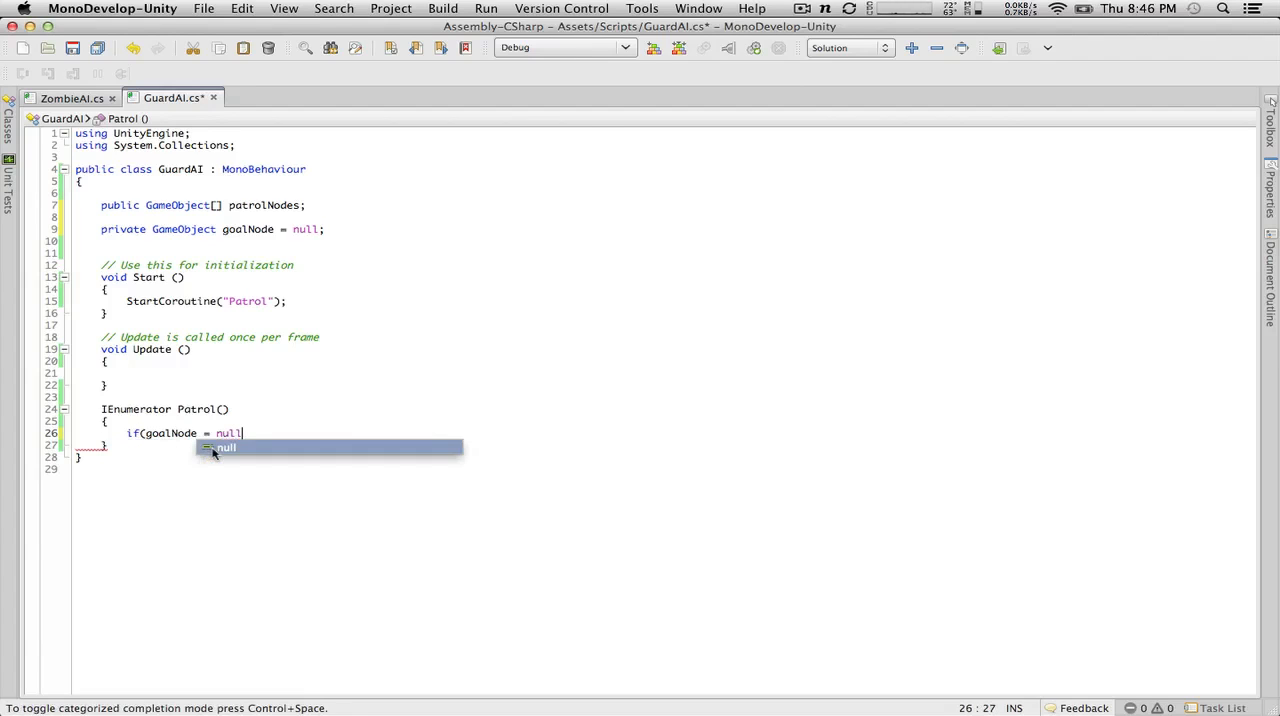
type(")")
key("Return")
type("{")
key("Return")
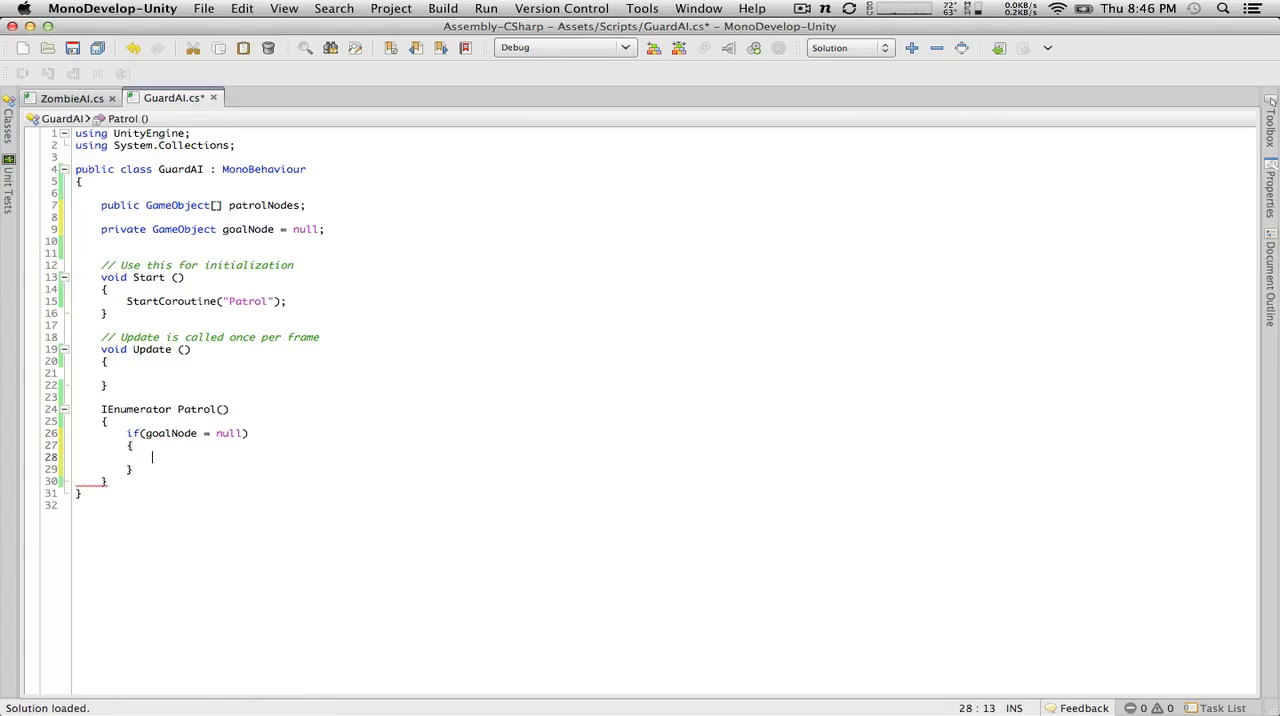
Step: Correct the if condition in Patrol to goalNode == null and save the script
left_click(204, 433)
type("=")
left_click(203, 468)
left_click(246, 458)
key("super+s")
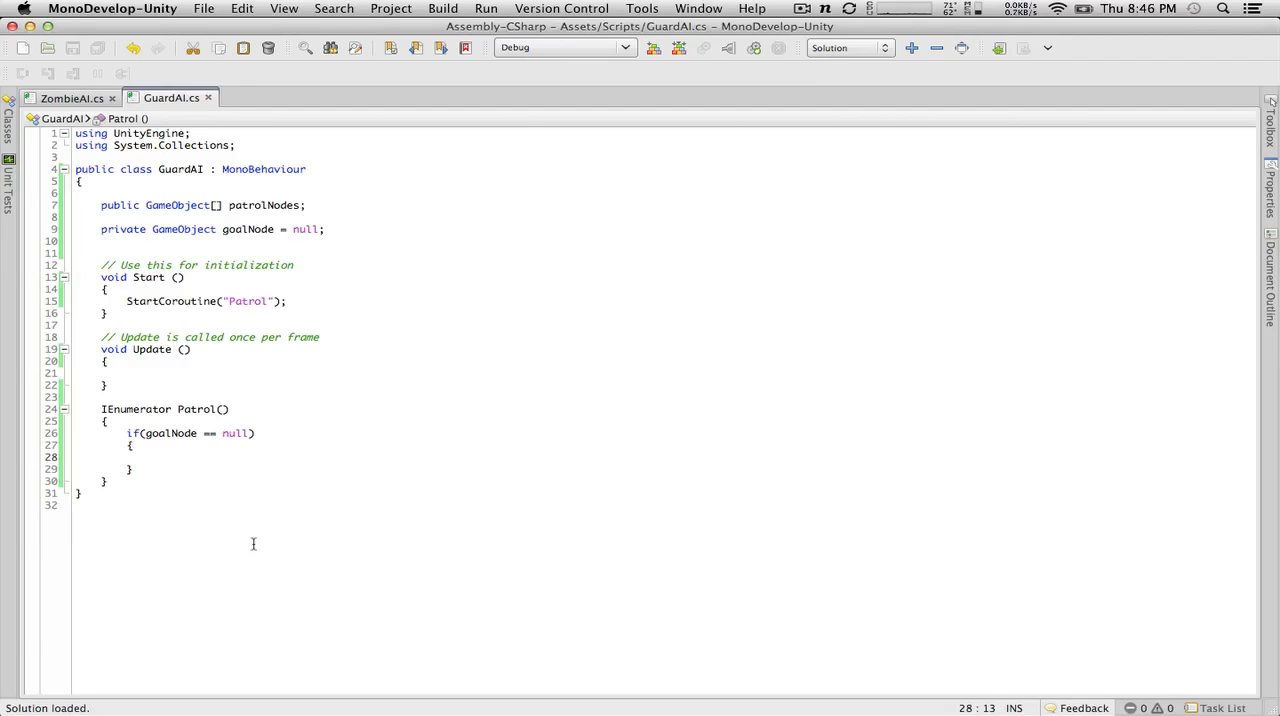
Step: Begin a goalNode = assignment inside the if block of Patrol
type("goalNod")
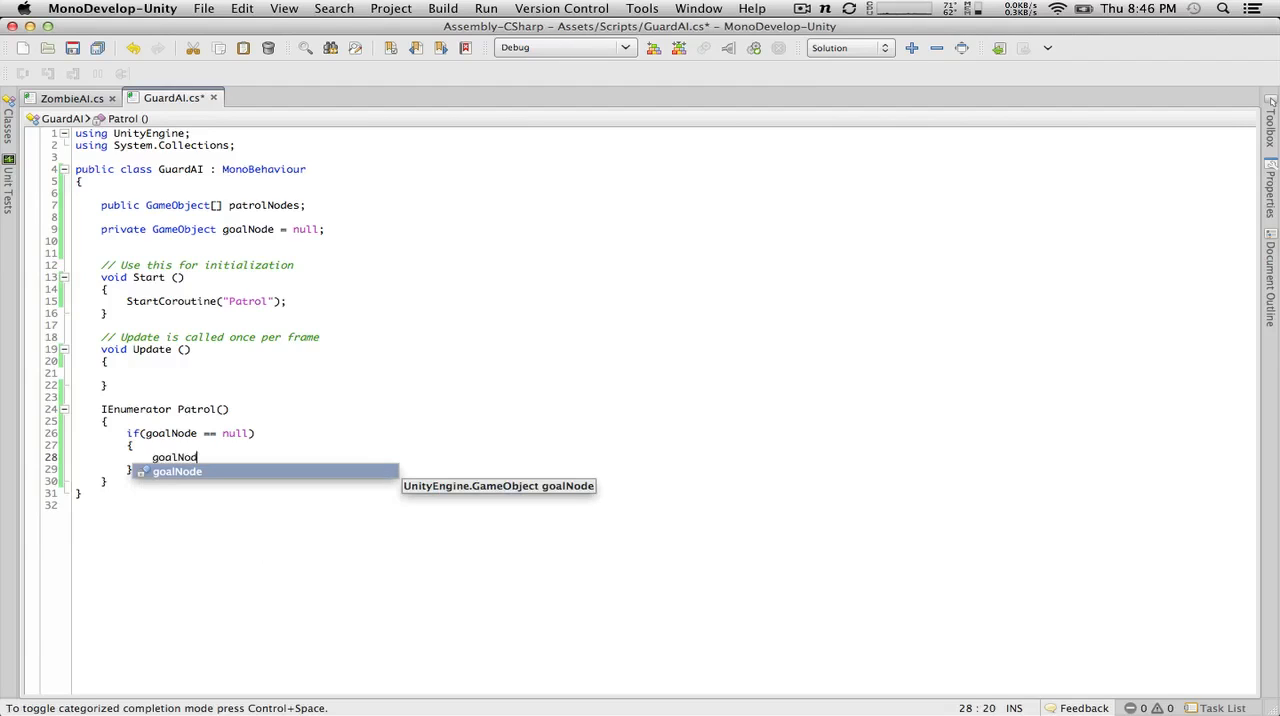
type("e =")
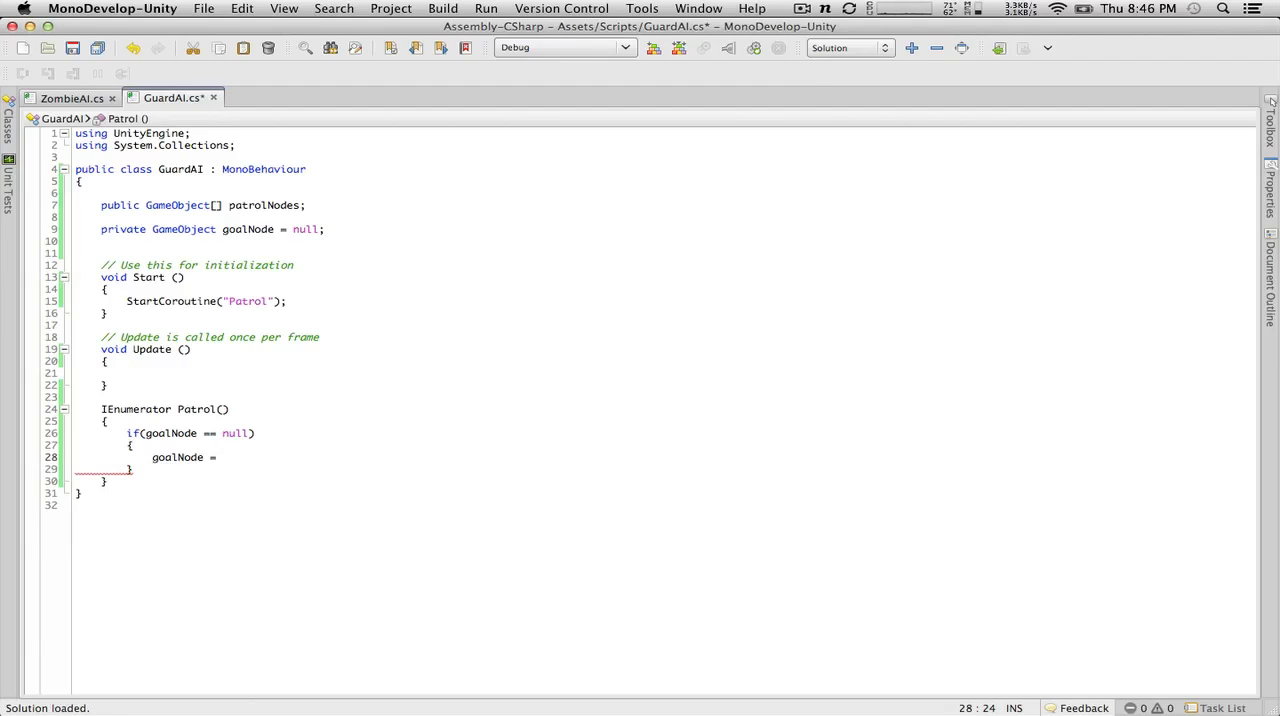
left_click(322, 203)
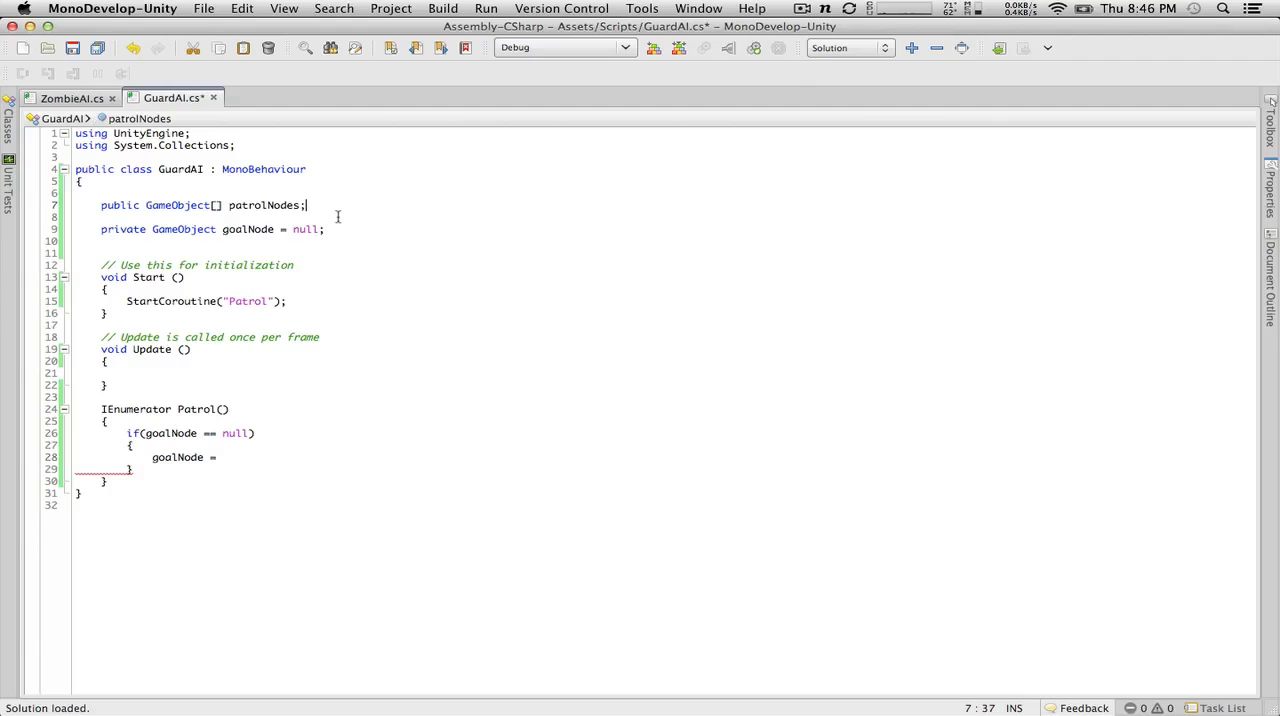
left_click(334, 213)
left_click(255, 456)
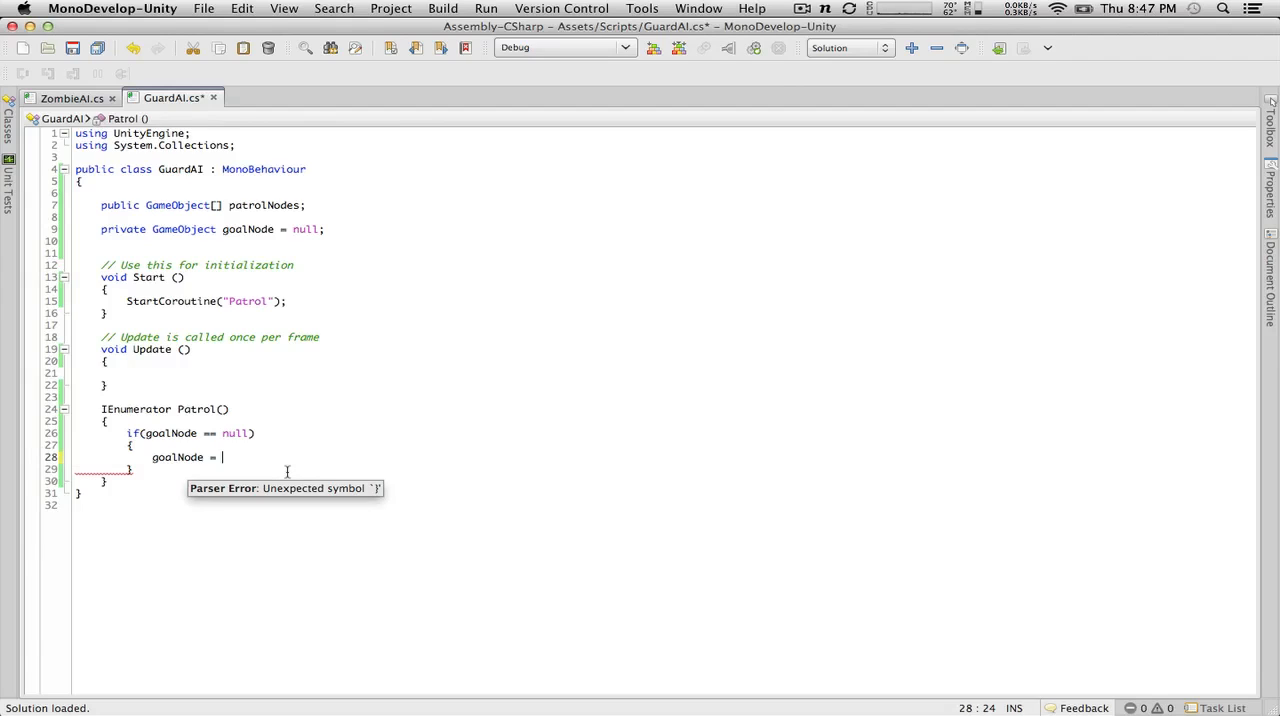
Step: Enter Random.Range(0,patrolNodes.Length) as the right-hand side of the goalNode assignment
type("Random.Ragen")
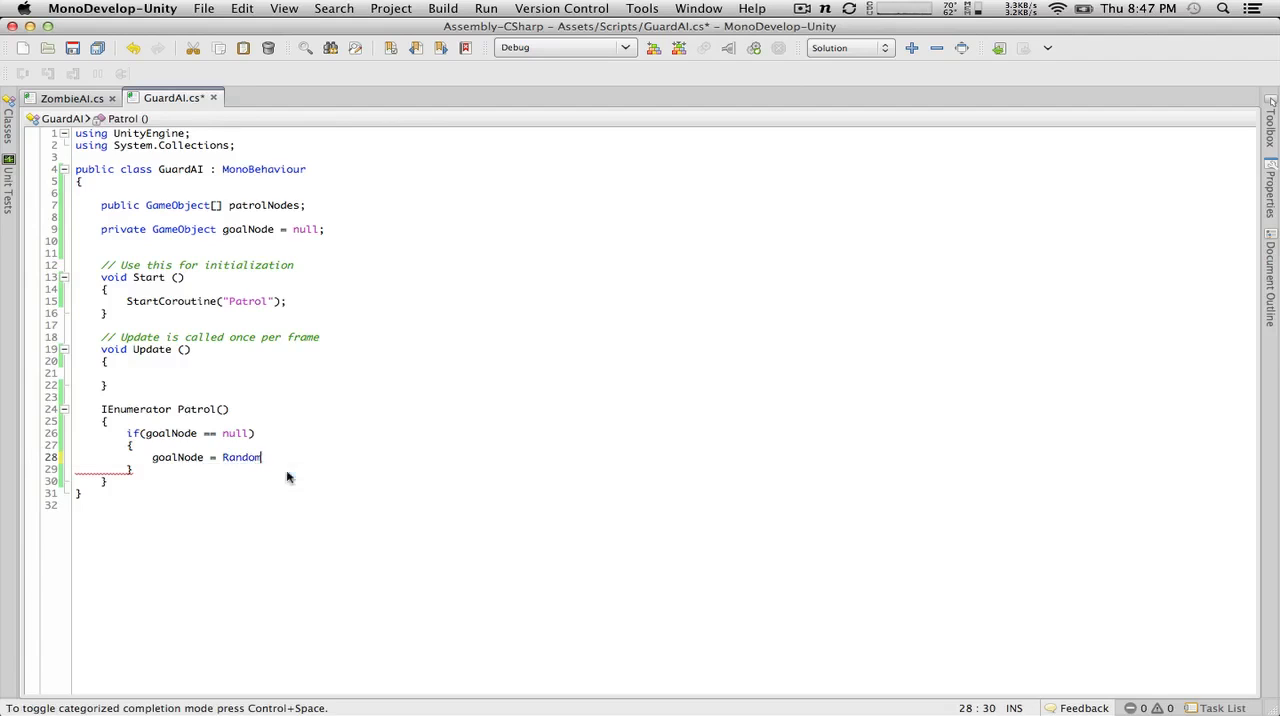
key("BackSpace")
key("BackSpace")
key("BackSpace")
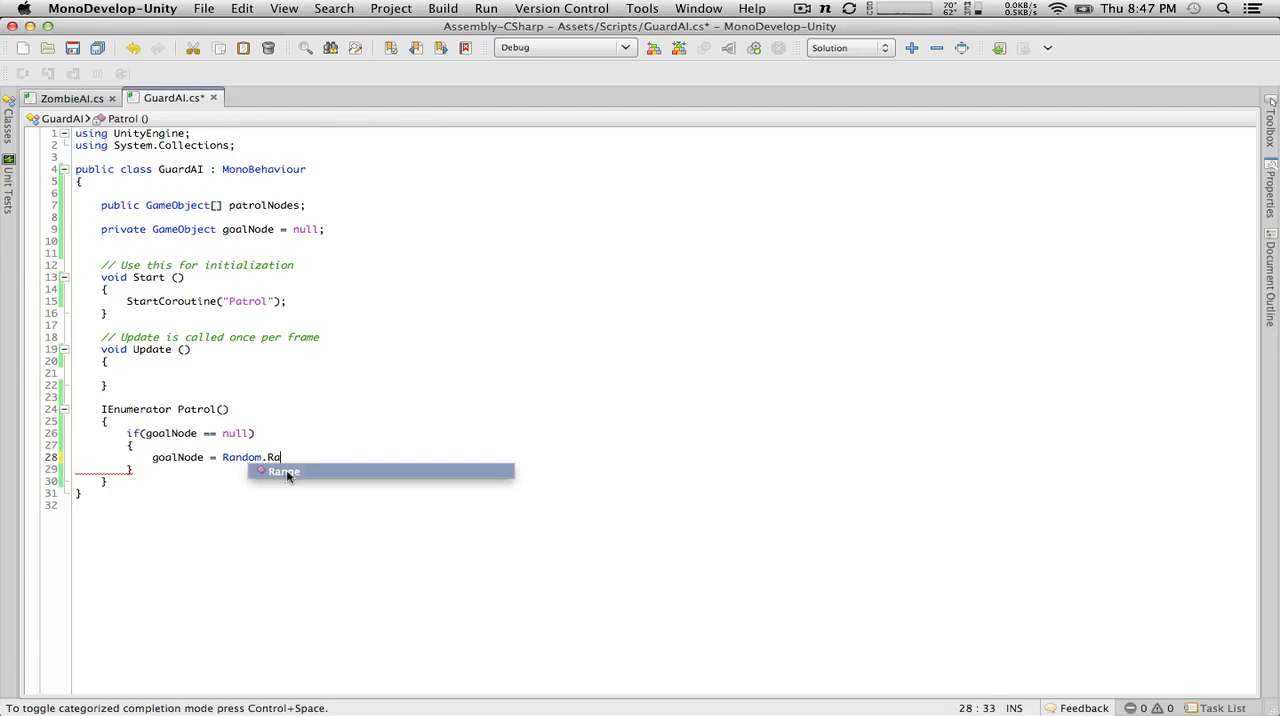
type("nge(")
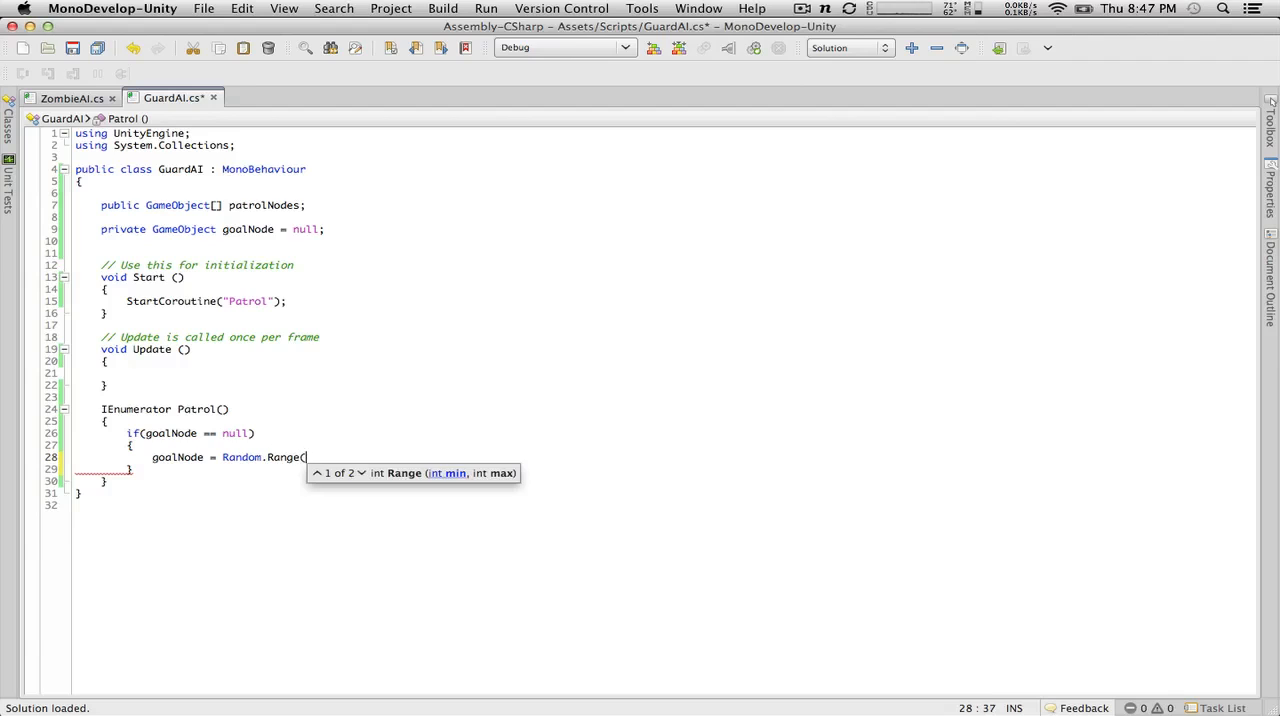
type("0,pat")
key("Return")
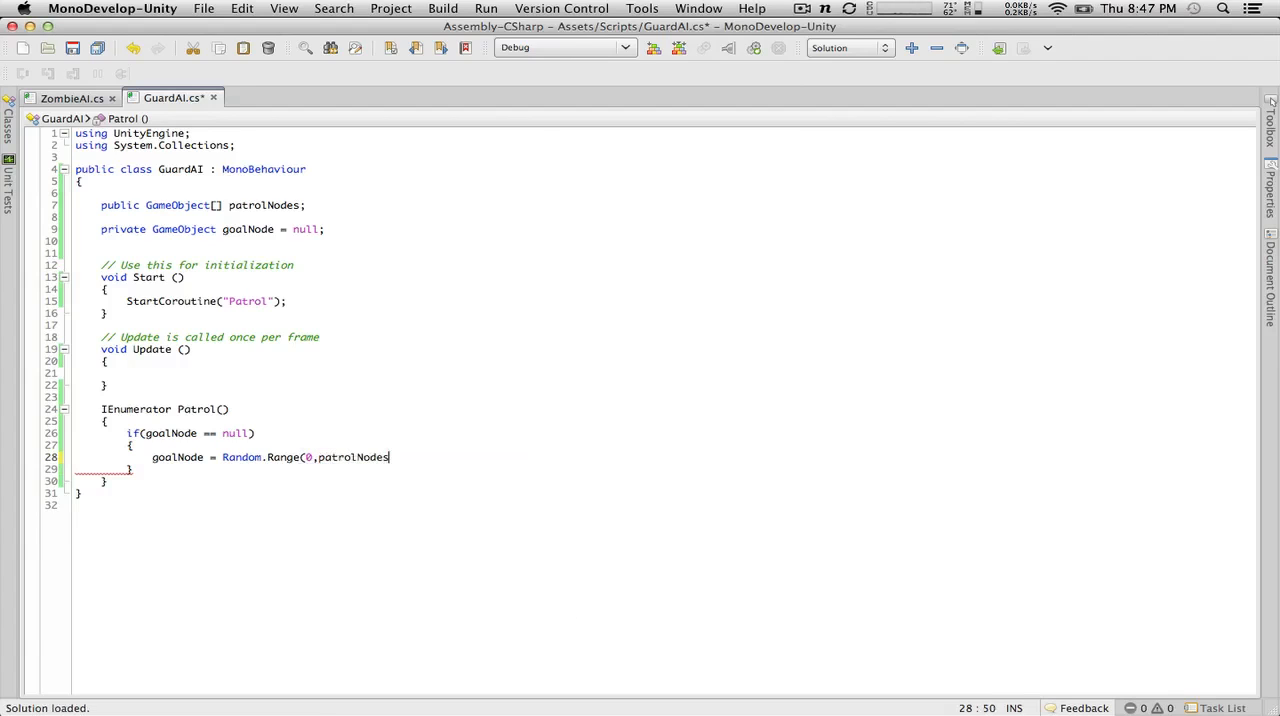
type(".Le")
key("Return")
type(")")
Step: Wrap the Random.Range call as an index into patrolNodes[], end the statement with a semicolon, and save the script
left_click(222, 458)
type("patroln")
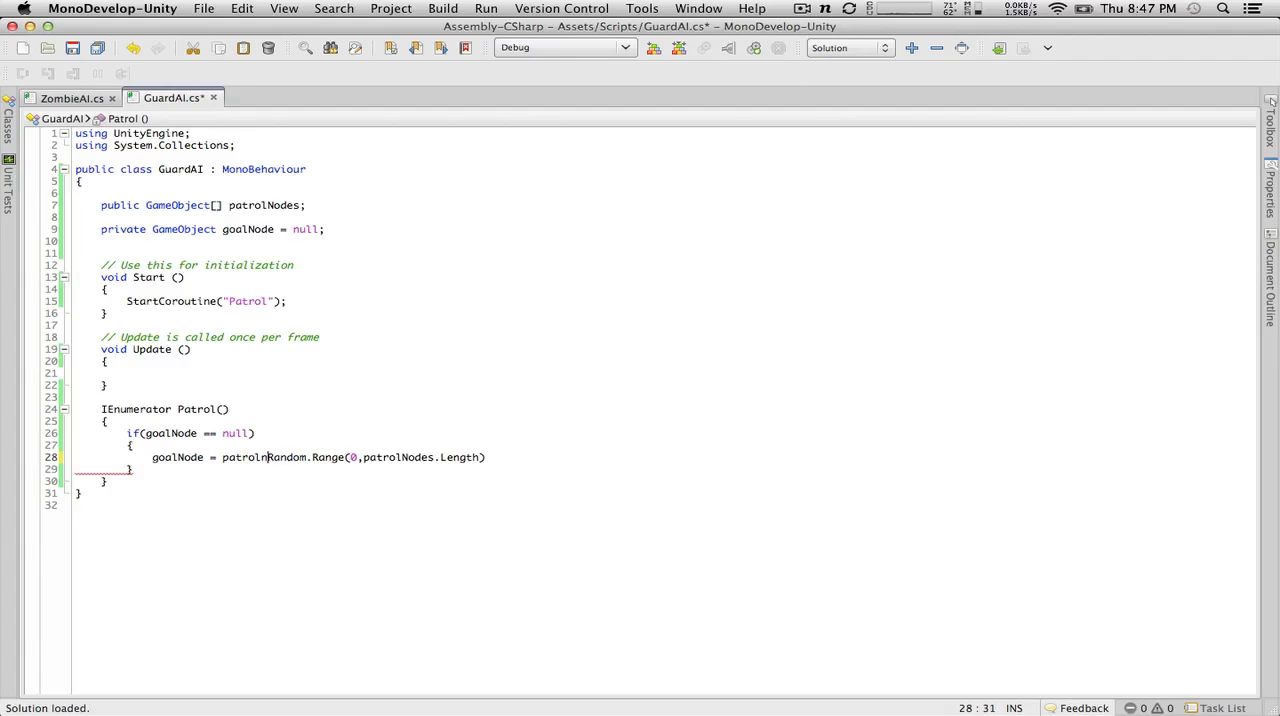
key("Return")
type("[")
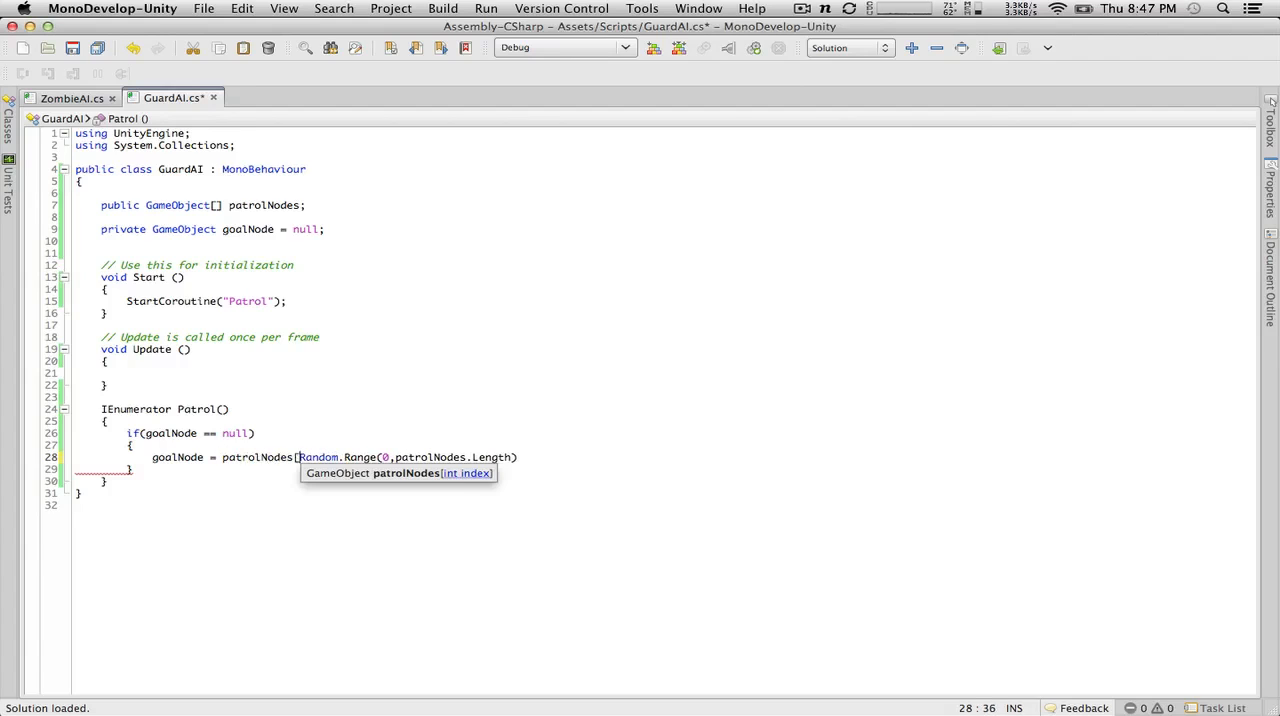
left_click(528, 462)
type("]")
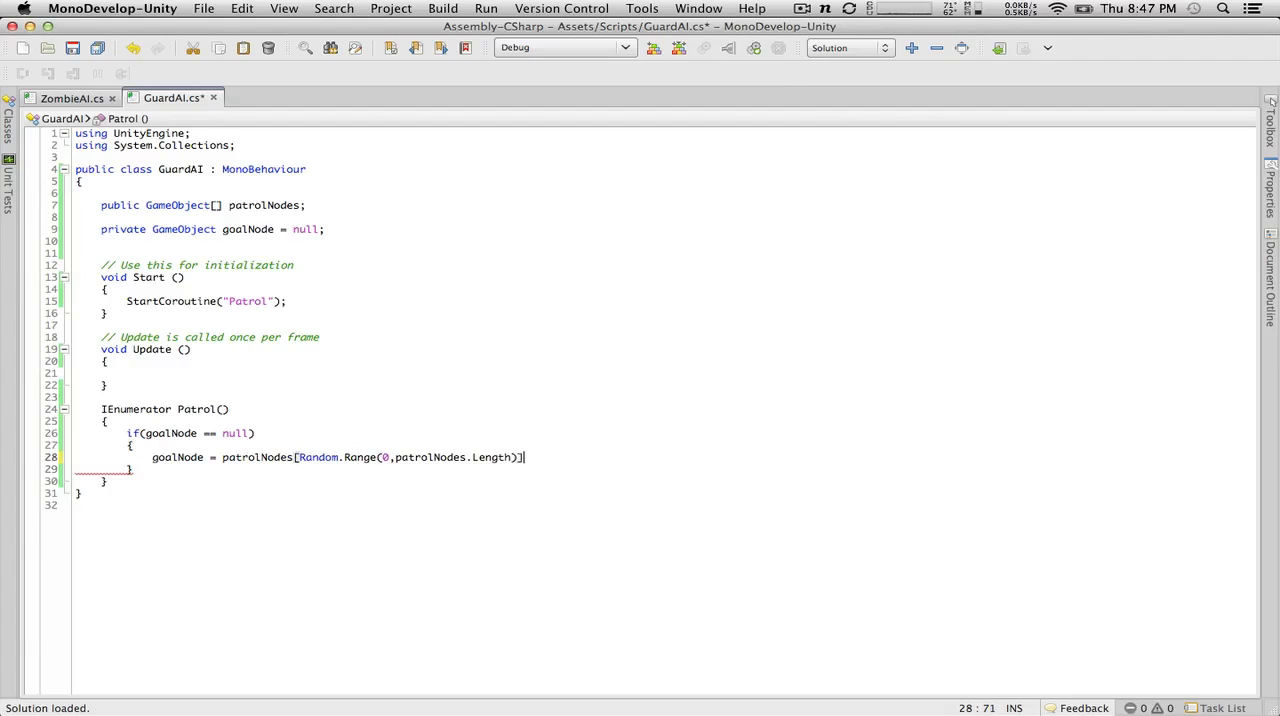
type(";")
left_click(264, 467)
left_click(75, 57)
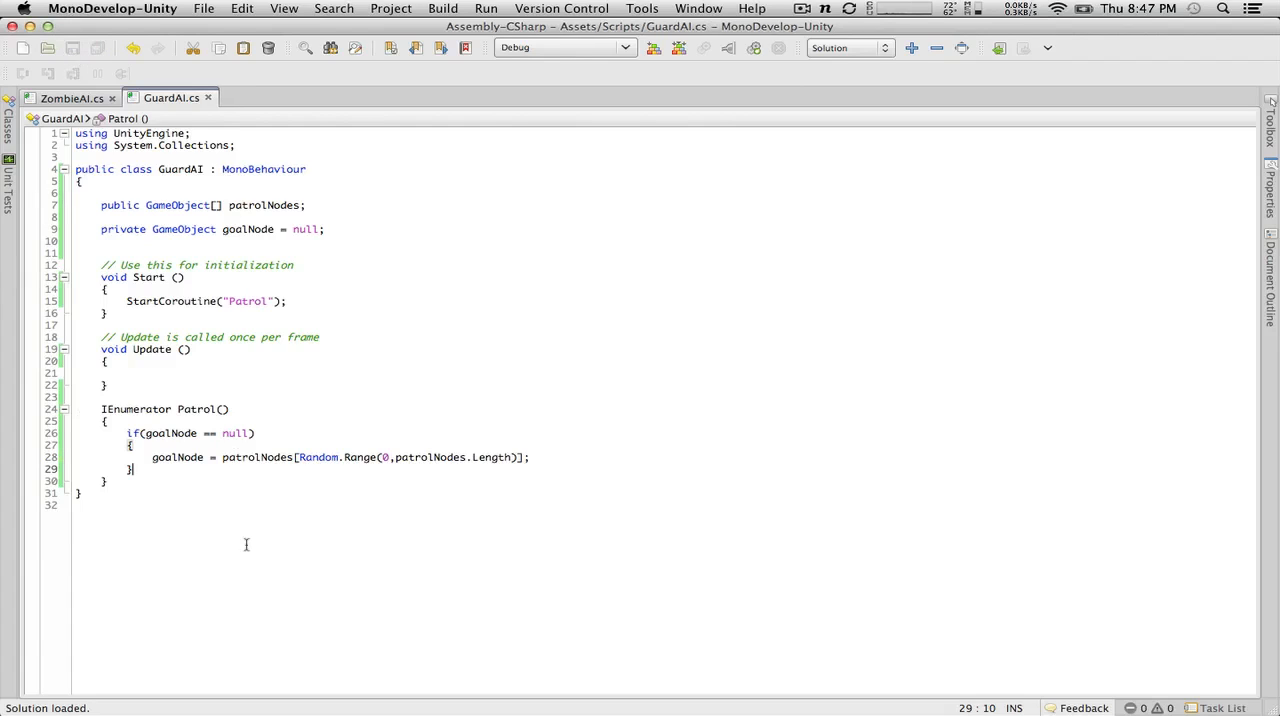
Step: Add two blank lines below the Patrol method's closing brace
left_click(189, 478)
key("Return")
key("Return")
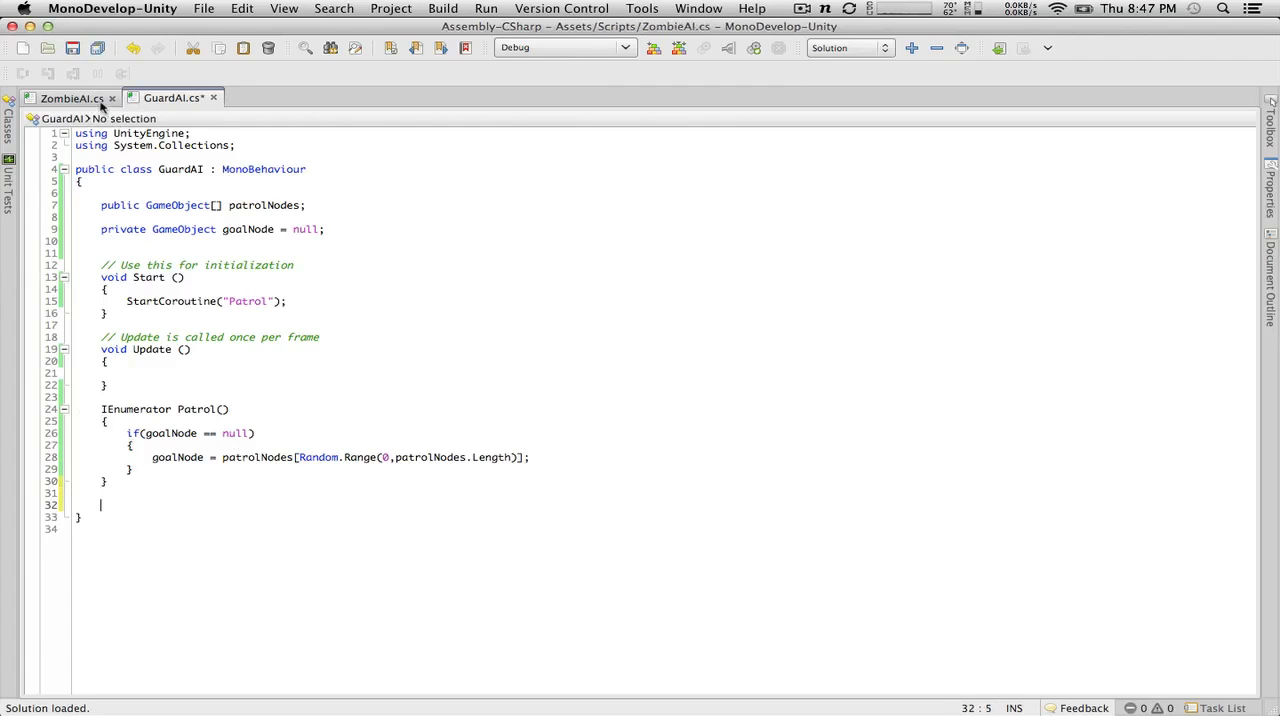
Step: Look through the ZombieAI script's fields and Update method for reference
left_click(72, 98)
scroll(306, 503, "down", 10)
scroll(306, 503, "up", 10)
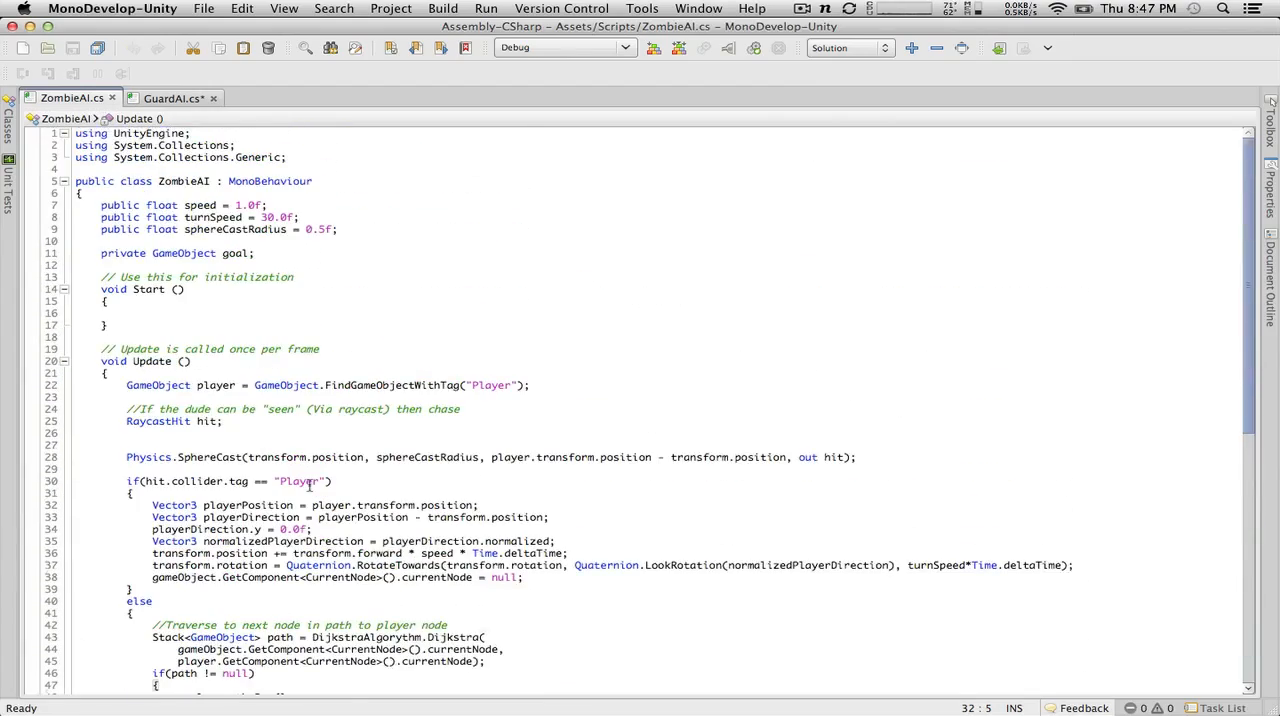
scroll(310, 484, "down", 8)
scroll(310, 484, "up", 8)
Step: Switch to Unity and open the CurrentNode script in MonoDevelop
key("super+Tab")
left_click(450, 548)
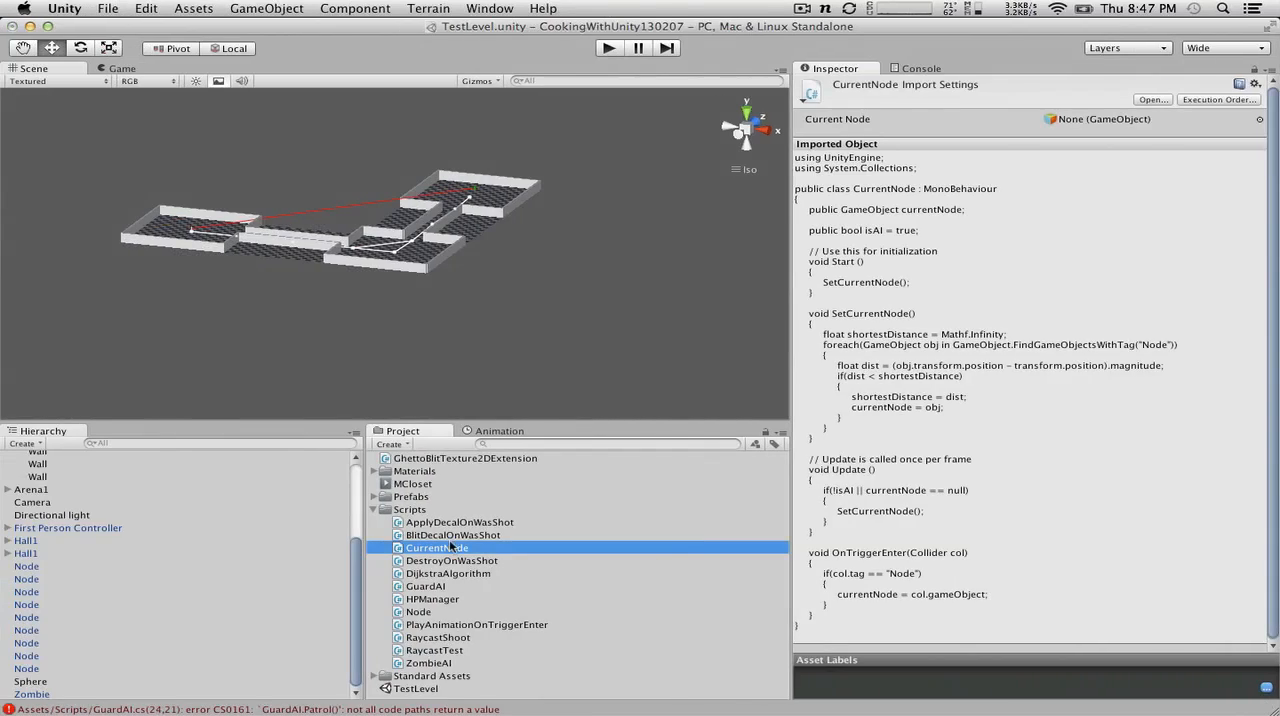
double_click(450, 548)
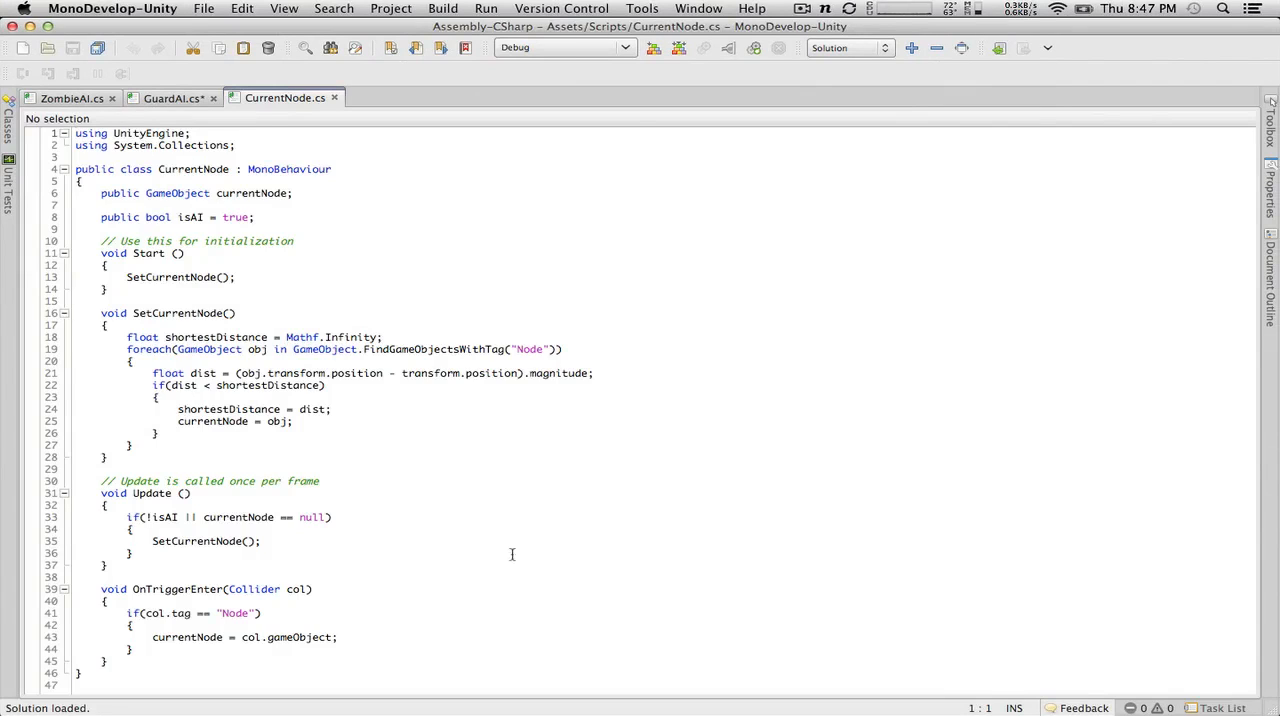
Step: Return to the GuardAI script and add two blank lines after the if block in Patrol
left_click(175, 98)
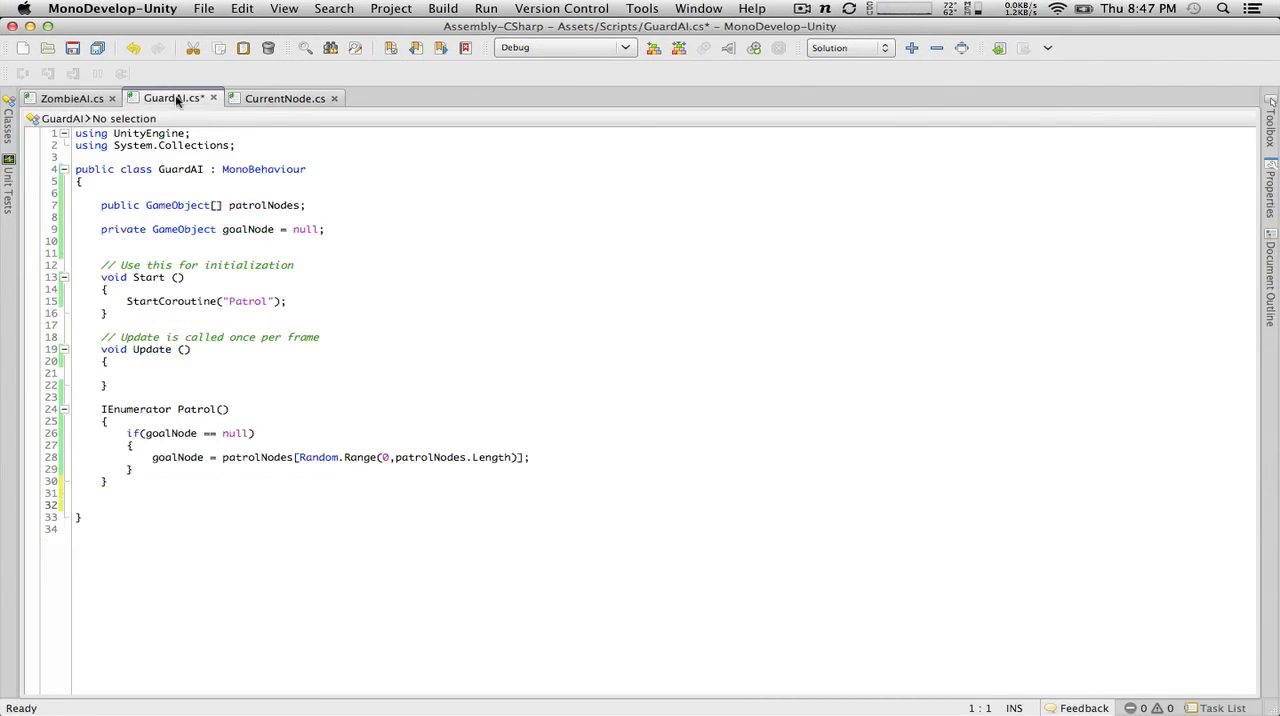
left_click(233, 467)
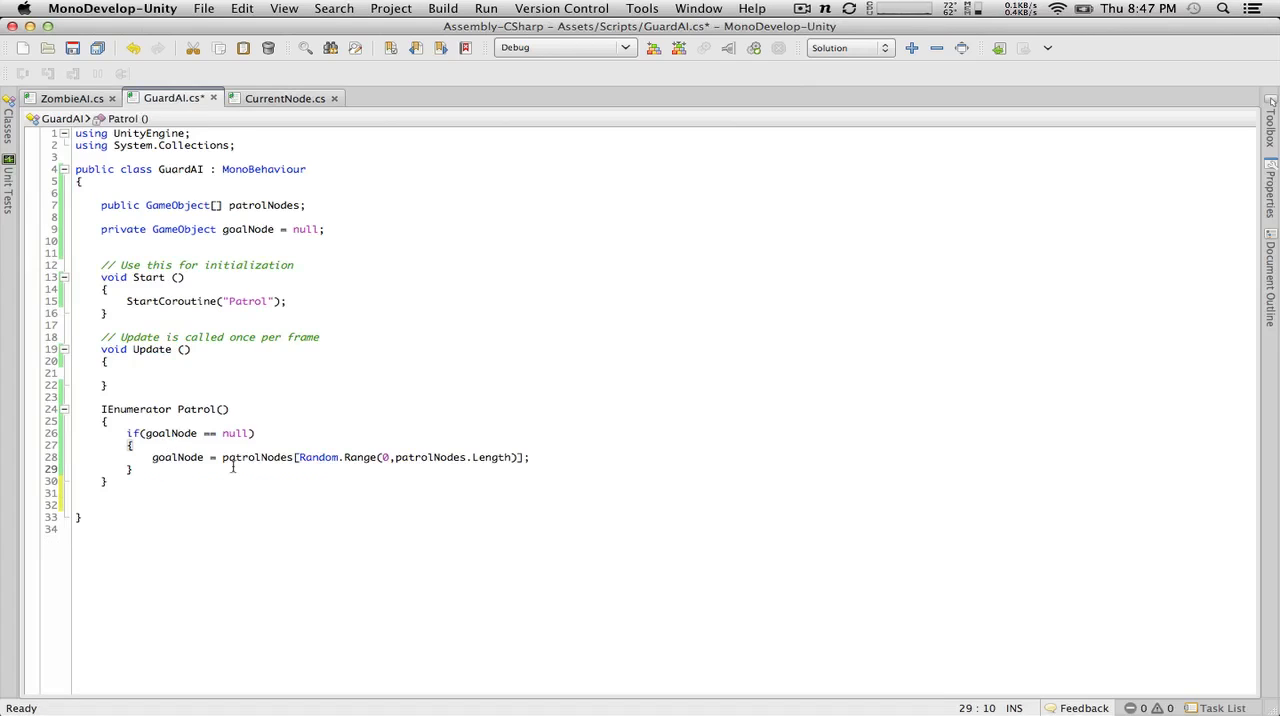
key("Return")
key("Return")
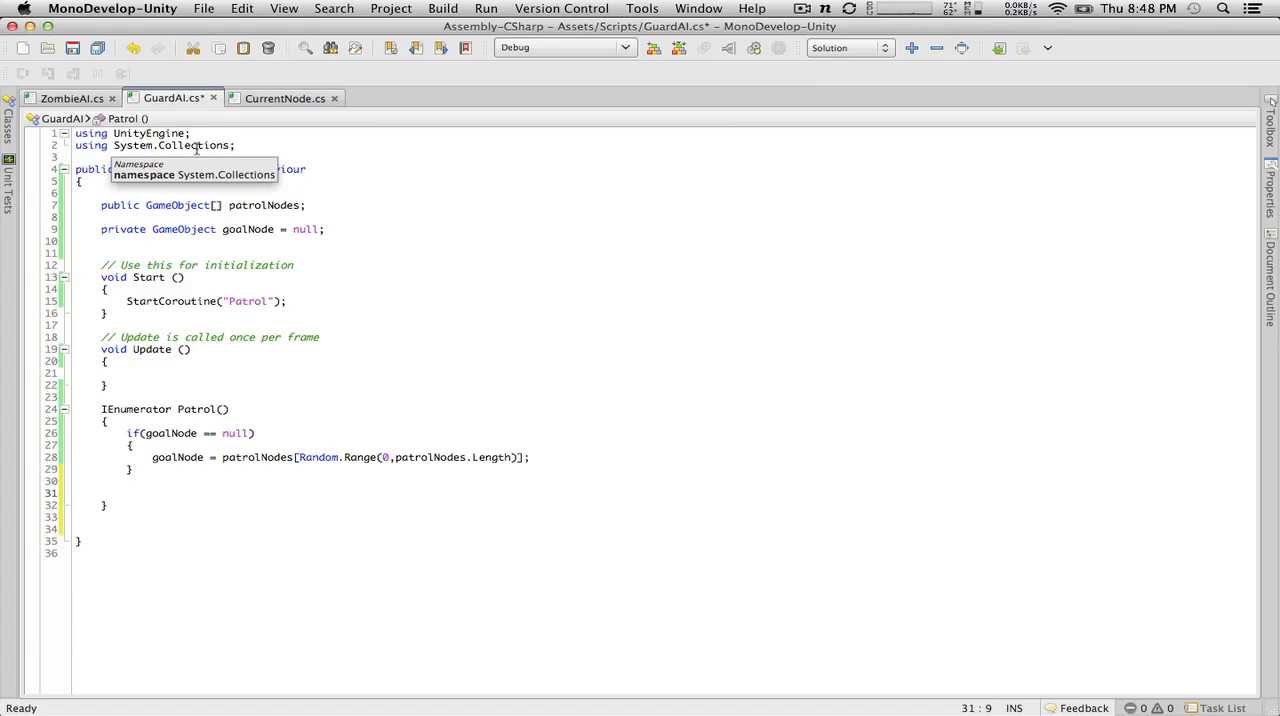
Step: Examine how ZombieAI rotates toward its target and builds its node path with the DijkstraAlgorythm.Dijkstra call
left_click(84, 100)
scroll(400, 509, "down", 10)
scroll(400, 509, "up", 5)
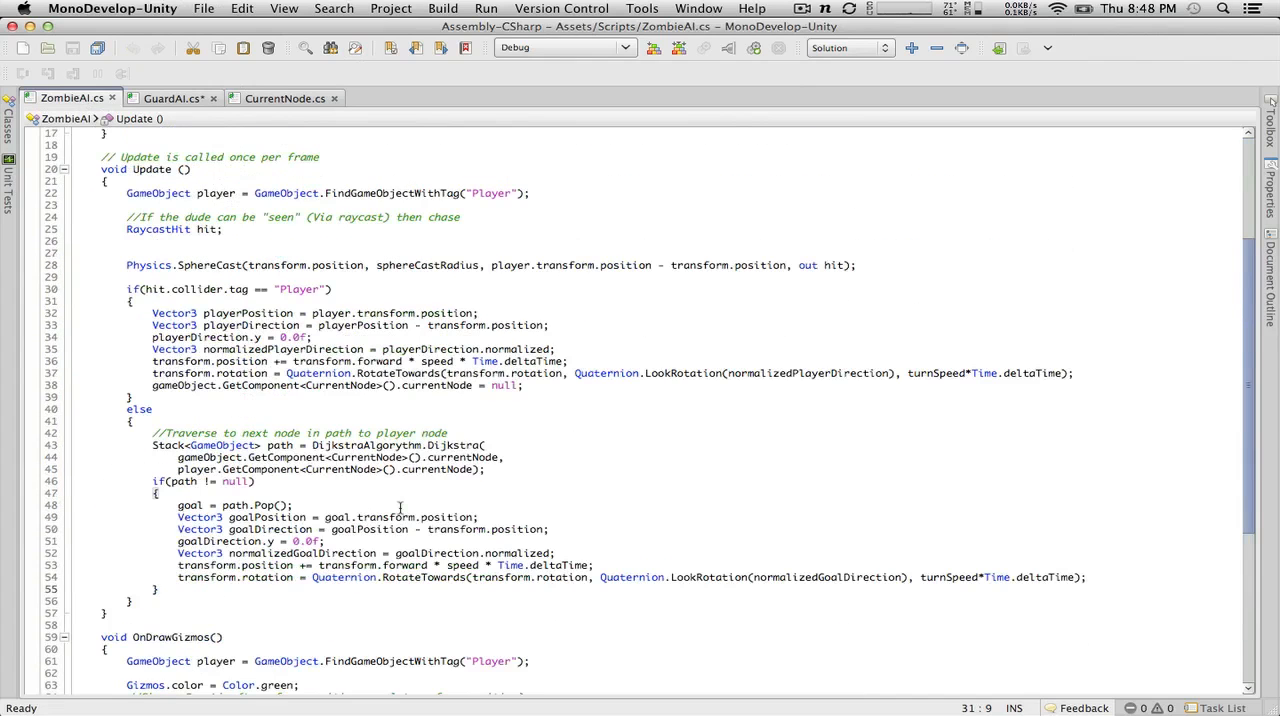
scroll(518, 386, "down", 8)
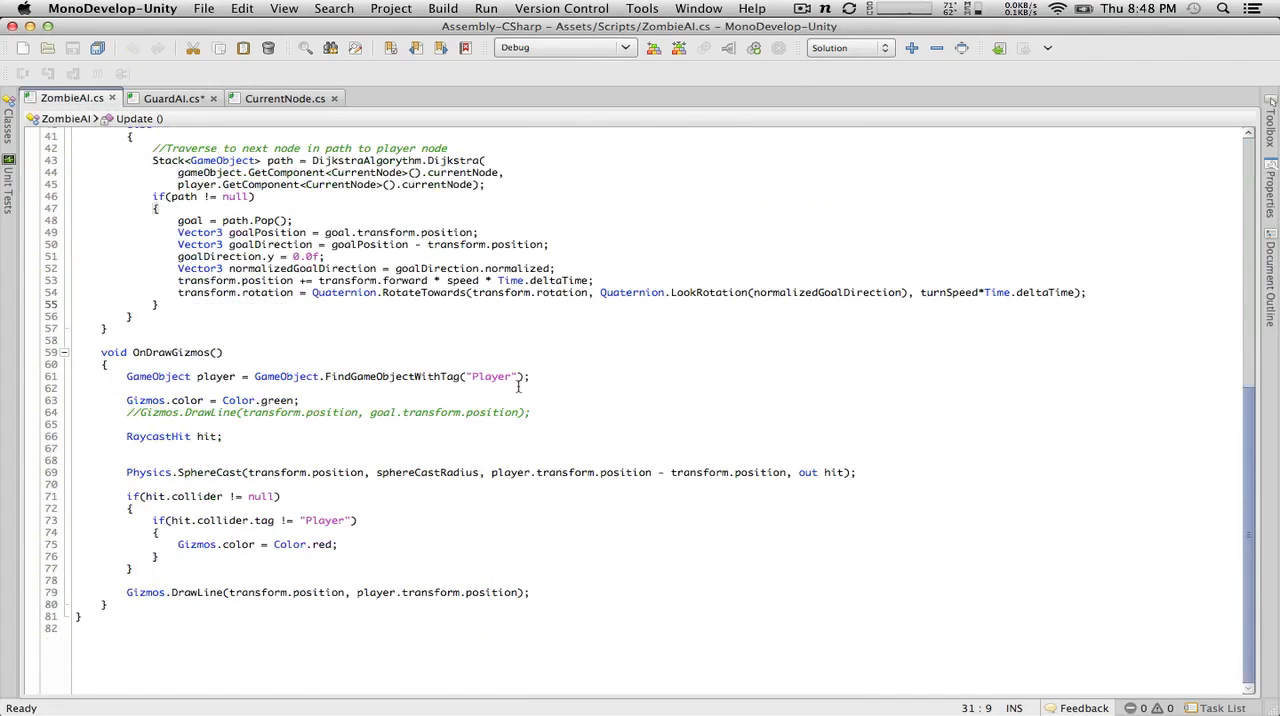
scroll(518, 386, "up", 7)
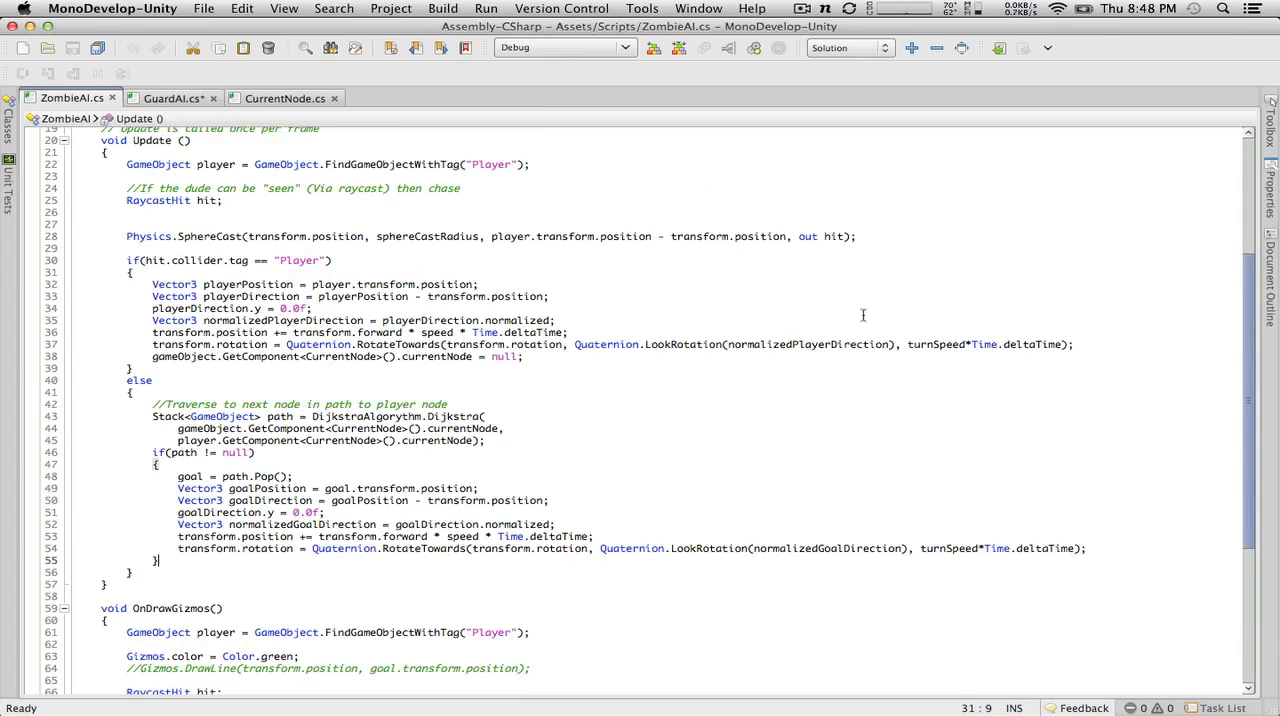
left_click_drag(1106, 344, 87, 347)
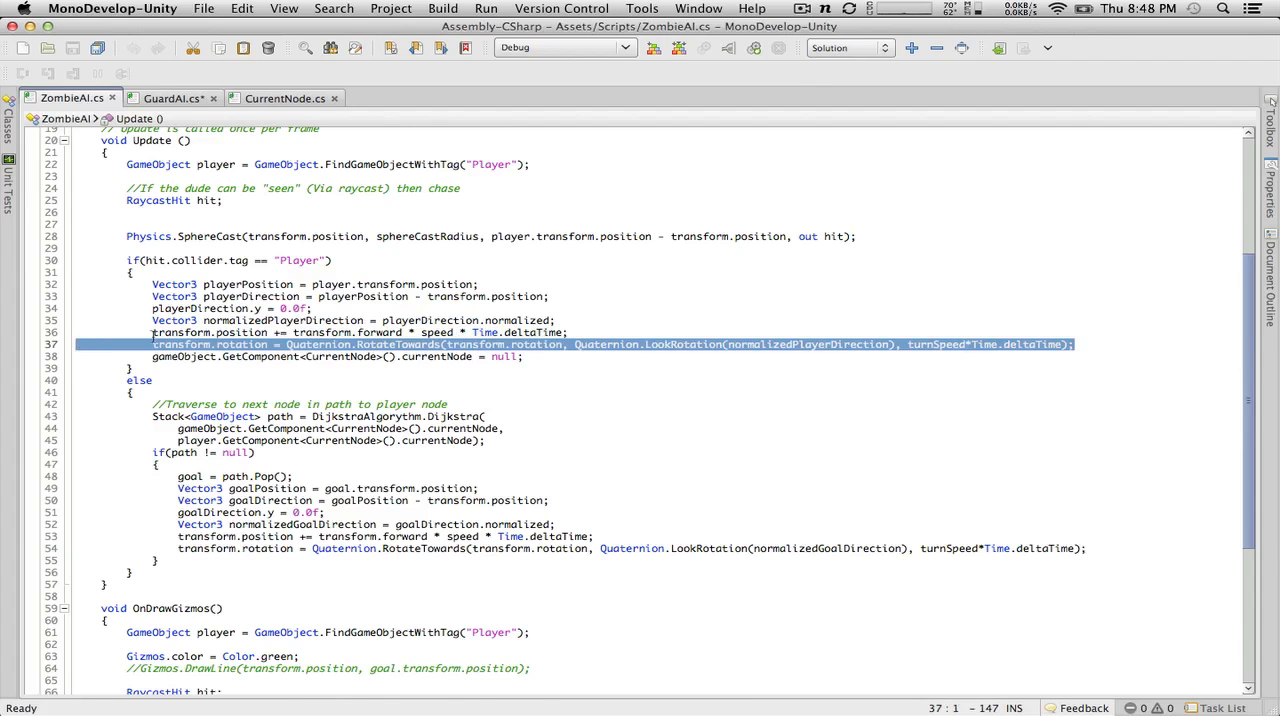
scroll(153, 336, "up", 6)
scroll(153, 336, "down", 9)
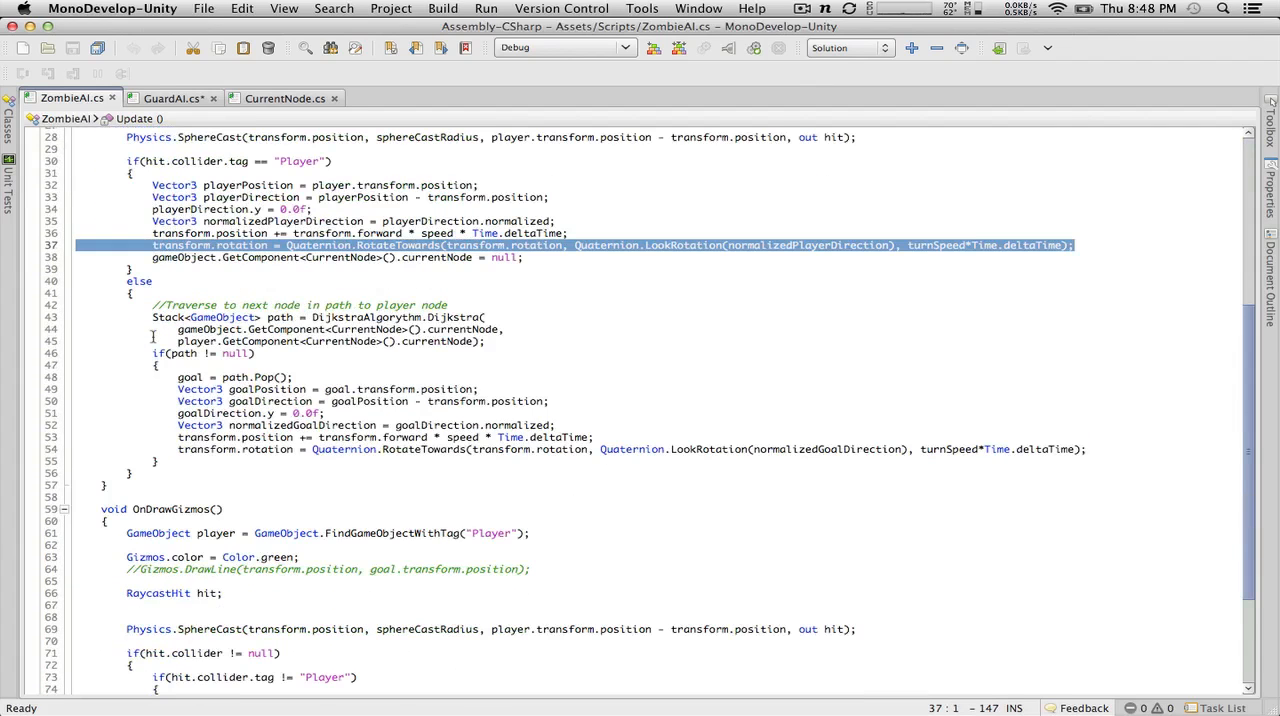
left_click_drag(152, 317, 495, 341)
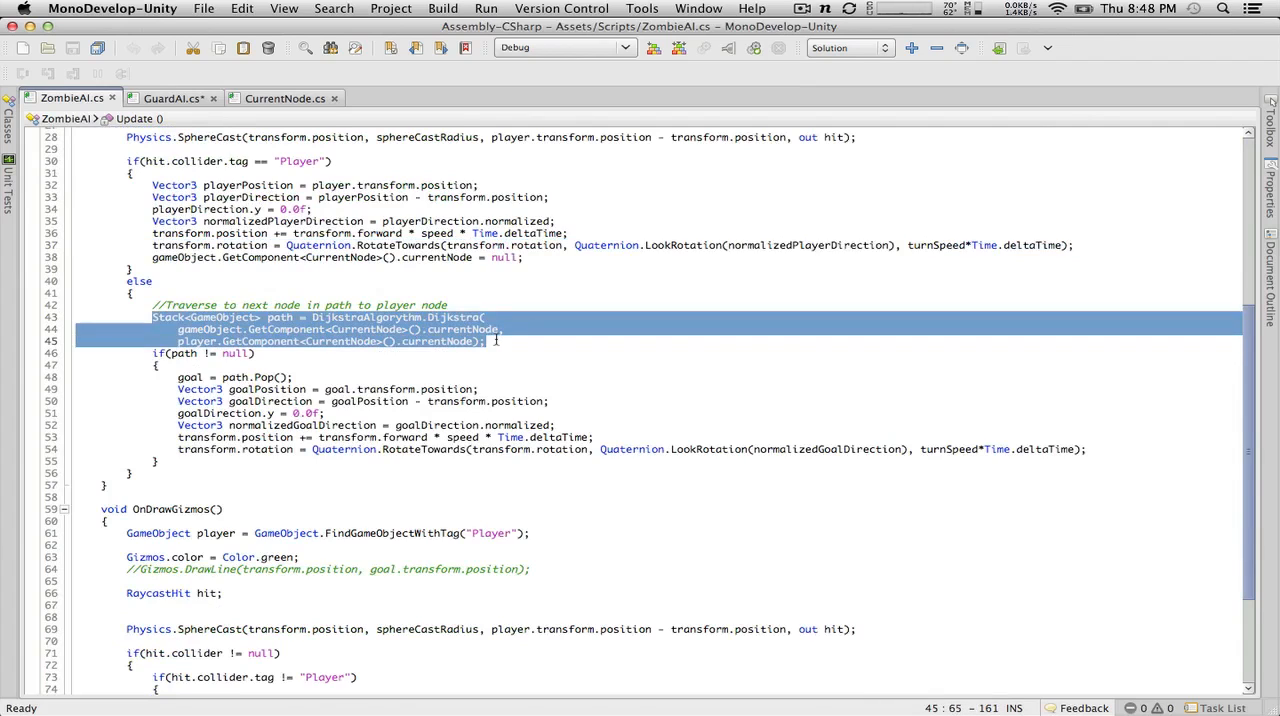
Step: In GuardAI, declare a private GameObject field named moveToNode, initialized to null, below goalNode, and save the script
left_click(175, 100)
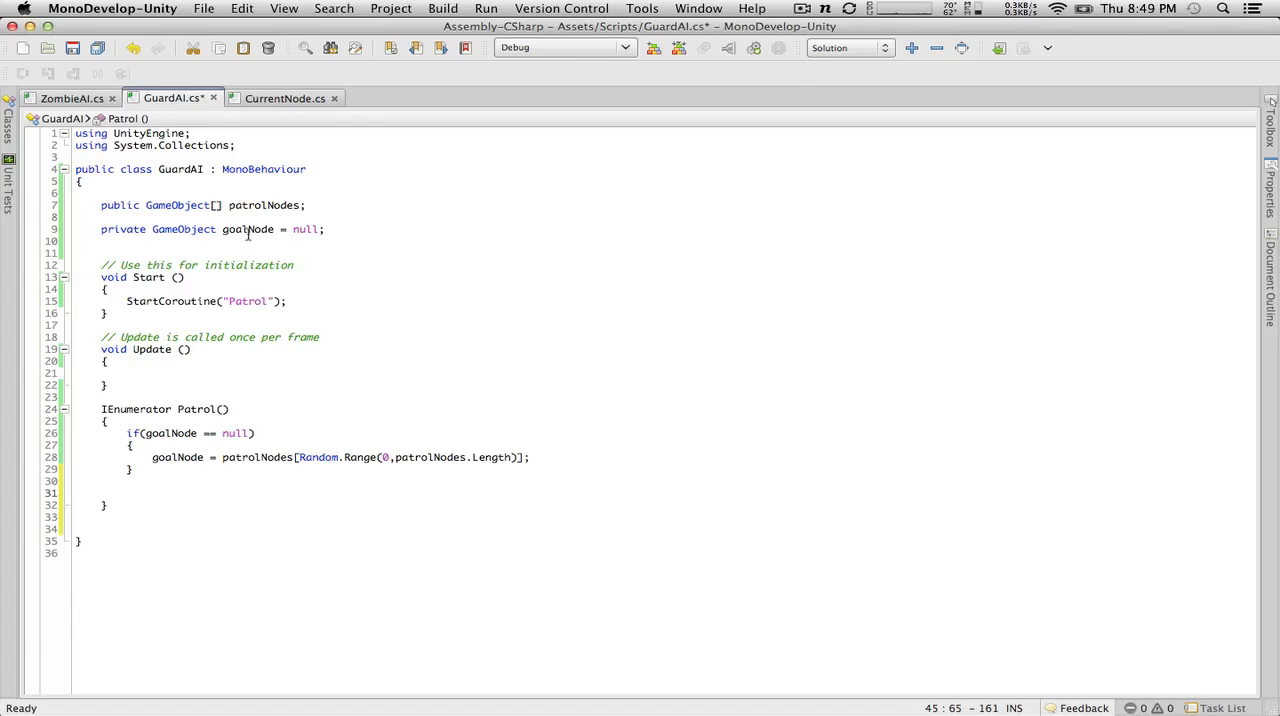
left_click(356, 228)
key("Return")
type("private ")
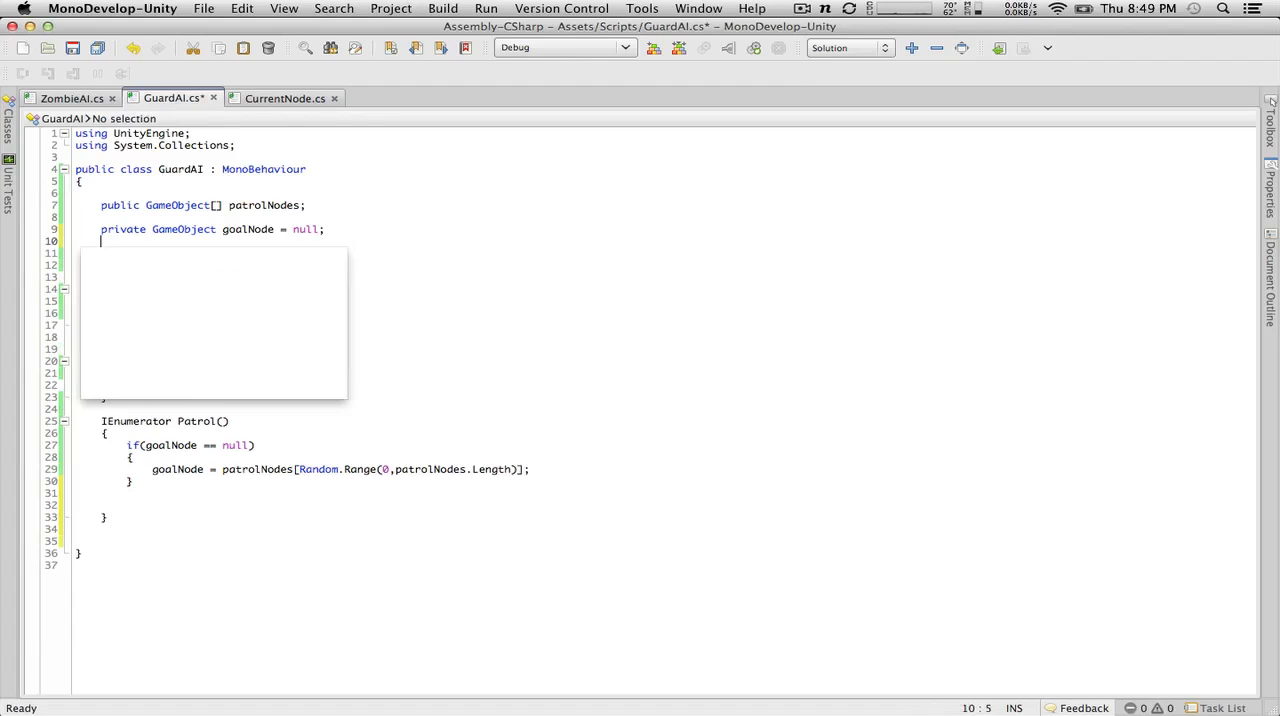
type("GameObject")
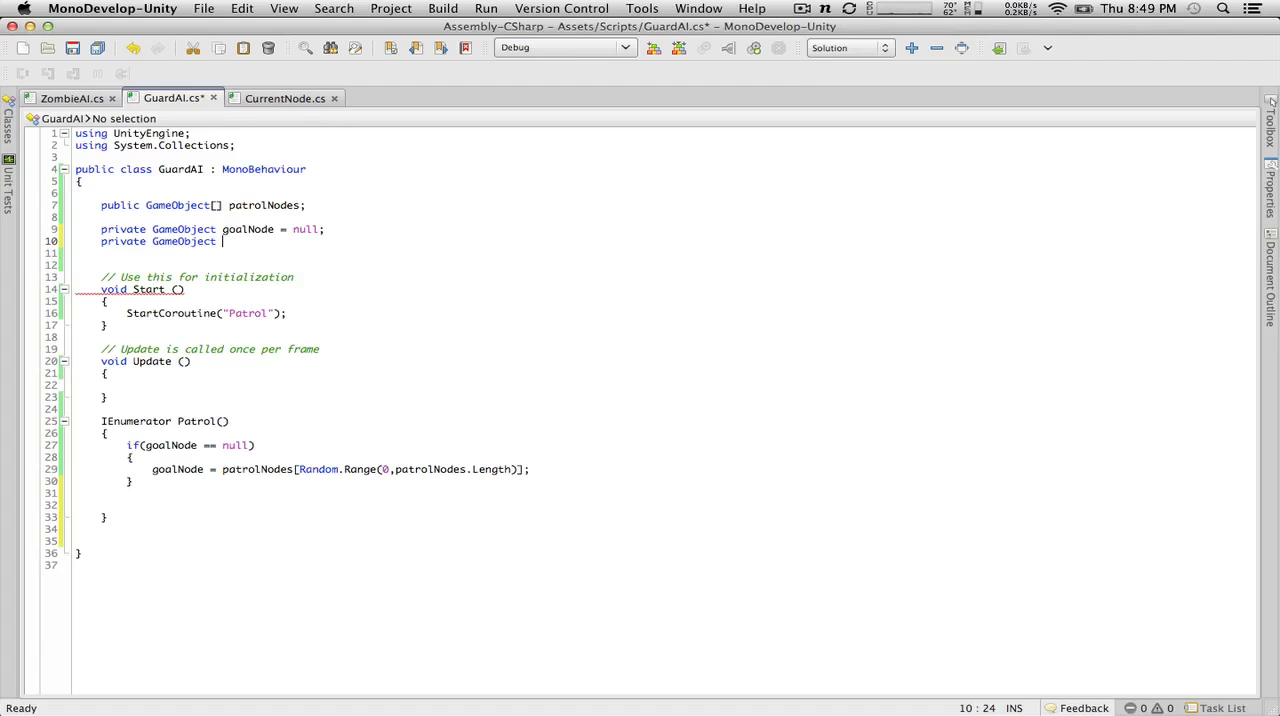
type("moveToNode = null;")
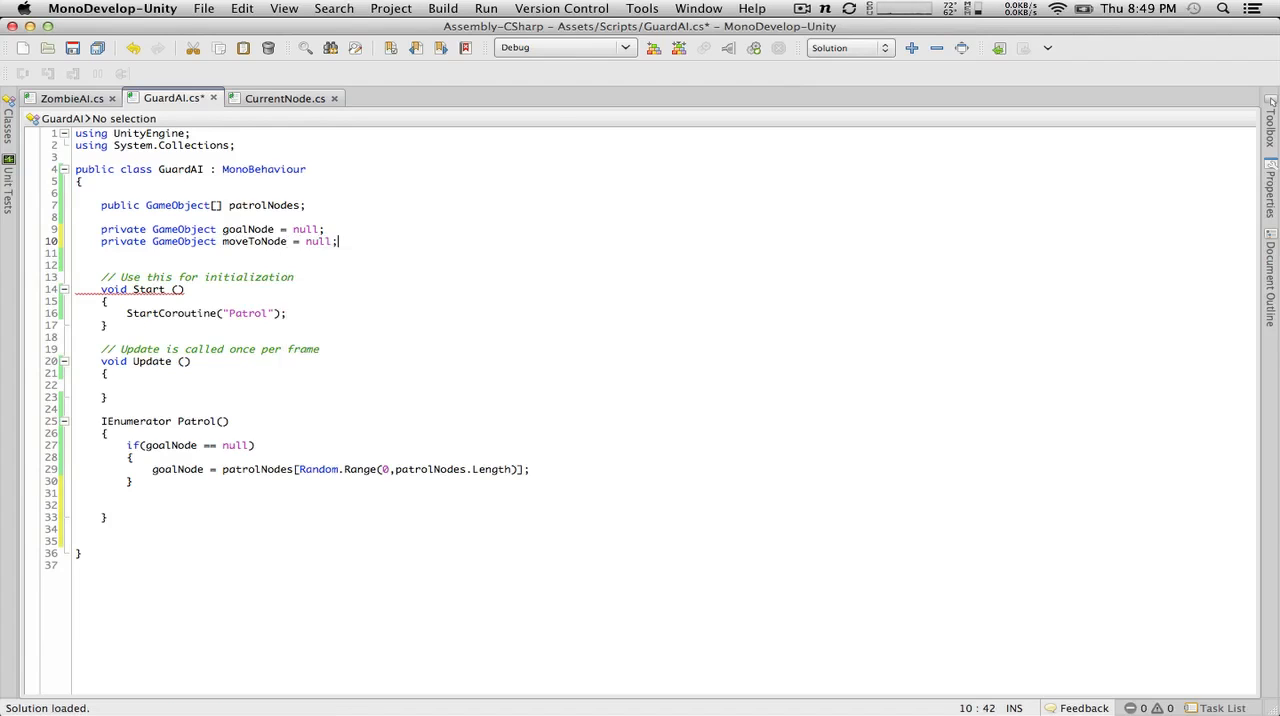
left_click(176, 502)
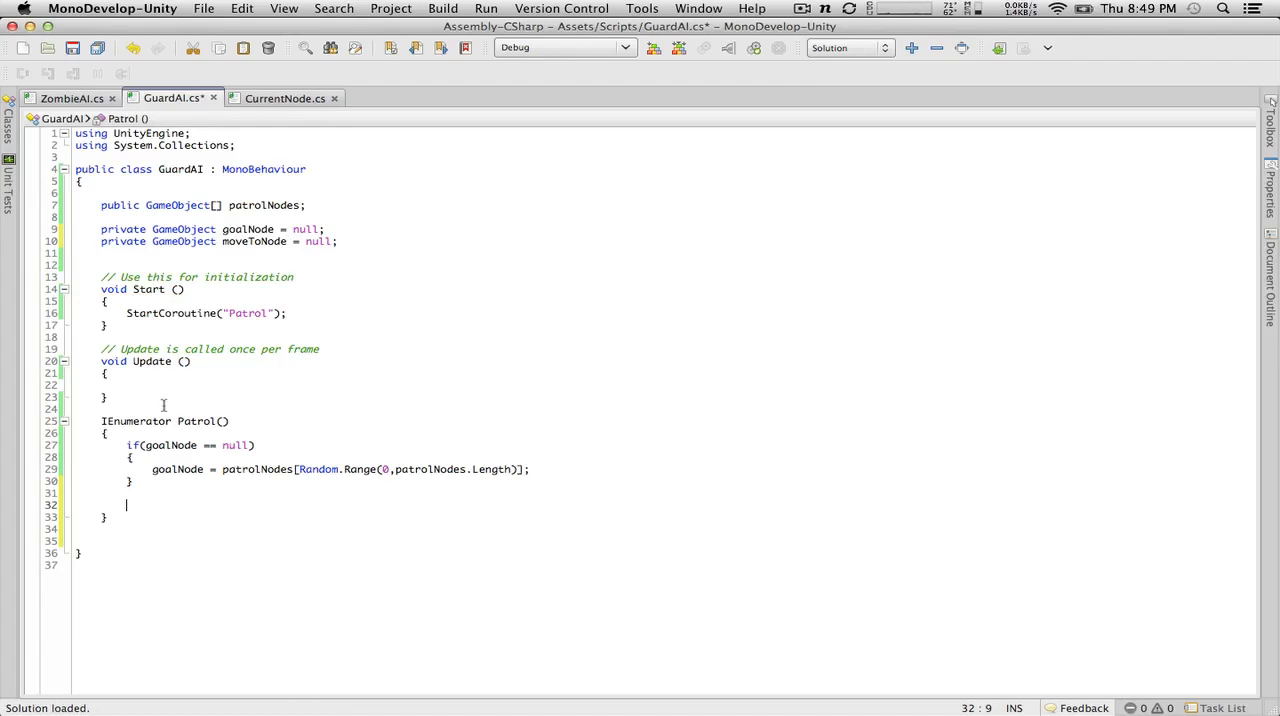
left_click(73, 49)
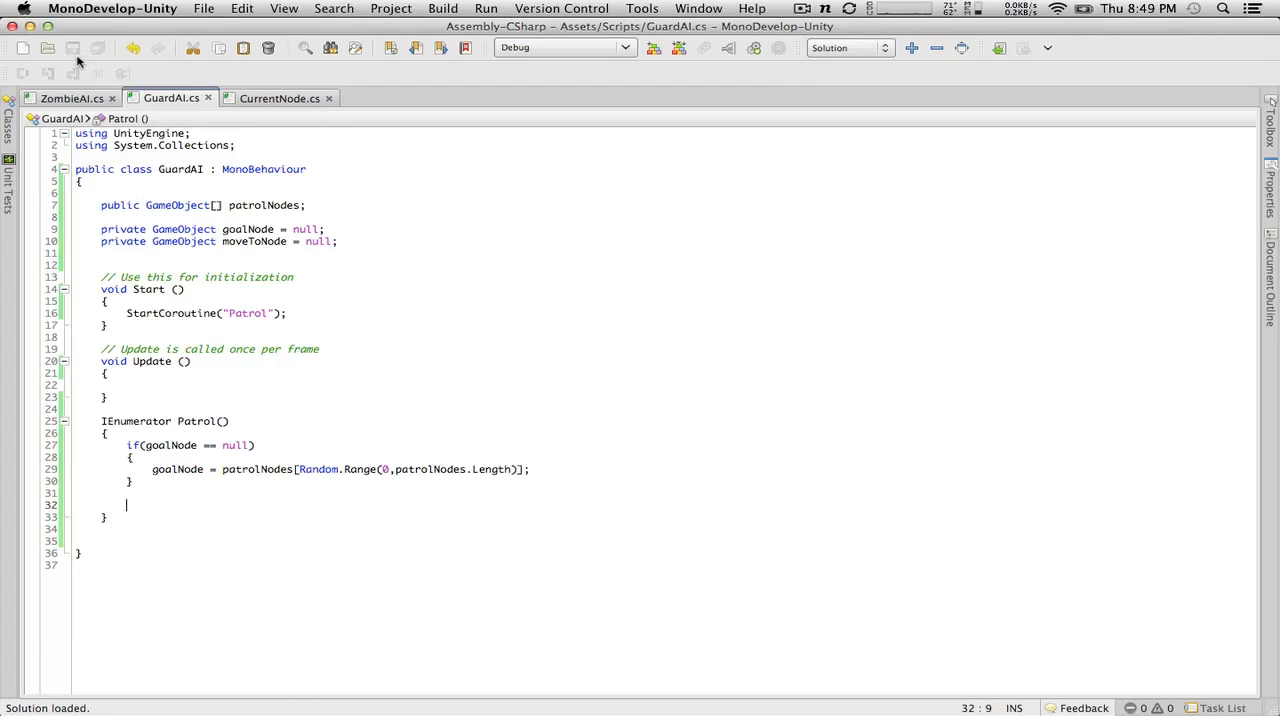
Step: Add a using System.Collections.Generic; directive below using System.Collections; in GuardAI and save the script
left_click(263, 143)
key("Return")
type("u")
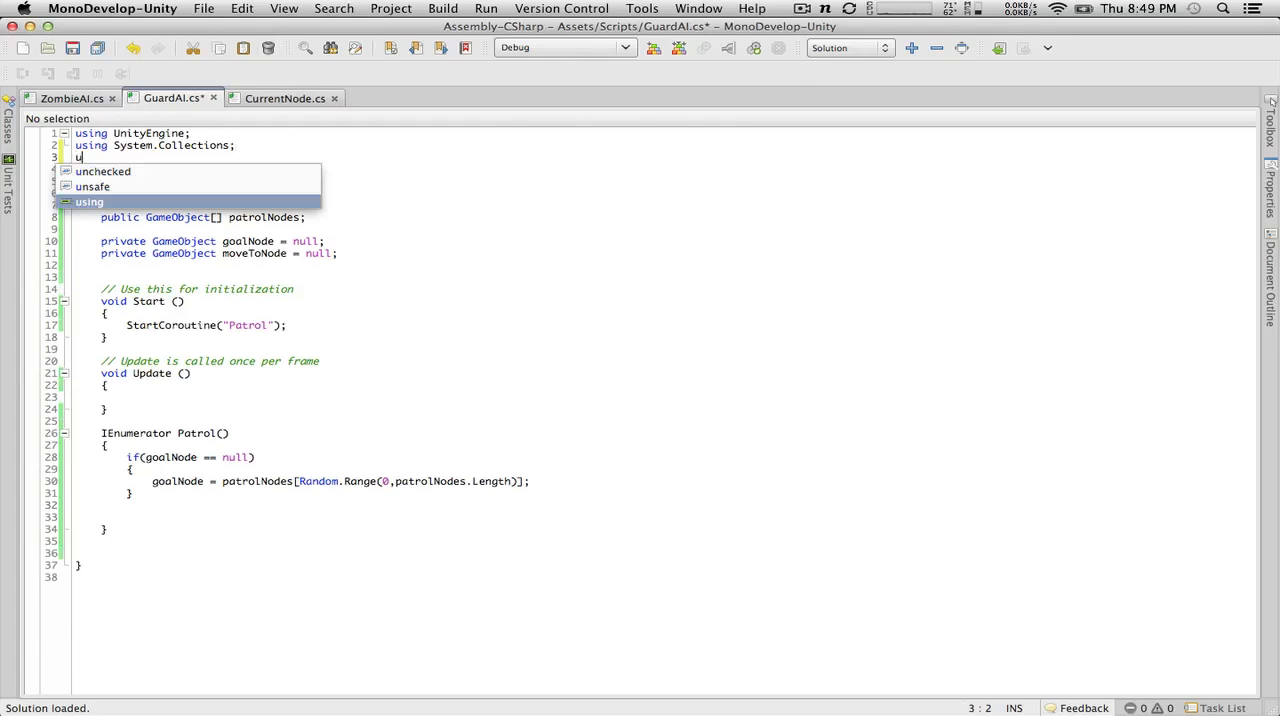
type("sing ")
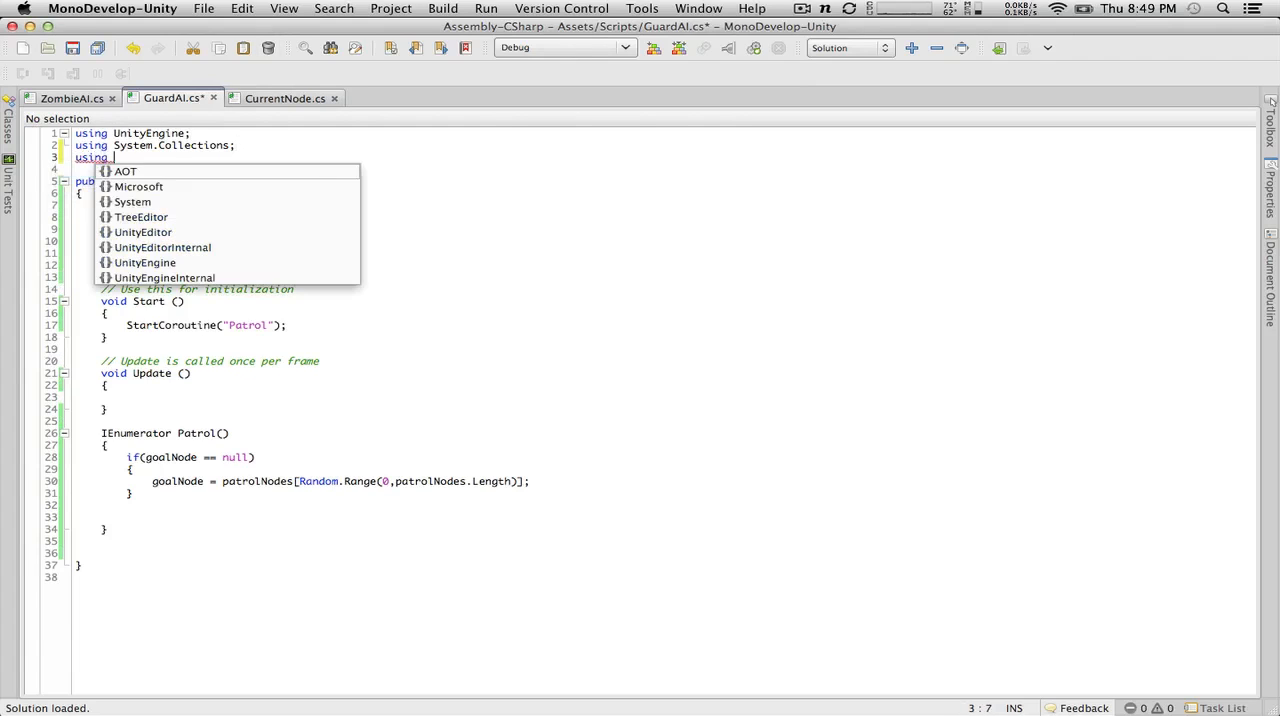
type("System.Co")
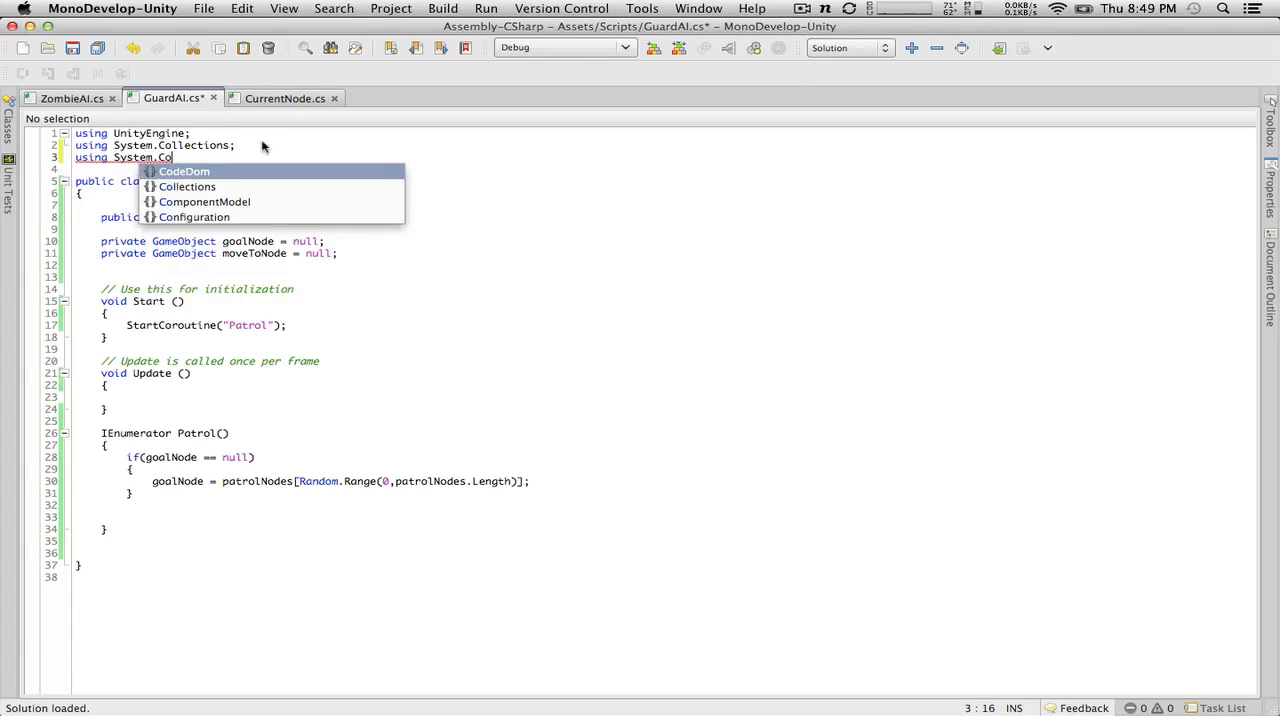
type("llections.")
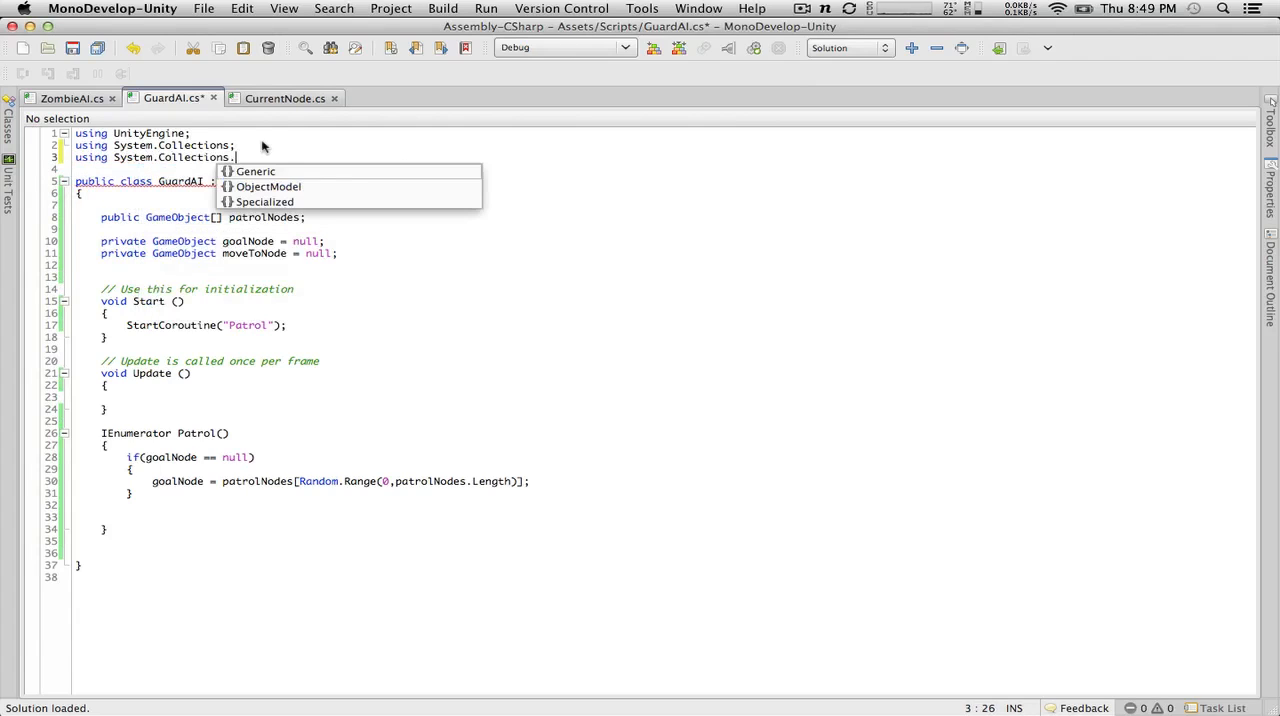
type("Generic;")
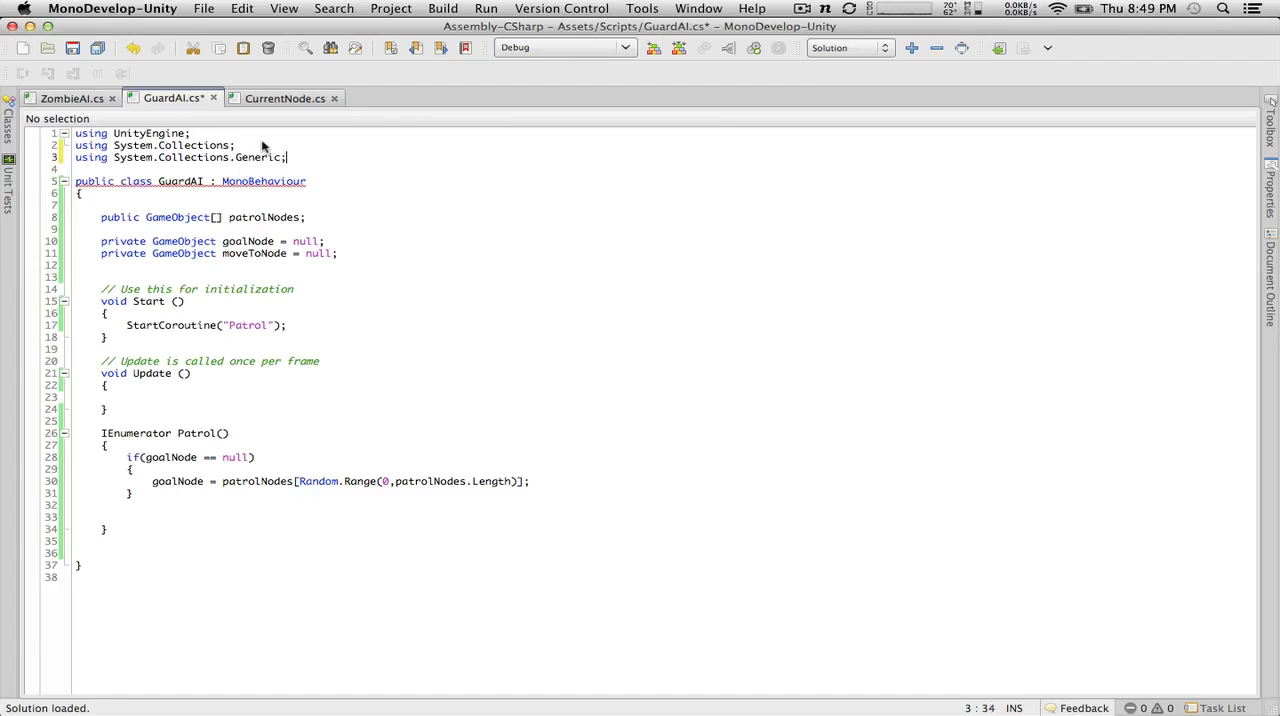
key("super+s")
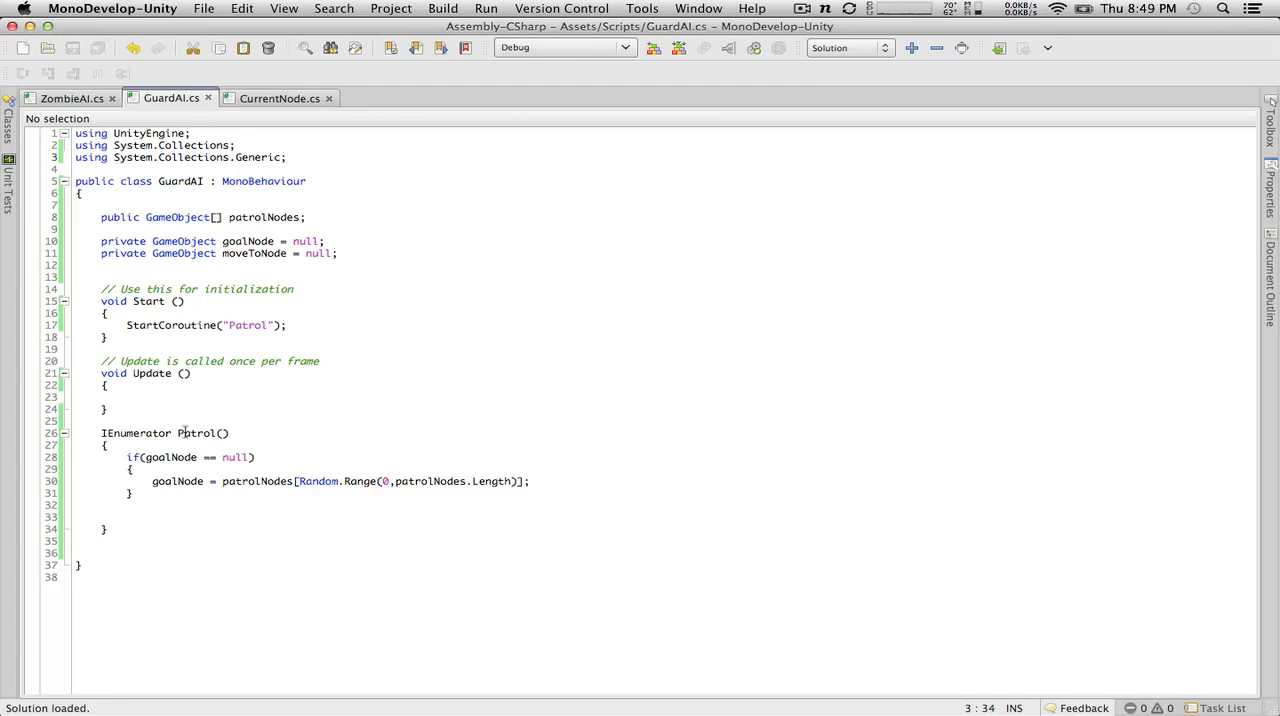
Step: Copy ZombieAI's Stack<GameObject> path = DijkstraAlgorythm.Dijkstra(...) statement into Patrol below the goalNode if block and align its first line with that block
left_click(260, 515)
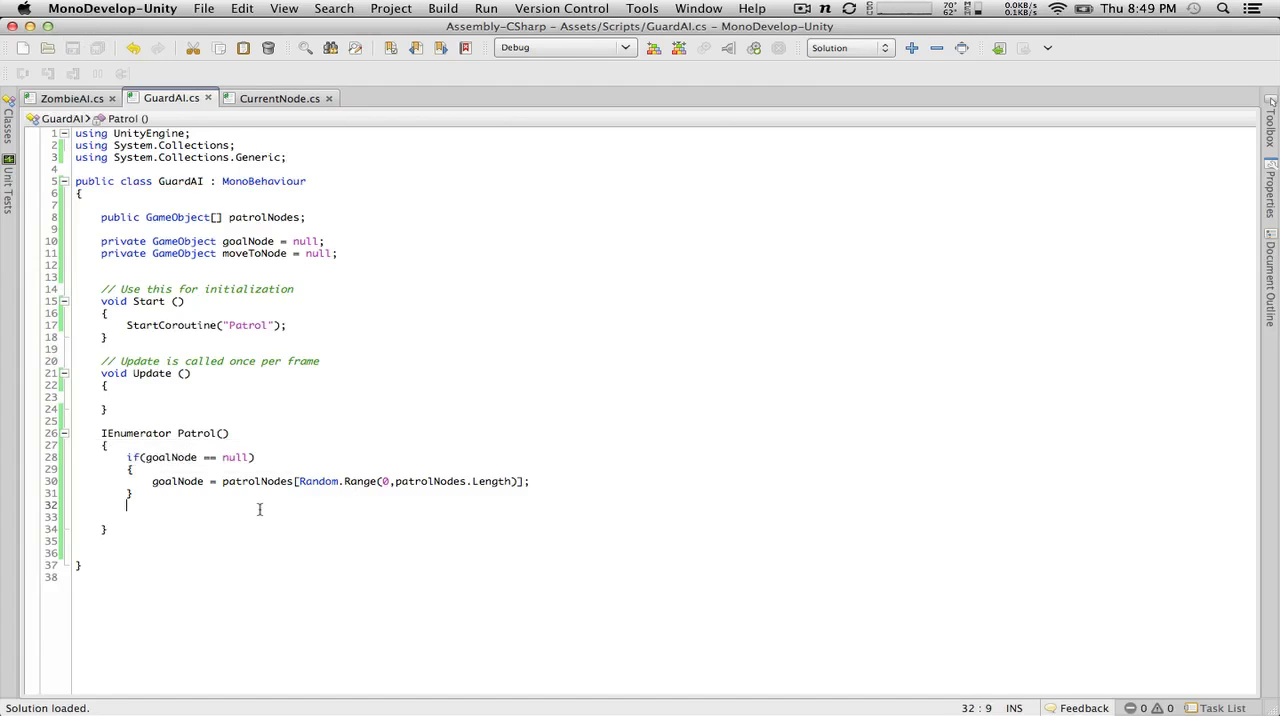
left_click(62, 99)
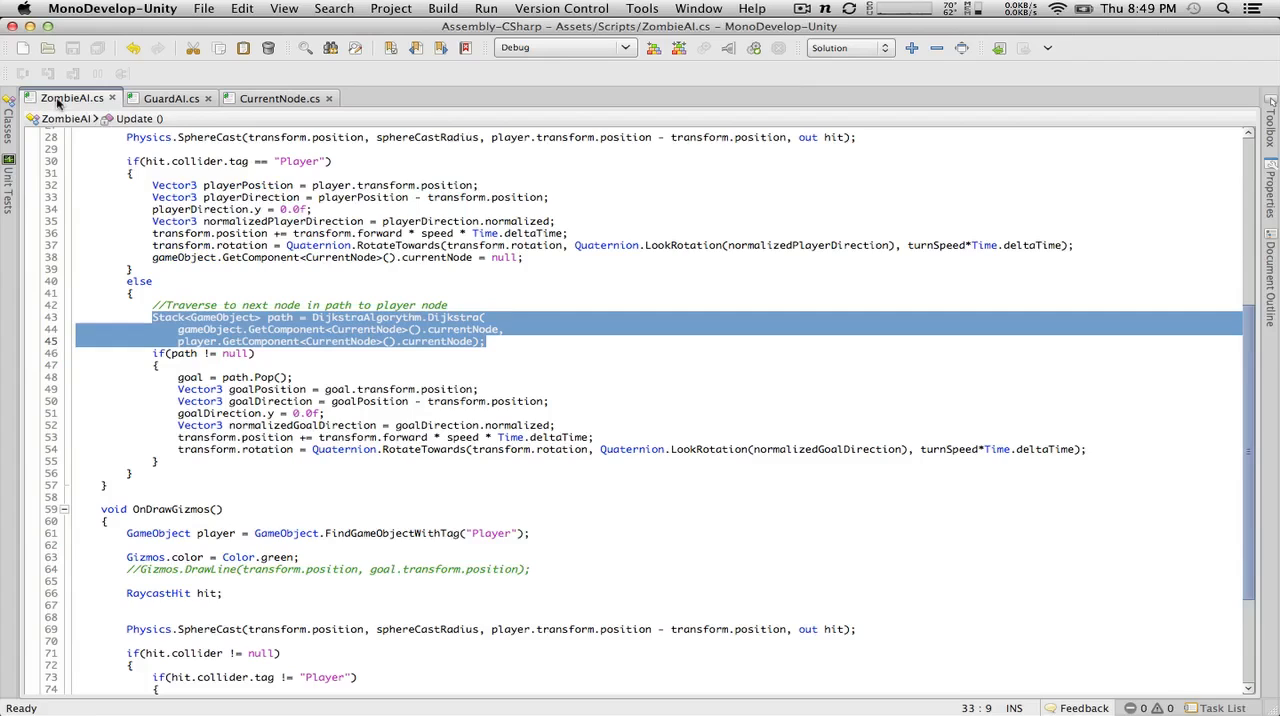
left_click_drag(10, 318, 12, 317)
key("super+c")
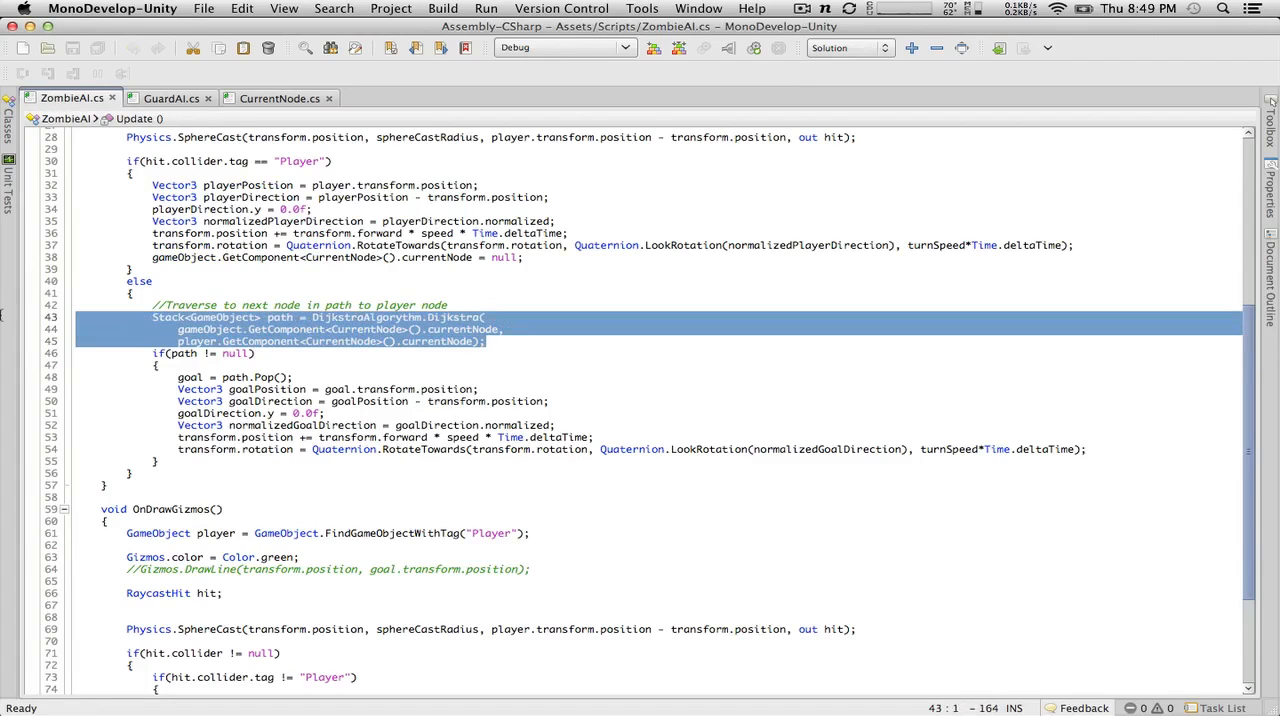
left_click(168, 99)
key("super+v")
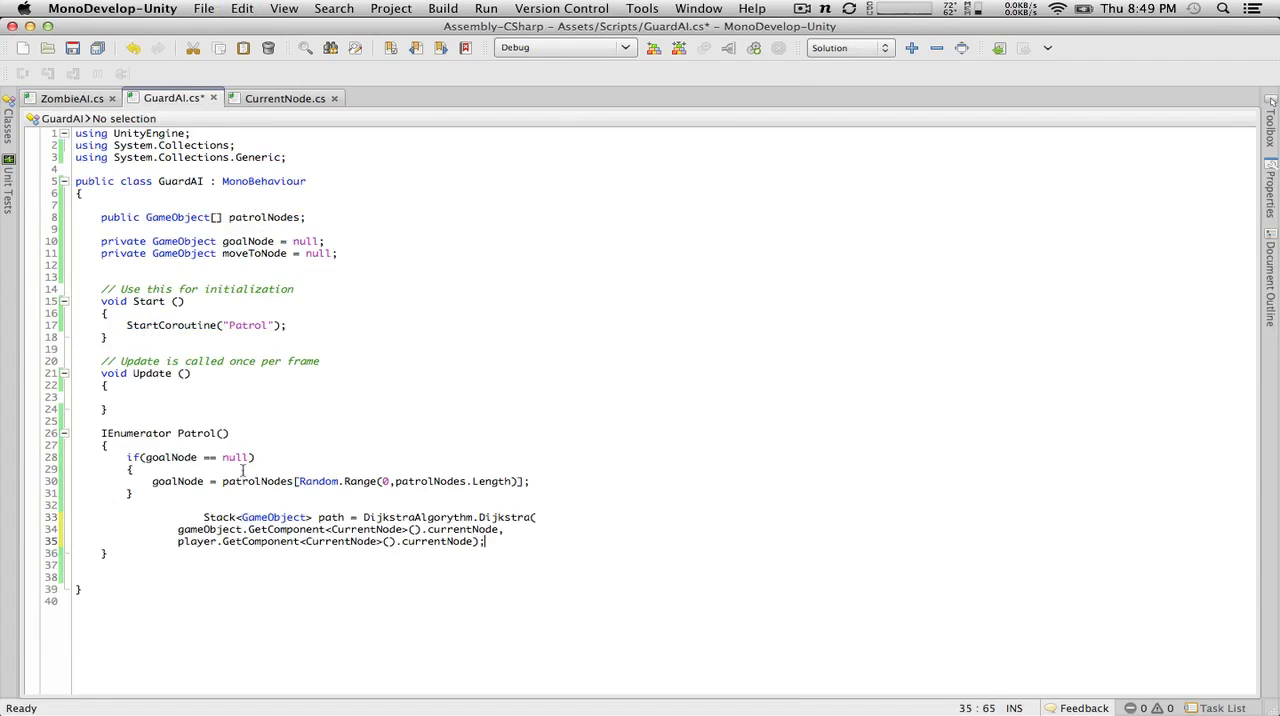
left_click(199, 518)
key("BackSpace")
key("BackSpace")
key("BackSpace")
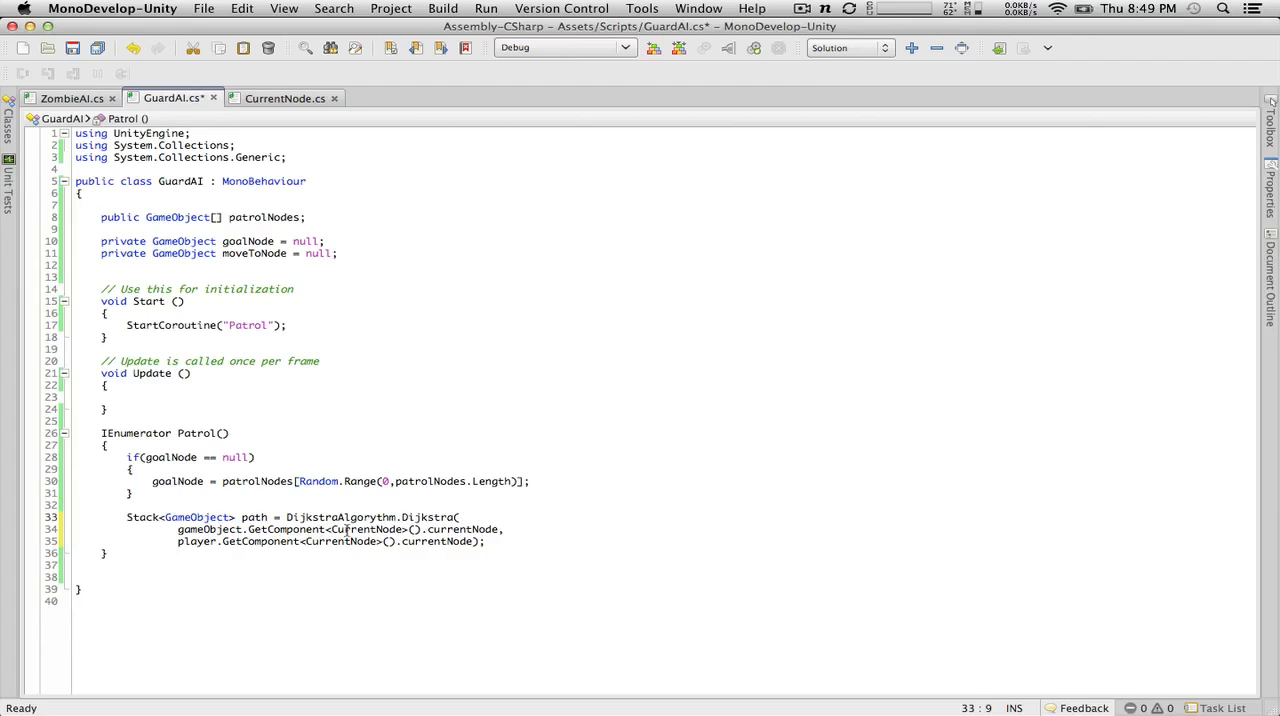
Step: Replace the player's current-node argument in the Dijkstra call with goalNode, add two blank lines after the statement, and save GuardAI
left_click_drag(473, 541, 170, 537)
type("goalNode")
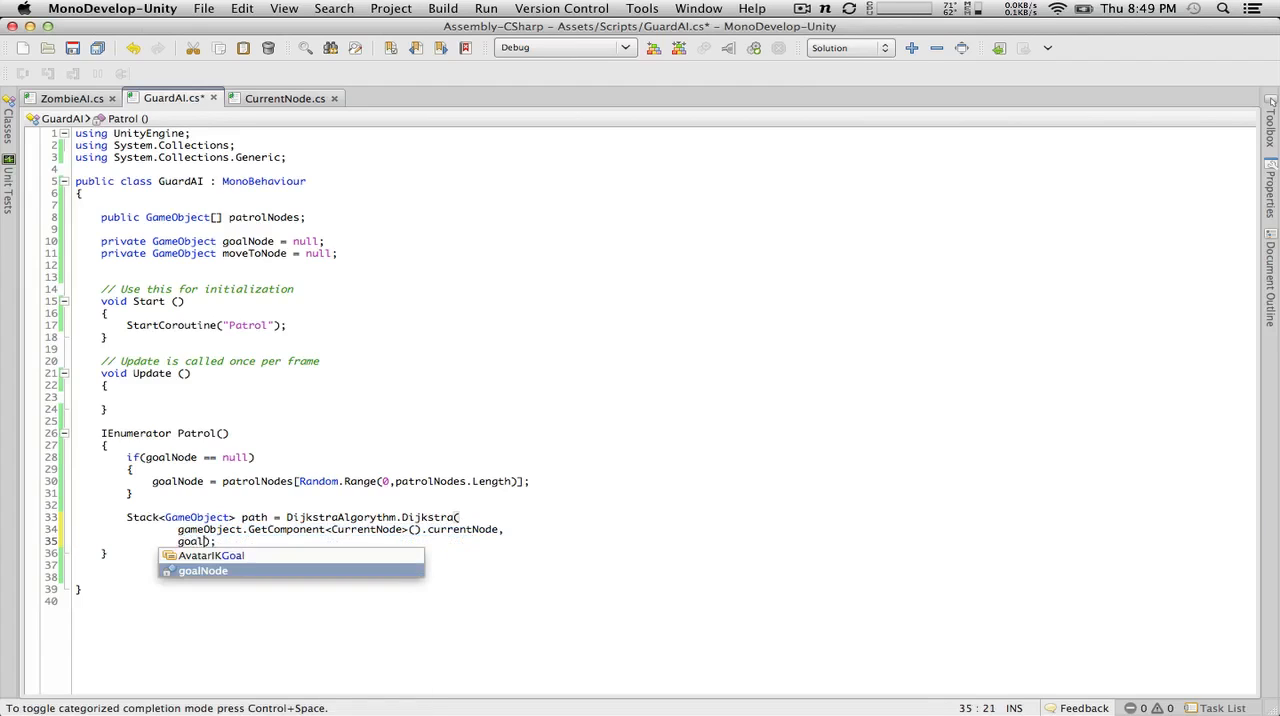
left_click(305, 539)
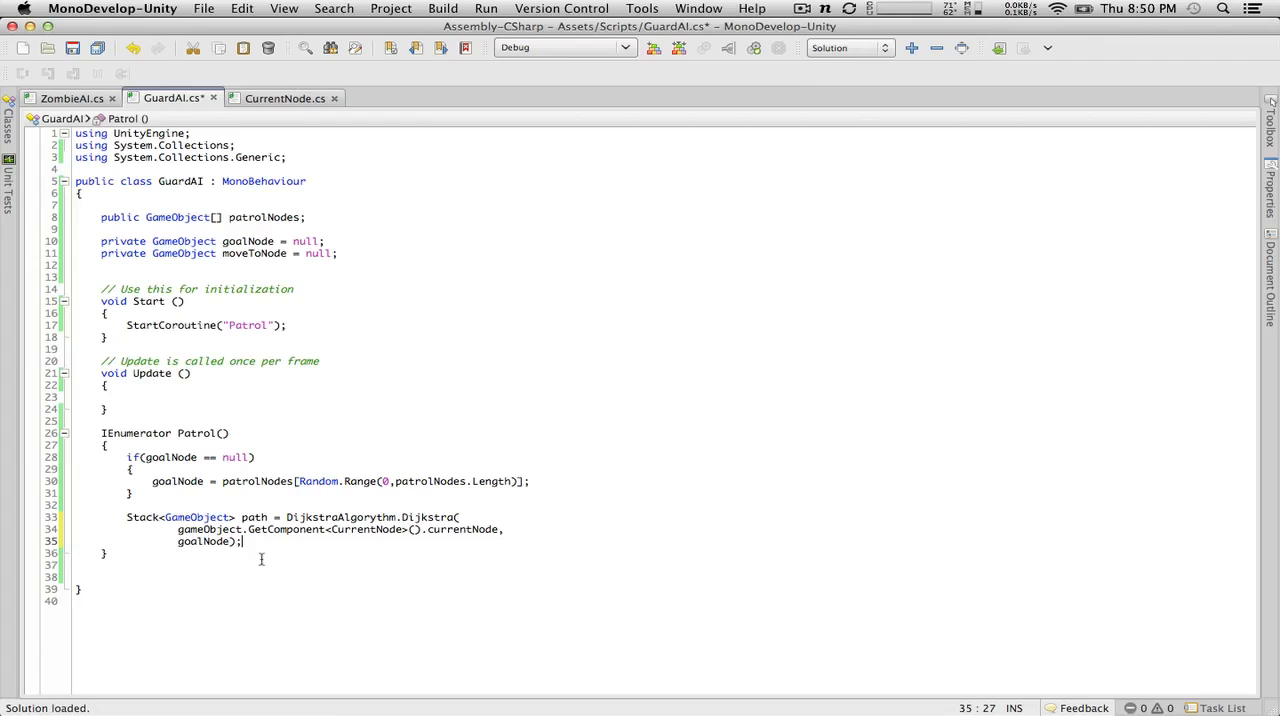
key("Return")
key("Return")
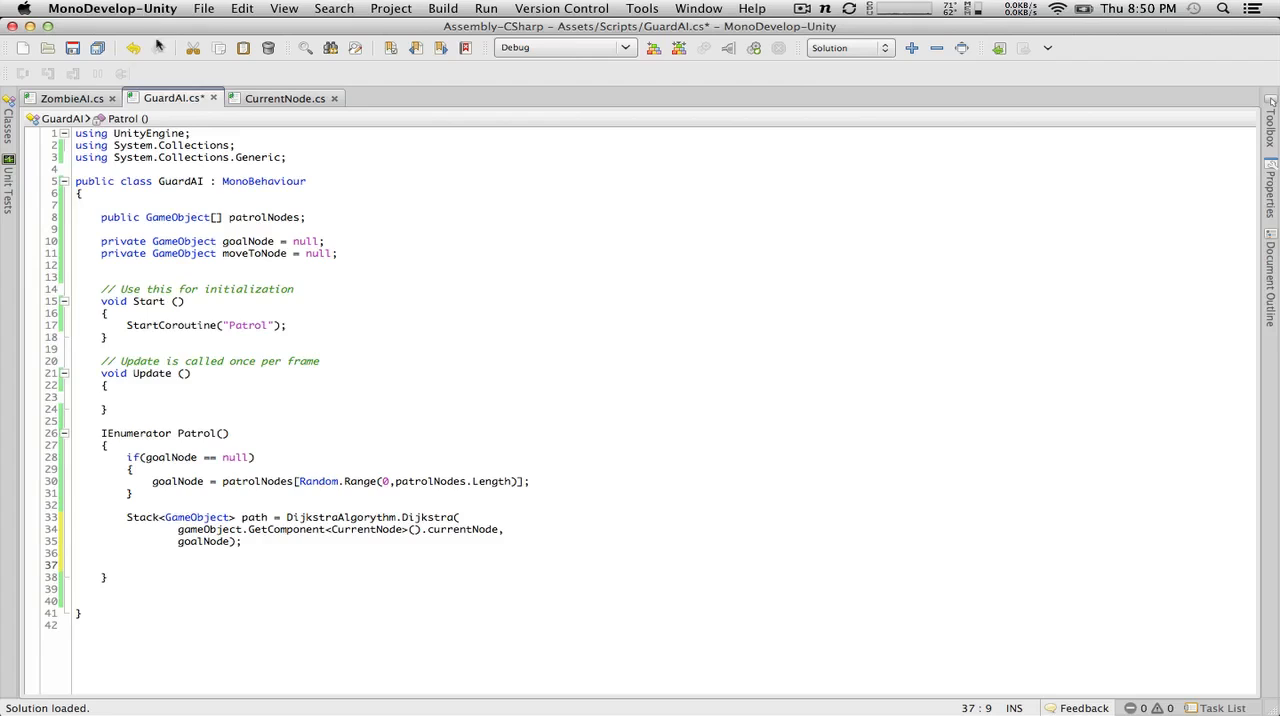
left_click(80, 99)
left_click(163, 99)
key("super+s")
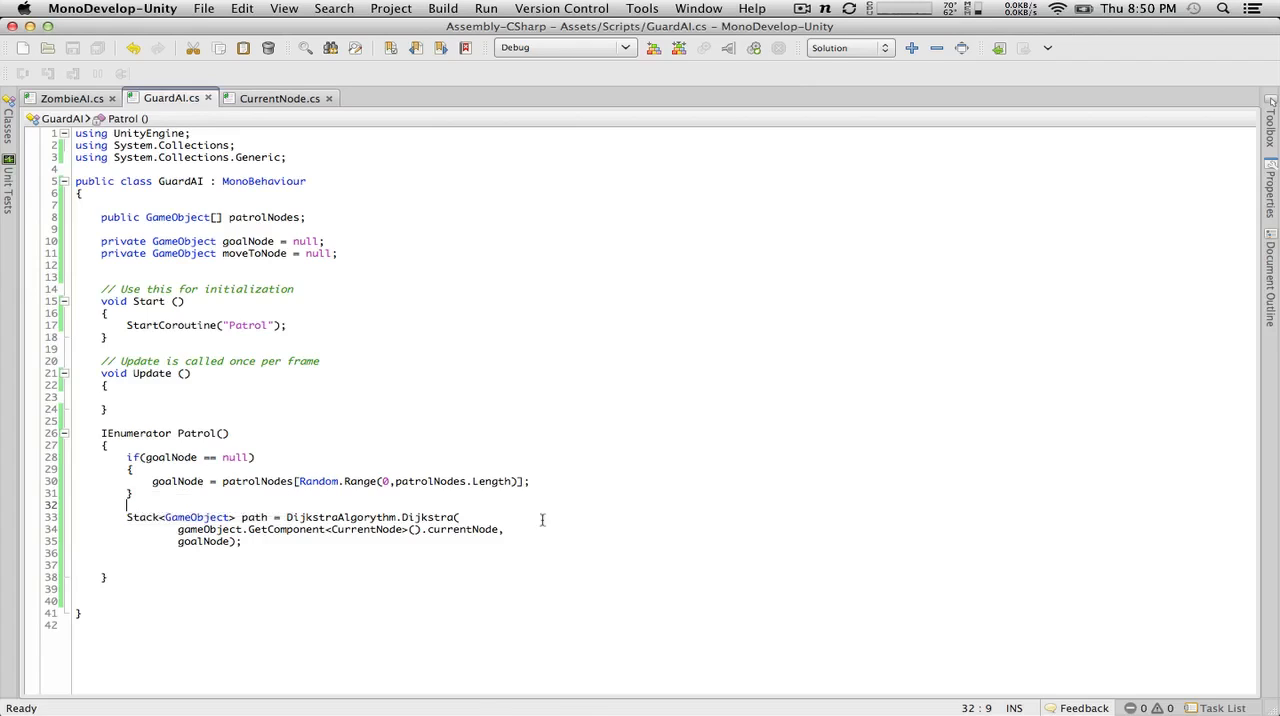
Step: Below the Dijkstra call in Patrol, assign moveToNode = path.Pop(); and save the script
left_click(213, 564)
type("mo")
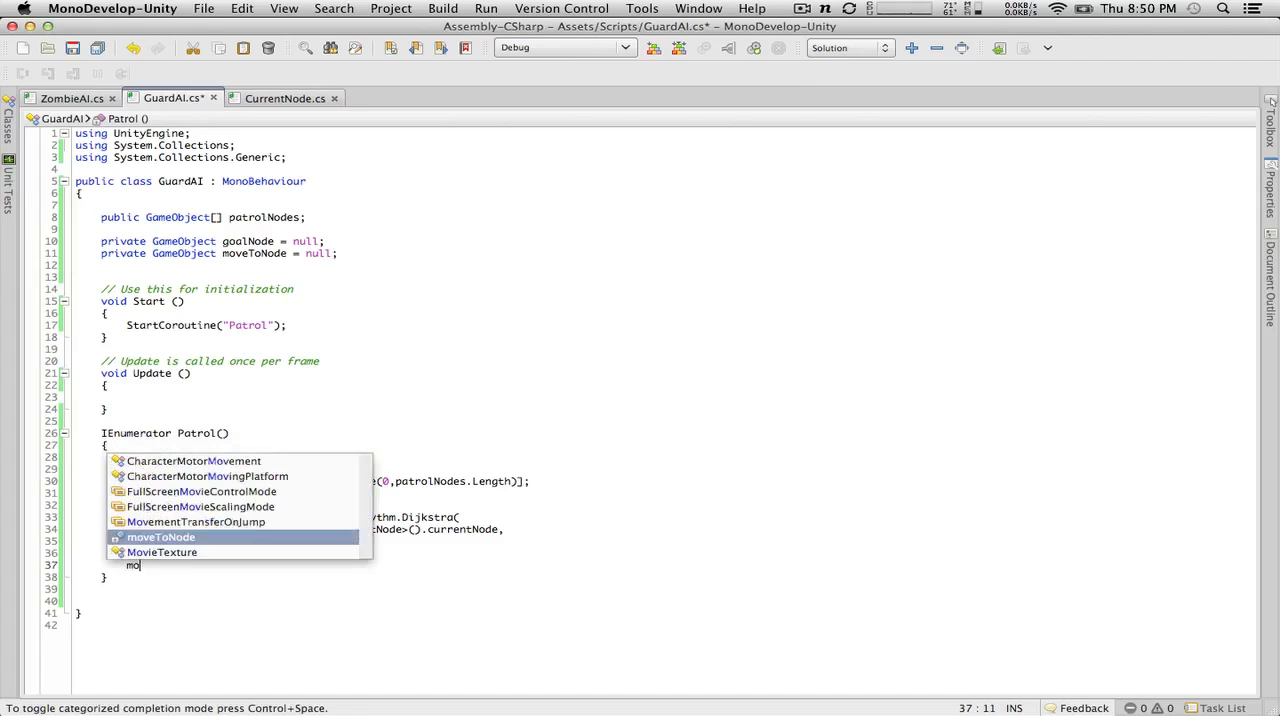
type("veToNode = ")
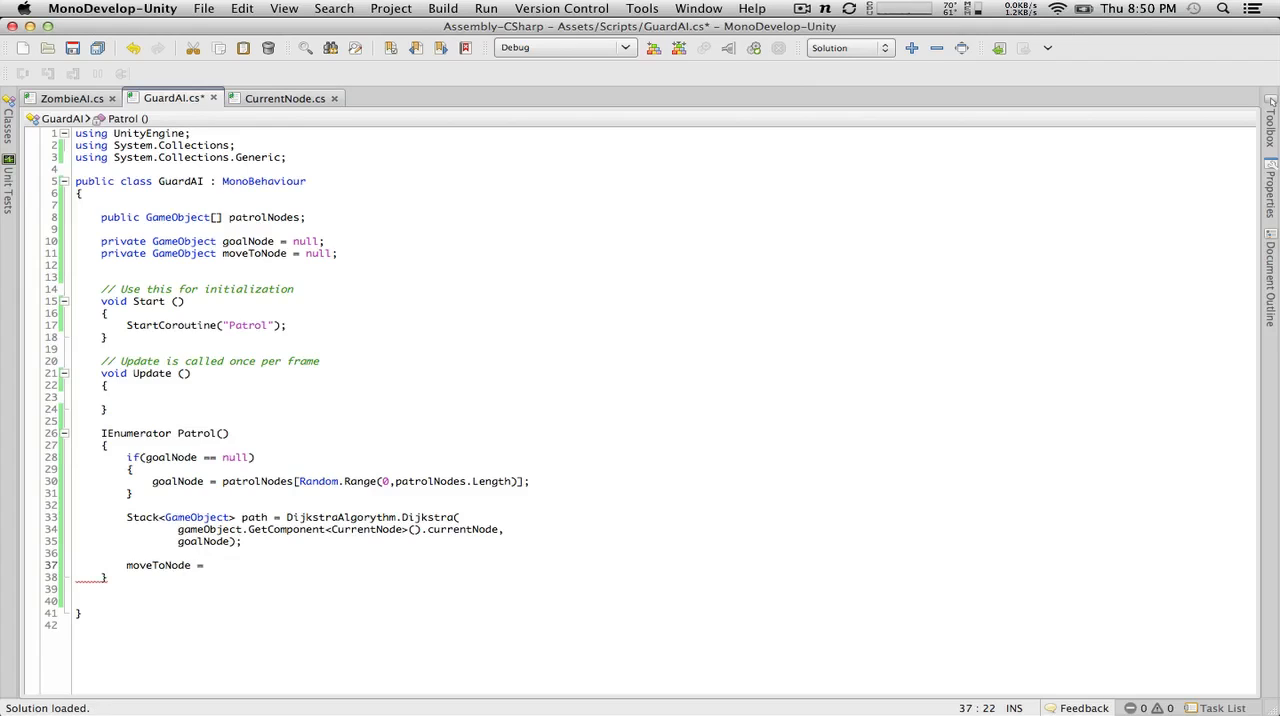
type("path")
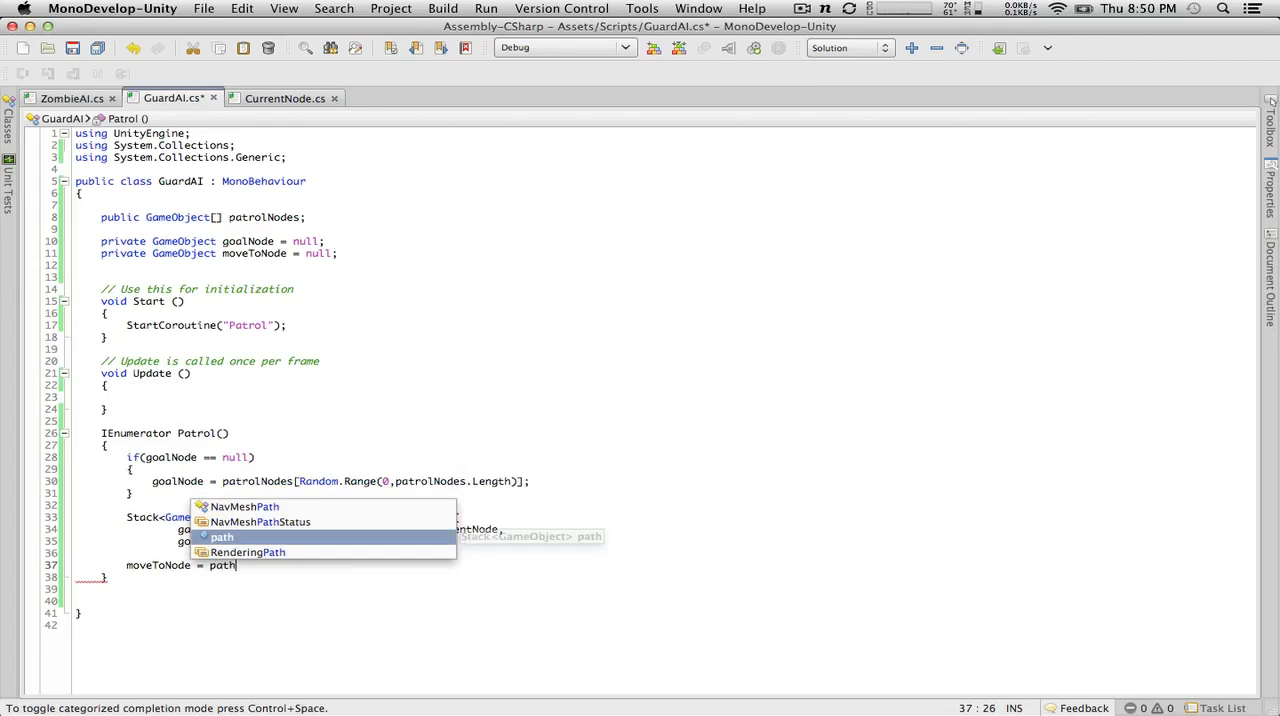
type(".pop")
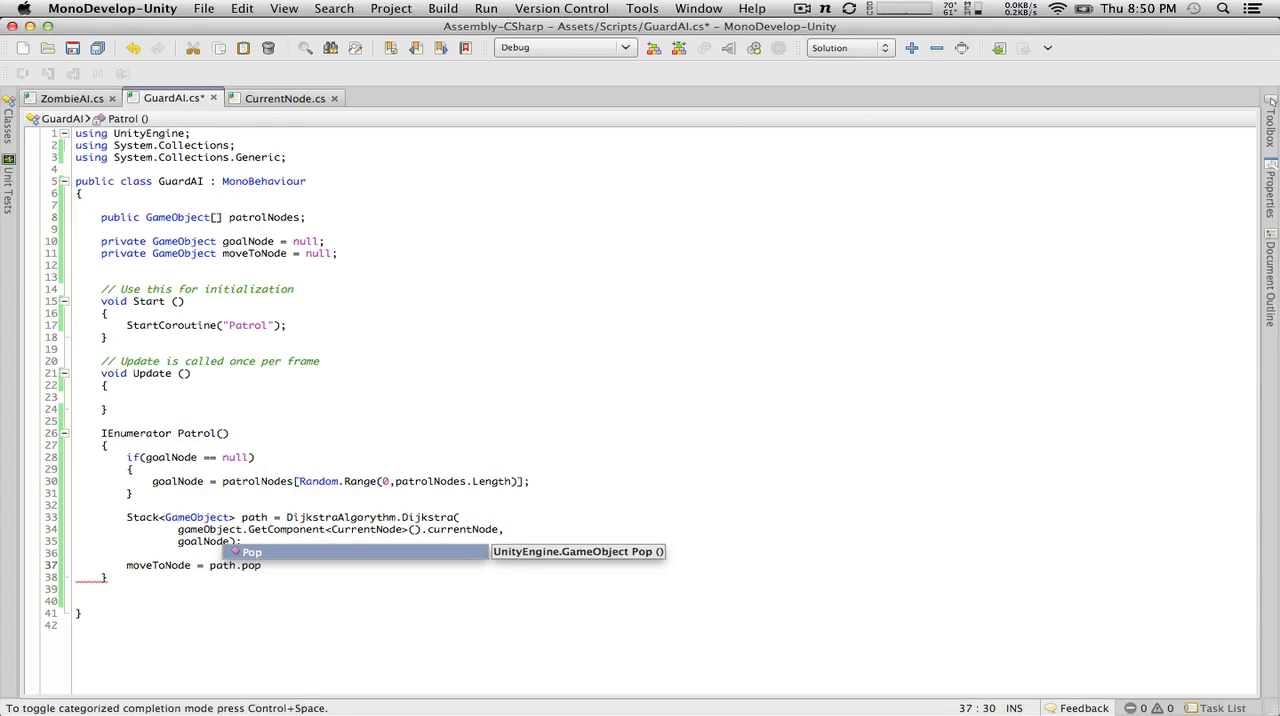
key("Return")
type("()")
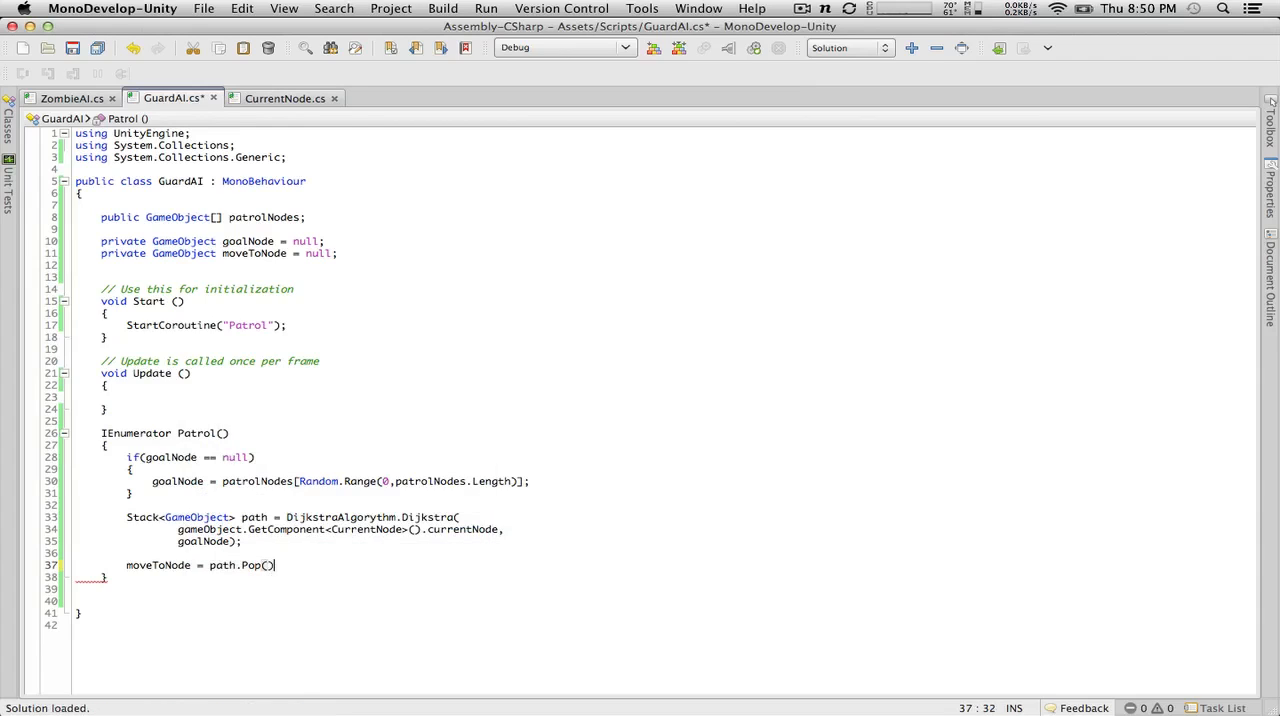
type(";")
key("Return")
left_click(72, 47)
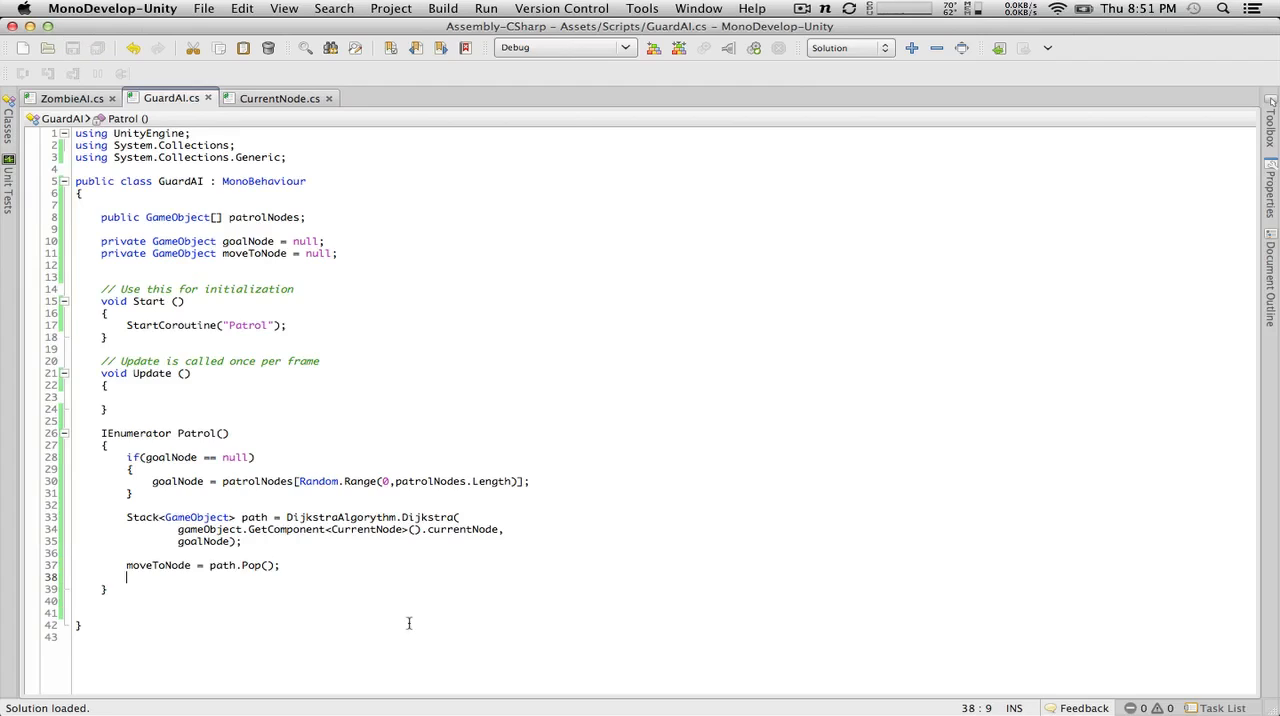
Step: Insert an if(moveToNode == null) condition with an opening brace between the goalNode if block and the Dijkstra call
key("Return")
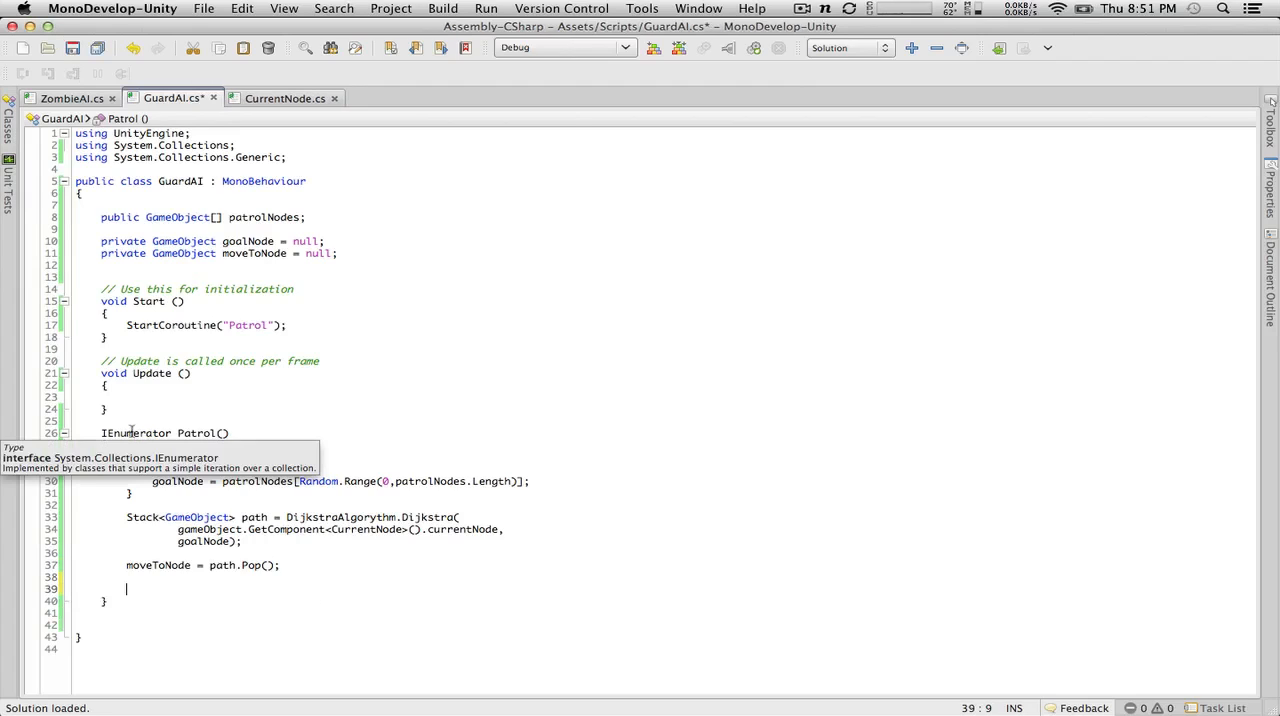
left_click(245, 494)
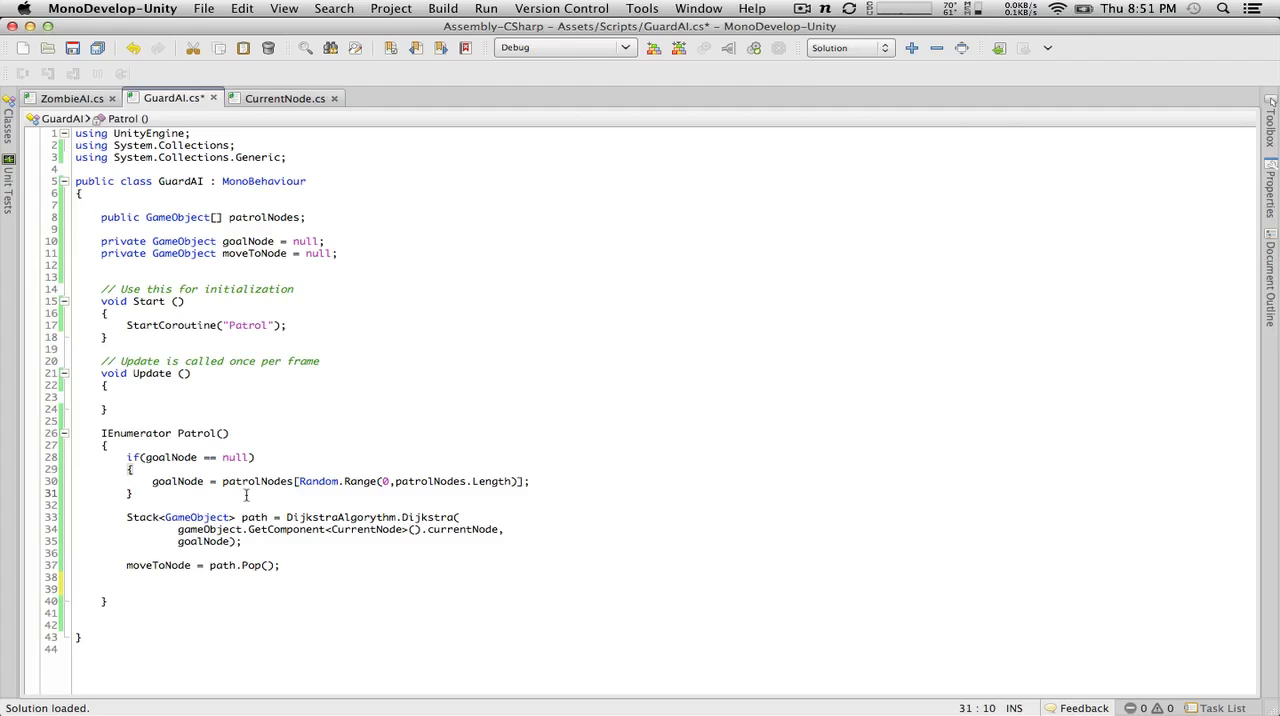
key("Return")
key("Return")
type("if(")
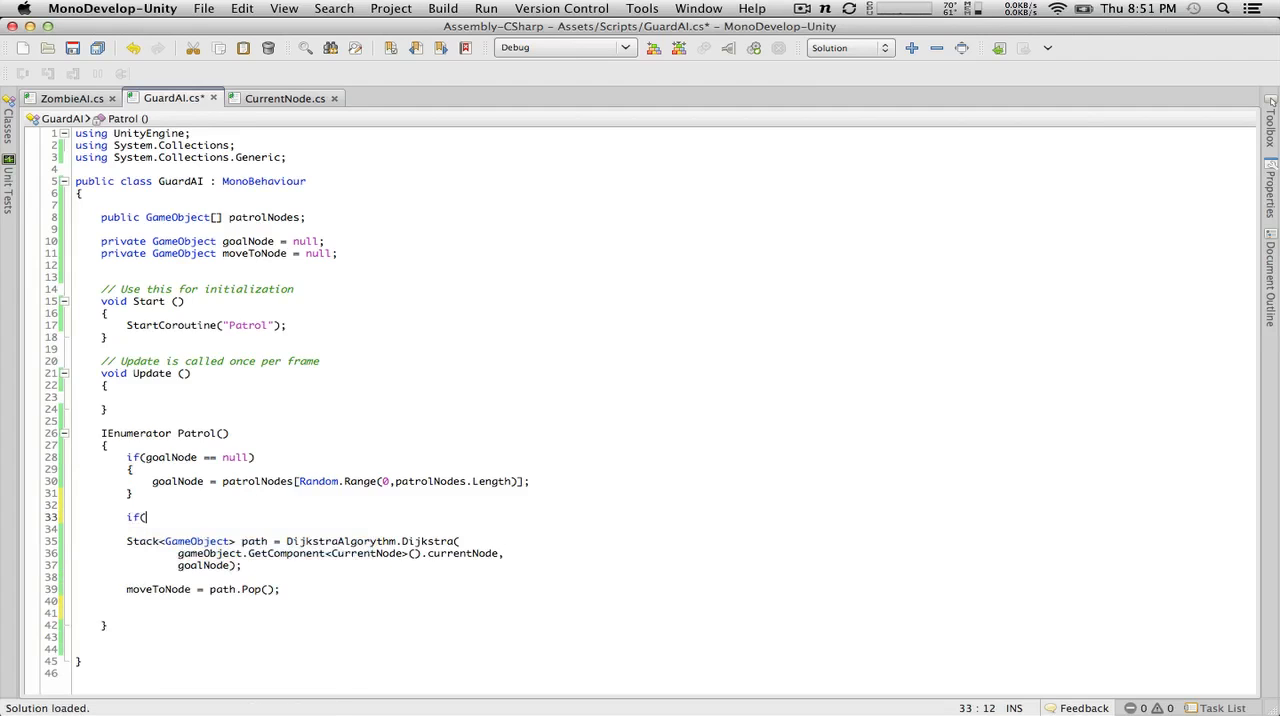
type("moveTo")
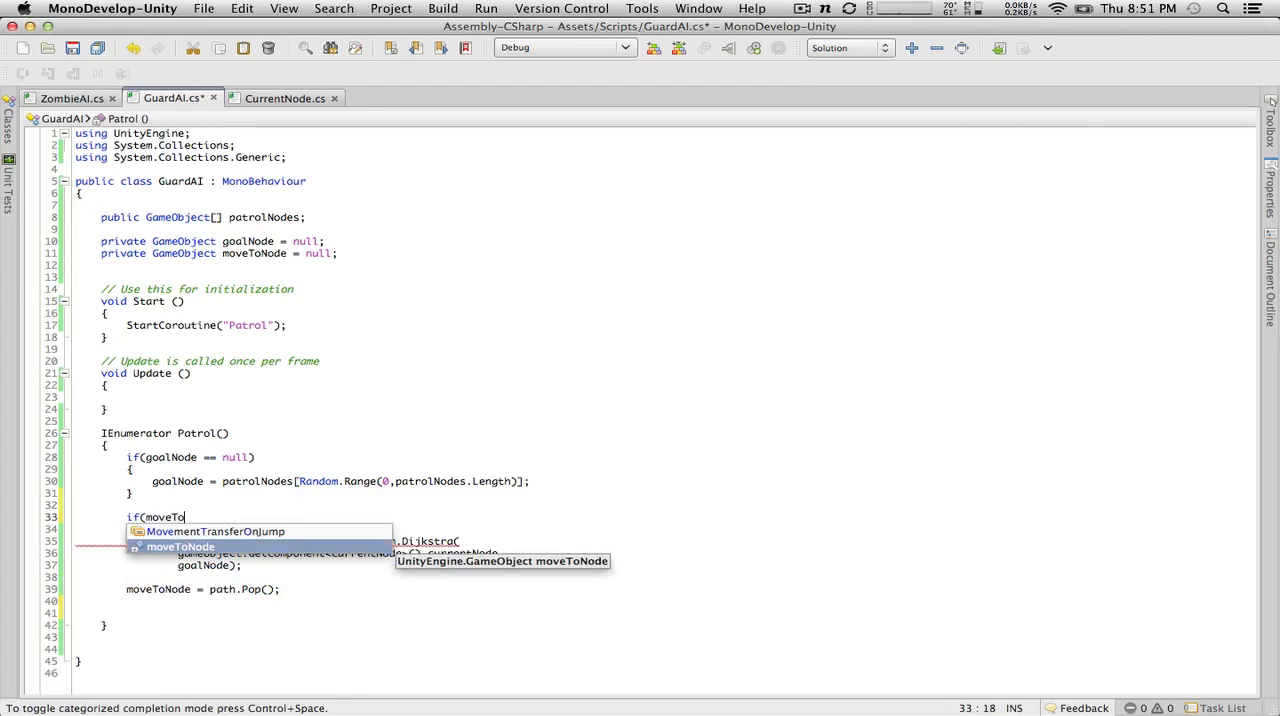
type("Node == ")
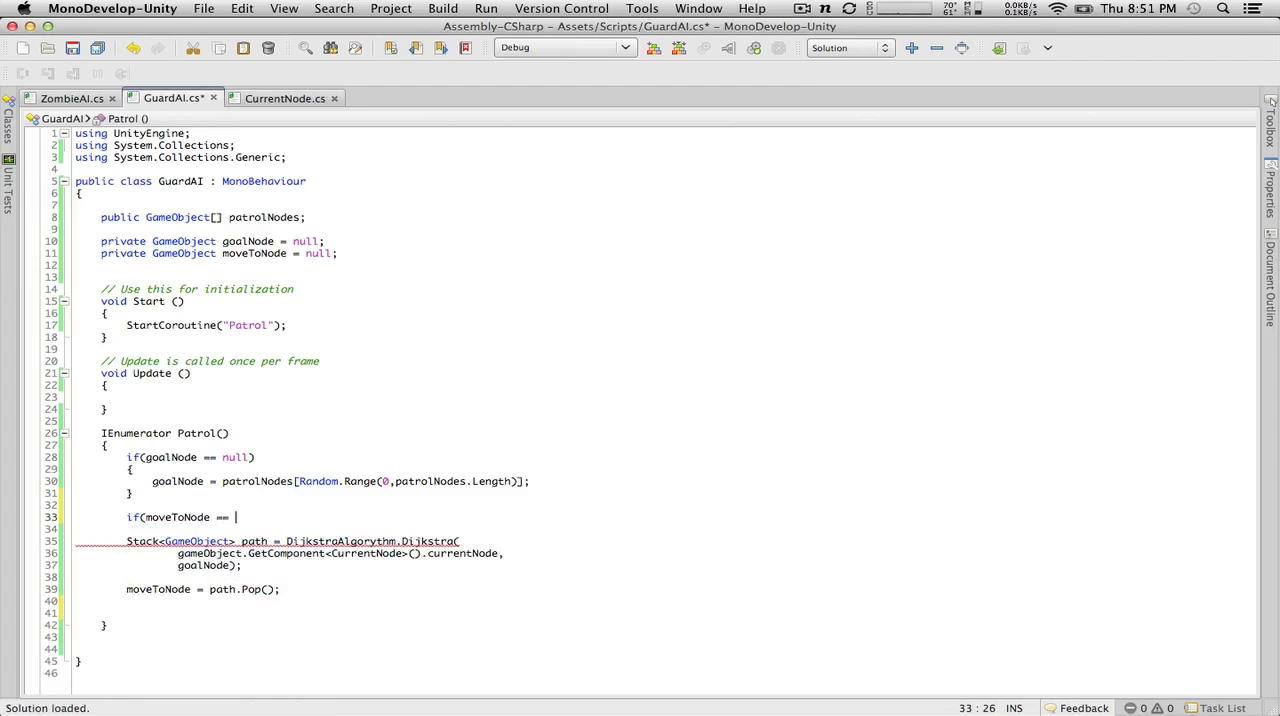
type("null)")
key("Return")
type("{")
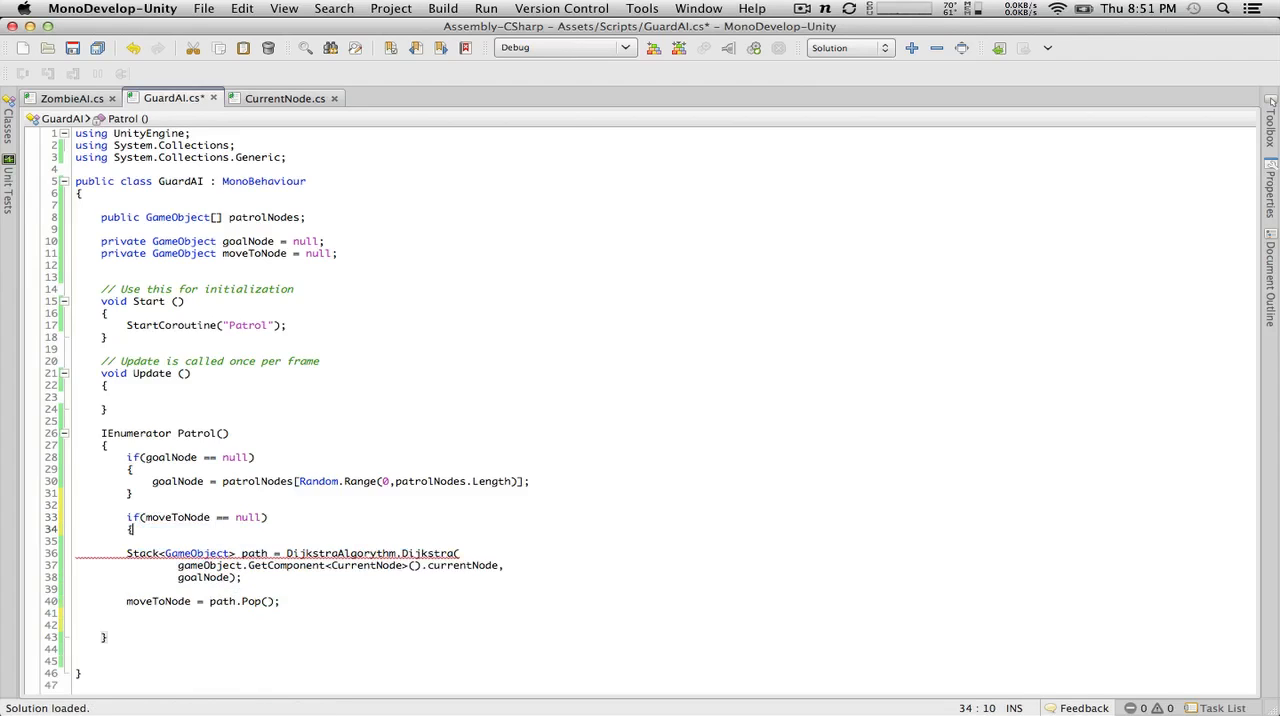
key("Return")
scroll(255, 565, "down", 3)
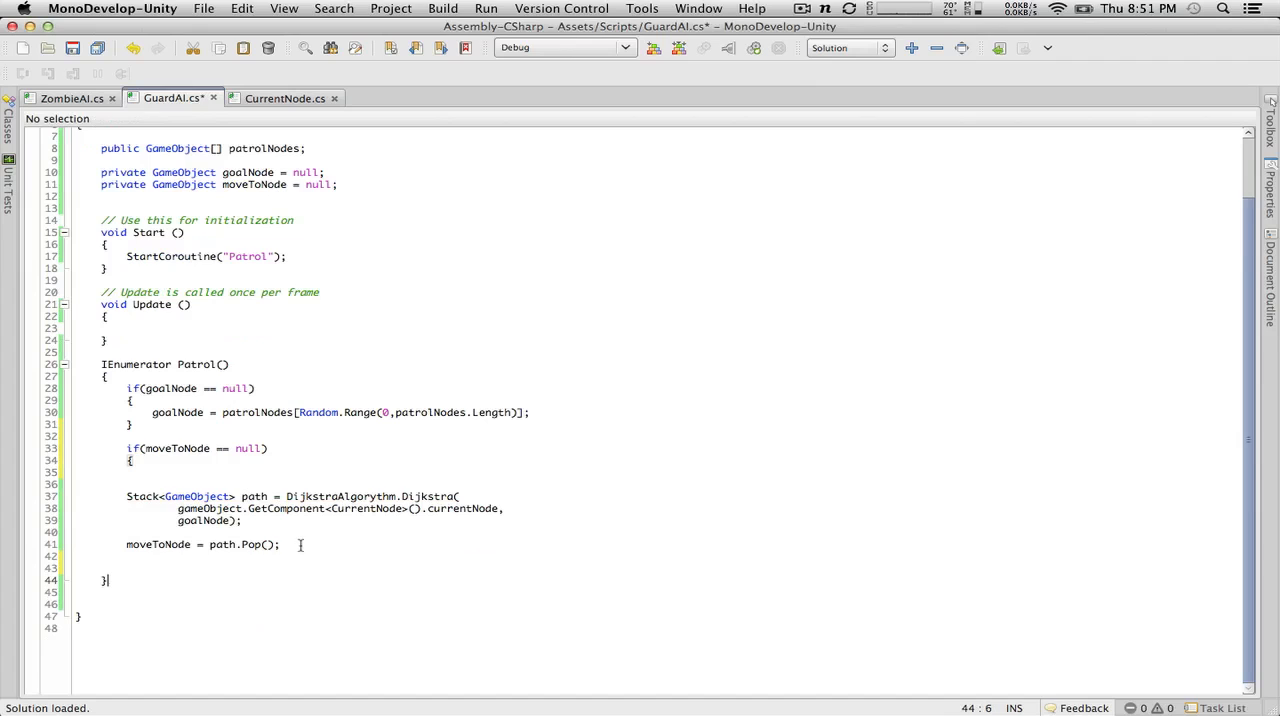
Step: Close the moveToNode if block after path.Pop(), indent the enclosed lines one level, and tidy the blank lines inside and below the block
left_click(300, 545)
key("Return")
type("}")
left_click_drag(338, 545, 8, 493)
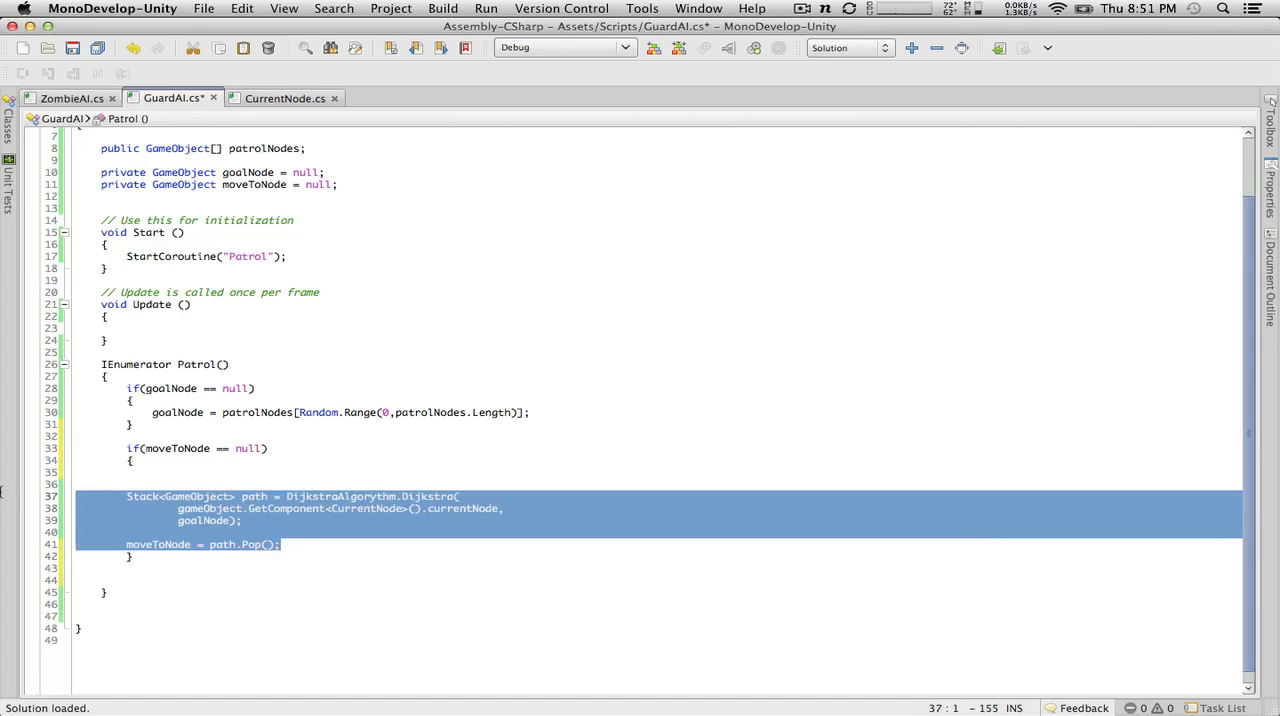
key("Tab")
left_click(200, 468)
key("BackSpace")
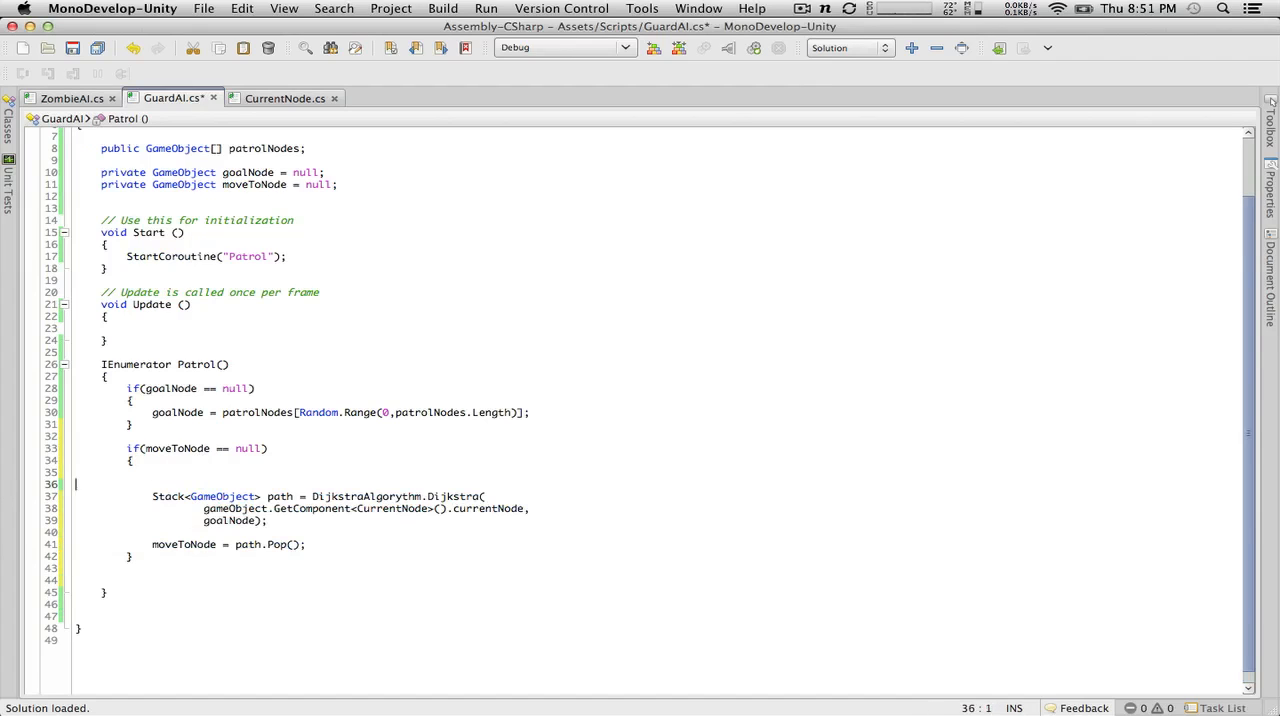
key("Delete")
key("BackSpace")
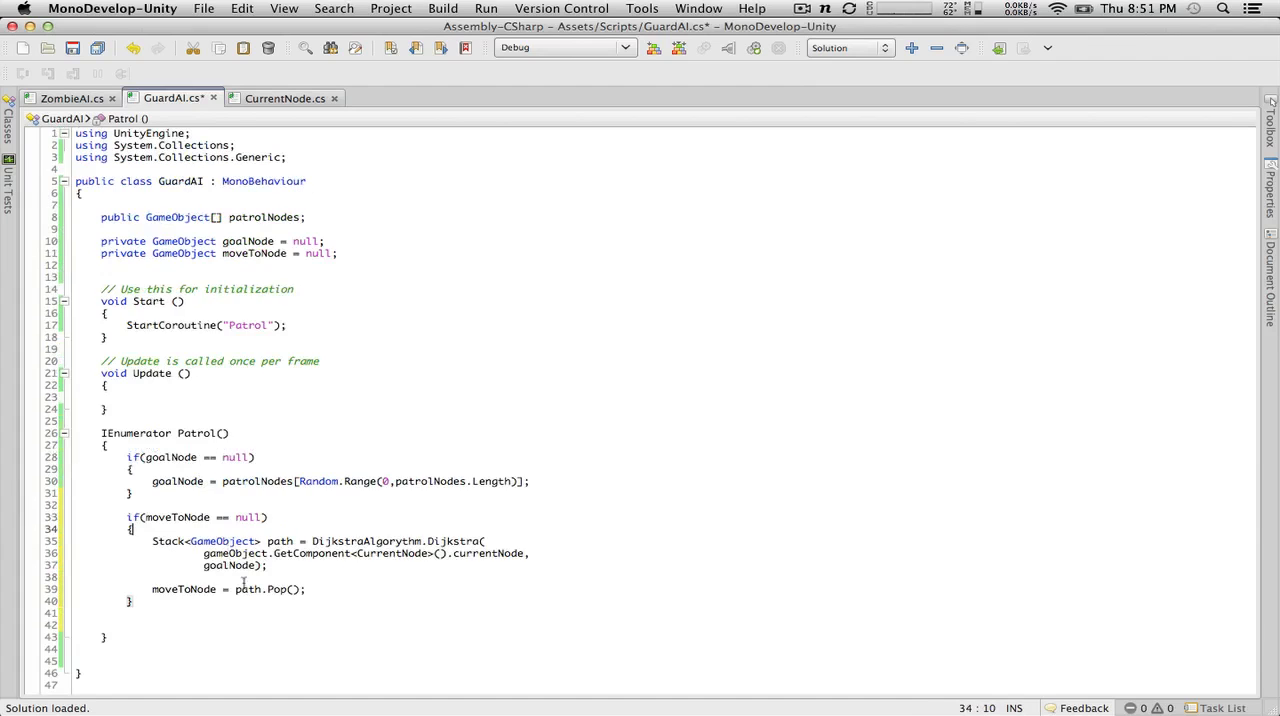
left_click(185, 610)
key("Return")
scroll(183, 620, "down", 3)
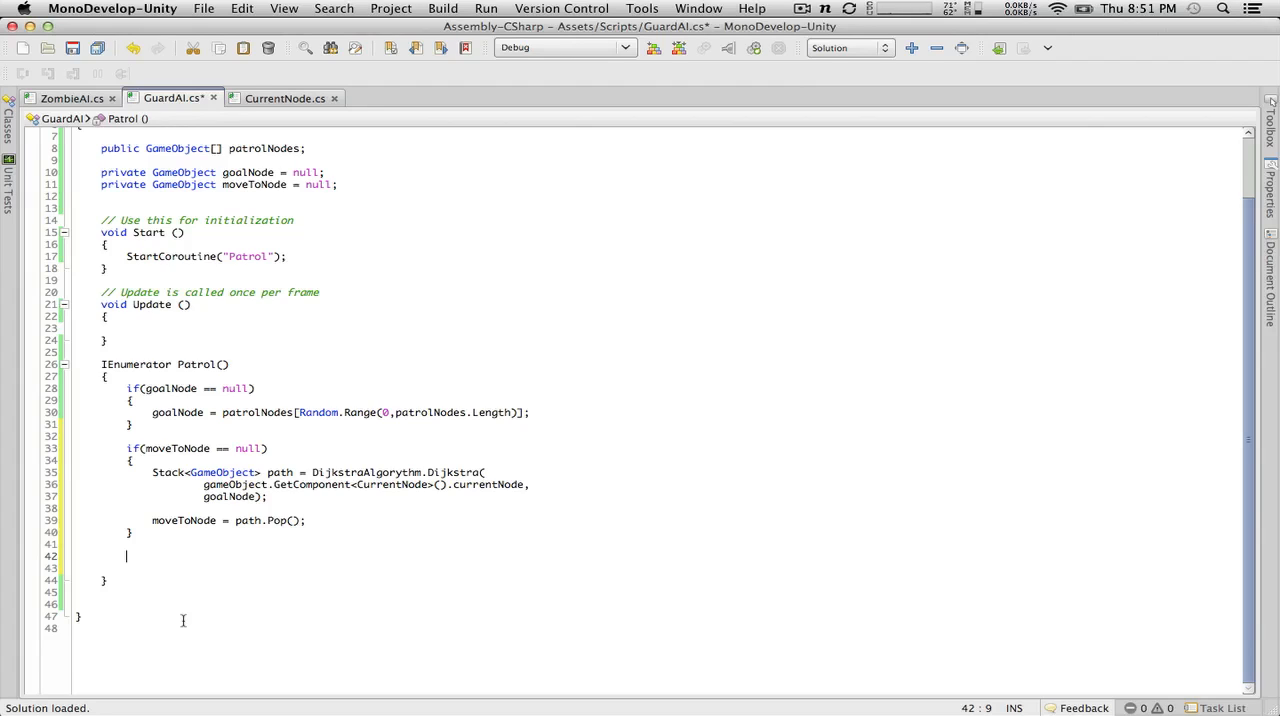
Step: Copy the transform.position and transform.rotation lines from ZombieAI's player-chase block and paste them below the moveToNode if block in GuardAI's Patrol
left_click(74, 98)
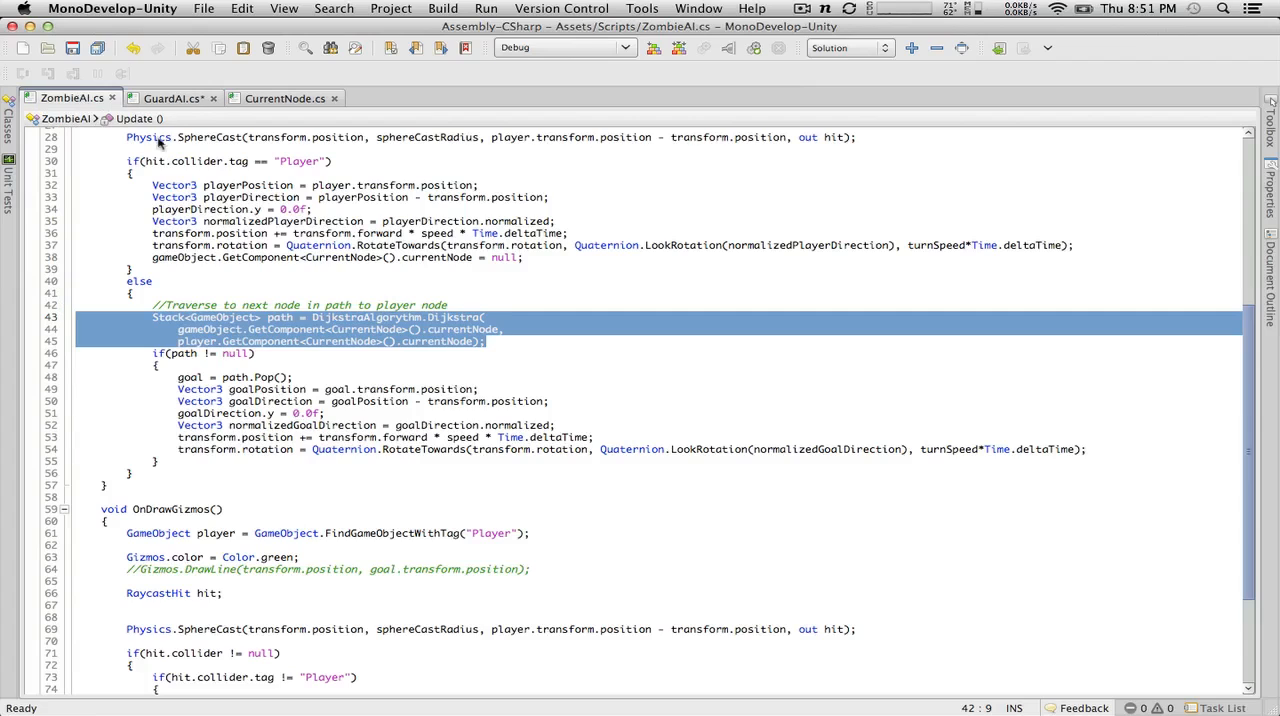
scroll(392, 217, "up", 3)
scroll(392, 217, "up", 5)
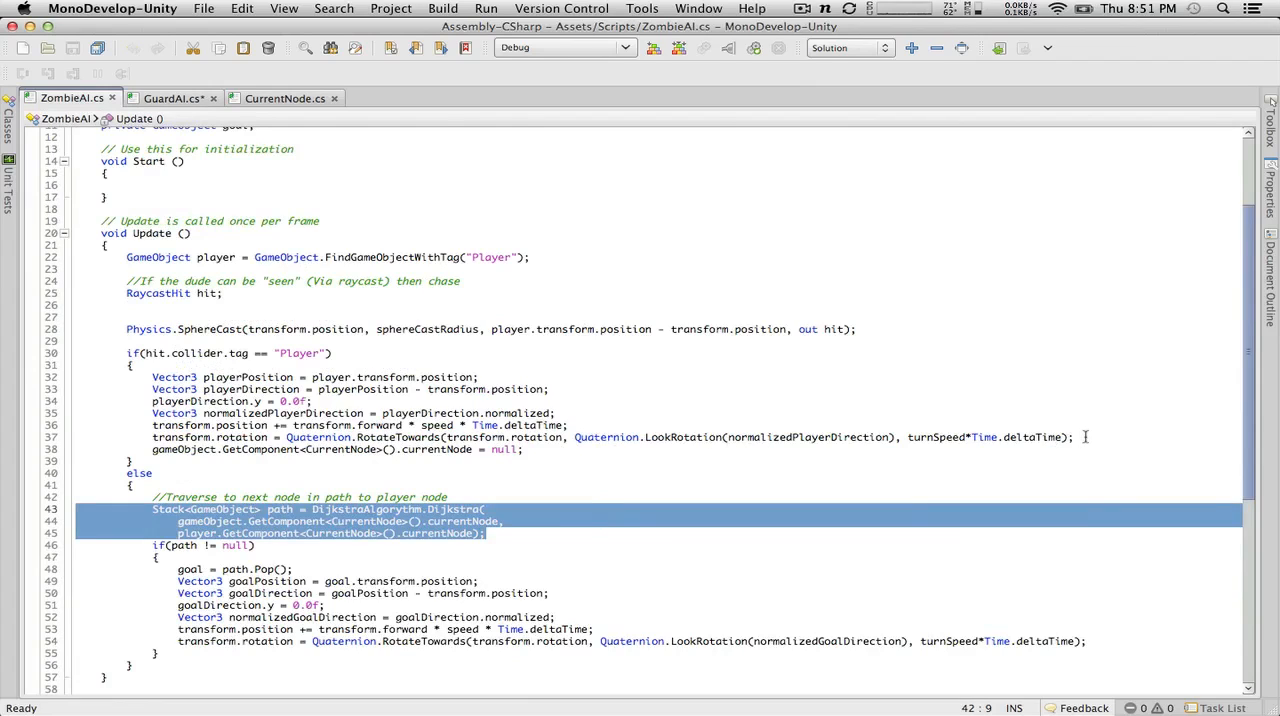
left_click_drag(1080, 437, 3, 425)
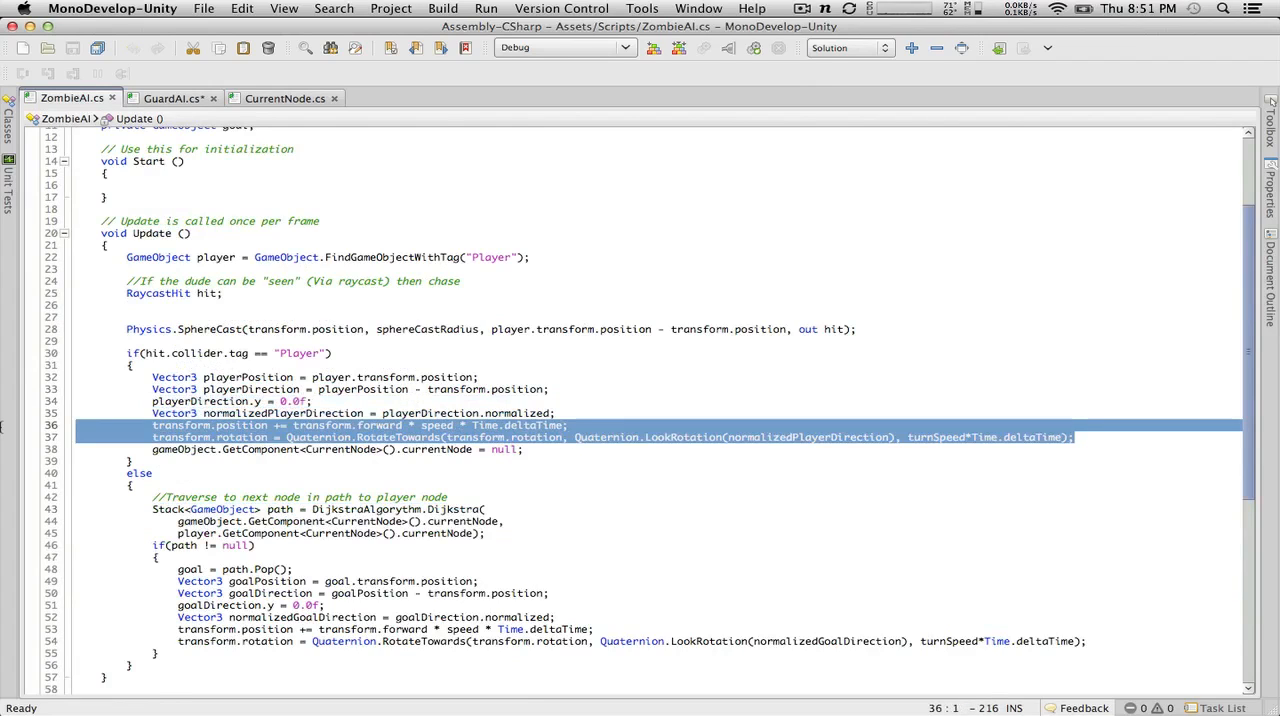
key("super+c")
key("super+c")
left_click(171, 99)
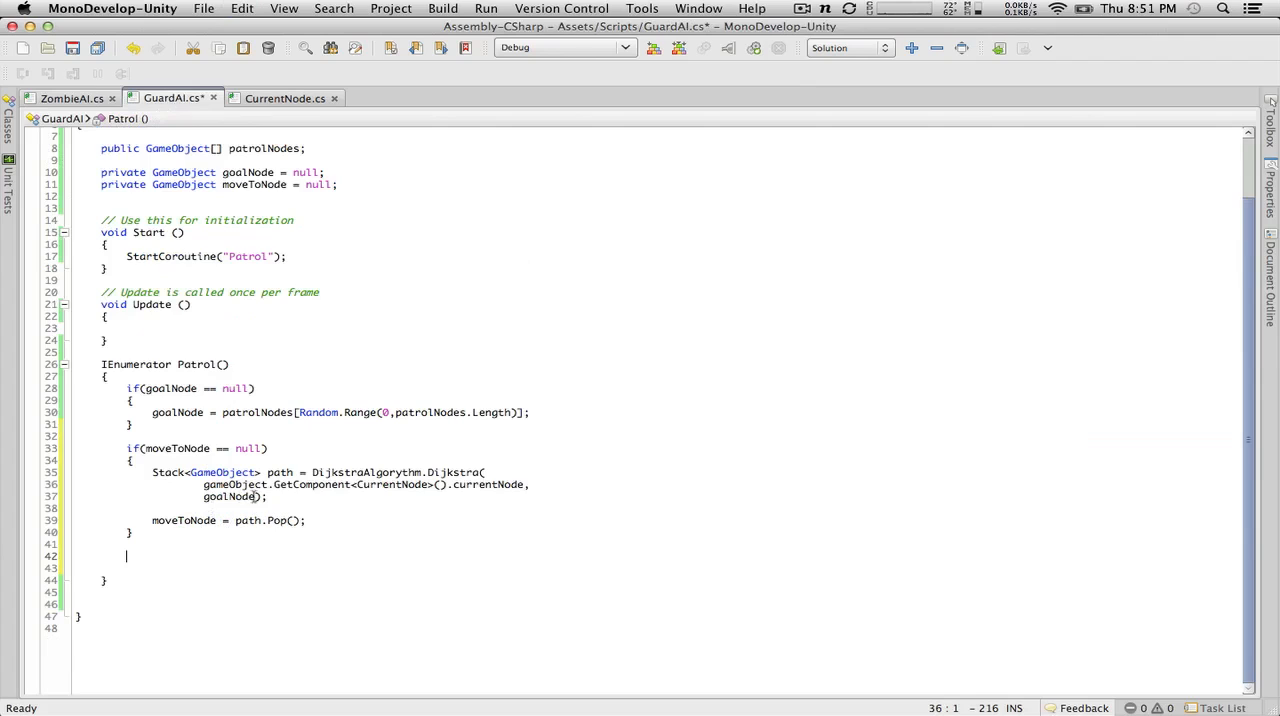
key("super+v")
Step: Outdent the two pasted transform lines by one level to match the Patrol body and save GuardAI
key("Up")
key("Home")
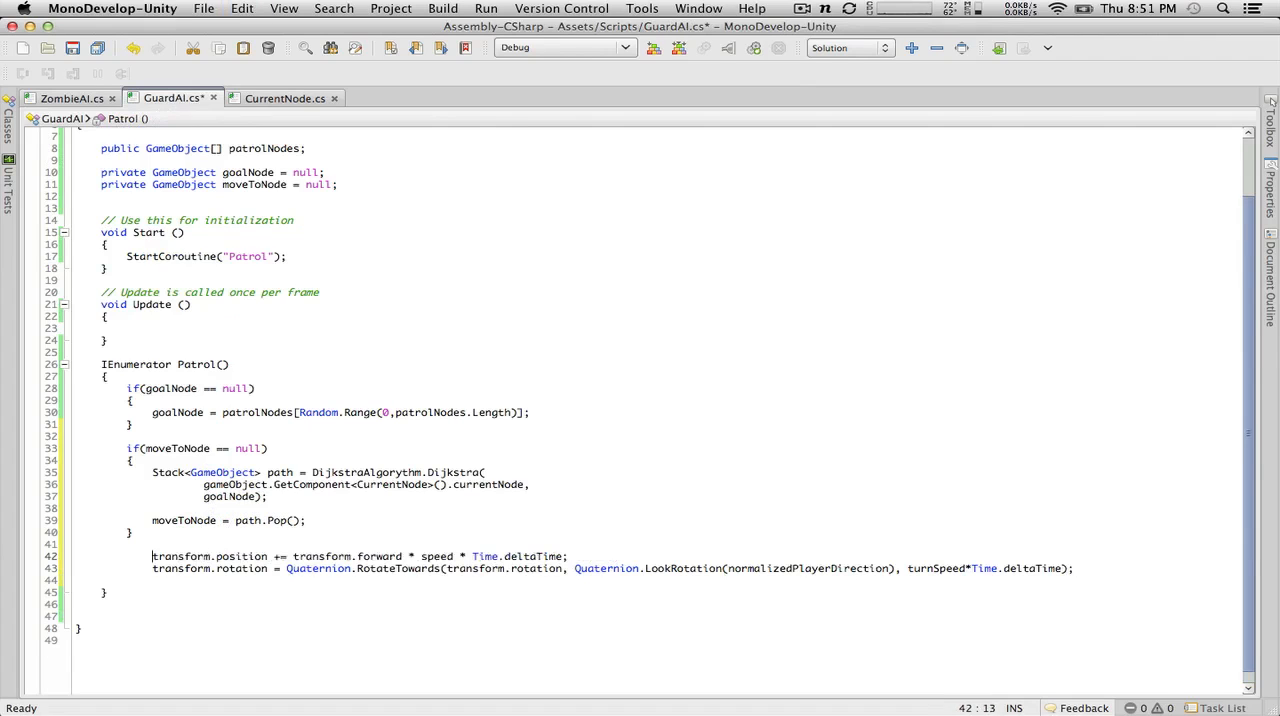
key("BackSpace")
left_click(152, 568)
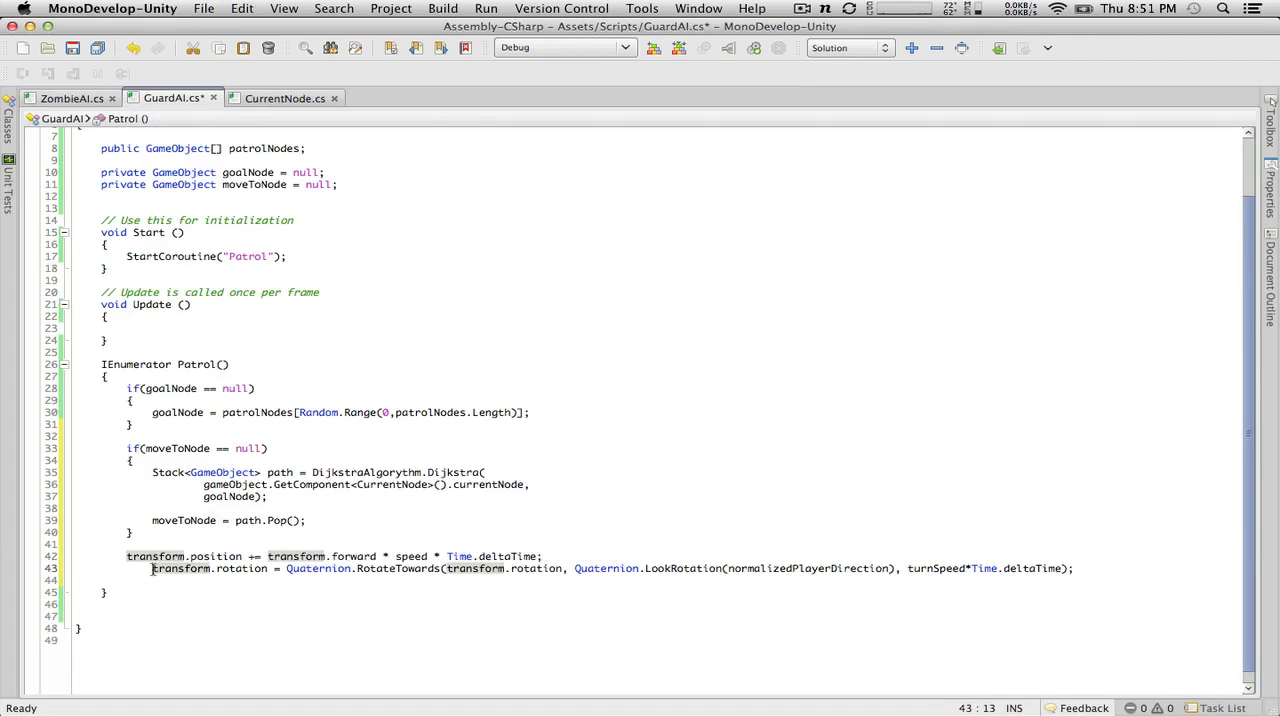
key("BackSpace")
key("super+s")
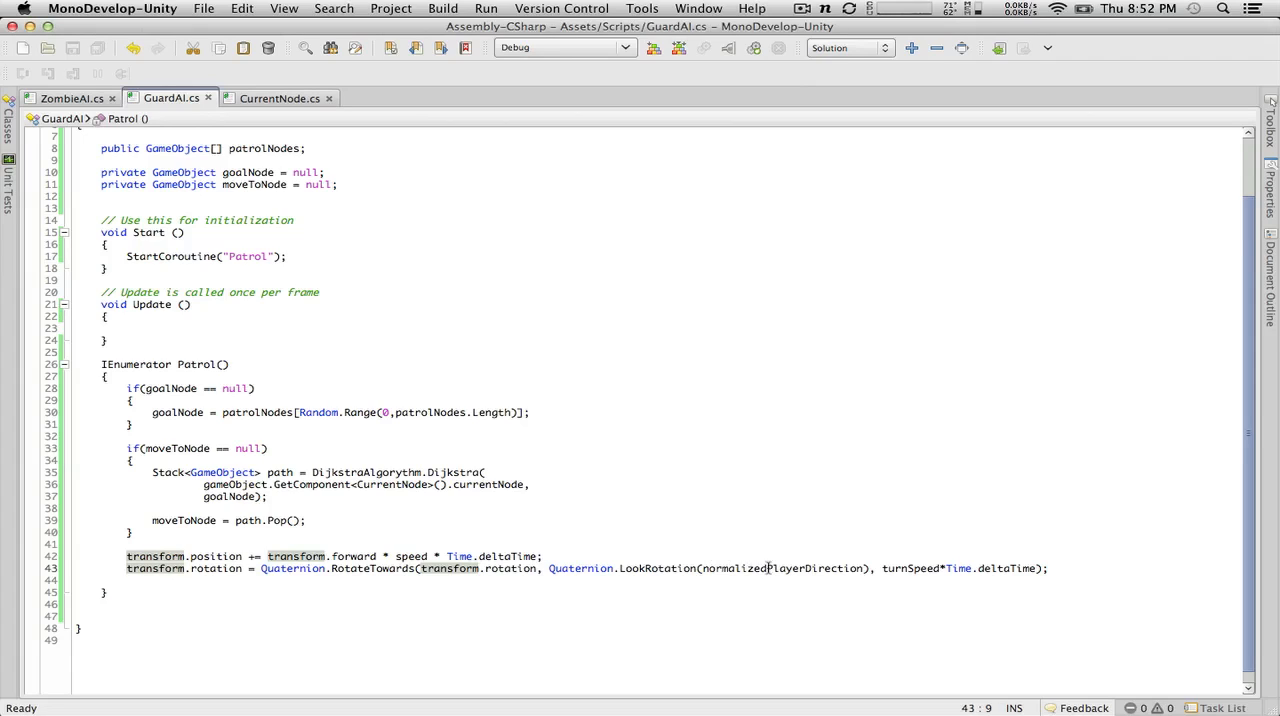
left_click(205, 530)
key("Return")
key("Return")
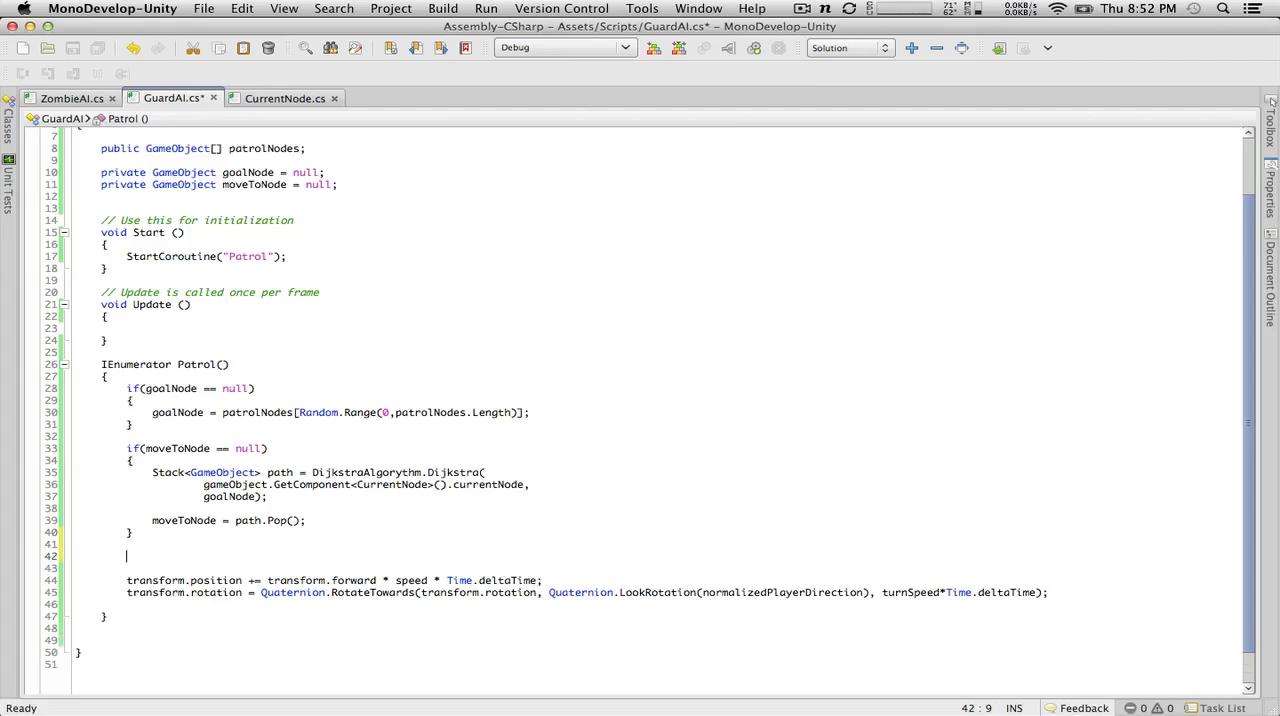
key("BackSpace")
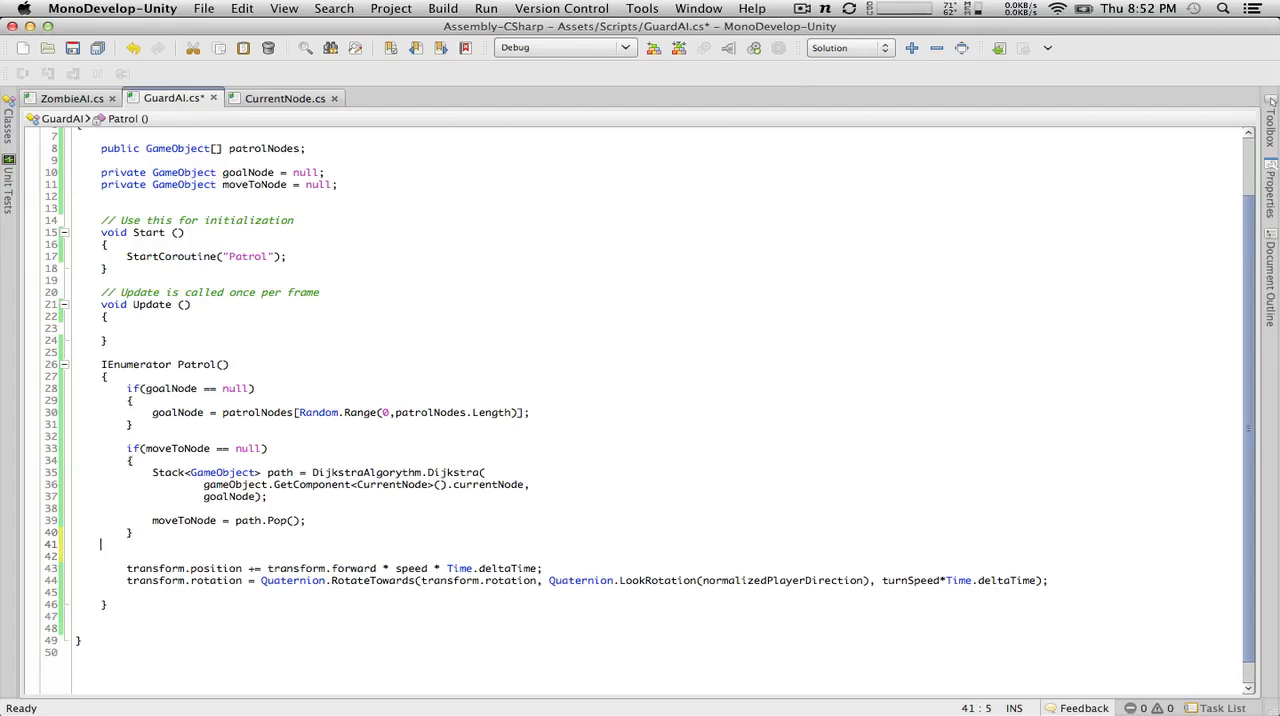
key("BackSpace")
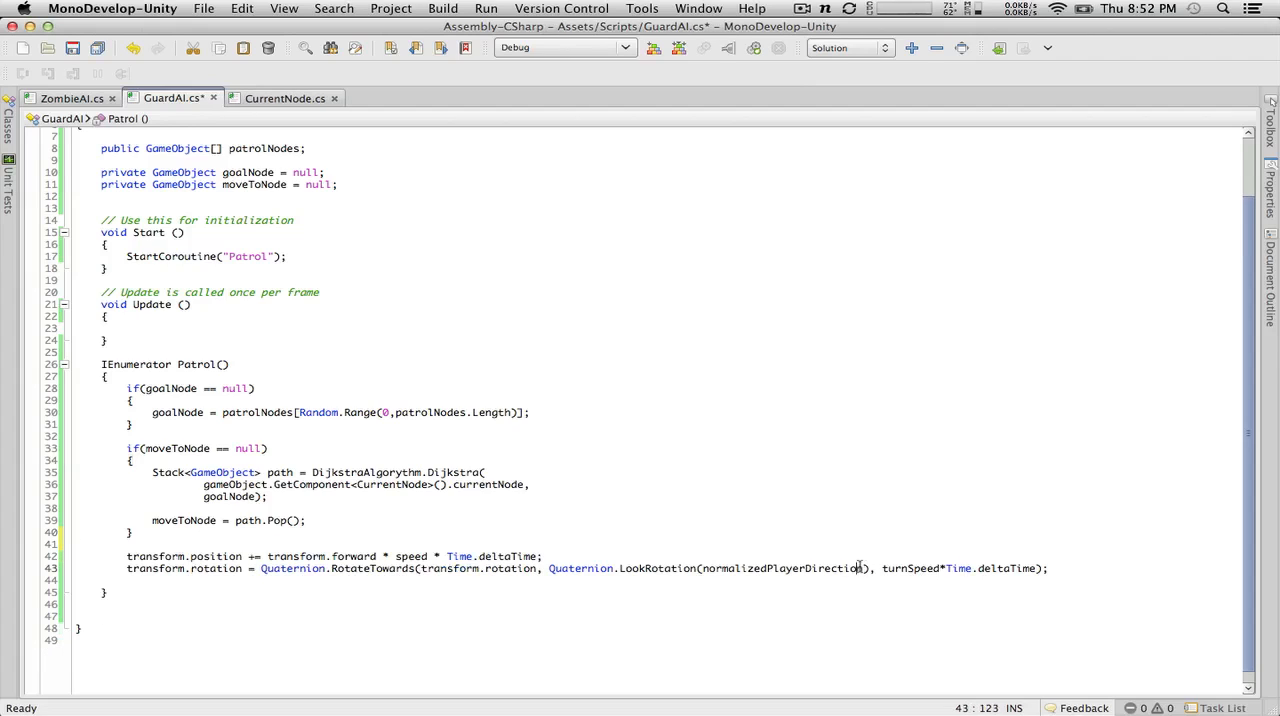
Step: Replace the normalizedPlayerDirection argument of LookRotation with moveToNode - transform.position
left_click_drag(864, 569, 703, 569)
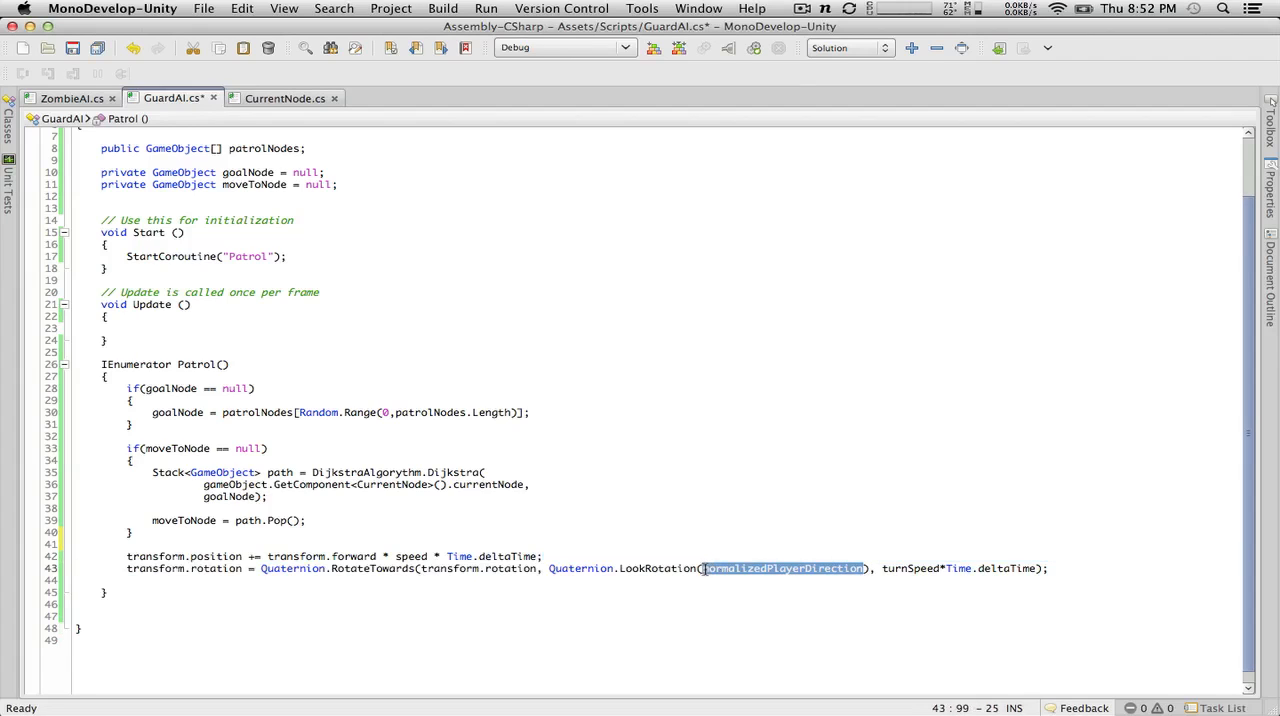
type("moveTo")
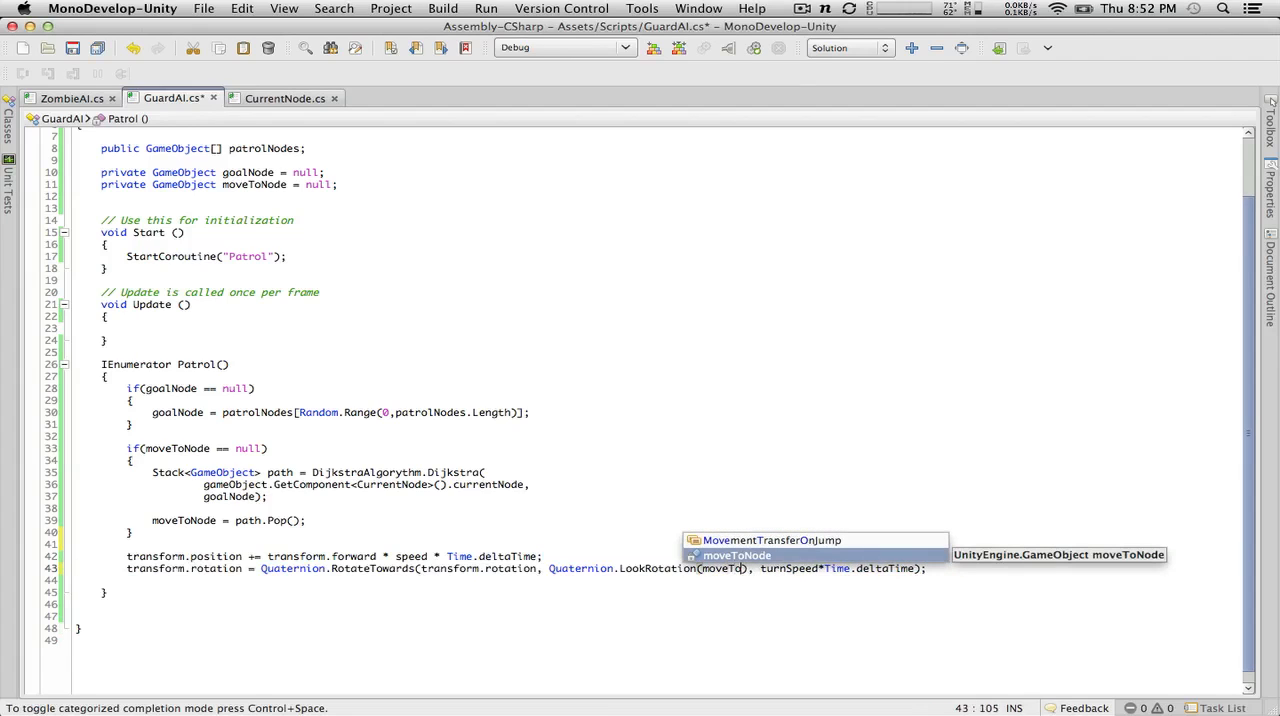
type("Node =")
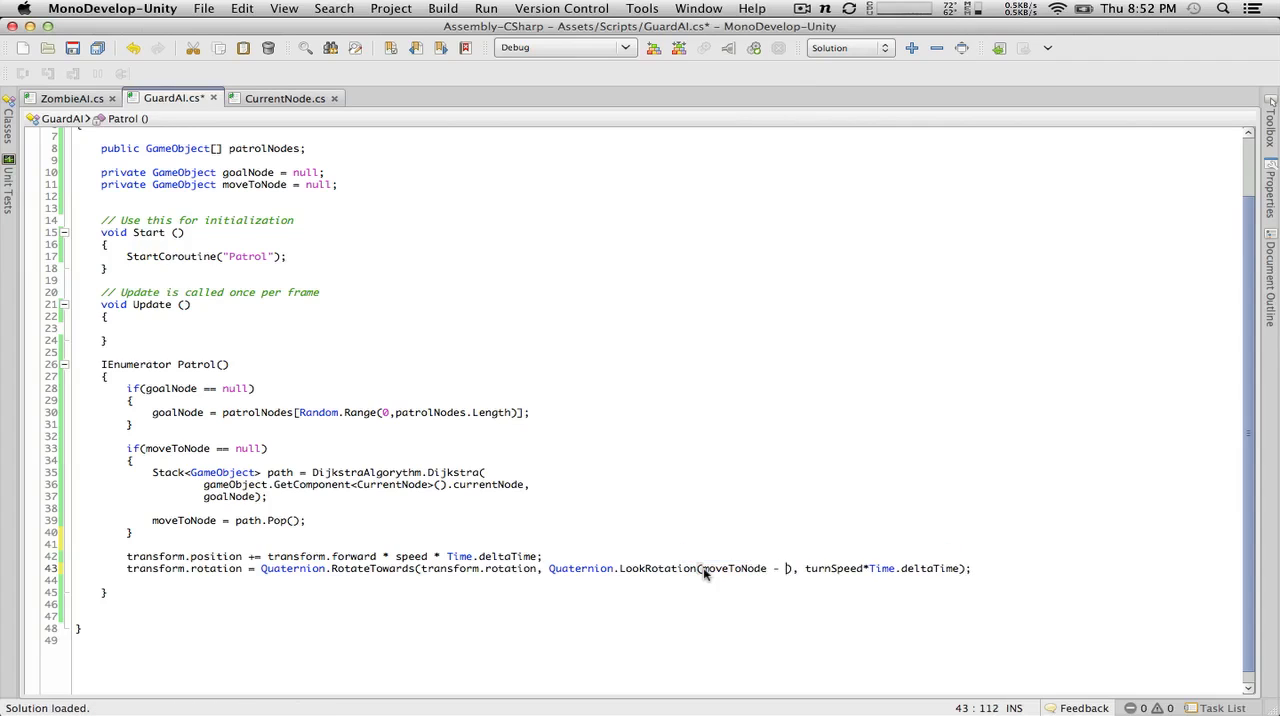
type(" transform.")
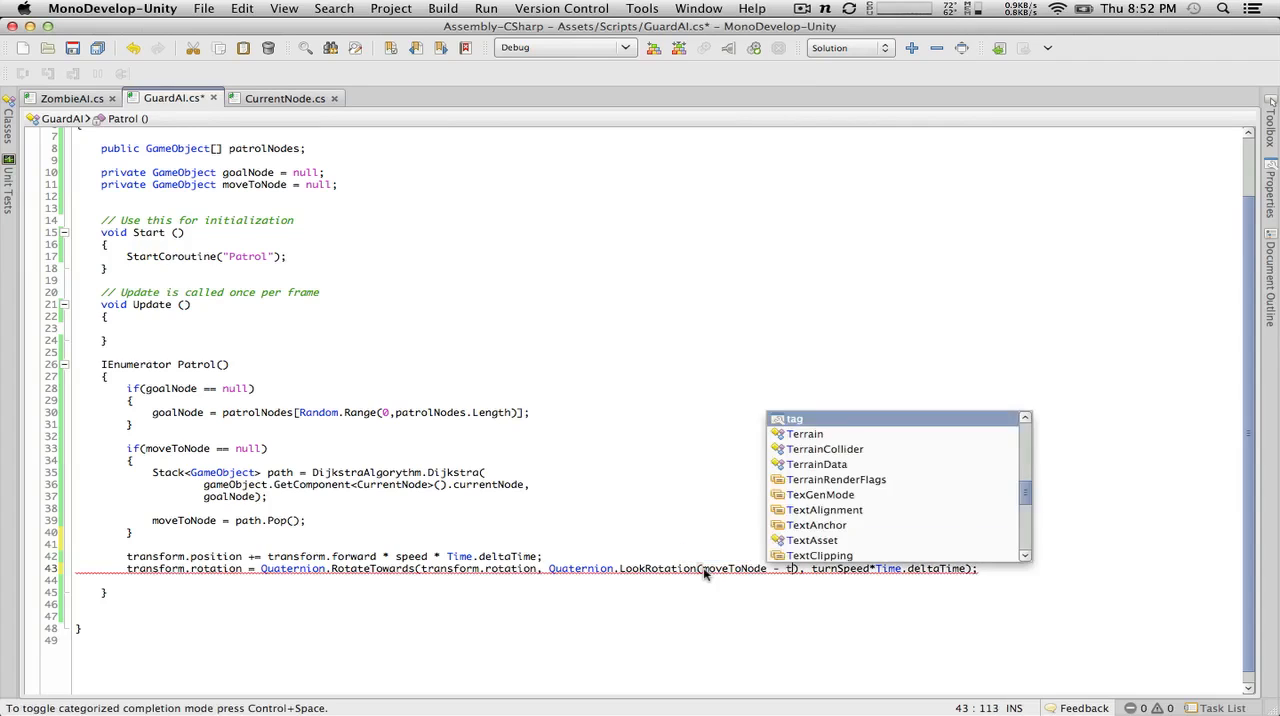
type("position")
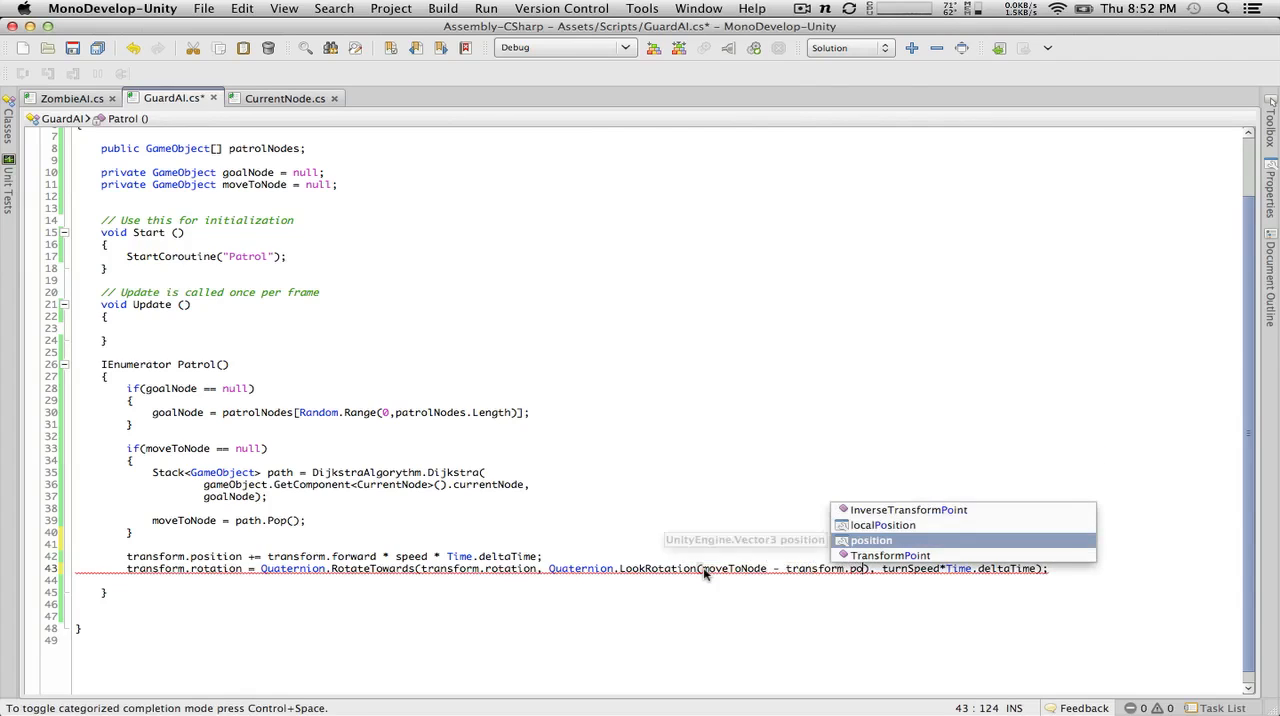
key("Return")
Step: Wrap the subtraction inside LookRotation in parentheses, append .normalized to it, and save all scripts
left_click(703, 568)
type("(")
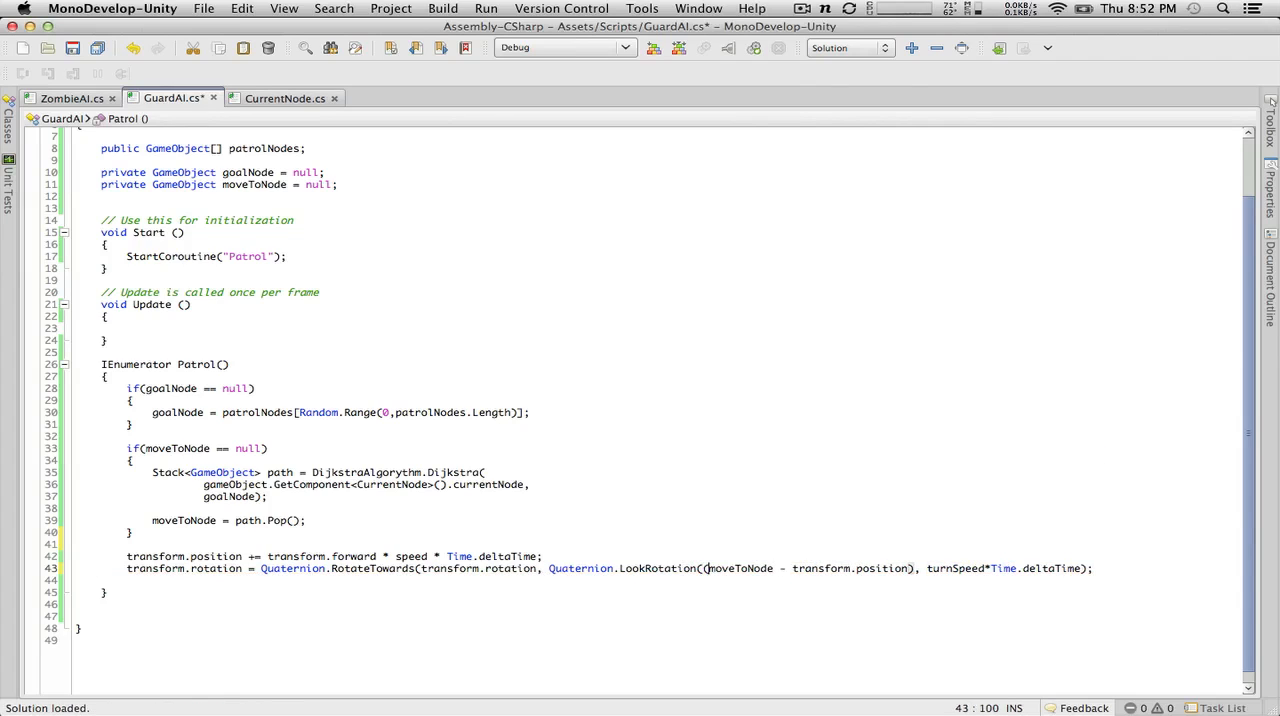
left_click(904, 568)
key("Right")
type(")/")
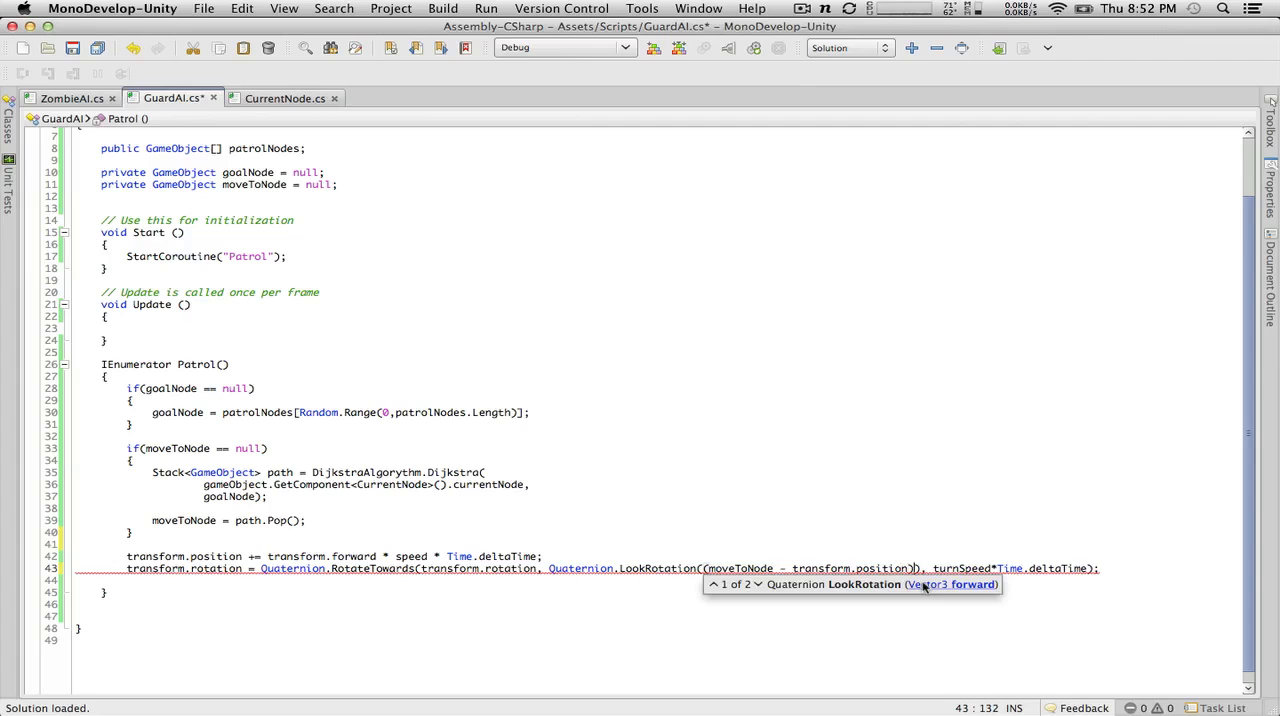
type("normalized")
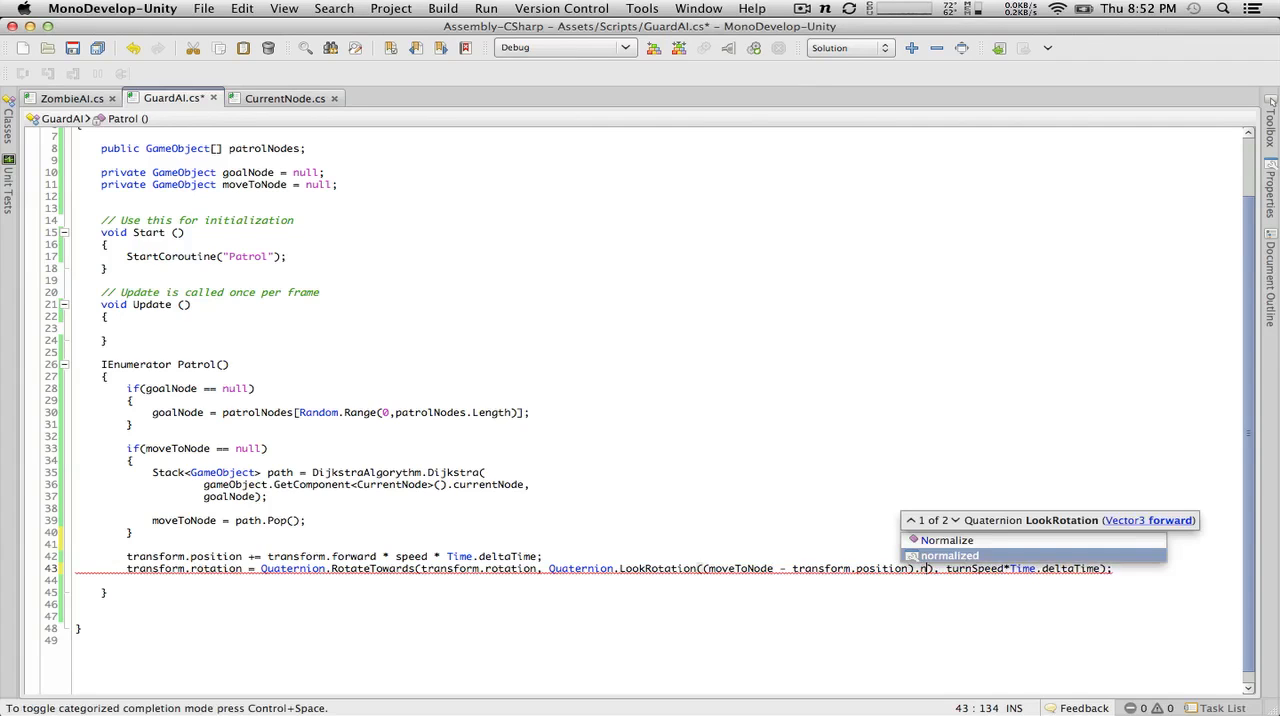
left_click(102, 49)
Step: Switch to Unity and open the GuardAI script line that the current compile error refers to
key("ctrl+Left")
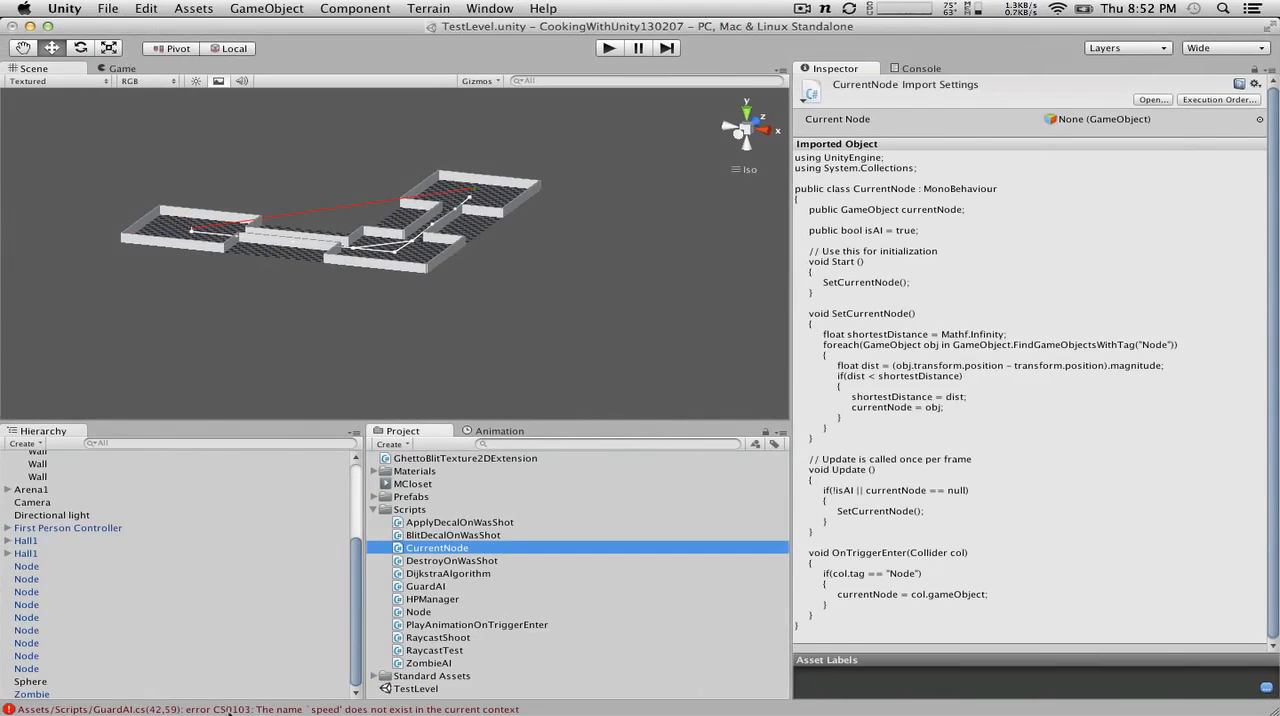
left_click(306, 709)
double_click(306, 709)
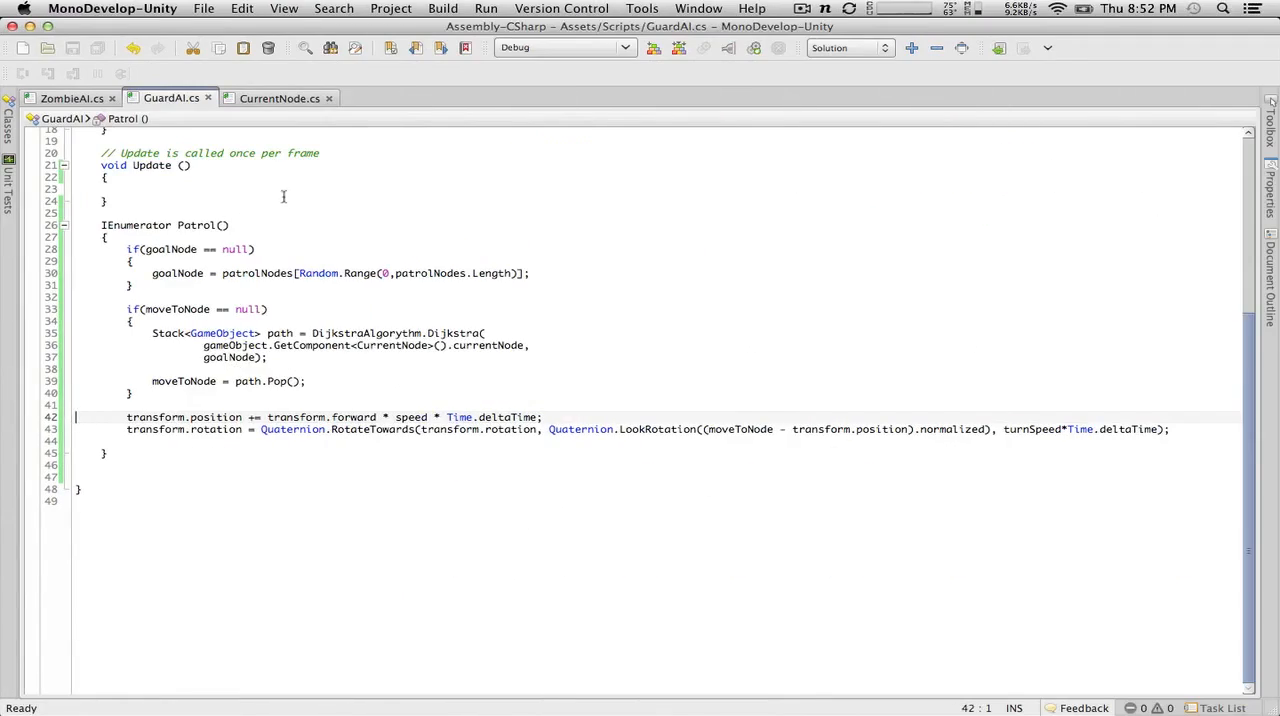
Step: Declare public float speed = 3.0f; below the patrolNodes field in GuardAI and save the script
scroll(279, 180, "up", 6)
left_click(338, 209)
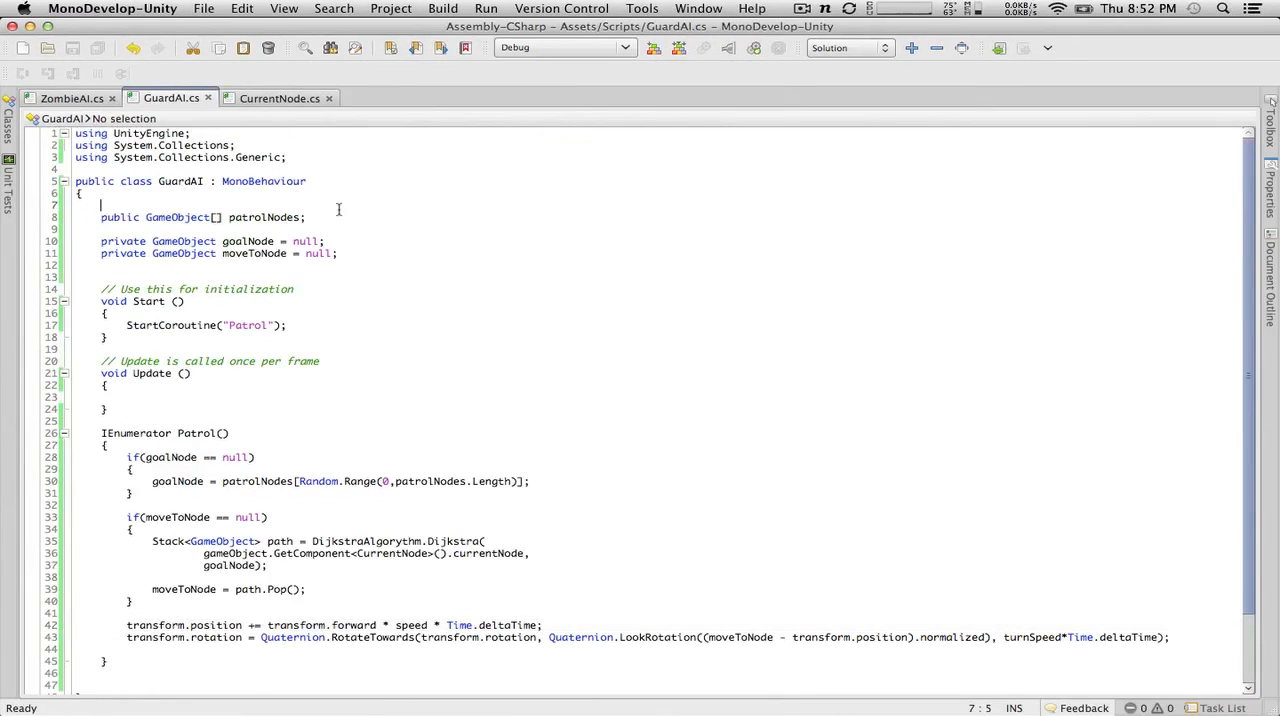
left_click(337, 213)
key("Return")
type("public ")
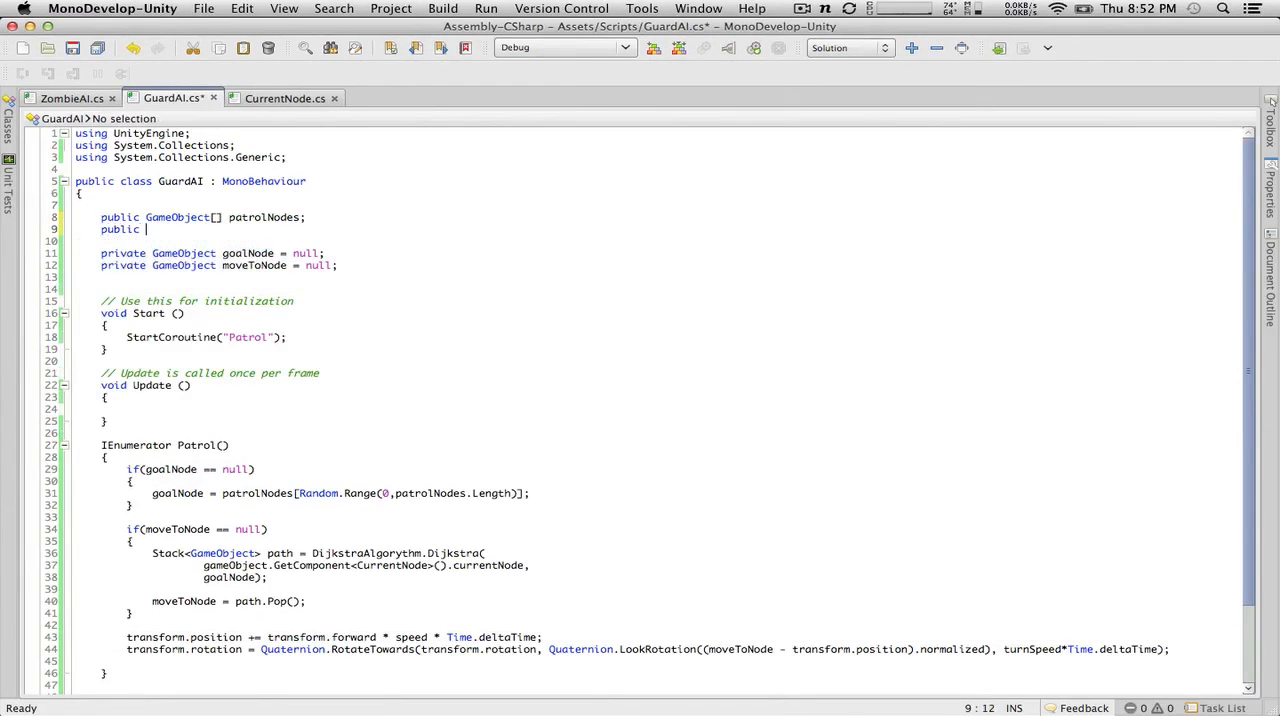
type("float ")
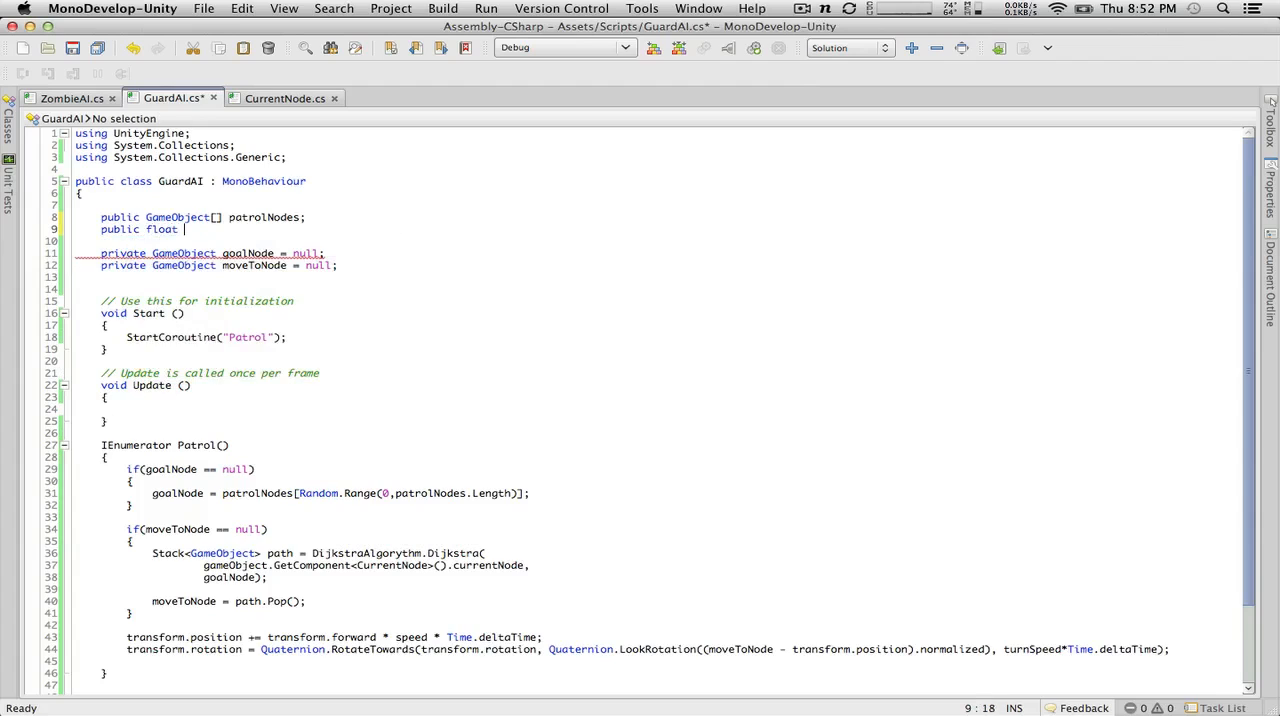
type("speed = 3.0f;")
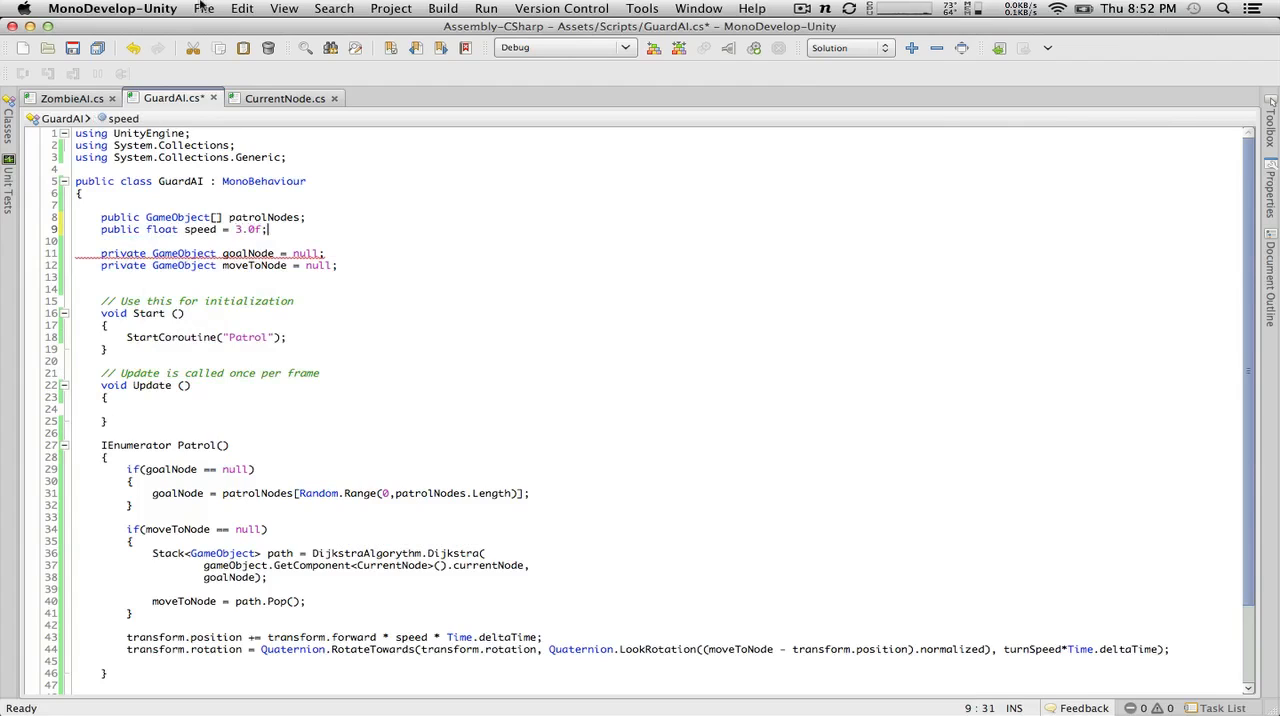
key("super+s")
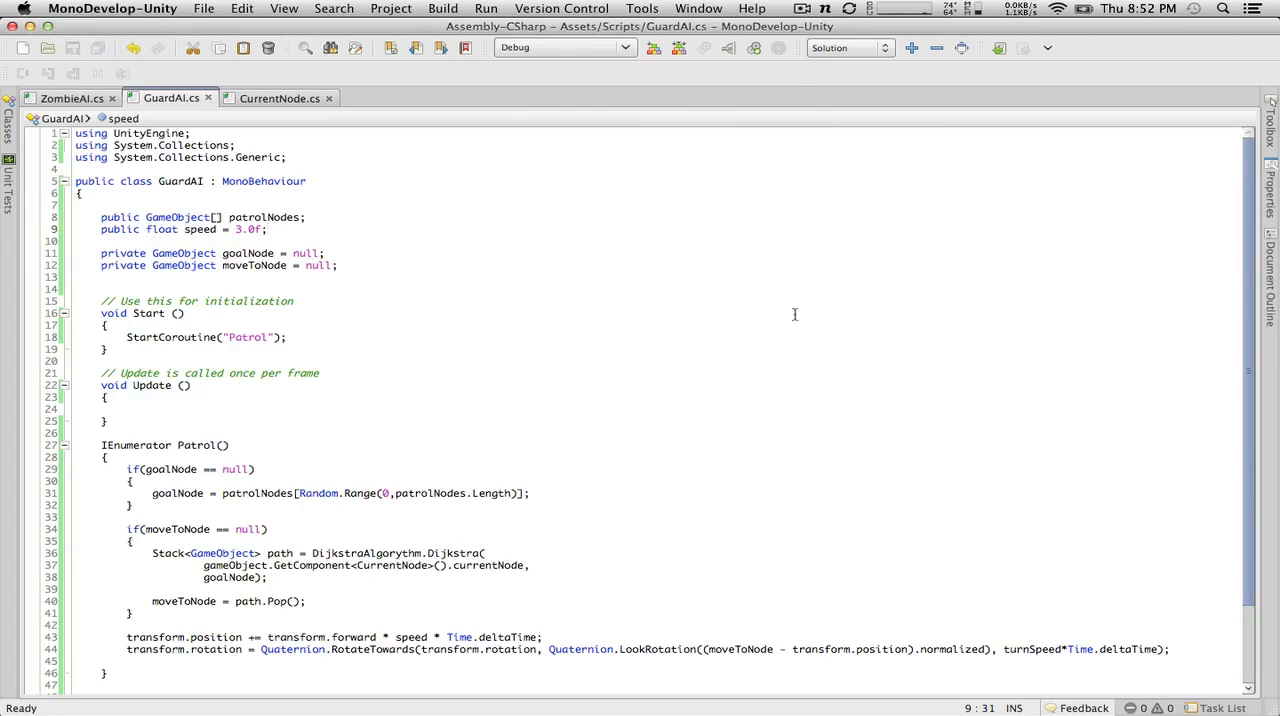
Step: Switch to Unity, review the GuardAI compile errors, and open the script line of the subtraction operator error
key("super+Tab")
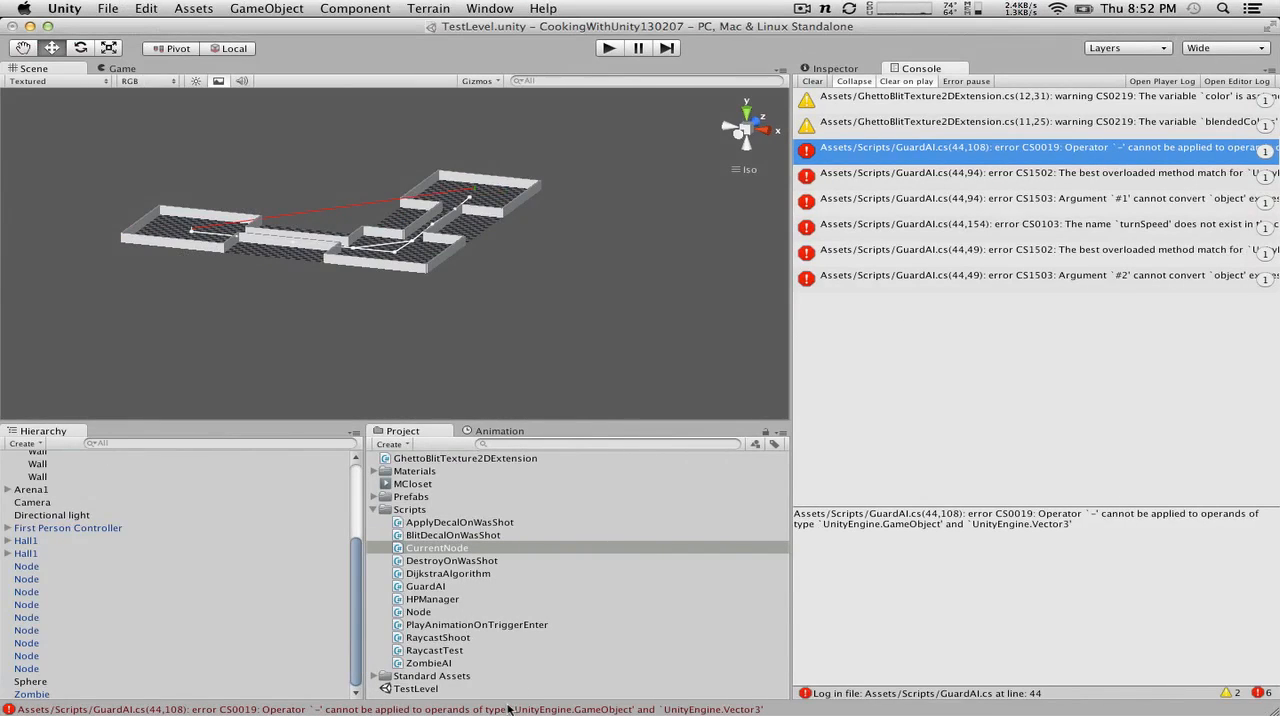
left_click(912, 175)
left_click(889, 157)
double_click(878, 160)
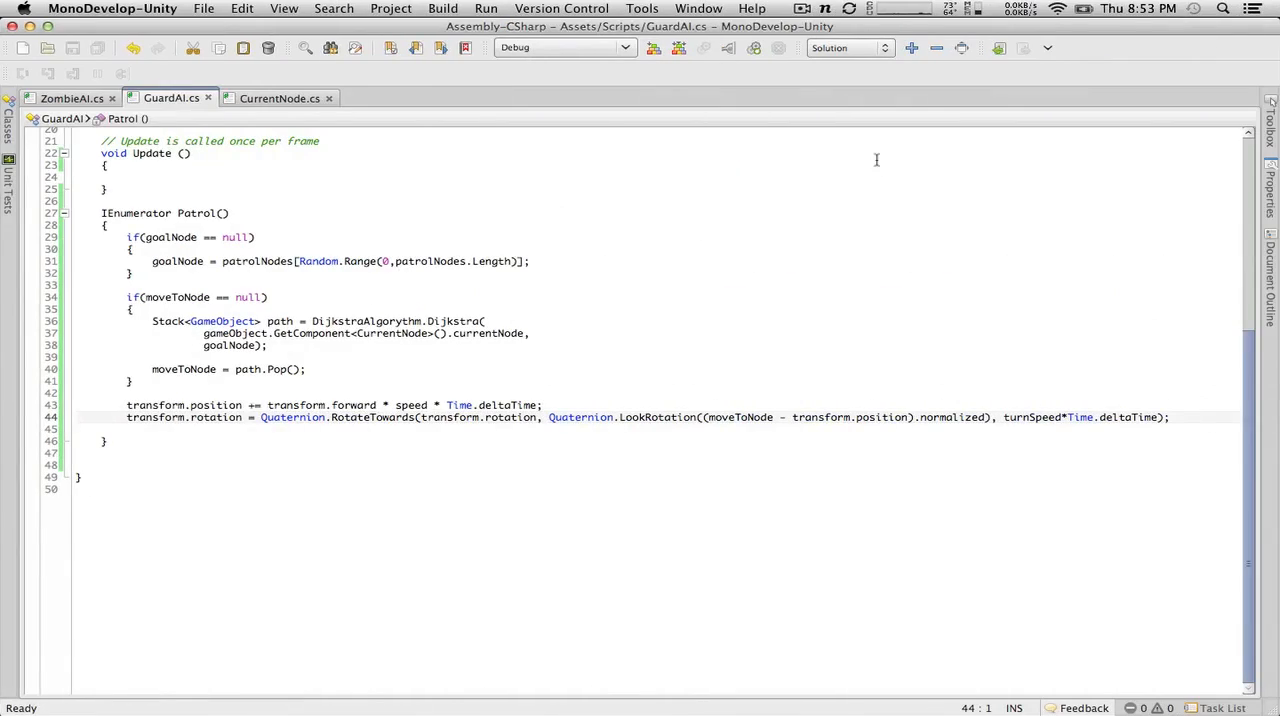
Step: Change moveToNode inside the LookRotation subtraction to moveToNode.transform.position and save GuardAI
left_click(777, 417)
type(".tro")
key("BackSpace")
key("BackSpace")
key("BackSpace")
key("BackSpace")
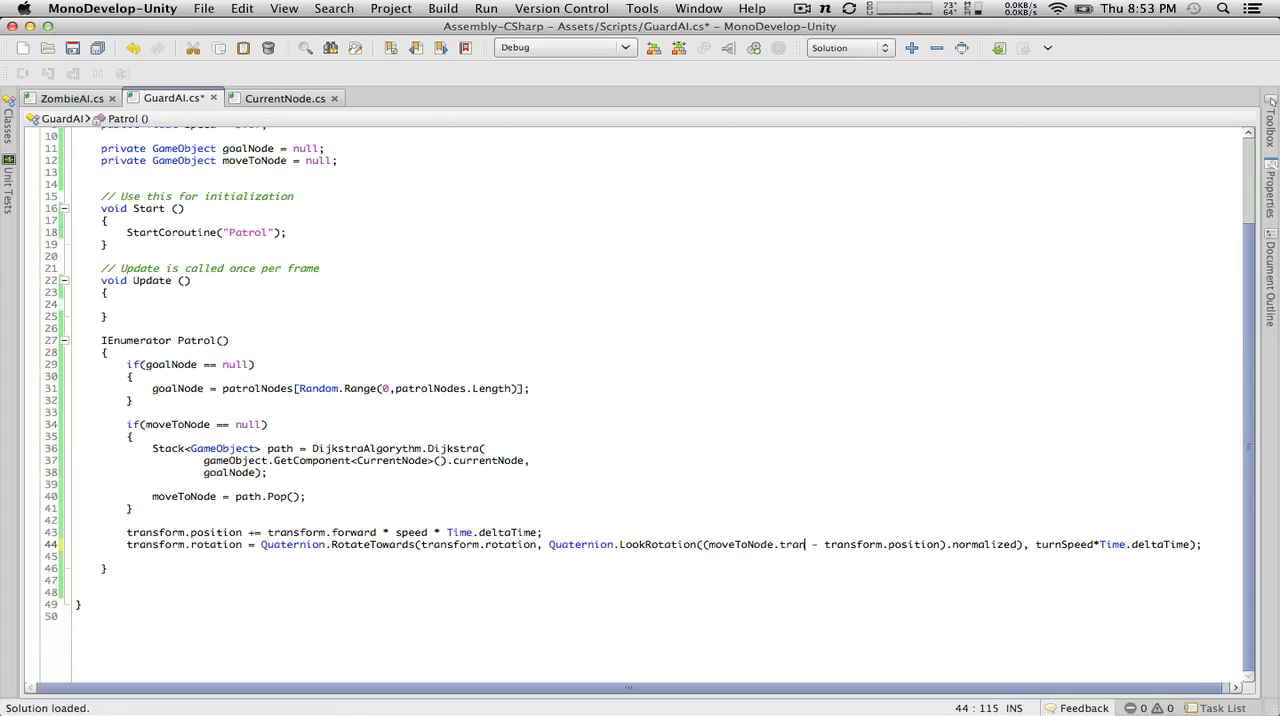
type(".transform.po")
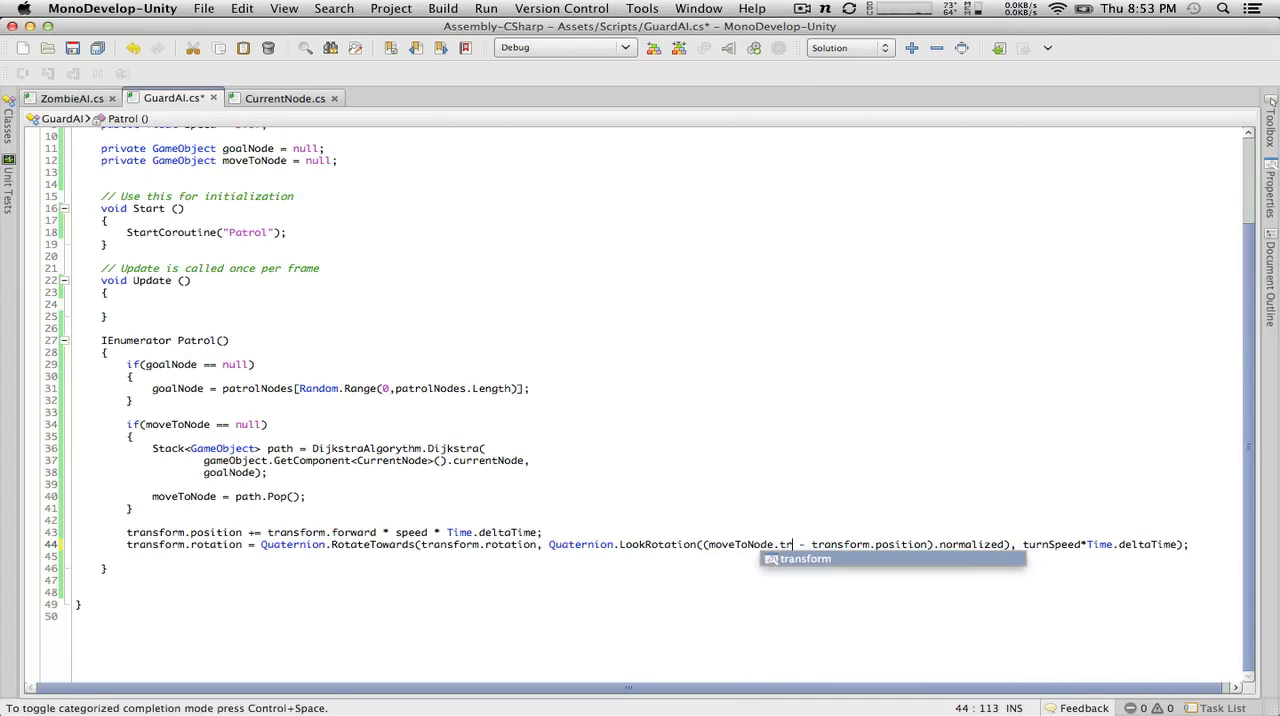
key("Return")
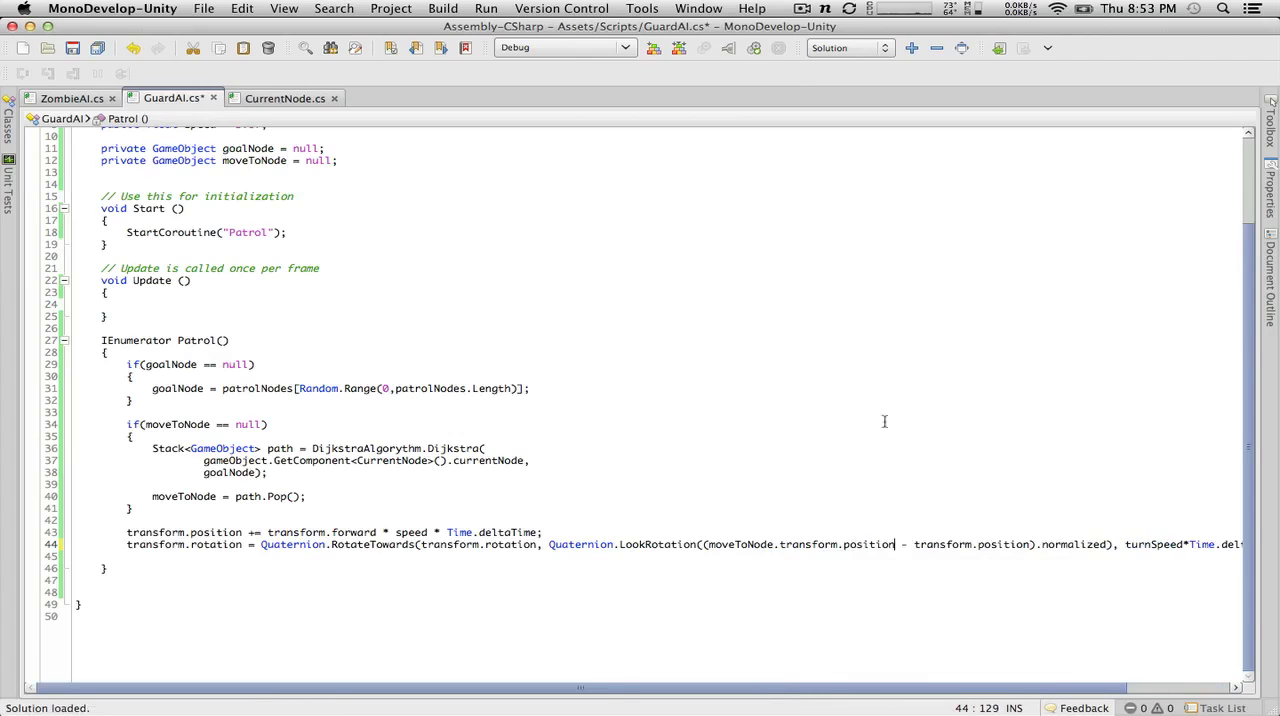
left_click_drag(893, 544, 824, 544)
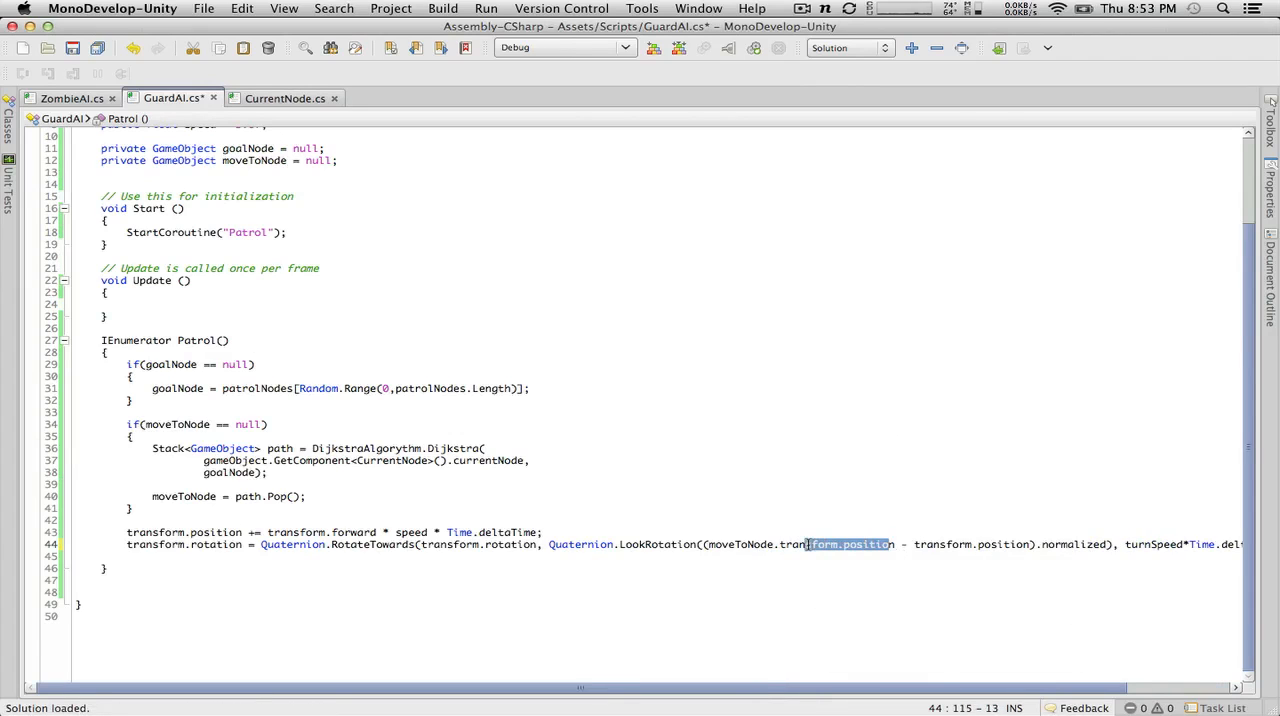
left_click(812, 544)
key("super+s")
Step: Open the script line of the undefined turnSpeed error from Unity, declare public float turnSpeed = 90.0f; below speed, and save GuardAI
key("super+Tab")
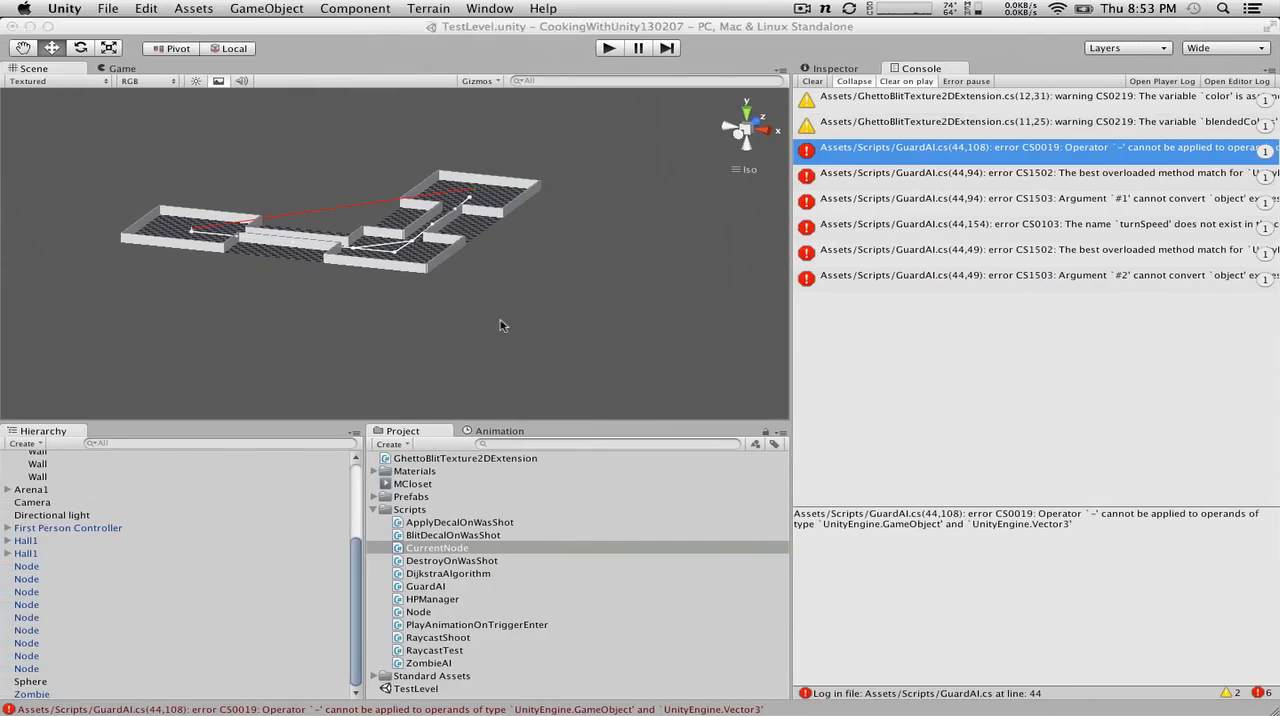
double_click(958, 160)
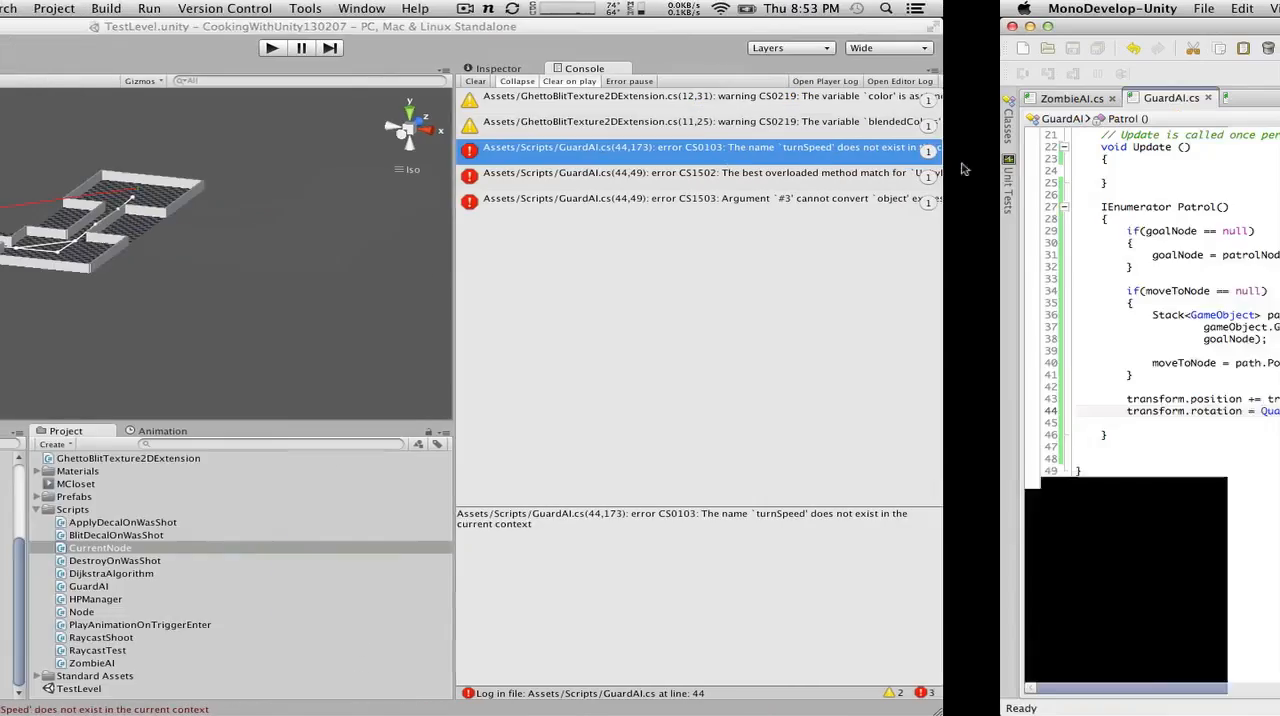
left_click(300, 233)
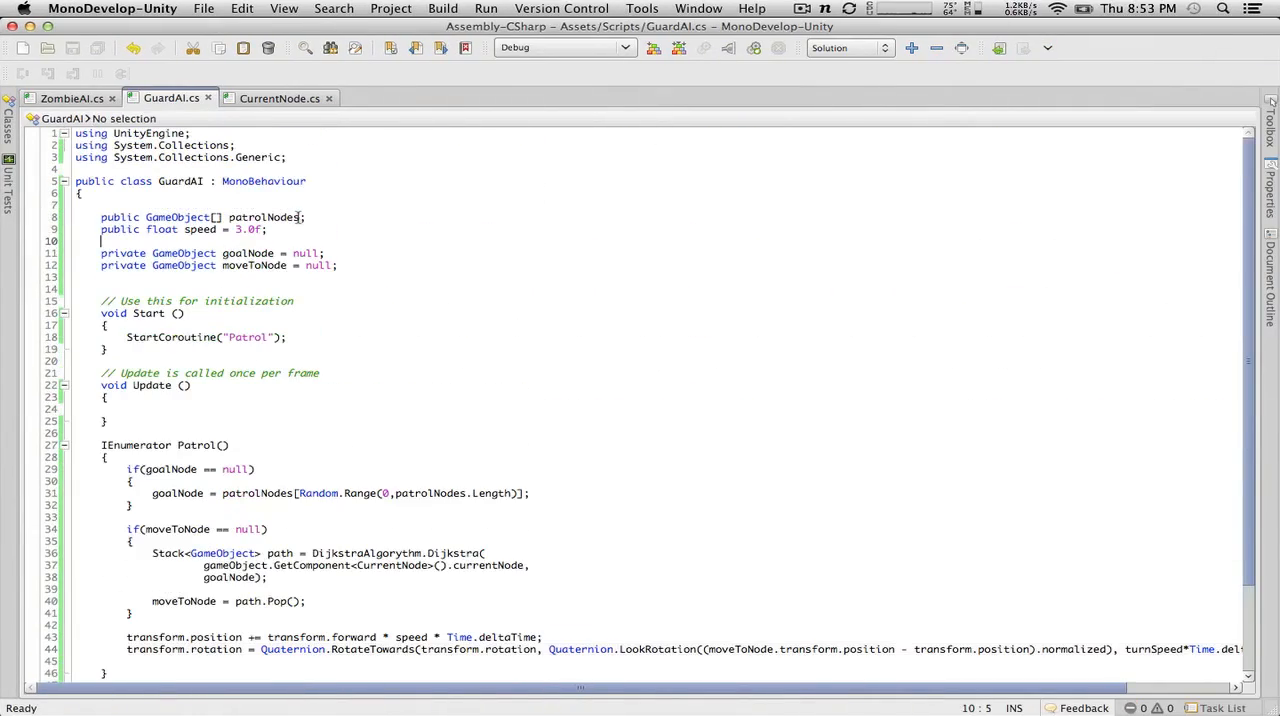
key("Return")
type("public ")
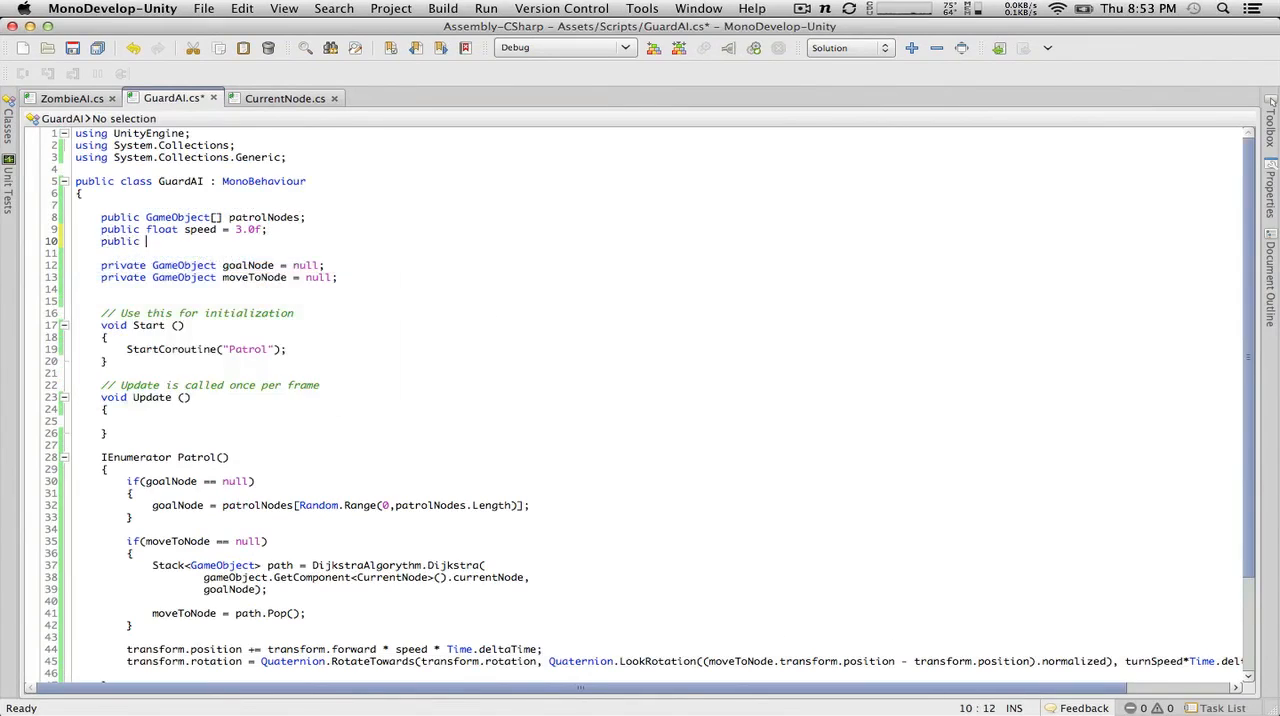
type("float turnSpeed = 90.0f;")
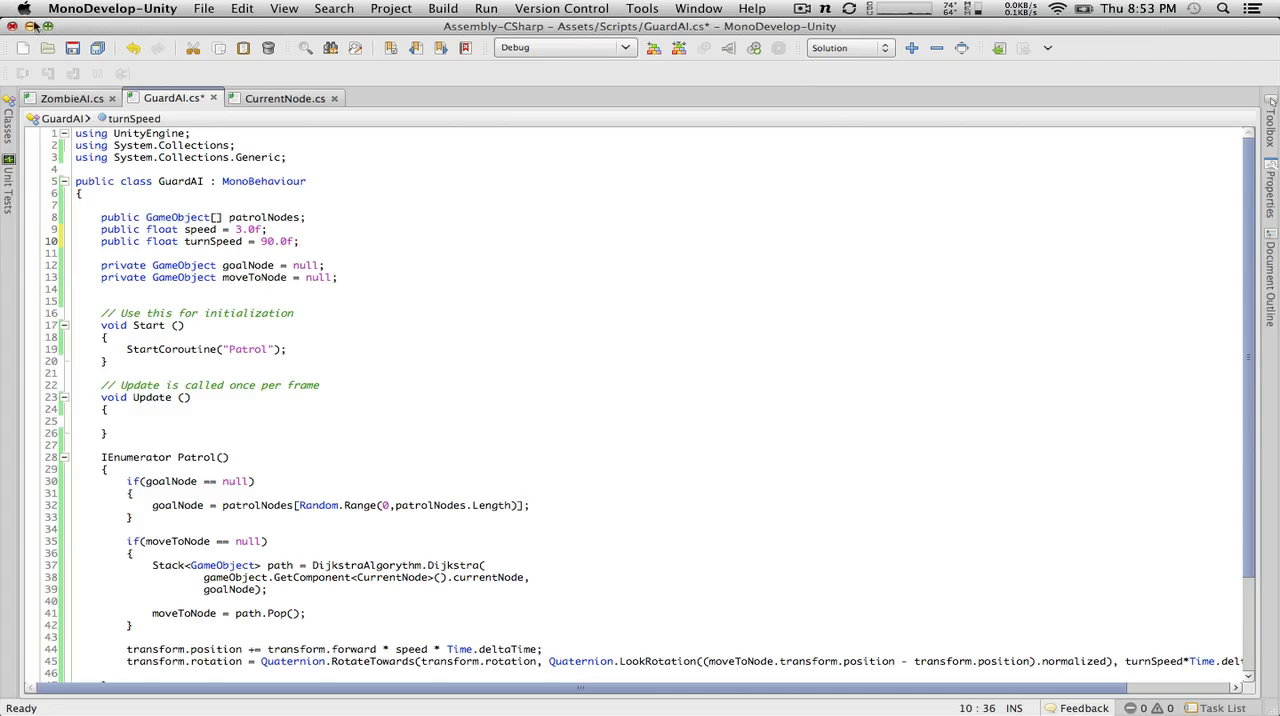
Step: Switch to Unity and open the GuardAI script line of the compile error about Patrol's missing return value
key("ctrl+Up")
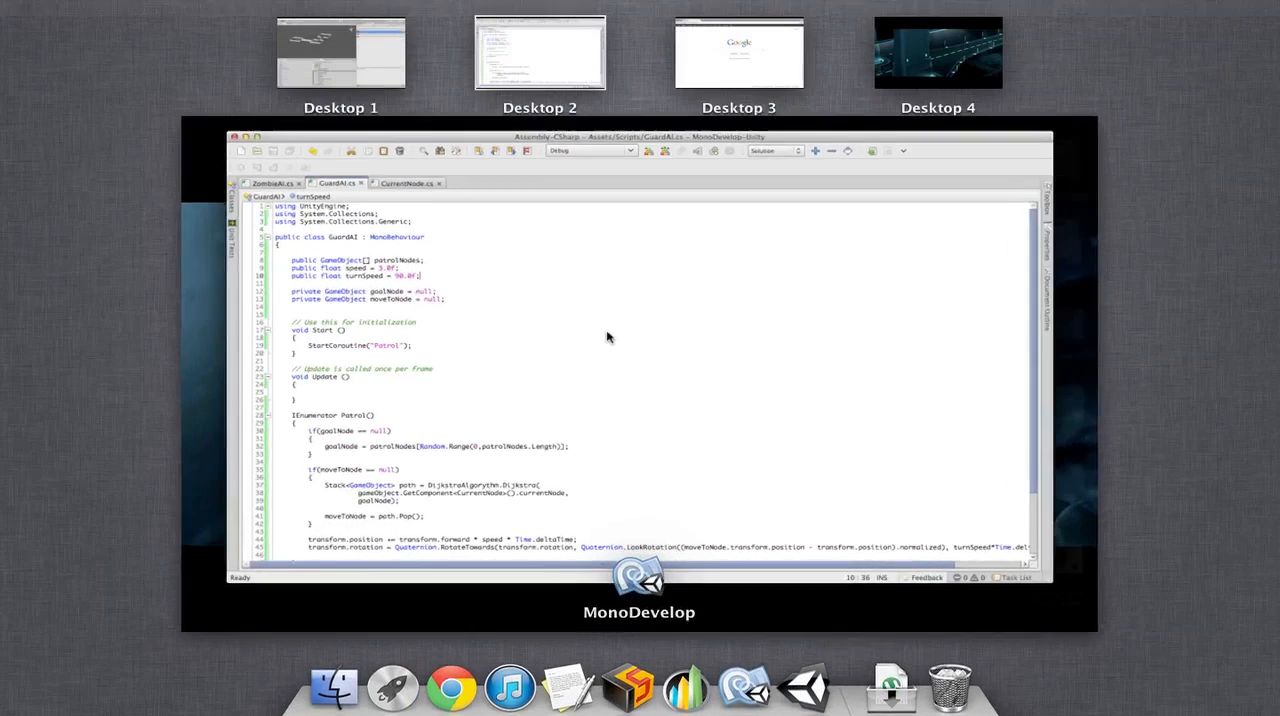
left_click(607, 337)
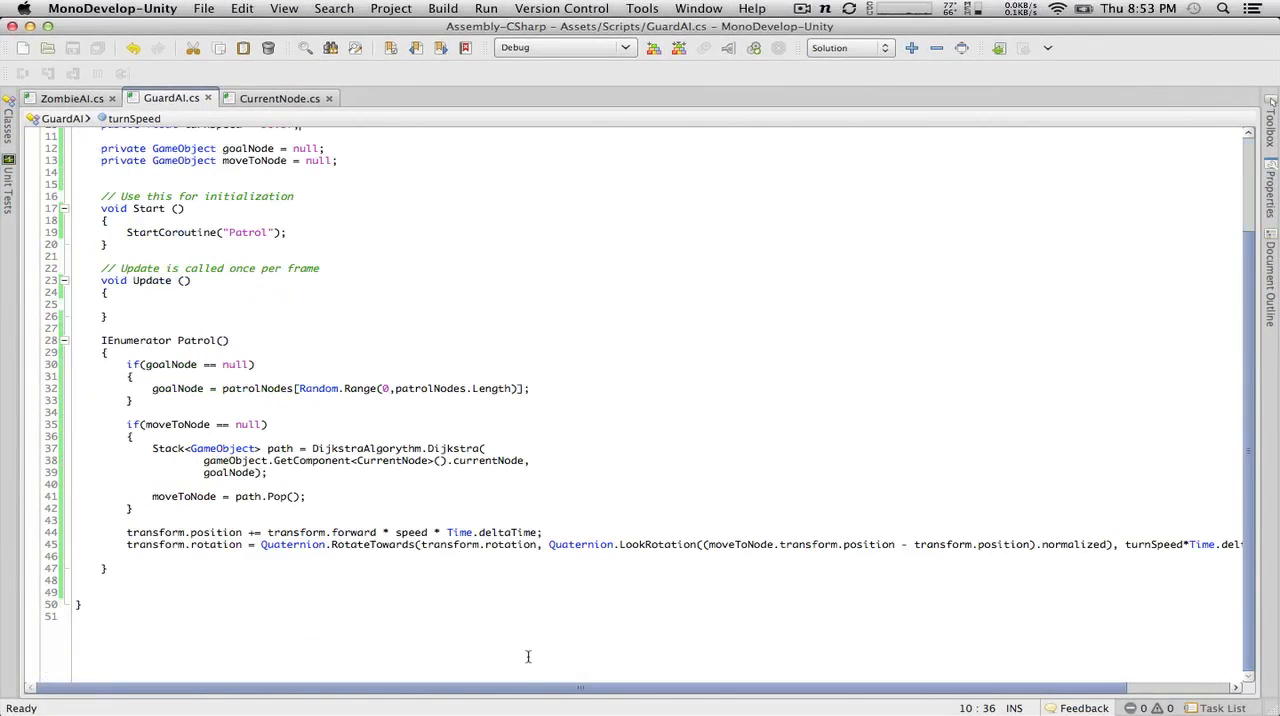
key("super+Tab")
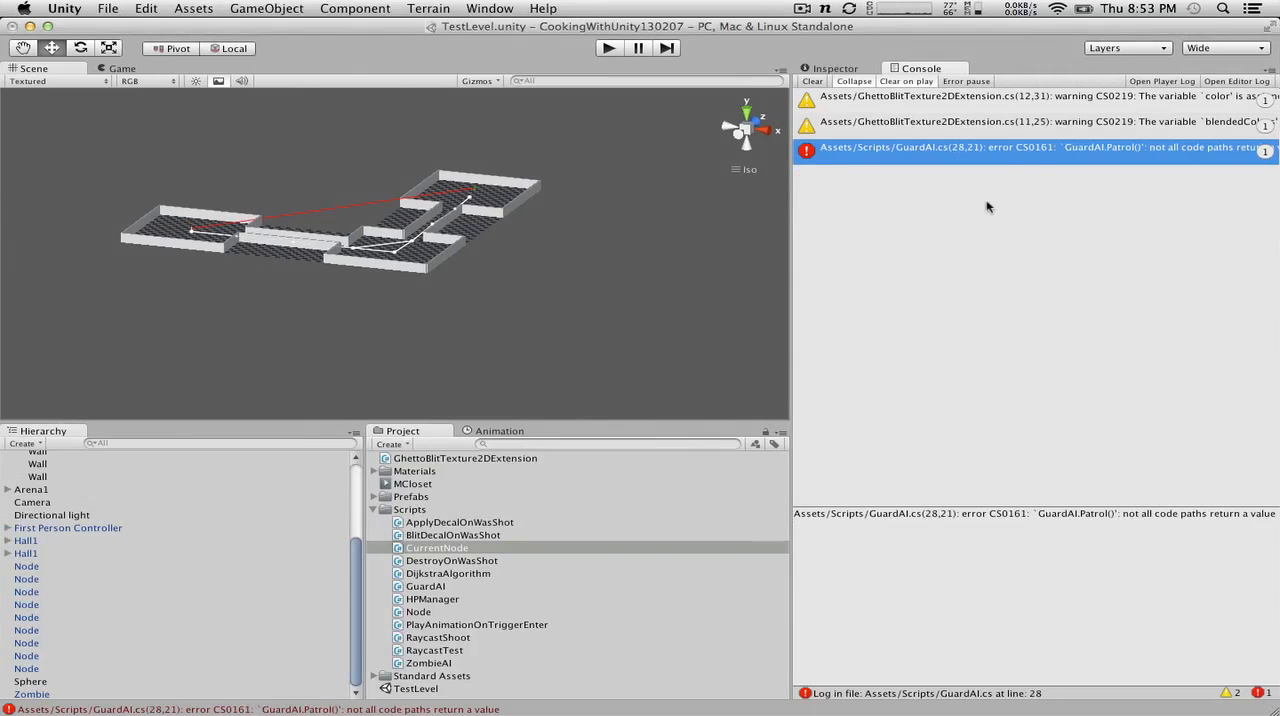
double_click(999, 155)
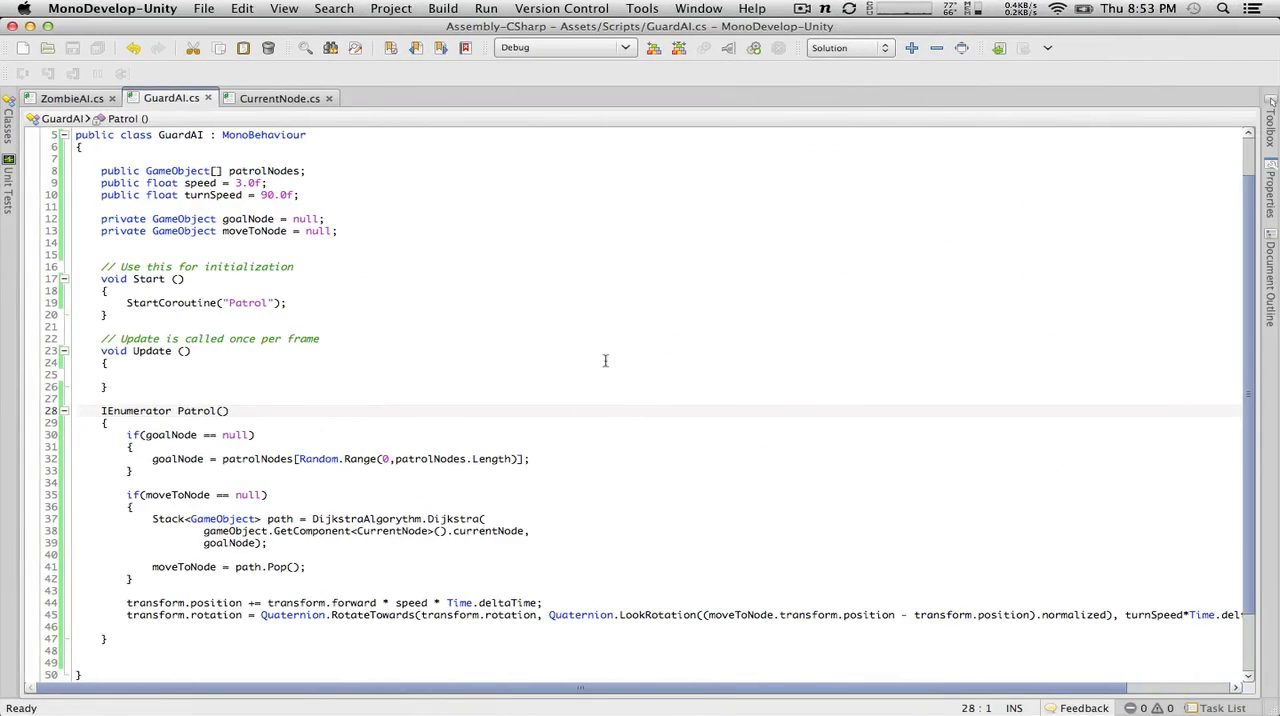
Step: Add yield return null; after the transform.rotation line in Patrol, save GuardAI, and check the compile result in Unity
scroll(420, 532, "down", 2)
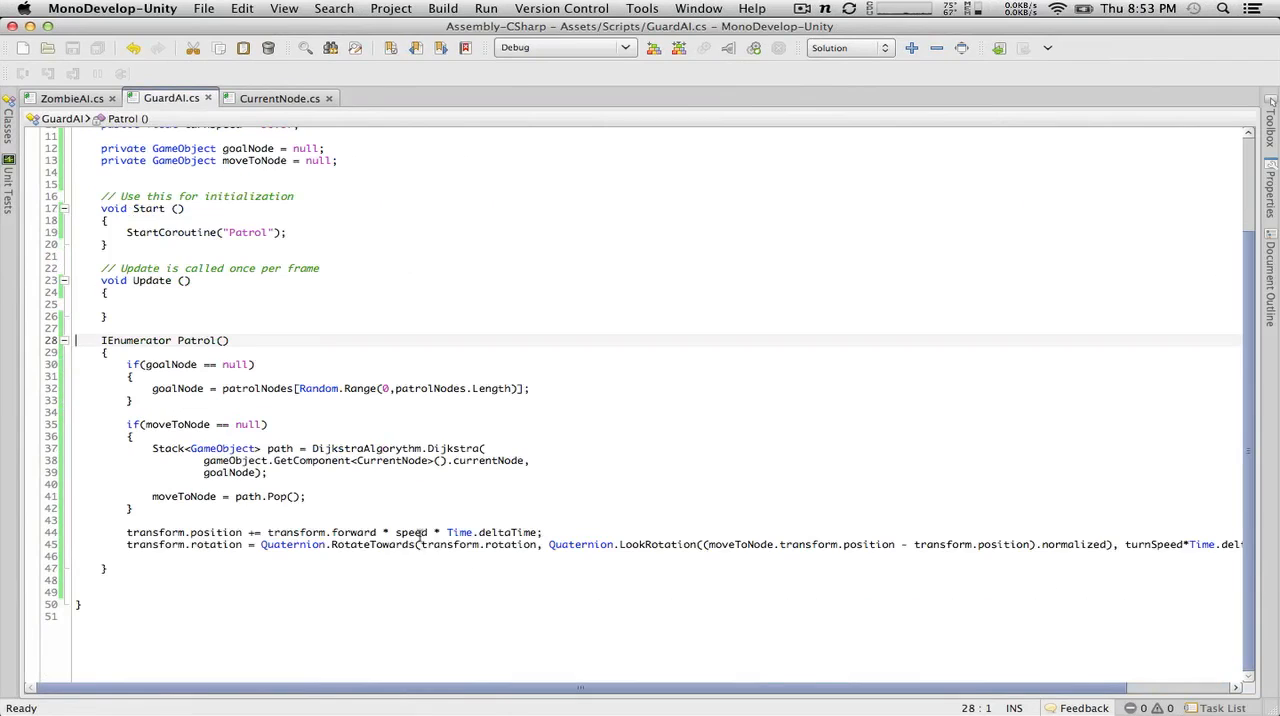
scroll(900, 678, "right", 3)
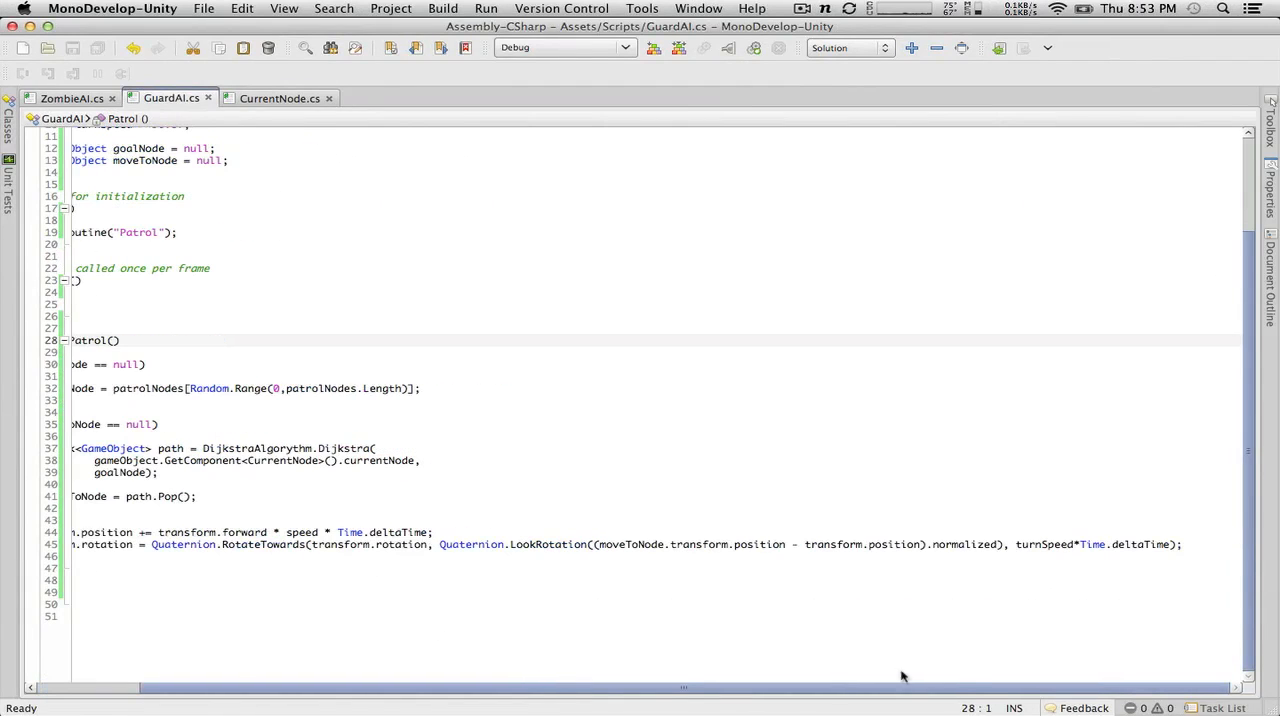
left_click(1209, 542)
key("Return")
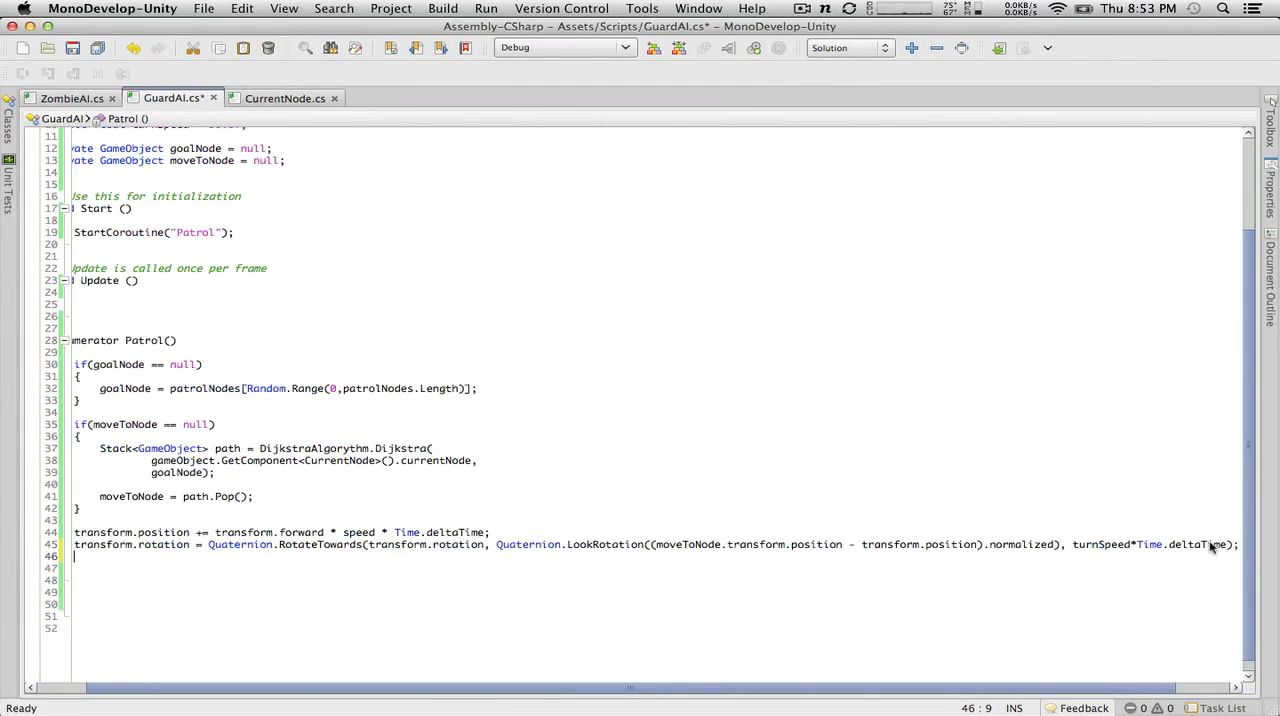
key("Return")
type("return")
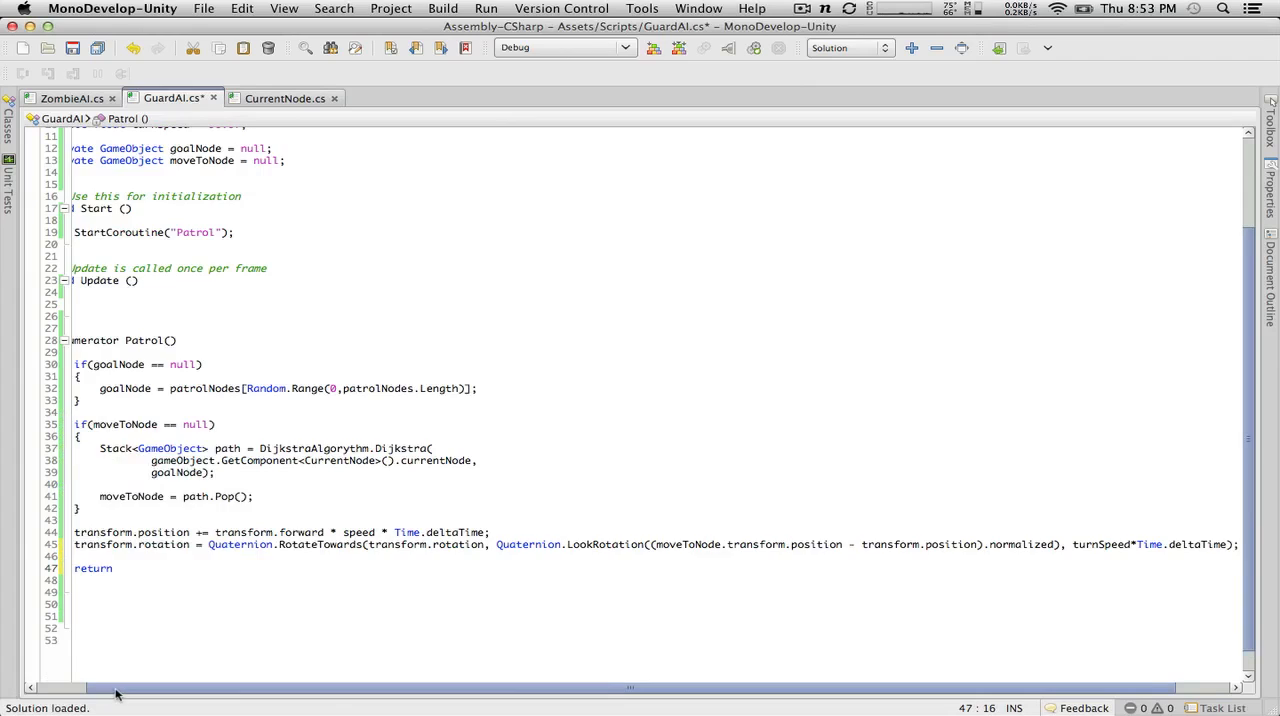
left_click_drag(115, 688, 3, 686)
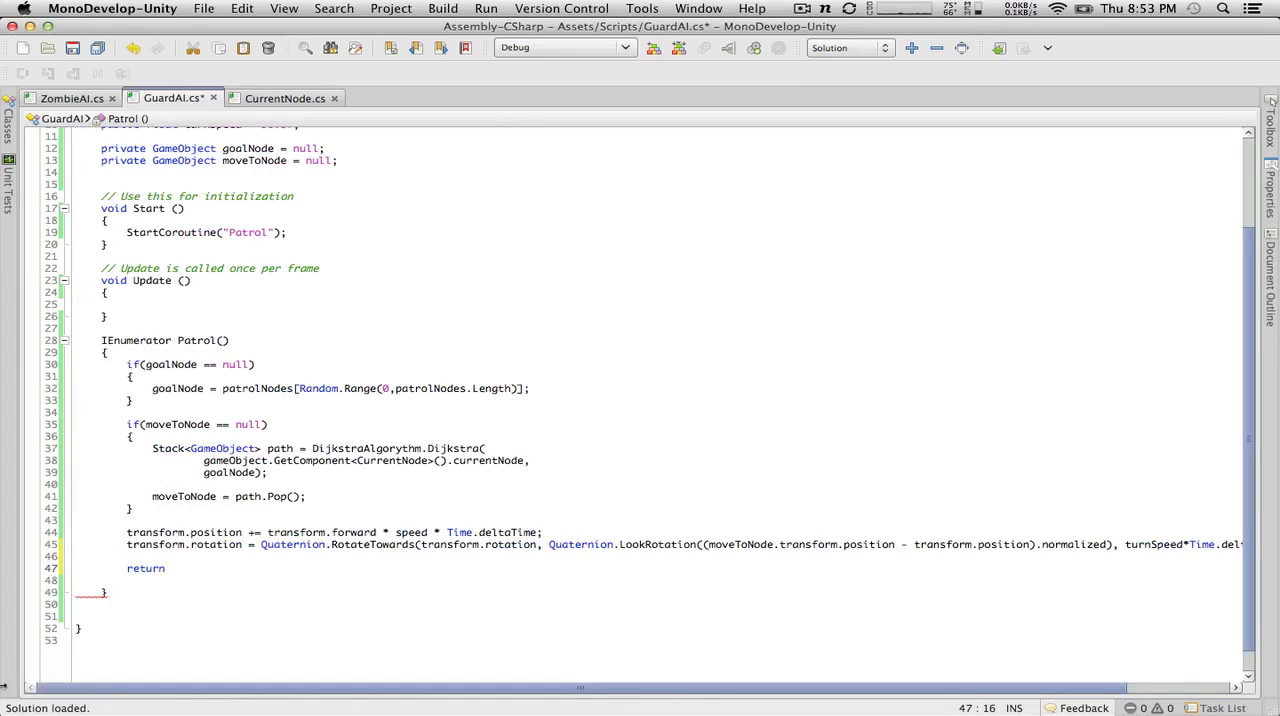
key("BackSpace")
key("BackSpace")
key("BackSpace")
key("BackSpace")
key("BackSpace")
key("BackSpace")
key("BackSpace")
type("yi")
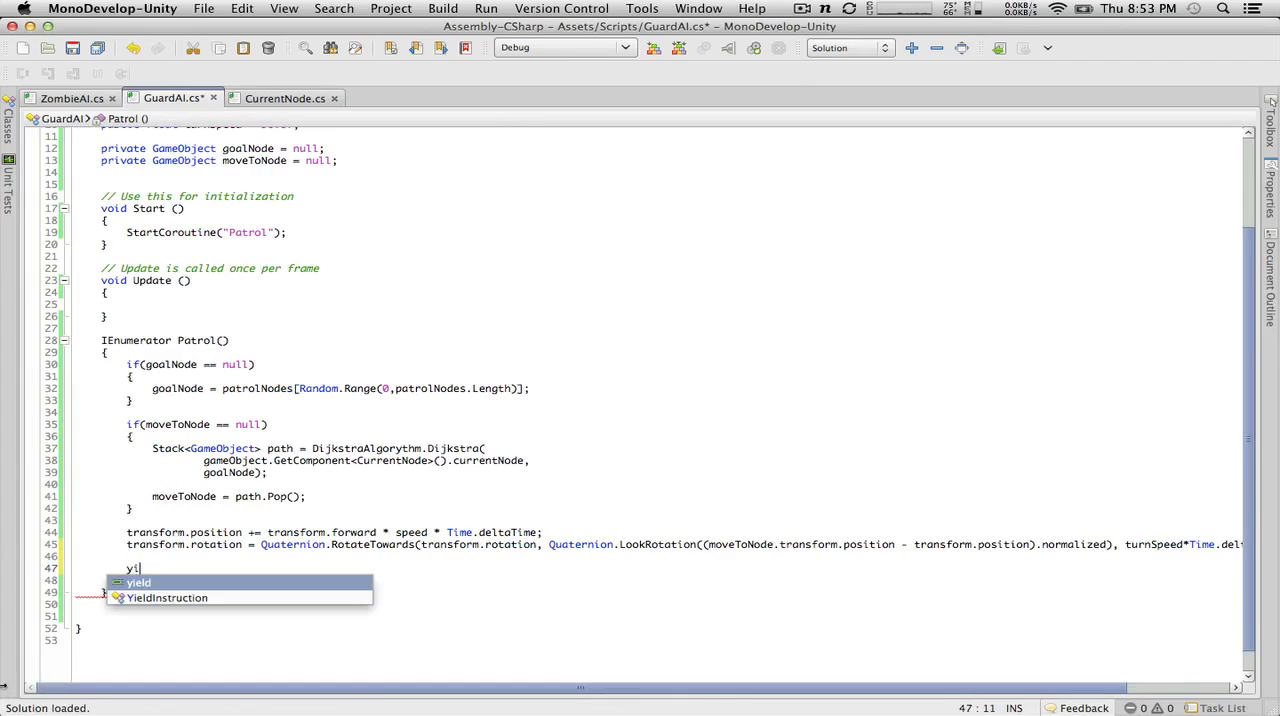
type("eld return null;")
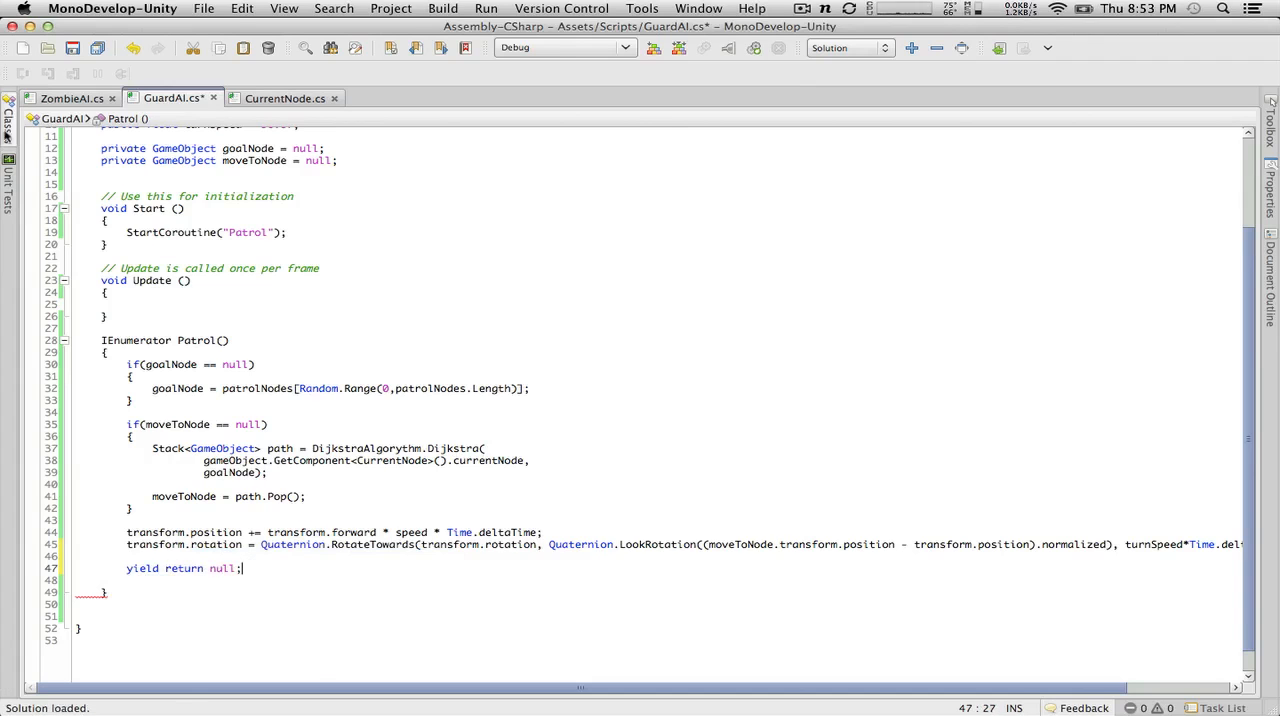
left_click(72, 48)
key("ctrl+Left")
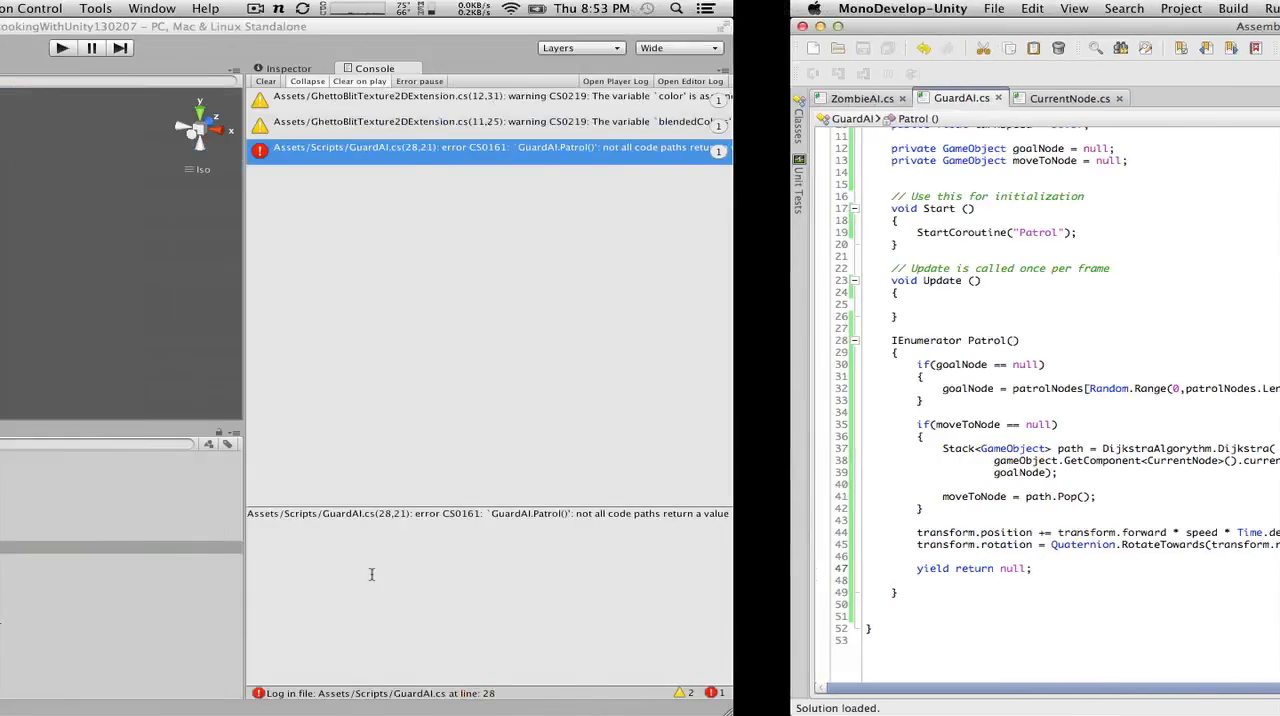
key("ctrl+Right")
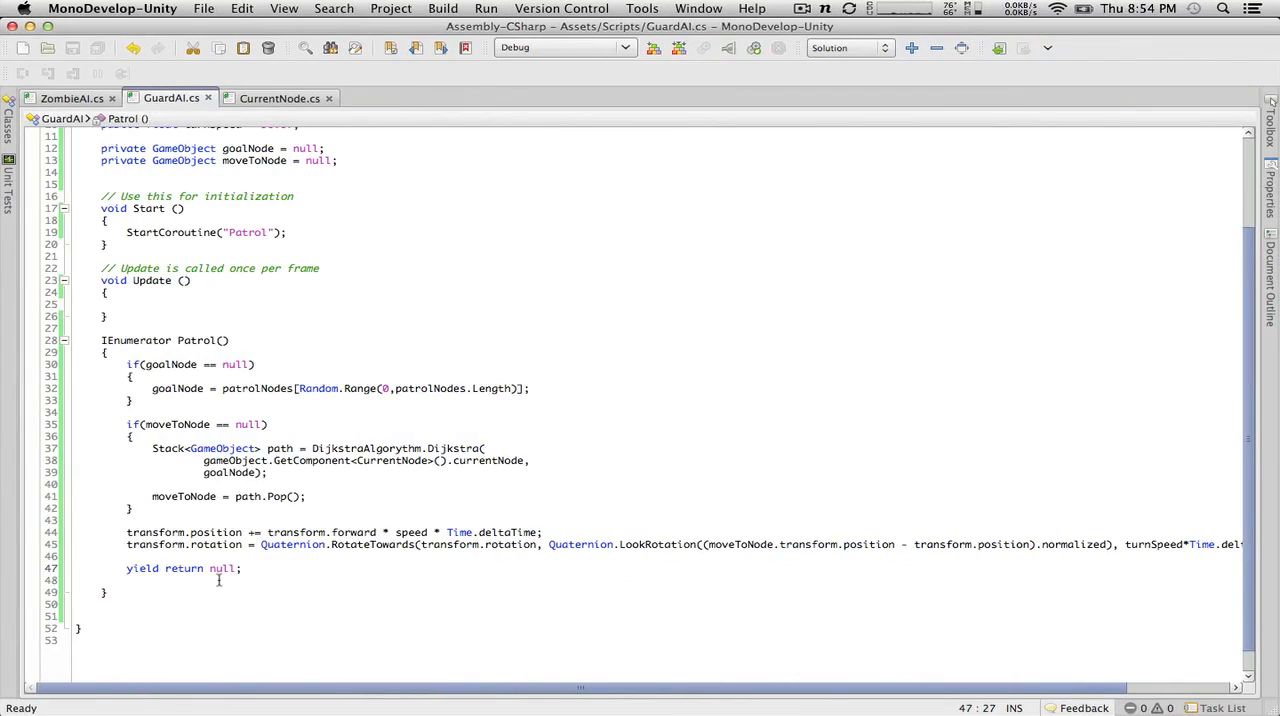
left_click(257, 556)
key("Return")
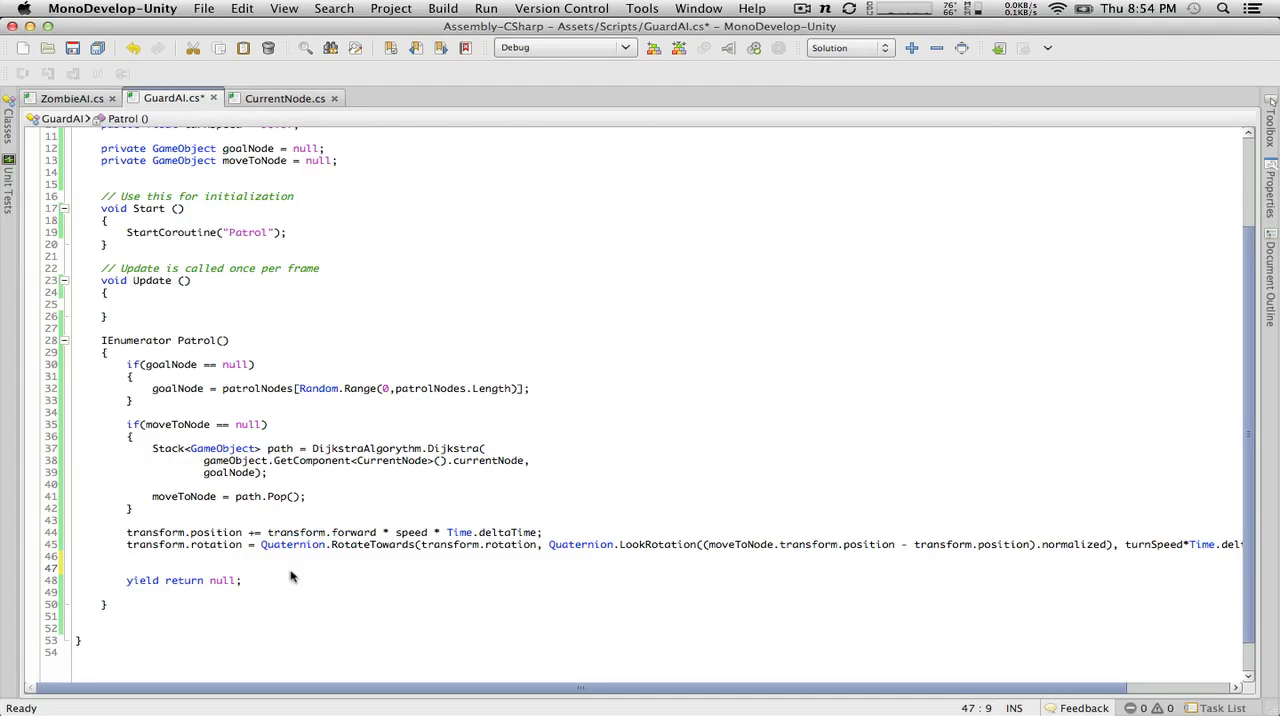
key("BackSpace")
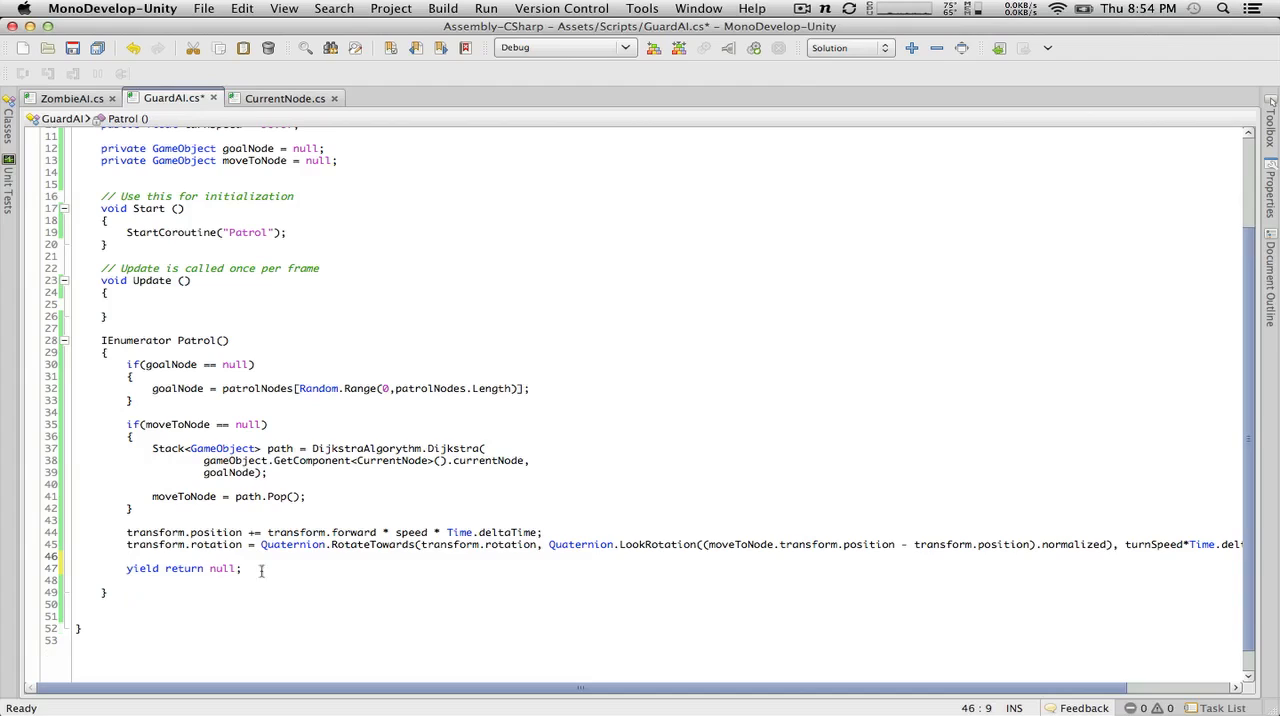
left_click_drag(242, 568, 187, 562)
Step: Wrap the whole body of the Patrol coroutine, including yield return null;, in a while(true) loop with opening and closing braces
left_click(142, 350)
key("Return")
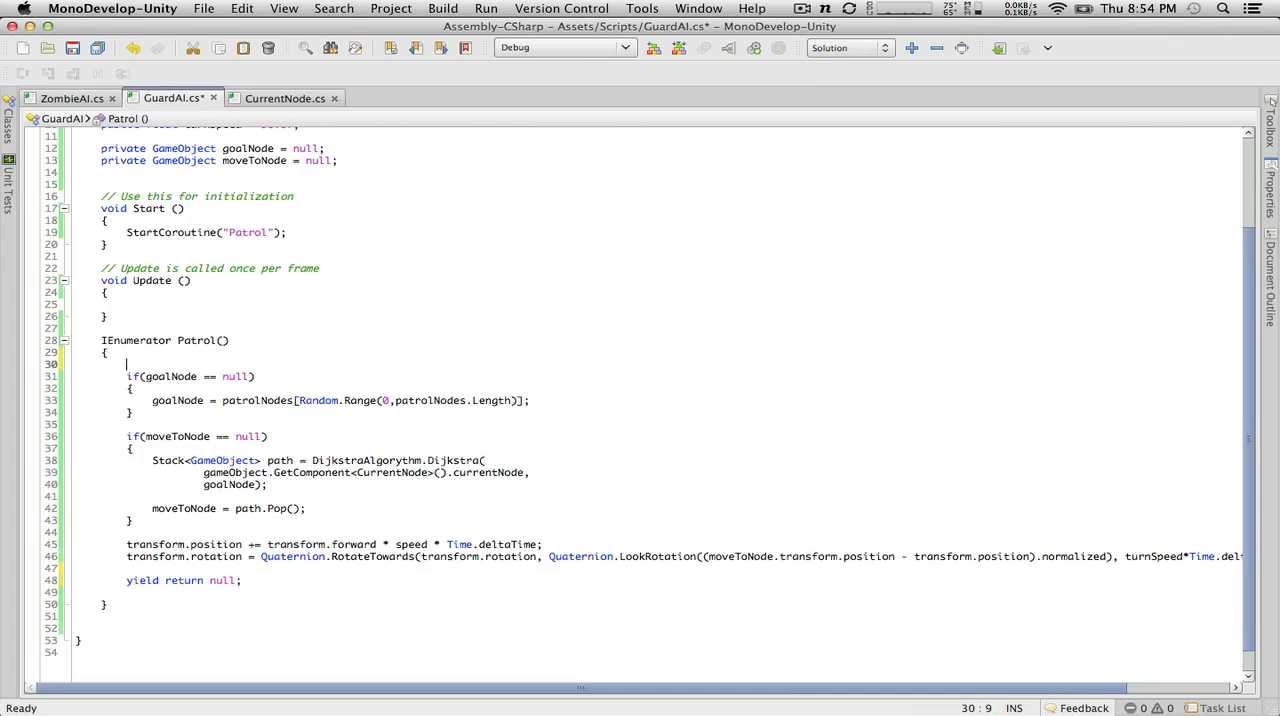
type("while")
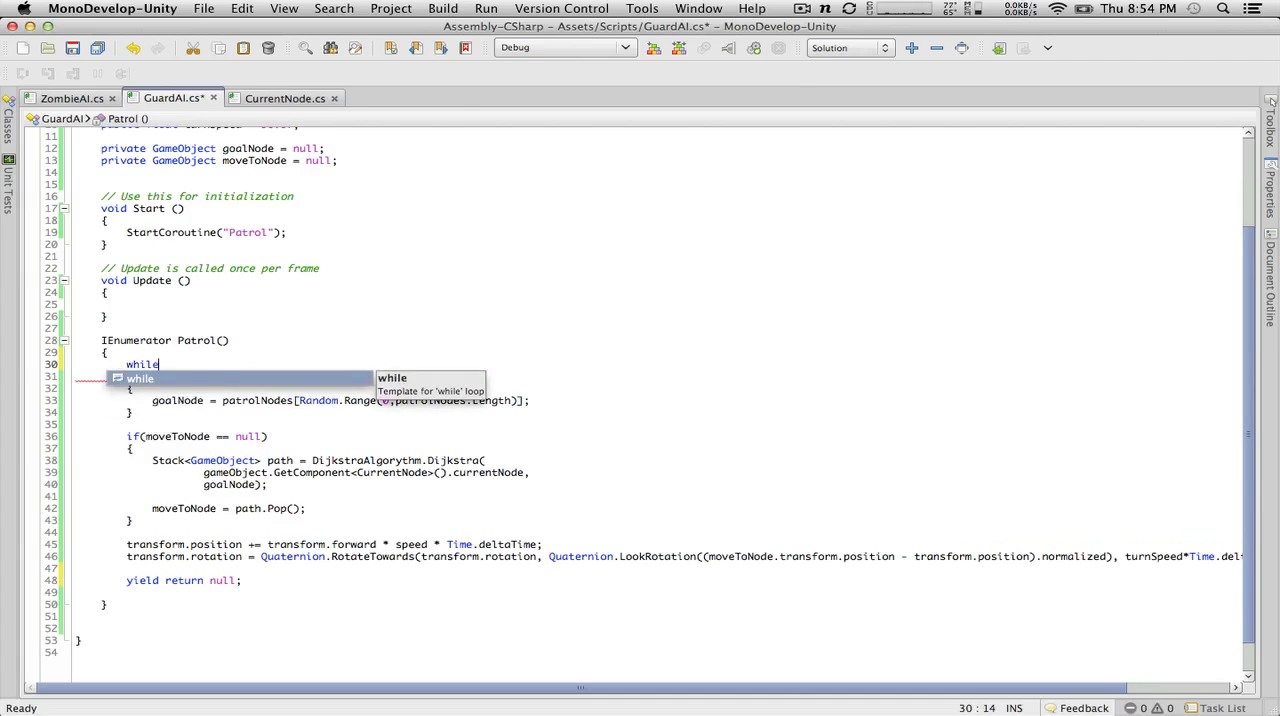
type("(")
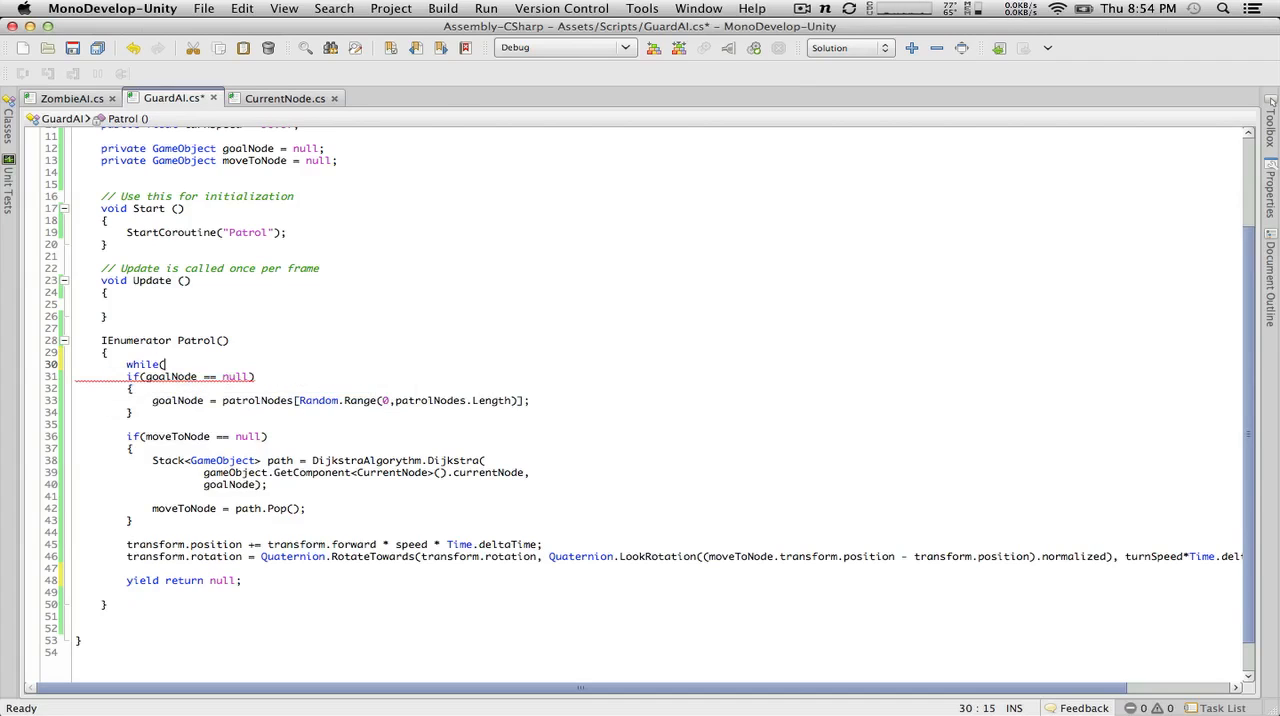
type("true)l")
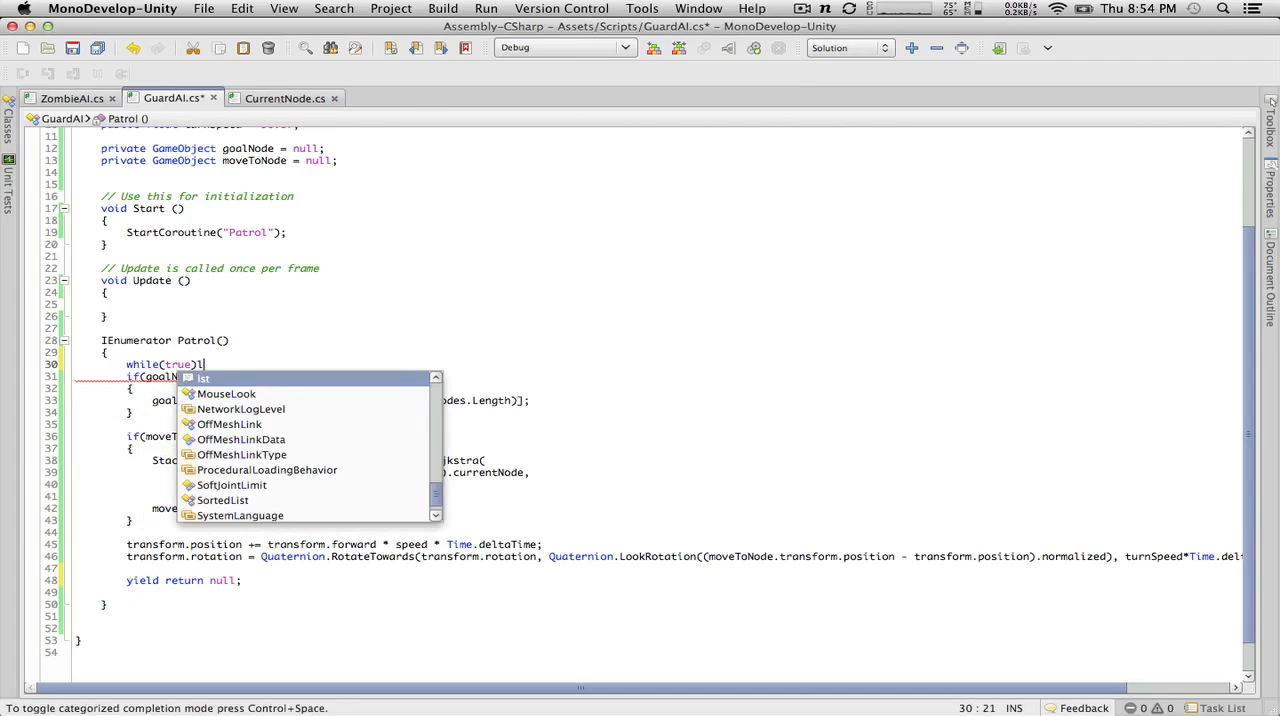
key("BackSpace")
key("Return")
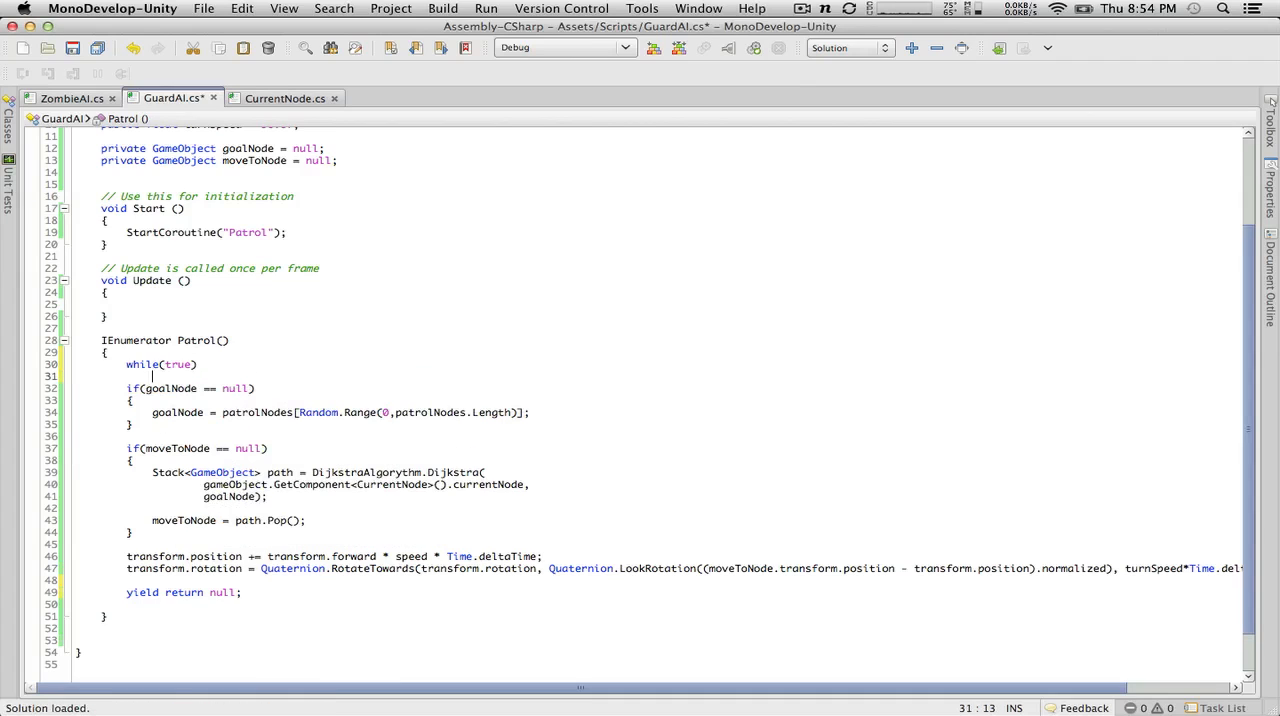
type("{")
left_click(263, 595)
key("Return")
type("}")
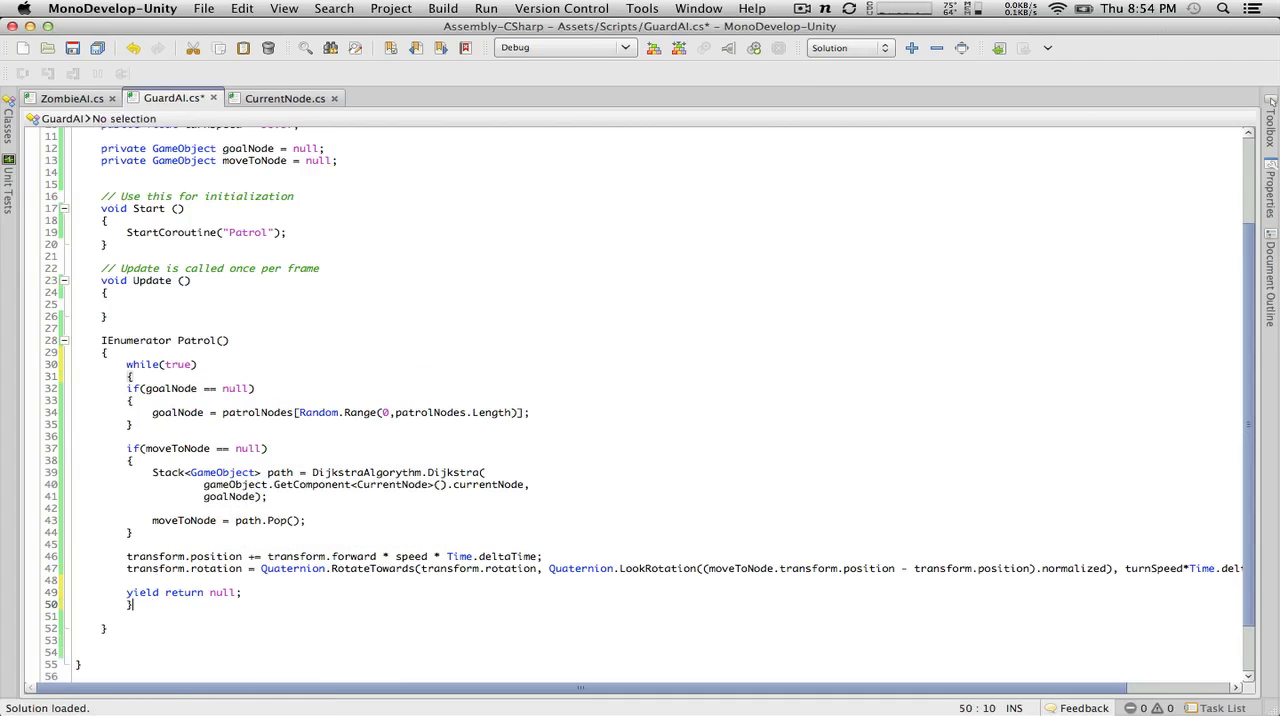
Step: Indent all statements inside the while(true) loop by one level and save GuardAI
left_click_drag(314, 603, 45, 435)
left_click(207, 508)
left_click_drag(242, 592, 52, 390)
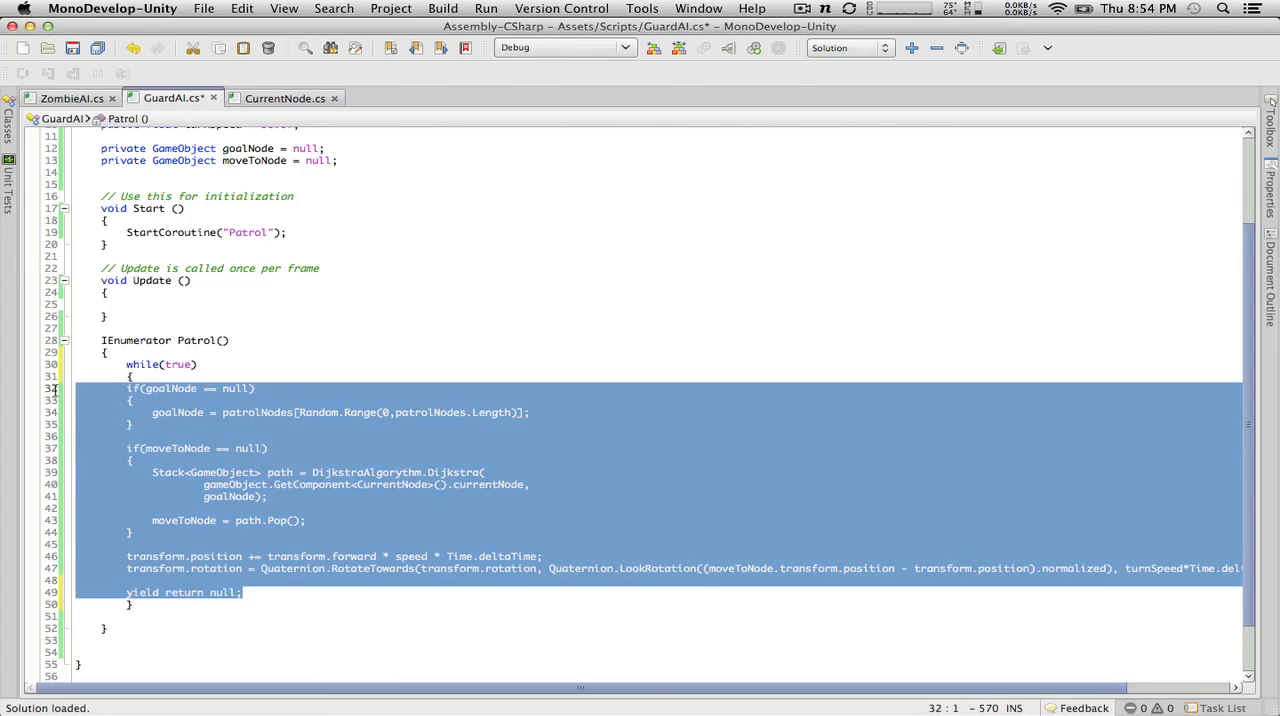
key("Tab")
left_click(219, 489)
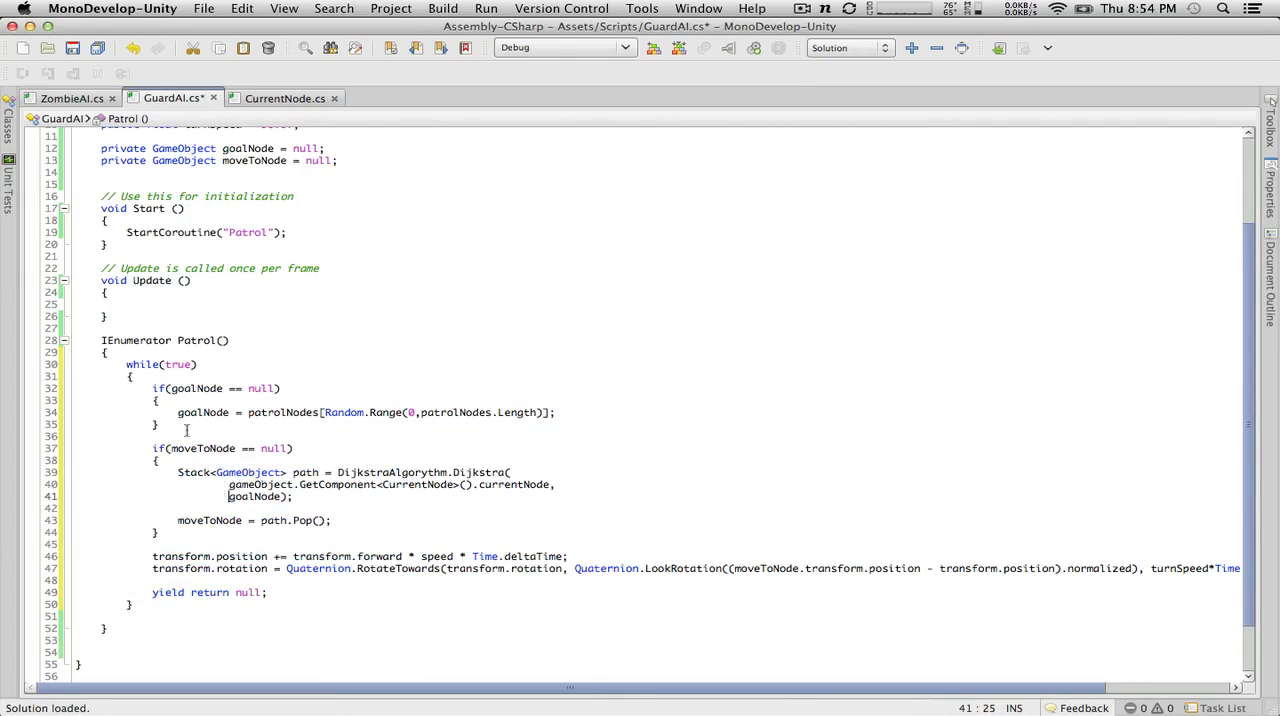
left_click(72, 48)
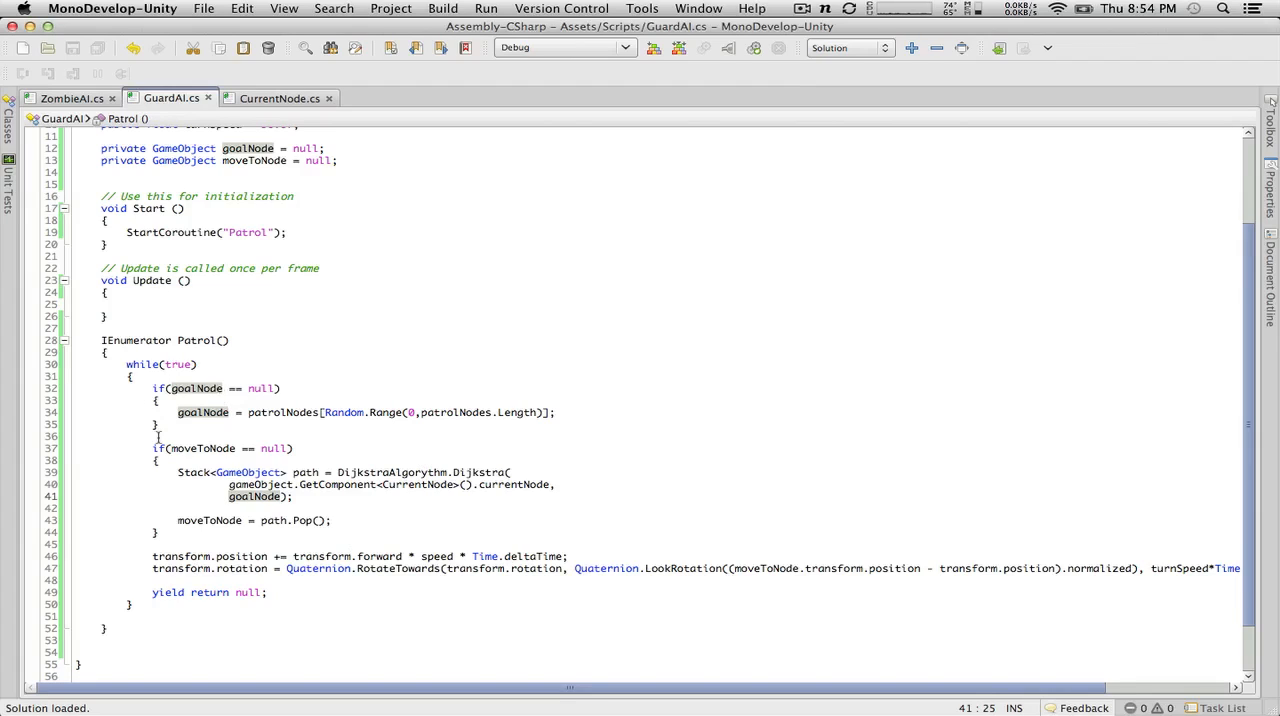
left_click_drag(136, 381, 70, 371)
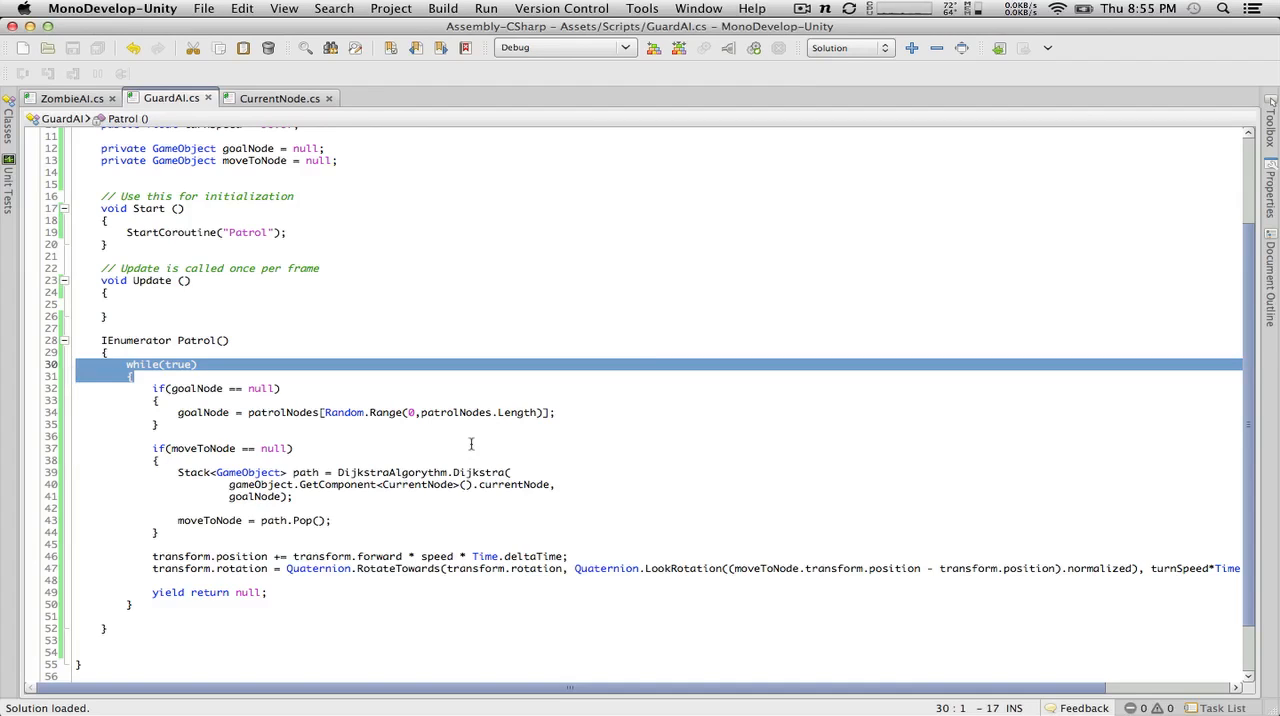
mouse_move(471, 472)
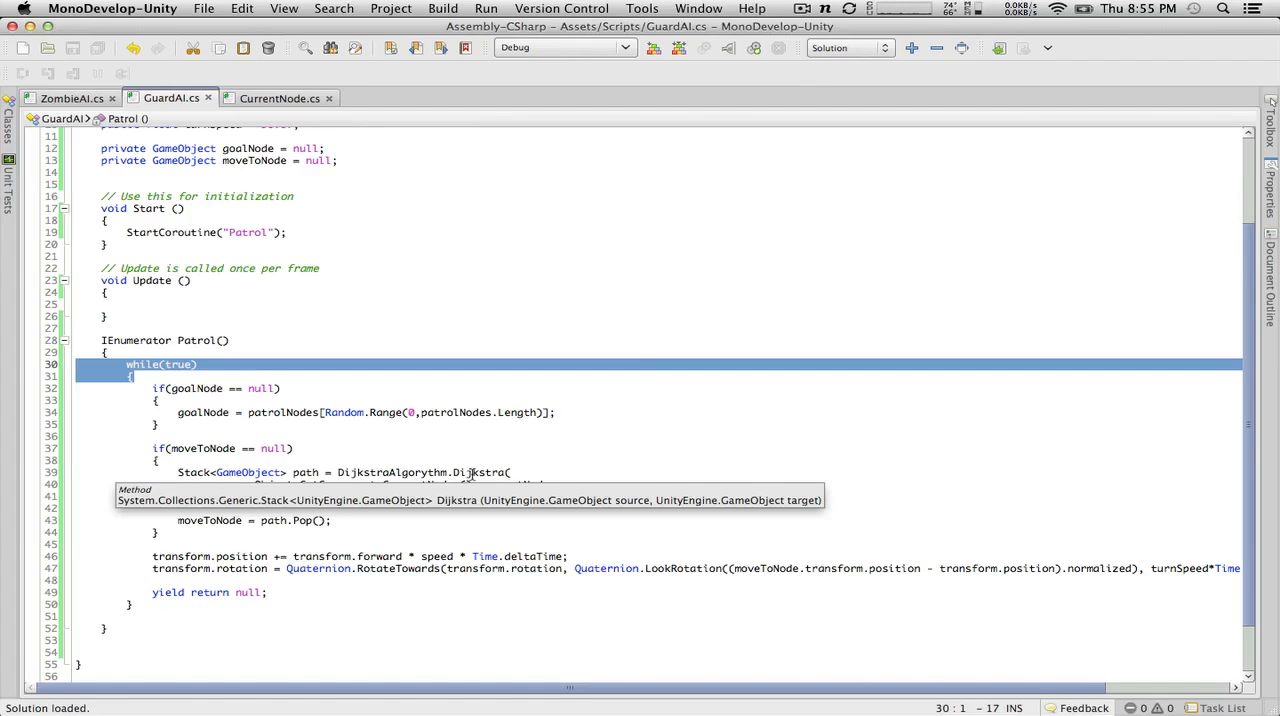
Step: Switch to Unity, duplicate the Zombie object, and move the copy away from the original along the X axis
key("super+Tab")
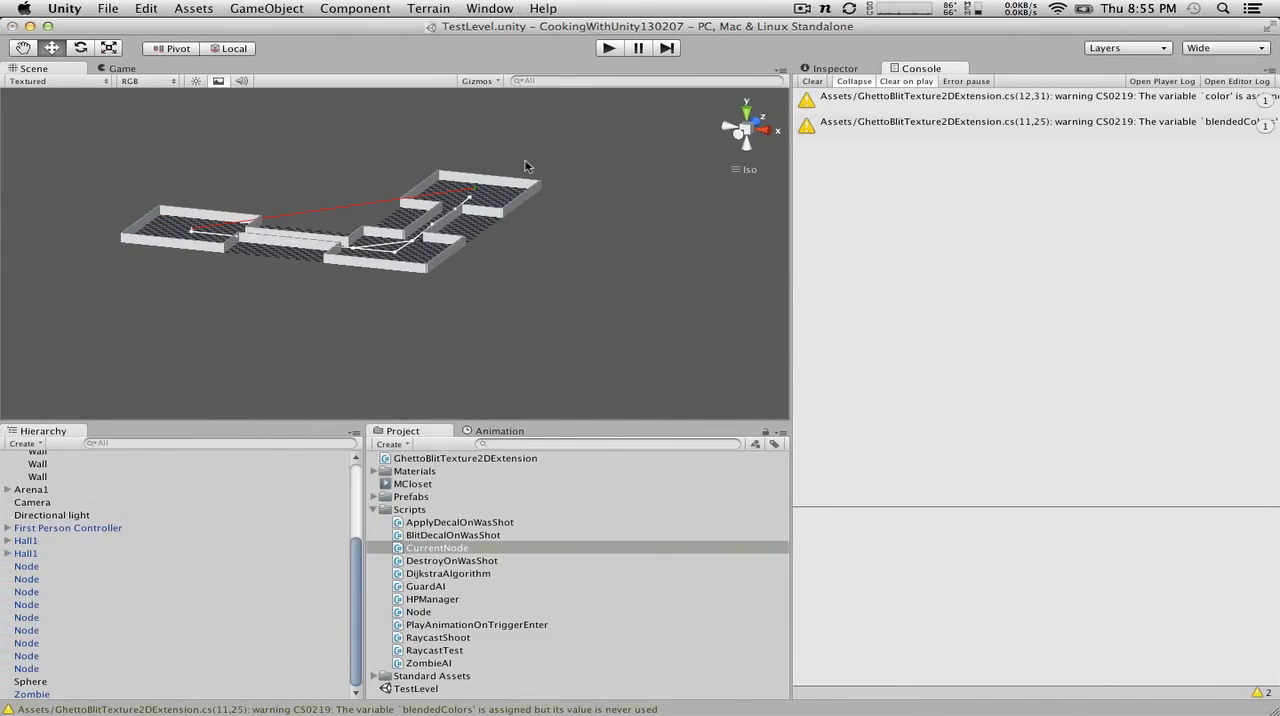
key("super+Tab")
key("super+Tab")
left_click(33, 693)
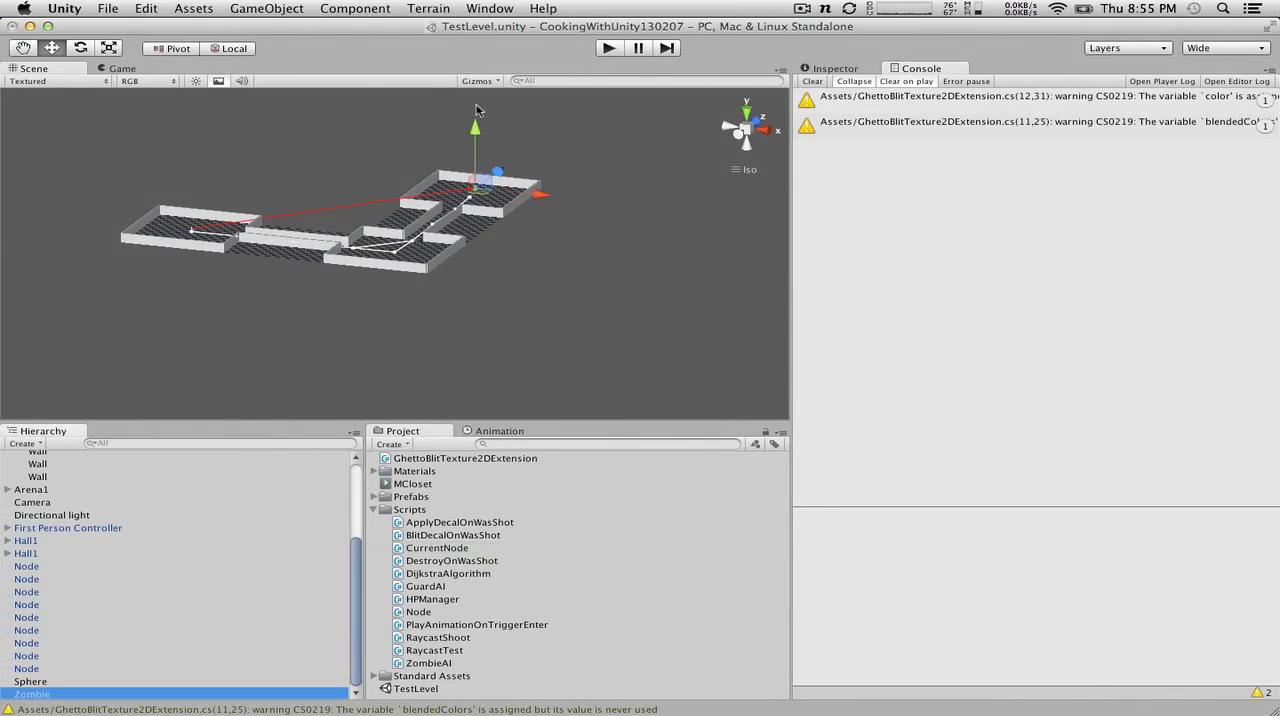
key("super+d")
left_click_drag(538, 198, 513, 199)
scroll(513, 199, "up", 5)
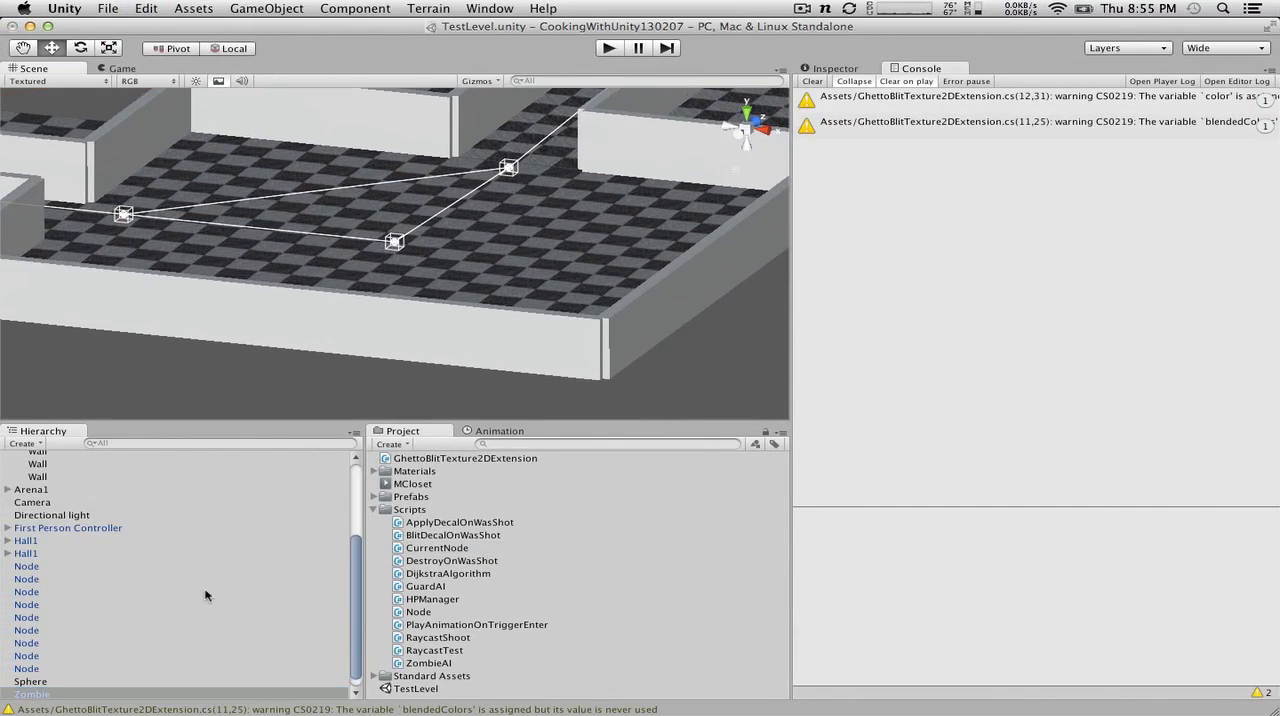
scroll(205, 596, "up", 4)
scroll(84, 598, "down", 4)
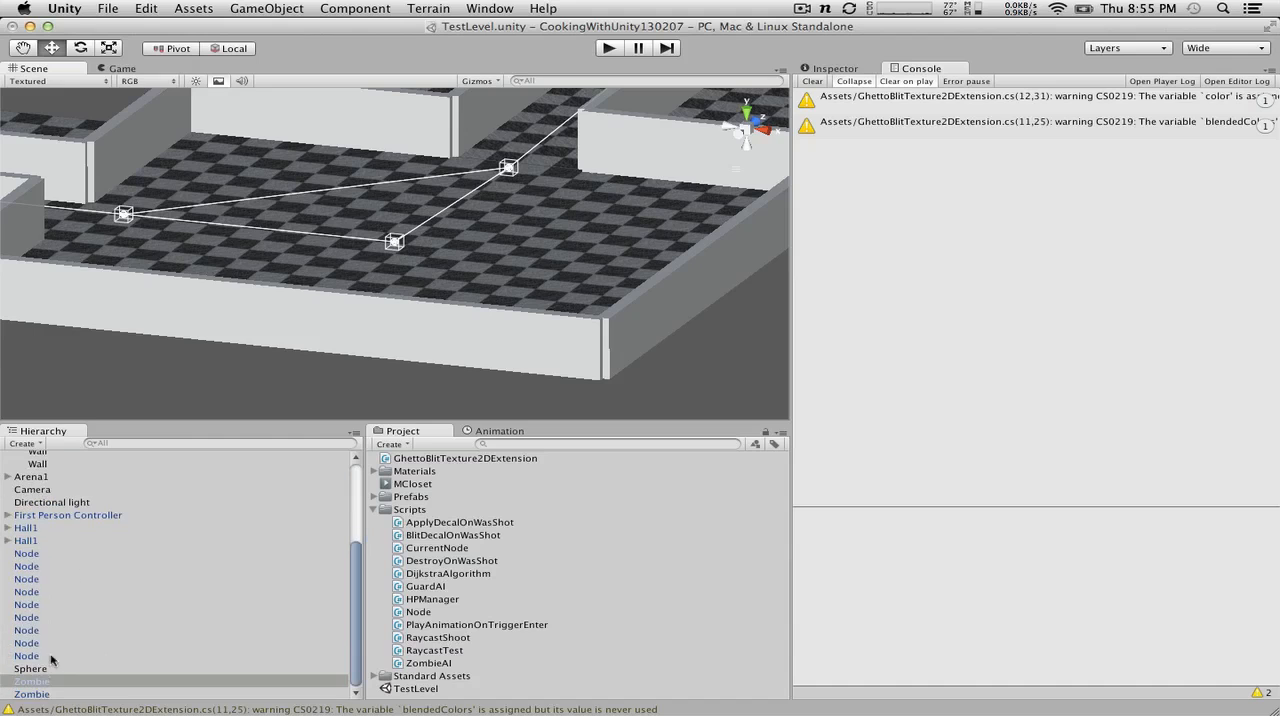
Step: Rename the duplicated Zombie as Guard and frame it in the scene
left_click(38, 681)
key("Return")
type("Guard")
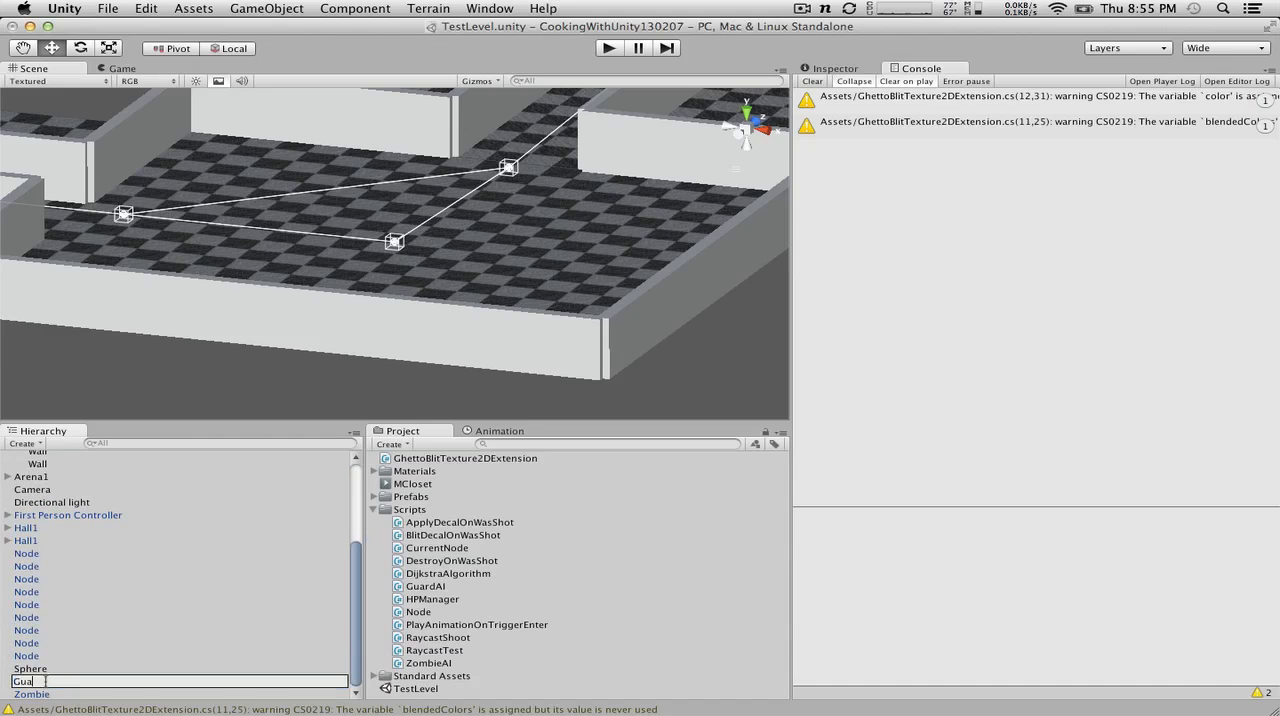
key("Return")
key("f")
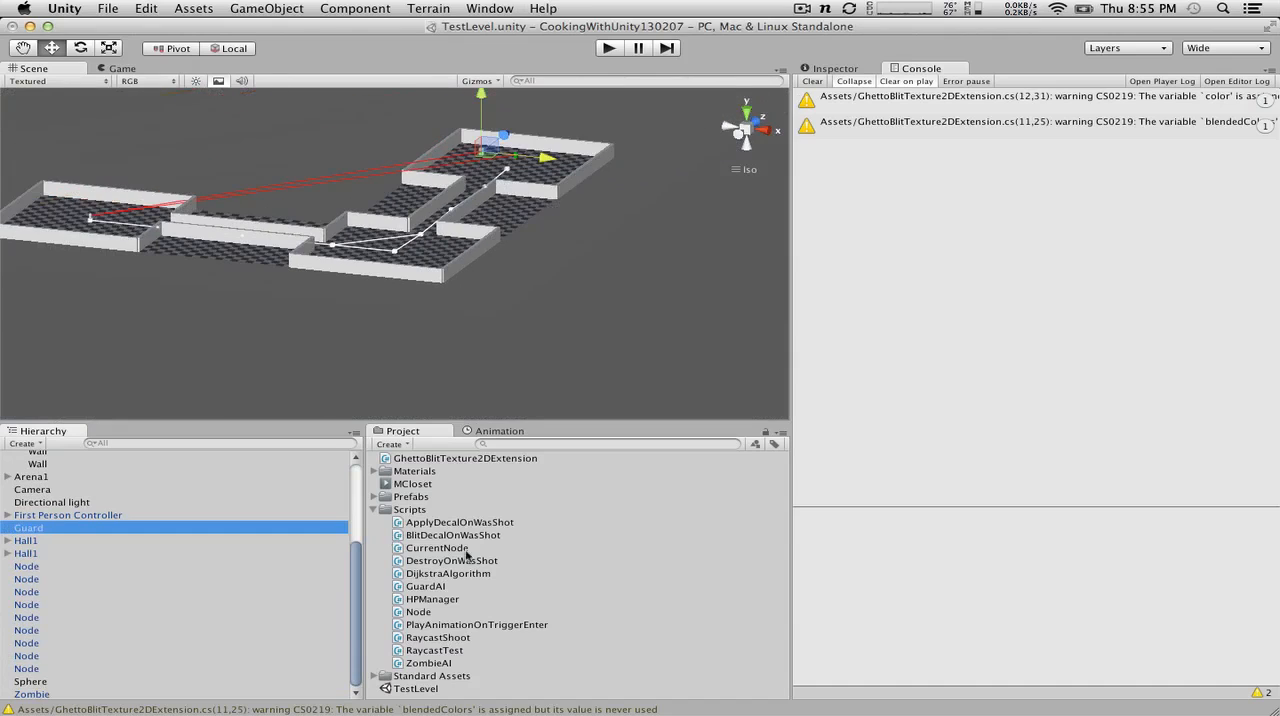
Step: Assign the Red material from the Materials folder to Guard
left_click(374, 471)
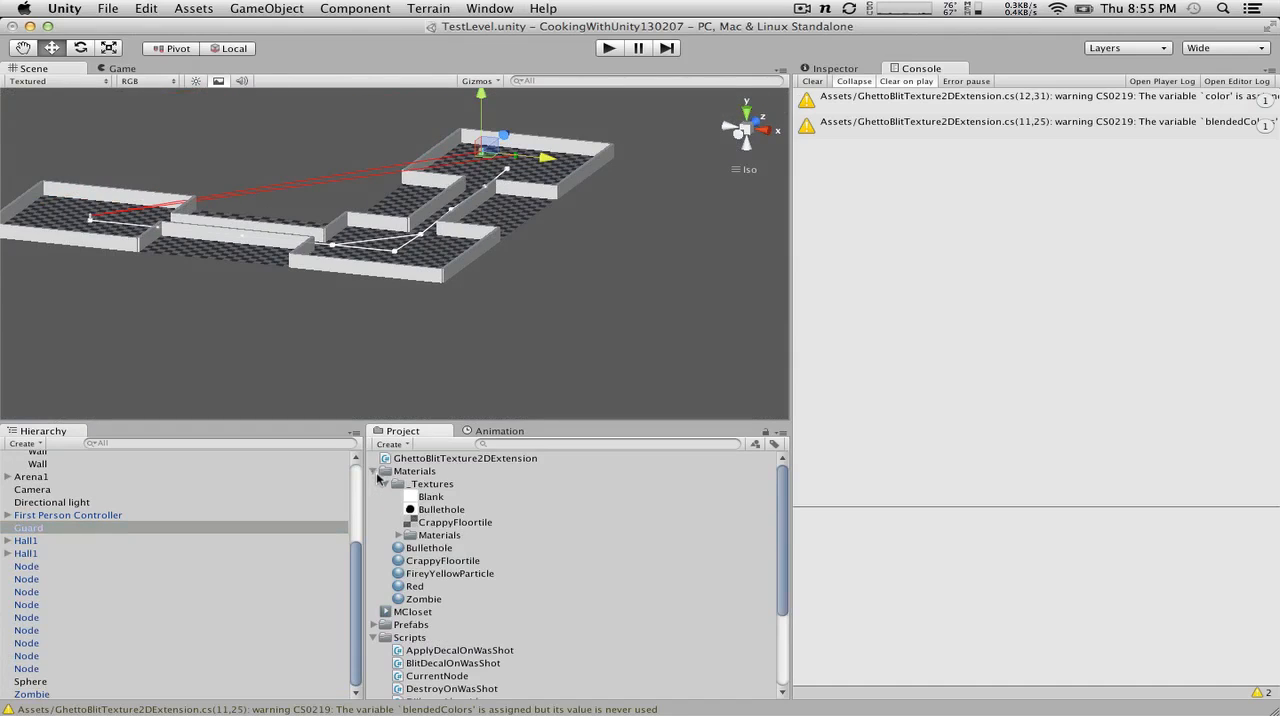
left_click_drag(419, 588, 90, 528)
key("f")
scroll(498, 174, "down", 10)
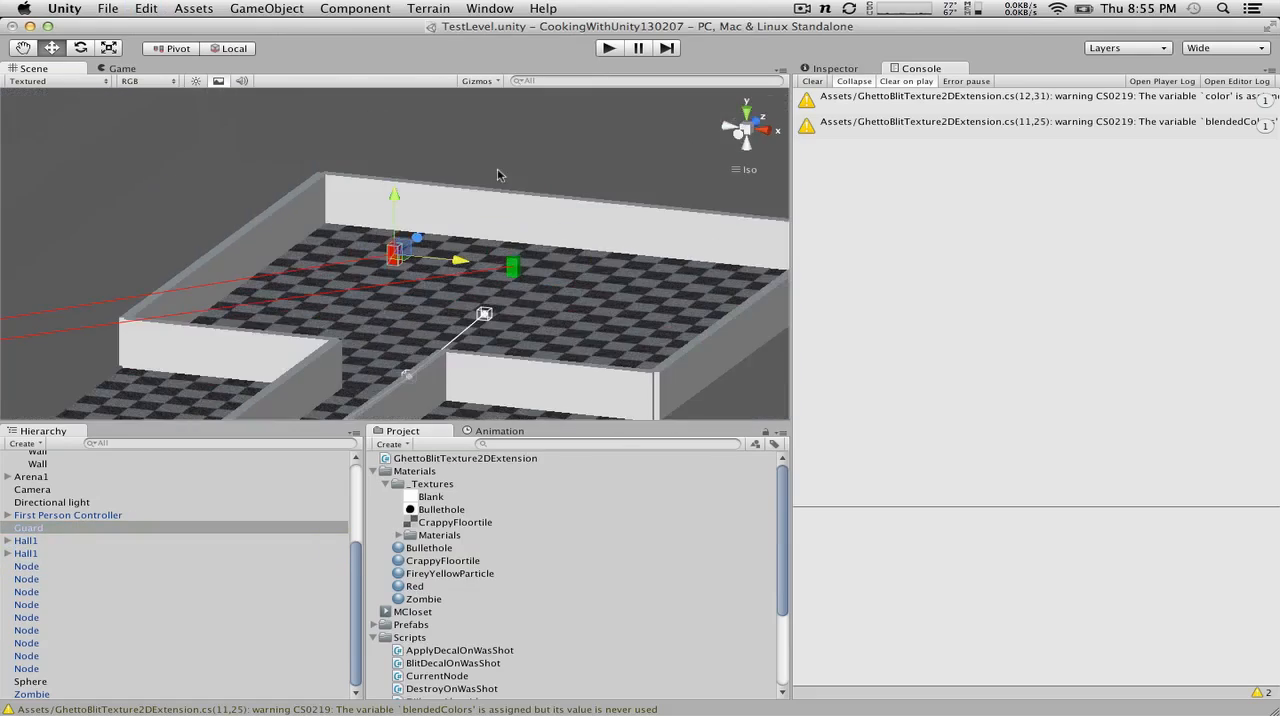
left_click_drag(491, 177, 741, 214, "alt")
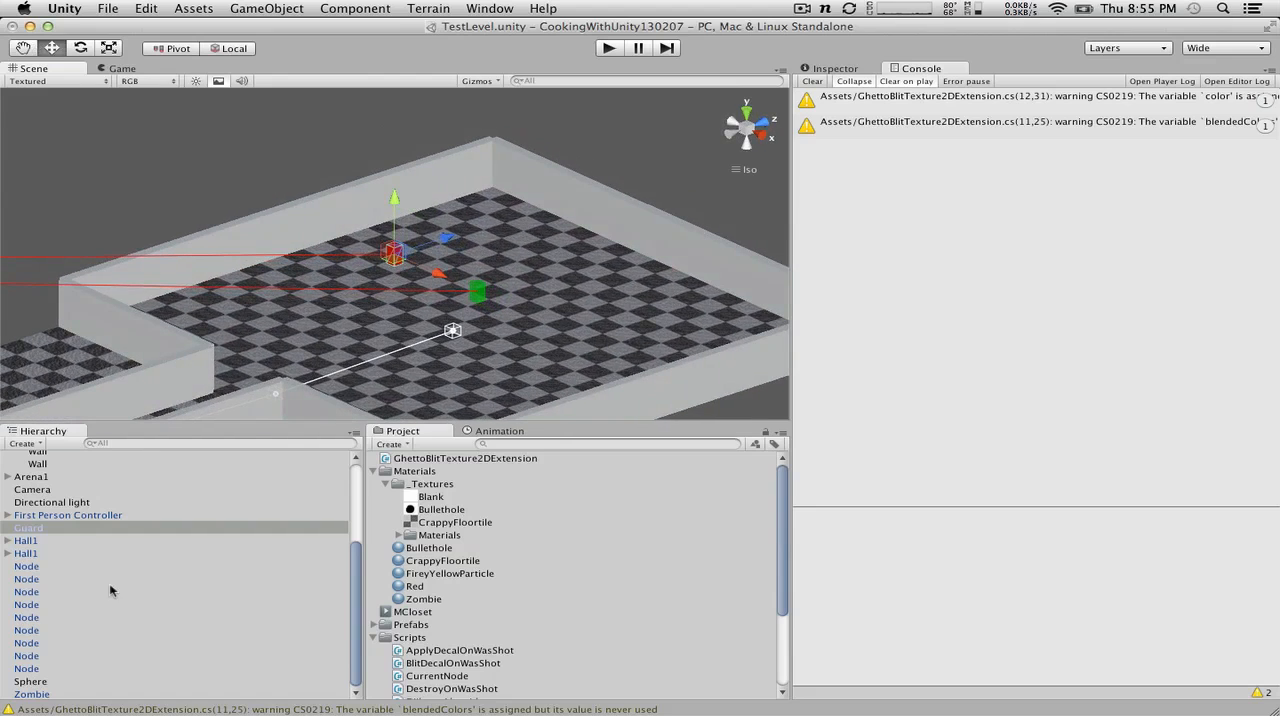
Step: Examine Guard's inherited components, including its Current Node settings, and the placement of the nodes in the level
left_click(847, 70)
scroll(1015, 548, "down", 10)
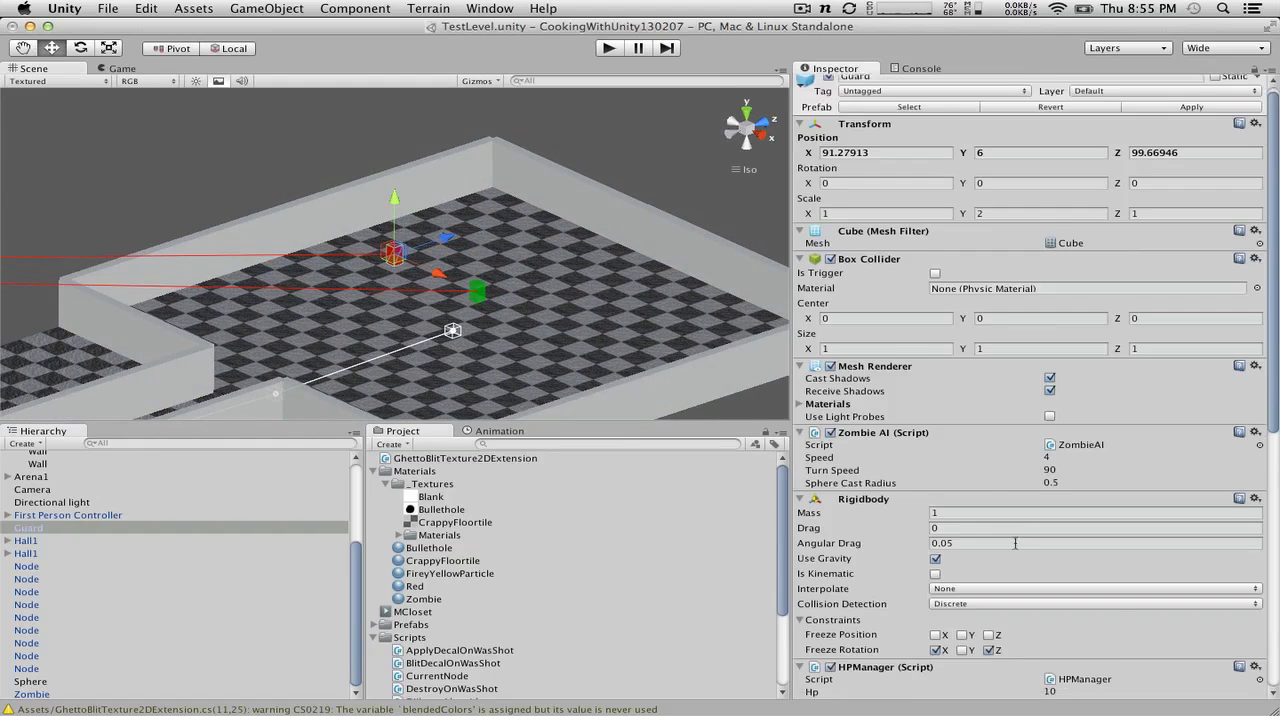
scroll(1015, 548, "up", 6)
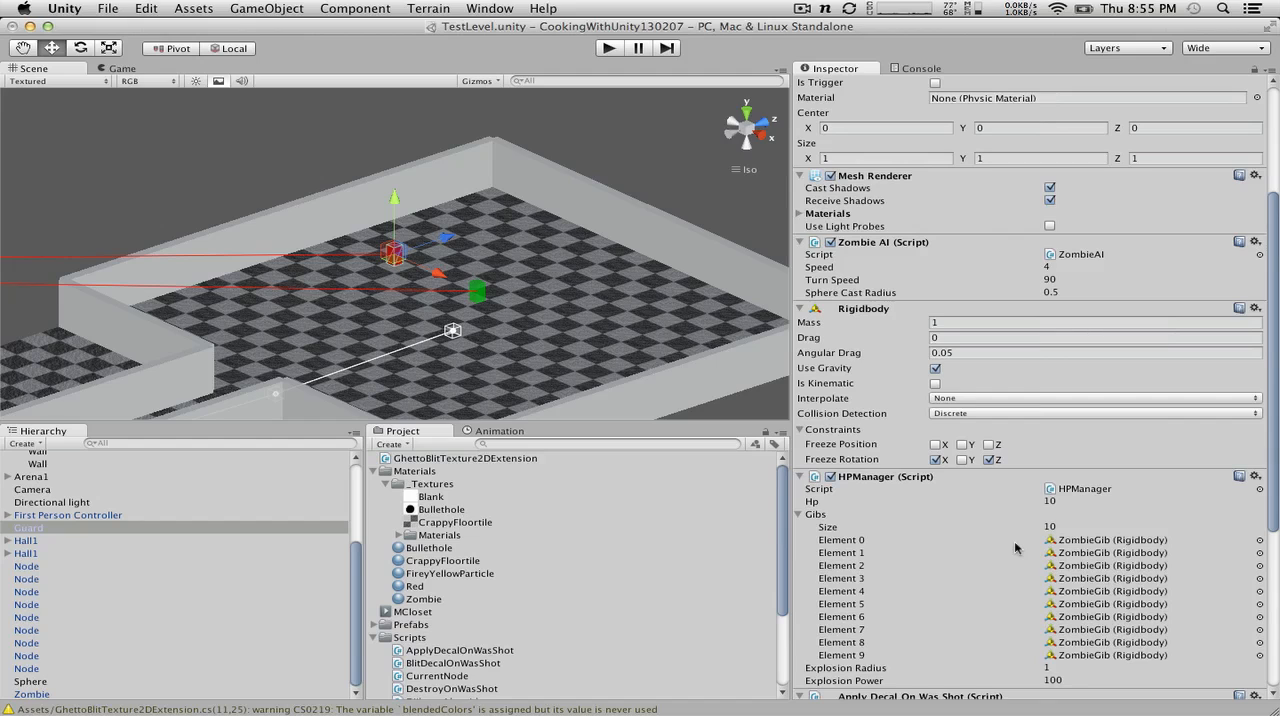
scroll(1015, 548, "down", 6)
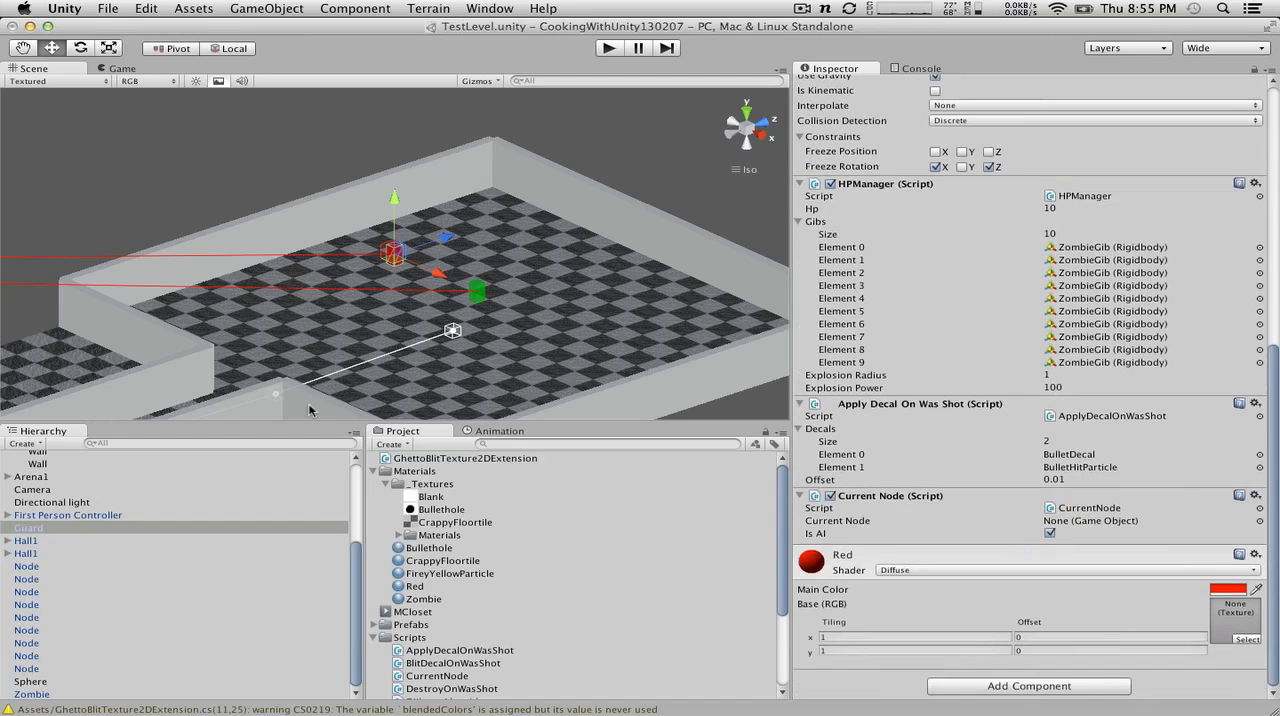
left_click_drag(552, 238, 505, 328, "alt")
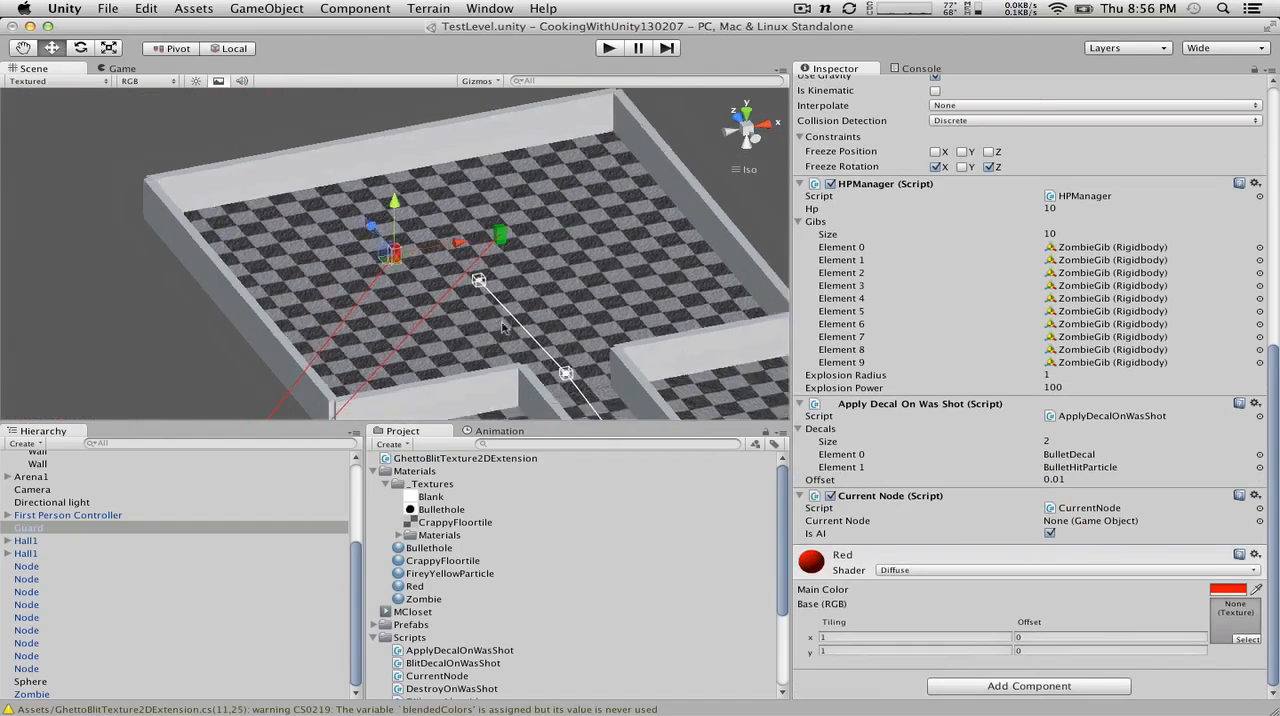
scroll(505, 328, "down", 5)
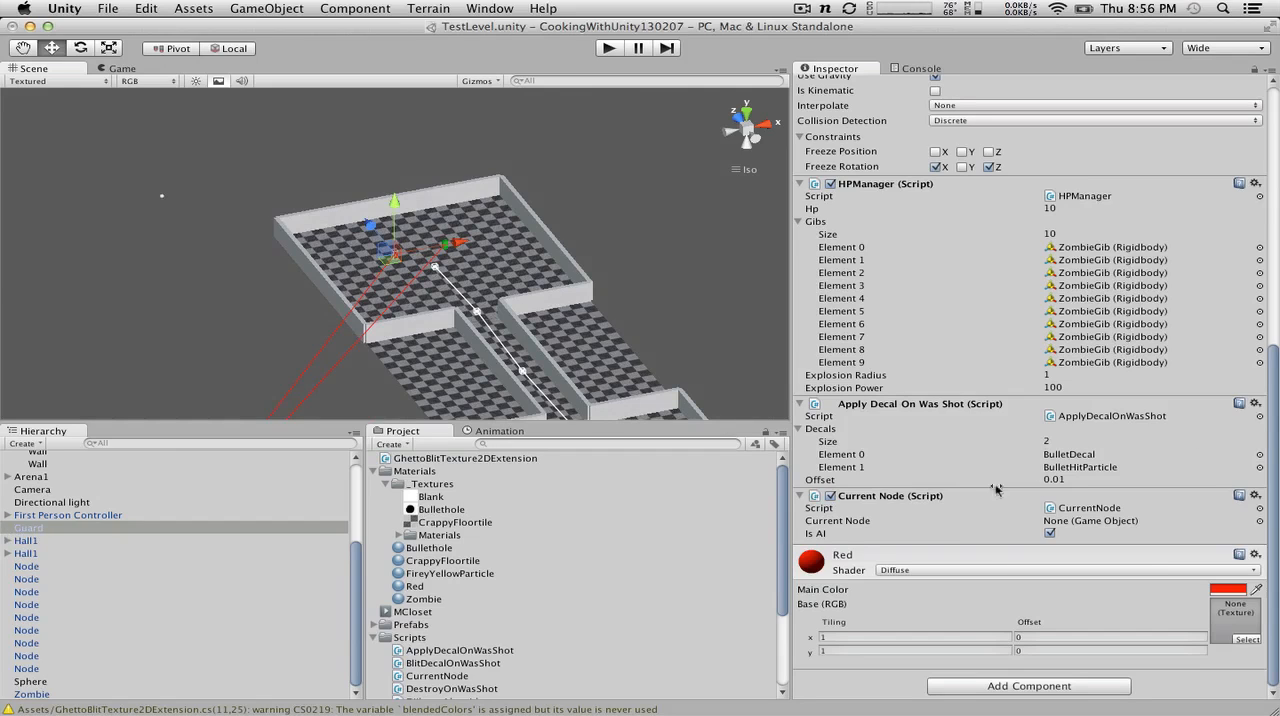
left_click(1099, 522)
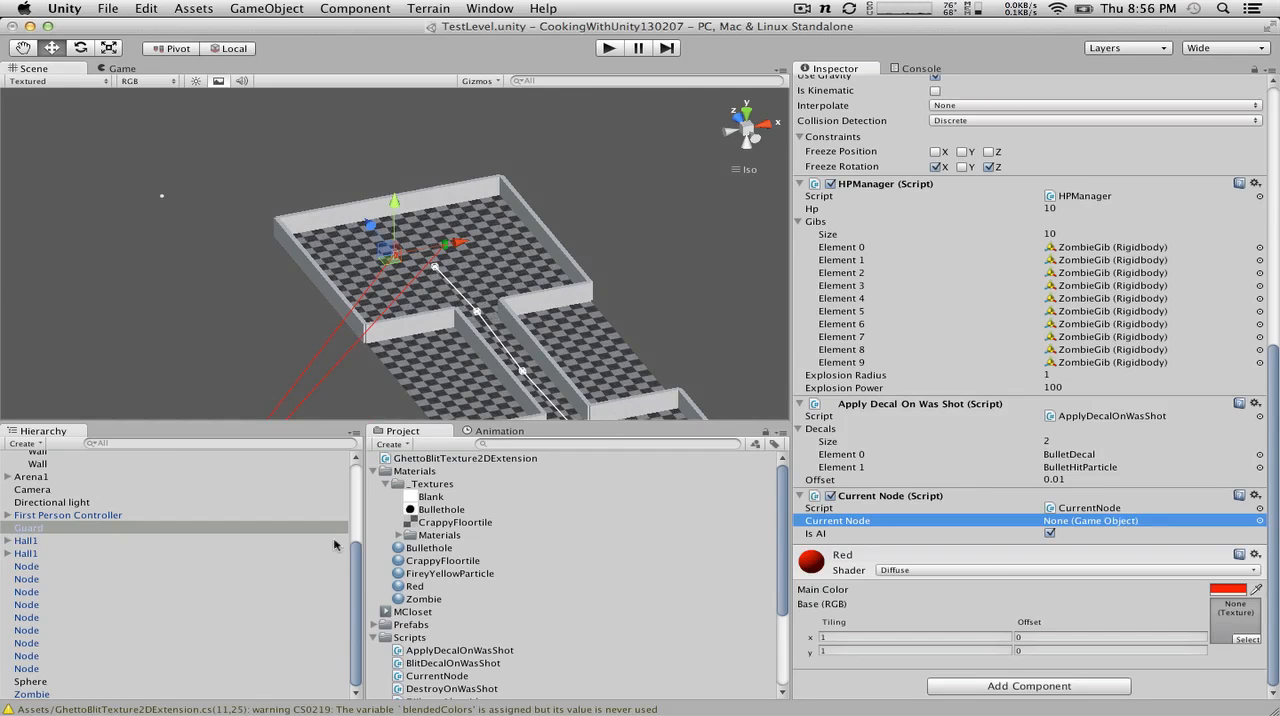
scroll(468, 636, "down", 5)
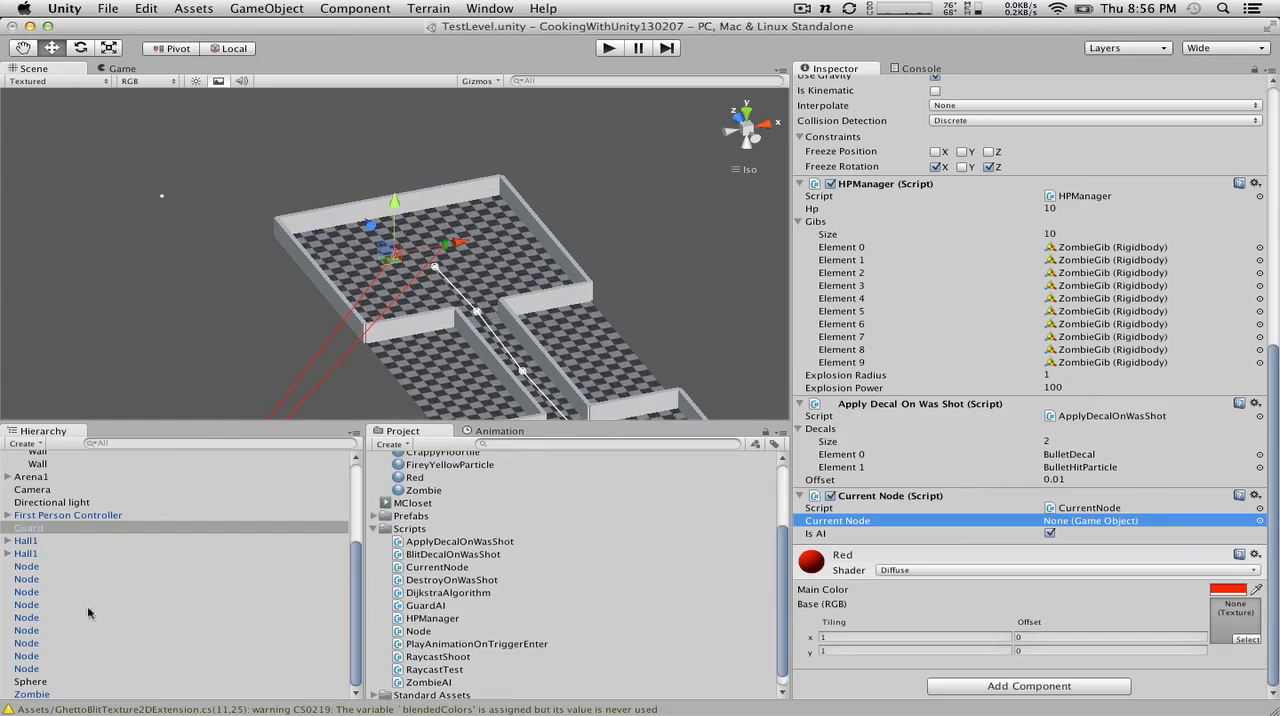
left_click(48, 592)
key("f")
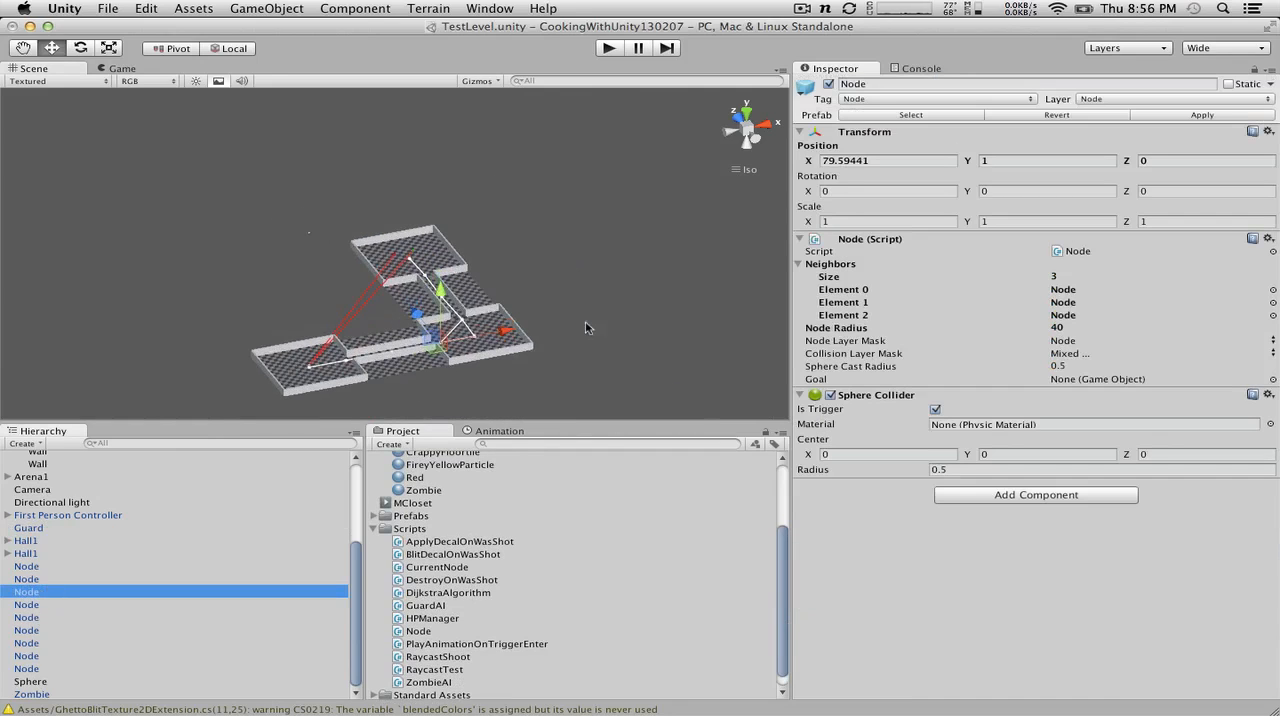
Step: Remove the Zombie AI component from Guard and attach the GuardAI script instead
left_click(38, 530)
left_click_drag(38, 598, 1080, 390)
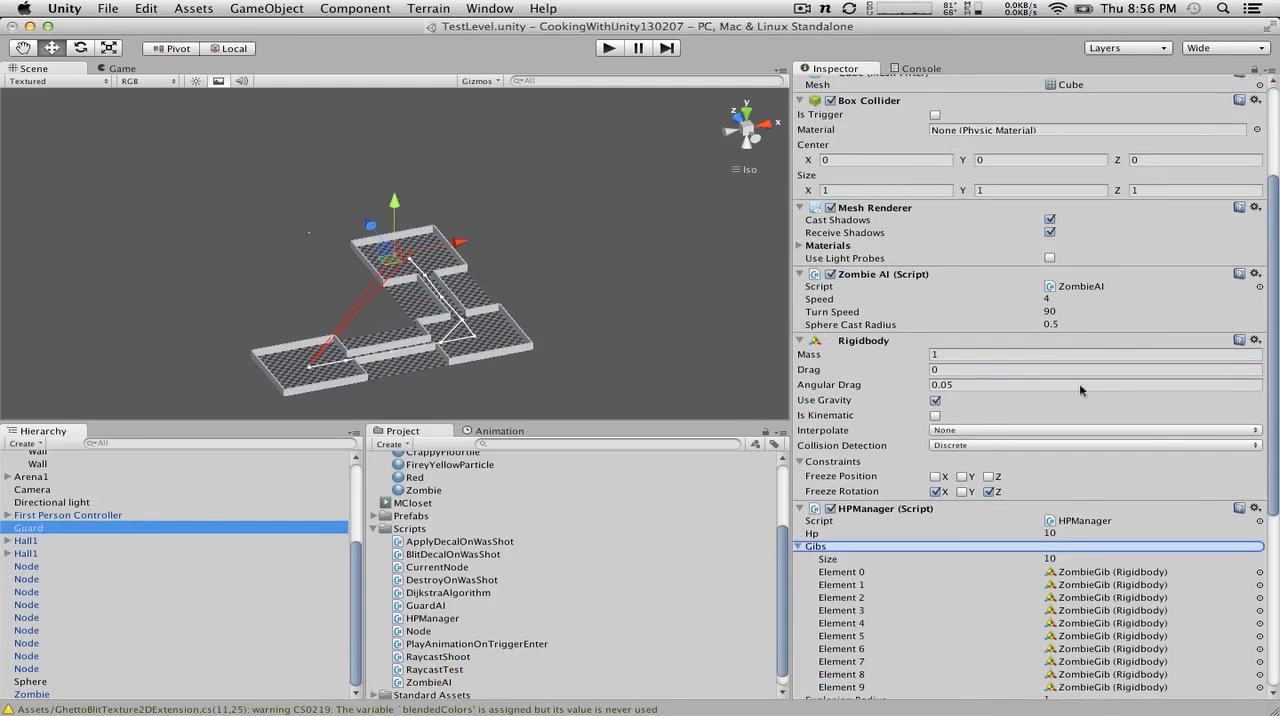
left_click(1256, 273)
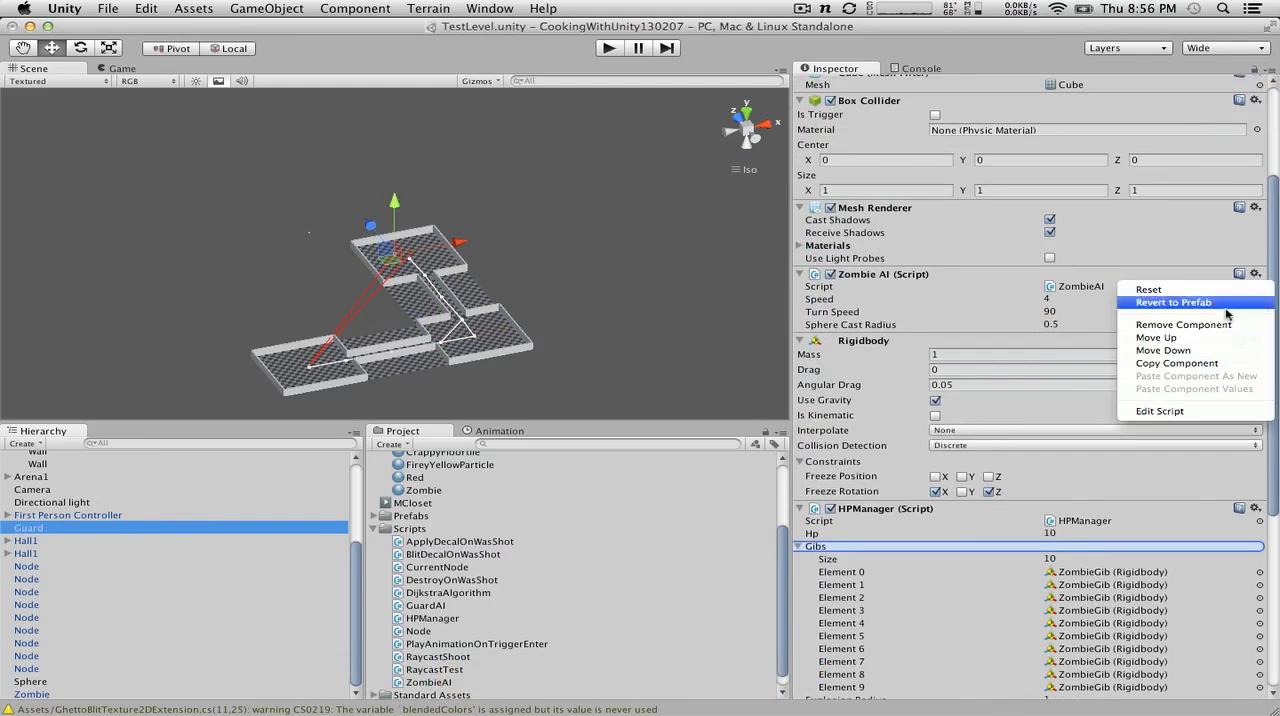
left_click(1183, 325)
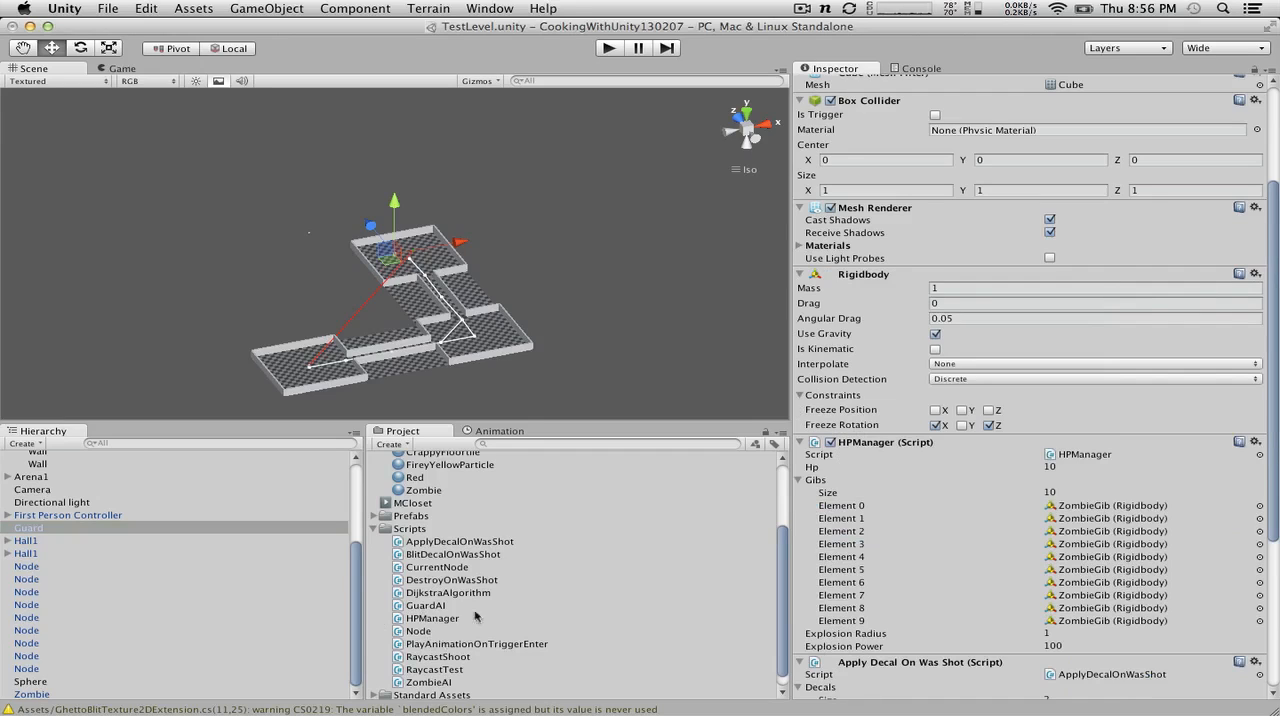
left_click_drag(426, 605, 74, 530)
scroll(1156, 508, "down", 5)
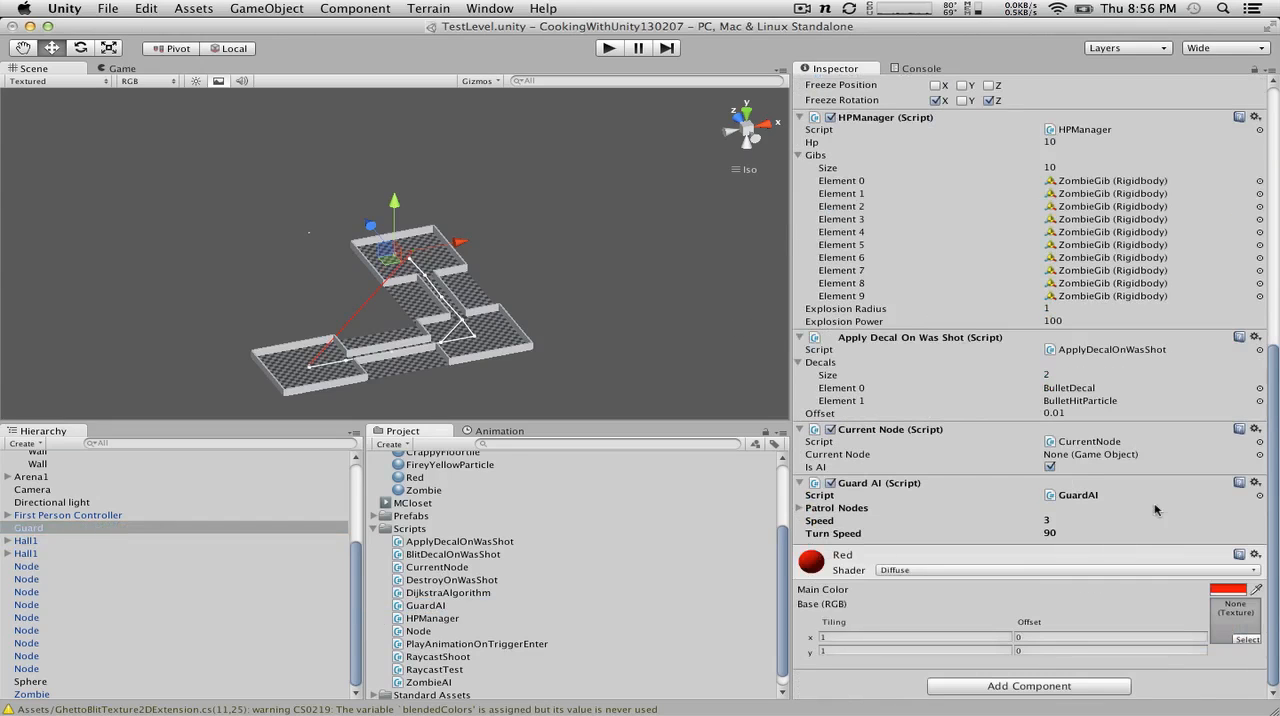
Step: Add one of the level's Node objects as Element 0 of the Patrol Nodes list in Guard's Guard AI component
left_click(801, 509)
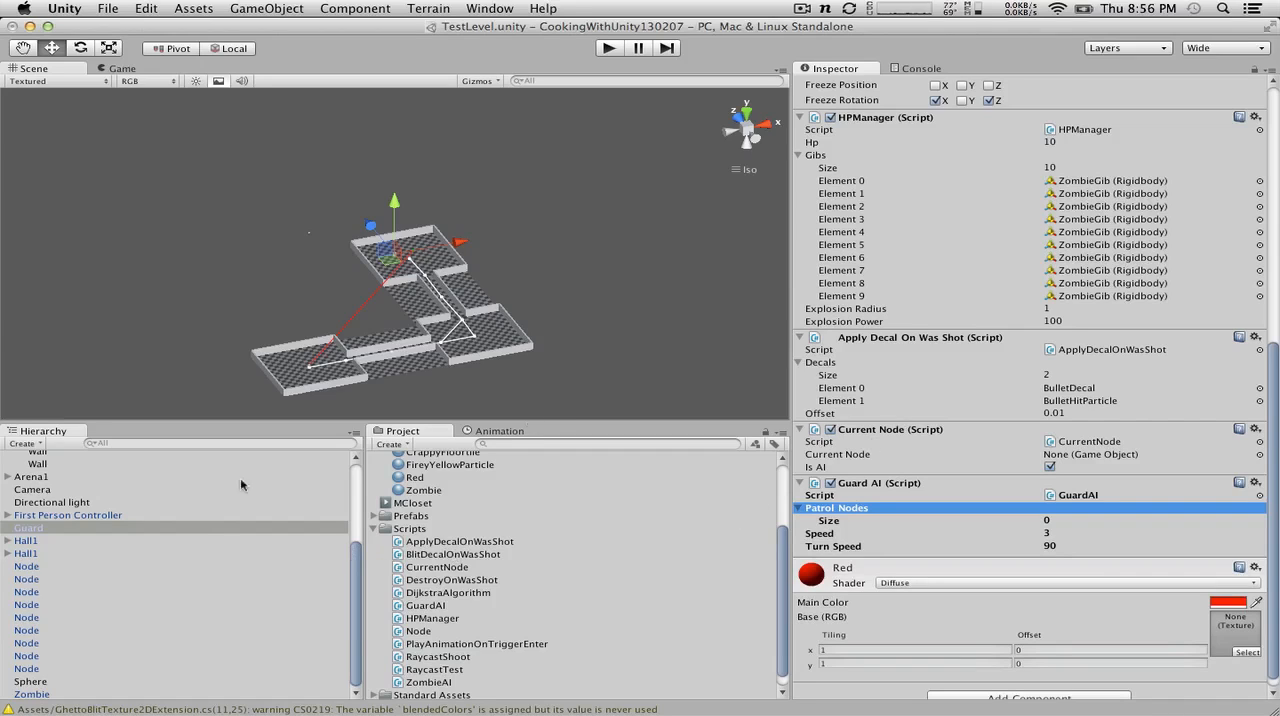
left_click(65, 531)
left_click_drag(28, 530, 425, 515)
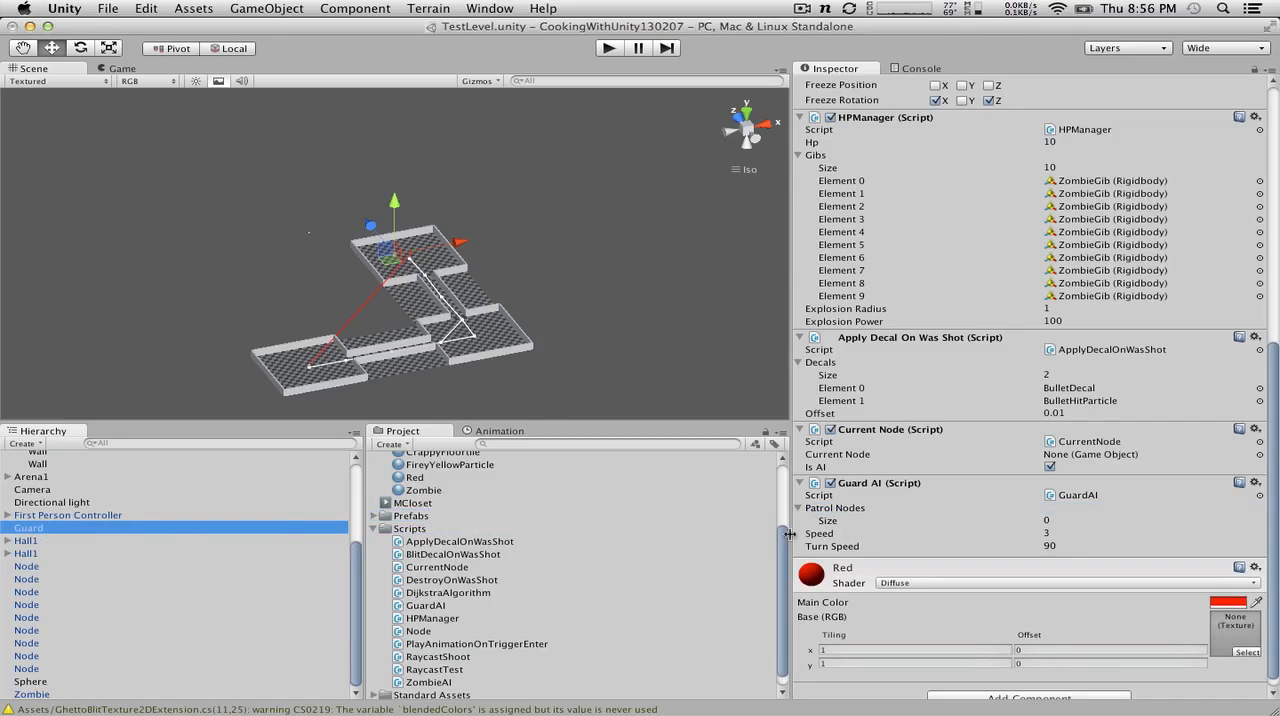
left_click(24, 604)
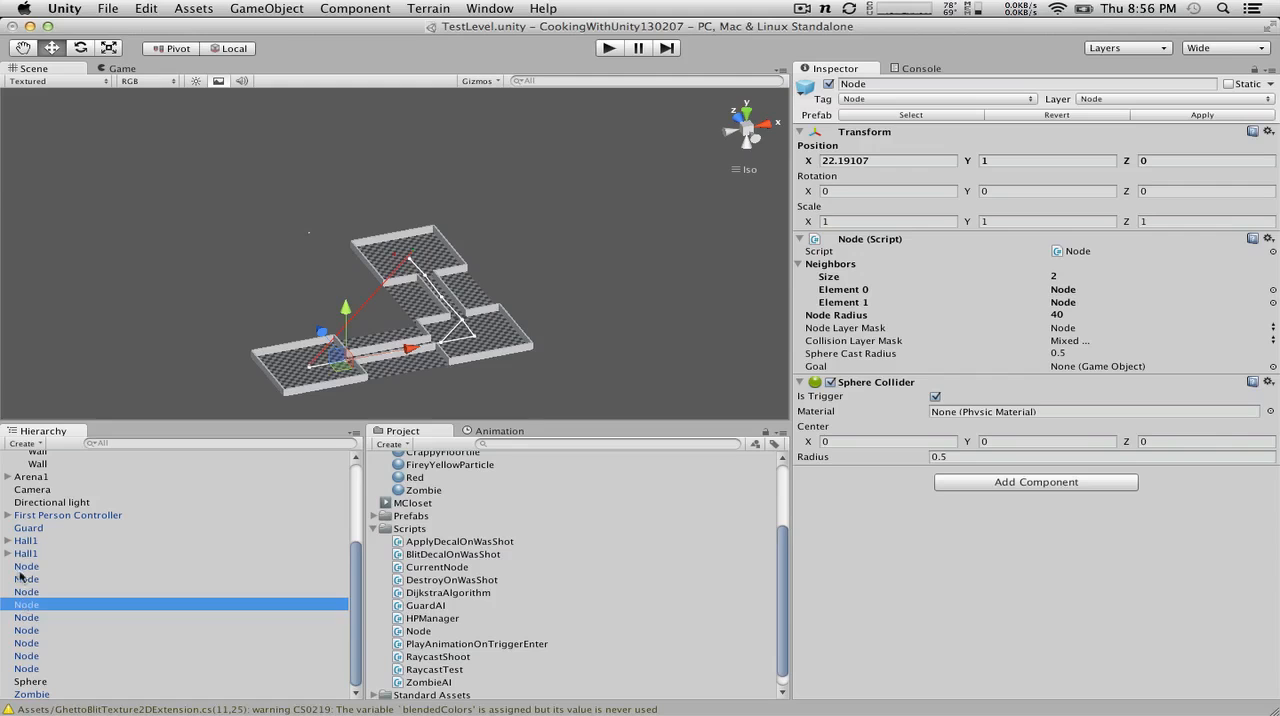
key("Return")
left_click(27, 528)
left_click_drag(44, 604, 987, 680)
left_click_drag(948, 511, 935, 497)
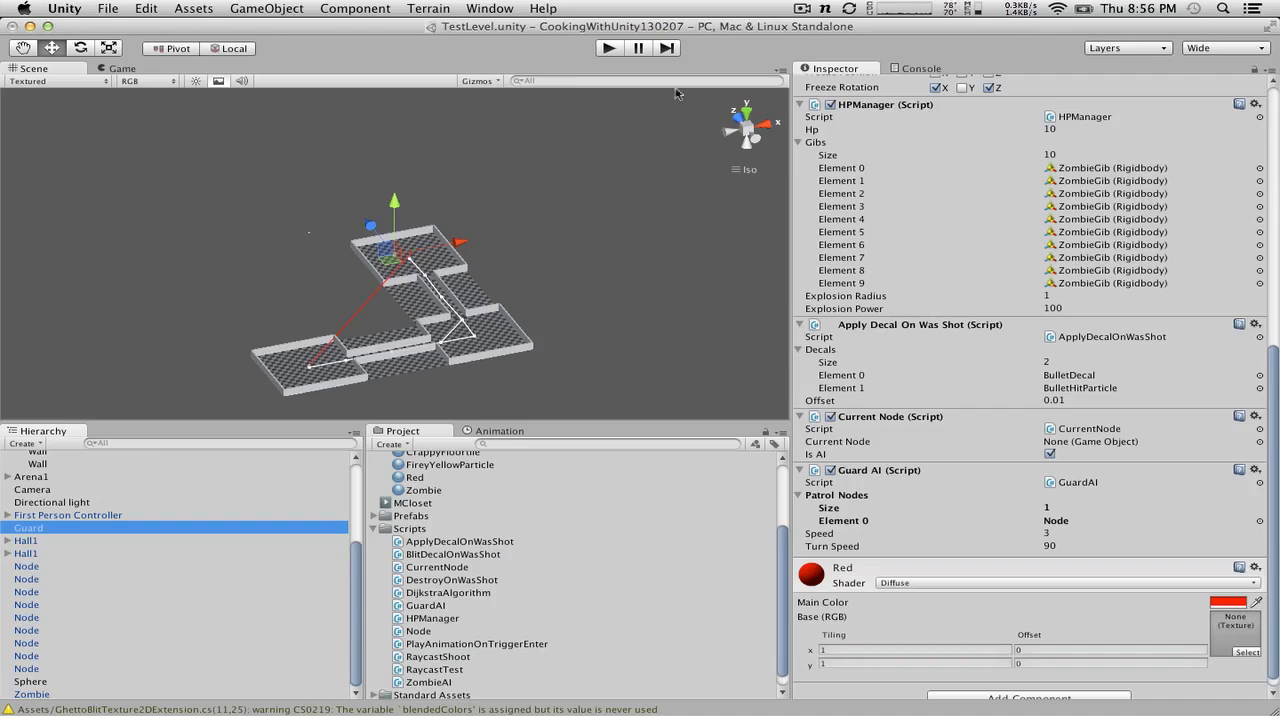
Step: Run the game and watch Guard's movement up close in the Scene view
left_click(608, 48)
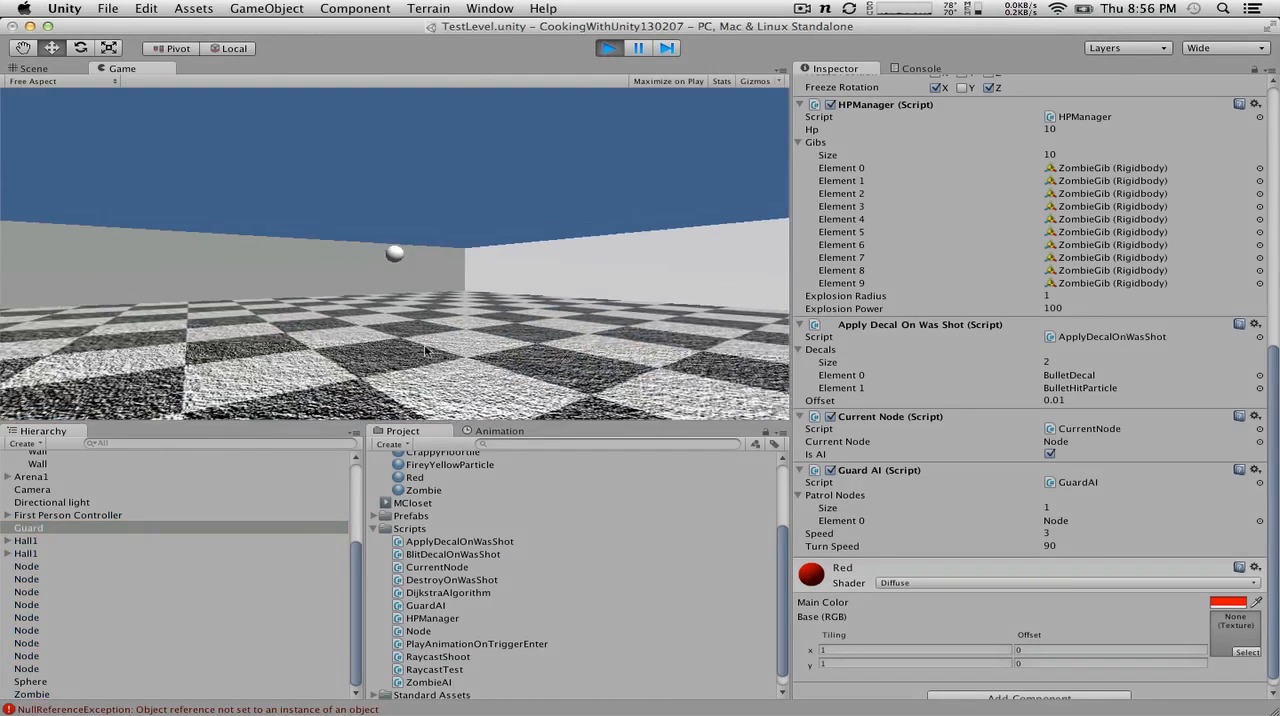
left_click(22, 70)
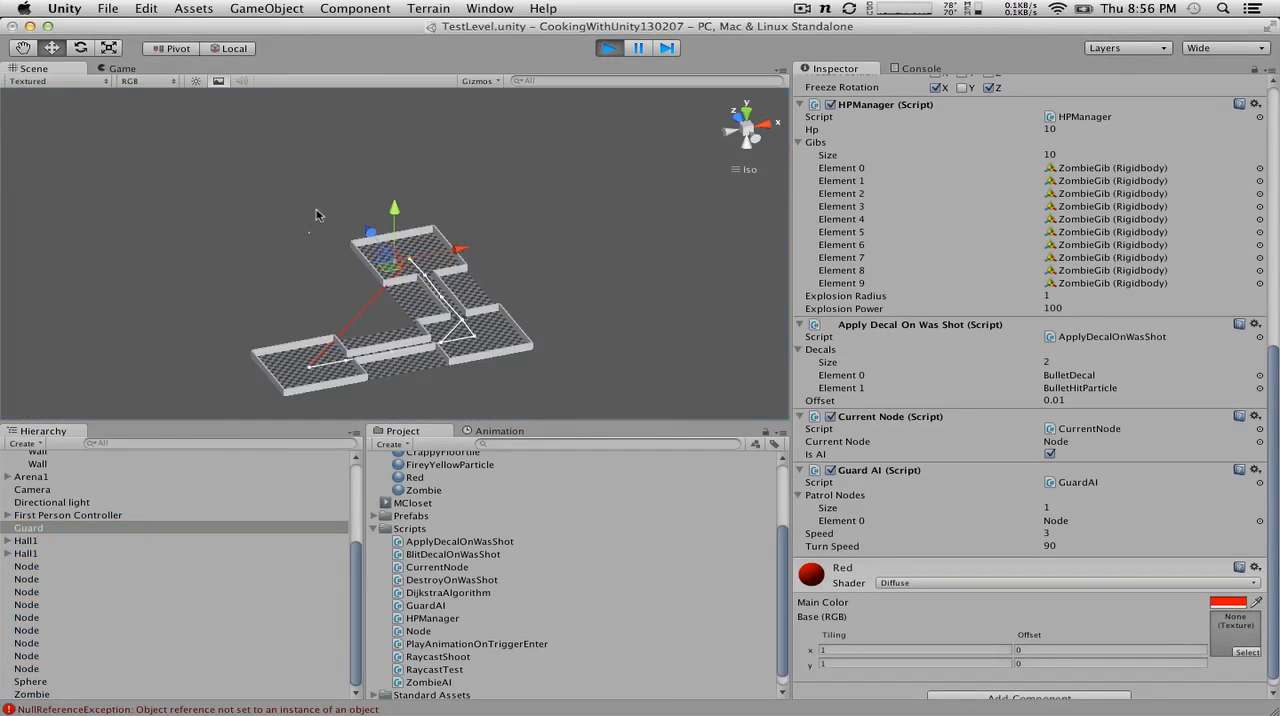
scroll(318, 215, "up", 8)
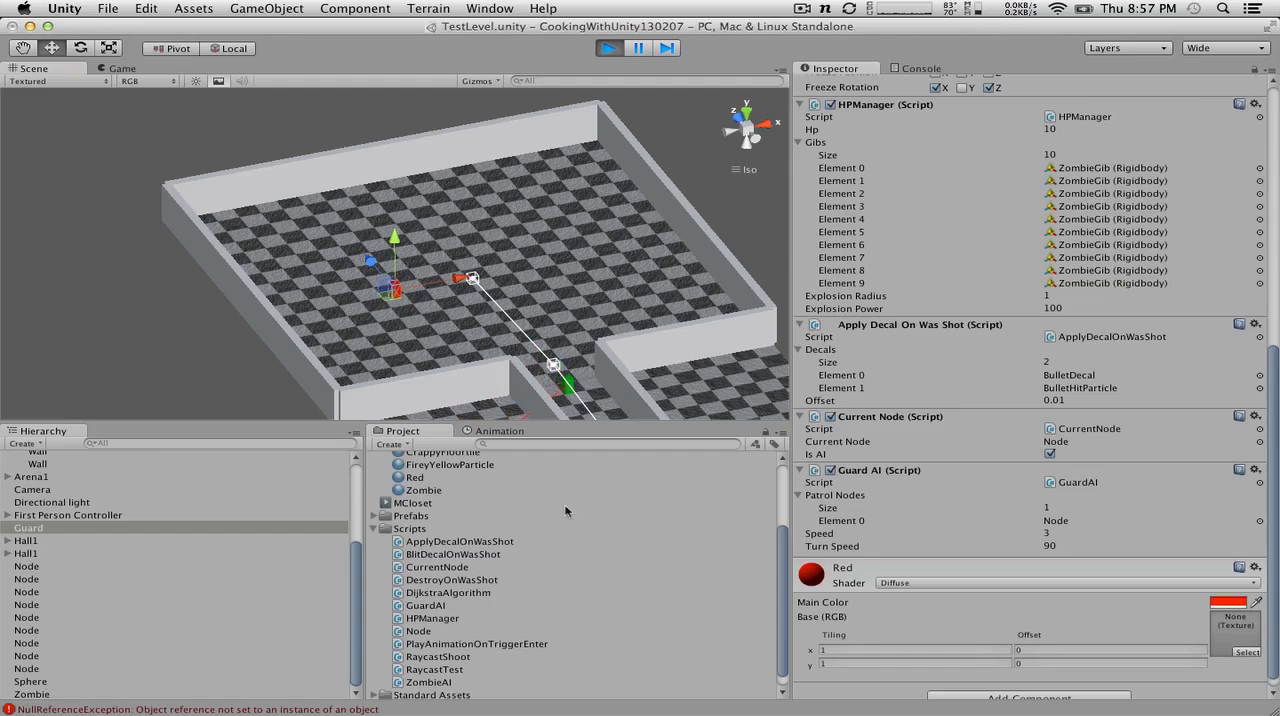
Step: Open the GuardAI script line that raises the NullReferenceException, then return to Unity and stop the game
double_click(242, 709)
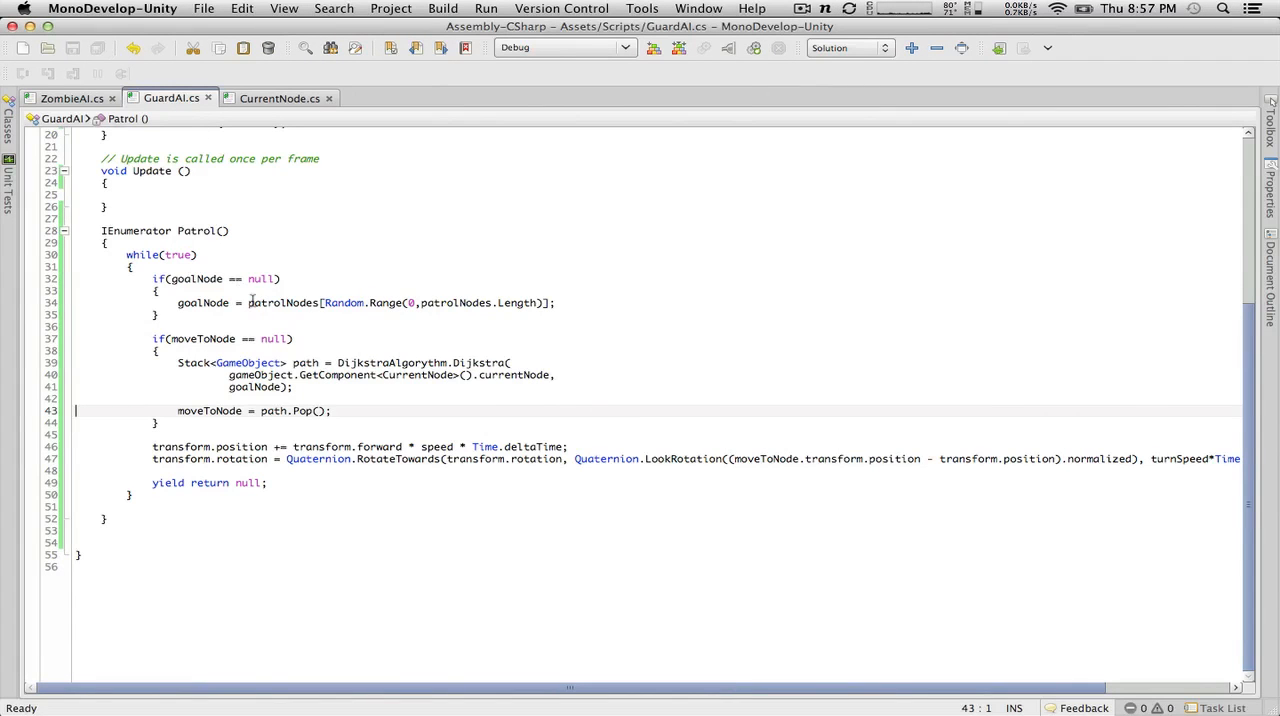
key("ctrl+Left")
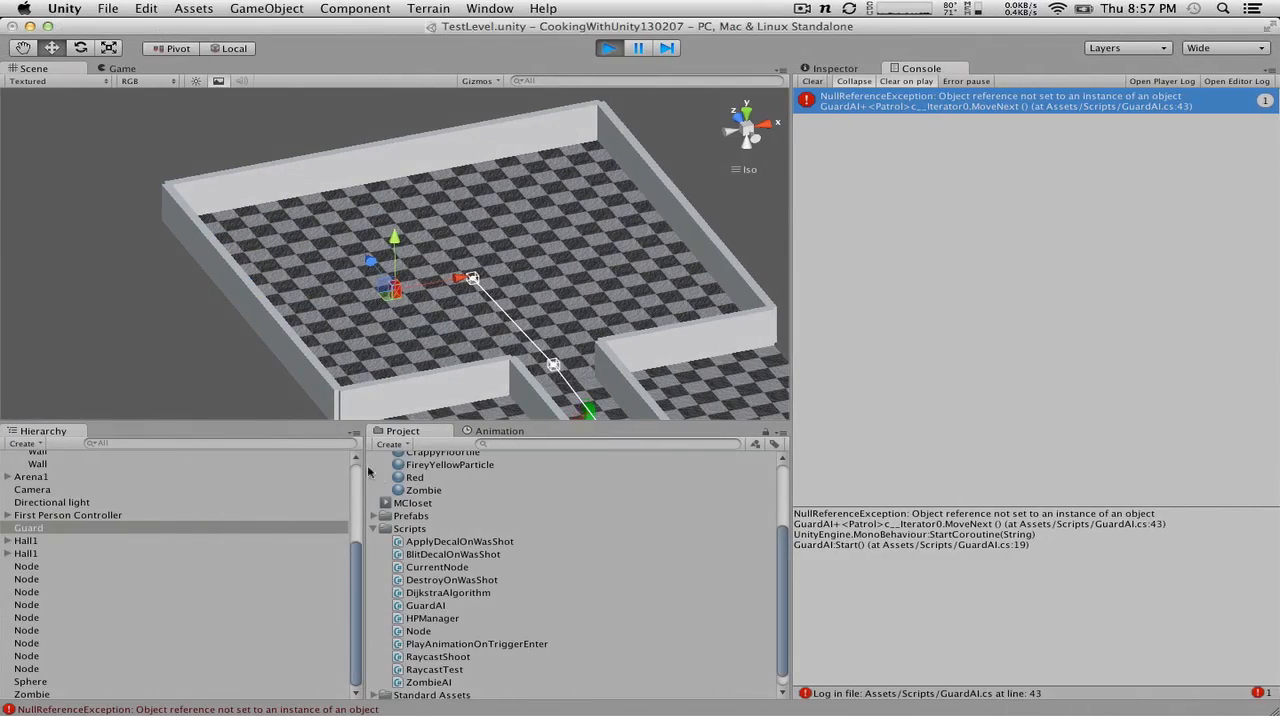
left_click(604, 50)
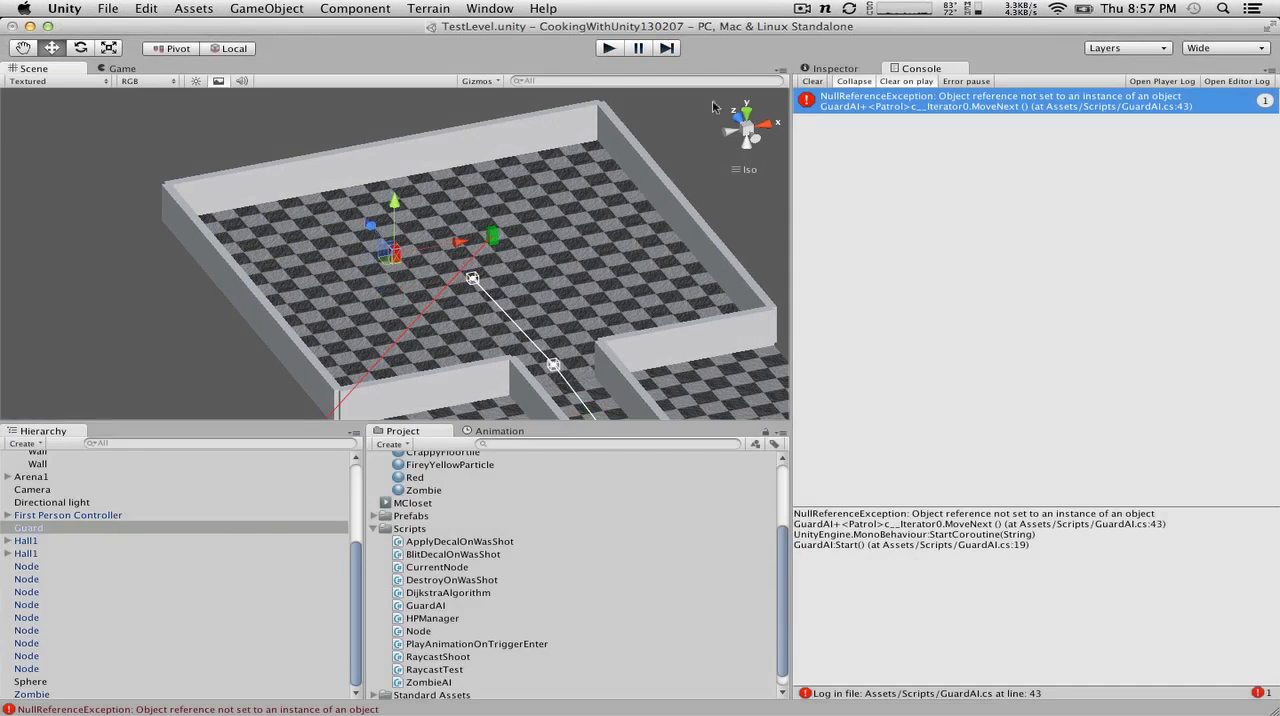
Step: Run the game with Guard's components displayed and open the GuardAI script line that raises the NullReferenceException
left_click(830, 68)
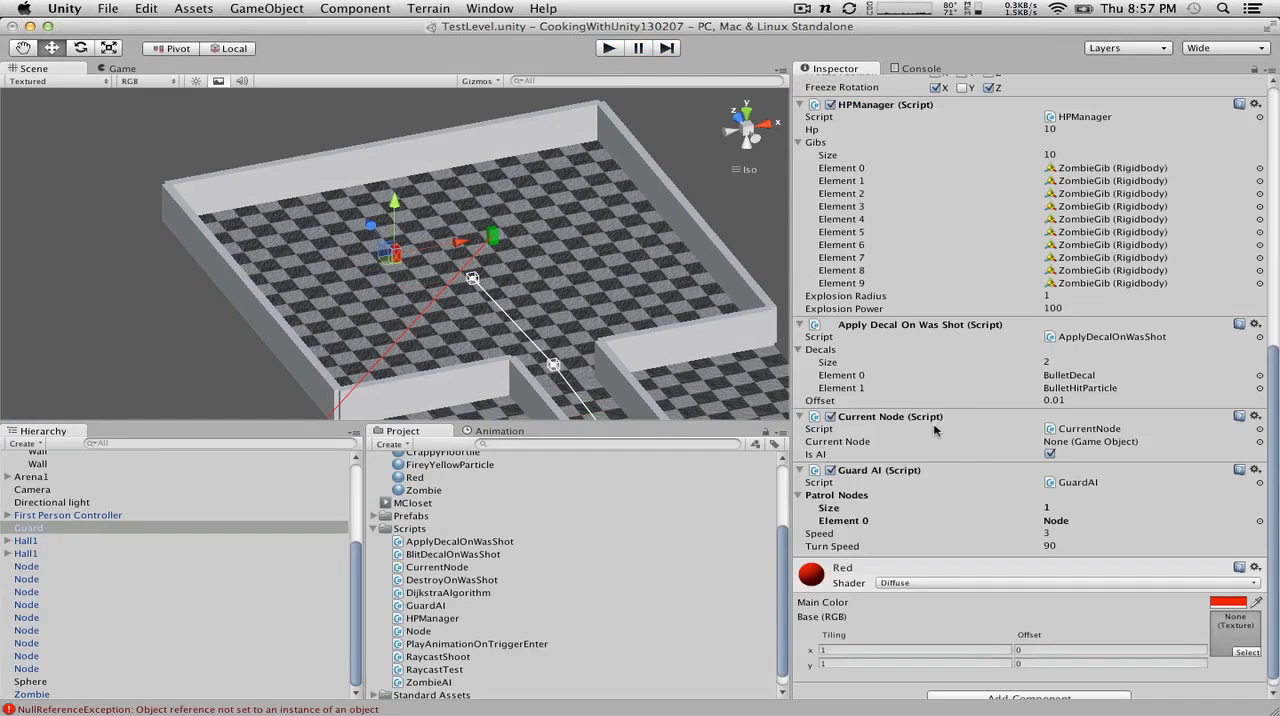
left_click(607, 48)
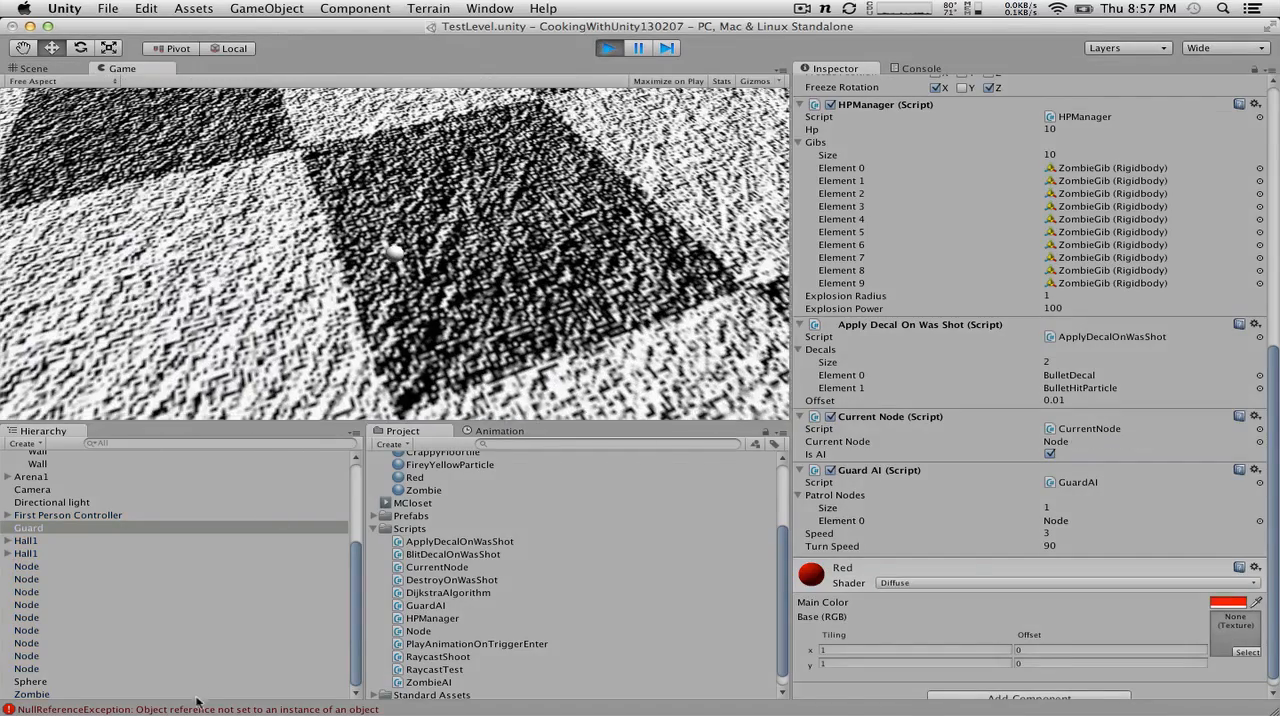
double_click(197, 706)
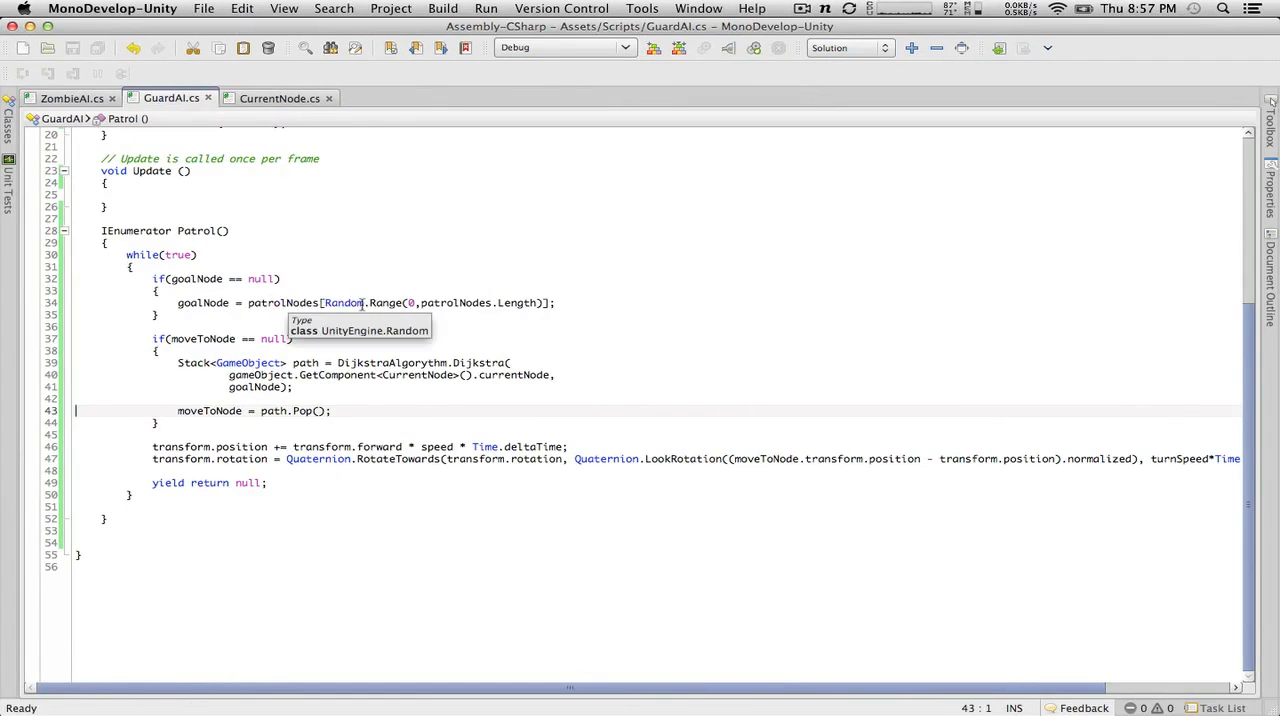
scroll(362, 304, "up", 2)
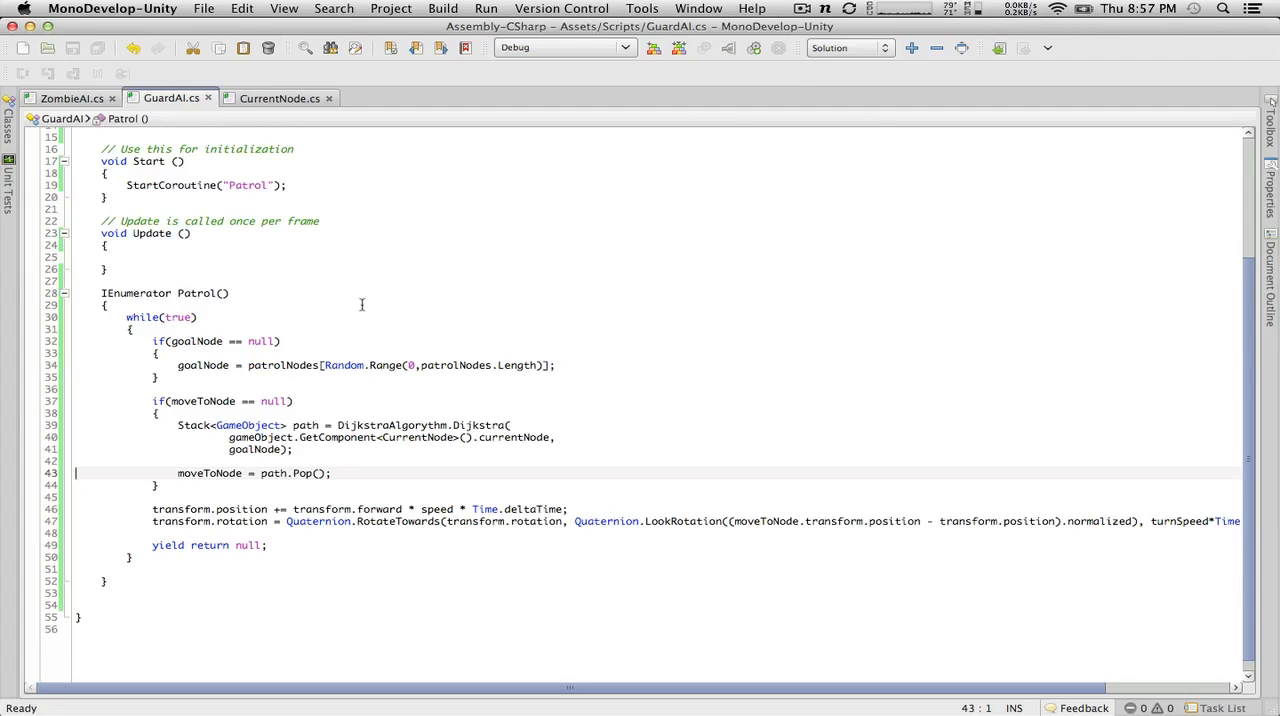
Step: Switch to Unity, set Guard's Inspector to Debug mode and examine the Goal Node and Move To Node values of Guard AI
key("ctrl+Left")
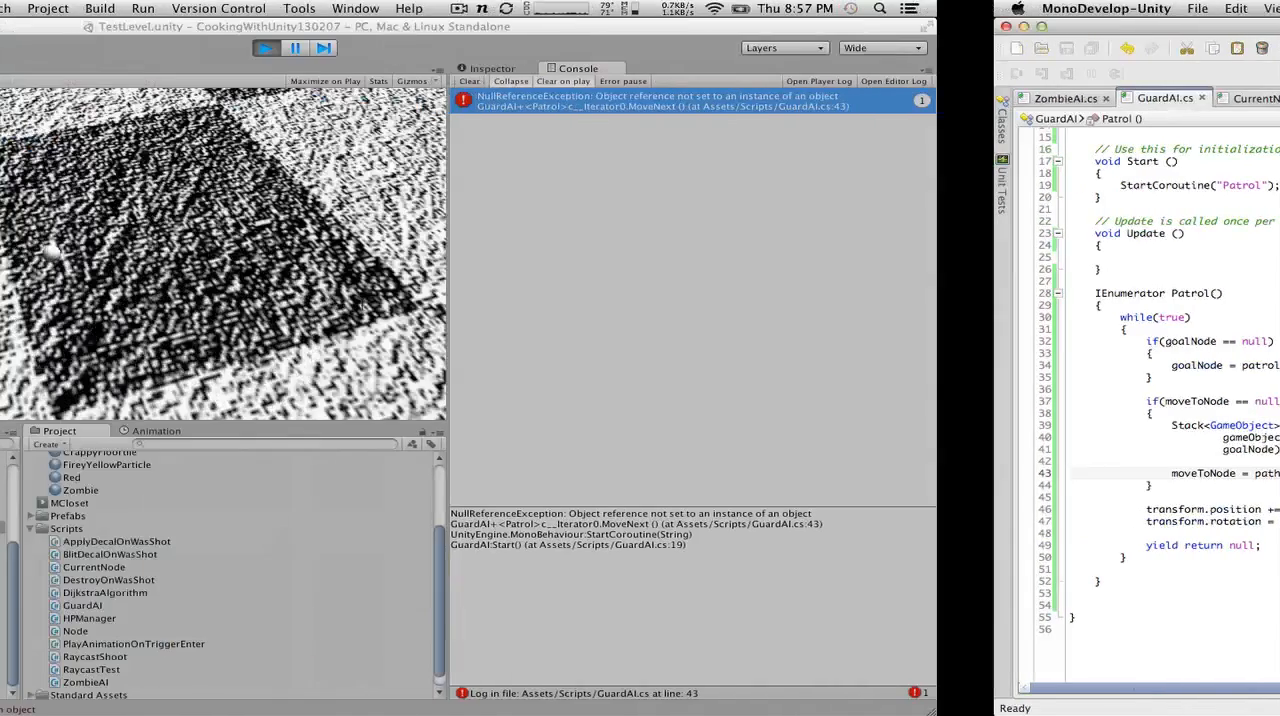
left_click(845, 67)
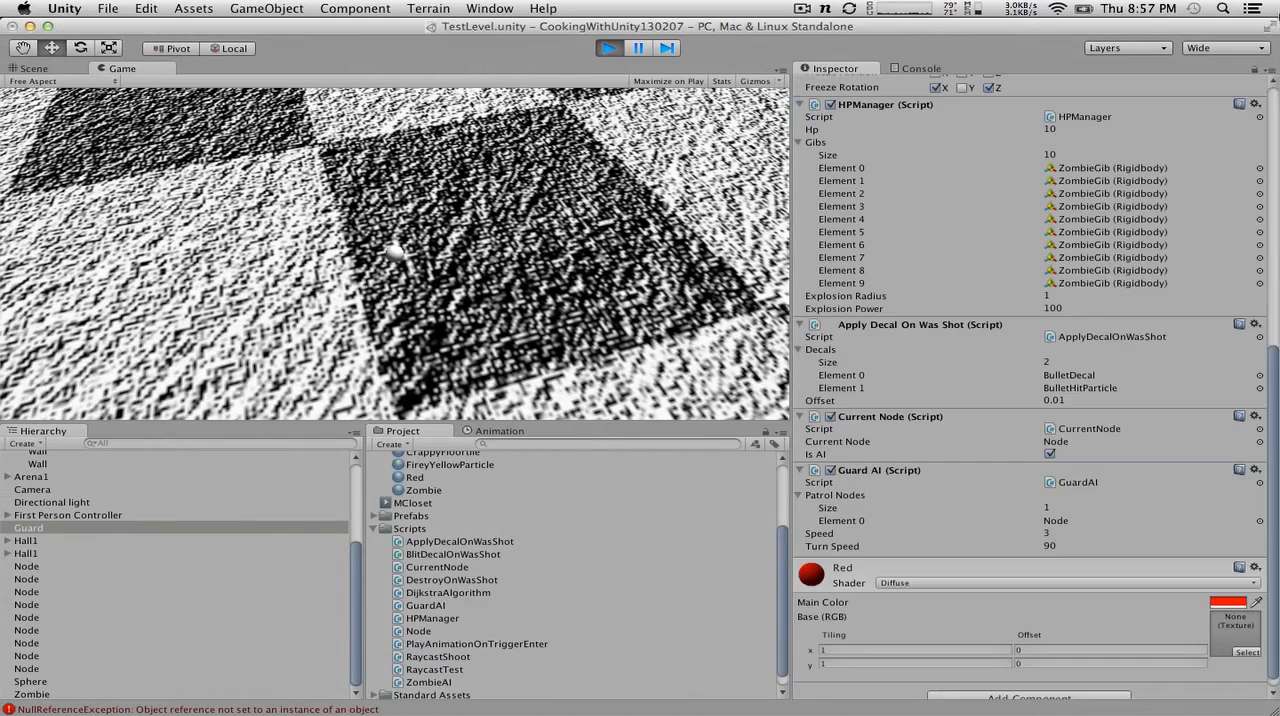
left_click(1268, 68)
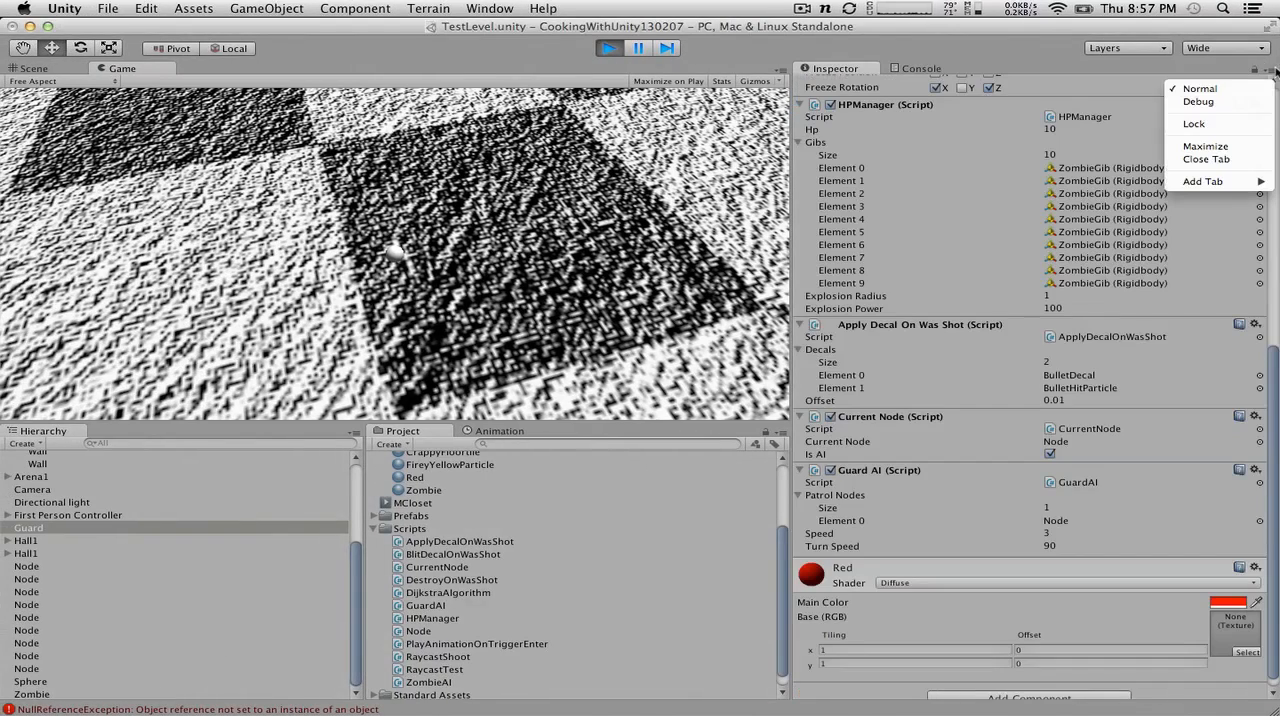
left_click(1225, 101)
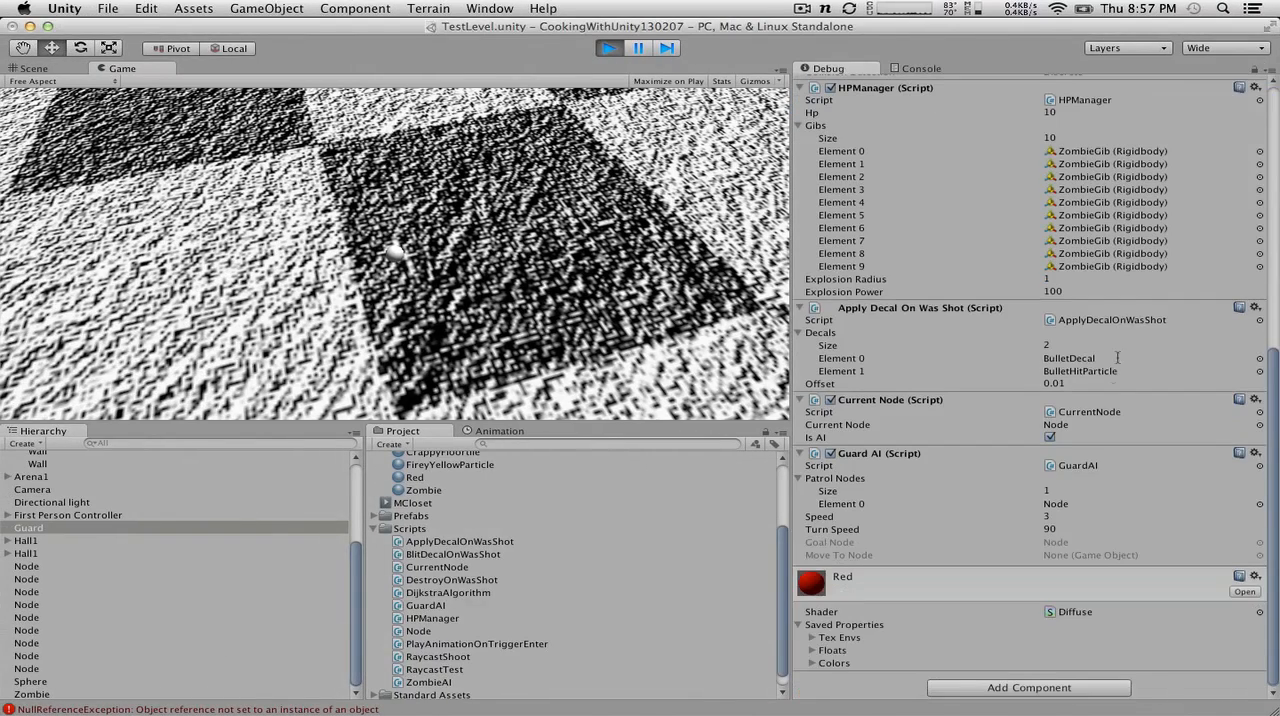
left_click(1055, 543)
scroll(738, 558, "down", 1)
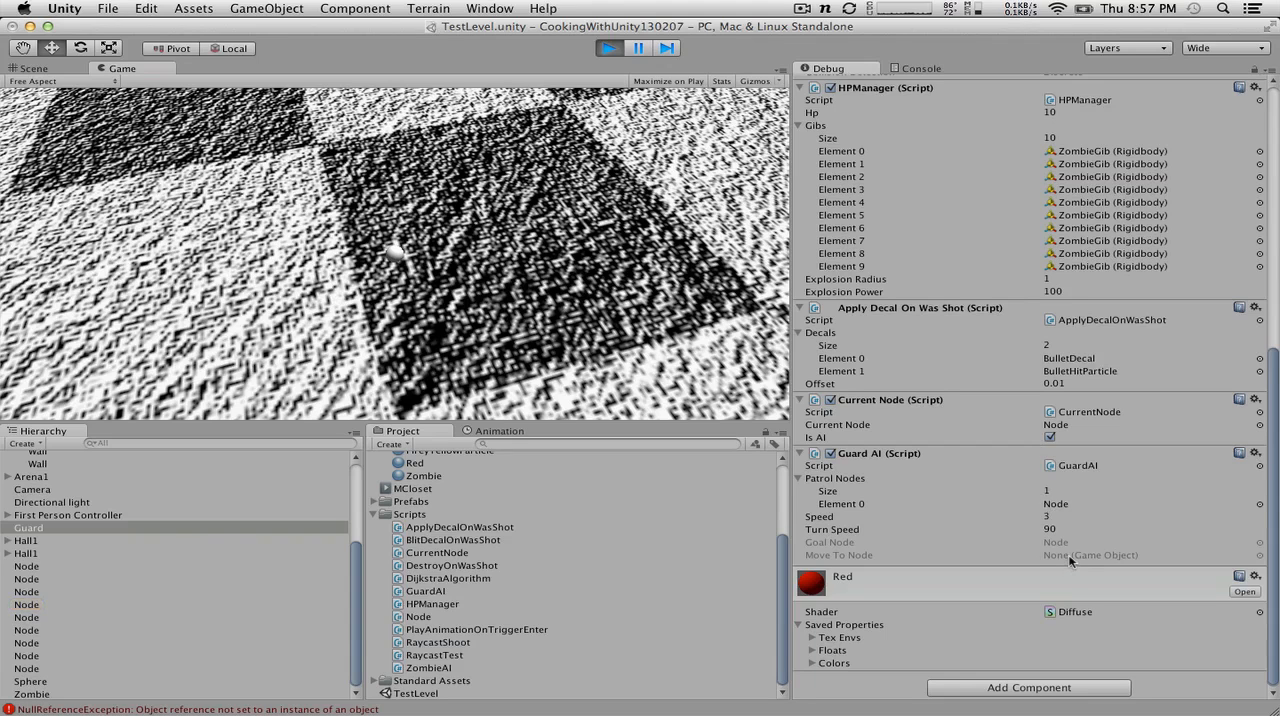
Step: Recheck the GuardAI line reported by the NullReferenceException, then return to Unity and stop the game
key("ctrl+Right")
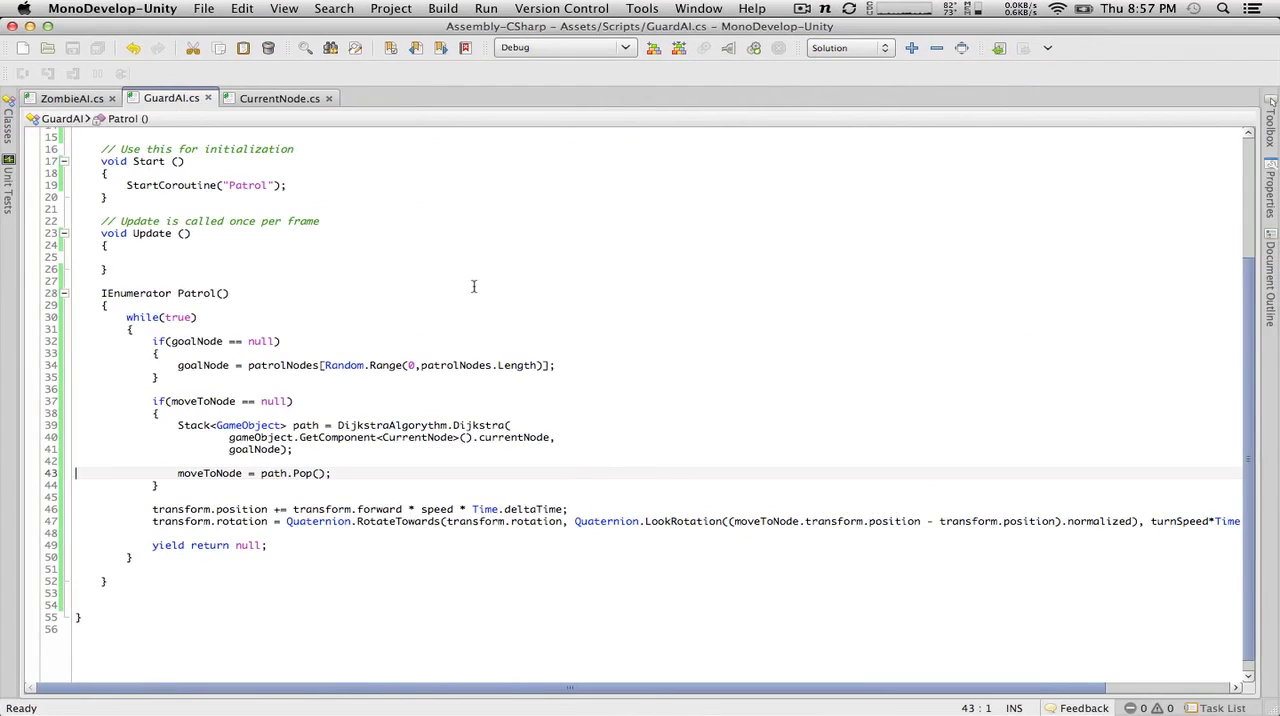
key("ctrl+Up")
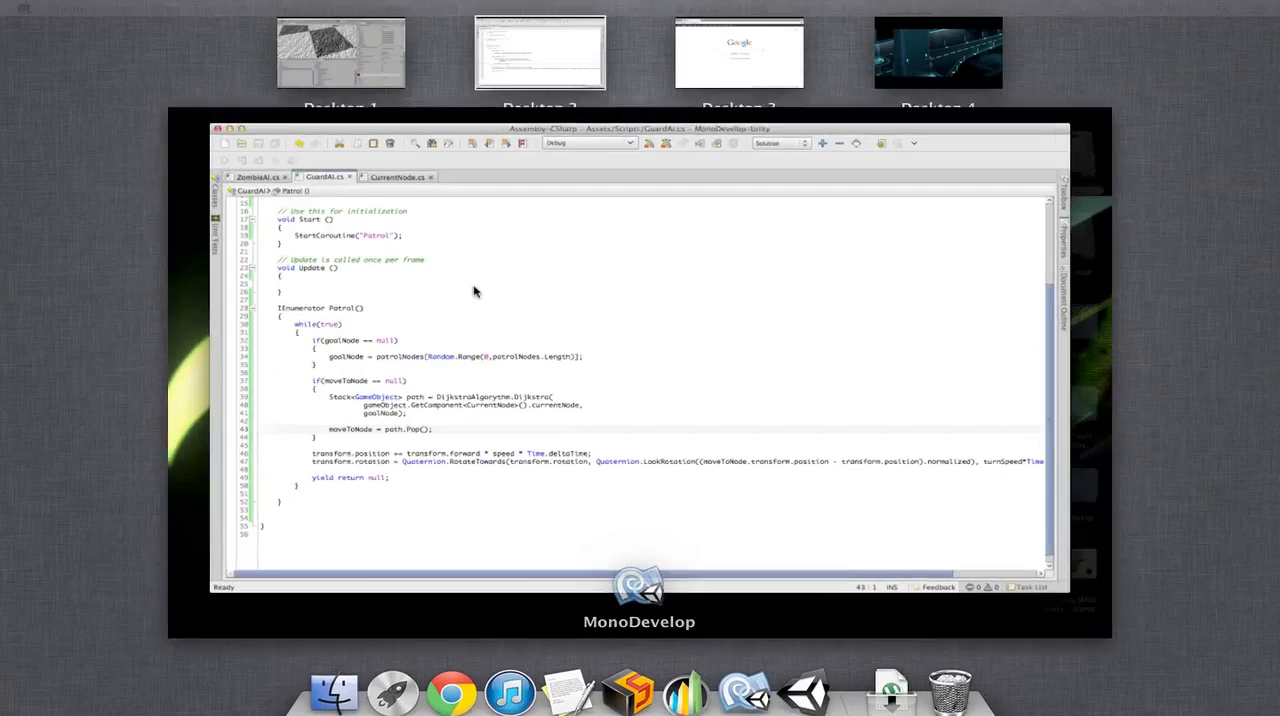
key("Escape")
key("ctrl+Left")
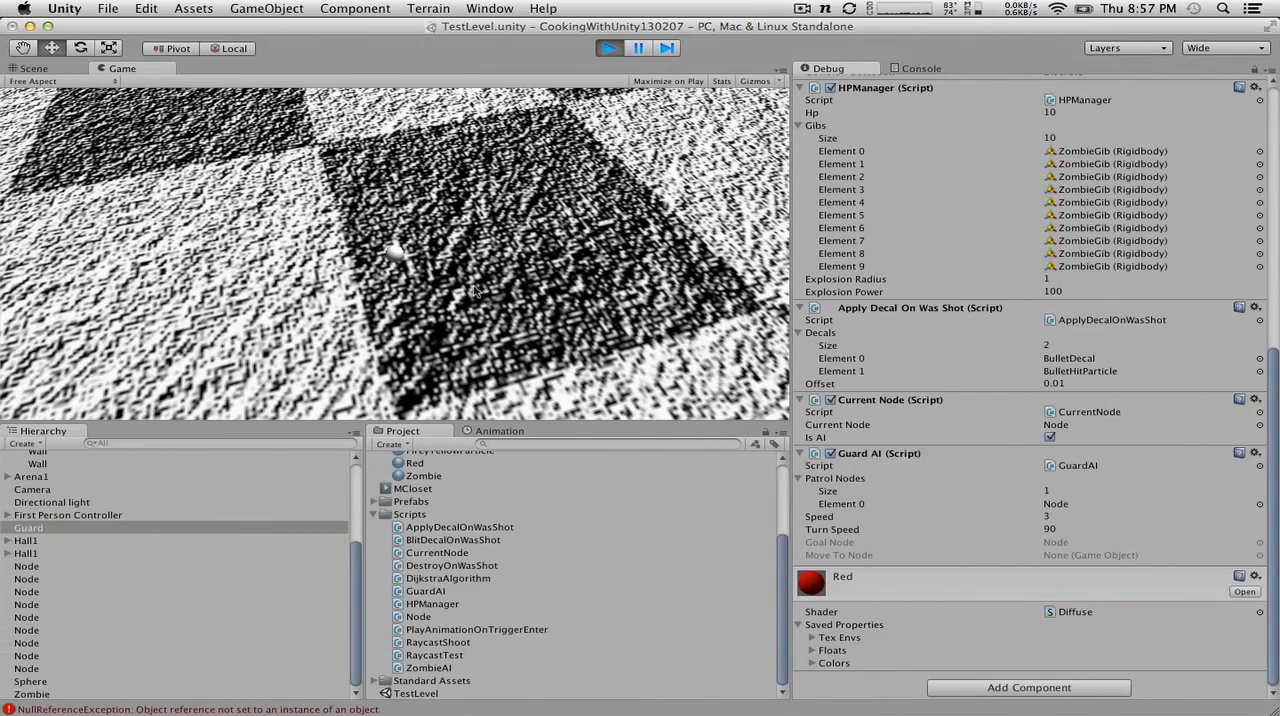
double_click(265, 710)
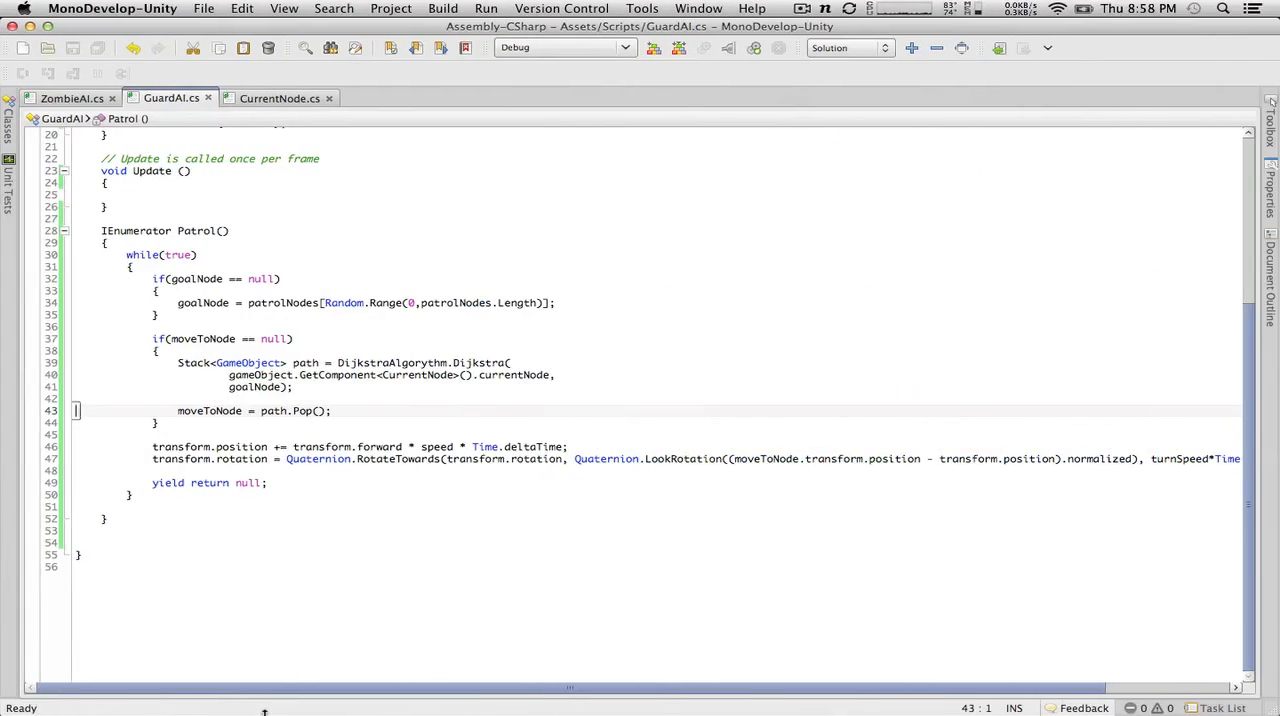
key("ctrl+Left")
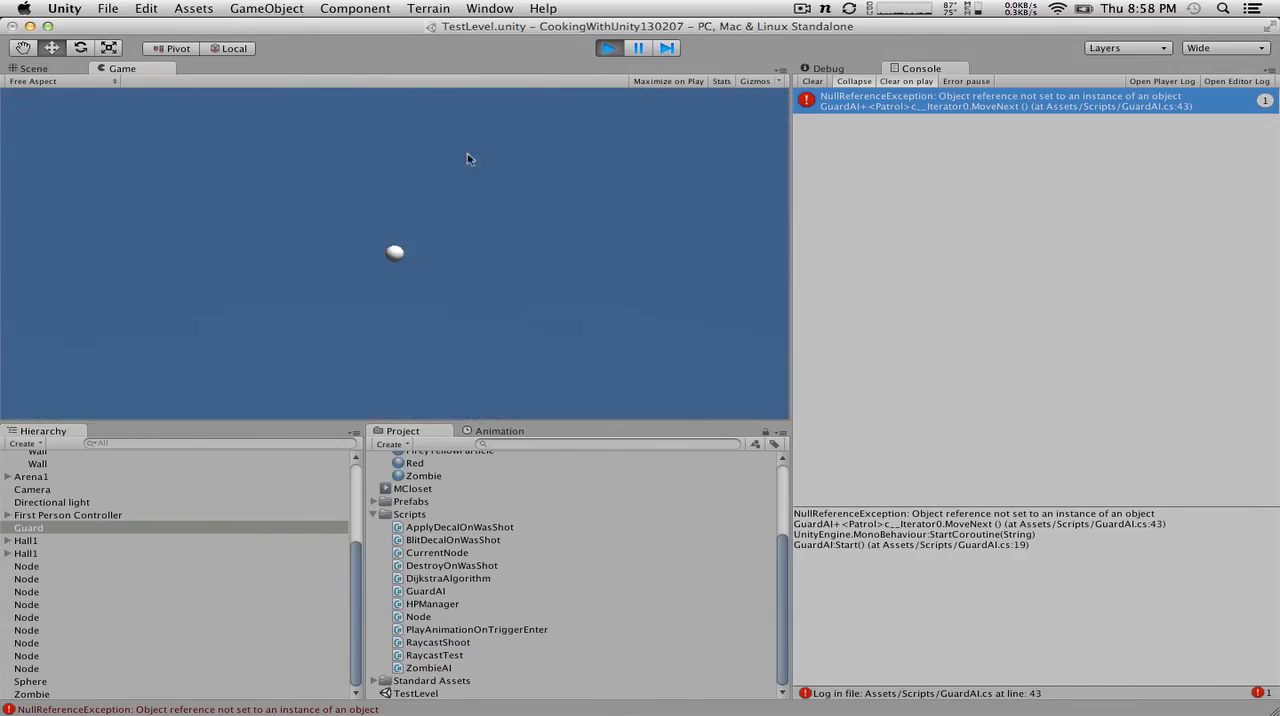
left_click(609, 48)
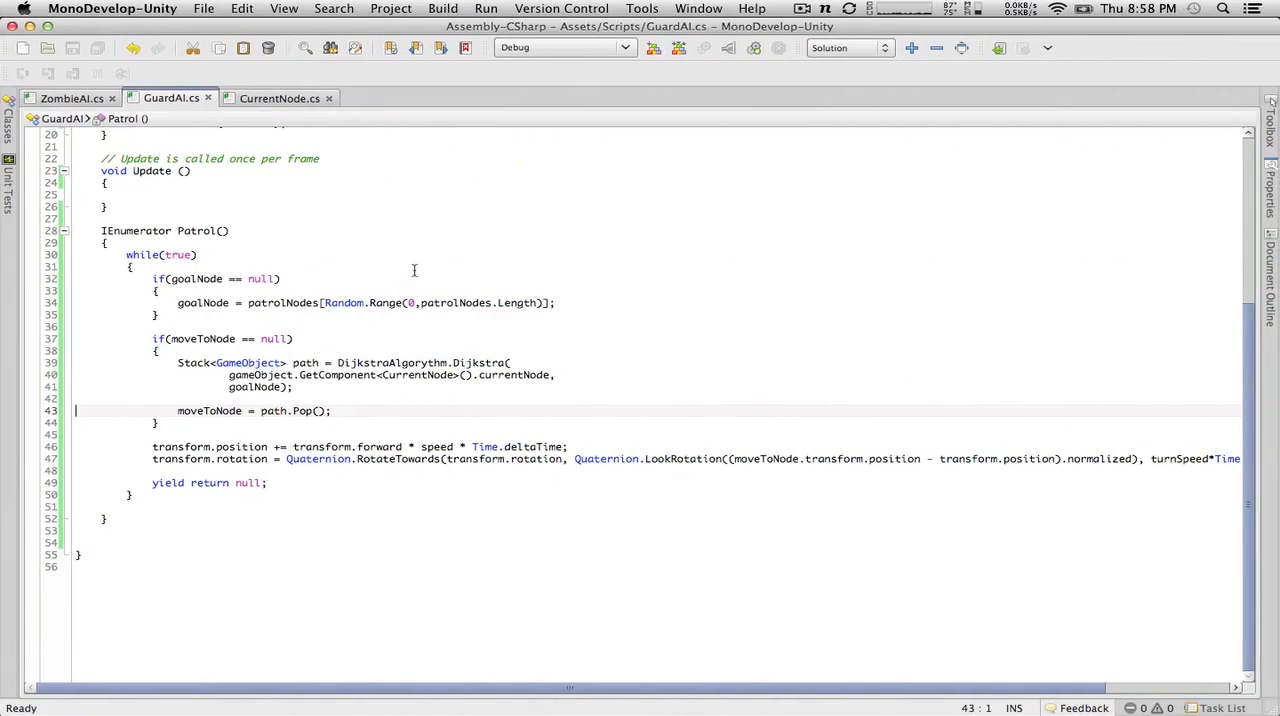
Step: Review the variable declarations and Patrol coroutine in GuardAI, and reopen the code line reported by the error
scroll(414, 270, "up", 6)
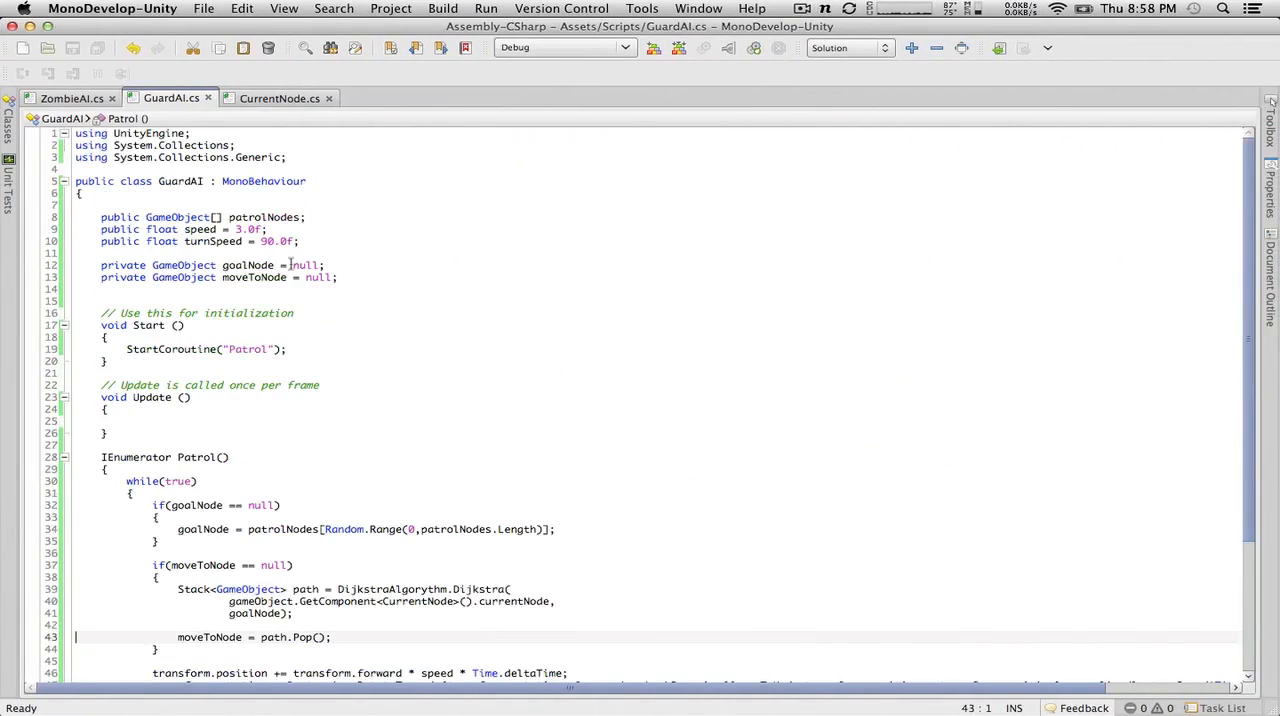
scroll(270, 280, "down", 5)
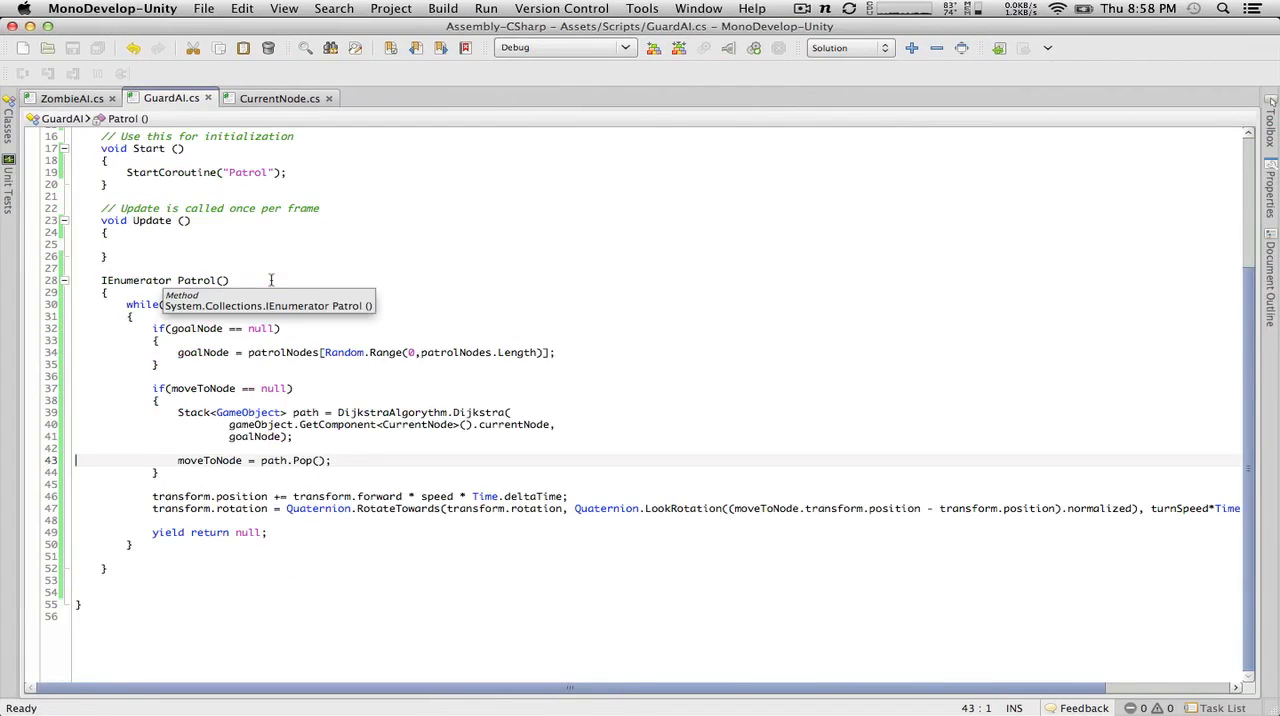
key("super+Tab")
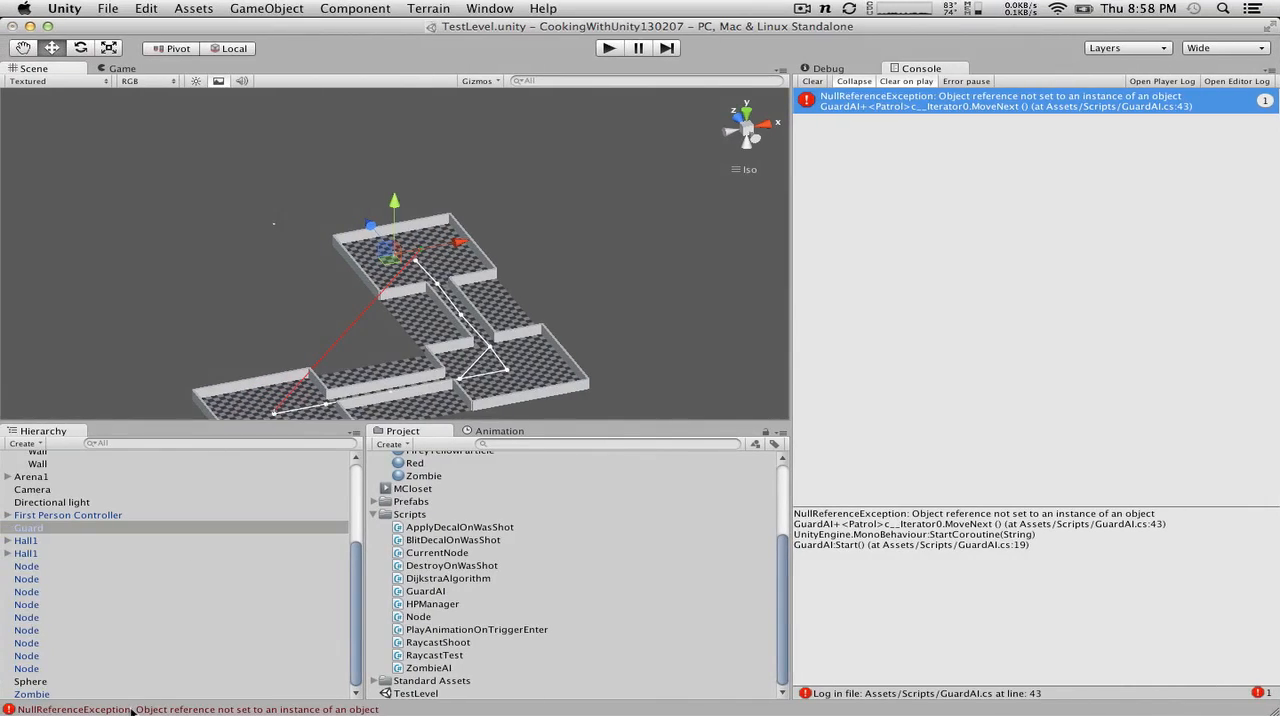
double_click(132, 709)
key("super+Tab")
Step: Run the game to check Guard's Current Node, Goal Node and Move To Node values, then stop it
left_click(822, 66)
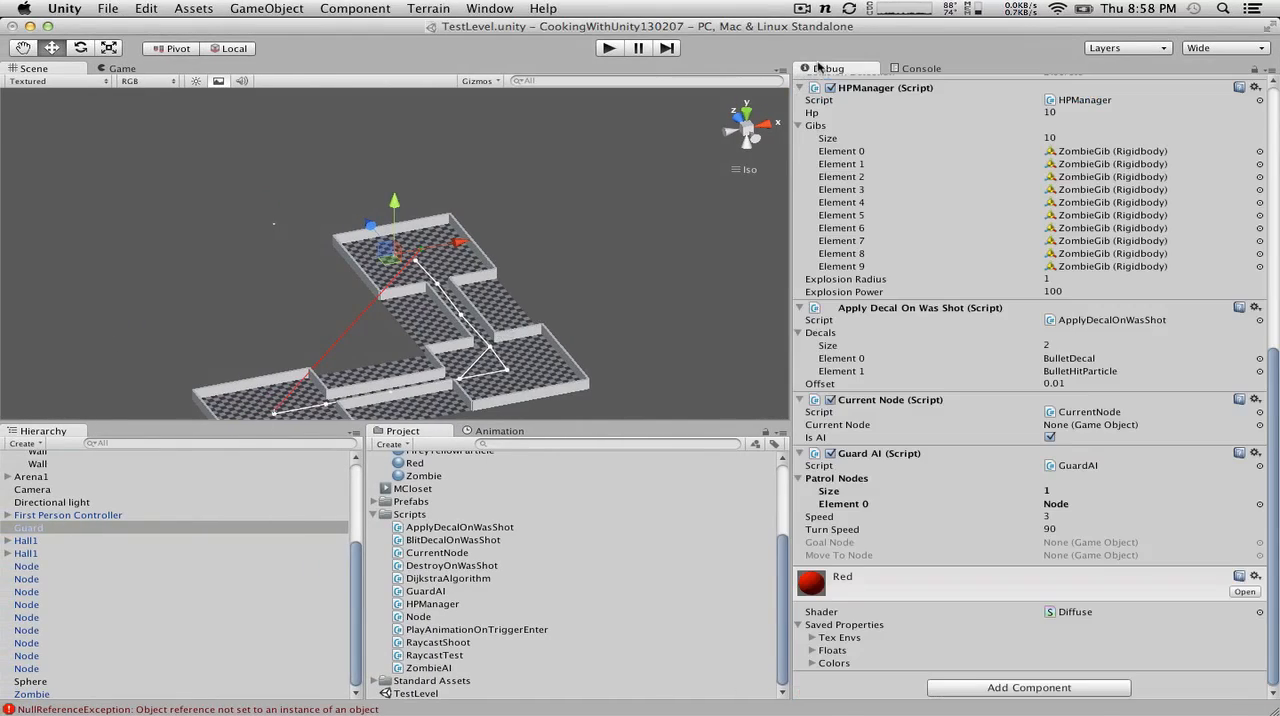
scroll(910, 425, "up", 1)
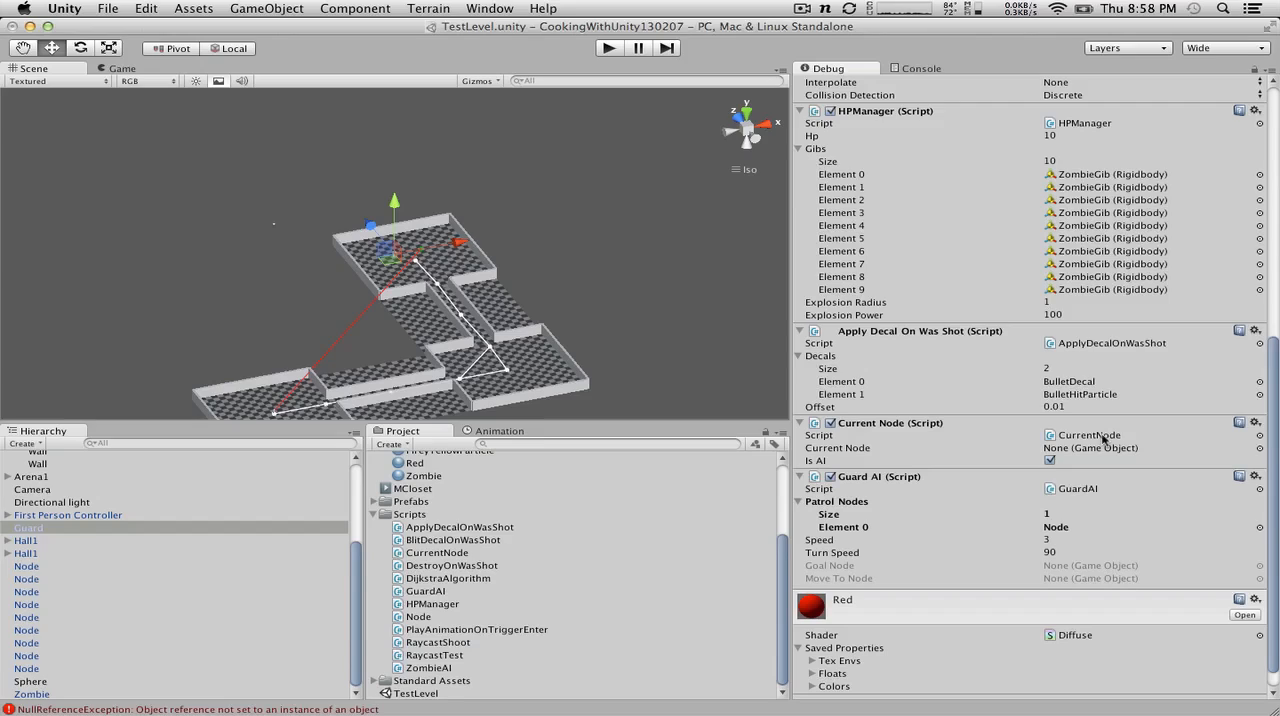
left_click(610, 48)
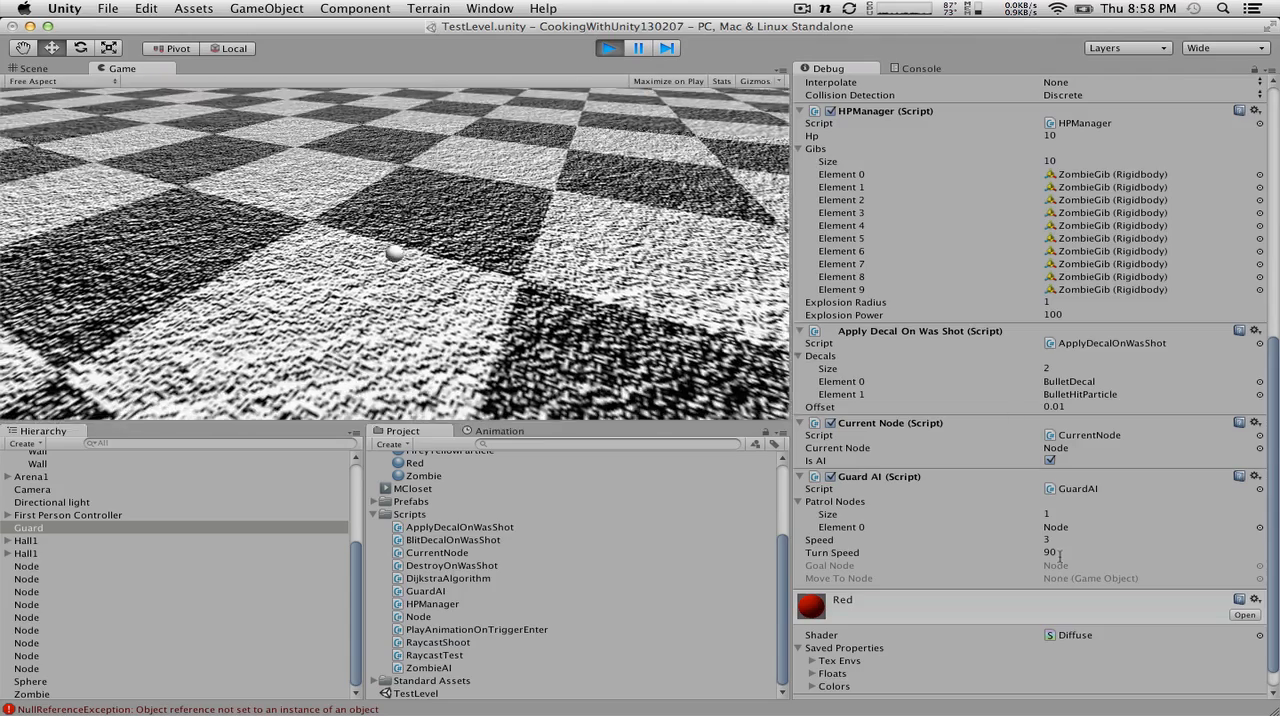
left_click(607, 52)
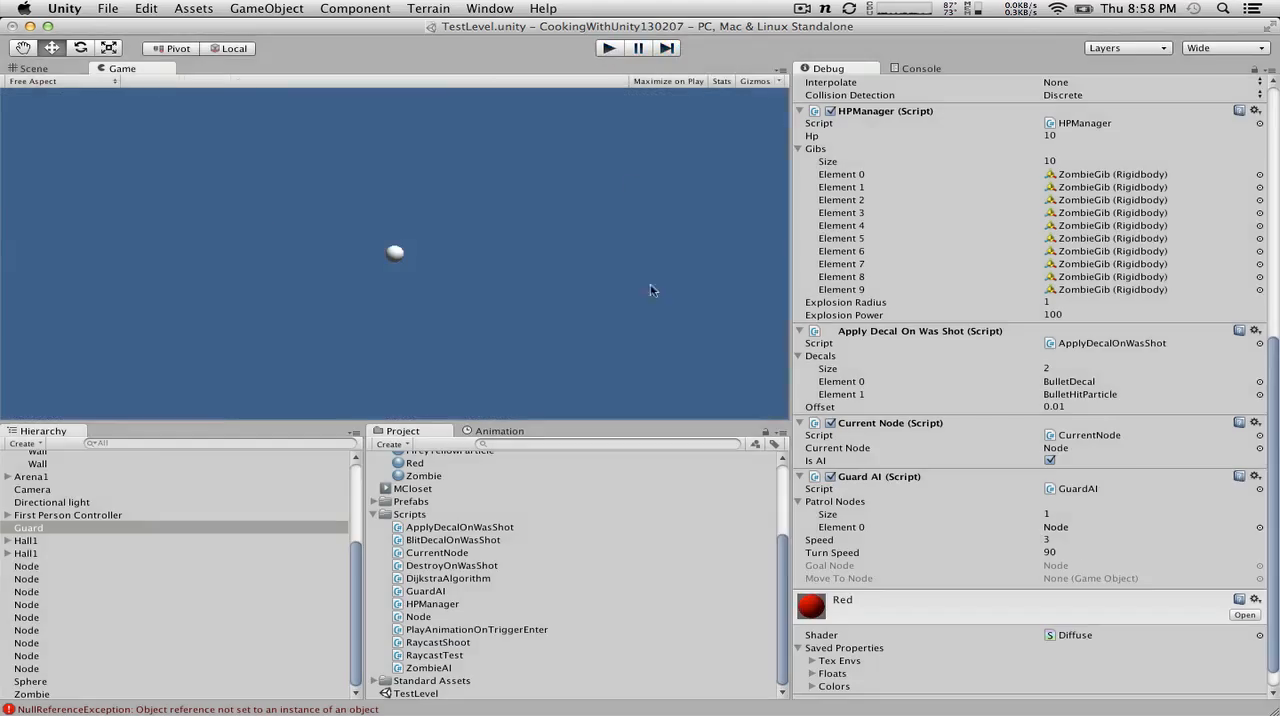
Step: Switch to MonoDevelop and set a breakpoint on the "moveToNode = path.Pop();" line of GuardAI
key("super+Tab")
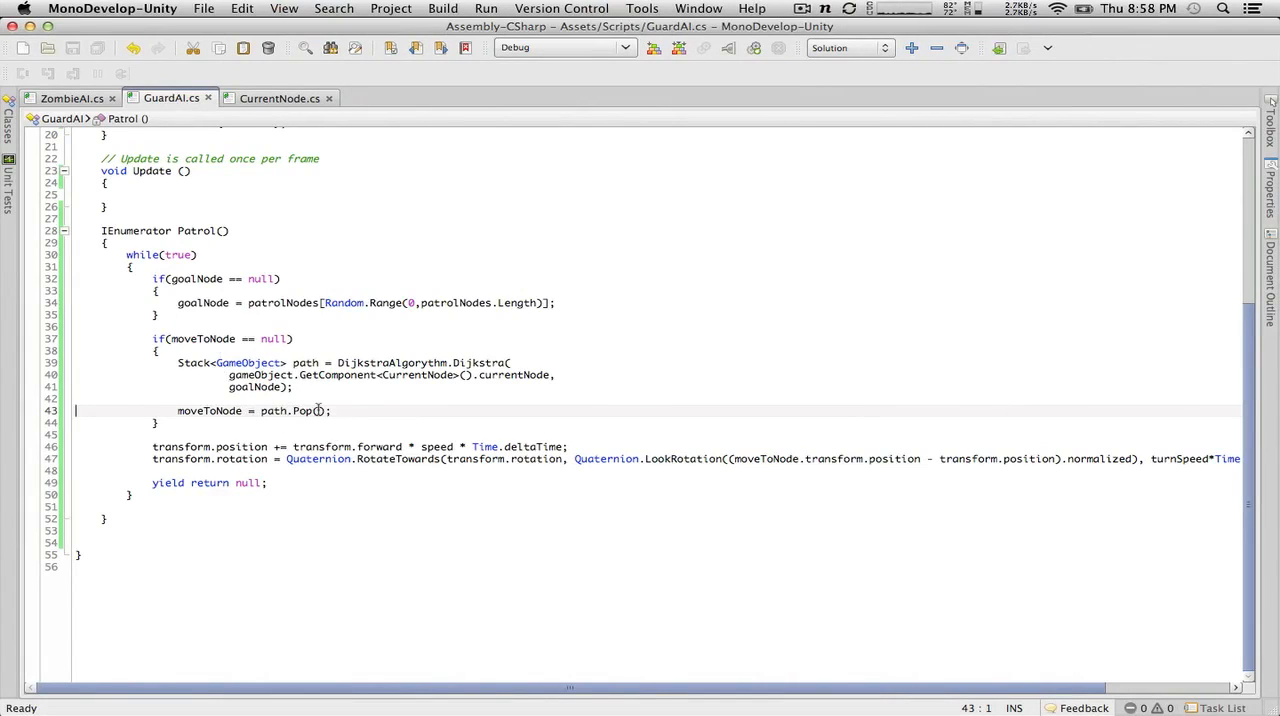
left_click_drag(347, 411, 3, 360)
left_click(254, 404)
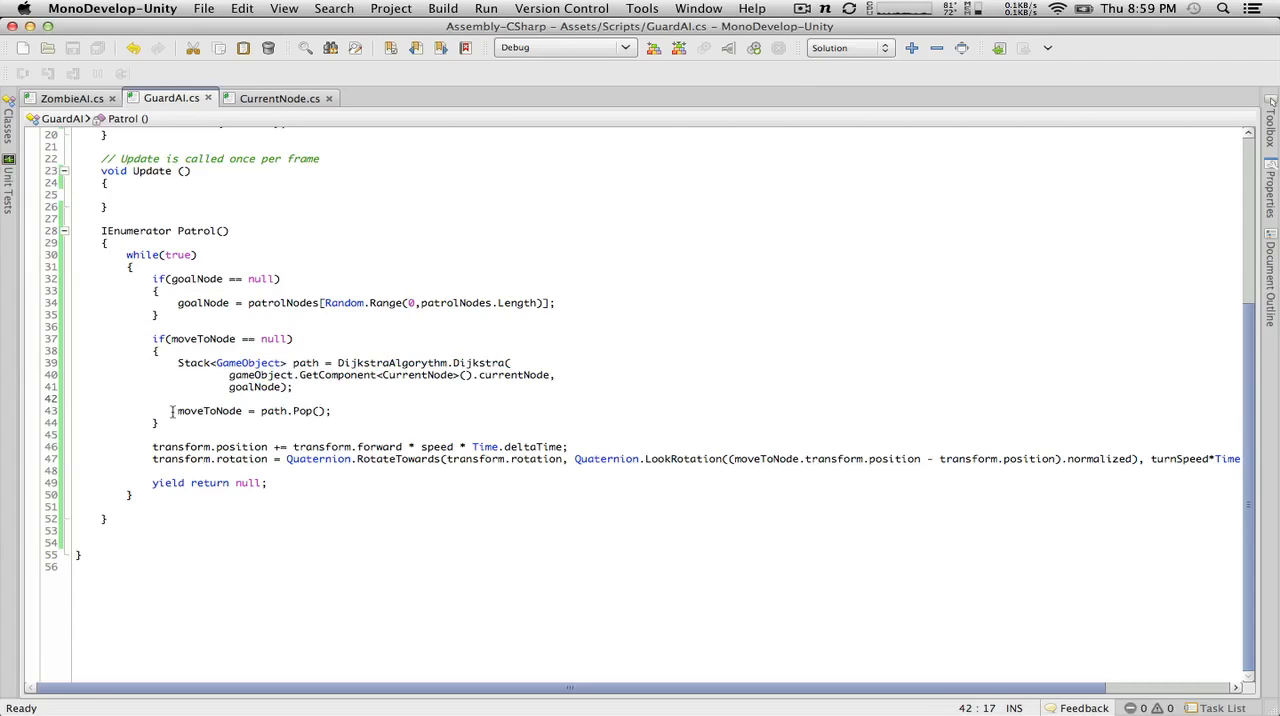
left_click_drag(172, 411, 363, 410)
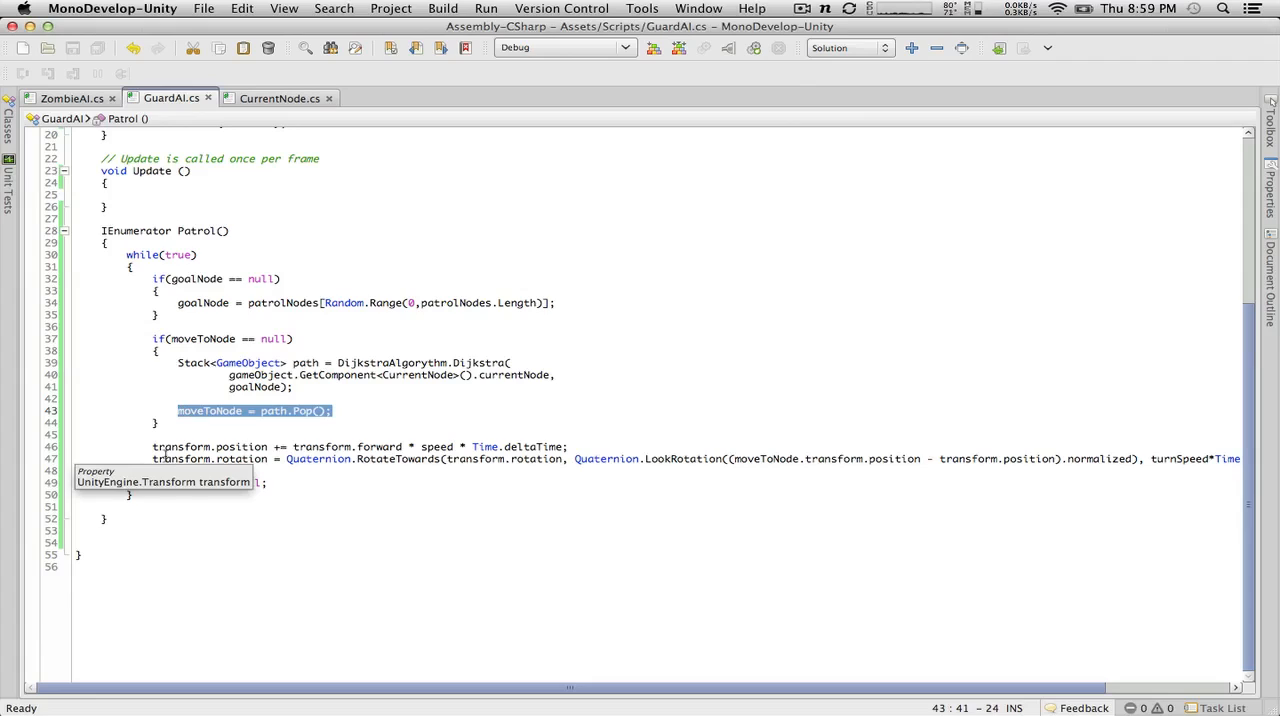
left_click(33, 412)
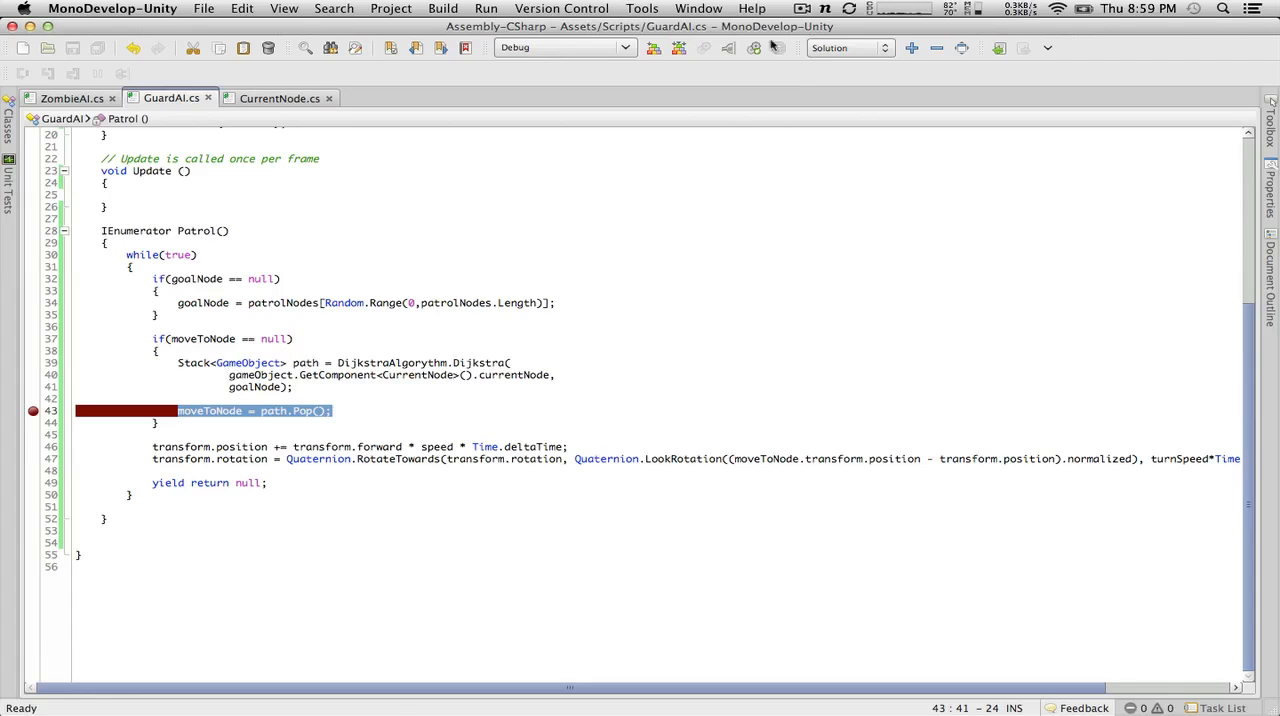
Step: Attach the Unity Debugger to the Unity Editor process
left_click(754, 48)
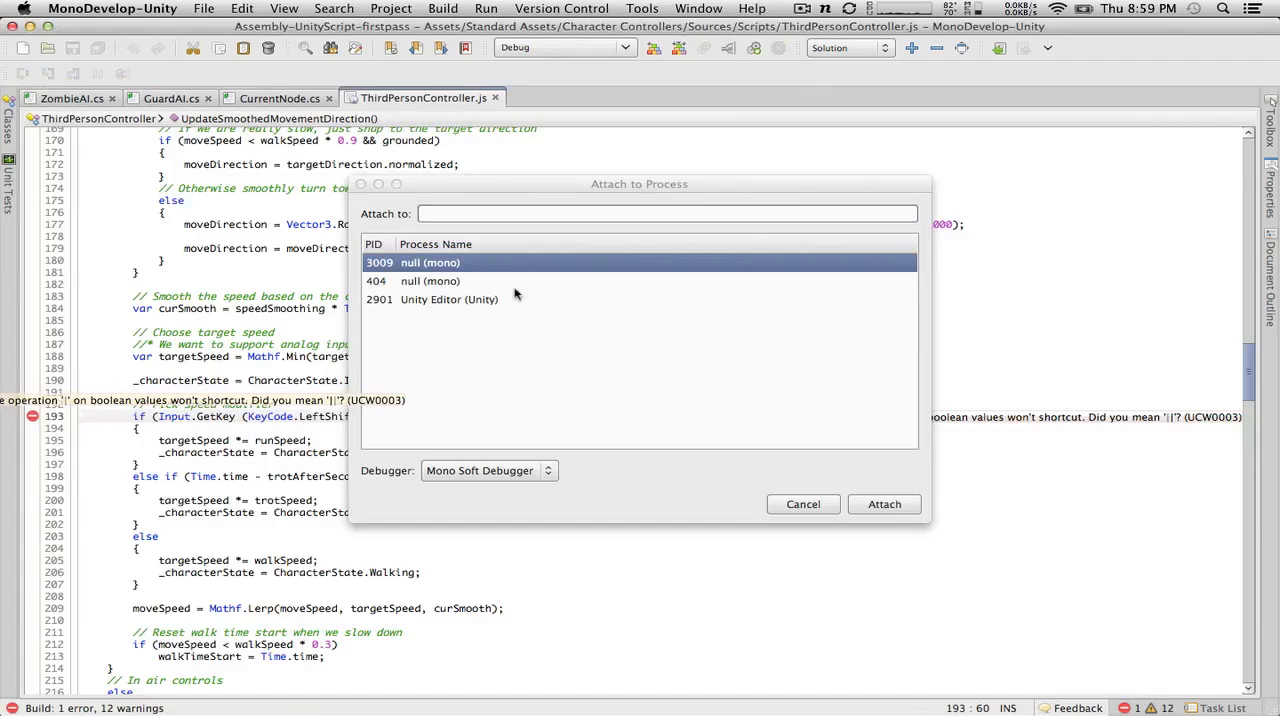
left_click(480, 299)
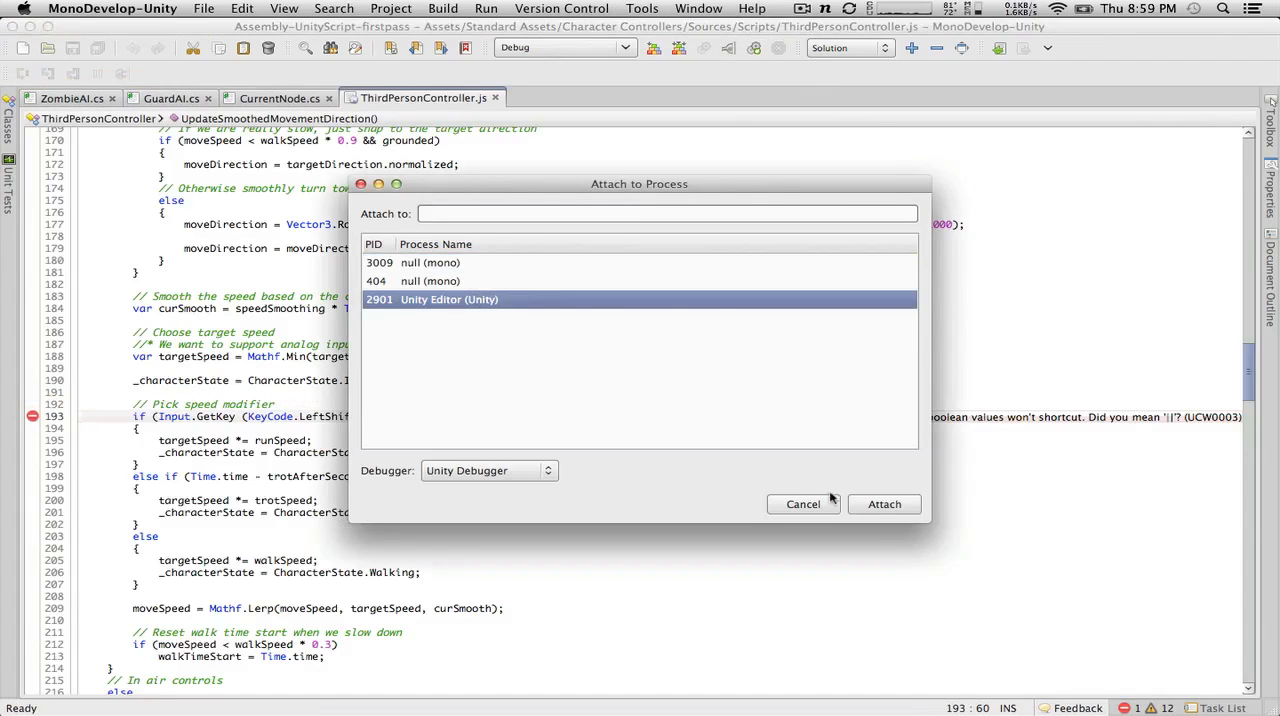
left_click(878, 504)
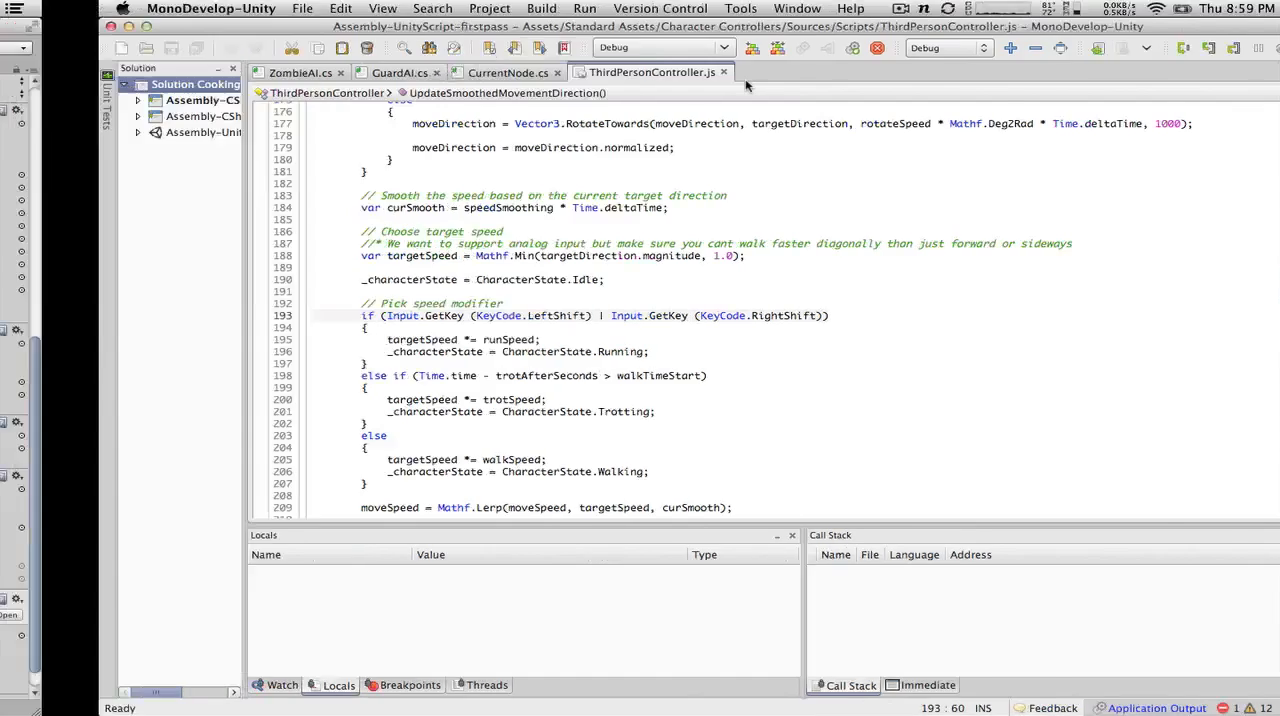
Step: Run the game in Unity up to the GuardAI breakpoint and inspect the local variable path
key("super+Tab")
left_click(607, 49)
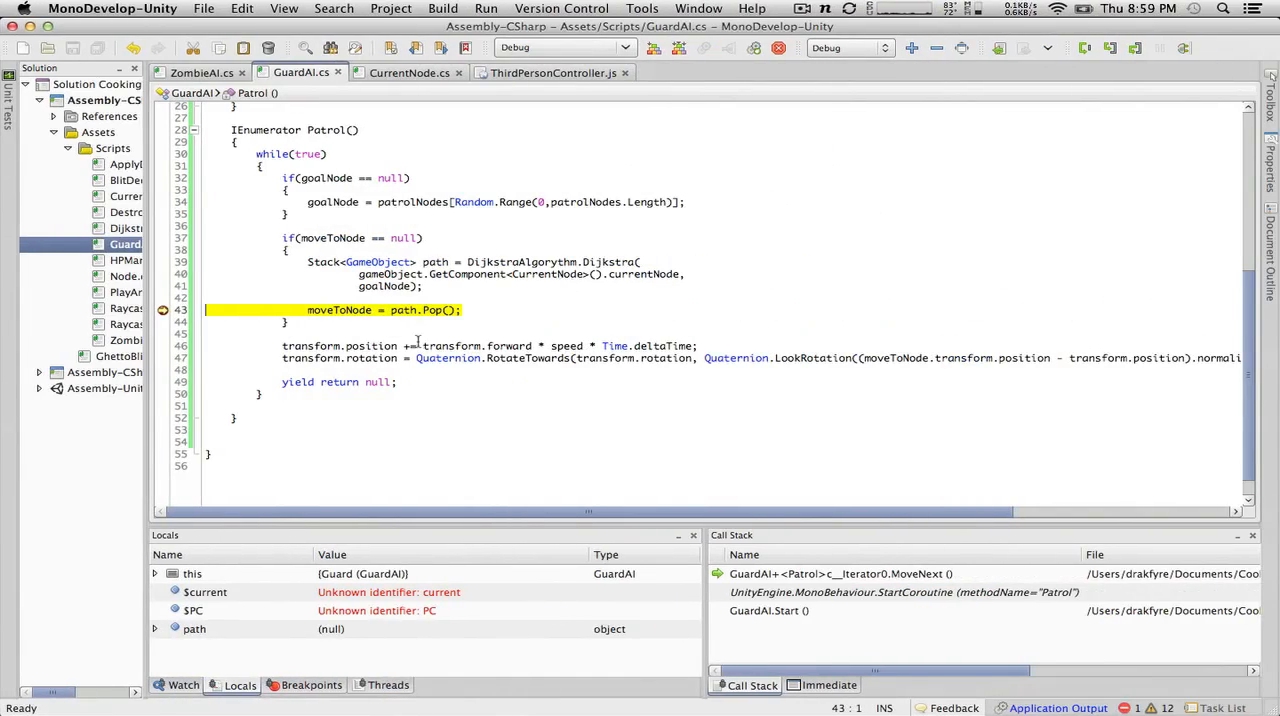
left_click(160, 630)
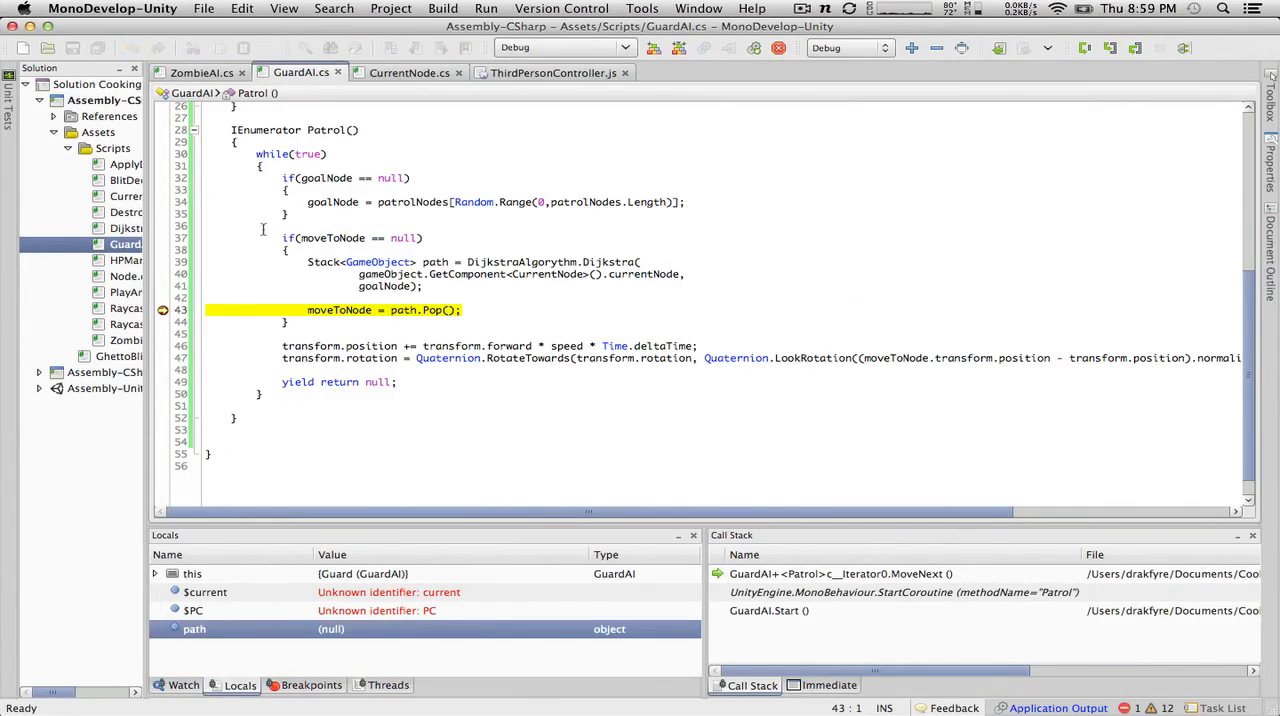
Step: End the debugging session in MonoDevelop, then return to Unity and stop the game
key("super+Tab")
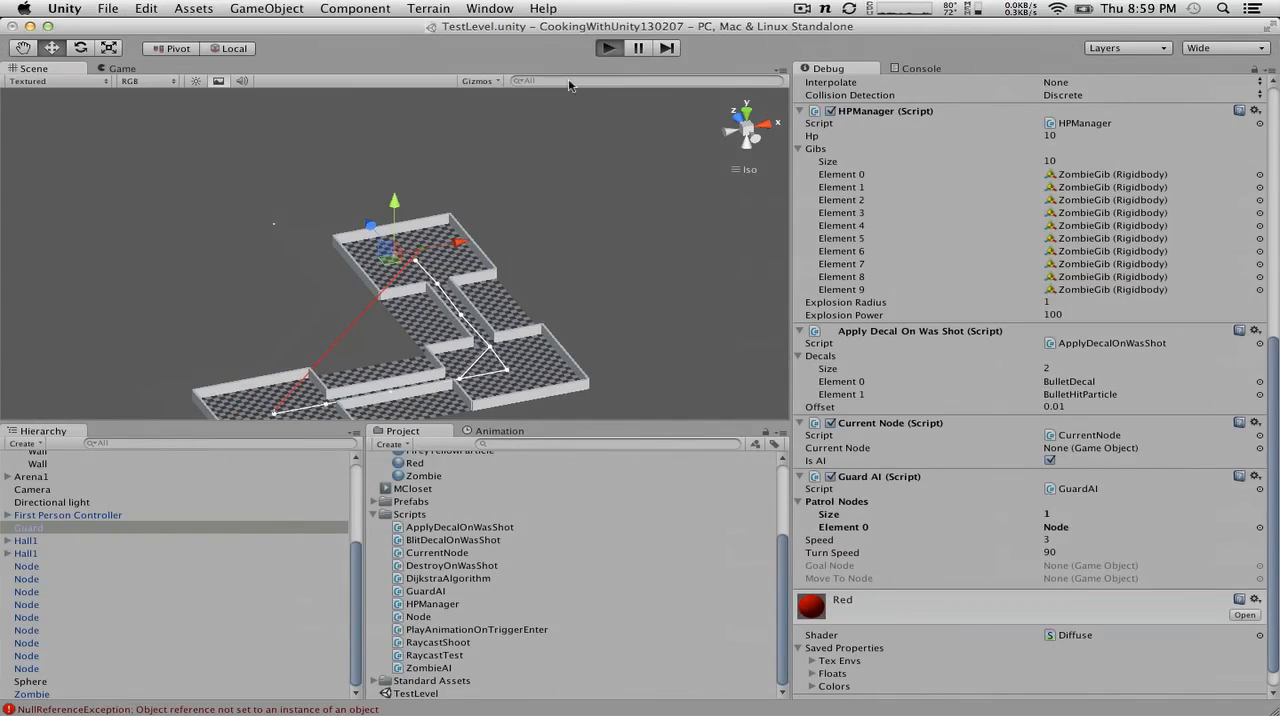
key("super+Tab")
left_click(773, 48)
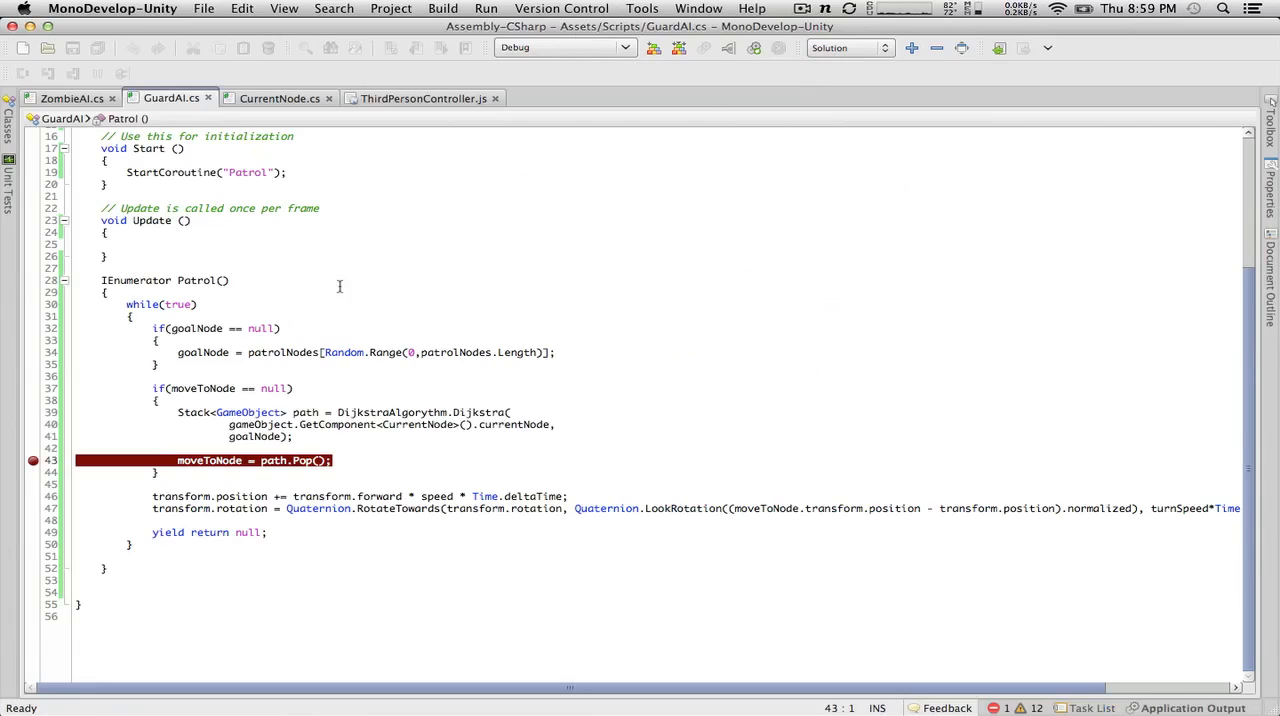
key("ctrl+Left")
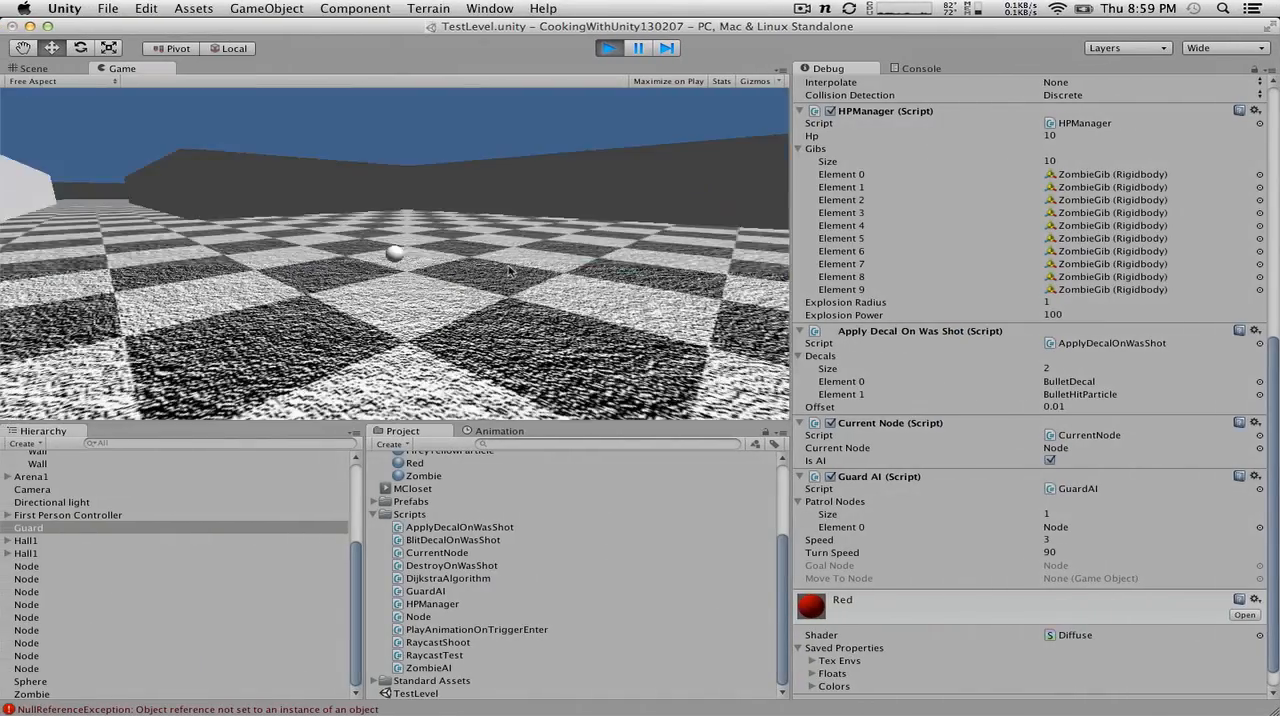
left_click(609, 48)
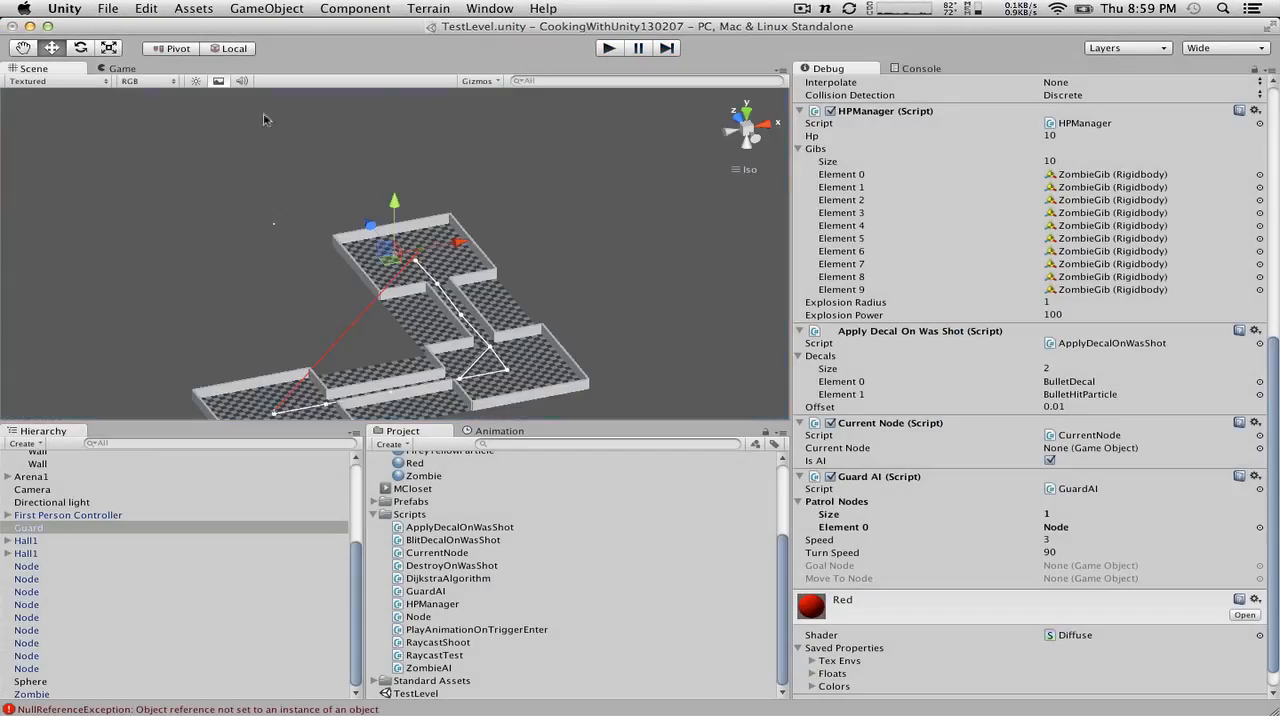
Step: Frame the Guard in the scene and try to select the path node beside it
key("f")
left_click_drag(418, 262, 698, 322, "alt")
left_click_drag(440, 206, 245, 208, "alt")
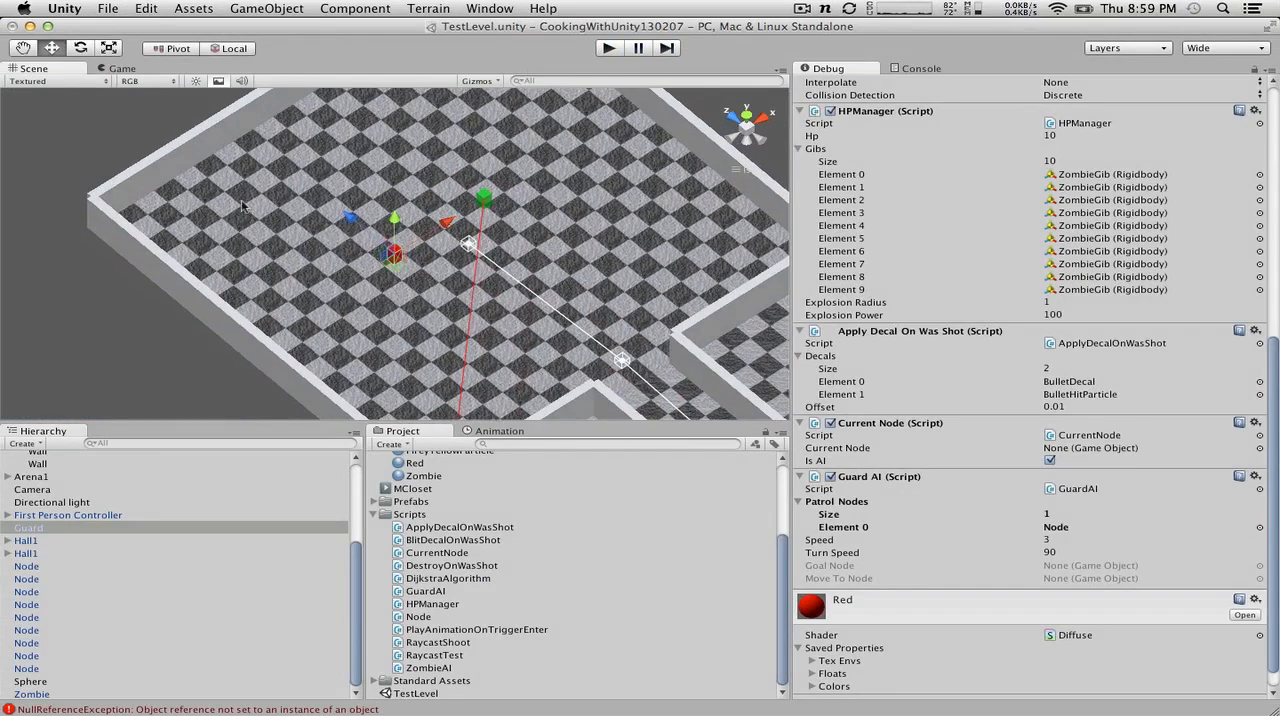
left_click(466, 245)
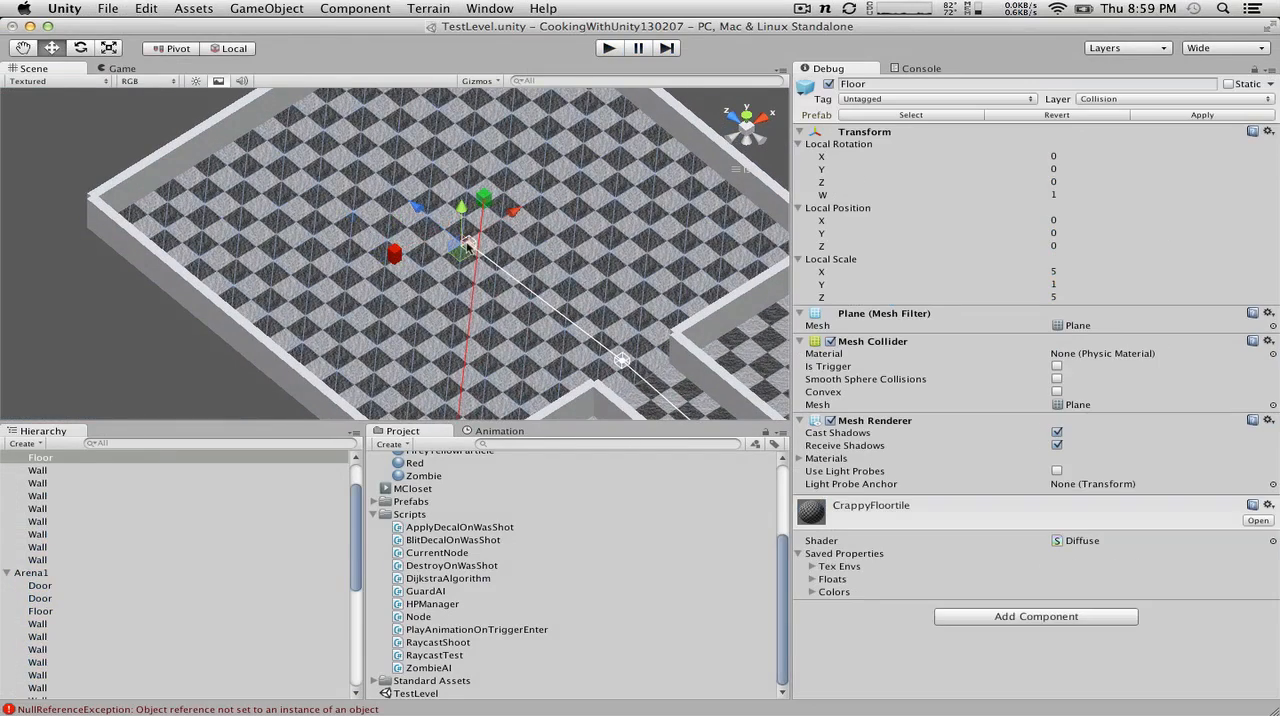
left_click(121, 584)
scroll(63, 567, "down", 10)
scroll(63, 567, "up", 8)
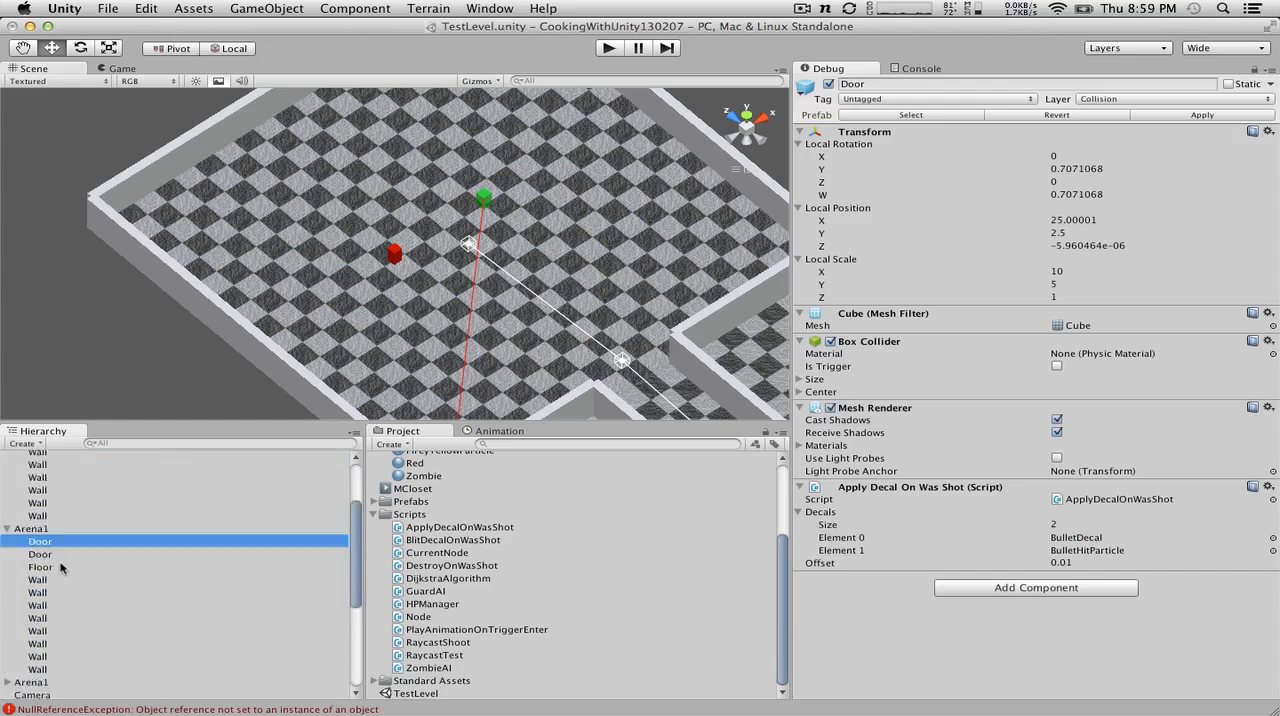
scroll(63, 567, "down", 8)
left_click(467, 245)
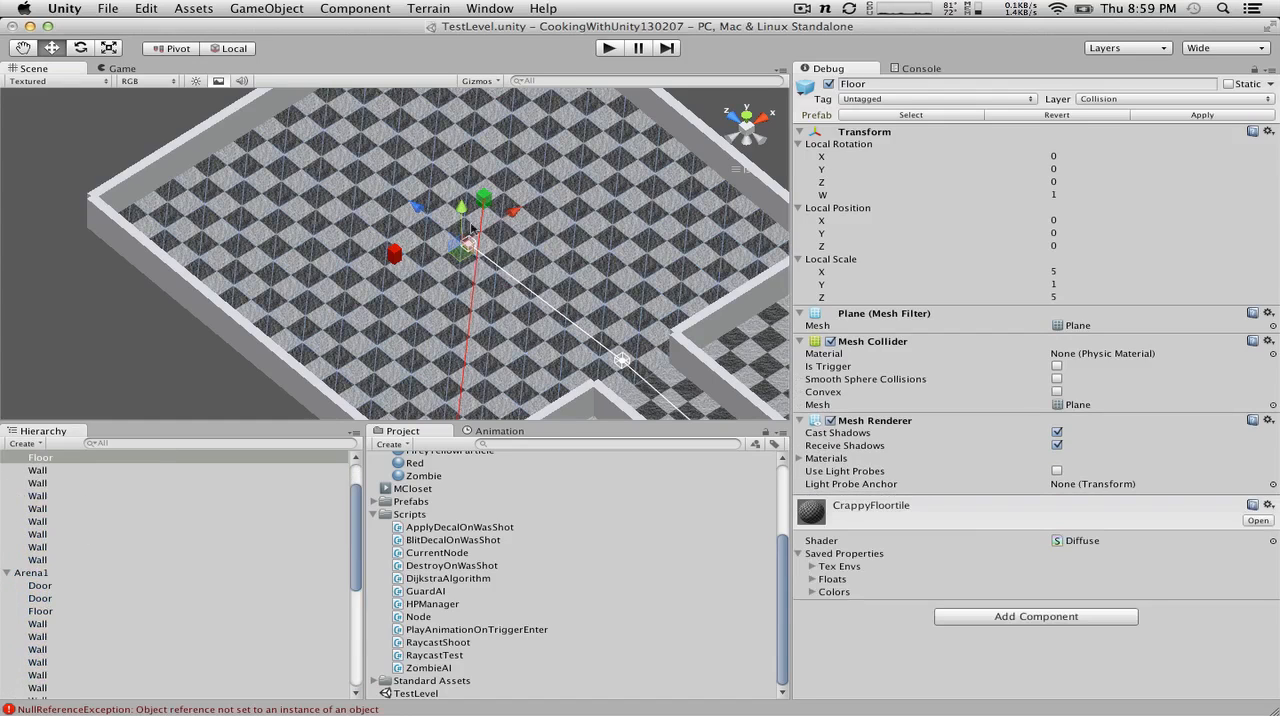
Step: Switch the Scene view to perspective and try again to pick the node next to the red Guard
left_click(751, 168)
scroll(424, 245, "up", 10)
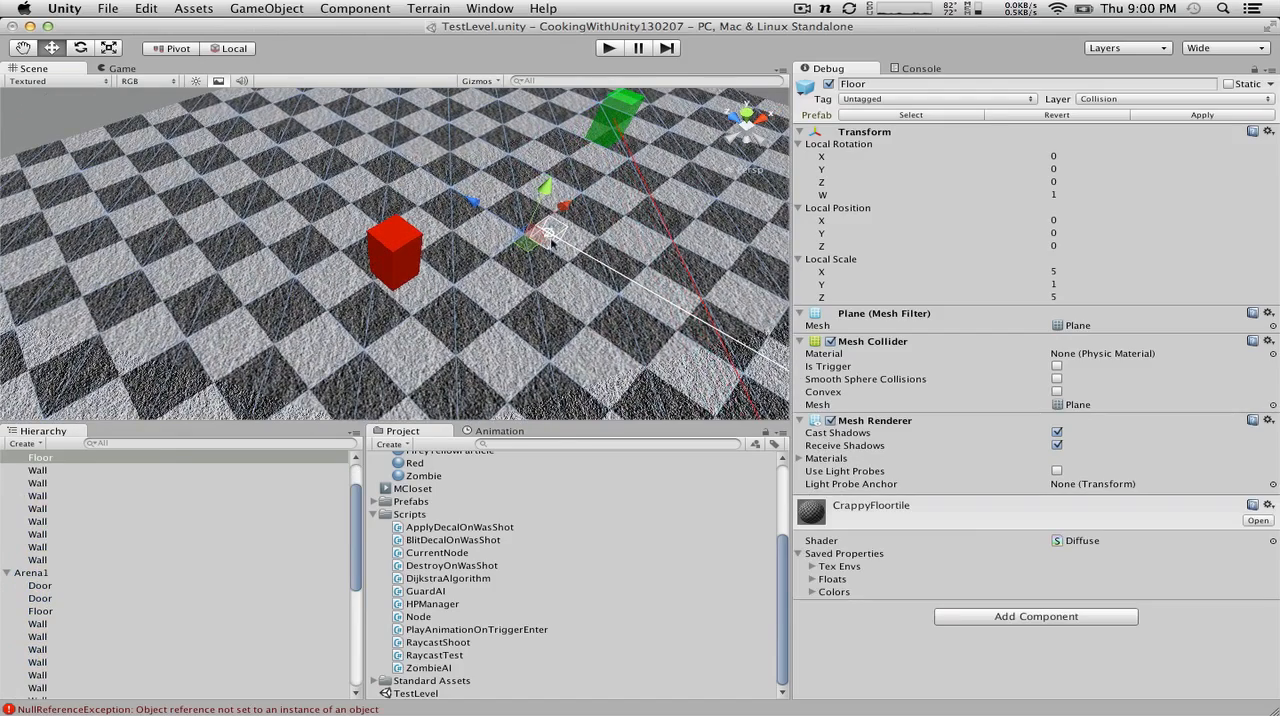
left_click(413, 249)
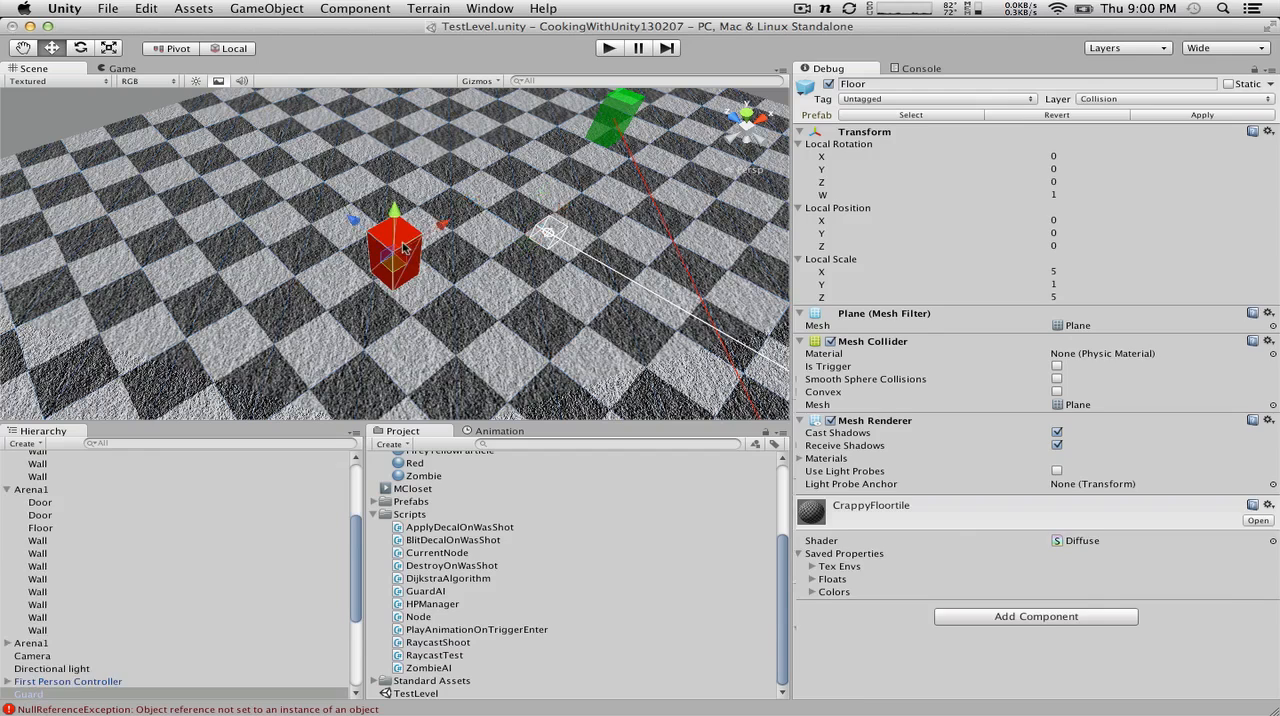
left_click(550, 236)
left_click(393, 254)
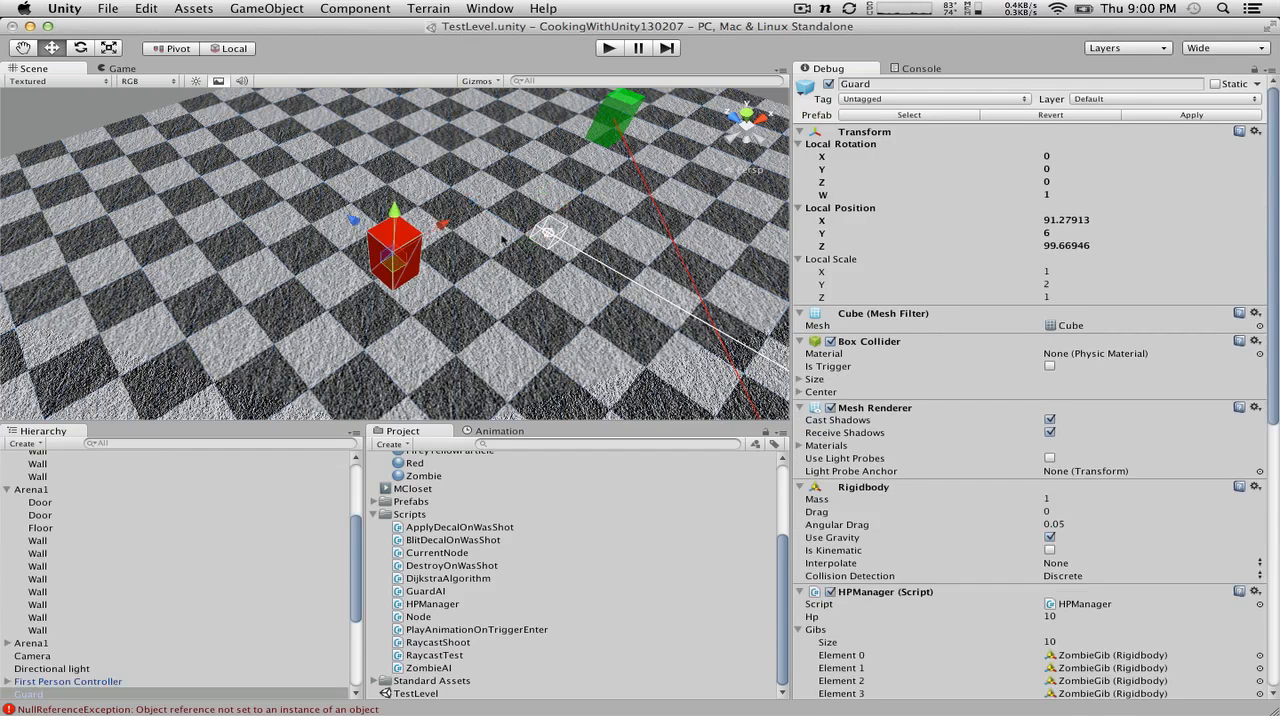
left_click(538, 231)
left_click(395, 255)
left_click(552, 250)
left_click(388, 252)
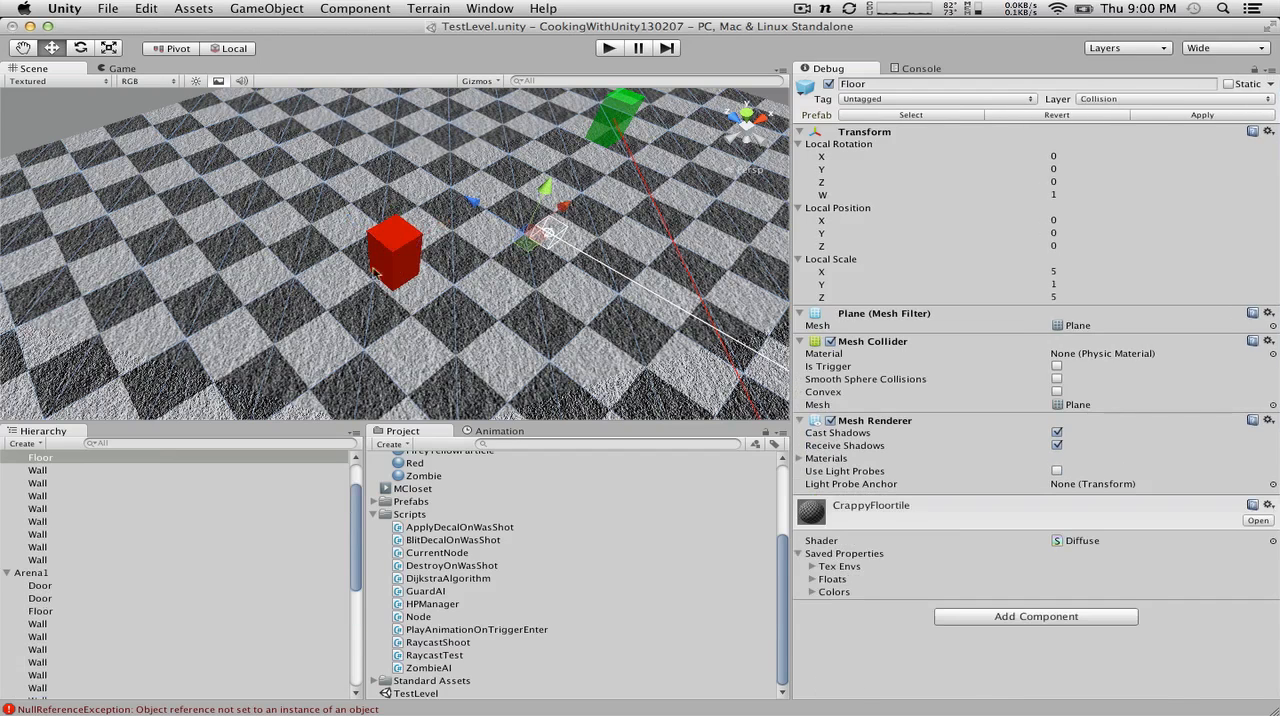
Step: Browse the scene's Node objects and select the one in the Guard's room at X 100, Z 99
scroll(133, 584, "up", 2)
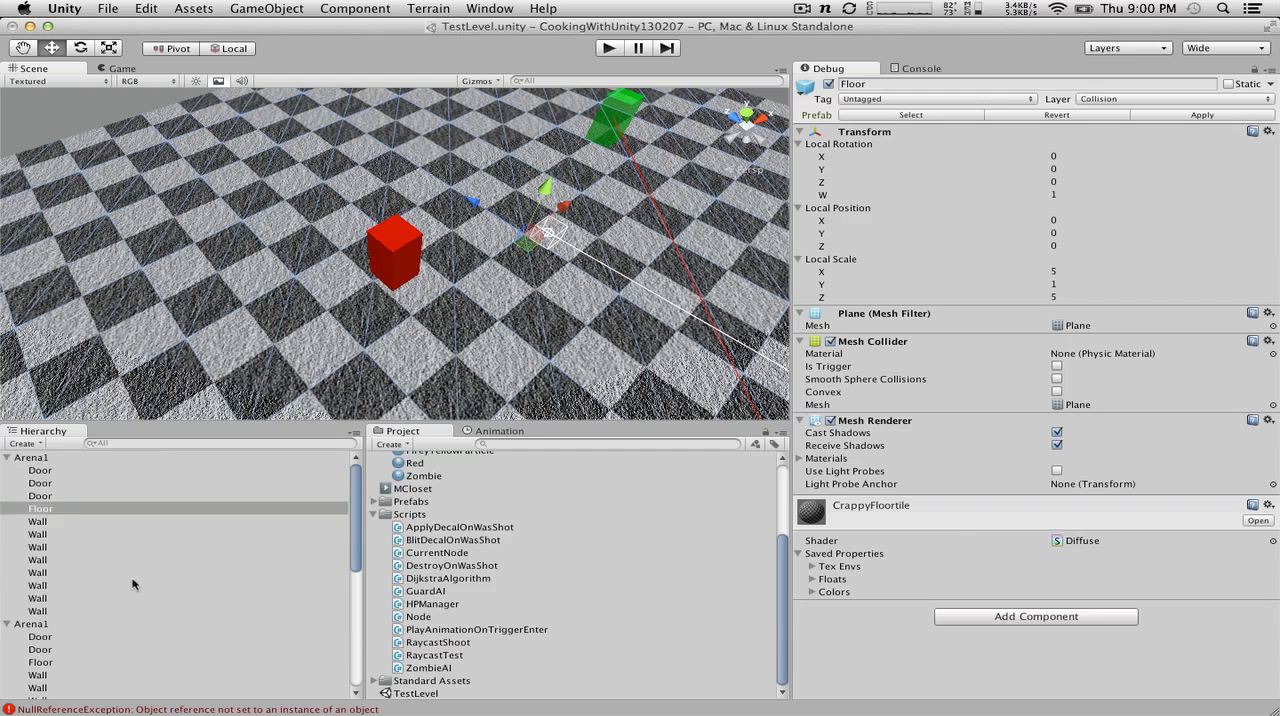
scroll(133, 584, "down", 10)
left_click(44, 567)
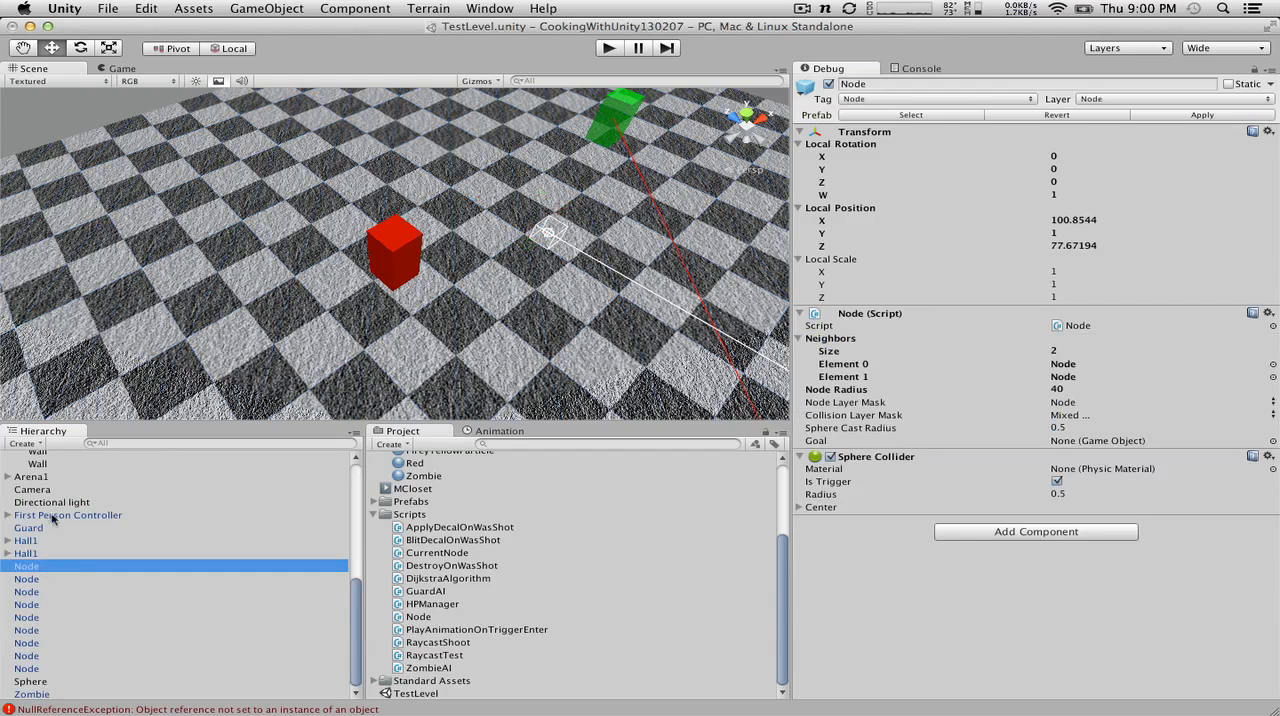
key("f")
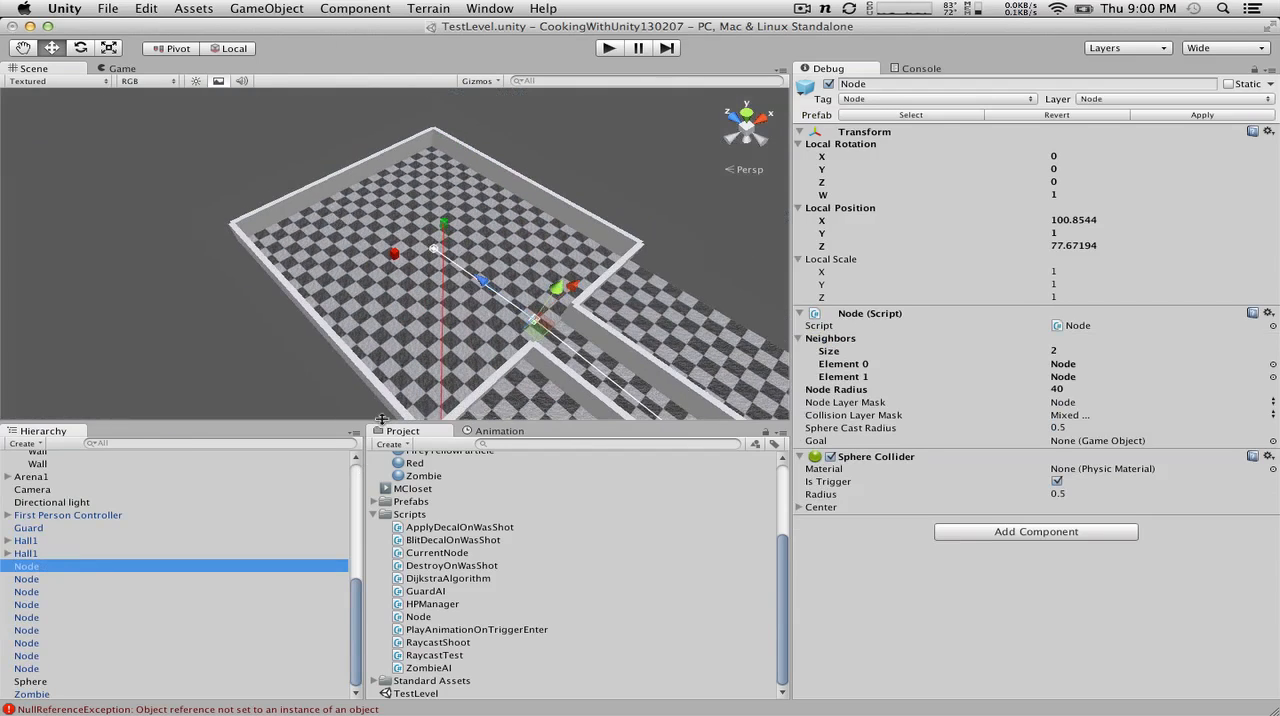
key("Down")
key("Down")
key("Down")
key("Down")
key("Down")
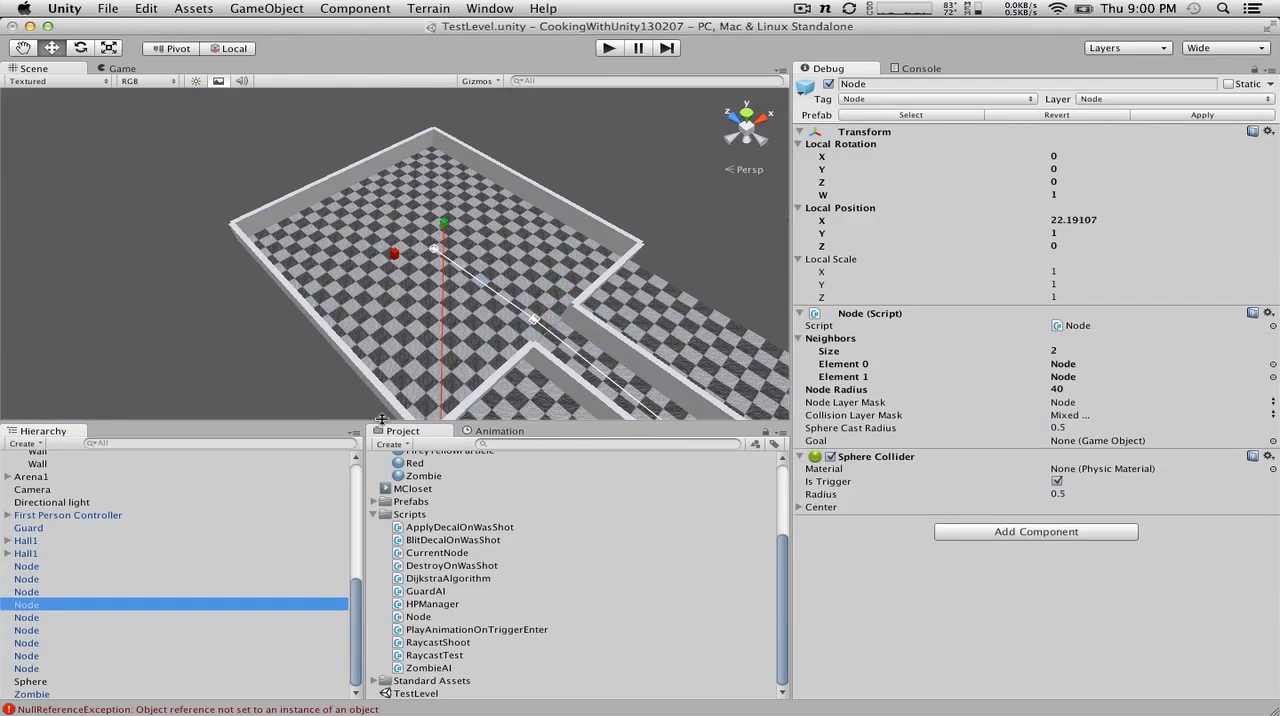
key("Up")
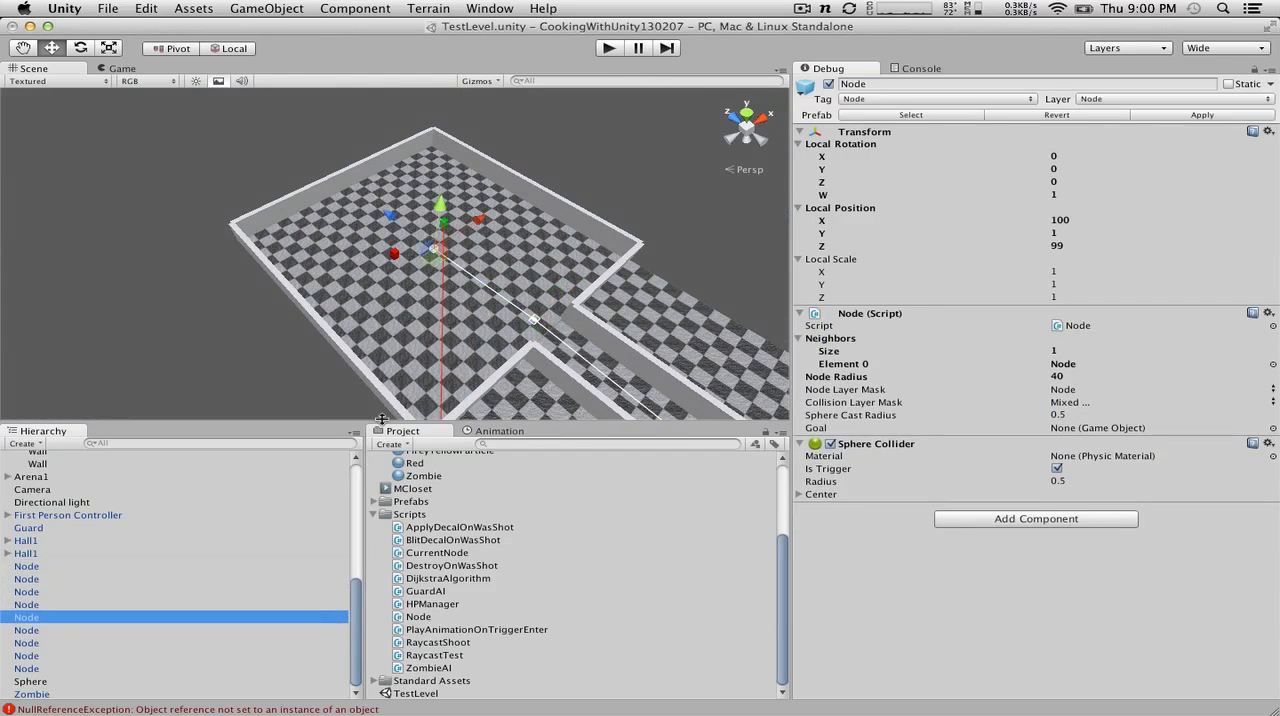
Step: Return the Inspector to Normal mode and follow the node's Element 0 neighbor to the adjacent Node
left_click(1267, 68)
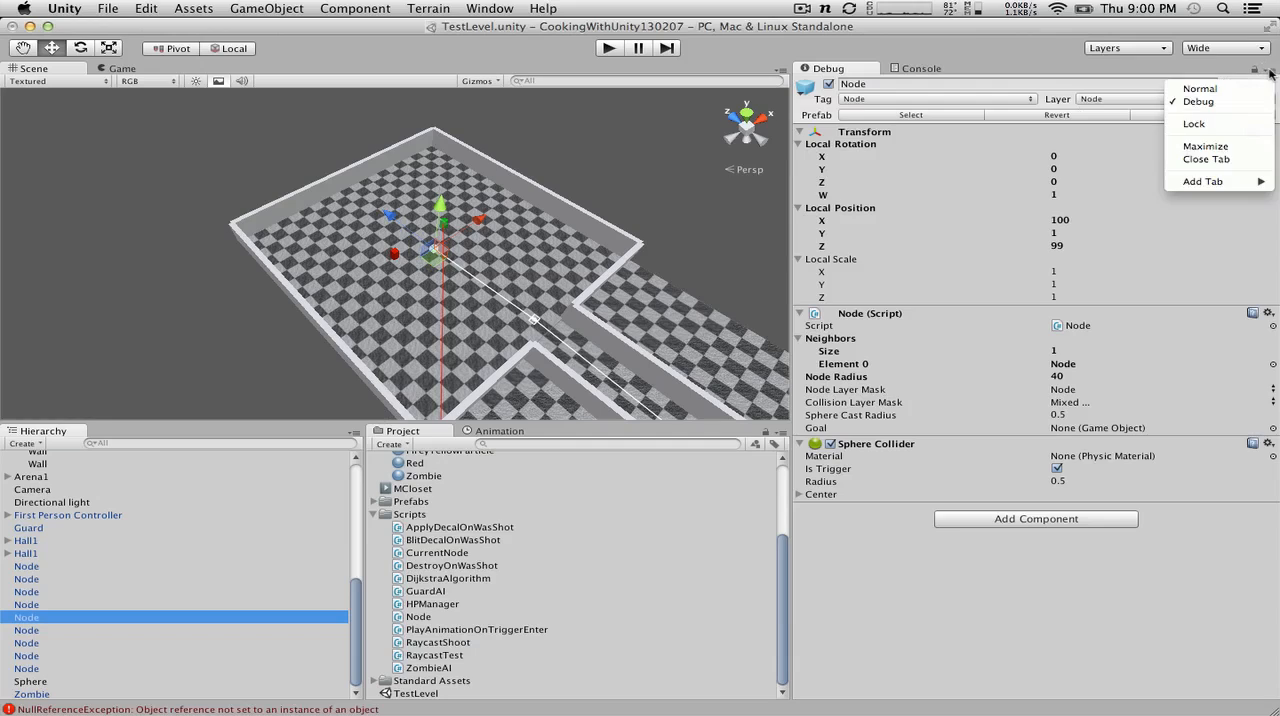
left_click(1234, 91)
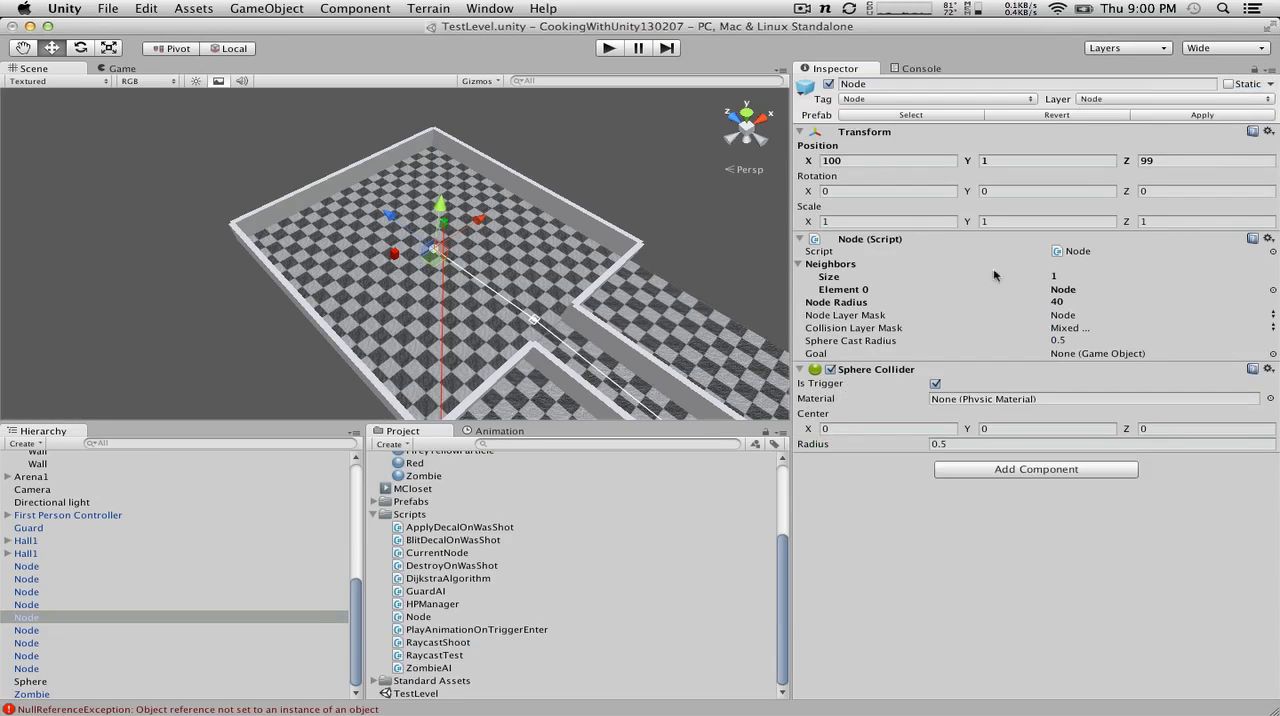
left_click(1076, 291)
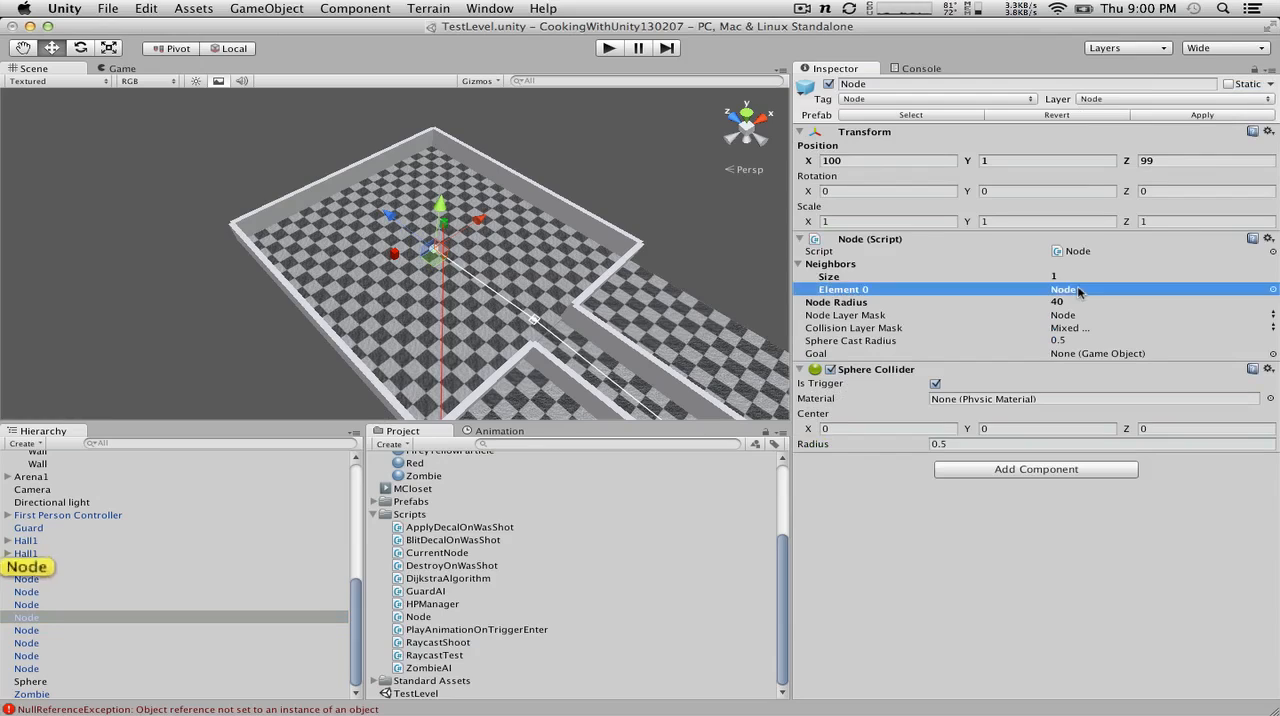
left_click(28, 568)
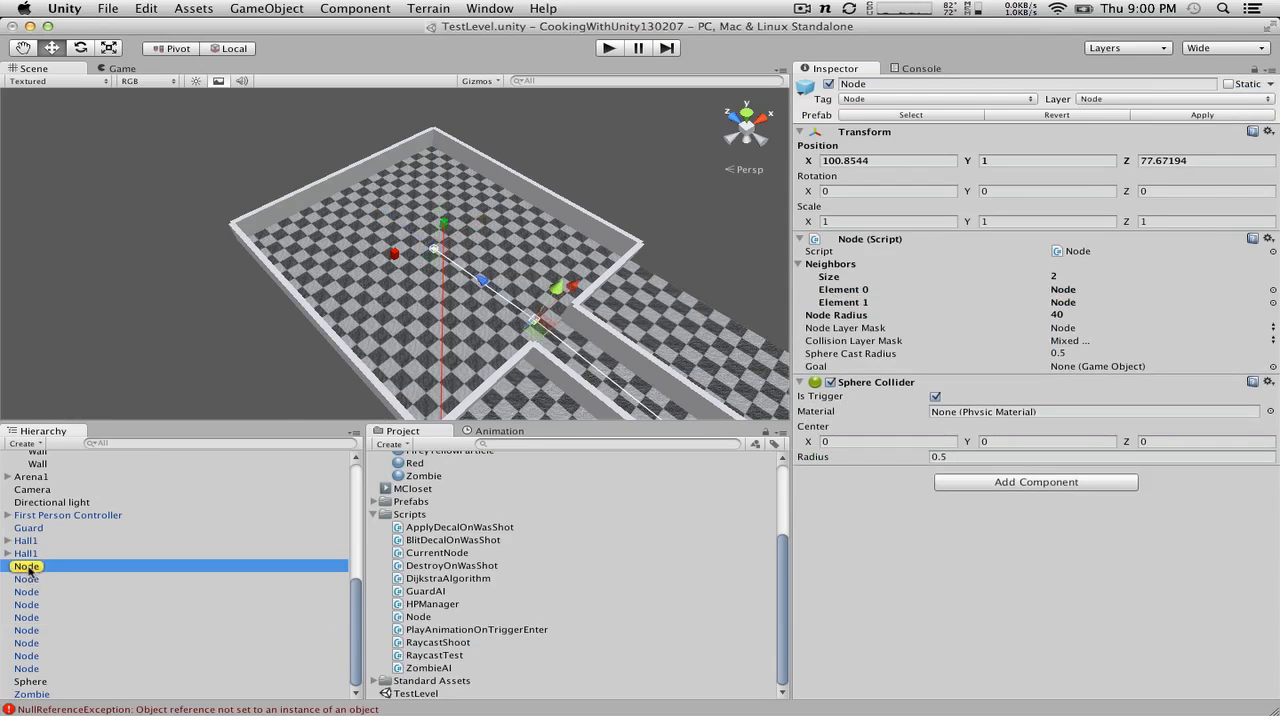
Step: Check that the room-exit node's Element 0 neighbor links back to the Guard's room node, comparing it with Element 1
left_click(1084, 291)
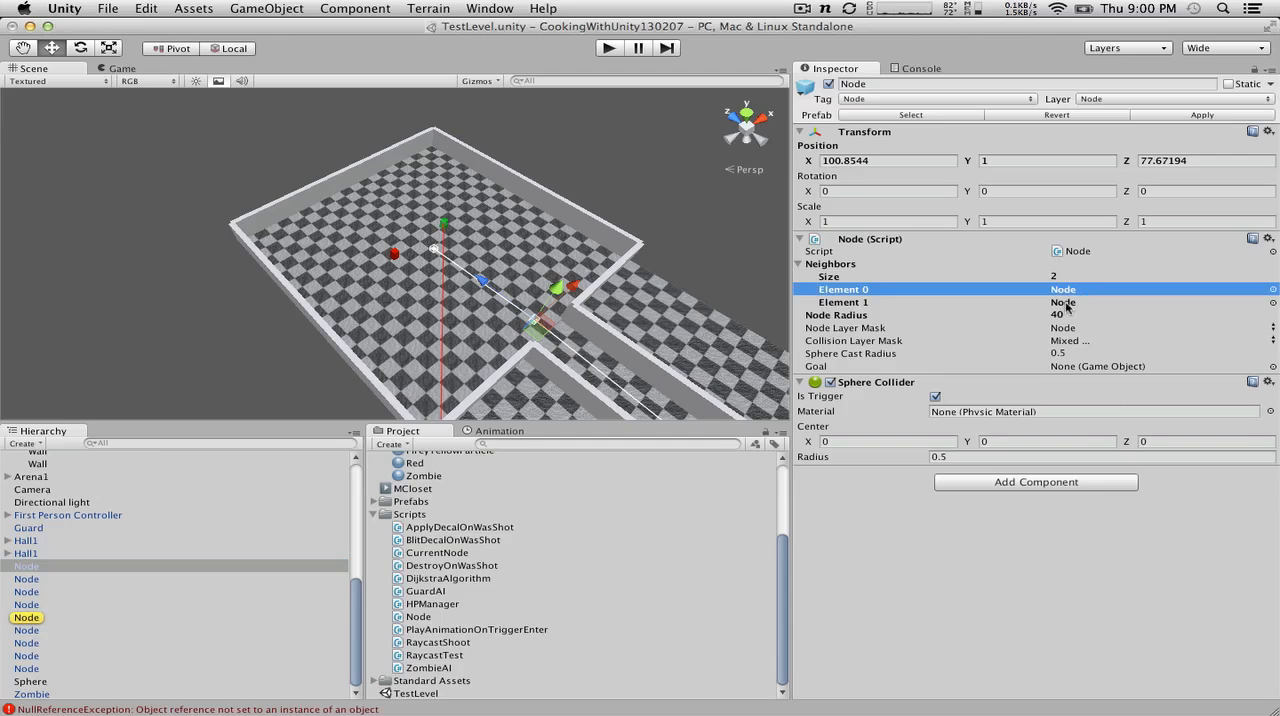
left_click(1068, 304)
left_click(1068, 292)
left_click(1070, 304)
left_click(1072, 293)
left_click(44, 619)
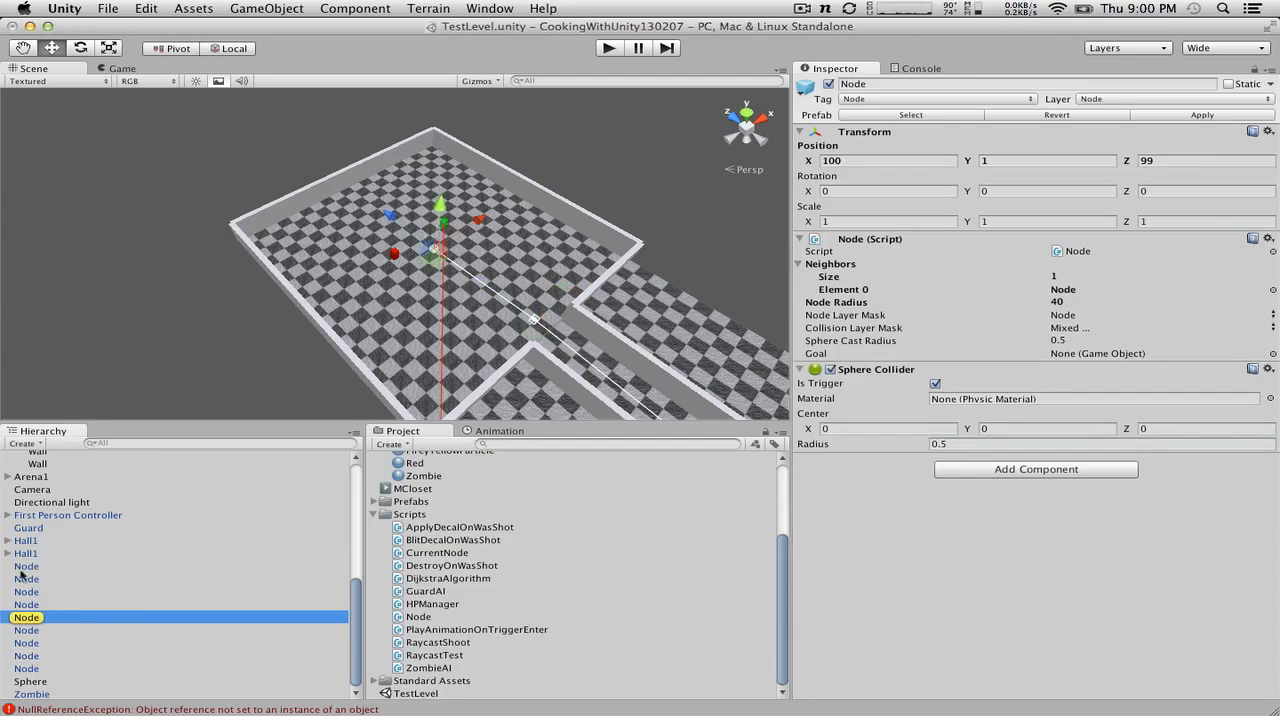
left_click(28, 580)
left_click(27, 568)
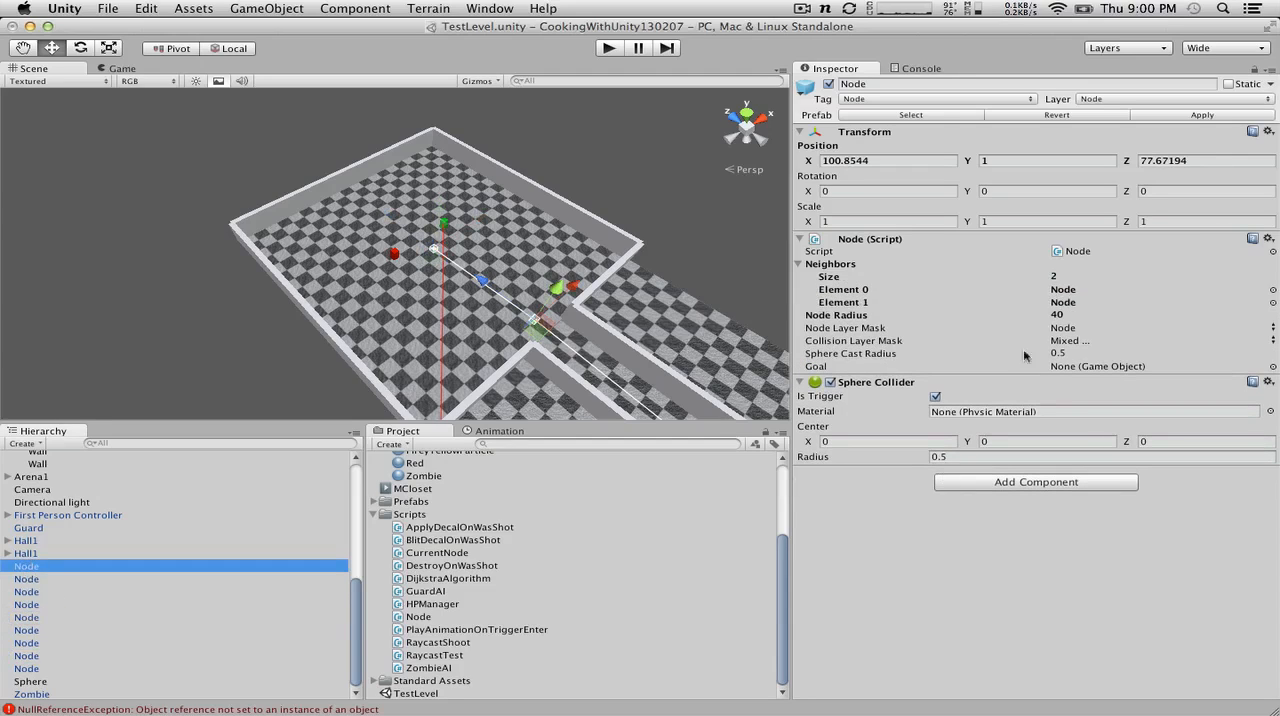
Step: Follow the room-exit node's Element 1 neighbor to the hallway Node at Z 50 and view its connections in the scene
left_click(1060, 306)
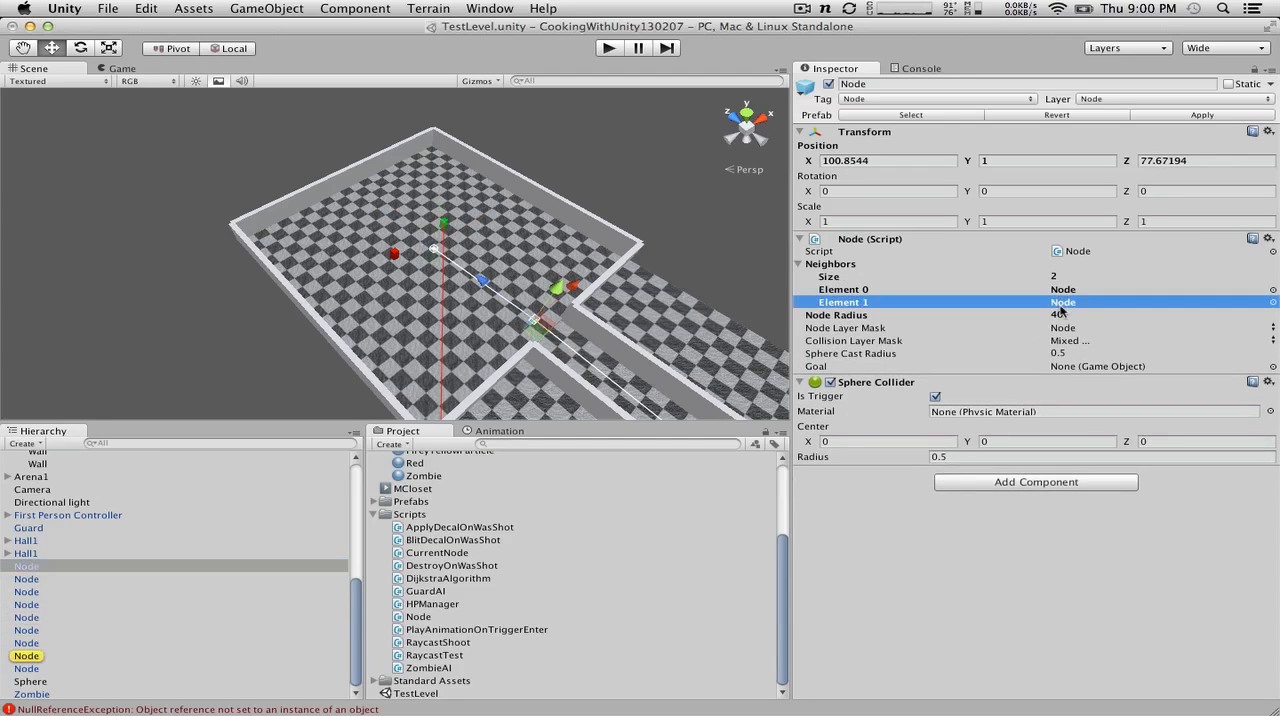
left_click(30, 656)
scroll(711, 237, "down", 5)
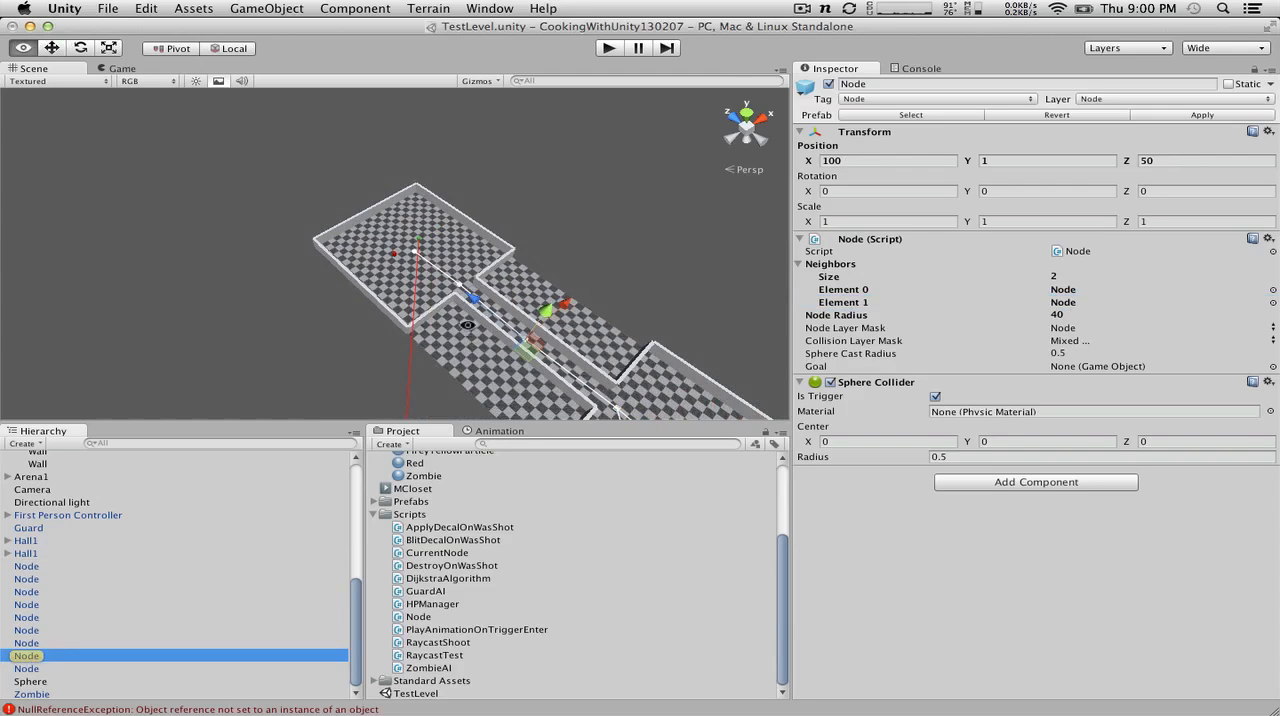
left_click_drag(613, 328, 664, 343, "alt")
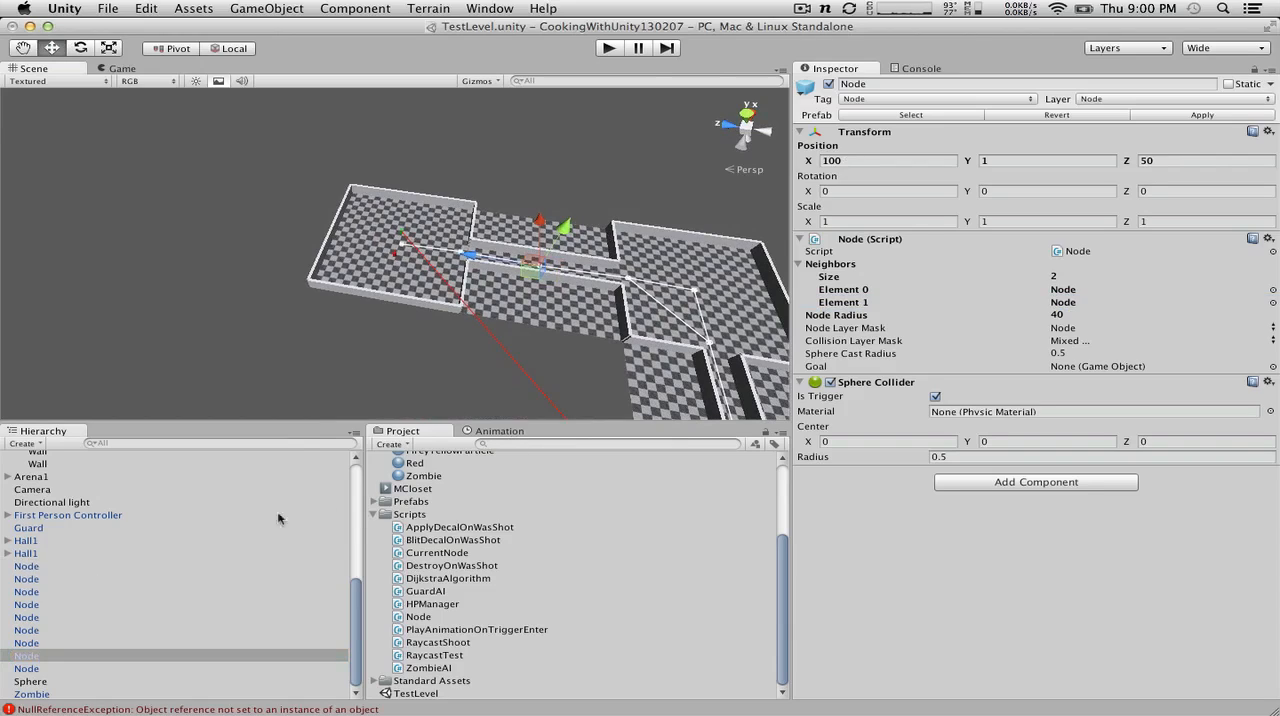
Step: Locate both neighbors of the hallway node, and select the Node at the far end of the hall
left_click(1068, 292)
left_click(1073, 304)
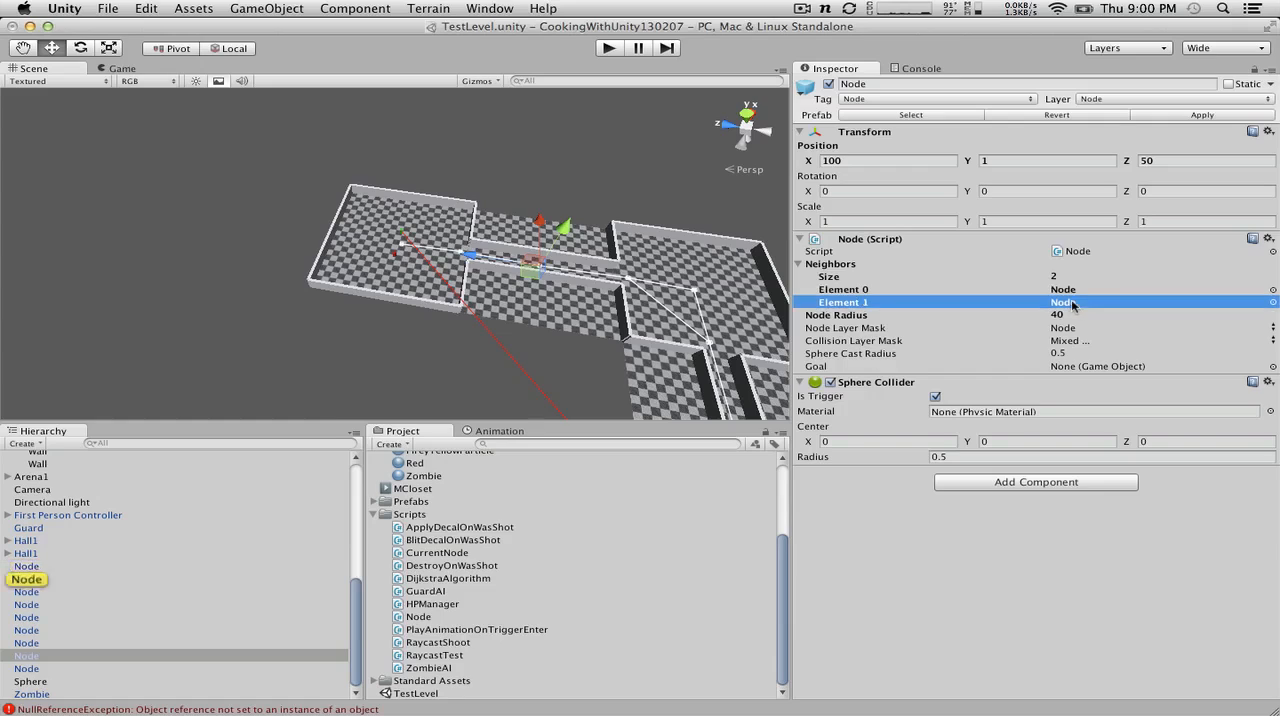
left_click(1074, 291)
left_click(31, 567)
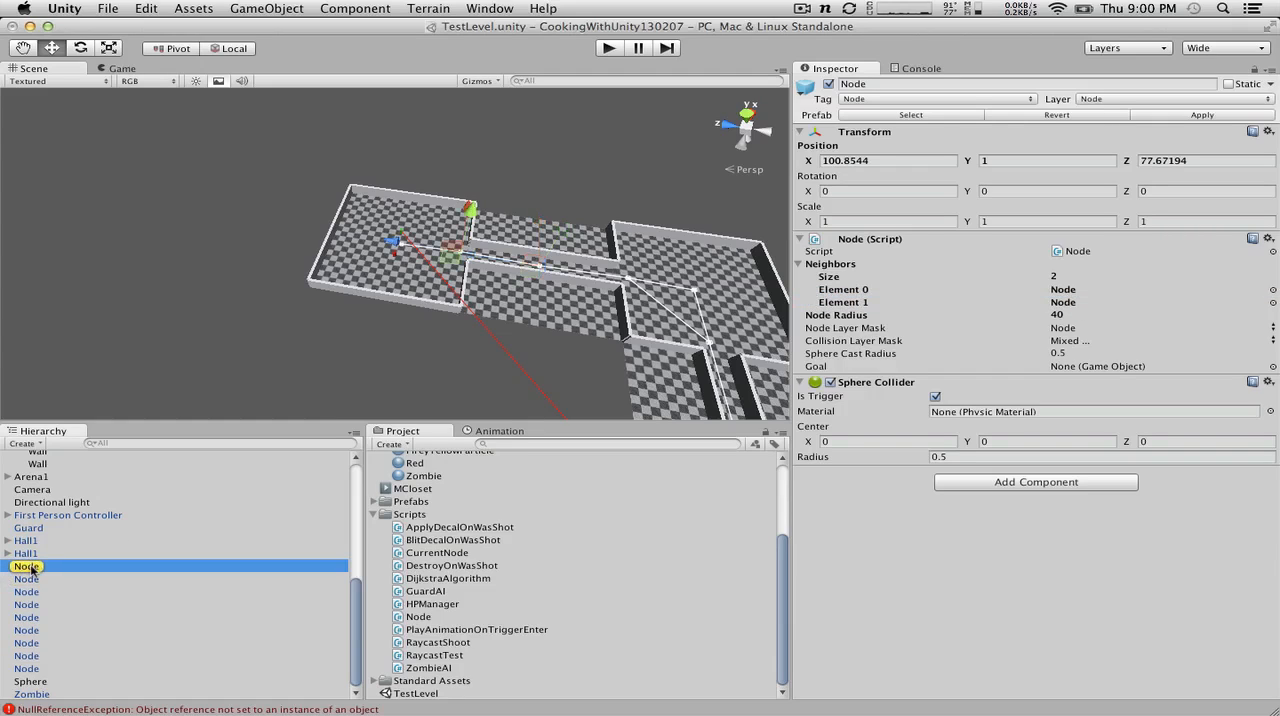
left_click(27, 579)
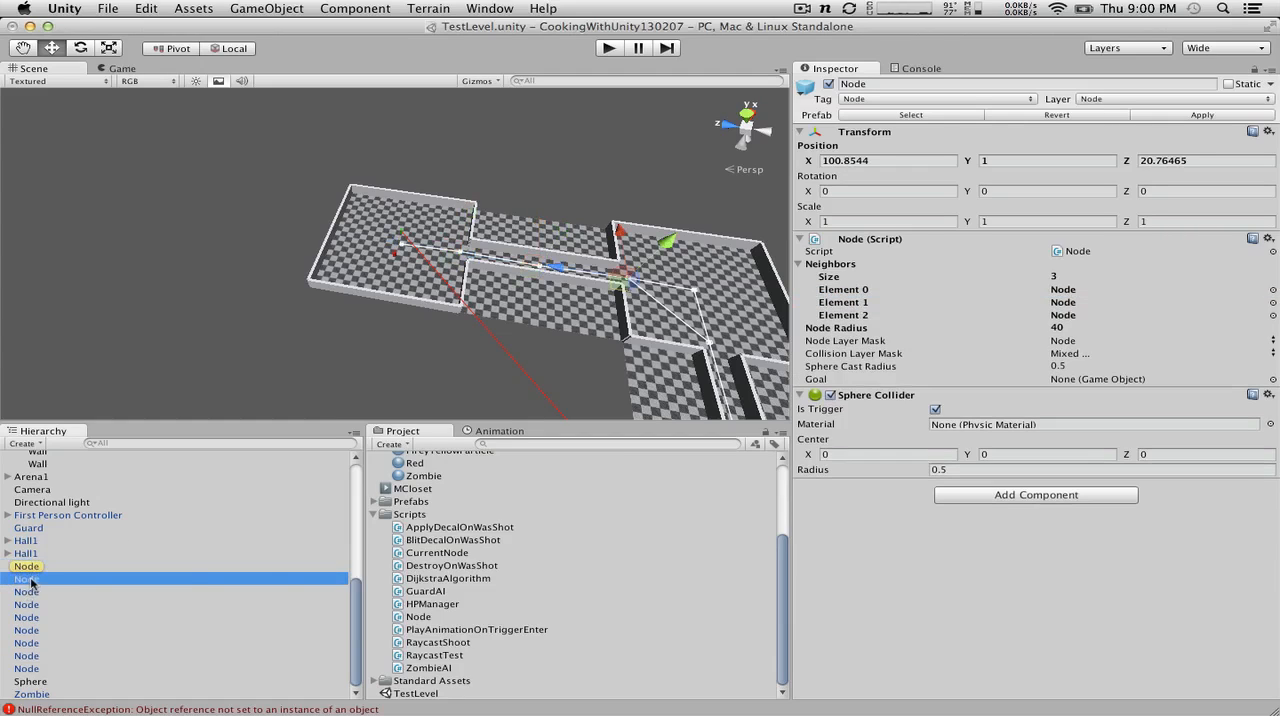
Step: Locate the hall-end node's three neighbors, and select the Node at X 79.59441, Z 0
left_click(1066, 290)
left_click(1072, 314)
left_click(1069, 303)
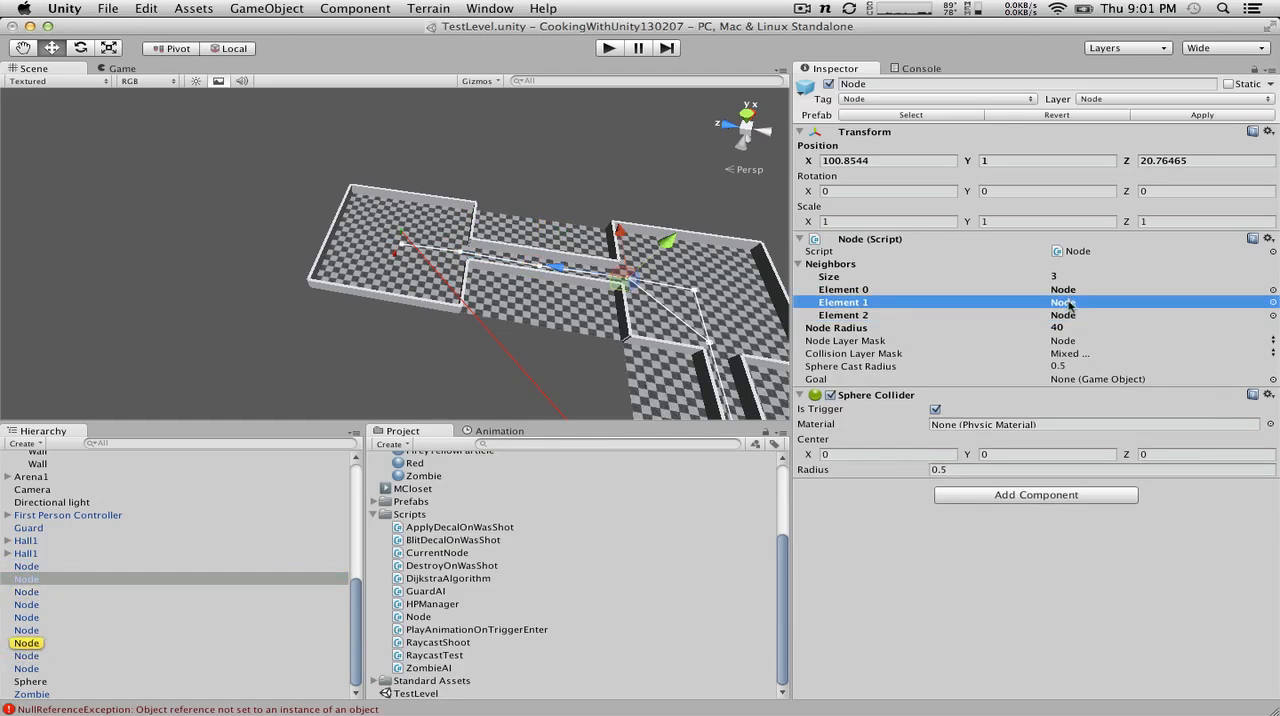
left_click(35, 594)
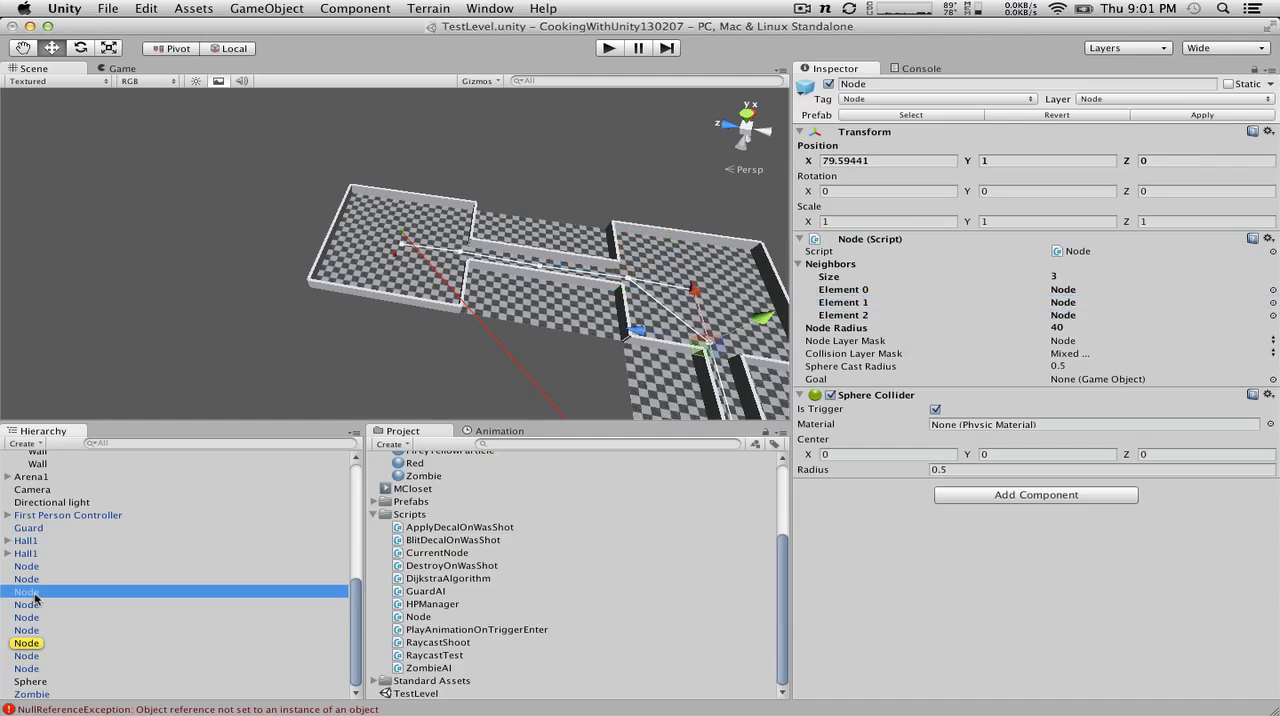
Step: Follow the neighbors of the node at X 79.59441 to the Node at X 100, Z 0, and return to it
scroll(586, 350, "down", 5)
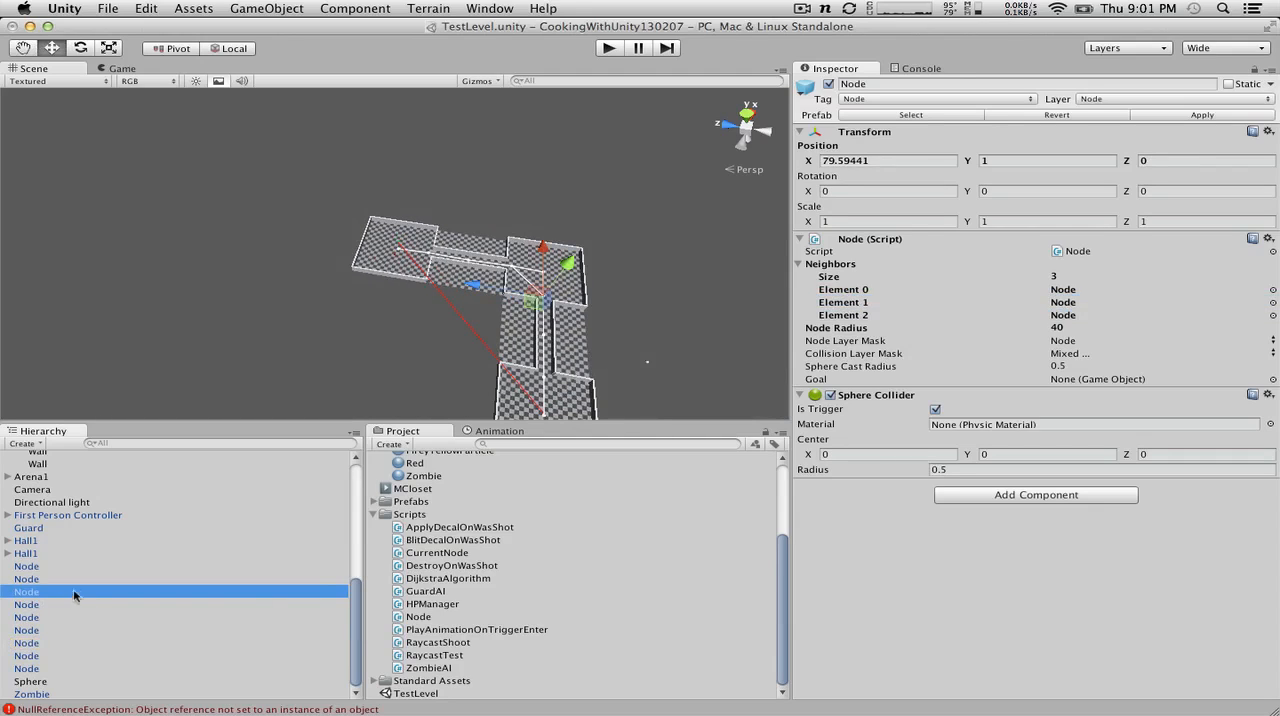
left_click(1063, 290)
left_click(1075, 302)
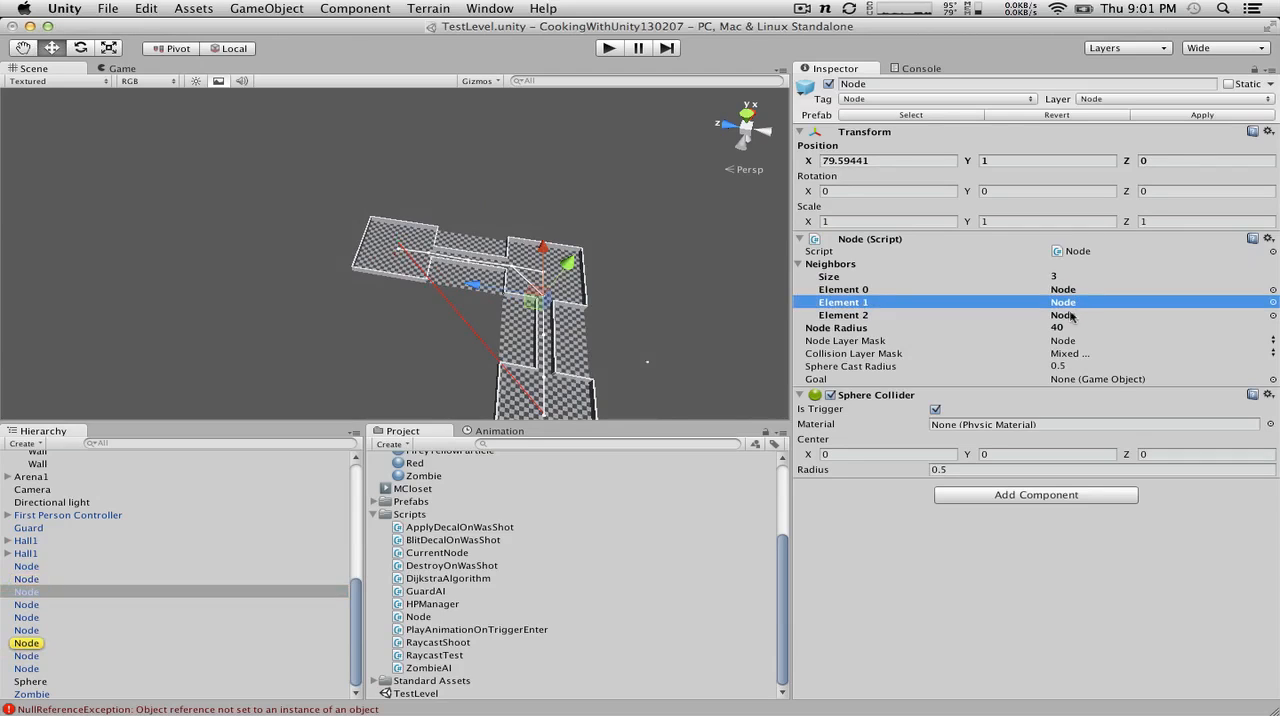
left_click(28, 644)
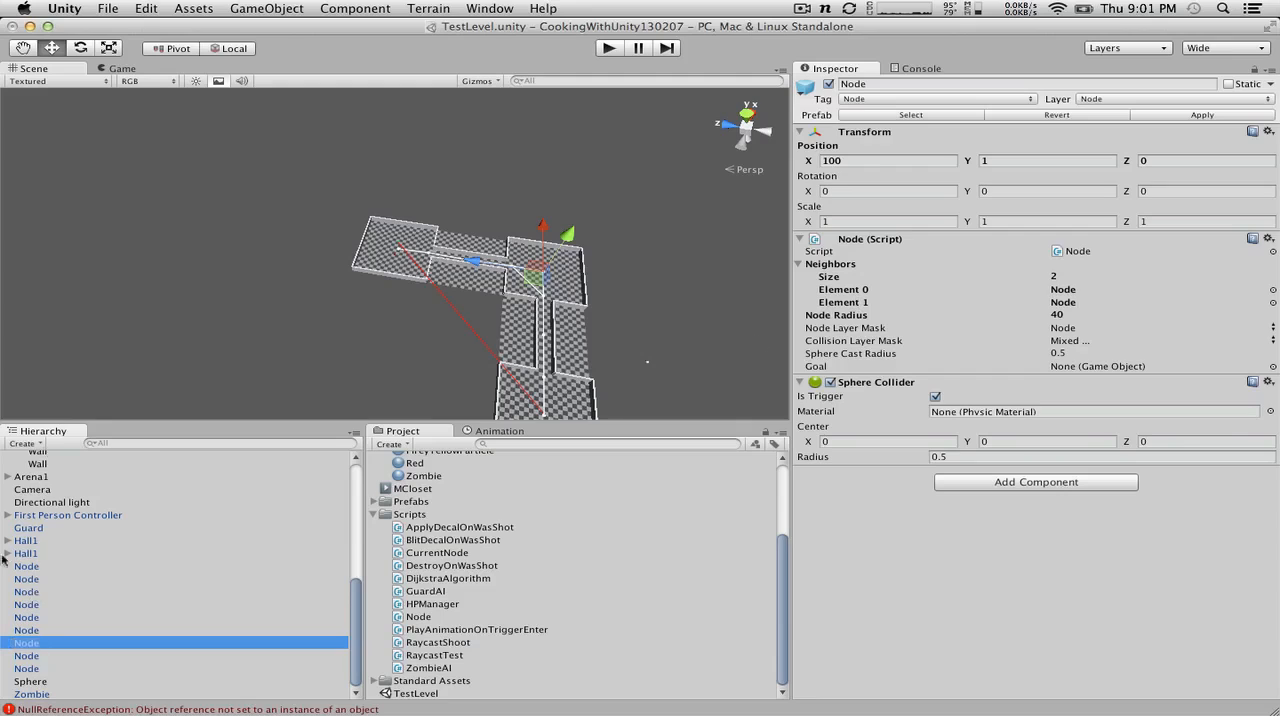
left_click(27, 592)
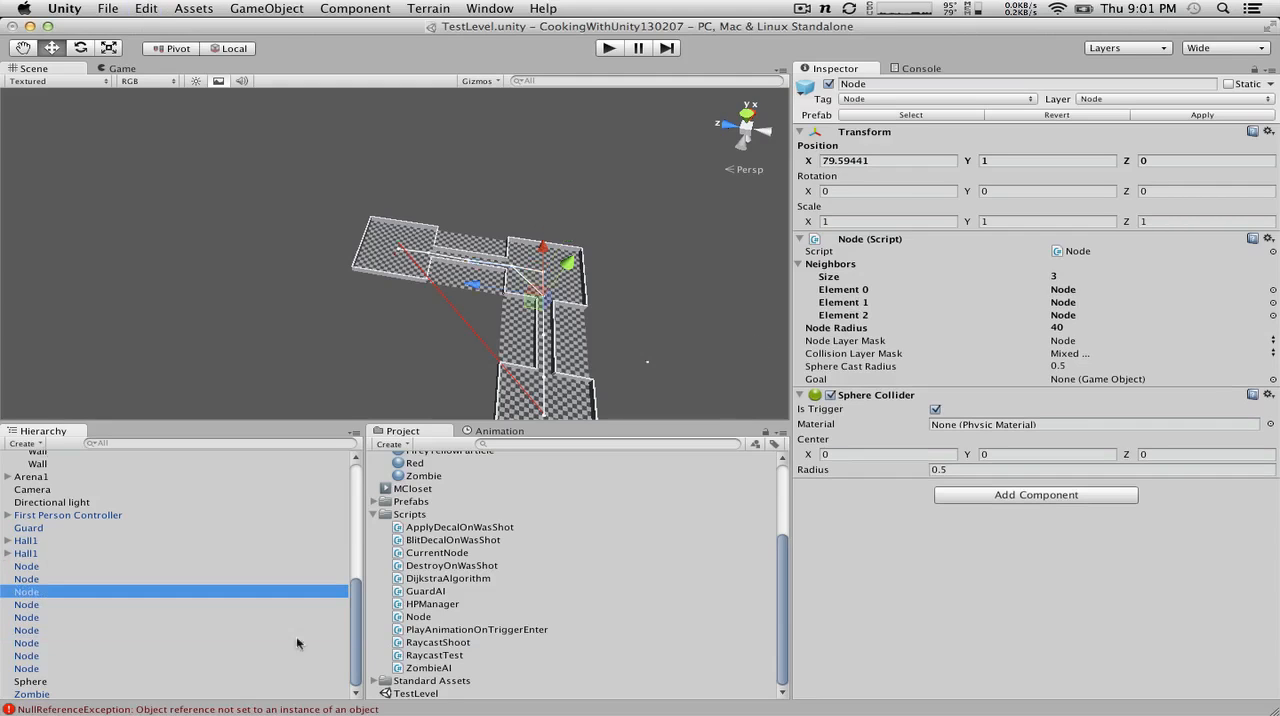
Step: Recheck the Element 1 neighbor of the node at X 79.59441, and follow Element 2 to the Node at X 50
left_click(1076, 307)
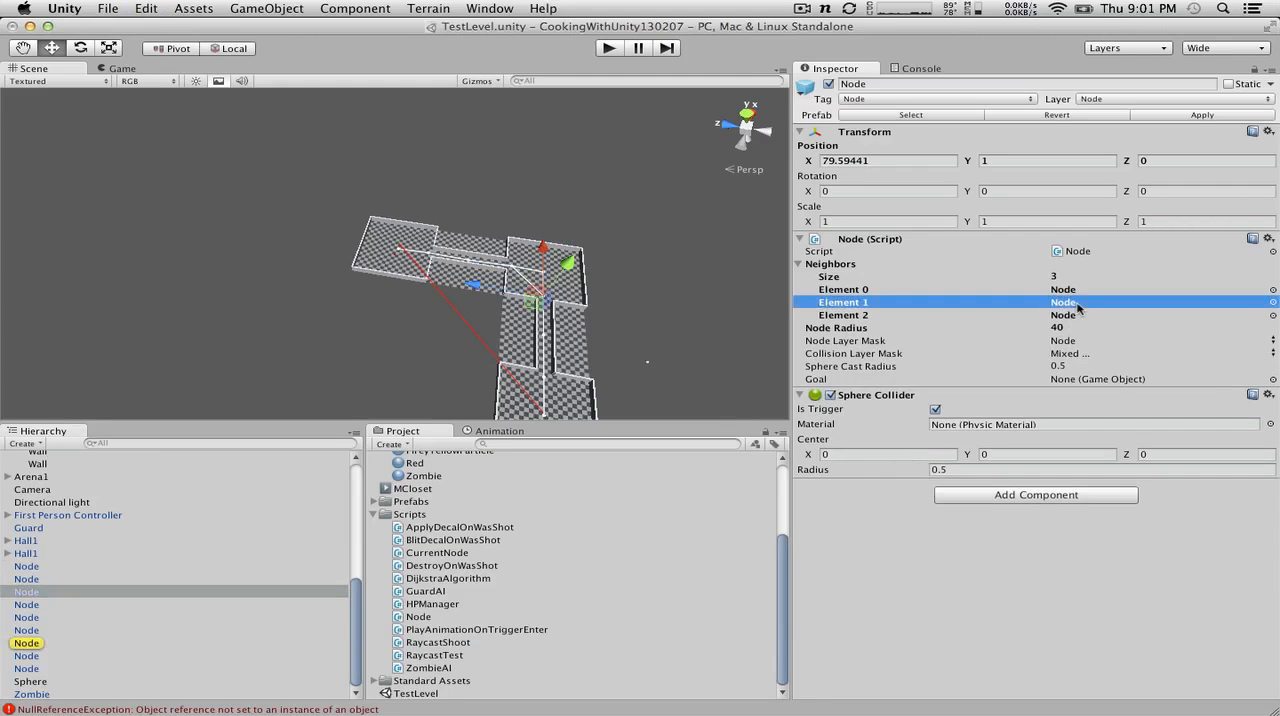
left_click(33, 644)
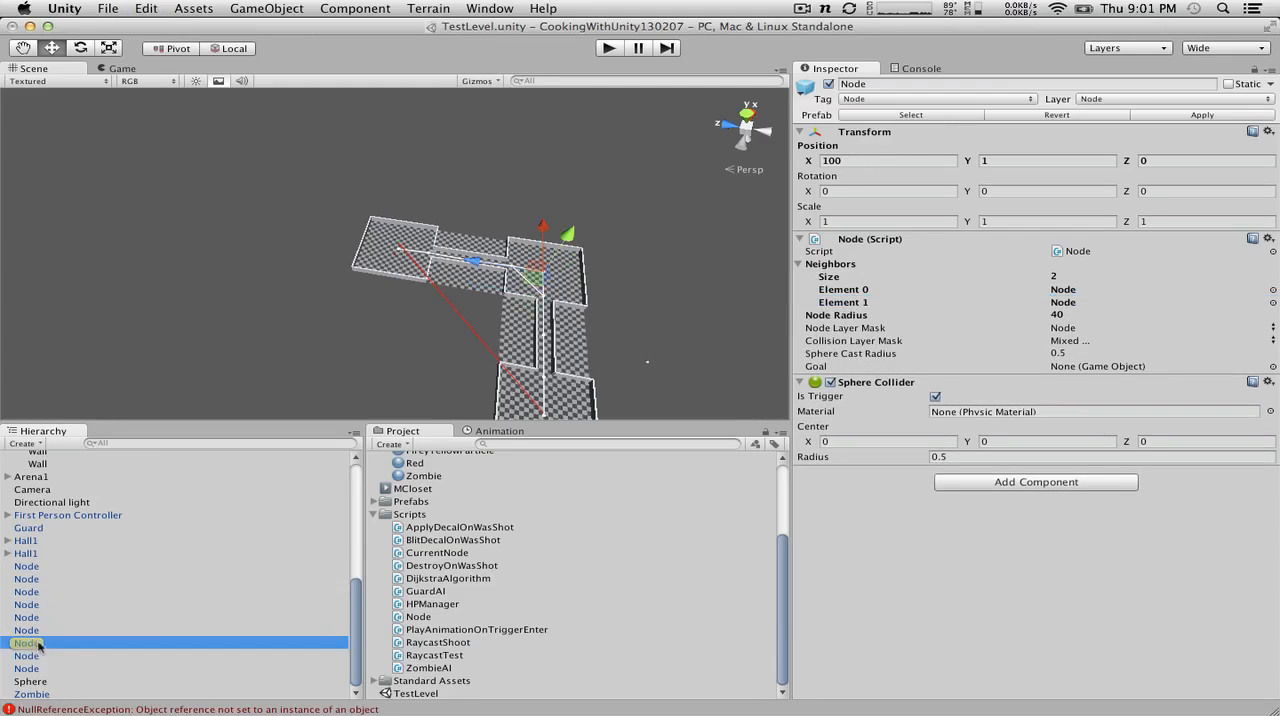
key("super+z")
left_click(1072, 318)
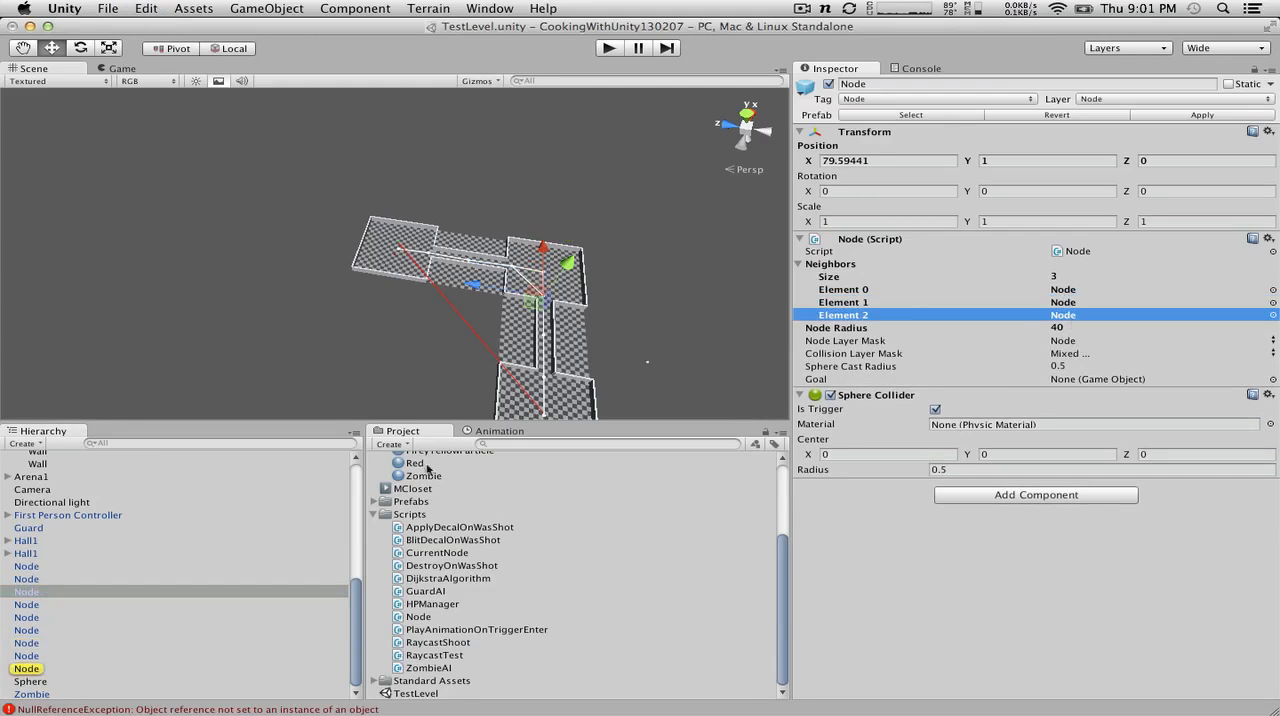
left_click(38, 668)
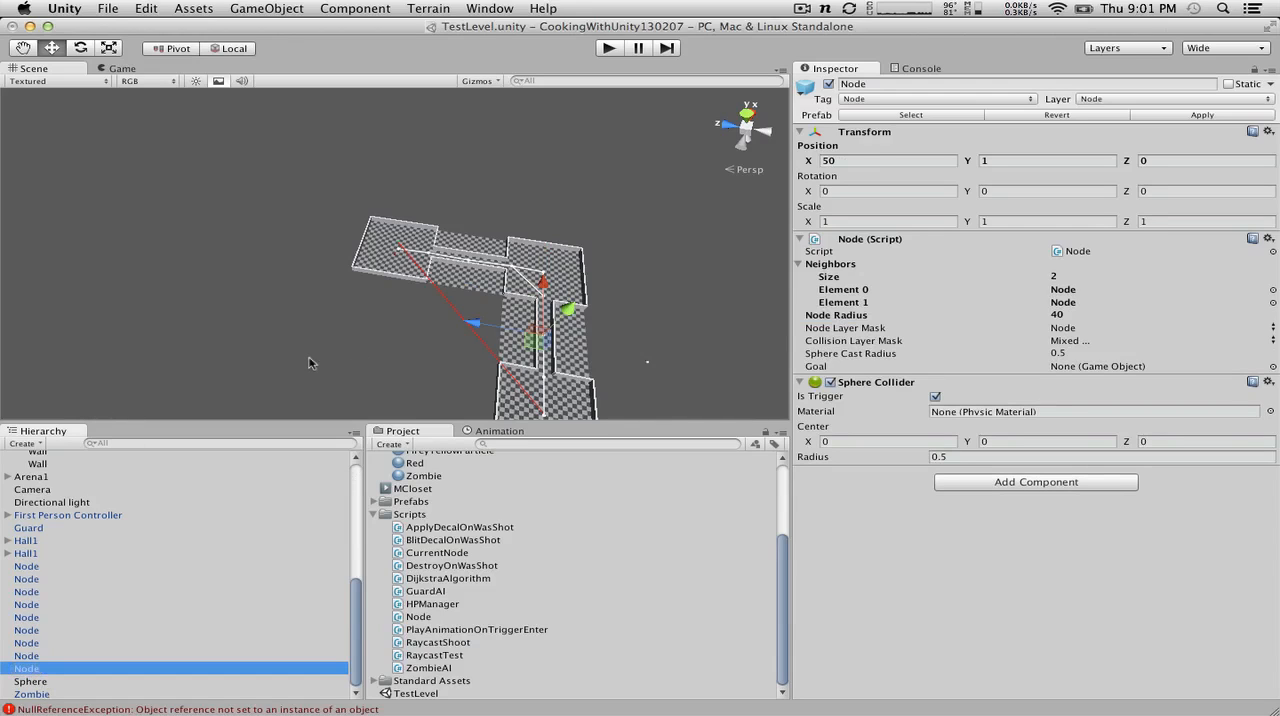
Step: Follow Element 0 of the Node at X 50, return to it, and follow Element 1 to the Node at X 22.19107
scroll(310, 363, "down", 3)
left_click(1065, 291)
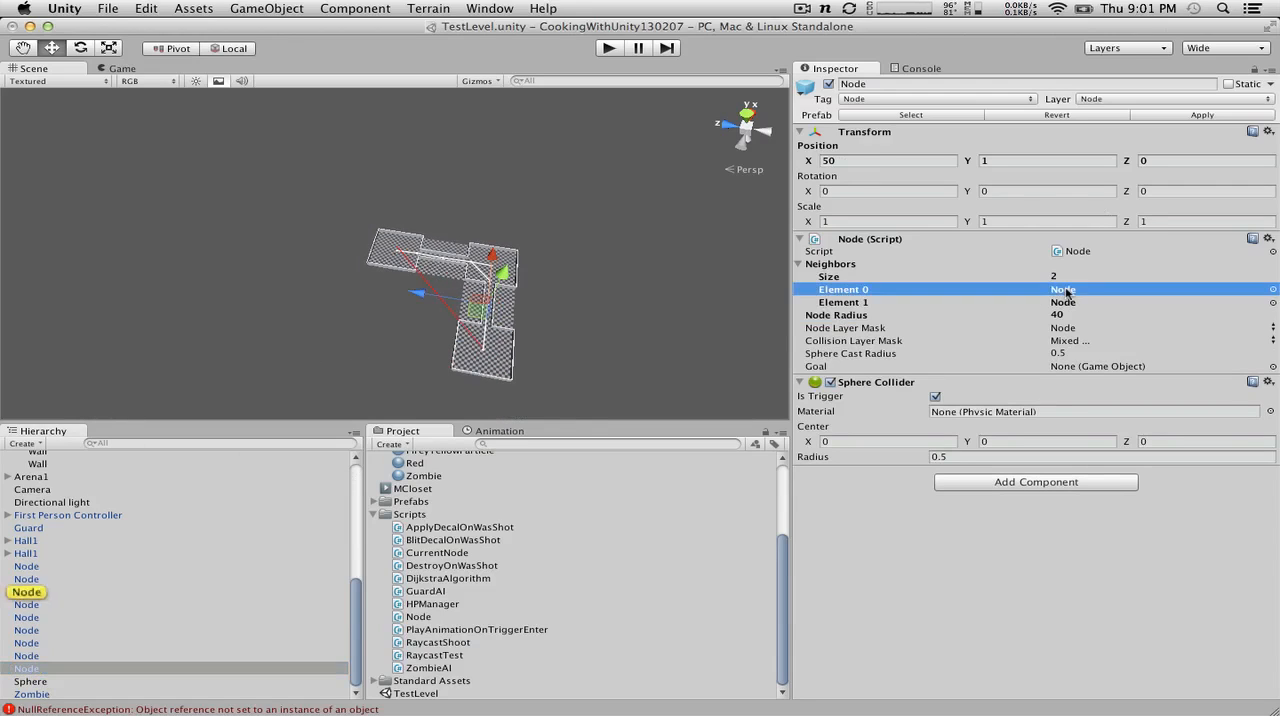
left_click(45, 591)
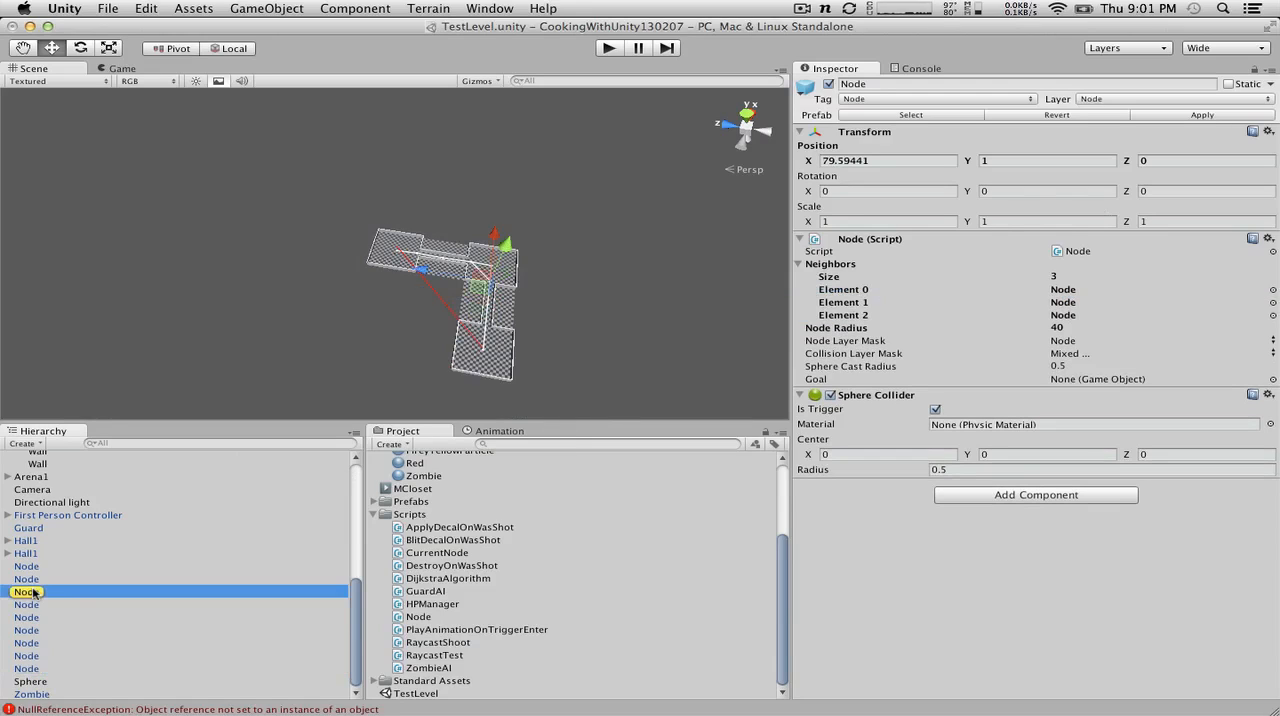
left_click(26, 668)
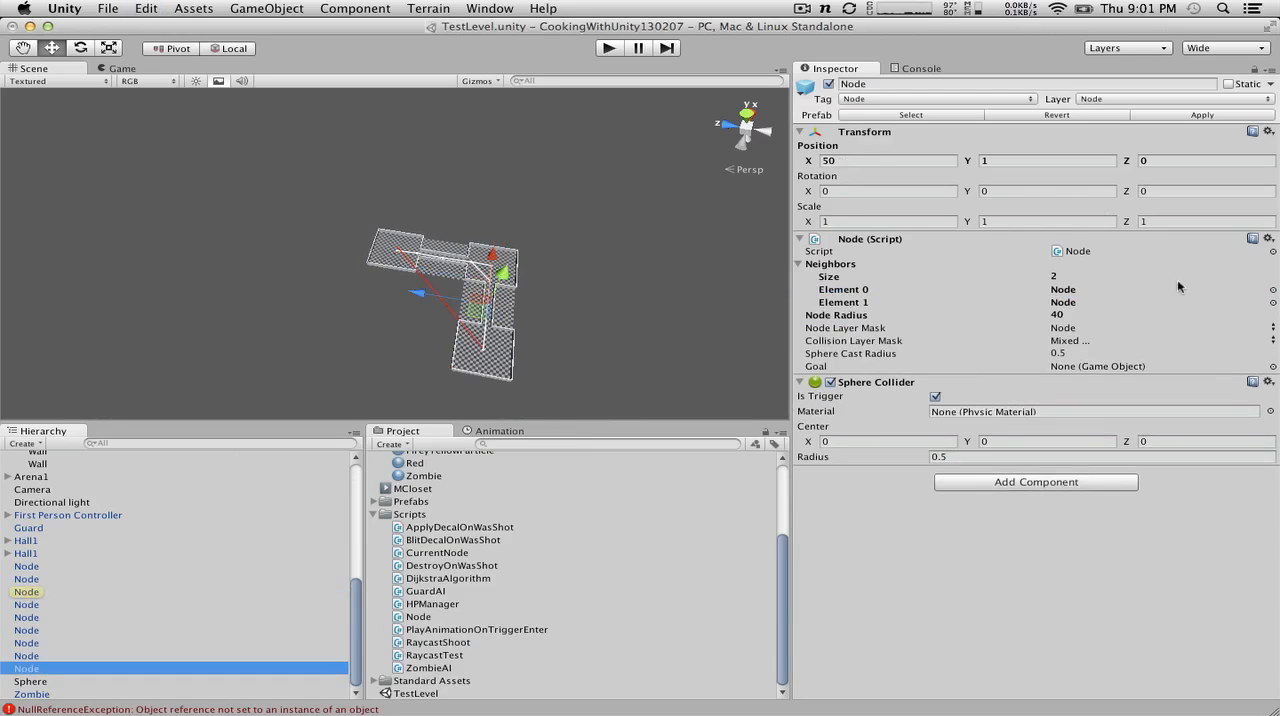
left_click(1080, 303)
left_click(30, 605)
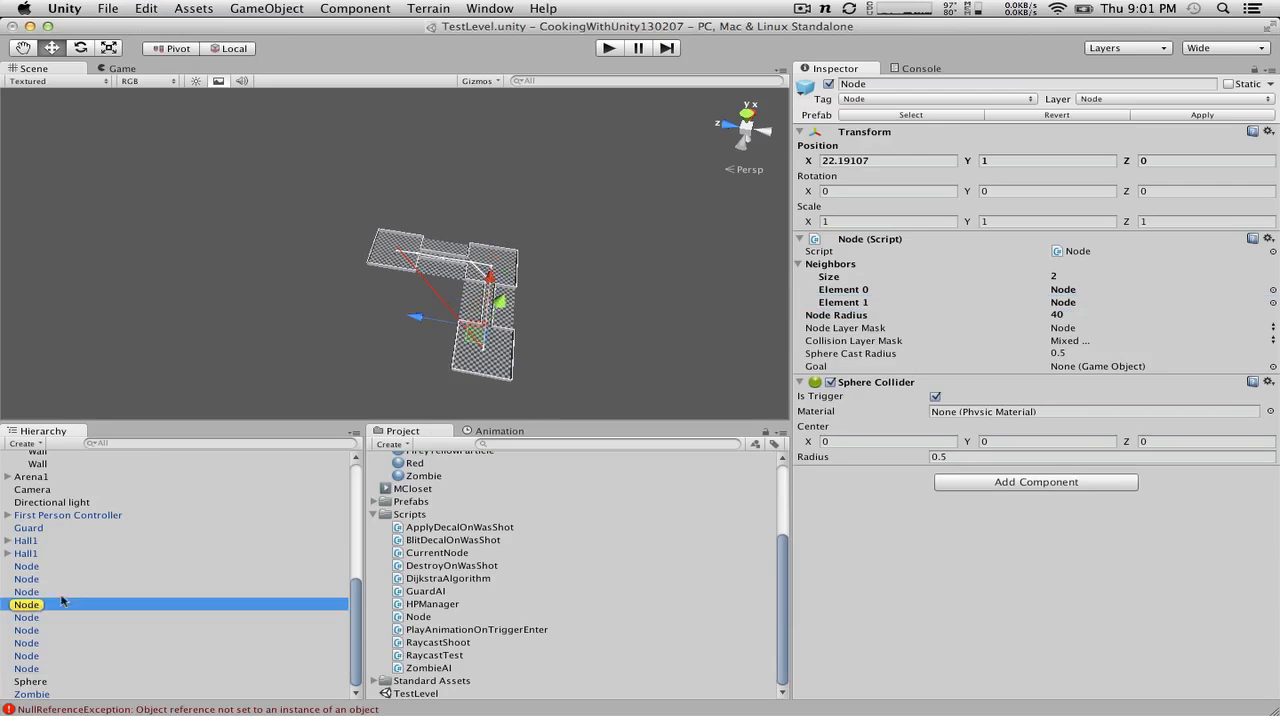
Step: Check the neighbors of the Nodes at X 100, Z 0, at Z 77.67194 and at Z 20.76465
scroll(487, 380, "up", 4)
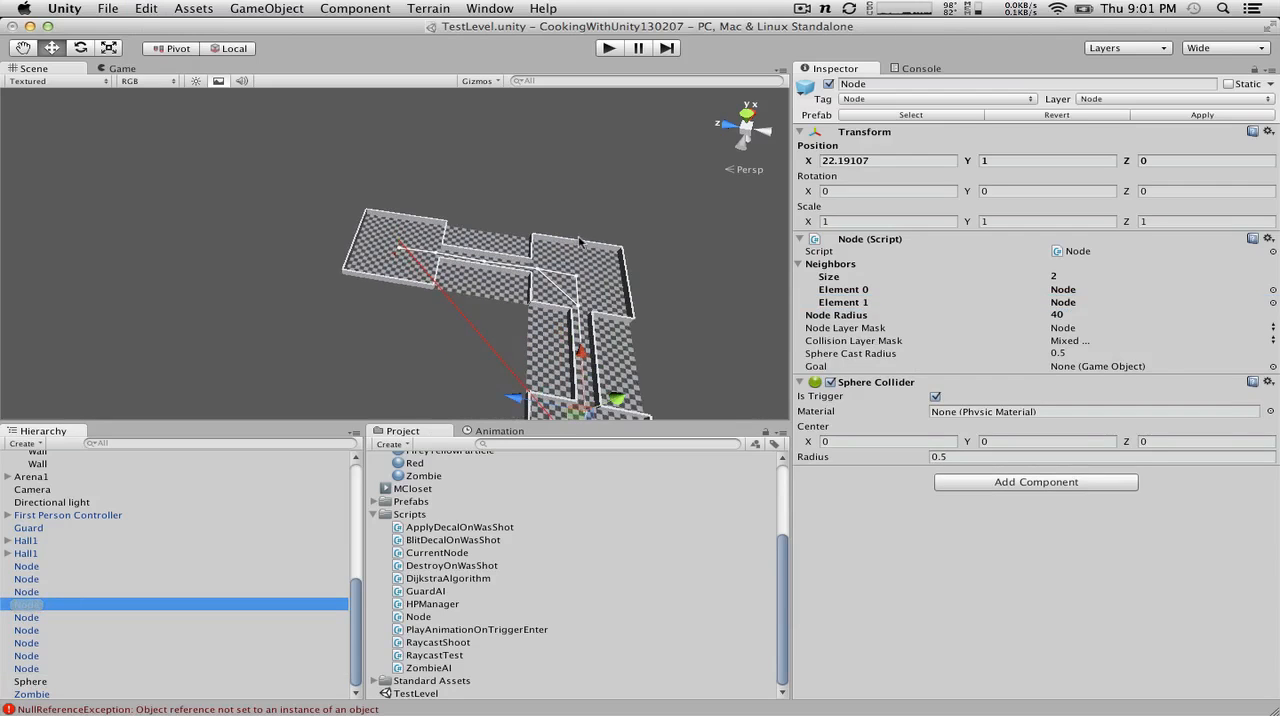
left_click_drag(570, 282, 334, 226)
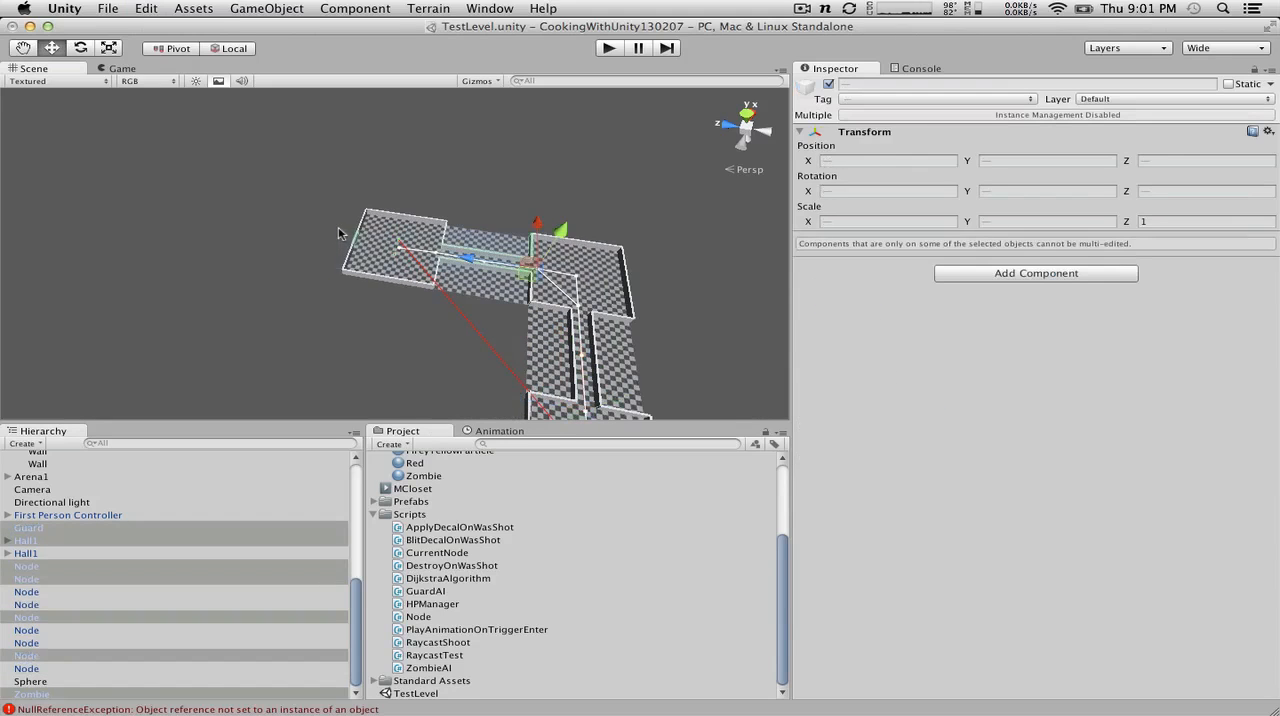
left_click(123, 272)
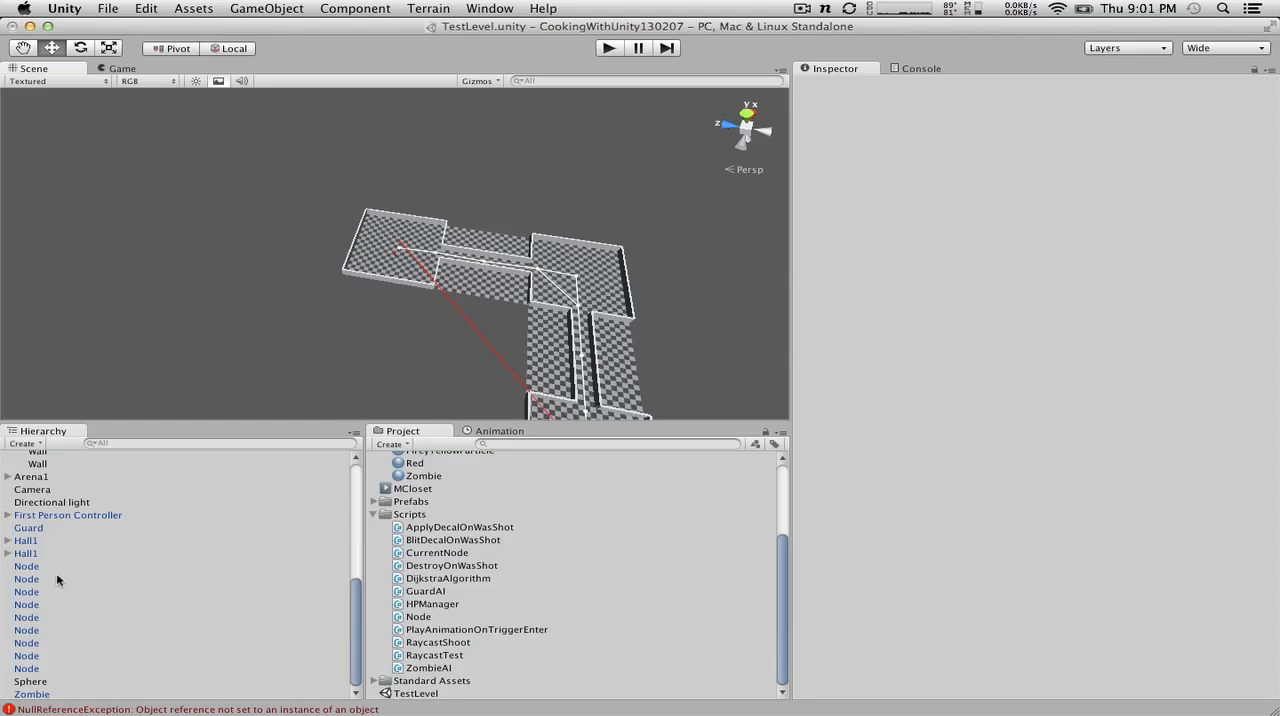
left_click(35, 642)
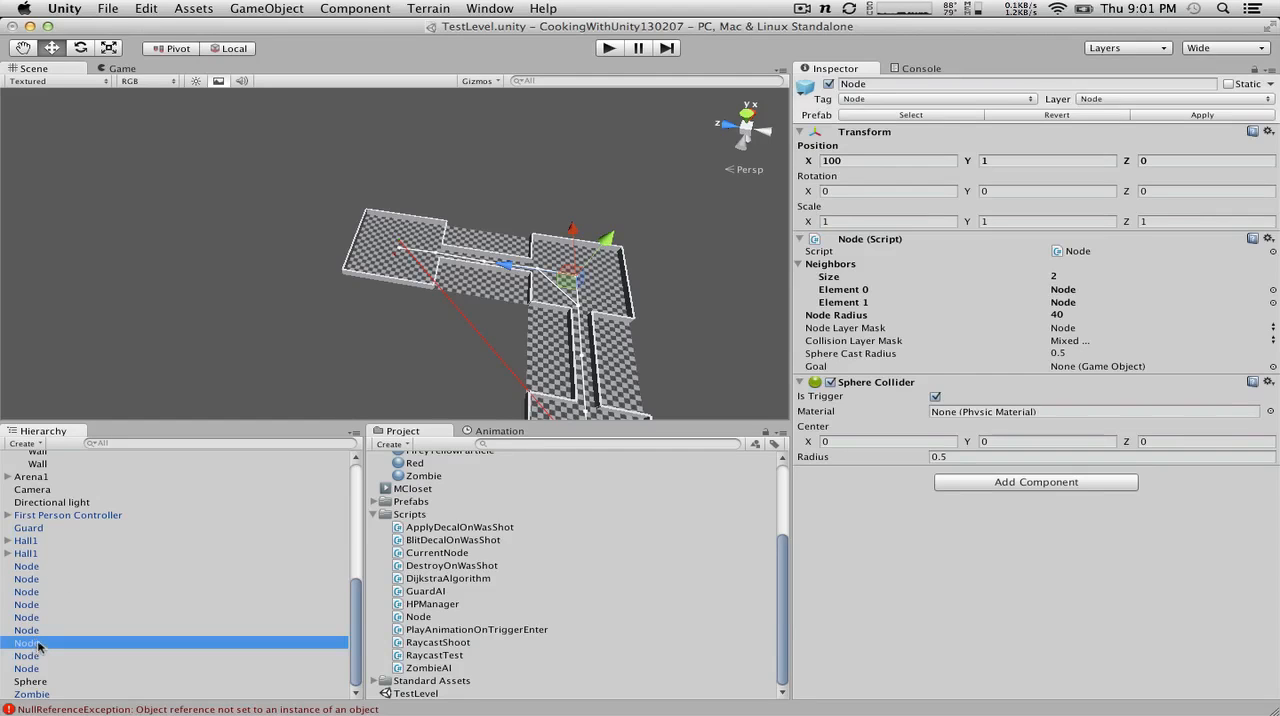
left_click(36, 567)
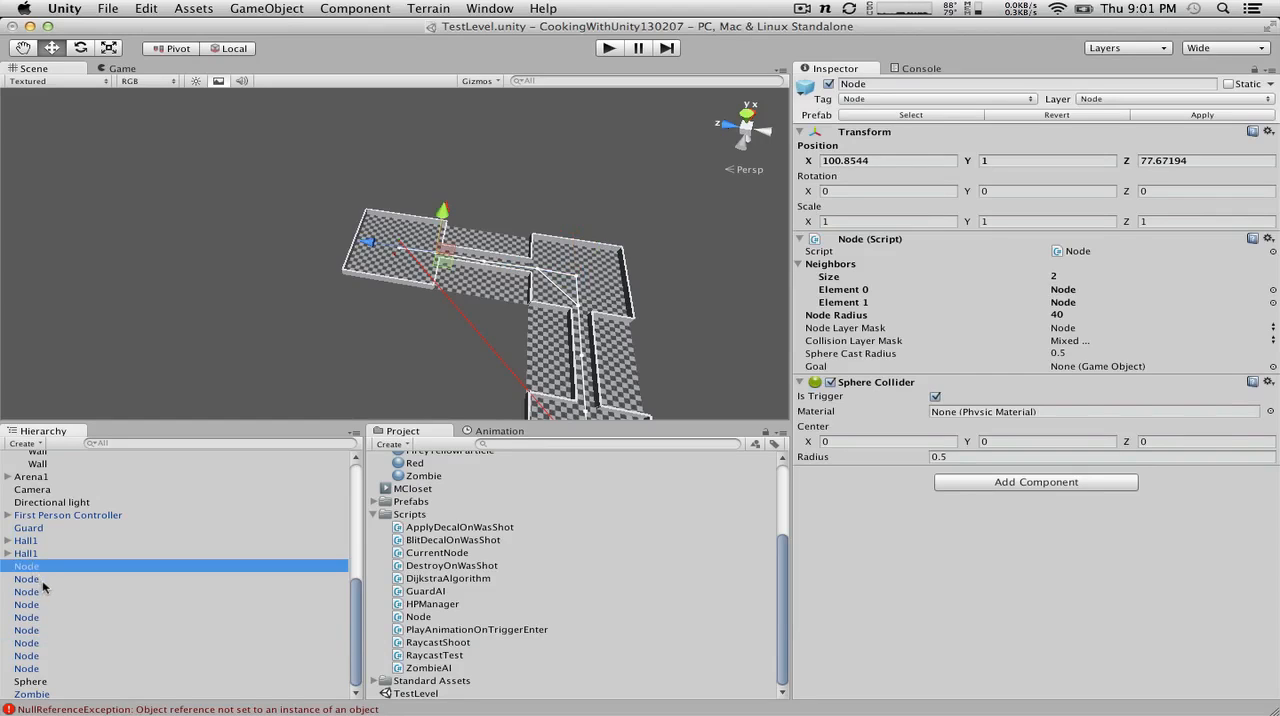
left_click(40, 606)
left_click(37, 582)
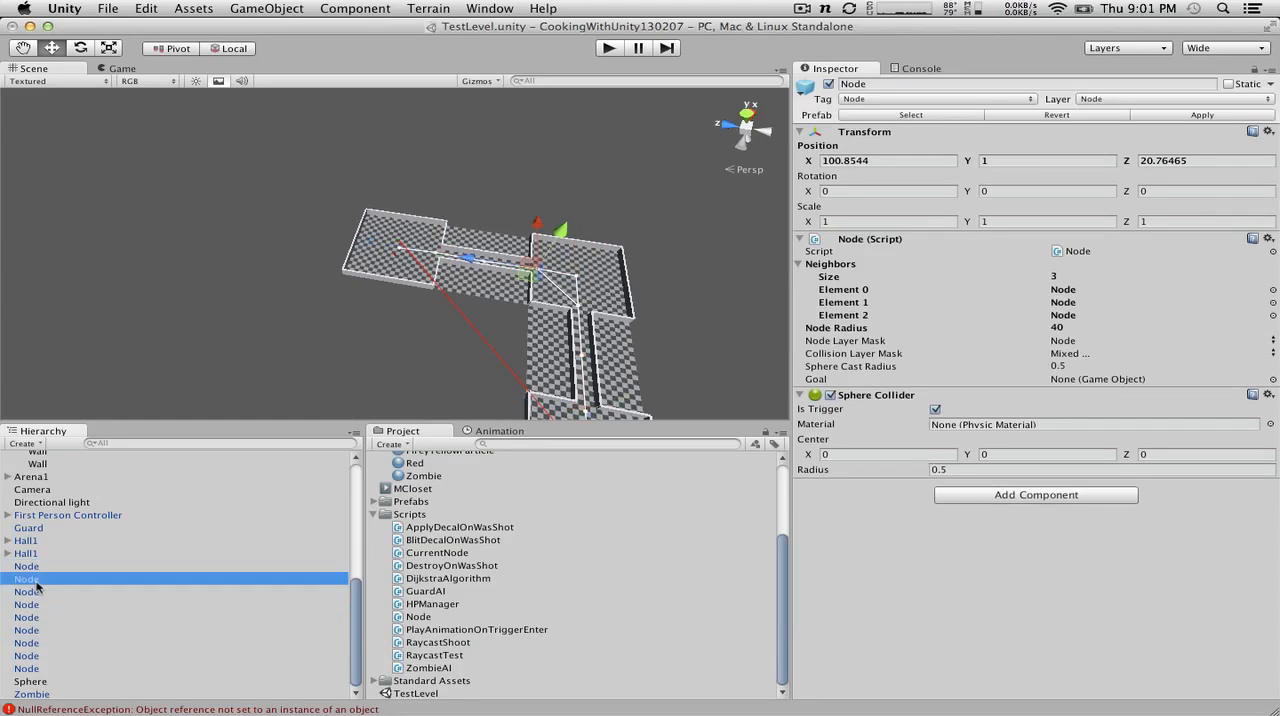
Step: Go through the remaining Nodes to find the two path endpoints at X 100, Z 99 and X 0, Z 0
key("Down")
key("Down")
key("Down")
key("Down")
key("Up")
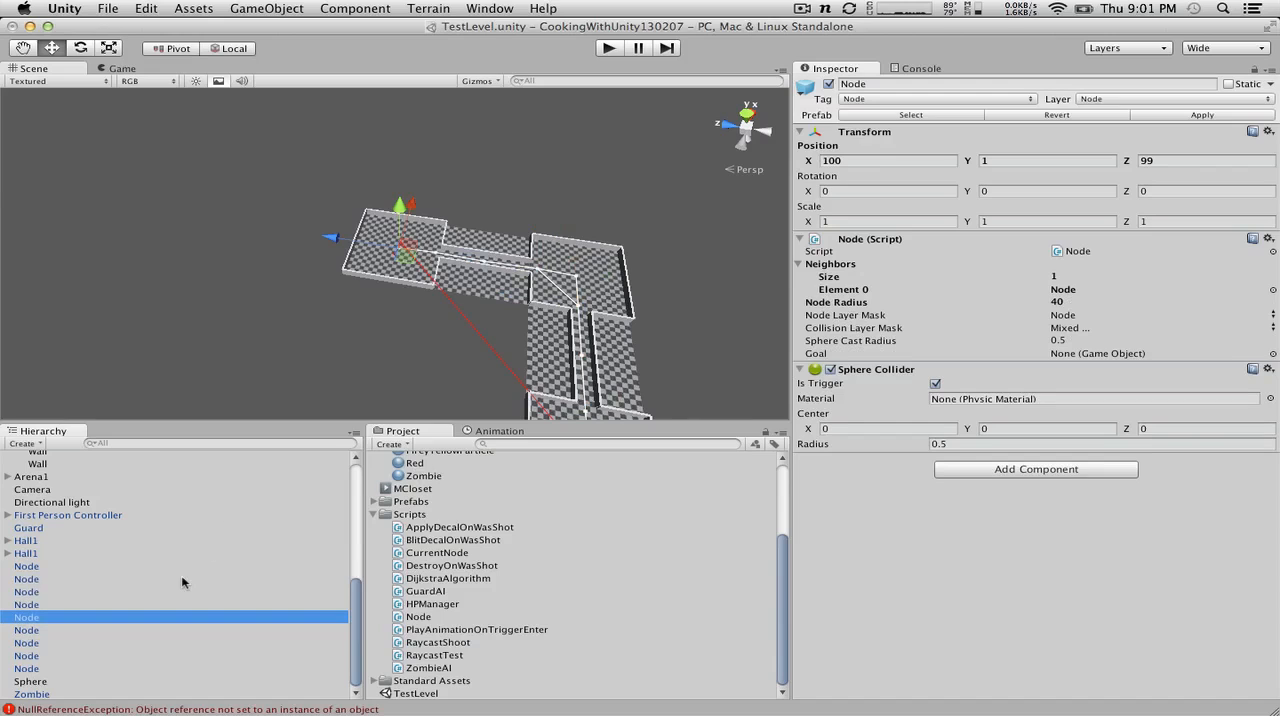
key("Down")
key("Up")
key("Down")
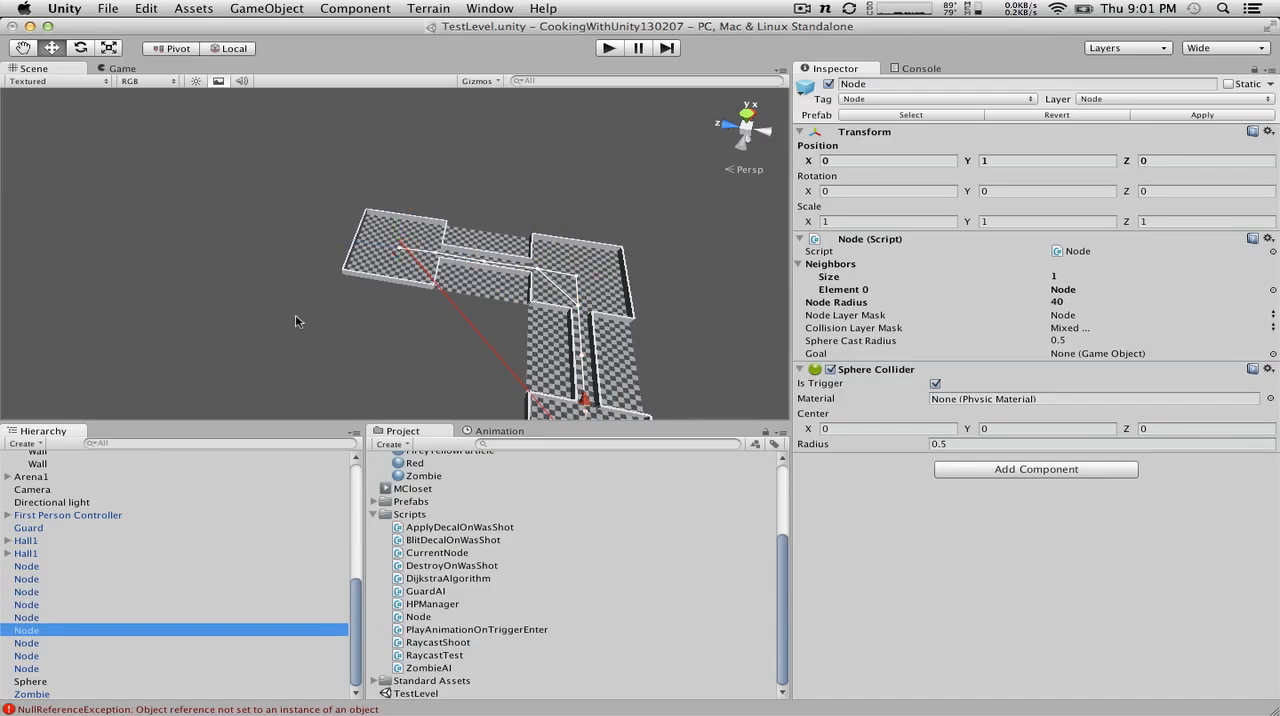
Step: Assign the Node at X 0, Z 0 as the Goal of the Node at X 100, Z 99, and inspect the drawn path
scroll(296, 317, "down", 5)
left_click_drag(296, 317, 44, 255, "alt")
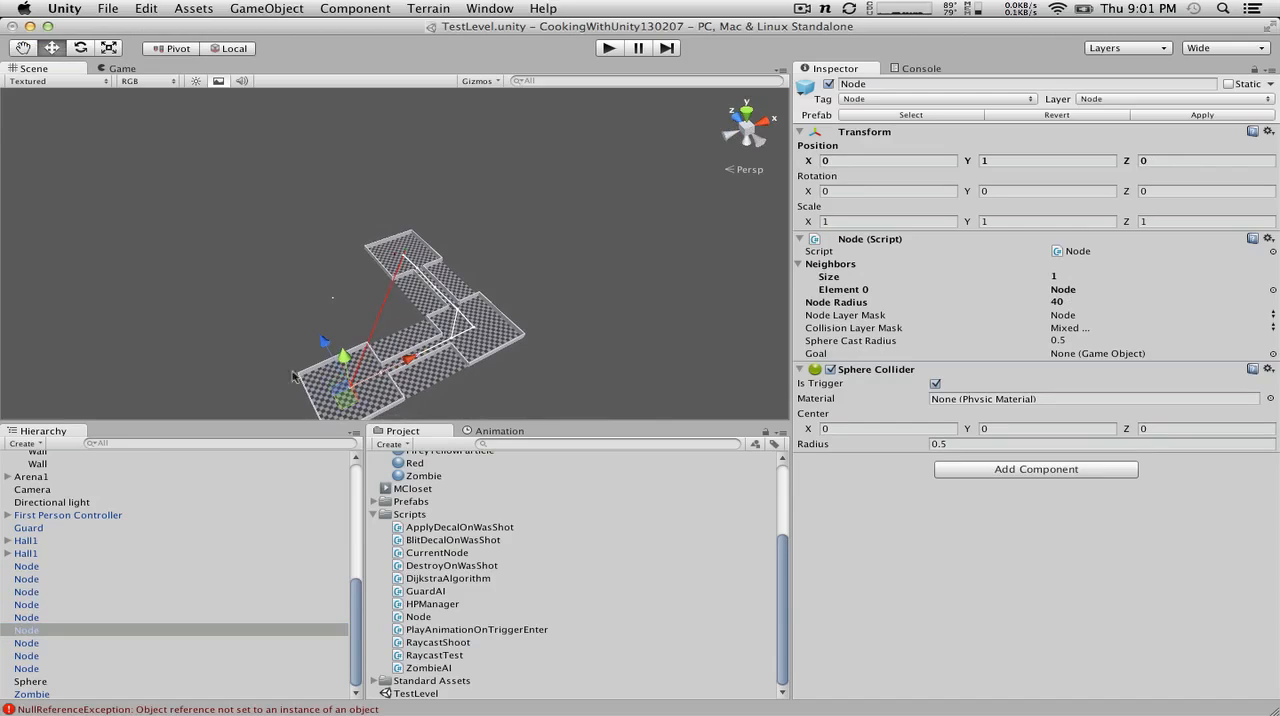
left_click(24, 618)
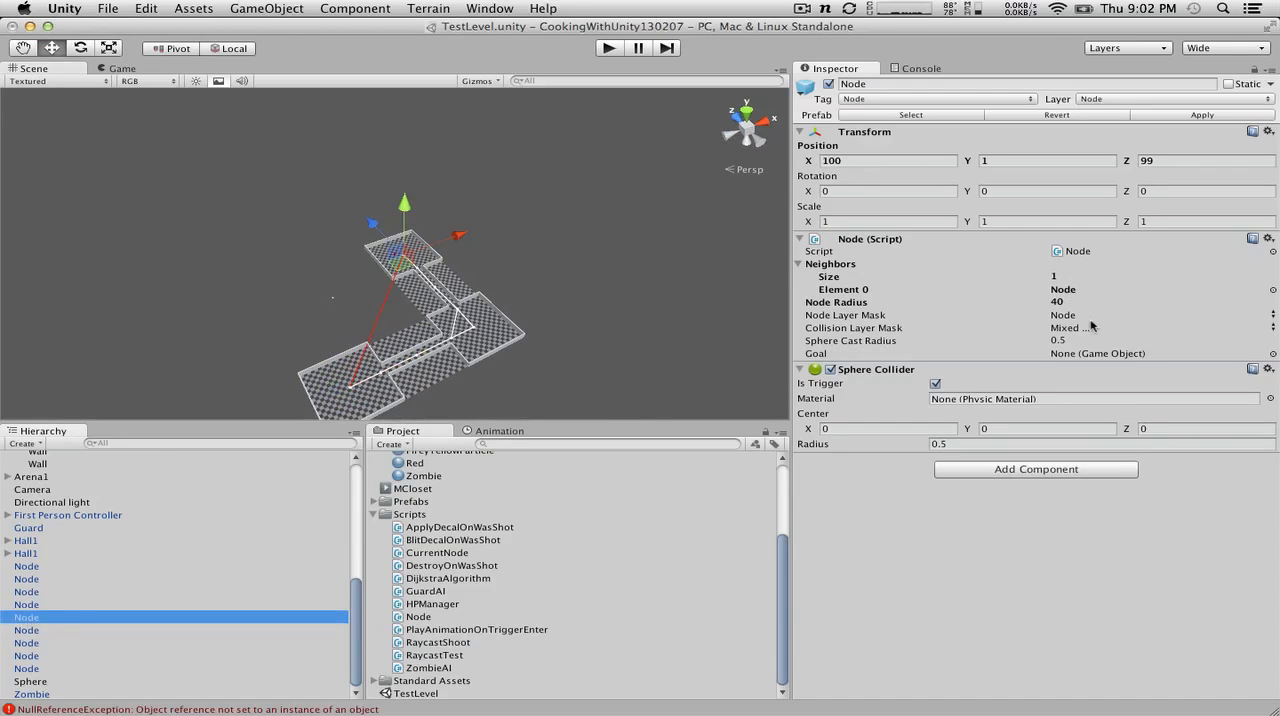
left_click_drag(27, 635, 1087, 357)
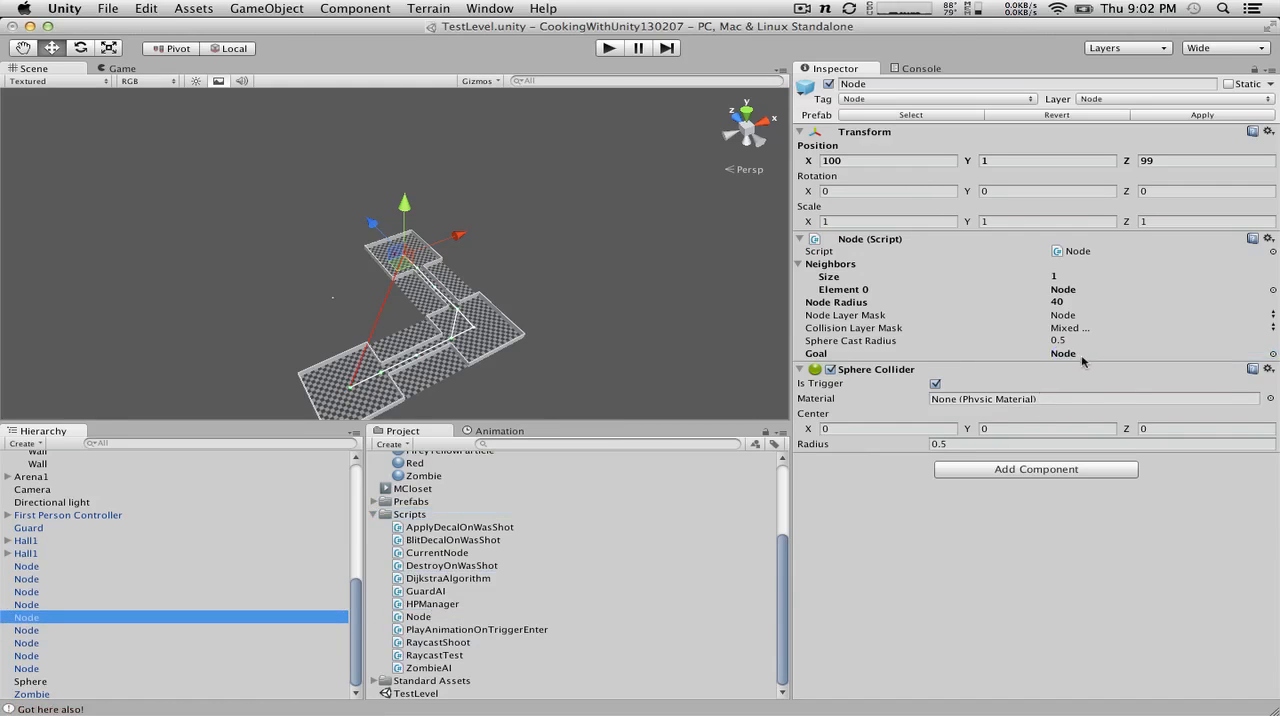
scroll(376, 370, "up", 5)
left_click(206, 320)
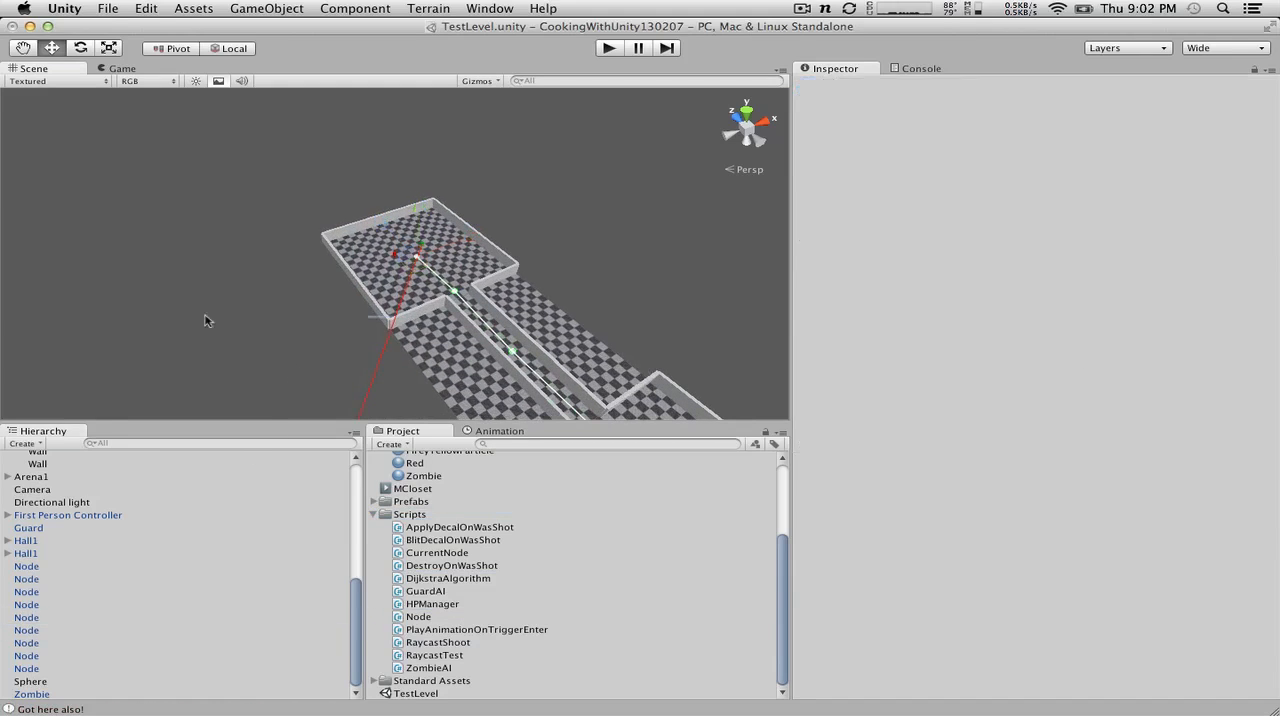
left_click_drag(259, 288, 82, 330, "alt")
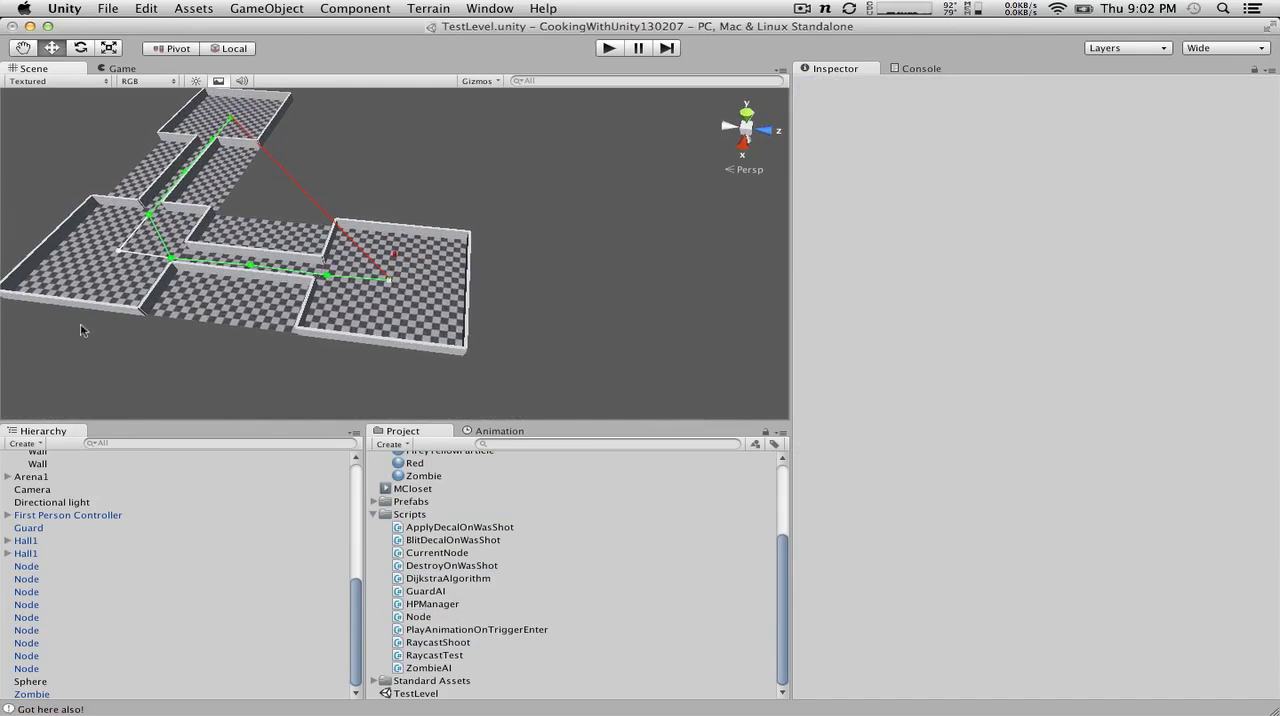
Step: Reselect the Node at X 100, Z 99 and set its Goal to the Node at X 22.19107
left_click(37, 591)
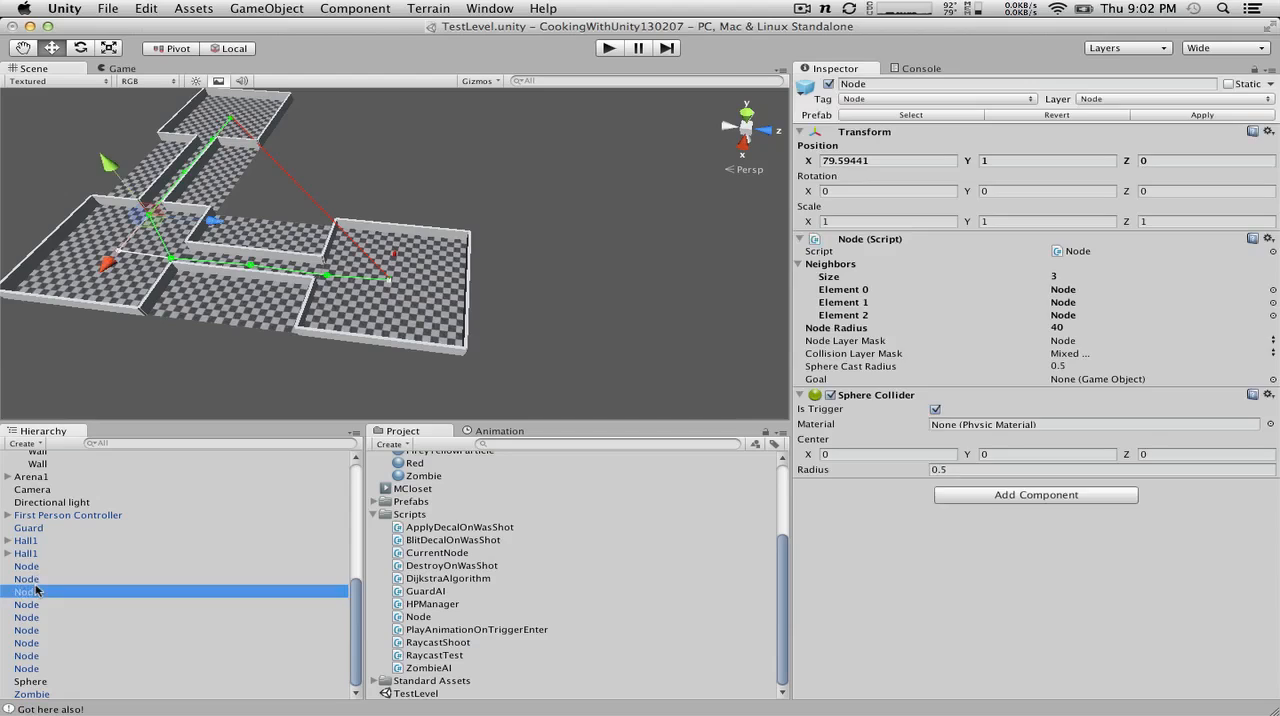
key("Down")
key("Down")
key("Down")
key("Up")
key("Up")
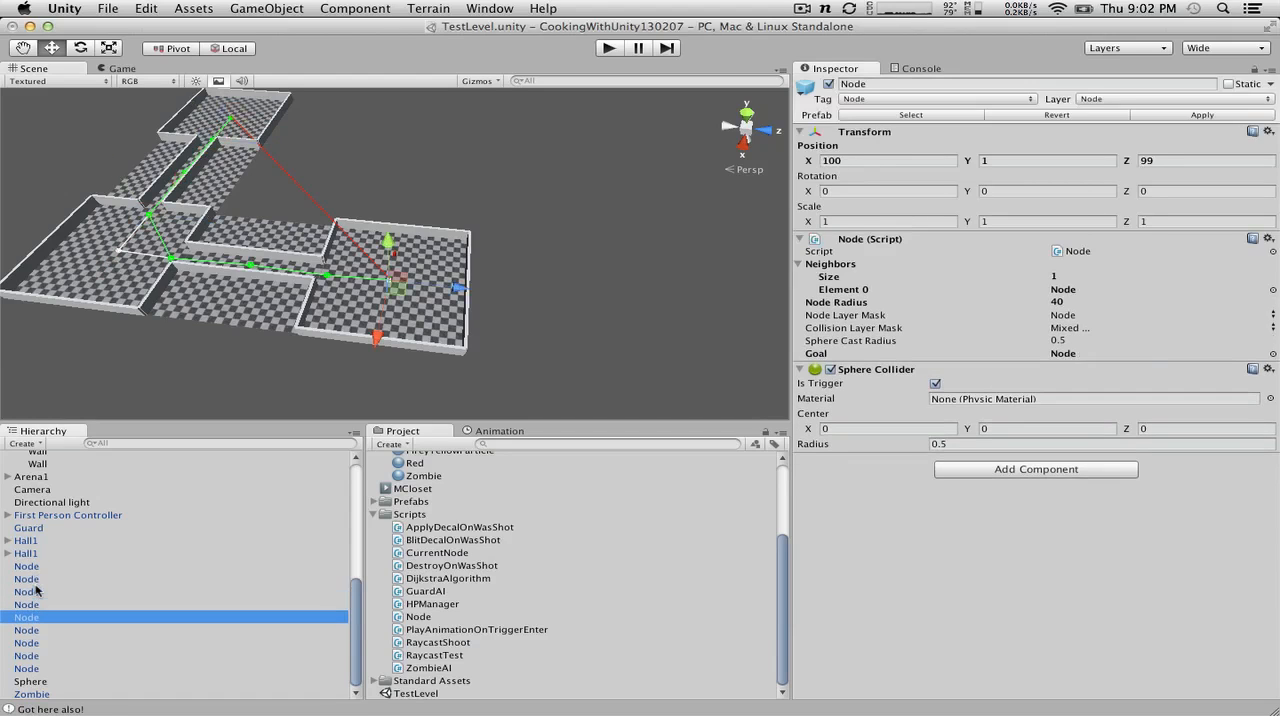
key("Down")
left_click_drag(27, 607, 1094, 356)
Step: Switch to MonoDevelop and review the field declarations and Patrol coroutine in GuardAI.cs
key("ctrl+Right")
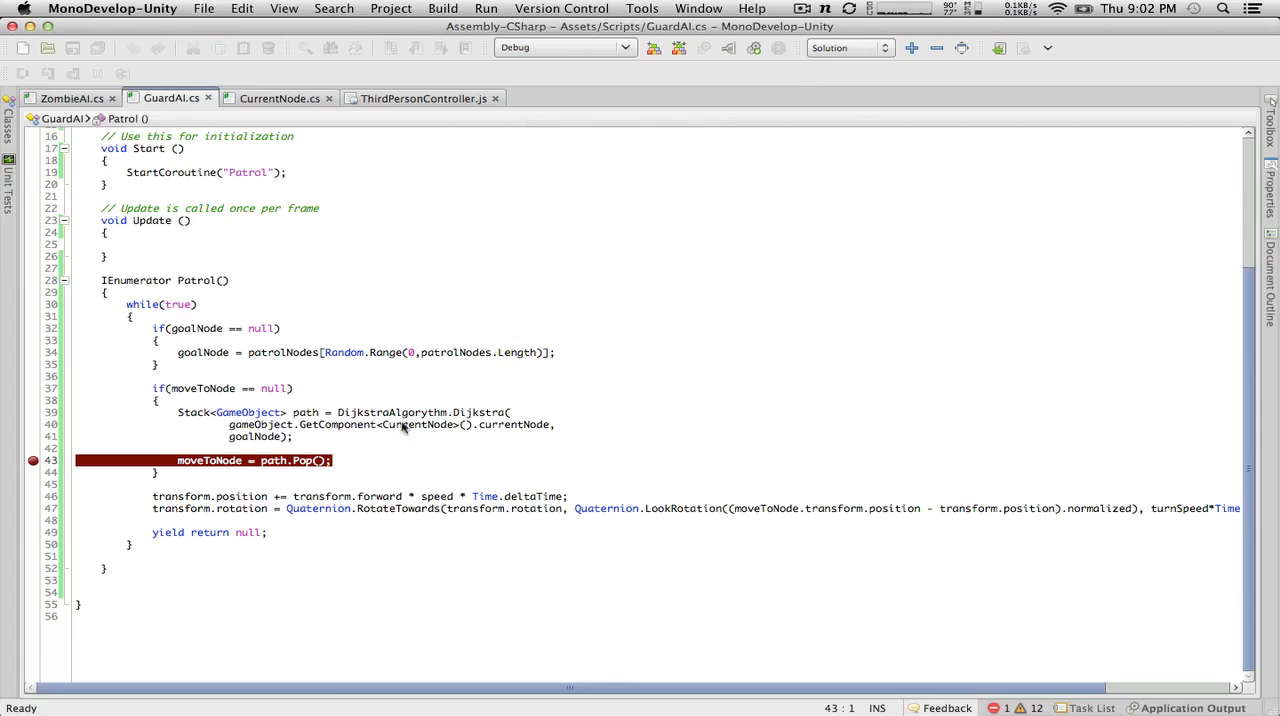
scroll(392, 439, "up", 3)
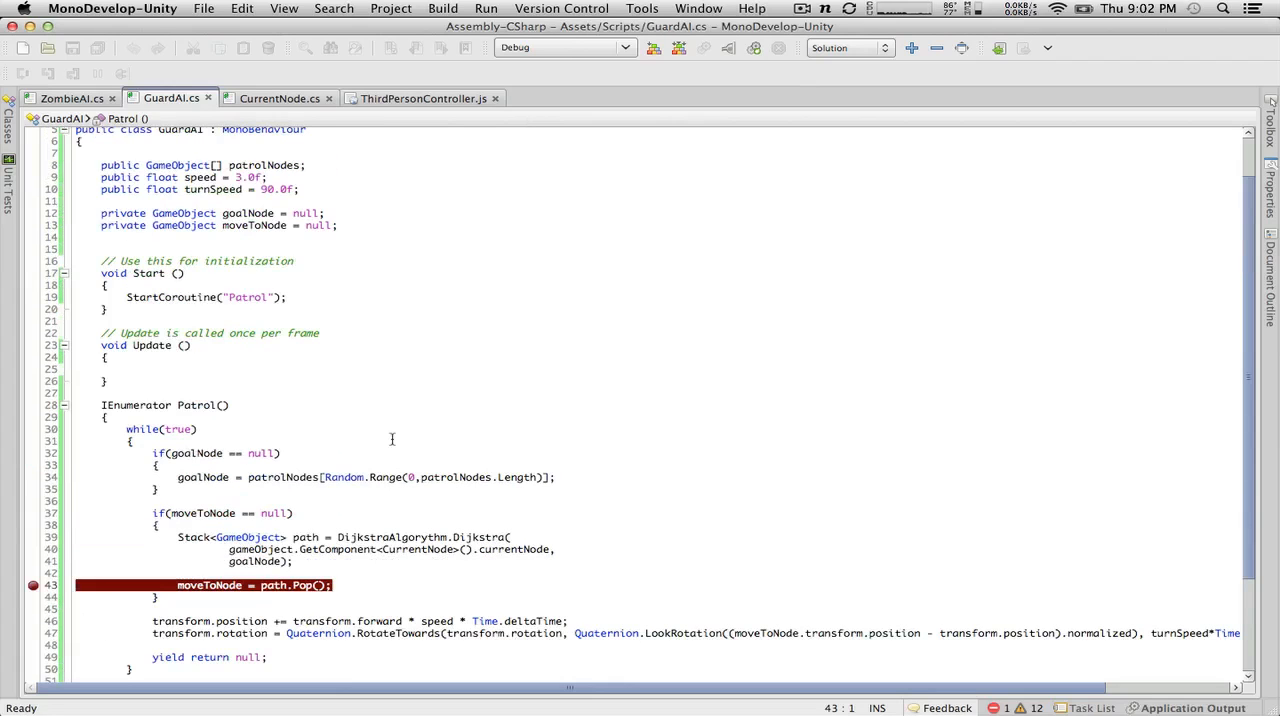
scroll(392, 439, "up", 2)
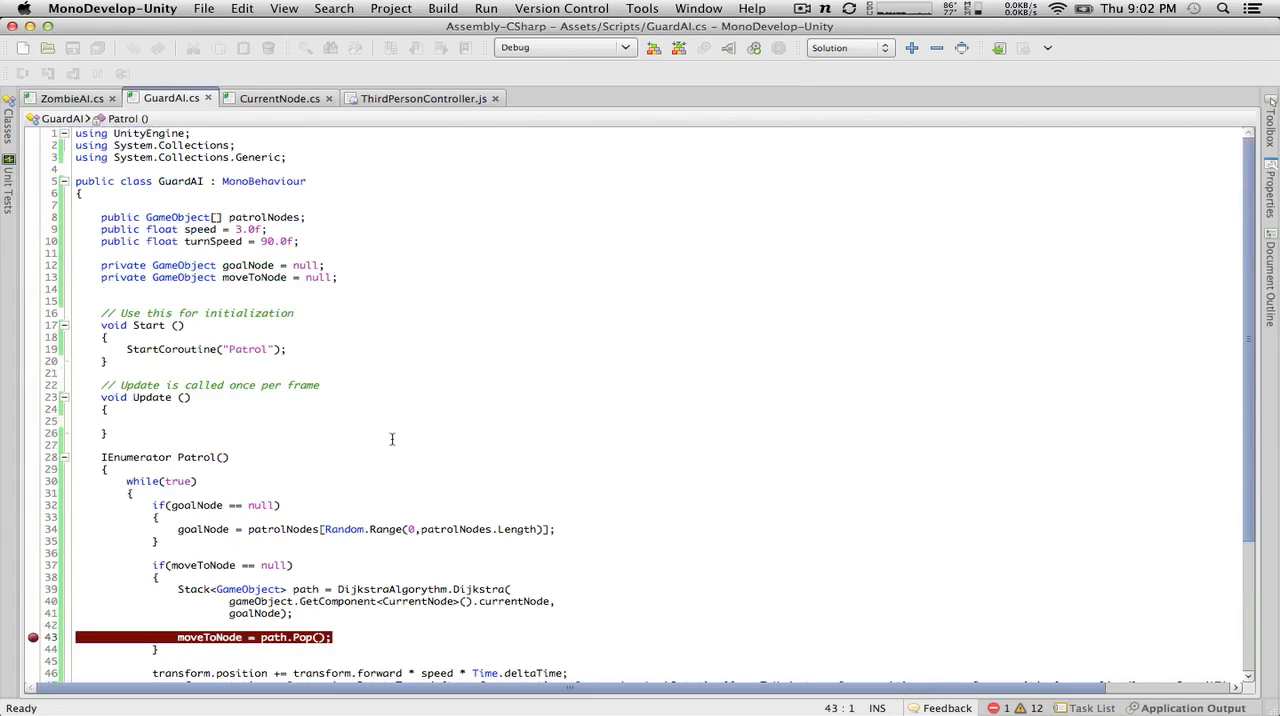
scroll(392, 439, "down", 5)
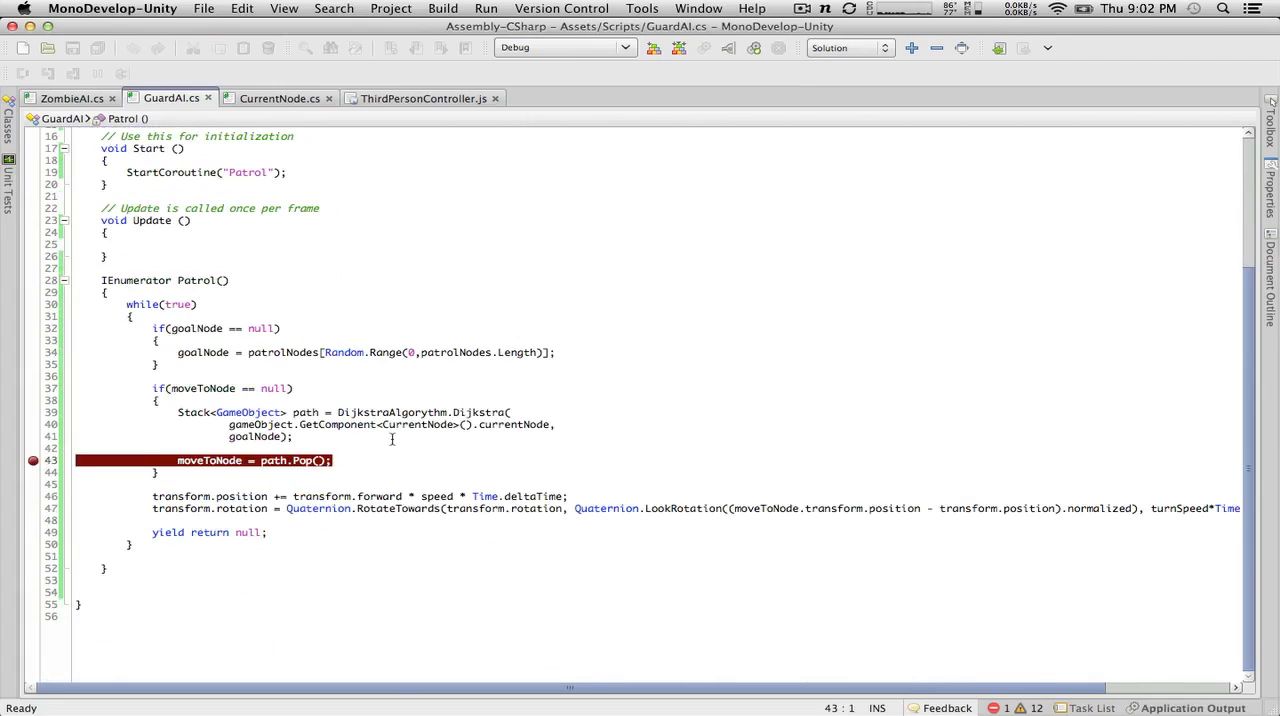
key("ctrl+Left")
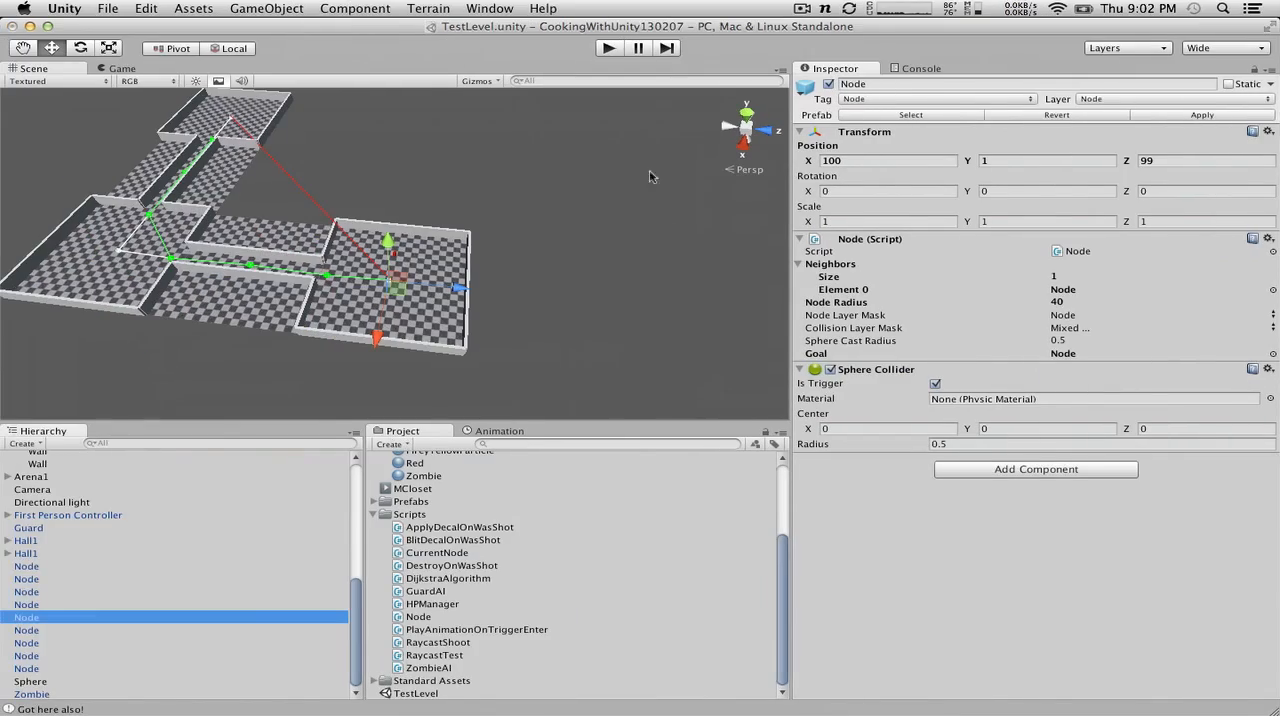
key("ctrl+Right")
key("ctrl+Left")
key("ctrl+Right")
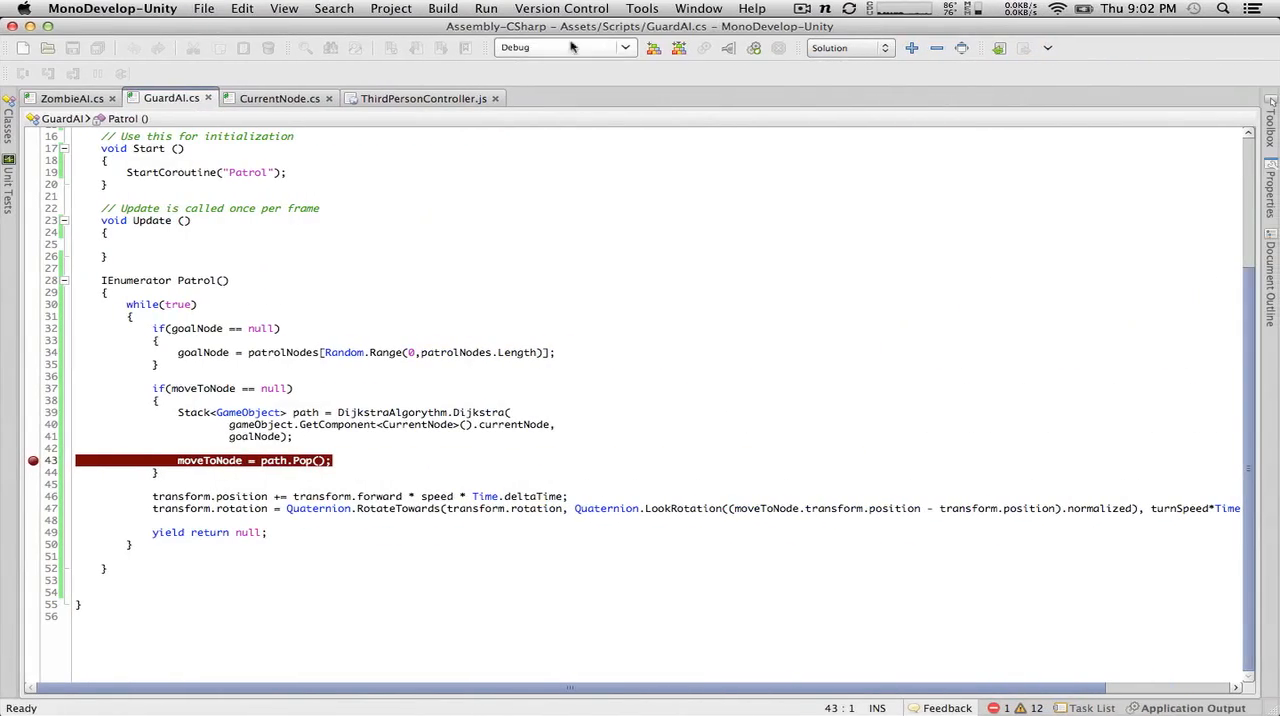
Step: Attach the debugger to the Unity Editor process and run the scene in Unity to reach the breakpoint on line 43
left_click(729, 47)
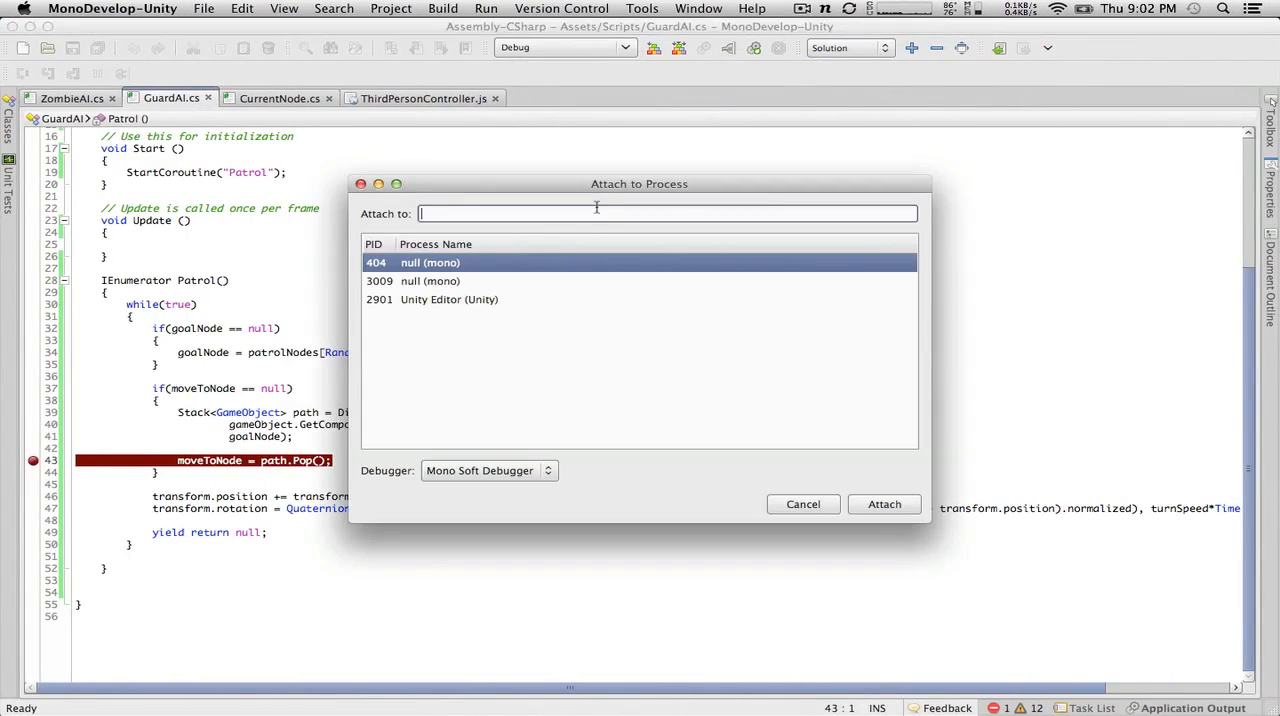
left_click(440, 300)
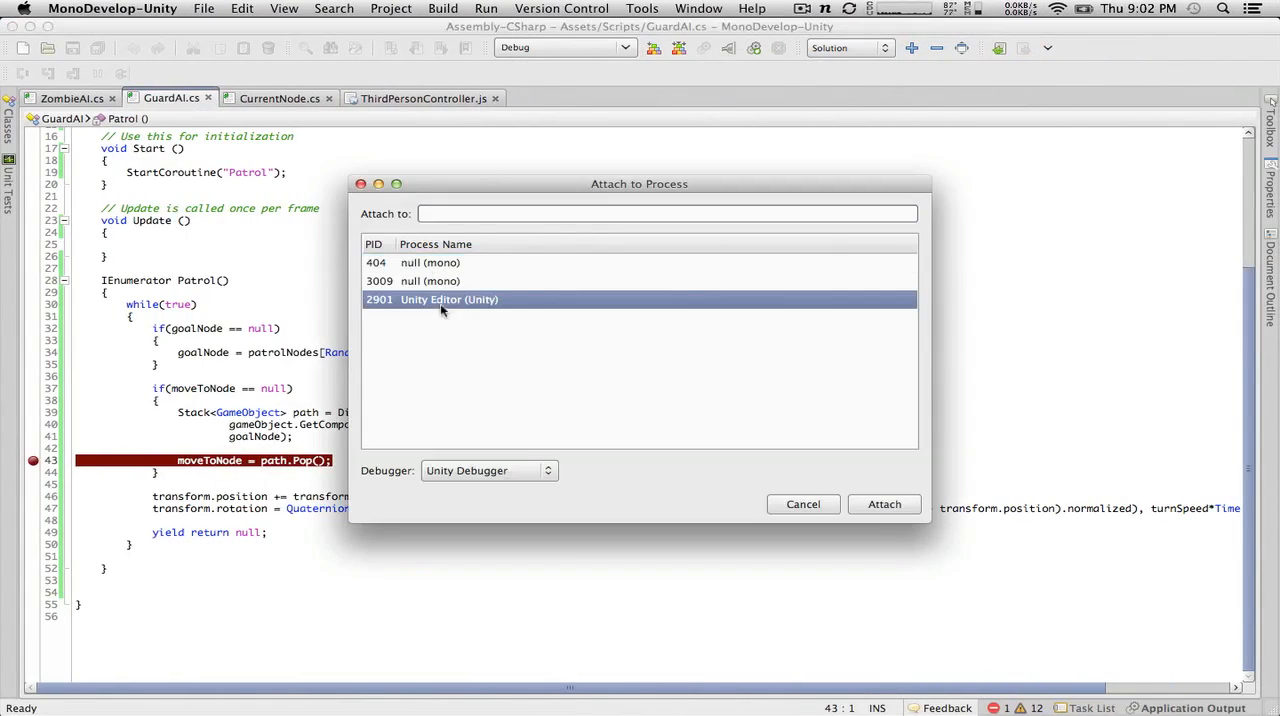
left_click(886, 507)
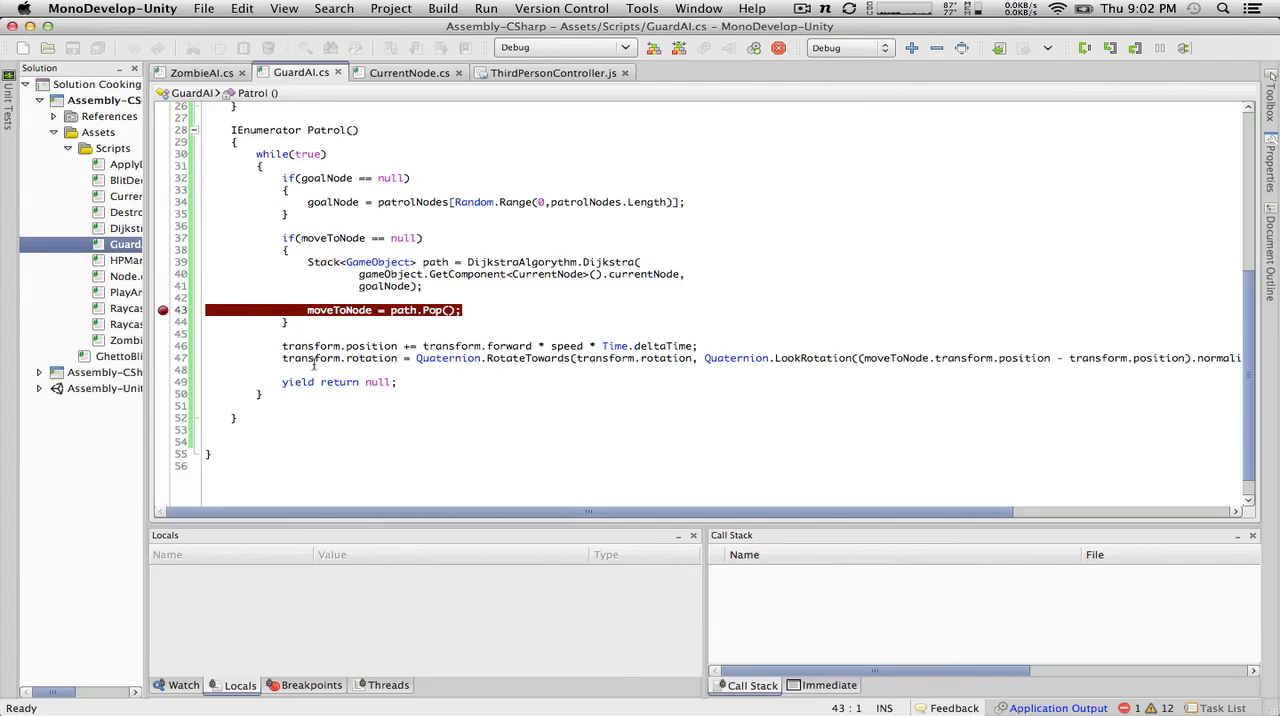
key("super+Tab")
left_click(607, 49)
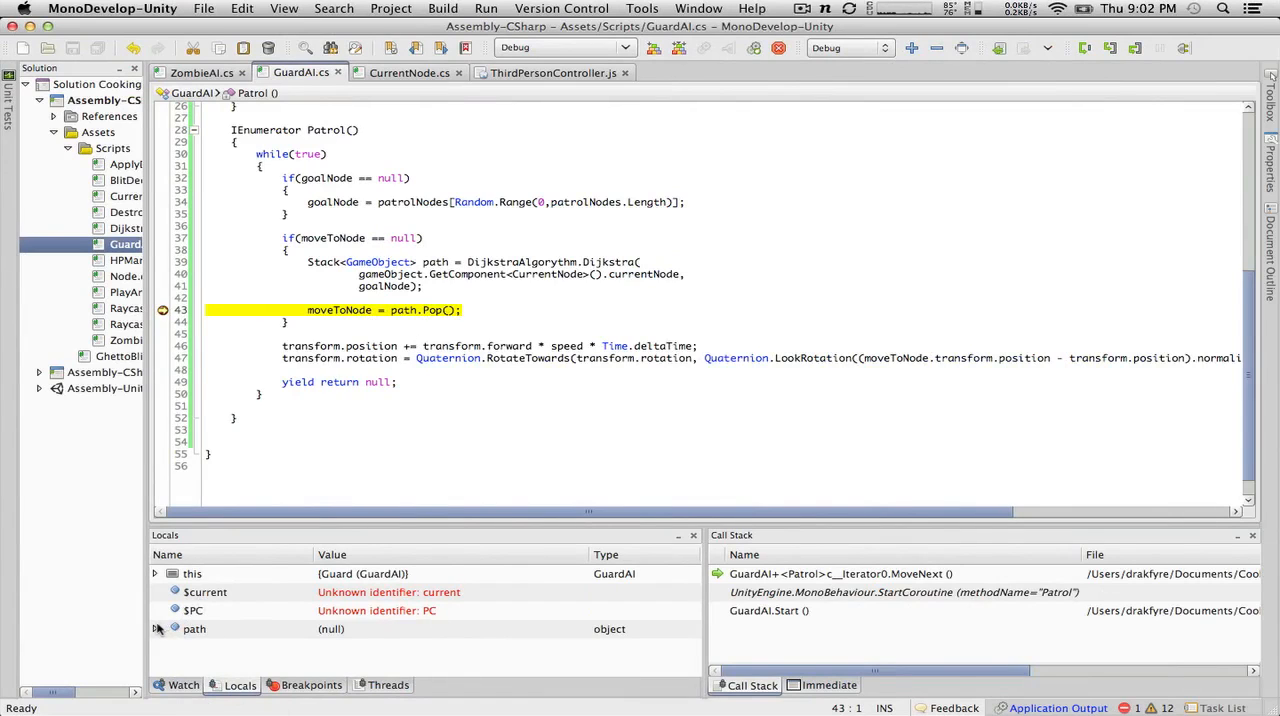
Step: Inspect the guard's goalNode, moveToNode and patrolNodes among the local variables, and stop debugging
left_click(155, 574)
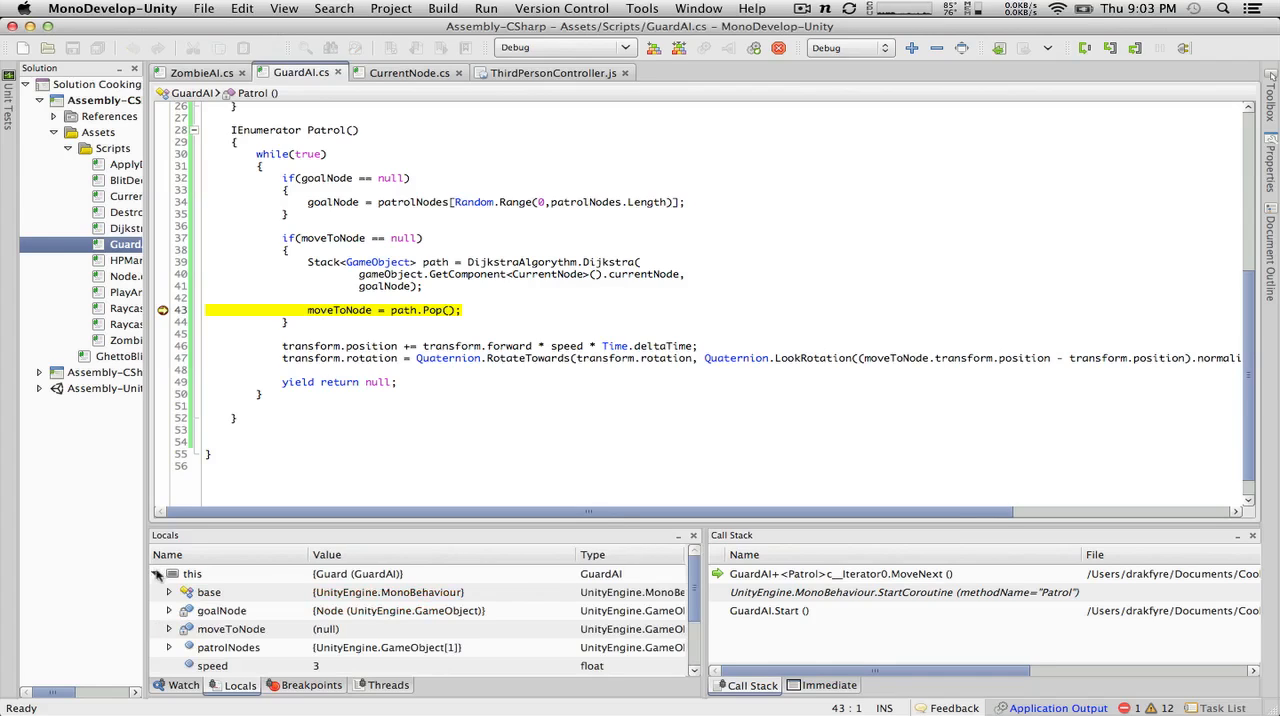
scroll(212, 612, "down", 1)
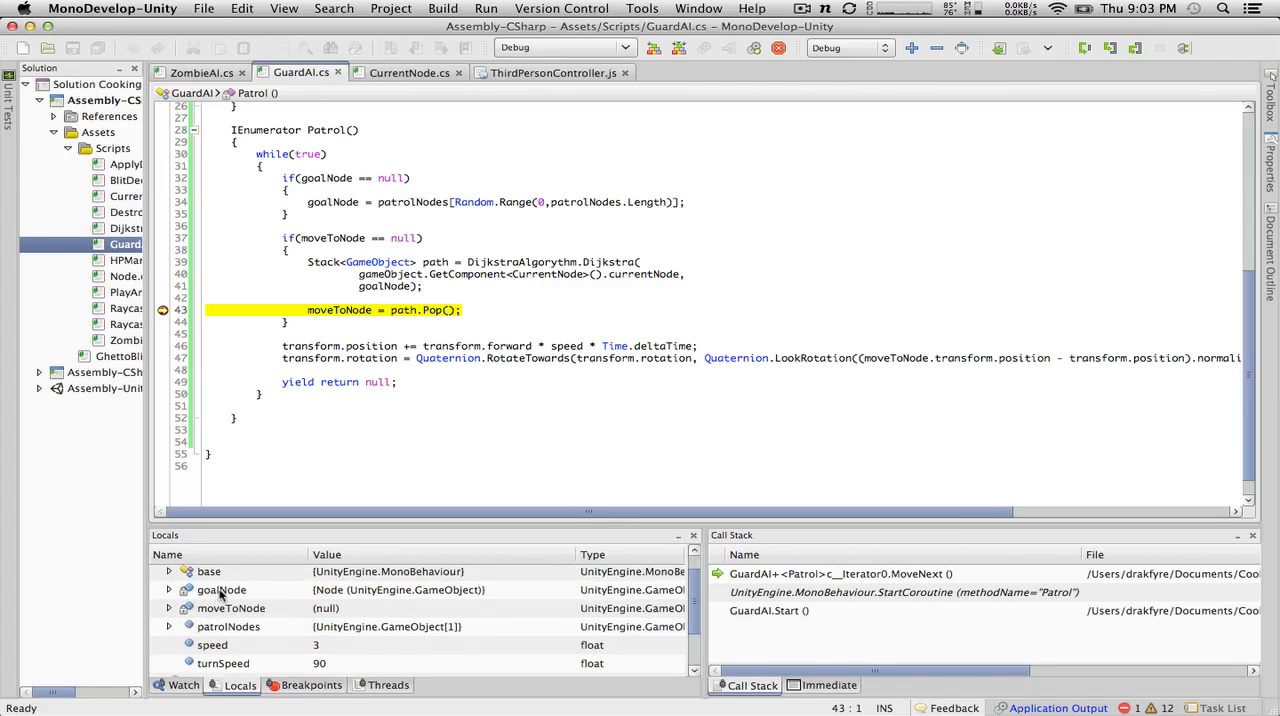
left_click(222, 592)
left_click(171, 590)
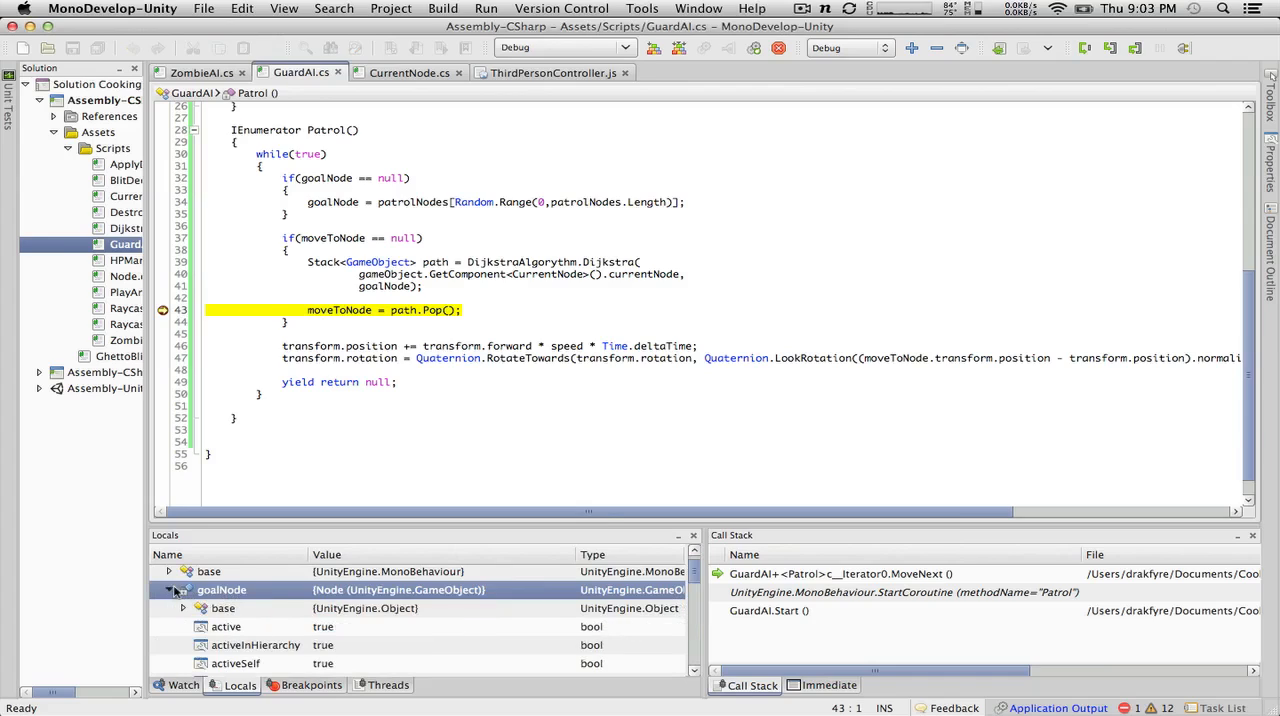
left_click(171, 590)
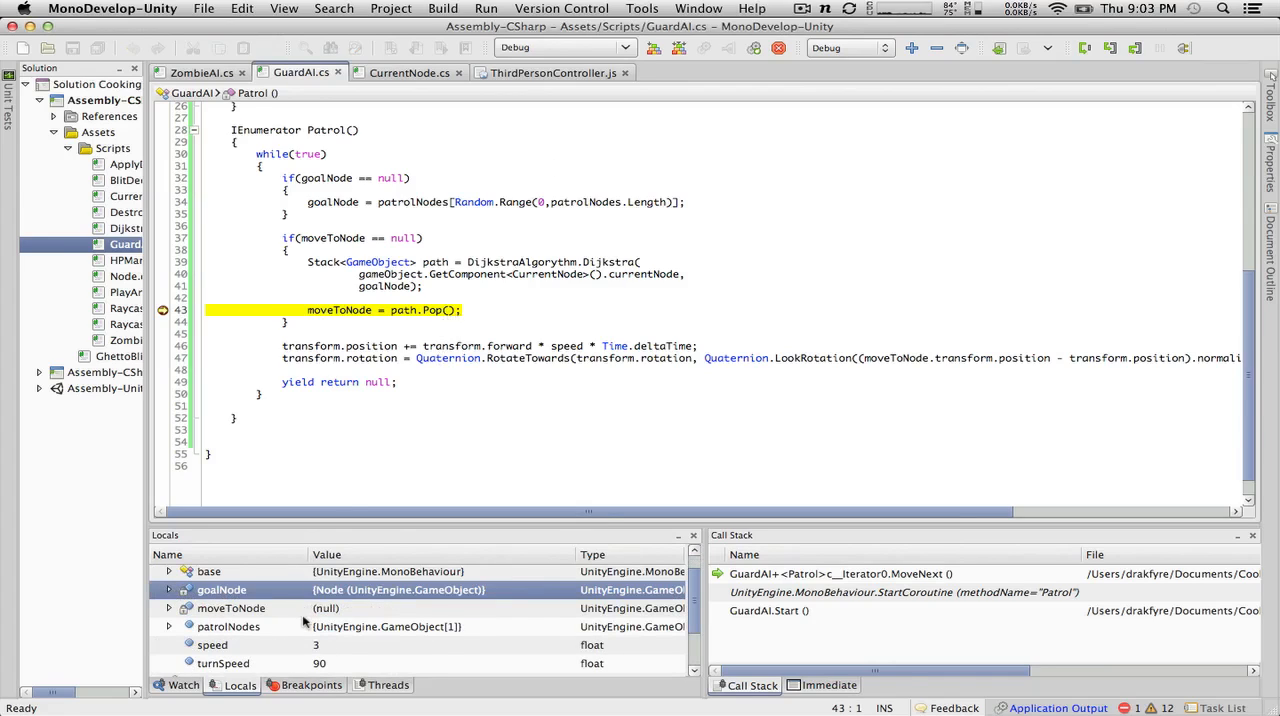
scroll(305, 620, "up", 1)
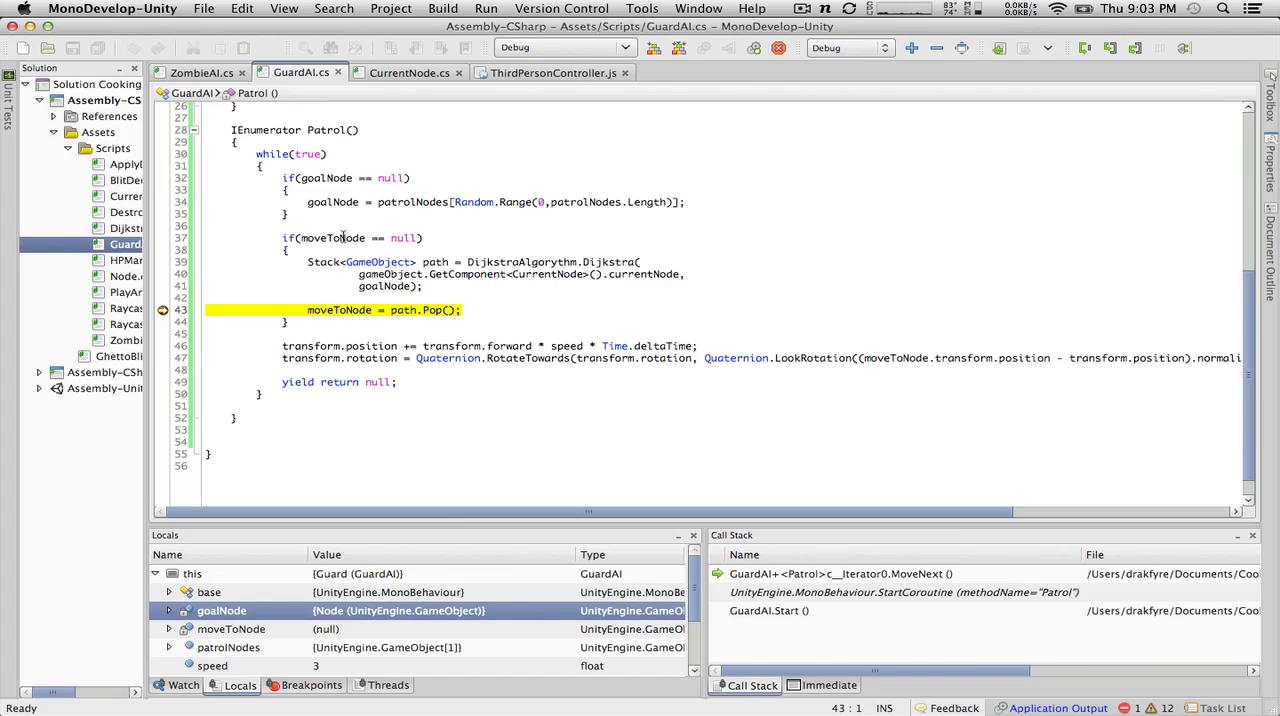
mouse_move(343, 237)
left_click(779, 47)
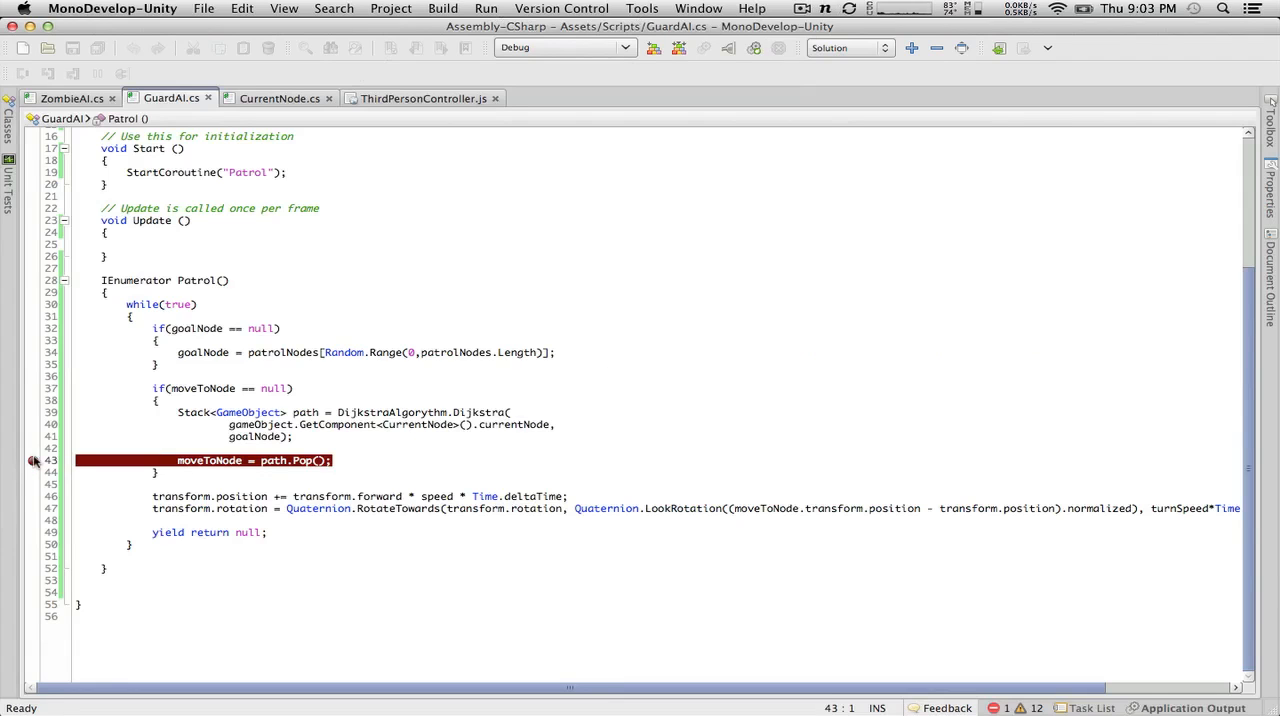
Step: Remove the breakpoint on line 43 of GuardAI.cs and stop the running scene in Unity
left_click(32, 460)
key("super+Tab")
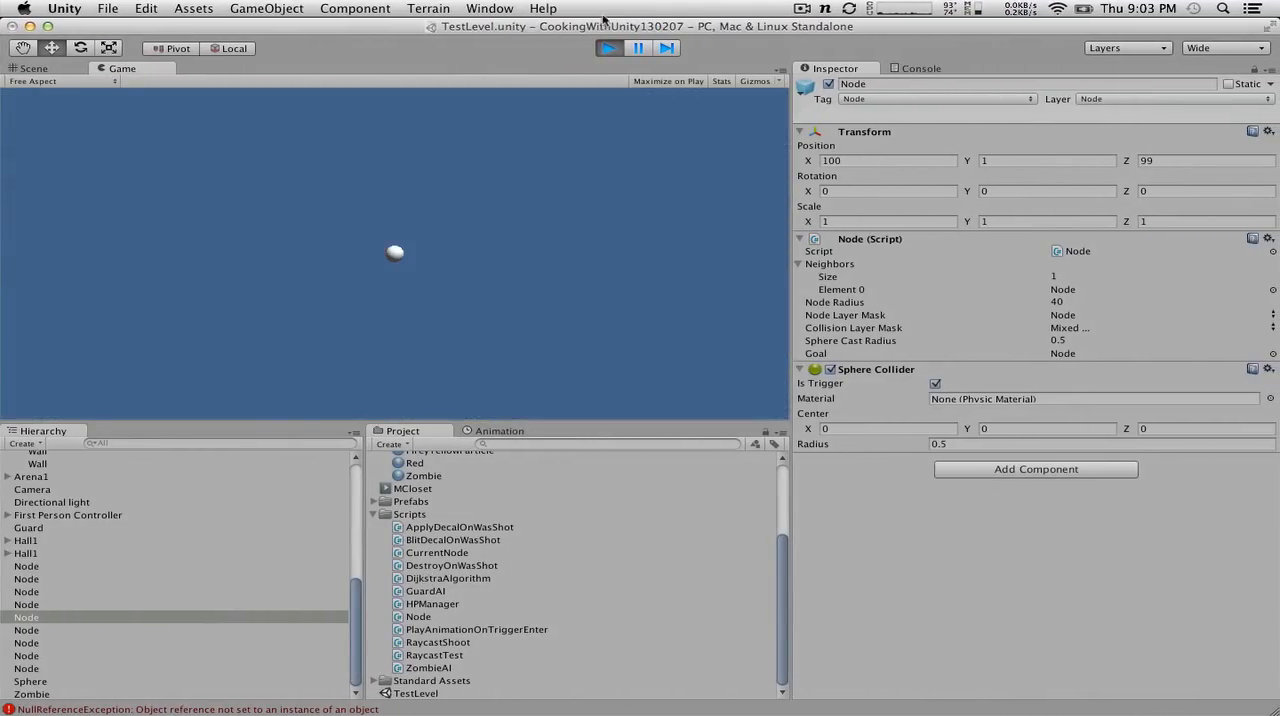
left_click(607, 48)
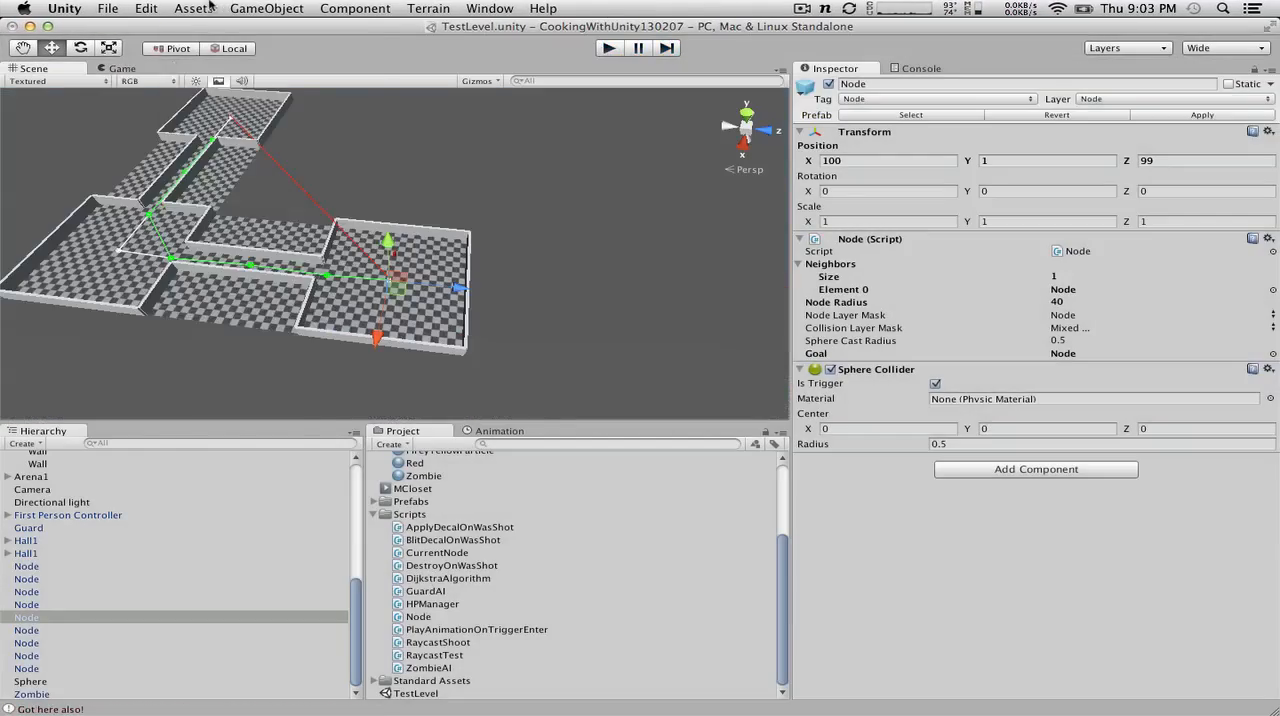
Step: Add the CurrentNode script before Default Time in the Script Execution Order settings, at -100, and apply the order
left_click(146, 8)
mouse_move(173, 344)
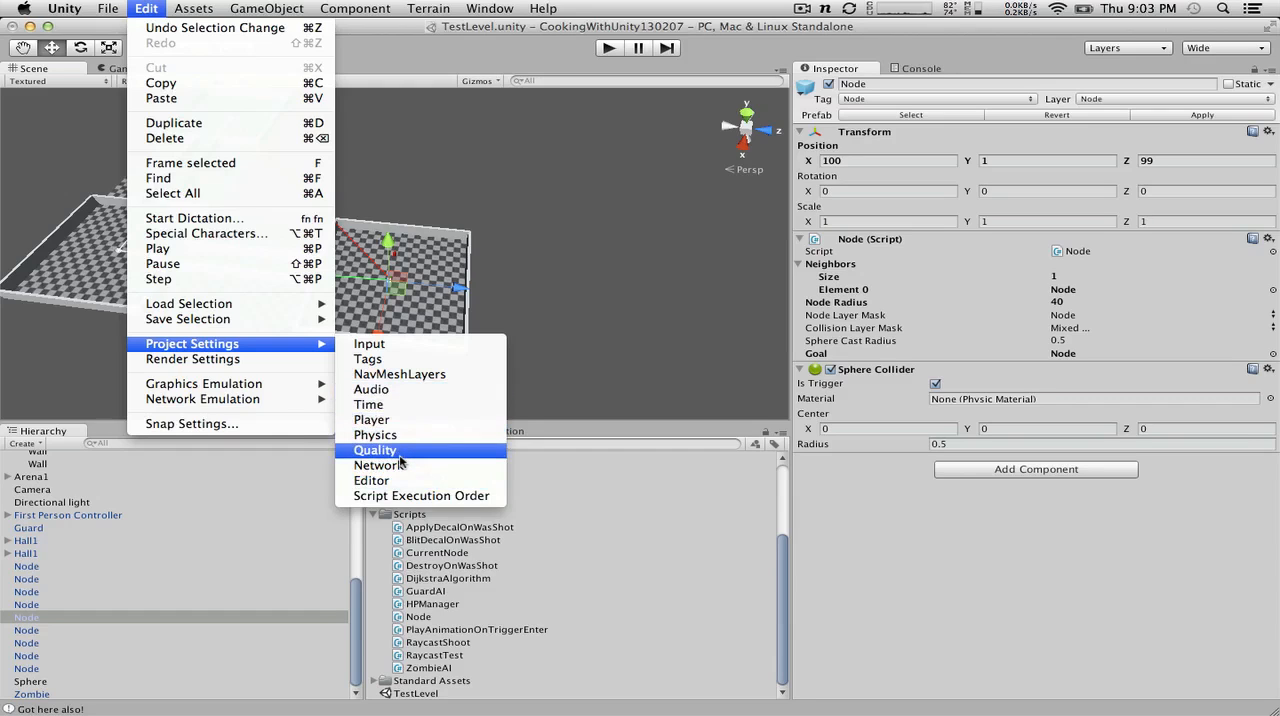
left_click(405, 496)
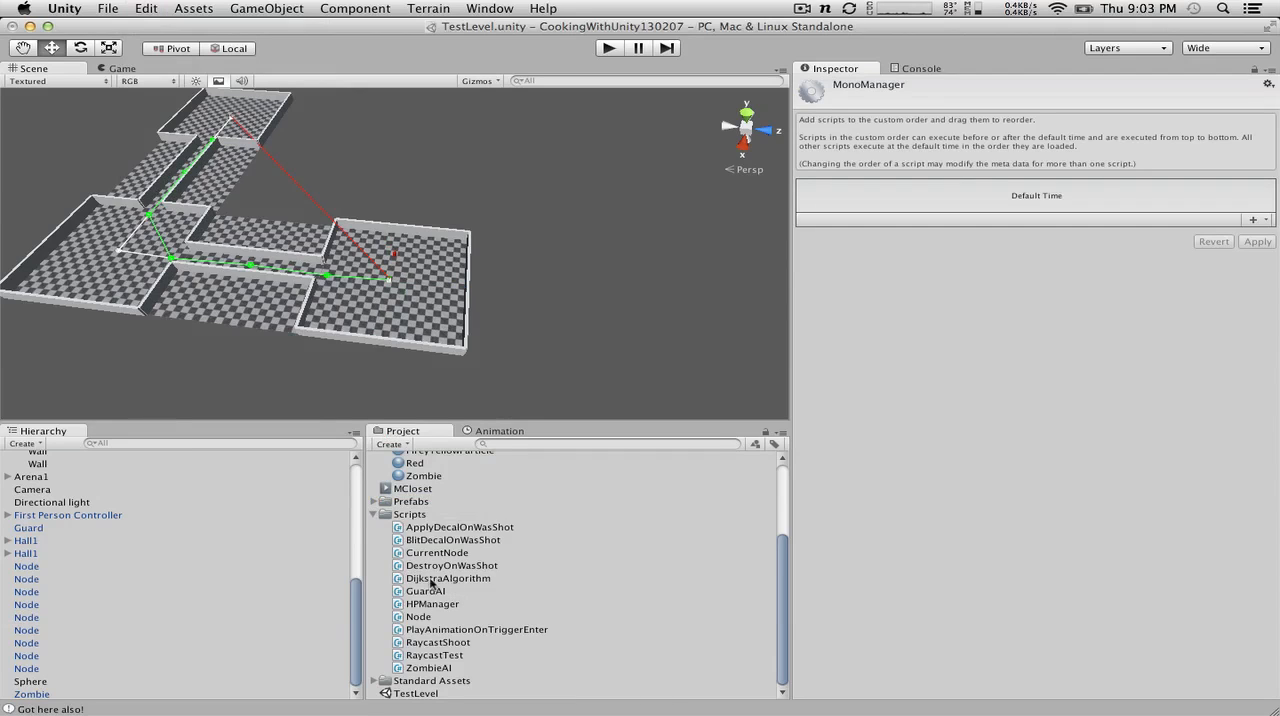
left_click_drag(414, 552, 1072, 192)
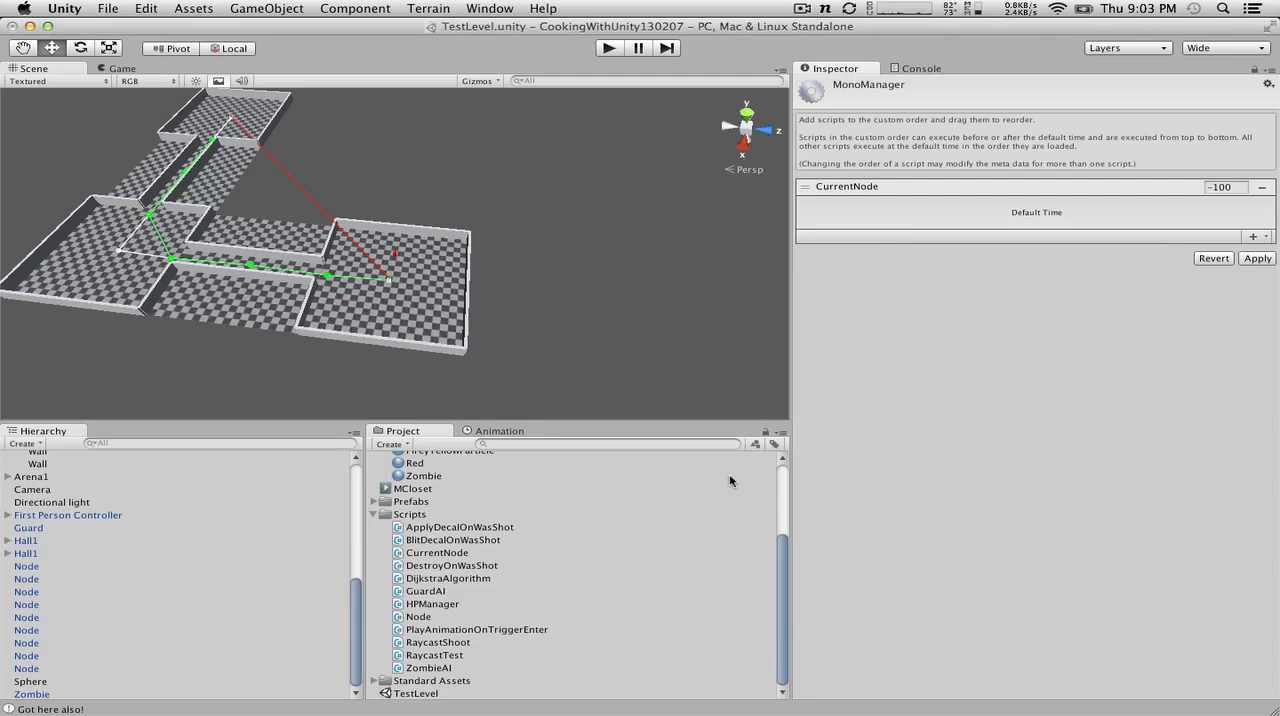
left_click(1257, 258)
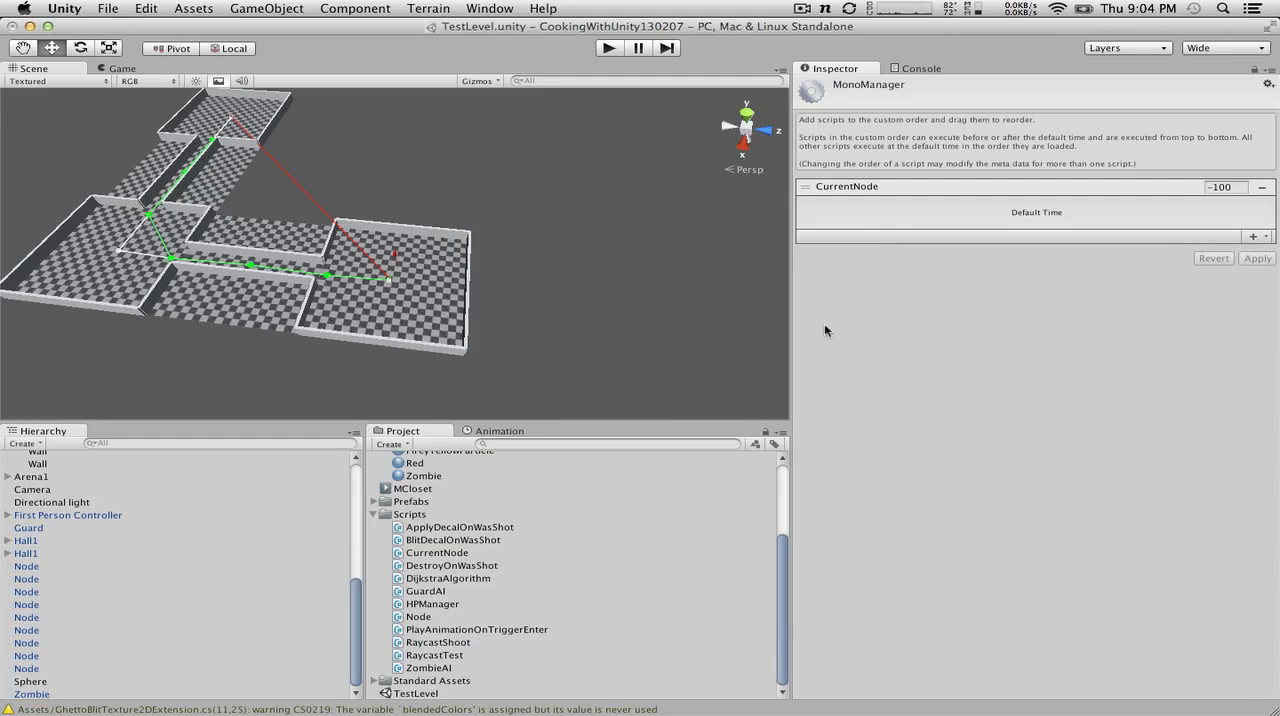
left_click_drag(460, 580, 1022, 222)
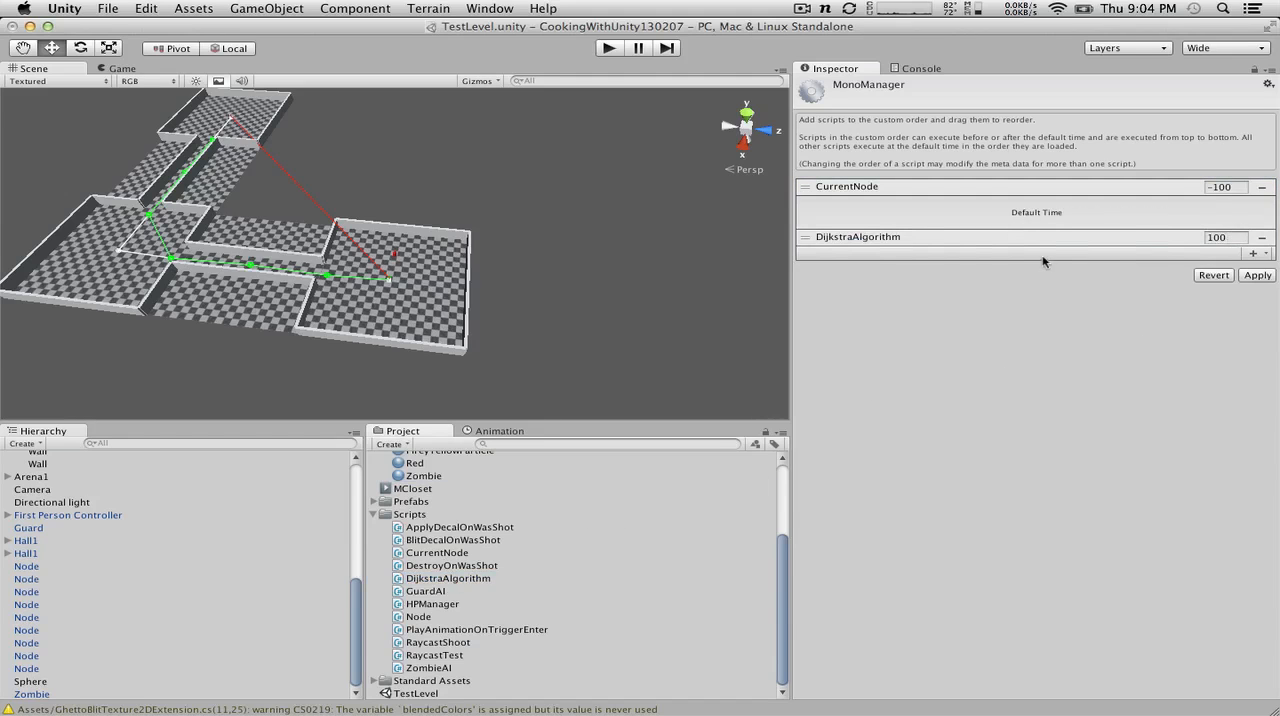
key("ctrl+Right")
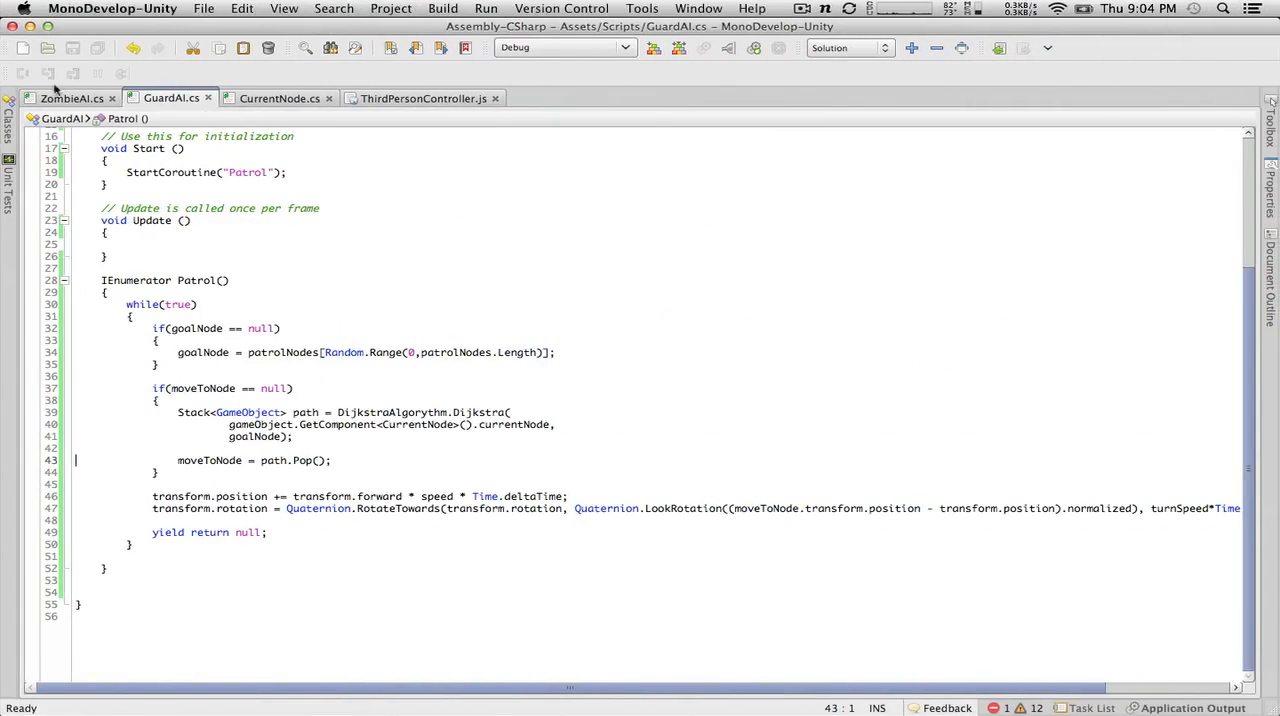
key("ctrl+Left")
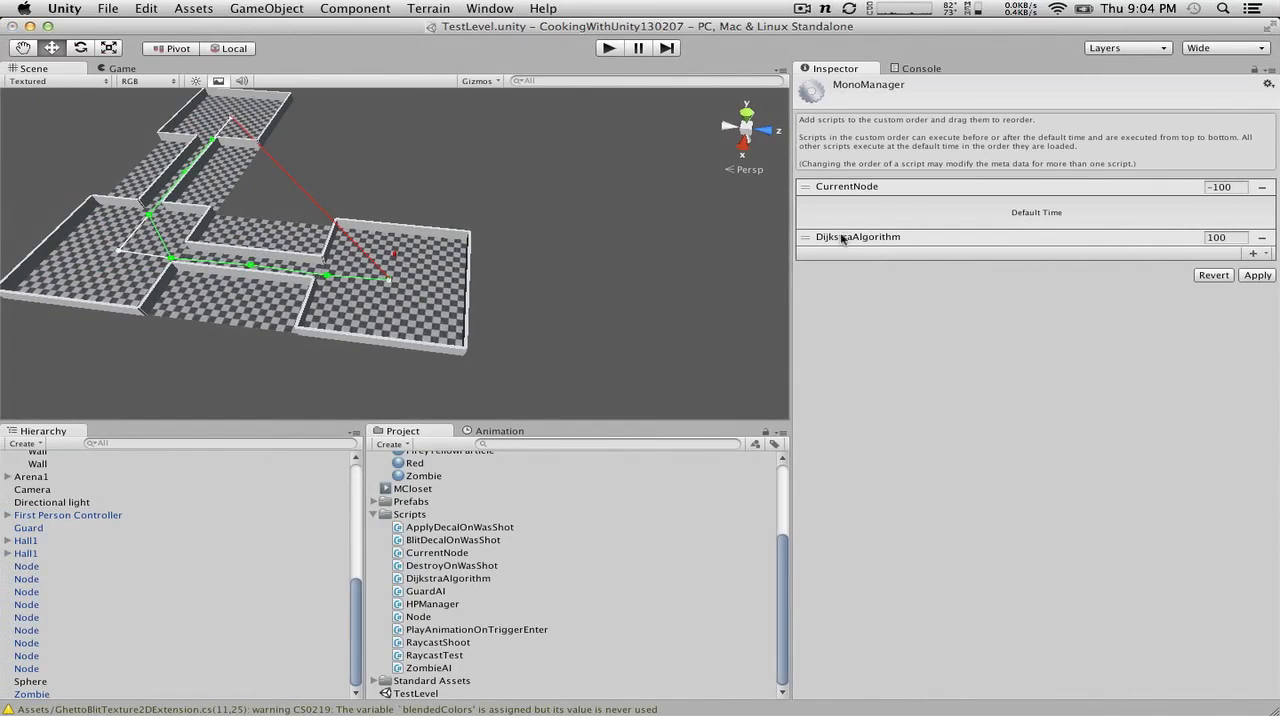
left_click(1259, 240)
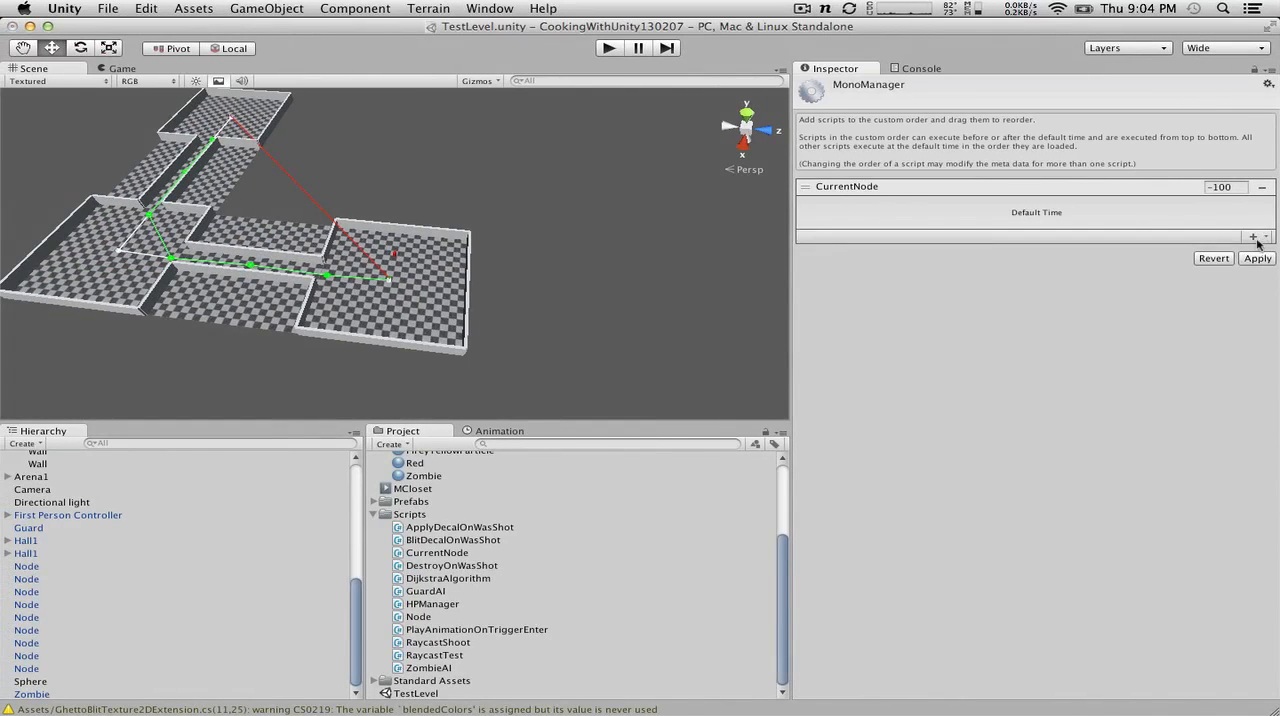
Step: Run the scene with the execution order applied, watch the guard's patrol movement in the Scene view, and stop the scene
left_click(609, 48)
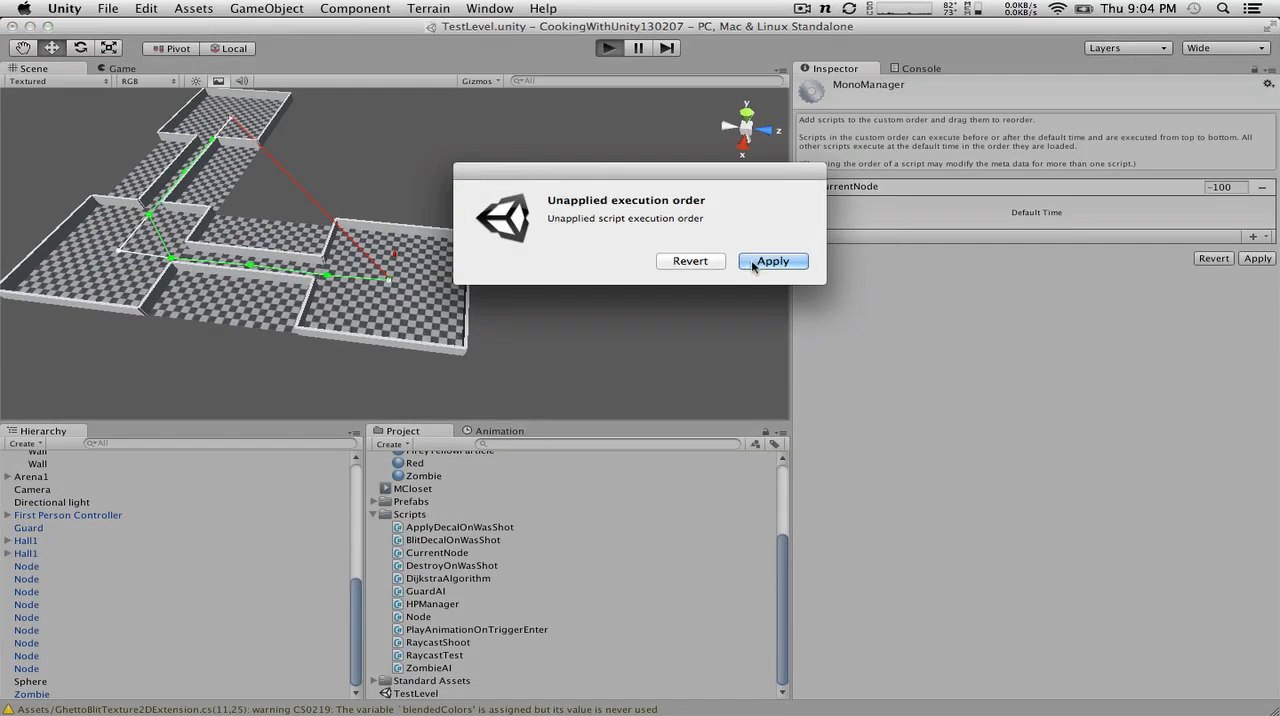
left_click(755, 264)
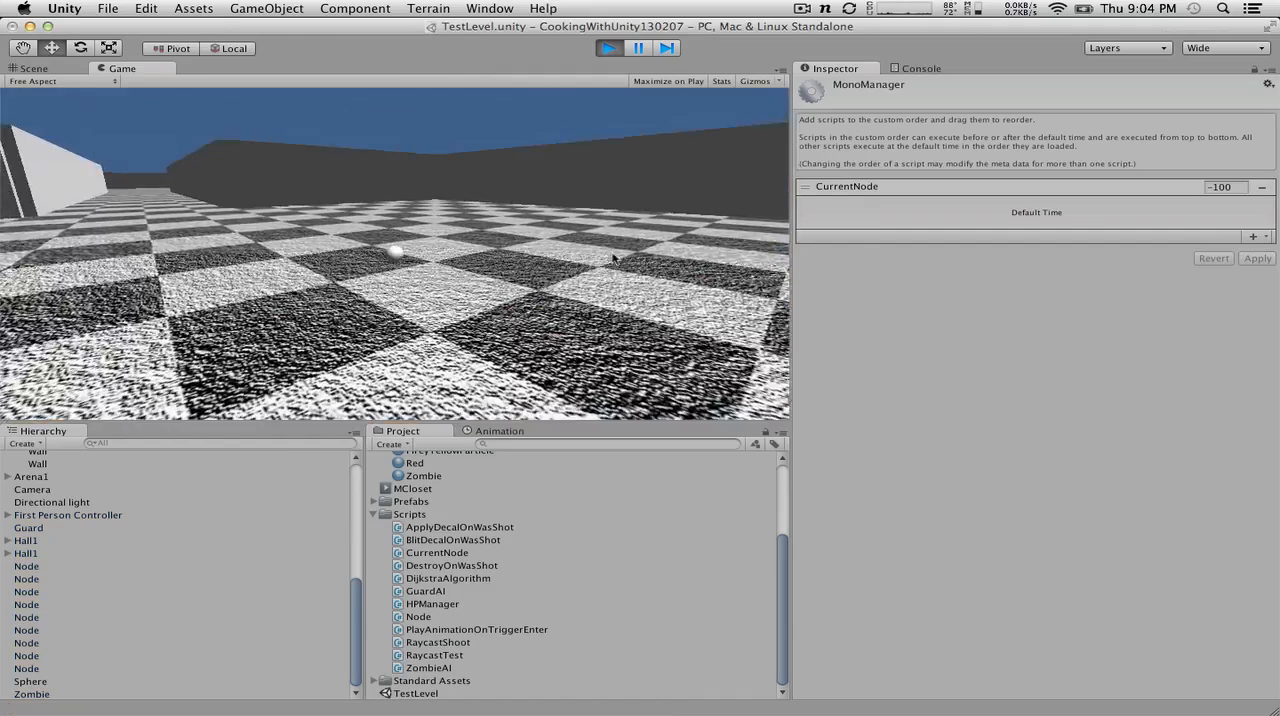
left_click(42, 70)
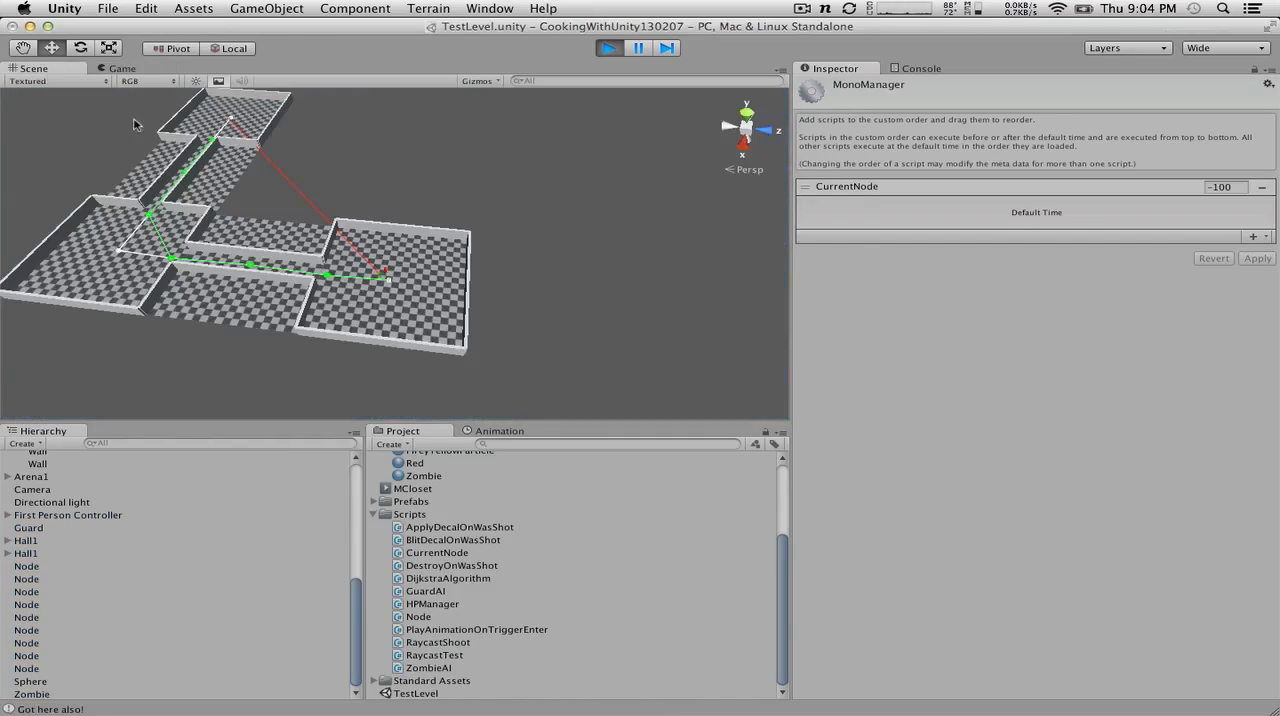
scroll(253, 228, "up", 5)
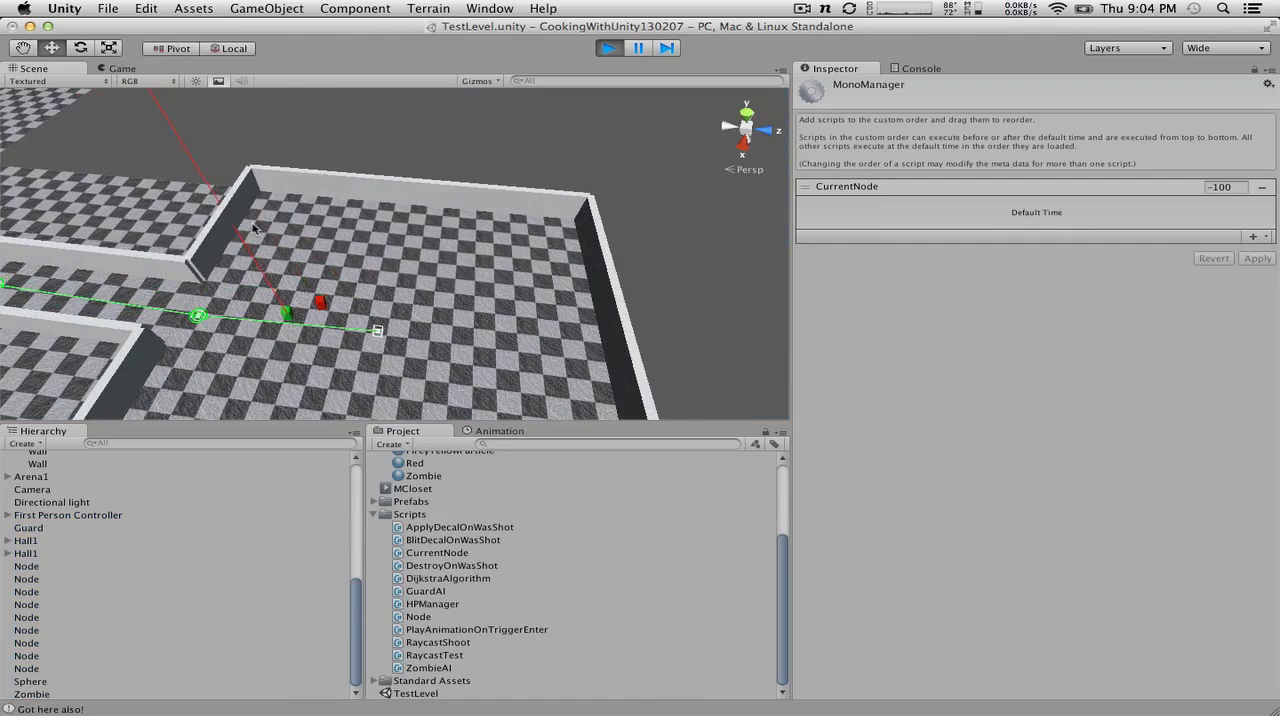
scroll(253, 228, "up", 2)
left_click(397, 150)
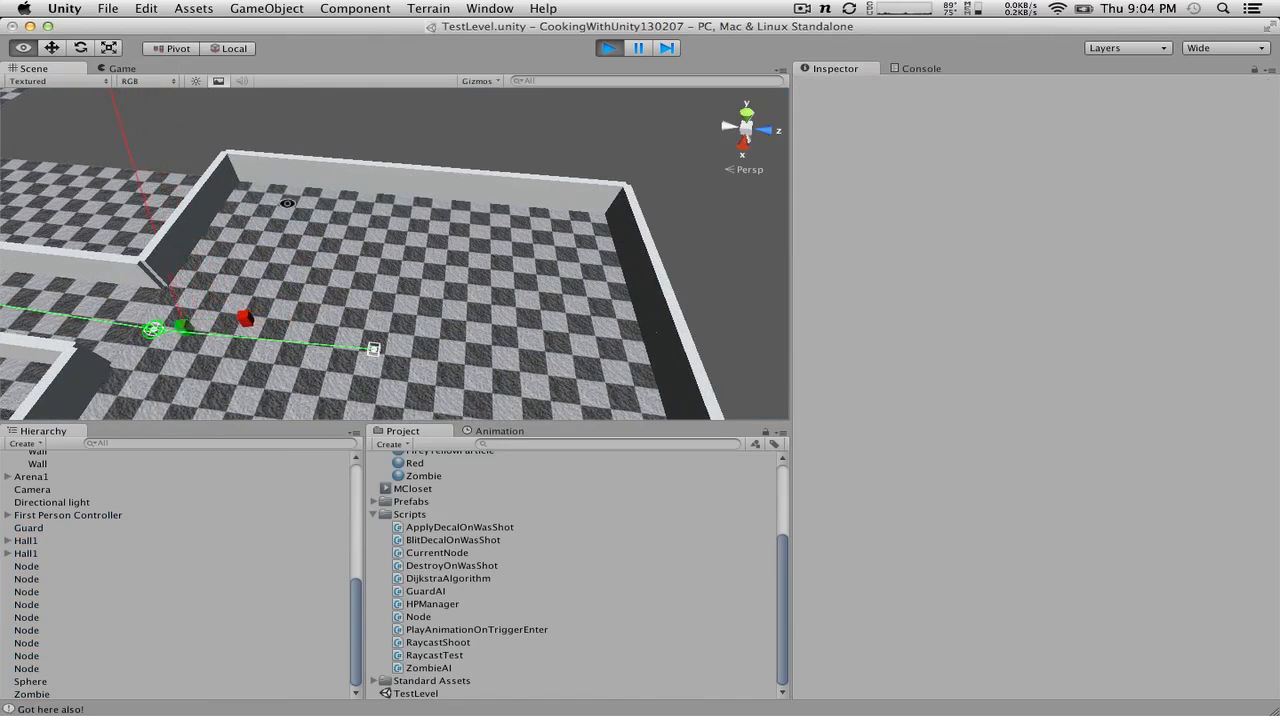
left_click_drag(287, 203, 631, 126, "alt")
scroll(476, 225, "down", 10)
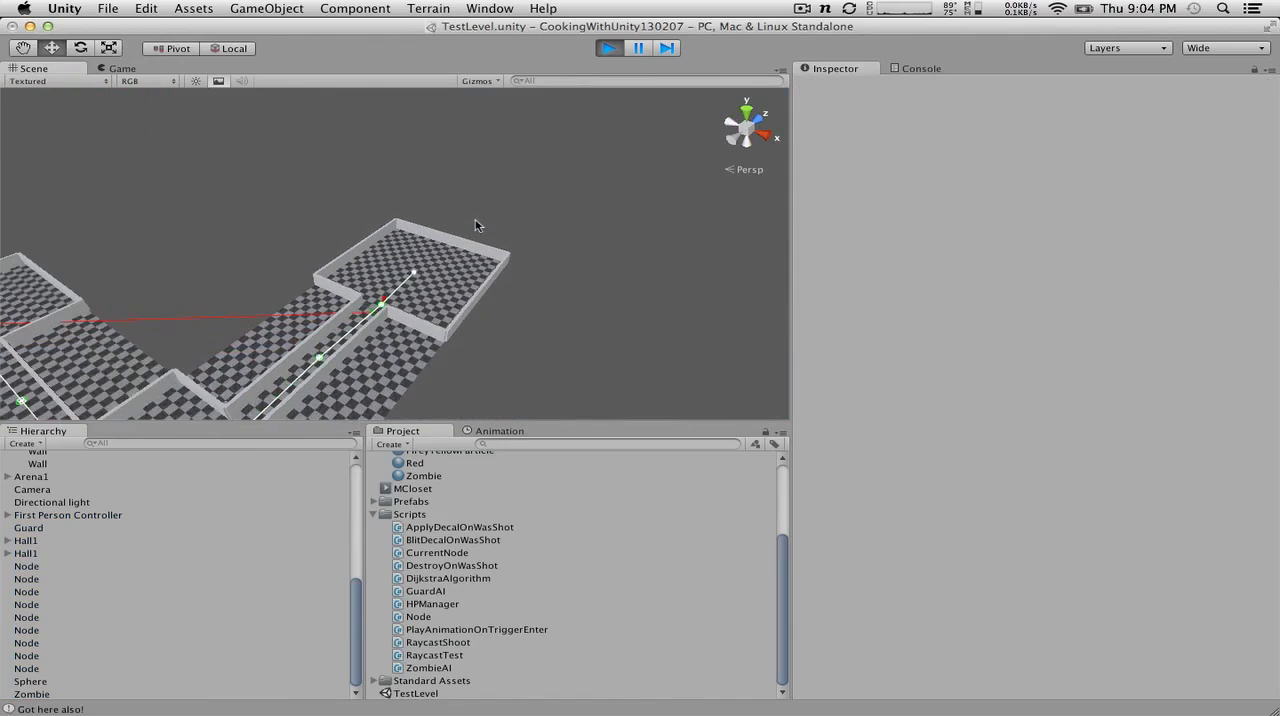
scroll(476, 225, "down", 5)
left_click_drag(432, 326, 3, 276, "alt")
scroll(161, 354, "up", 10)
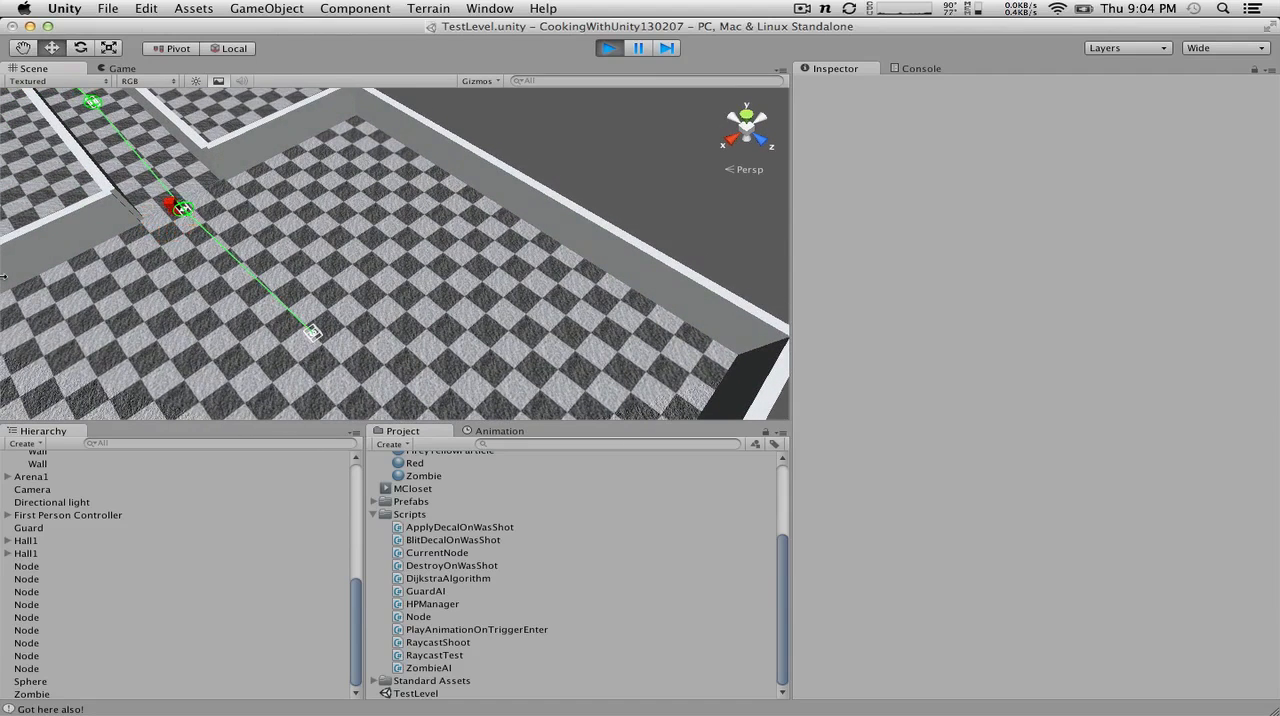
left_click(609, 48)
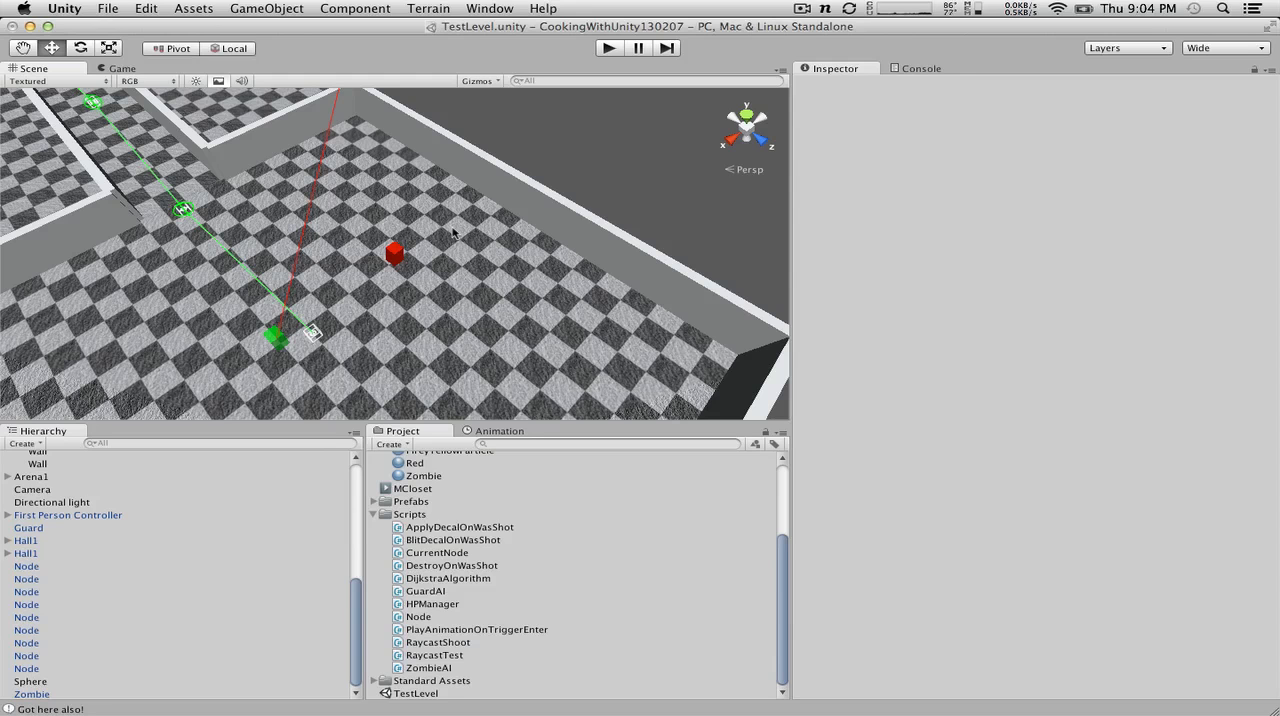
scroll(453, 232, "down", 5)
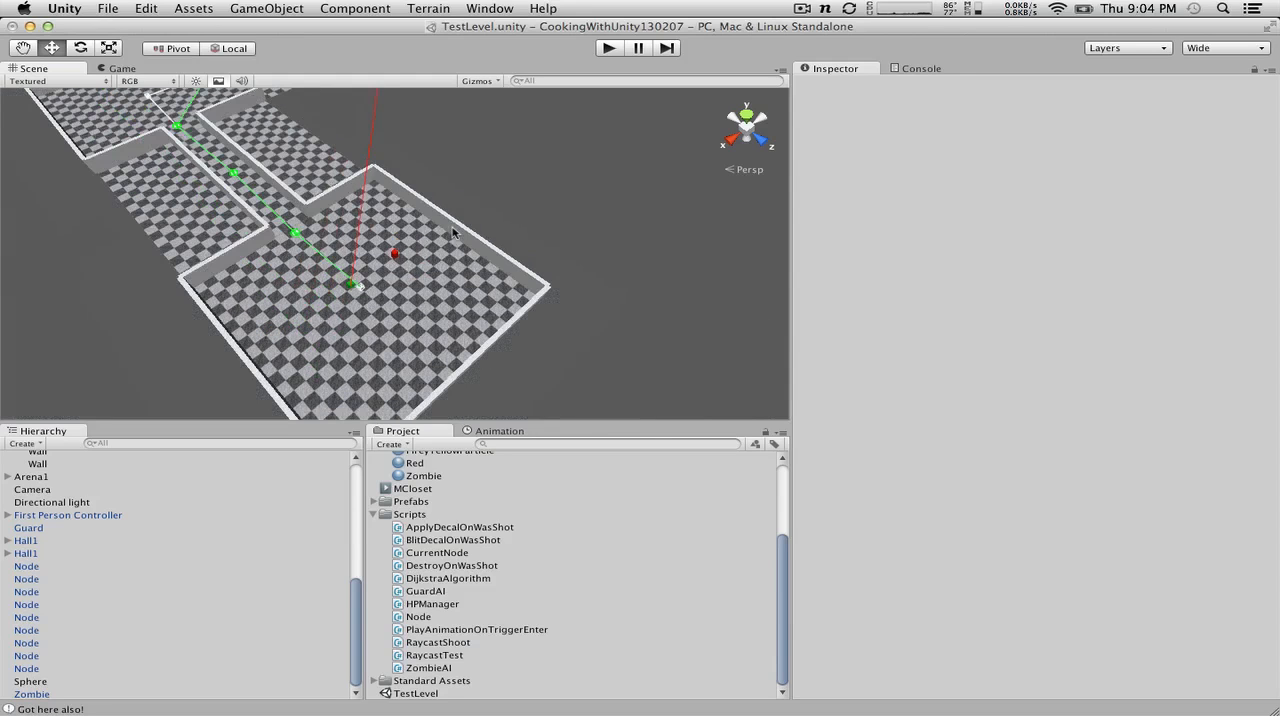
Step: Switch to MonoDevelop, rename the Start method in CurrentNode.cs to Awake, and save the script
key("ctrl+Right")
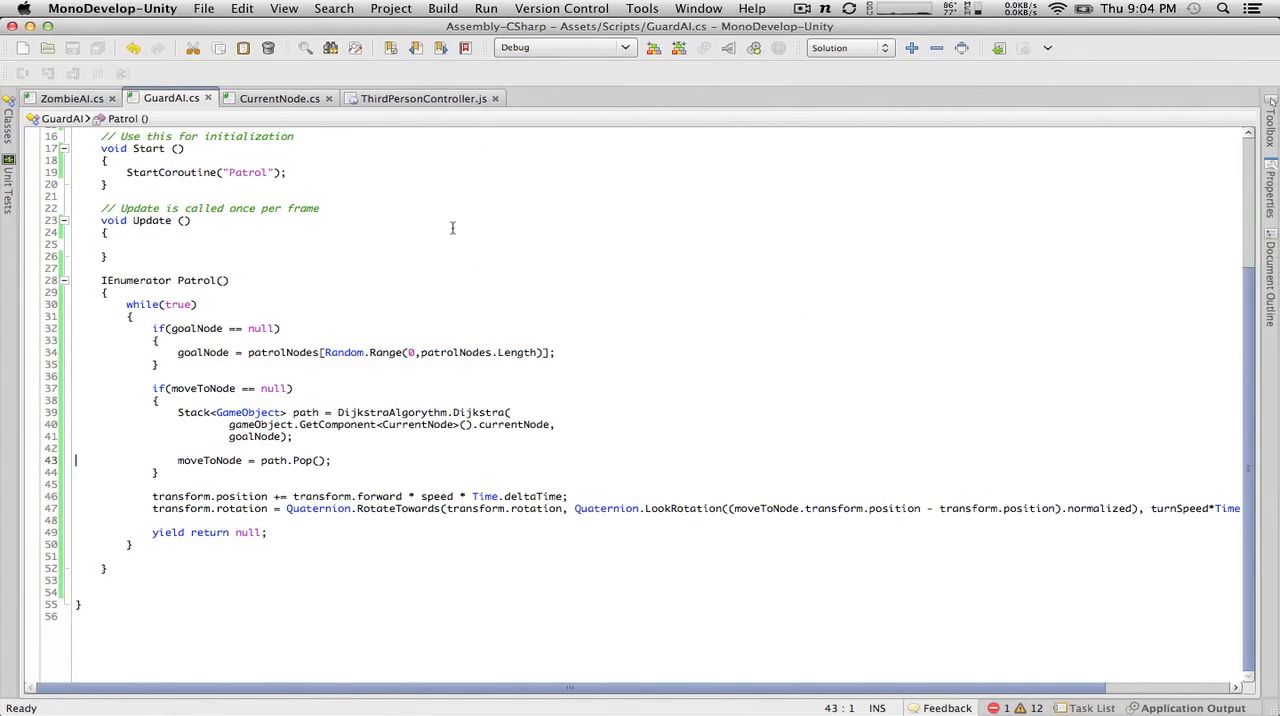
scroll(452, 228, "up", 5)
left_click(67, 104)
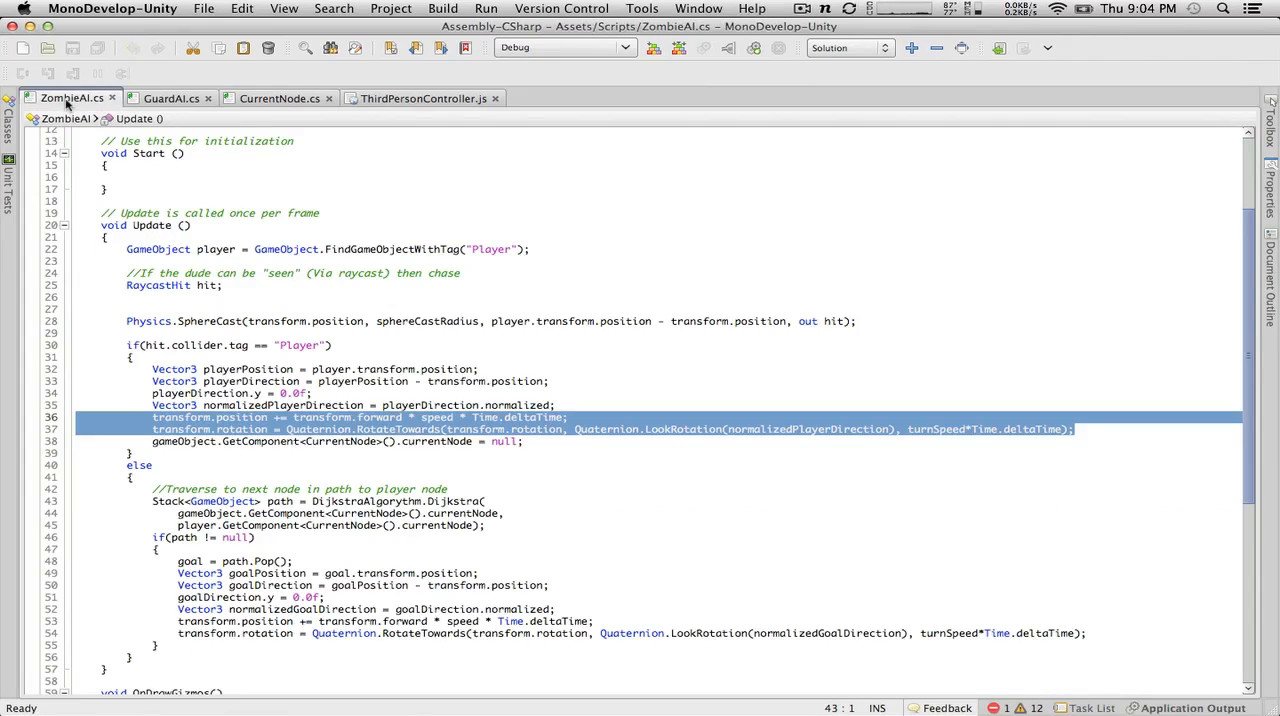
left_click(277, 98)
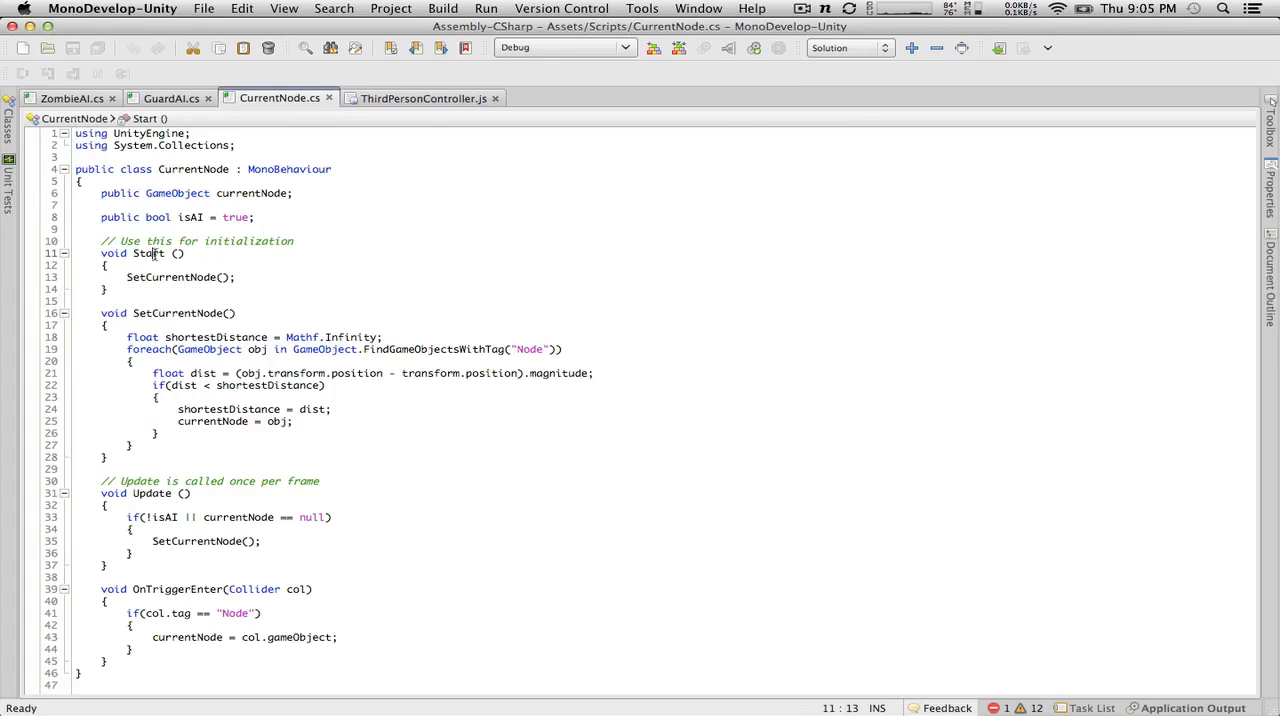
double_click(148, 253)
type("Aw")
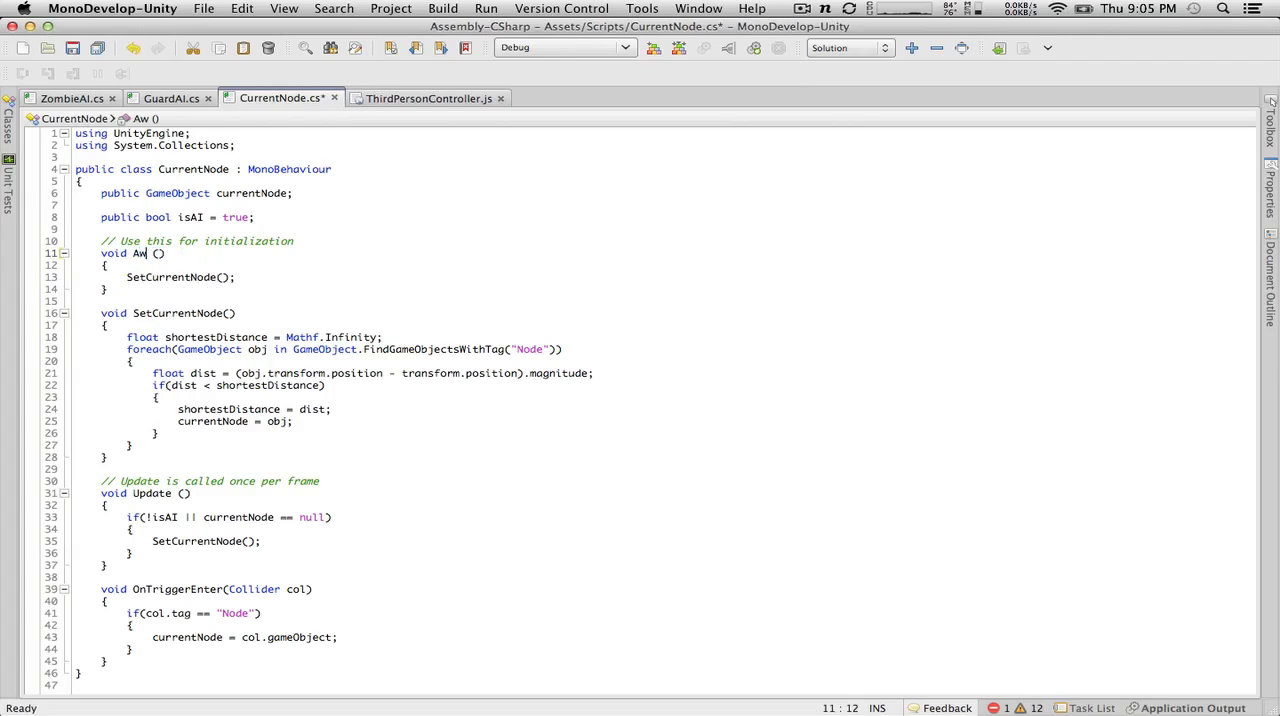
type("ake")
left_click(72, 49)
Step: Return to Unity, remove CurrentNode from the Script Execution Order settings, and apply the change
key("super+Tab")
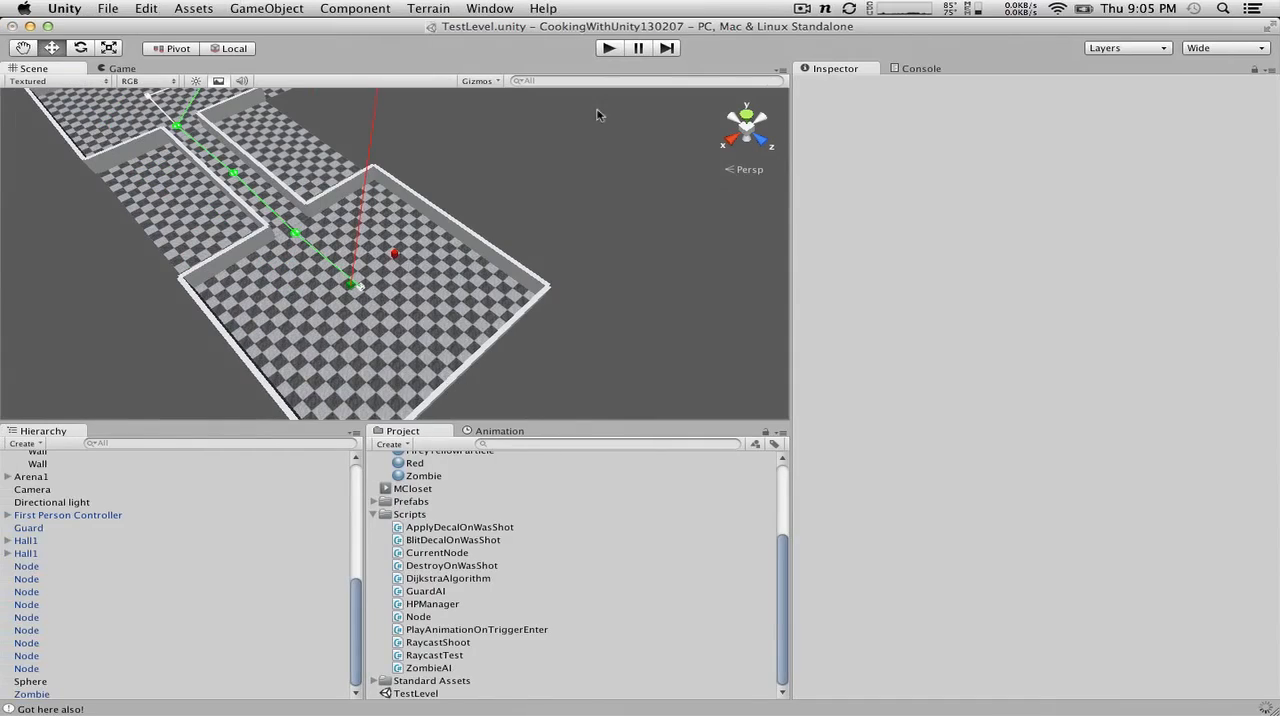
left_click(146, 8)
mouse_move(172, 386)
mouse_move(186, 344)
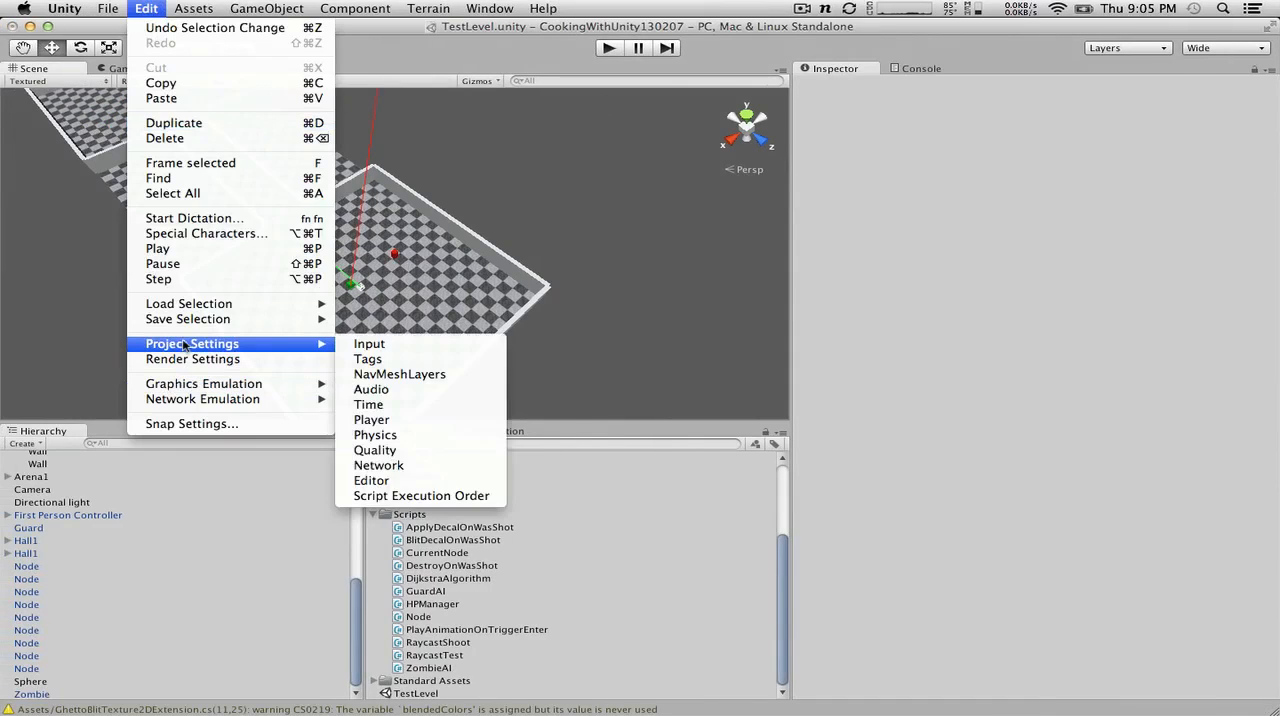
left_click(400, 491)
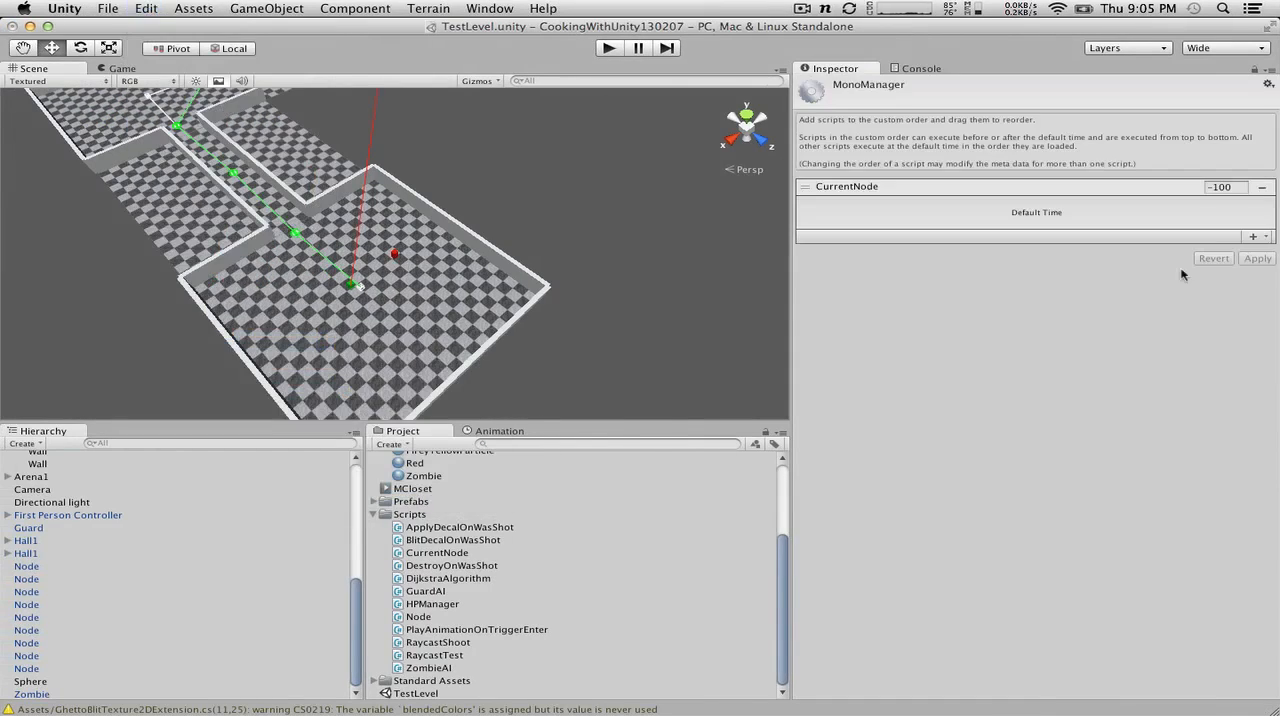
left_click(1262, 187)
left_click(1258, 243)
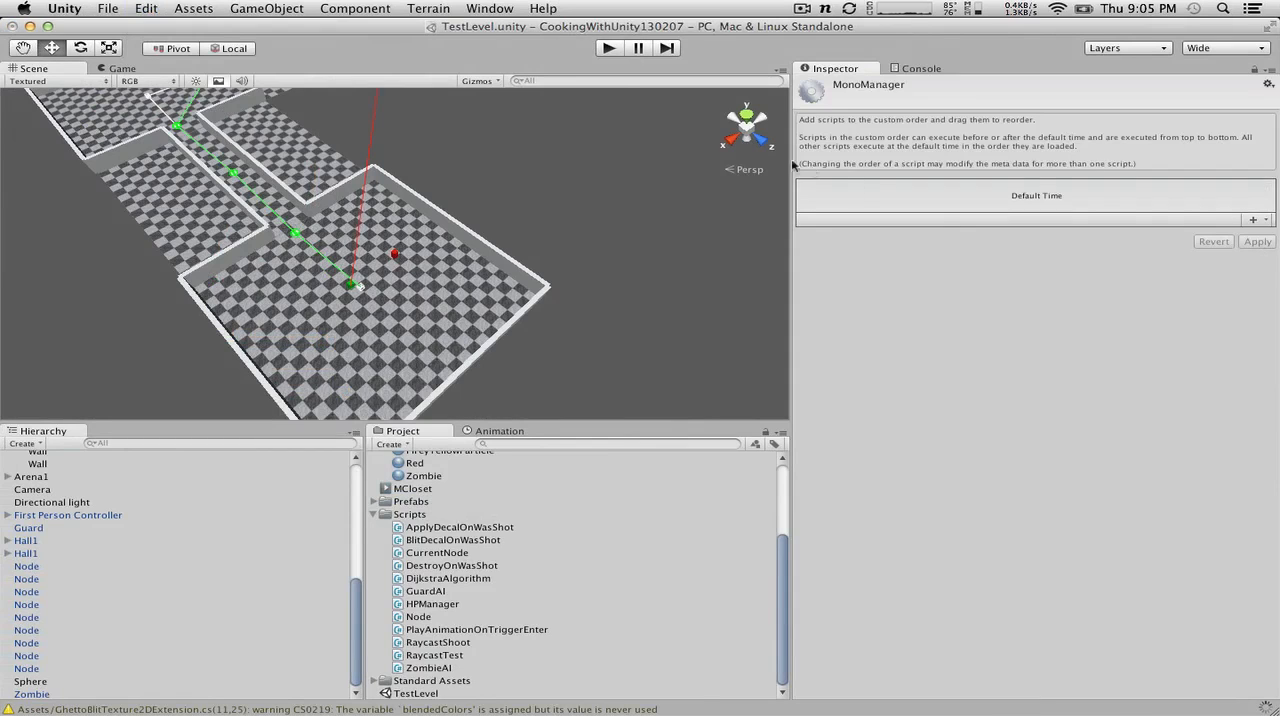
Step: Run the scene without a custom execution order, check the guard's movement in the Scene view, and stop the scene
left_click(609, 48)
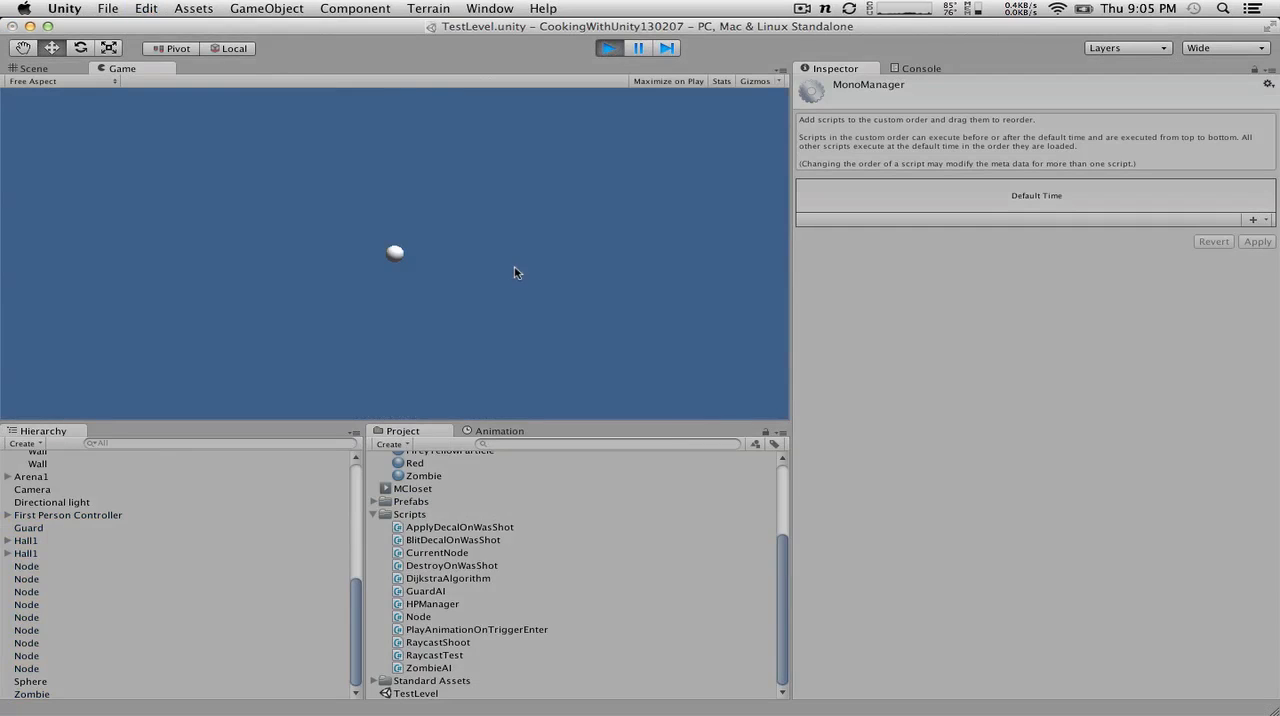
left_click(36, 70)
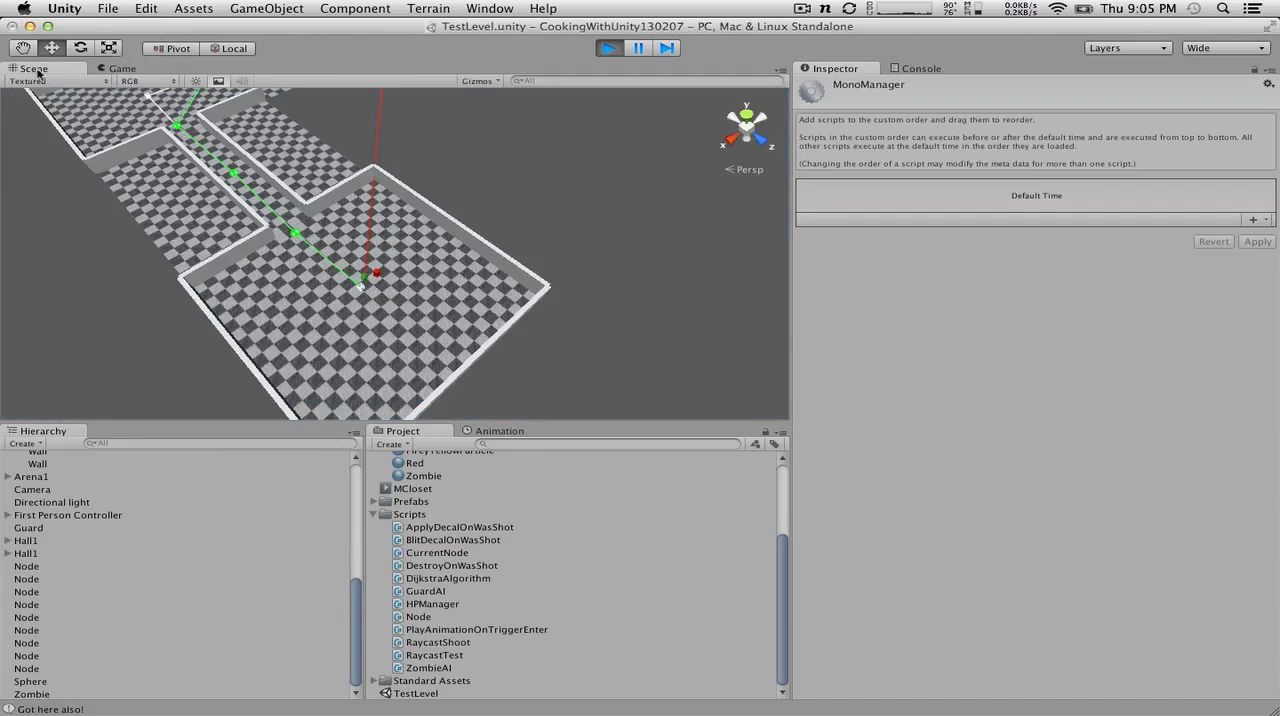
left_click(612, 48)
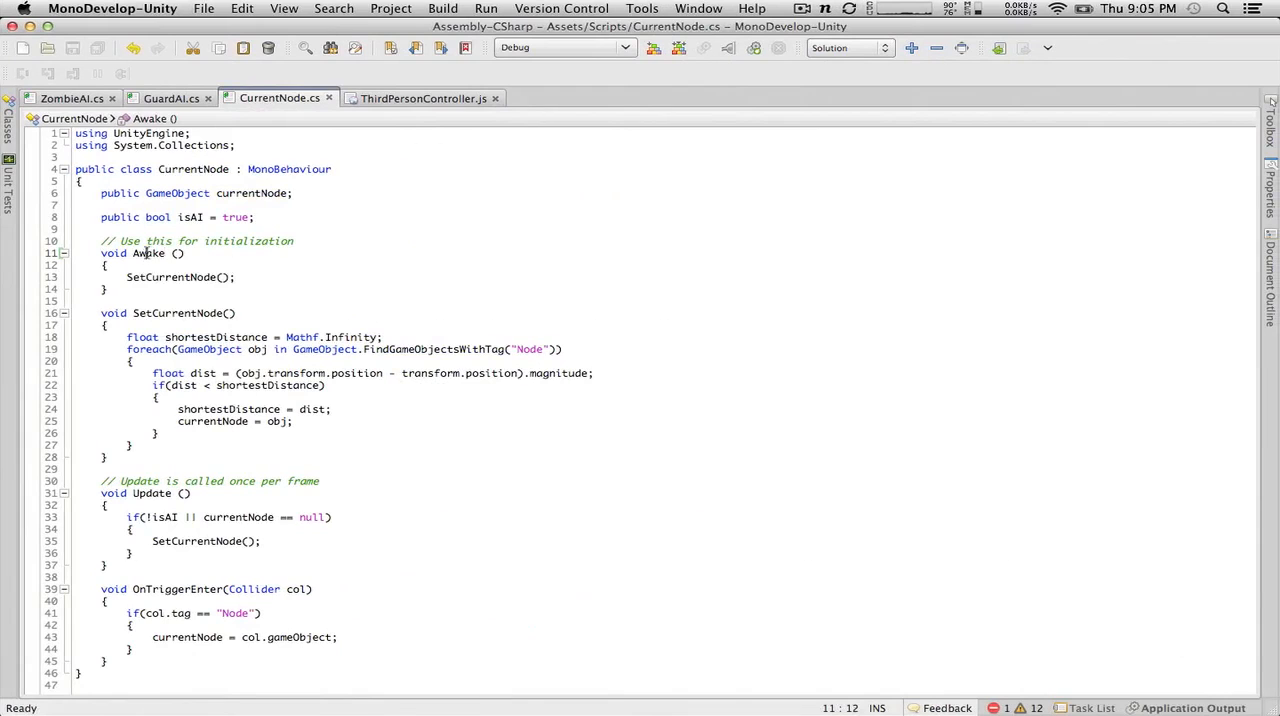
Step: Rename the Awake method in CurrentNode.cs back to Start, save the script, and test it with a brief run in Unity
double_click(147, 253)
type("Star")
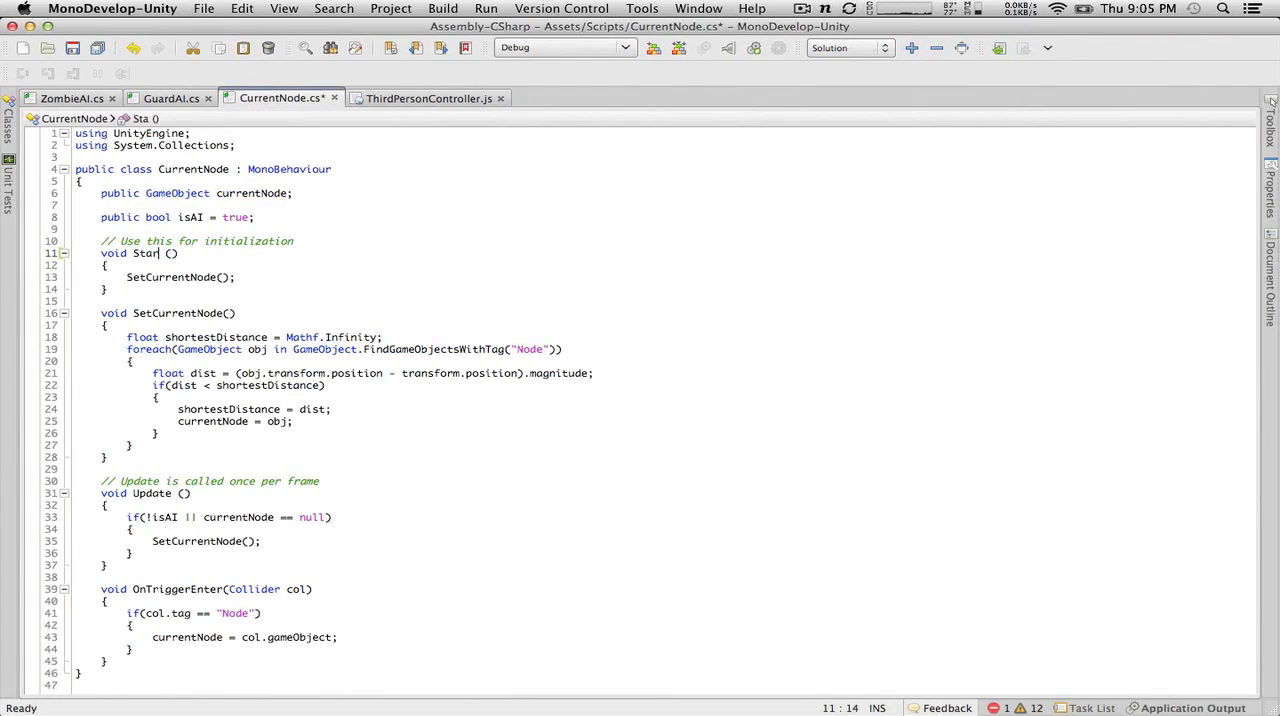
type("t")
key("super+s")
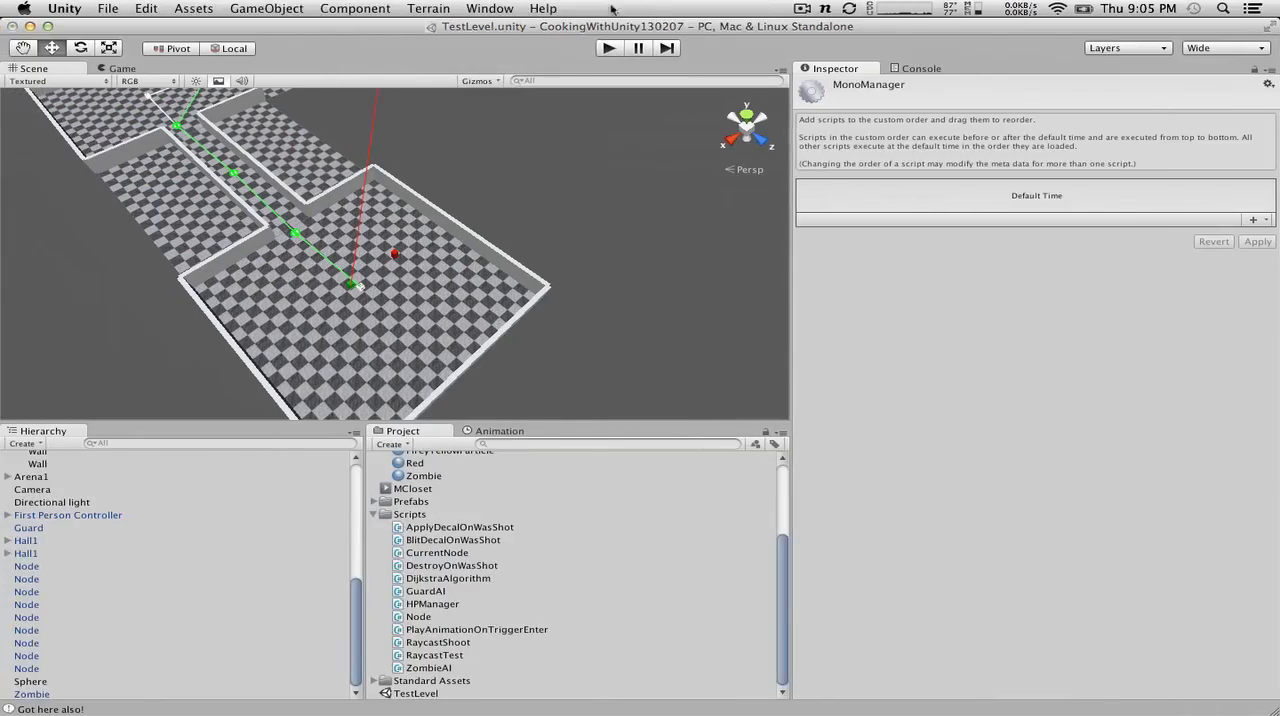
left_click(608, 48)
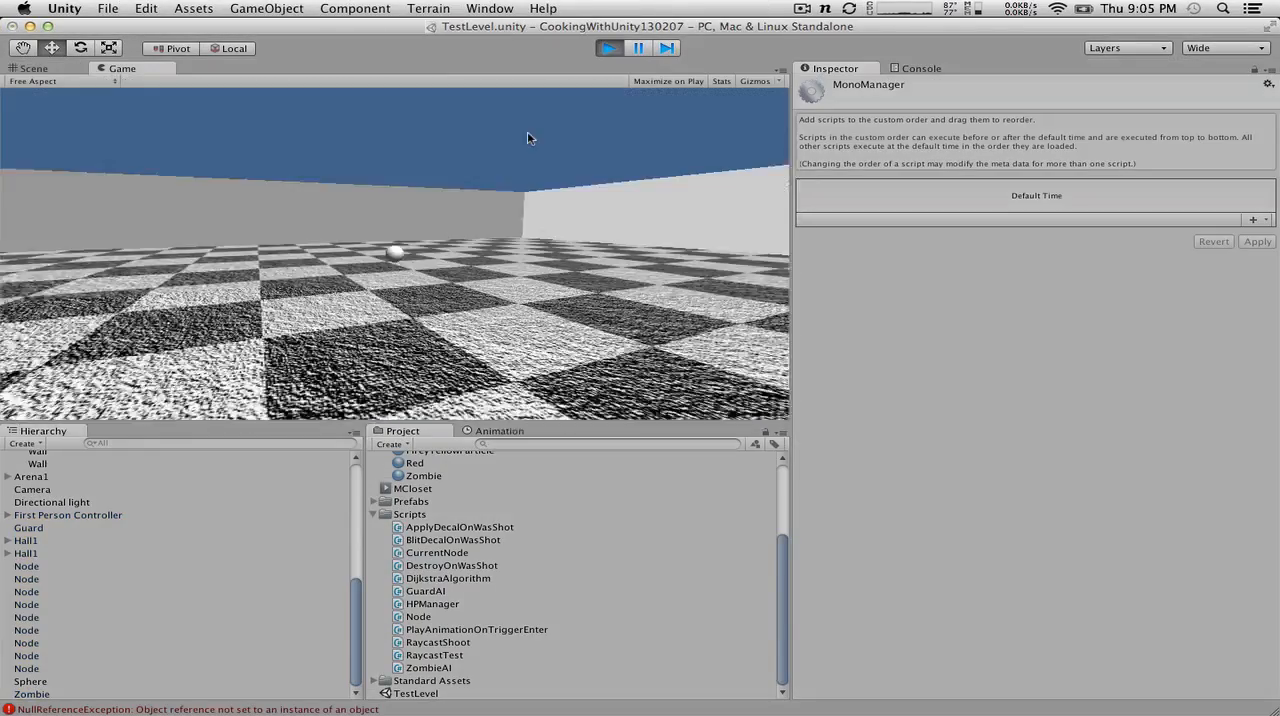
left_click(610, 48)
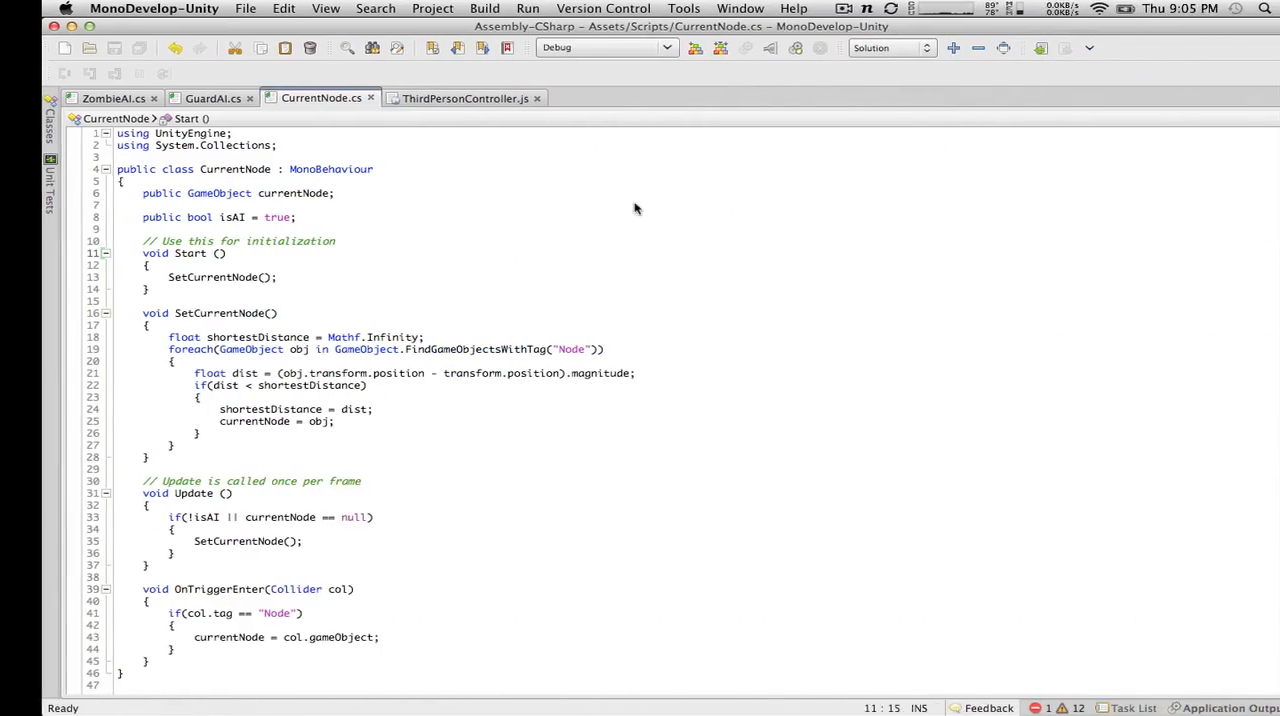
Step: Rename the Start method in CurrentNode.cs to Awake, remove the space before its parentheses, and save the script
key("BackSpace")
key("BackSpace")
key("BackSpace")
key("BackSpace")
key("BackSpace")
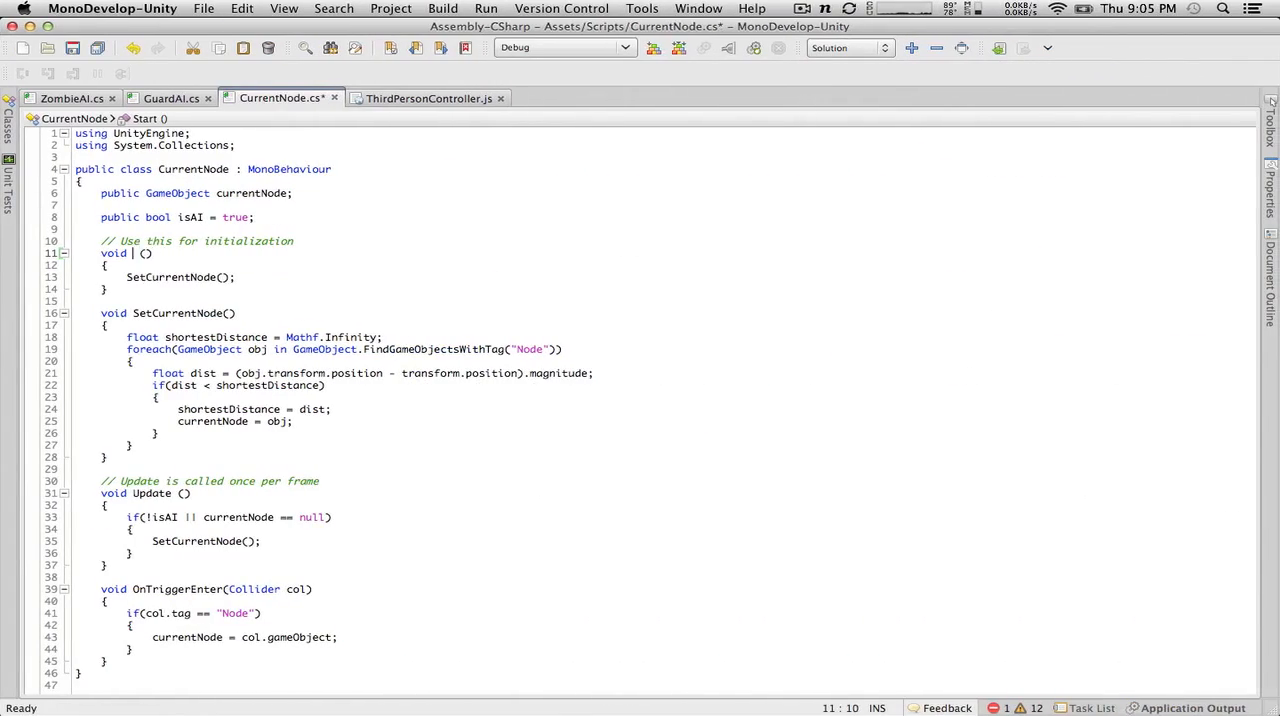
type("Awake")
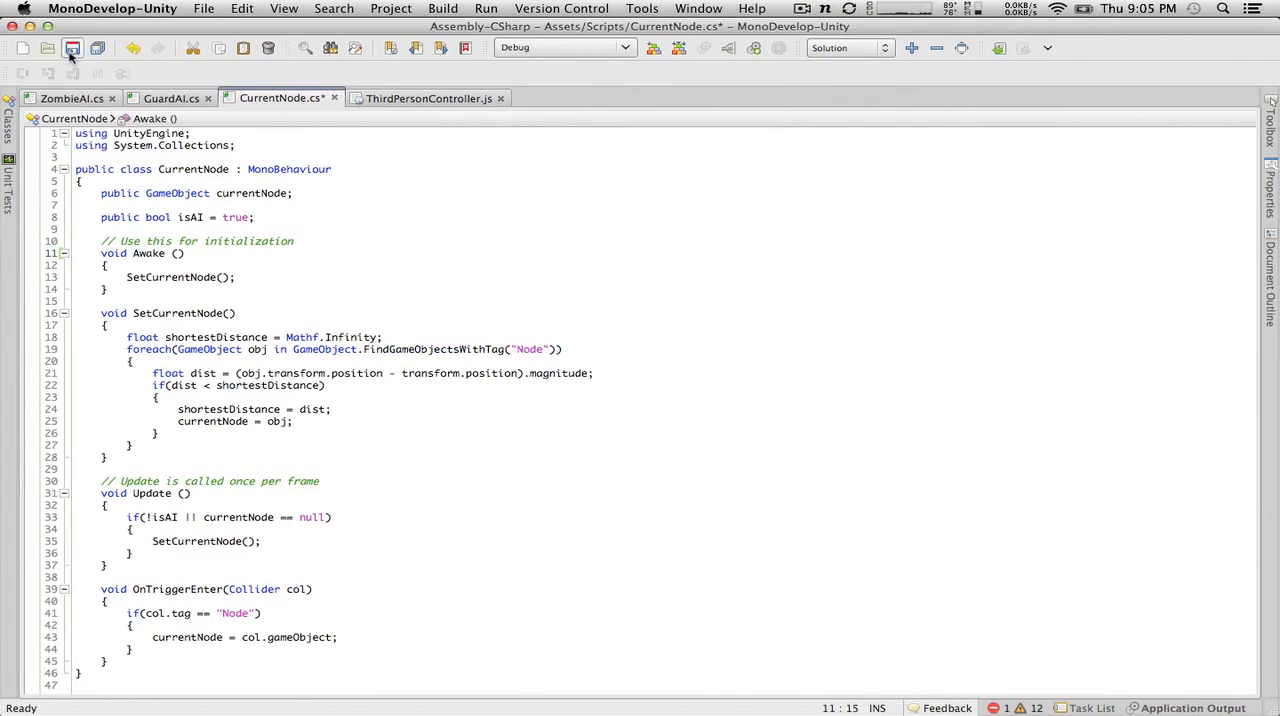
left_click(72, 48)
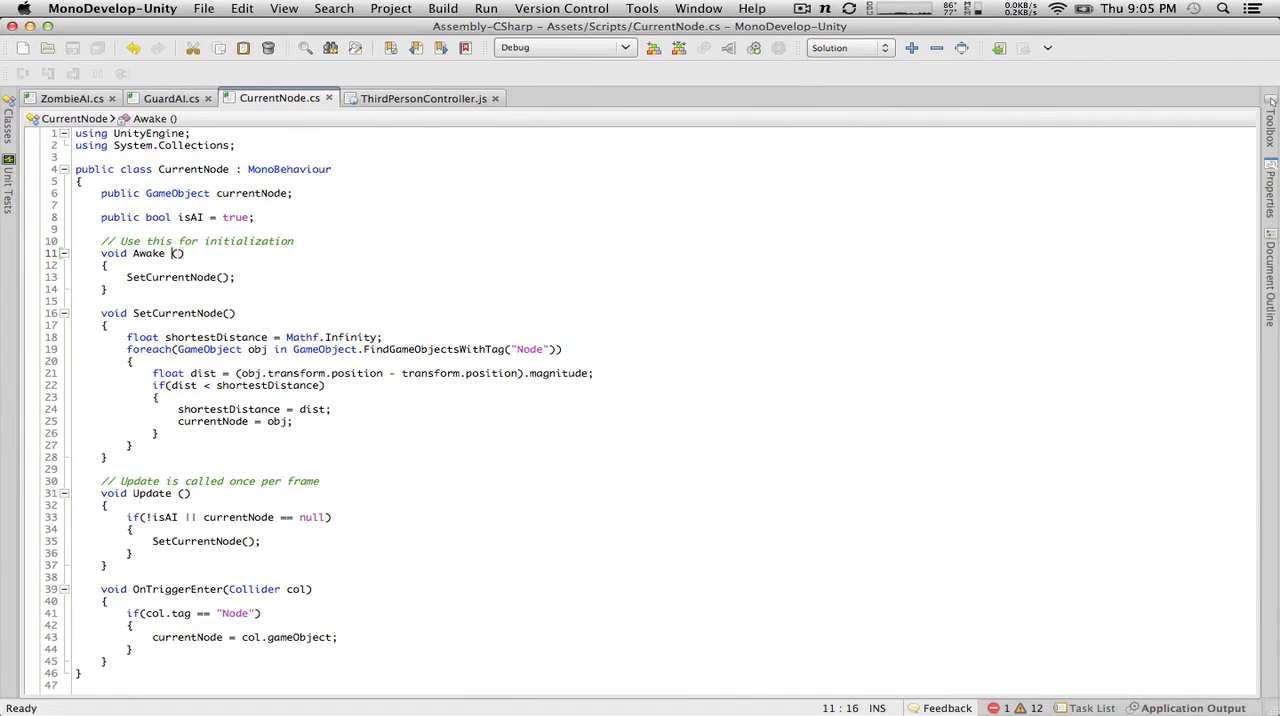
key("BackSpace")
left_click(172, 98)
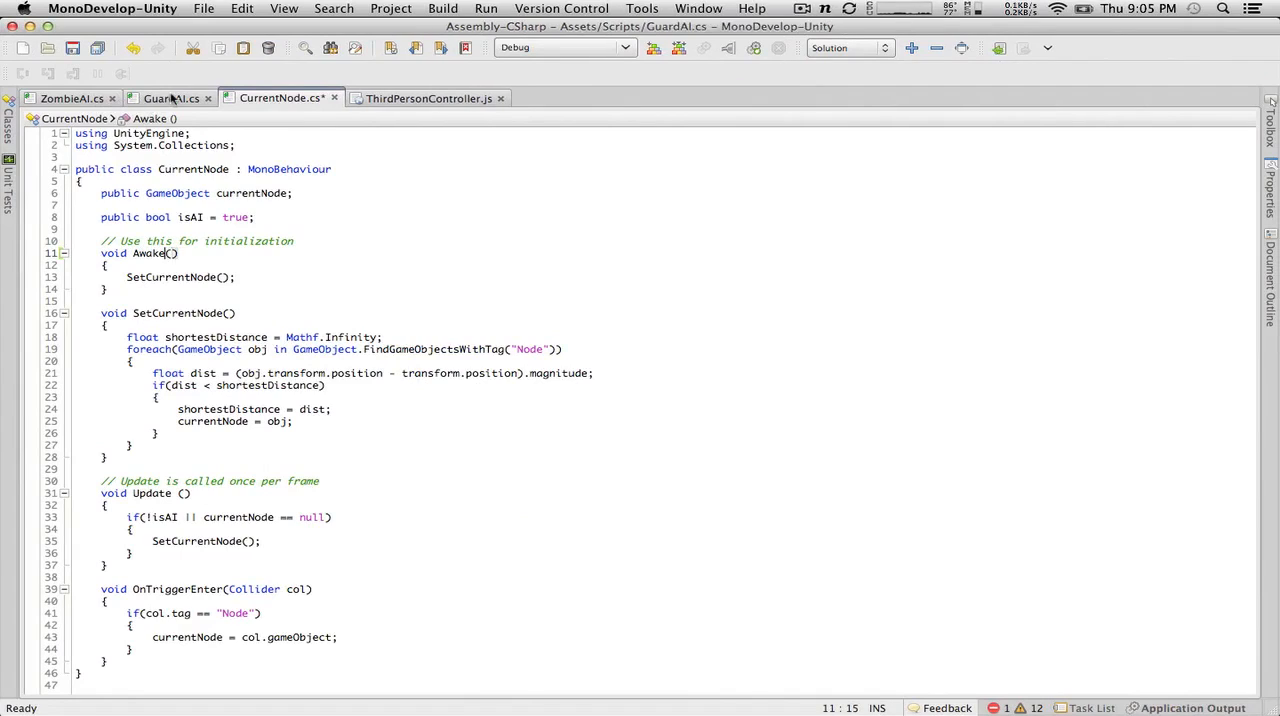
left_click(270, 98)
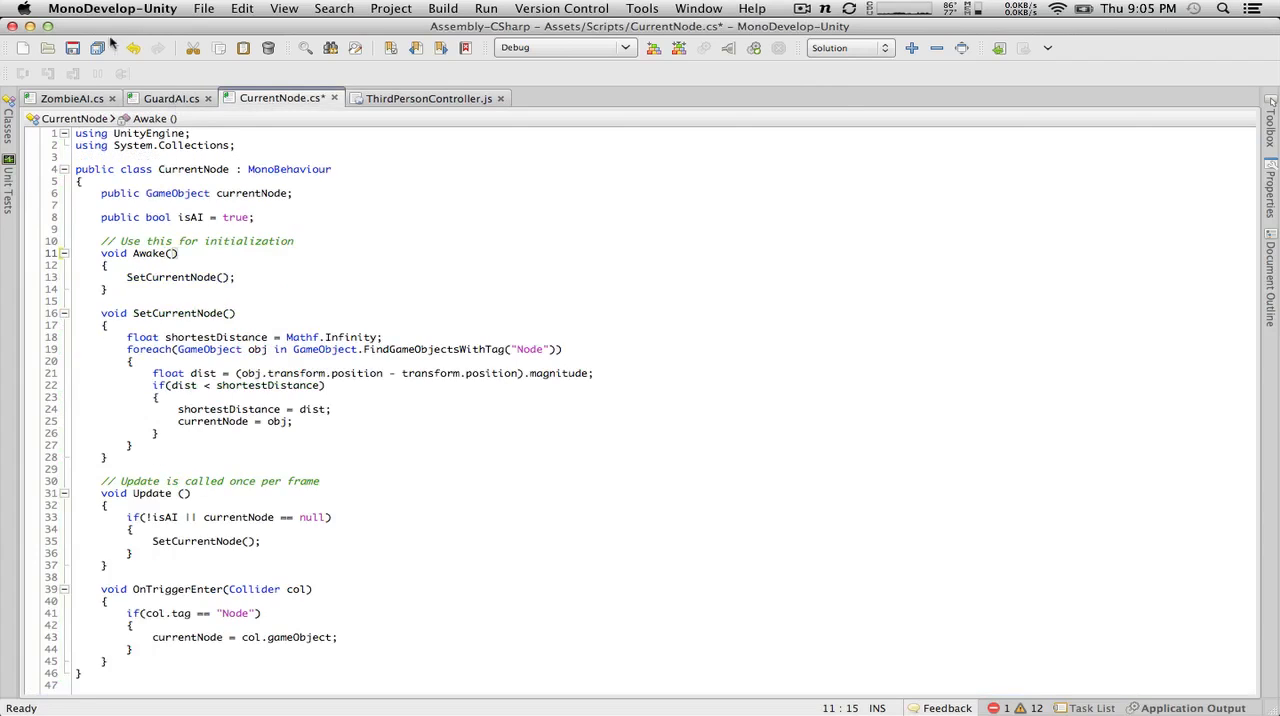
left_click(74, 47)
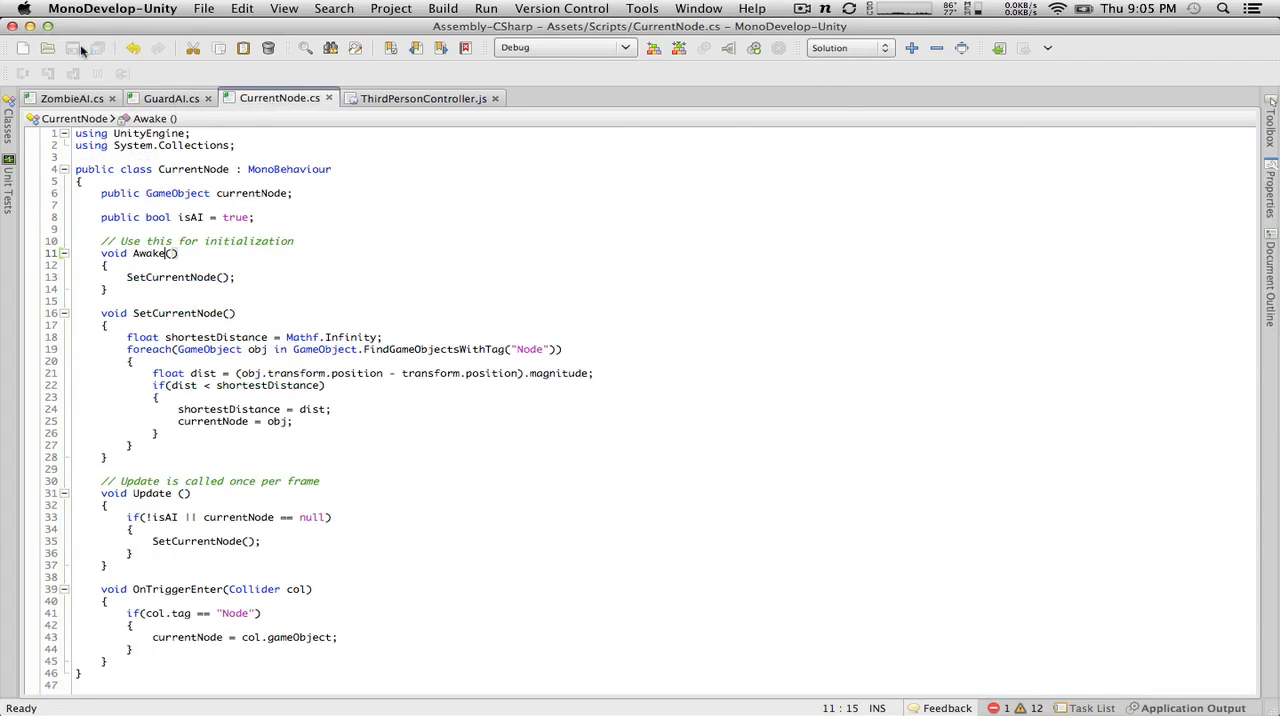
Step: Examine the StartCoroutine("Patrol") call and the Patrol coroutine in GuardAI.cs
left_click(180, 103)
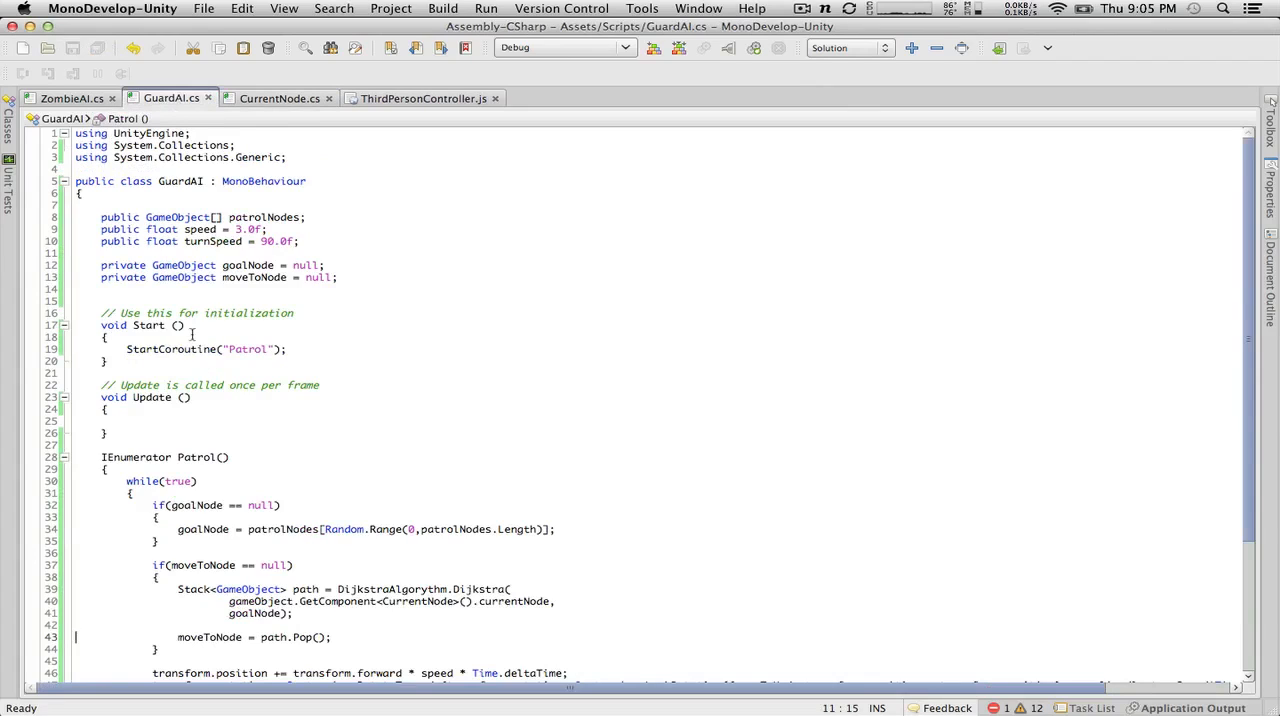
left_click_drag(115, 349, 479, 340)
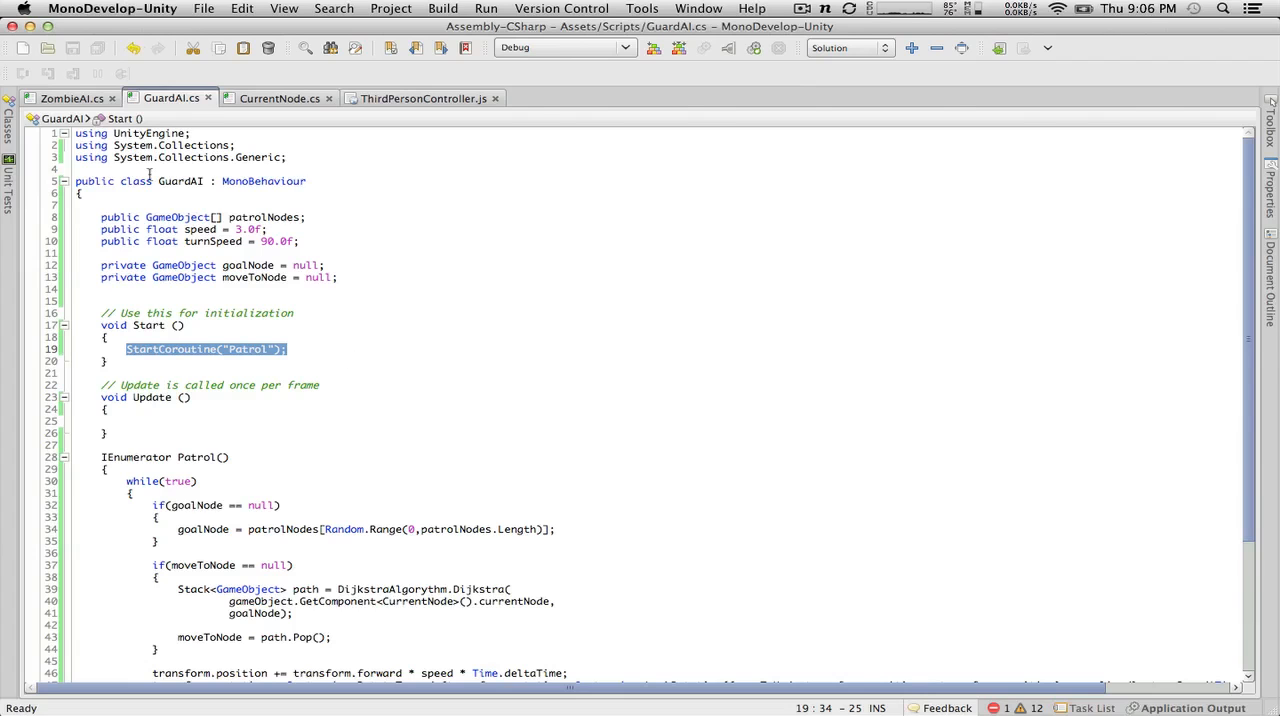
key("super+Tab")
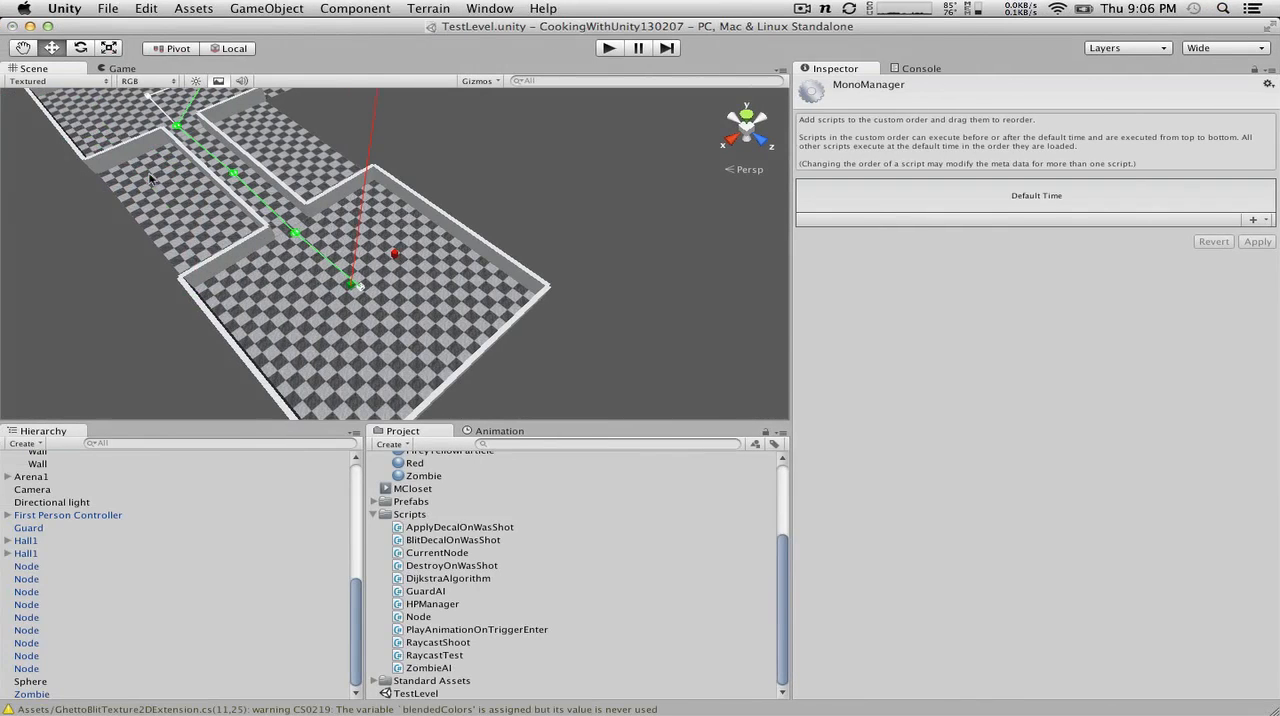
key("super+Tab")
scroll(304, 377, "right", 2)
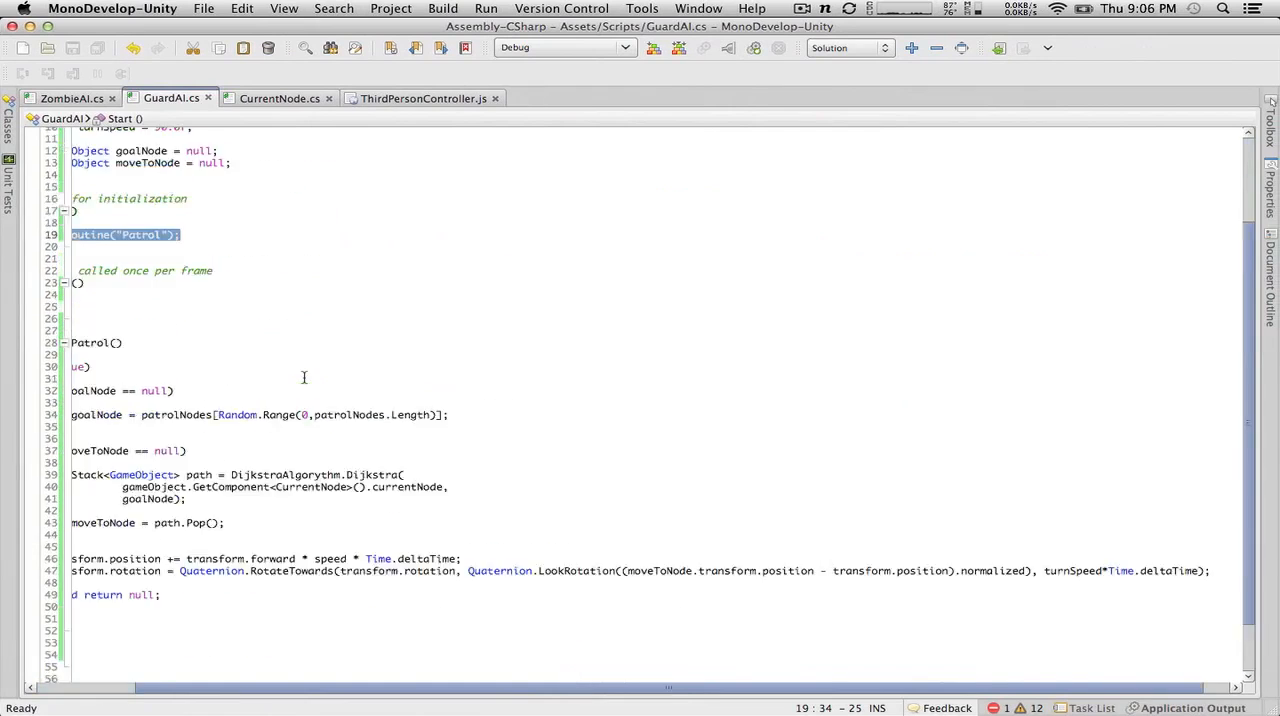
scroll(304, 377, "up", 2)
scroll(304, 377, "down", 5)
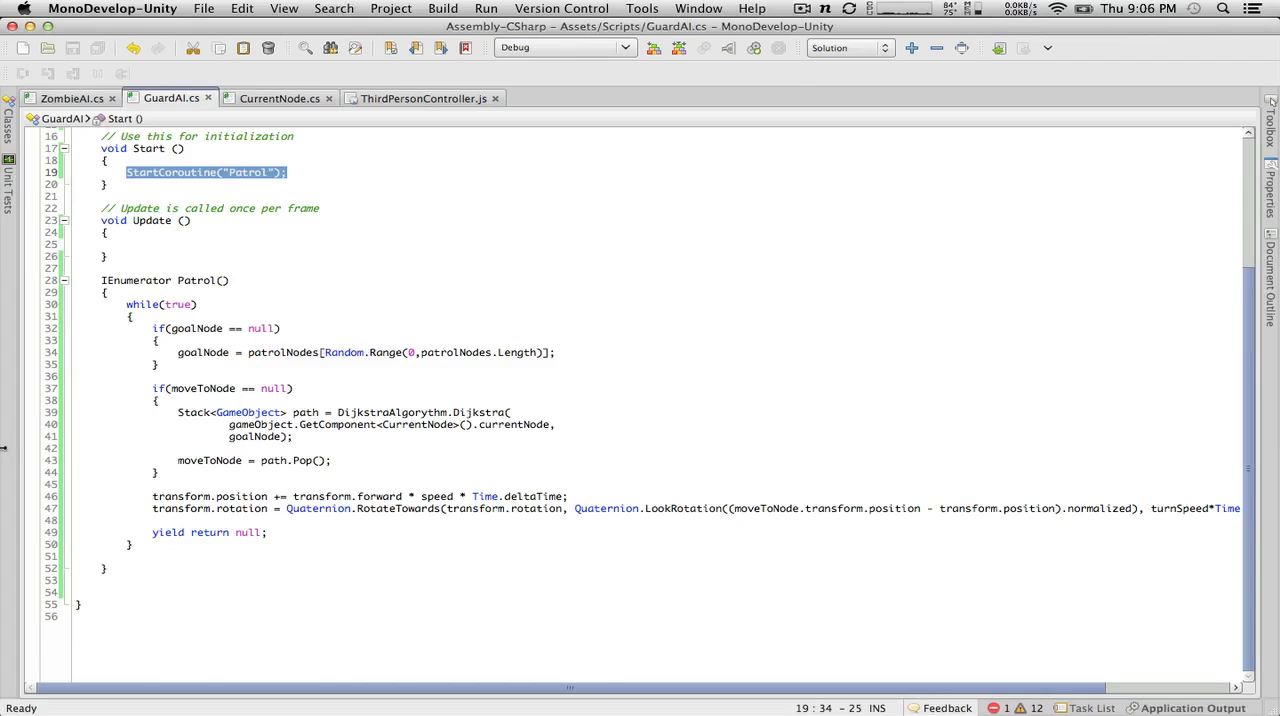
Step: Delete the blank line between the end of the while loop and the closing brace of Patrol in GuardAI.cs
left_click(152, 557)
key("BackSpace")
key("BackSpace")
key("BackSpace")
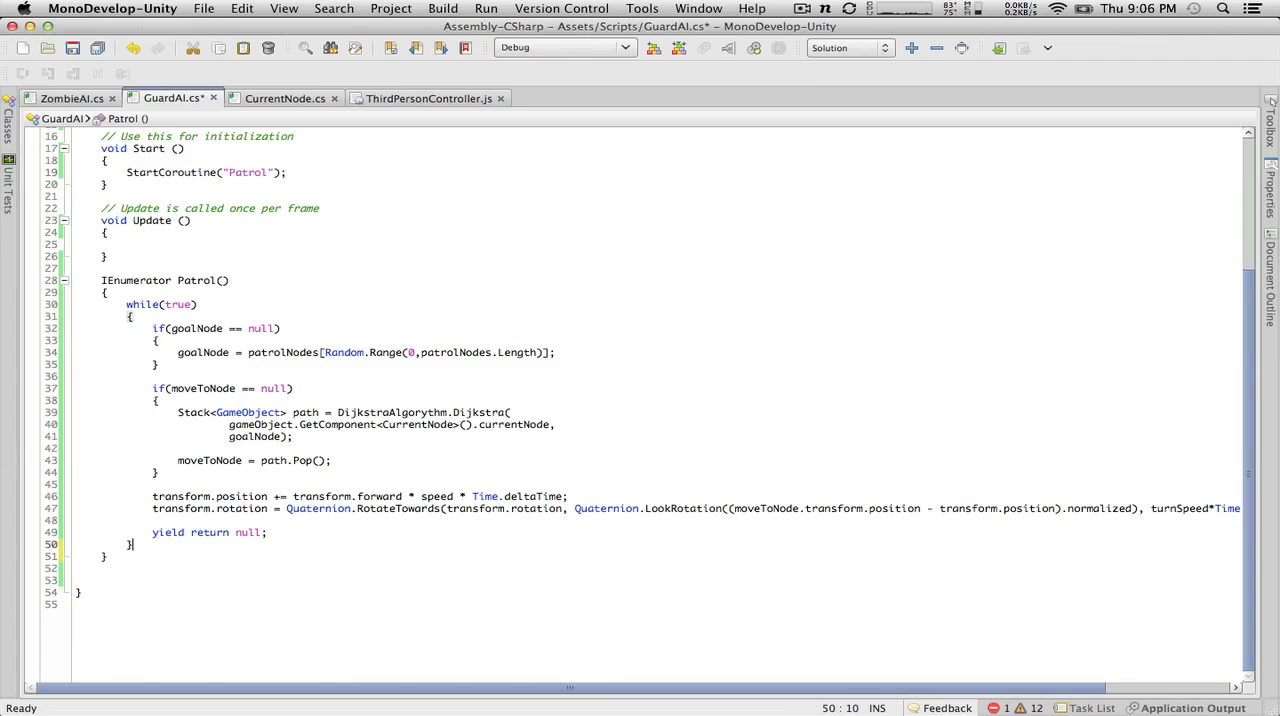
Step: Add an empty void OnTriggerEnter() method below the Patrol coroutine in GuardAI.cs
left_click(199, 553)
key("Return")
key("Return")
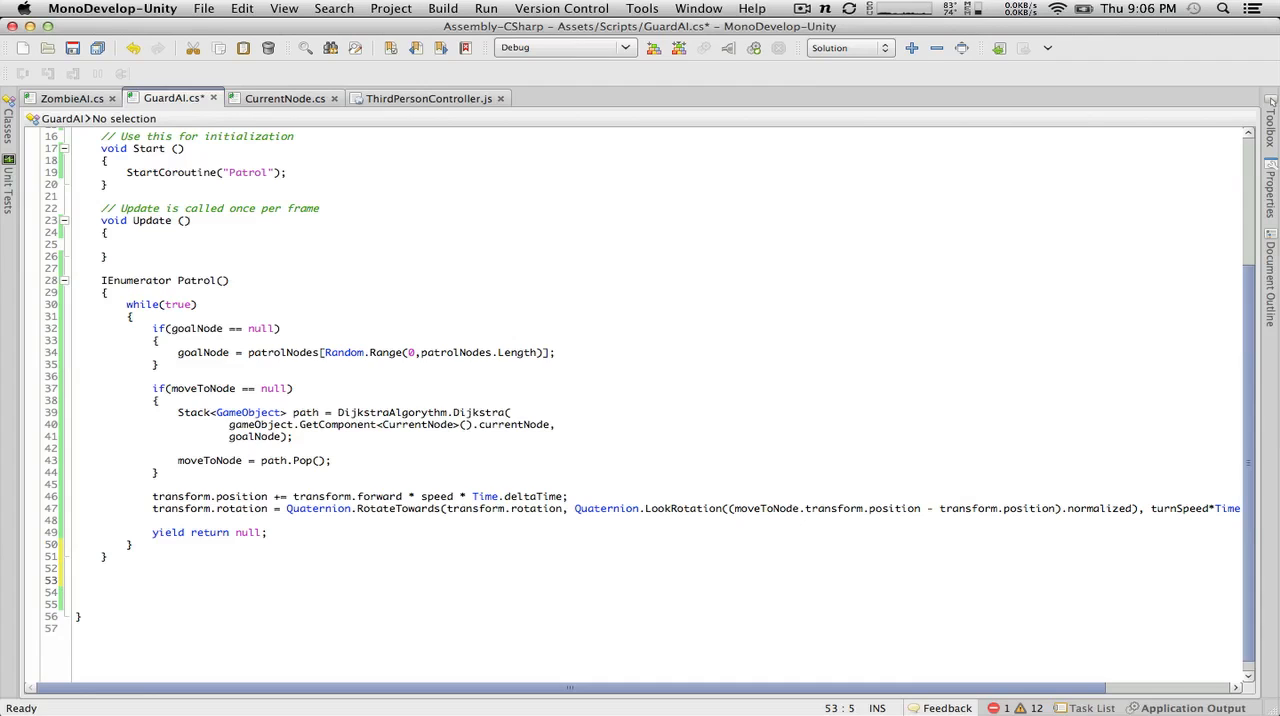
type("IE")
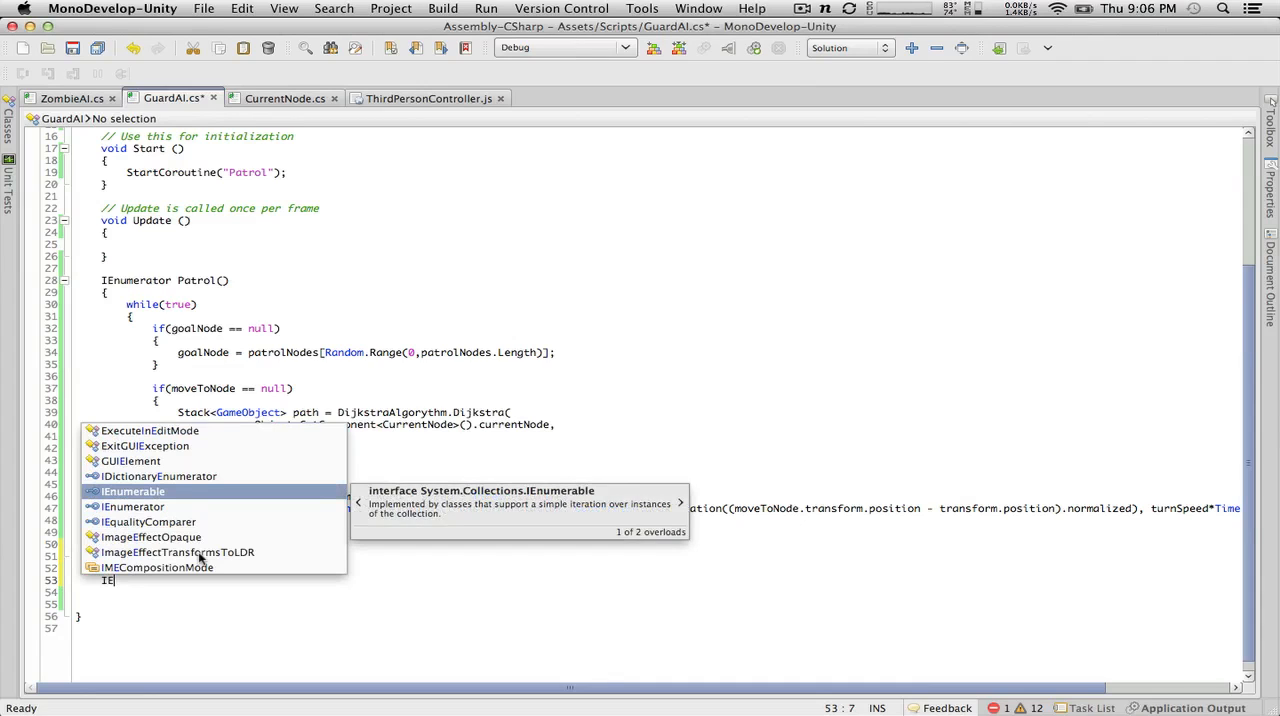
key("BackSpace")
key("BackSpace")
type("void ")
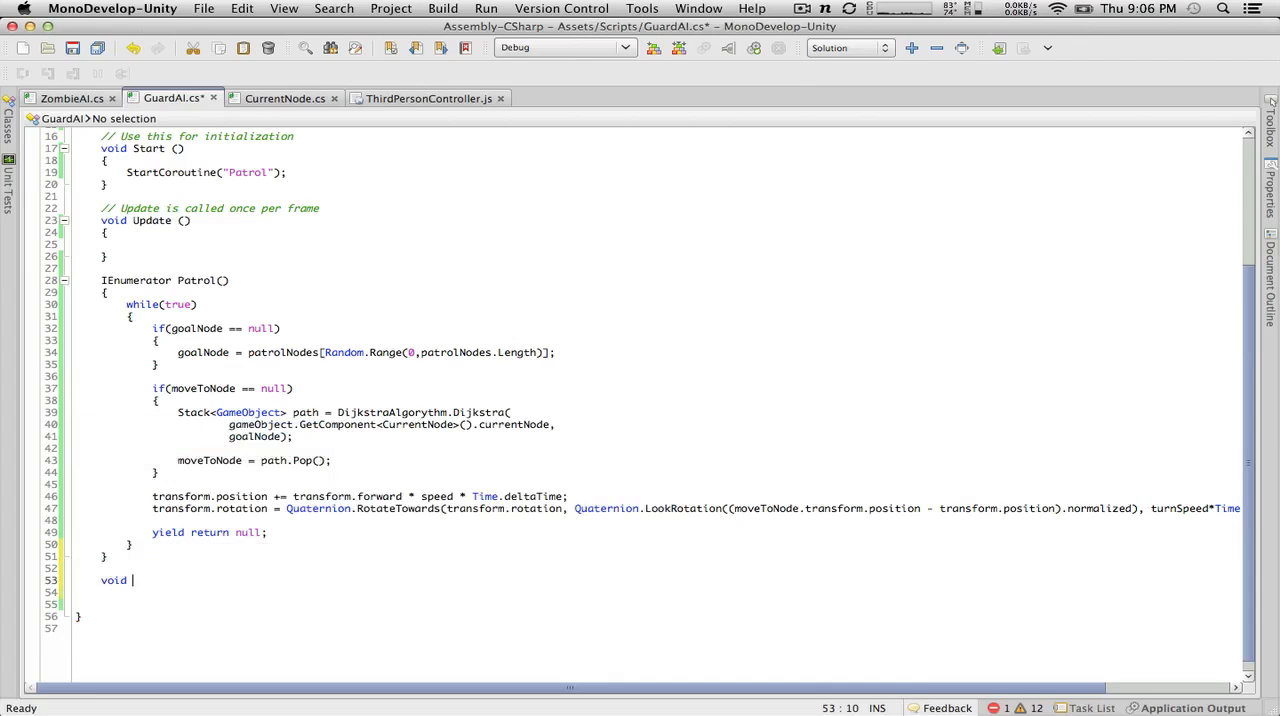
type("OnTriggerEnter();")
key("BackSpace")
key("Return")
type("{")
key("Return")
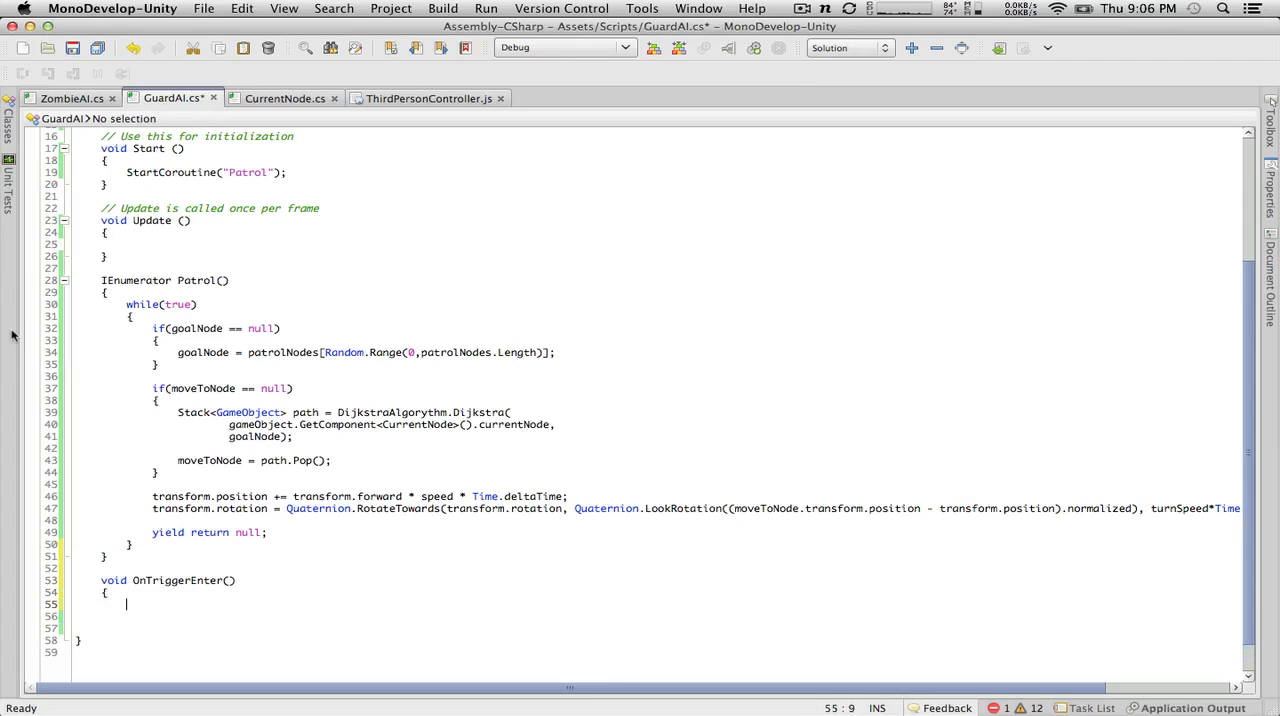
key("Up")
key("Return")
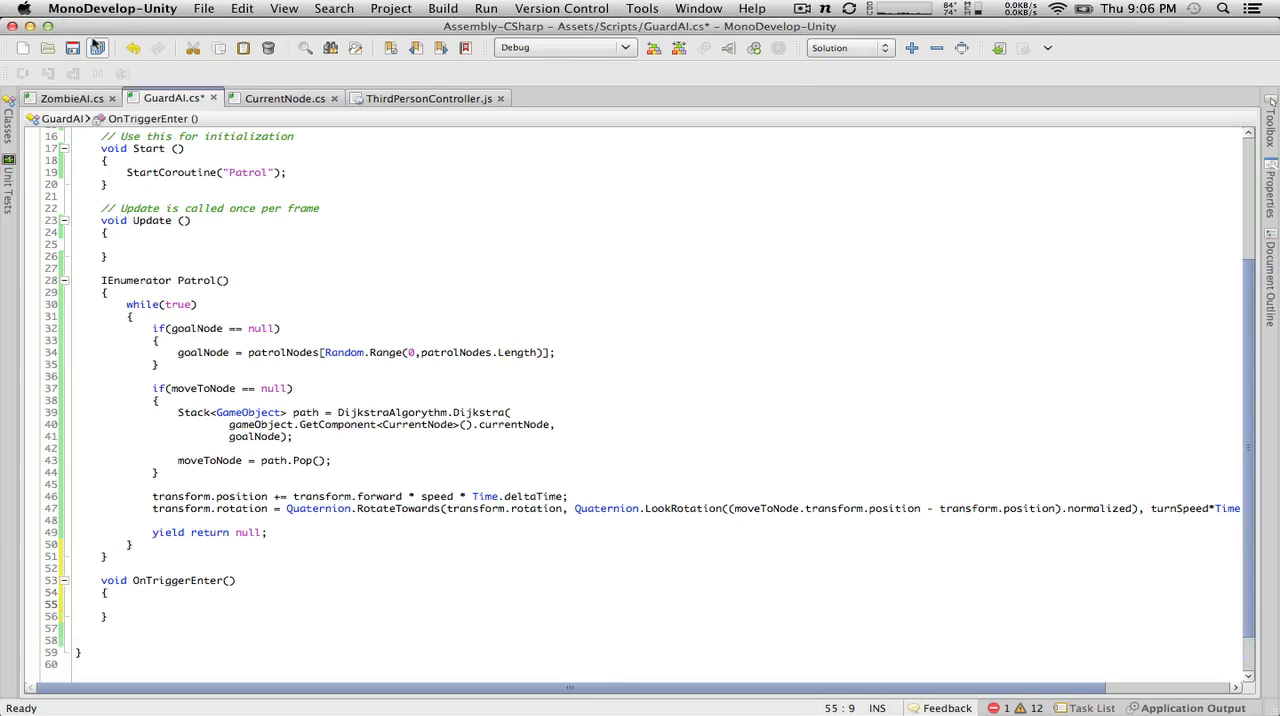
Step: Review the node-handling code in ZombieAI.cs and CurrentNode.cs, return to GuardAI.cs, and save it
left_click(71, 98)
scroll(290, 457, "down", 6)
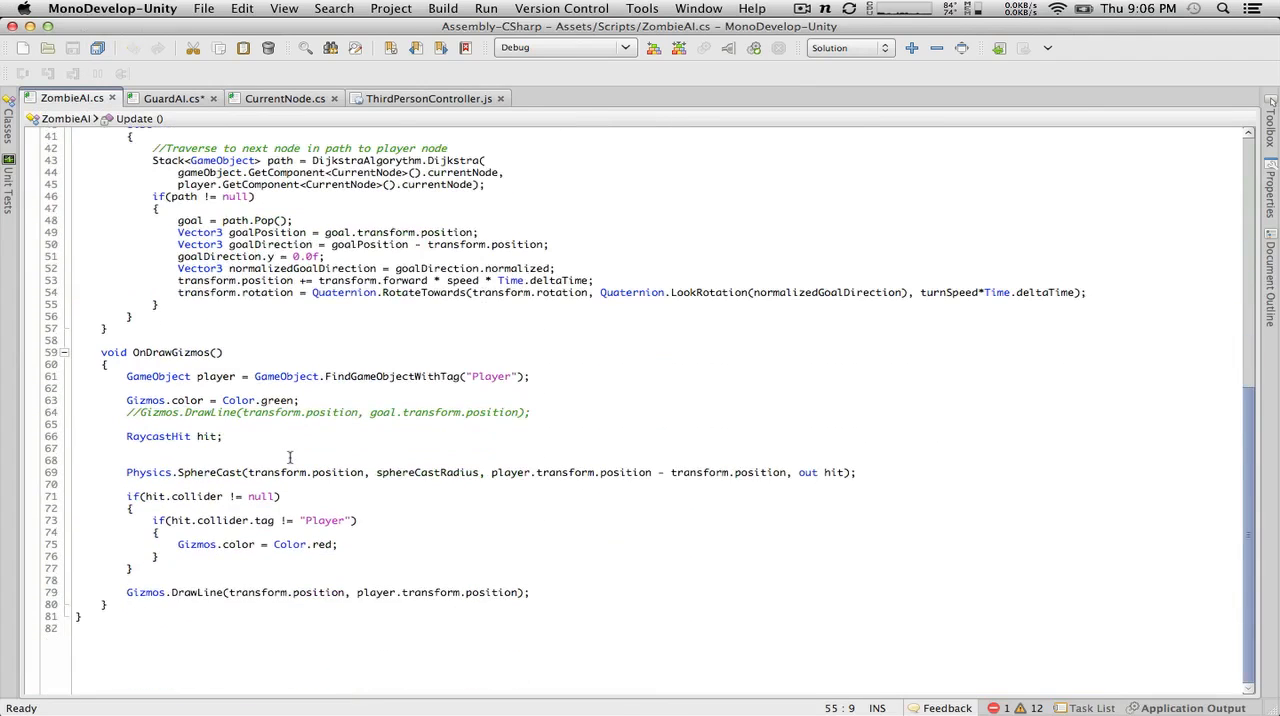
scroll(290, 457, "up", 6)
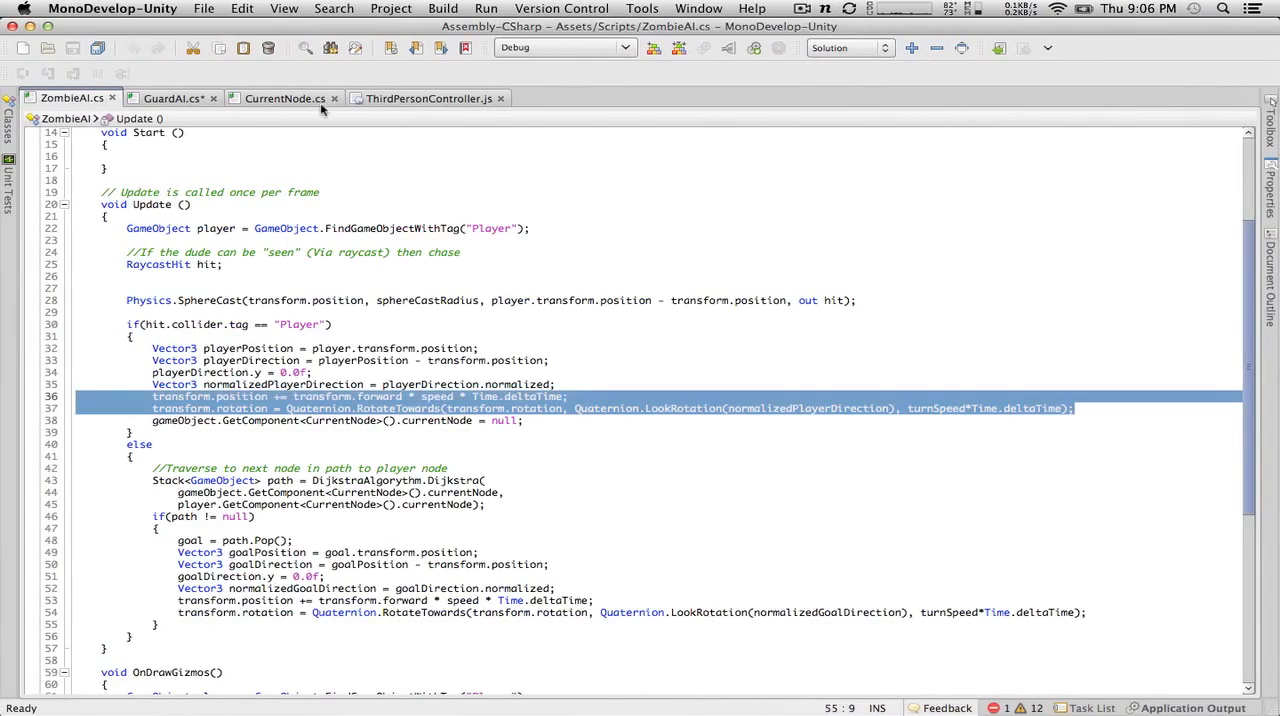
left_click(436, 99)
left_click(300, 98)
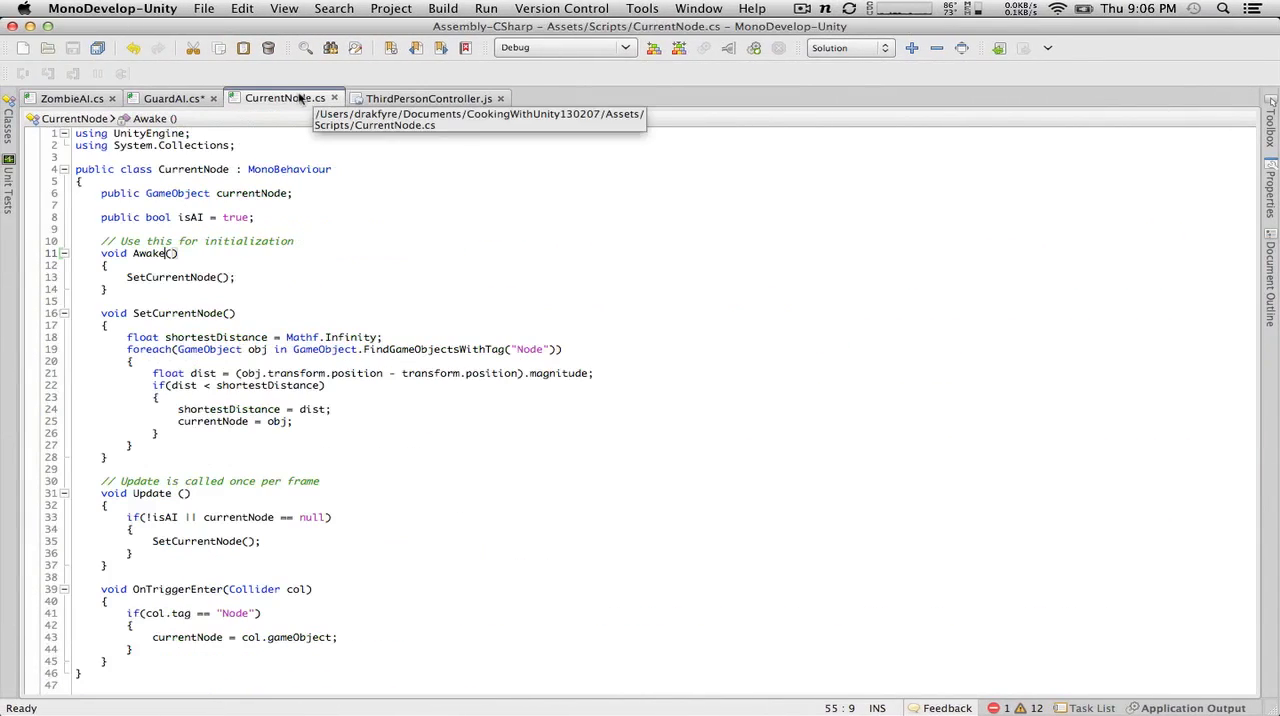
left_click(173, 99)
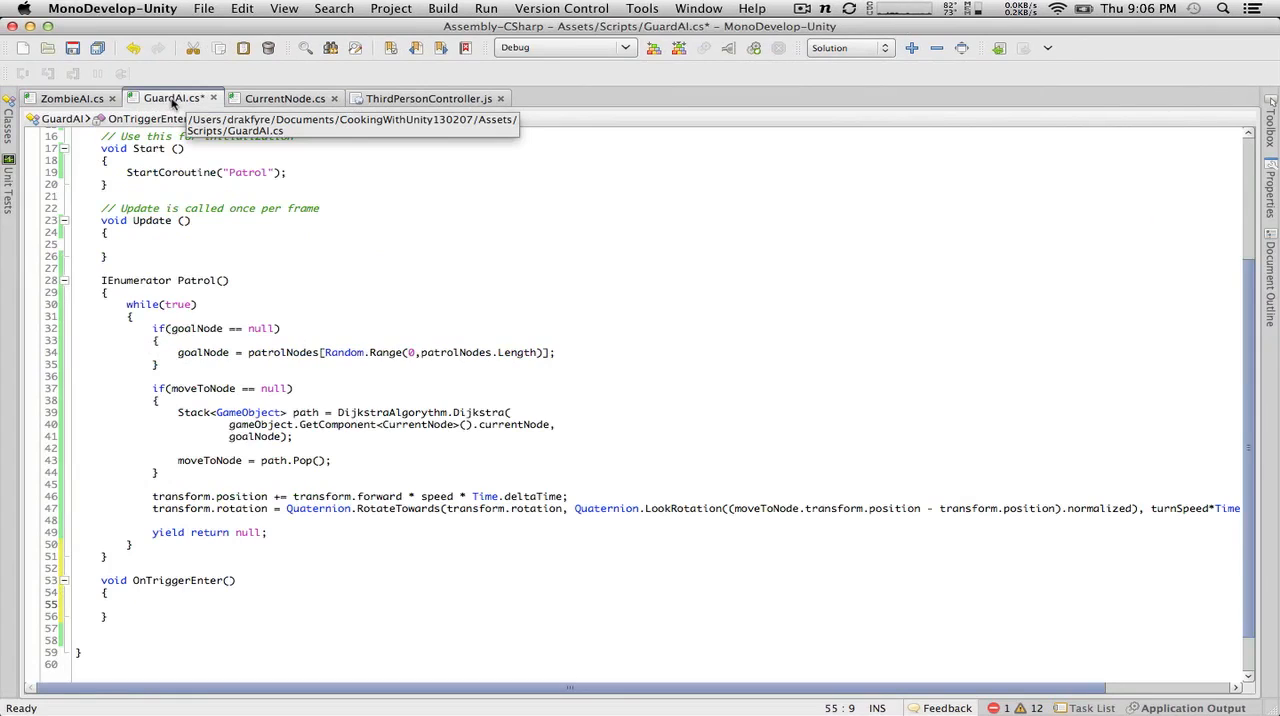
left_click(70, 100)
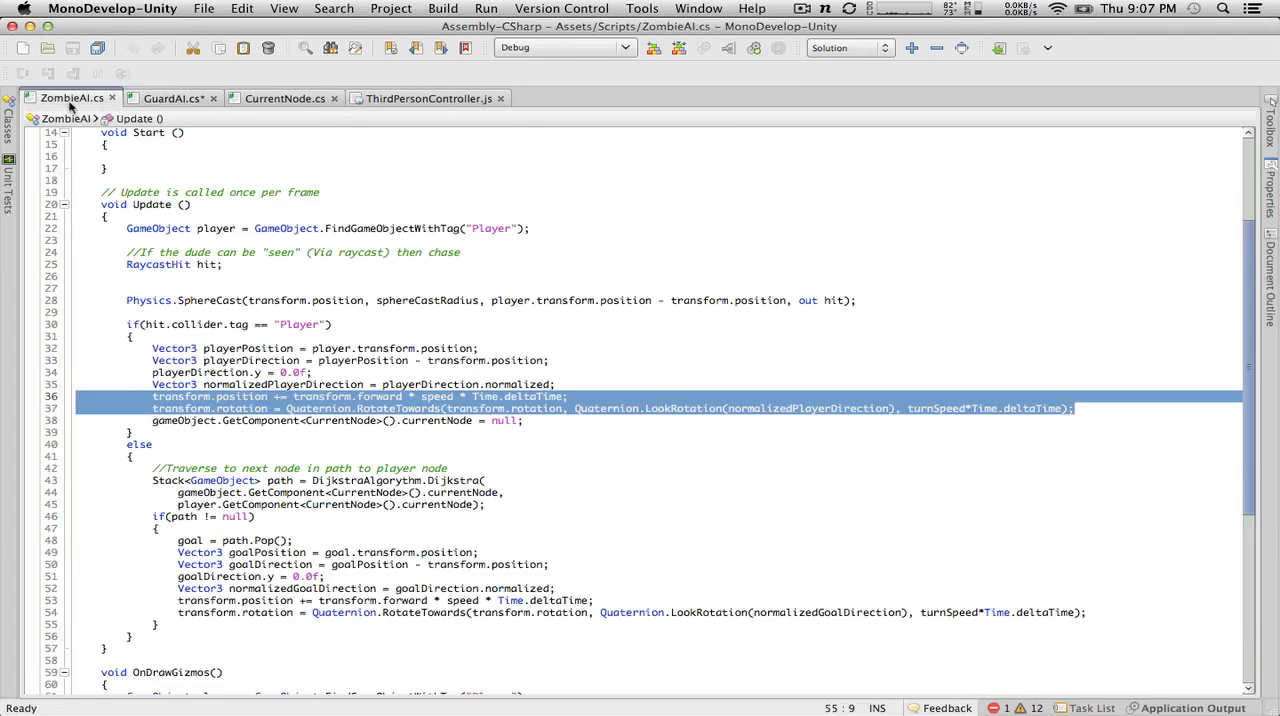
left_click(175, 98)
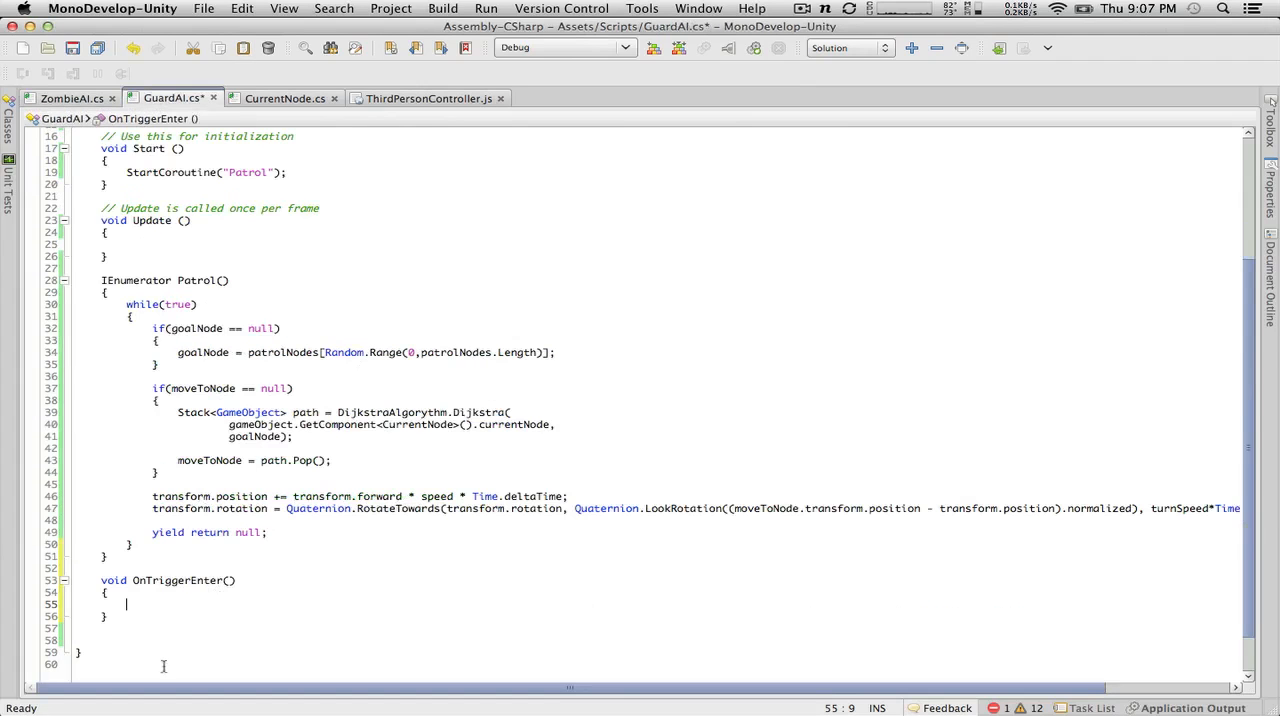
key("super+s")
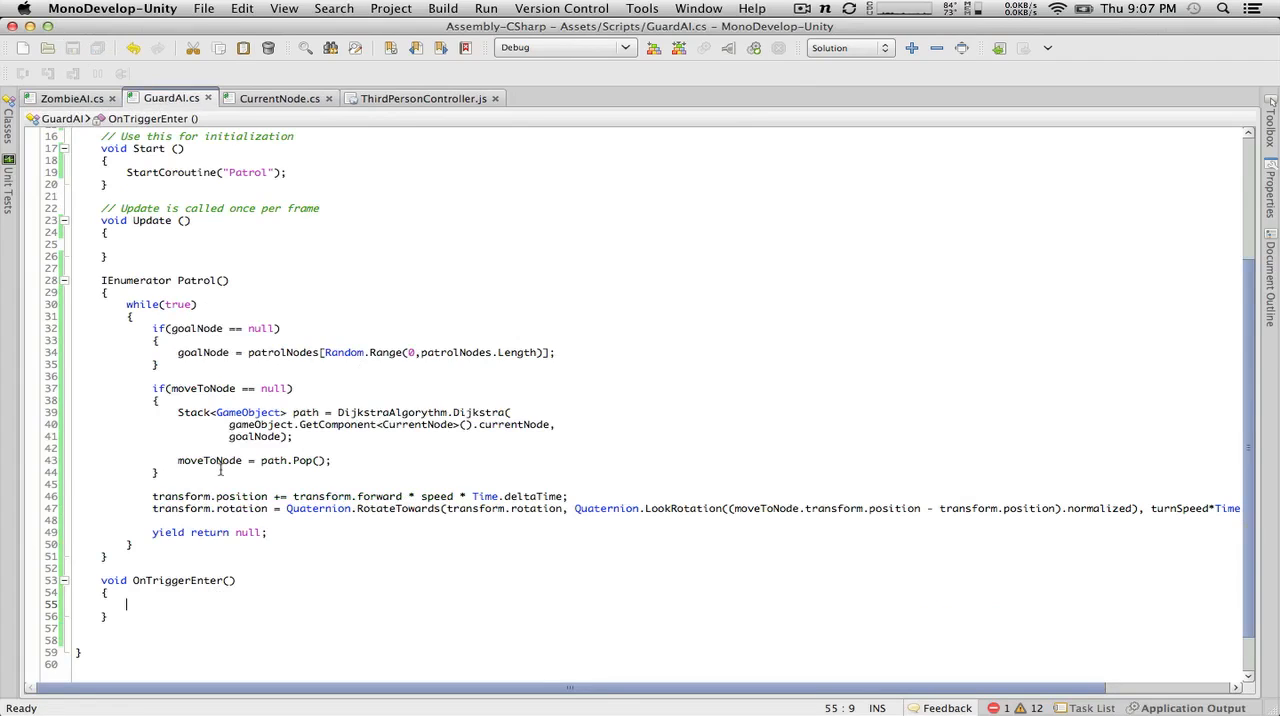
Step: Try removing the if(moveToNode == null) condition and its braces from Patrol, unindent the path code, and save GuardAI.cs
left_click_drag(220, 470, 3, 476)
key("BackSpace")
key("BackSpace")
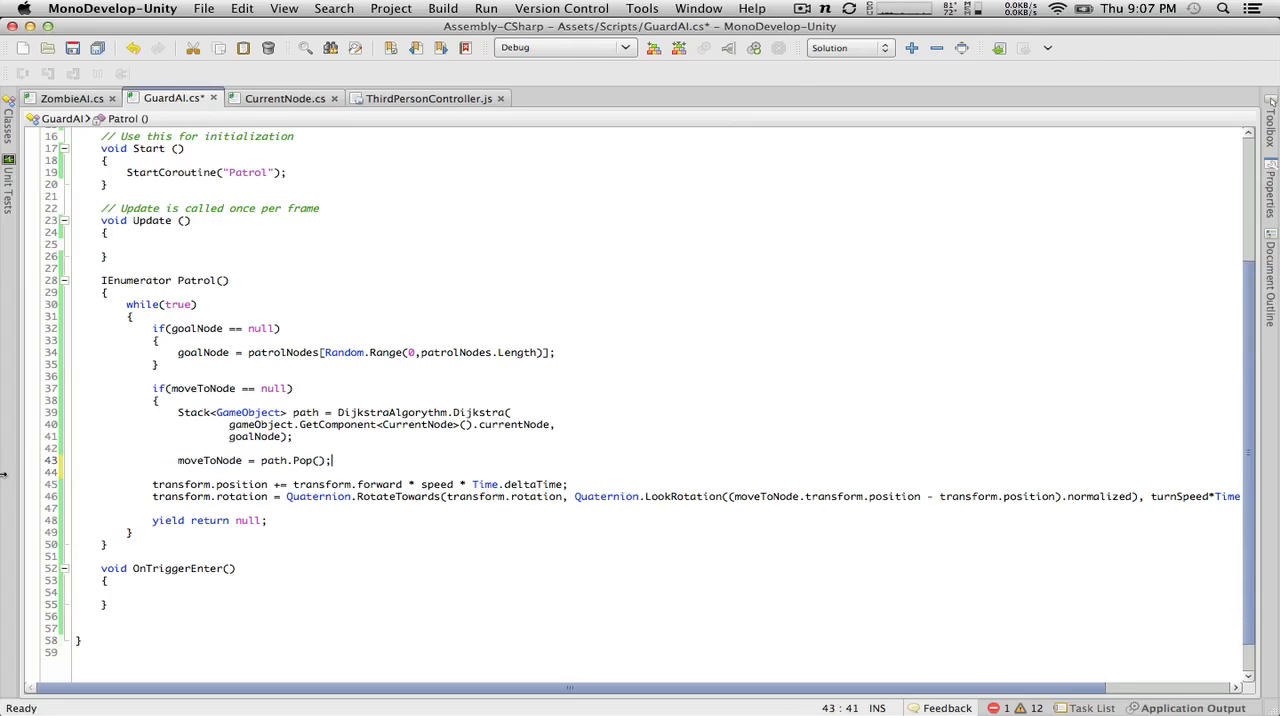
left_click_drag(203, 400, 3, 389)
key("BackSpace")
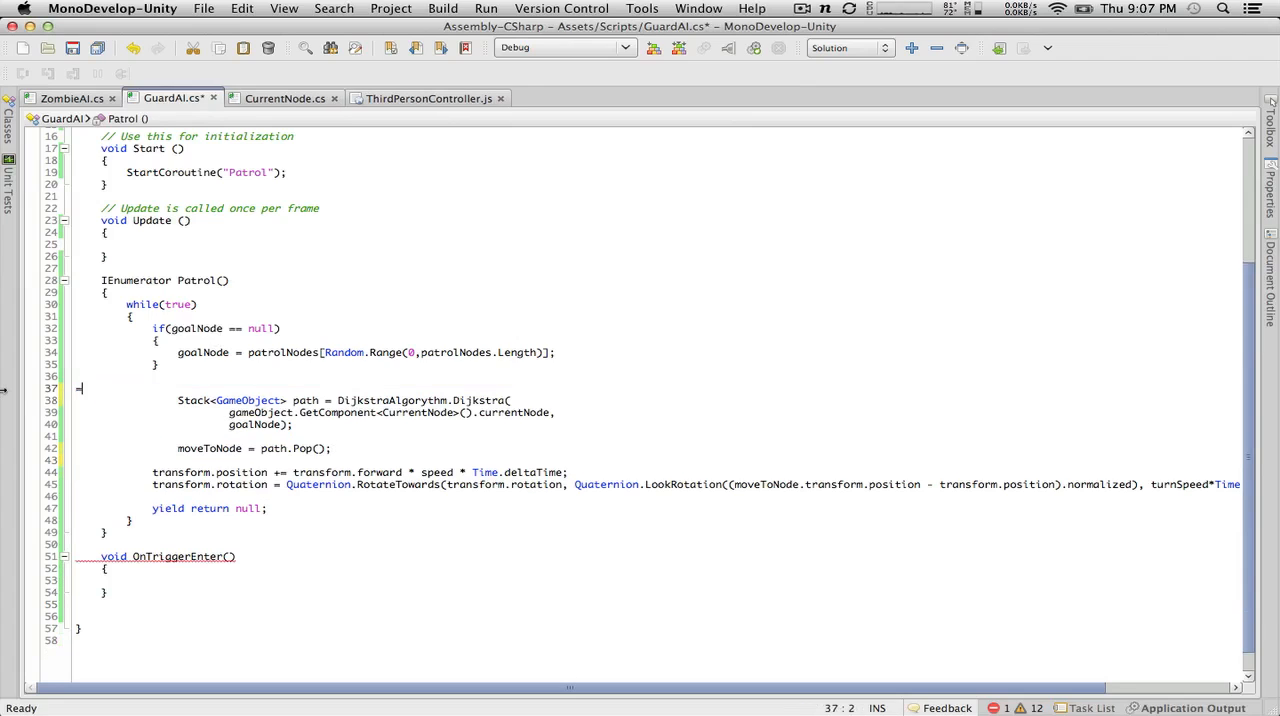
key("BackSpace")
left_click_drag(372, 437, 56, 388)
key("shift+Tab")
left_click(73, 49)
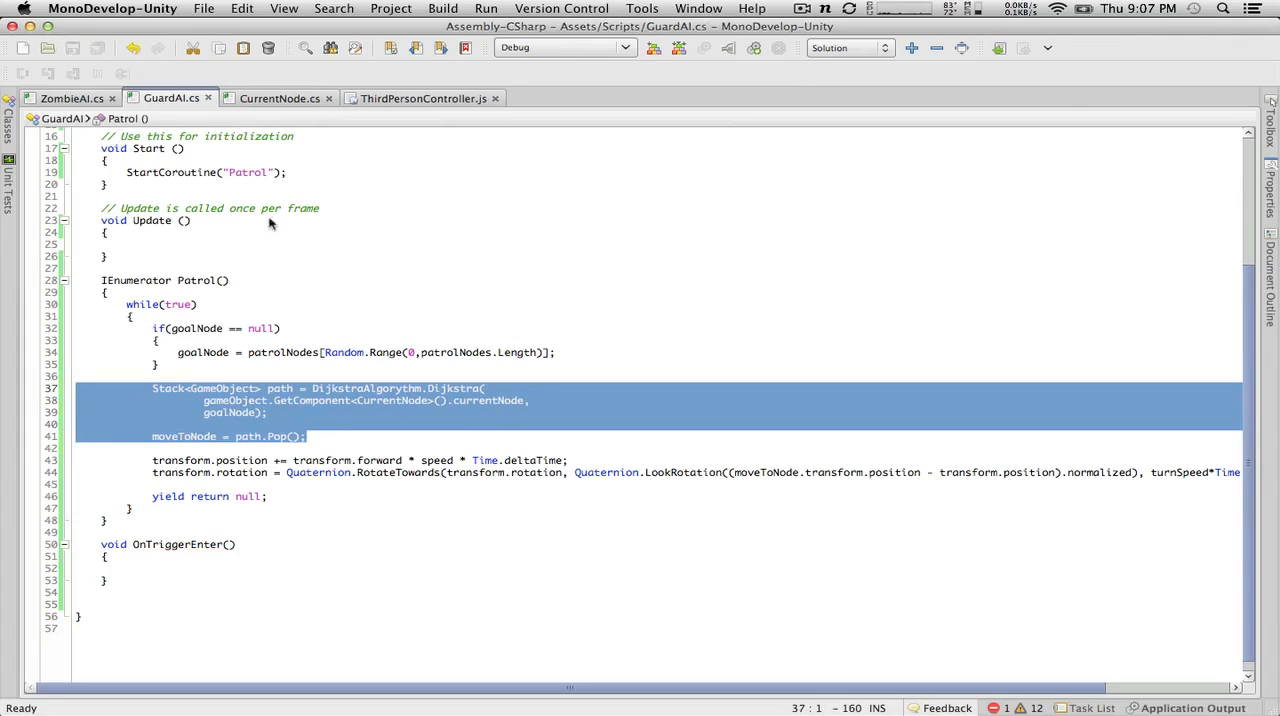
Step: Switch to Unity, run the scene to watch the guard's movement in the Scene view, stop it, and return to MonoDevelop
key("super+Tab")
left_click(607, 48)
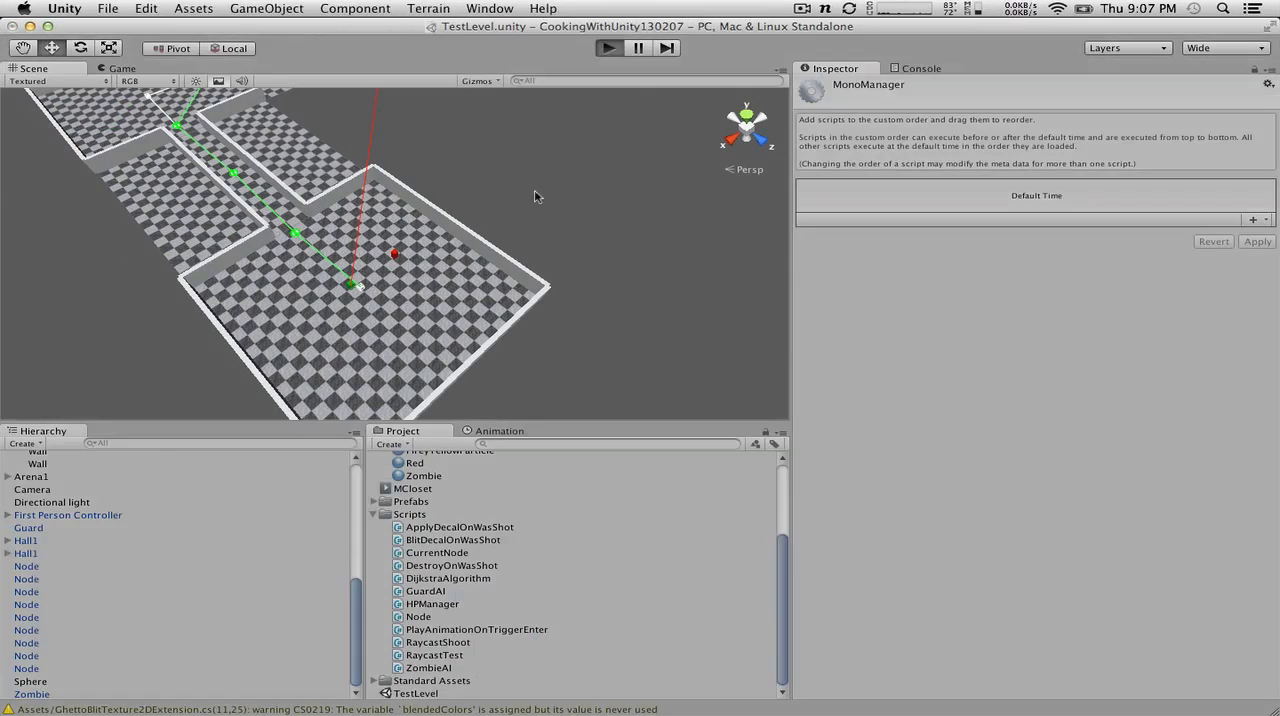
left_click(54, 68)
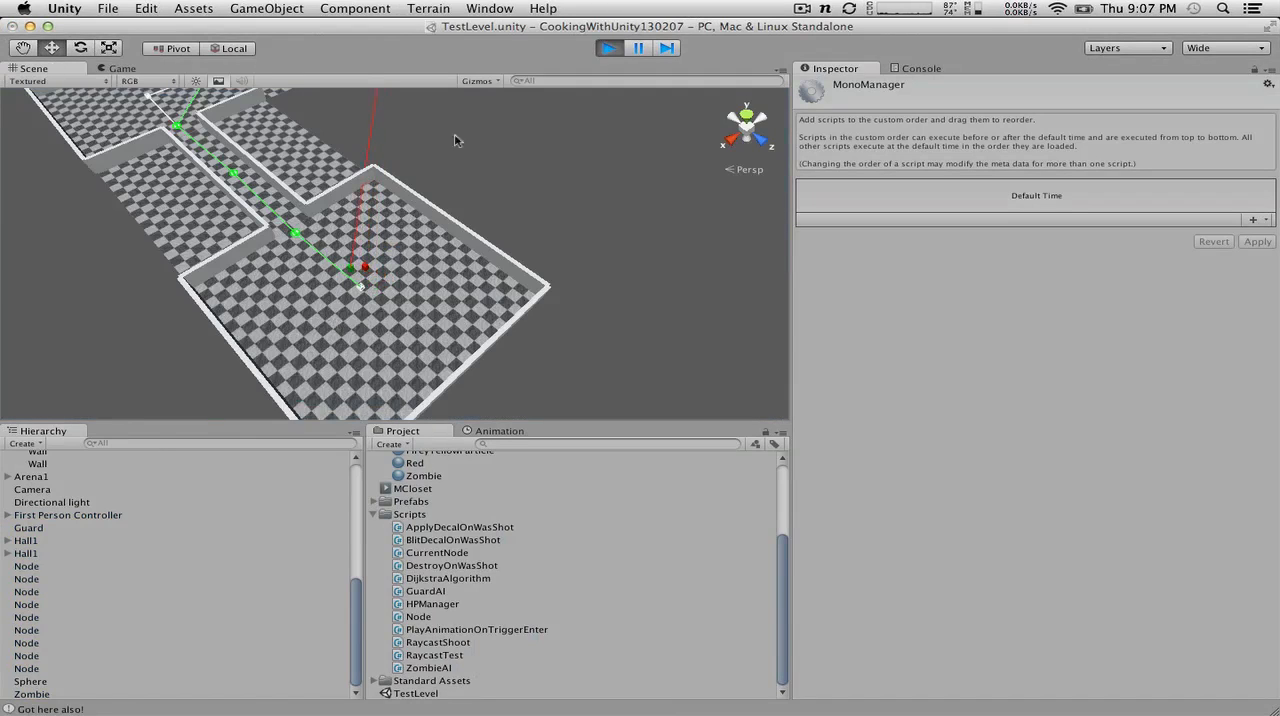
left_click(610, 49)
left_click(607, 47)
key("super+Tab")
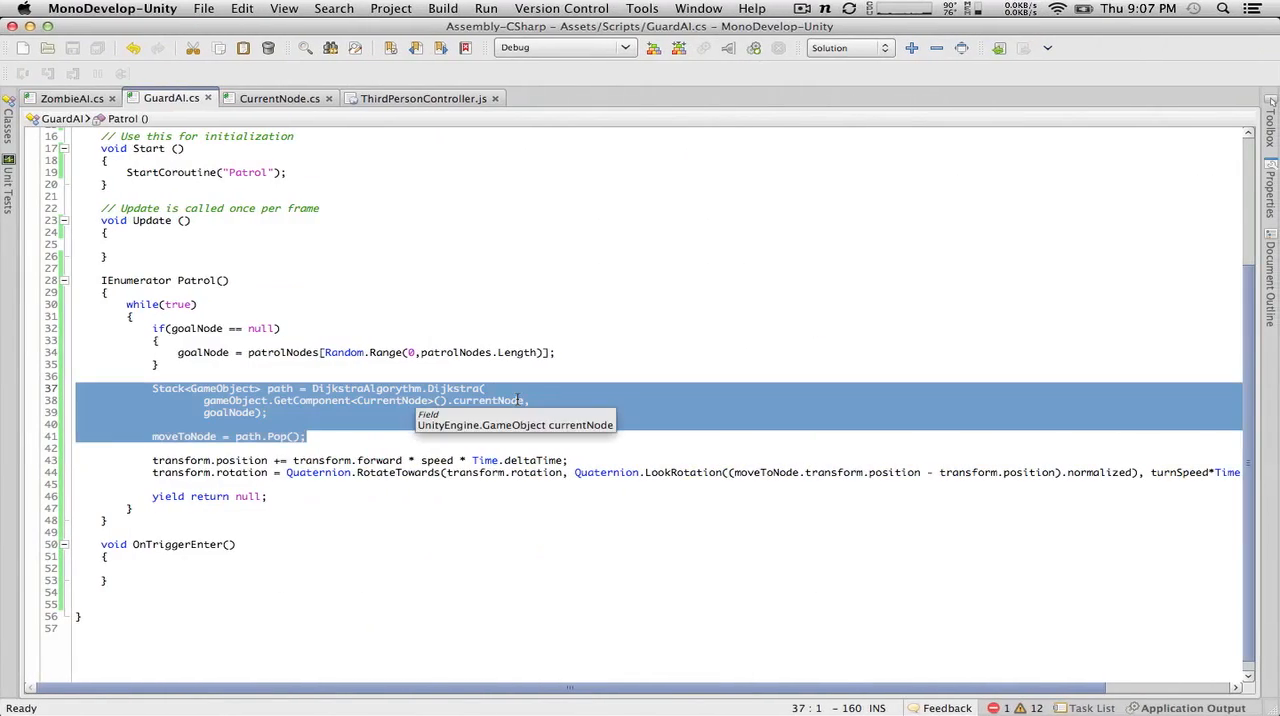
Step: Undo the removal of the if(moveToNode == null) block in GuardAI's Patrol coroutine
left_click(347, 364)
key("Return")
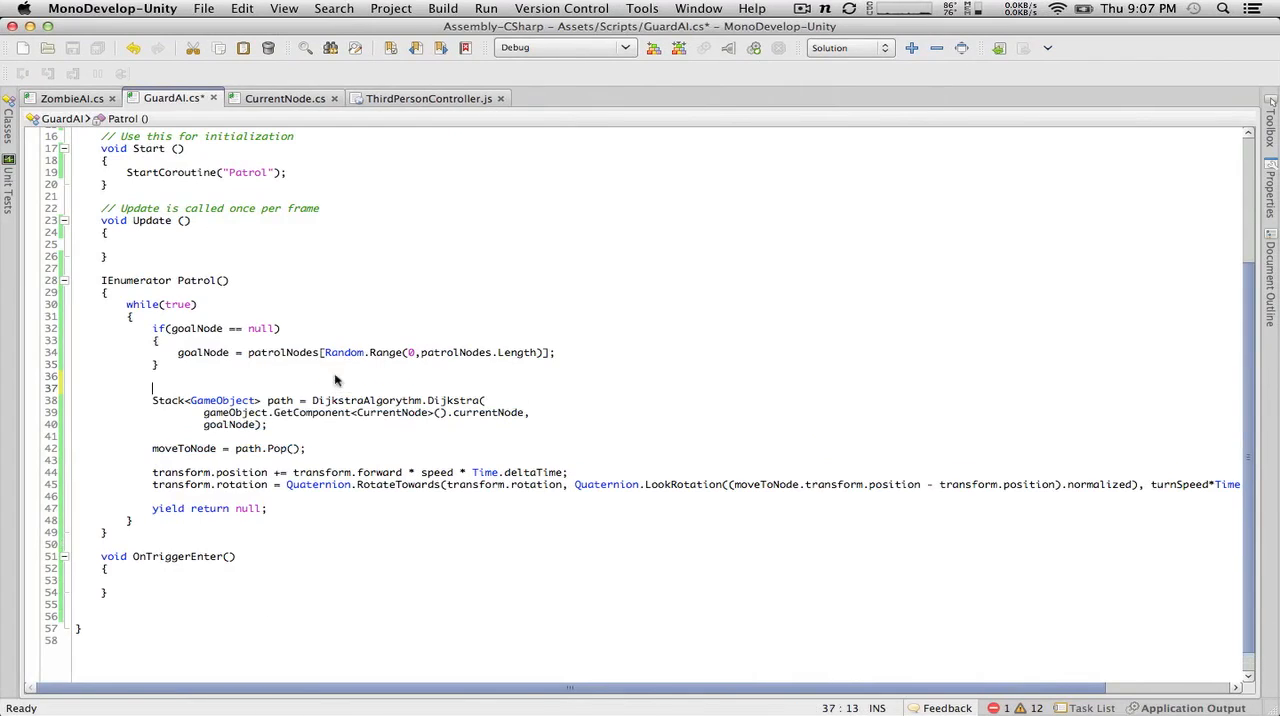
type("/")
key("super+z")
key("super+z")
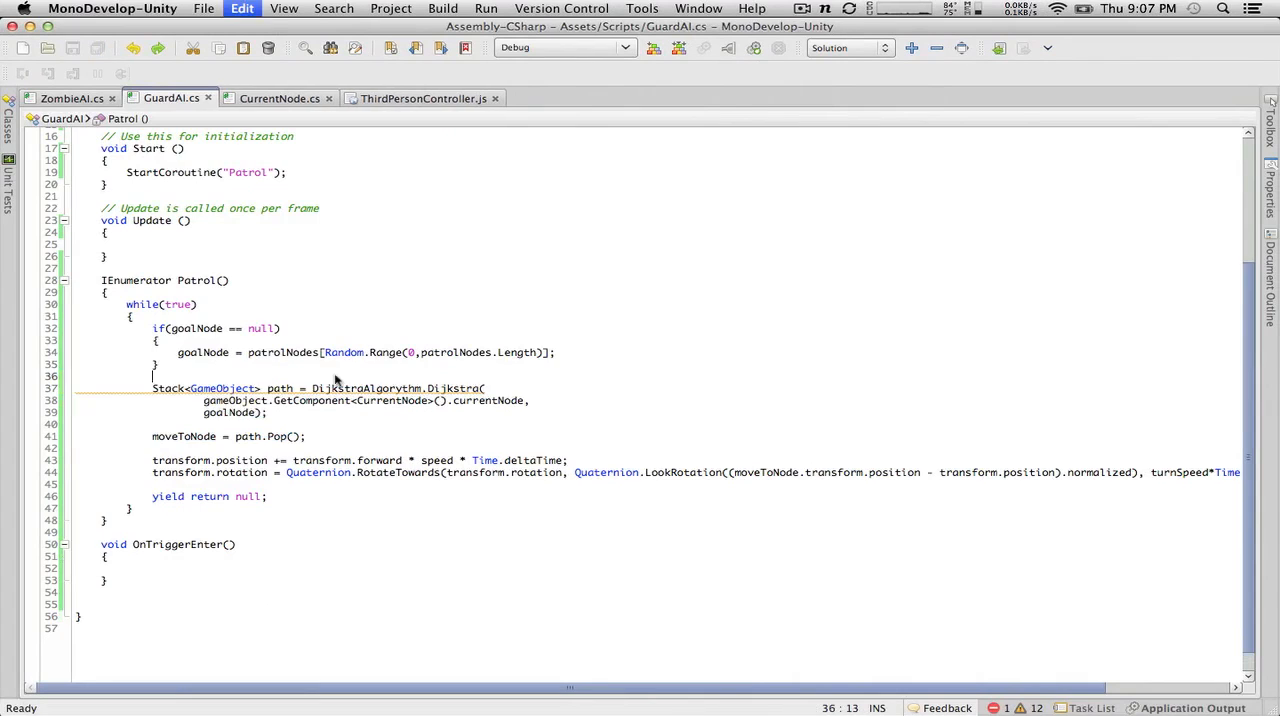
key("super+z")
key("super+z")
key("shift+Down")
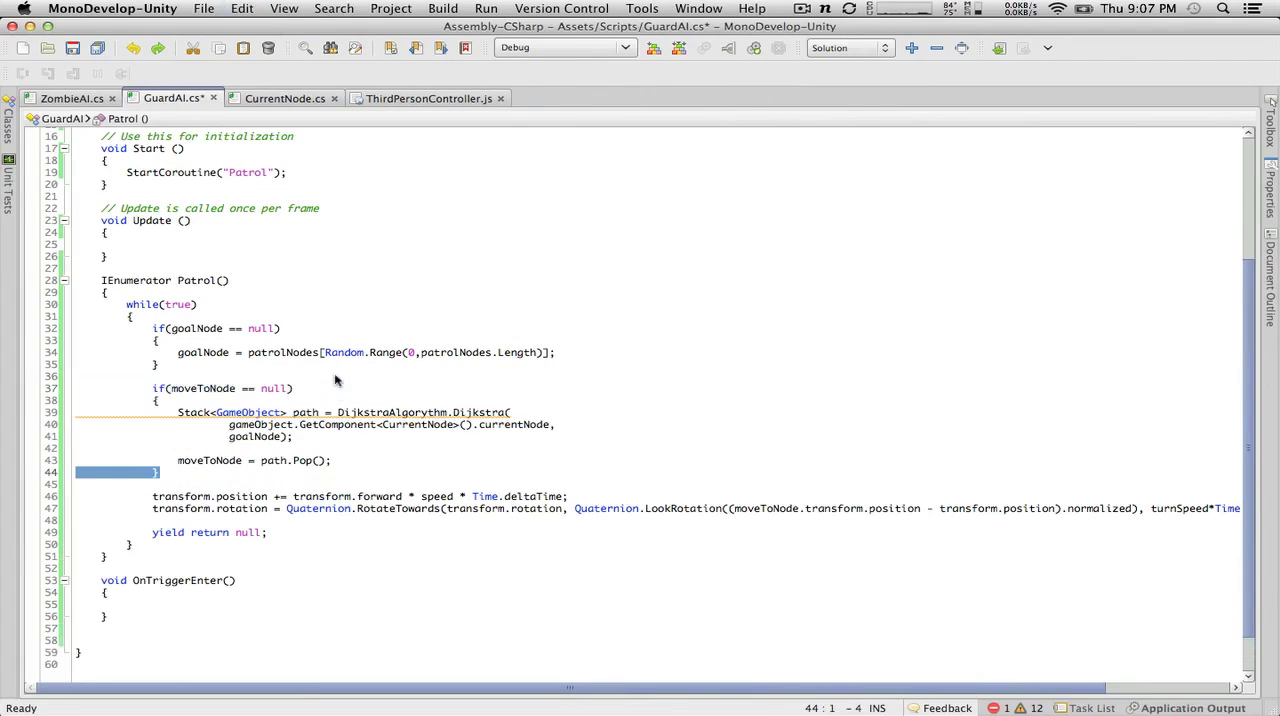
Step: Copy the Collider col parameter from CurrentNode.cs's OnTriggerEnter into the OnTriggerEnter method signature in GuardAI.cs
left_click(163, 638)
left_click(156, 603)
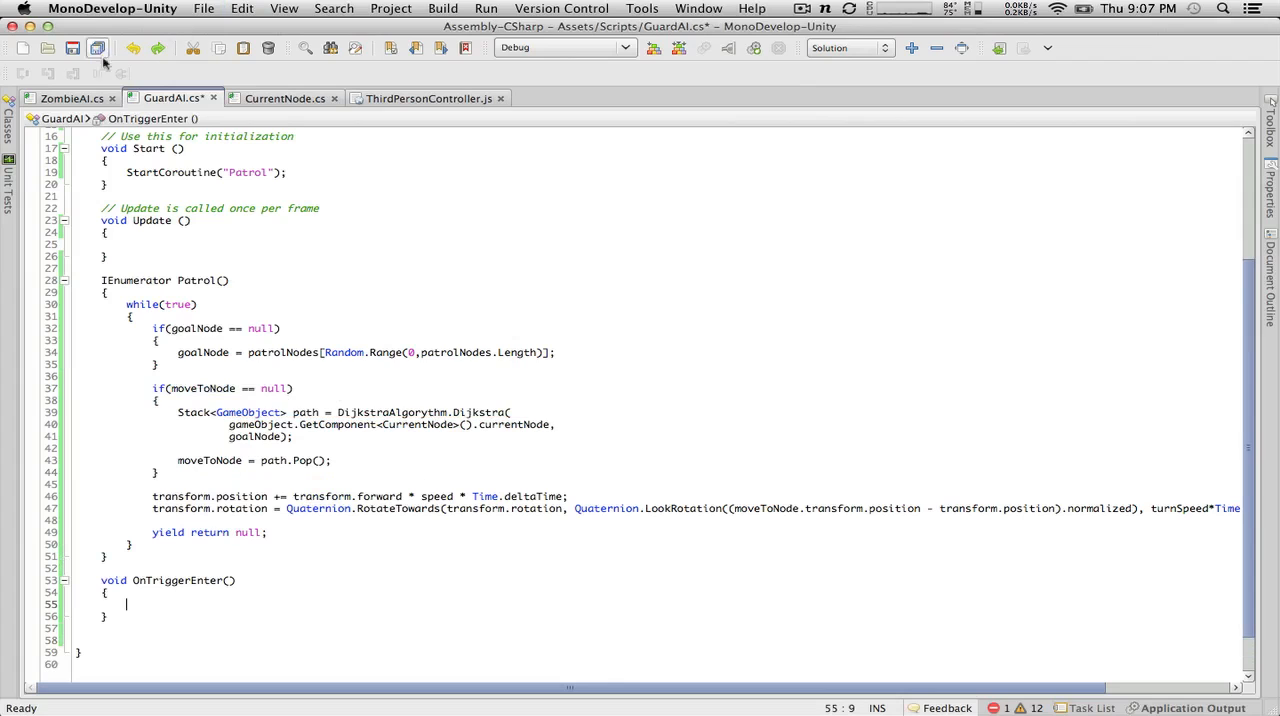
left_click(284, 101)
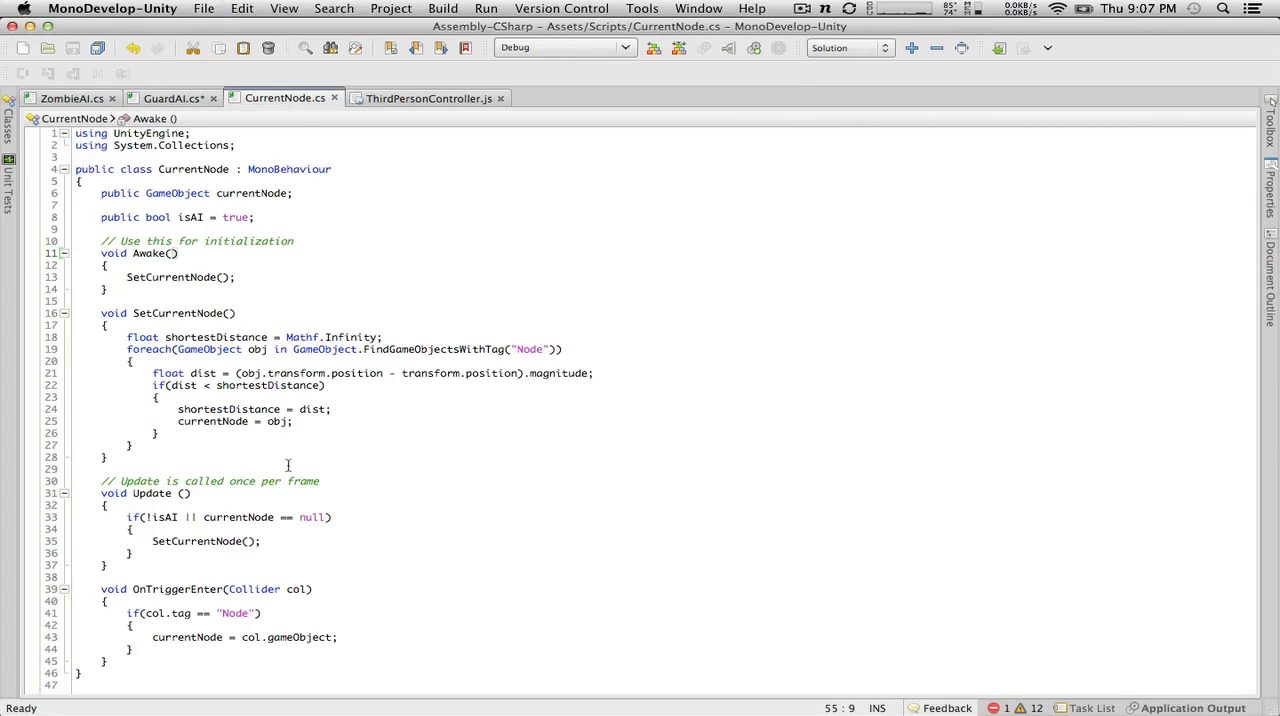
left_click_drag(310, 589, 228, 589)
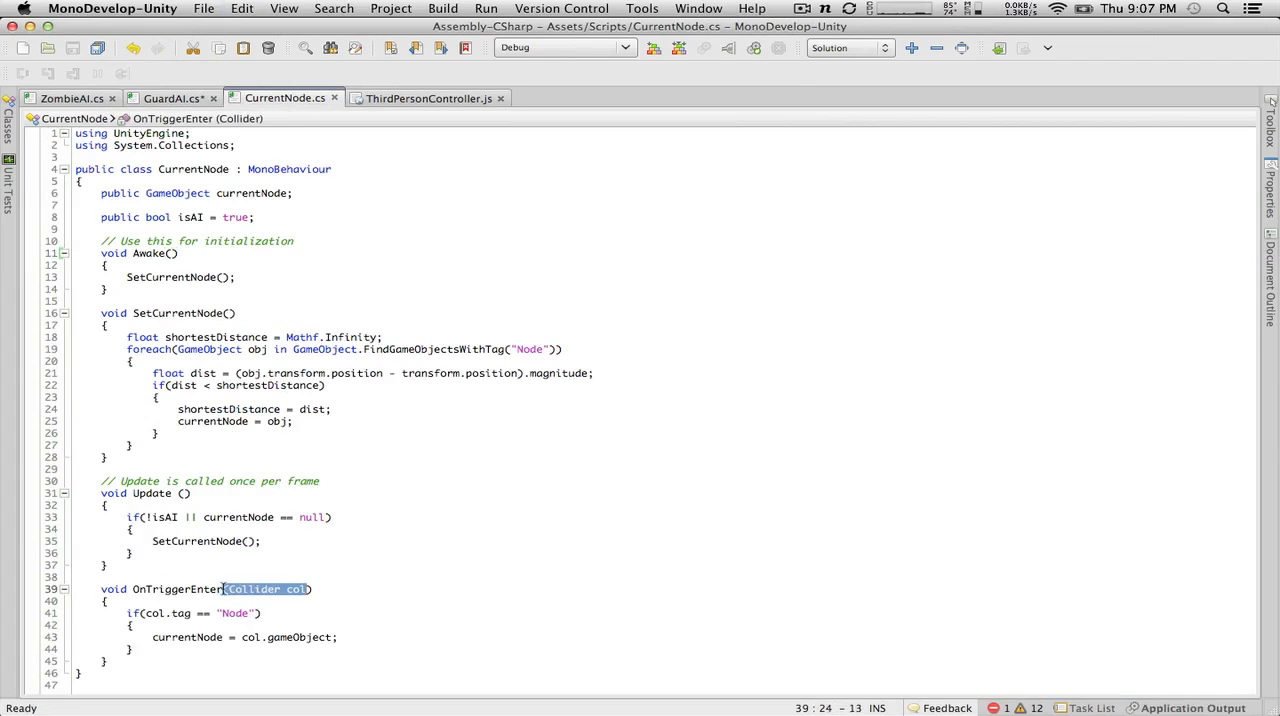
key("super+c")
left_click(185, 102)
left_click(230, 580)
key("super+v")
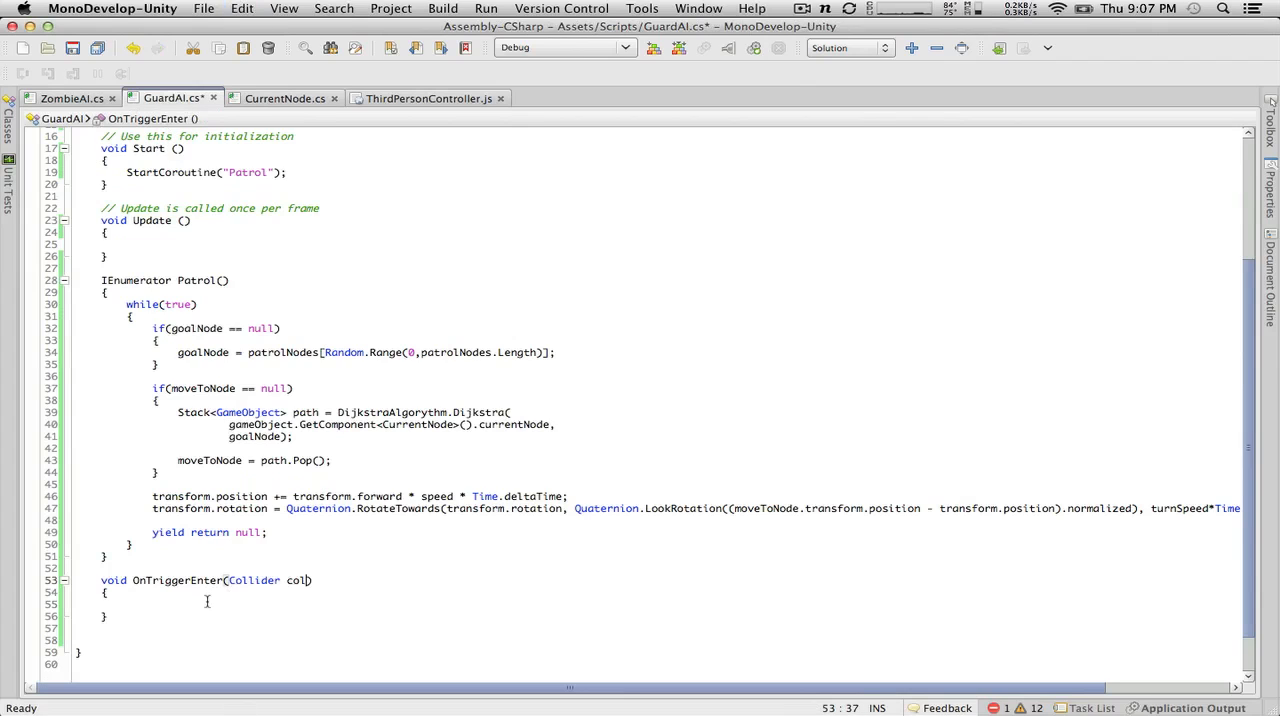
Step: Add an if(col.gameObject == moveToNode) condition with a braced body inside GuardAI's OnTriggerEnter method
left_click(208, 594)
left_click(209, 604)
type("i")
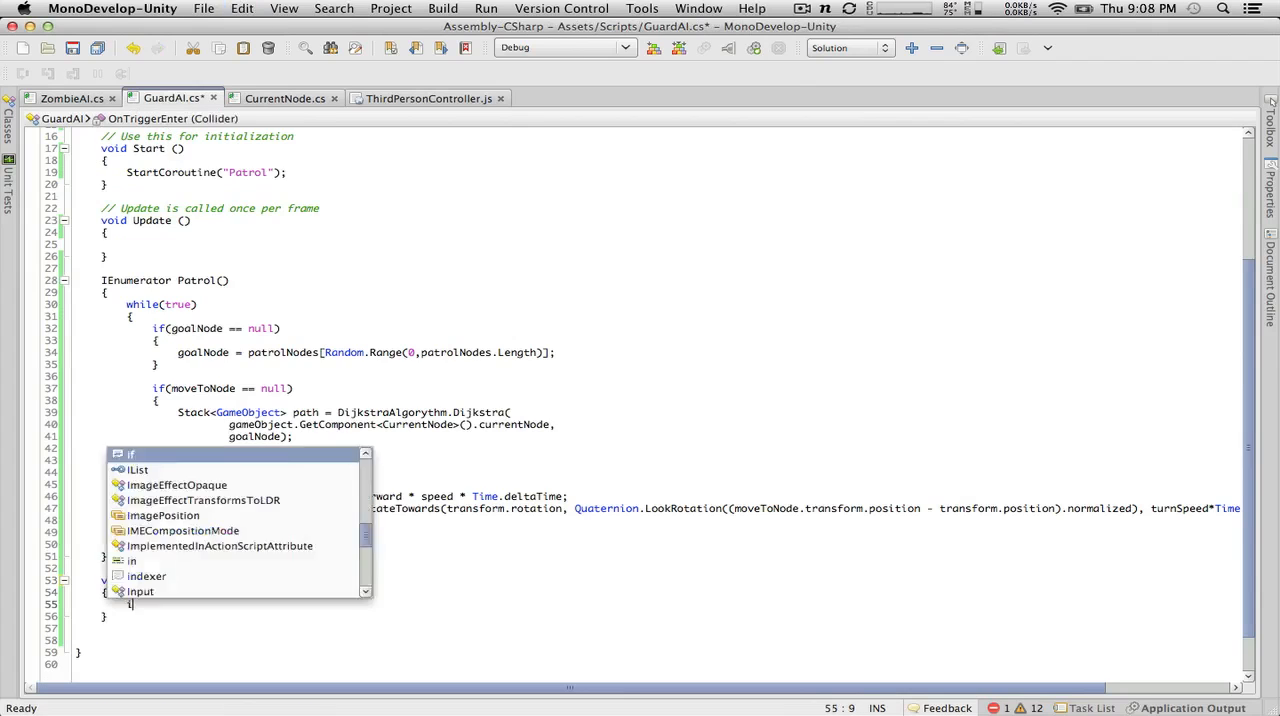
type("f(col.gameObject ==")
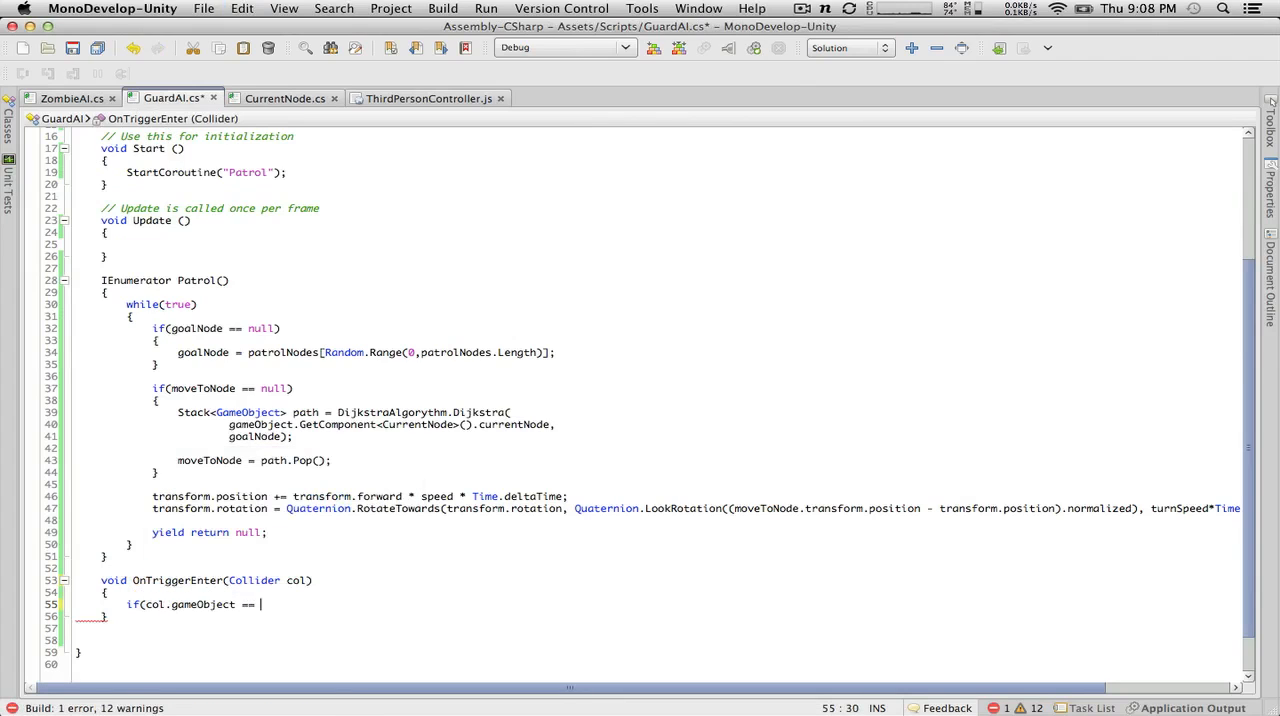
type(" moveT")
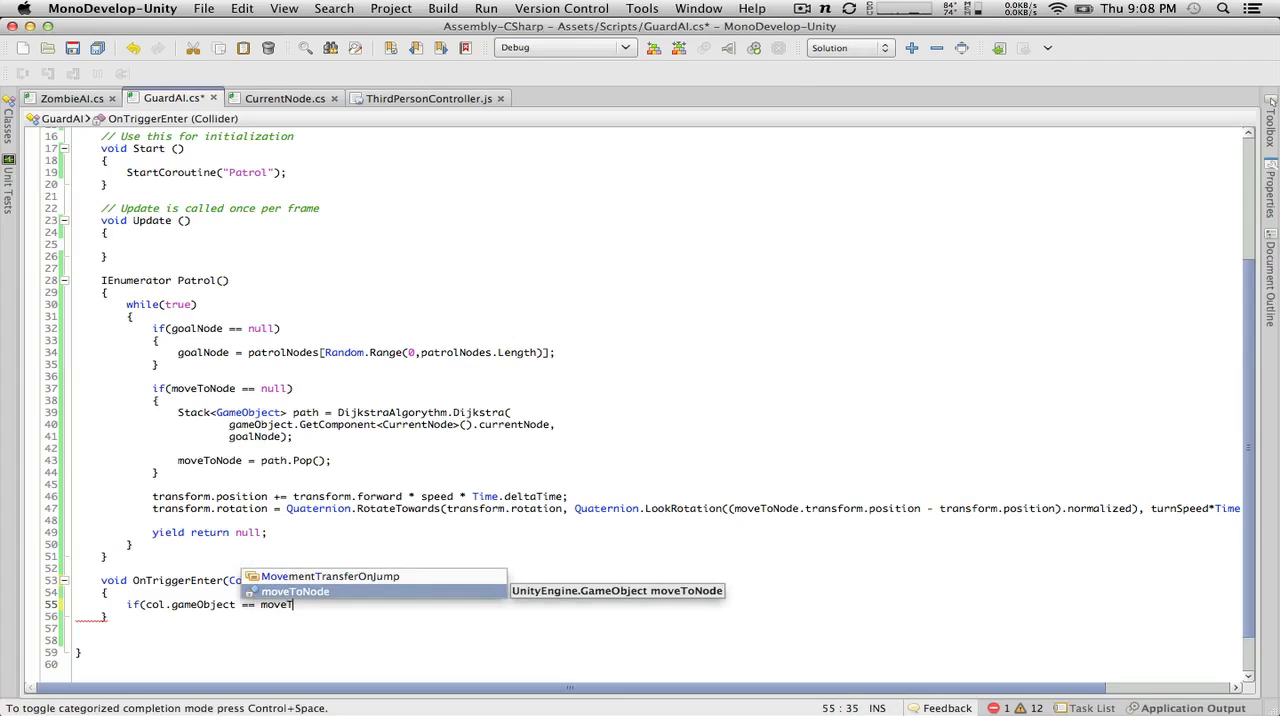
key("Return")
type(")")
key("Return")
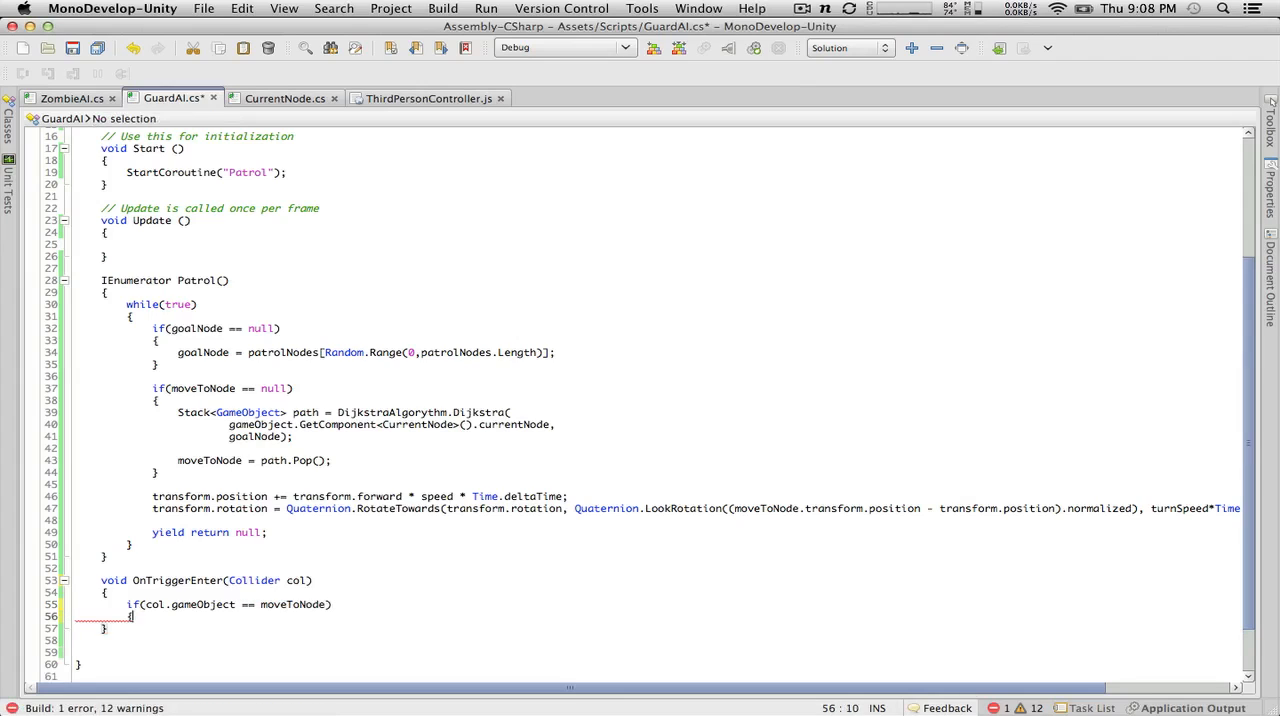
type("{")
key("Return")
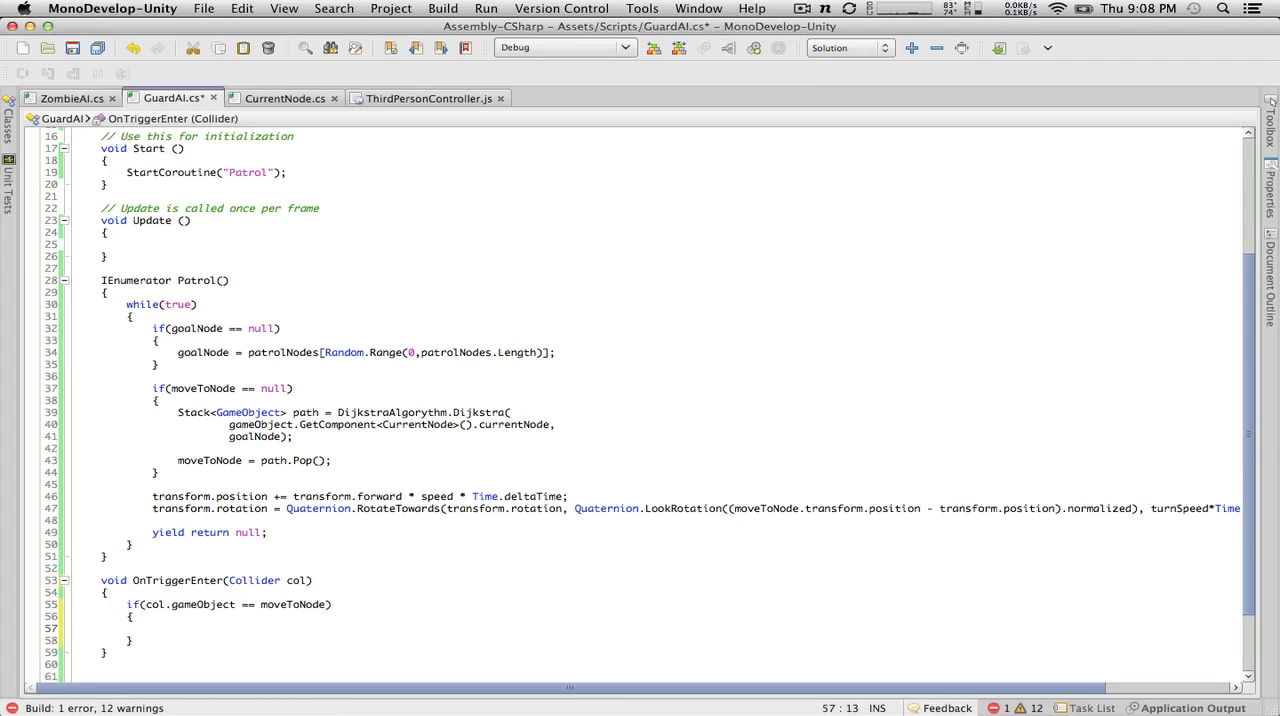
Step: Write moveToNode = null; in the body of the moveToNode check and save GuardAI.cs
type("moveToNode")
key("Return")
type("= null;")
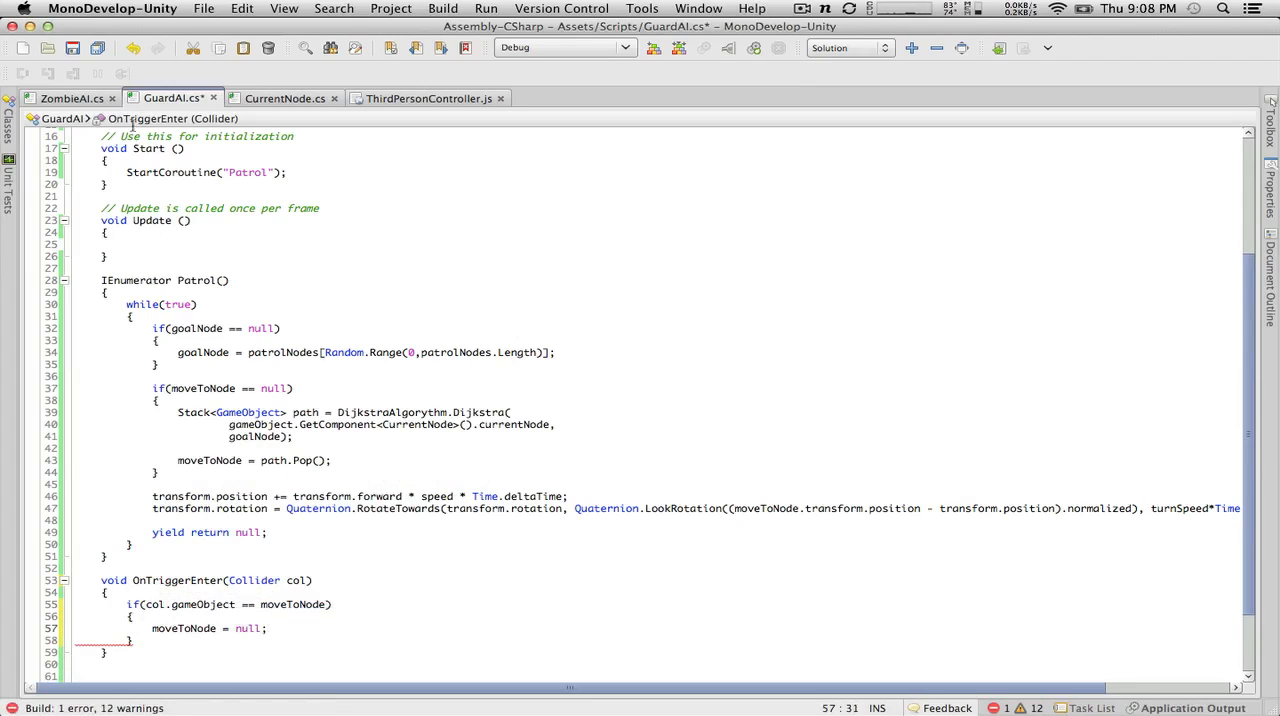
key("super+s")
Step: Switch to Unity, run the scene to watch the guard move between nodes in the Scene view, stop it, and return to MonoDevelop
key("super+Tab")
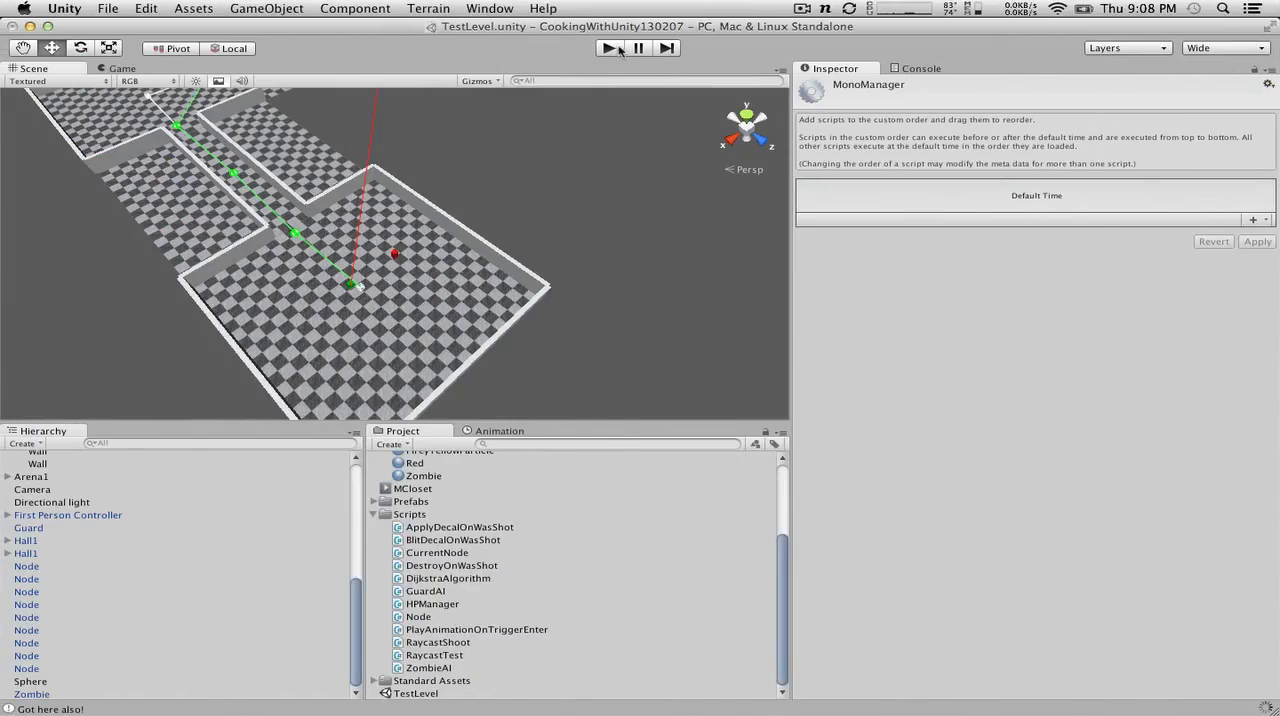
left_click(619, 48)
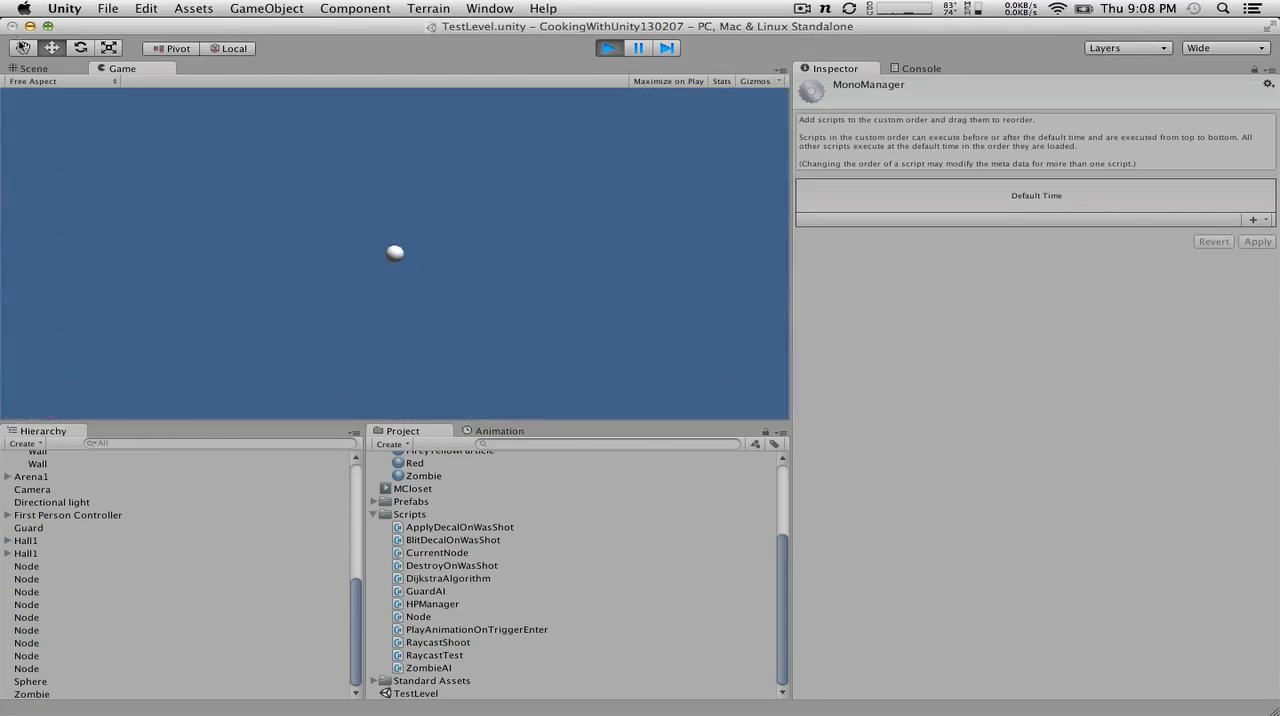
left_click(33, 68)
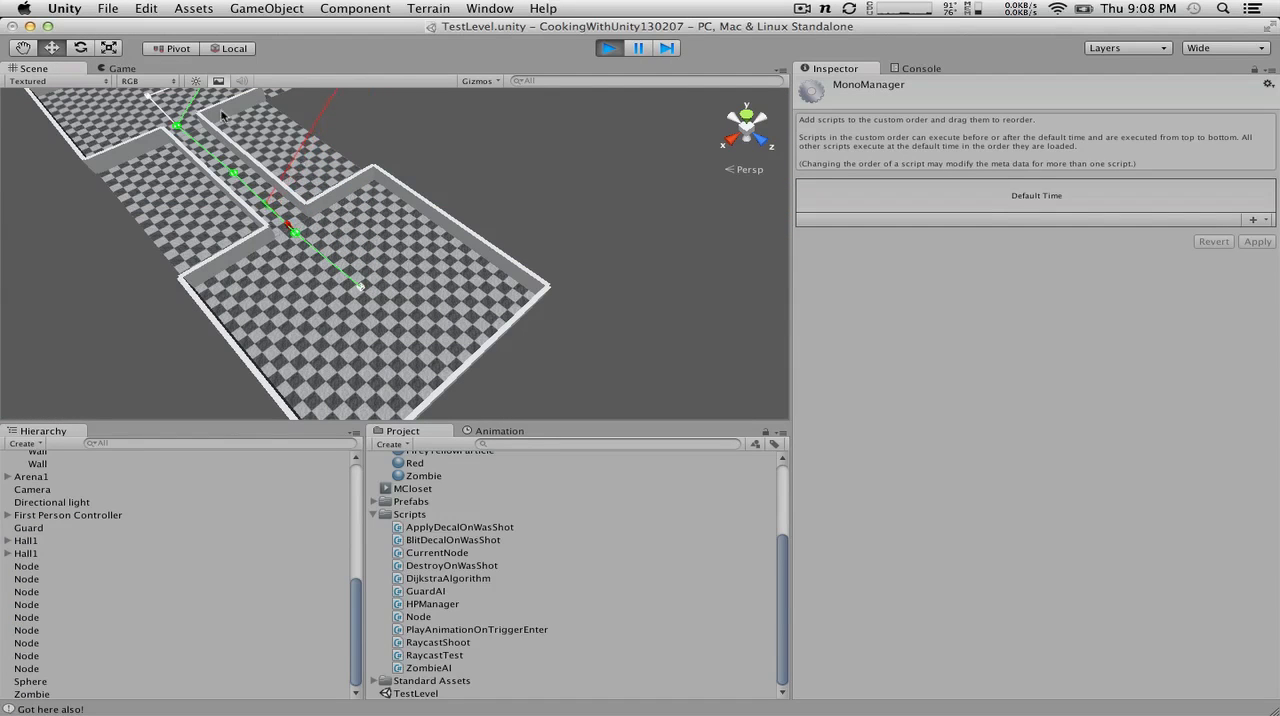
scroll(222, 116, "up", 5)
left_click(358, 155)
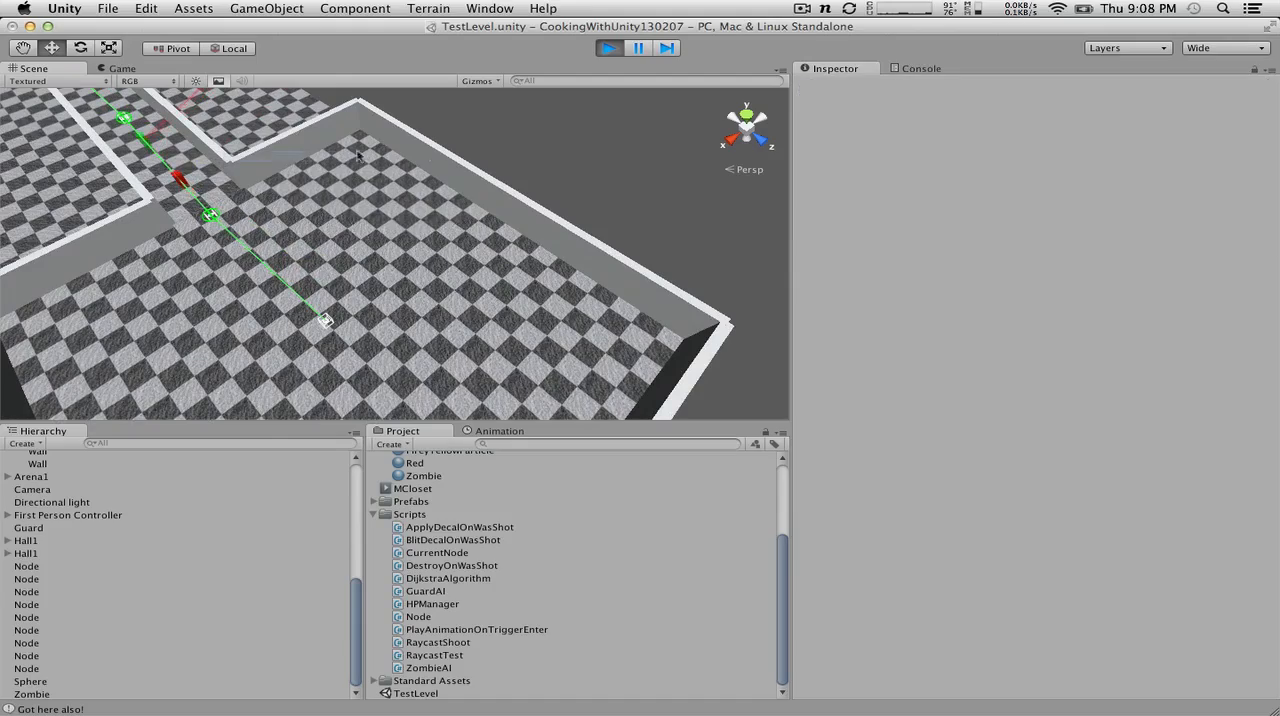
left_click_drag(463, 157, 284, 51, "alt")
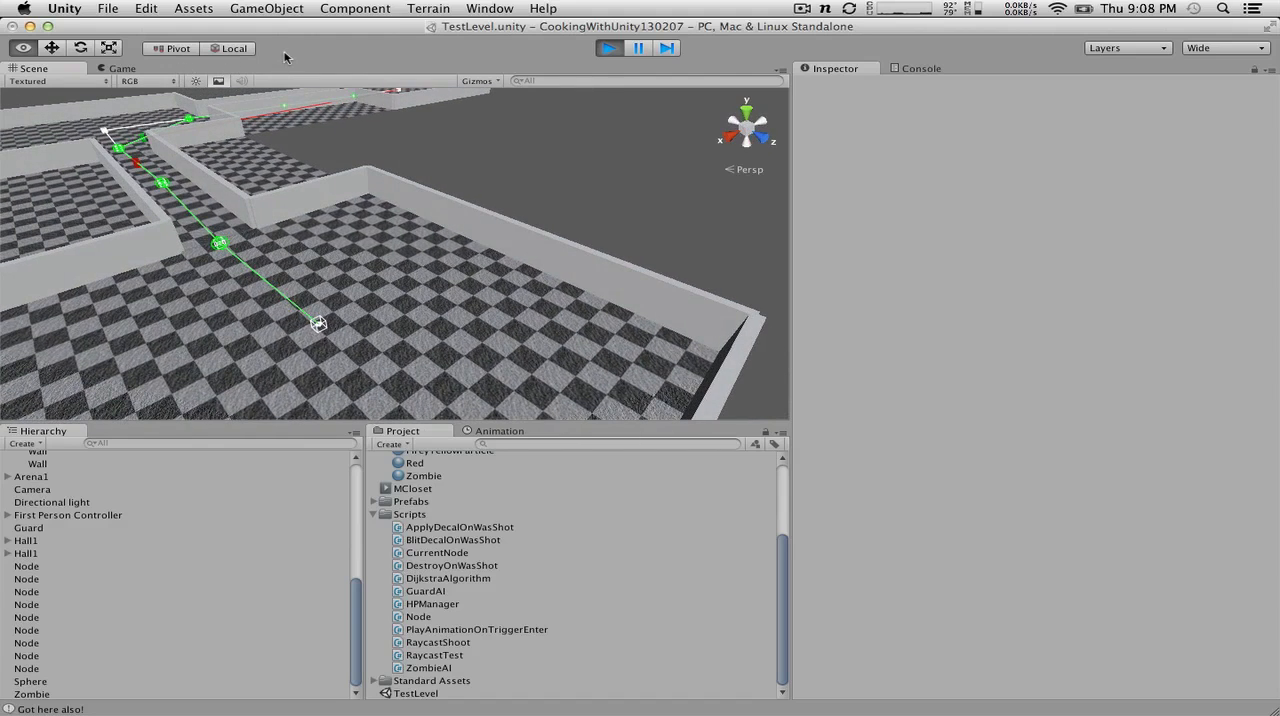
left_click(612, 48)
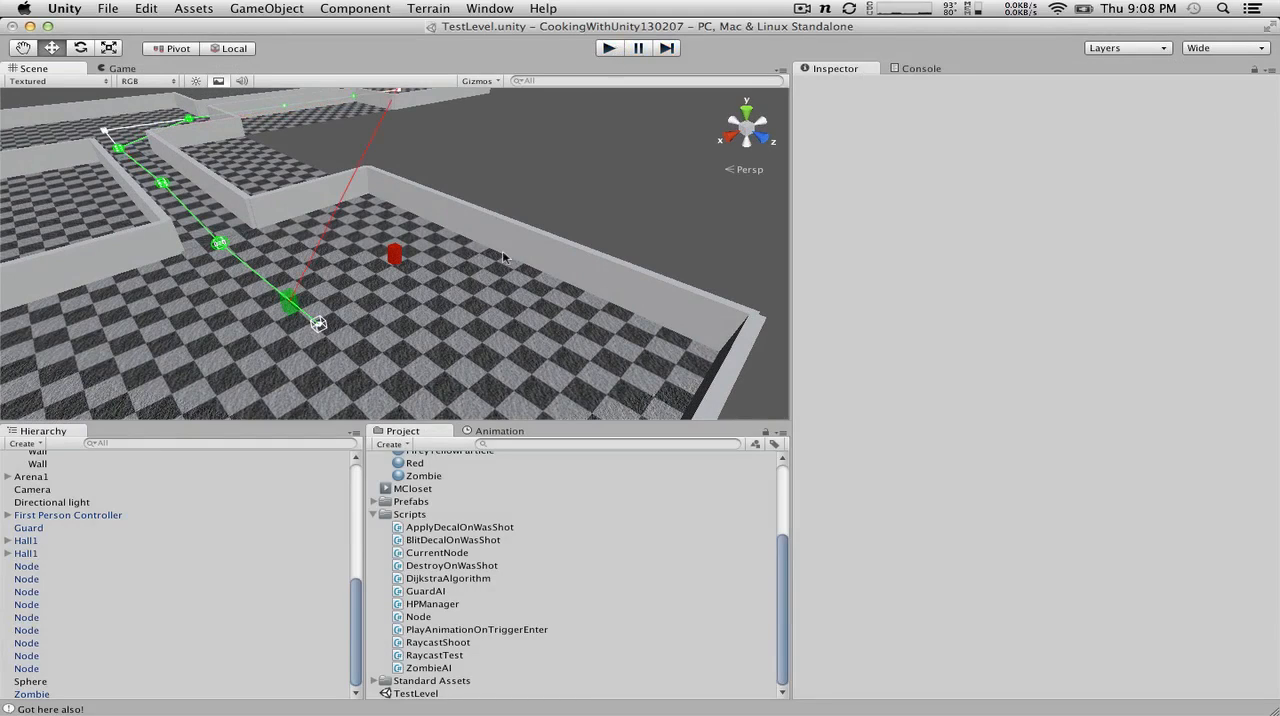
key("super+Tab")
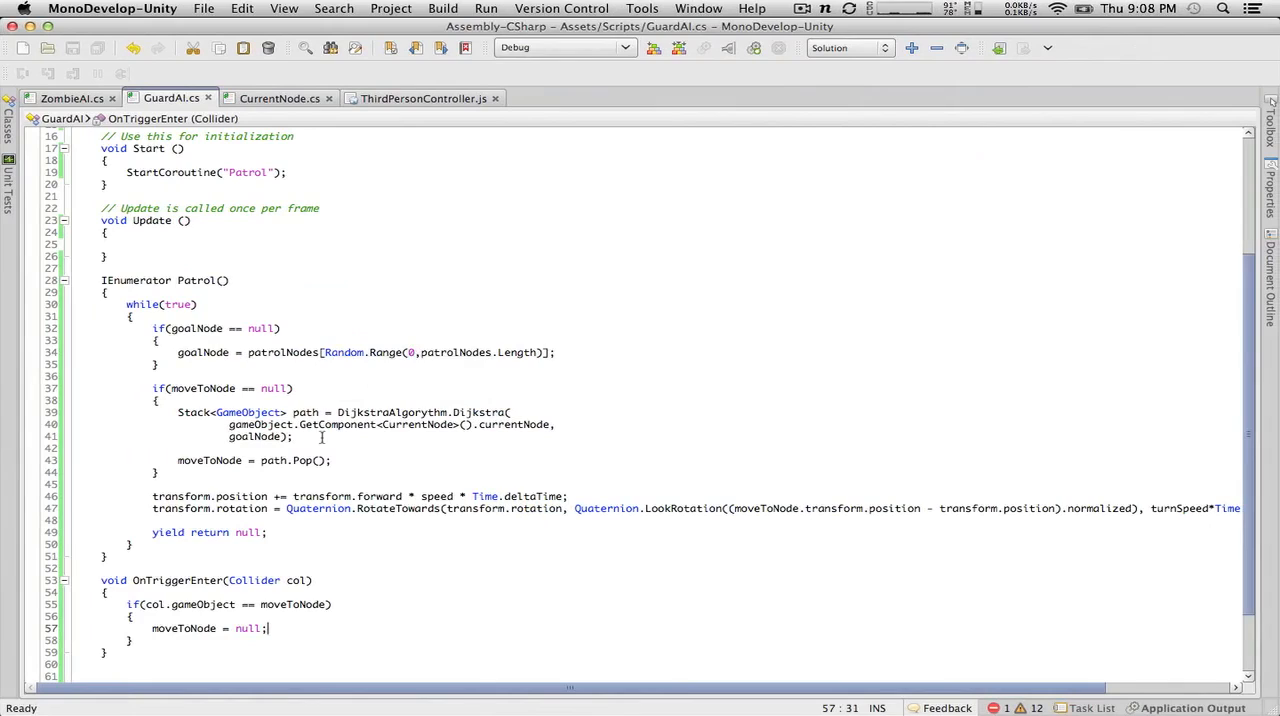
Step: Below the moveToNode block, add an if(col.gameObject == goalNode) block that sets goalNode = null;
left_click(194, 640)
key("Return")
type("if(")
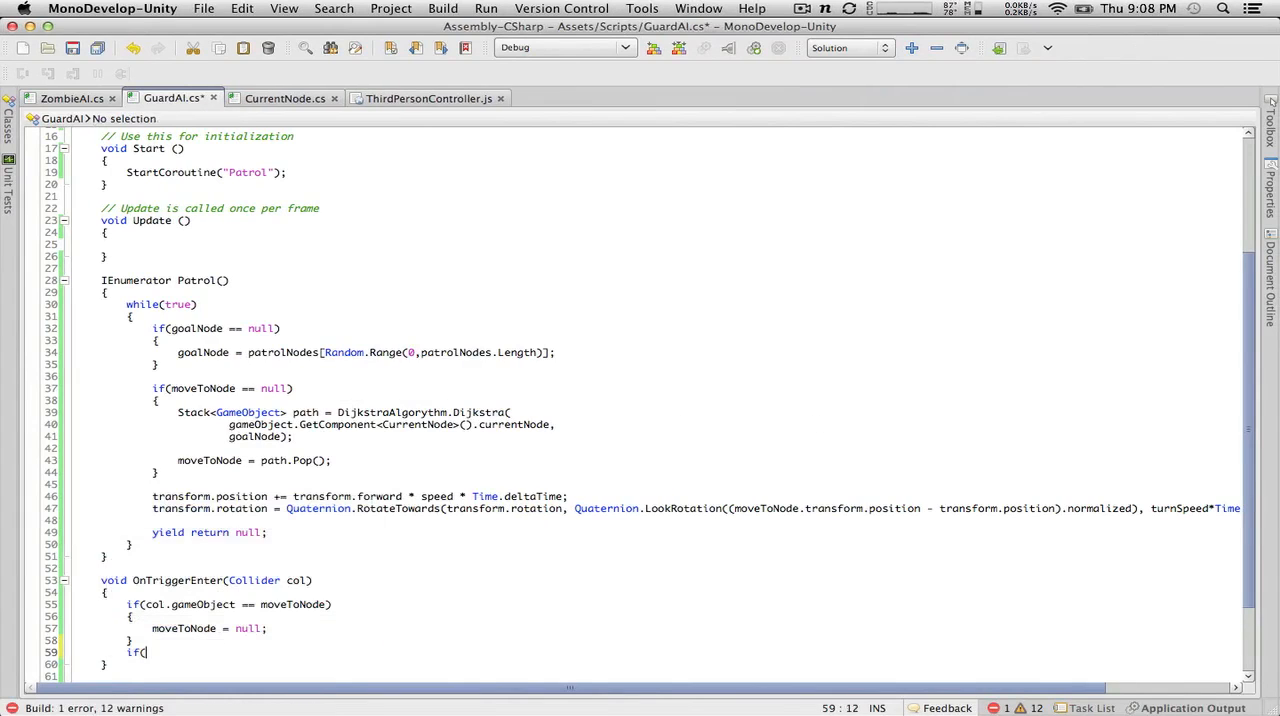
type("col.gameObject ")
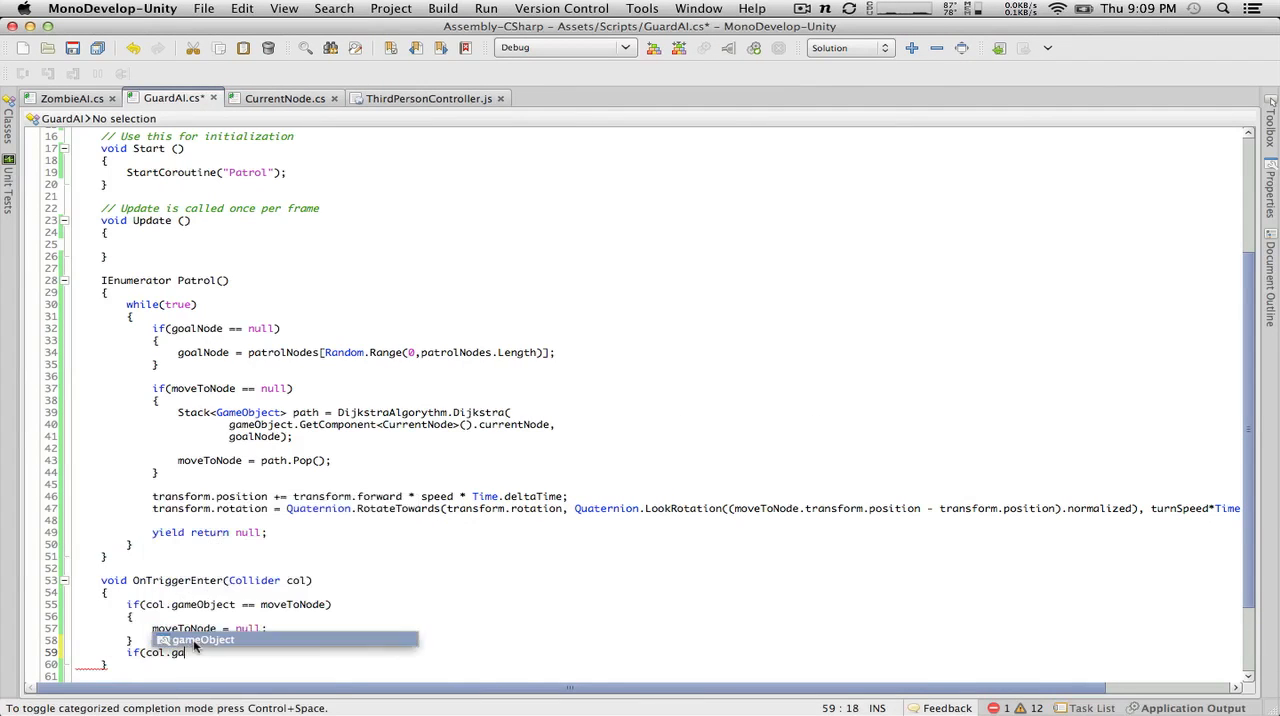
type("== ")
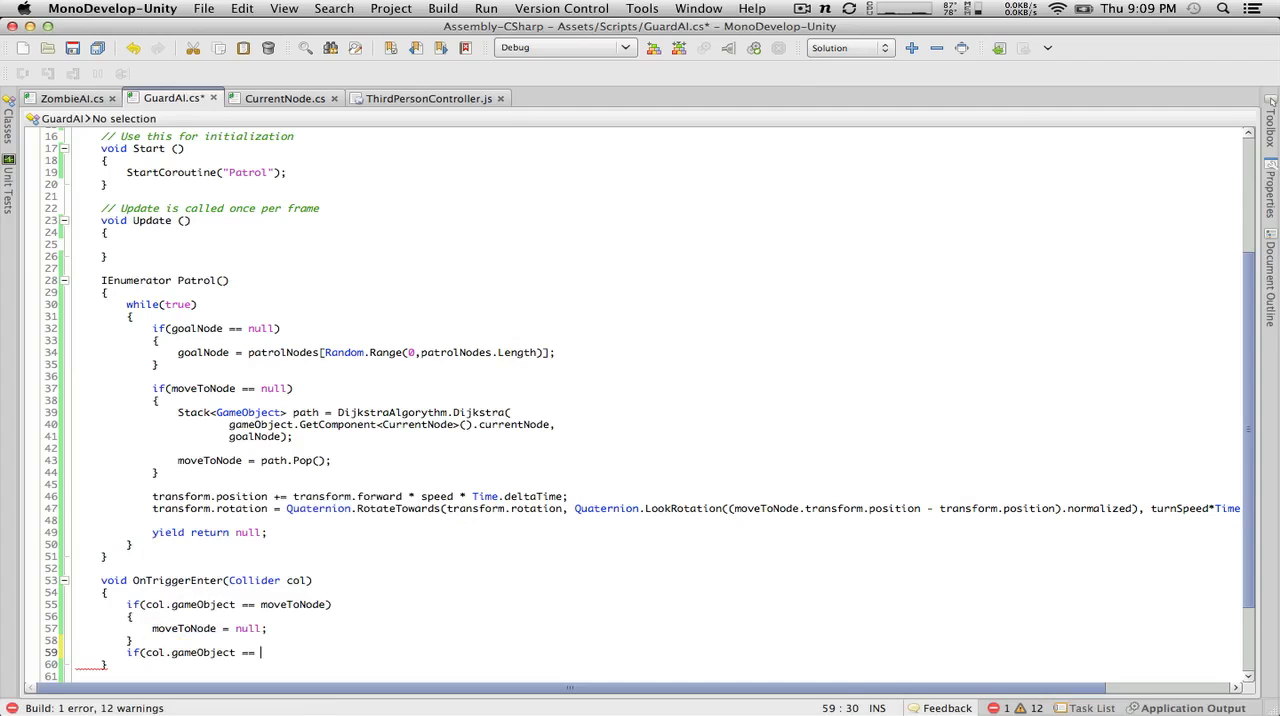
type("goalNode)")
key("Return")
type("{")
key("Return")
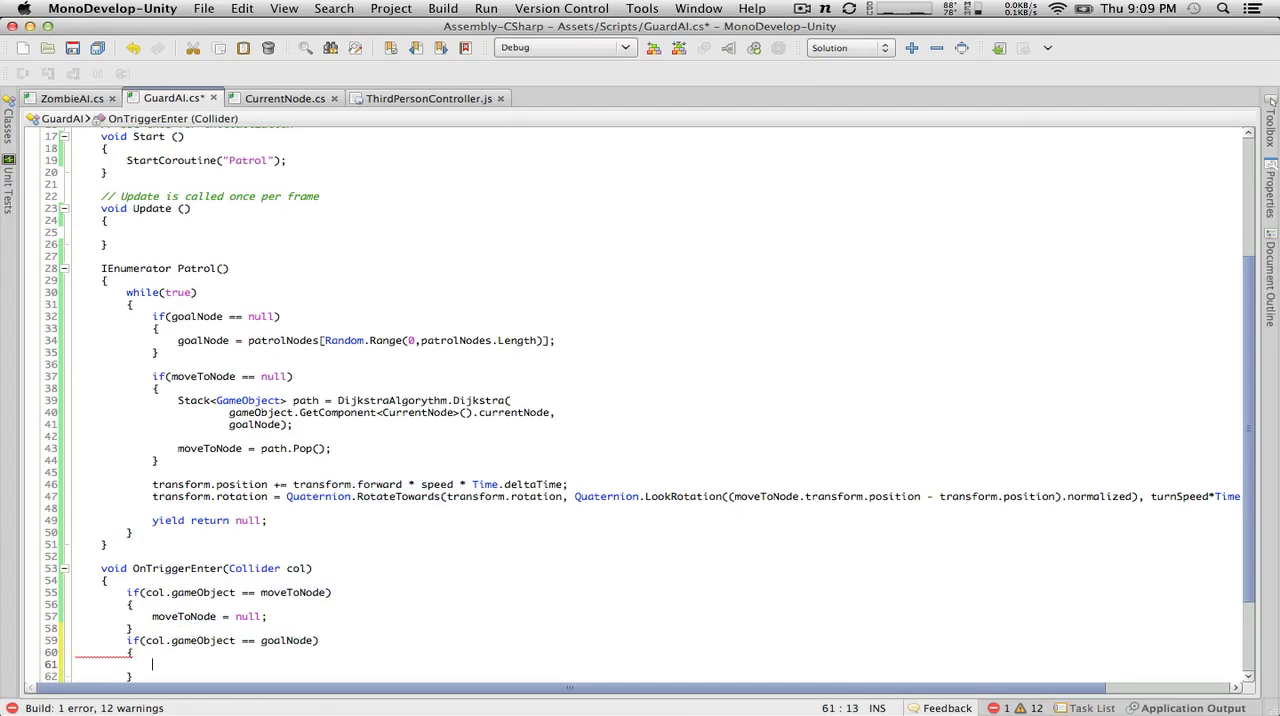
type("goalNode = n")
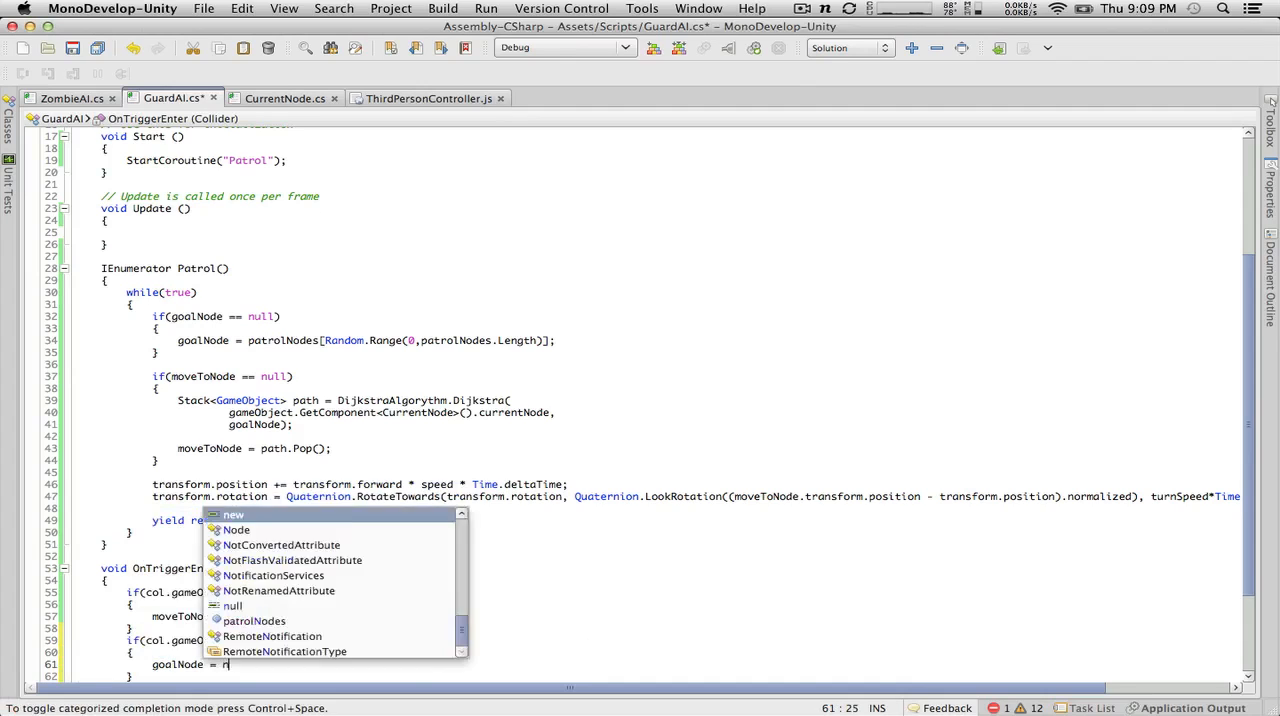
type("ull;")
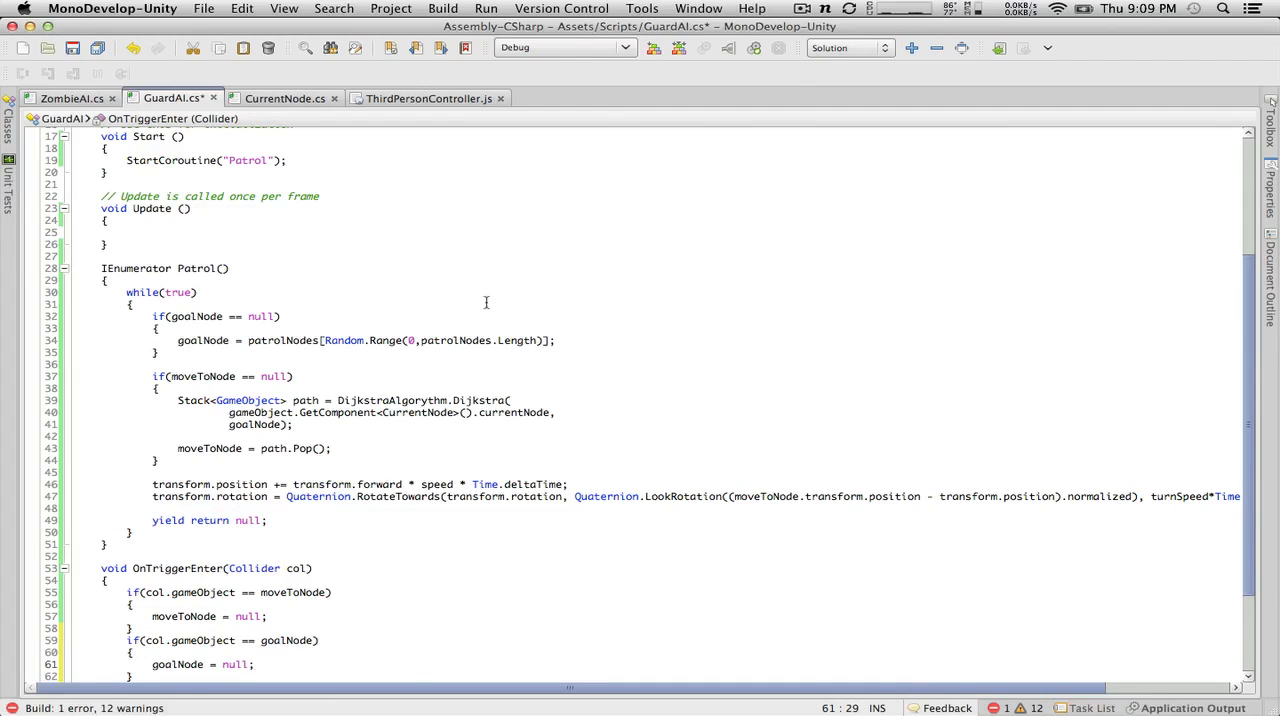
Step: Rename GuardAI's OnTriggerEnter method to OnTriggerStay and save the script
left_click_drag(235, 462, 52, 327)
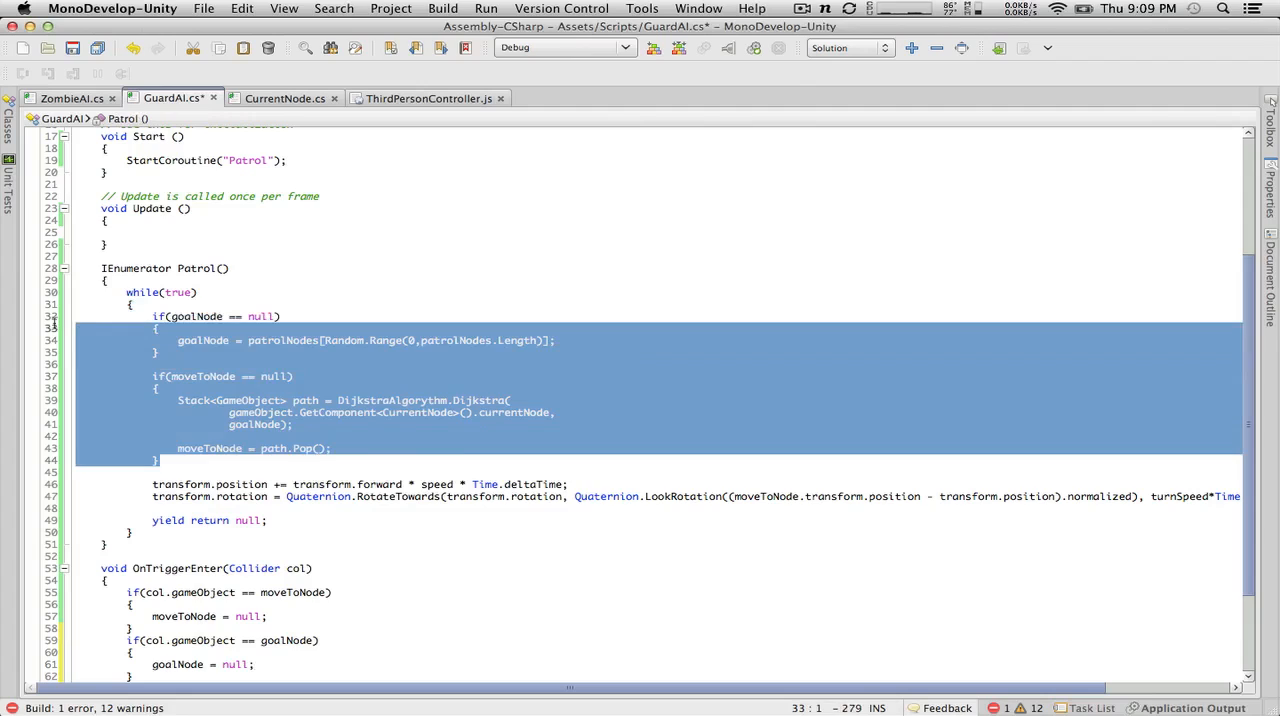
left_click(177, 323)
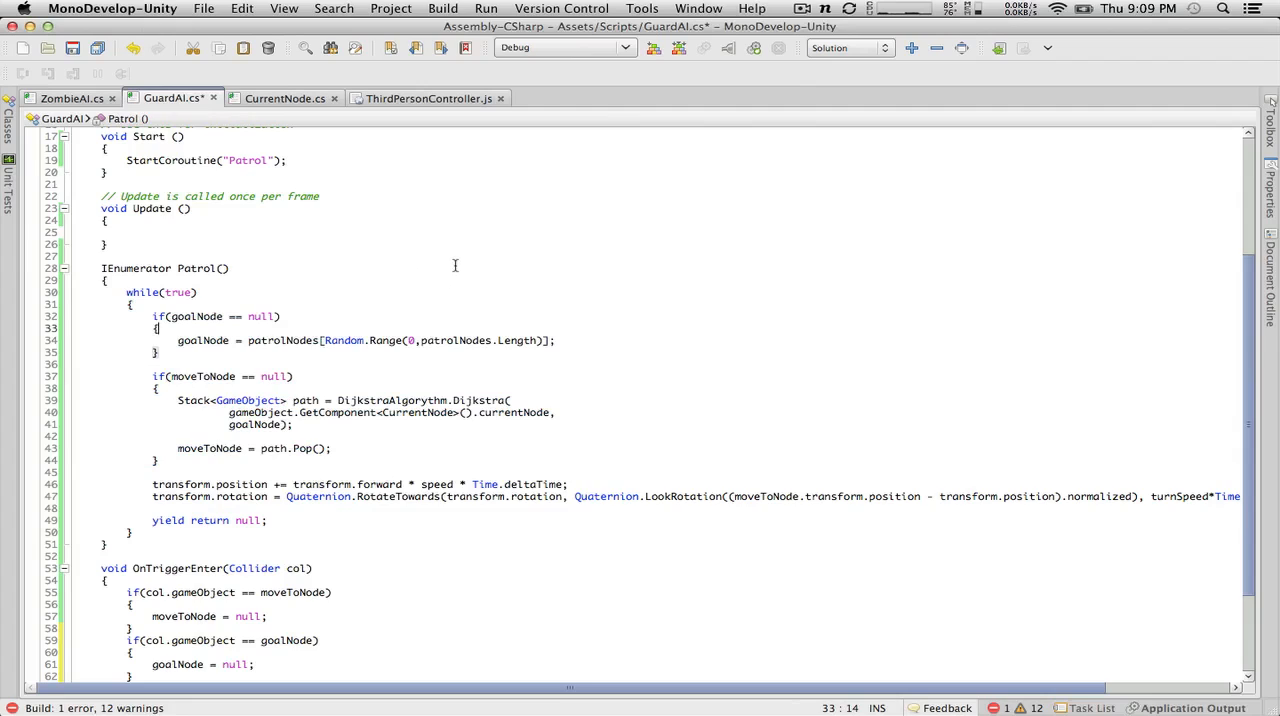
left_click(218, 569)
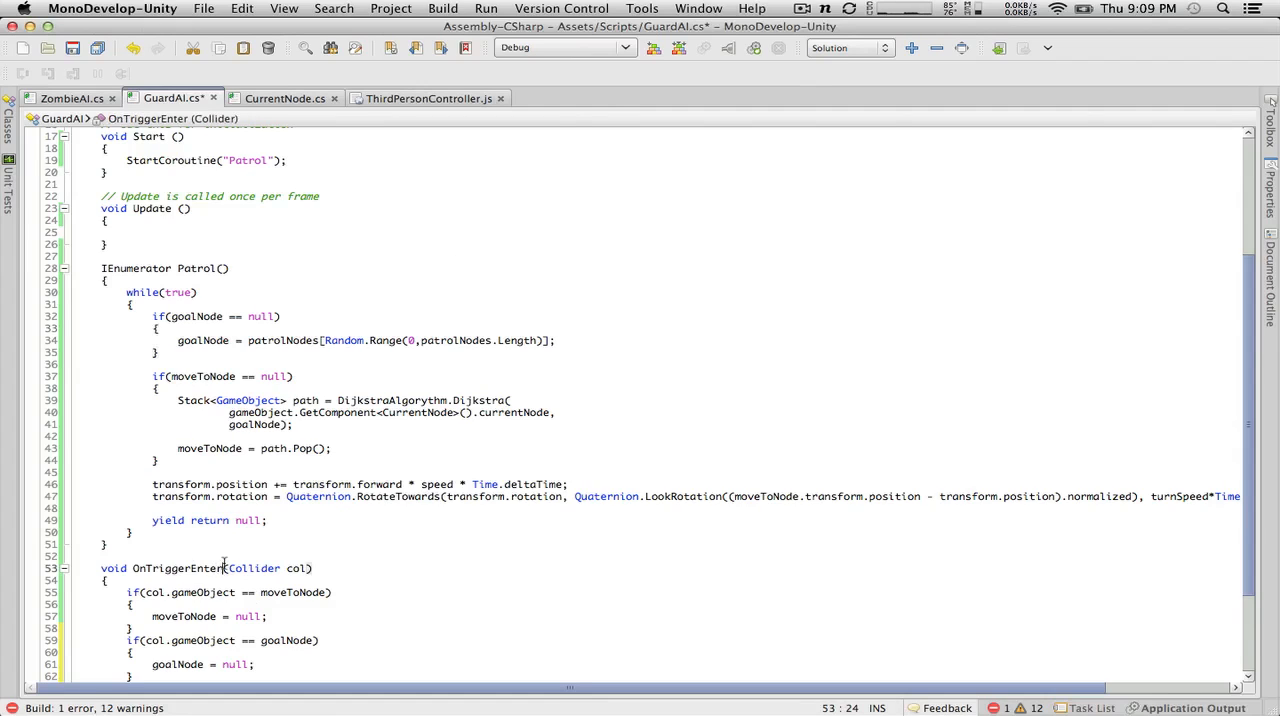
key("BackSpace")
key("BackSpace")
key("BackSpace")
key("BackSpace")
key("BackSpace")
type("Stay")
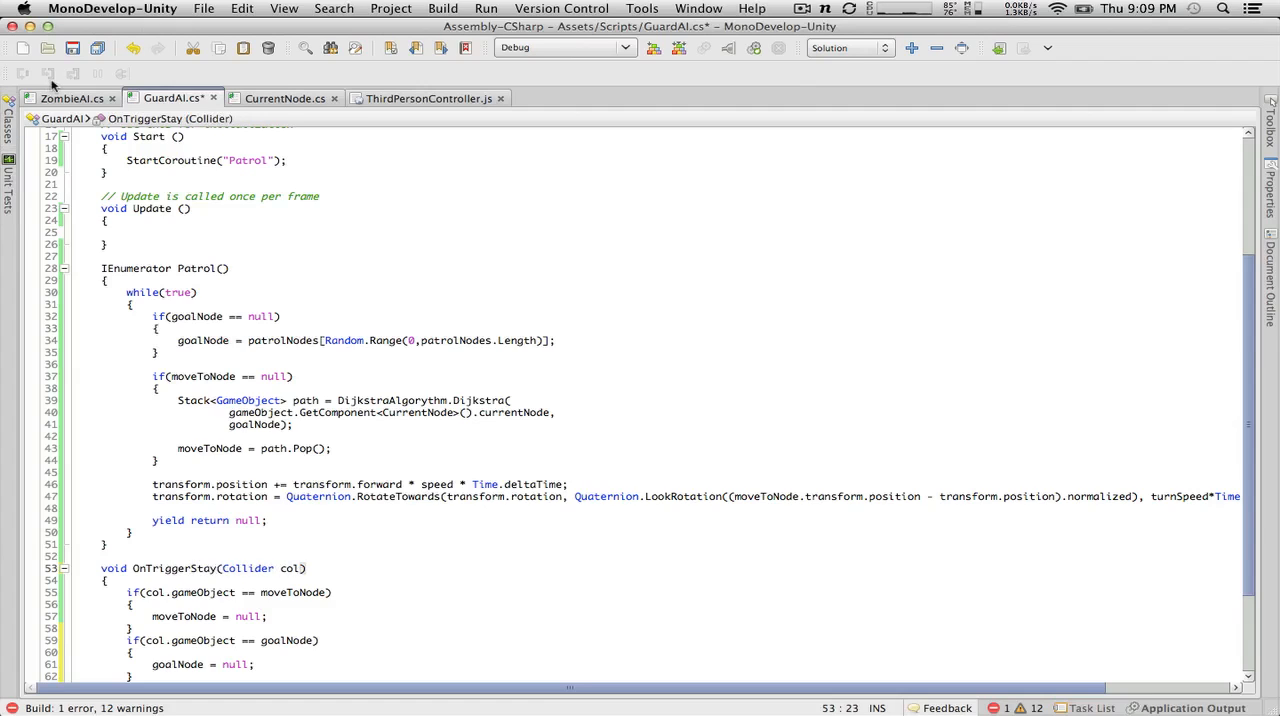
left_click(72, 49)
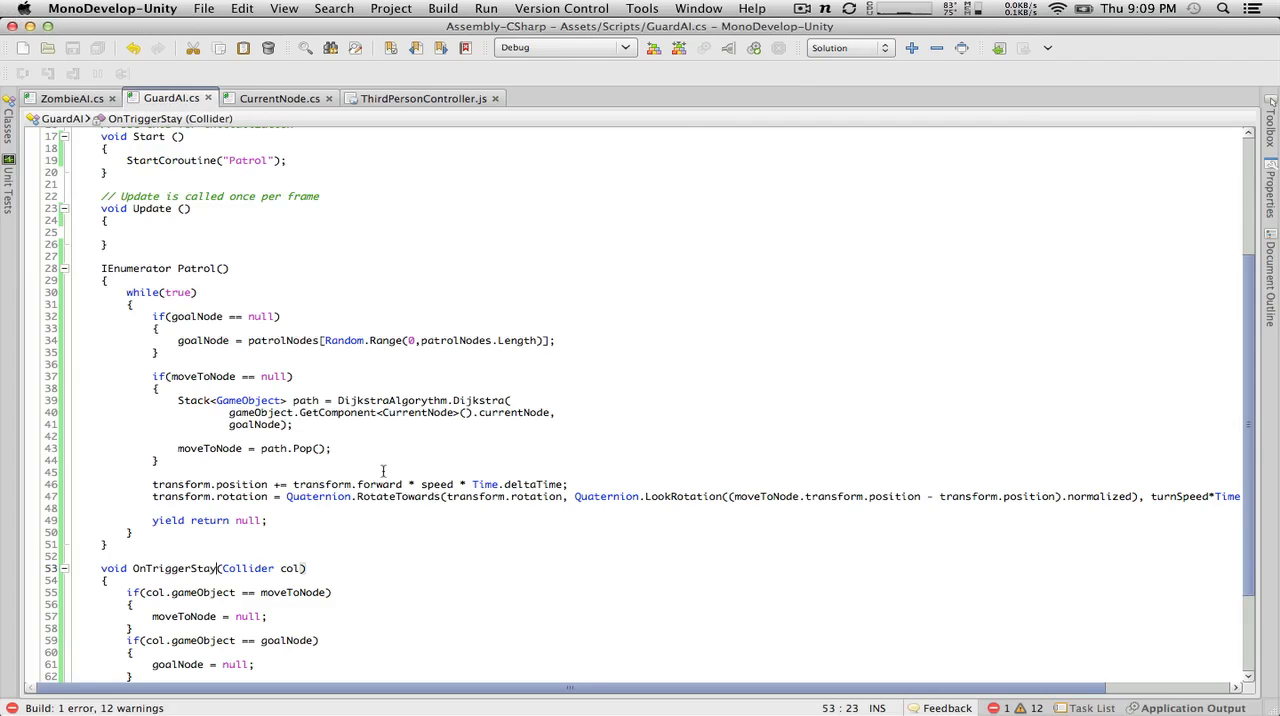
Step: Switch to Unity with the updated GuardAI script, run the scene briefly, and stop it
scroll(383, 471, "down", 4)
key("ctrl+Left")
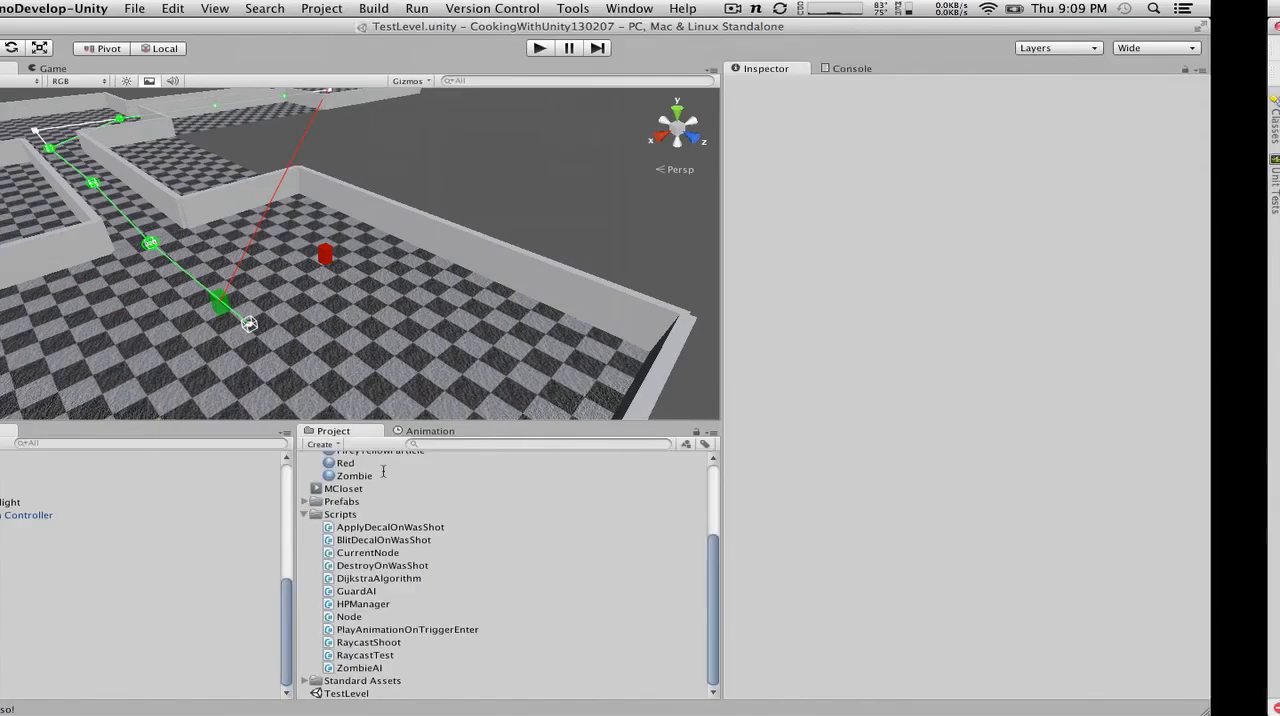
key("ctrl+Right")
key("ctrl+Left")
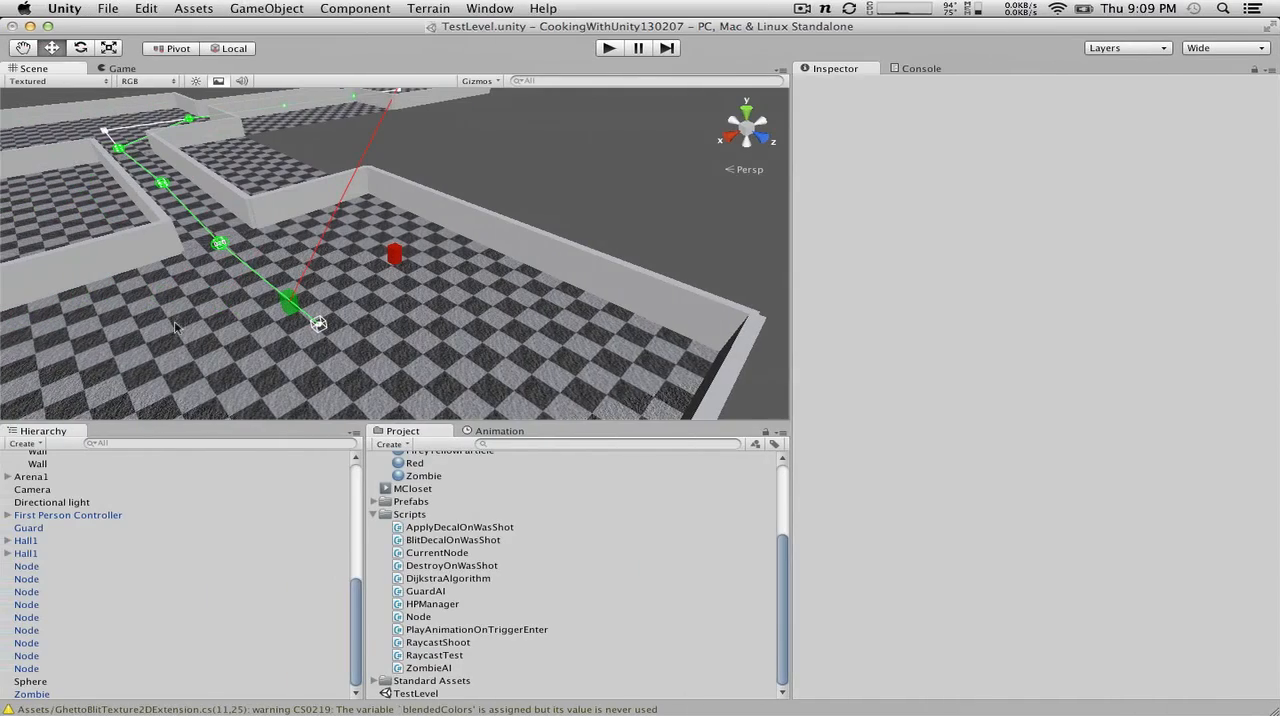
left_click(611, 55)
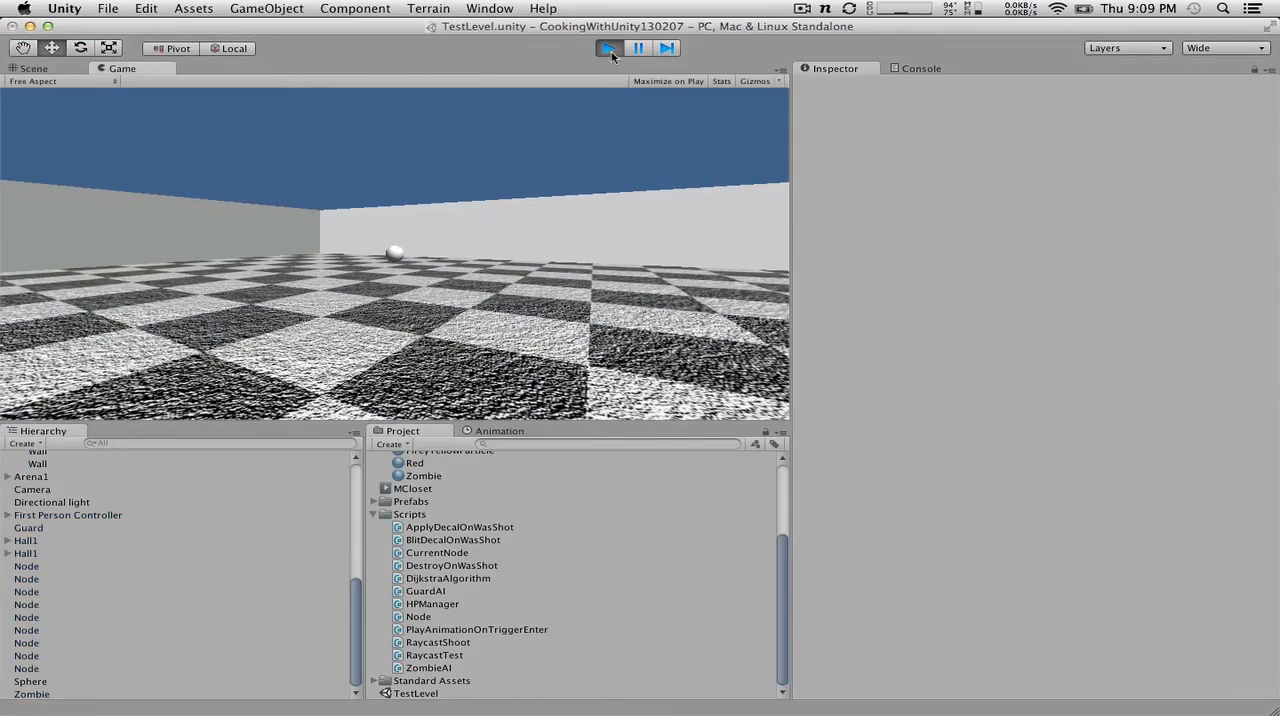
left_click(611, 52)
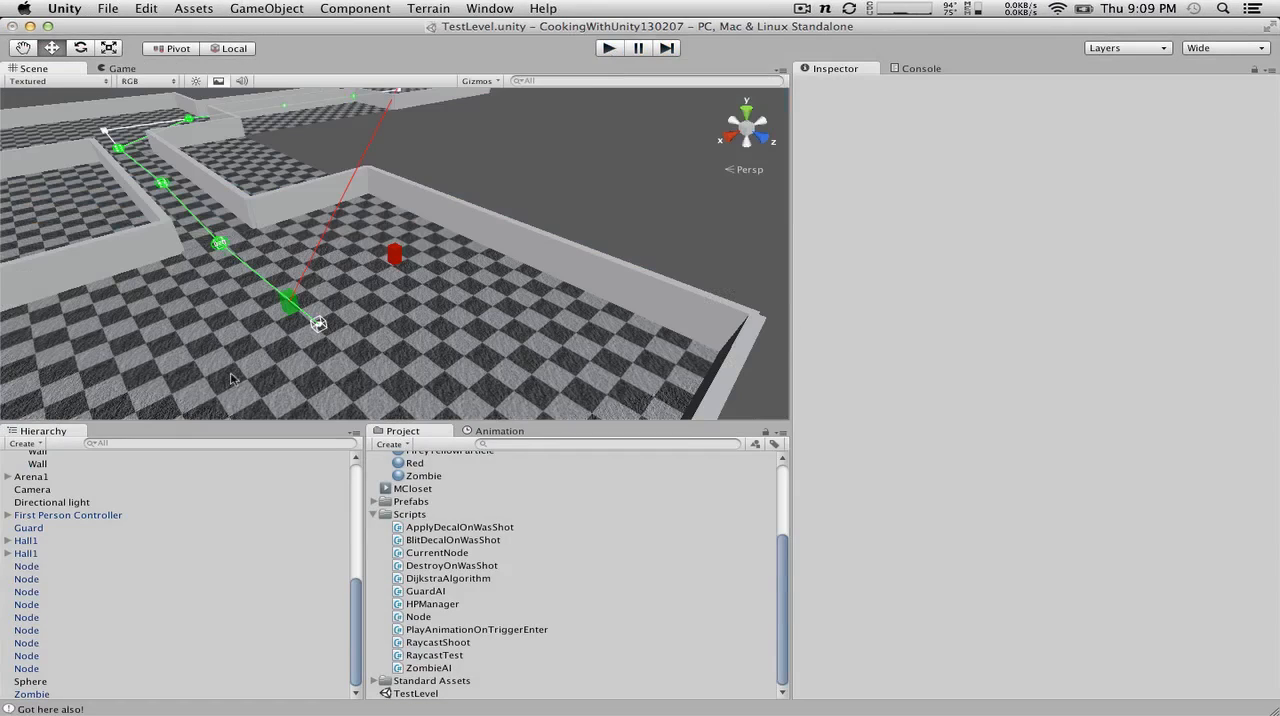
Step: Go through the Node objects in the Hierarchy one by one and check each one's scene position and neighbors
left_click(26, 566)
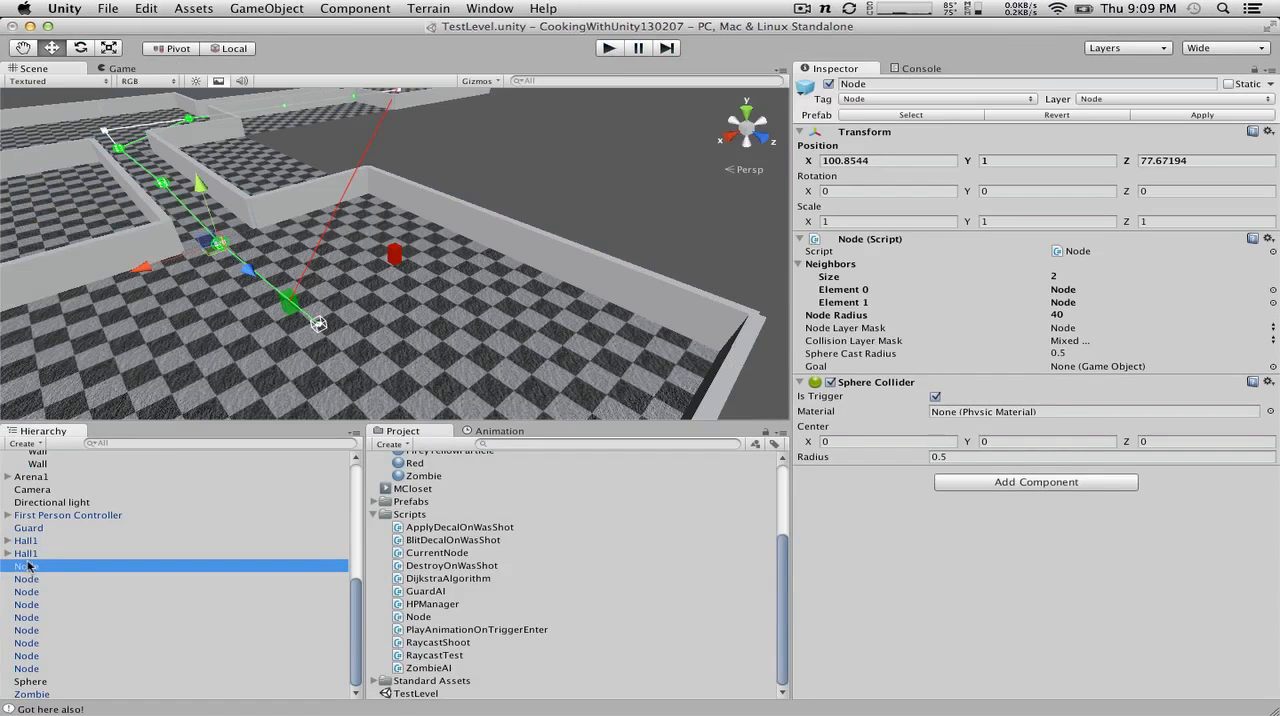
left_click(27, 579)
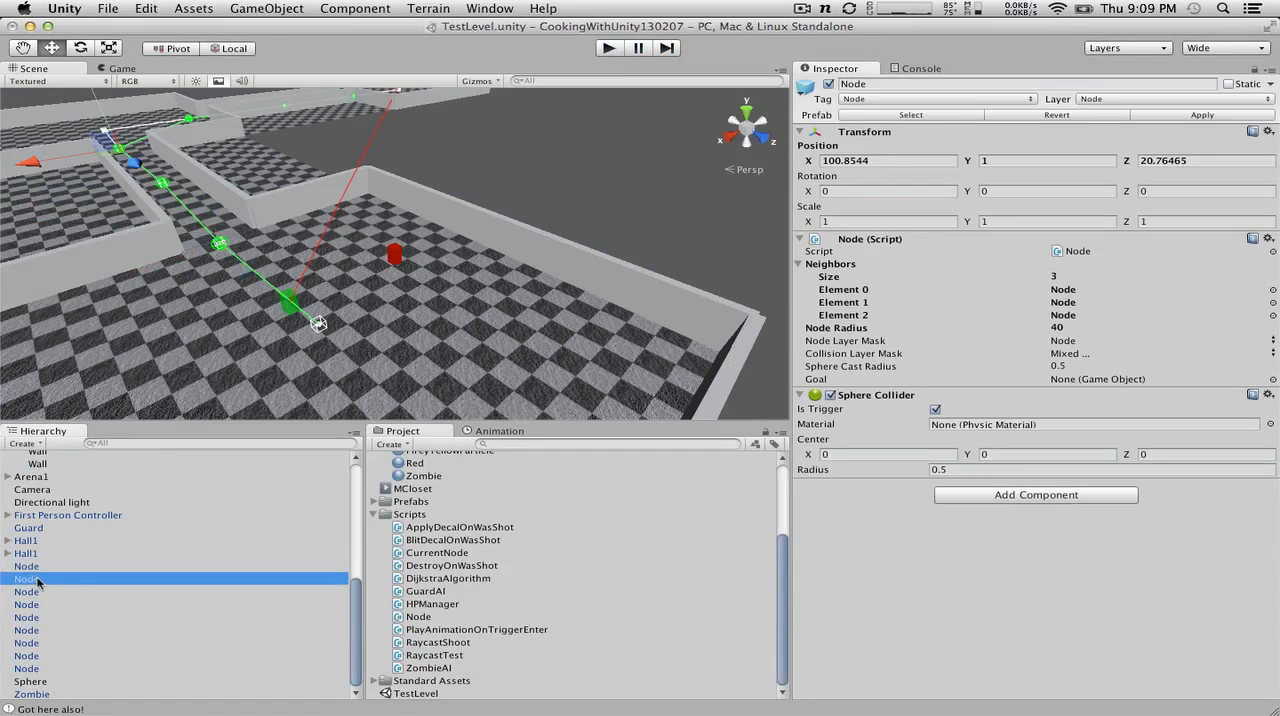
left_click(23, 567)
left_click(25, 594)
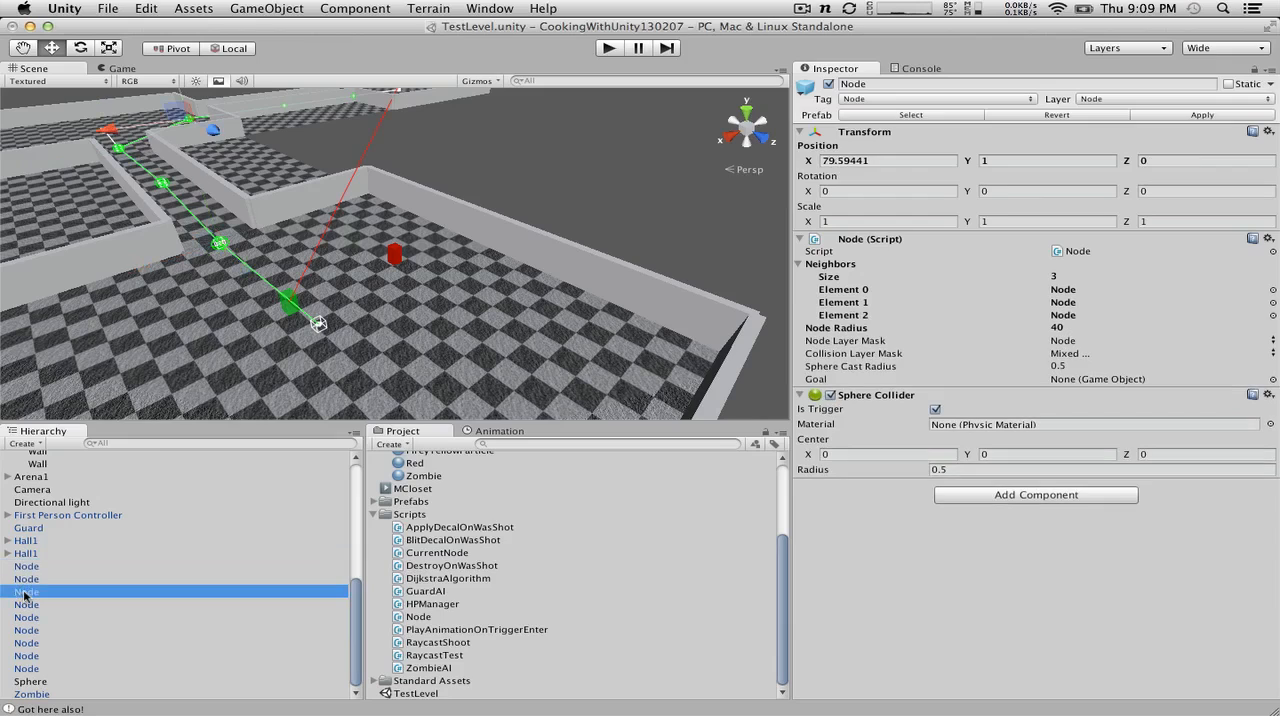
left_click(28, 605)
left_click(31, 618)
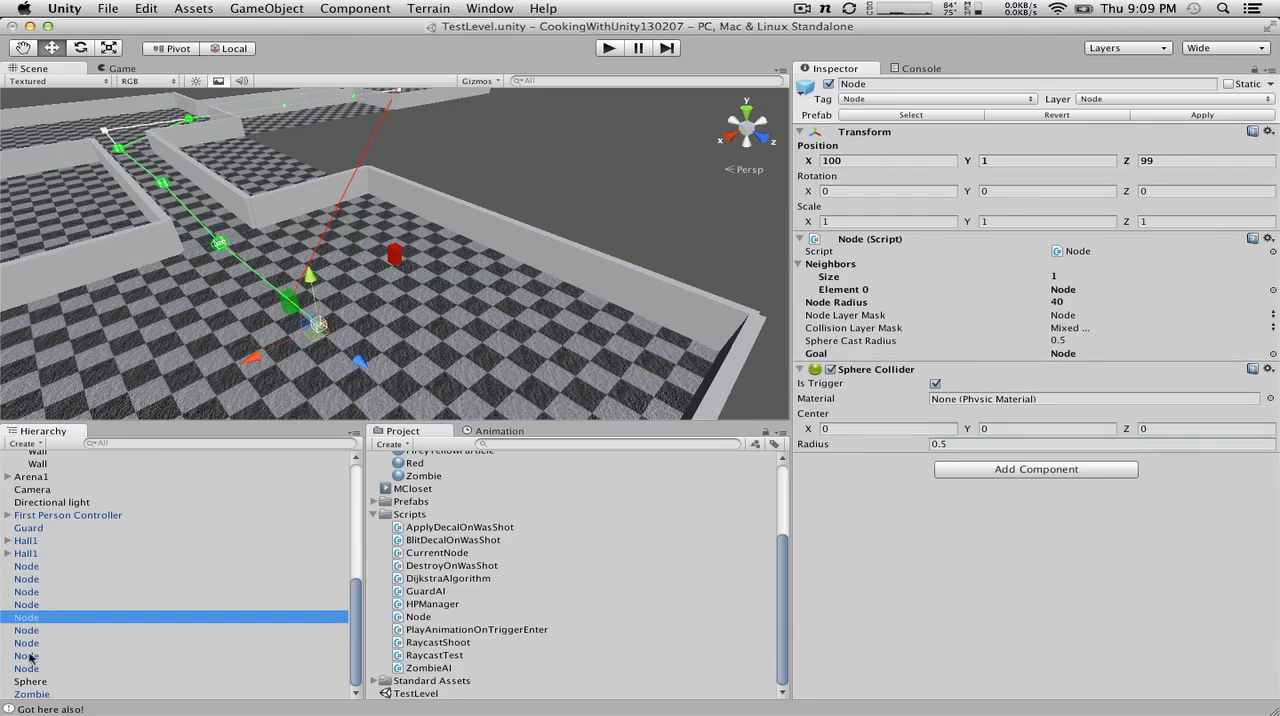
key("Down")
key("Down")
key("Down")
key("Down")
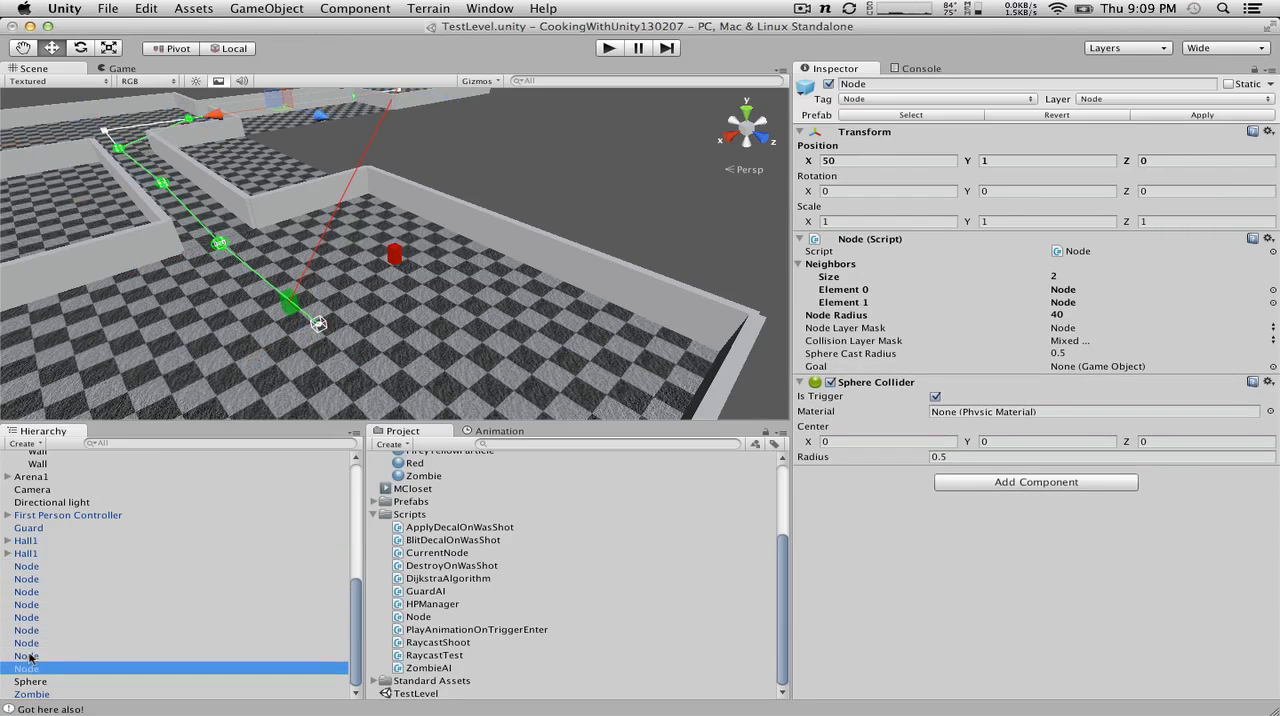
Step: Step back and forth between the nodes at Z 50 and Z 99 to compare their positions and Goal fields
key("Up")
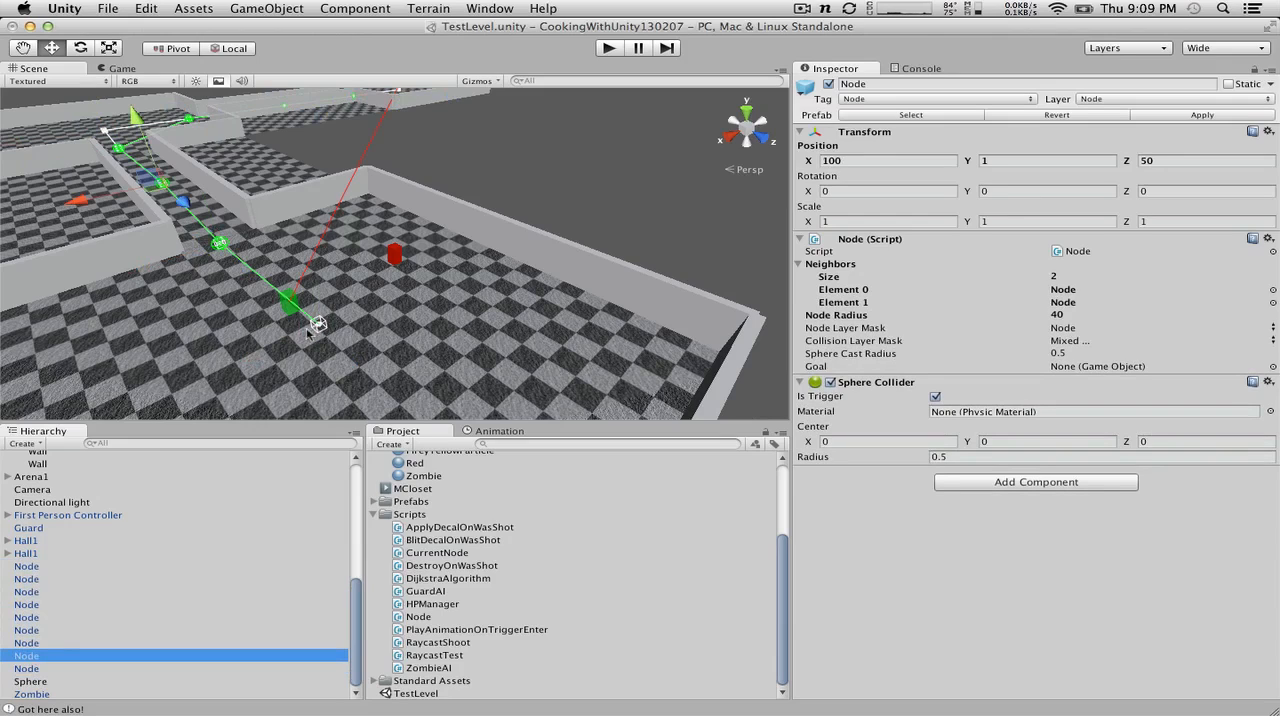
key("Up")
key("Up")
key("Up")
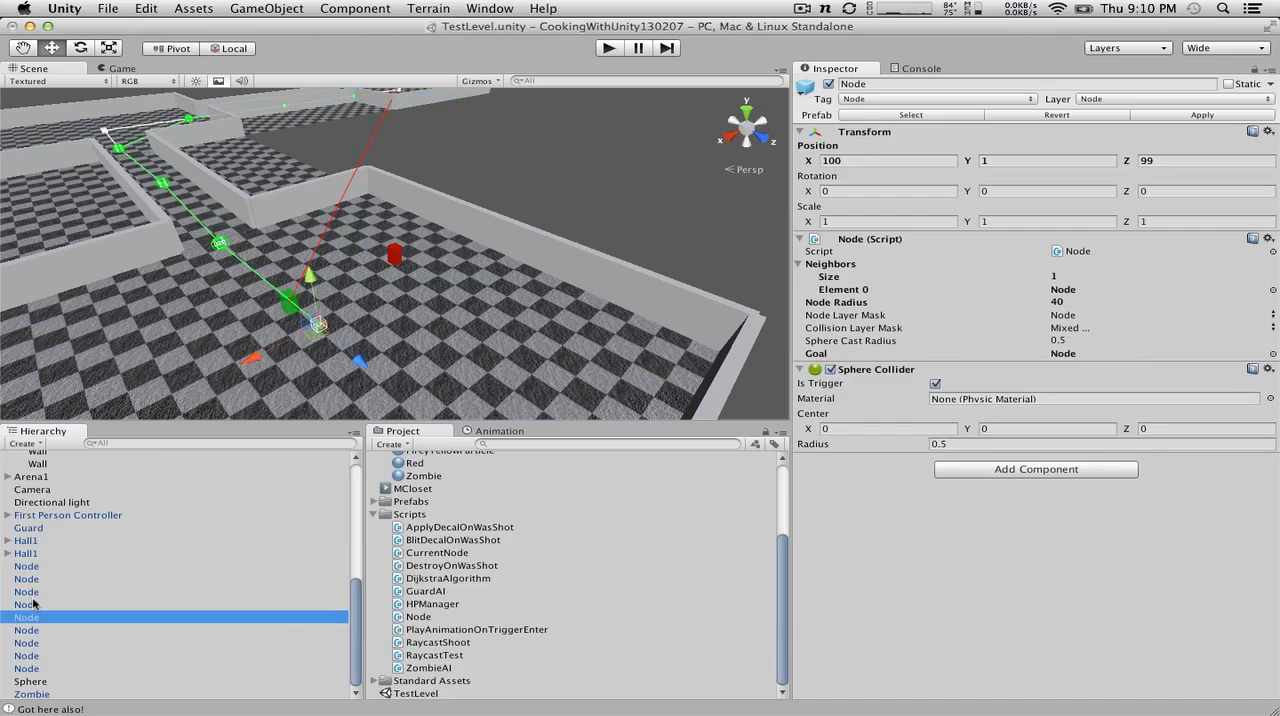
key("Down")
key("Down")
key("Down")
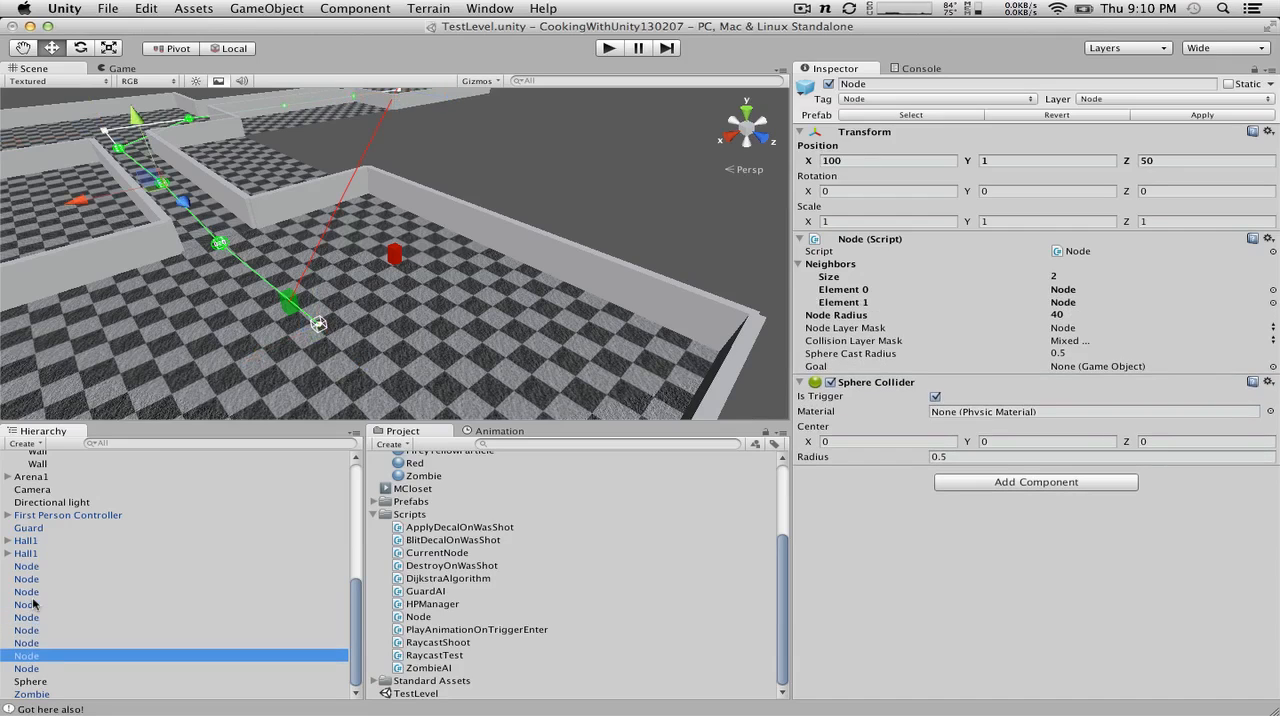
key("Up")
key("Up")
key("Up")
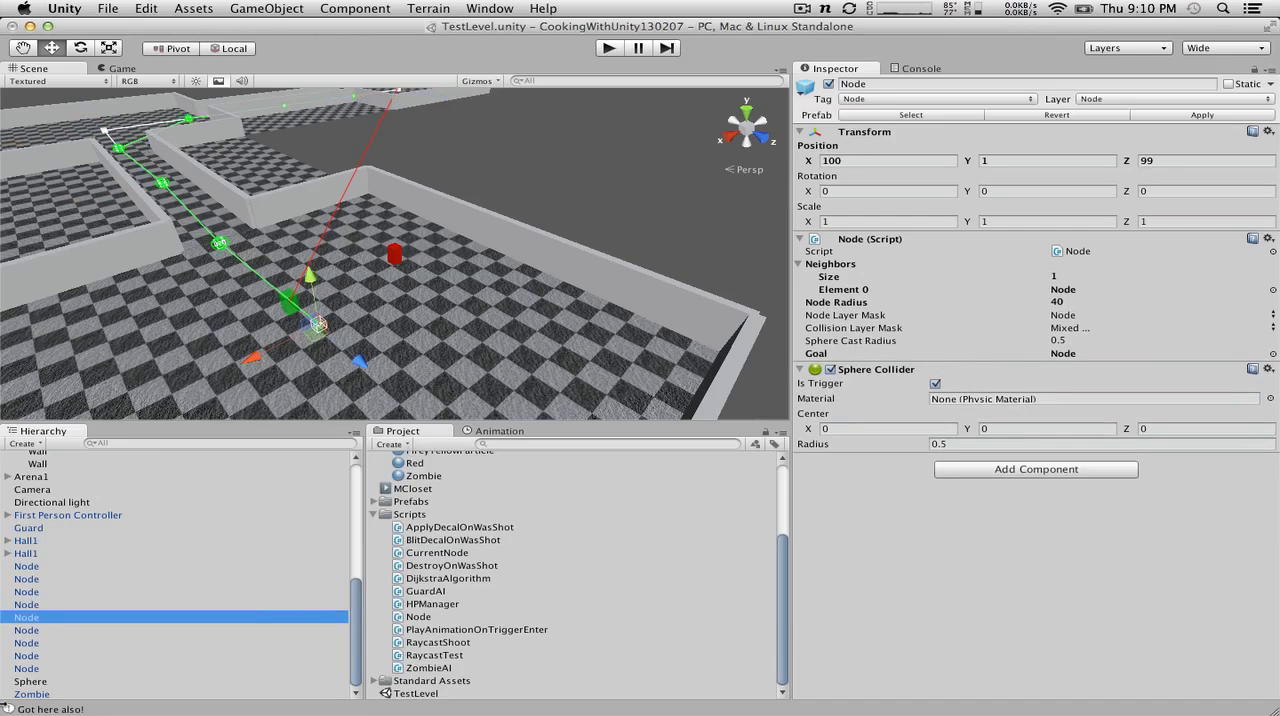
Step: Reselect the node at X 100, Z 99, run the scene briefly with it inspected, and stop it
left_click(40, 656)
key("Up")
key("Up")
key("Up")
left_click(606, 49)
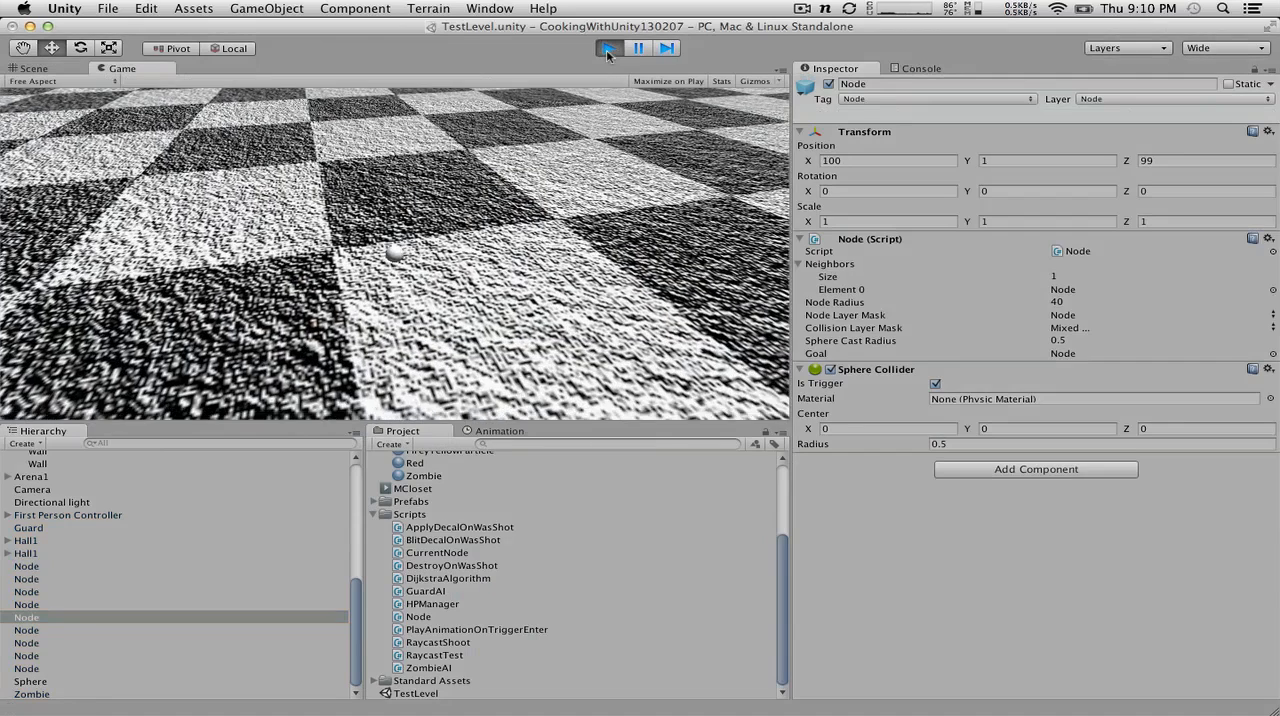
left_click(606, 49)
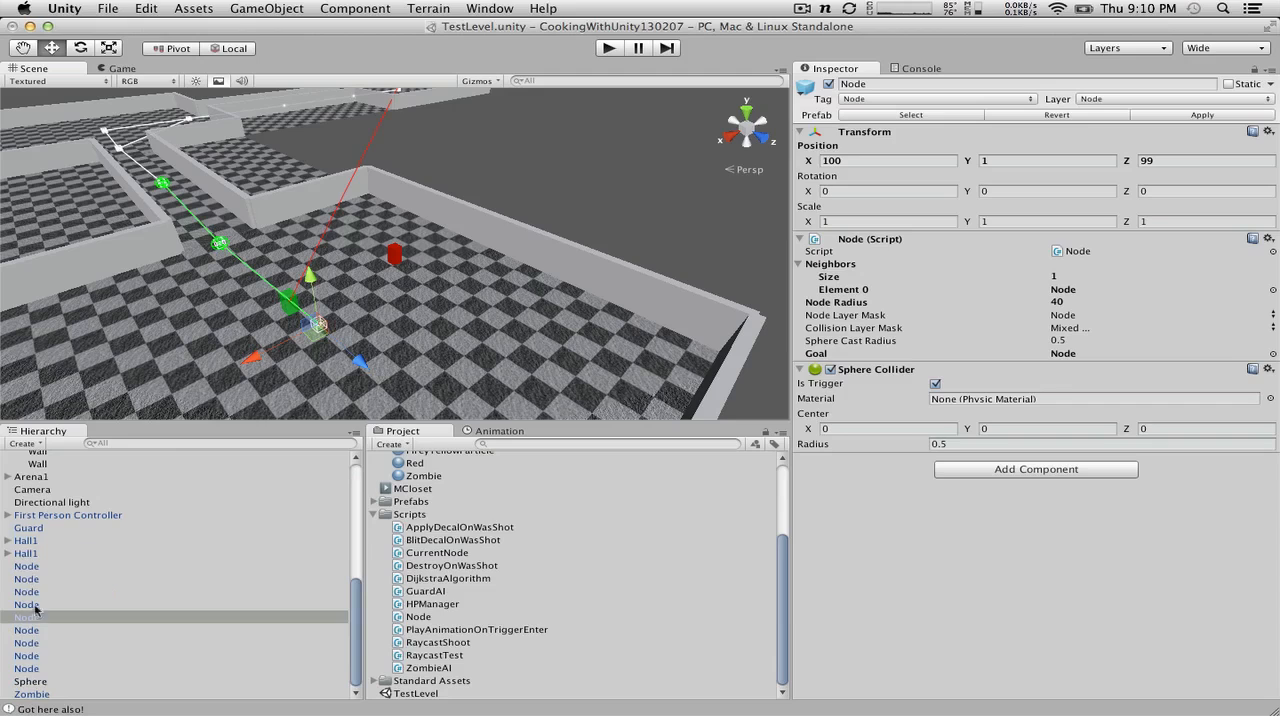
Step: Assign the seventh Node in the Hierarchy as Element 0 of the Guard's Patrol Nodes in its Guard AI script
scroll(60, 643, "up", 3)
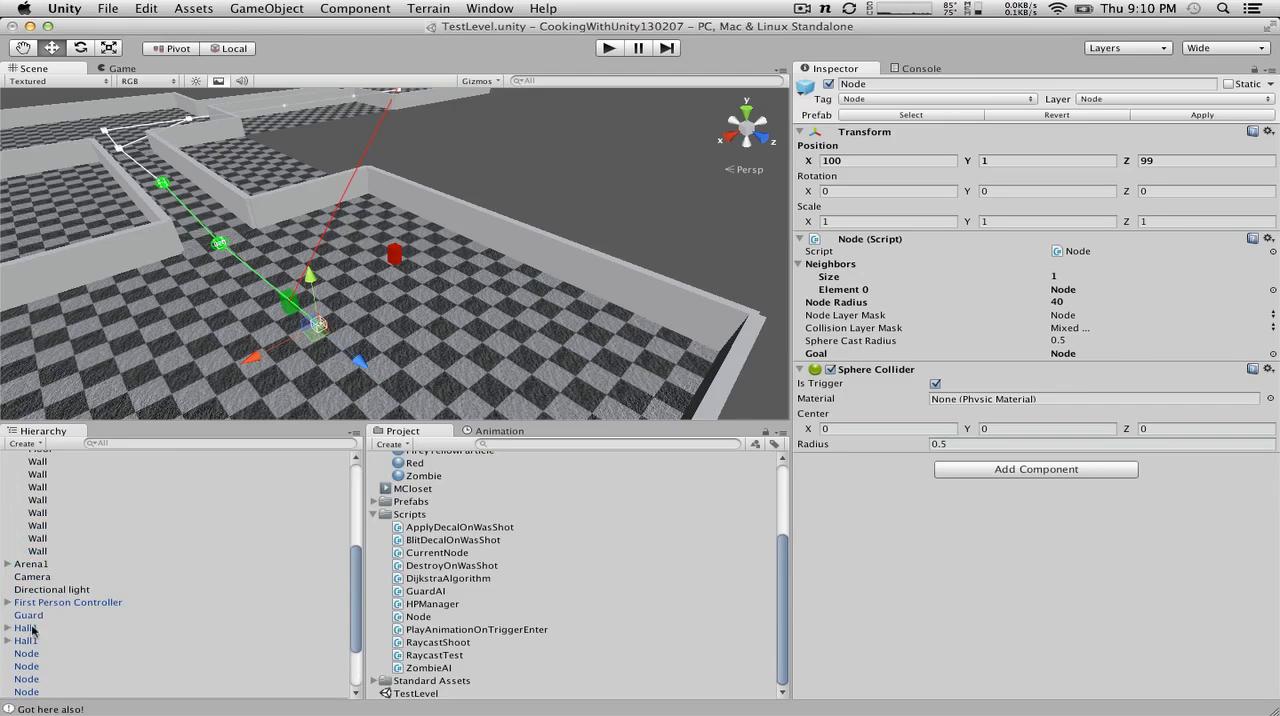
left_click(33, 616)
scroll(966, 427, "down", 10)
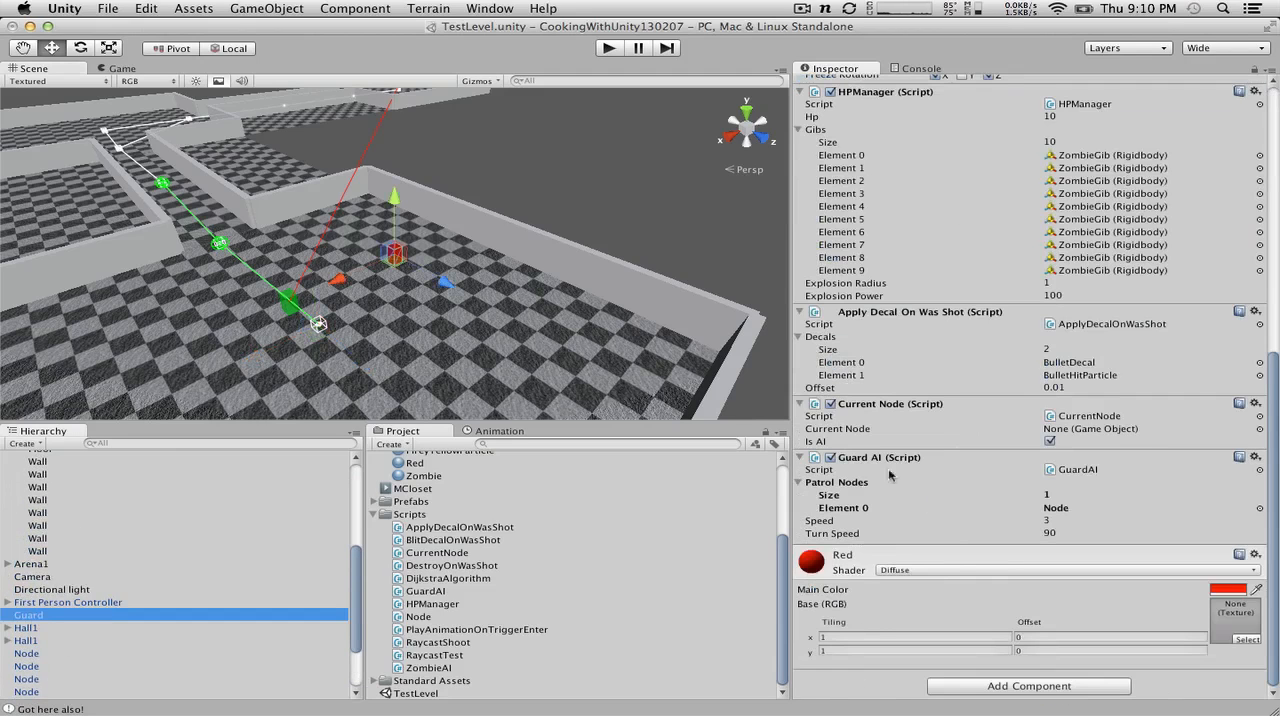
scroll(187, 628, "down", 3)
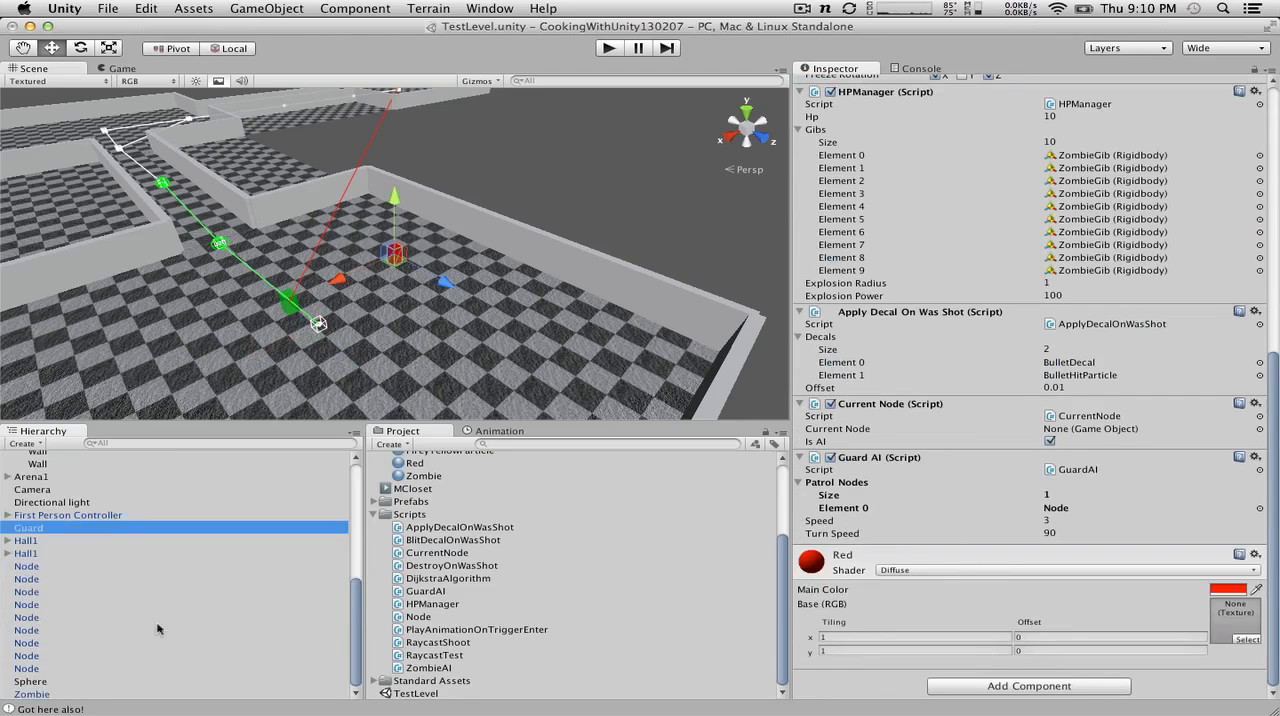
left_click_drag(26, 642, 1072, 507)
Step: Run the scene and watch the guard's movement in the Scene view
left_click(606, 48)
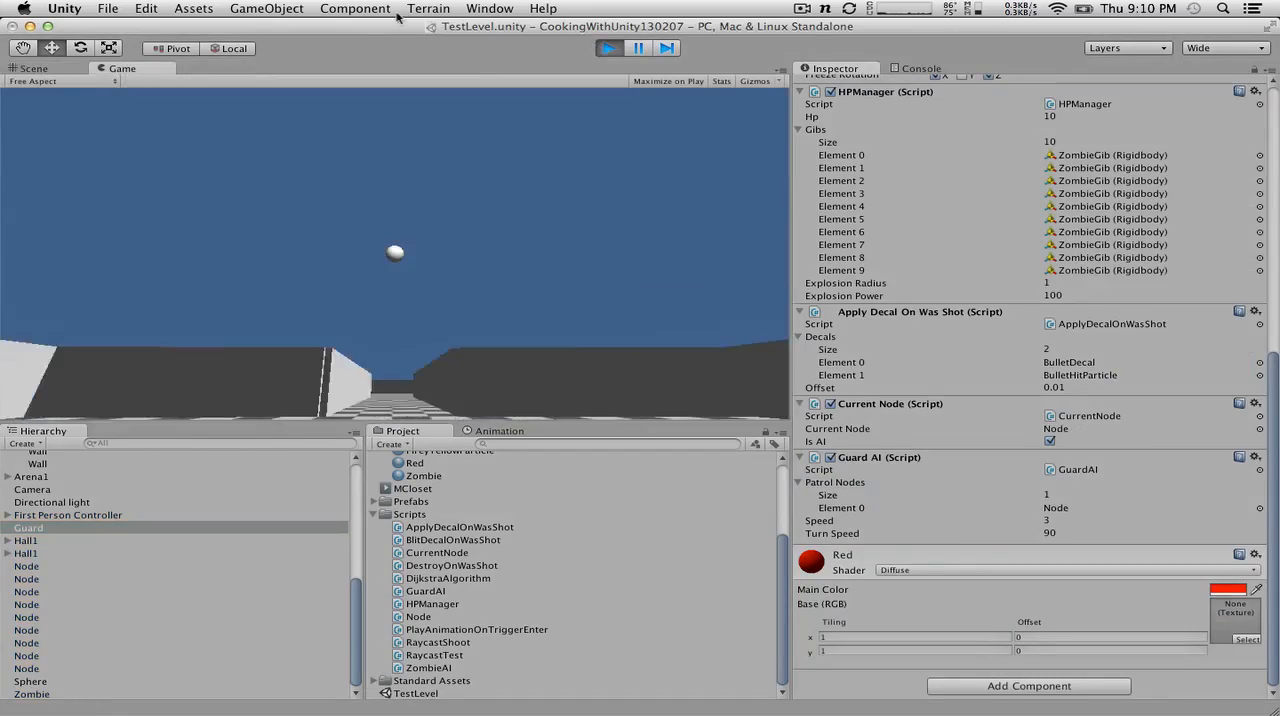
left_click(33, 67)
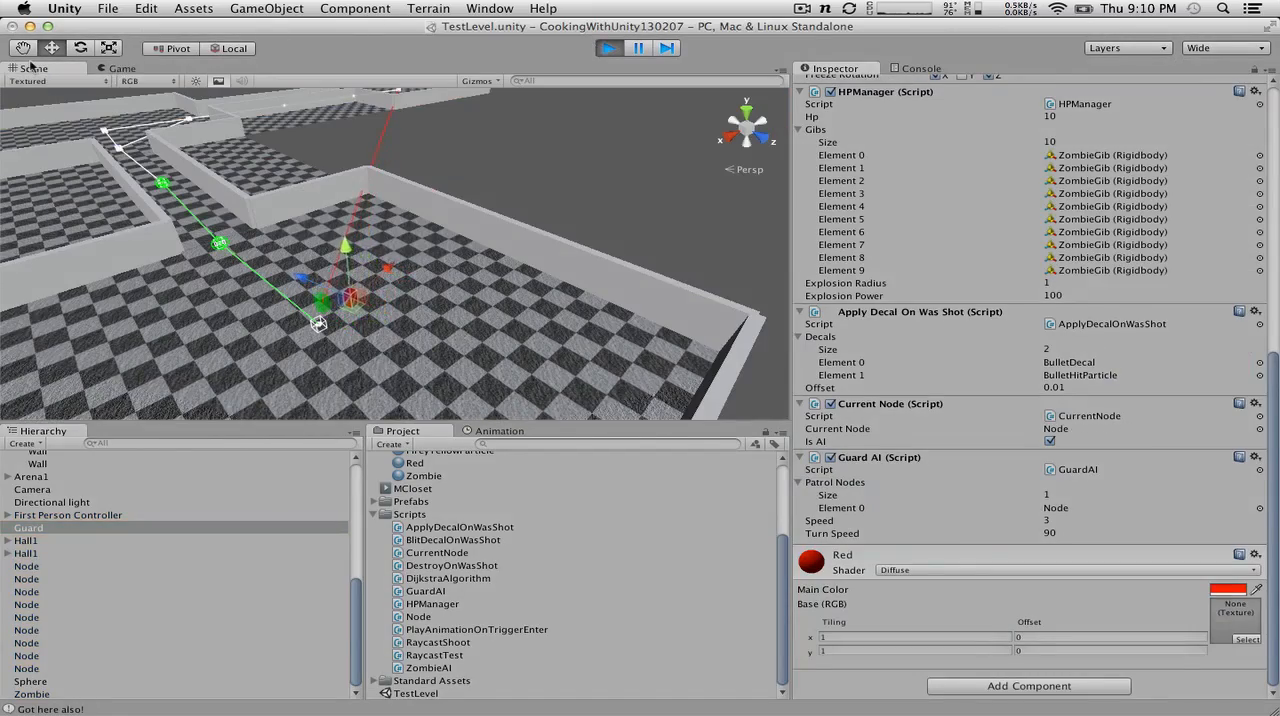
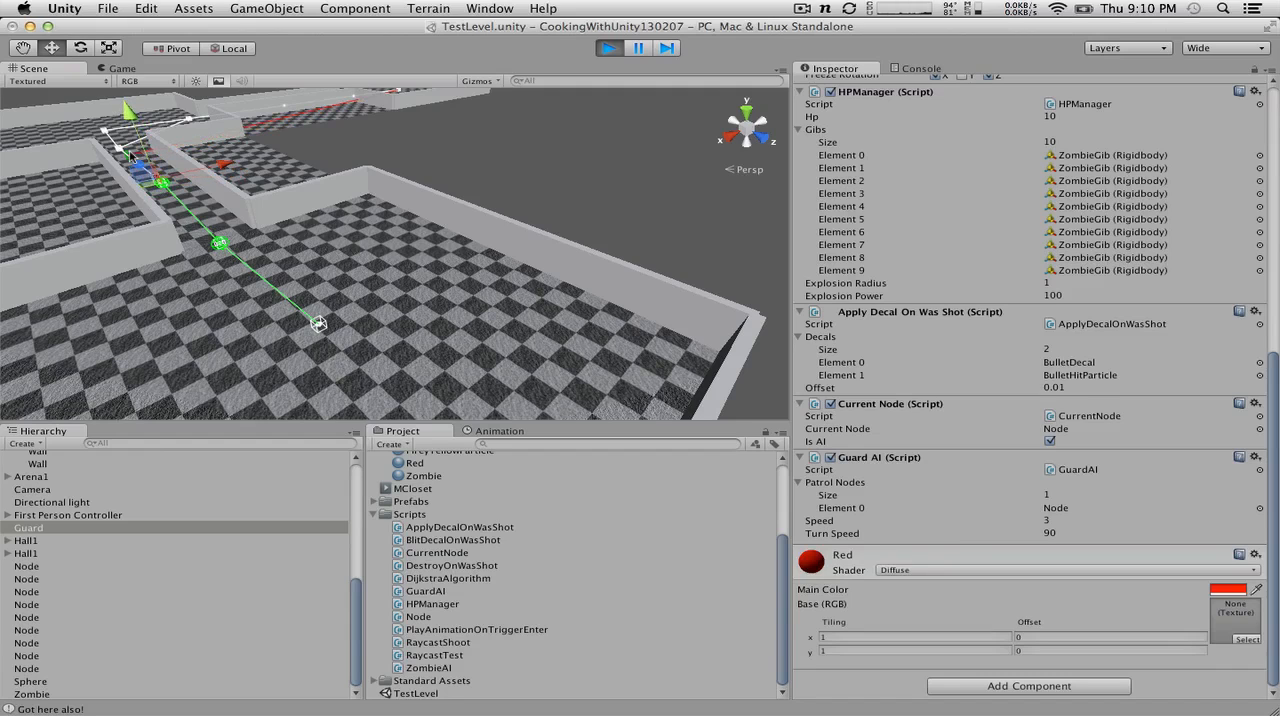
Step: Frame the node at X 100, Z 0, watch the guard move around it in the running scene, and stop the scene
left_click(74, 655)
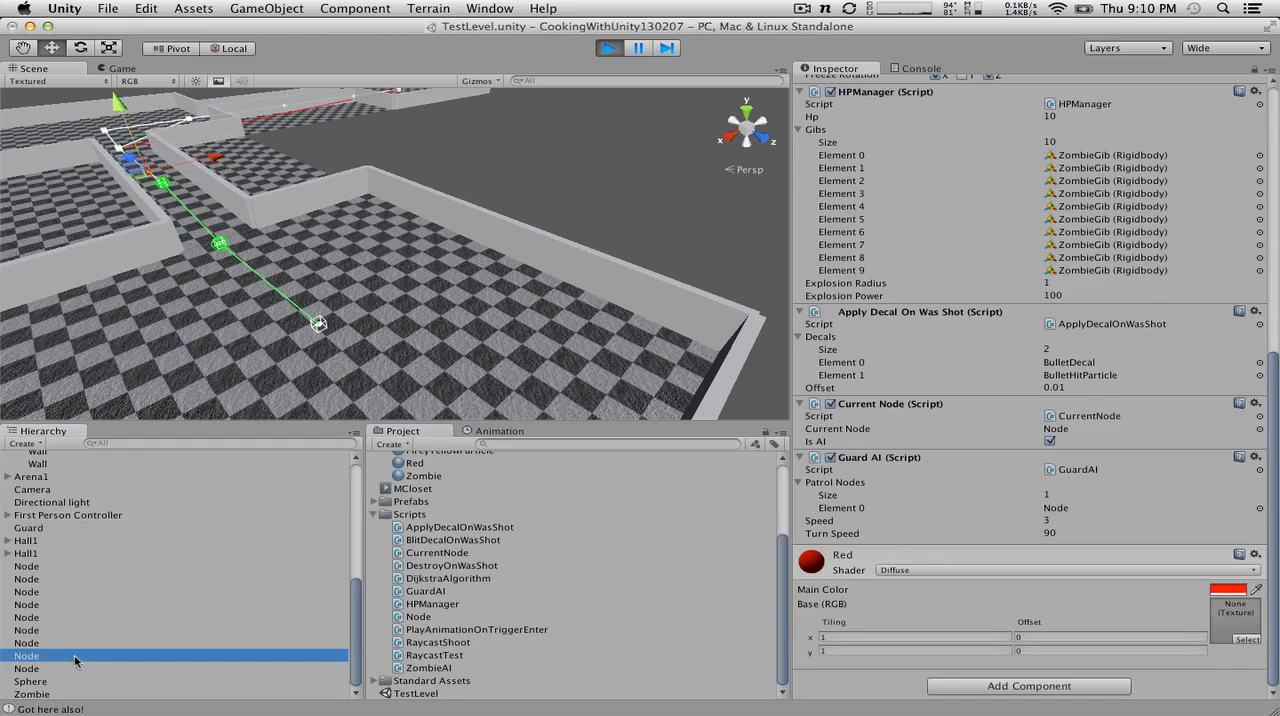
left_click(56, 643)
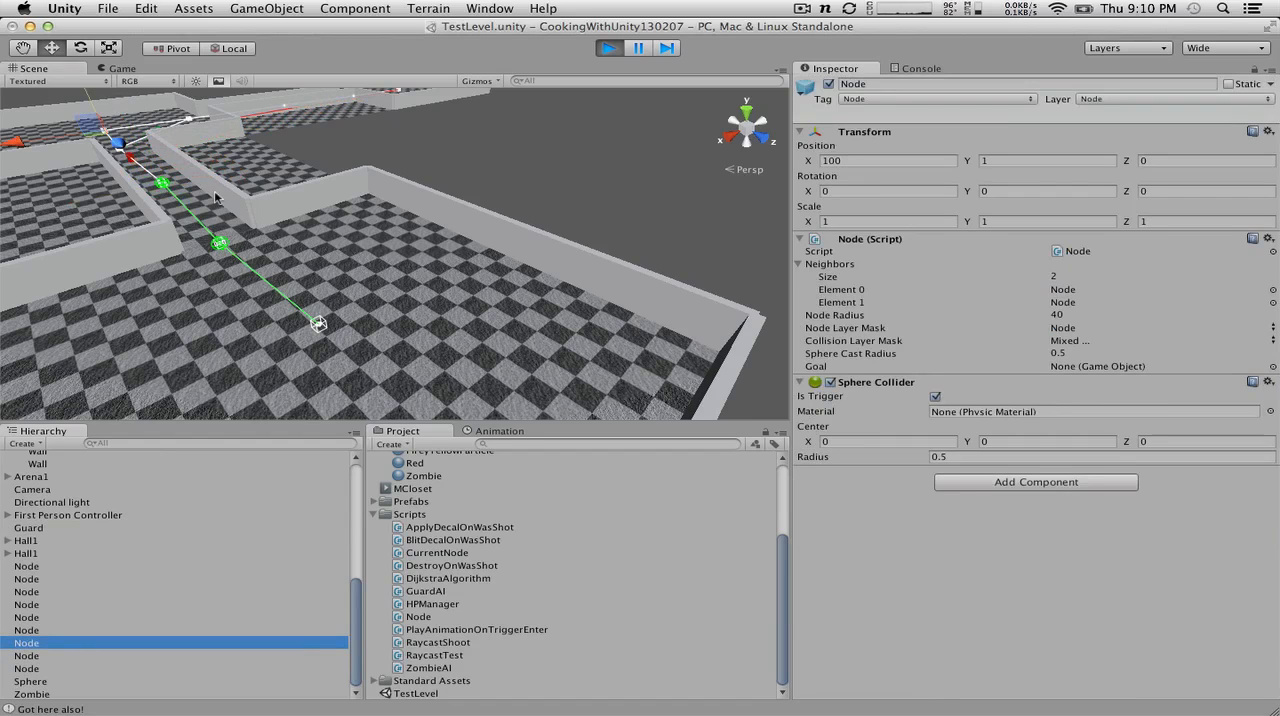
key("f")
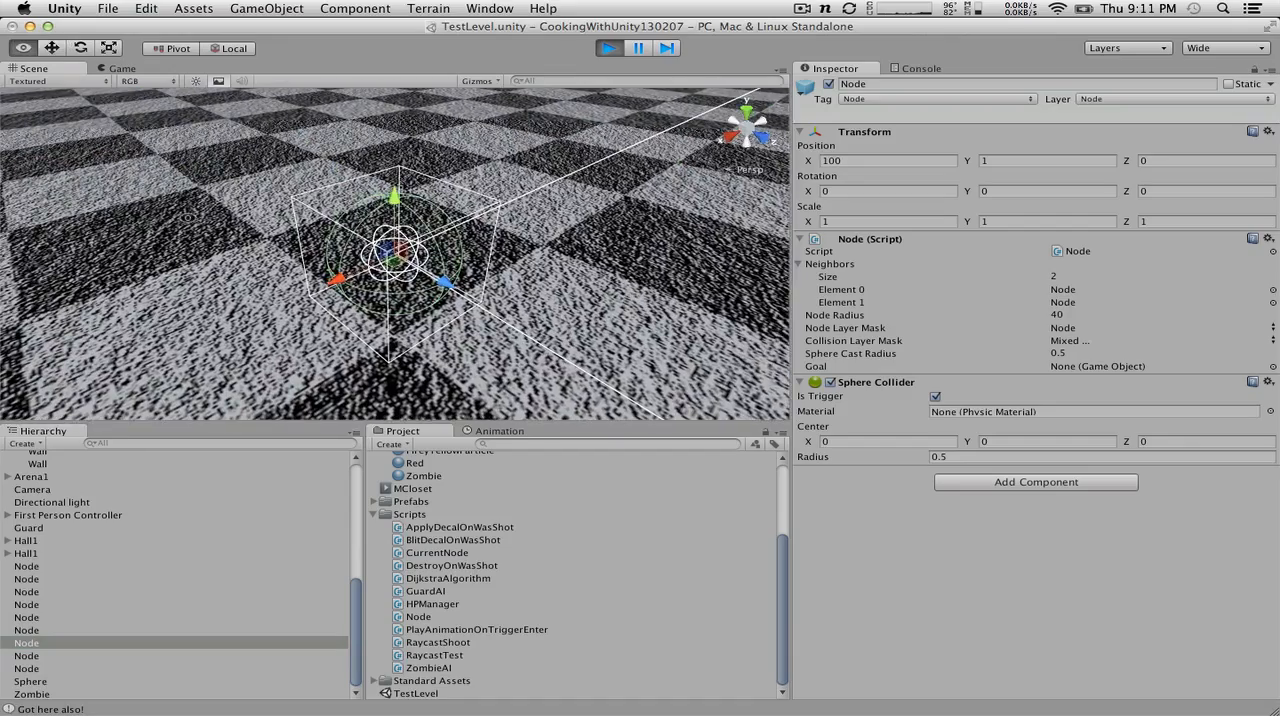
left_click_drag(188, 218, 690, 287, "alt")
scroll(408, 297, "down", 5)
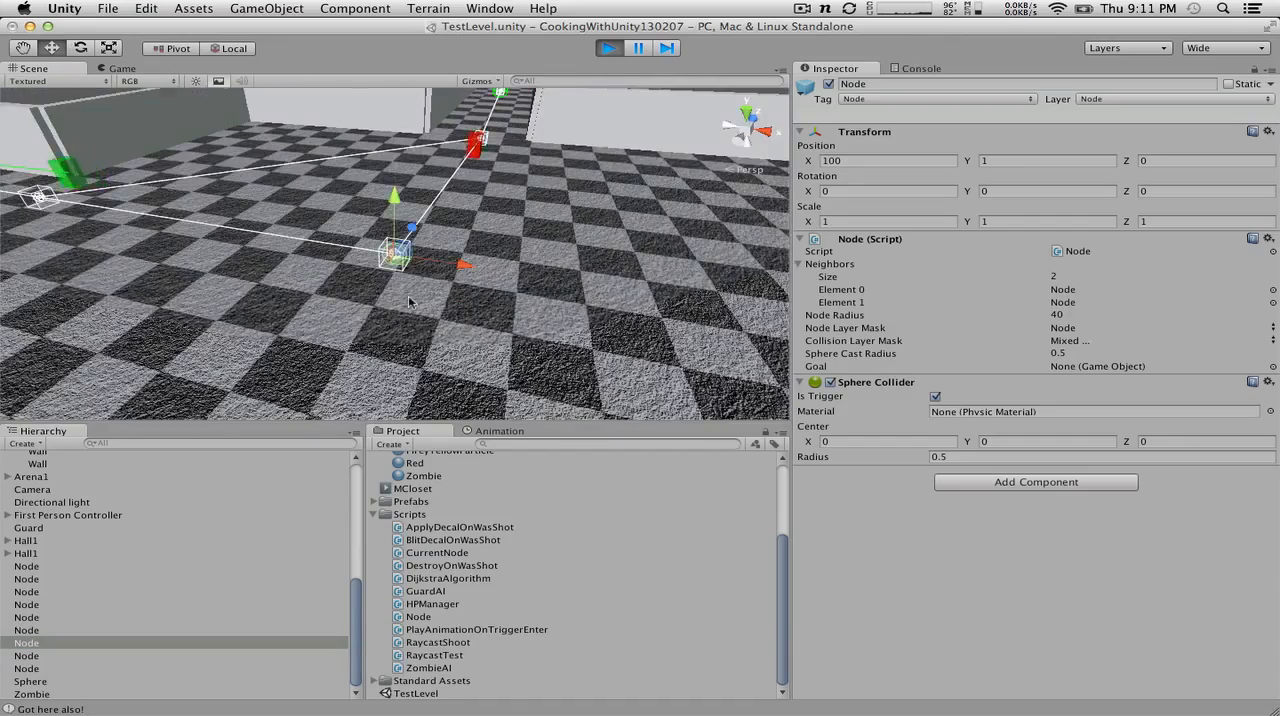
scroll(408, 297, "down", 3)
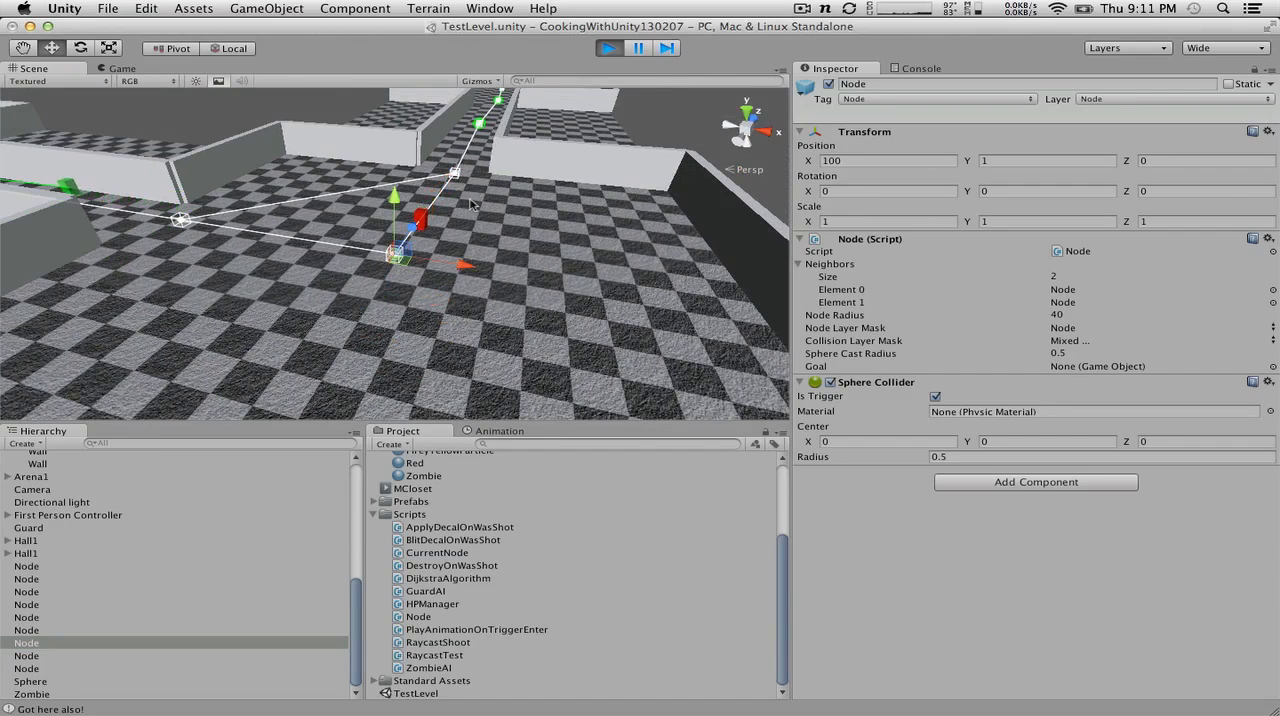
left_click_drag(408, 300, 338, 232, "alt")
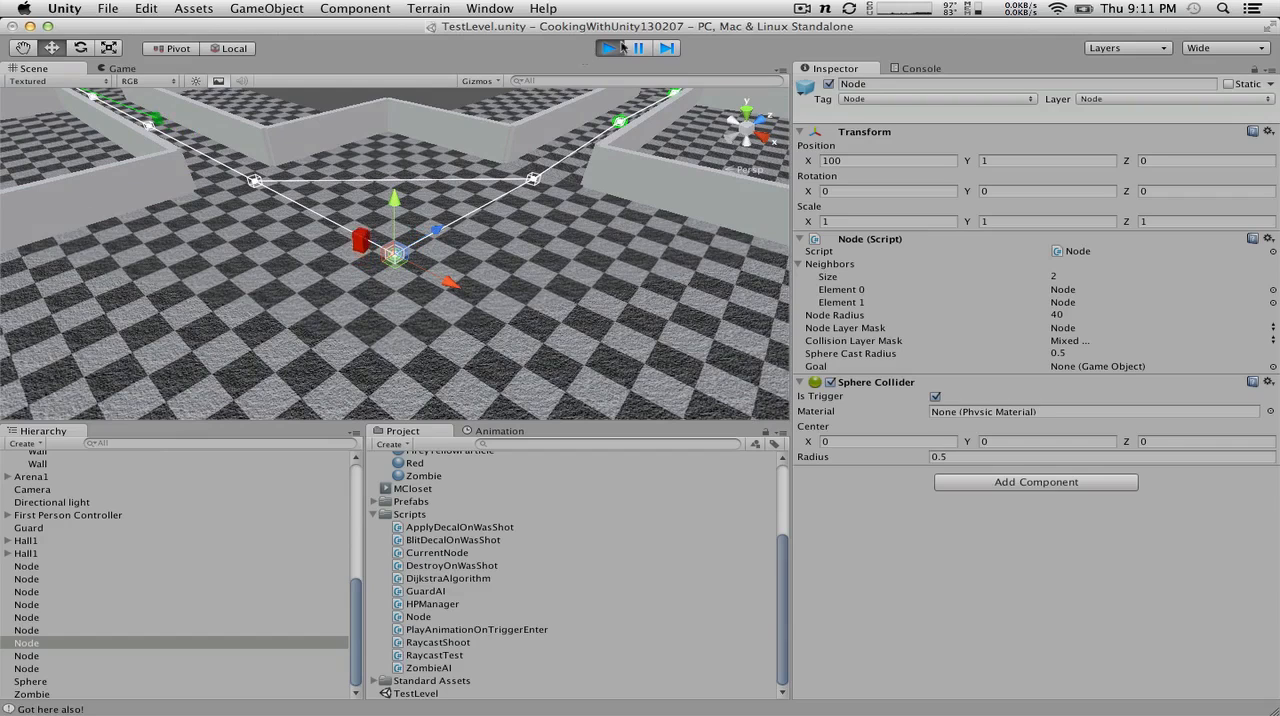
left_click(613, 47)
Step: Glance at the Patrol code in GuardAI.cs in MonoDevelop, return to Unity, and survey the level's whole node network
key("super+Tab")
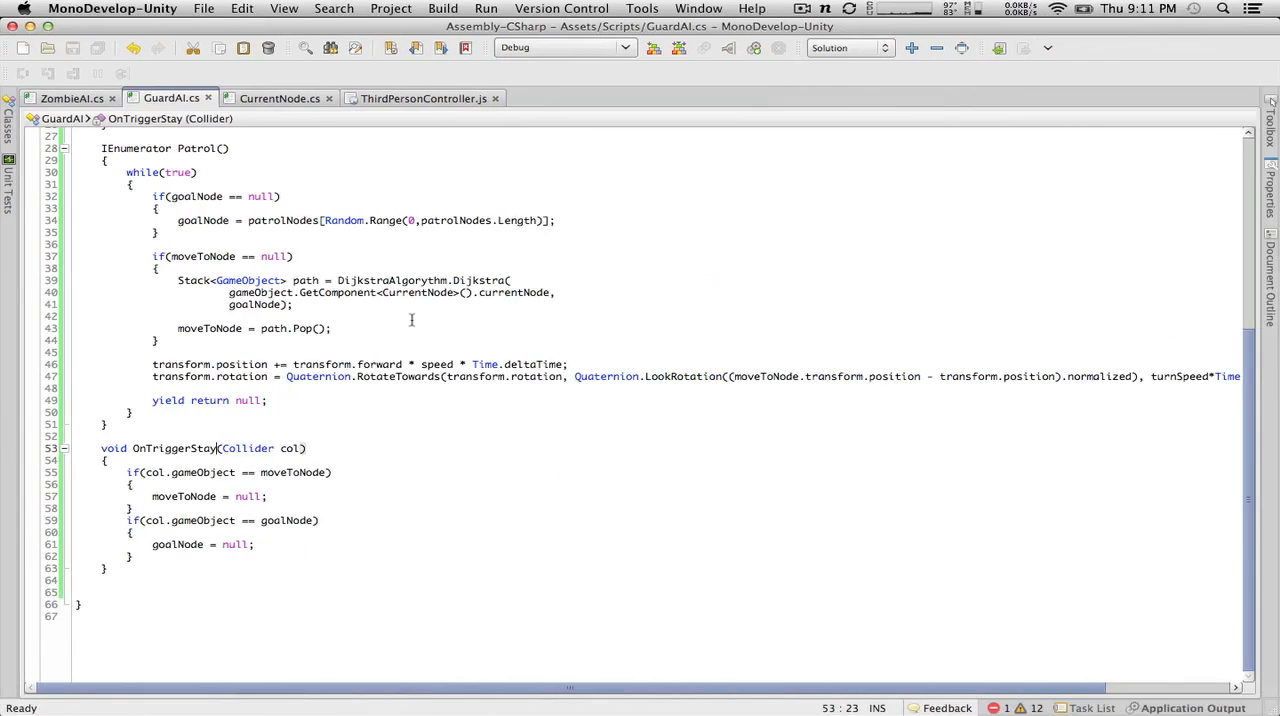
key("super+Tab")
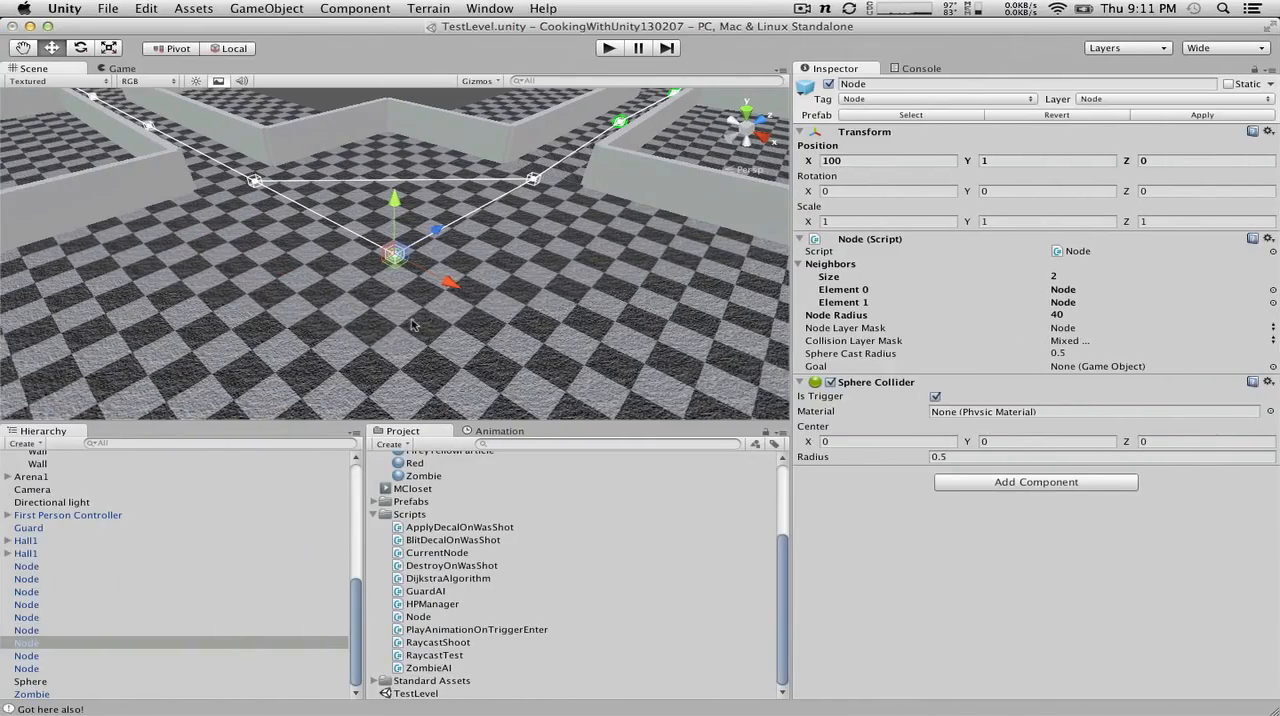
scroll(510, 275, "up", 3)
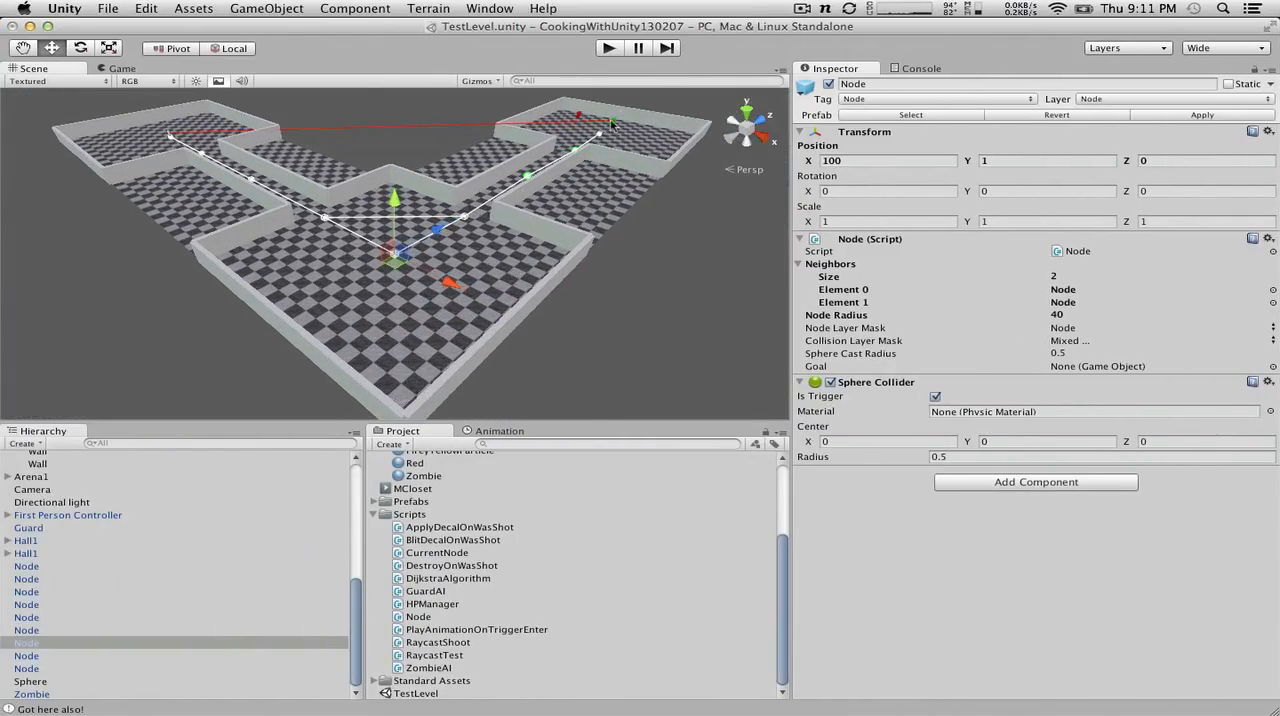
left_click_drag(542, 122, 488, 222, "alt")
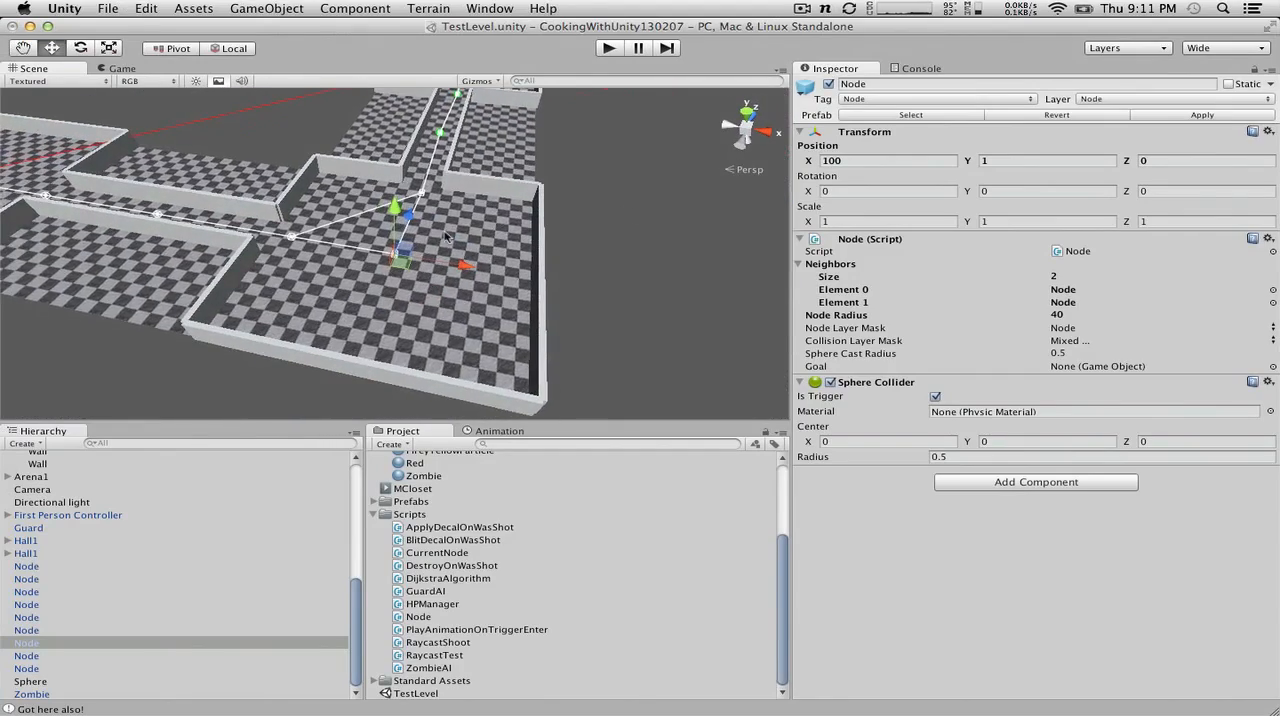
scroll(447, 236, "down", 8)
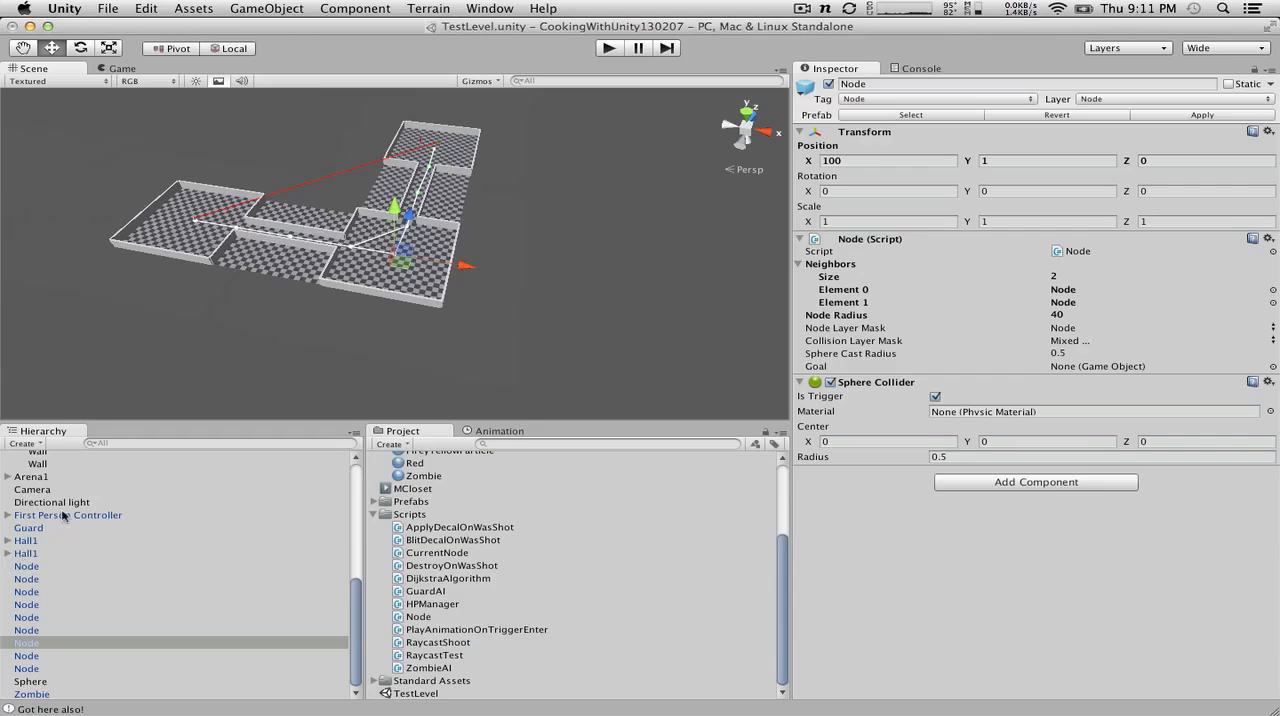
scroll(62, 515, "up", 3)
scroll(62, 515, "down", 2)
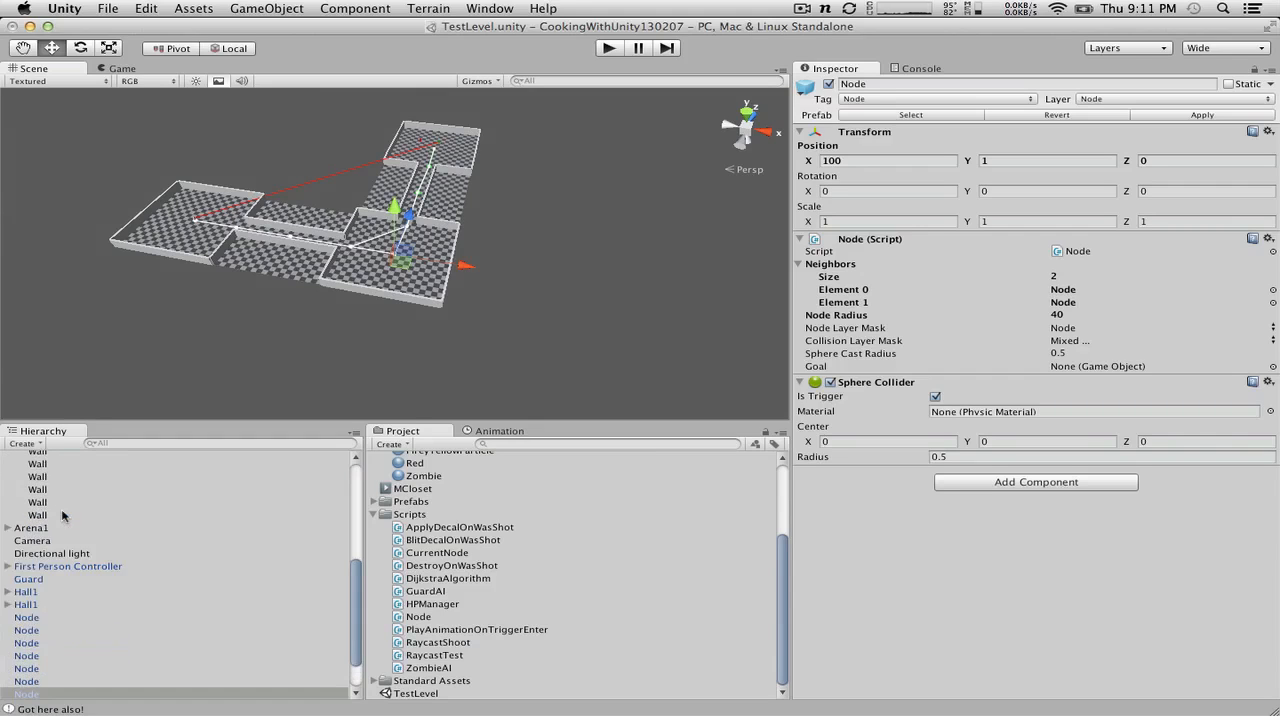
scroll(62, 515, "up", 5)
scroll(62, 515, "down", 6)
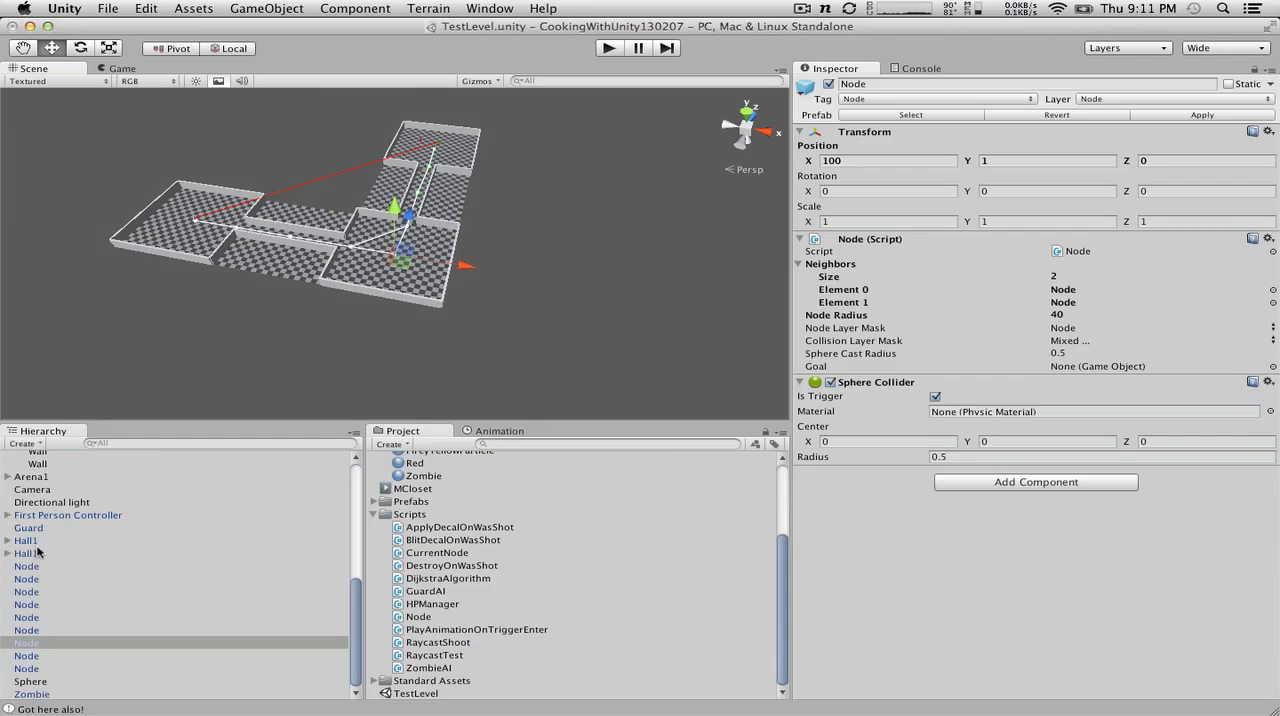
Step: Frame the Guard and examine where it stands relative to the nodes in the corner room
left_click(30, 528)
left_click_drag(437, 112, 423, 230)
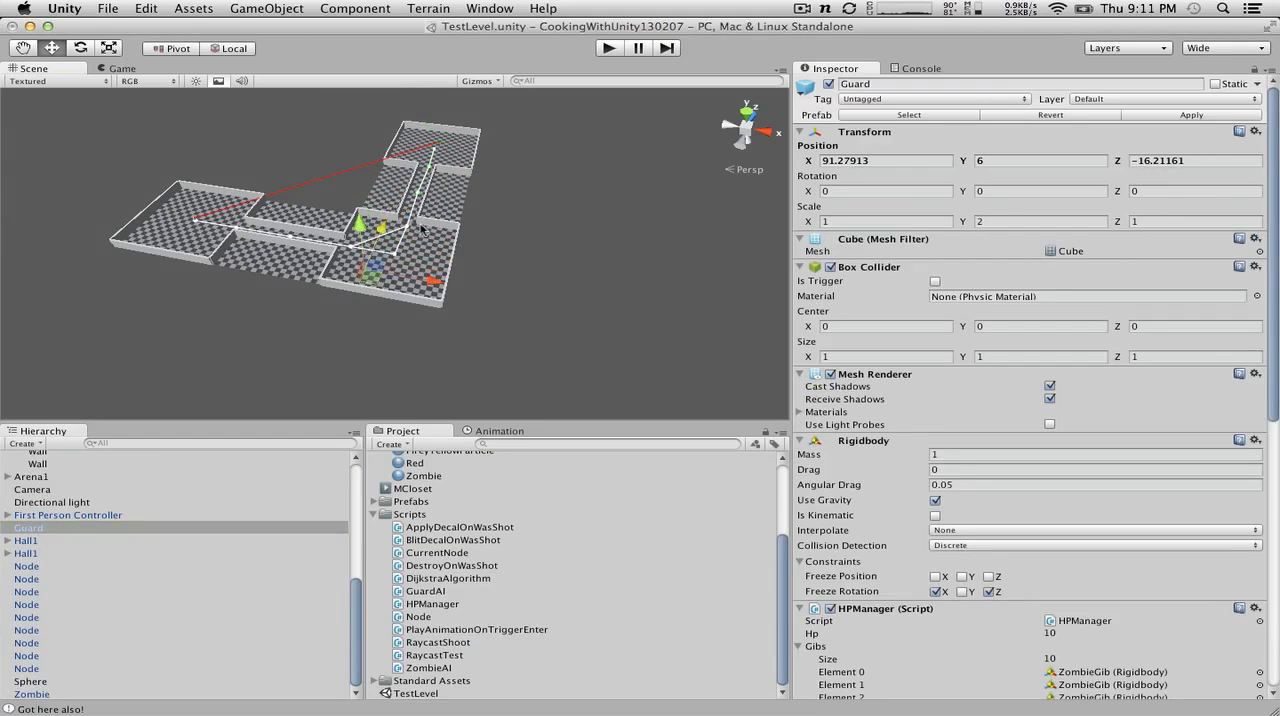
key("f")
scroll(122, 247, "down", 5)
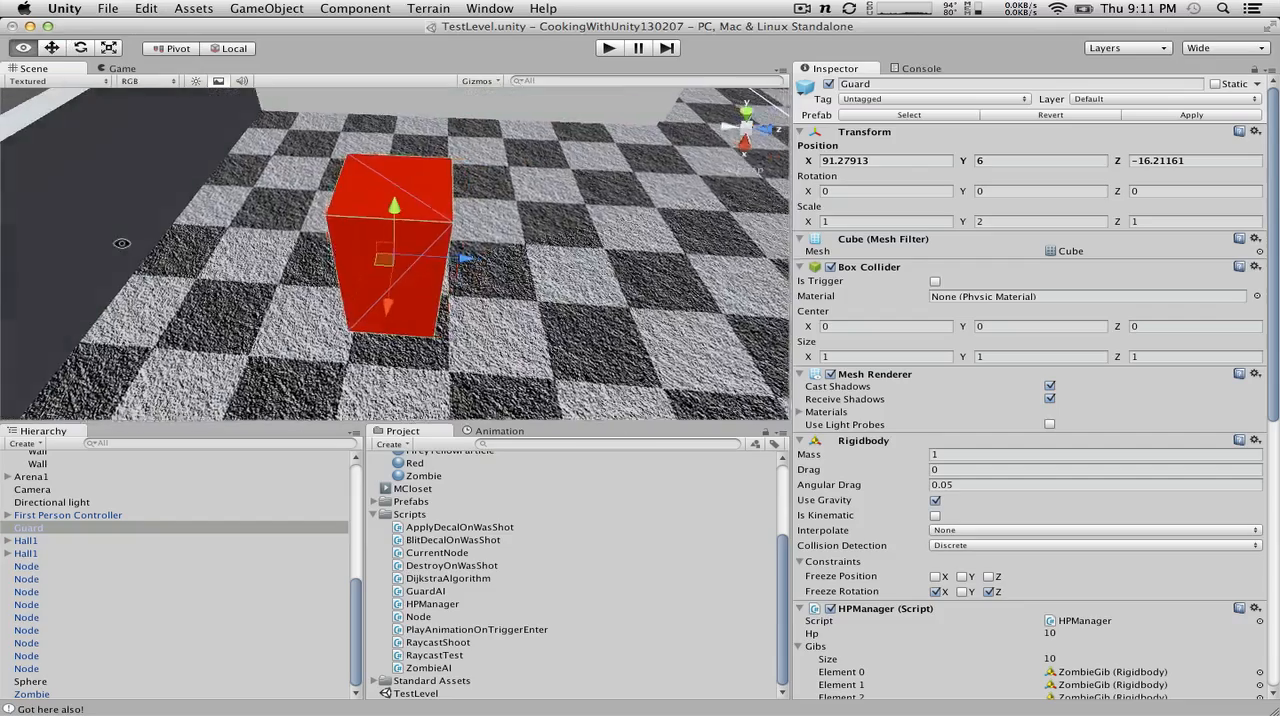
scroll(122, 240, "down", 3)
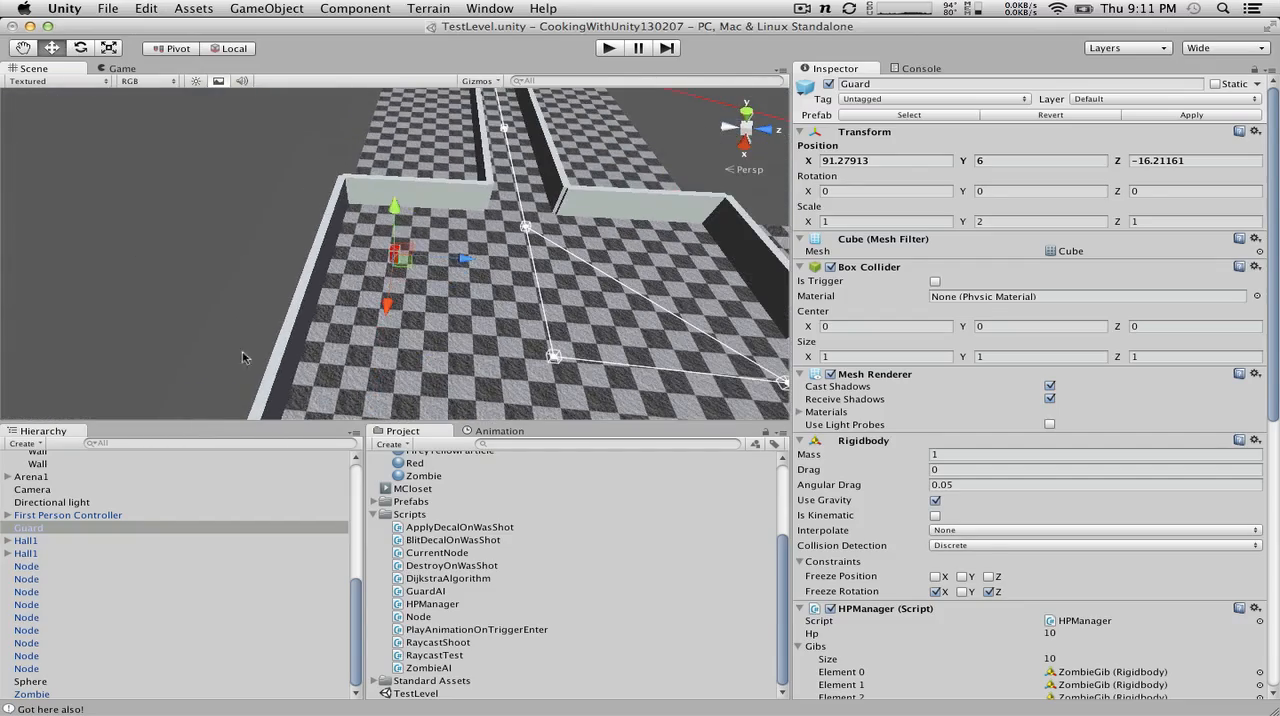
Step: Duplicate the node at X 100.8544, Z 20.76465 three times and spread the copies across the corner room, including about X 101, Z -19 and X 120, Z 0
left_click(554, 358)
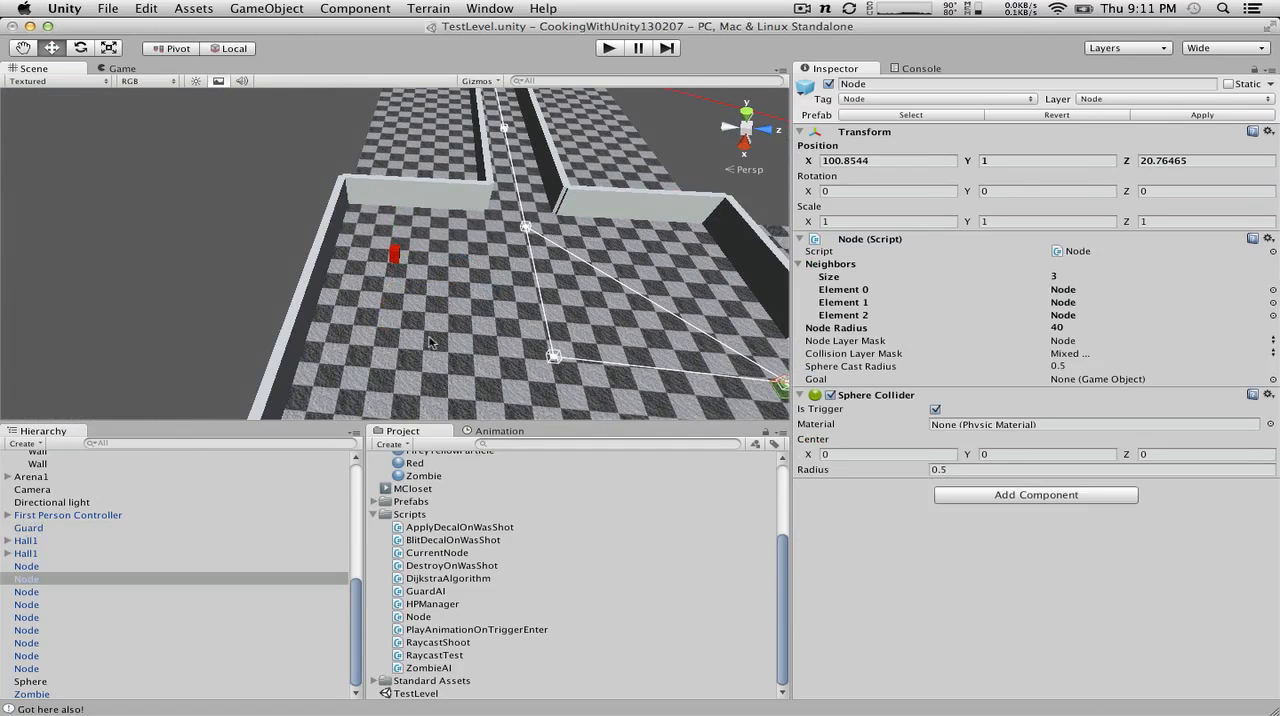
key("super+d")
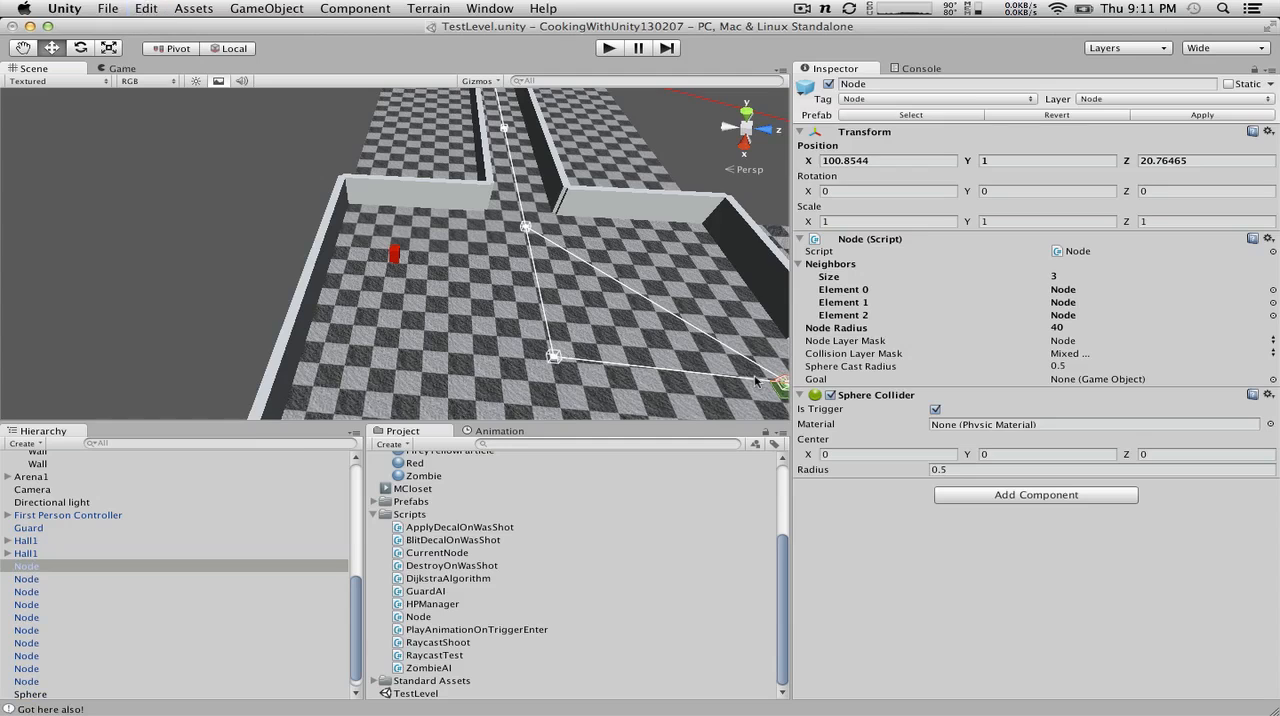
key("f")
left_click_drag(742, 352, 545, 385)
scroll(399, 342, "down", 2)
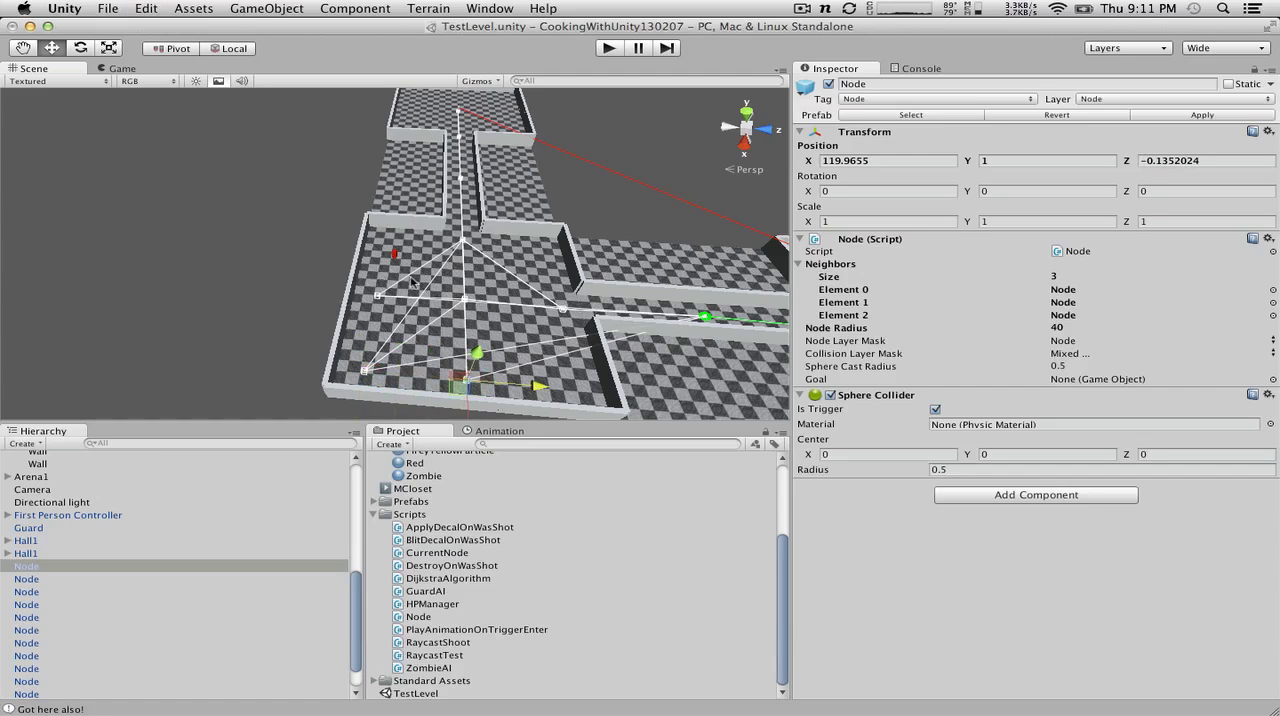
Step: Select all Node objects in the Hierarchy and run Connect Node to Neighbors on their Node script
scroll(412, 262, "down", 2)
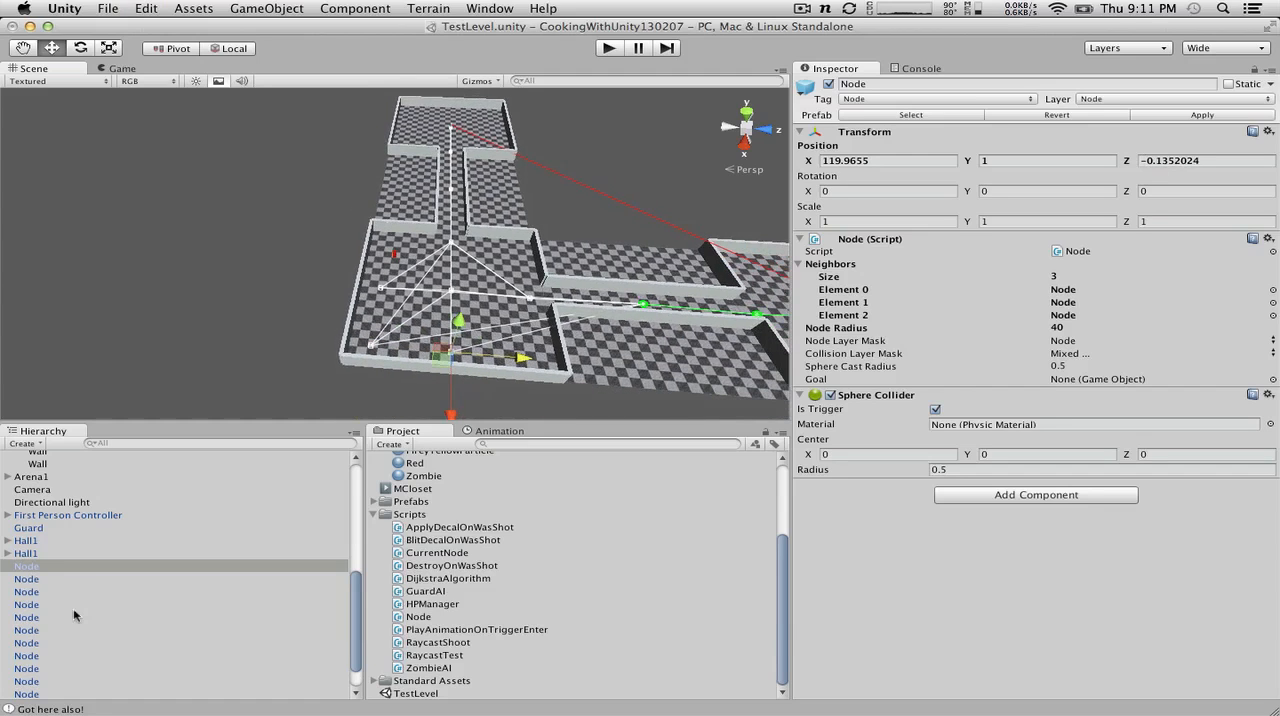
scroll(46, 592, "down", 2)
left_click(27, 666, "shift")
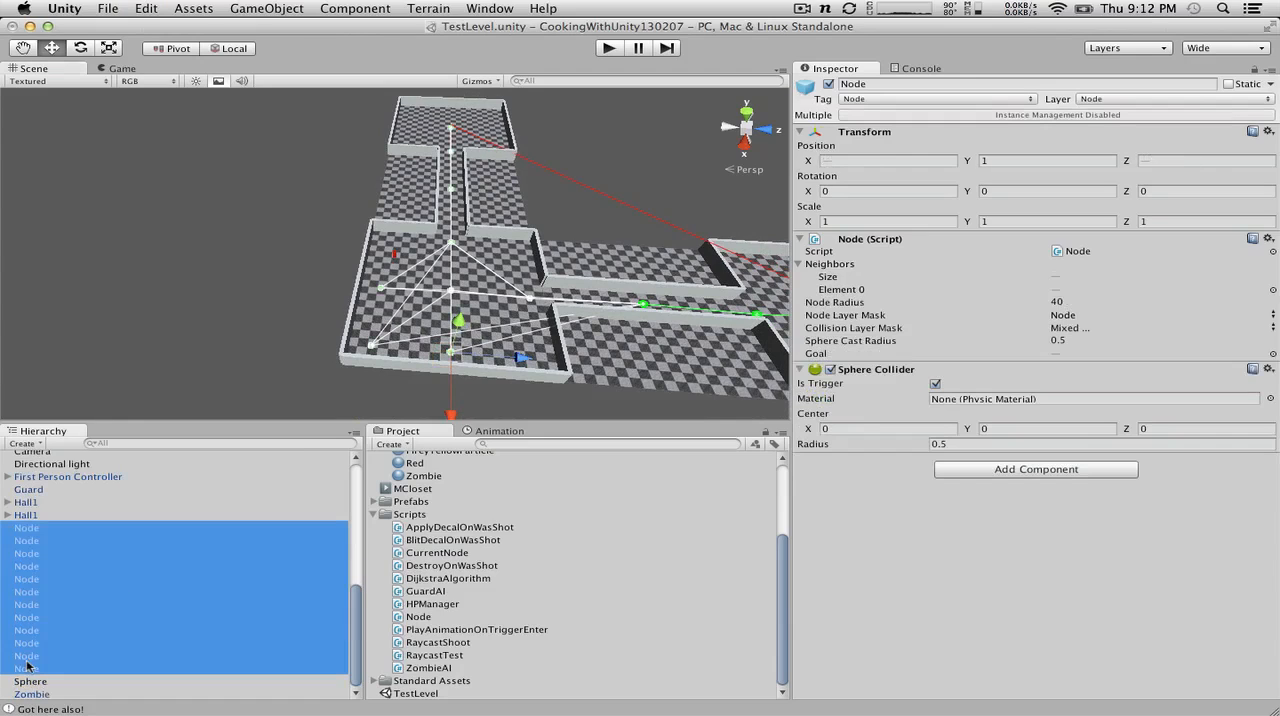
left_click(1267, 238)
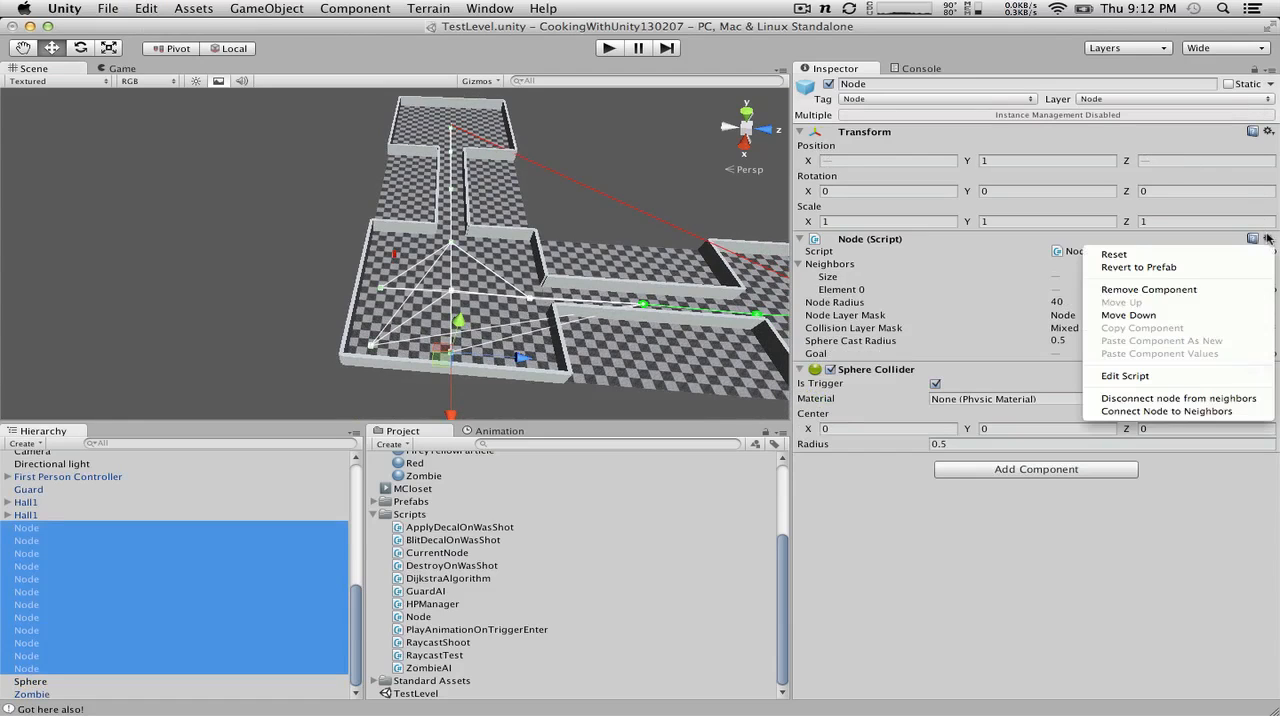
left_click(1181, 411)
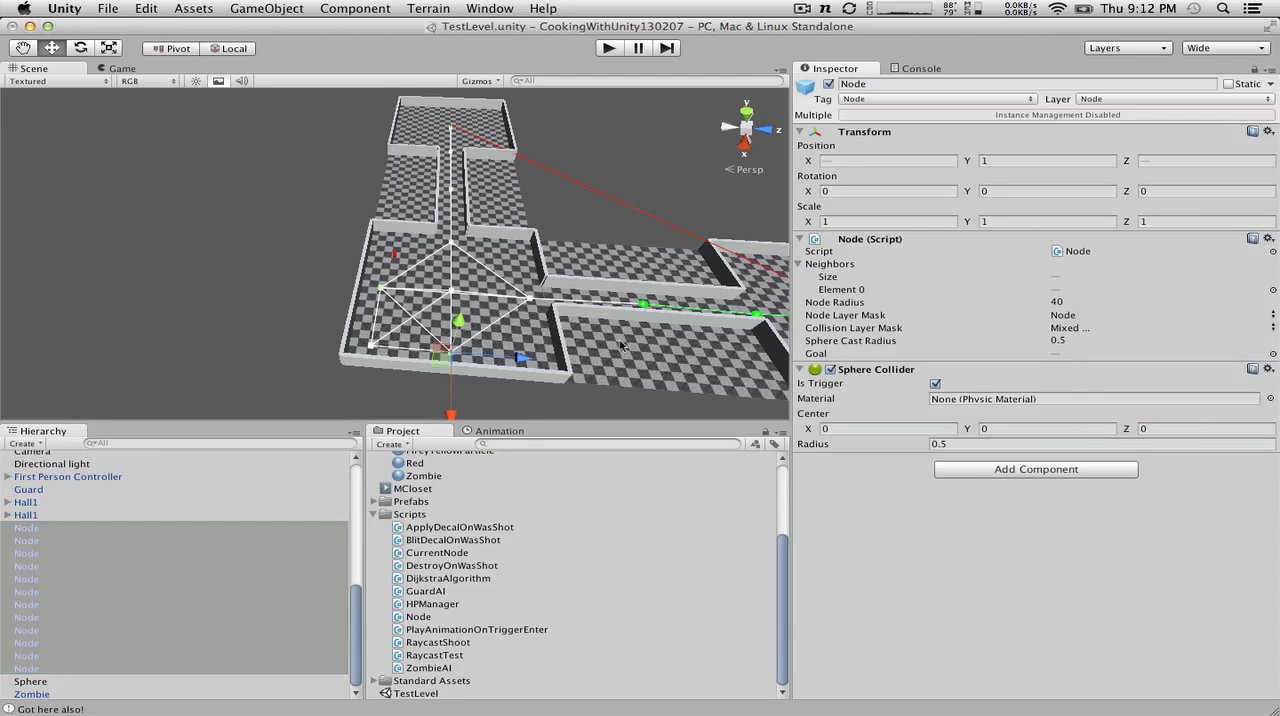
scroll(620, 345, "down", 3)
scroll(620, 345, "up", 5)
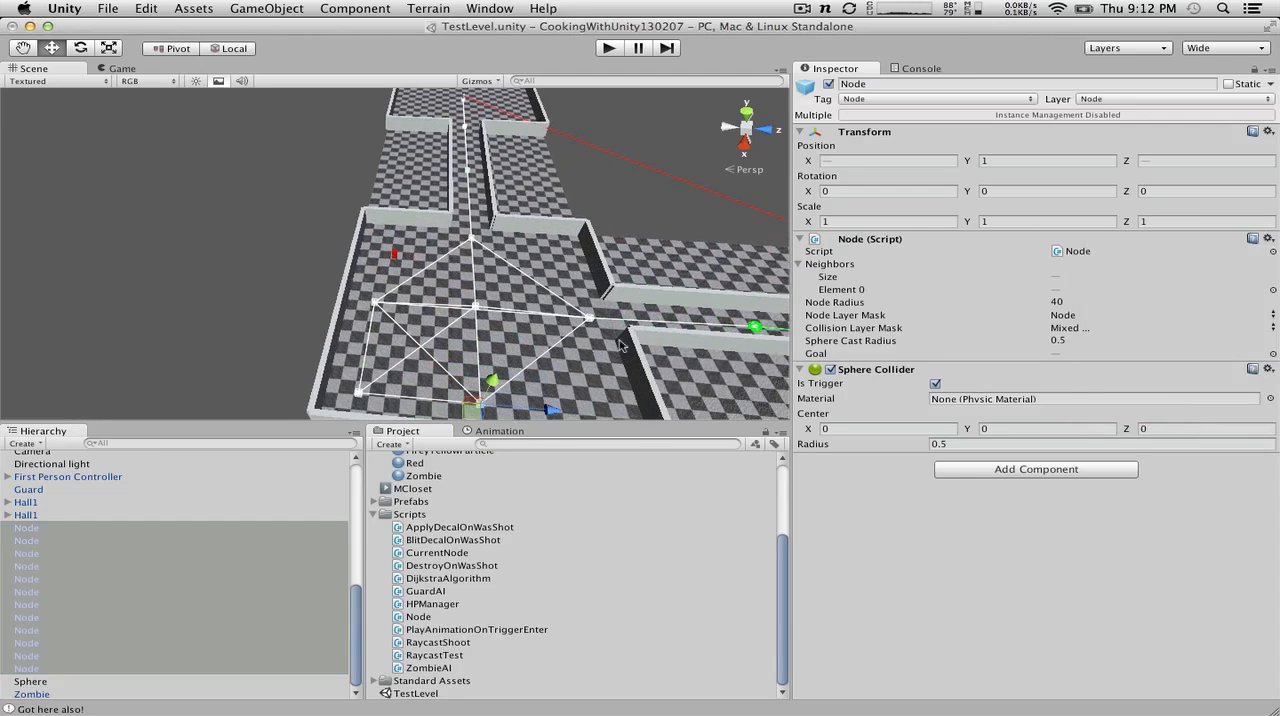
Step: Select the Guard and lock the Inspector on it
left_click(114, 553)
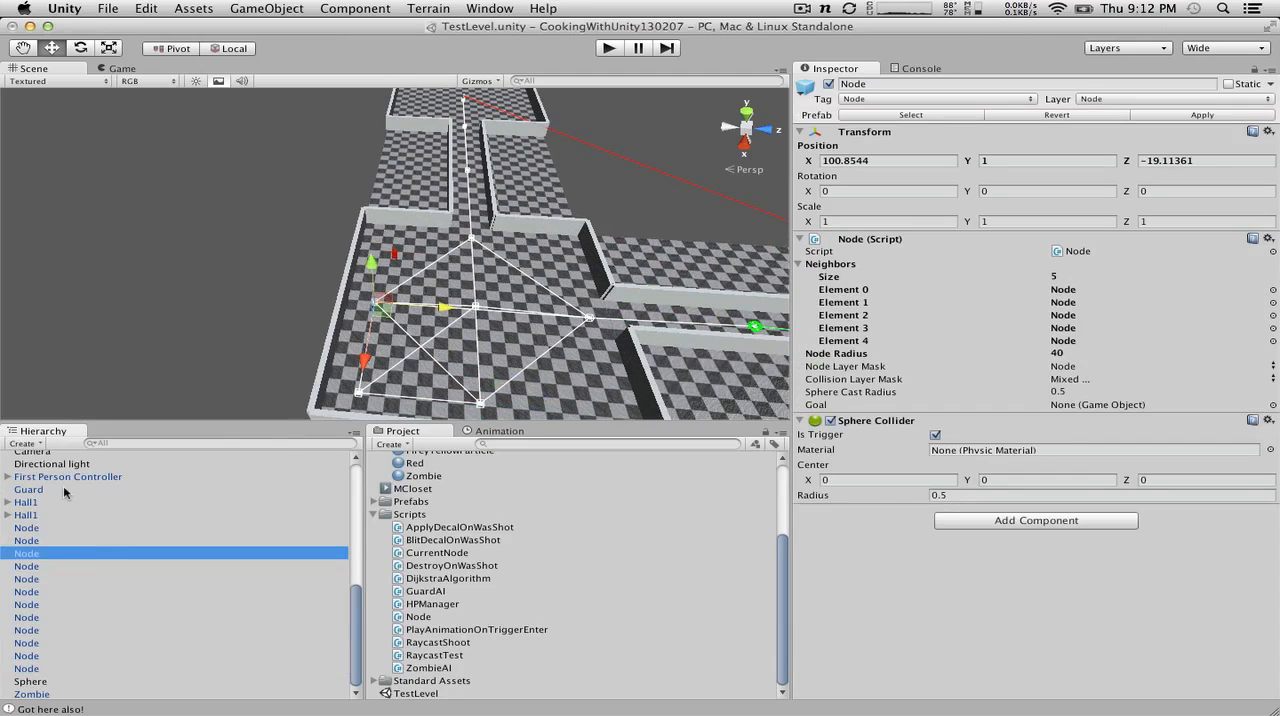
scroll(63, 490, "up", 5)
scroll(63, 490, "down", 5)
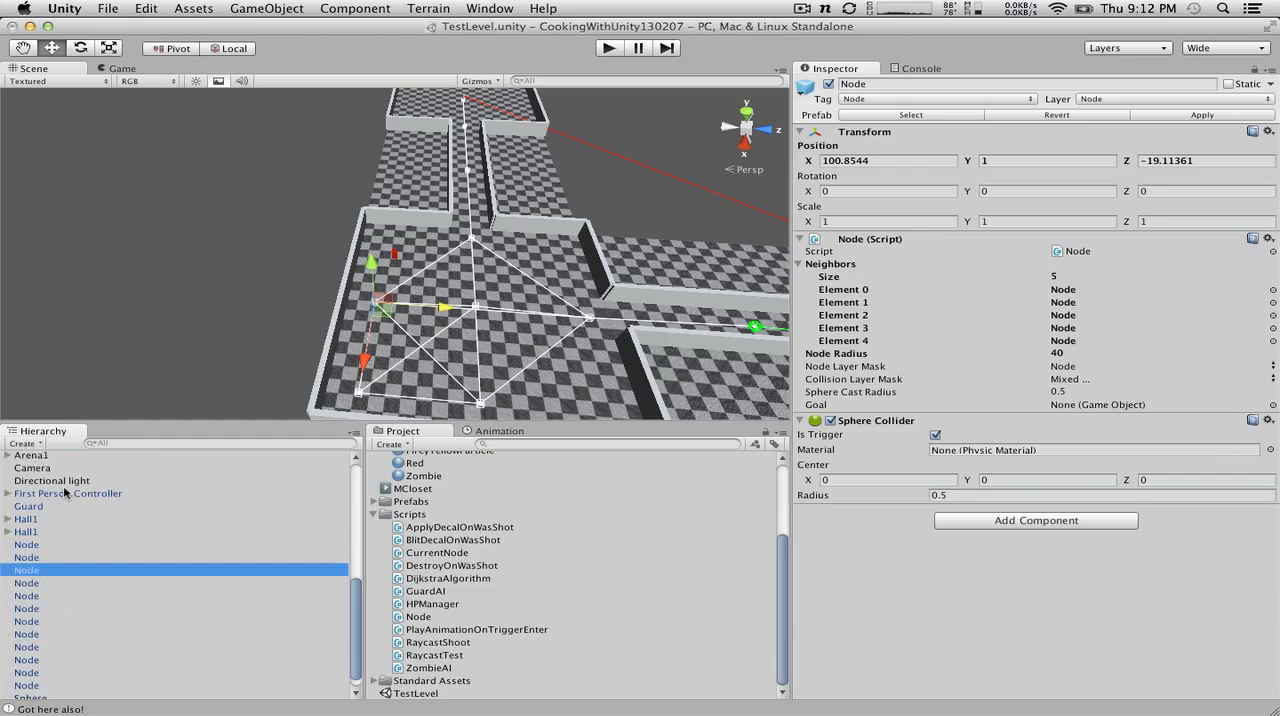
left_click(26, 508)
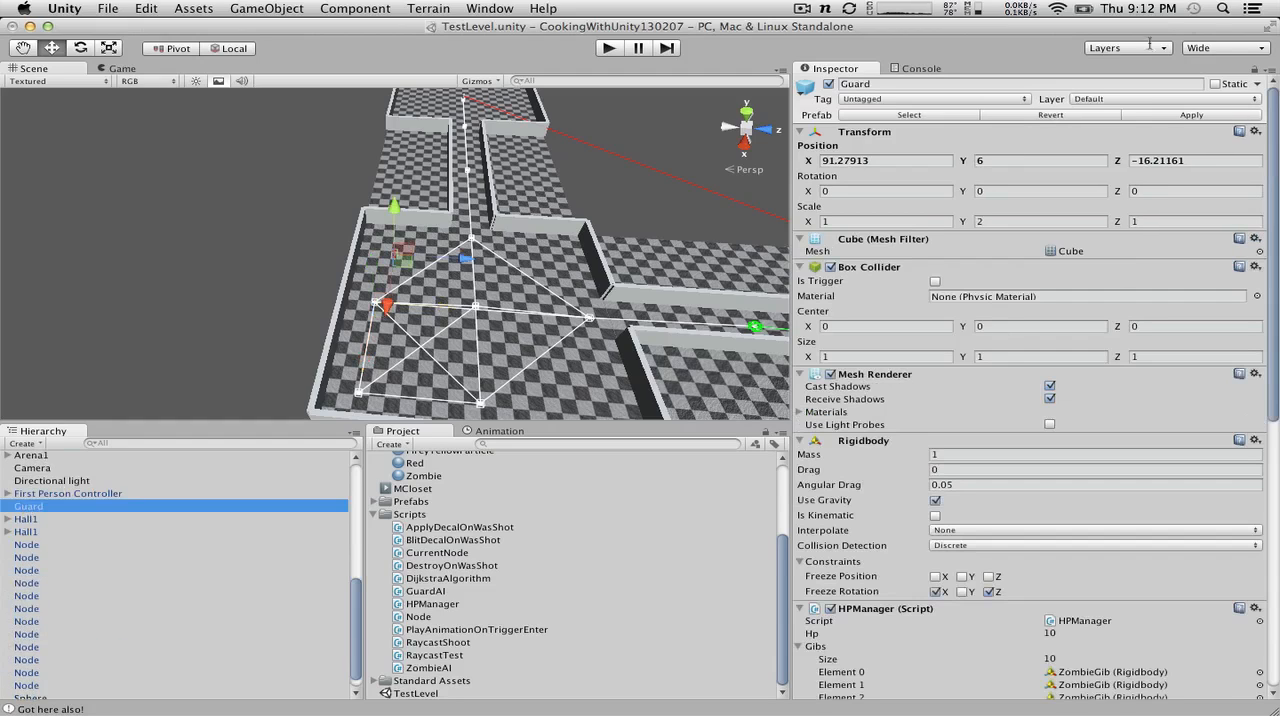
left_click(1257, 68)
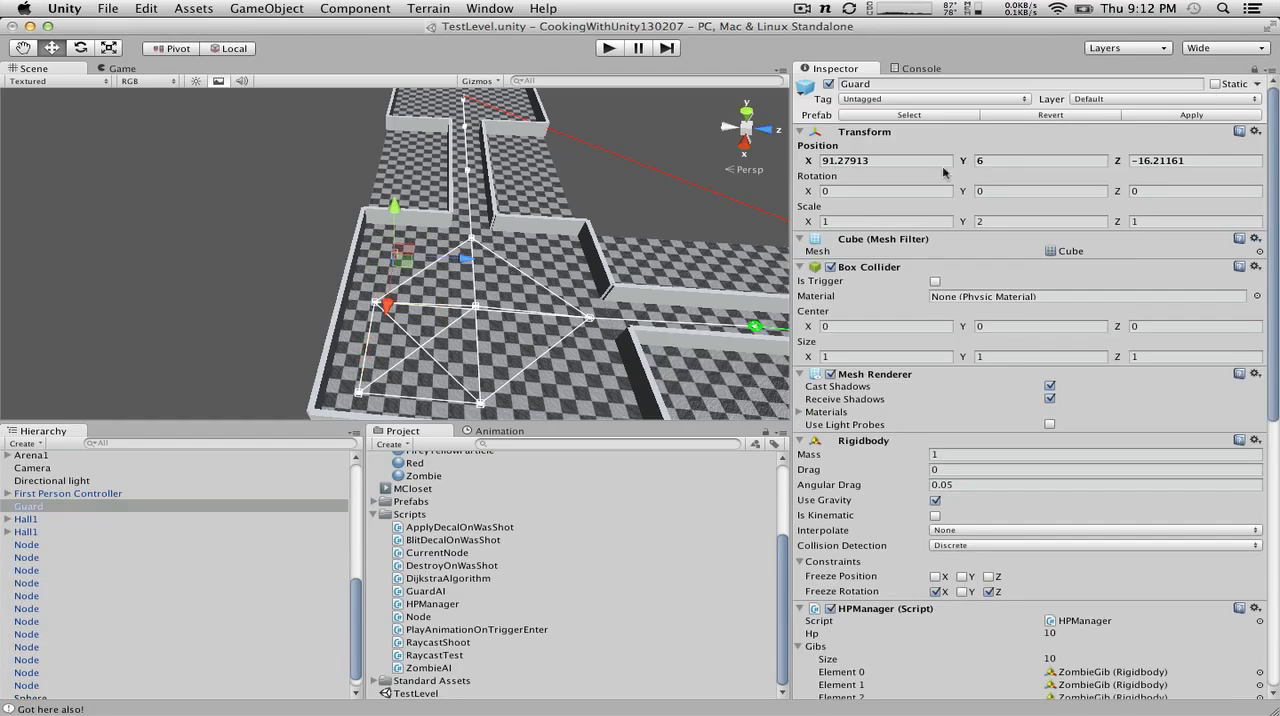
Step: Show the Guard AI's Patrol Nodes list in the locked Inspector and check where individual Hierarchy nodes lie in the scene
left_click(102, 609)
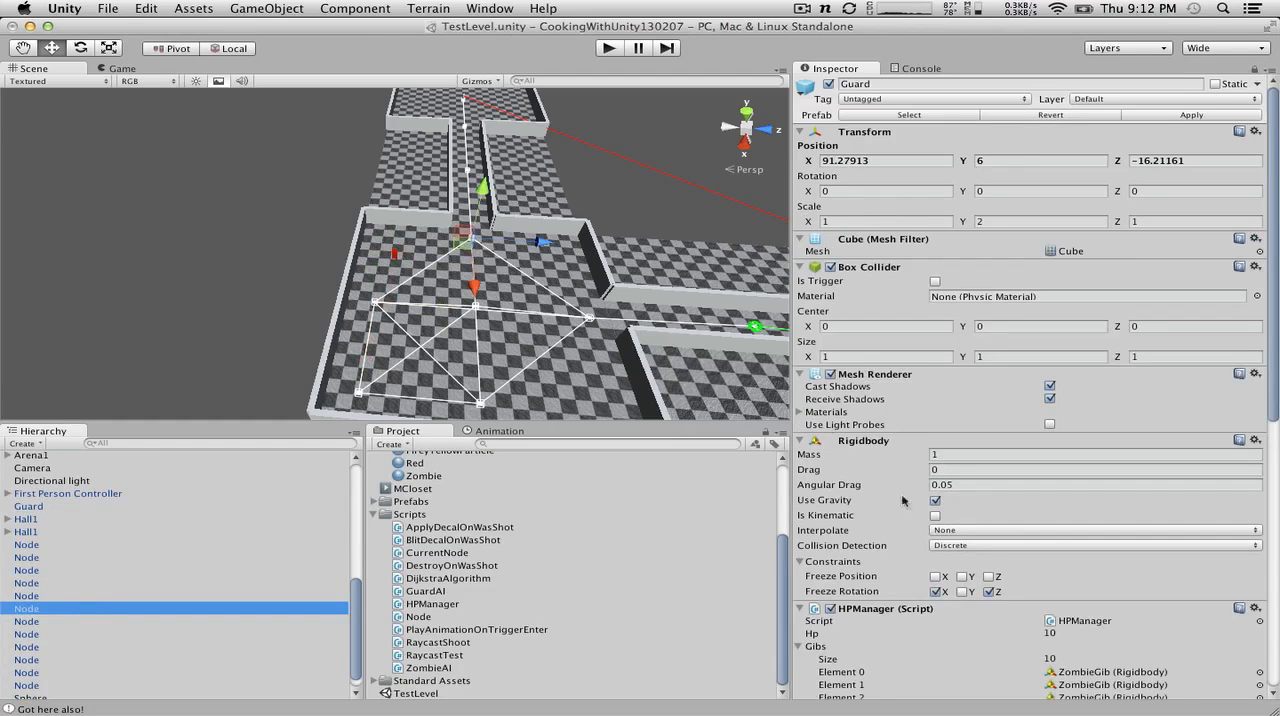
scroll(940, 525, "down", 10)
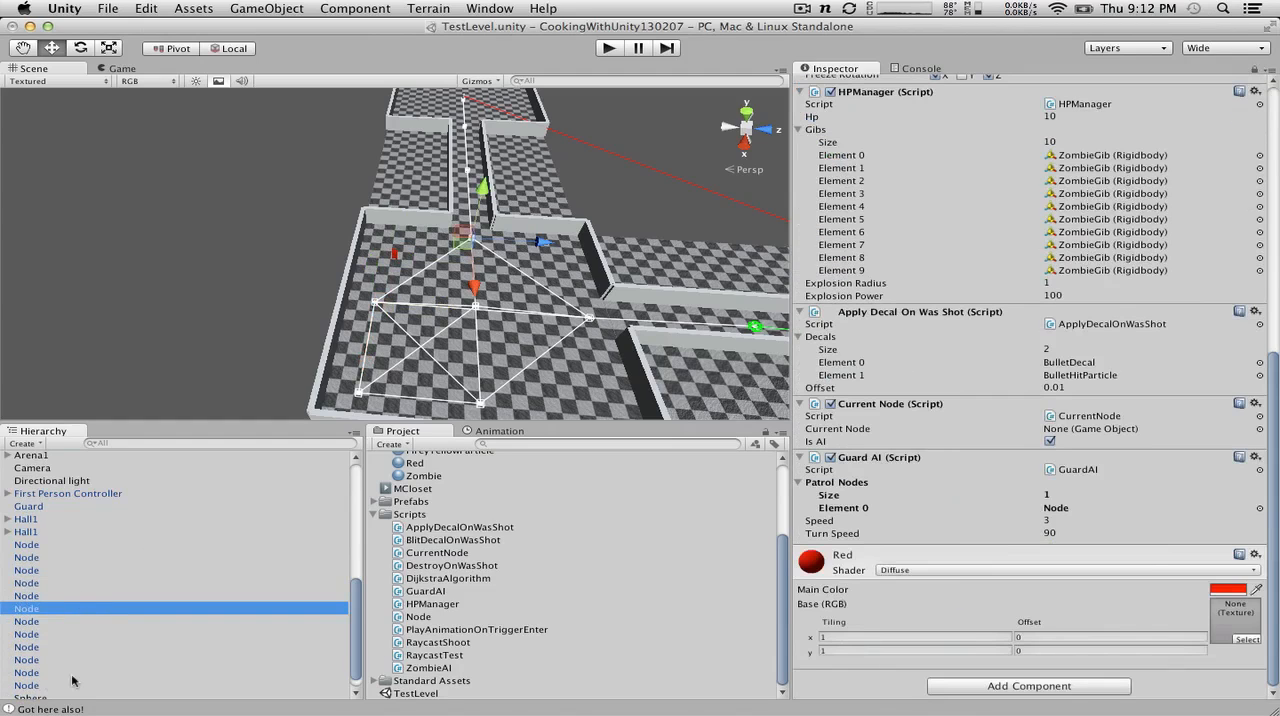
left_click(35, 608)
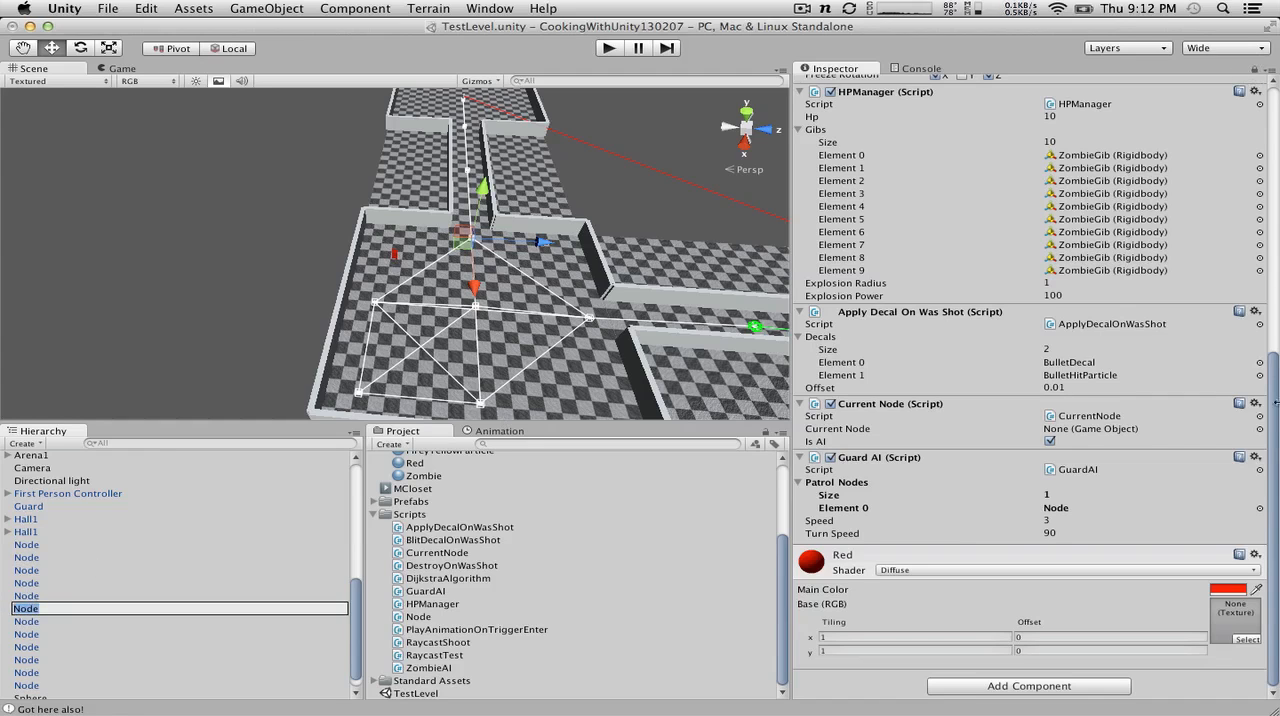
left_click_drag(1275, 425, 1185, 224)
left_click(67, 652)
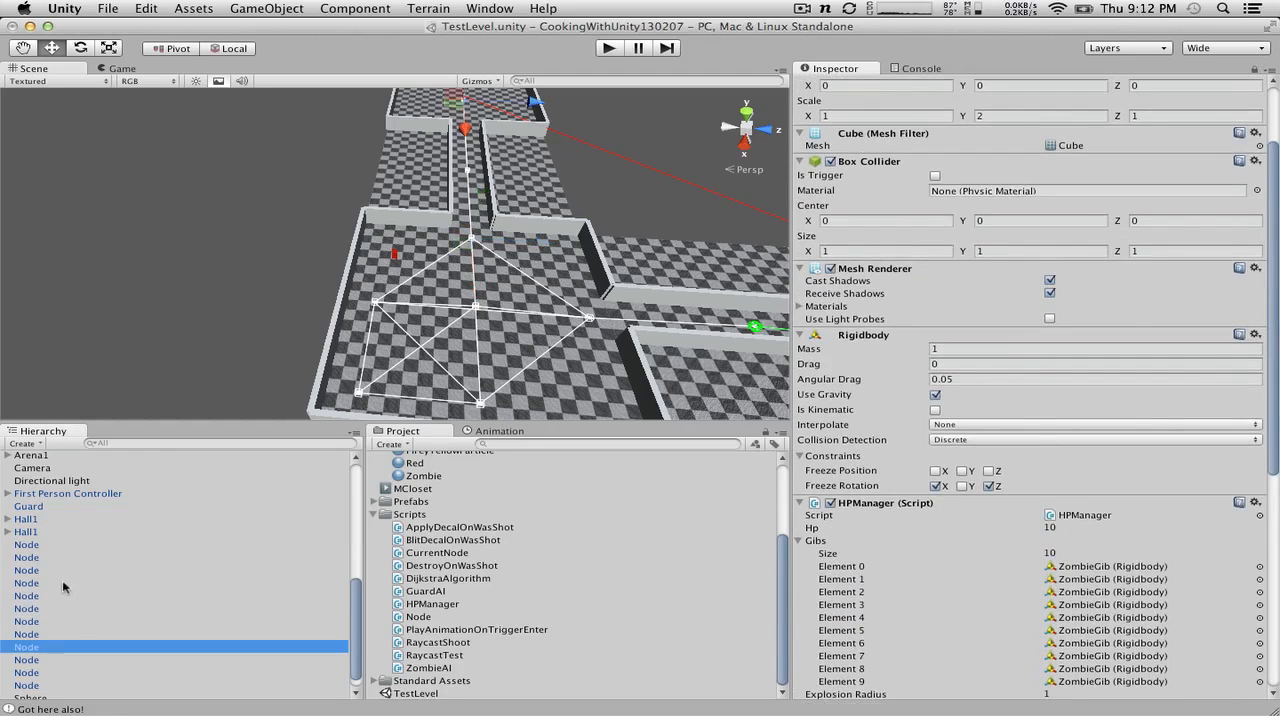
left_click(66, 584)
left_click_drag(1275, 393, 1275, 665)
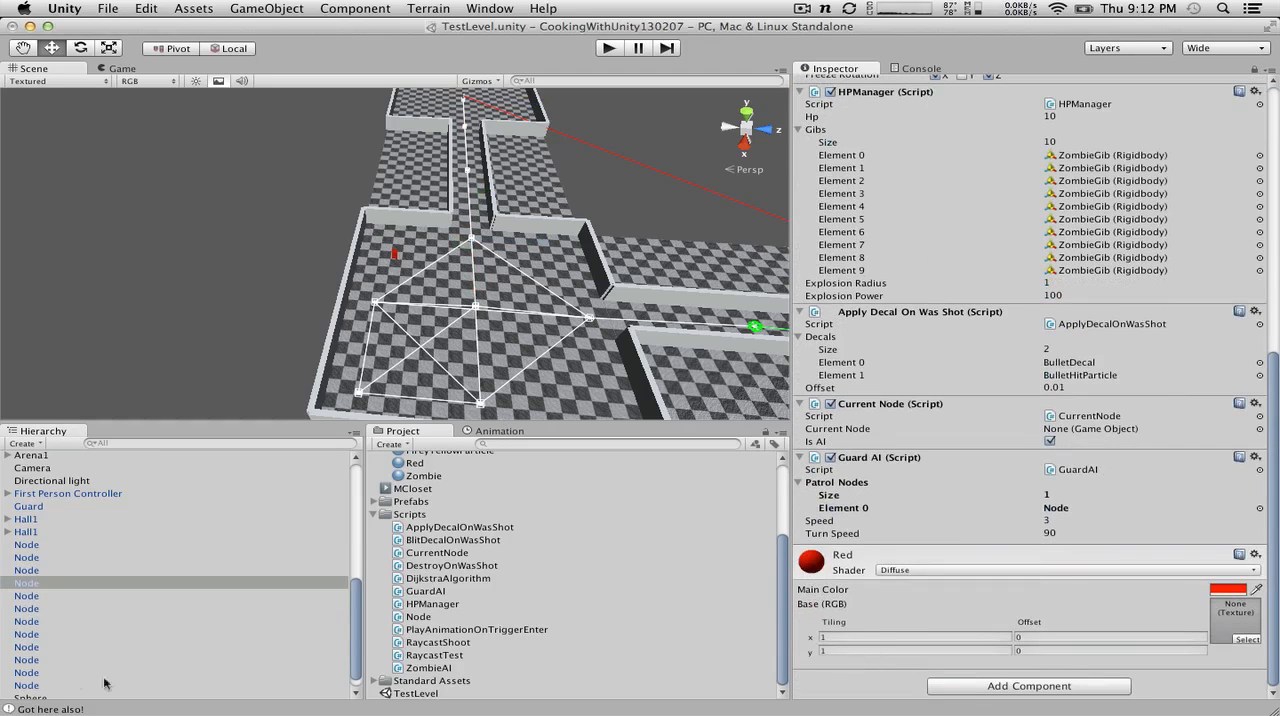
Step: Find the corner-room node nearest the Guard among the Hierarchy's Node objects and assign it as Element 0 of Patrol Nodes
left_click(40, 596)
key("Down")
key("Down")
key("Down")
key("Down")
key("Down")
key("Down")
key("Down")
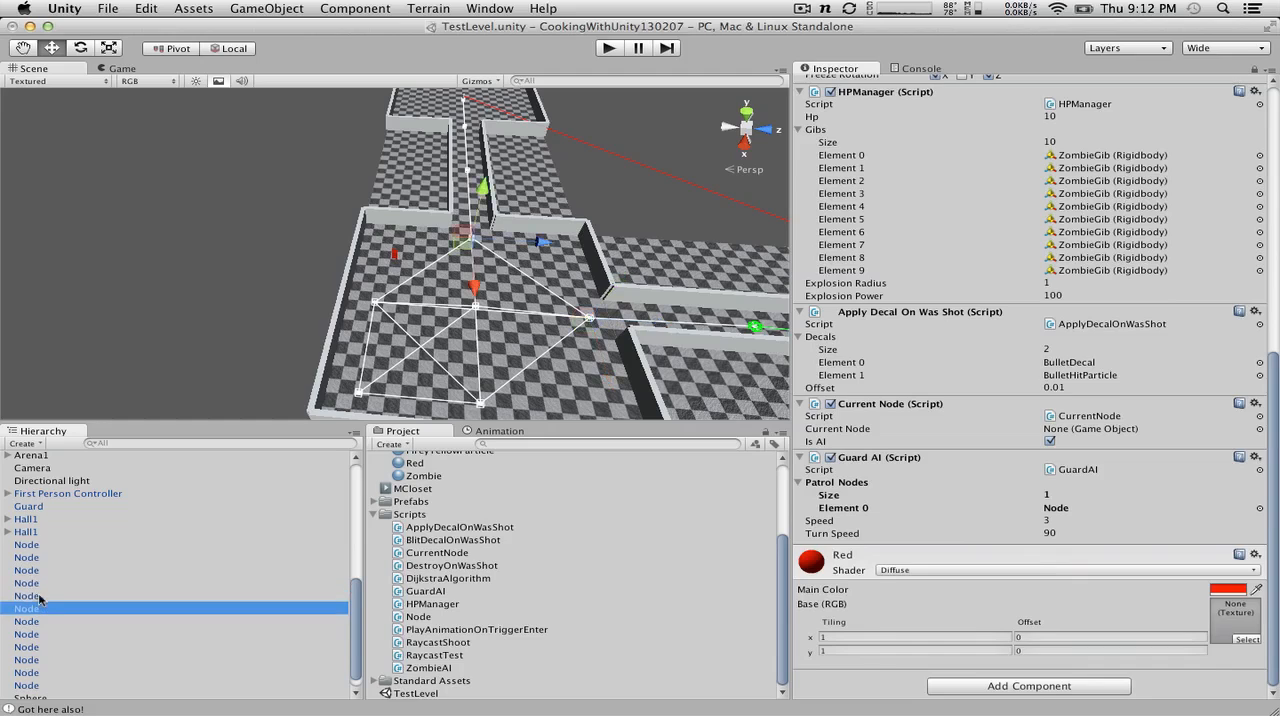
key("Down")
key("Down")
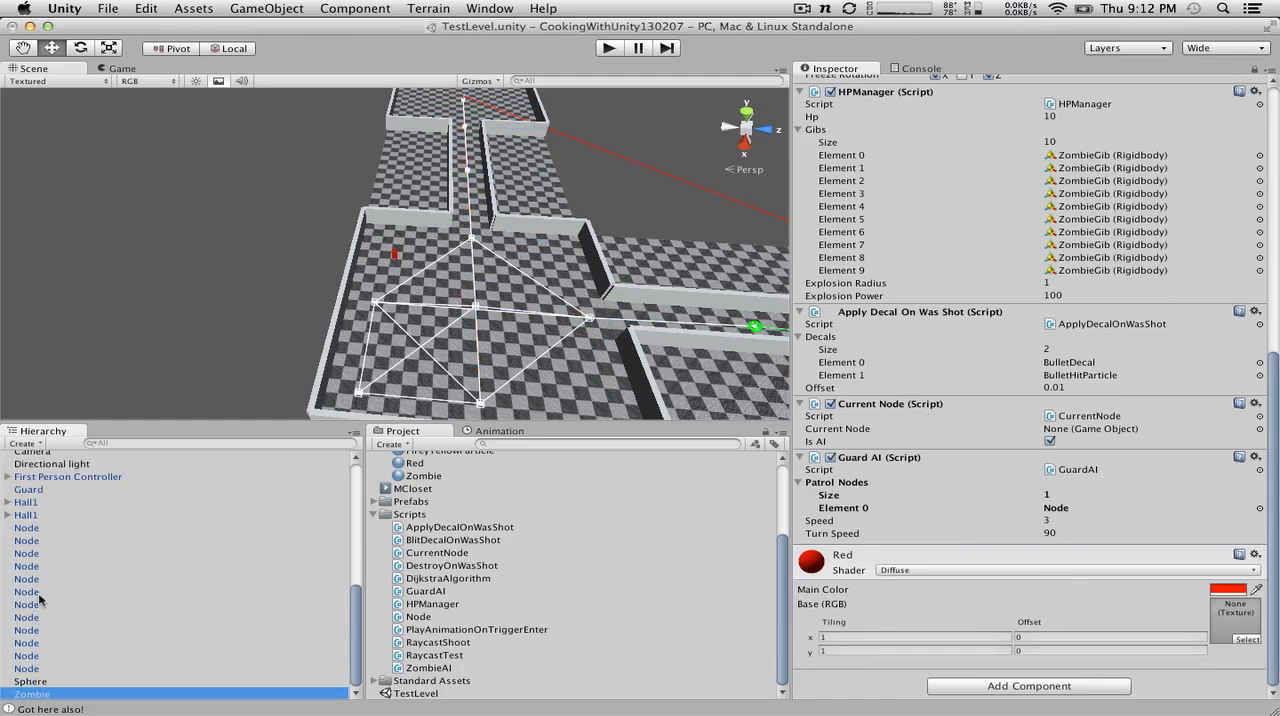
key("Up")
key("Up")
key("Up")
key("Up")
key("Up")
key("Up")
key("Up")
key("Up")
key("Up")
key("Up")
key("Up")
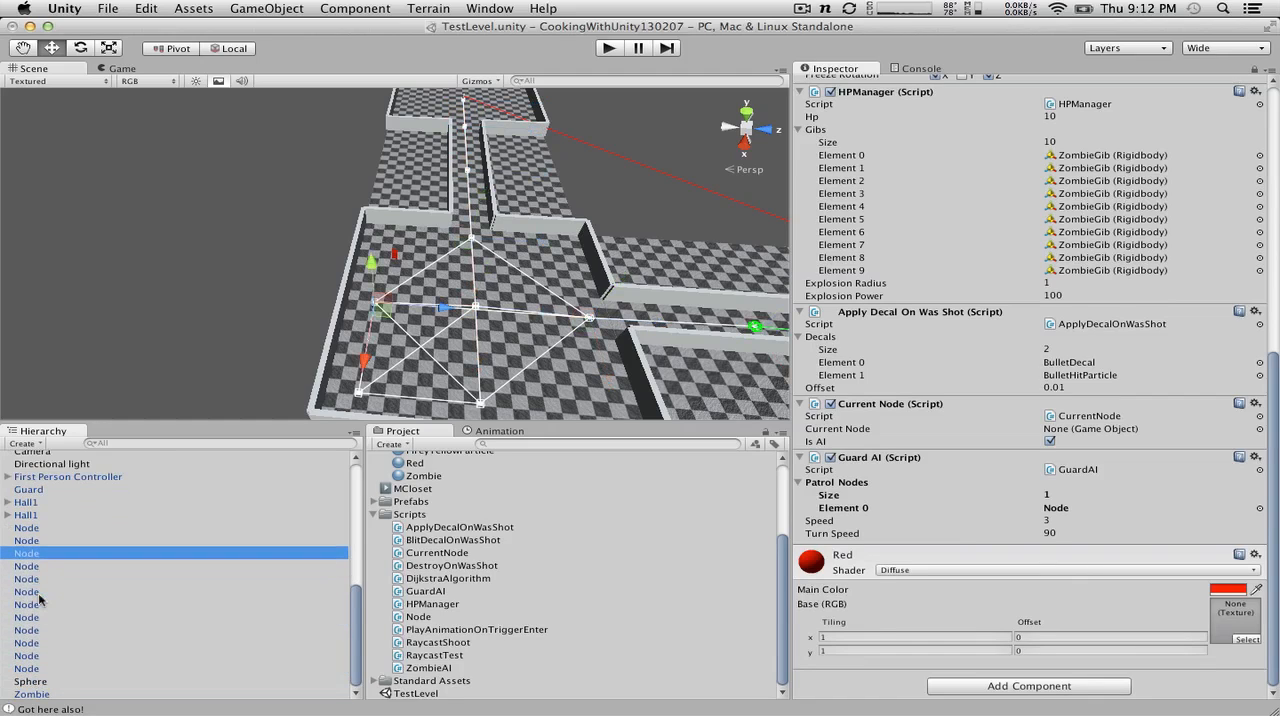
left_click_drag(40, 563, 1062, 513)
Step: Add the two nodes farthest from the corridor entrance in the corner room to the Guard AI's Patrol Nodes as Elements 1 and 2
key("Down")
key("Down")
key("Down")
key("Down")
key("Down")
key("Down")
key("Down")
key("Down")
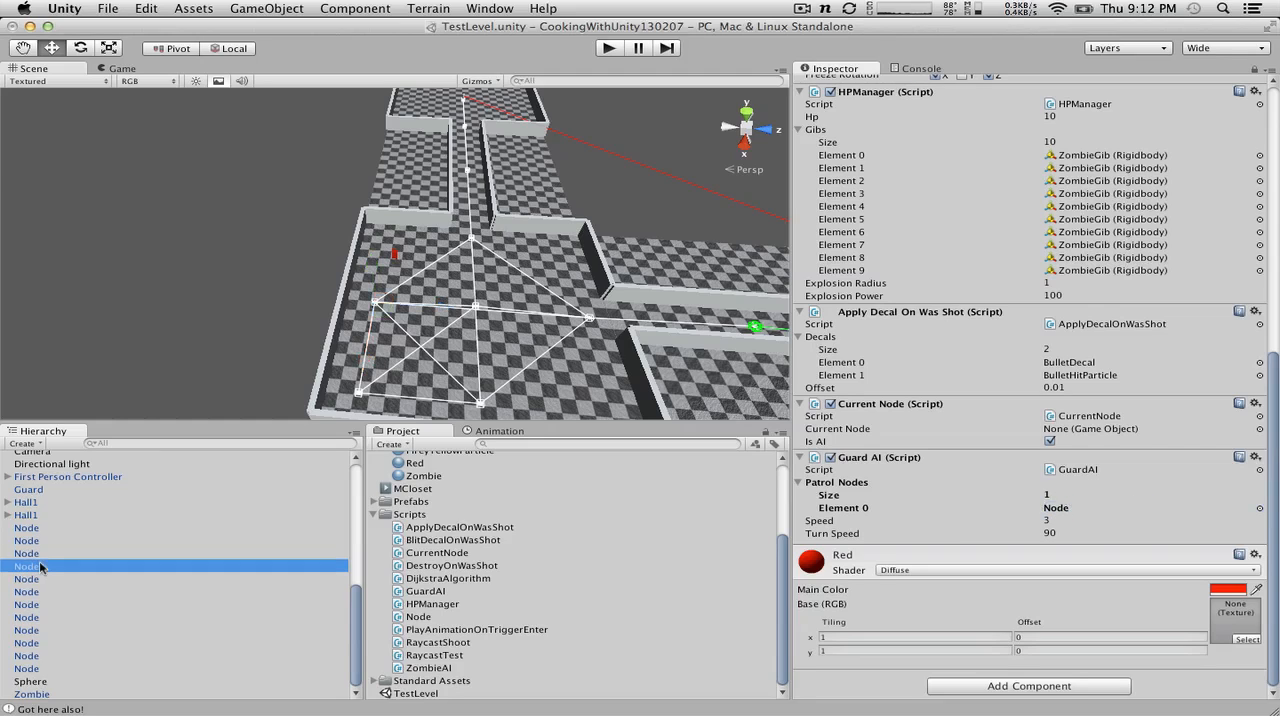
key("Down")
key("Down")
key("Down")
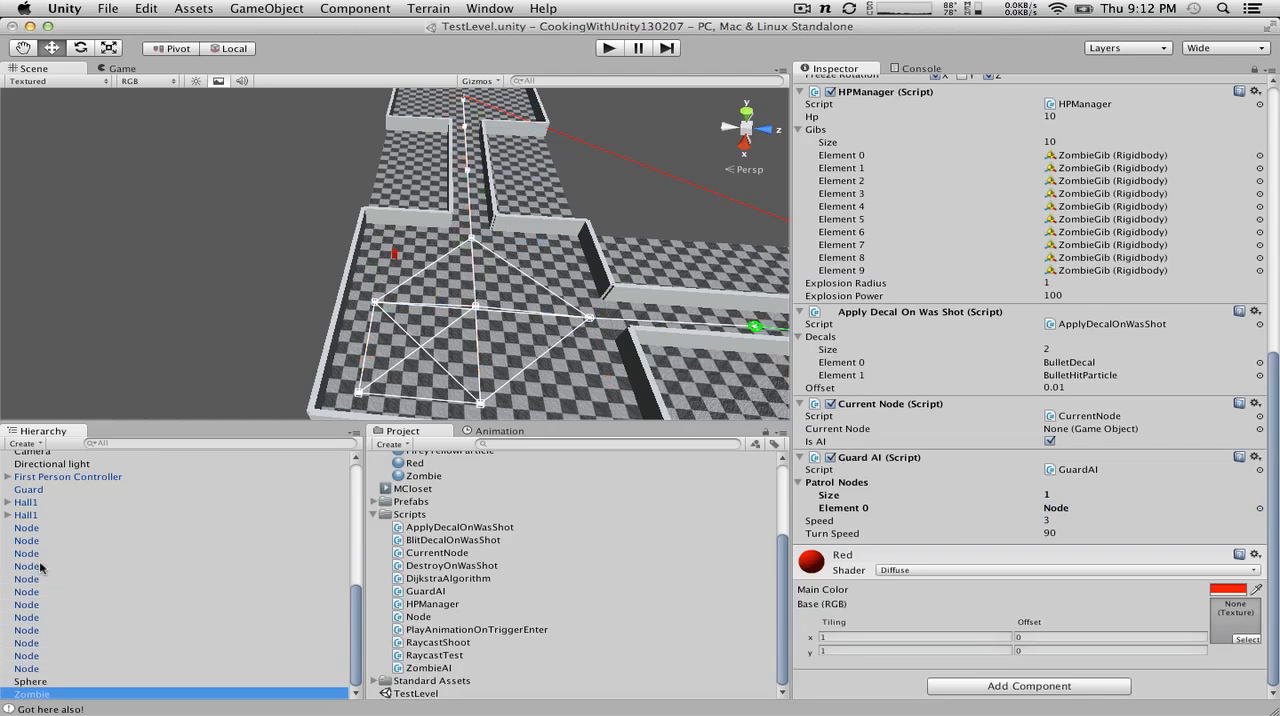
key("Up")
key("Up")
key("Up")
key("Up")
key("Up")
key("Up")
key("Up")
key("Up")
key("Up")
key("Up")
key("Up")
key("Up")
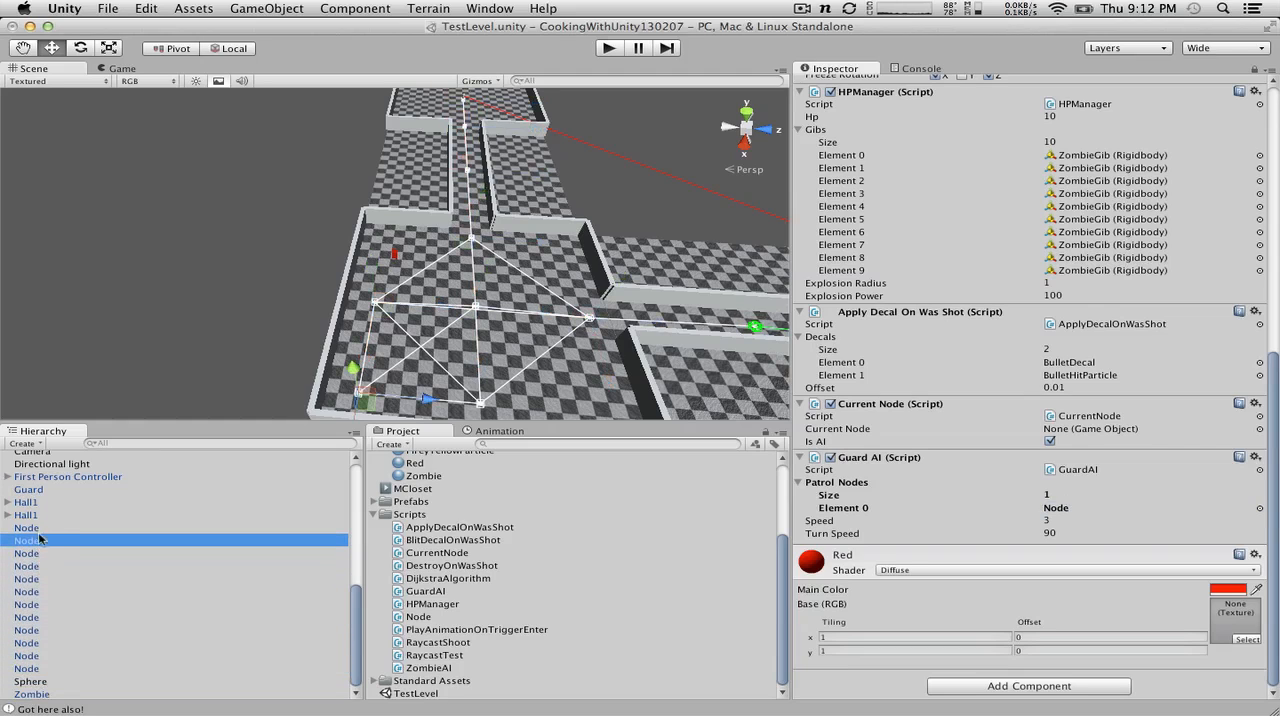
left_click_drag(40, 540, 910, 485)
key("Up")
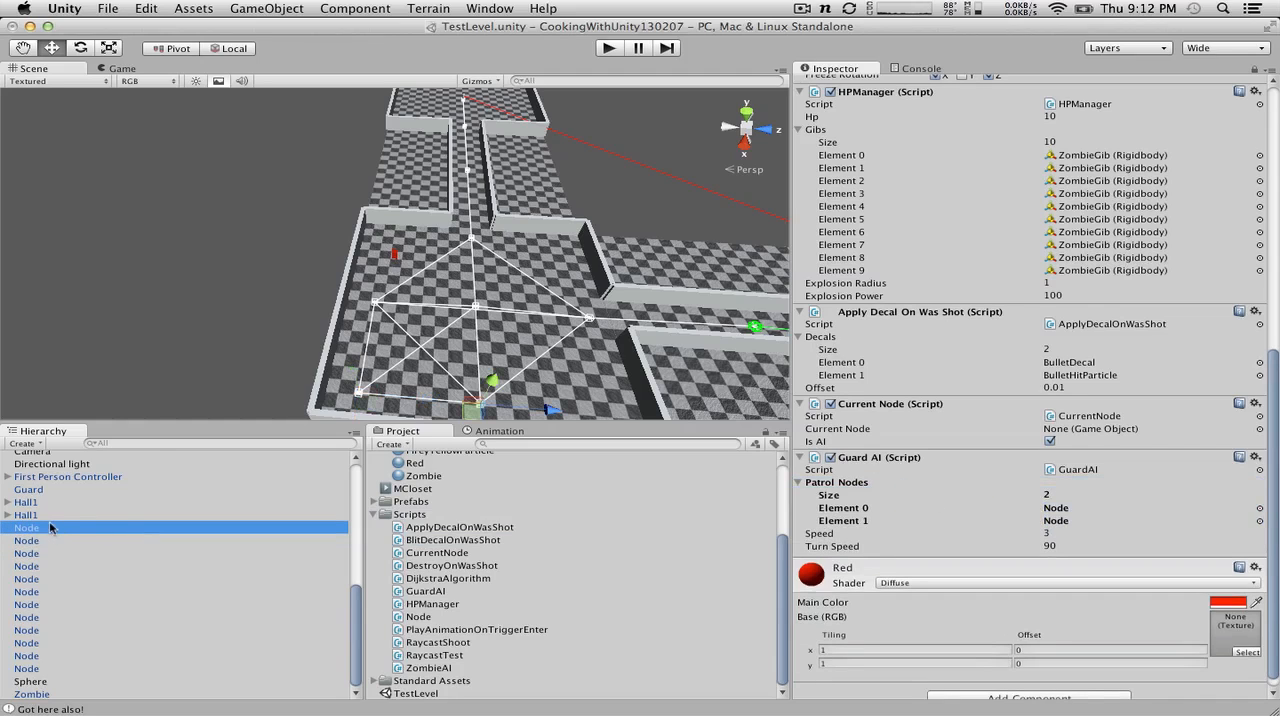
left_click_drag(50, 527, 1069, 488)
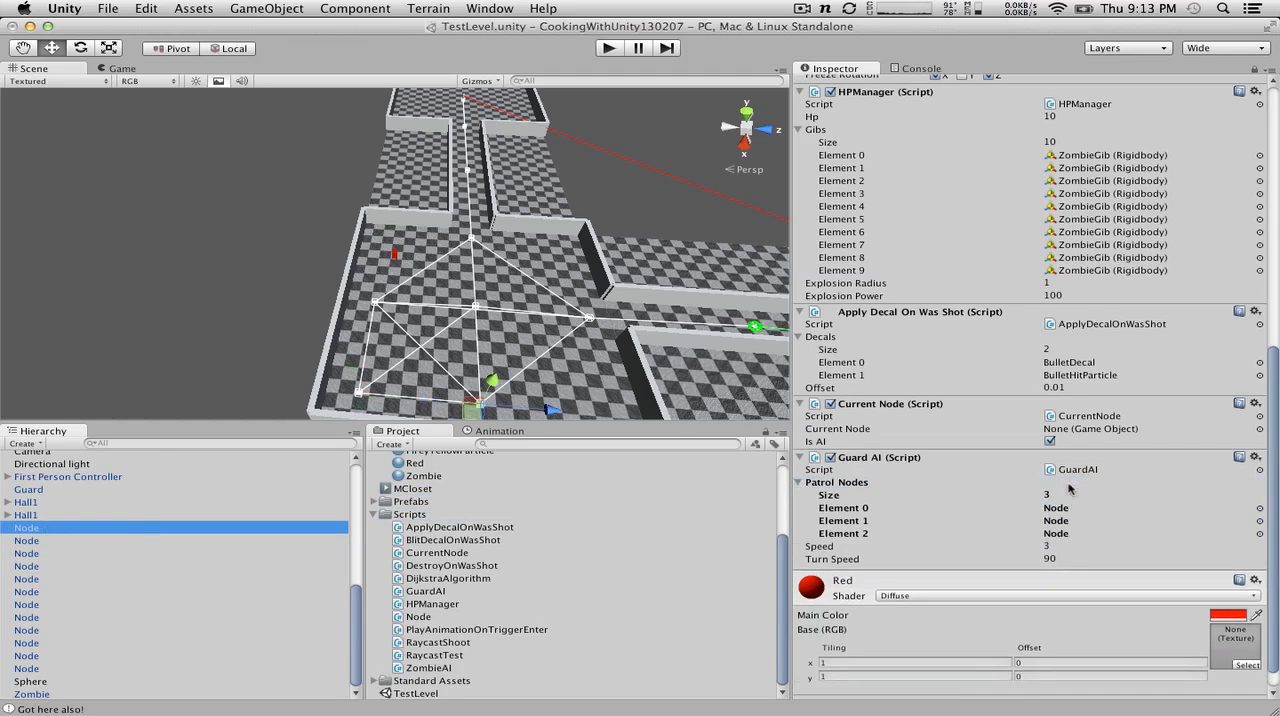
Step: Run the game in Scene view, watch the Guard's patrol between the corner-room nodes from several angles, and stop the run
left_click(607, 48)
left_click(33, 68)
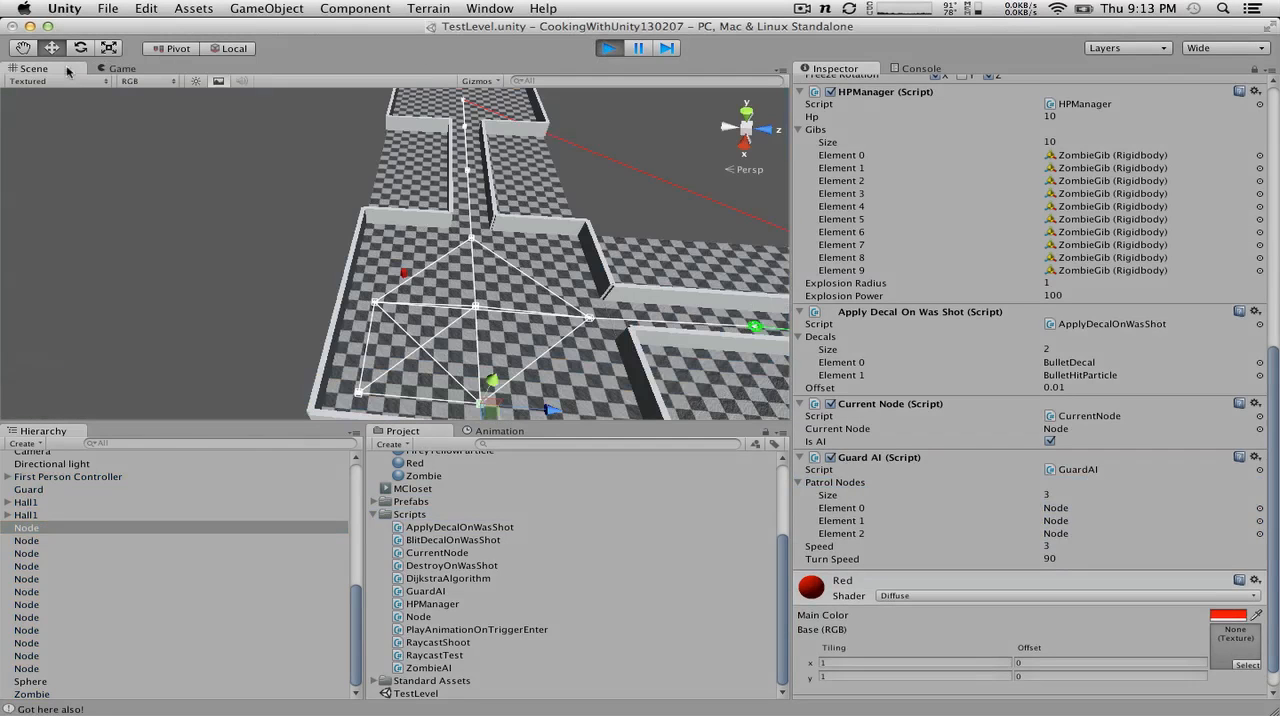
scroll(414, 390, "down", 5)
scroll(414, 390, "up", 5)
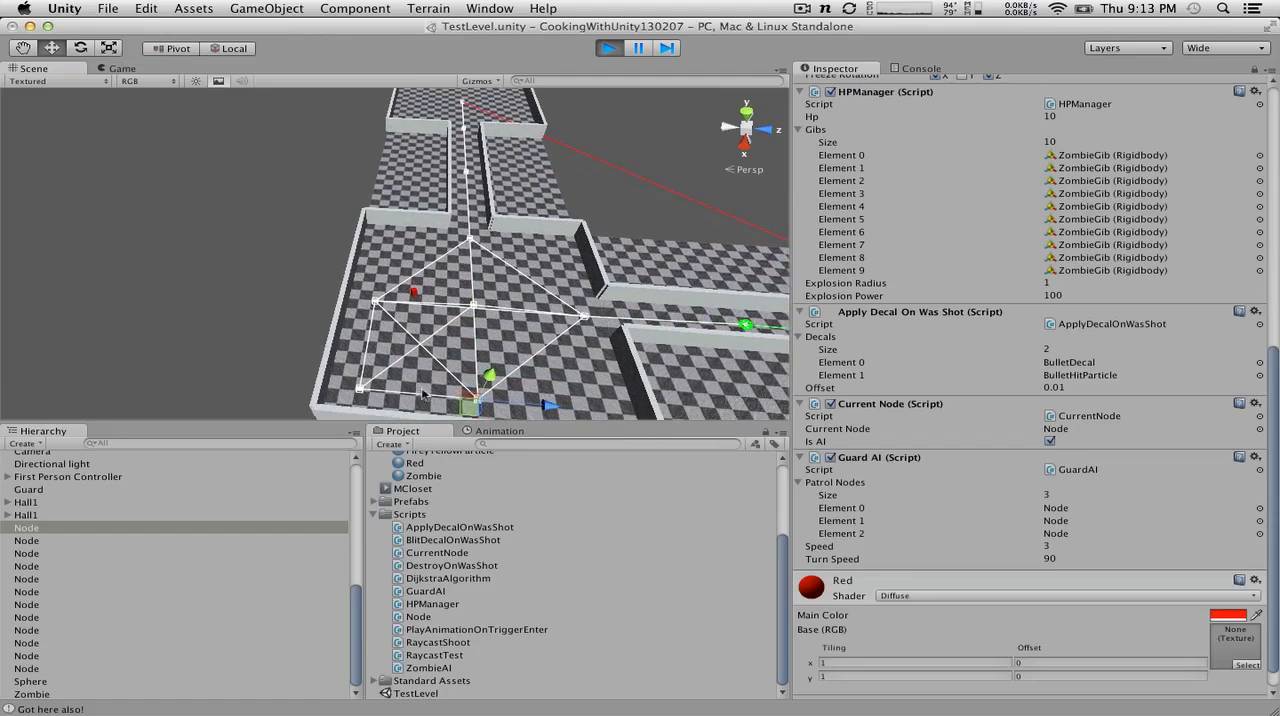
left_click(425, 309)
left_click(425, 311)
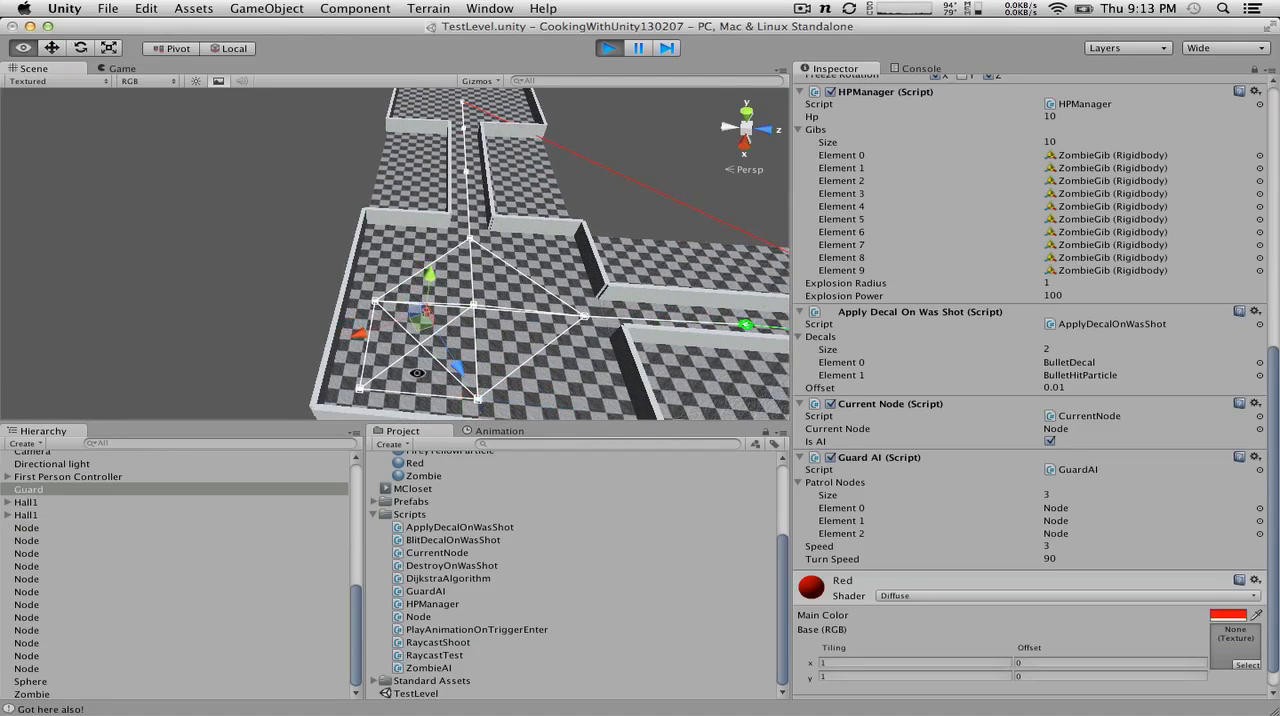
left_click_drag(425, 313, 560, 252, "alt")
scroll(478, 282, "down", 4)
scroll(478, 282, "up", 7)
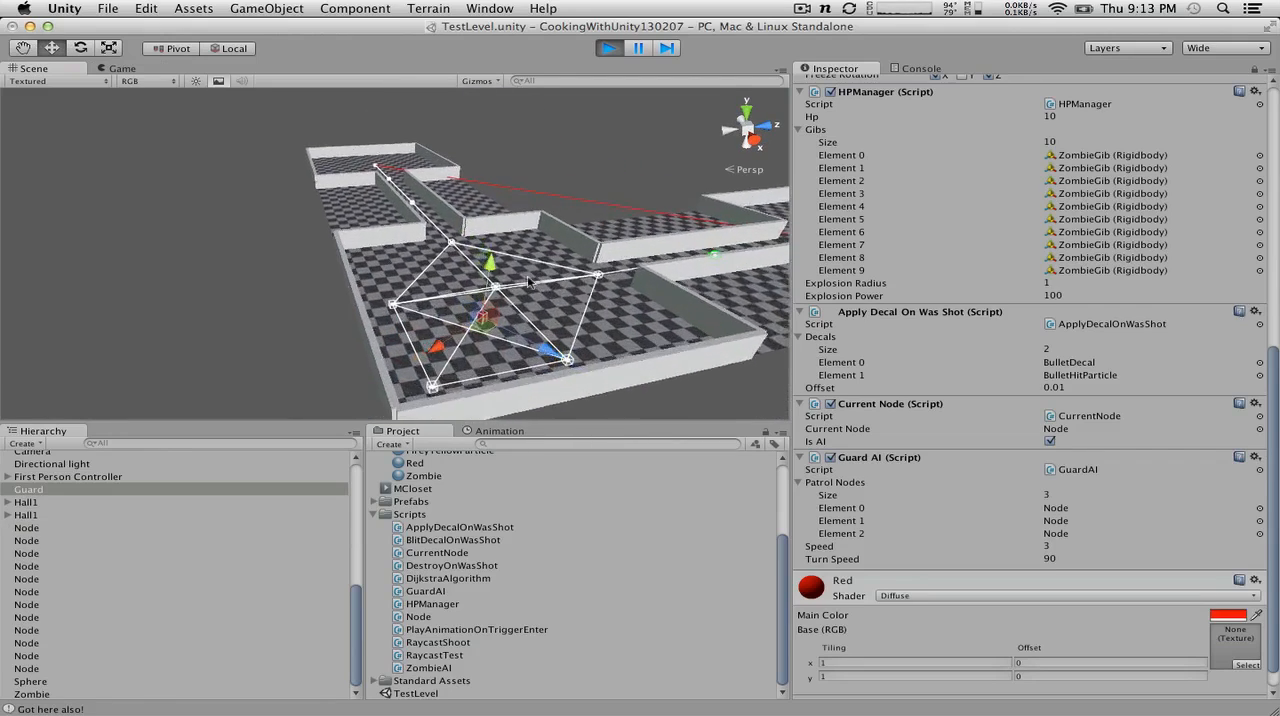
left_click_drag(478, 282, 610, 300, "alt")
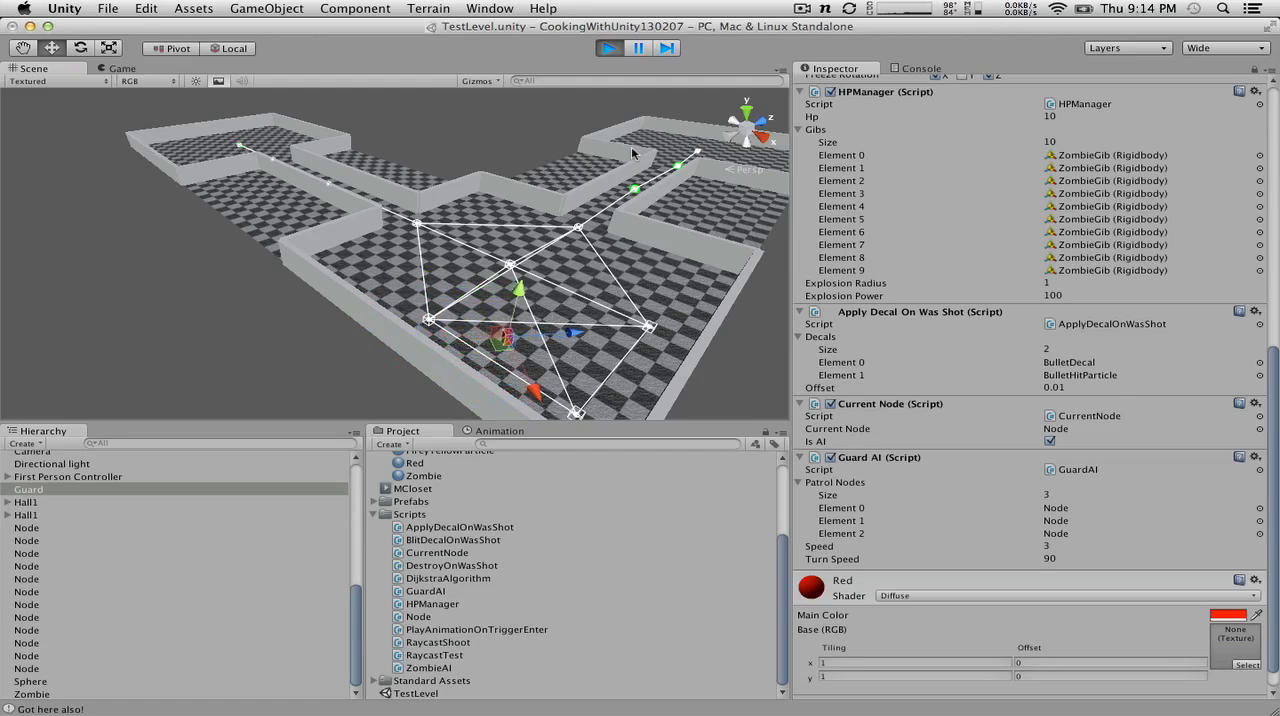
left_click(607, 47)
Step: Switch to GuardAI.cs in MonoDevelop and insert two blank lines after the Patrol() method for a new coroutine
key("super+Tab")
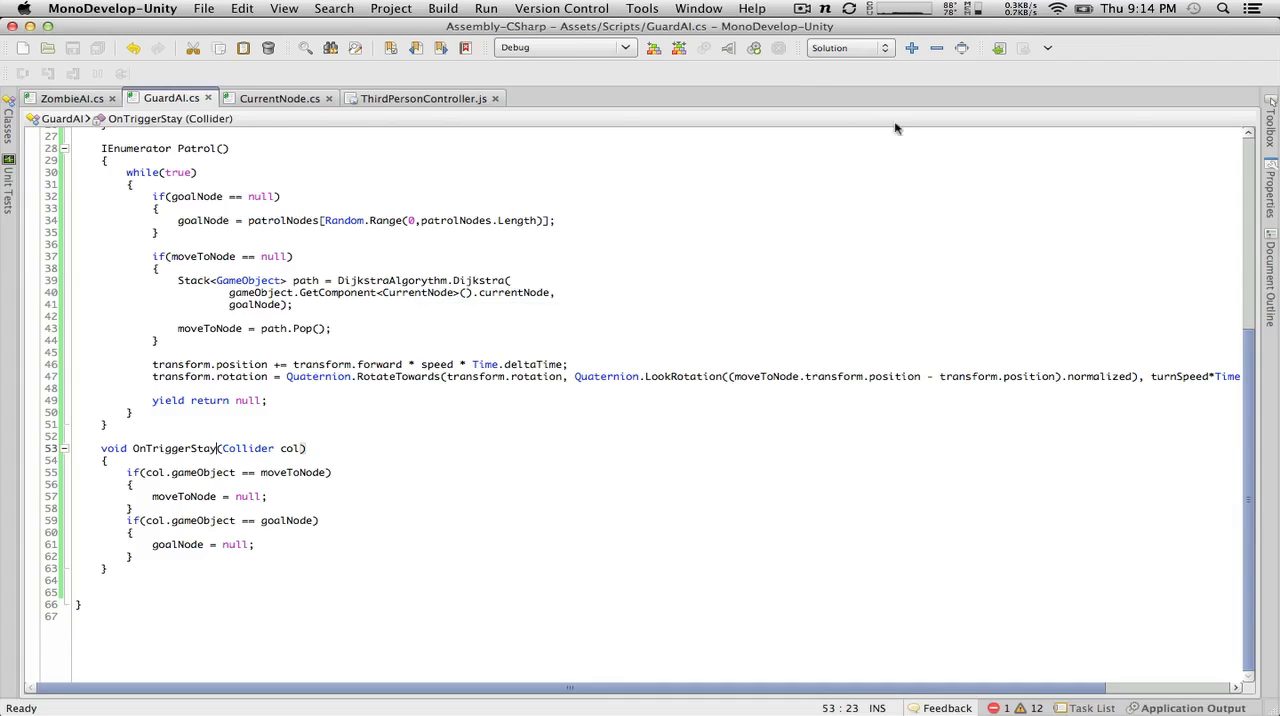
left_click(188, 418)
key("Down")
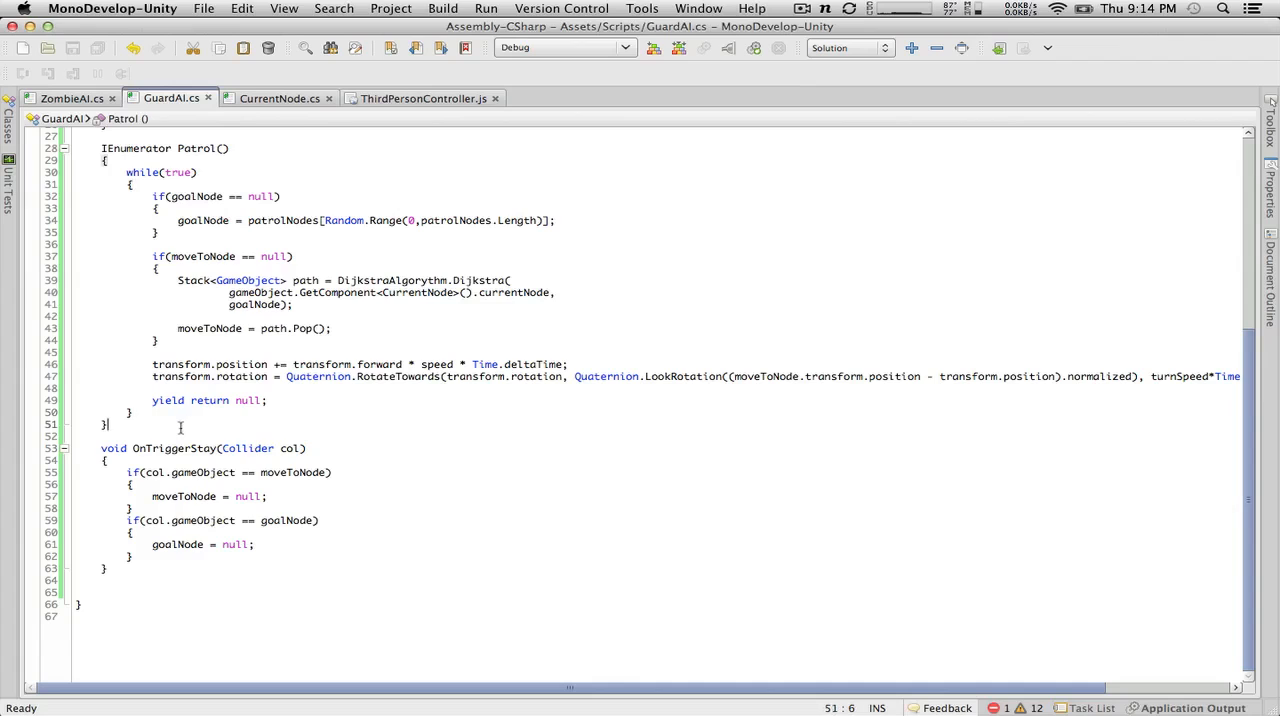
key("Return")
key("Return")
left_click_drag(108, 424, 36, 162)
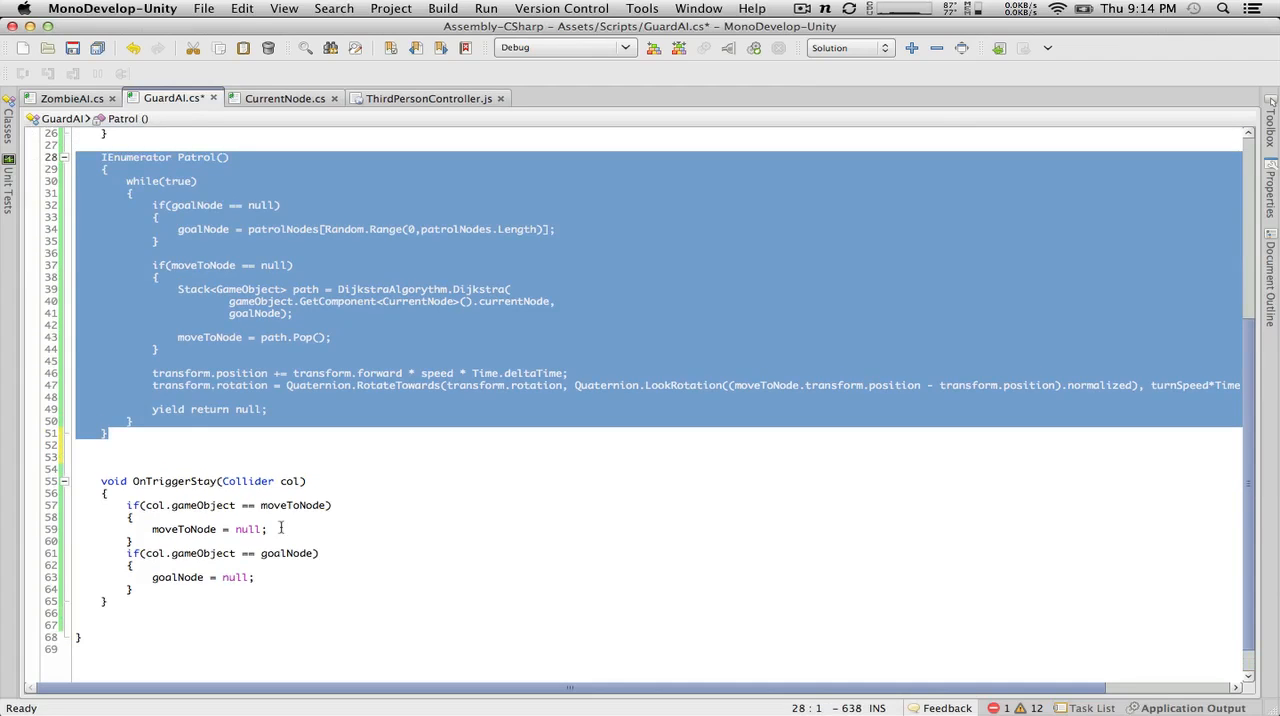
left_click(176, 454)
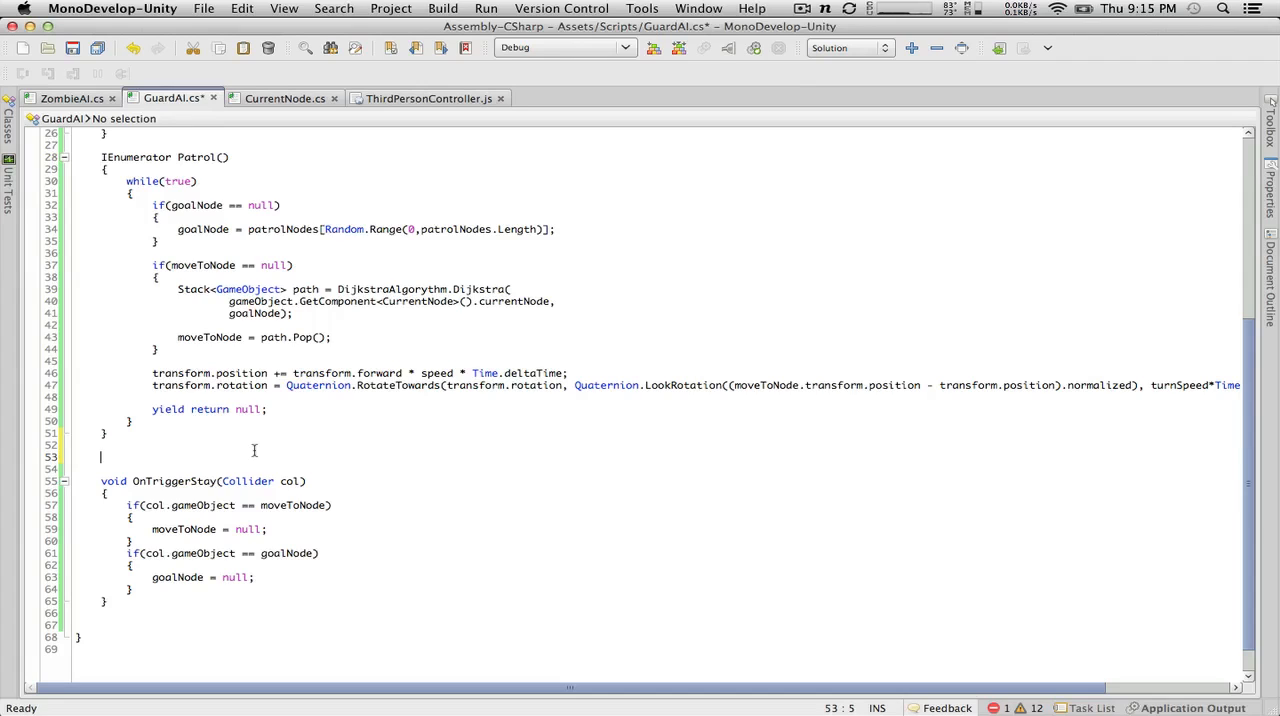
Step: Declare the coroutine signature IEnumerator CheckOutDisturbance() below the Patrol() method
type("IE")
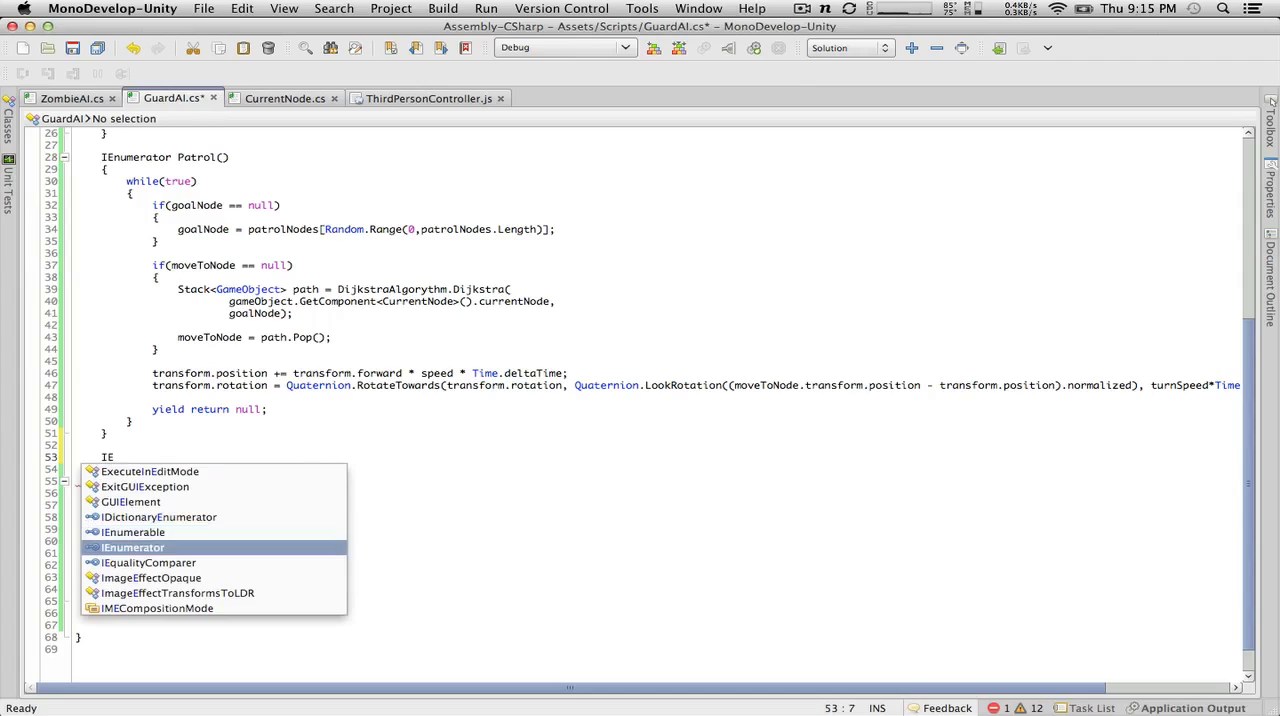
key("Return")
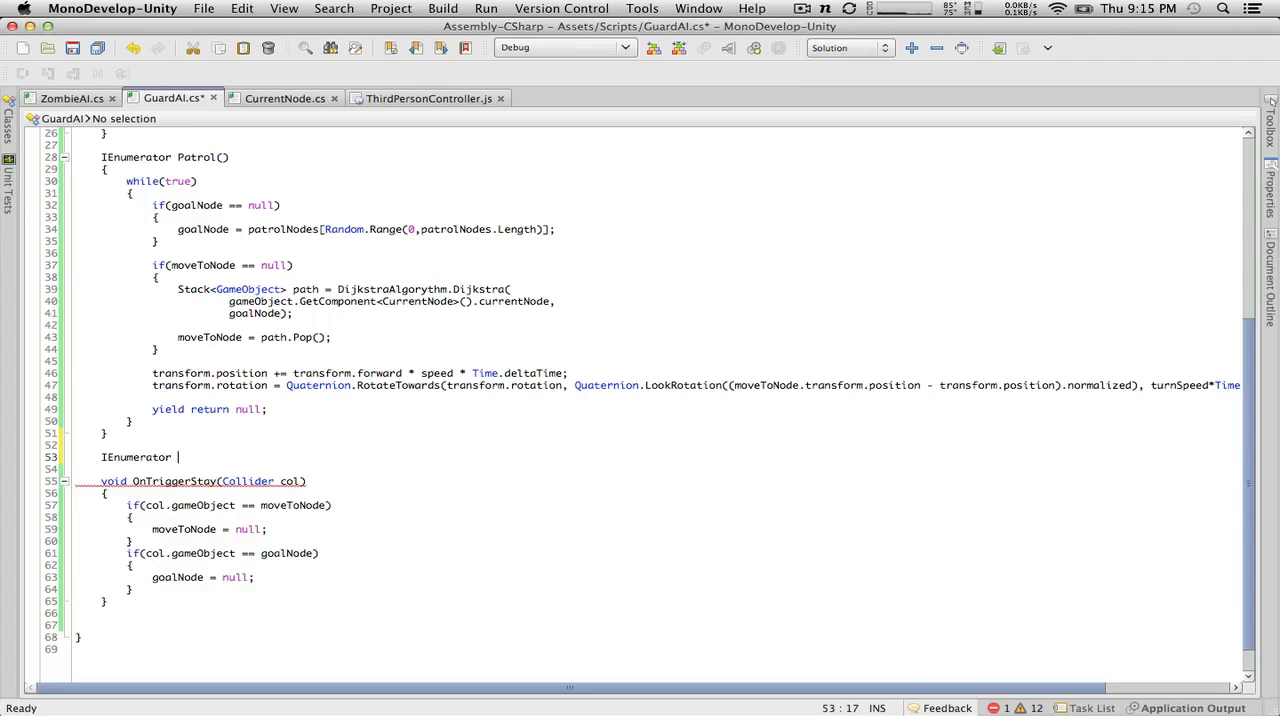
key("BackSpace")
type("Check")
key("BackSpace")
key("BackSpace")
key("BackSpace")
key("BackSpace")
key("BackSpace")
type("CheckOutDisturbance()")
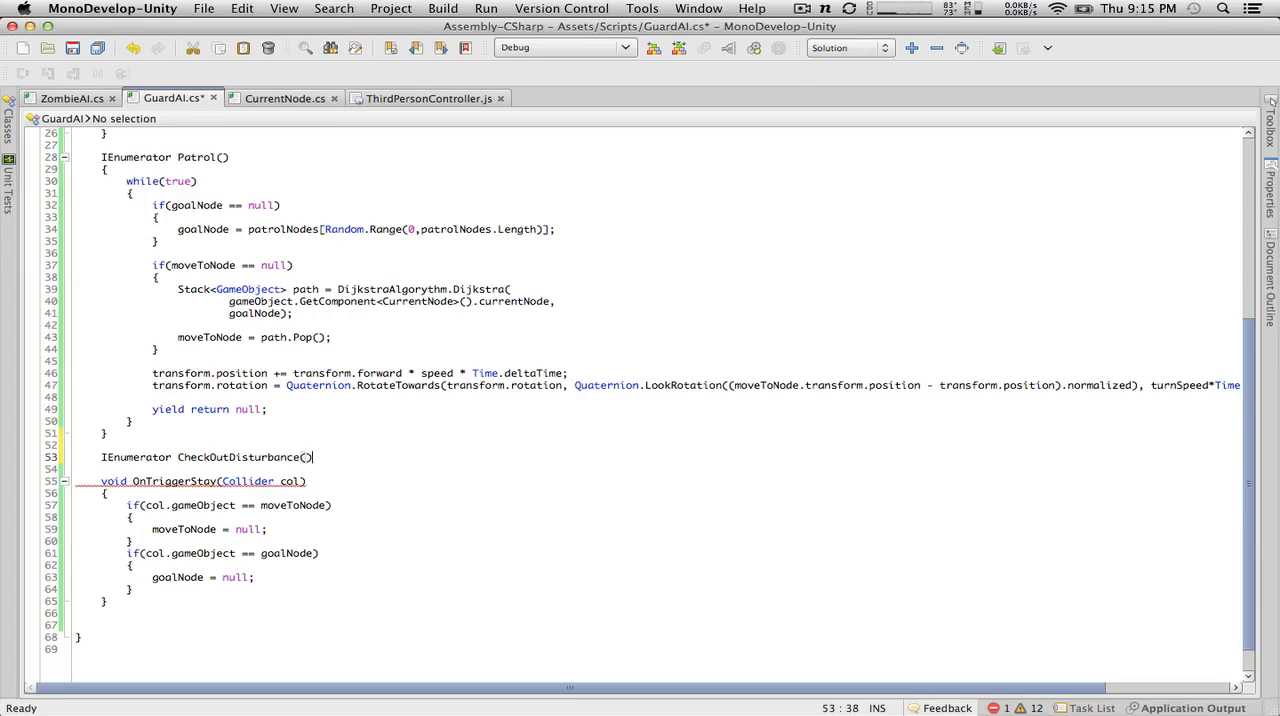
Step: Give CheckOutDisturbance() an empty body in braces and save GuardAI.cs
key("Return")
type("{")
key("Return")
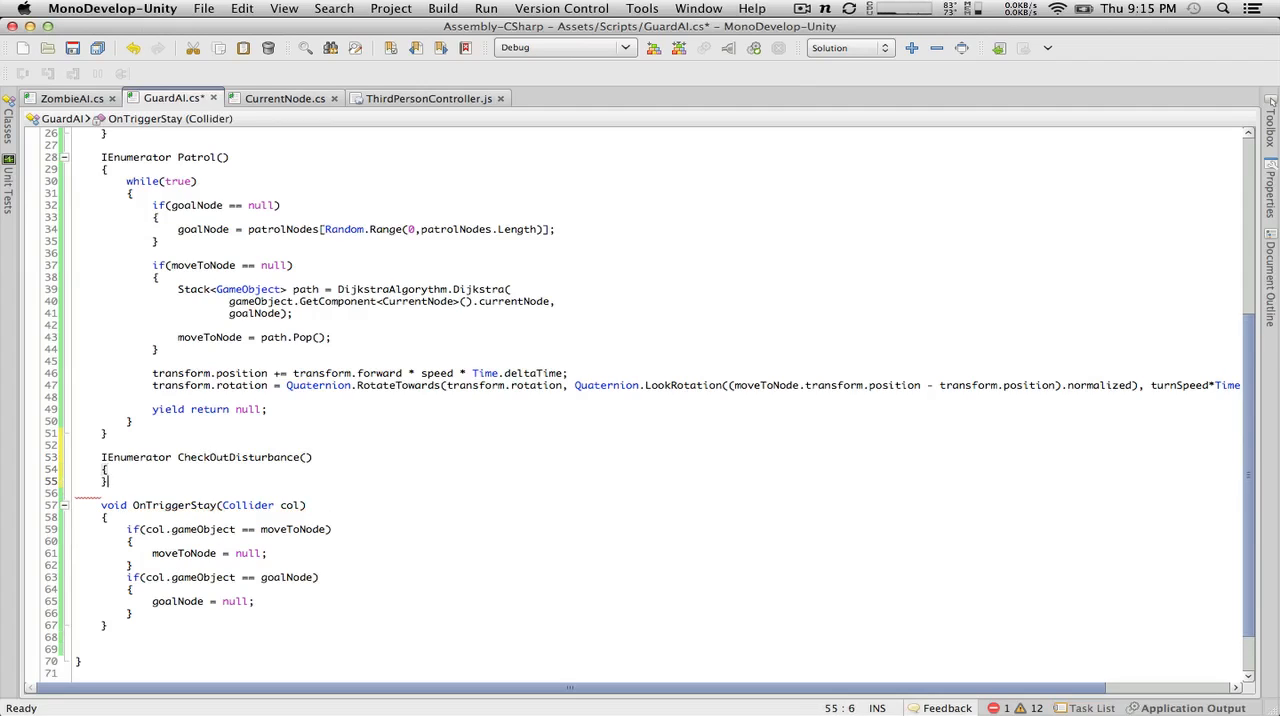
left_click(72, 47)
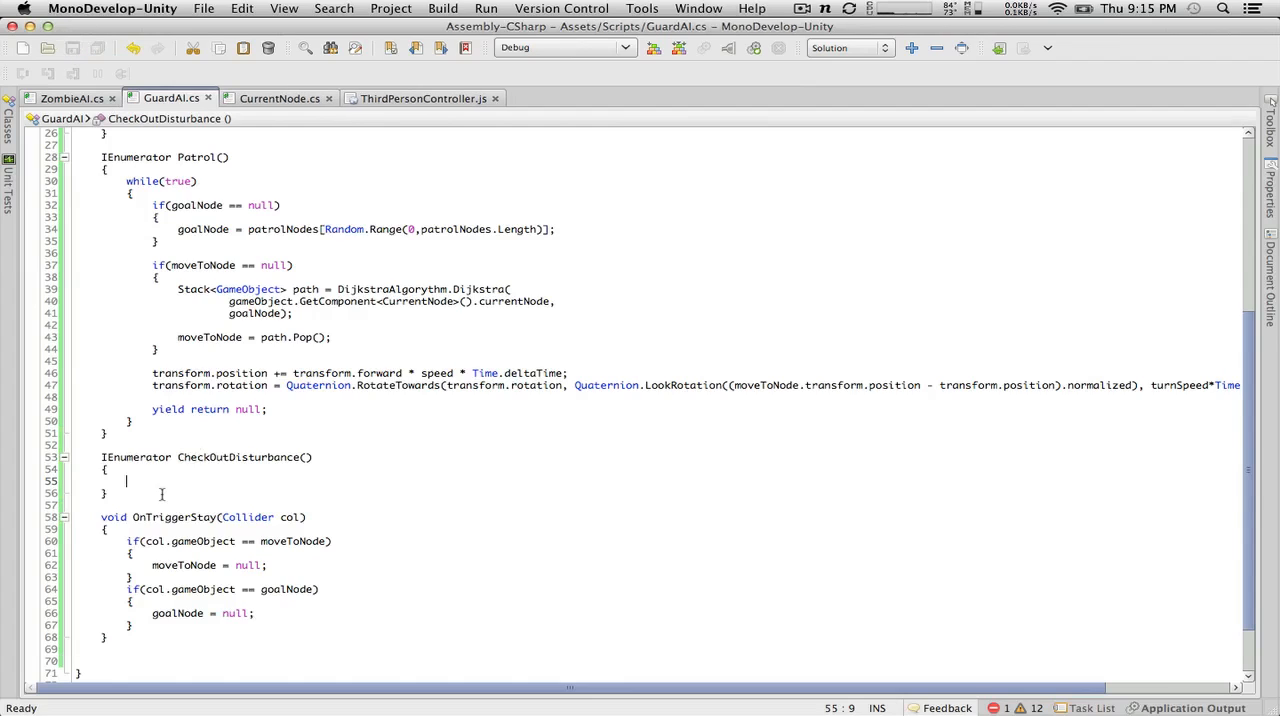
Step: Add the parameter GameObject disturbancePoint to the CheckOutDisturbance coroutine
mouse_move(209, 457)
left_click(306, 457)
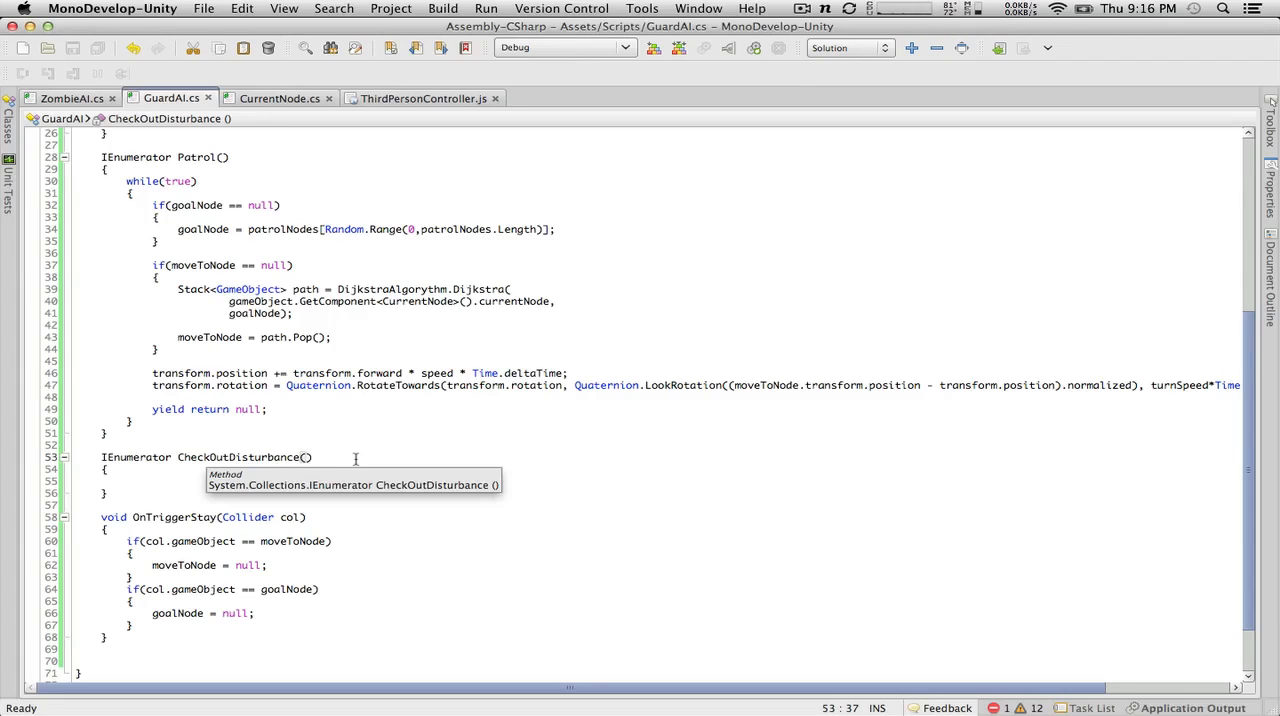
key("BackSpace")
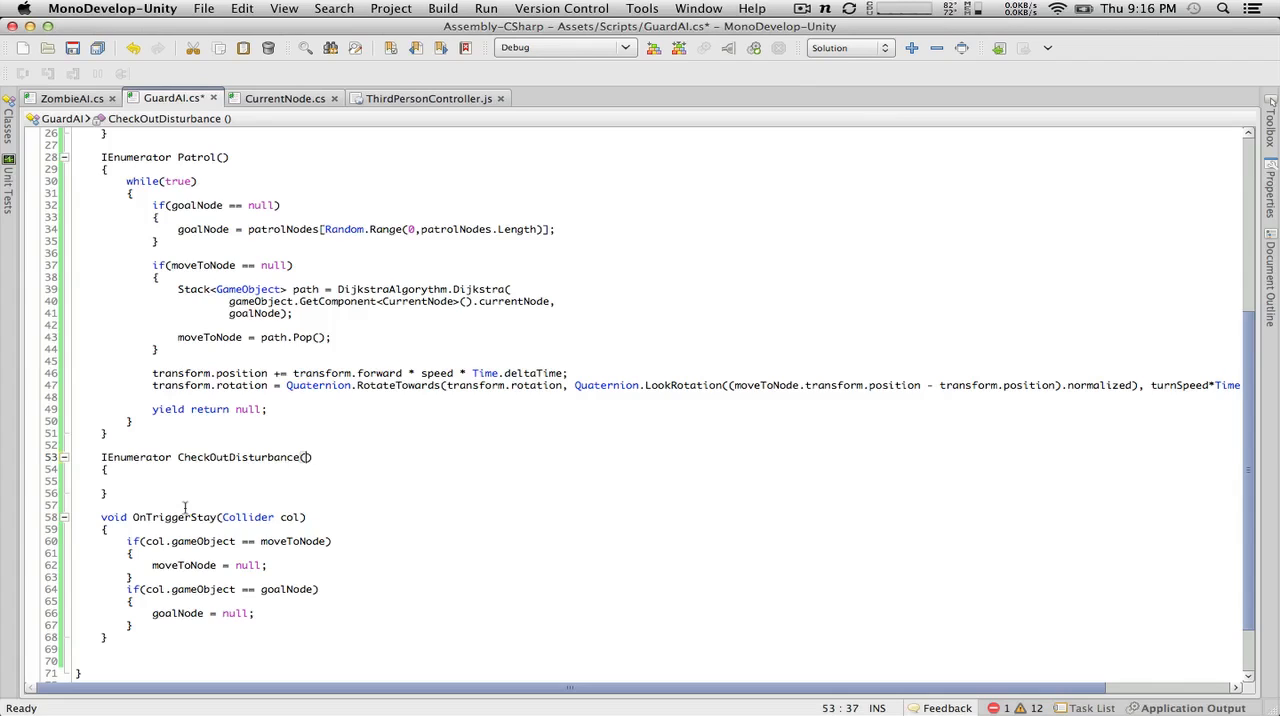
type("GameObject ")
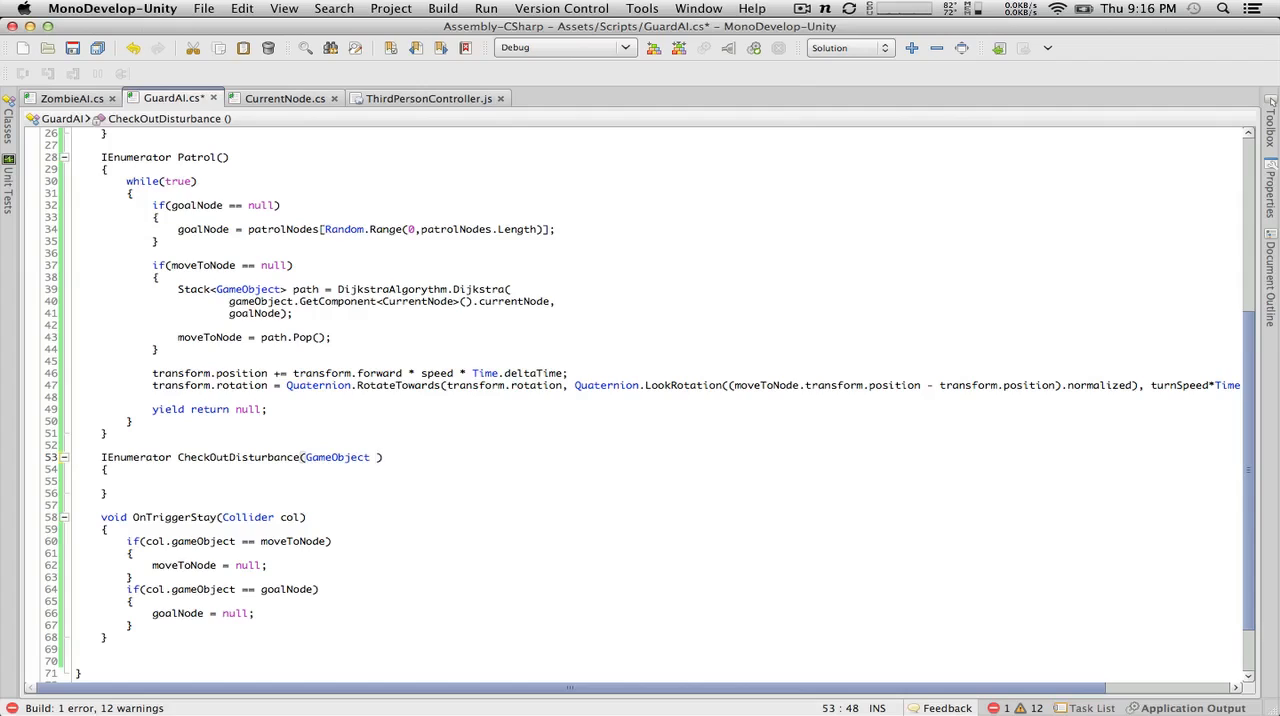
type("goal")
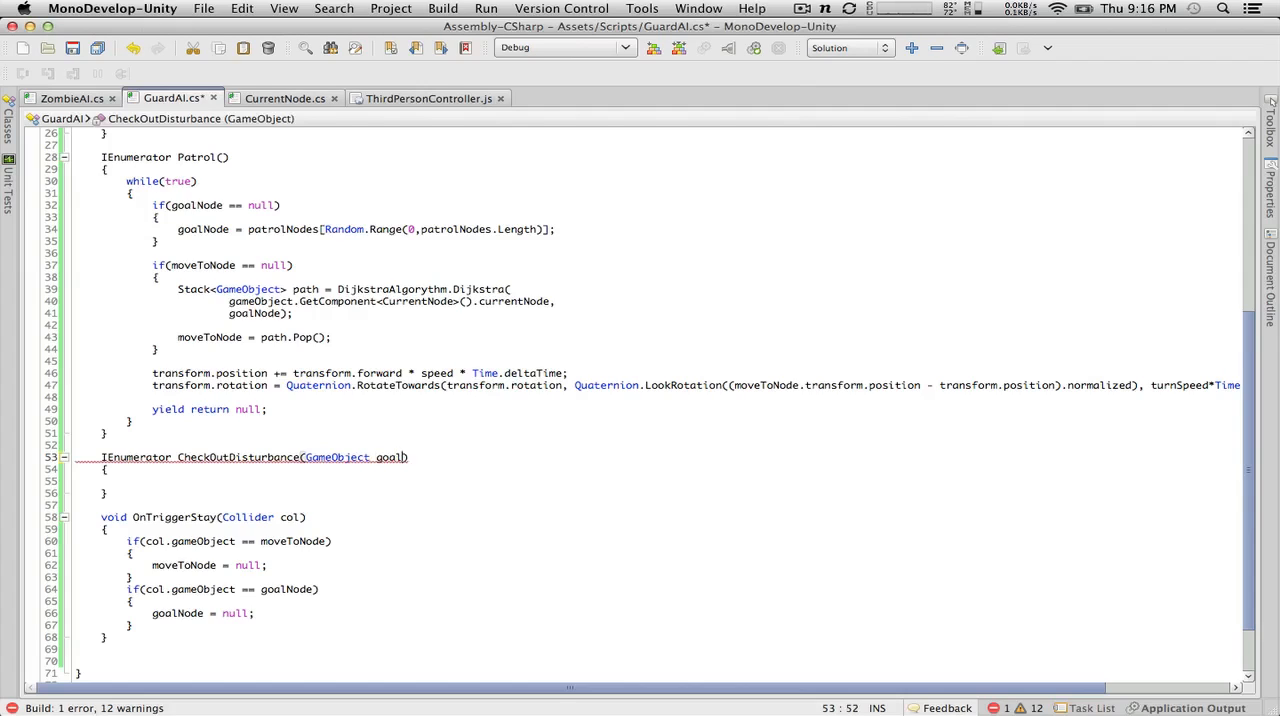
key("BackSpace")
key("BackSpace")
key("BackSpace")
key("BackSpace")
type("disturbancePoint")
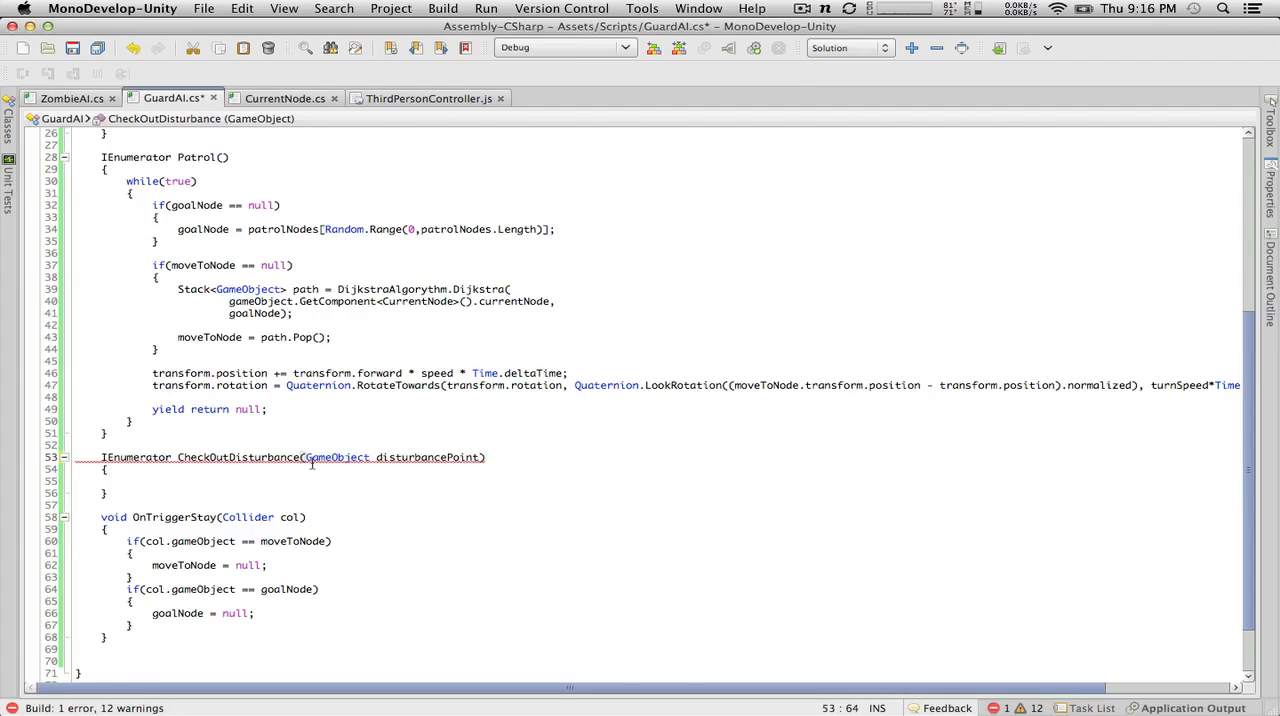
Step: Begin the CheckOutDisturbance body with an assignment of disturbancePoint to goalNode
double_click(337, 457)
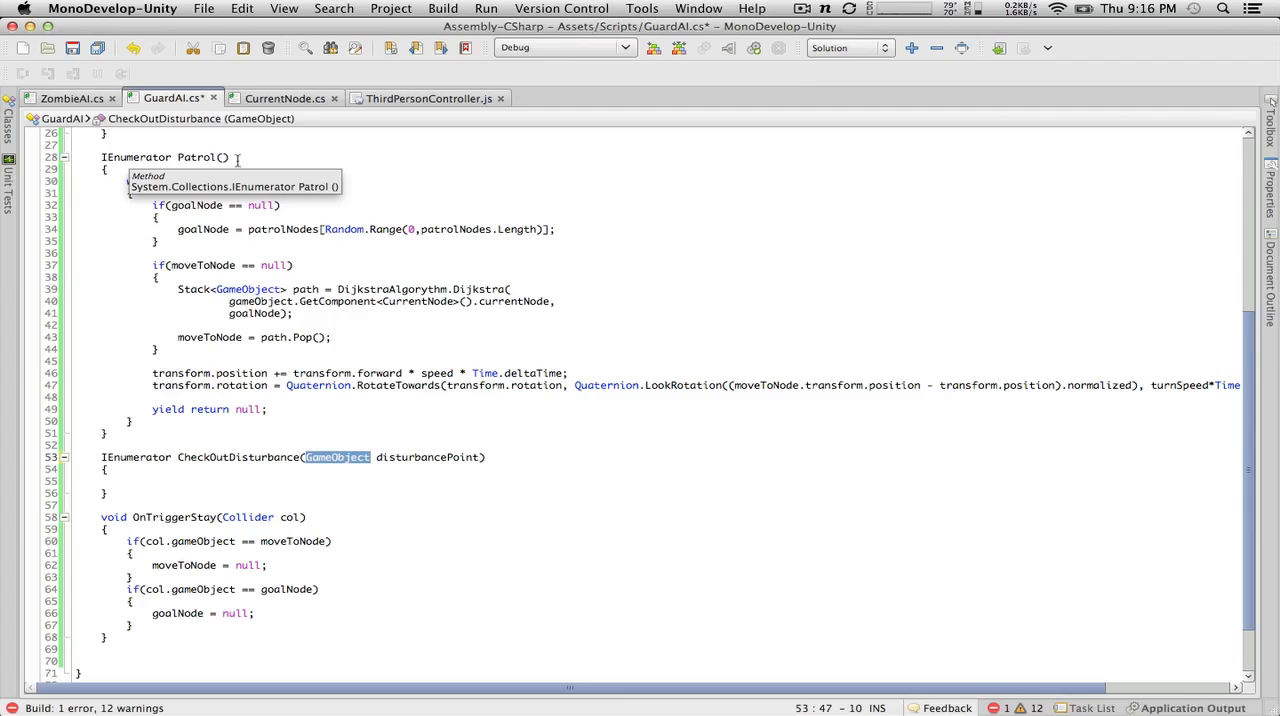
left_click(298, 469)
left_click(301, 481)
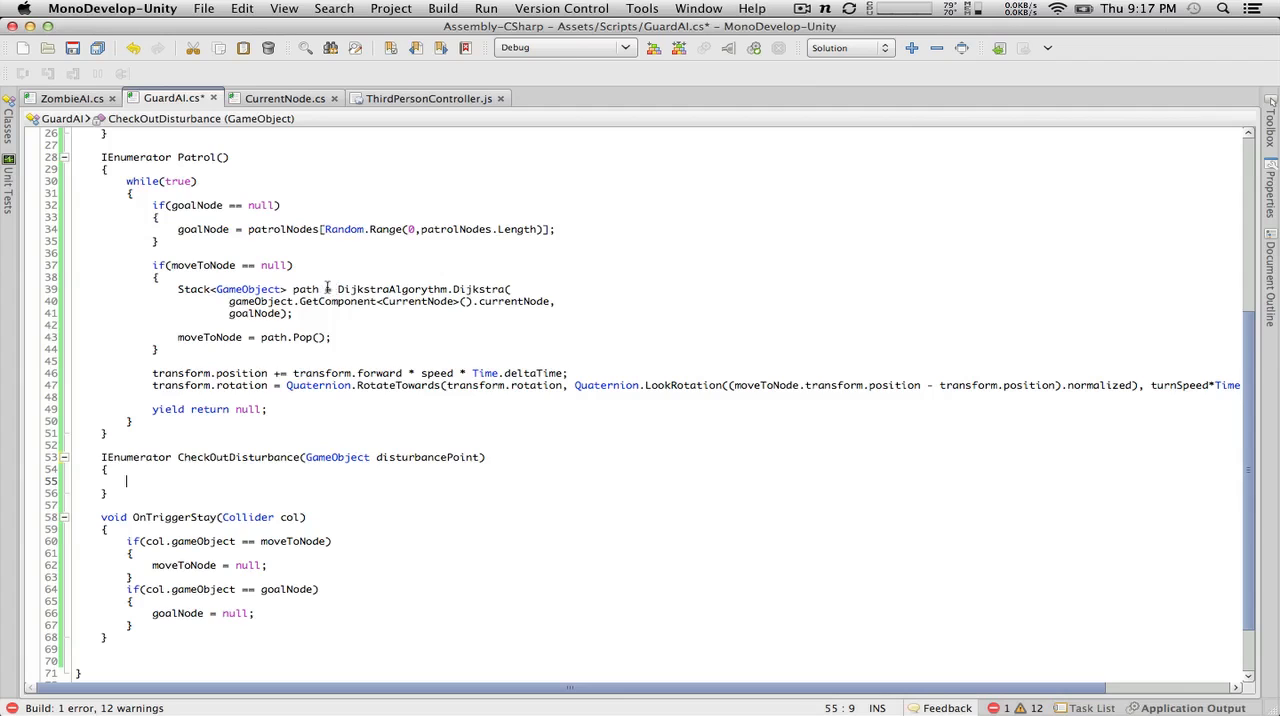
scroll(324, 308, "up", 5)
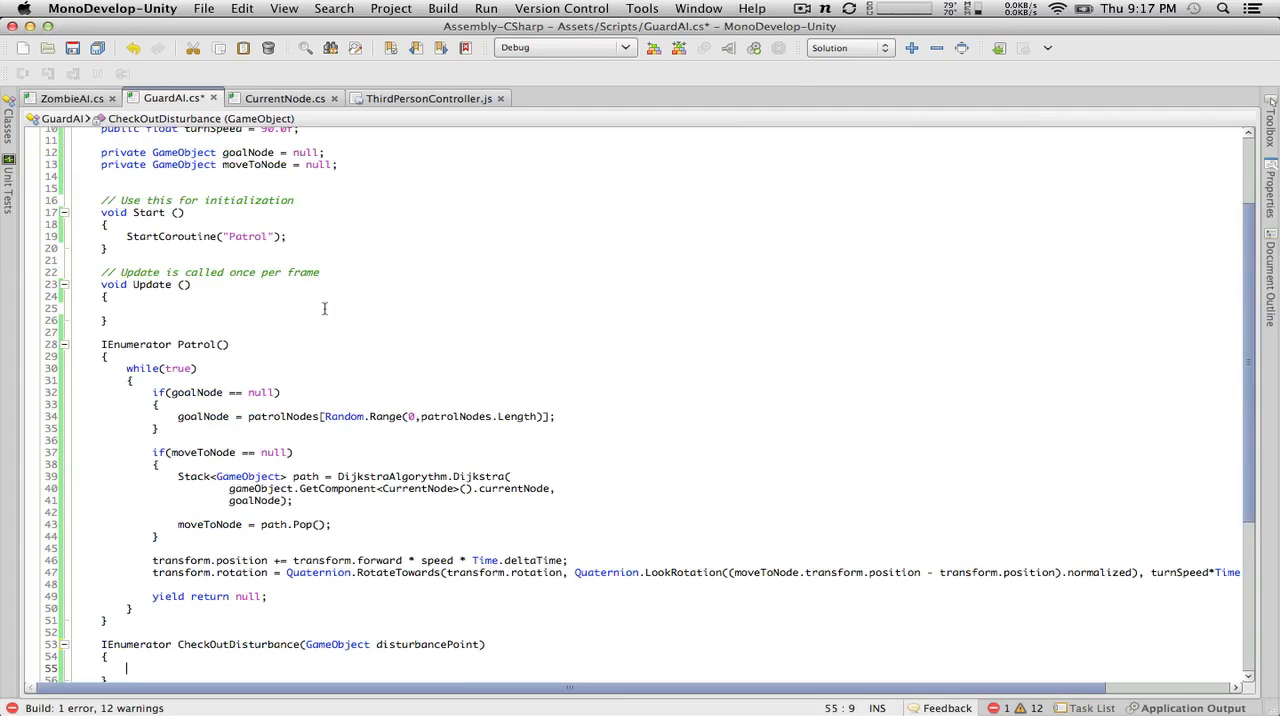
scroll(324, 308, "down", 7)
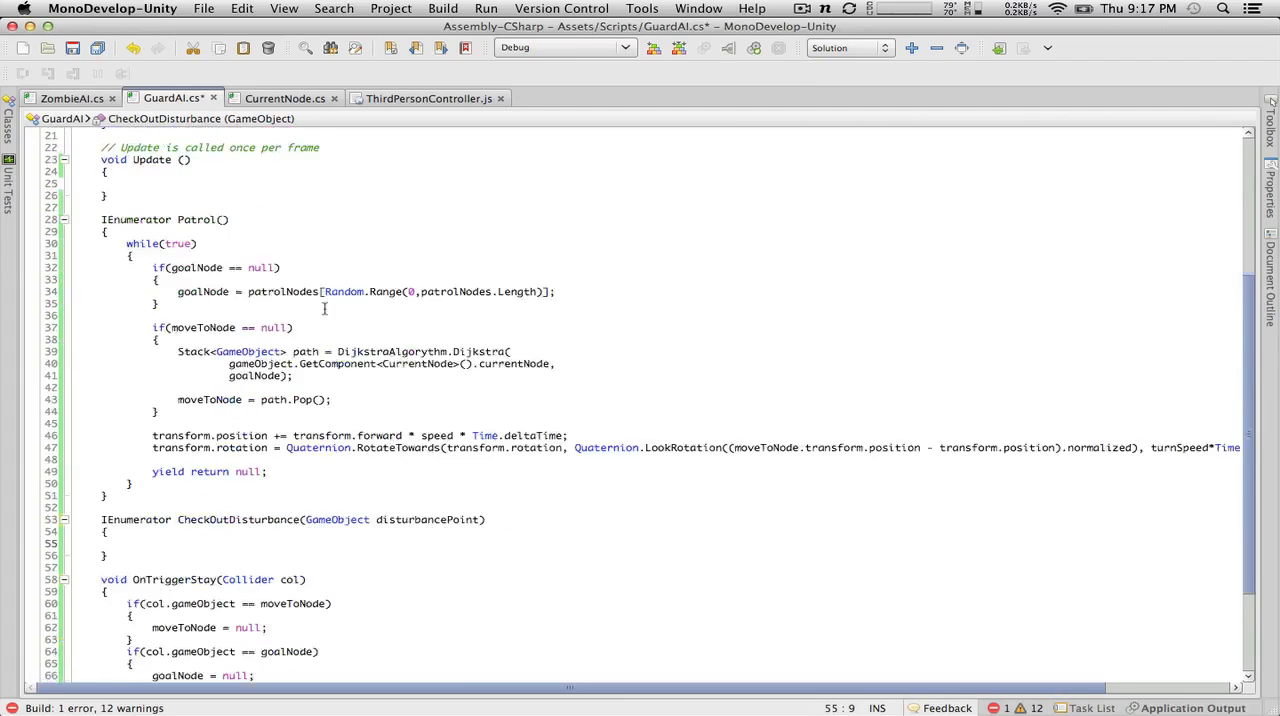
type("goal")
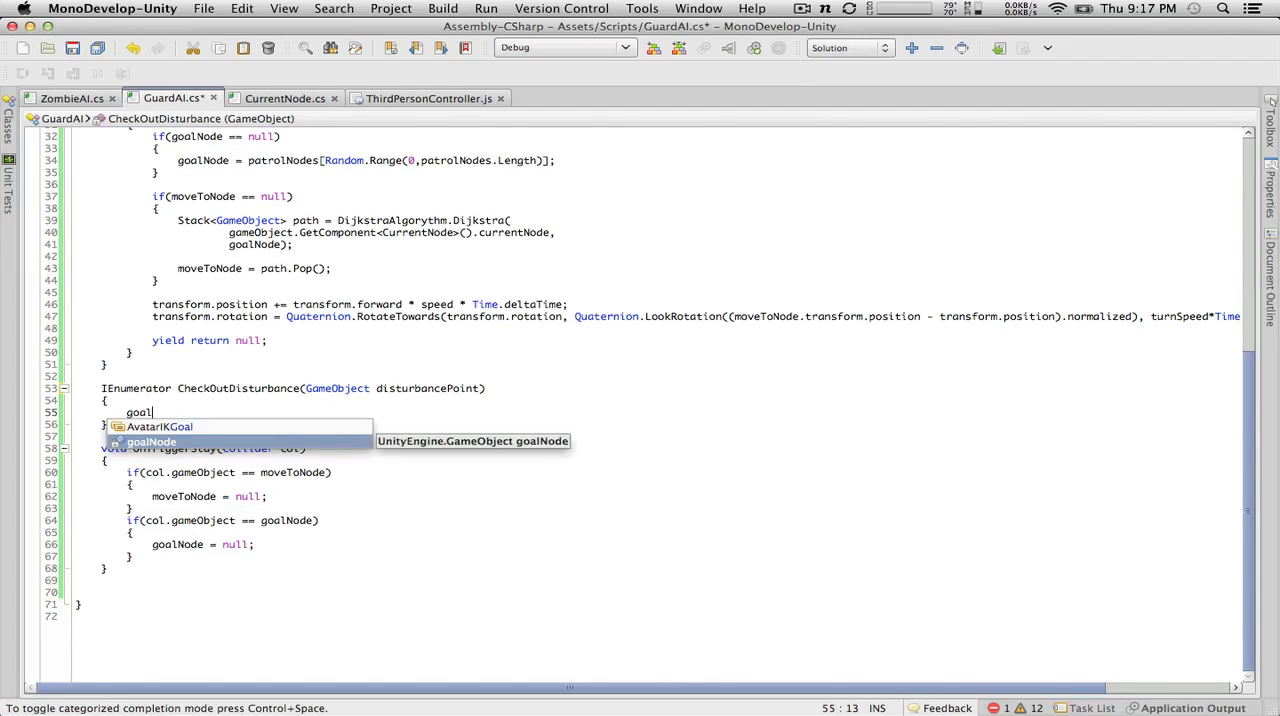
key("Return")
type("=")
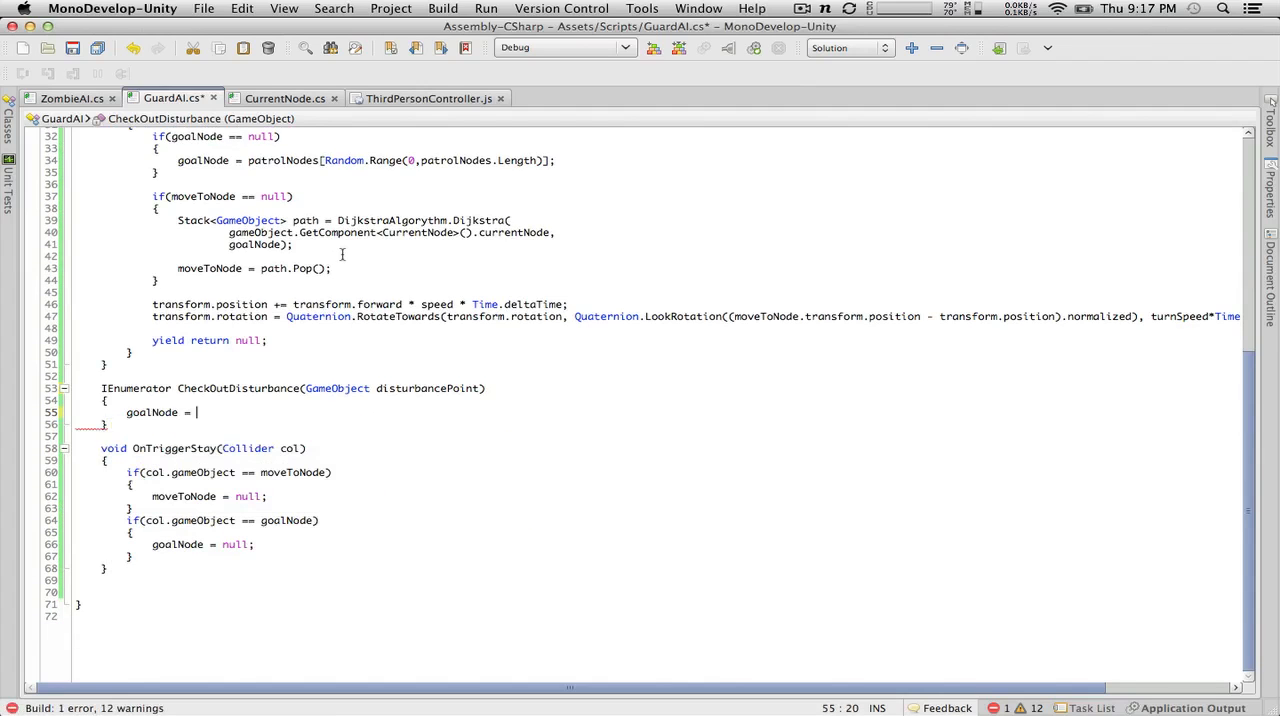
scroll(342, 255, "up", 3)
type("dis")
key("Return")
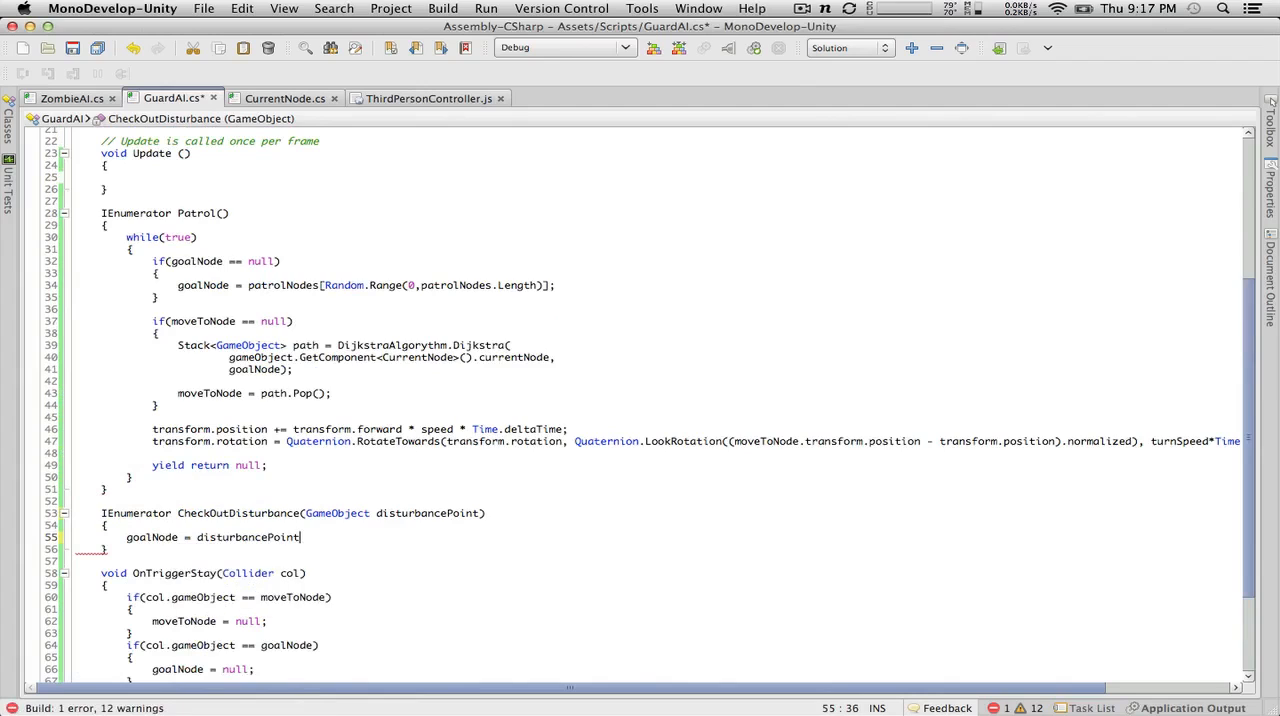
Step: Complete the goalNode assignment with .GetComponent<CurrentNode>().currentNode; and leave a blank line below it
type(".GetCo")
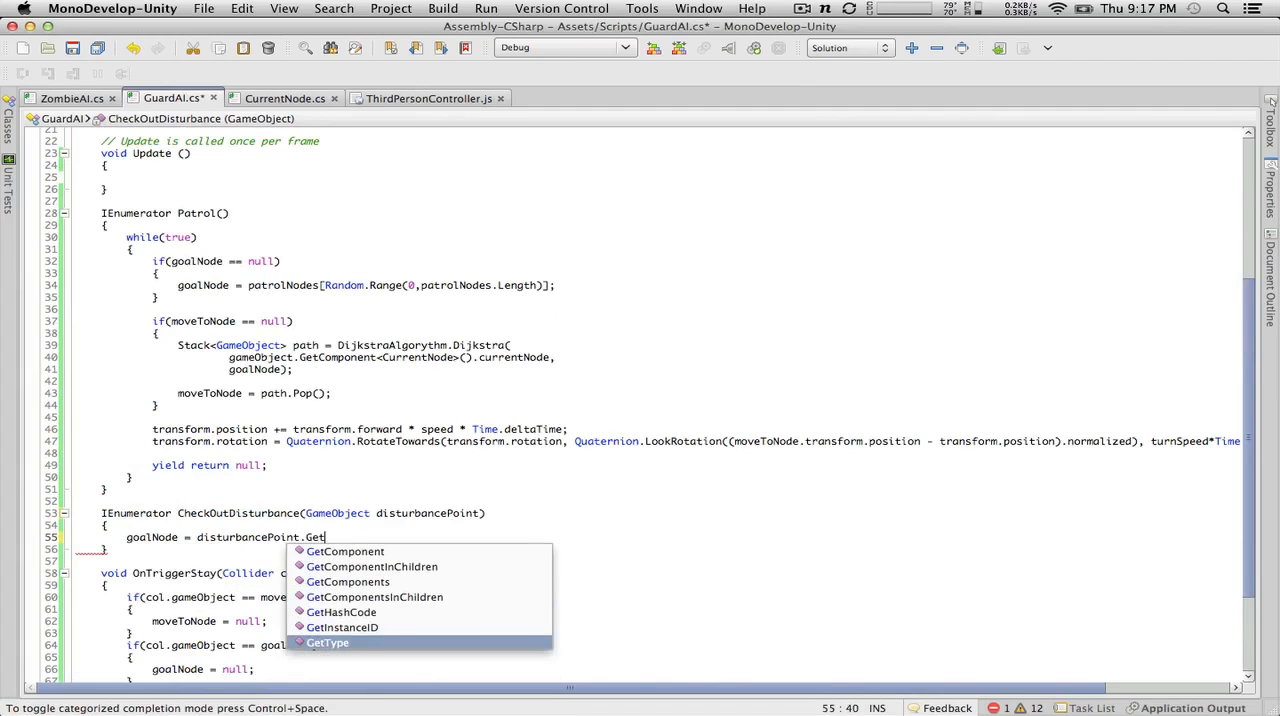
key("Up")
key("Up")
key("Up")
key("Up")
key("Return")
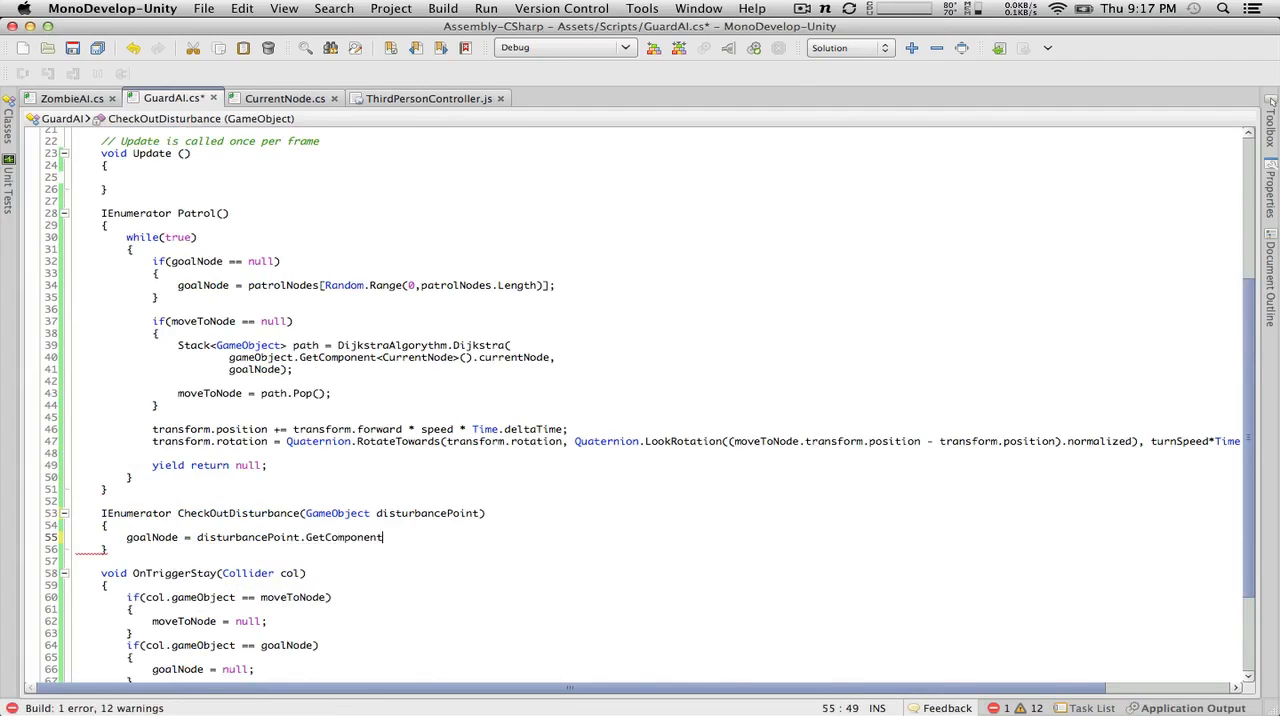
type("<")
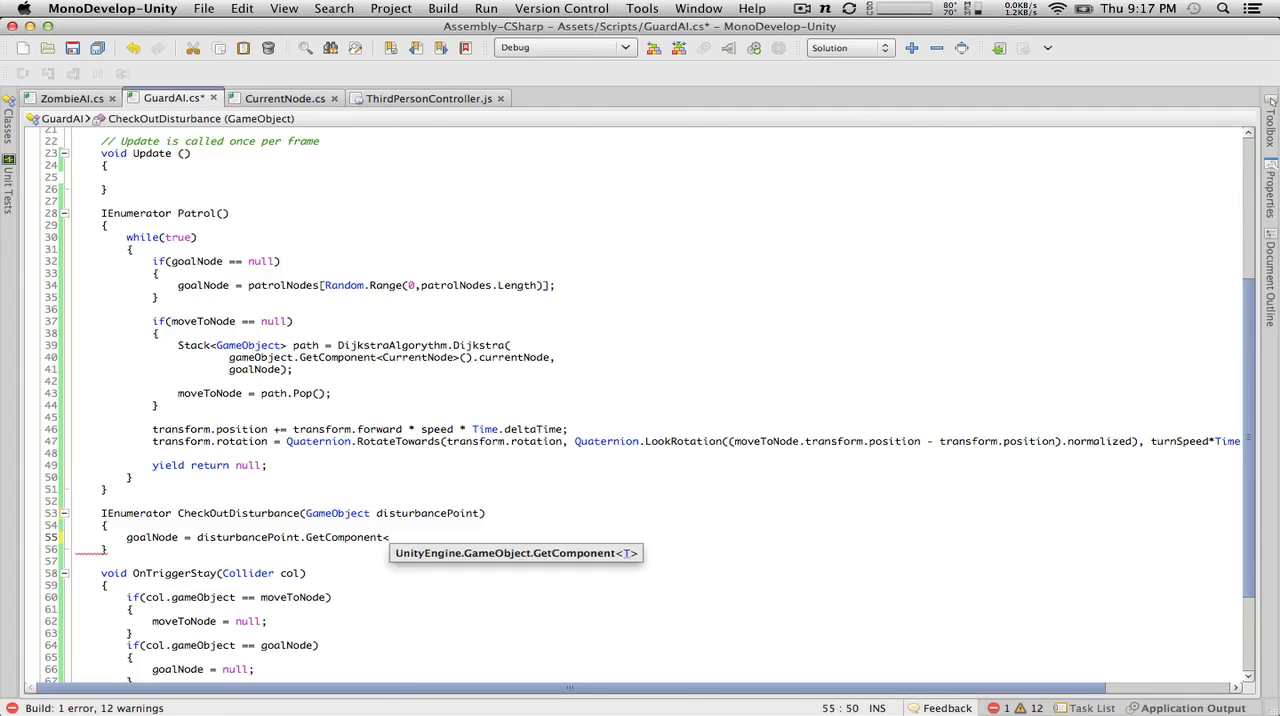
type("Curren")
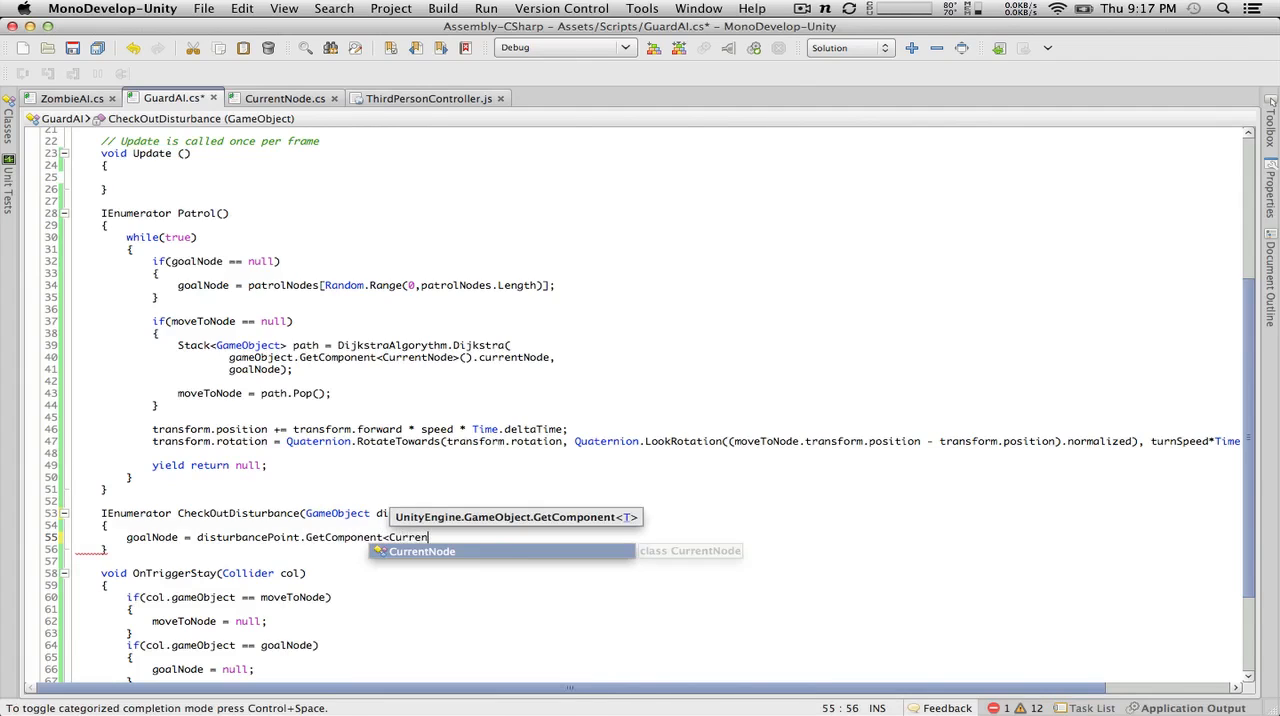
type("tNode>")
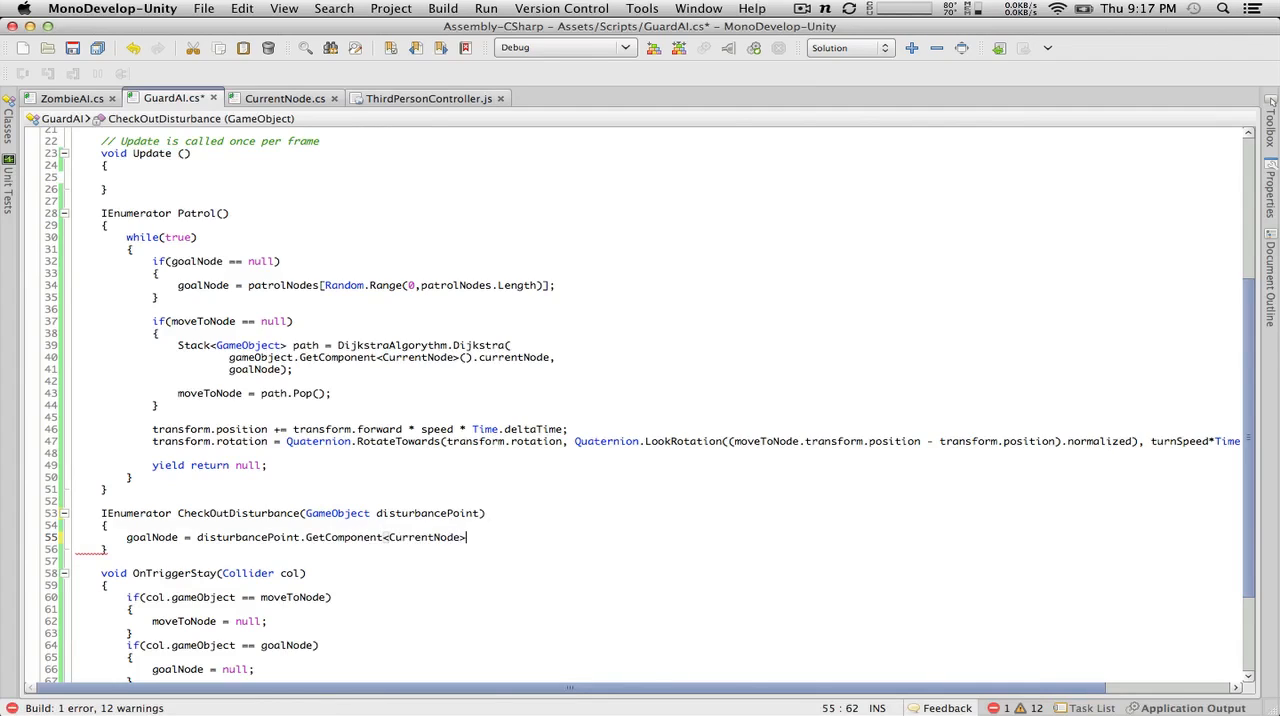
type("(")
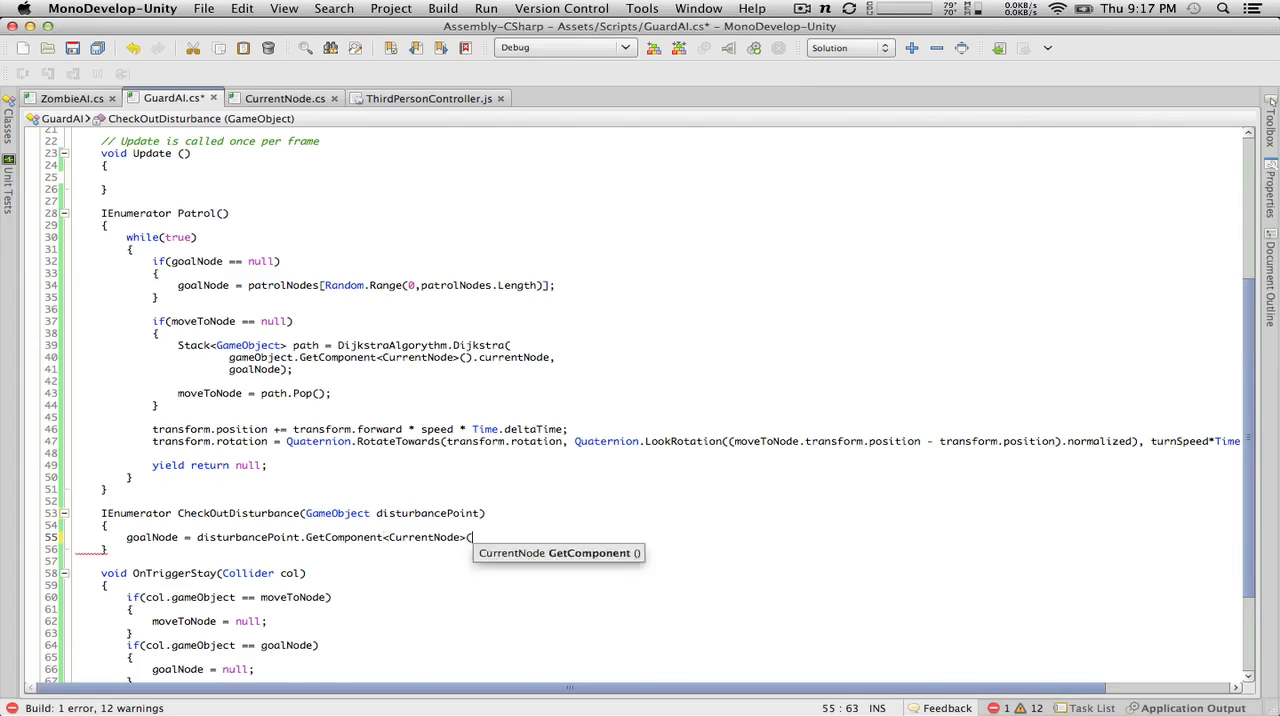
type(").cu")
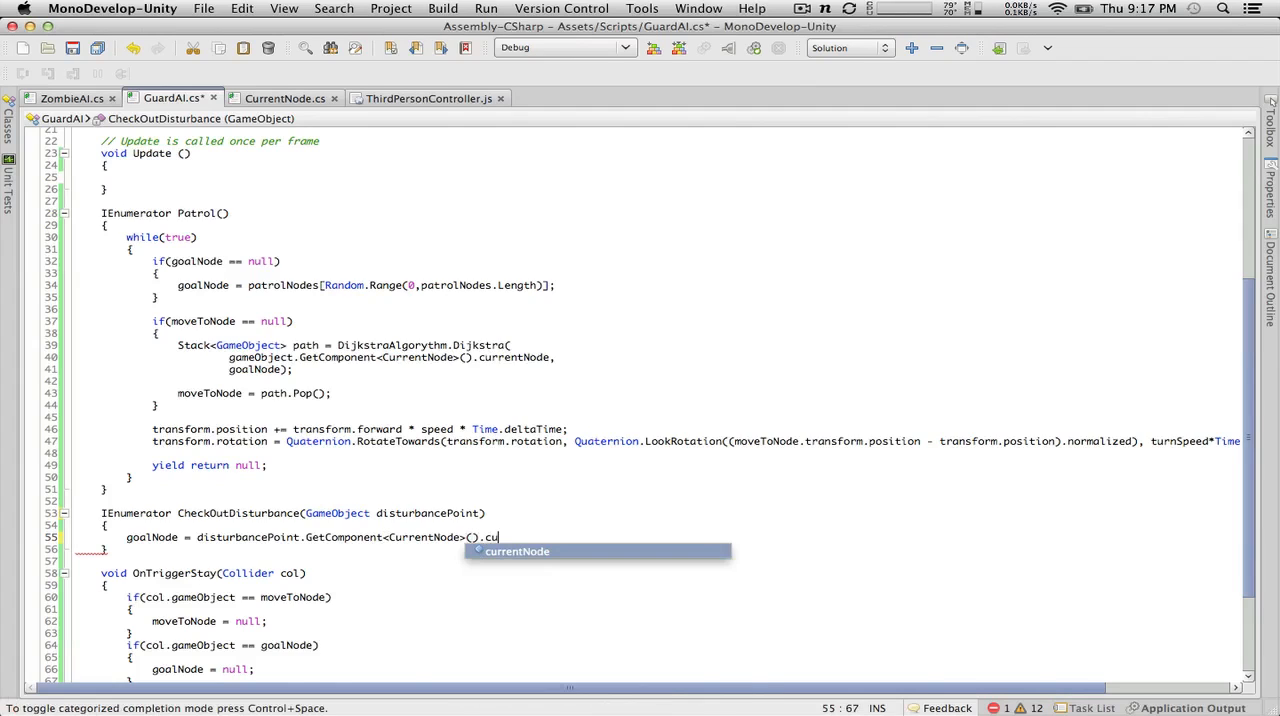
type("rrentNode;")
key("Return")
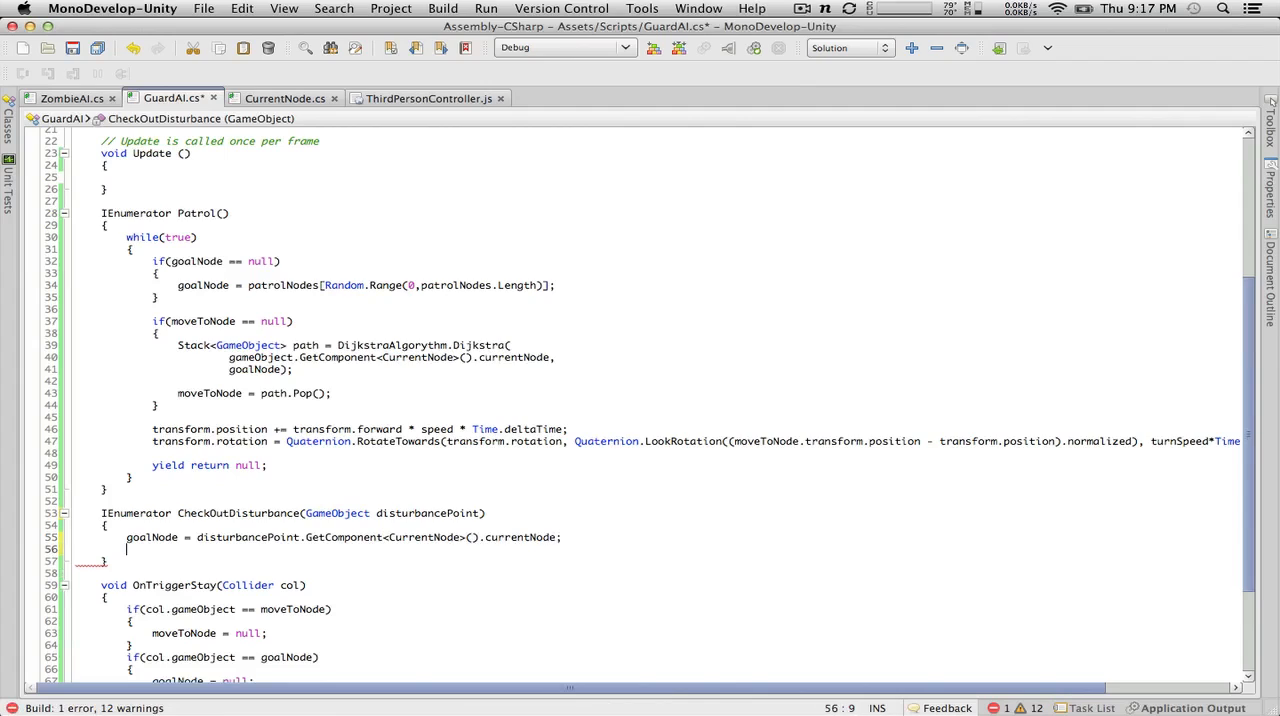
key("Return")
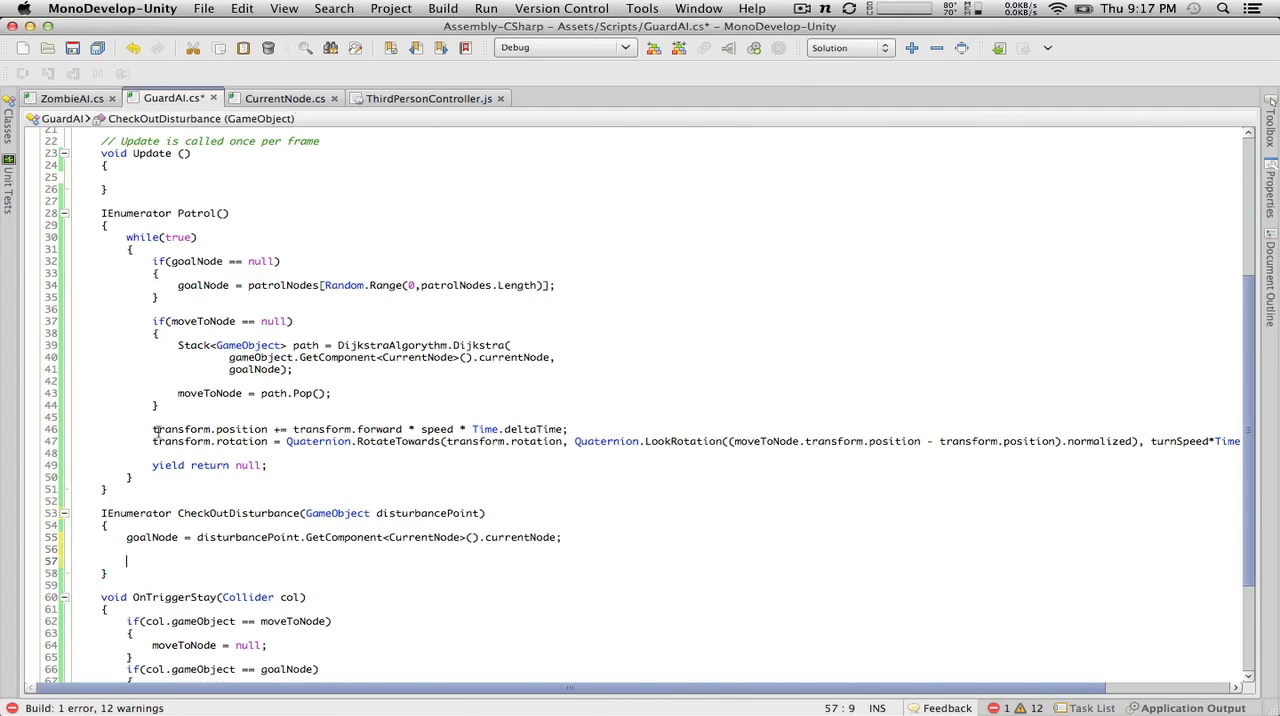
Step: Copy the if(moveToNode == null) block from Patrol() into CheckOutDisturbance, below the goalNode assignment
left_click_drag(215, 404, 3, 311)
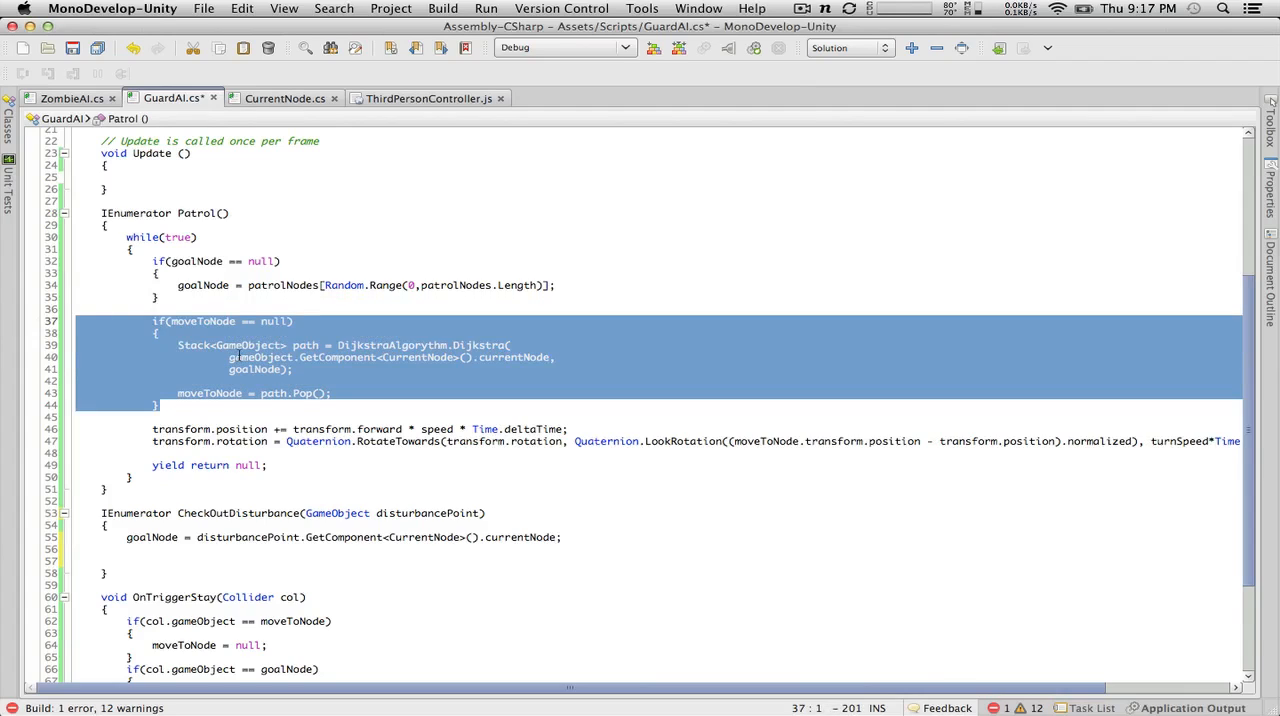
left_click(240, 356)
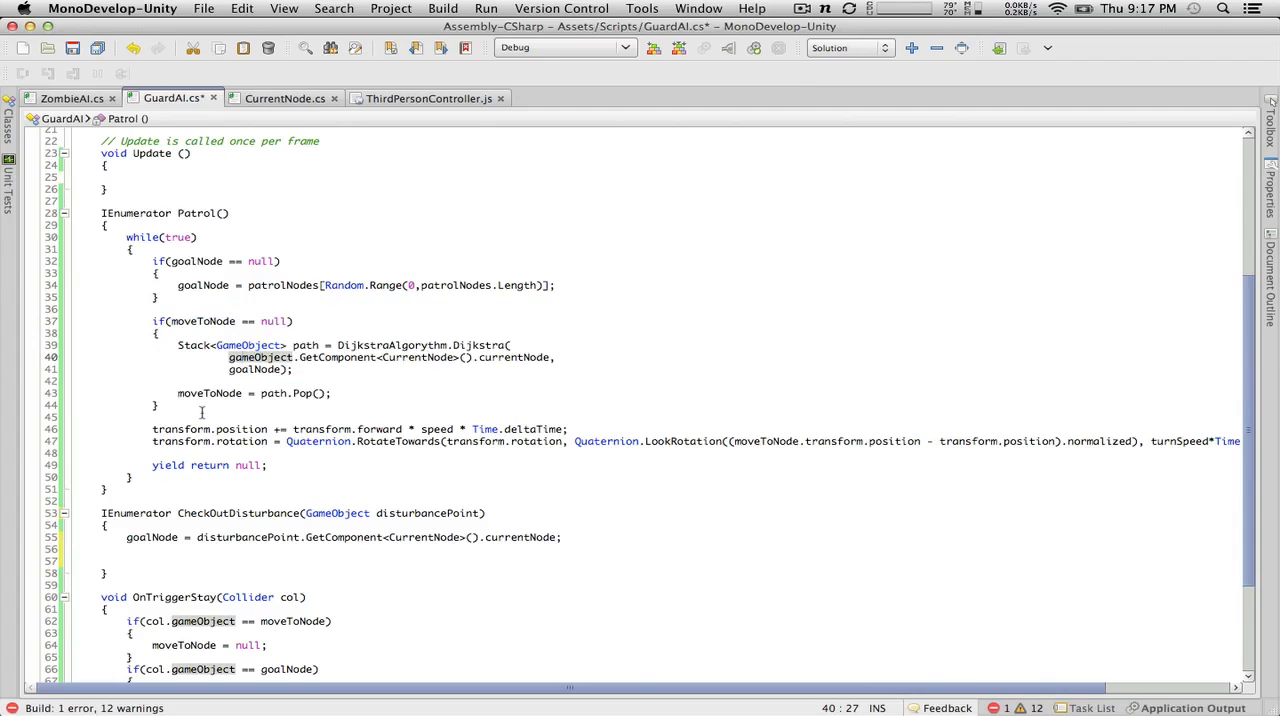
left_click(194, 549)
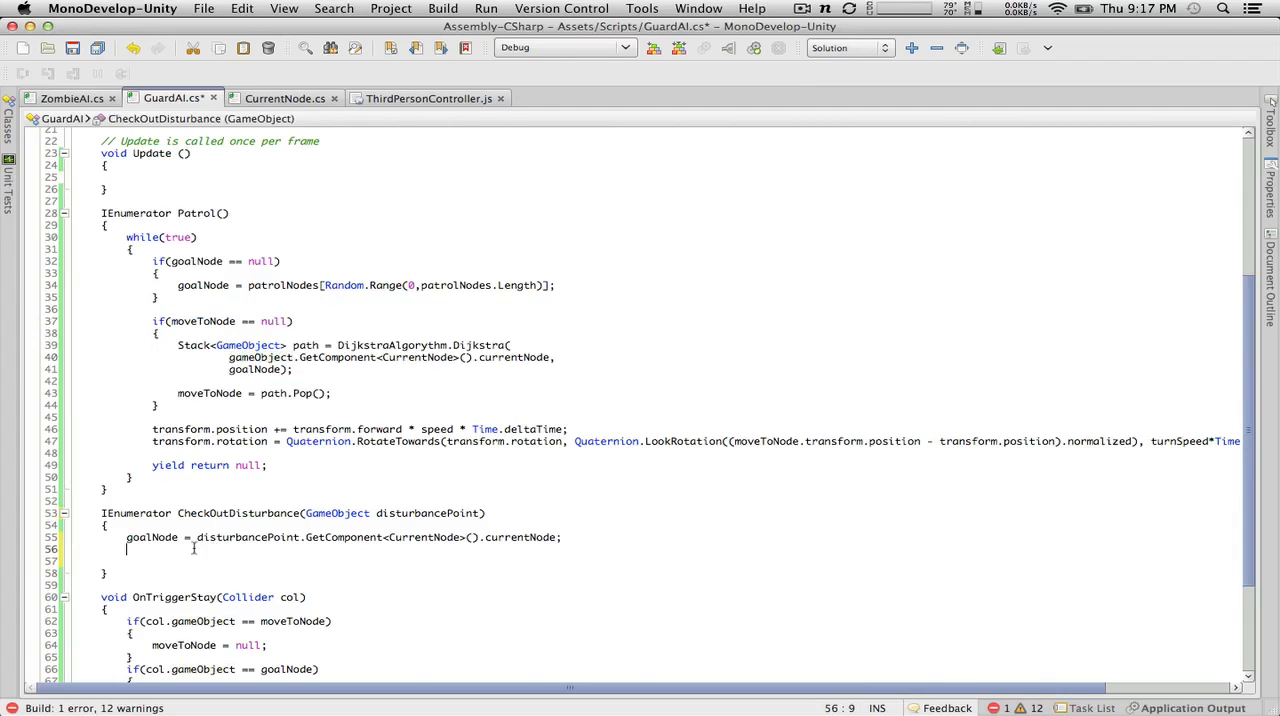
key("Return")
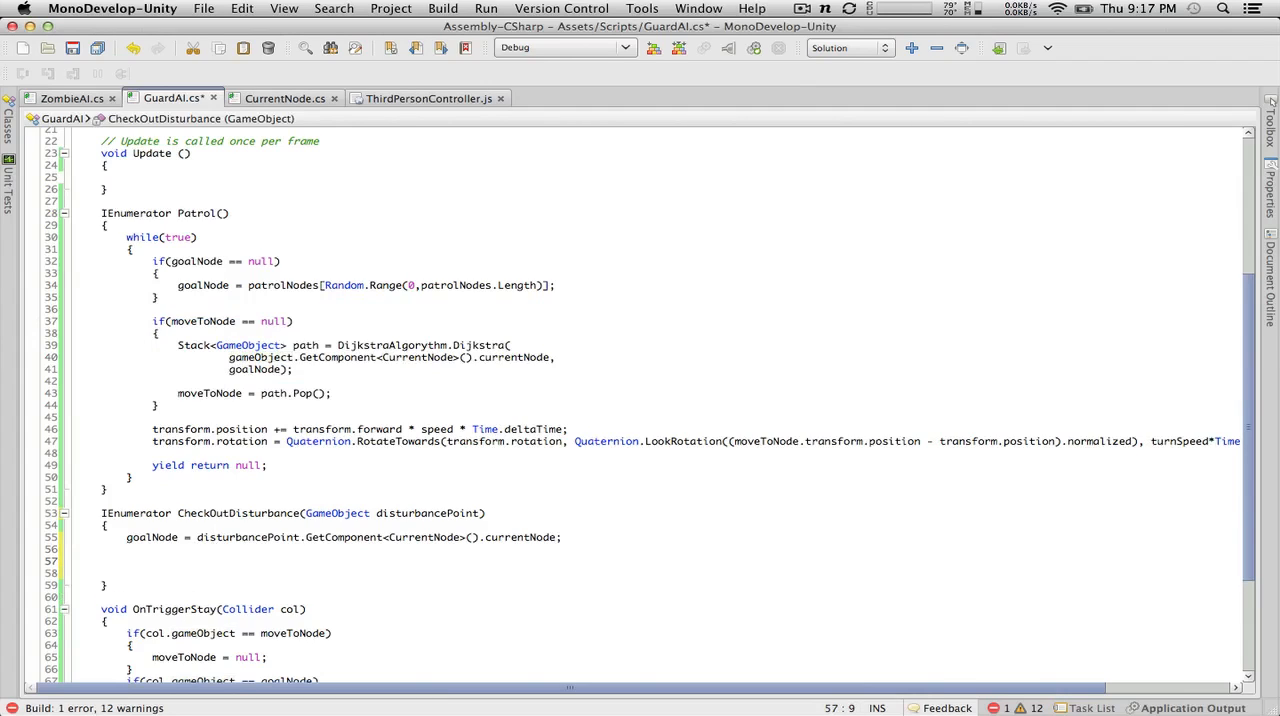
left_click(246, 411)
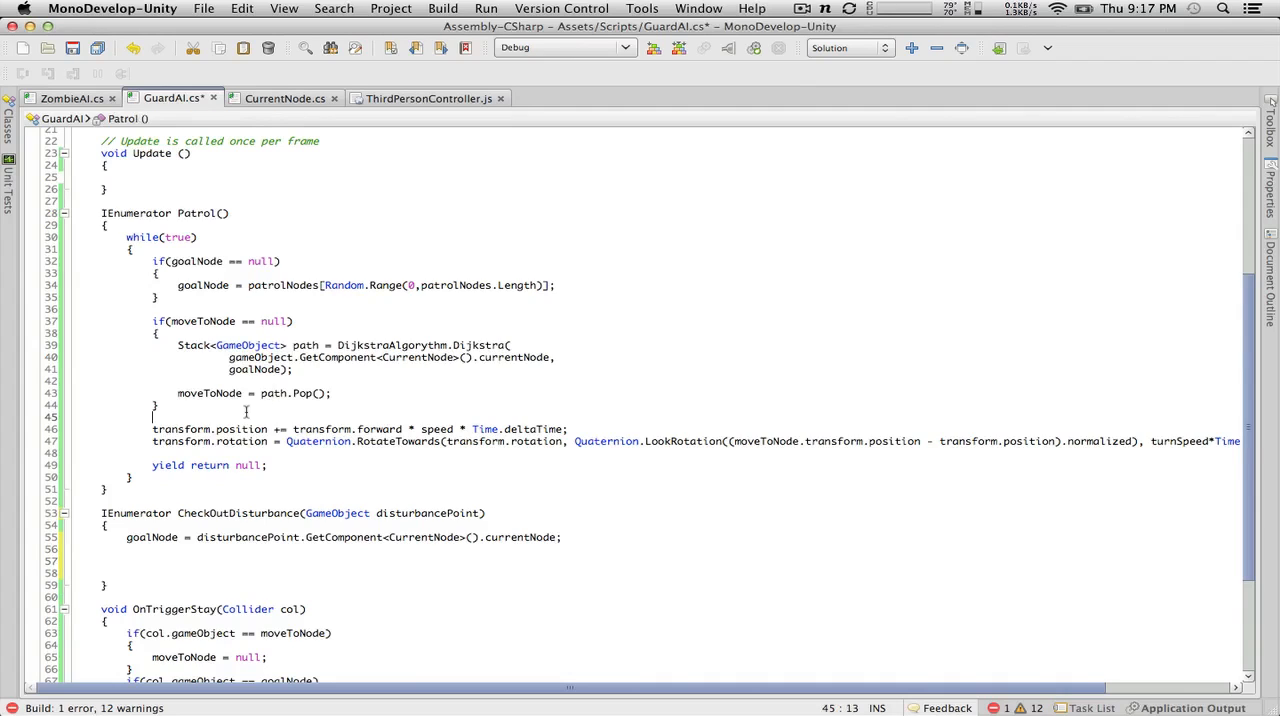
left_click_drag(246, 406, 44, 321)
key("super+c")
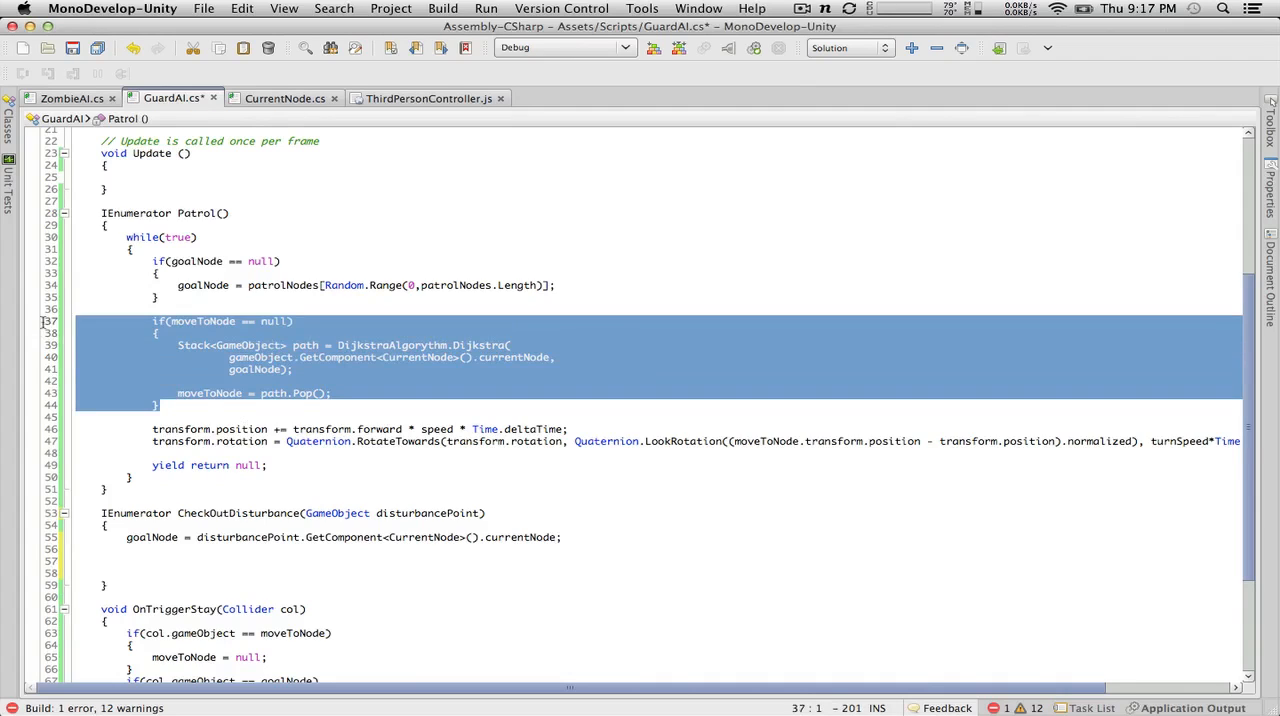
left_click(184, 551)
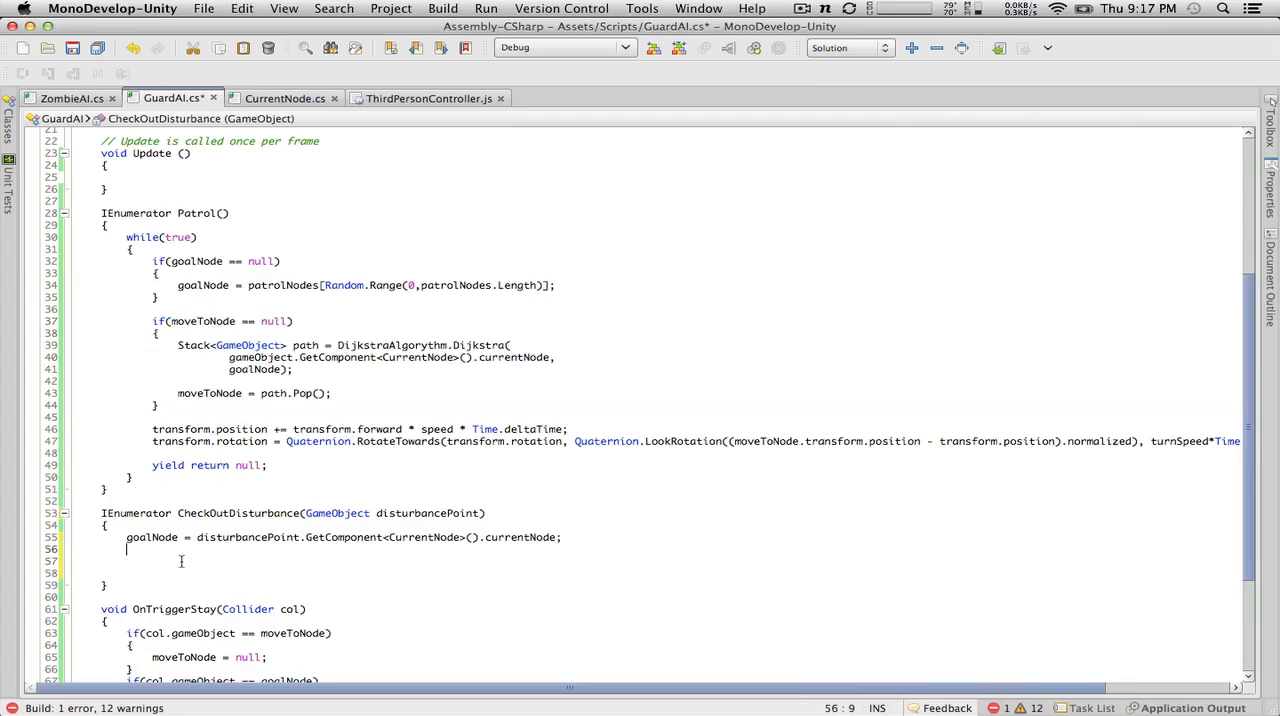
left_click(181, 561)
key("super+v")
Step: Fix the indentation of the pasted if(moveToNode == null) block, aligning its braces with the goalNode line and its statements one level deeper
left_click(203, 561)
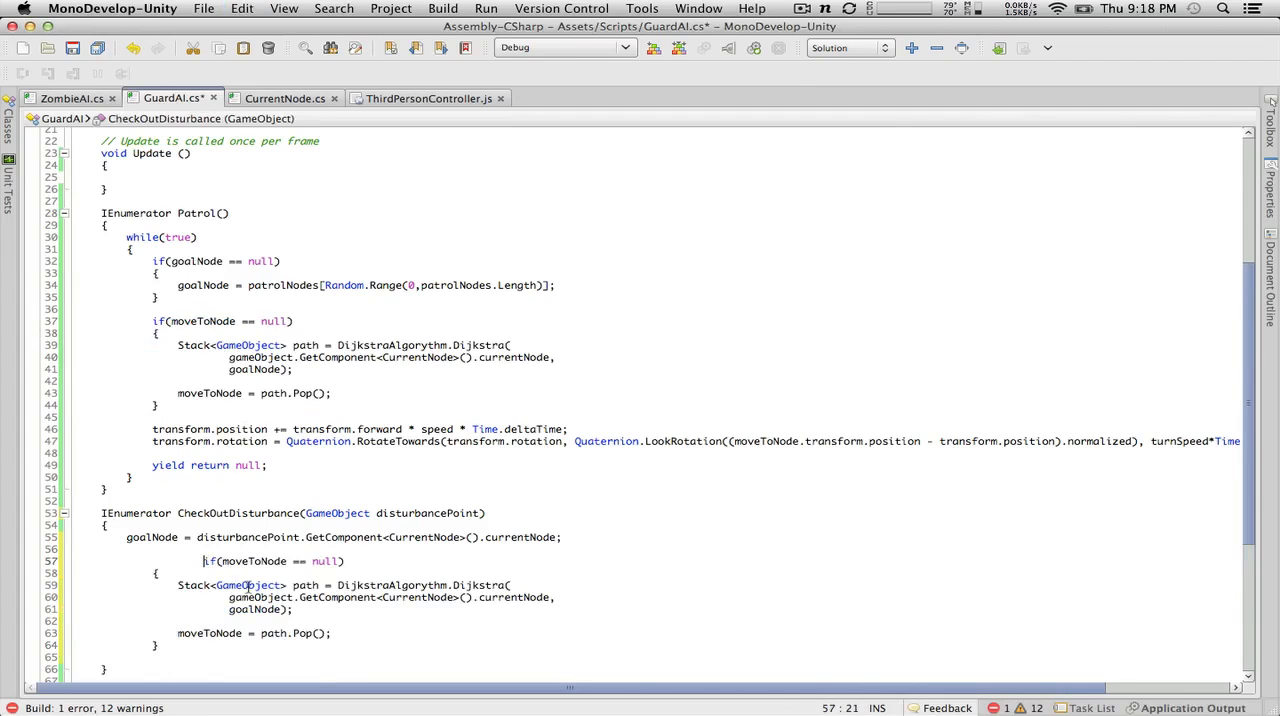
key("BackSpace")
key("BackSpace")
key("BackSpace")
left_click(149, 584)
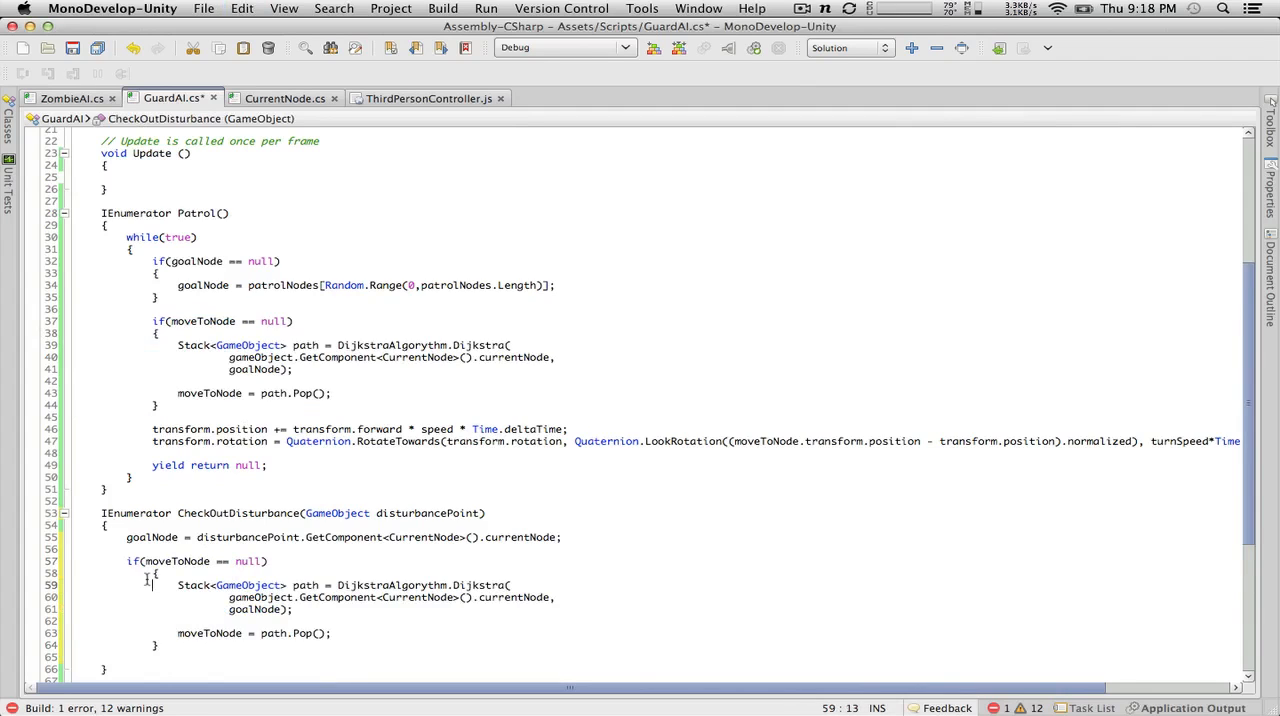
left_click(152, 577)
key("BackSpace")
left_click(177, 588)
key("BackSpace")
left_click(178, 633)
key("BackSpace")
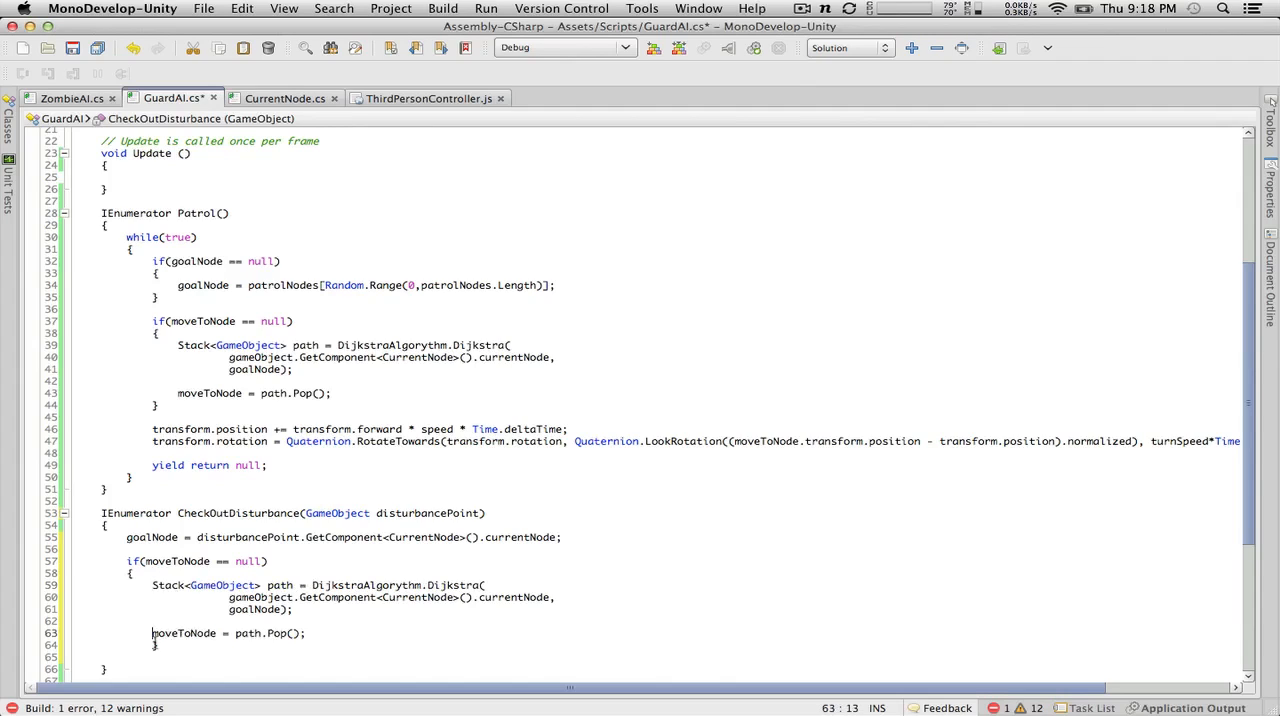
left_click(153, 645)
key("BackSpace")
Step: Copy the transform.position, transform.rotation and yield return null lines from Patrol() to below the if block in CheckOutDisturbance
scroll(202, 650, "down", 5)
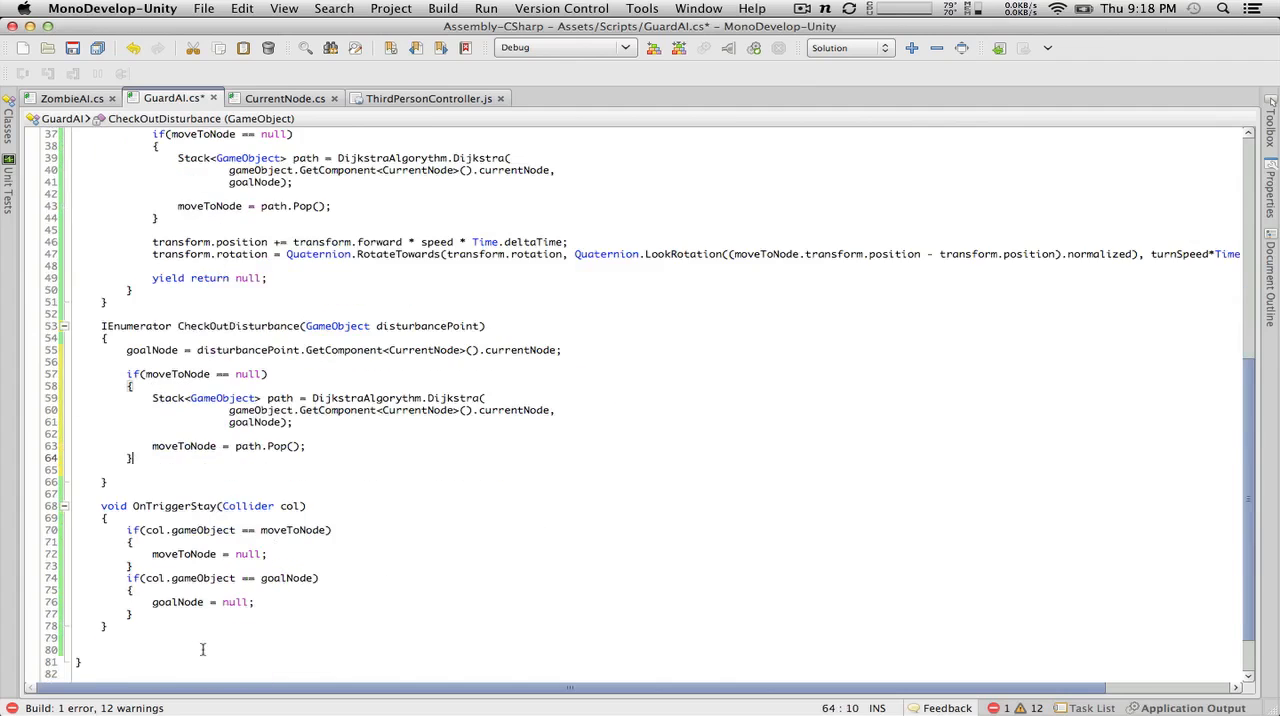
key("Return")
key("Return")
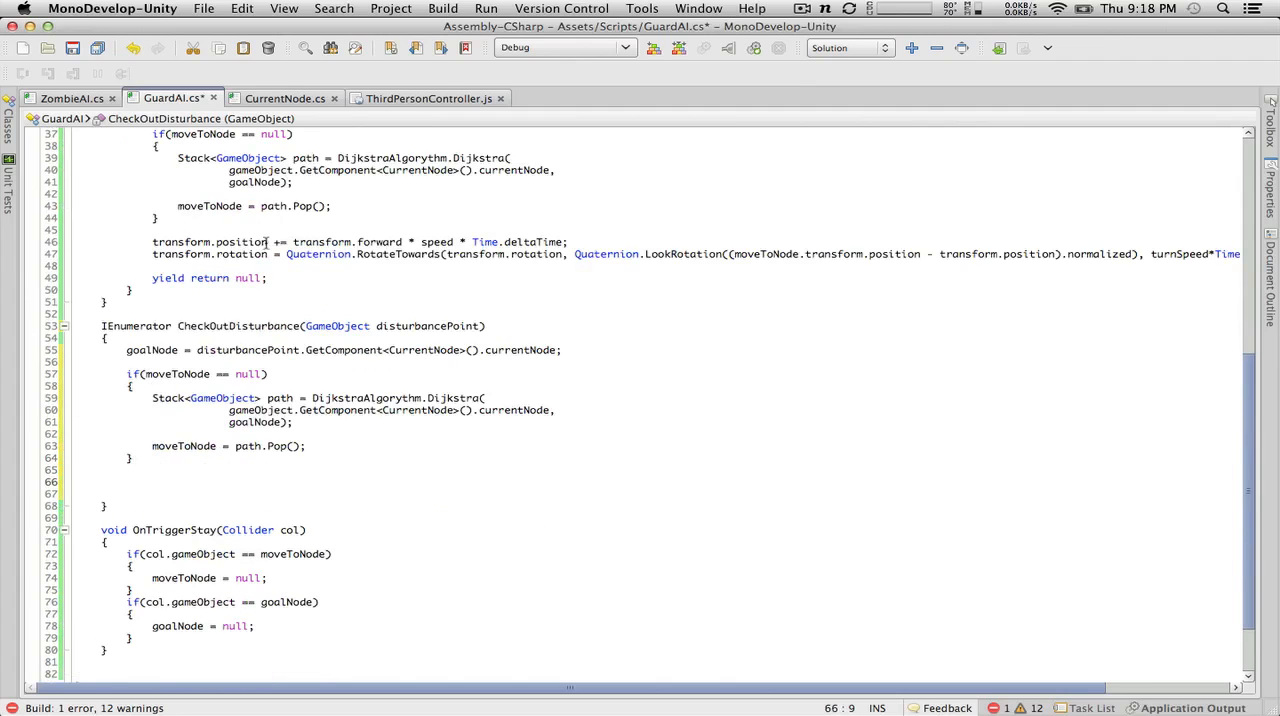
left_click_drag(312, 274, 5, 241)
key("super+c")
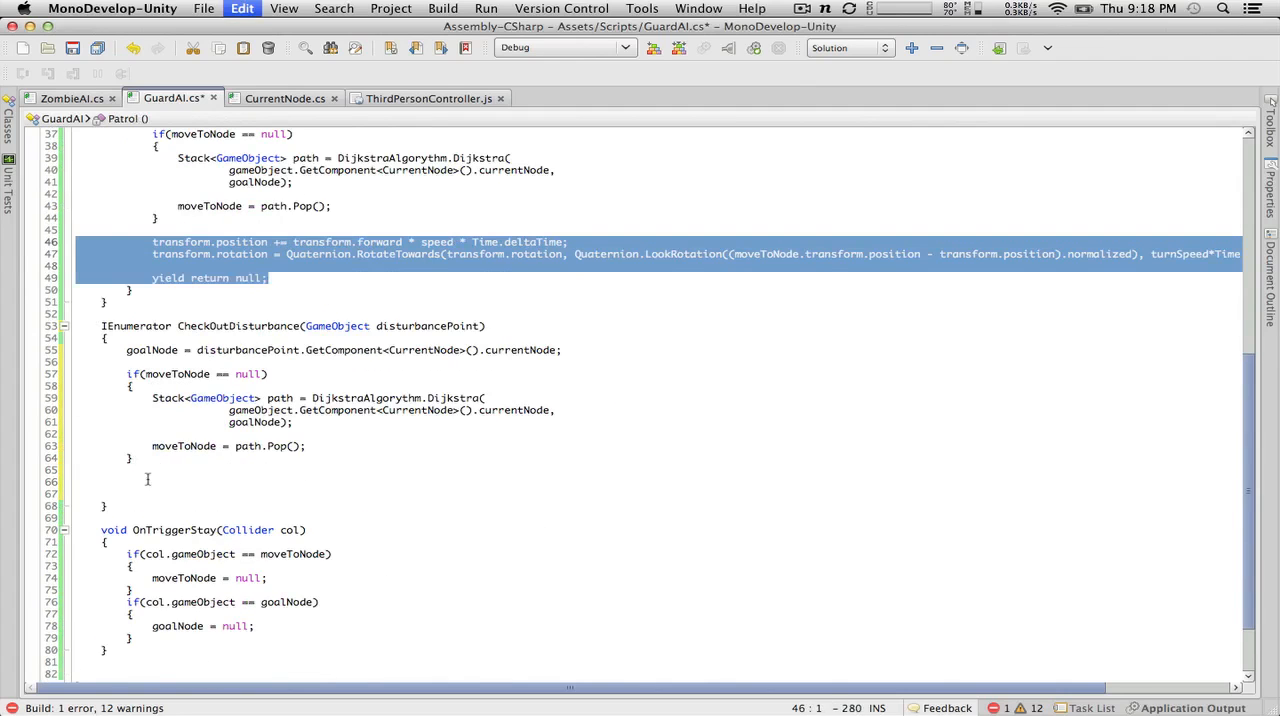
left_click(147, 480)
key("super+v")
Step: Outdent the pasted transform and yield return null lines to the method body level and save GuardAI.cs
left_click(202, 482)
key("BackSpace")
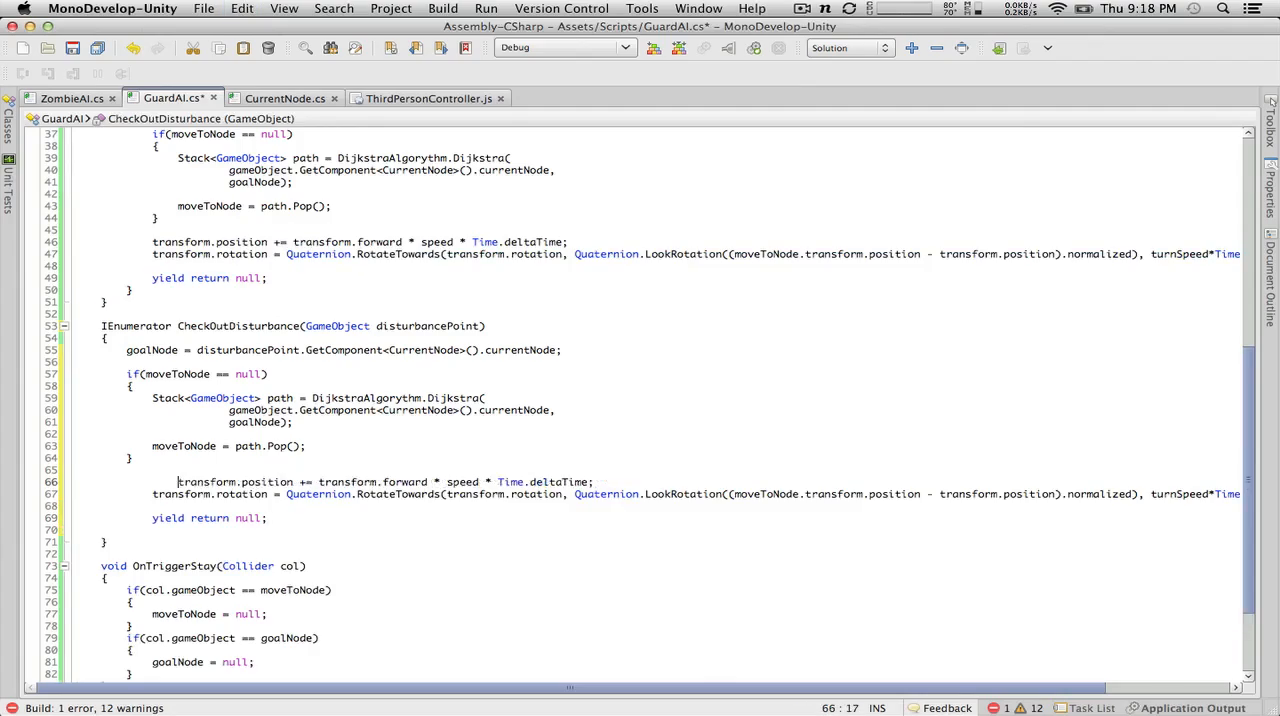
key("BackSpace")
key("F12")
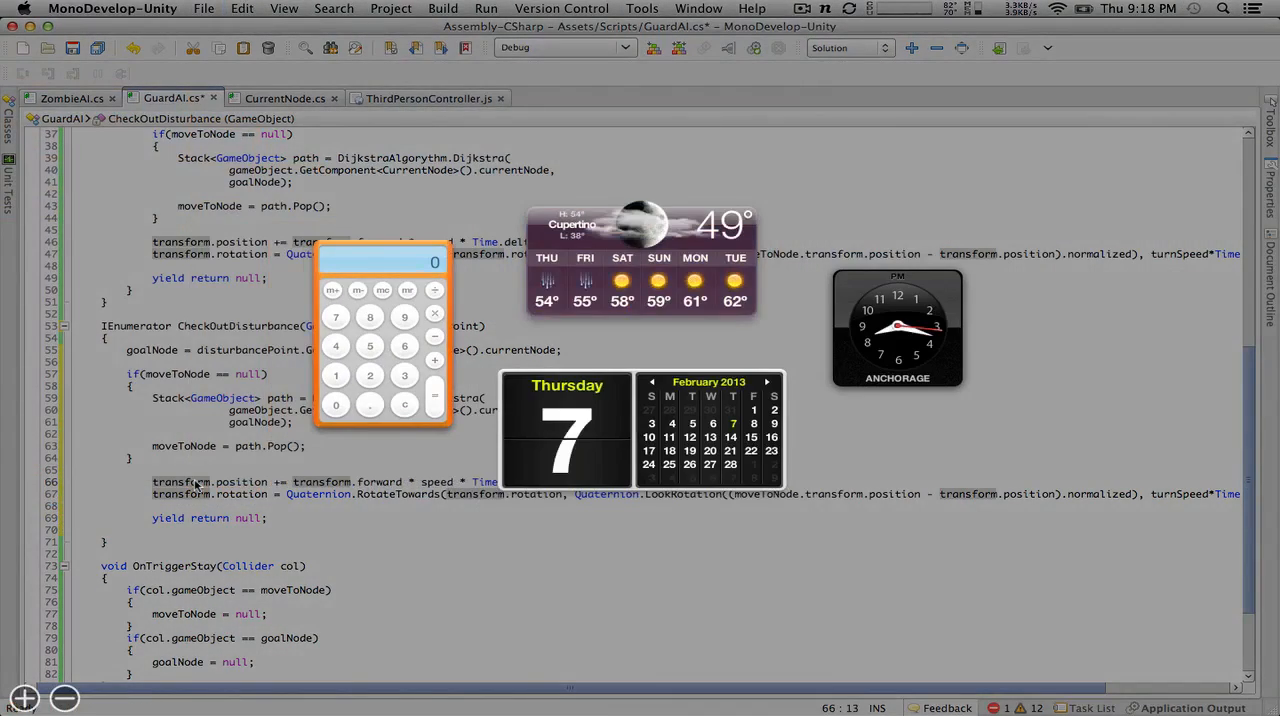
key("F12")
key("BackSpace")
left_click(148, 494)
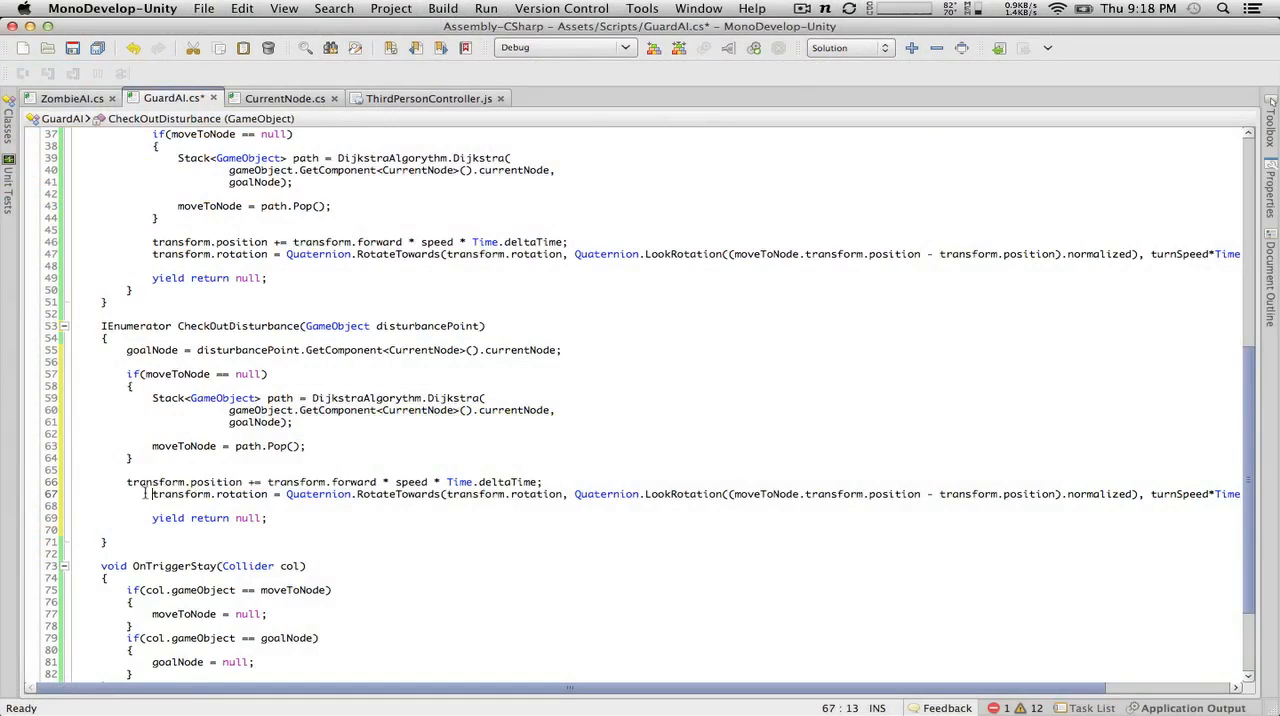
key("BackSpace")
left_click(153, 520)
key("BackSpace")
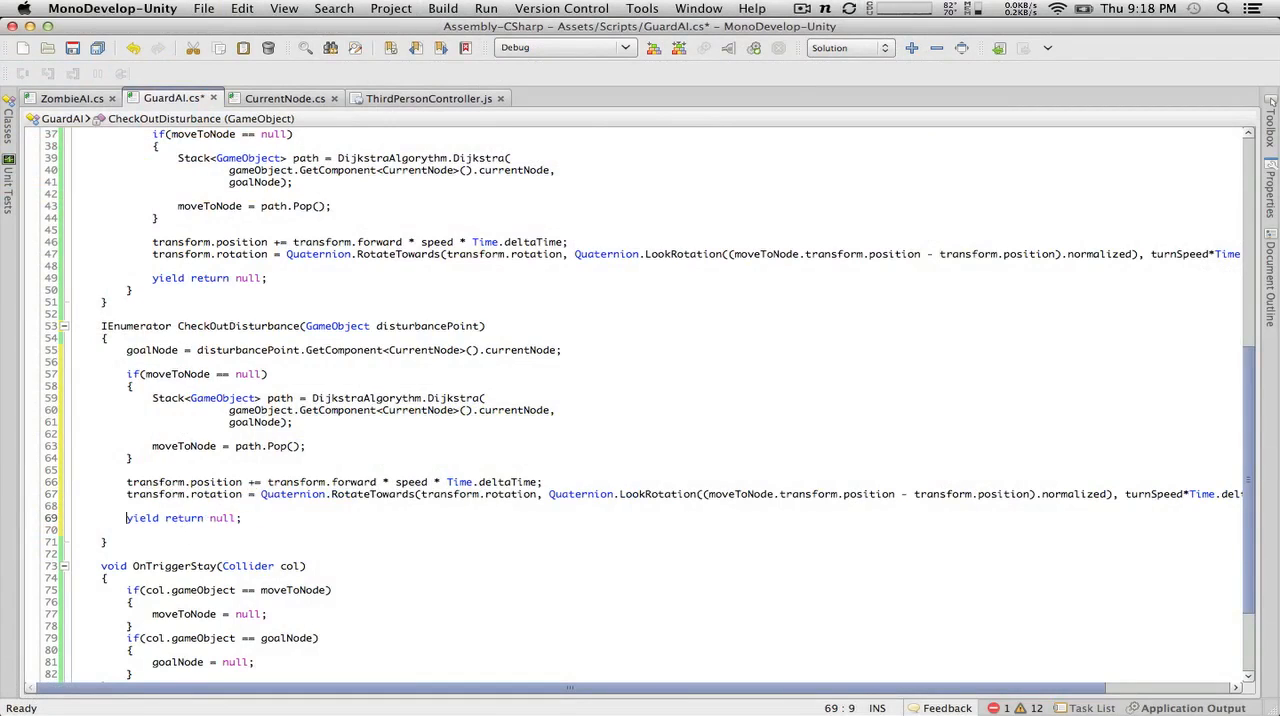
left_click(75, 48)
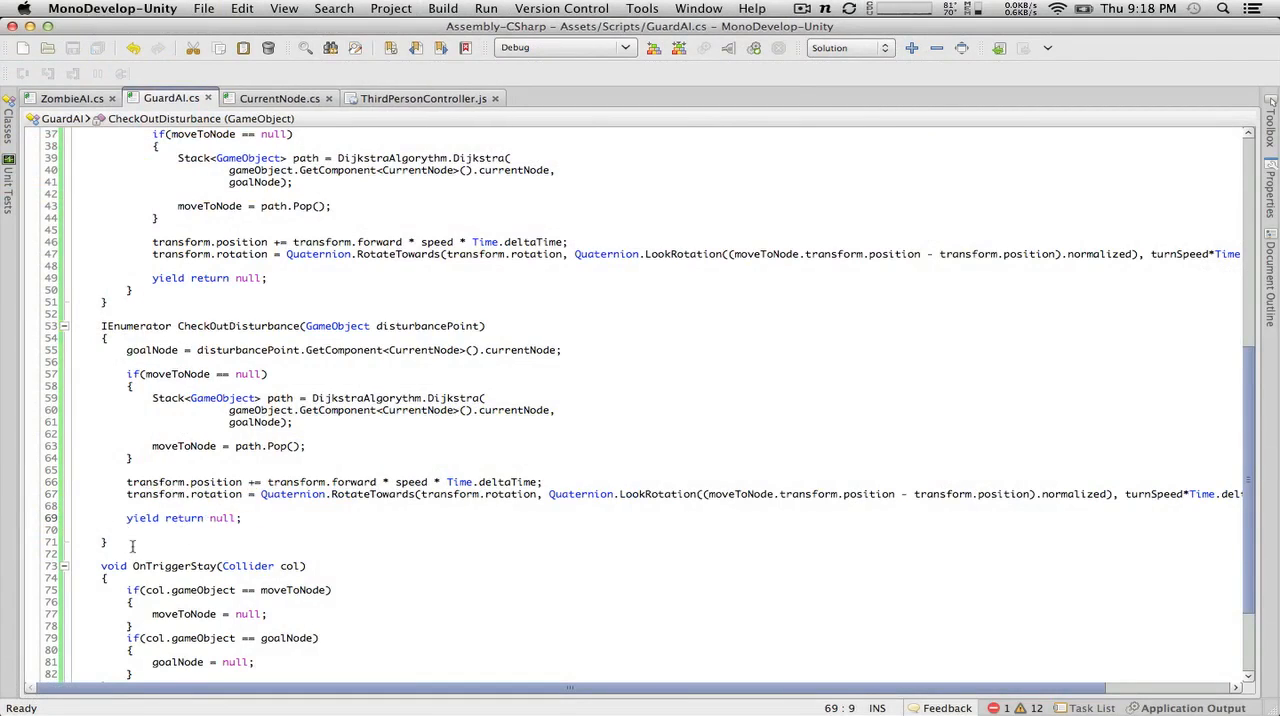
Step: Remove the blank line between yield return null; and the closing brace of CheckOutDisturbance
left_click(133, 538)
left_click(139, 530)
key("BackSpace")
key("BackSpace")
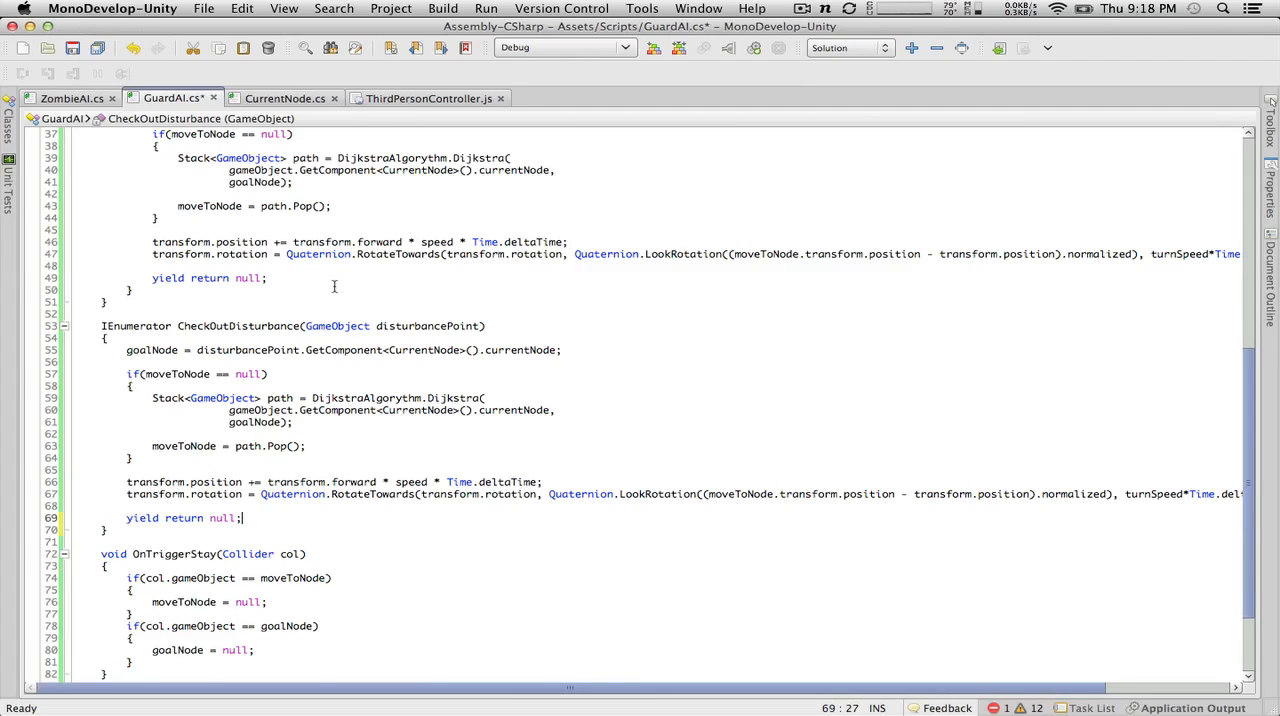
Step: Add an empty public void HeardNoise() method with braces between CheckOutDisturbance and OnTriggerStay in GuardAI.cs
scroll(330, 290, "up", 5)
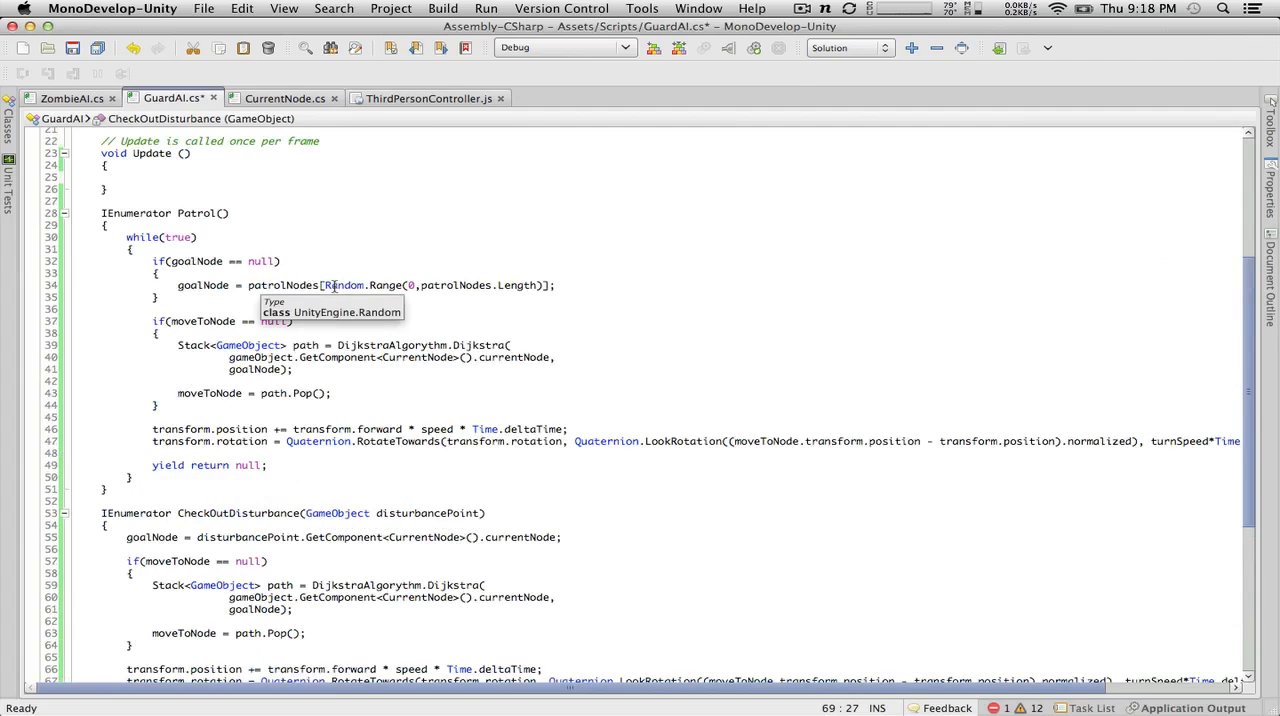
scroll(333, 287, "down", 6)
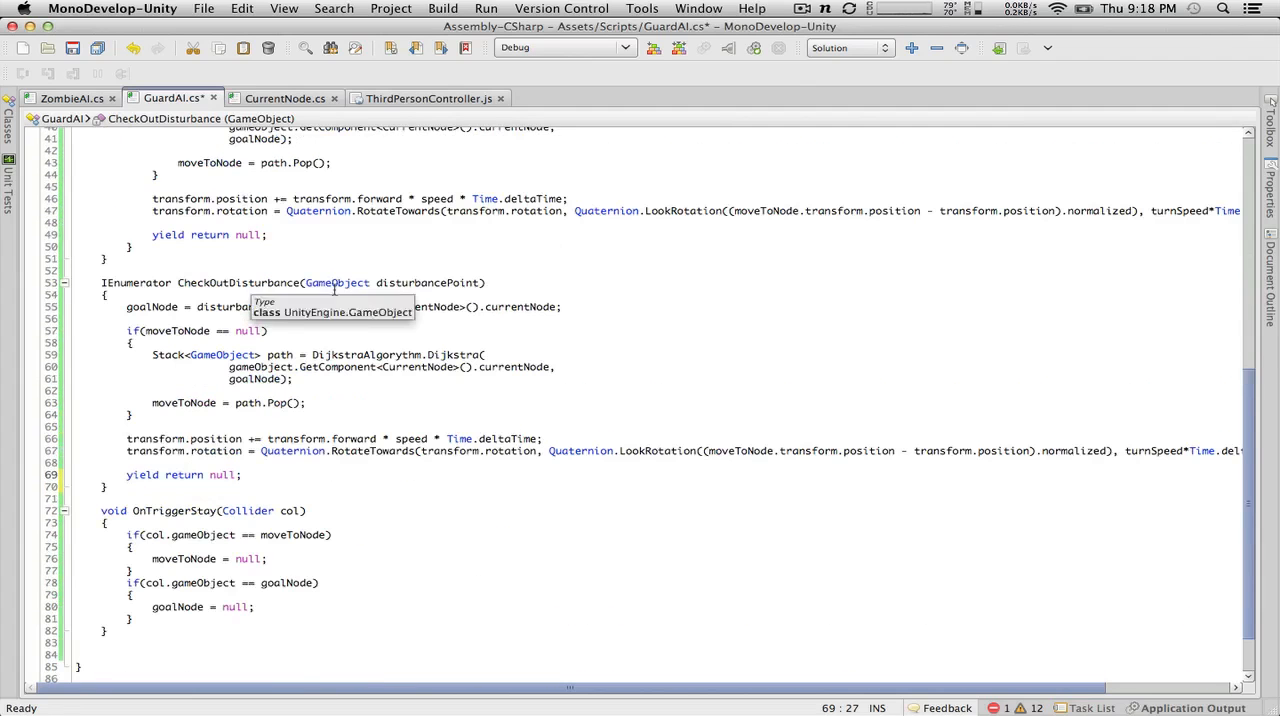
left_click(155, 488)
key("Return")
key("Return")
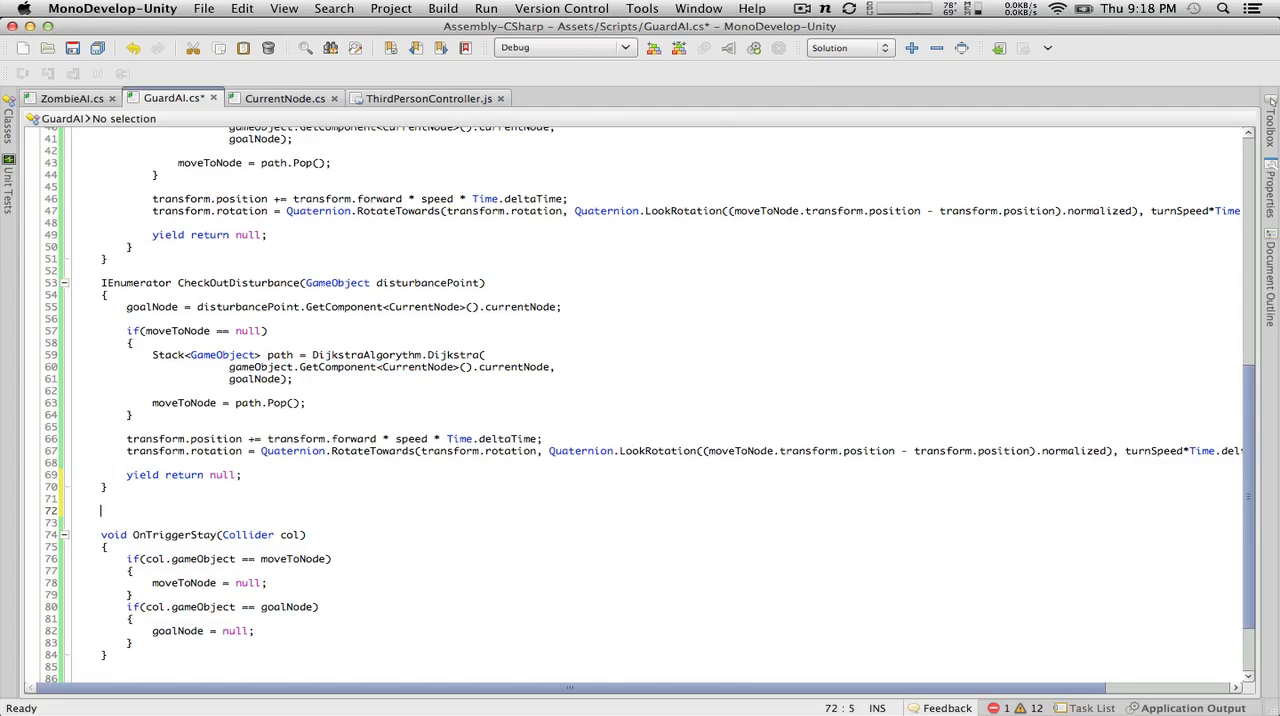
type("public void")
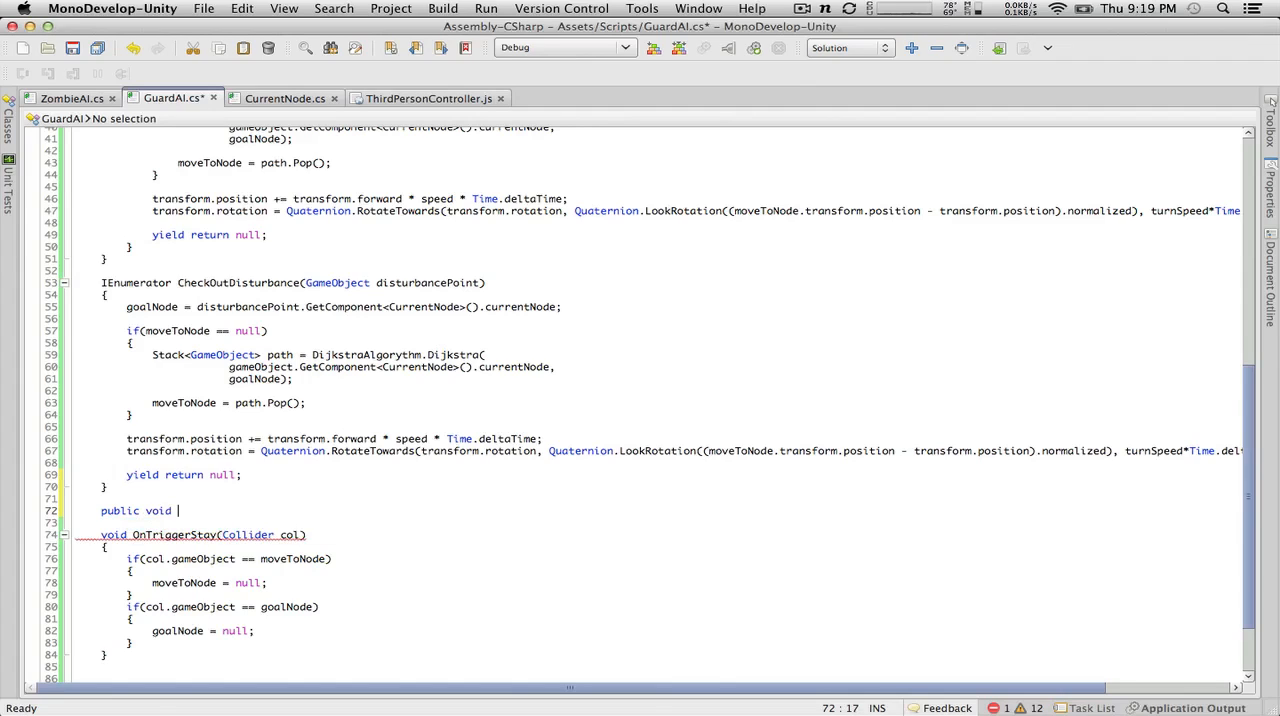
type("HeardNoise()")
key("Return")
type("{")
key("Return")
type("}")
key("Up")
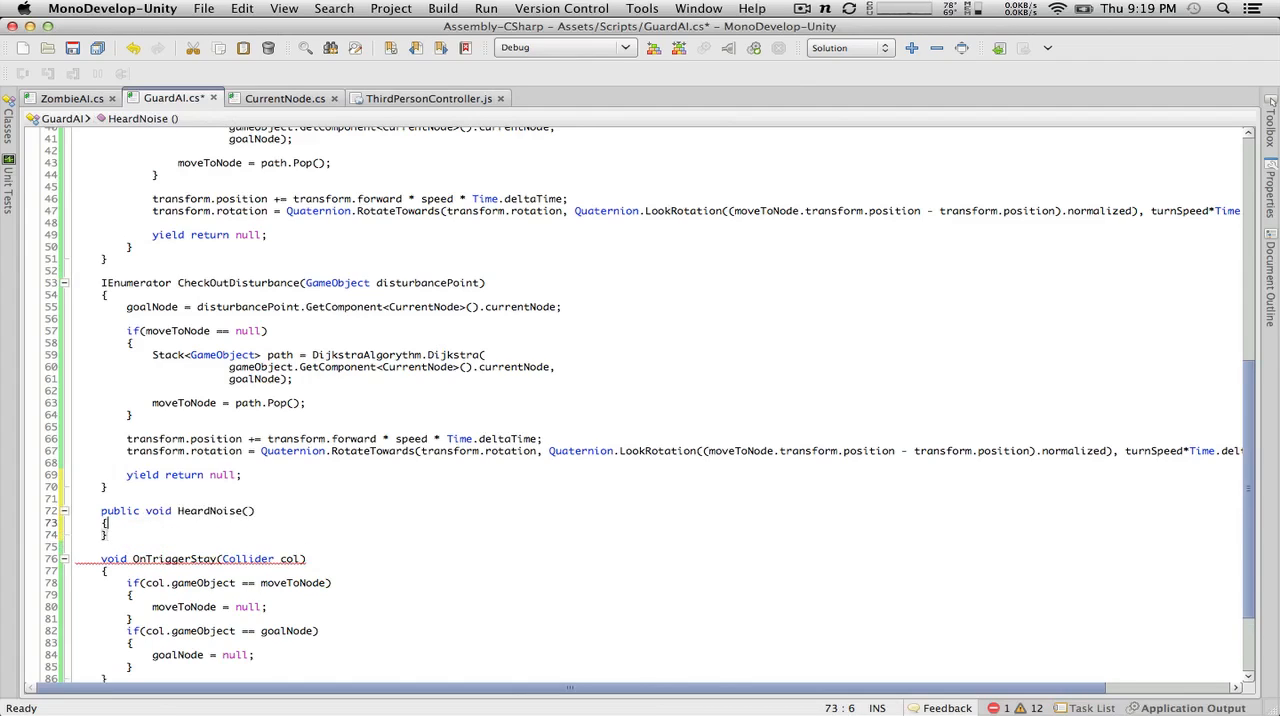
key("Return")
Step: Write heardNoise = true; as the body of HeardNoise(), keeping the variable name's lowercase first letter
scroll(248, 368, "up", 5)
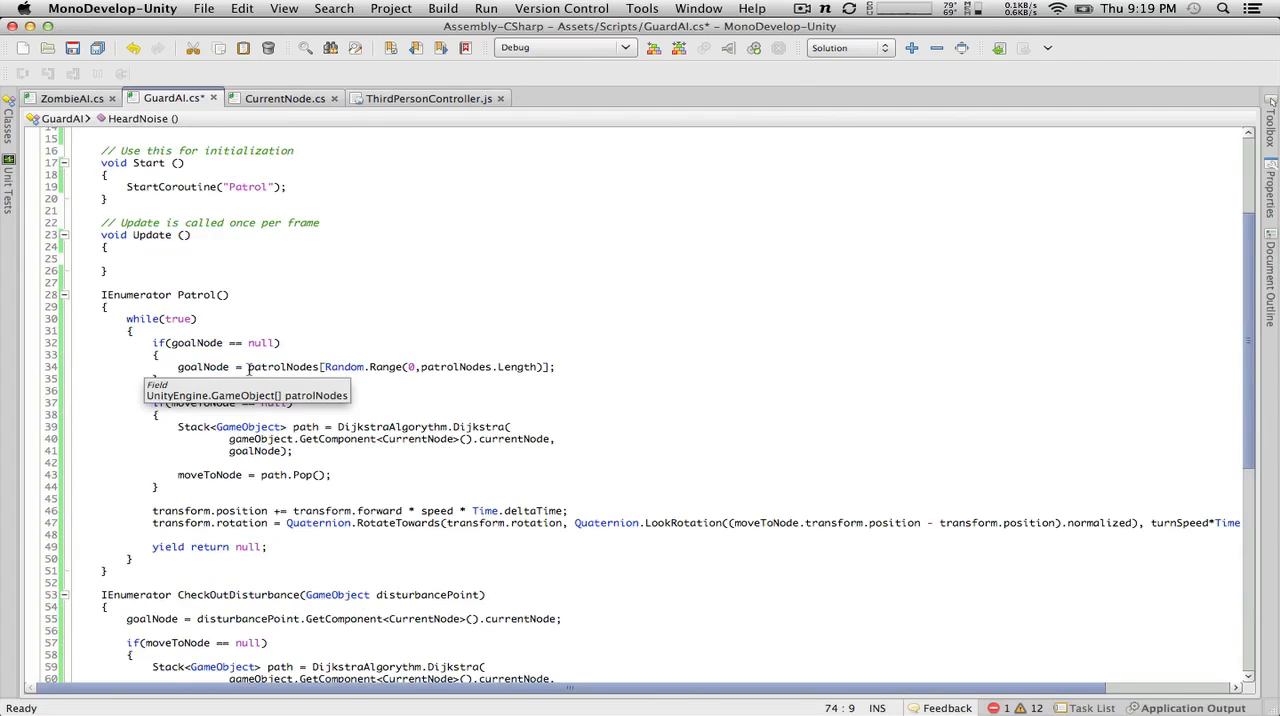
scroll(248, 368, "down", 3)
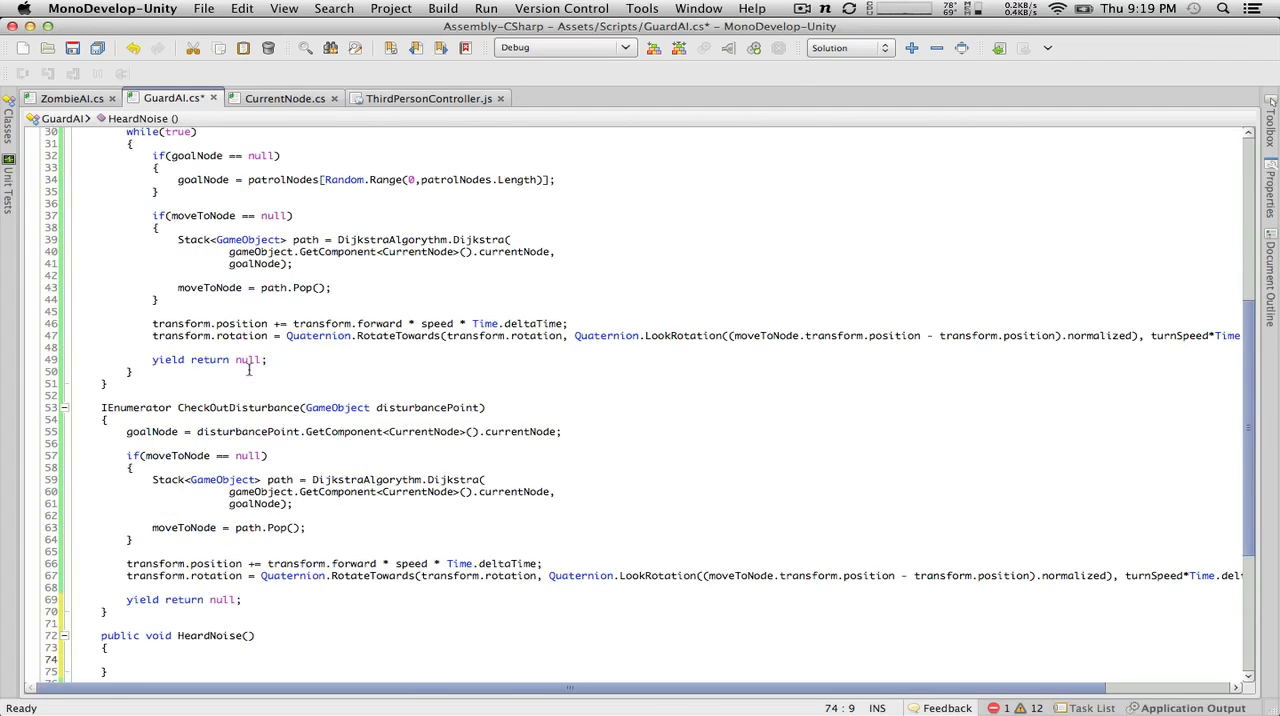
type("heardNoise")
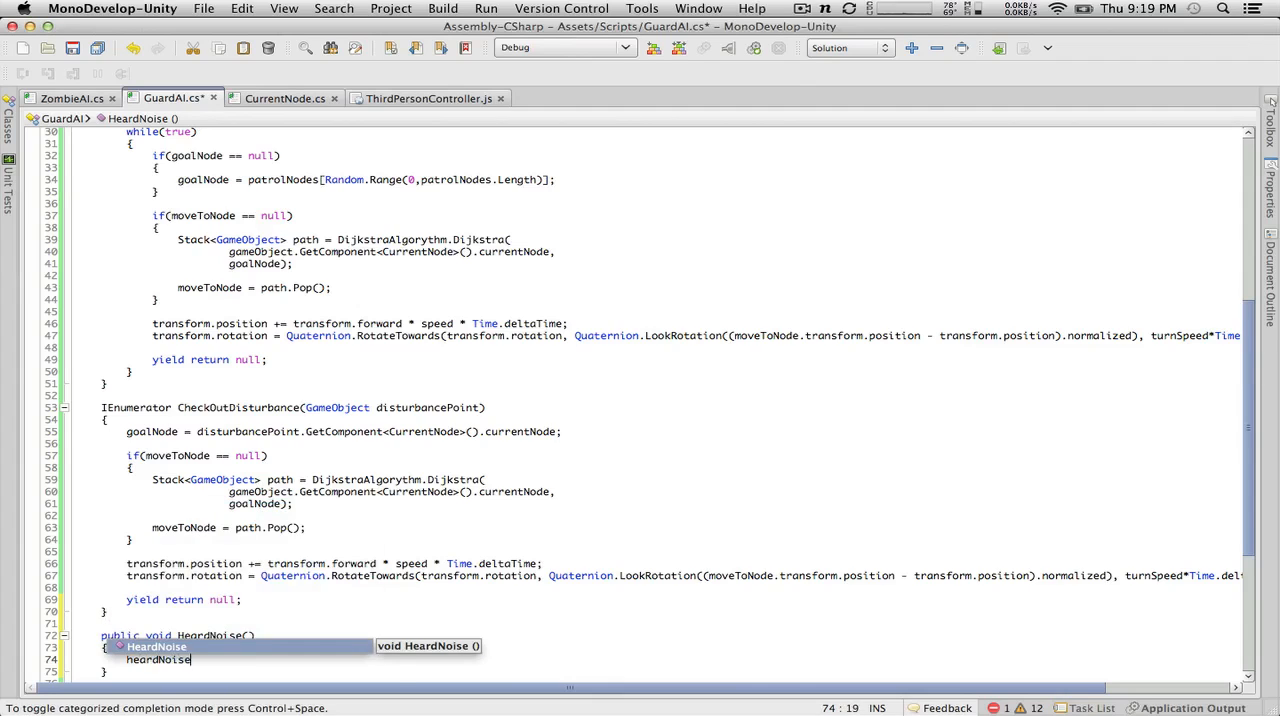
type(" = true;")
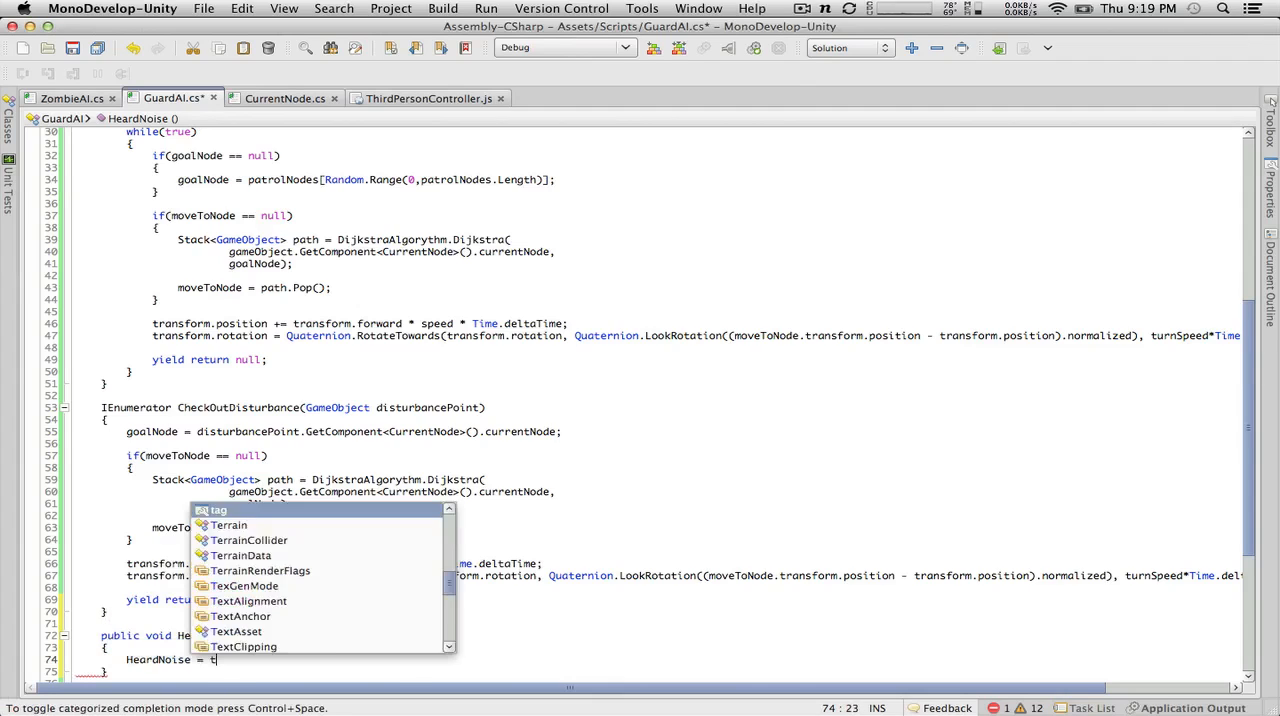
left_click(131, 660)
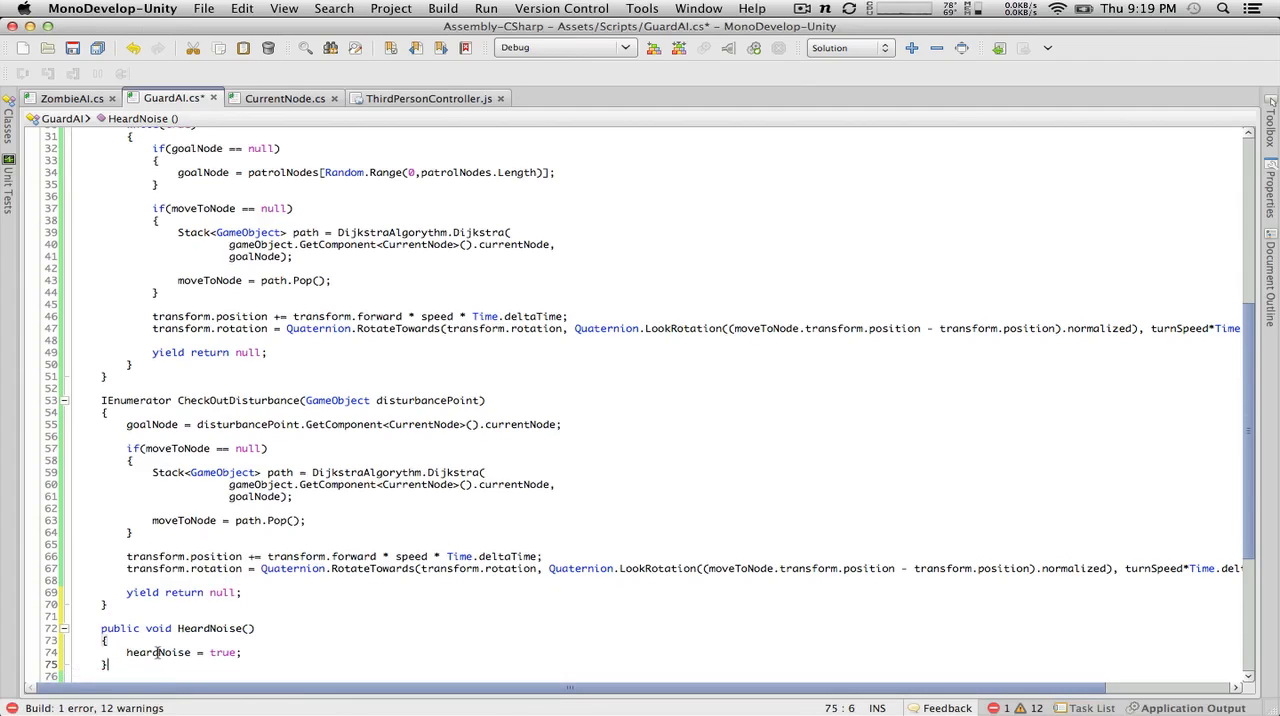
Step: Declare the field private bool heardNoise = false; below the moveToNode declaration
double_click(160, 660)
scroll(337, 317, "up", 10)
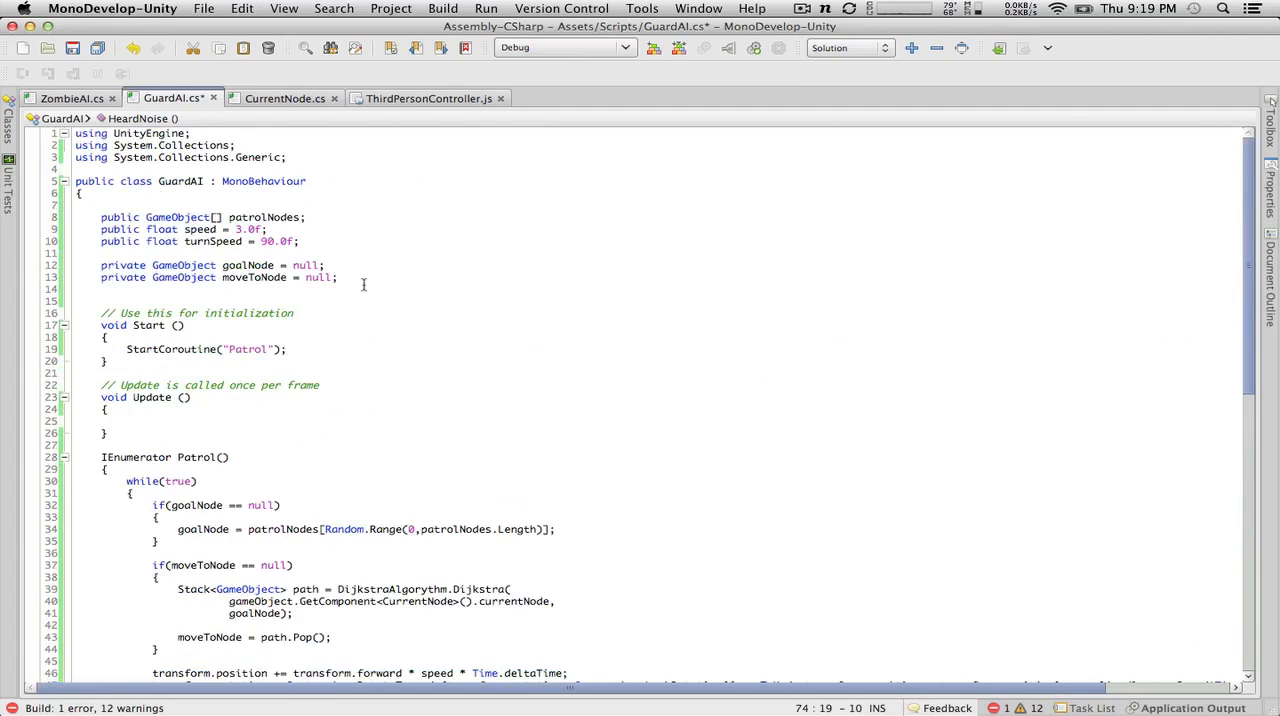
left_click(364, 282)
key("Return")
type("private ")
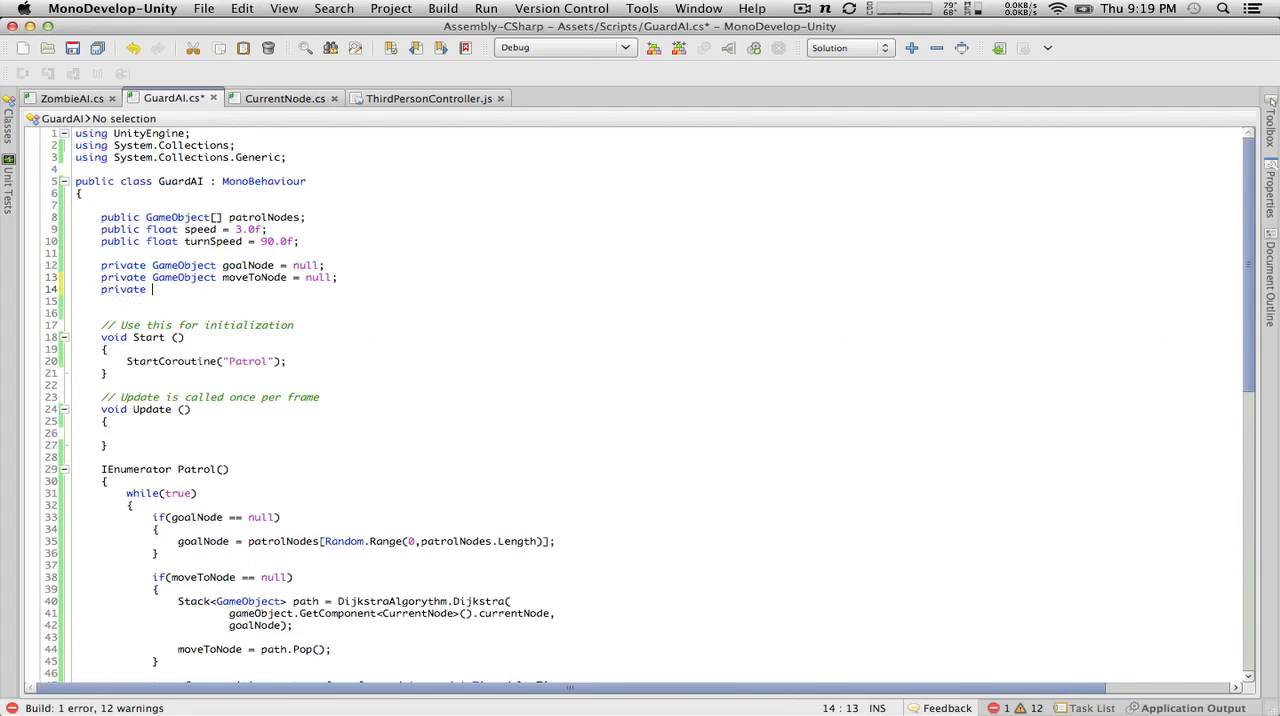
type("bool HeardNoise")
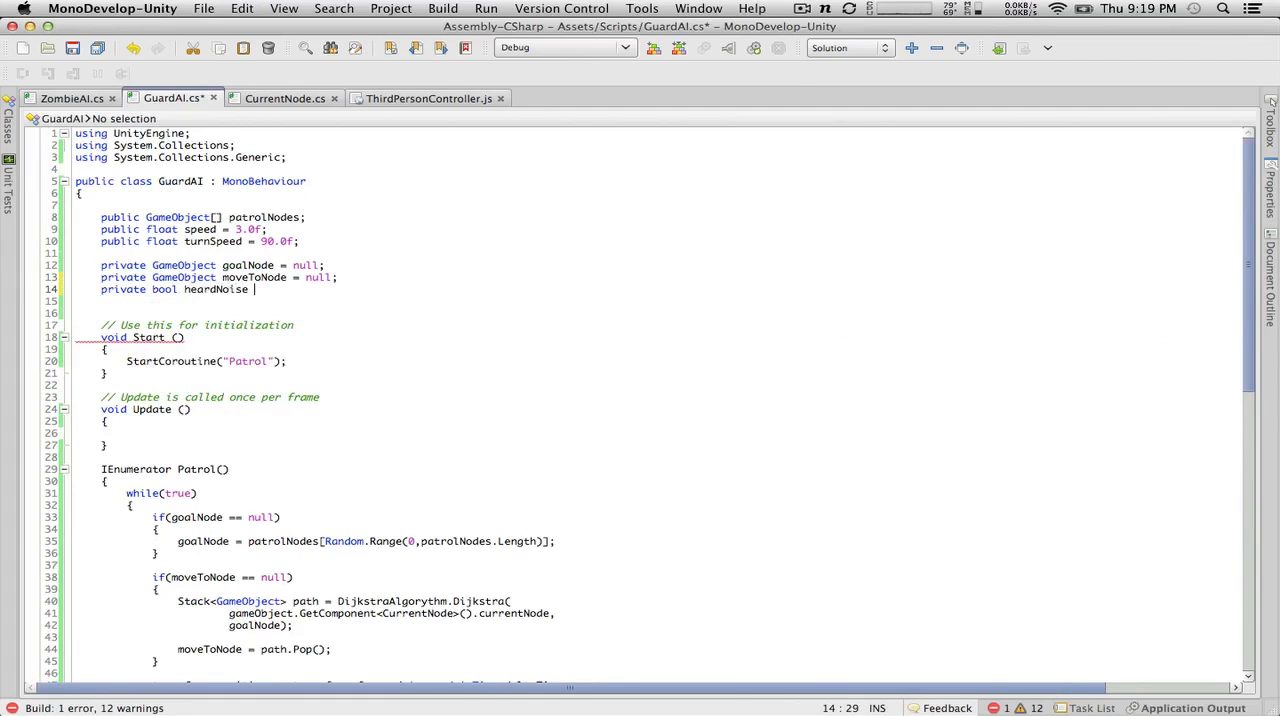
type(" = false;")
Step: Add an if(heardNoise) block with empty braces at the start of the while(true) loop in Patrol()
scroll(475, 513, "down", 9)
scroll(475, 513, "down", 7)
scroll(475, 513, "up", 9)
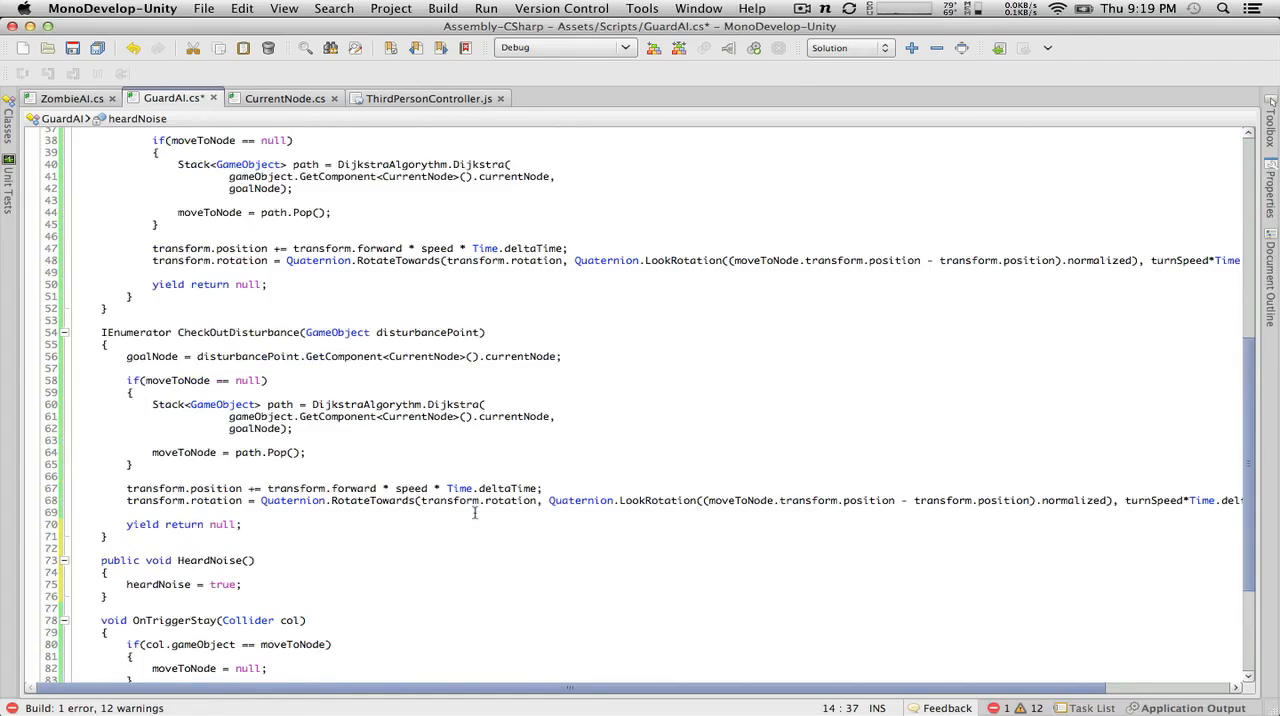
scroll(202, 425, "down", 7)
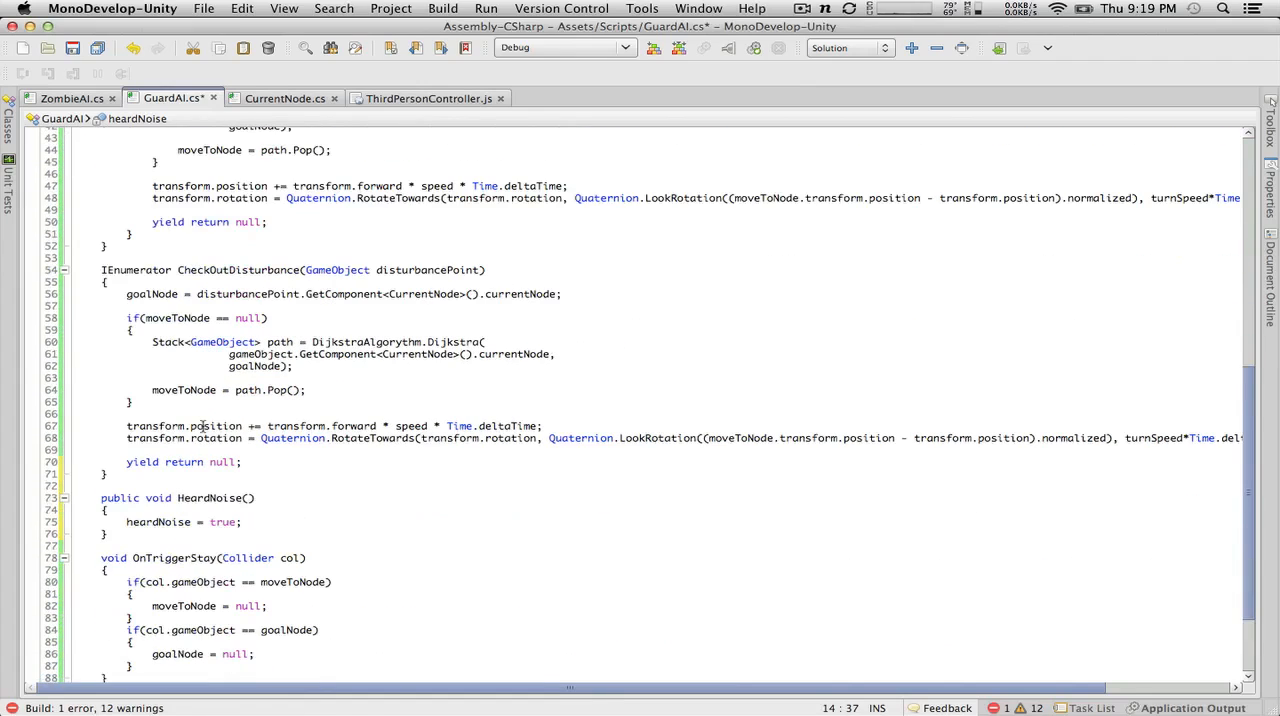
scroll(212, 331, "up", 4)
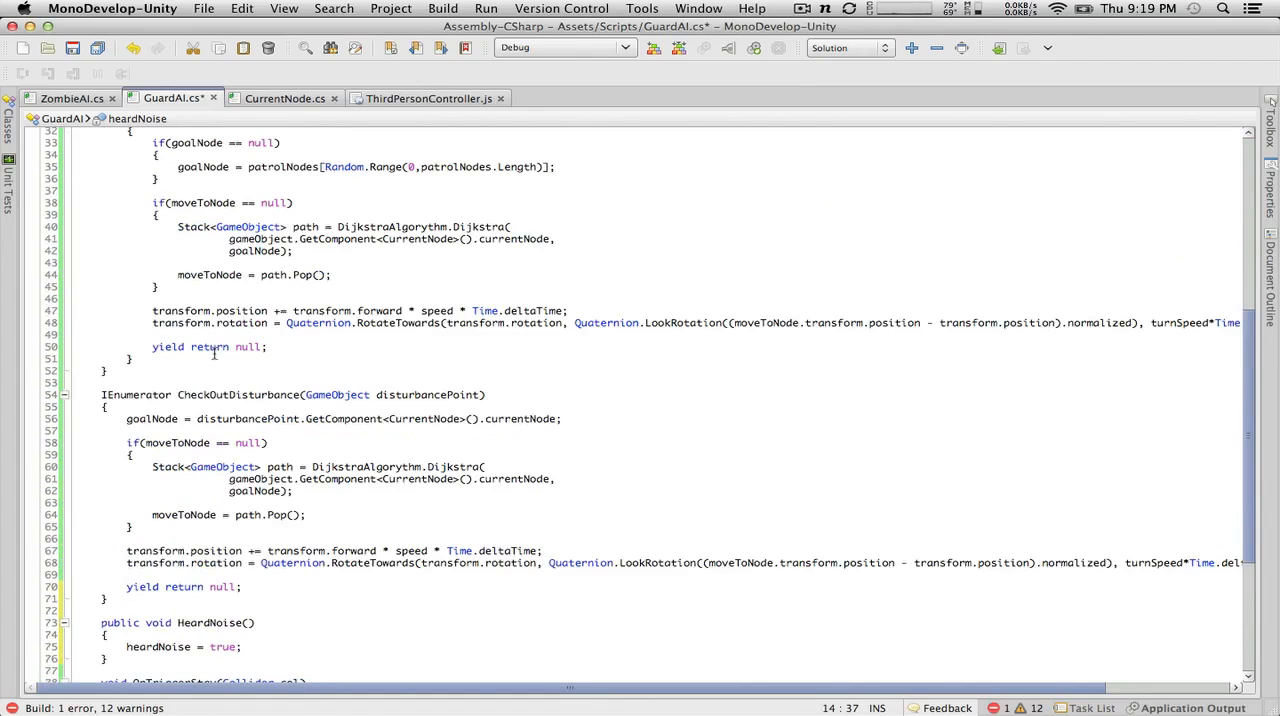
scroll(213, 353, "up", 2)
left_click(176, 195)
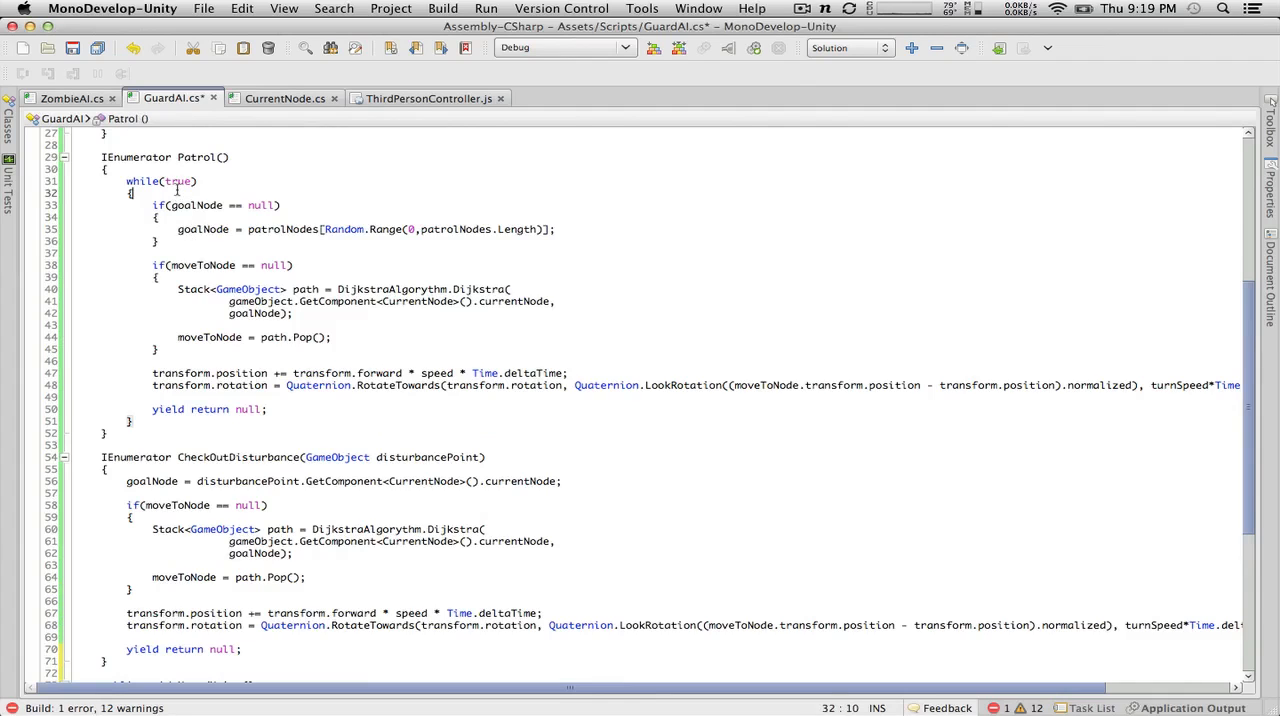
key("Return")
type("if(")
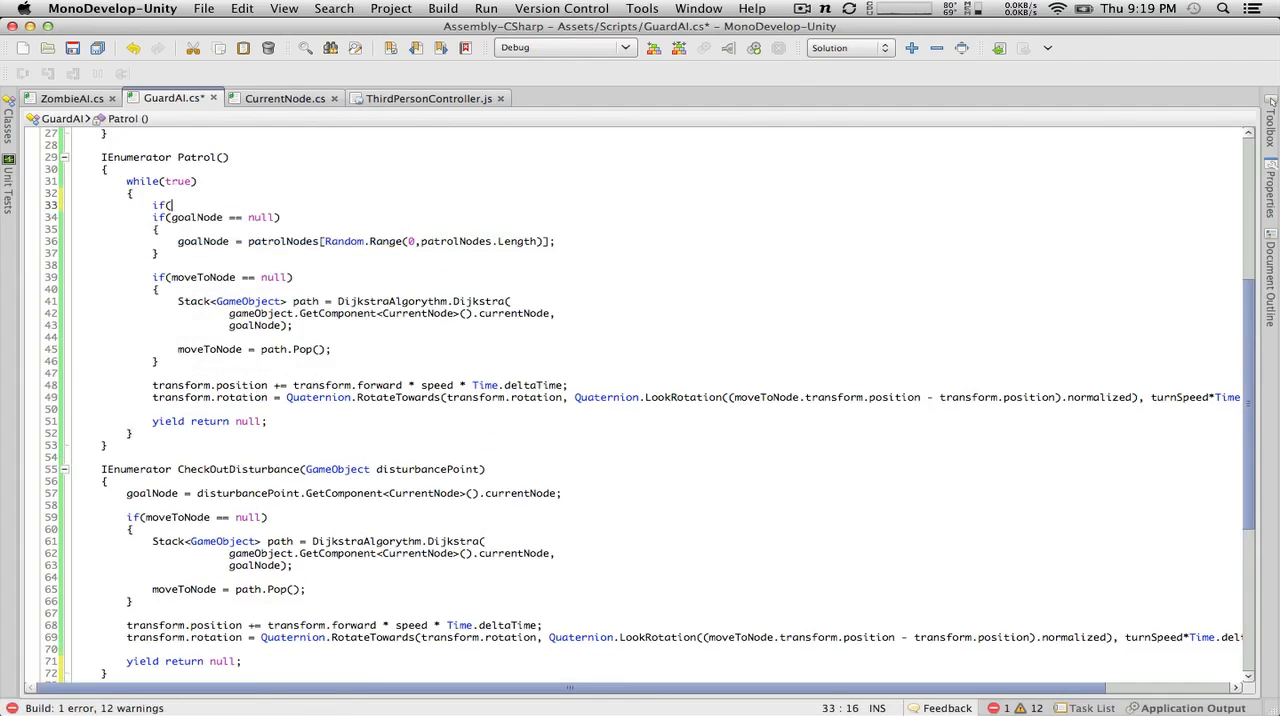
type("heardNoise)")
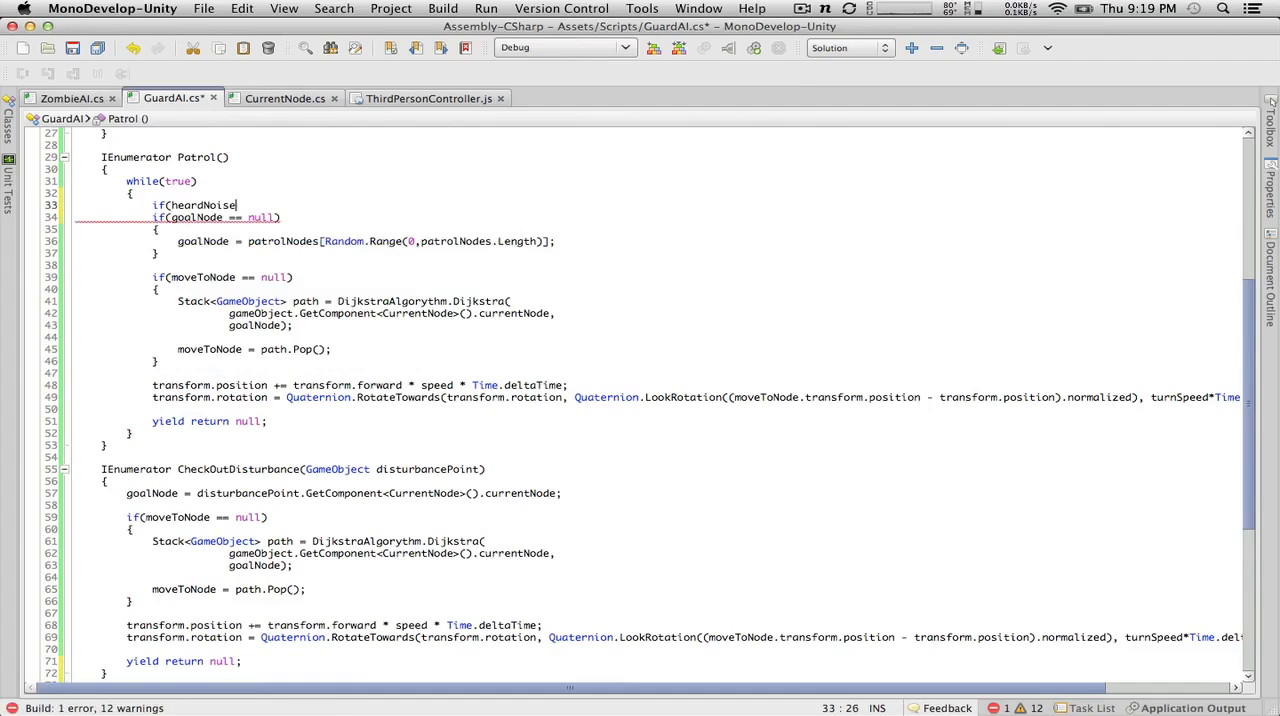
key("Return")
type("{")
key("Return")
type("}")
key("Up")
key("Return")
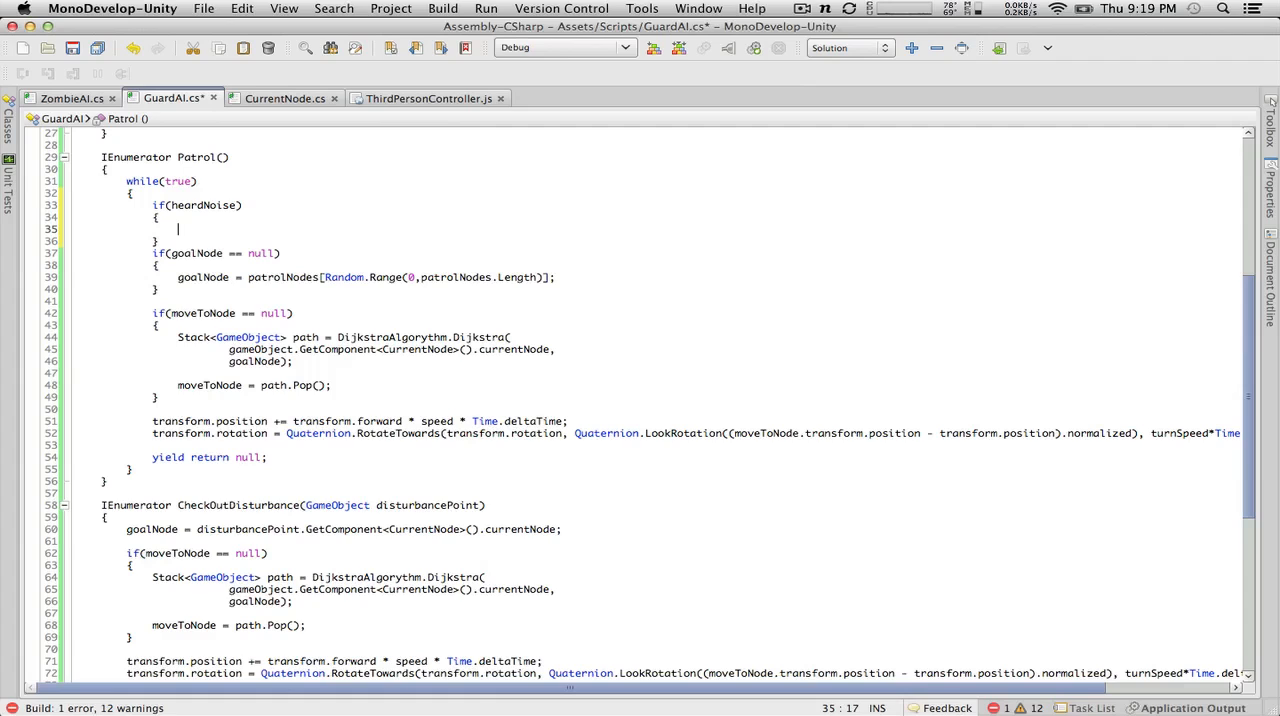
Step: Write StartCoroutine(CheckOutDisturbance); inside the if(heardNoise) block of Patrol()
key("ctrl+space")
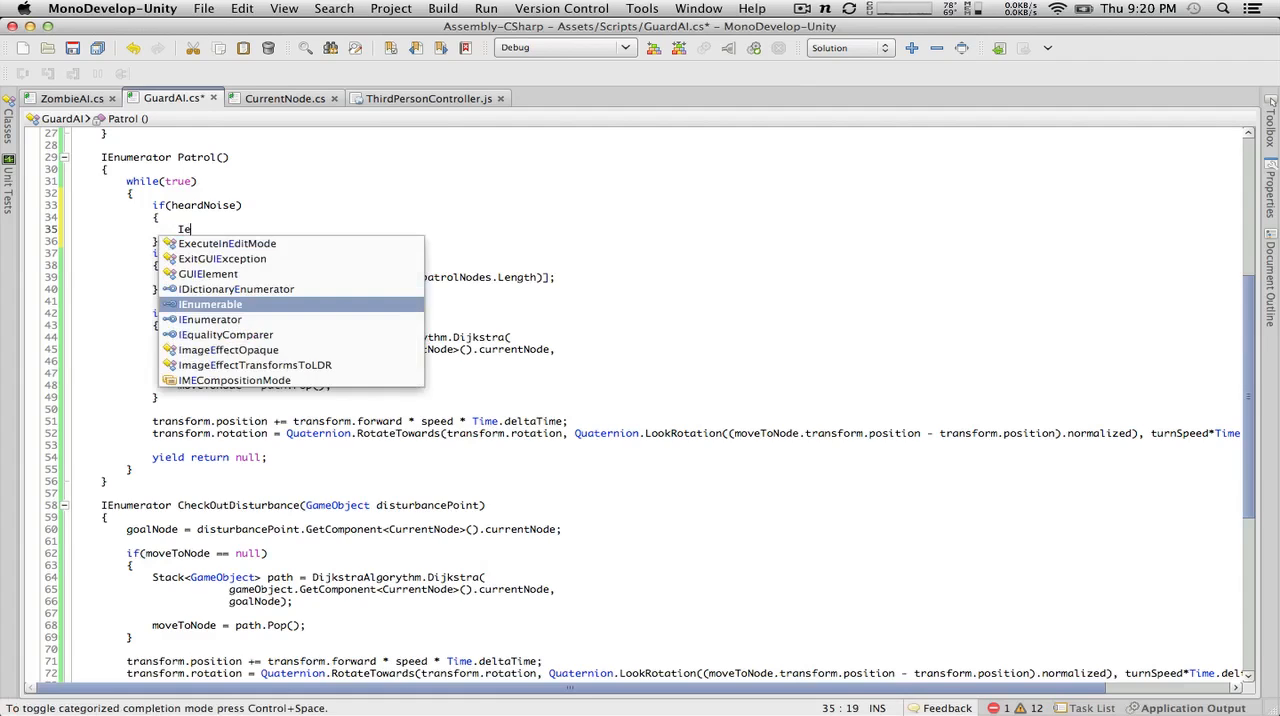
key("Escape")
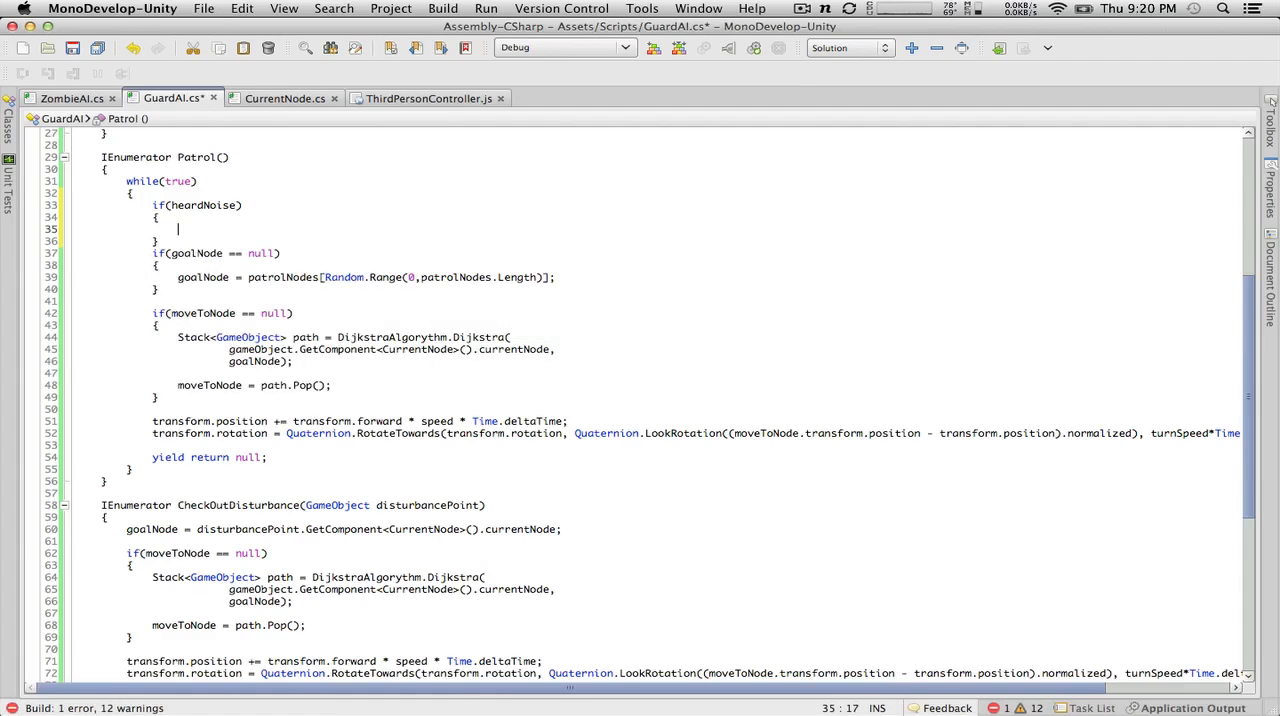
scroll(302, 366, "up", 5)
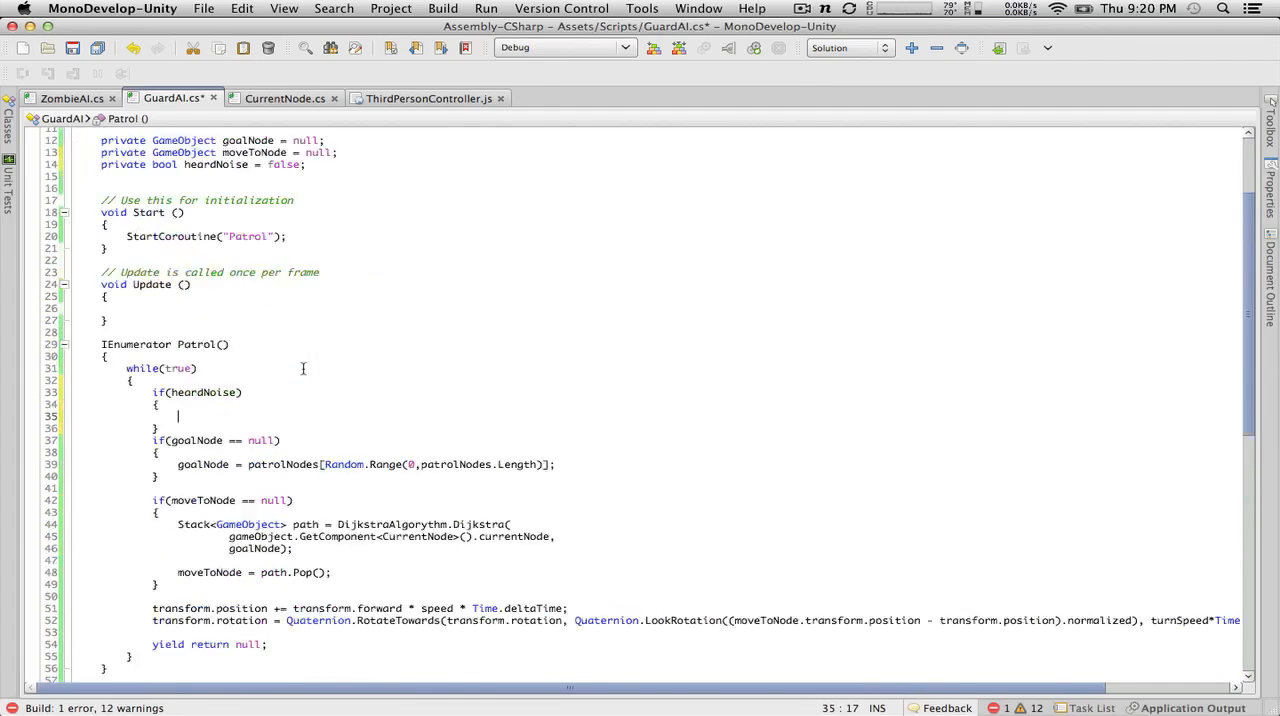
scroll(302, 366, "down", 2)
type("Star")
key("Down")
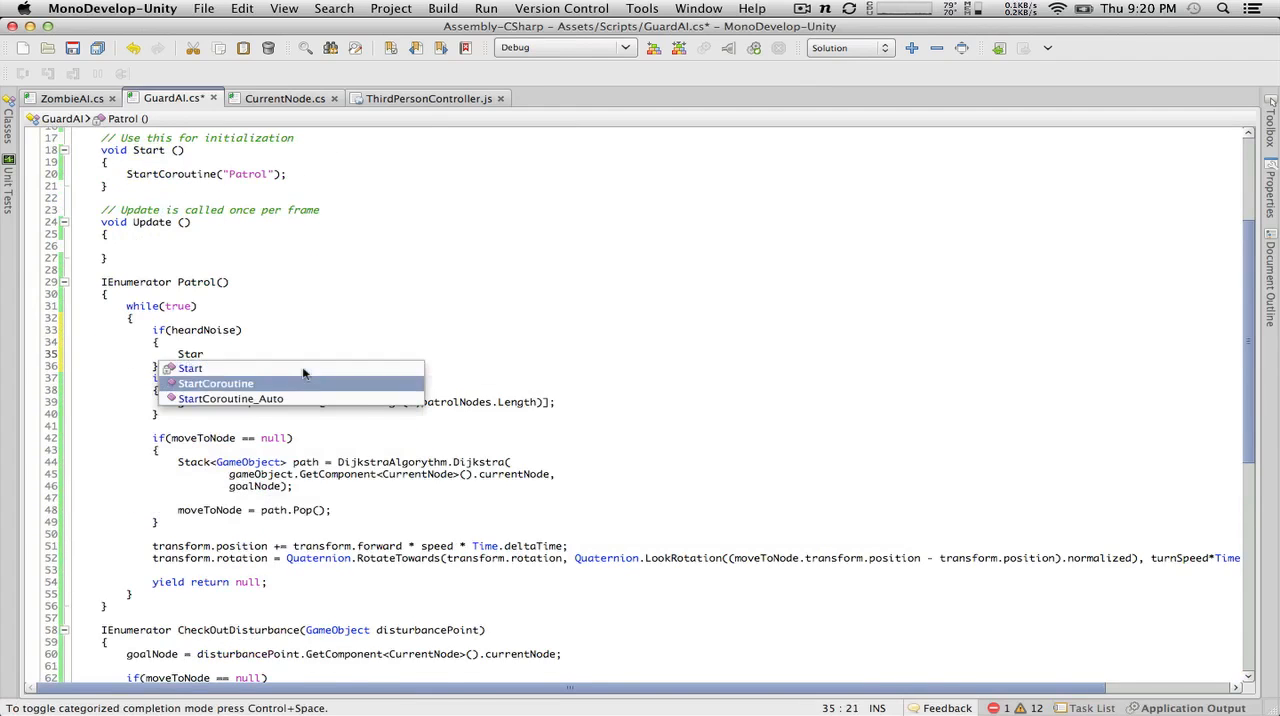
key("Return")
type("(")
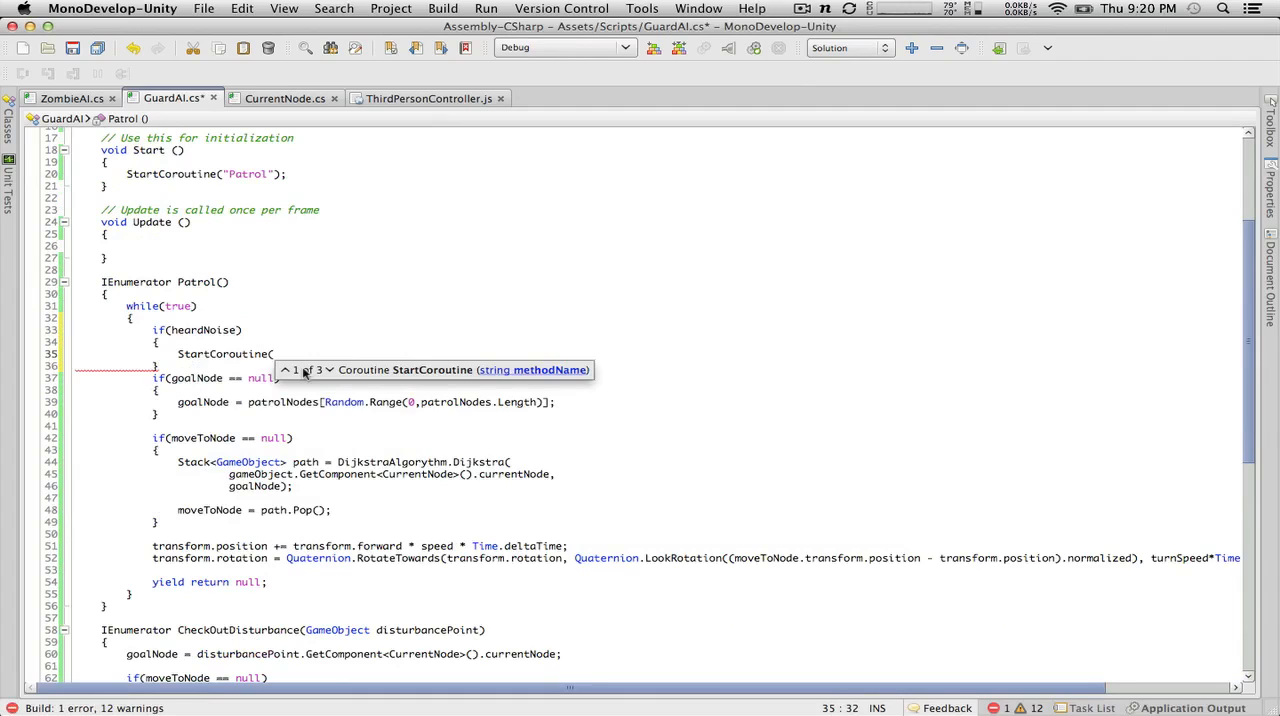
type("Check")
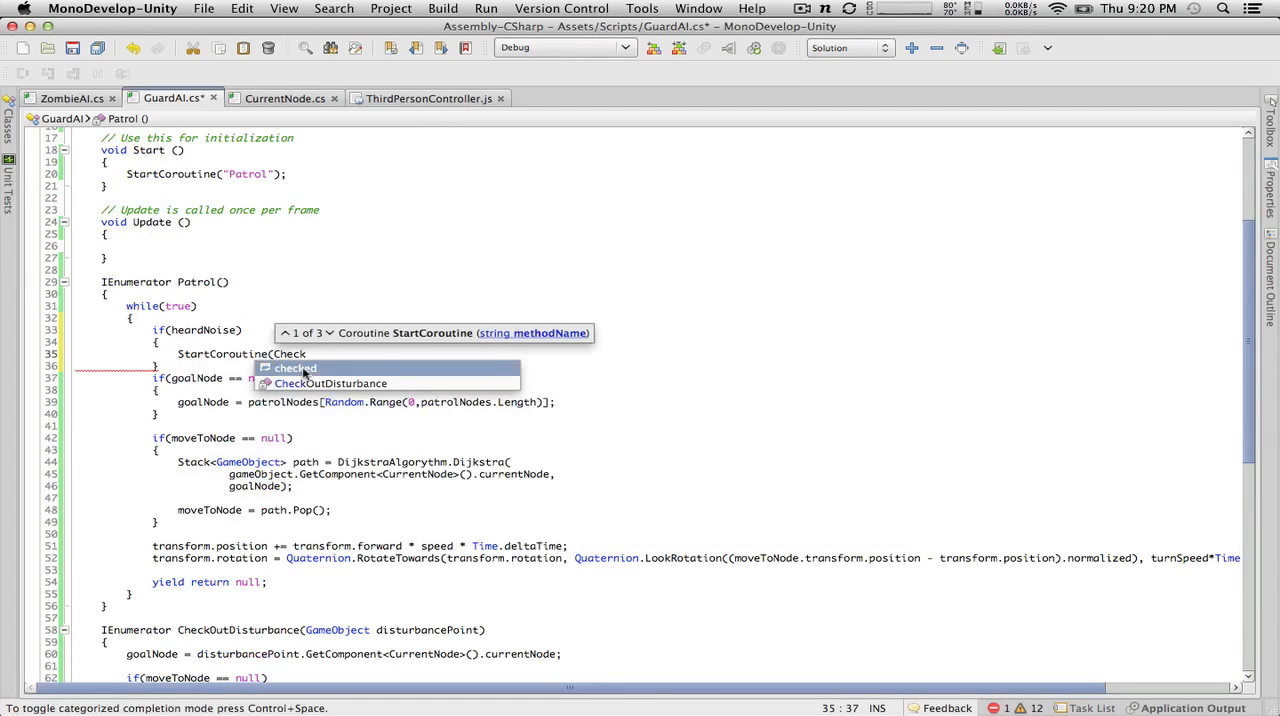
key("Down")
key("Return")
type(")")
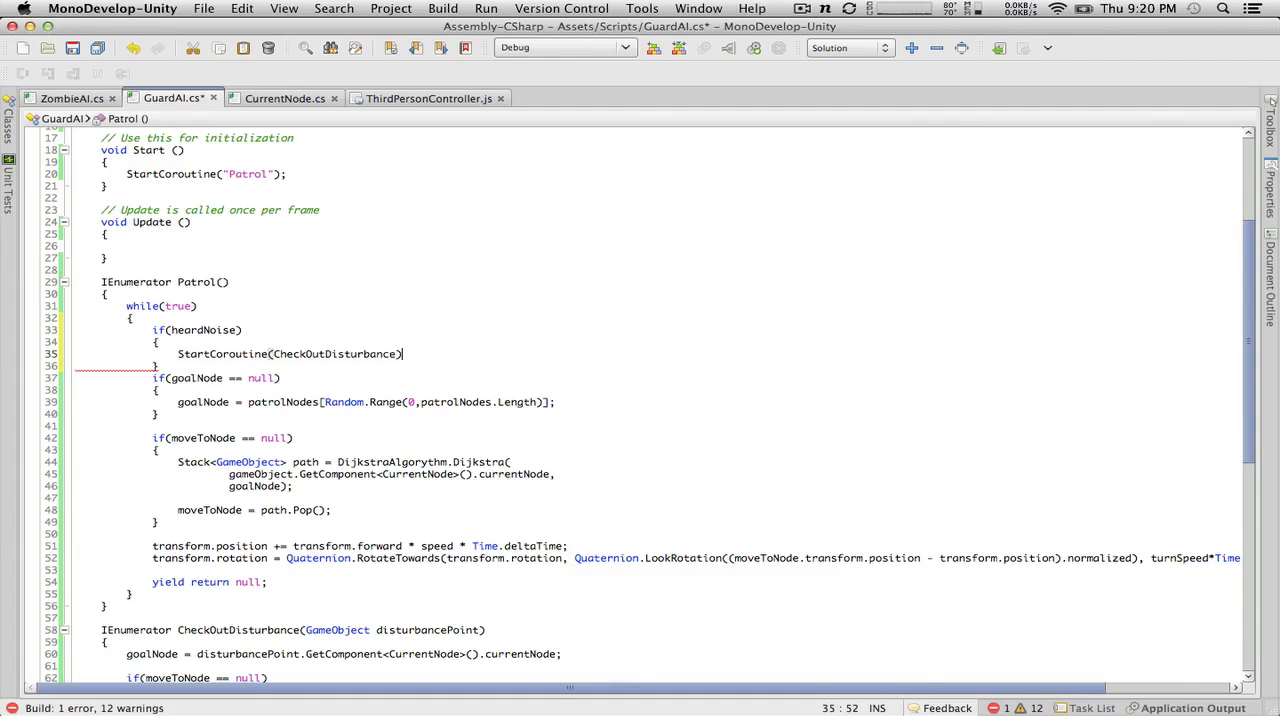
type(";")
Step: Add a break; statement below the StartCoroutine call in the if(heardNoise) block
key("Return")
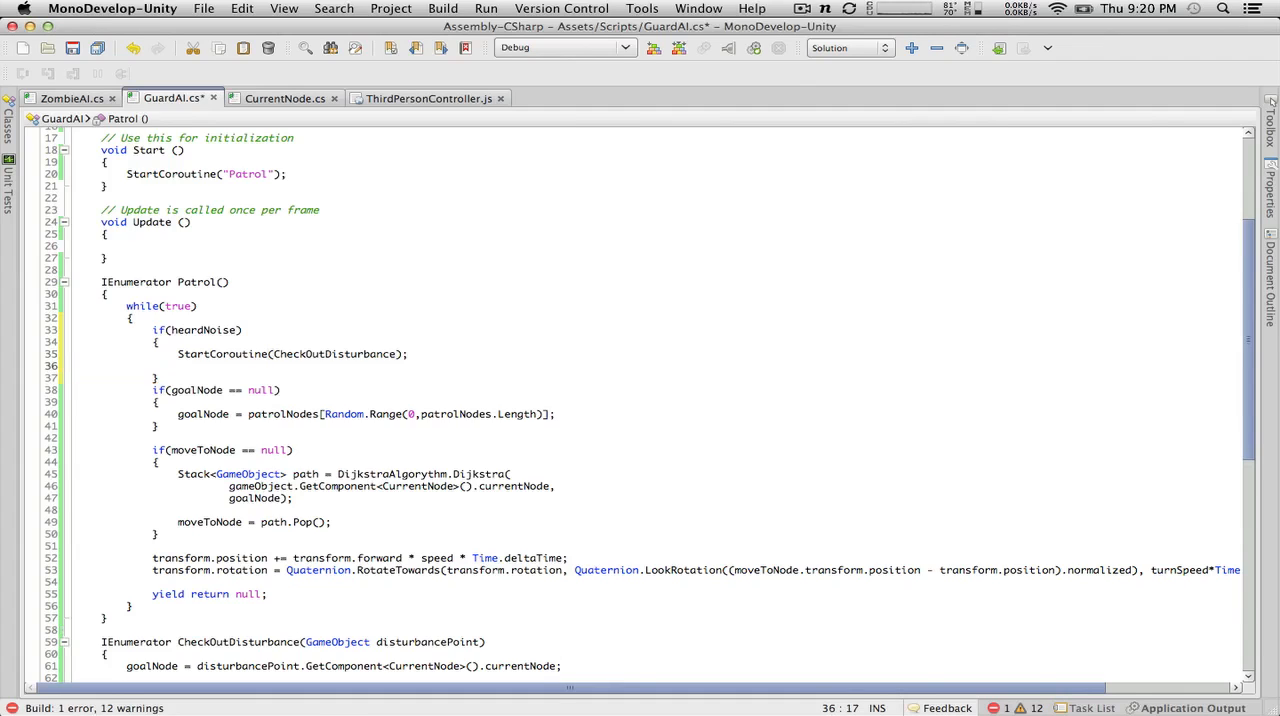
type("break;")
left_click_drag(124, 306, 240, 307)
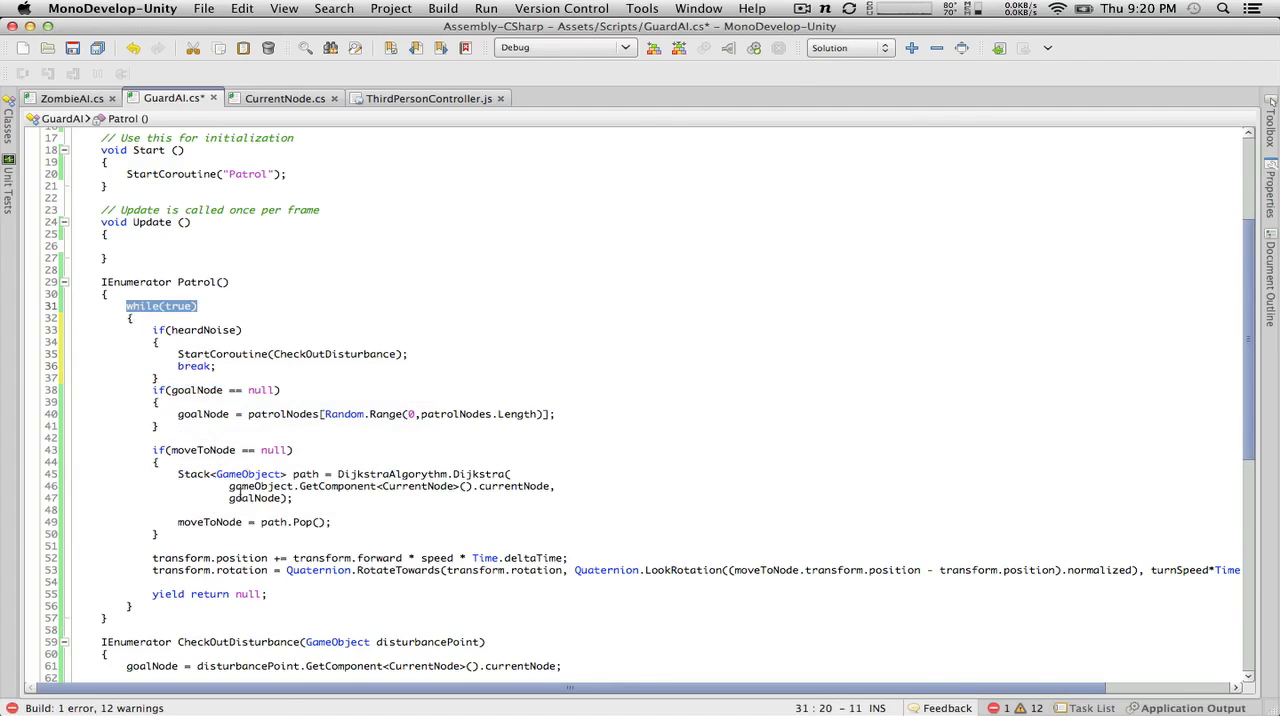
left_click(273, 594)
left_click_drag(249, 594, 132, 585)
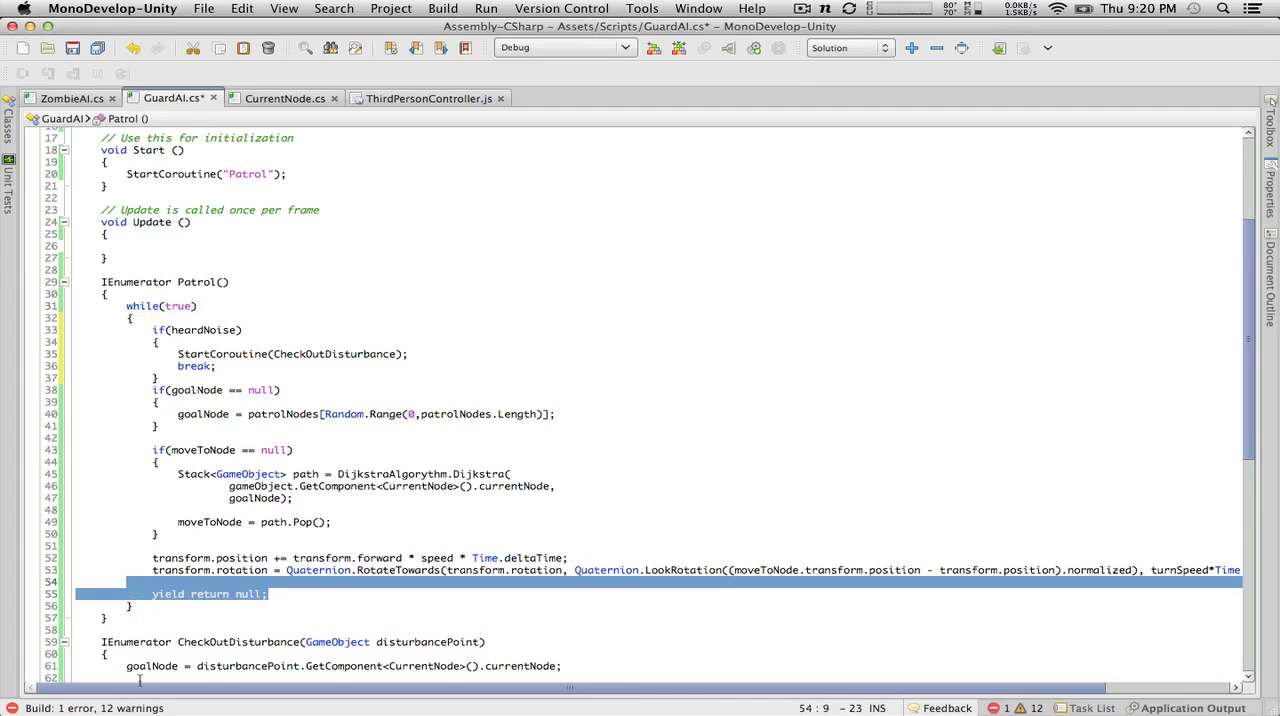
left_click(158, 614)
left_click(158, 609)
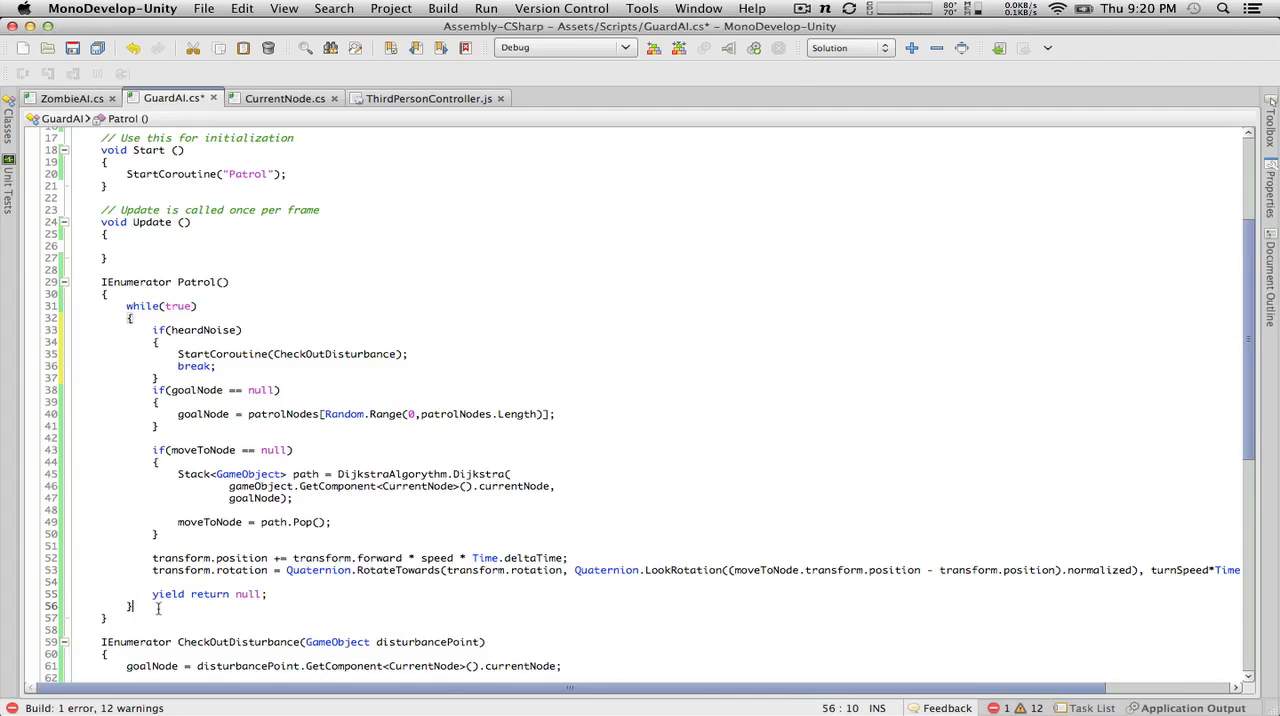
key("Return")
key("Return")
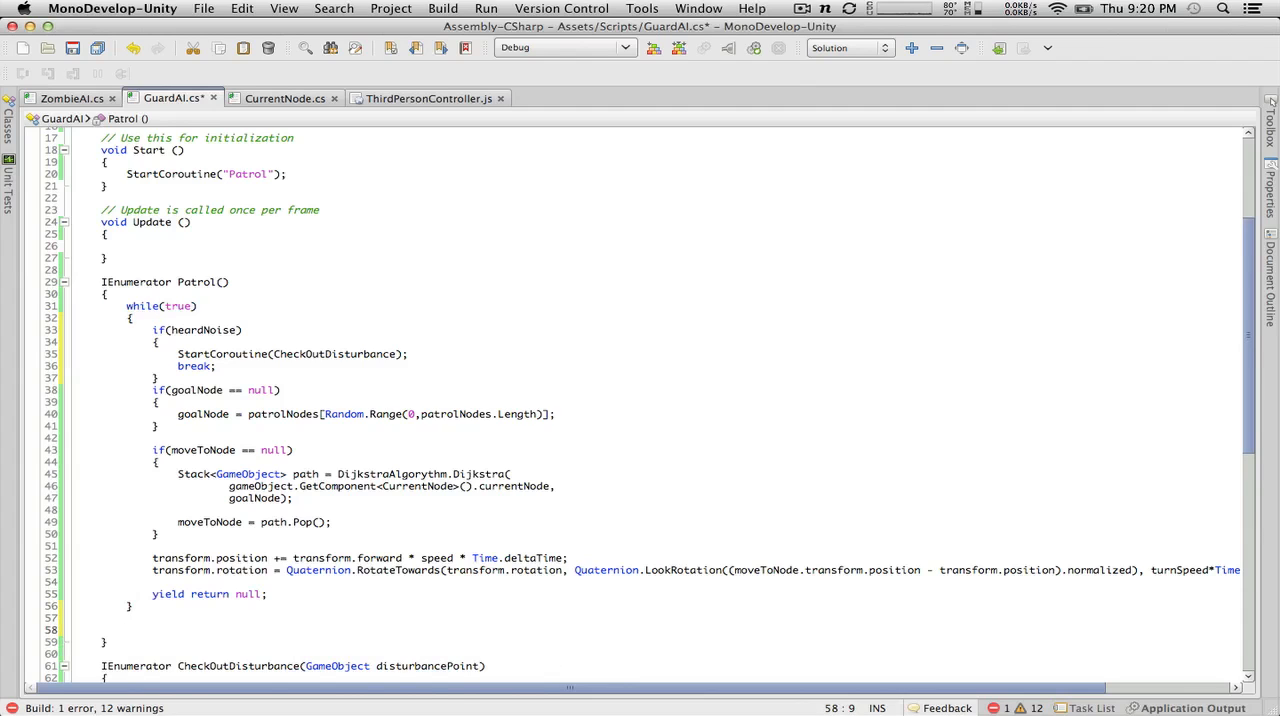
key("BackSpace")
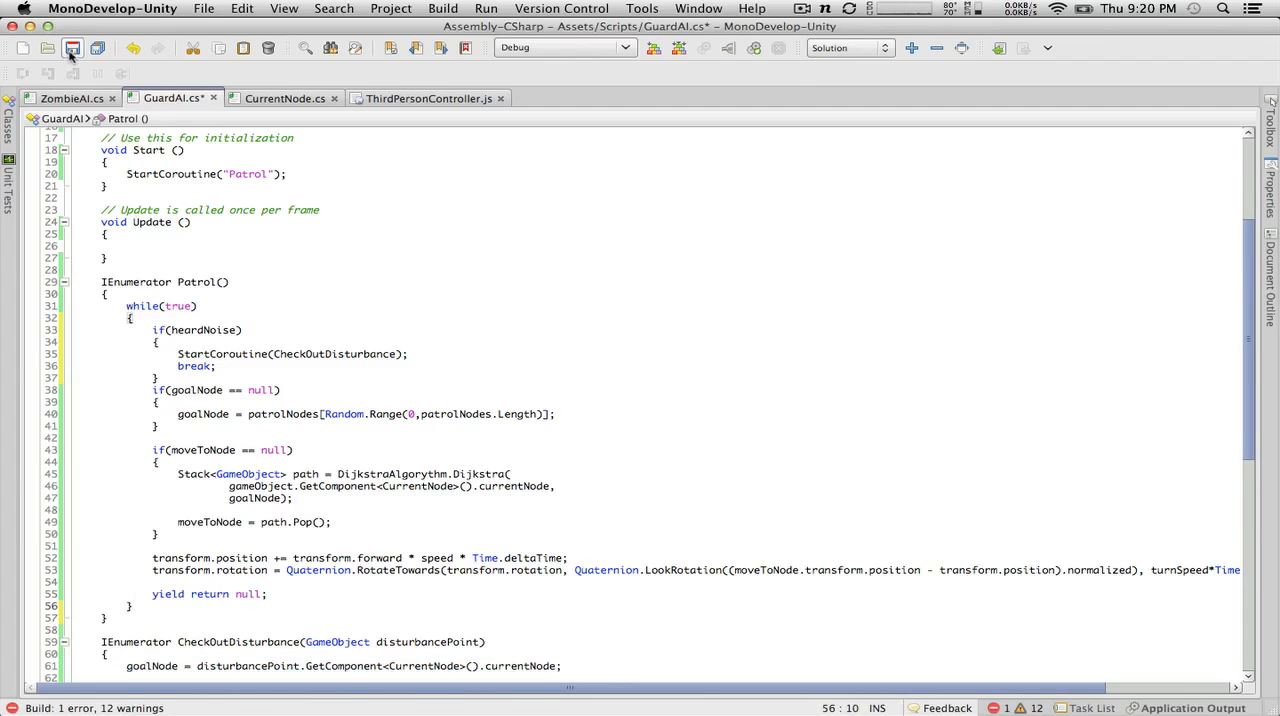
Step: Save GuardAI.cs, switch to Unity and open the source line of the reported StartCoroutine compile error
key("super+s")
key("super+Tab")
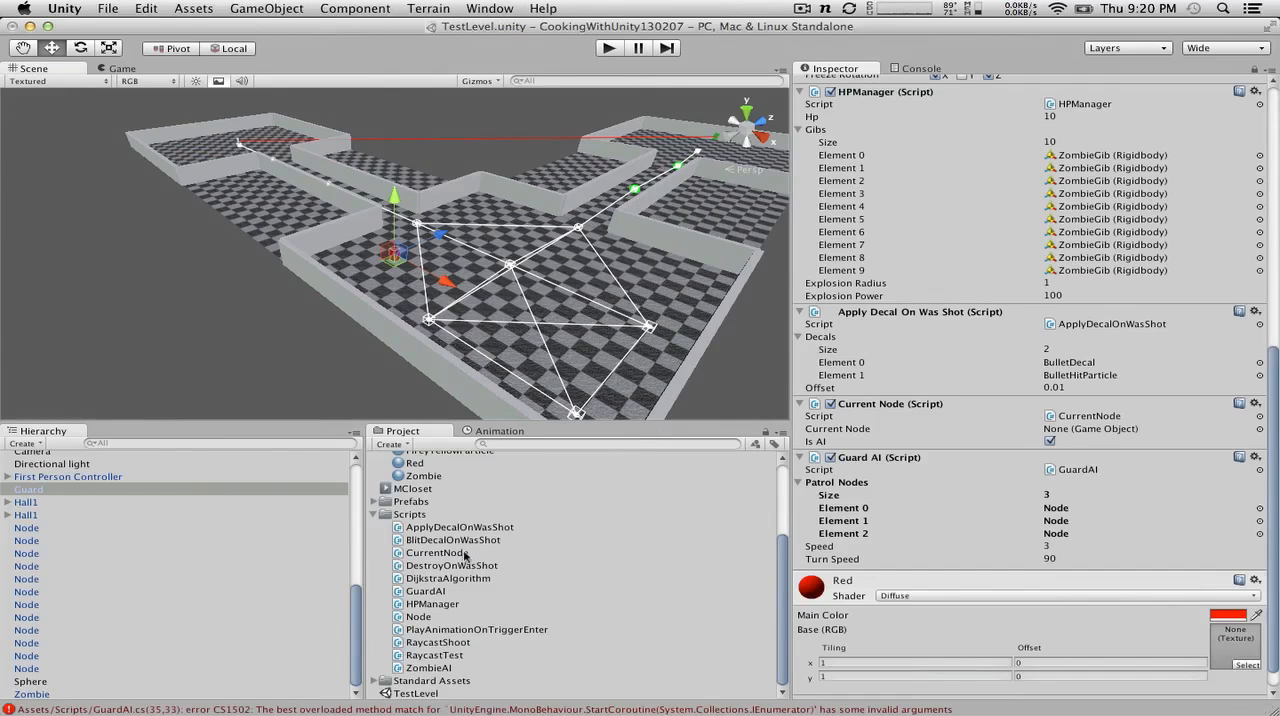
double_click(750, 710)
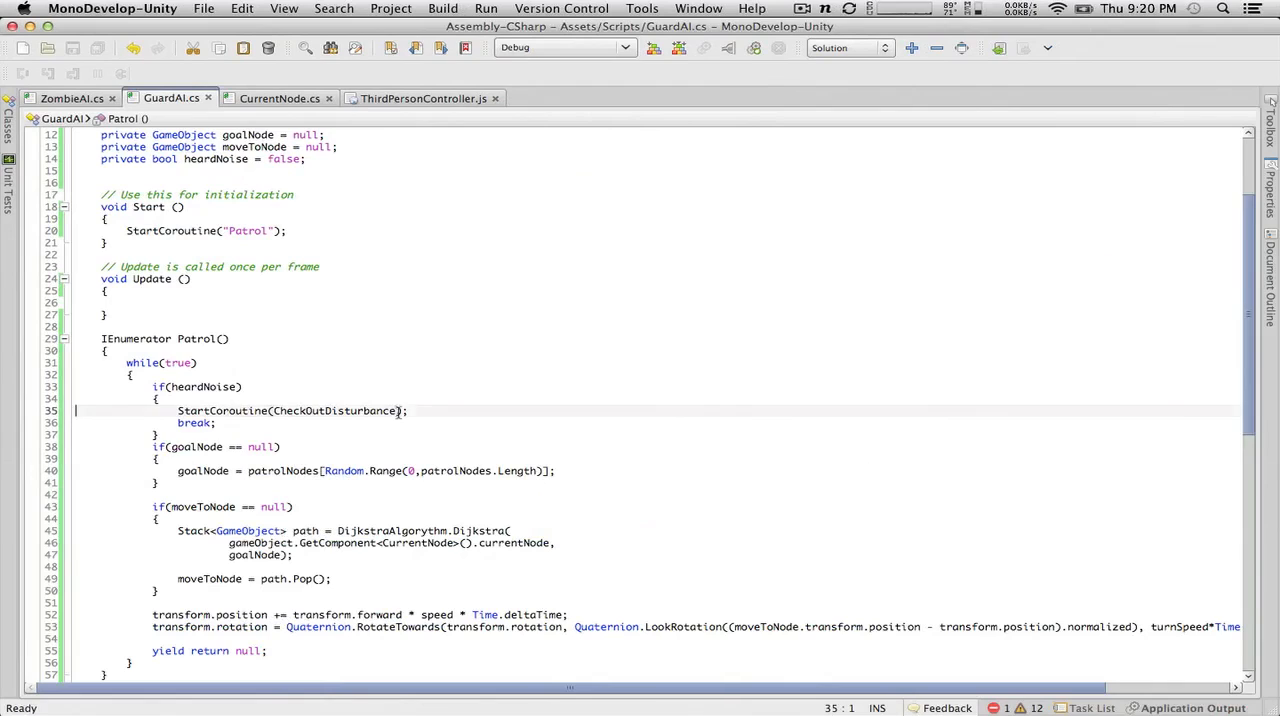
Step: Enclose CheckOutDisturbance in double quotes inside Patrol()'s StartCoroutine call and save GuardAI.cs
left_click(398, 411)
type("\"")
key("Left")
key("Left")
key("Left")
key("Left")
key("Left")
key("Left")
key("Left")
key("Left")
key("Left")
key("Left")
key("Left")
key("Left")
key("Left")
key("Left")
key("Left")
key("Left")
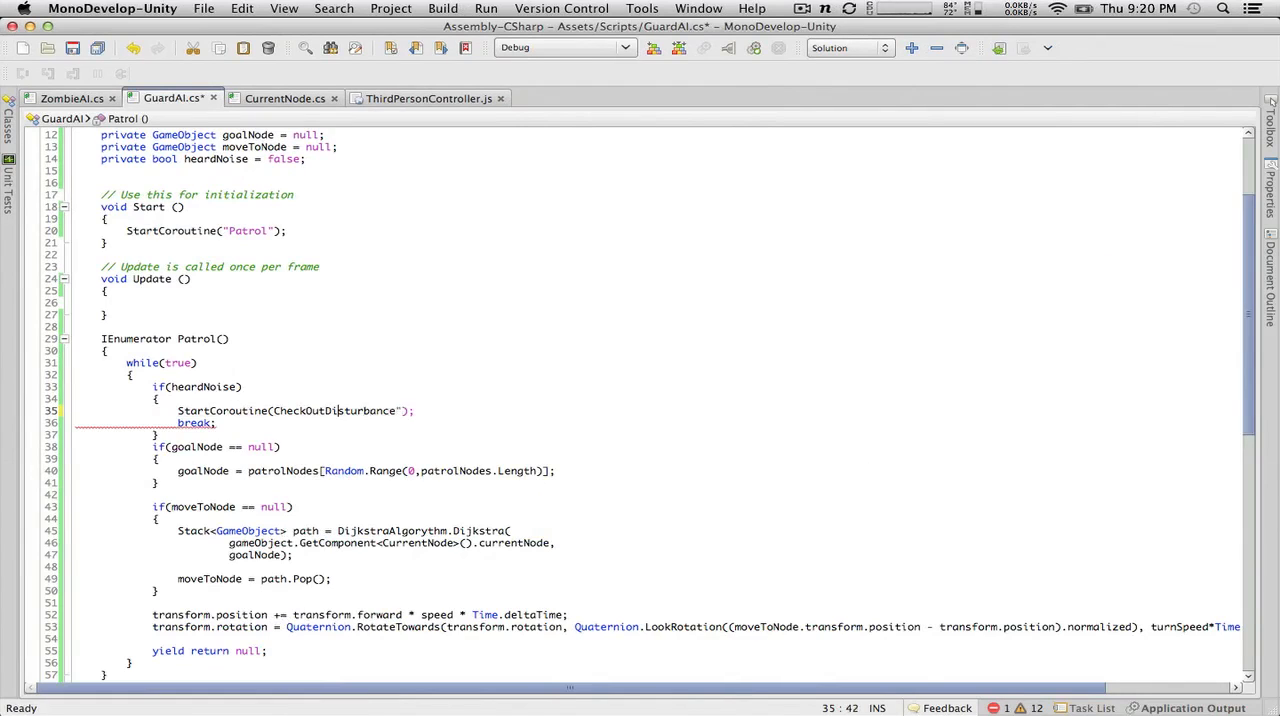
key("Left")
key("Left")
key("Left")
key("Left")
type("\"")
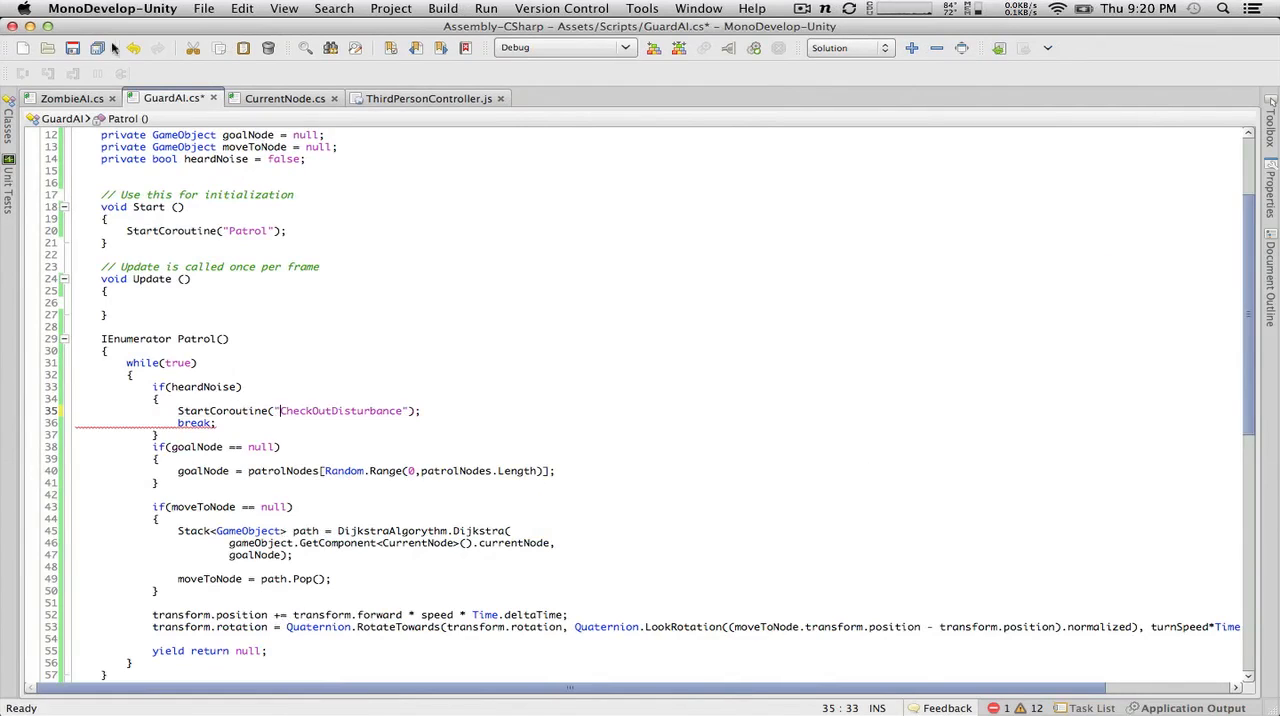
left_click(71, 48)
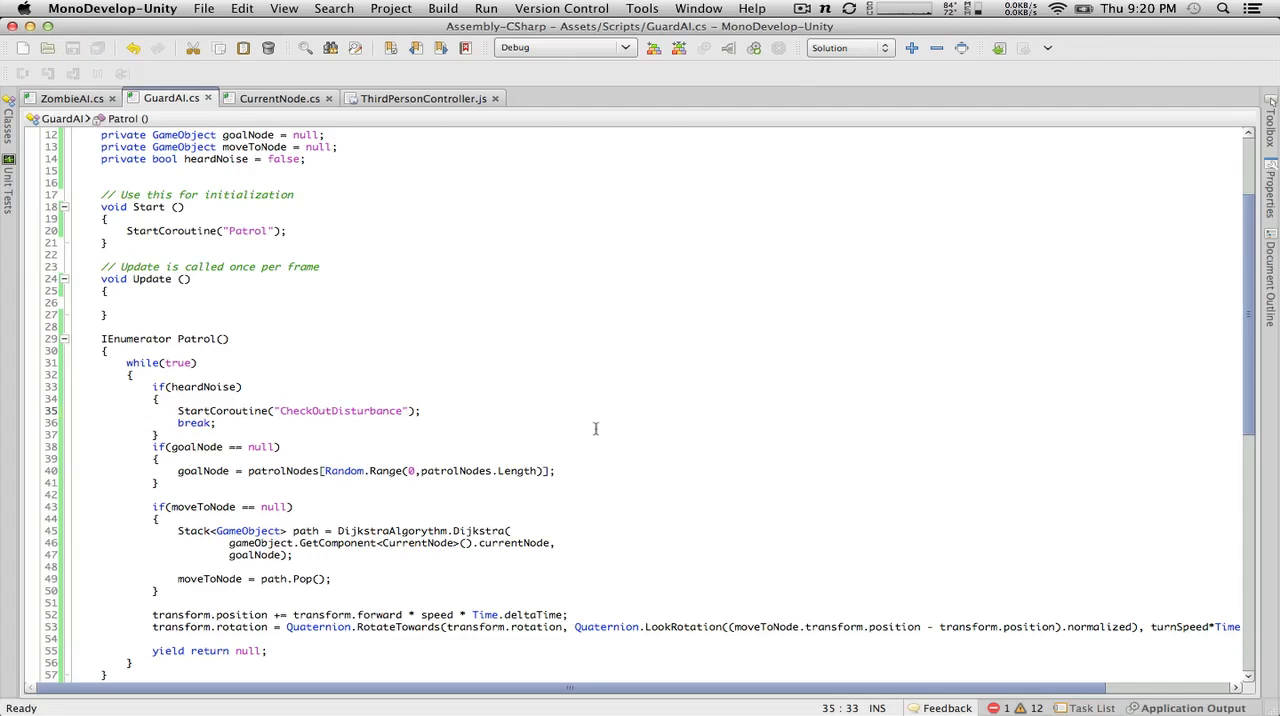
Step: Cut the StartCoroutine("CheckOutDisturbance"); line out of the if(heardNoise) block in Patrol()
scroll(520, 416, "down", 8)
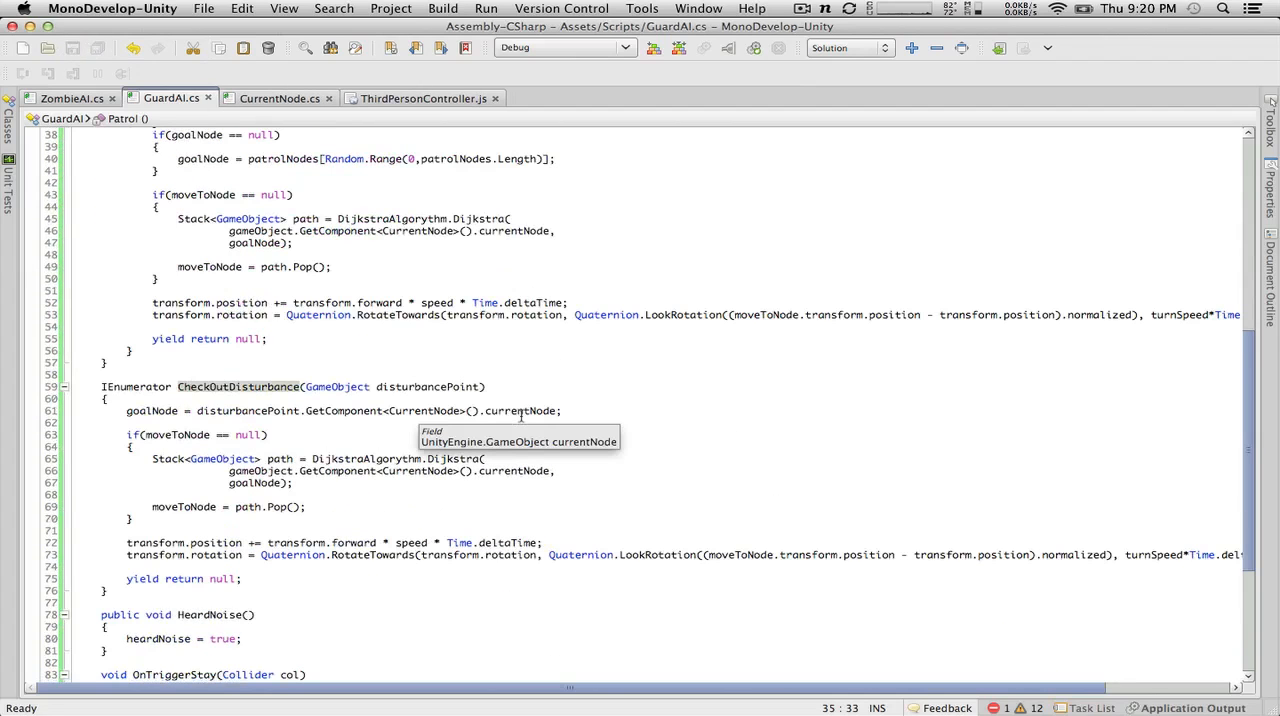
scroll(520, 416, "up", 5)
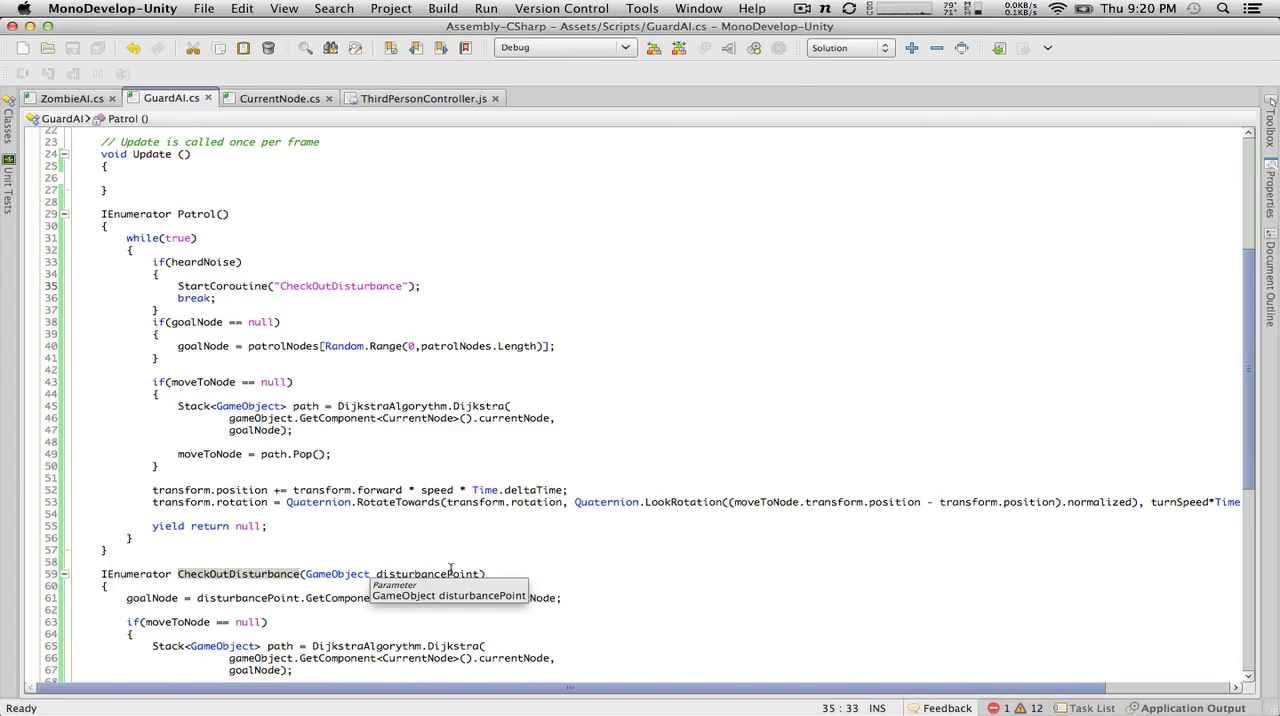
key("ctrl+Up")
key("ctrl+Up")
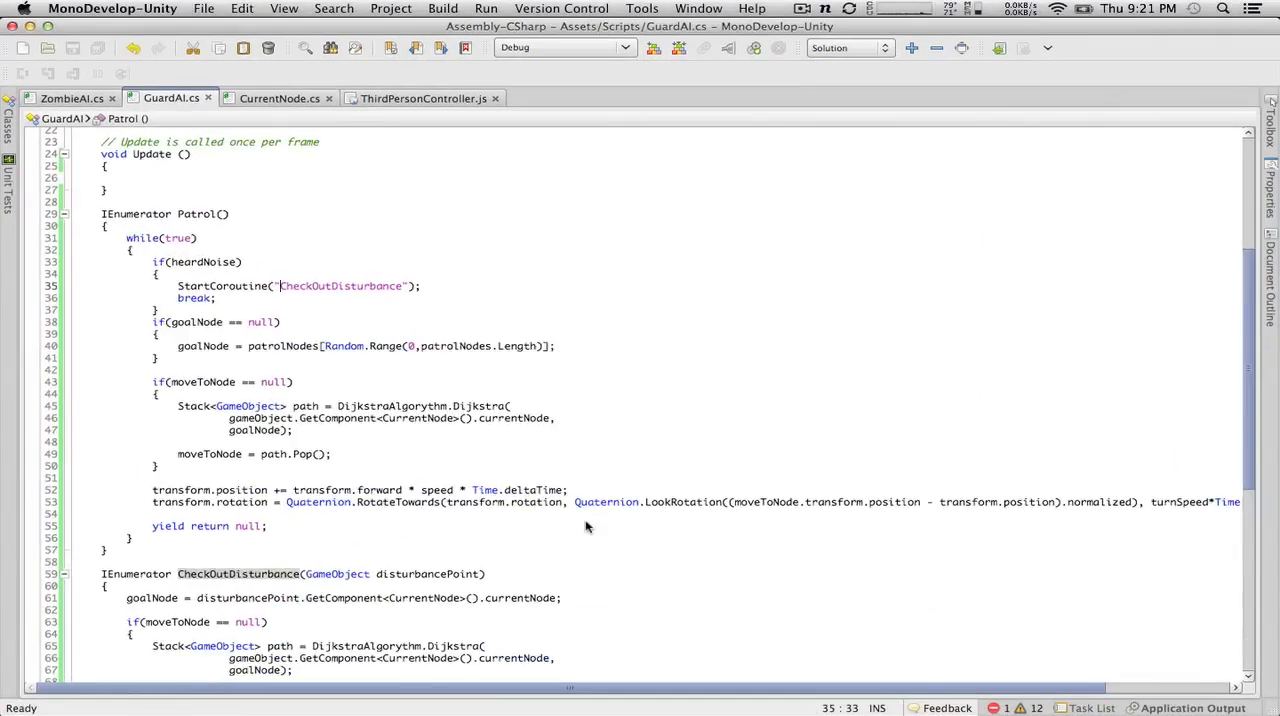
scroll(586, 525, "down", 10)
scroll(586, 521, "up", 10)
scroll(586, 521, "down", 2)
left_click_drag(468, 224, 160, 212)
key("super+x")
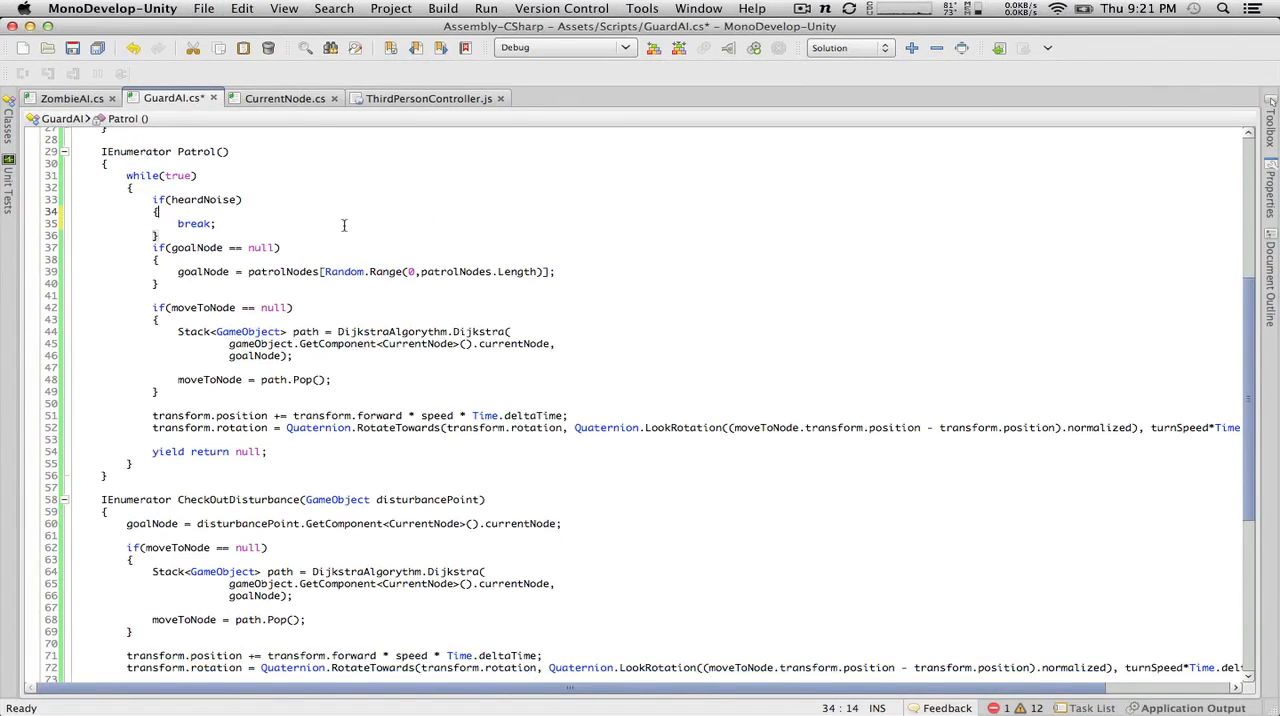
Step: Add heardNoise = false; above the break; statement in Patrol()'s if(heardNoise) block
key("Return")
type("hear")
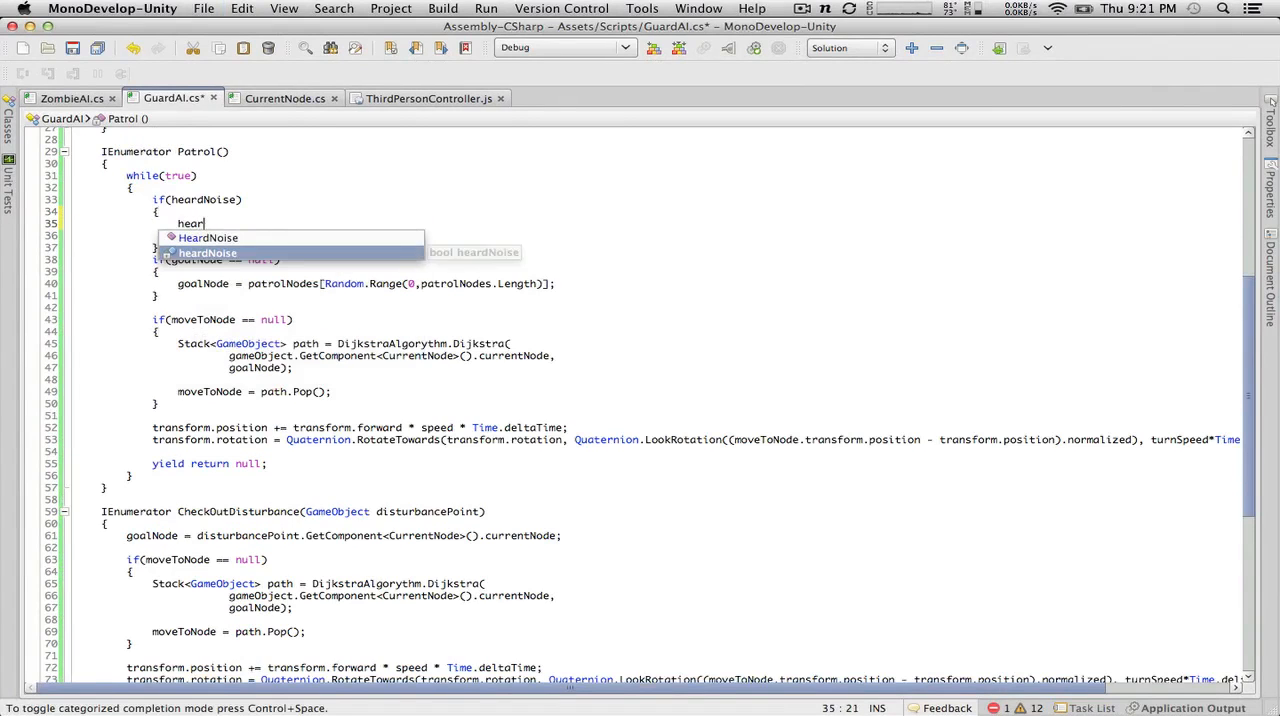
type("dNoise = false;")
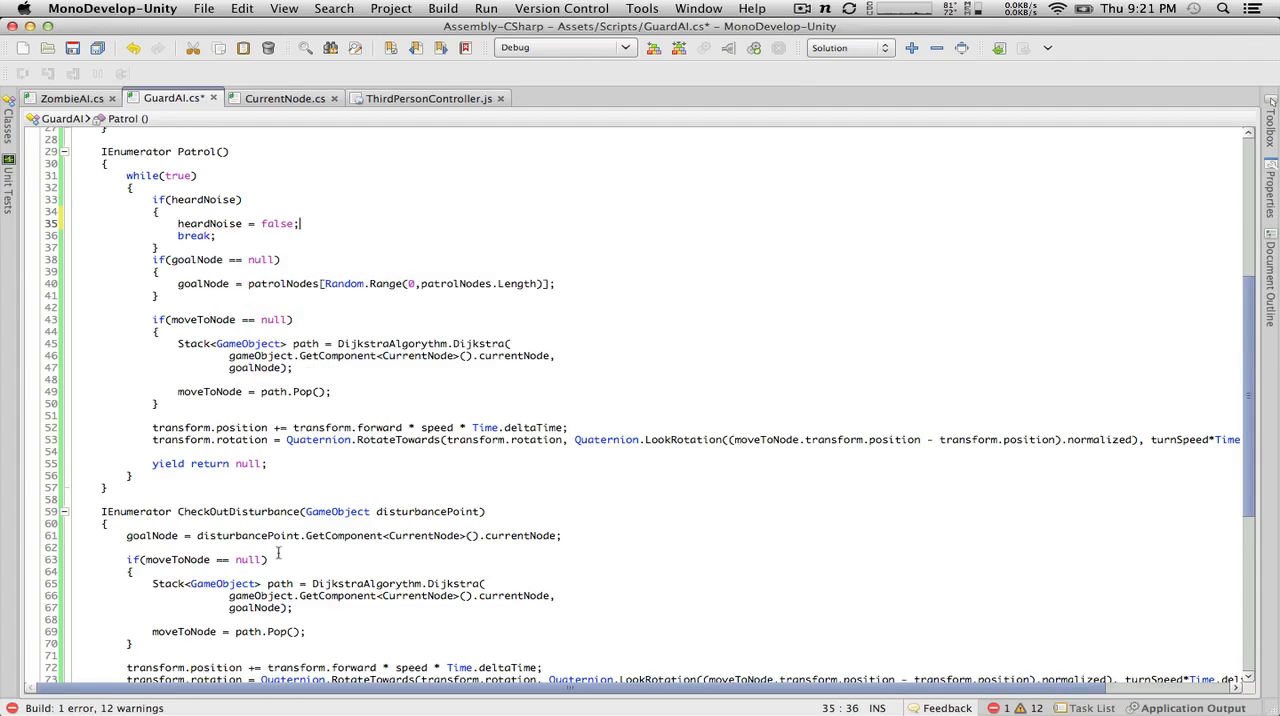
Step: Paste the cut StartCoroutine("CheckOutDisturbance"); line above heardNoise = true; in HeardNoise() and align its indentation with that line
scroll(278, 552, "down", 5)
scroll(278, 552, "up", 2)
scroll(278, 552, "up", 2)
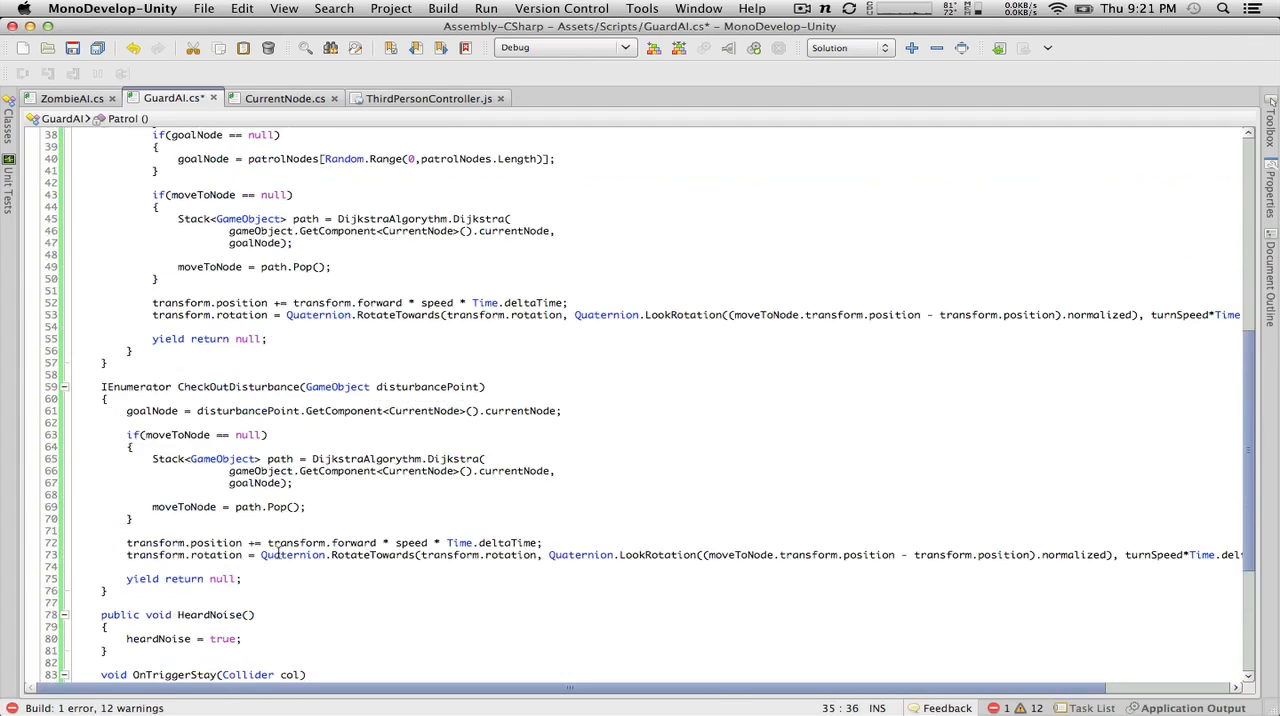
scroll(278, 552, "down", 4)
scroll(278, 552, "up", 7)
scroll(278, 552, "down", 10)
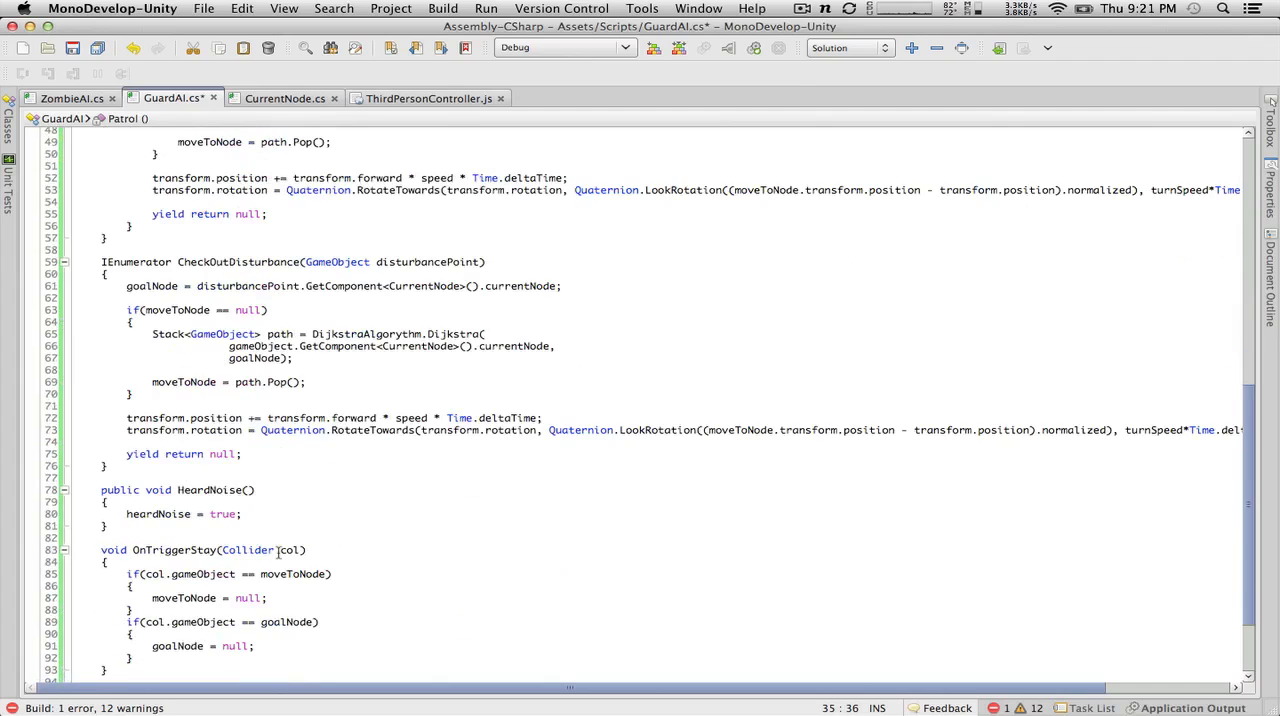
left_click(230, 499)
key("Return")
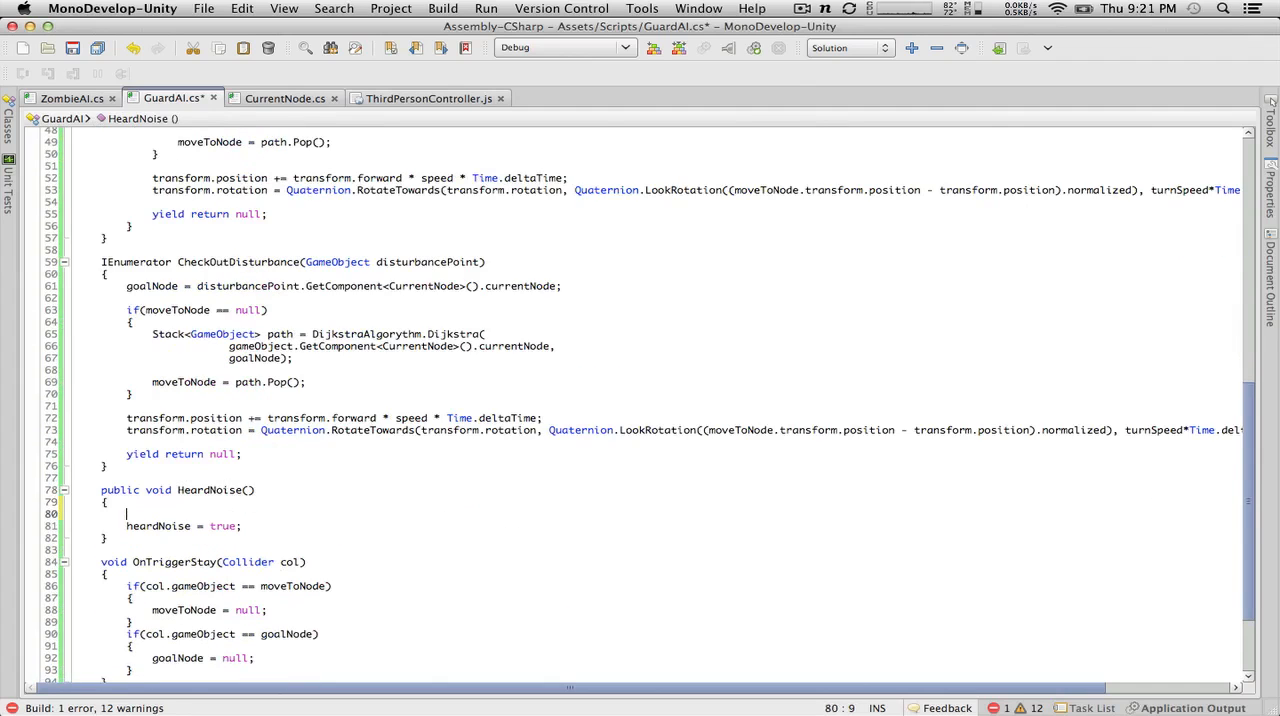
key("super+v")
left_click(178, 514)
key("BackSpace")
key("BackSpace")
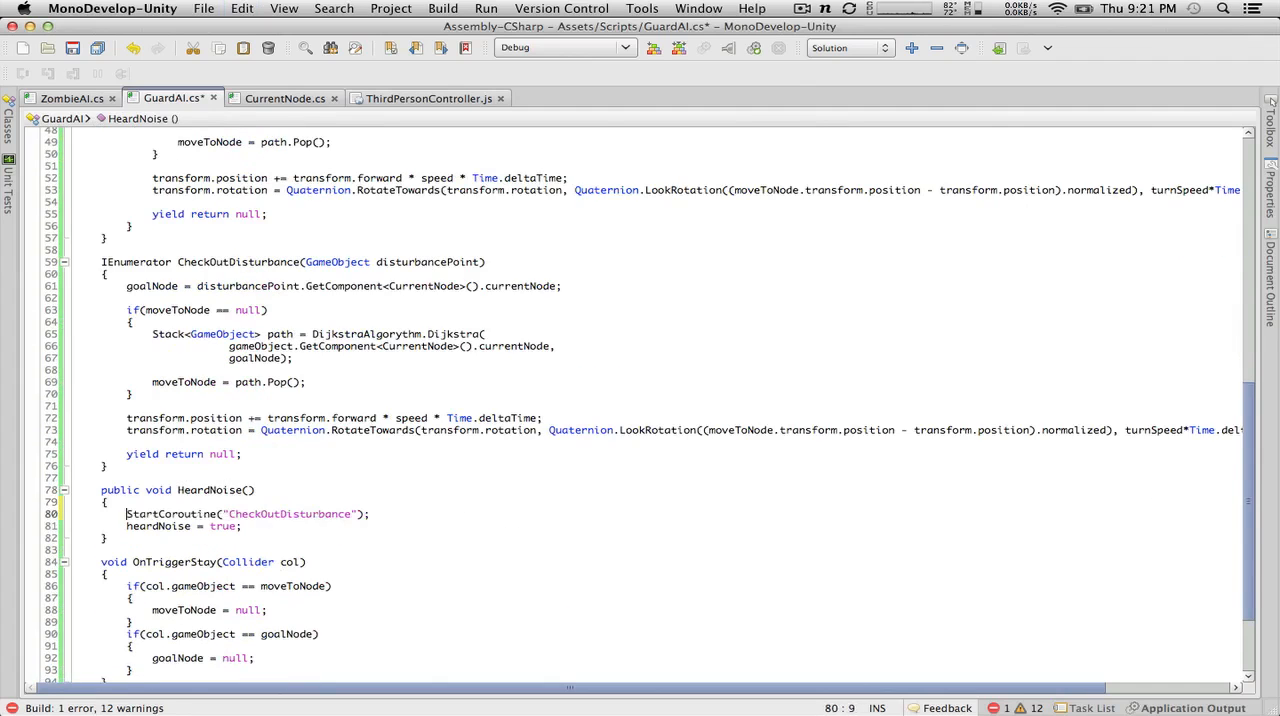
Step: Give the HeardNoise() method a GameObject parameter named noiseSource
left_click(249, 490)
type("GameObject =")
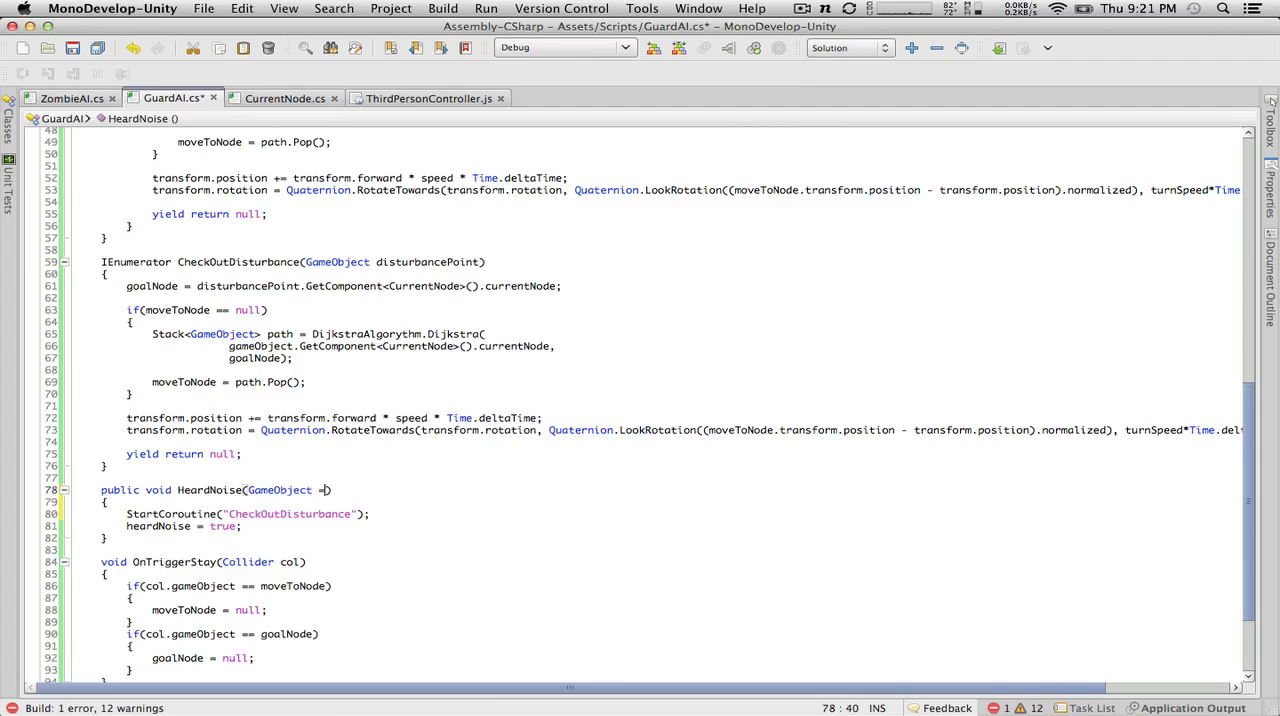
key("BackSpace")
type("no")
key("BackSpace")
key("BackSpace")
type("d")
key("BackSpace")
type("noise")
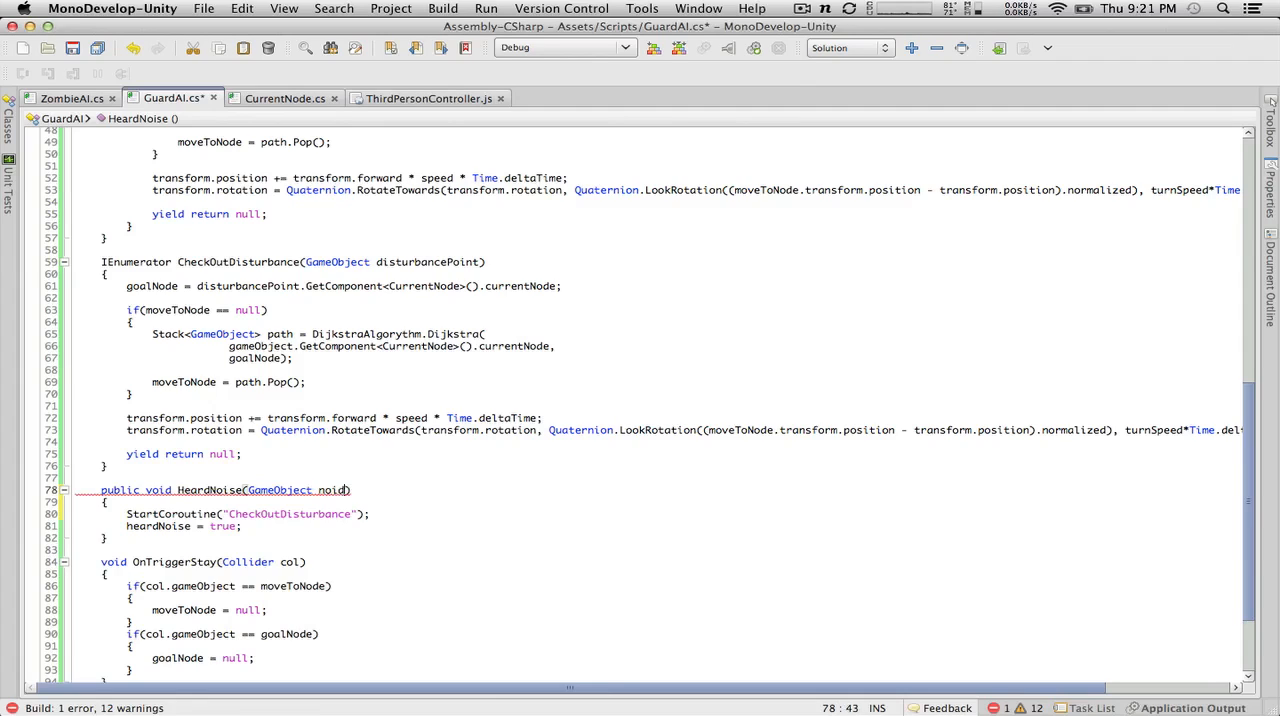
type("Em")
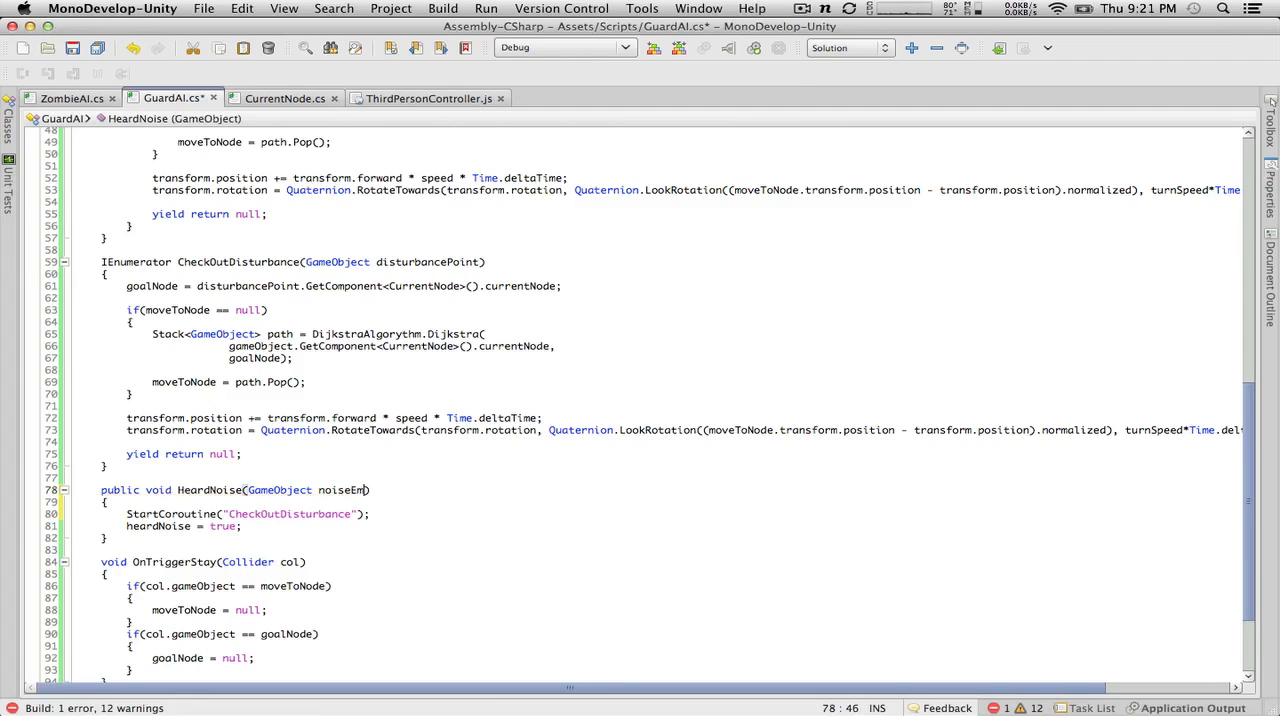
key("BackSpace")
key("BackSpace")
type("Source")
Step: Pass noiseSource as the second argument of the StartCoroutine call in HeardNoise() and save GuardAI.cs
left_click(351, 489)
double_click(351, 489)
key("super+c")
left_click(357, 513)
type(",")
key("super+v")
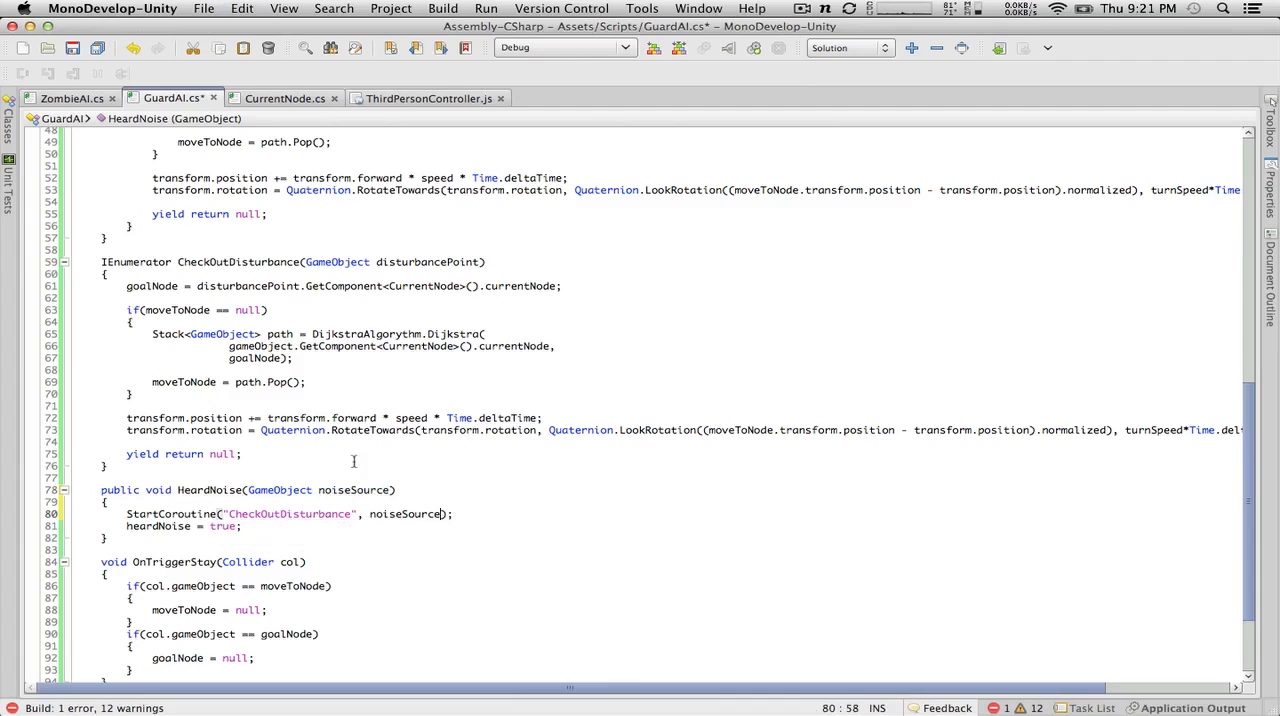
left_click(414, 262)
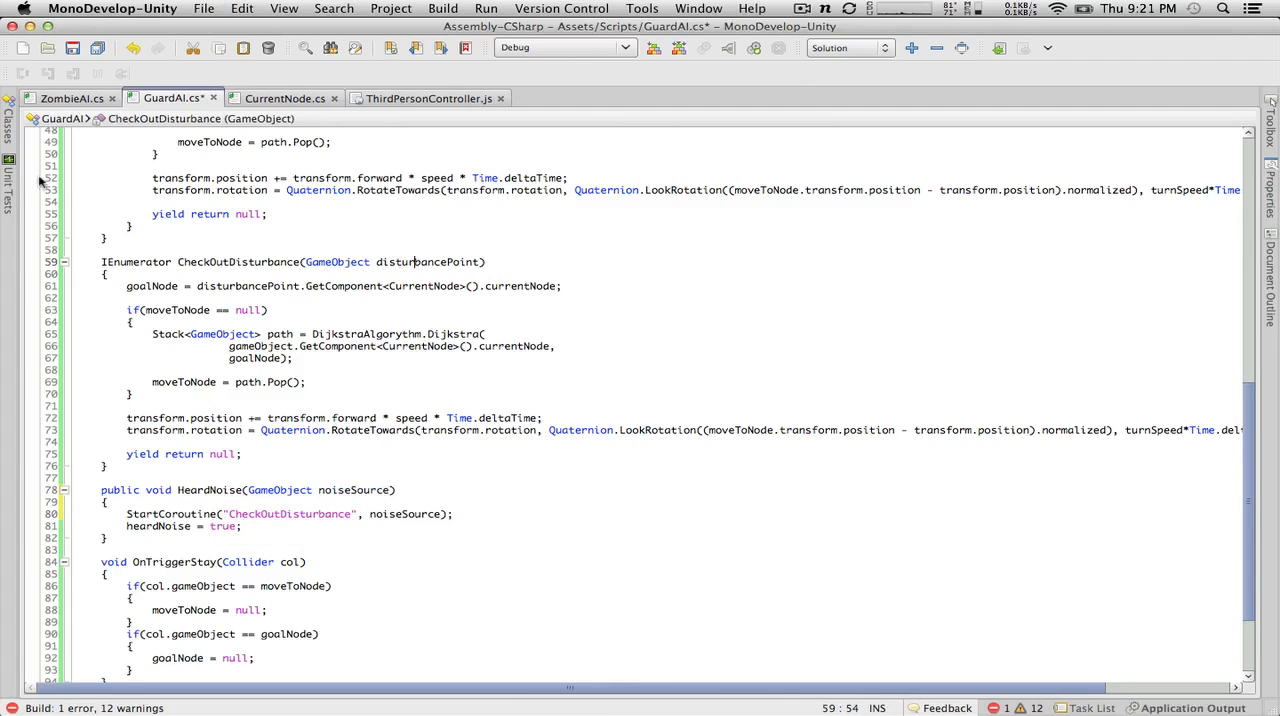
left_click(72, 48)
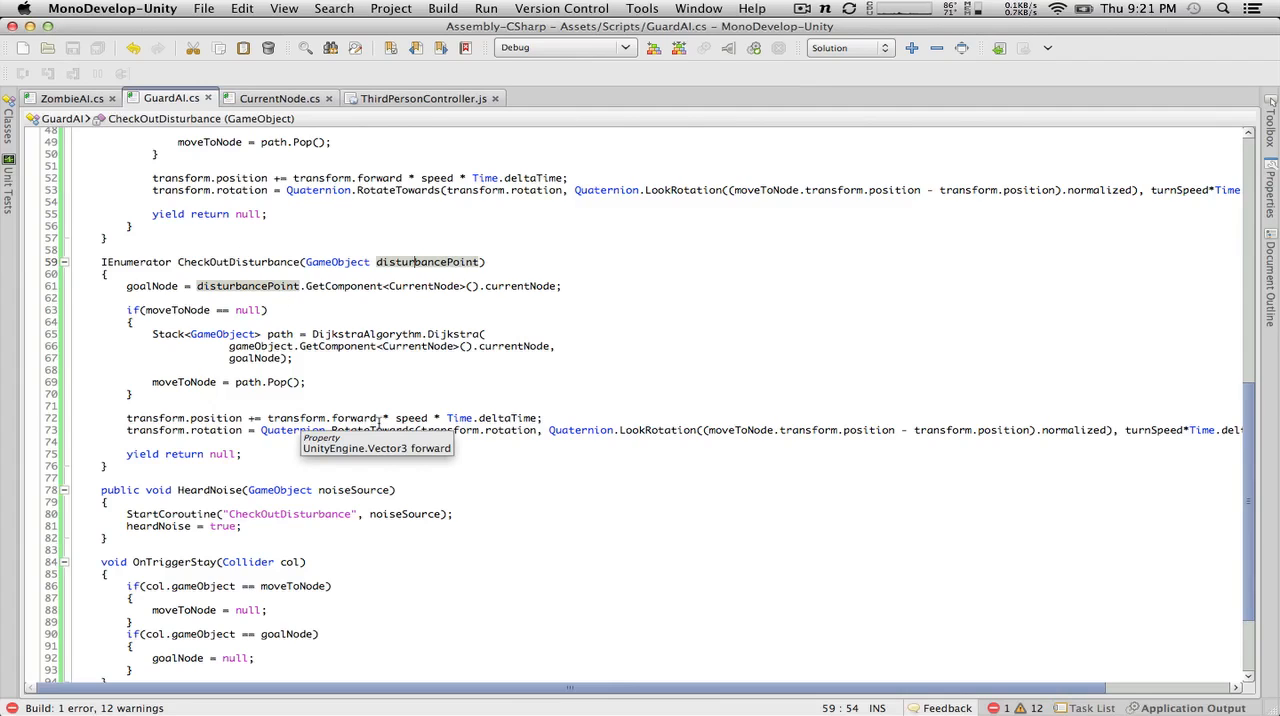
Step: Review the Patrol(), CheckOutDisturbance() and HeardNoise() code and check Unity's console for compile errors
scroll(379, 418, "up", 7)
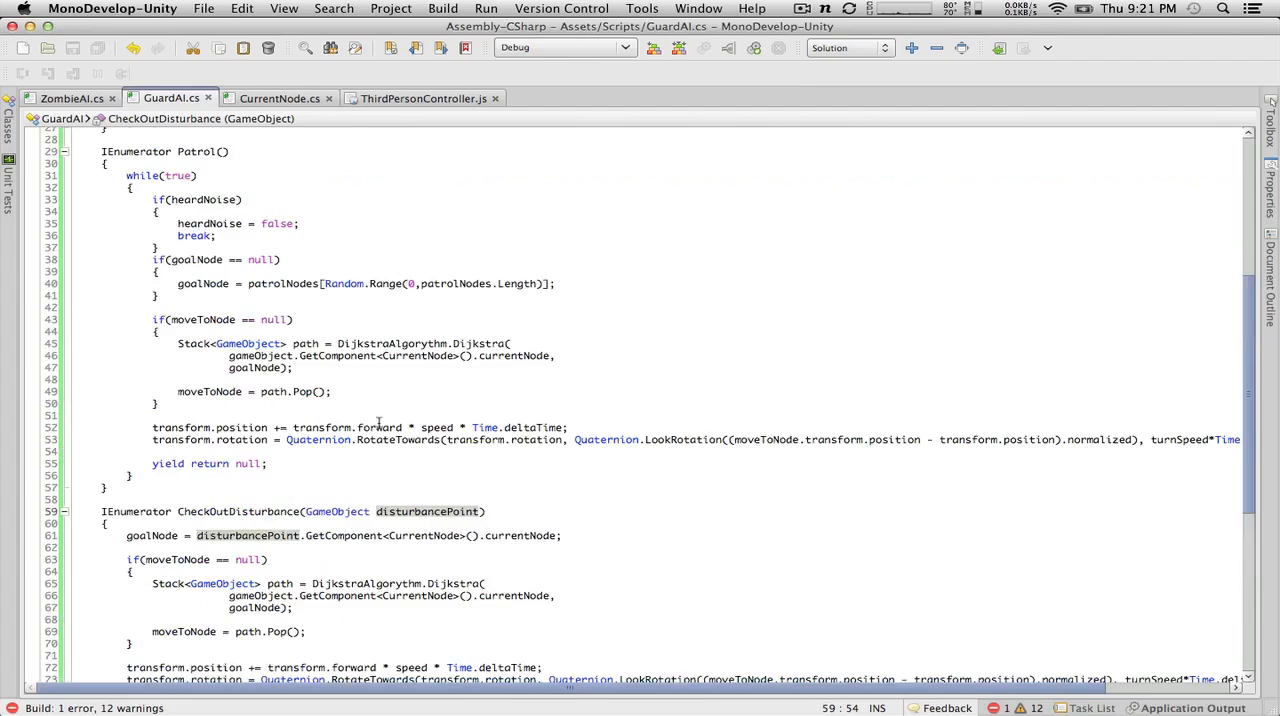
scroll(379, 421, "down", 7)
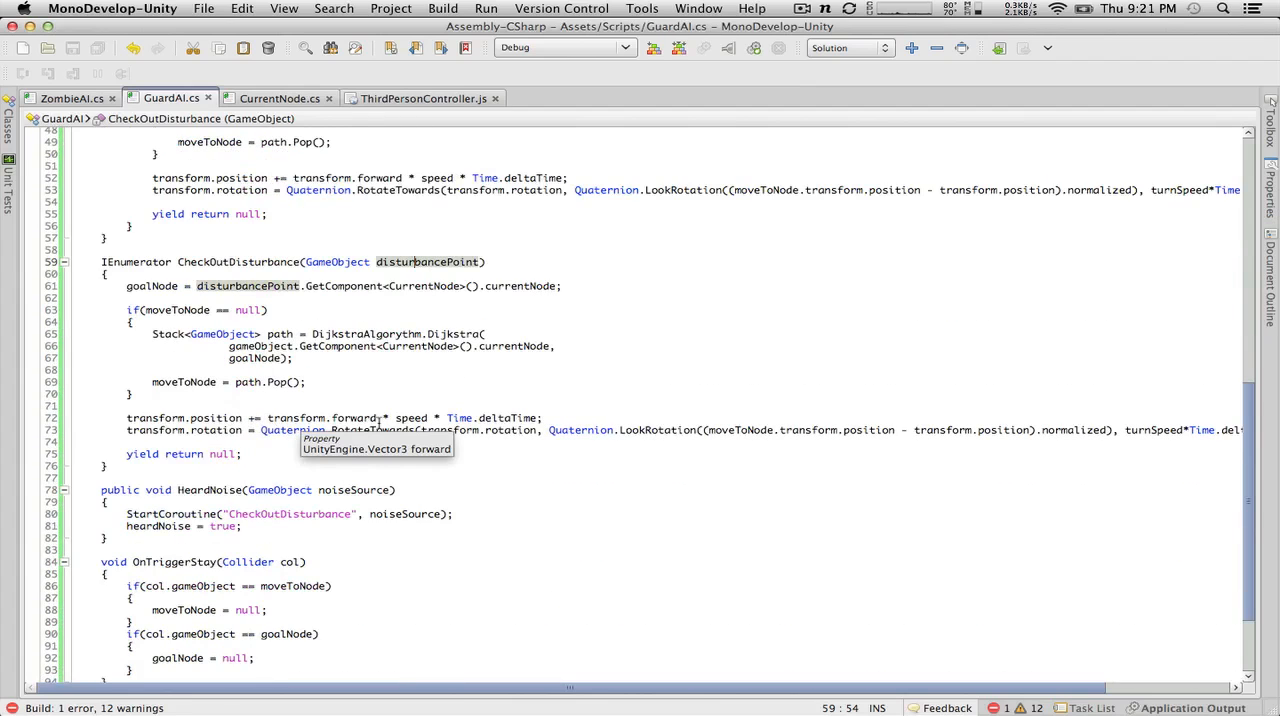
scroll(379, 421, "down", 2)
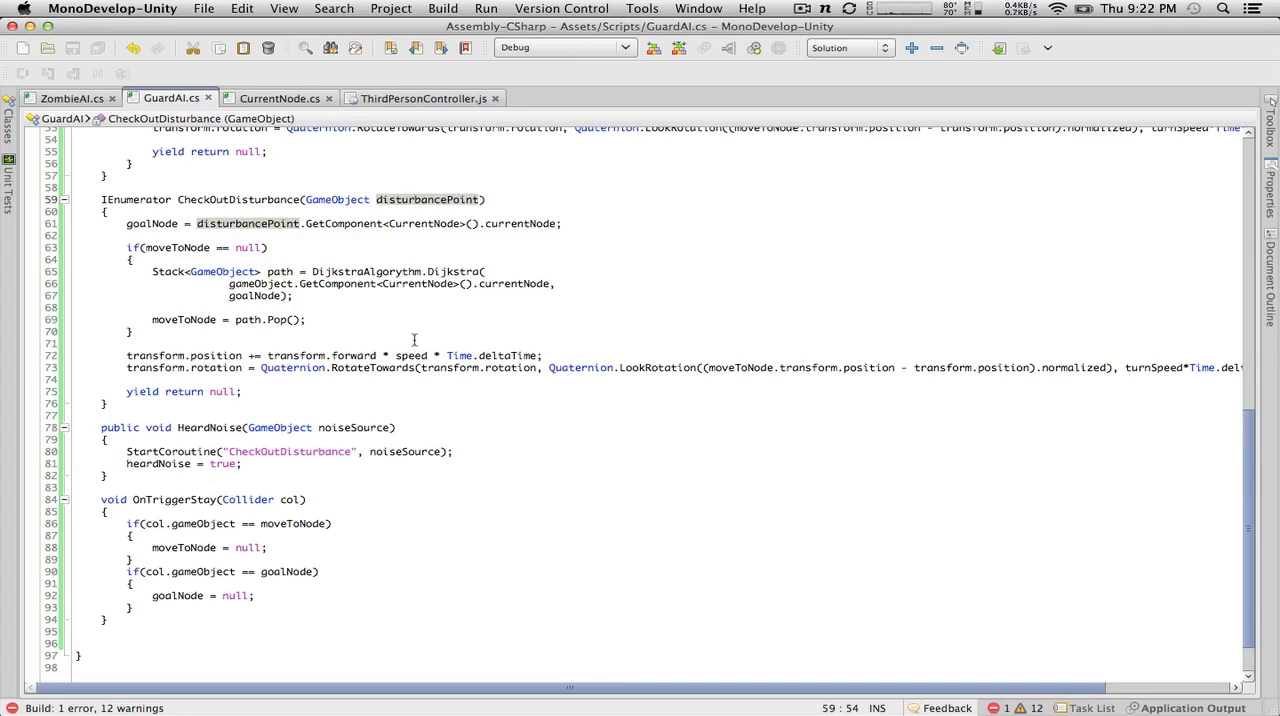
scroll(452, 343, "up", 7)
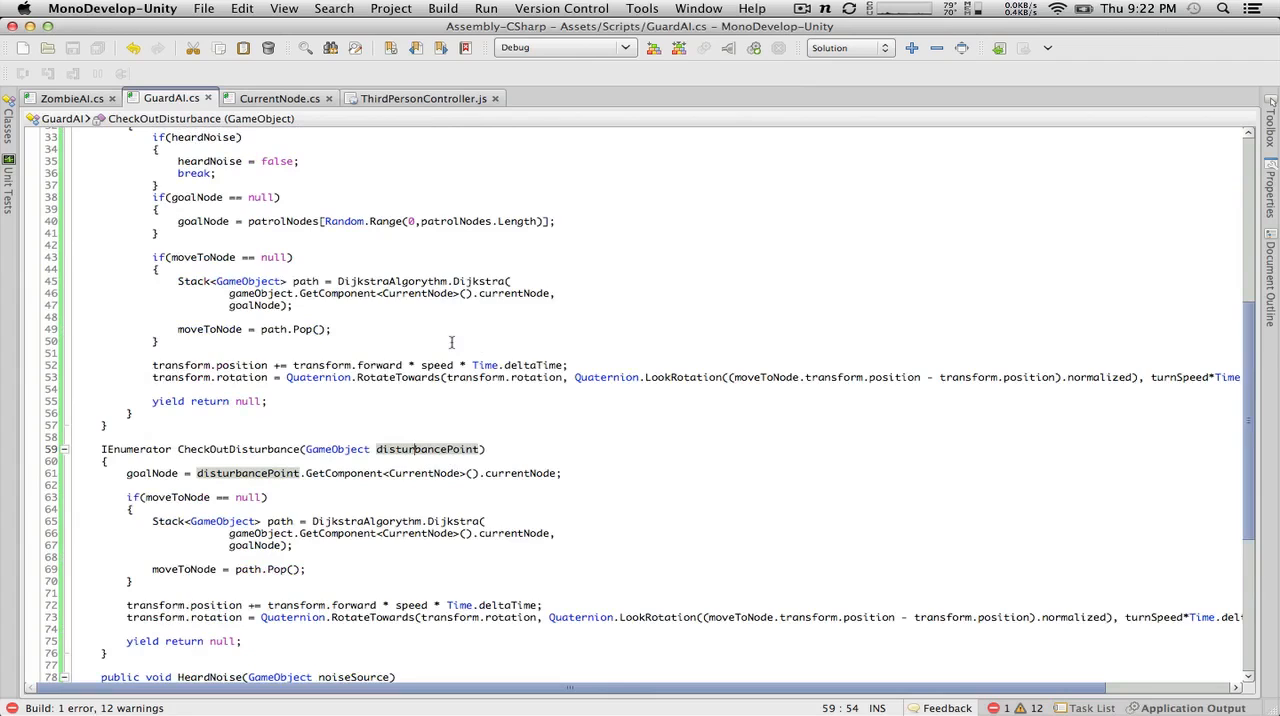
scroll(452, 343, "down", 7)
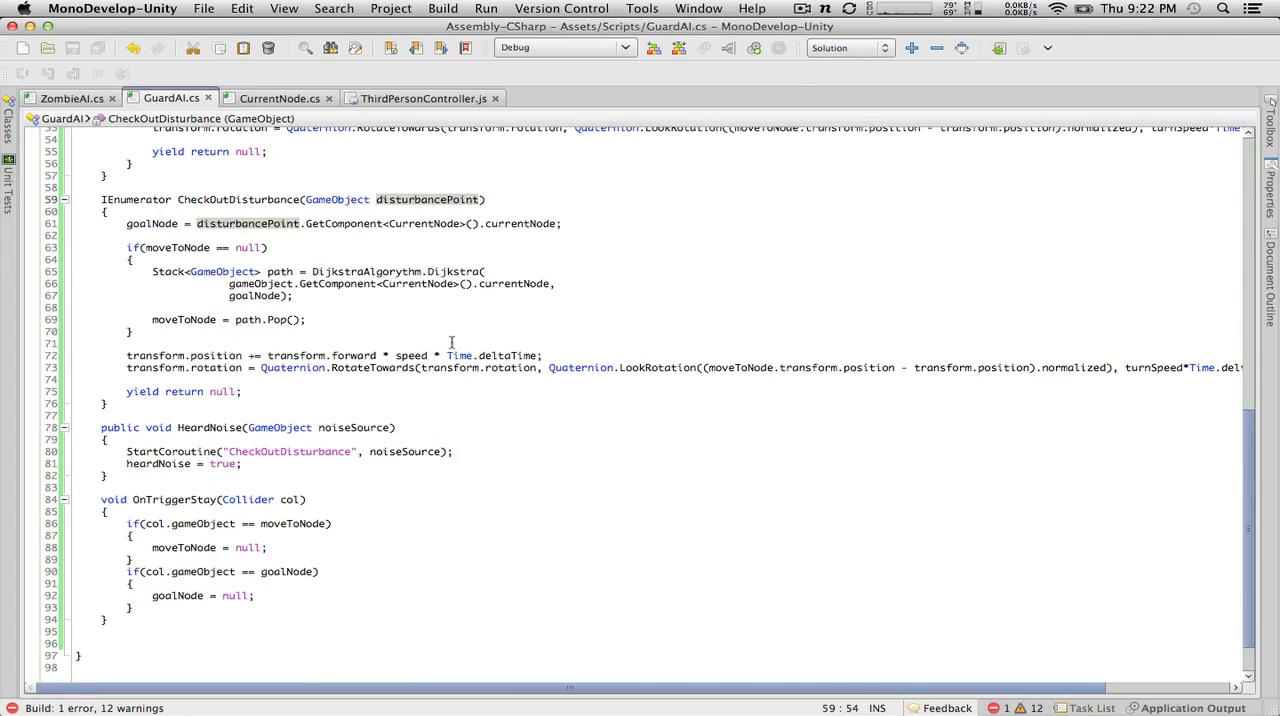
key("super+Tab")
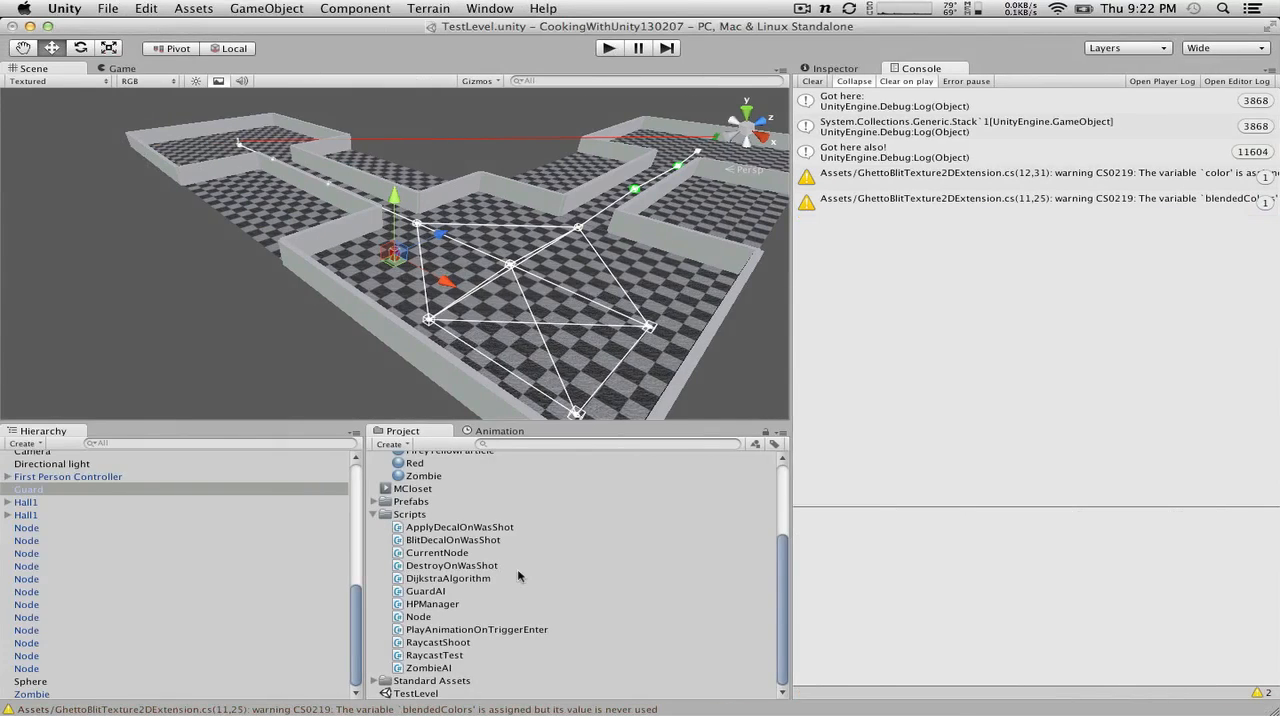
key("super+Tab")
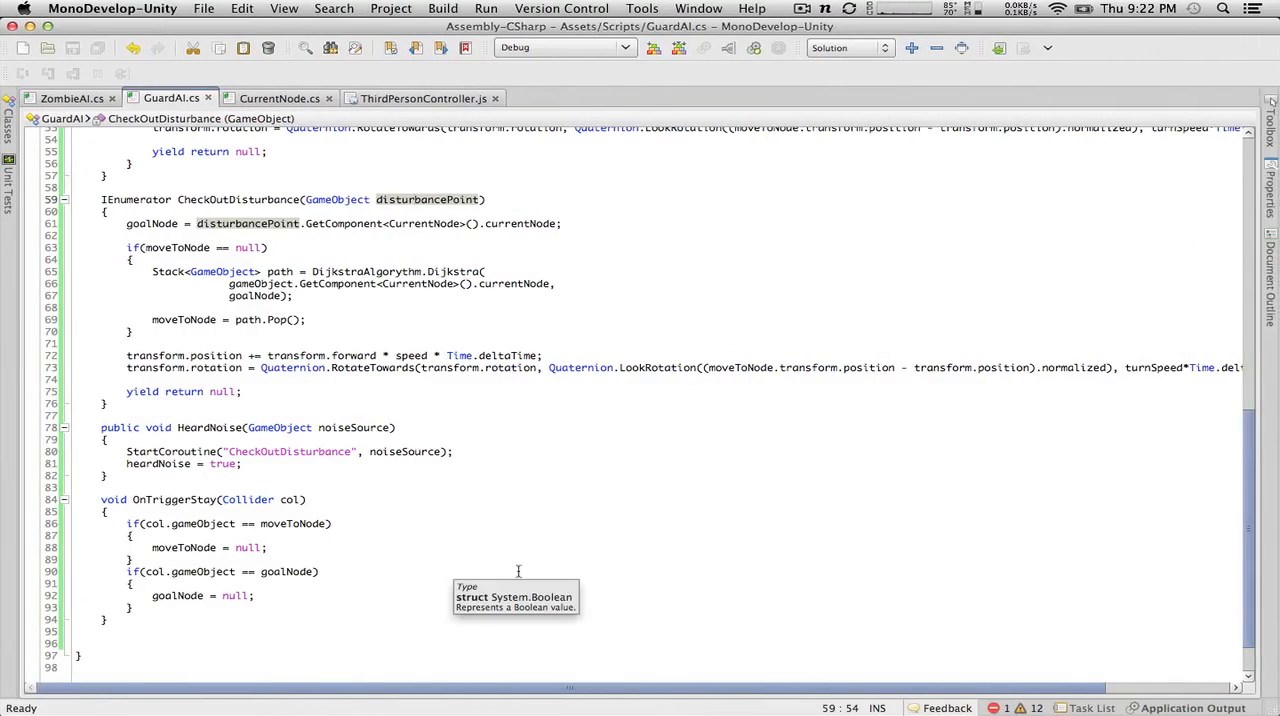
Step: Switch to Unity and create a C# script named RockAI in the Scripts folder
key("super+Tab")
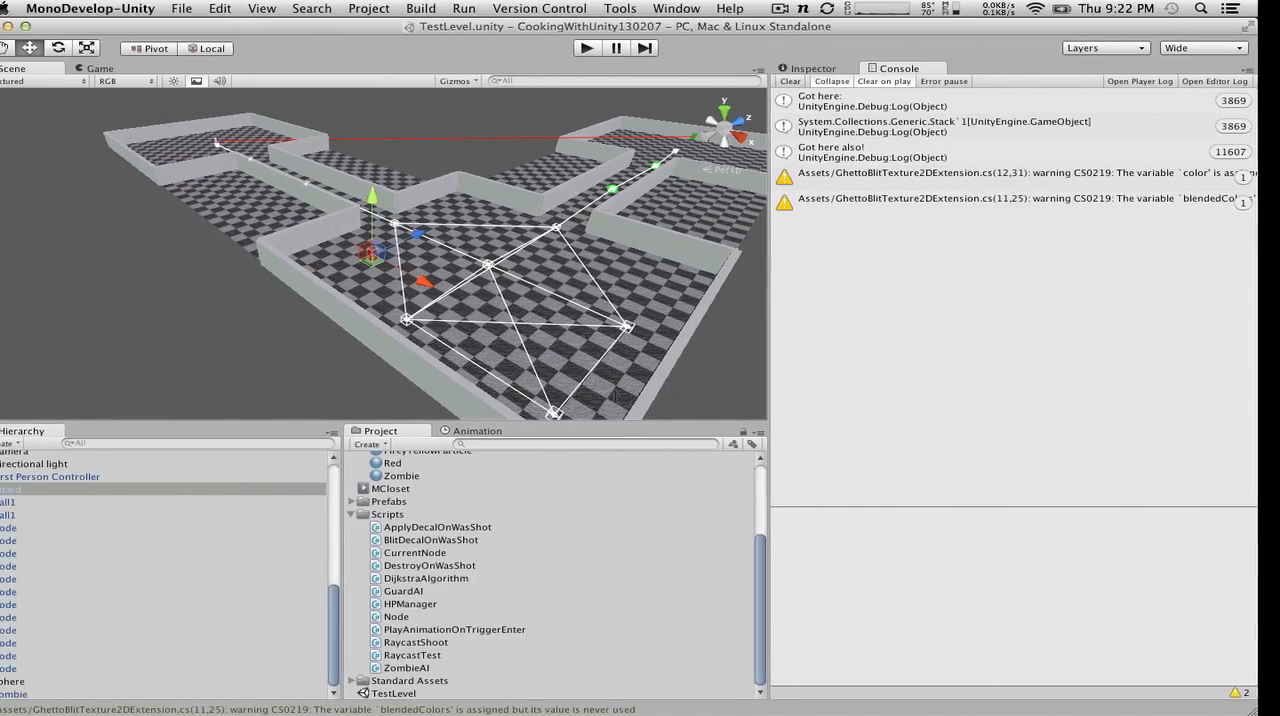
left_click(400, 514)
left_click(390, 443)
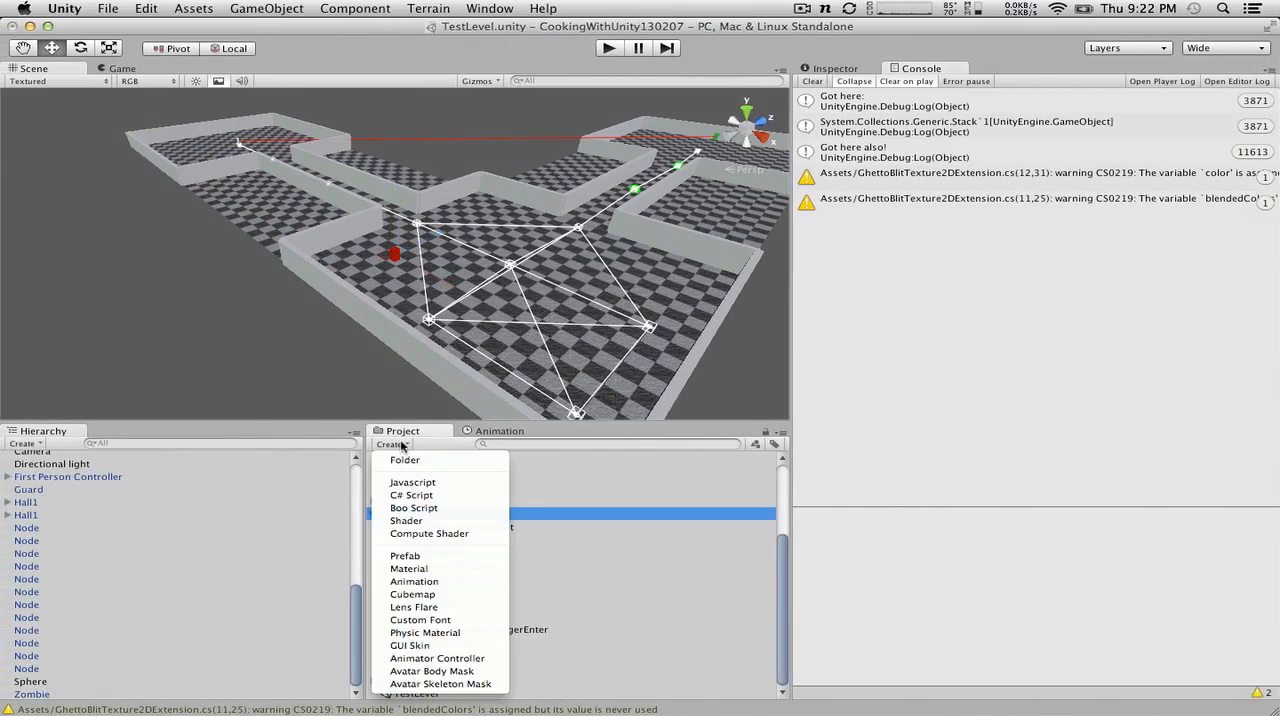
left_click(408, 495)
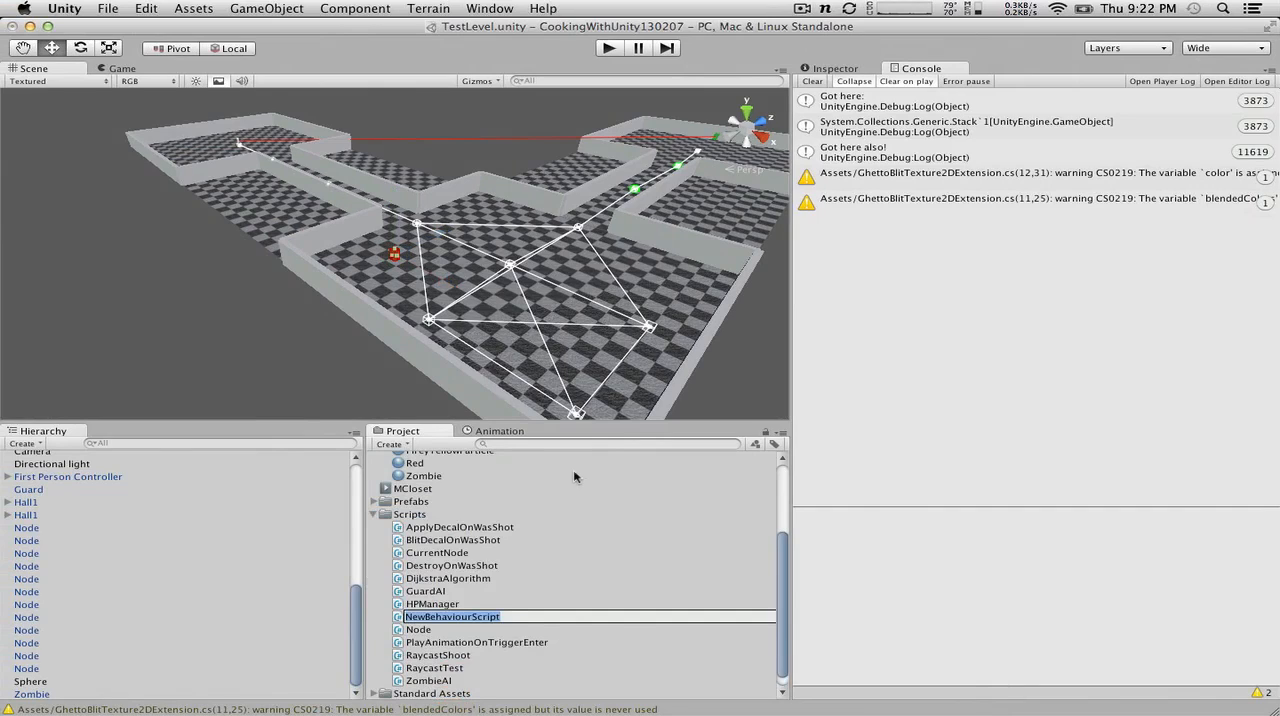
type("RockAI")
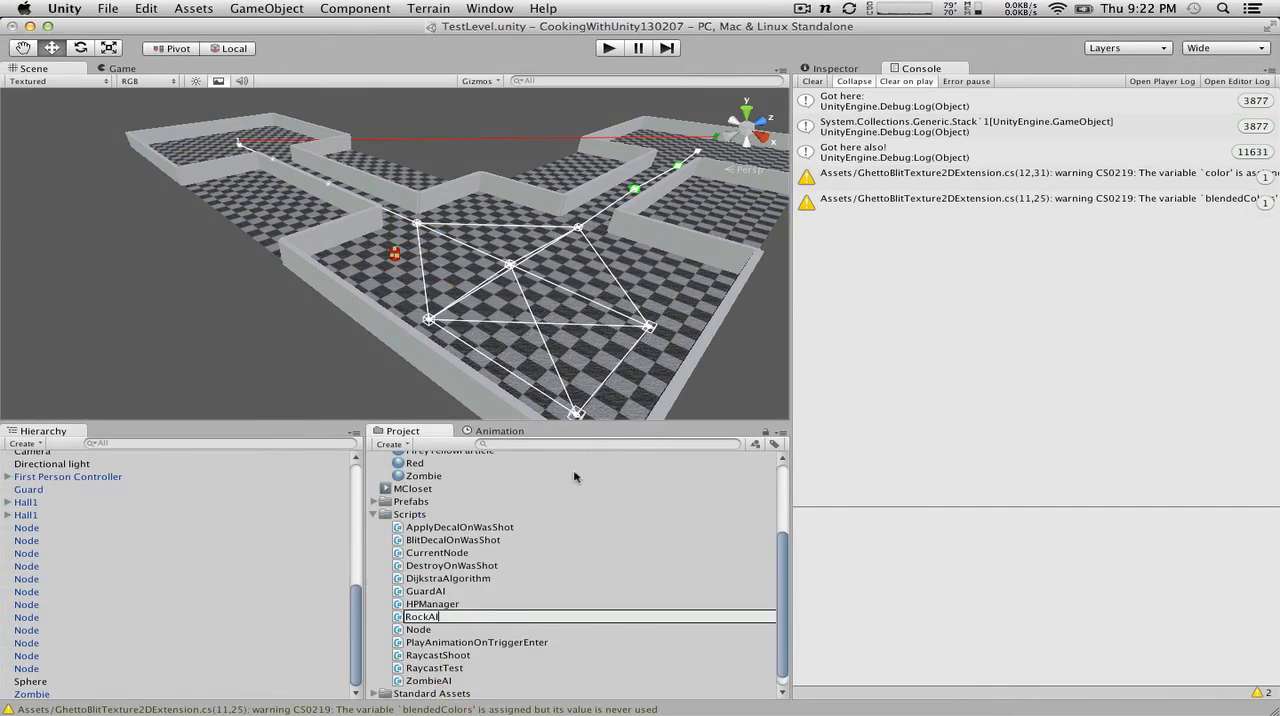
key("Return")
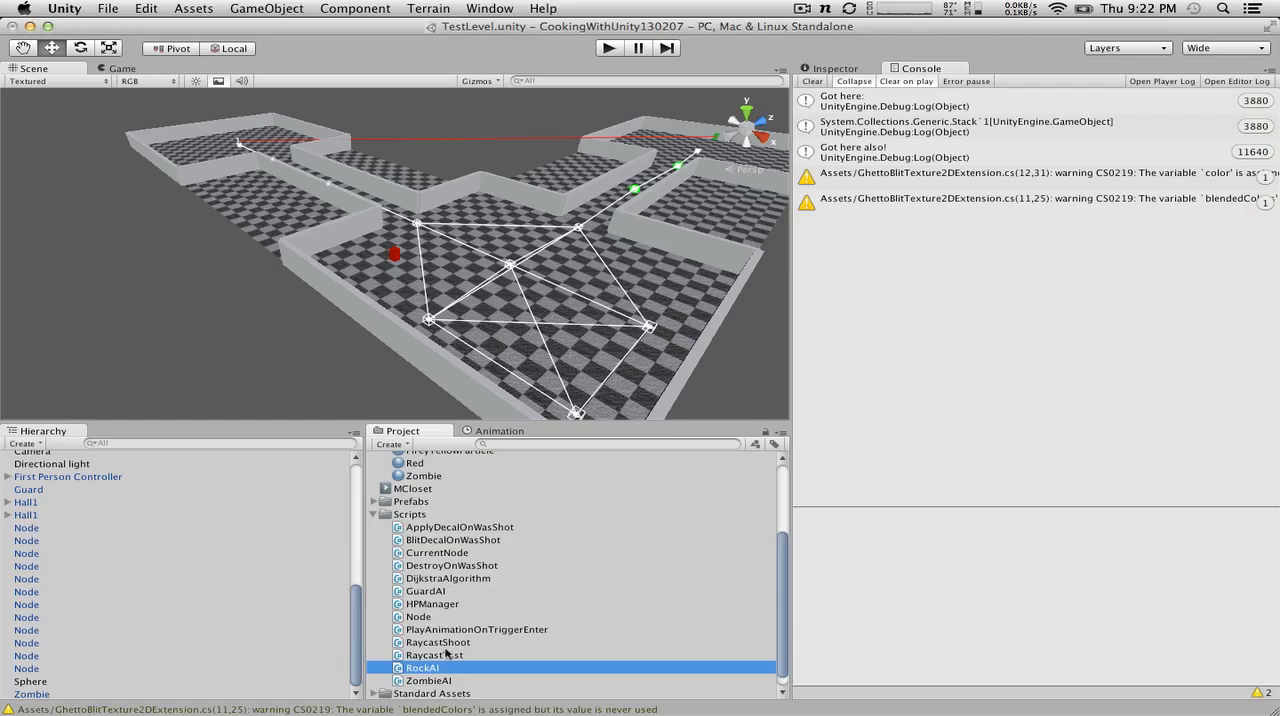
left_click(418, 668)
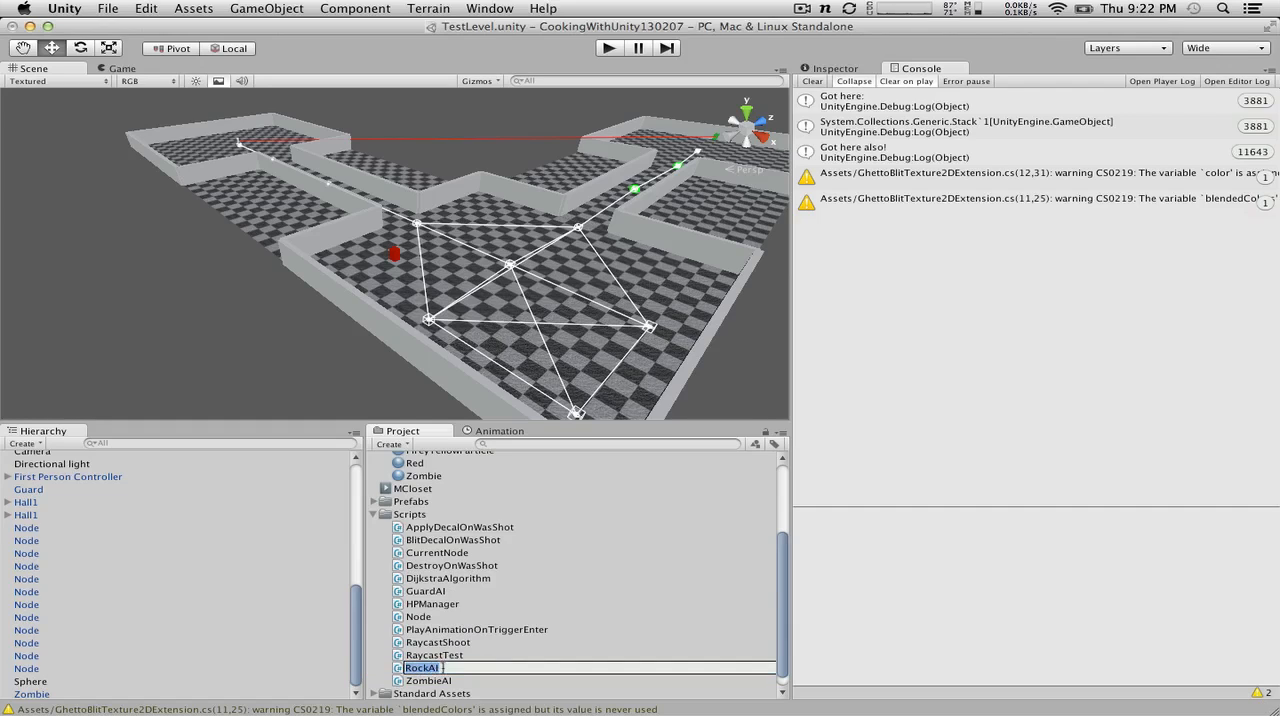
left_click(481, 655)
left_click(464, 664)
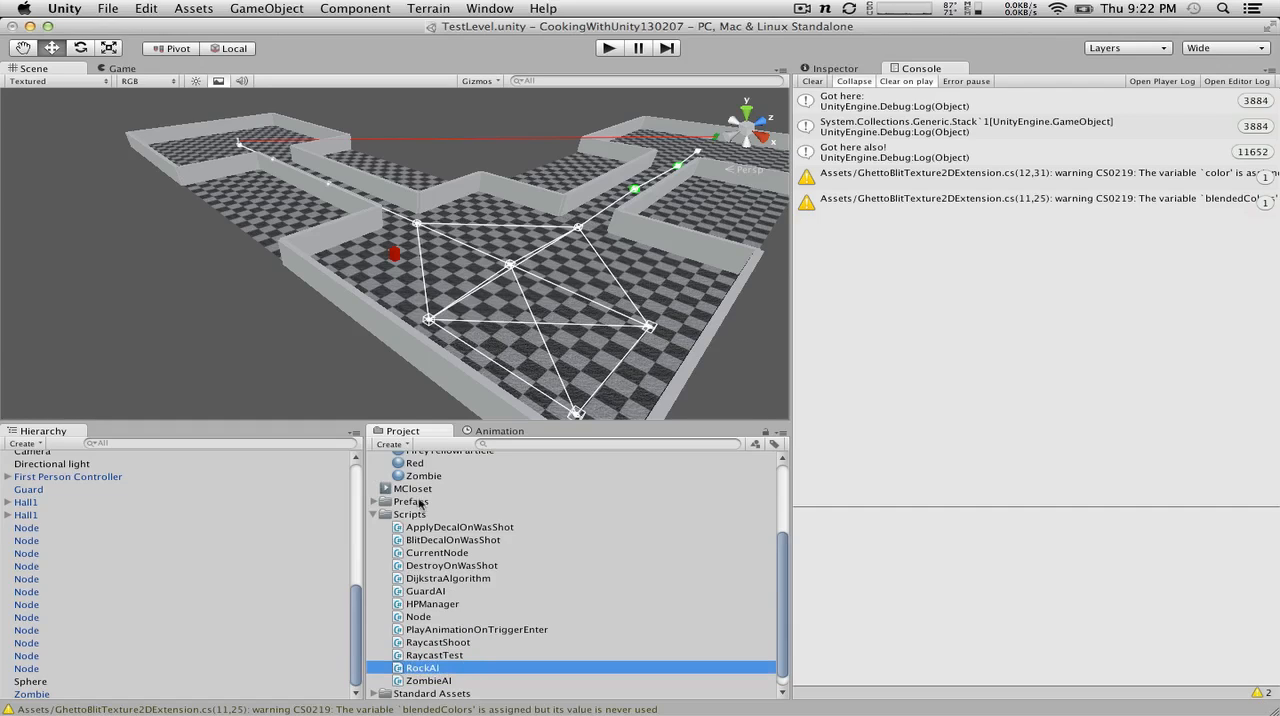
Step: Create a C# script named ThrowRock in the Scripts folder and open it for editing
left_click(420, 513)
left_click(404, 446)
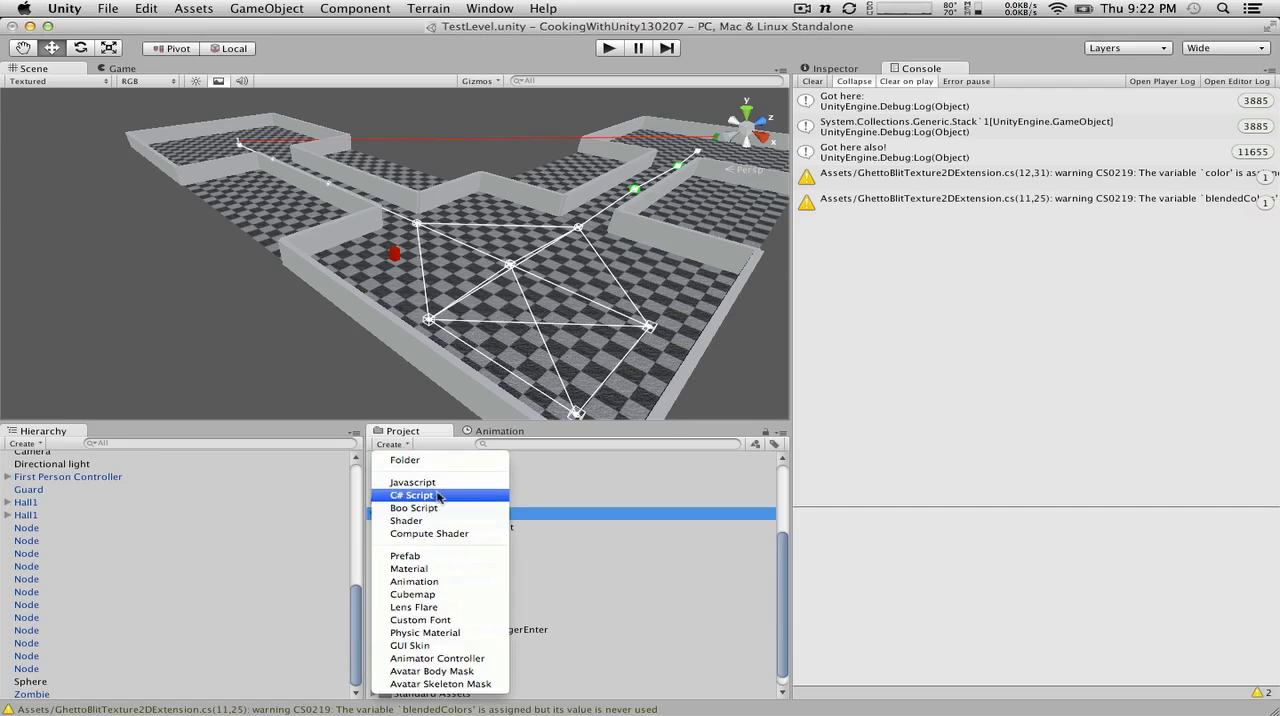
left_click(412, 495)
type("ThrowRock")
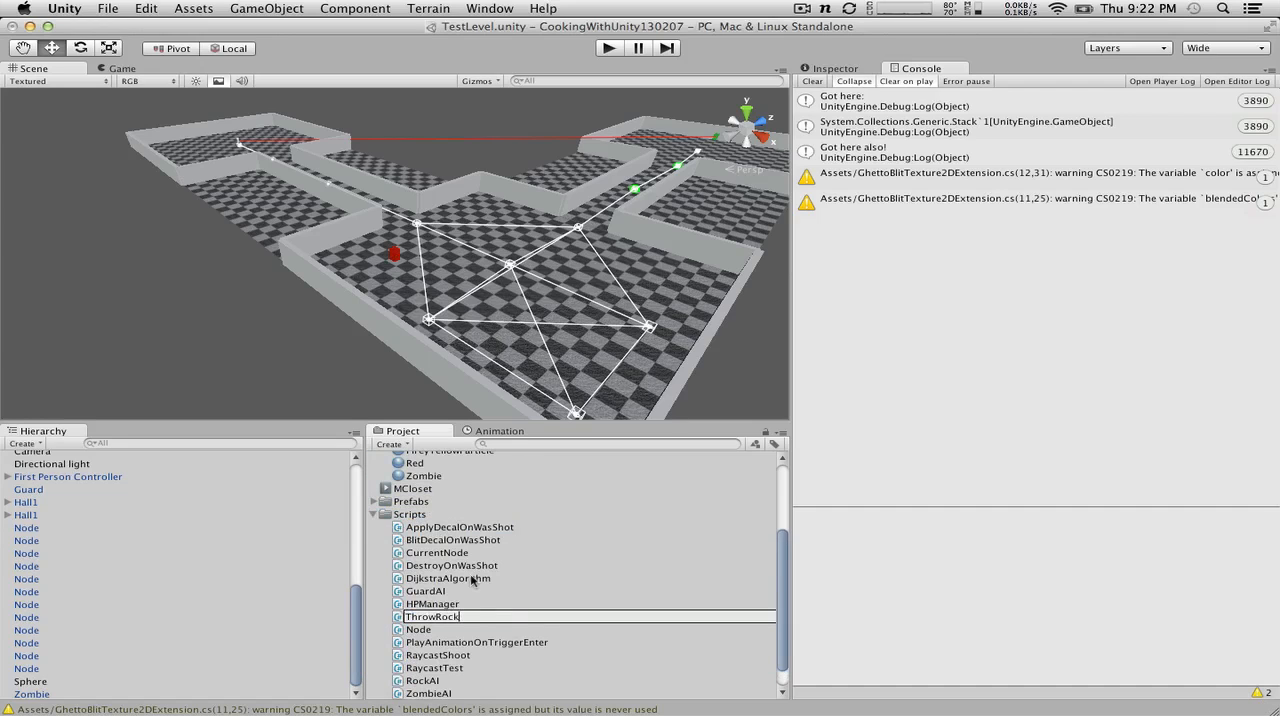
key("Return")
scroll(451, 594, "down", 1)
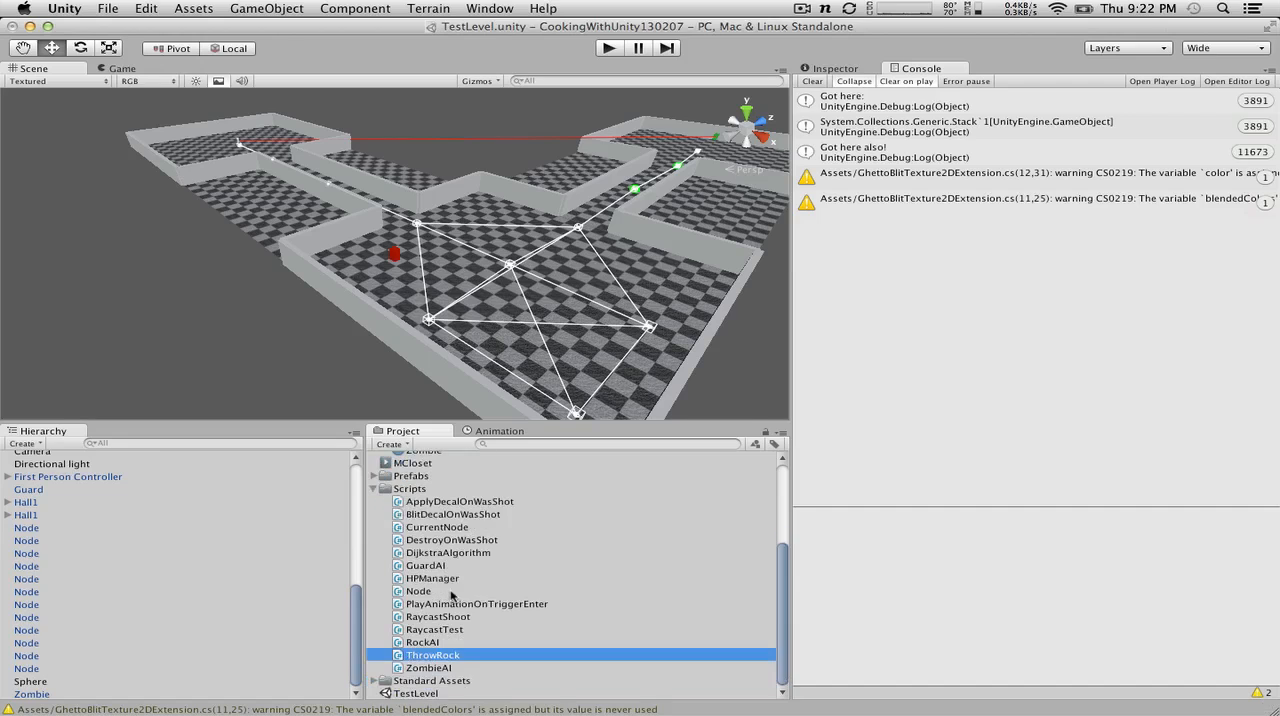
double_click(432, 656)
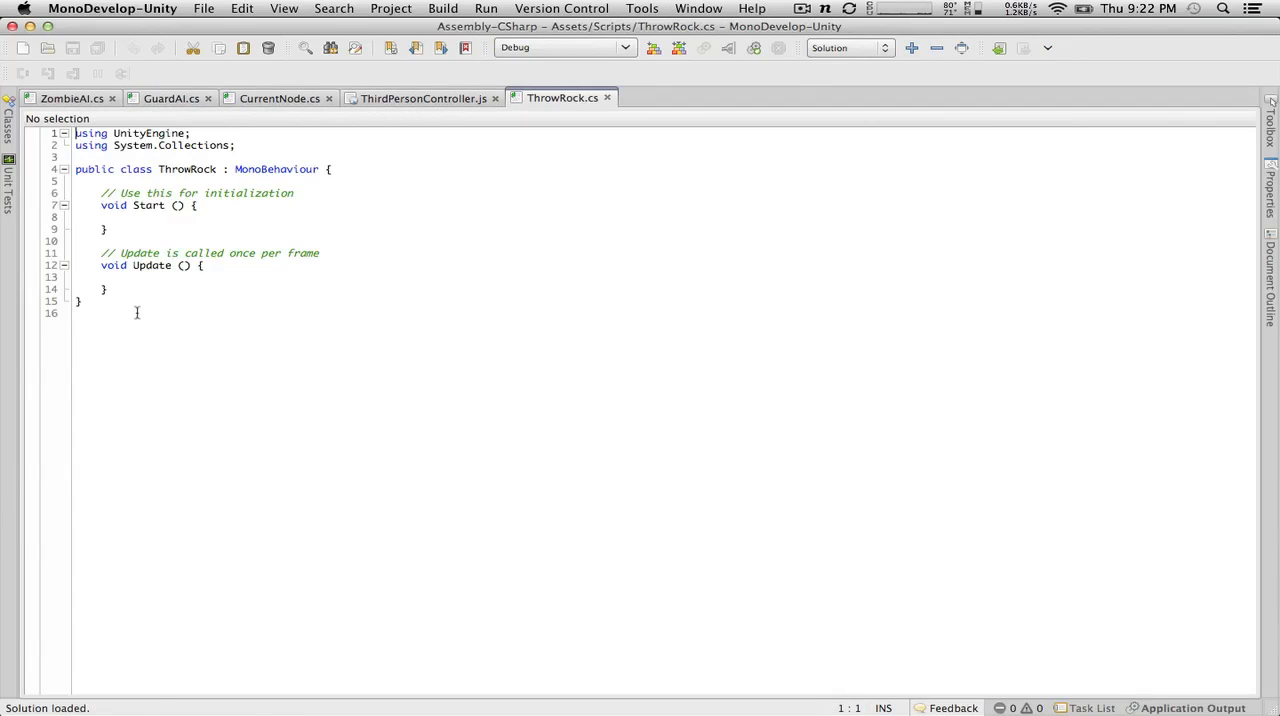
Step: Put Update()'s opening brace on its own line and declare public string buttonToThrow = "Fire1"; at the start of the ThrowRock class
left_click(195, 266)
key("Return")
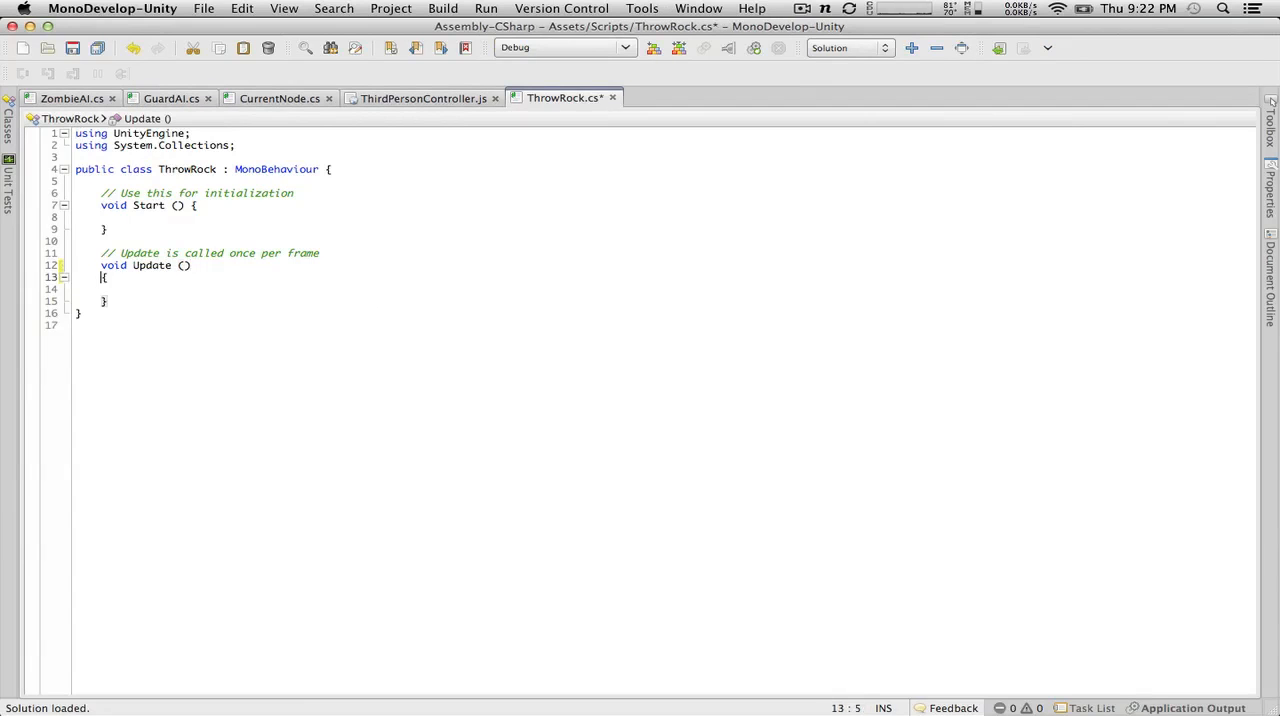
left_click(360, 170)
key("Return")
key("Return")
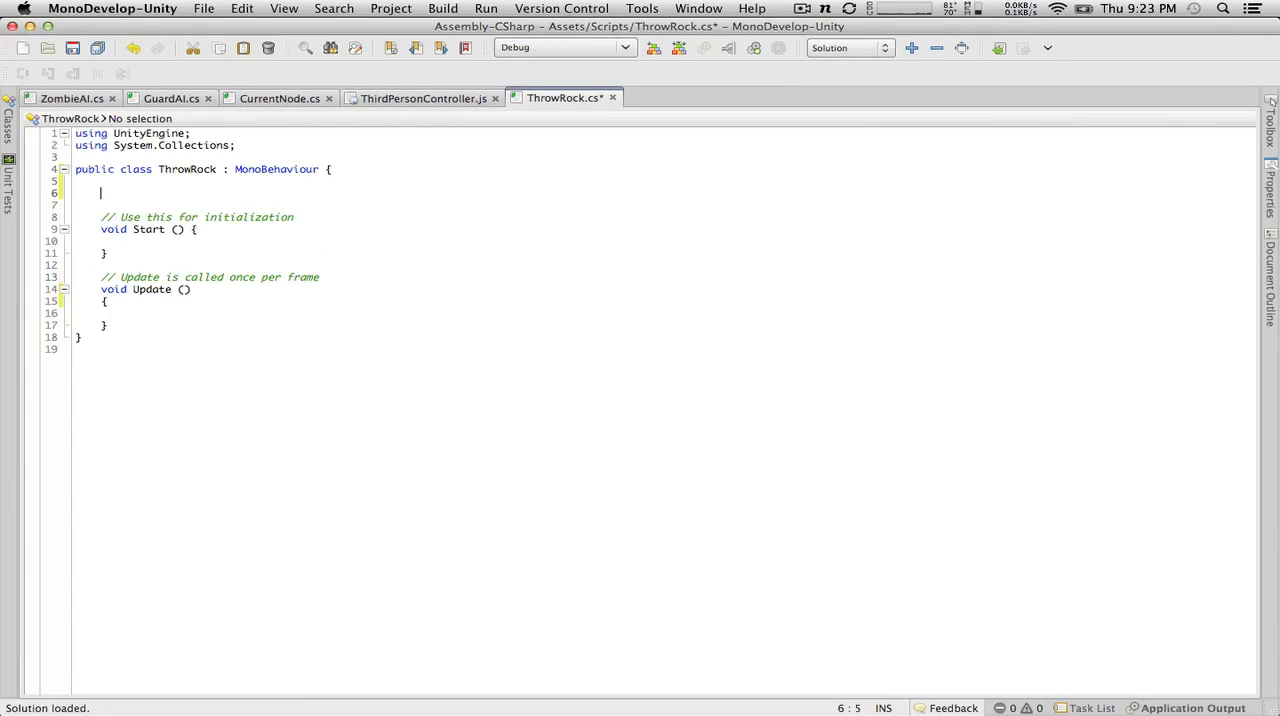
type("public string buttonToThr")
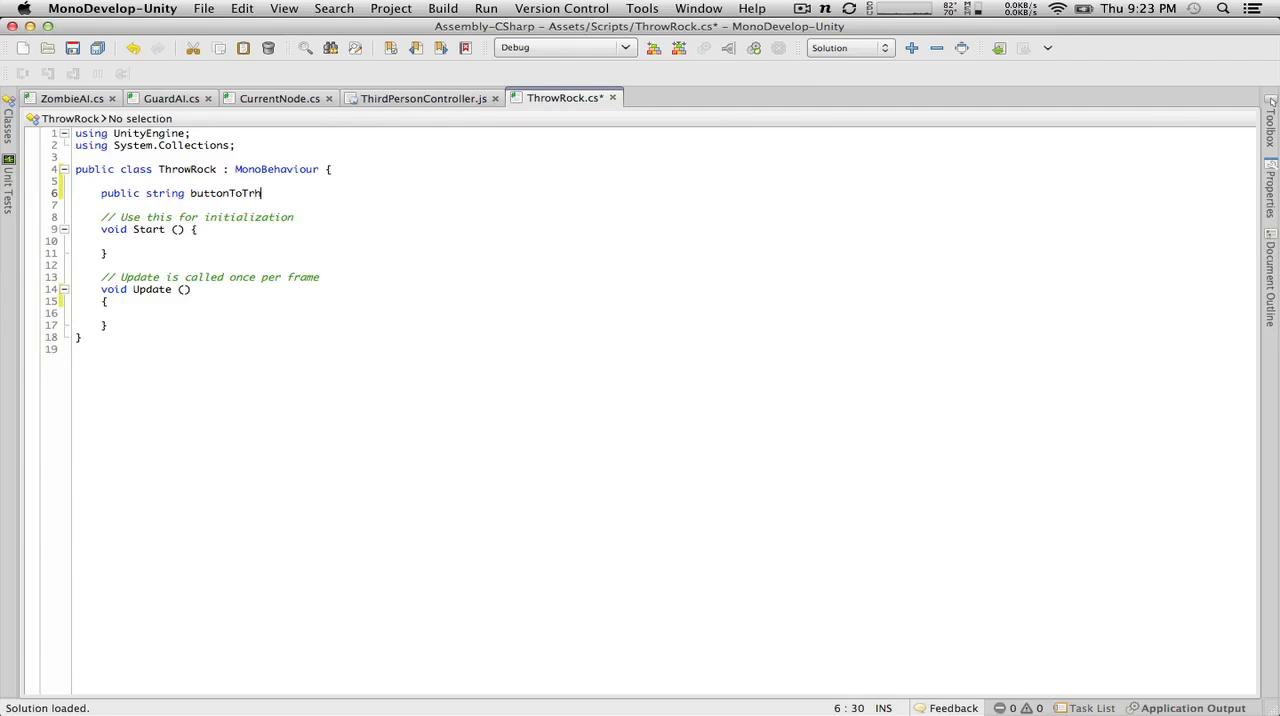
type("ow = \"Fire1\";")
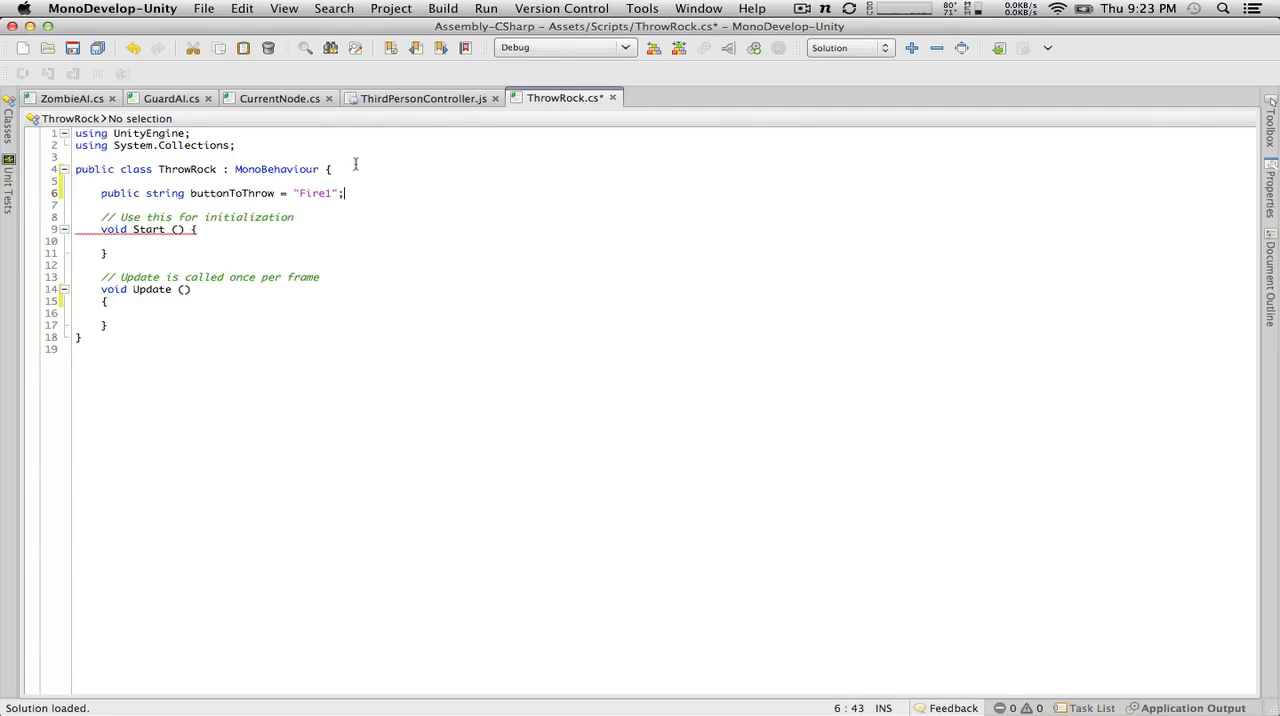
key("shift+Left")
key("shift+Left")
key("shift+Left")
left_click_drag(84, 191, 5, 193)
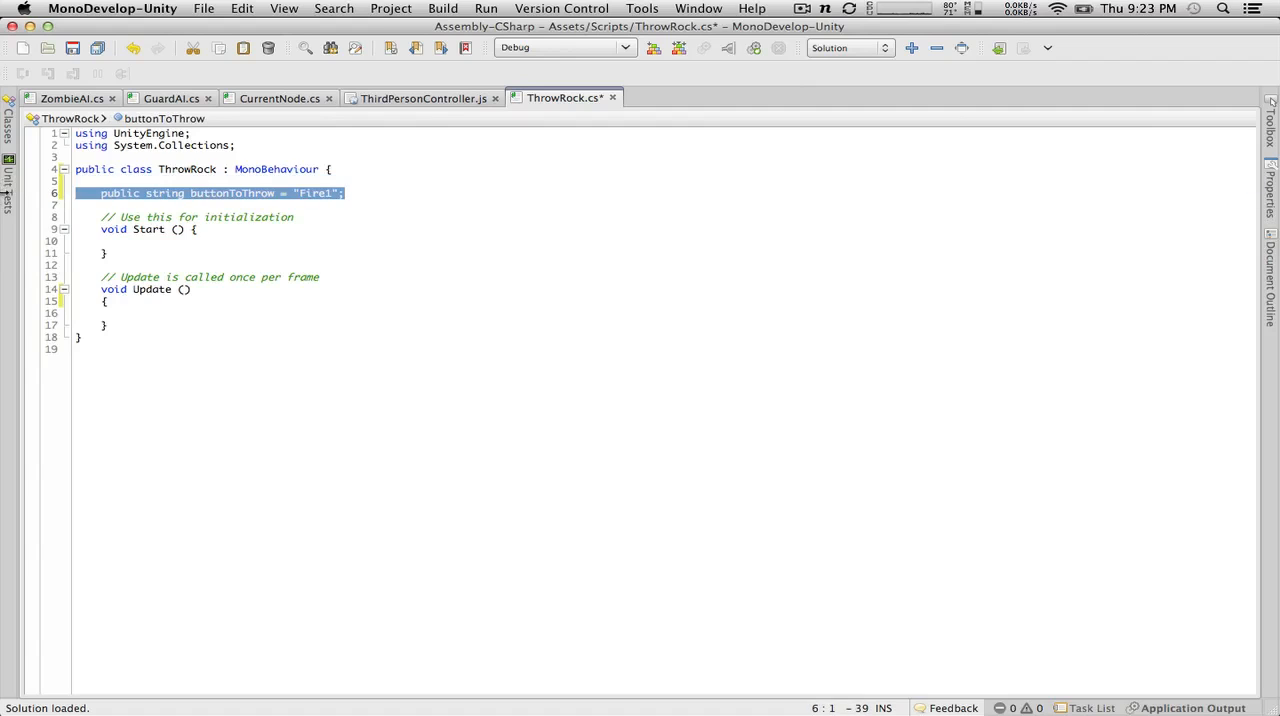
Step: Begin an if statement in Update() that checks Input.GetButton(buttonToThrow)
left_click(243, 311)
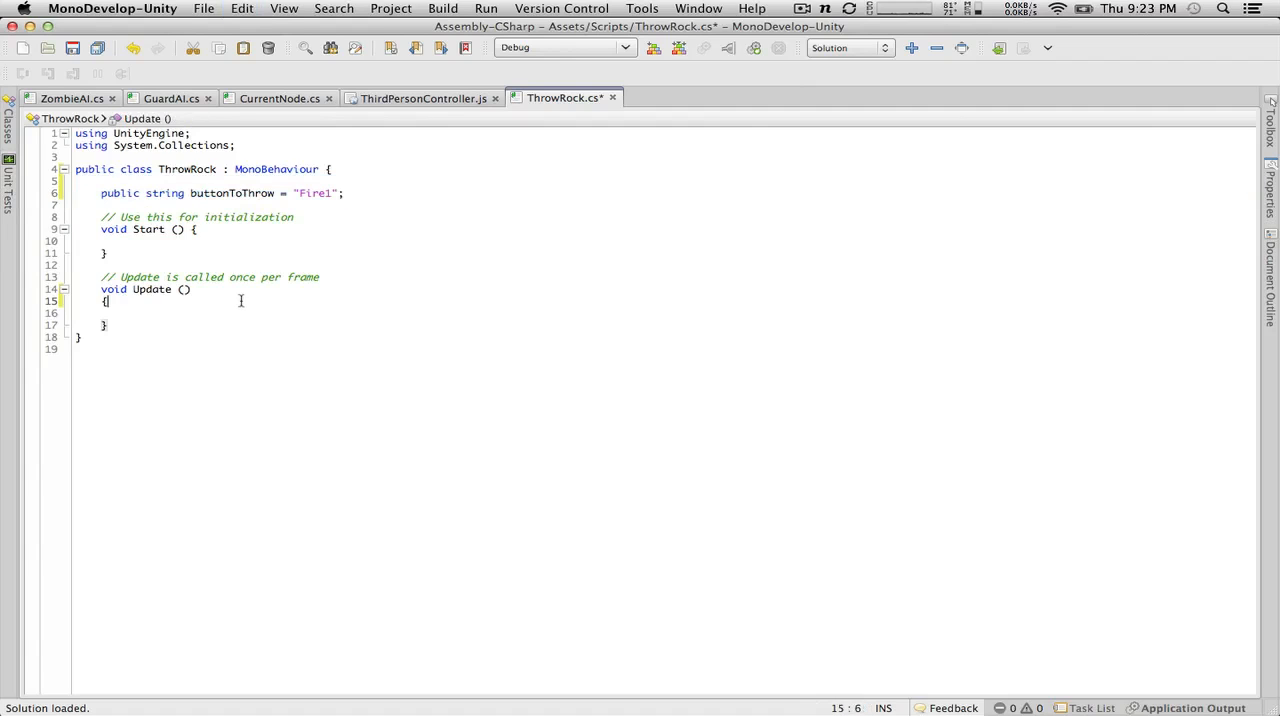
type("if(")
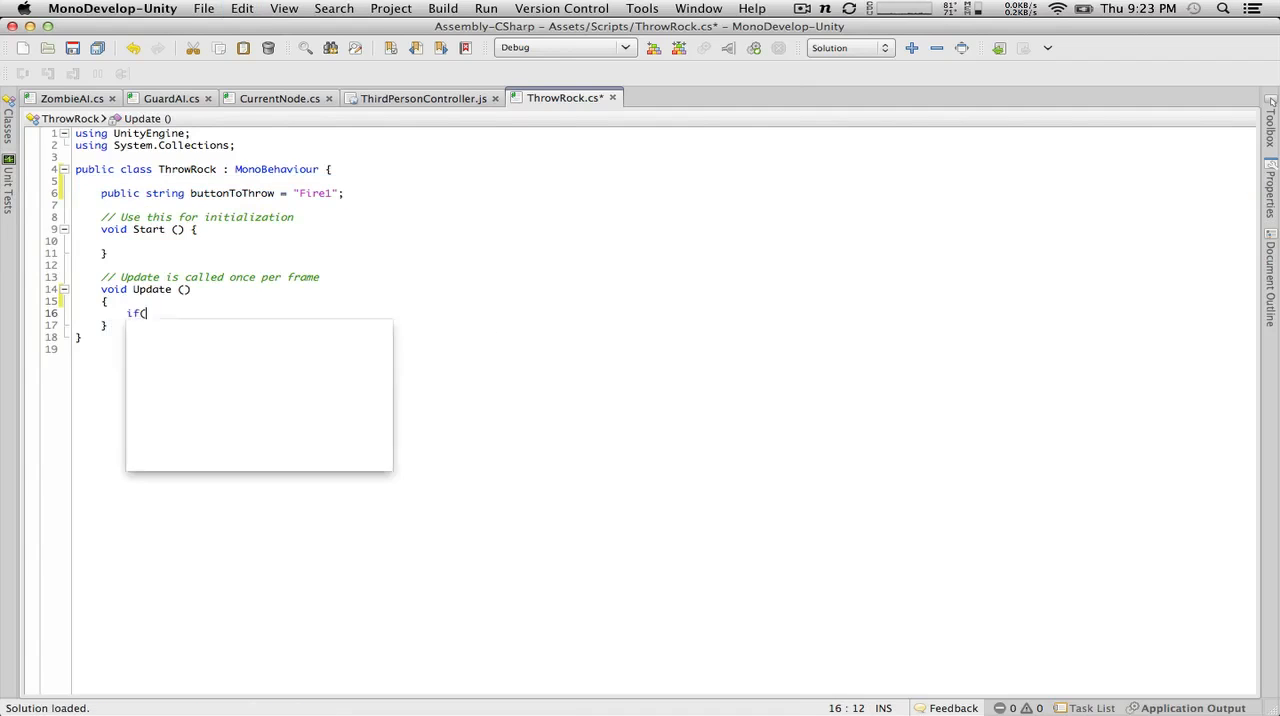
type("Input.GetB")
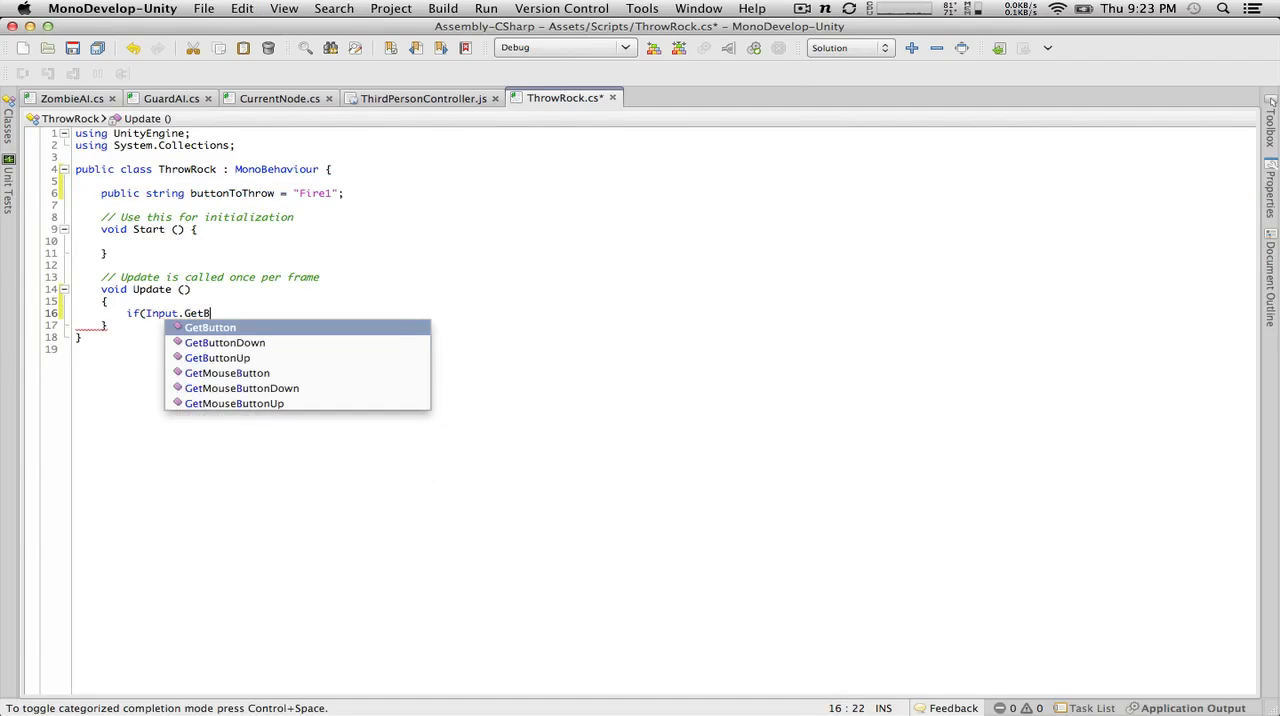
key("Return")
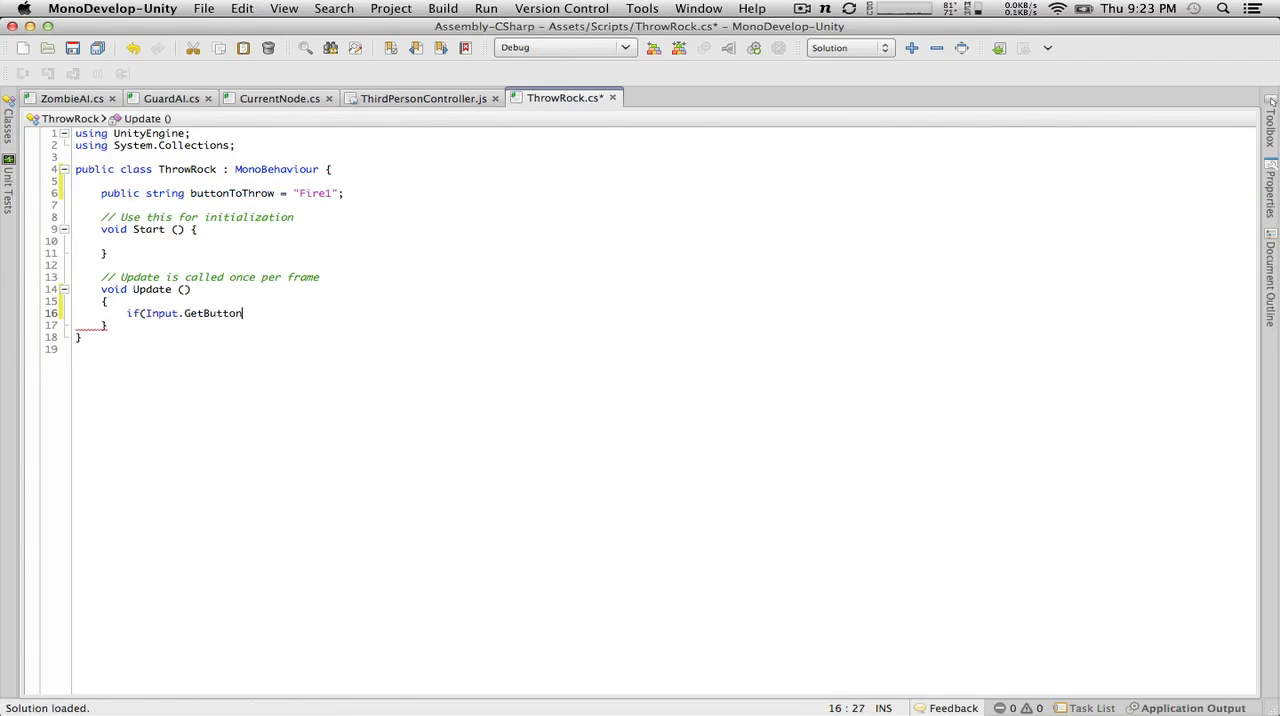
type("(")
type("butto")
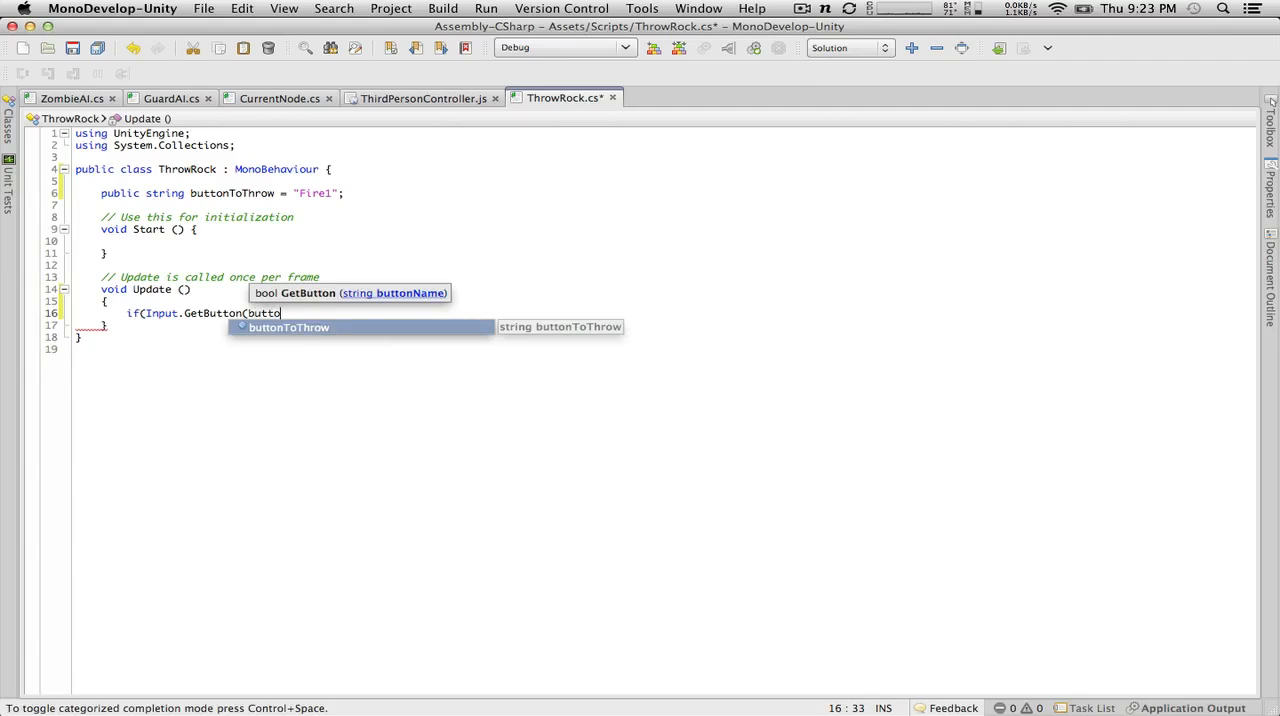
type("nToThrow)")
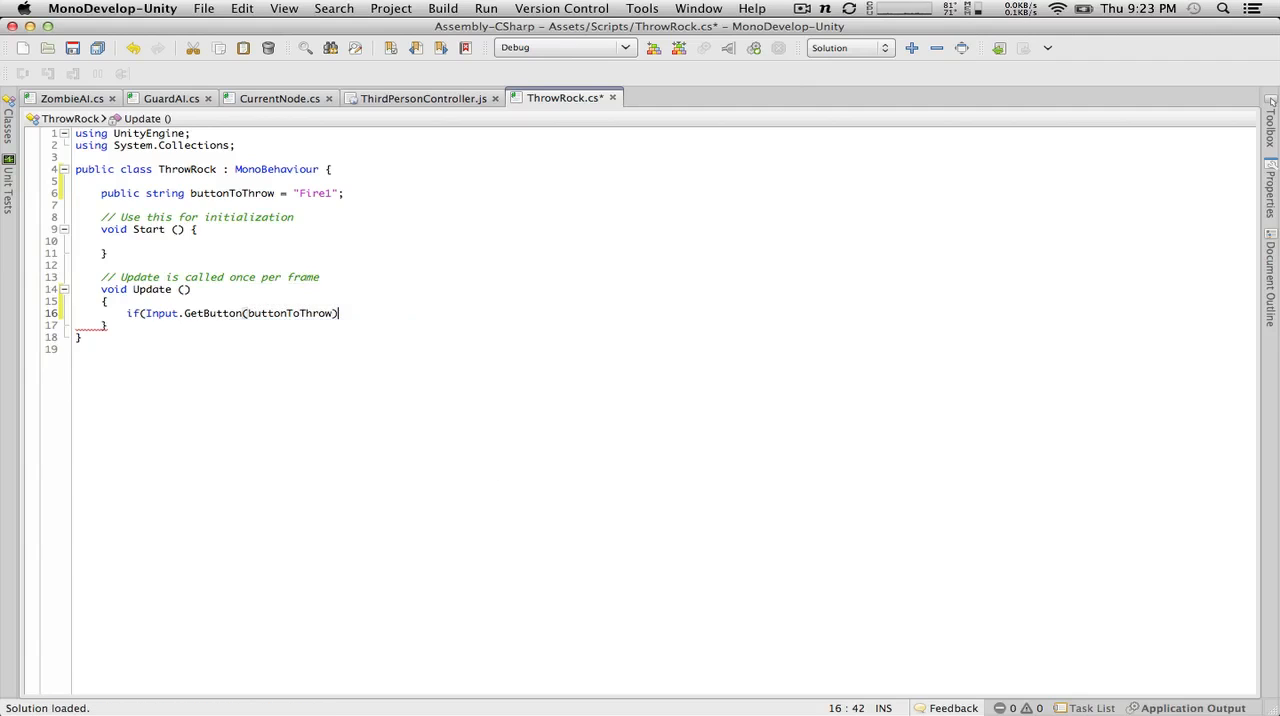
Step: Rename the buttonToThrow variable to button in both its declaration and the GetButton call
double_click(237, 194)
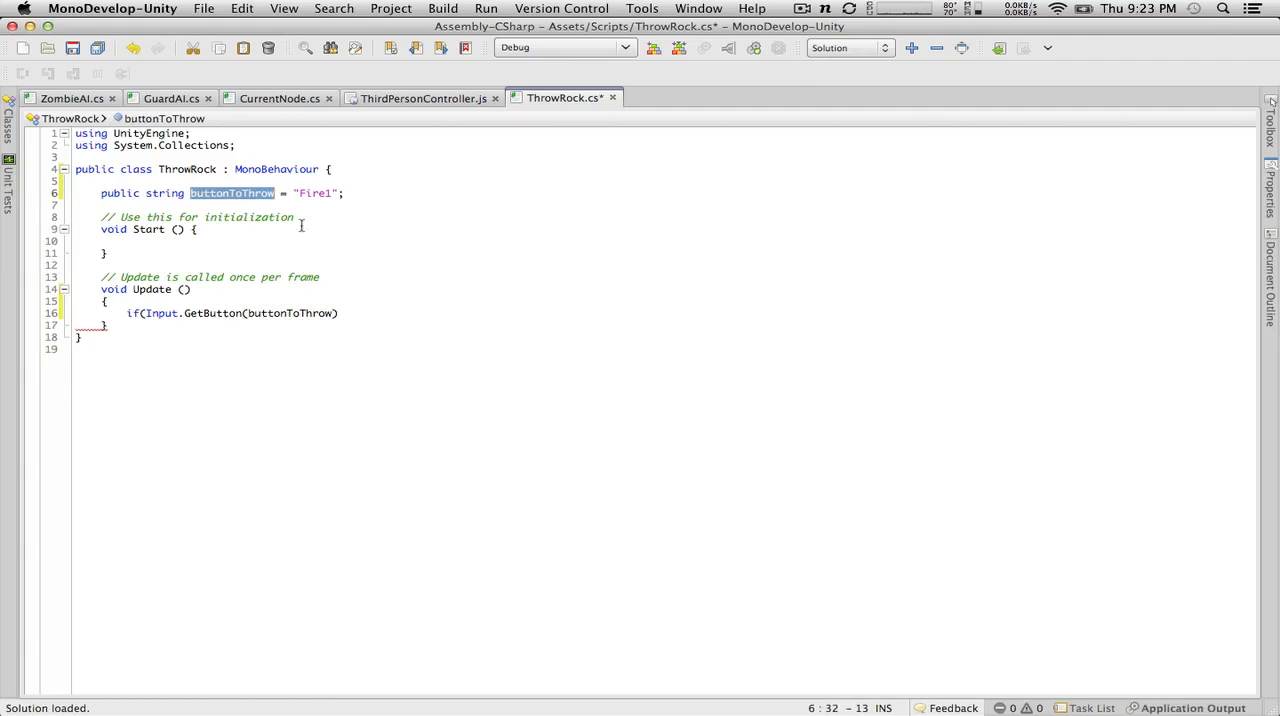
type("but")
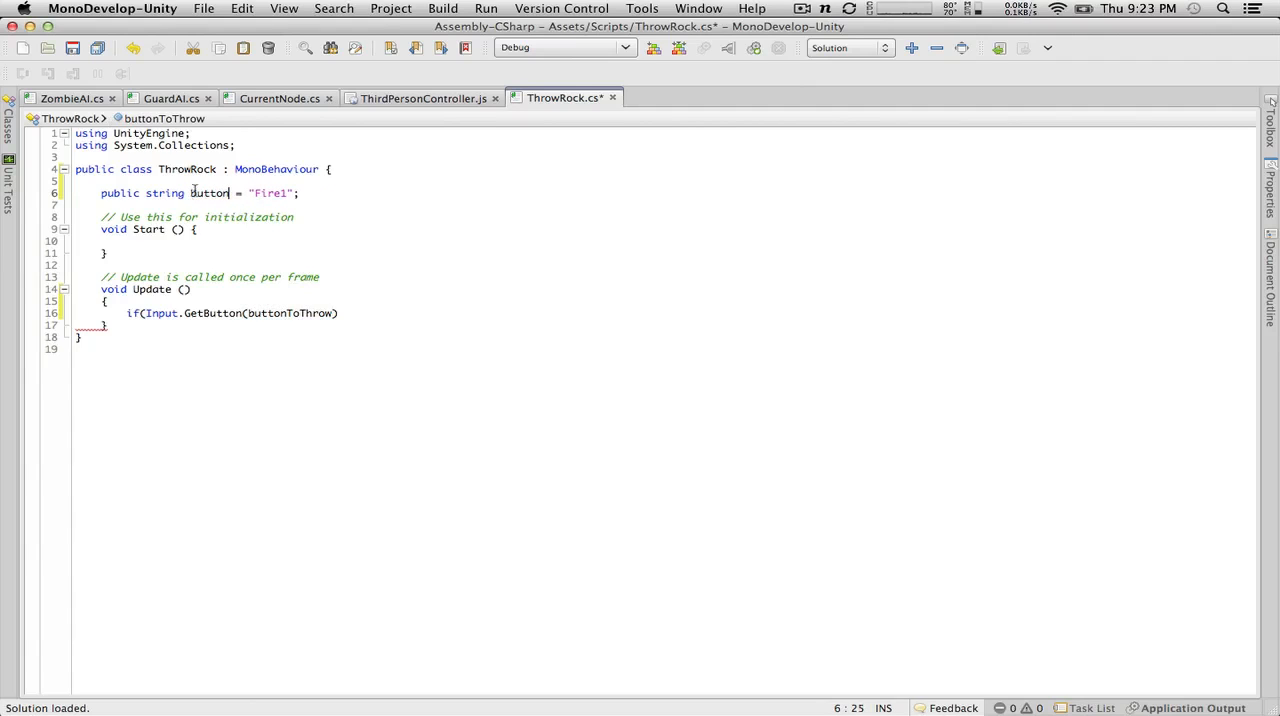
left_click(193, 193)
double_click(278, 313)
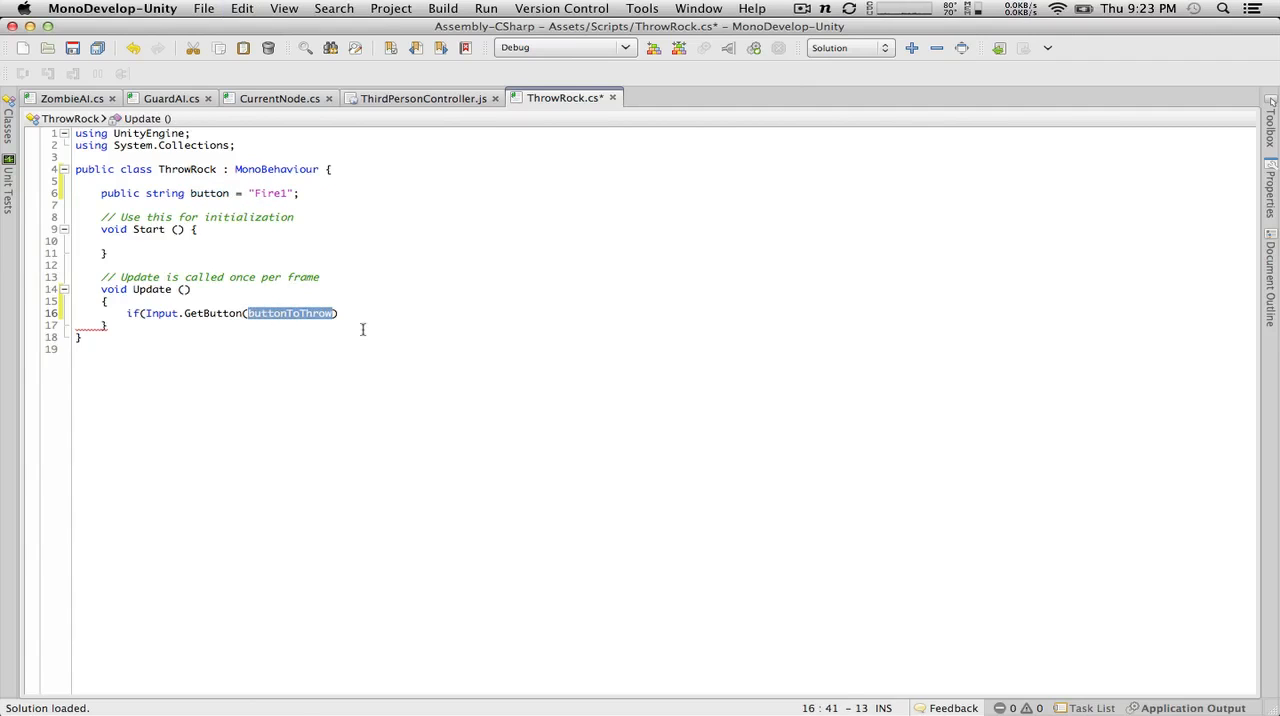
type("button")
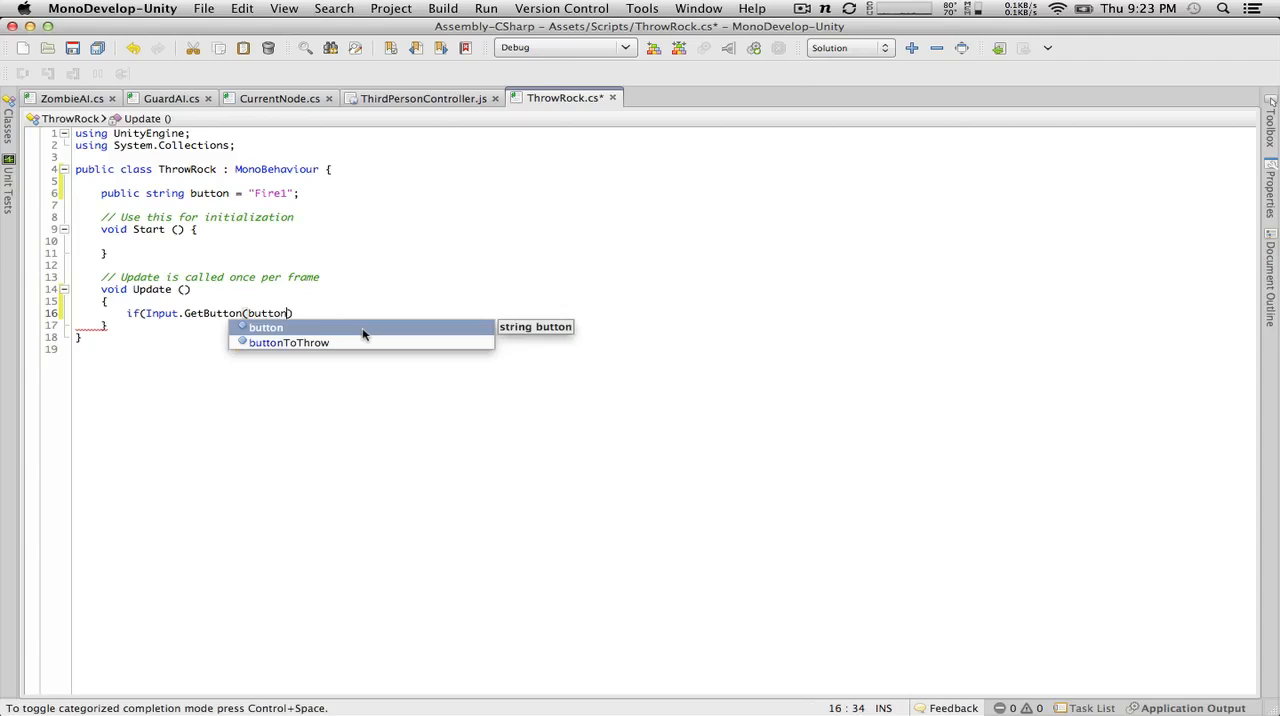
key("Escape")
Step: Complete the if statement with an empty brace block and change its GetButton call to GetButtonDown
type("))")
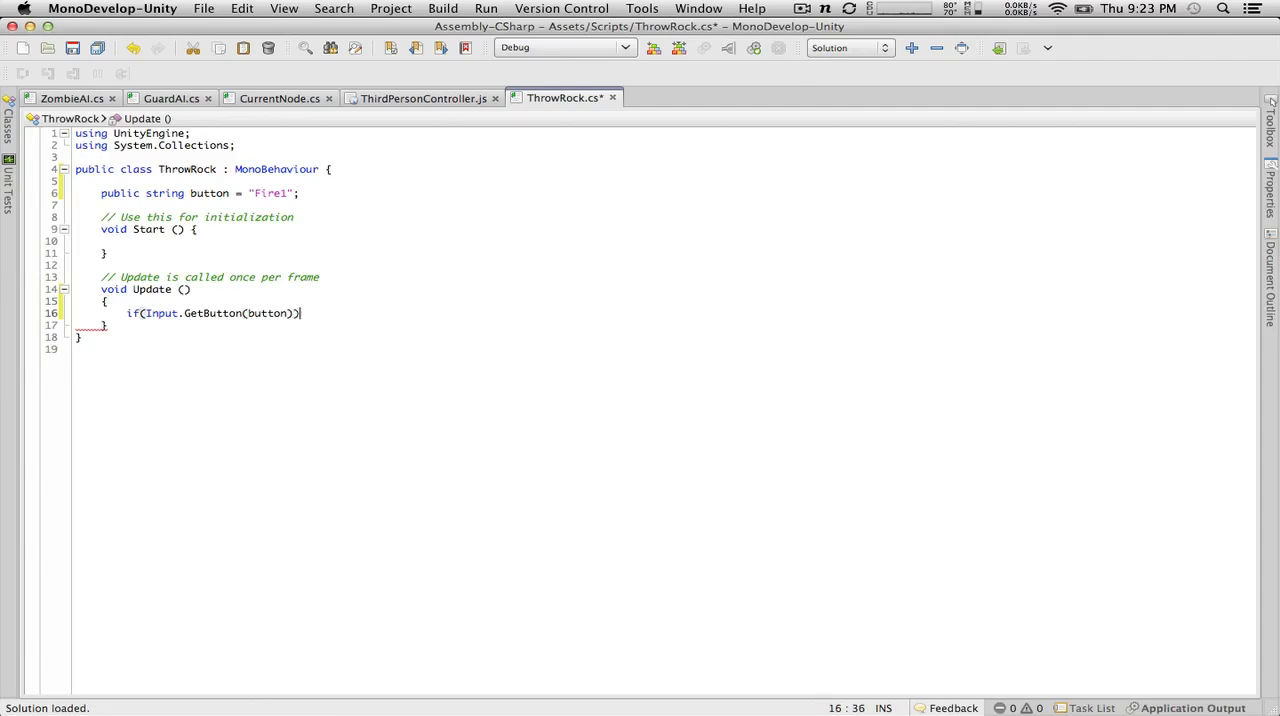
key("Return")
type("{")
key("Return")
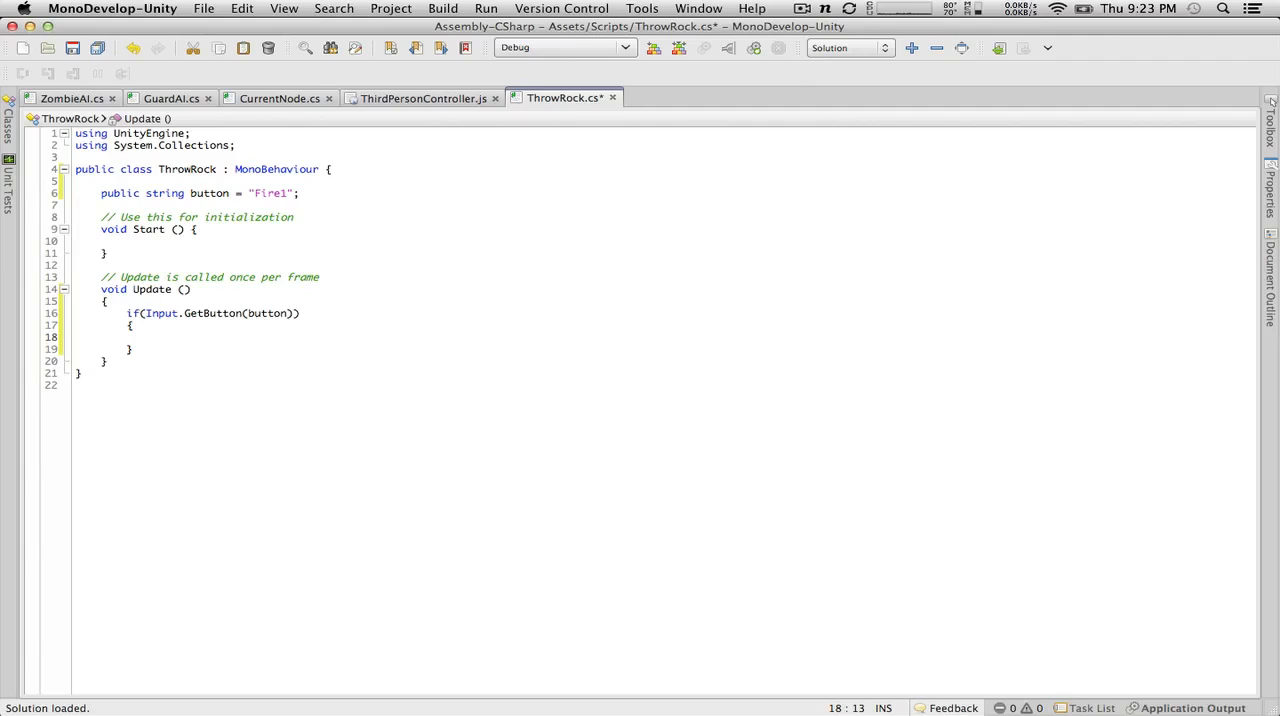
left_click(242, 313)
type("Down")
left_click(279, 338)
Step: Declare public GameObject rock; below the button variable
left_click(314, 194)
key("Return")
type("p")
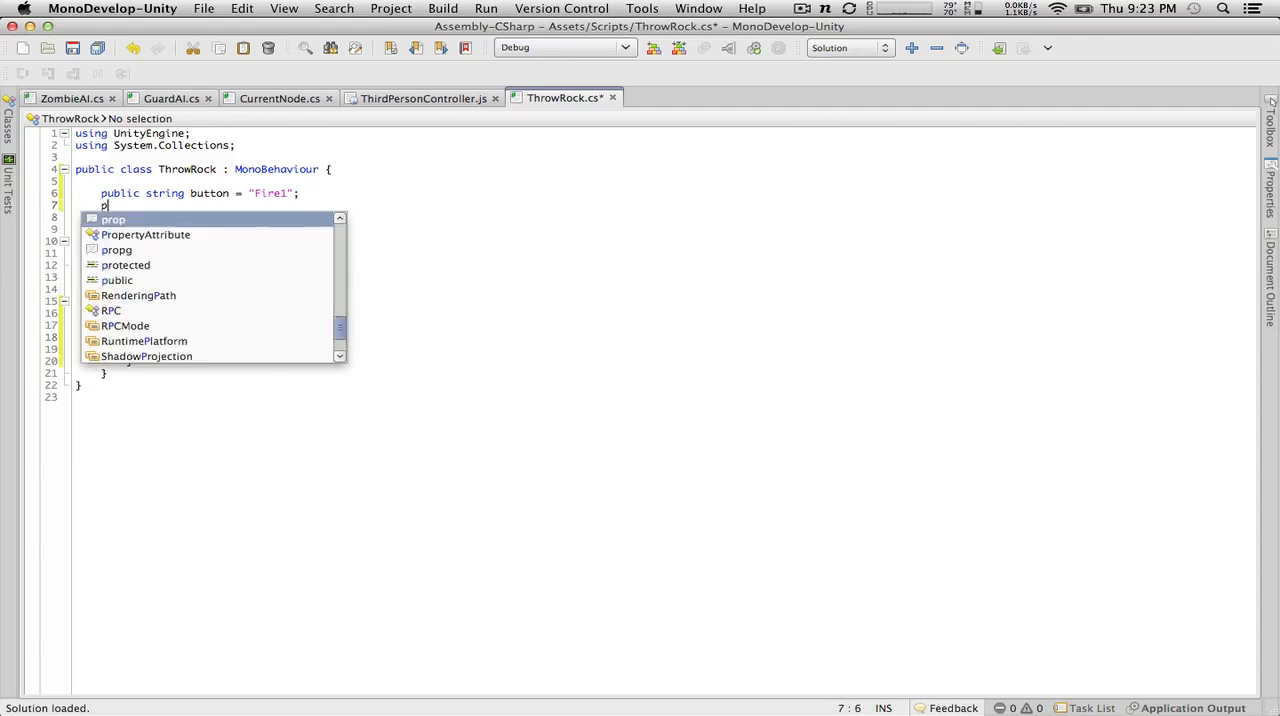
type("ublic GameObject ")
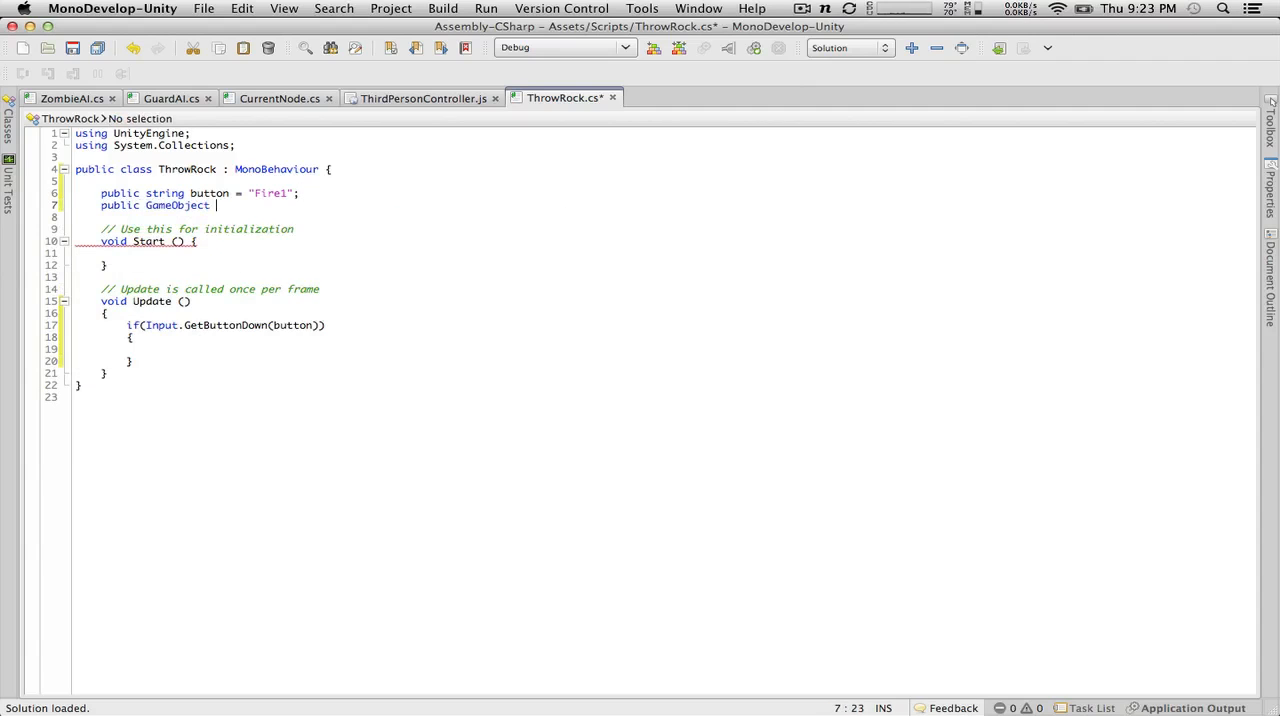
type("rock;")
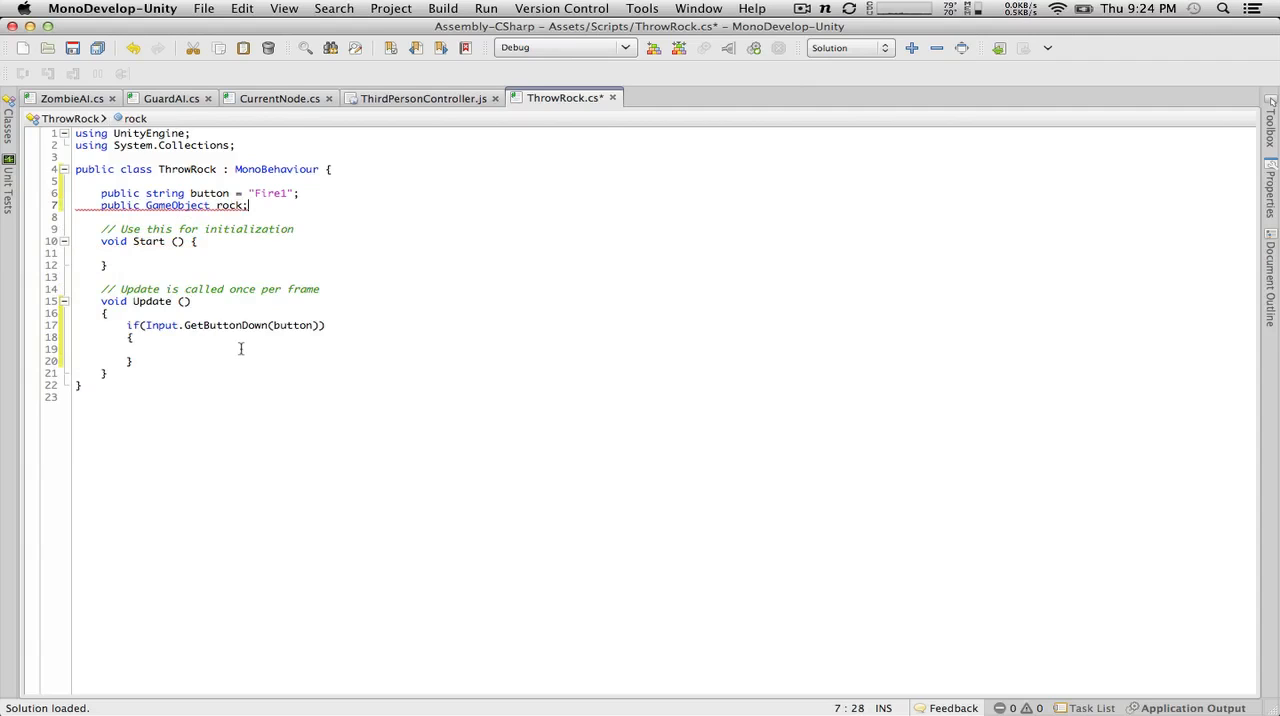
Step: Begin an Instantiate call inside the if block with rock and transform.position as its first two arguments
left_click(241, 348)
type("in")
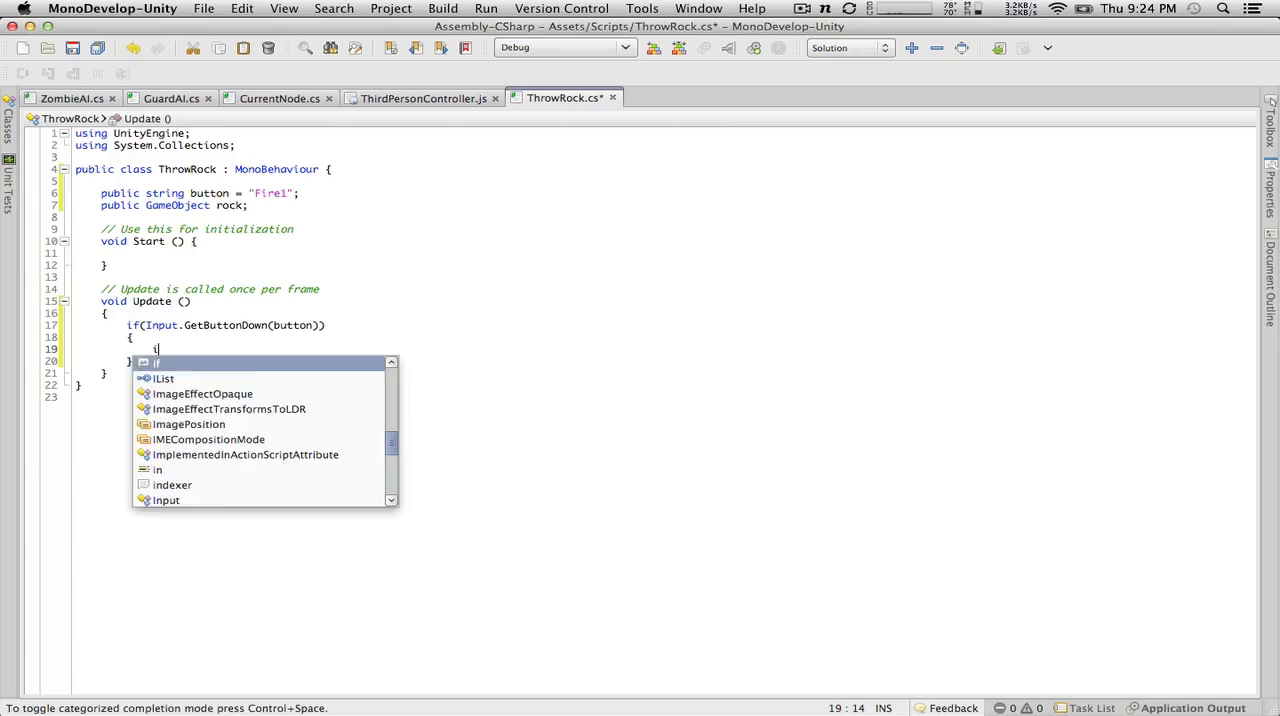
key("BackSpace")
key("BackSpace")
type("Instantiate")
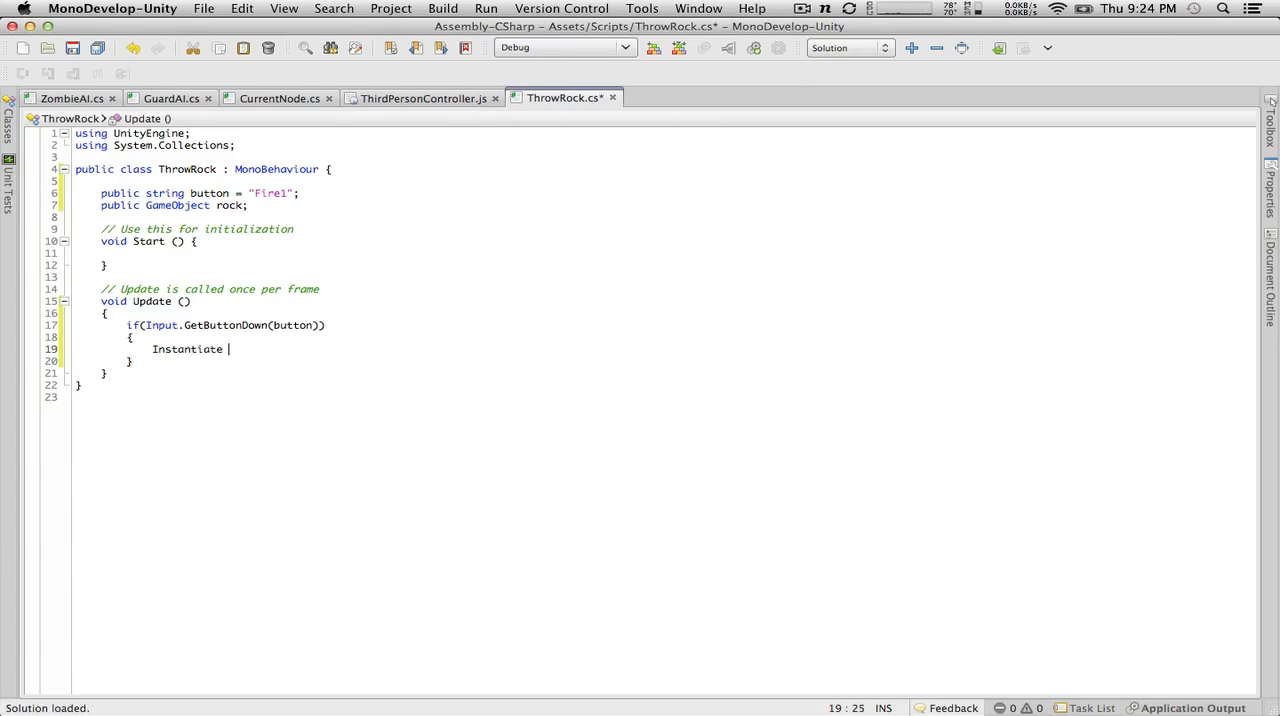
key("BackSpace")
type("(")
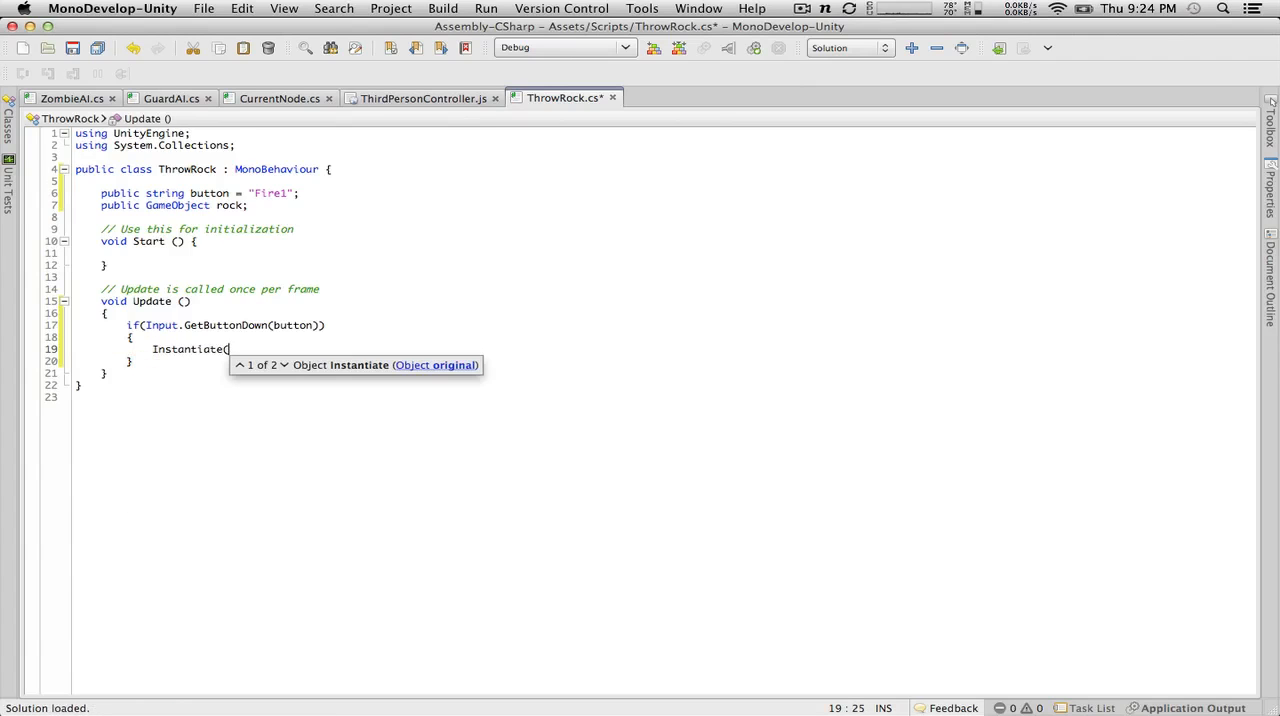
type("rock,transfro")
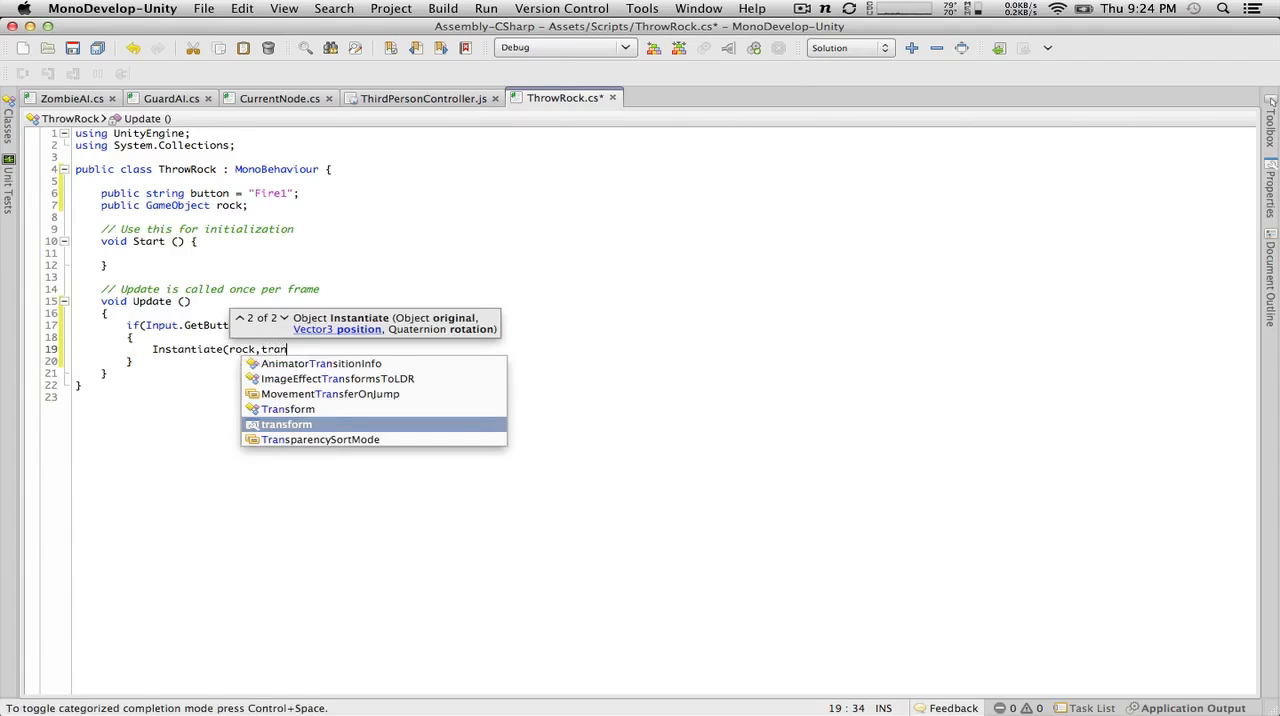
key("BackSpace")
key("BackSpace")
key("BackSpace")
type("form")
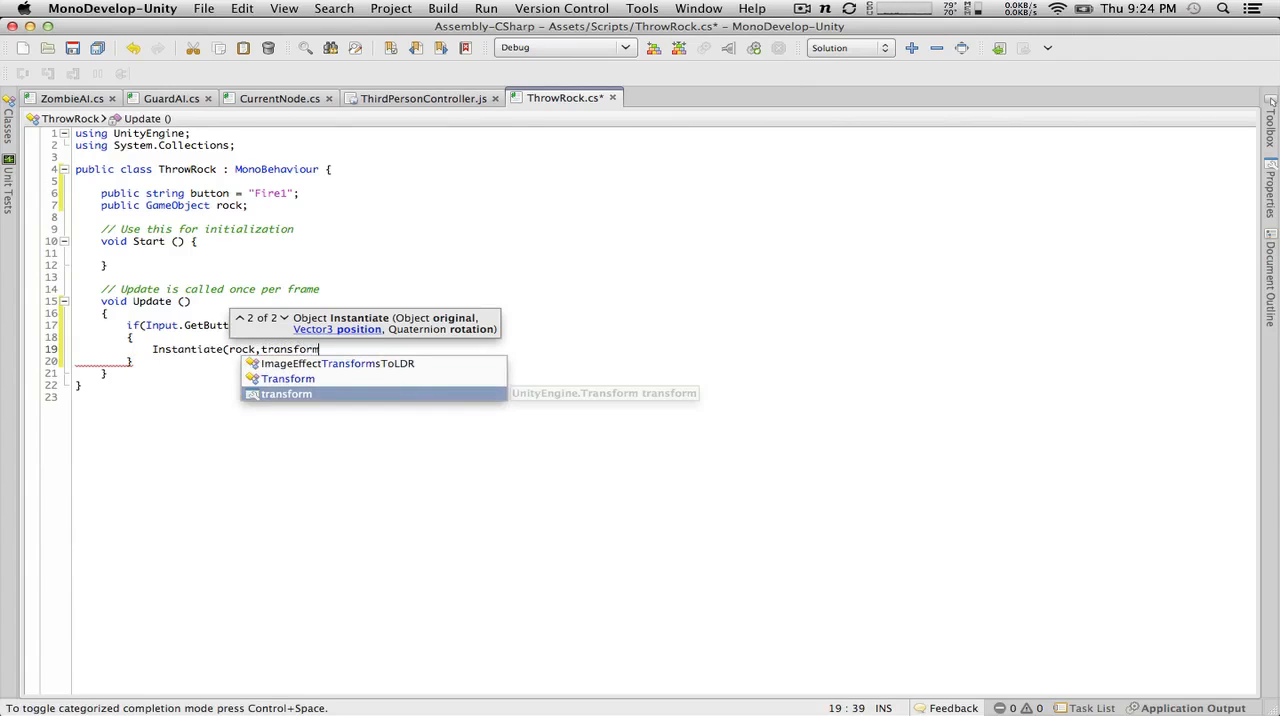
type(".position")
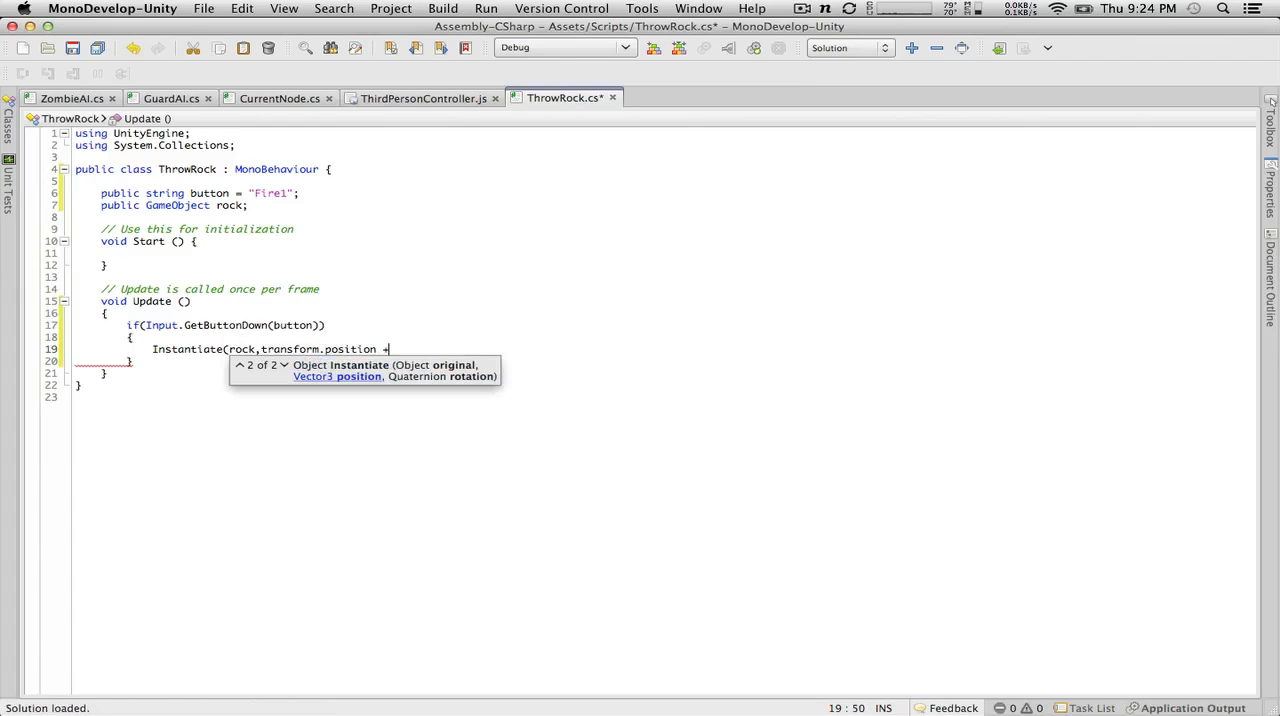
type(" + throwOf")
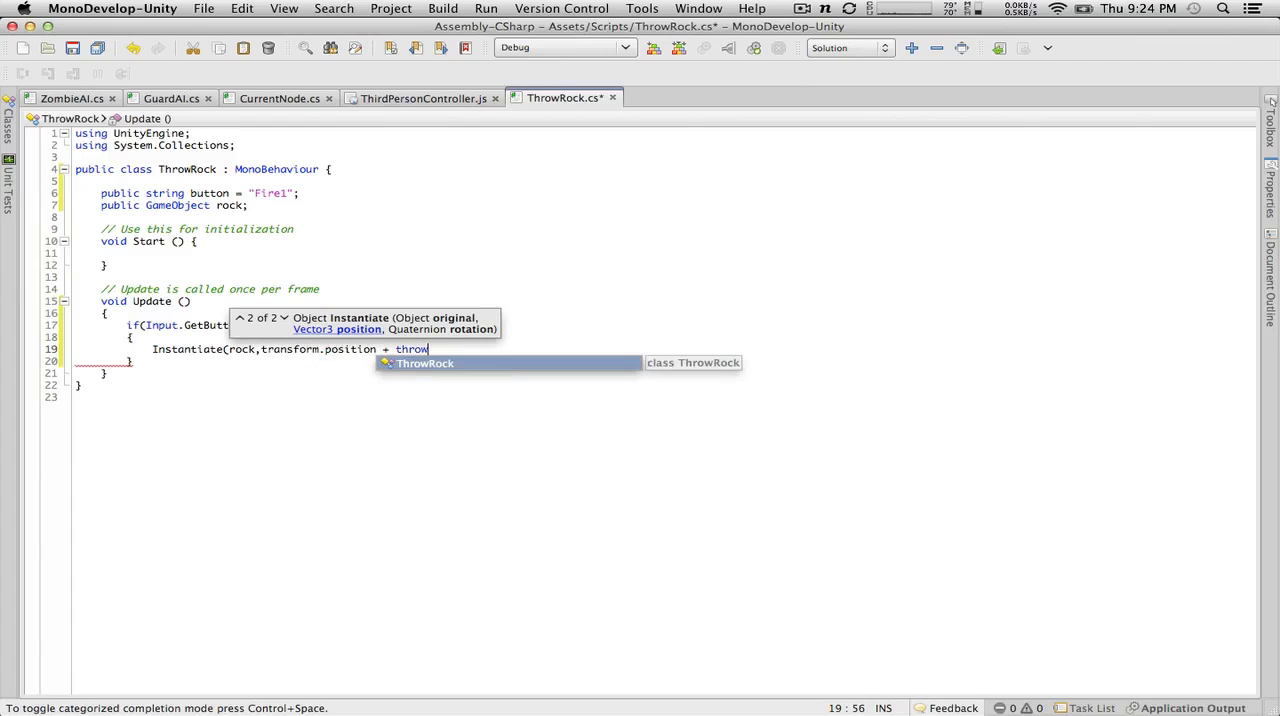
key("BackSpace")
key("BackSpace")
key("BackSpace")
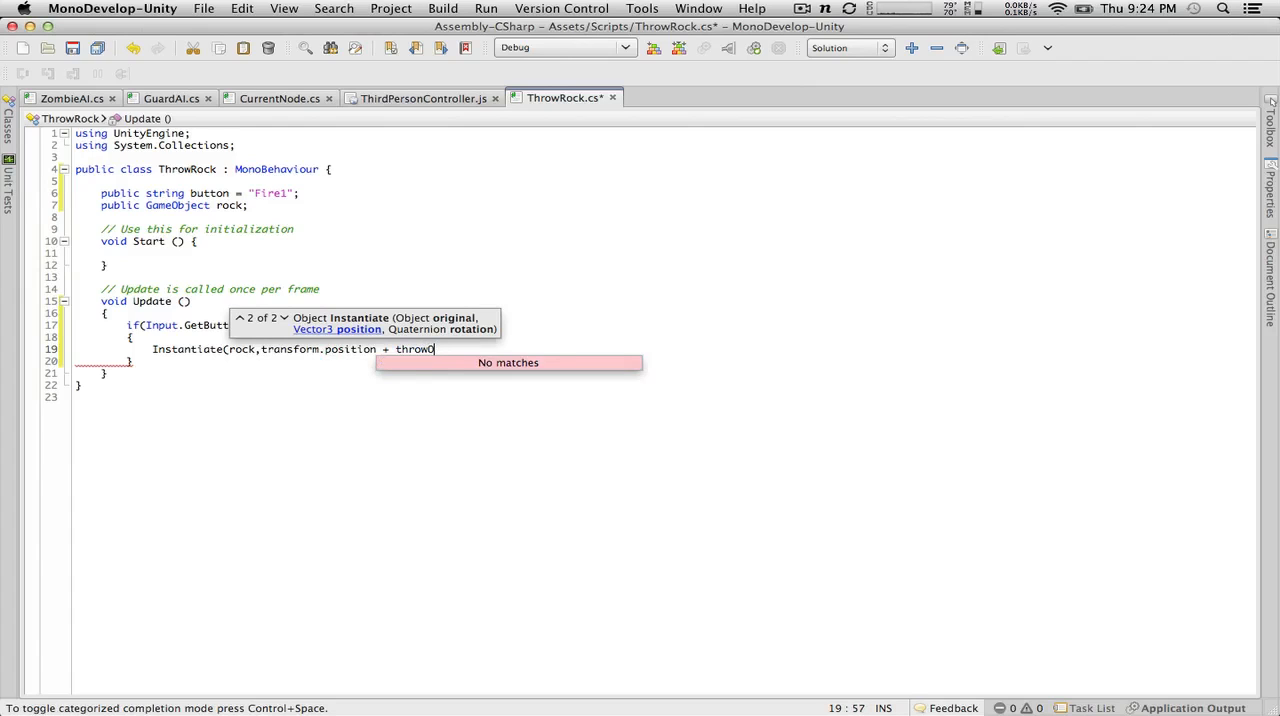
key("BackSpace")
key("BackSpace")
key("BackSpace")
key("BackSpace")
key("BackSpace")
key("BackSpace")
key("BackSpace")
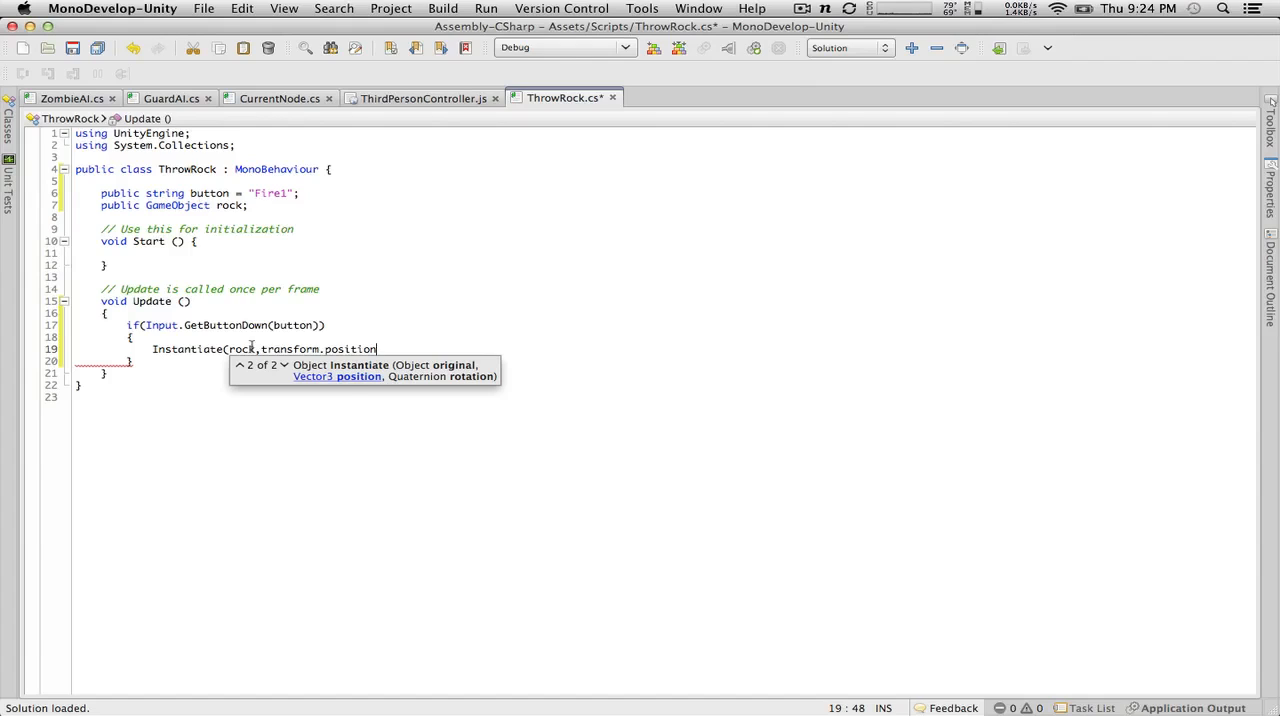
Step: Add rock.transform.rotation as the third argument of the Instantiate call
type(",")
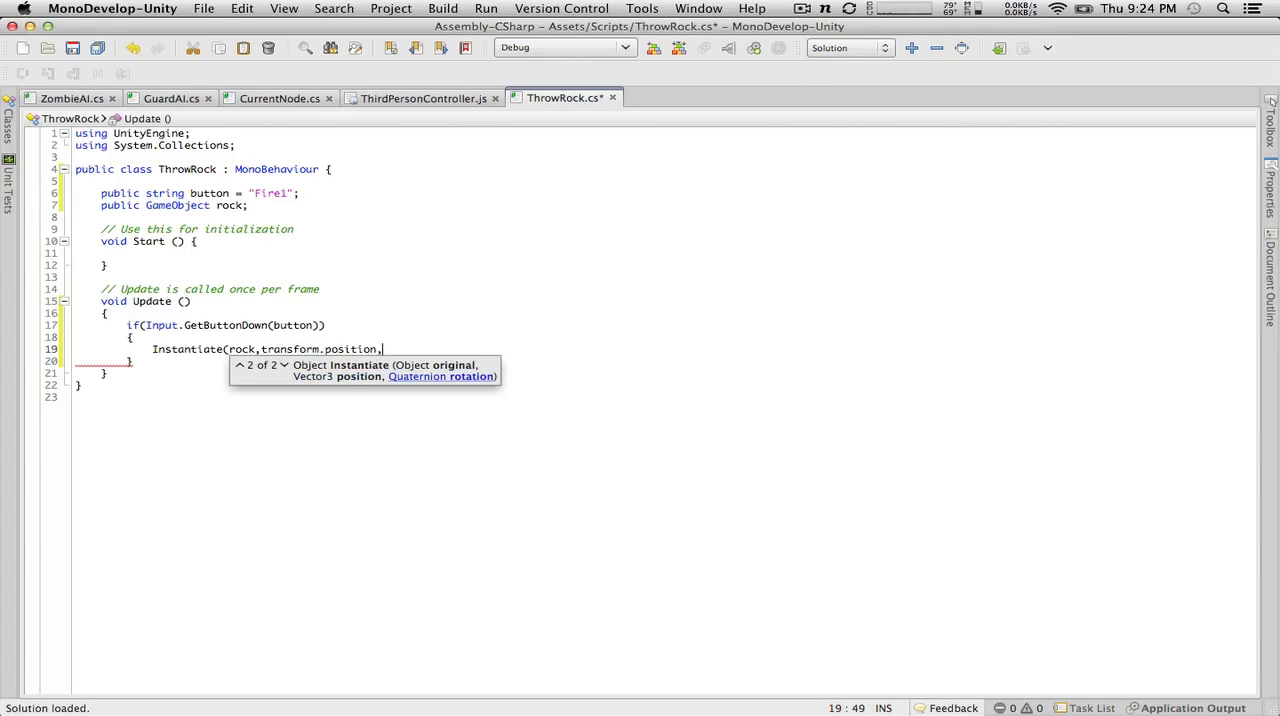
type("rock.r")
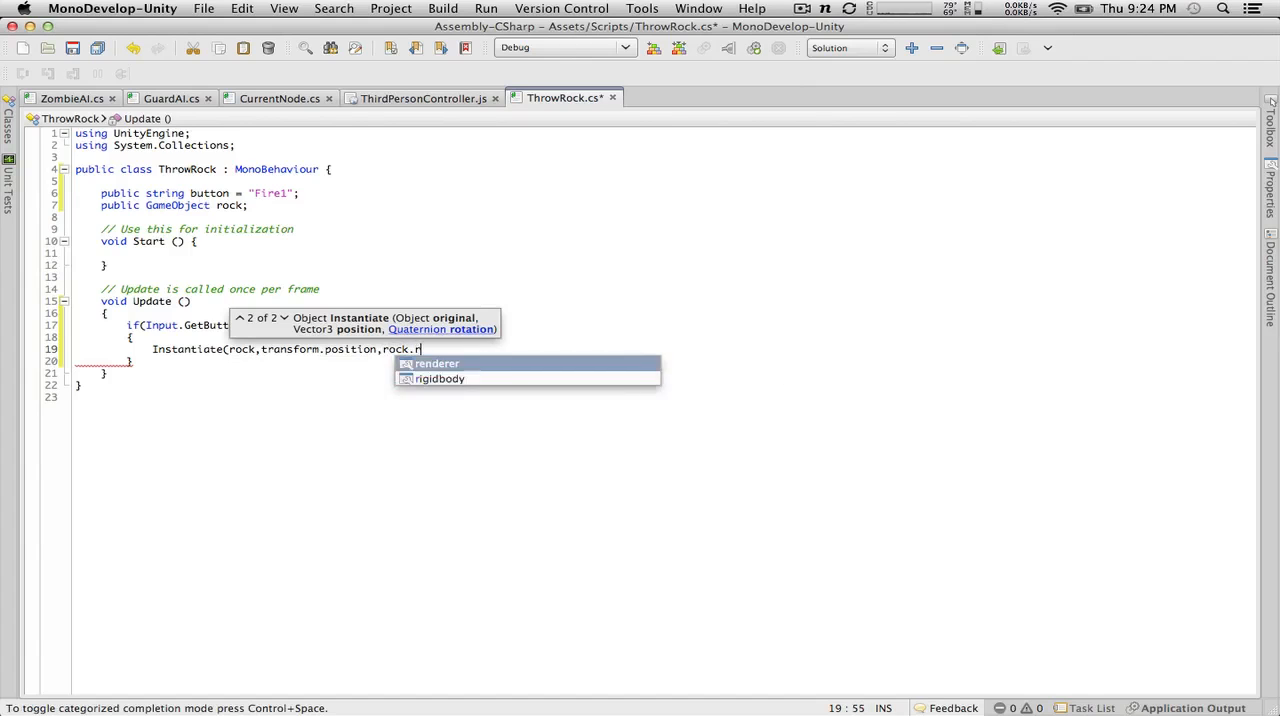
key("BackSpace")
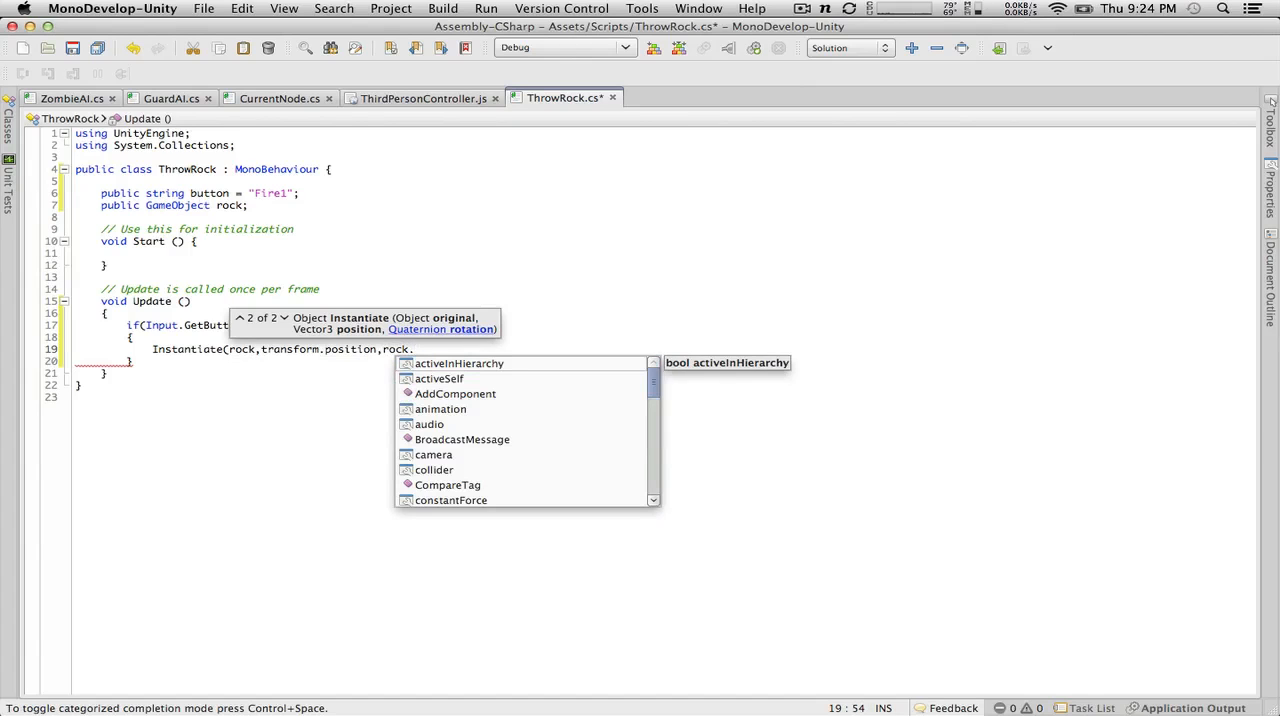
key("BackSpace")
type(".tran")
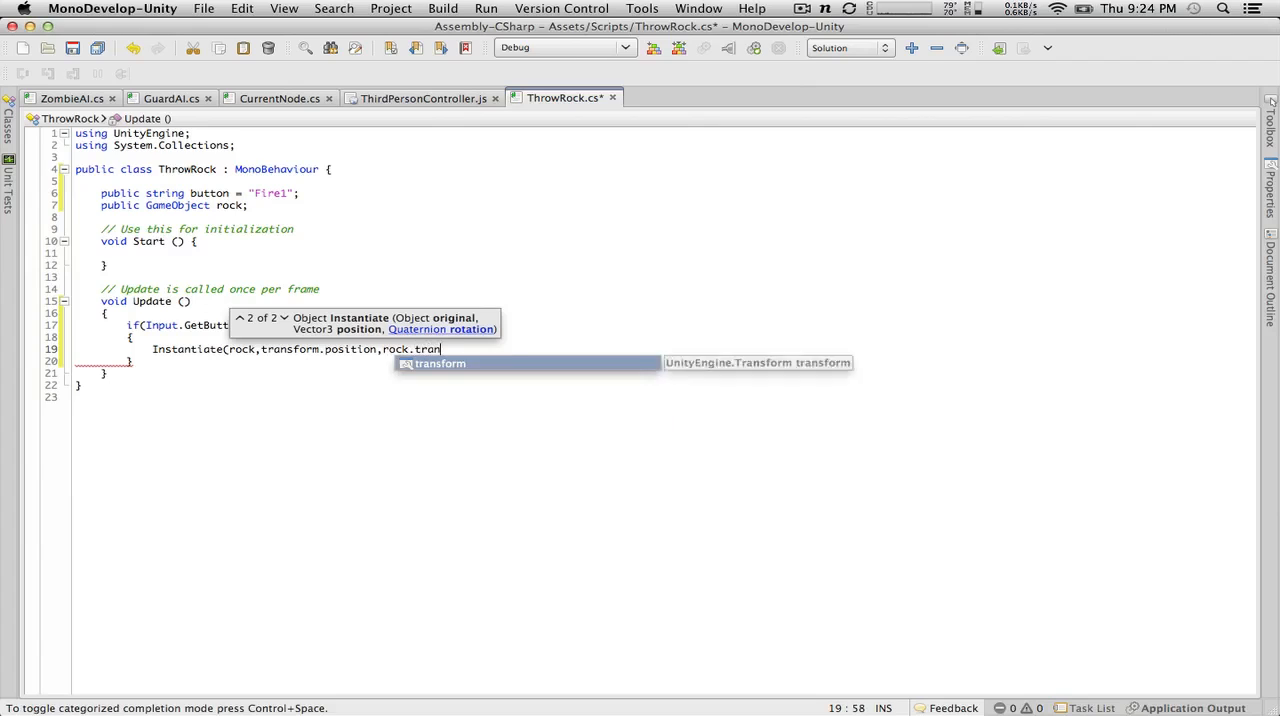
type("sform/")
type(".rota")
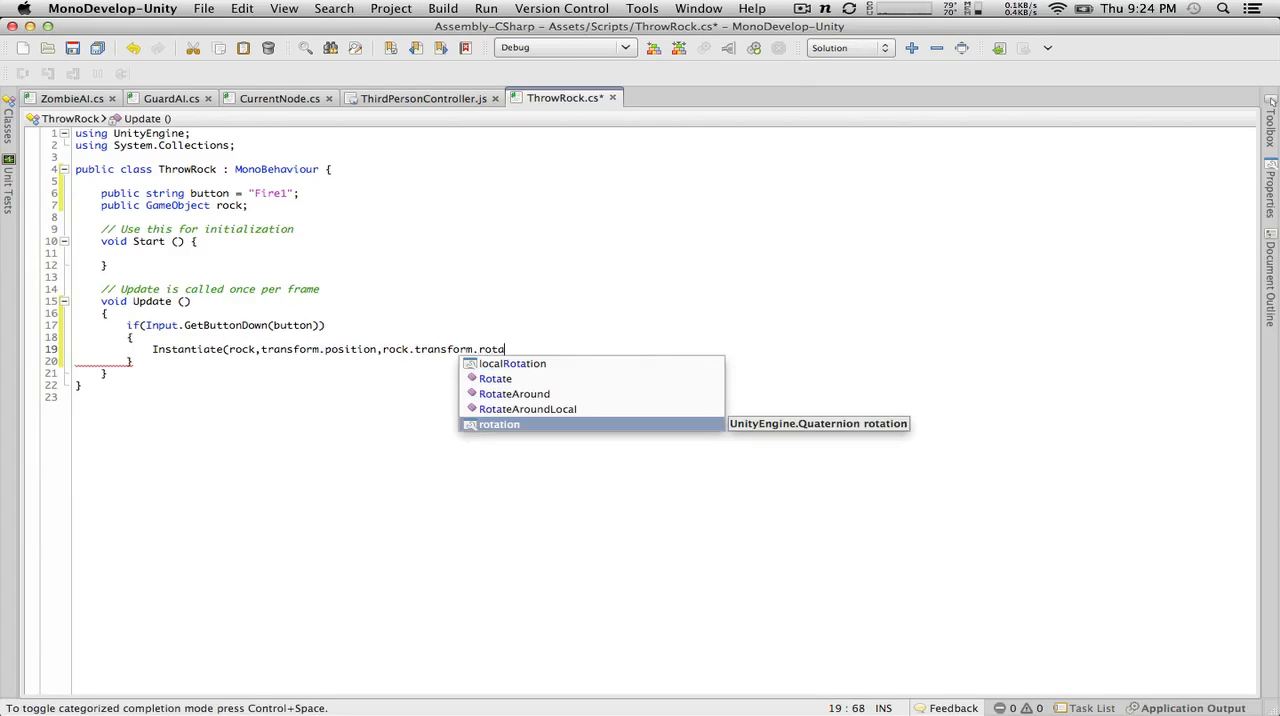
key("Return")
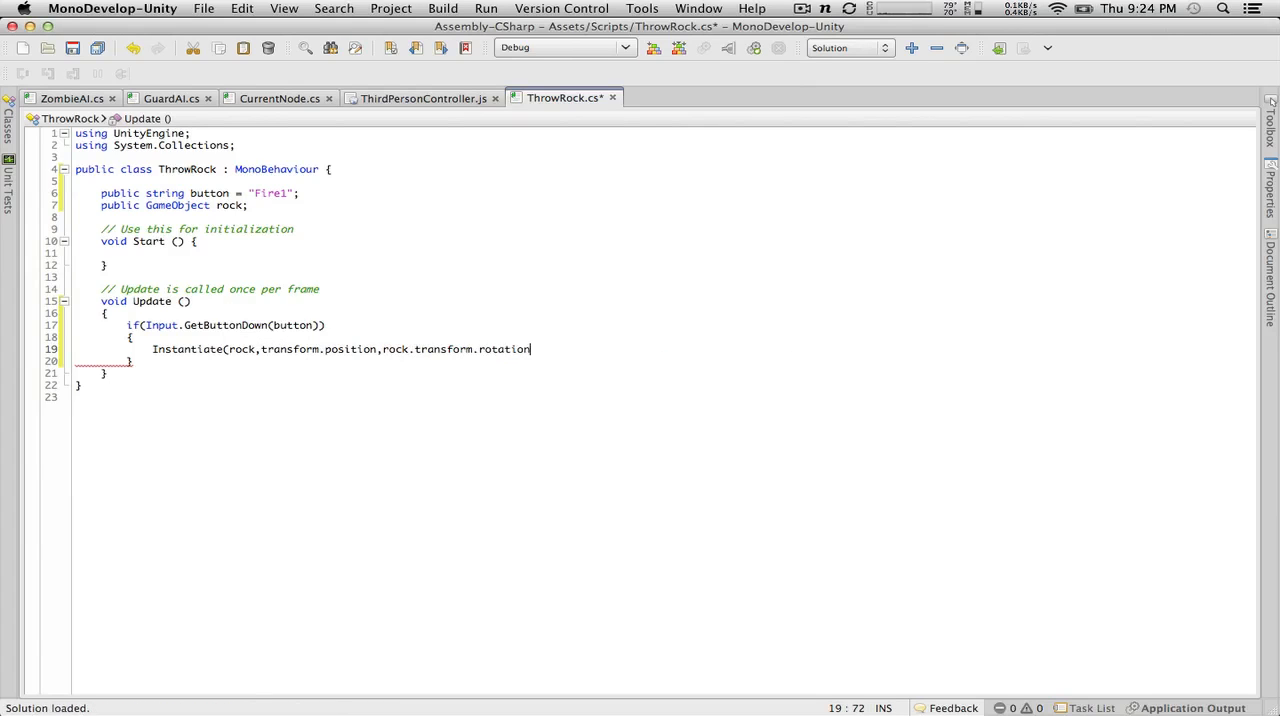
Step: Close the Instantiate call with a parenthesis and semicolon, without a brace block after it
type(")")
key("Return")
type("{")
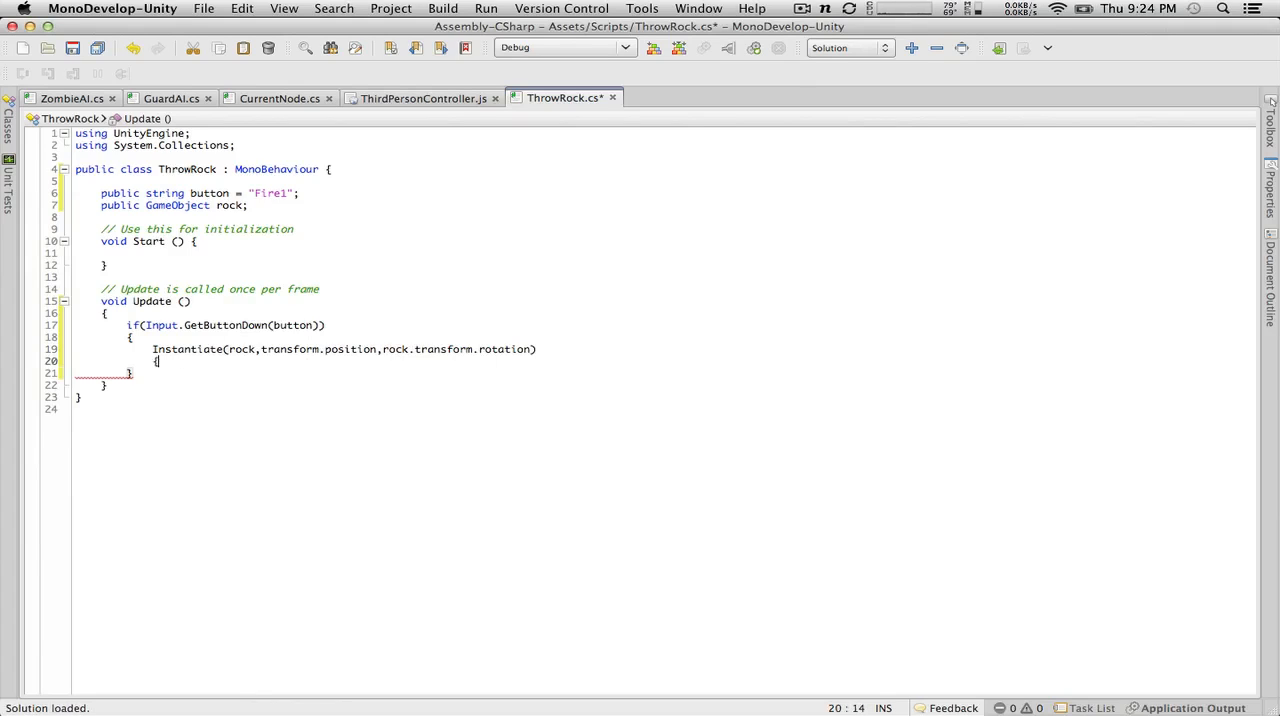
key("Return")
type("}")
key("BackSpace")
key("BackSpace")
key("BackSpace")
key("BackSpace")
key("BackSpace")
key("BackSpace")
key("BackSpace")
key("BackSpace")
key("BackSpace")
key("BackSpace")
type(";")
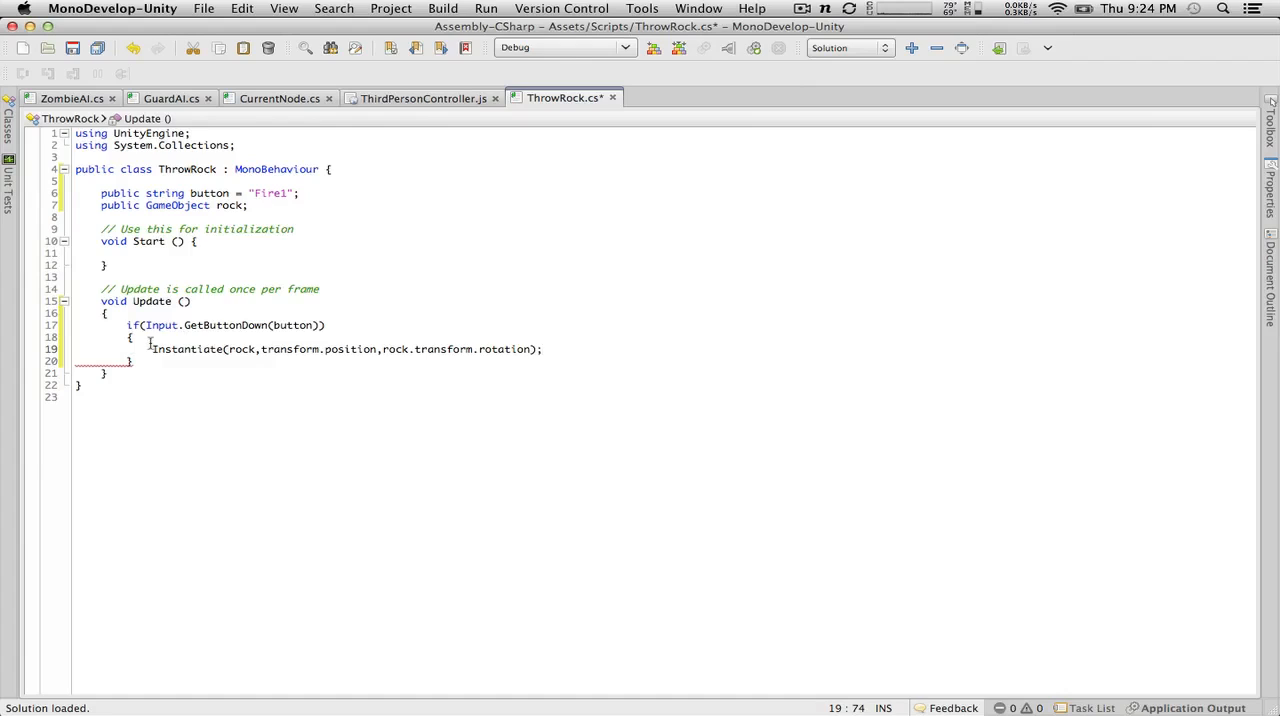
Step: Declare public float throwForce; below the rock variable and save the script
left_click(152, 349)
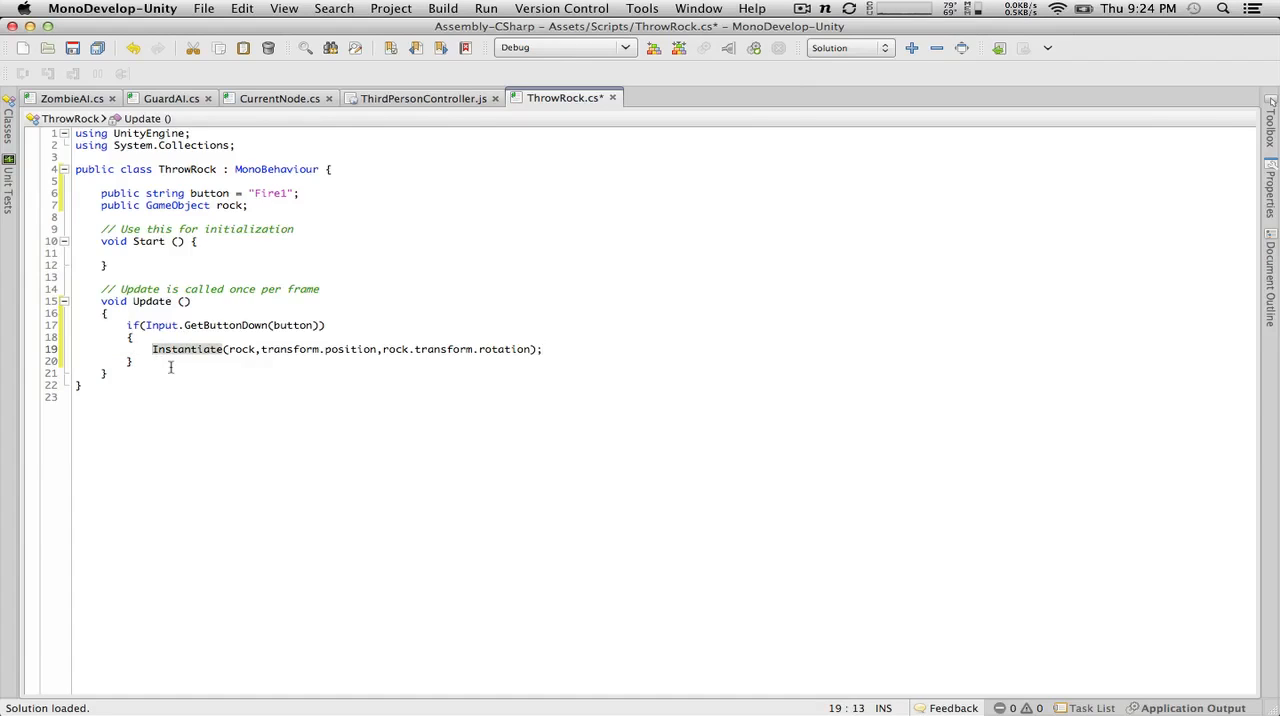
left_click(257, 207)
key("Return")
type("public ")
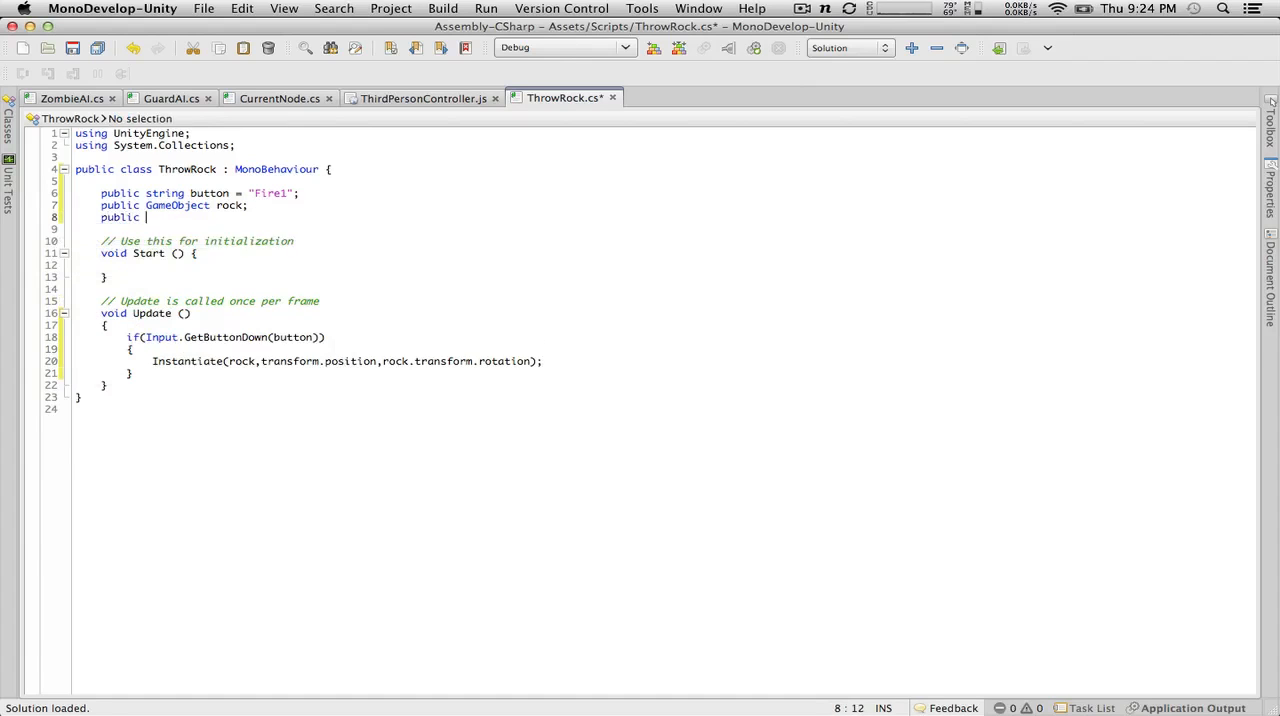
type("float throwForc")
left_click(72, 47)
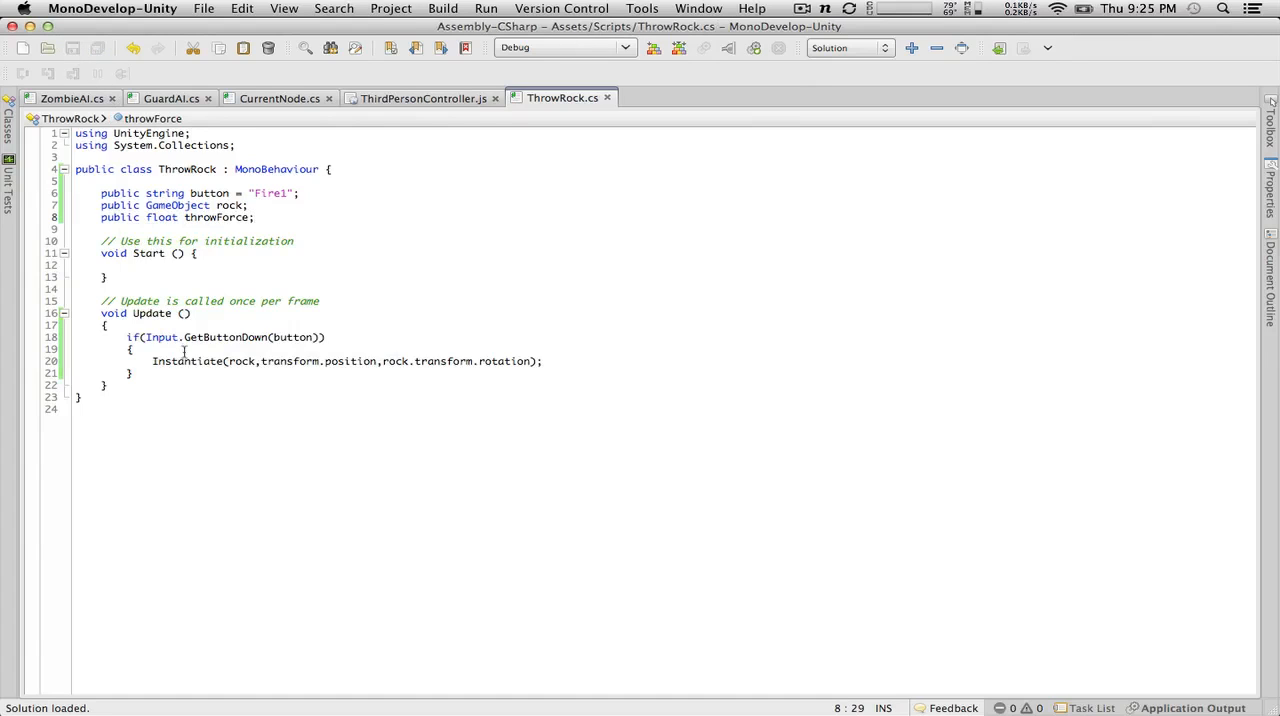
Step: Assign the Instantiate result to a GameObject variable named instance, casting it with as GameObject
left_click(151, 360)
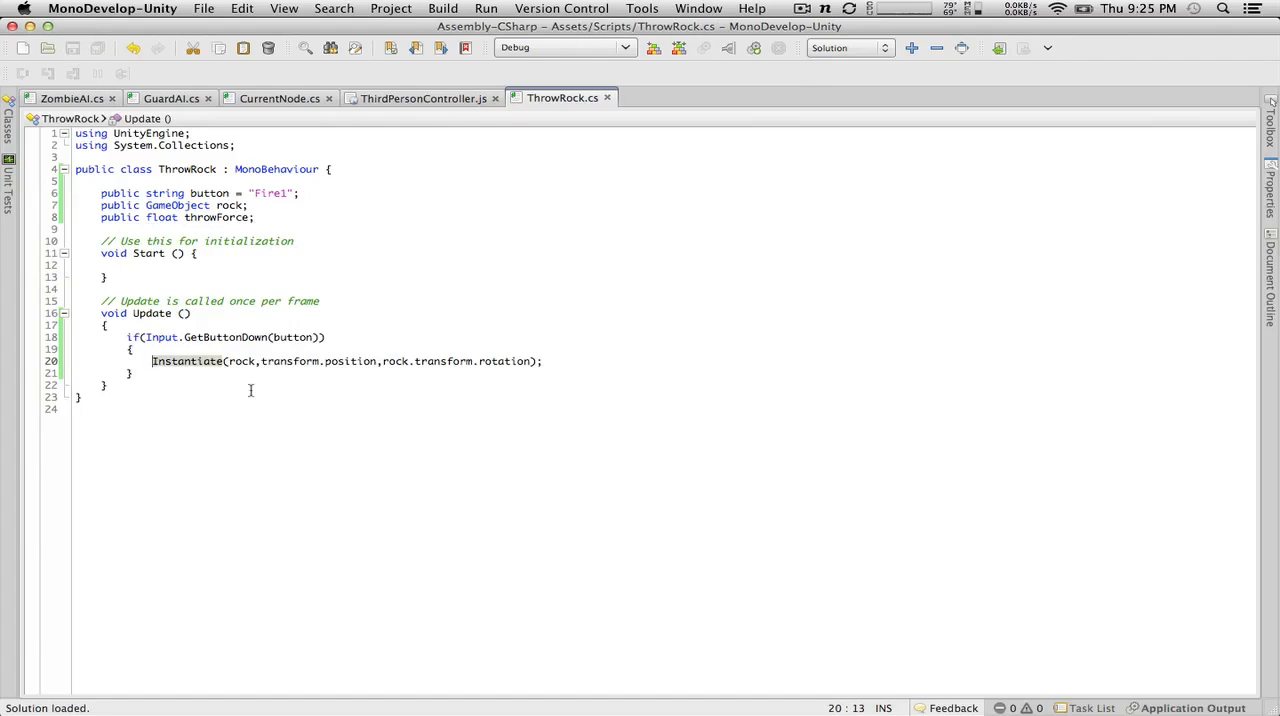
type("GameObjec")
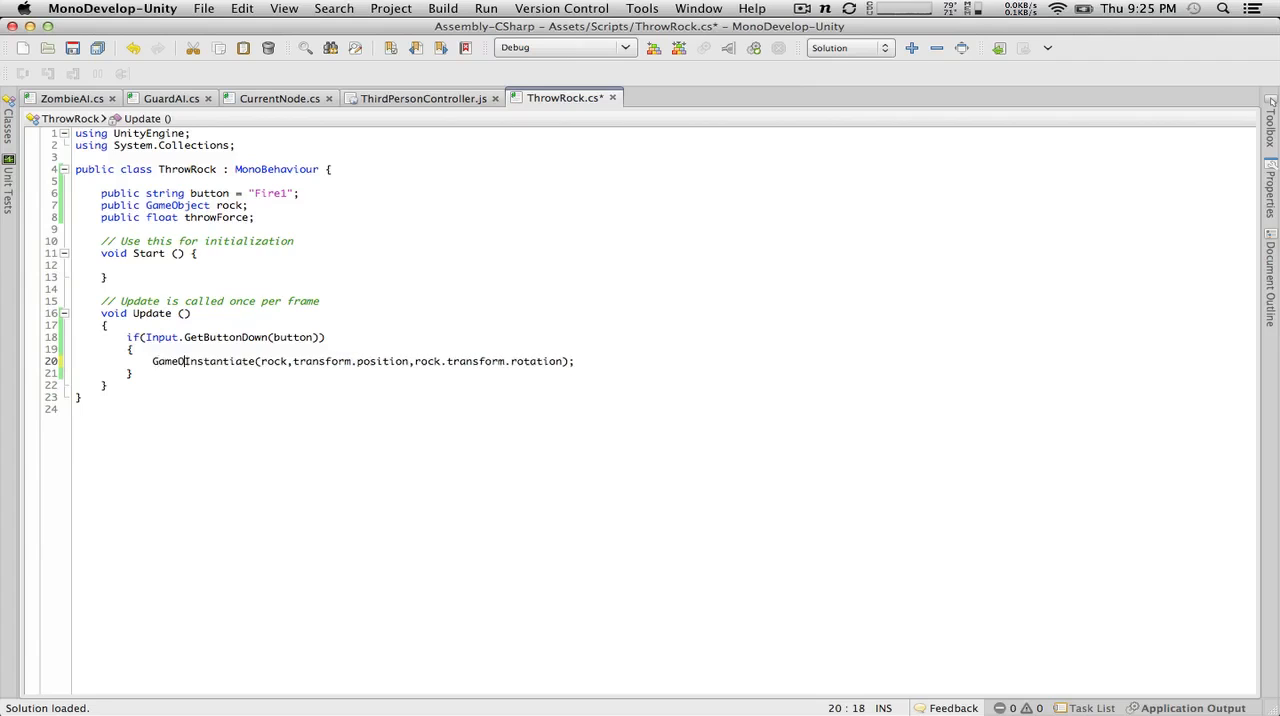
type("t instance =")
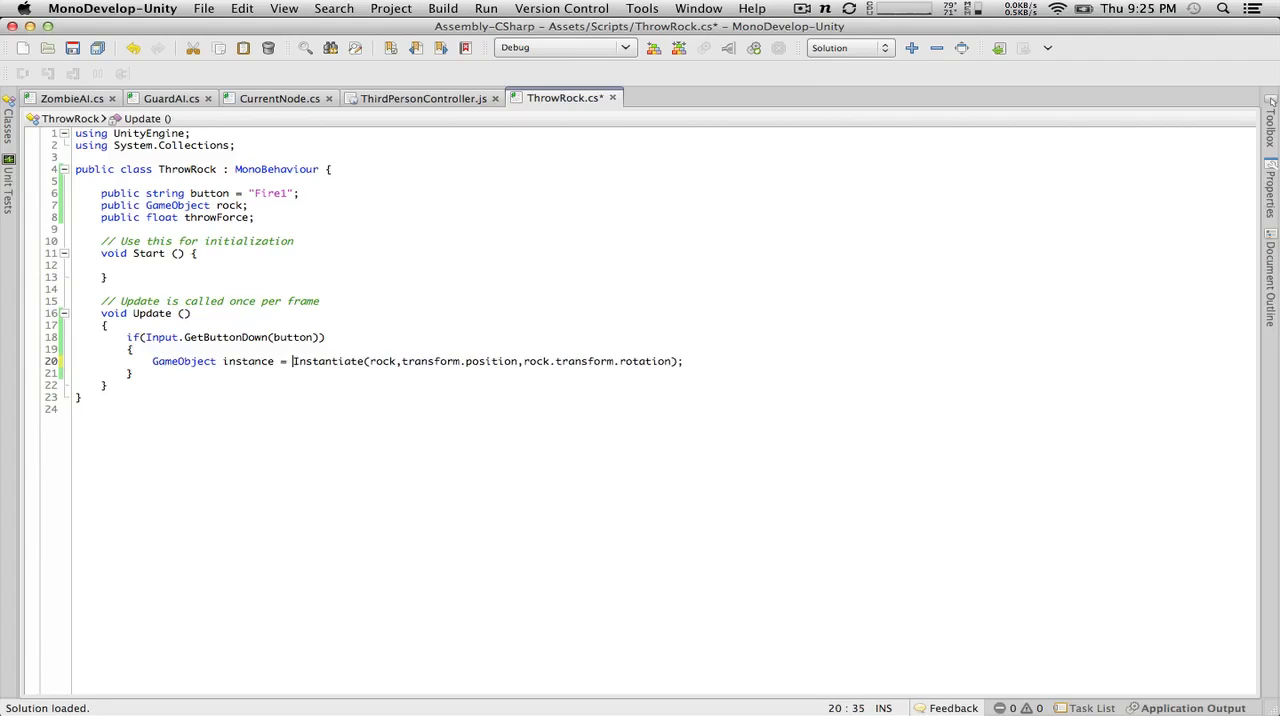
left_click(678, 361)
type("as")
type(" GameObject")
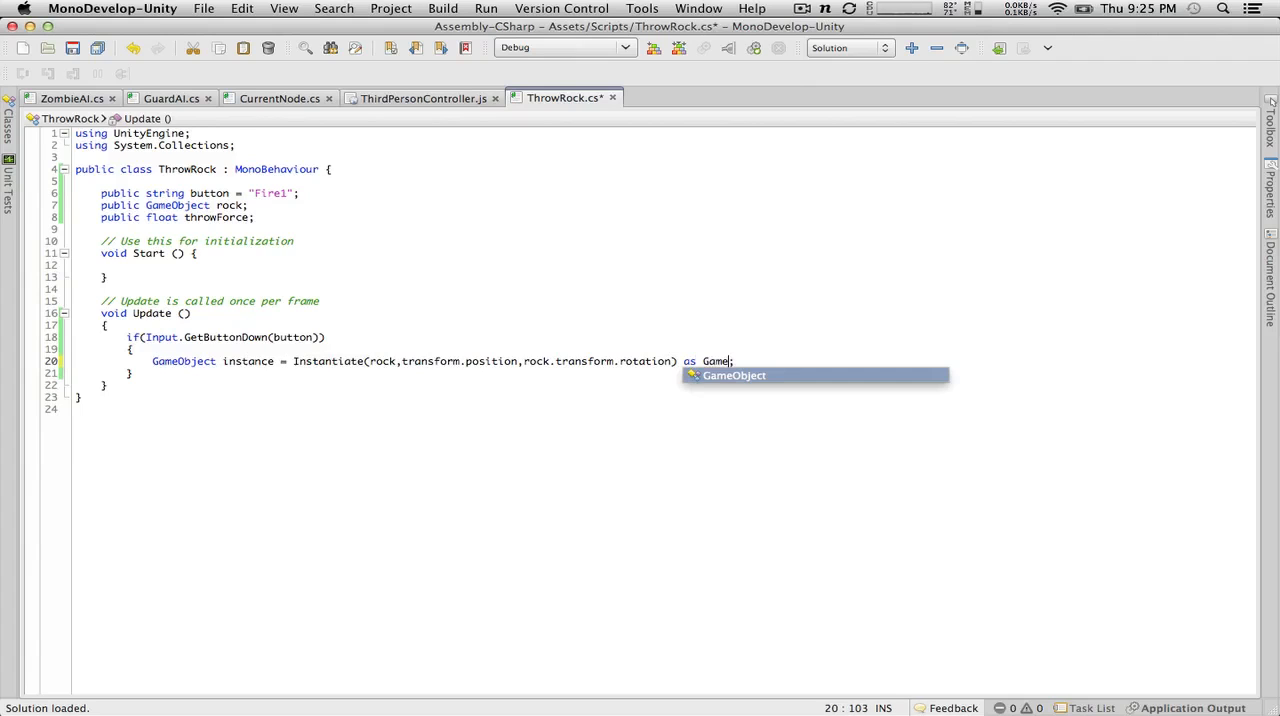
key("End")
key("Return")
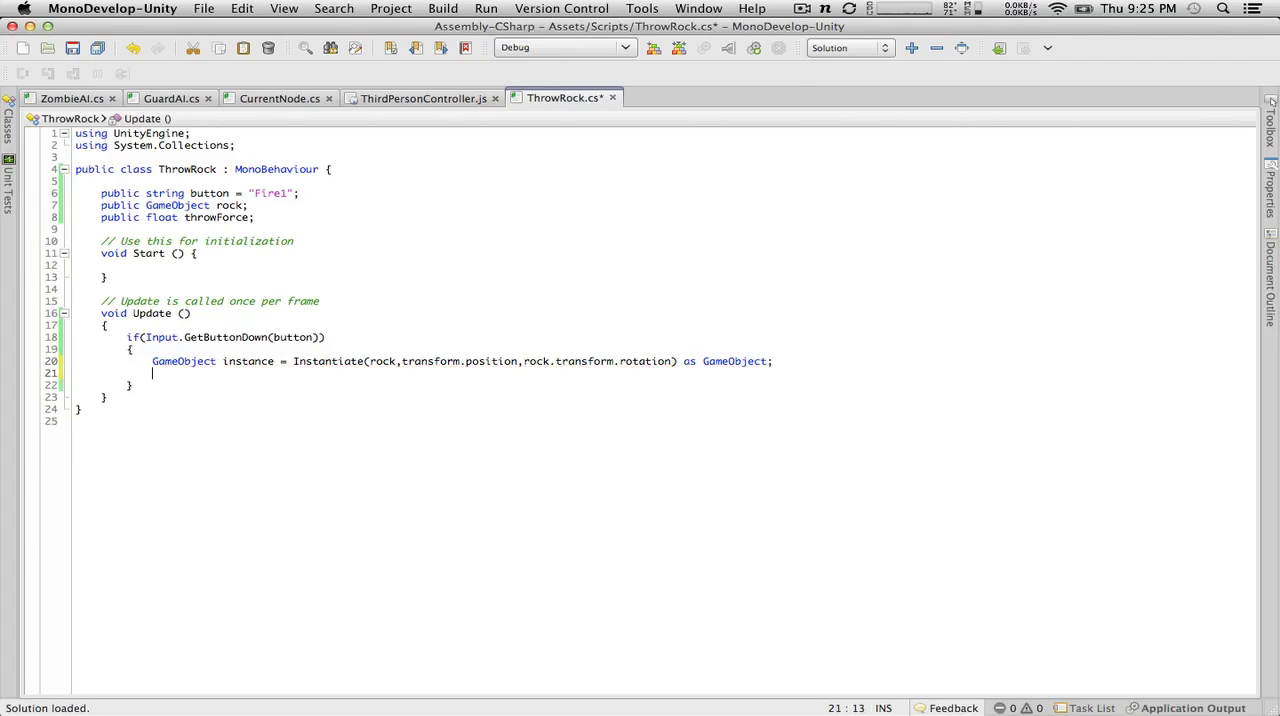
type("game")
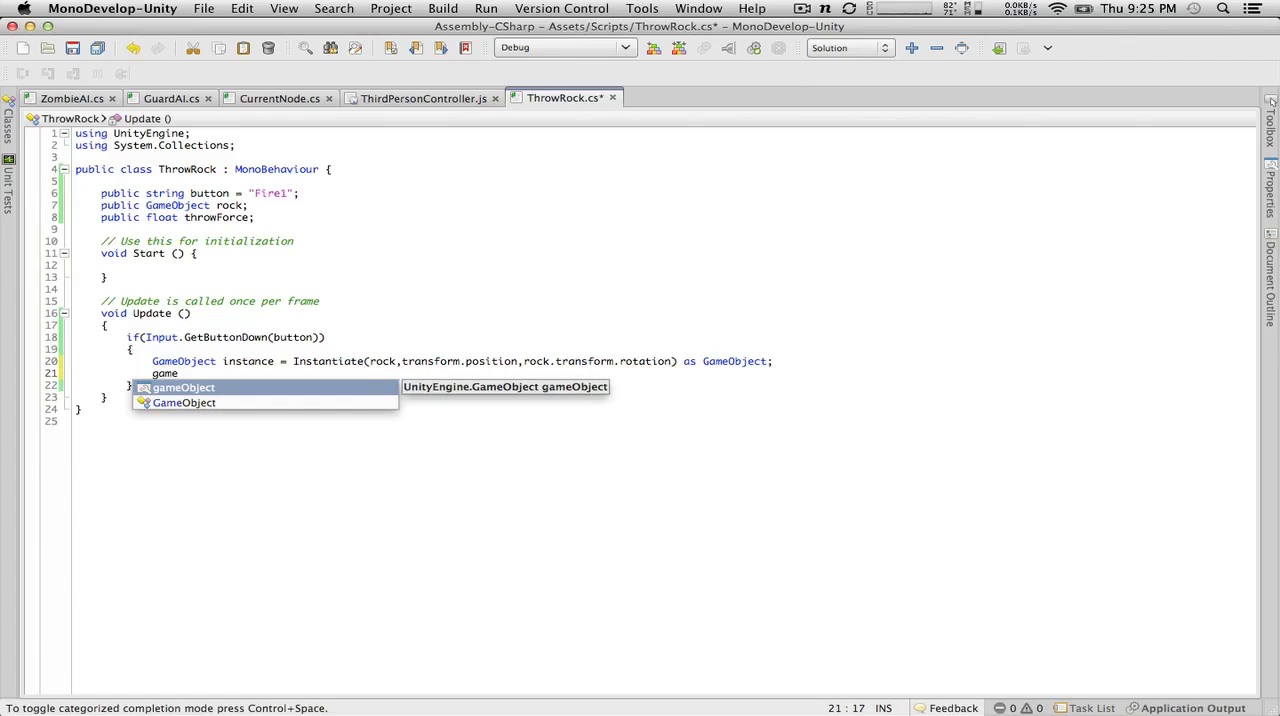
key("Down")
key("BackSpace")
key("BackSpace")
key("BackSpace")
key("BackSpace")
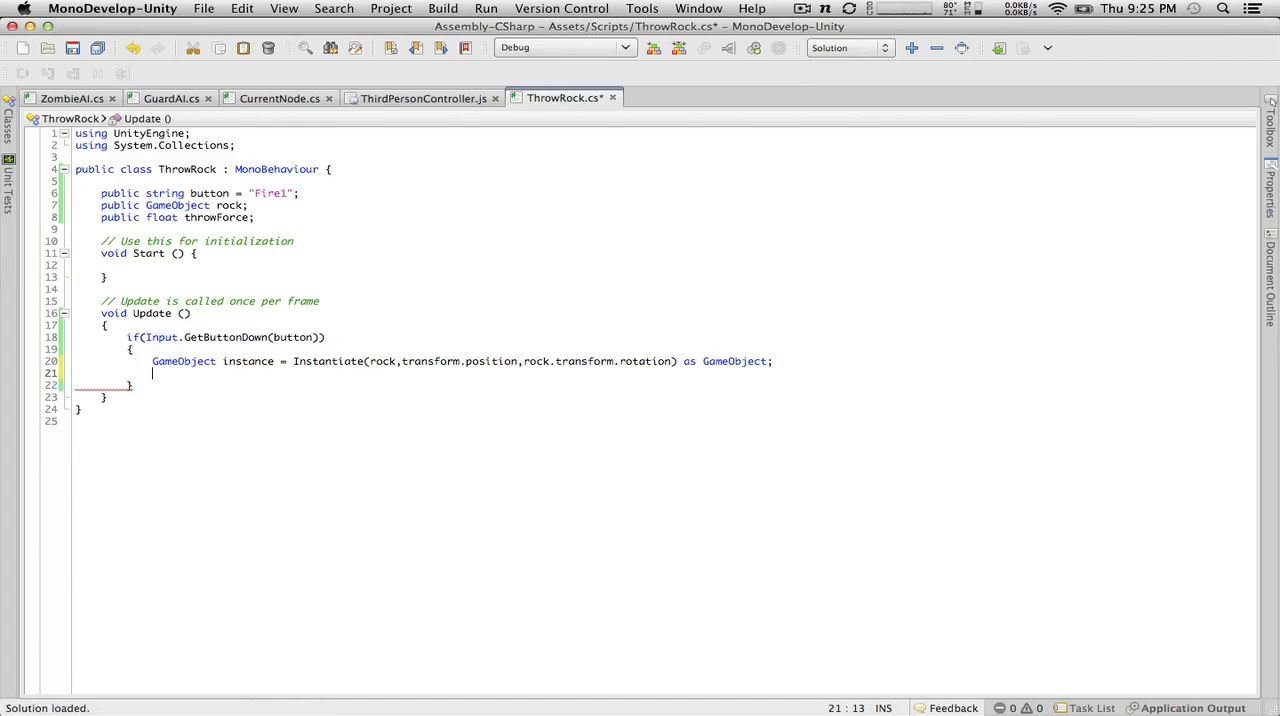
key("BackSpace")
key("BackSpace")
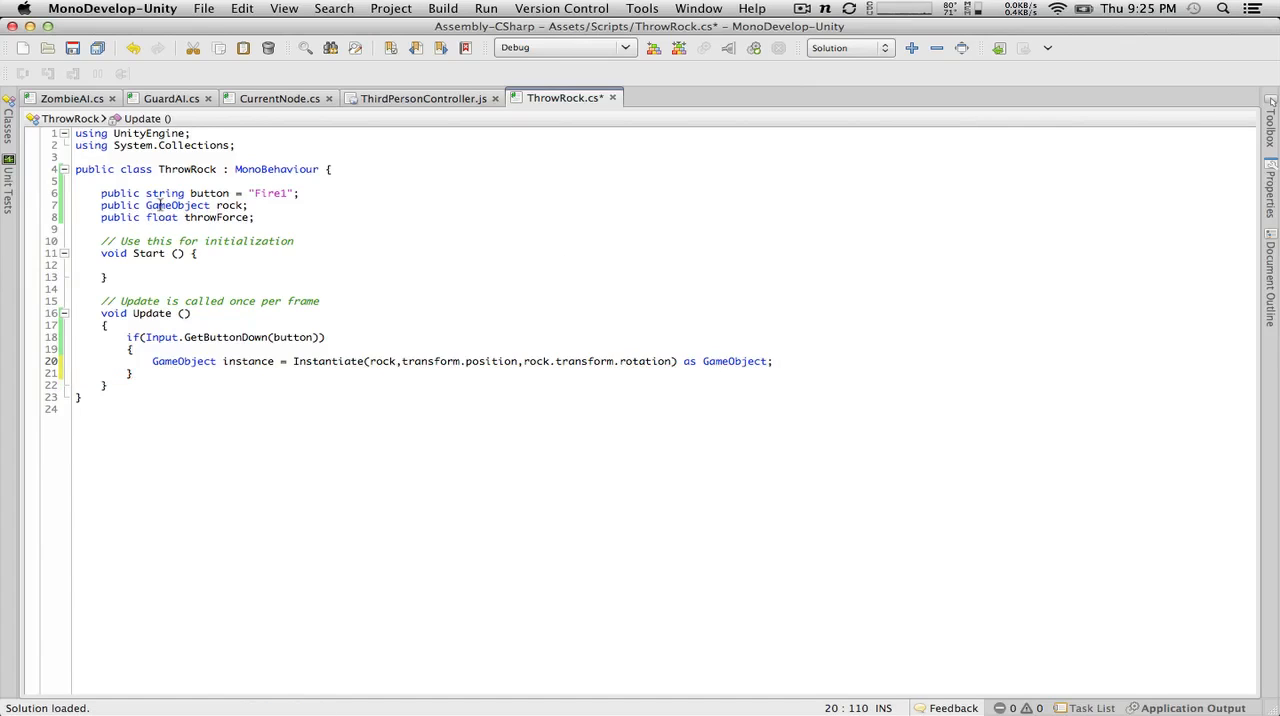
Step: Replace GameObject with Rigidbody in the rock declaration, the instance declaration and the Instantiate cast
double_click(162, 205)
type("Rigidbody")
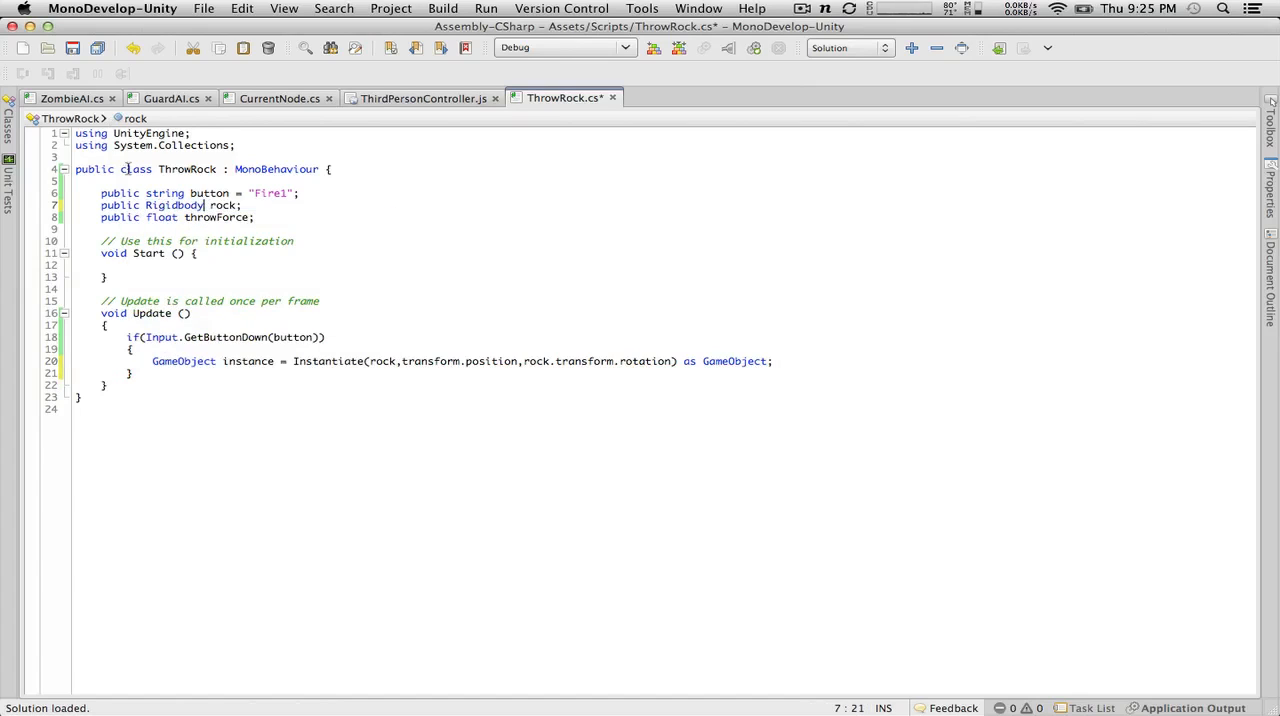
double_click(174, 205)
key("super+c")
double_click(183, 361)
key("super+v")
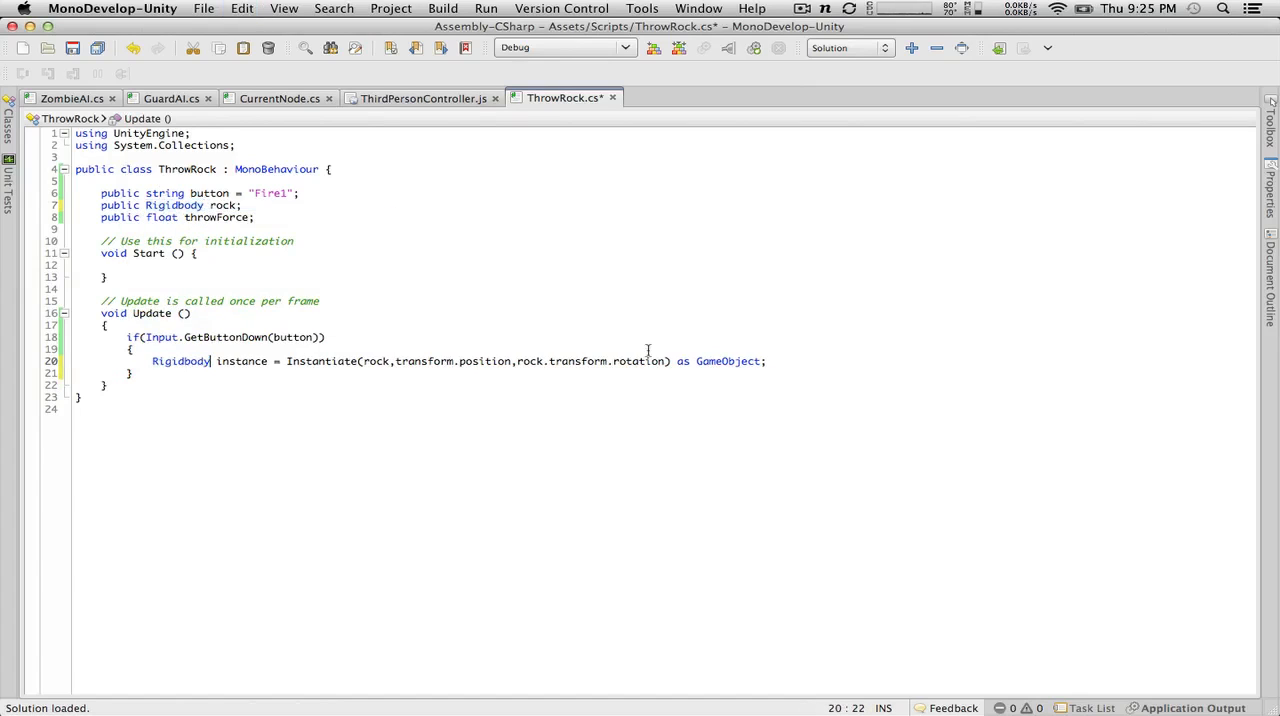
double_click(731, 362)
key("super+v")
Step: Start a new statement with instance. on the line below the Instantiate call
key("Return")
type("ri")
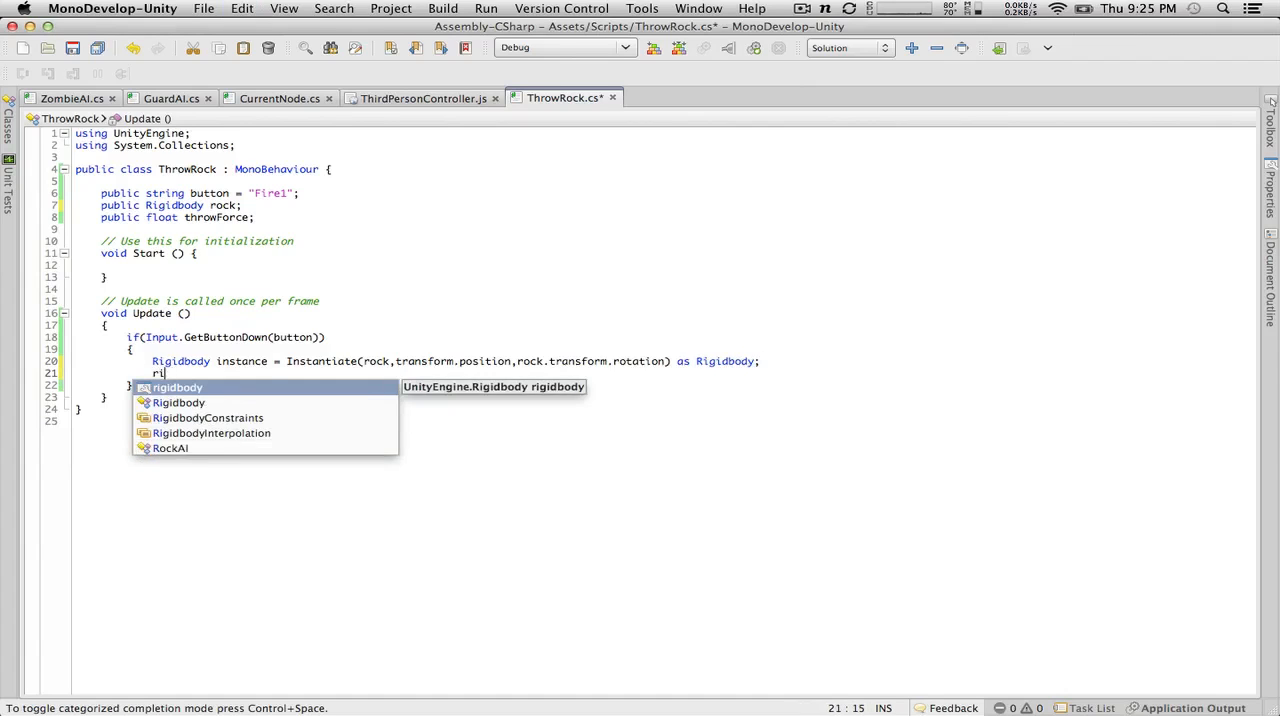
key("BackSpace")
key("BackSpace")
type("insta")
key("Return")
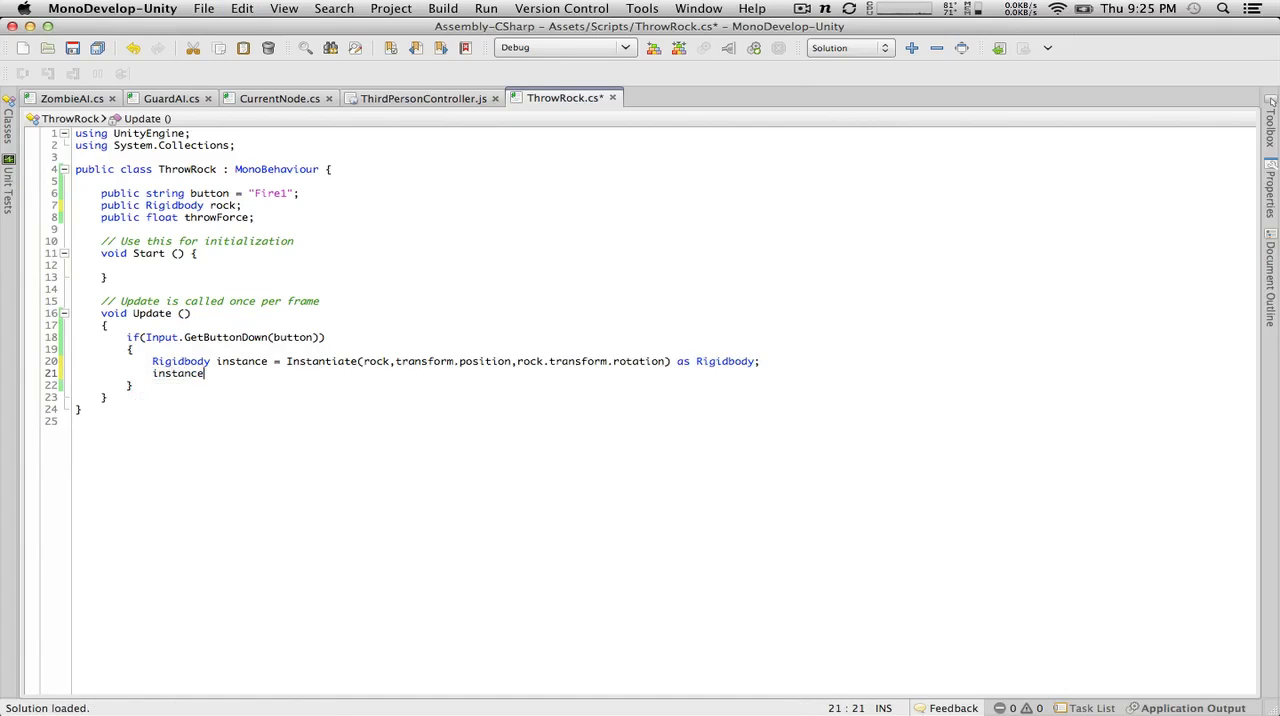
type(".")
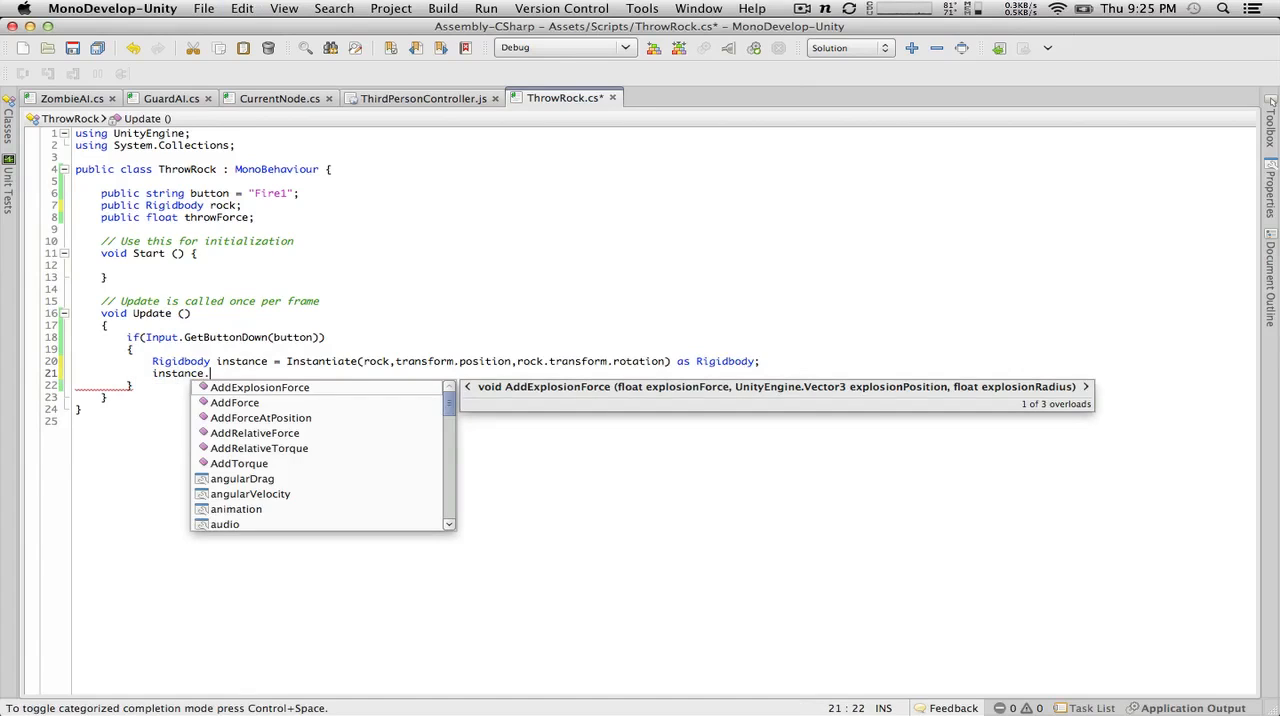
Step: Begin an AddForce call on instance with an opening parenthesis
key("Return")
key("BackSpace")
key("BackSpace")
key("BackSpace")
key("BackSpace")
key("BackSpace")
key("BackSpace")
key("BackSpace")
key("BackSpace")
key("BackSpace")
key("BackSpace")
key("BackSpace")
key("BackSpace")
key("BackSpace")
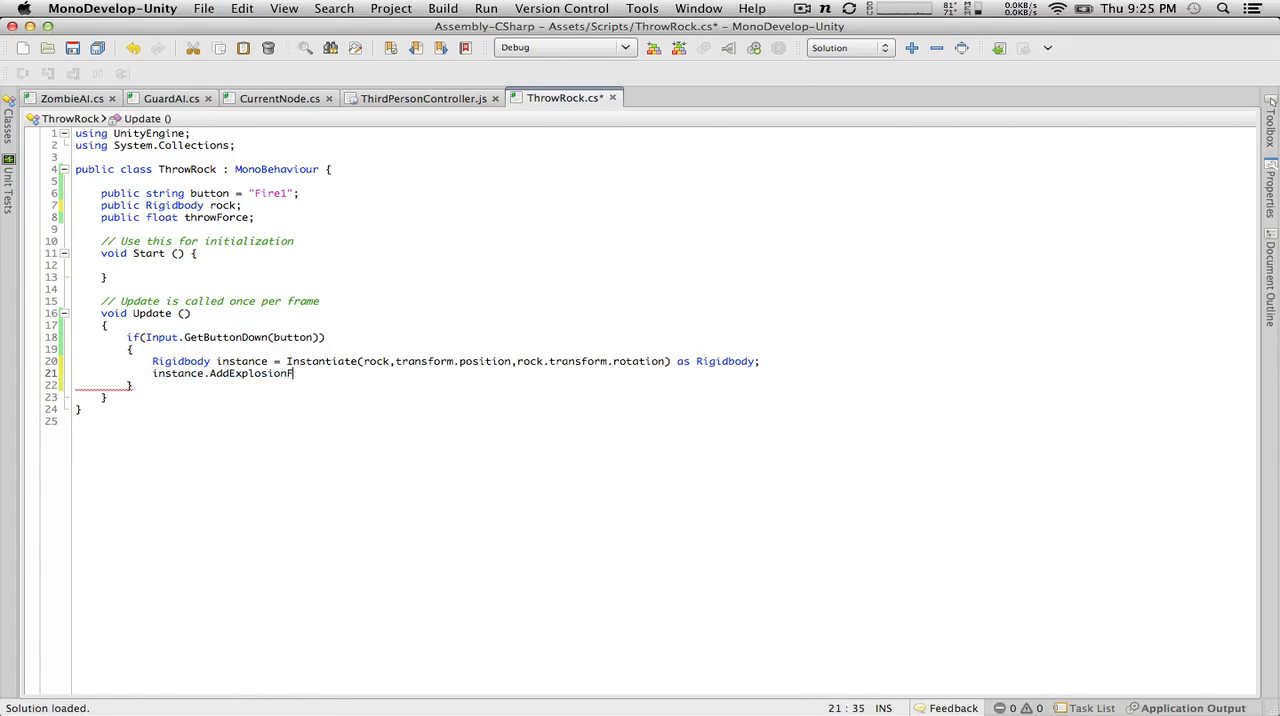
type("Fro")
key("BackSpace")
key("BackSpace")
type("orce(")
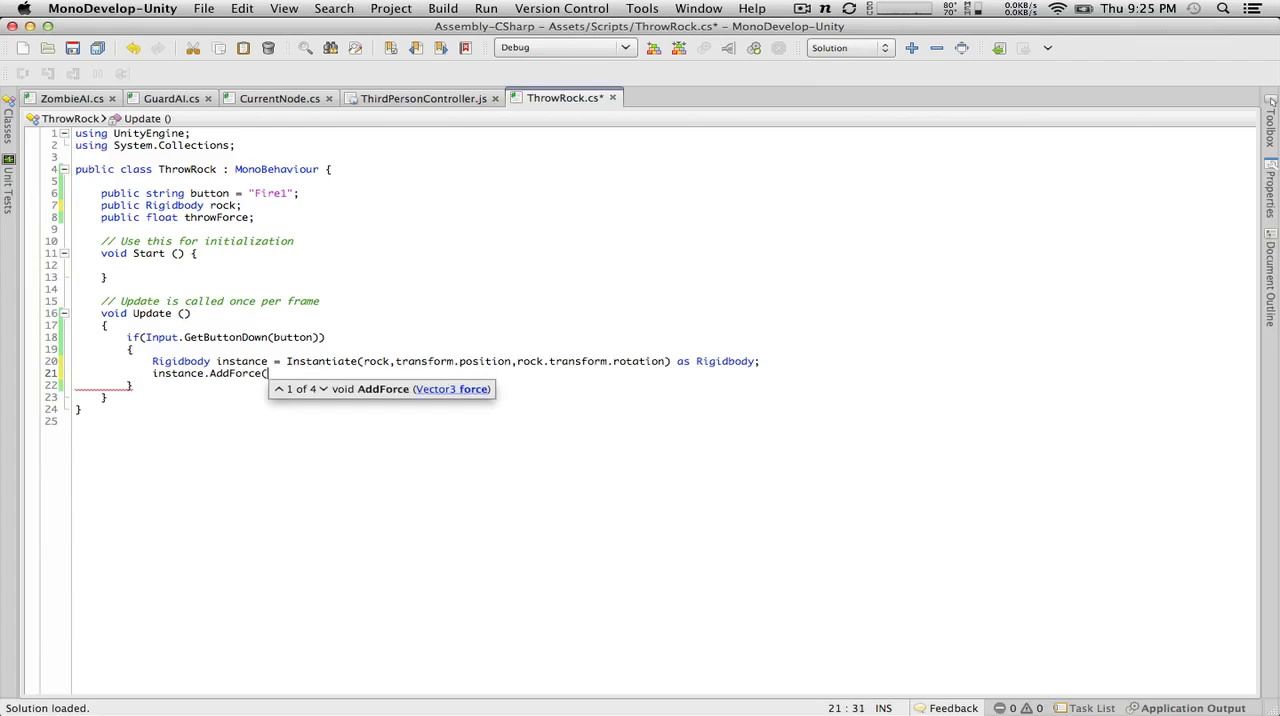
type("transform/f")
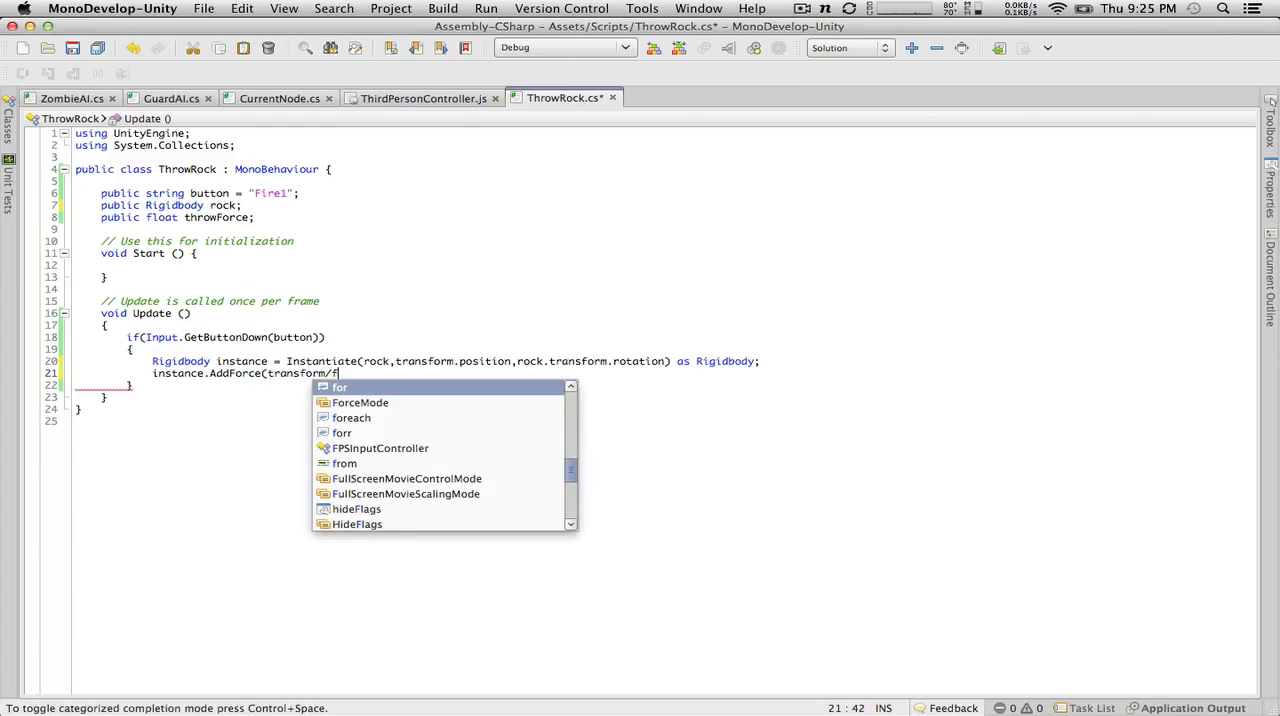
key("BackSpace")
key("BackSpace")
type(".for")
Step: Pass transform.forward * throwForce to AddForce and close the statement
key("Return")
type("* ")
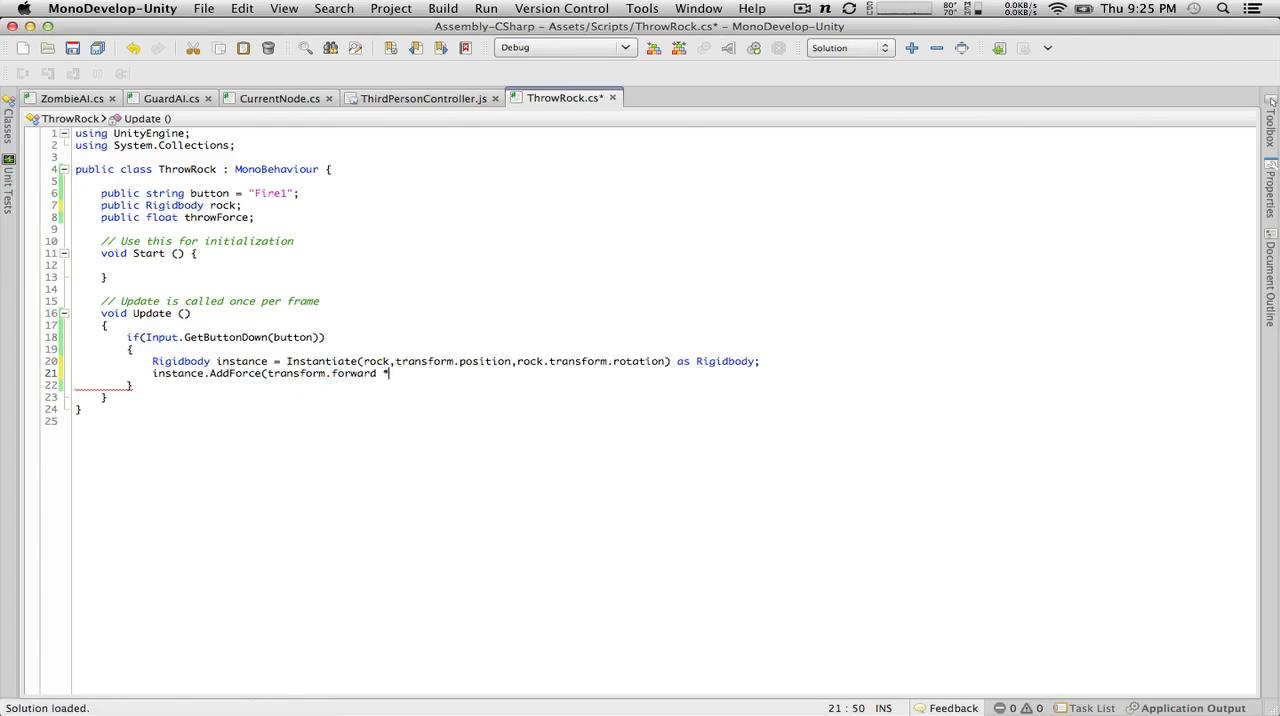
type("throw")
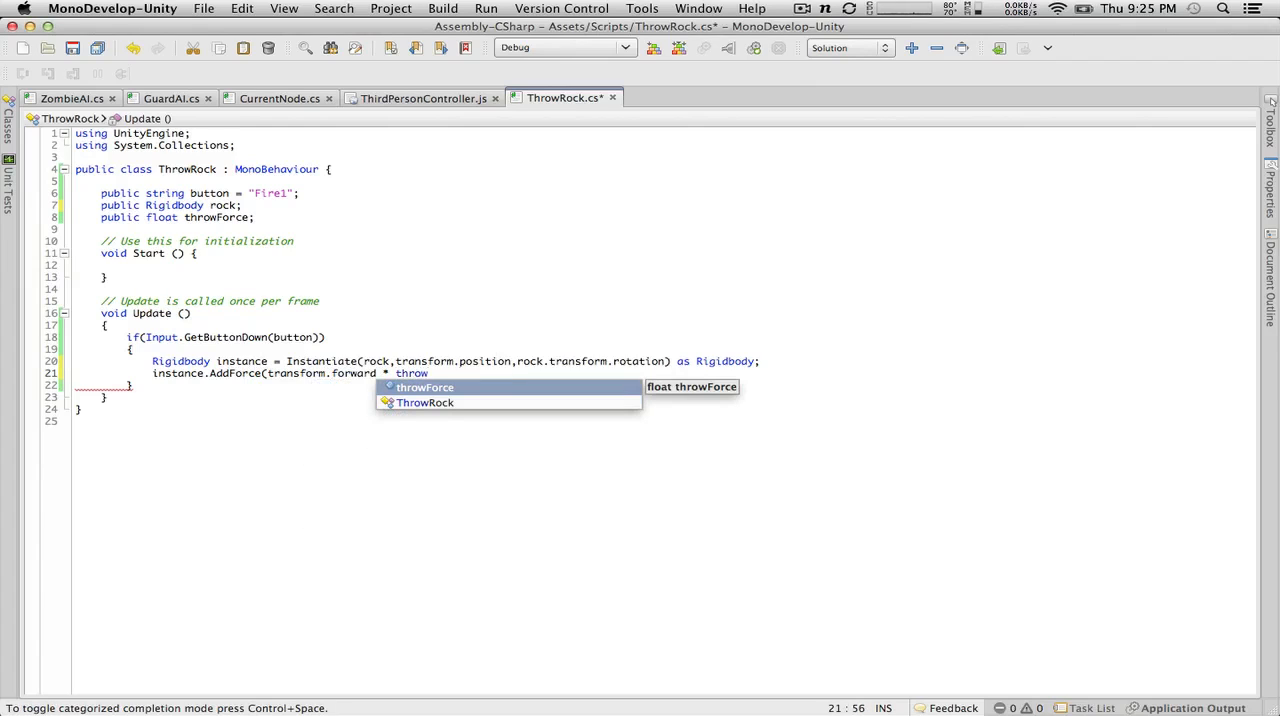
key("Return")
type(");")
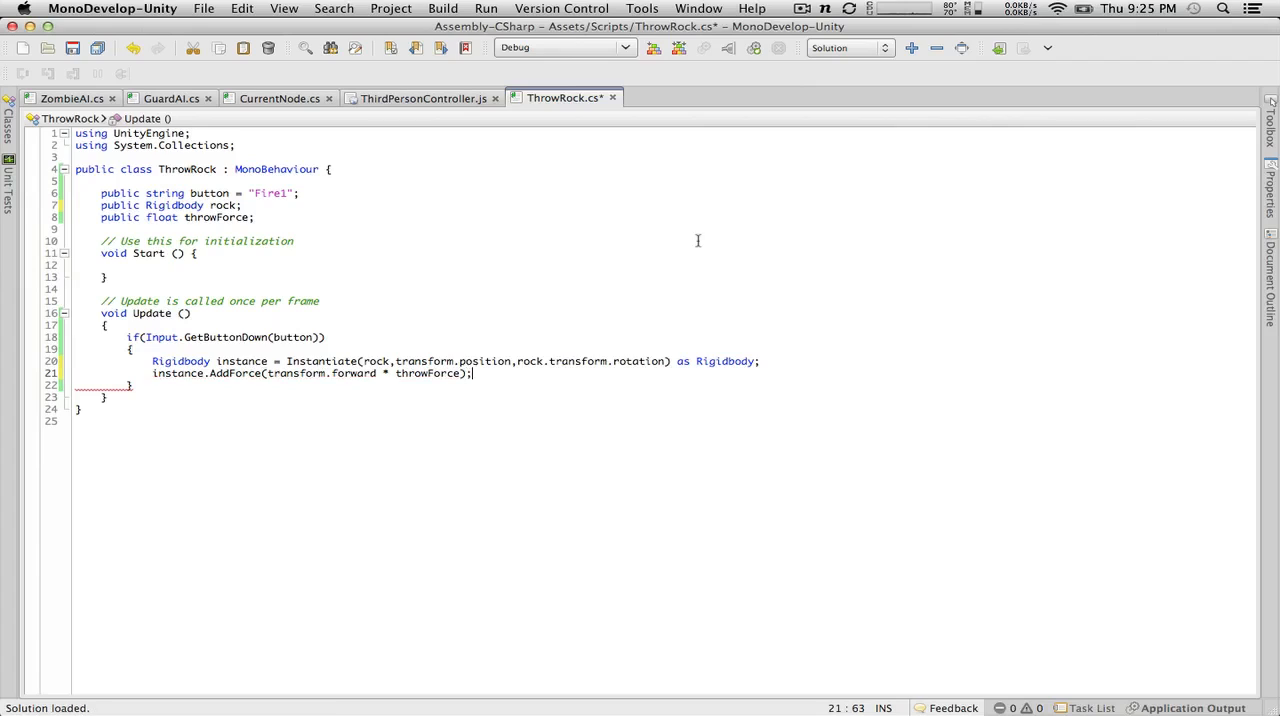
Step: Give throwForce a default value of 50.0f in its declaration and save the script
left_click(247, 217)
type("= 50")
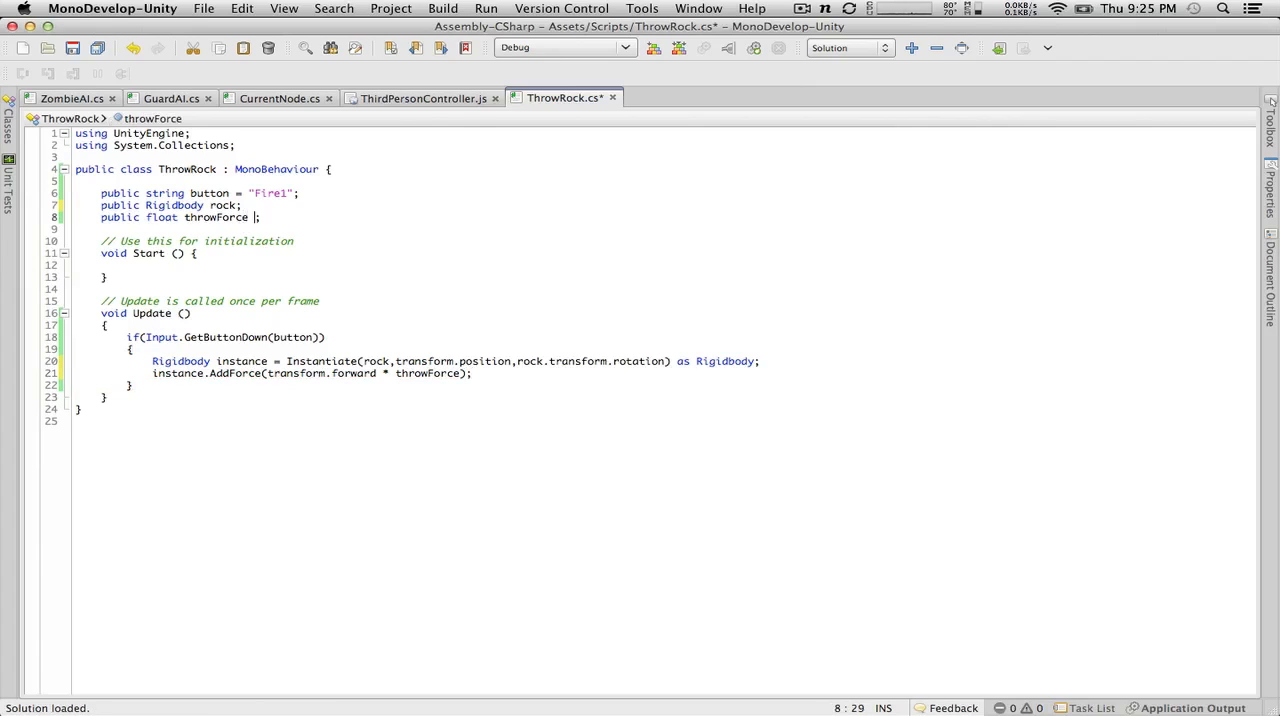
type(".0f;")
left_click(72, 48)
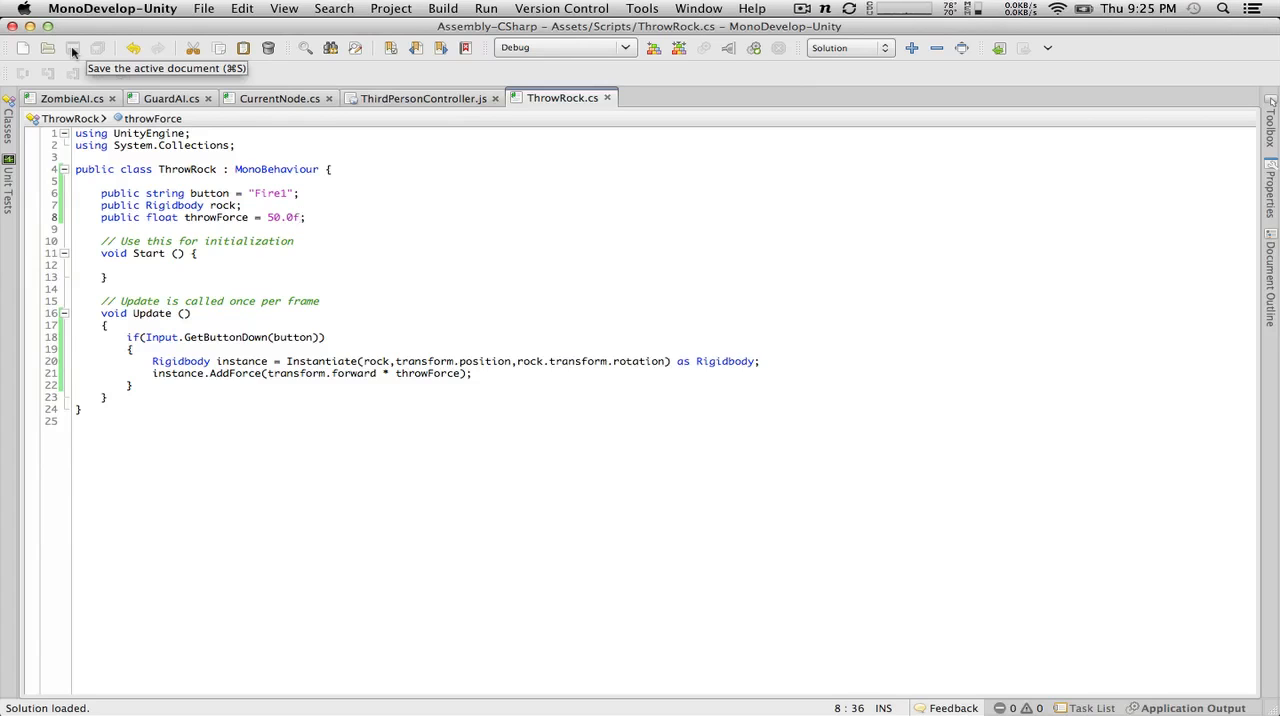
Step: Switch to Unity and add a new sphere to the scene
key("super+Tab")
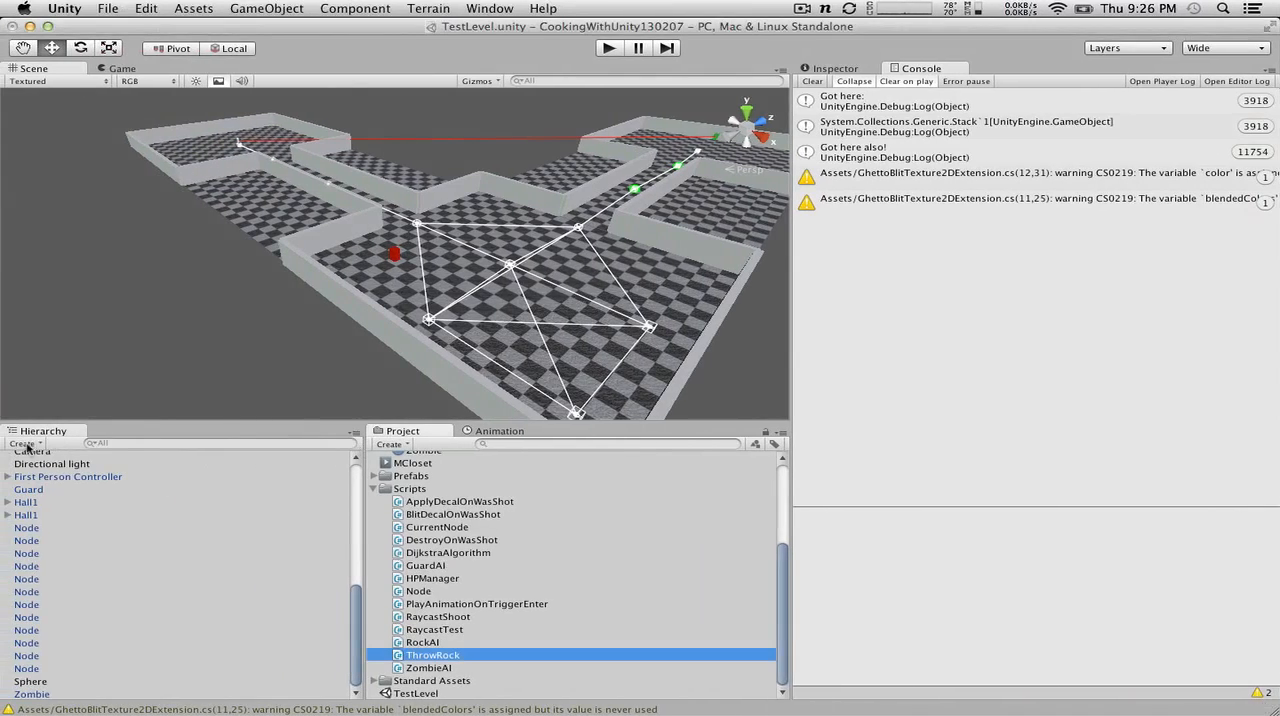
left_click(28, 444)
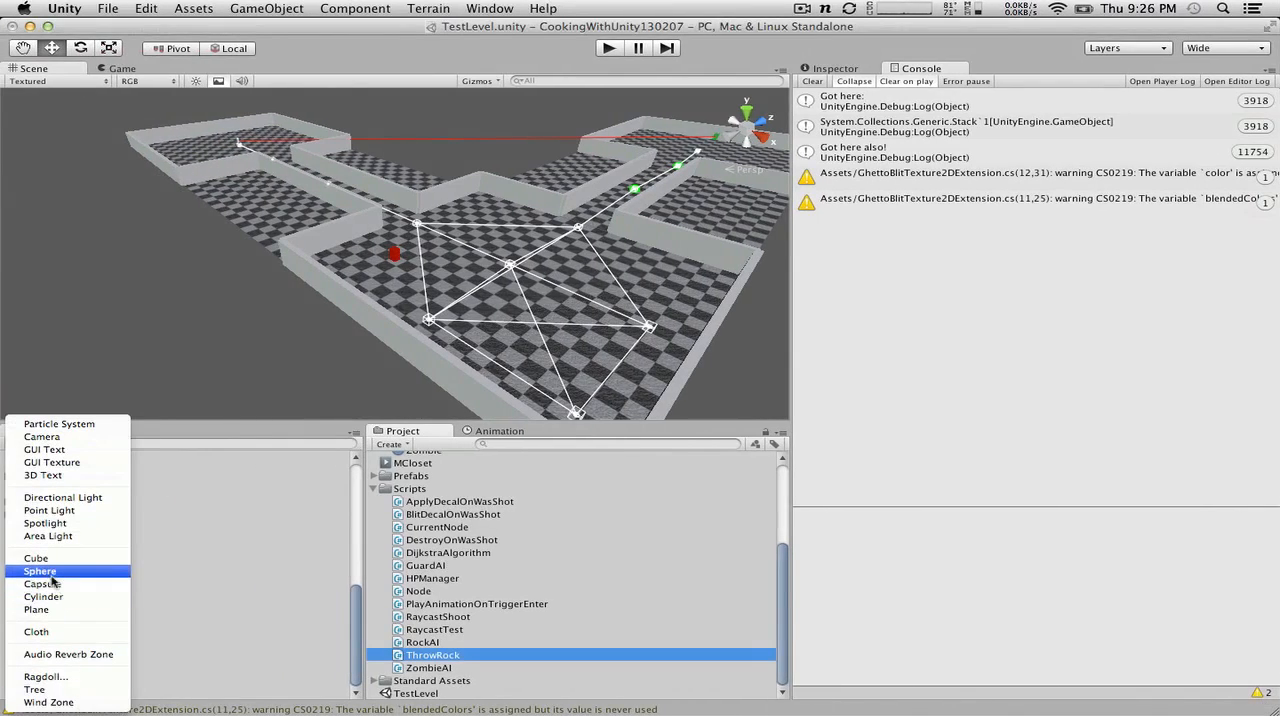
left_click(52, 573)
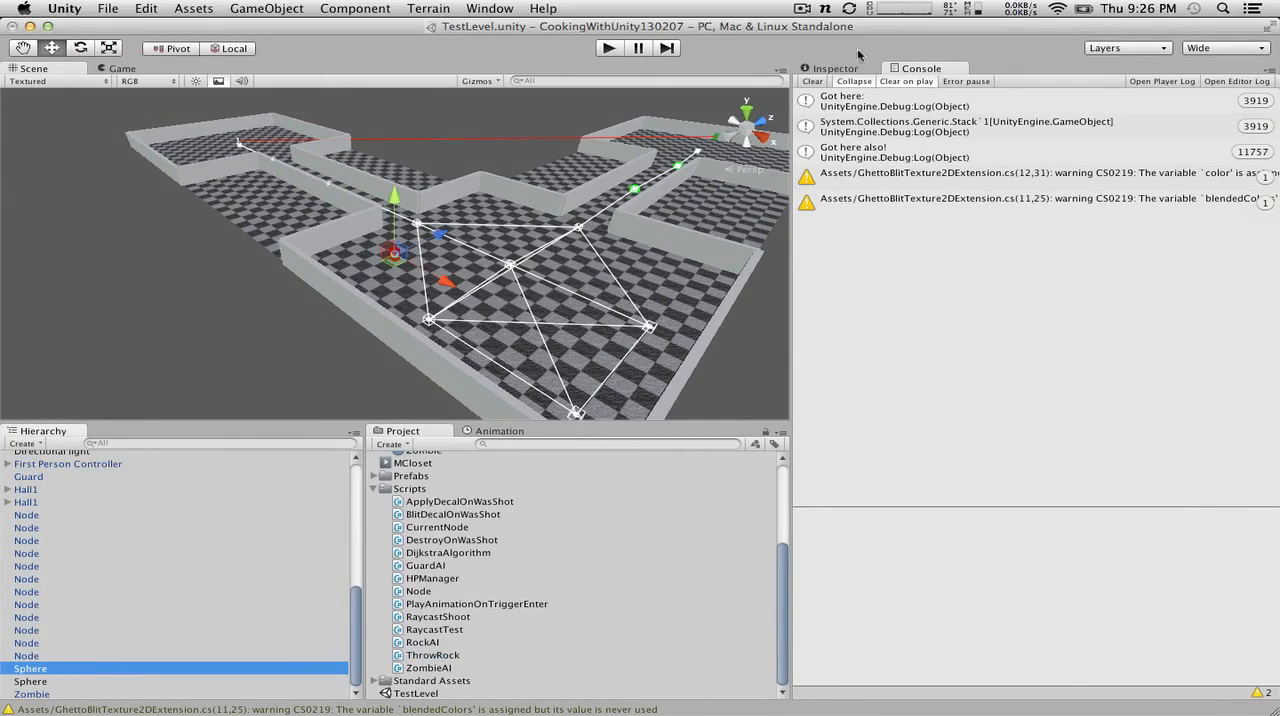
Step: Bring up the Inspector and unlock it so it follows the selected sphere instead of the guard
left_click(821, 70)
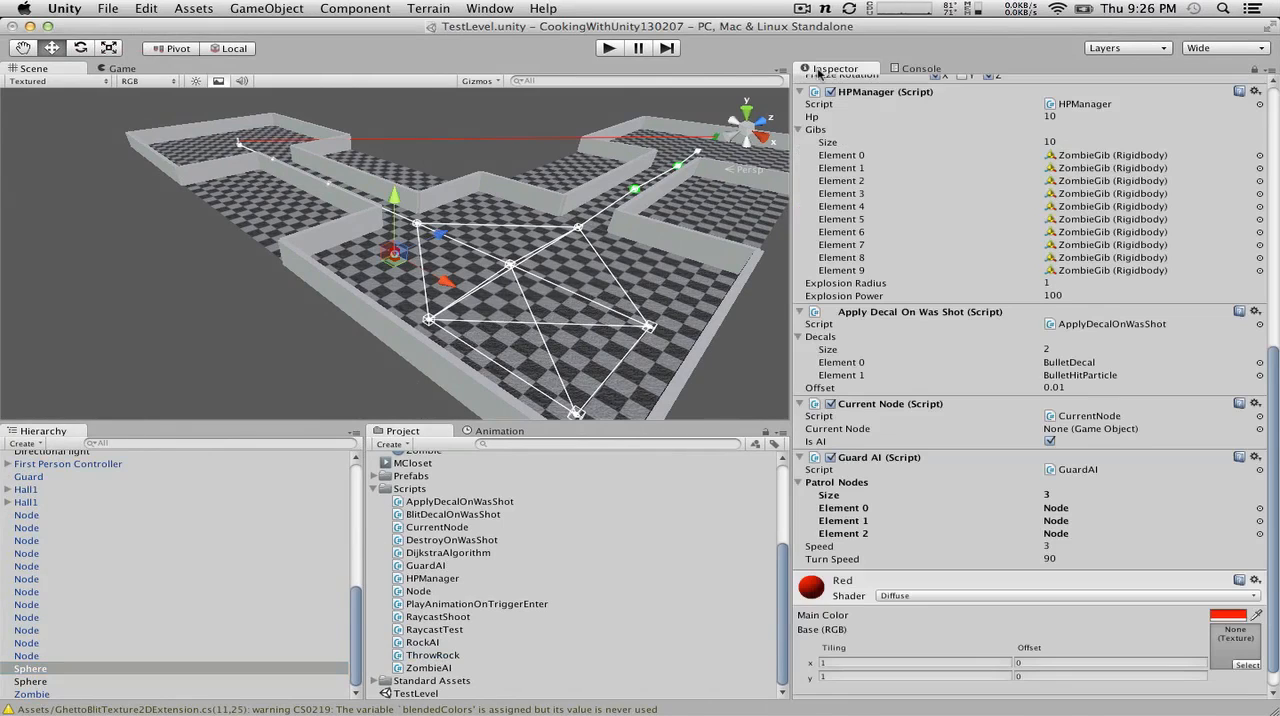
left_click(49, 682)
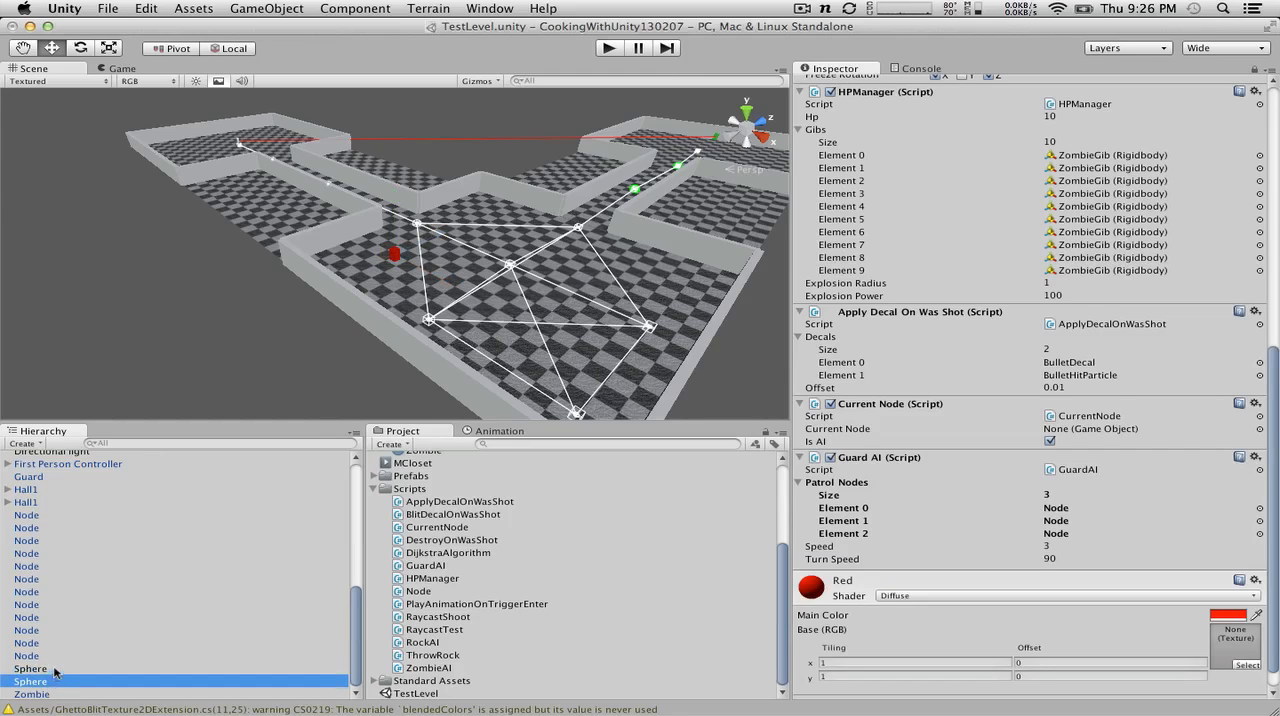
left_click(55, 668)
left_click(57, 682)
left_click(1255, 74)
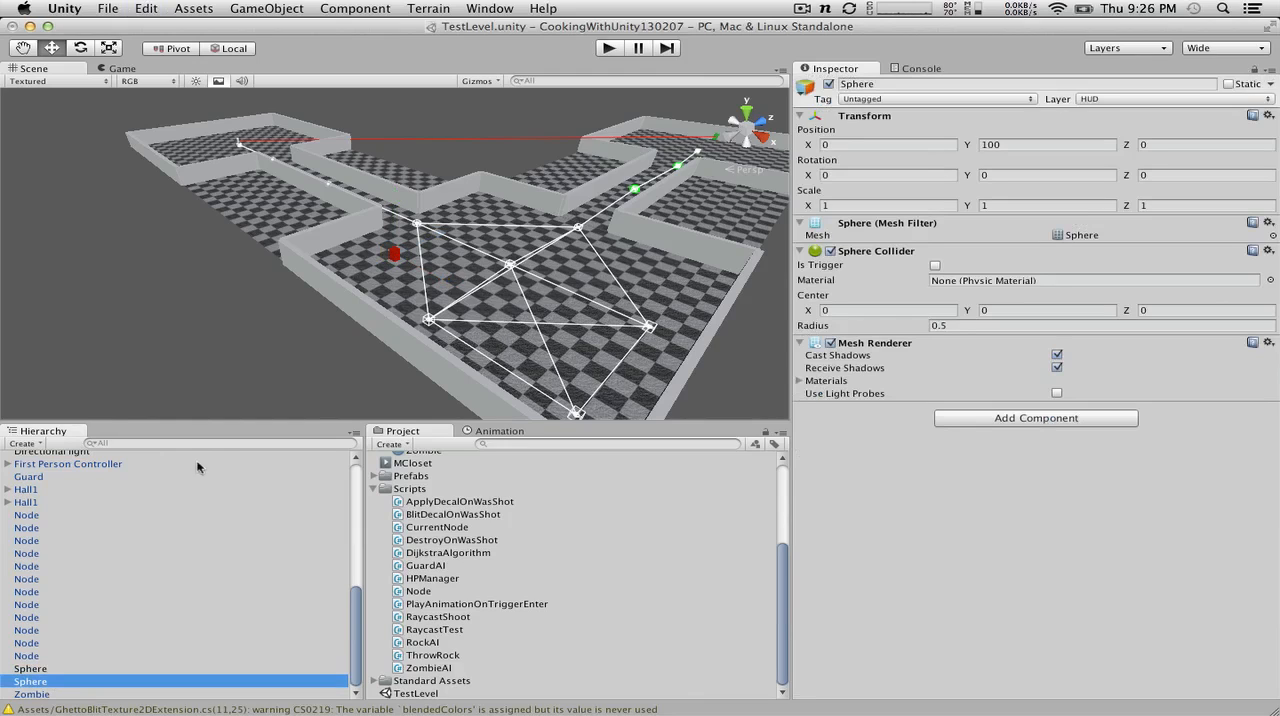
Step: Frame the existing HUD-layer sphere in the Scene view to tell the two spheres apart
key("super+d")
left_click(26, 657)
left_click(27, 679)
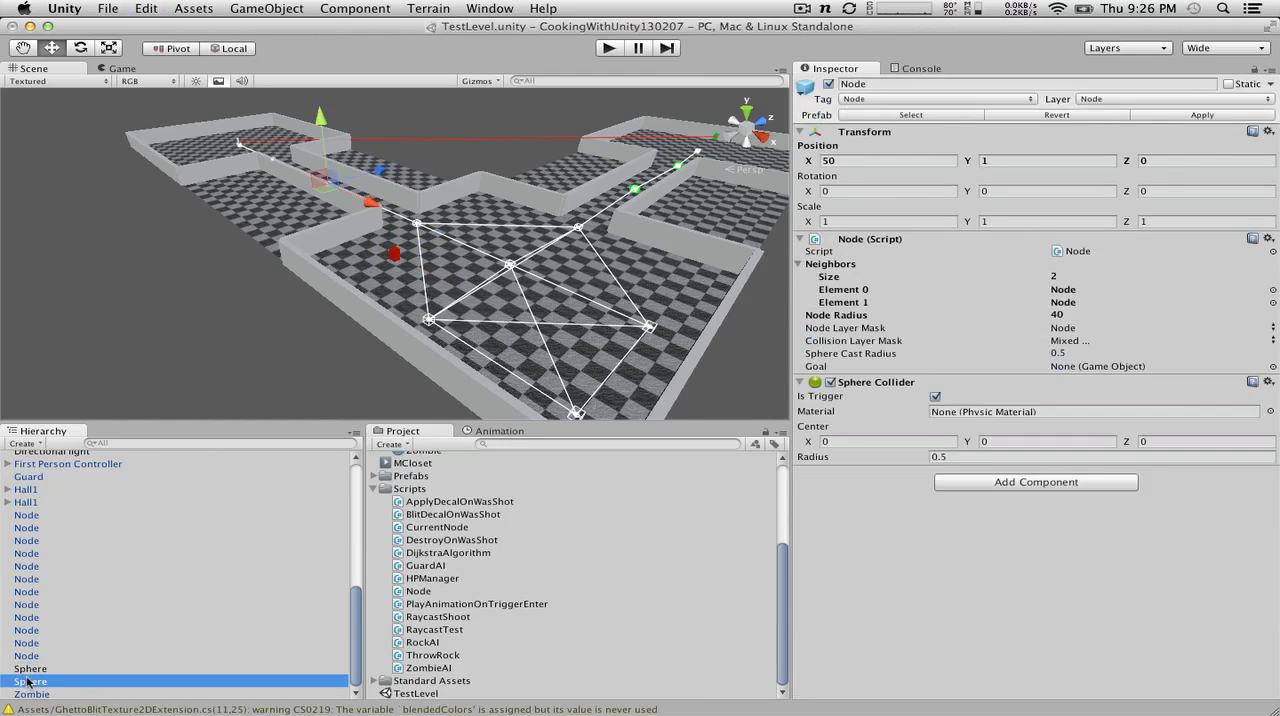
key("f")
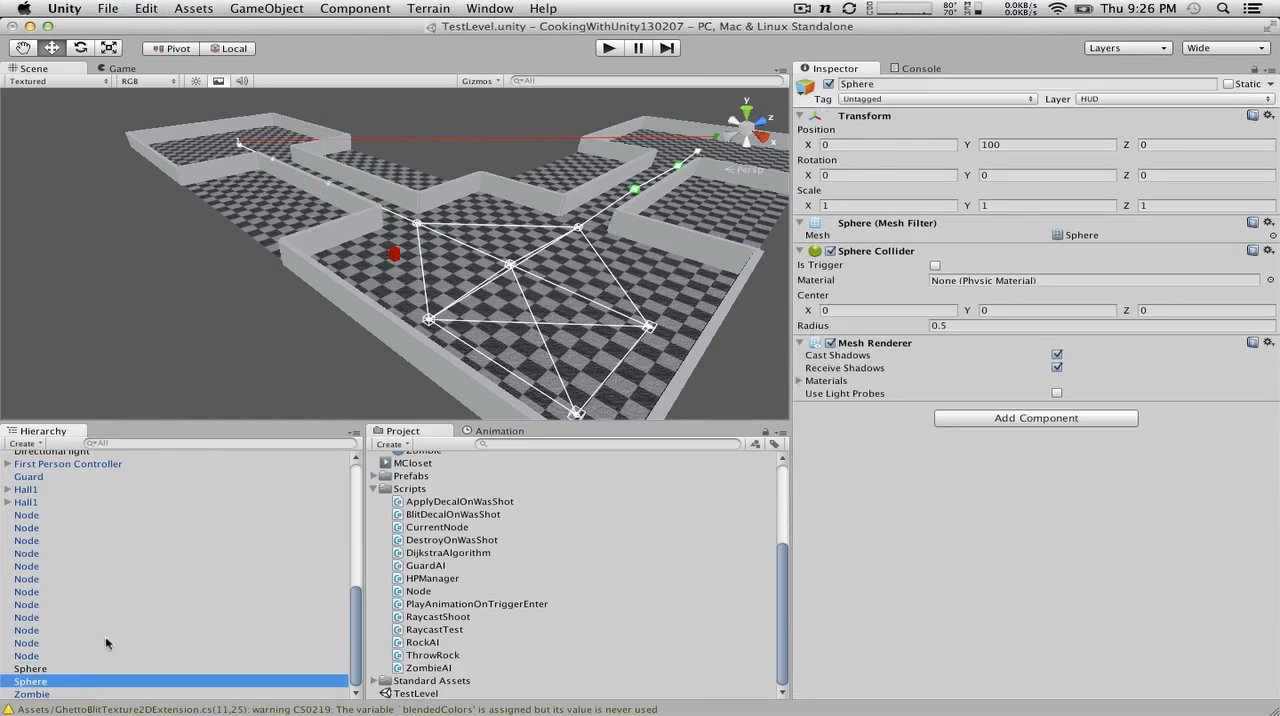
double_click(42, 683)
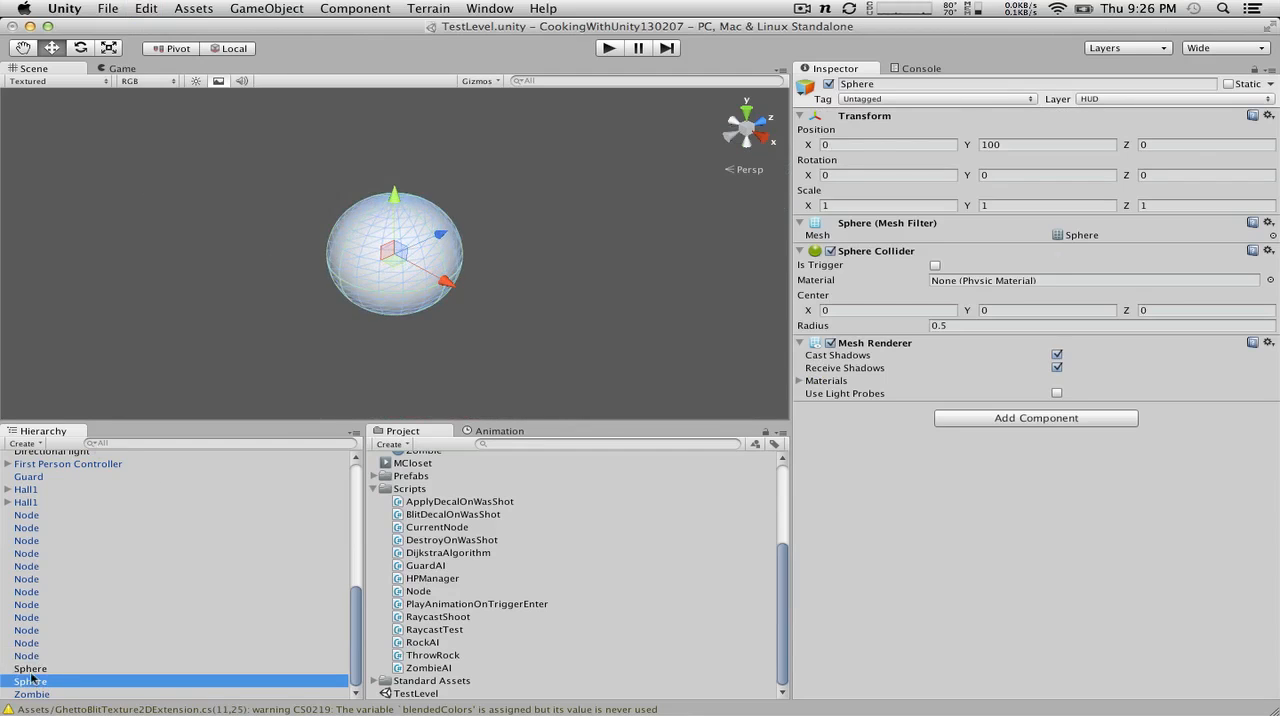
Step: Rename the HUD-layer sphere as Reticule
left_click(29, 673)
left_click(26, 684)
key("e")
key("Return")
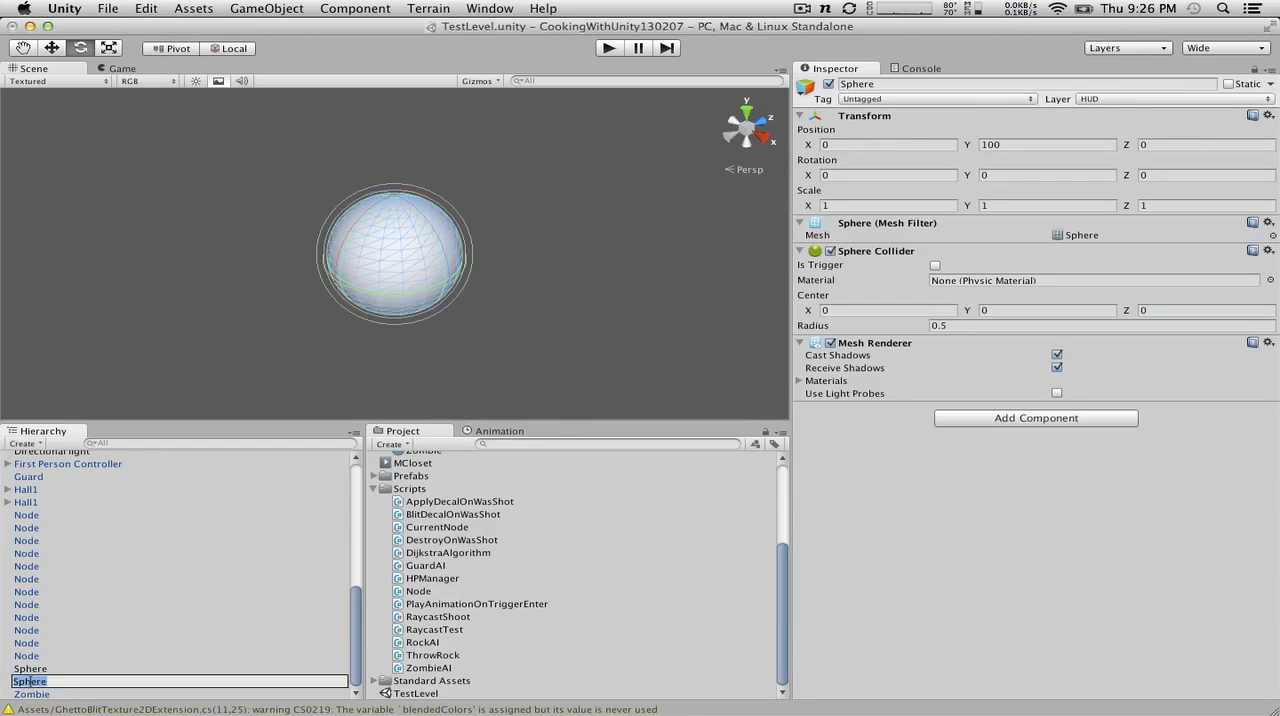
type("Reticule")
key("Return")
Step: Rename the newly added sphere on the Default layer as Rock
key("Down")
key("Return")
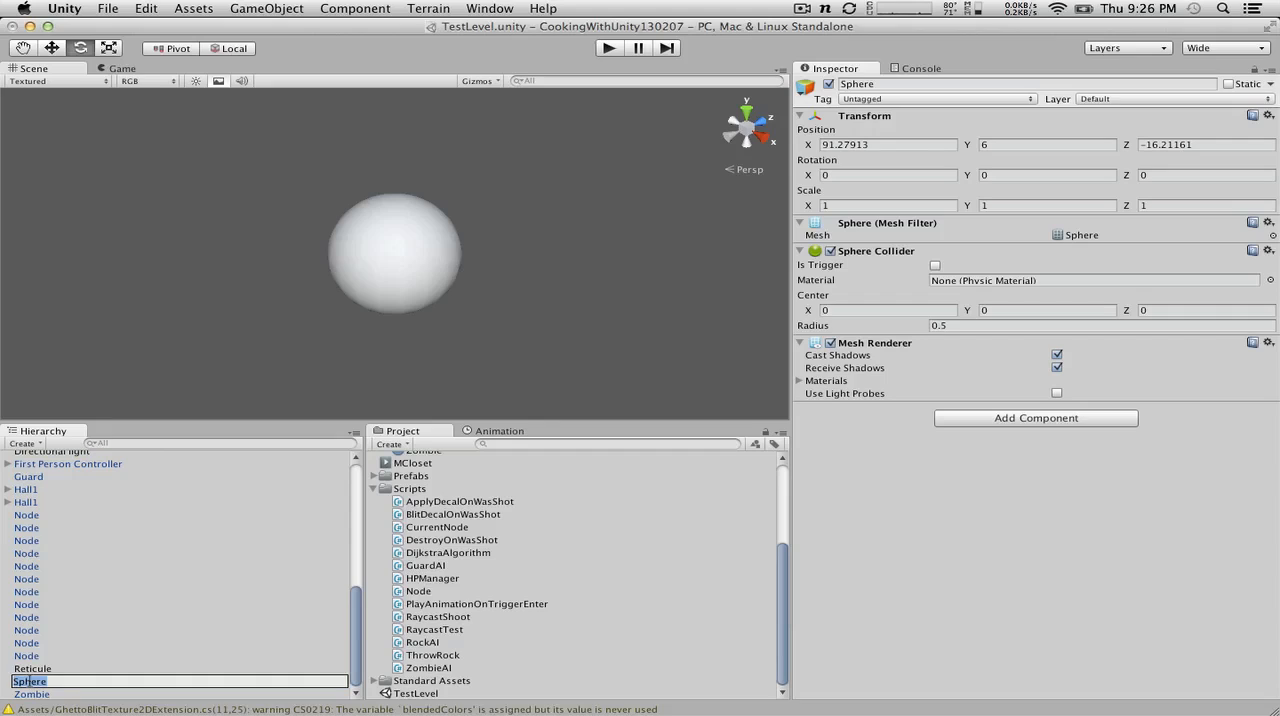
type("Rock")
key("Return")
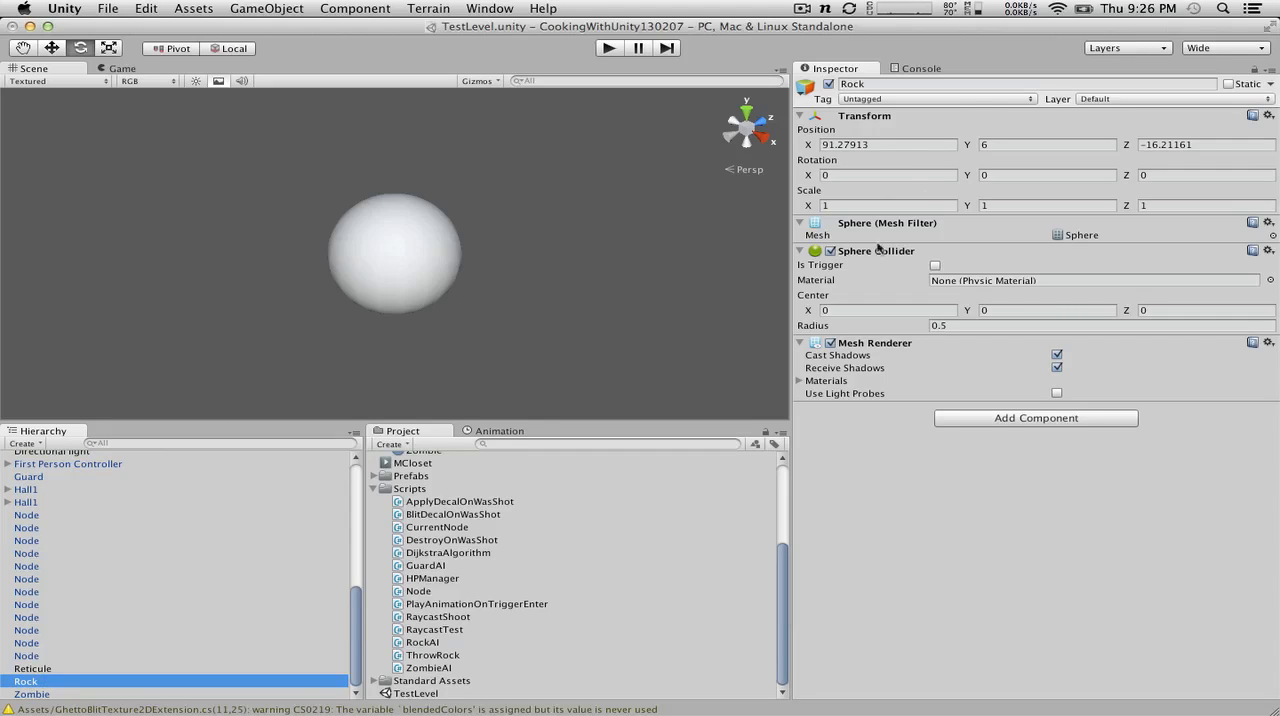
Step: Remove the Sphere Collider component from Rock
left_click(428, 8)
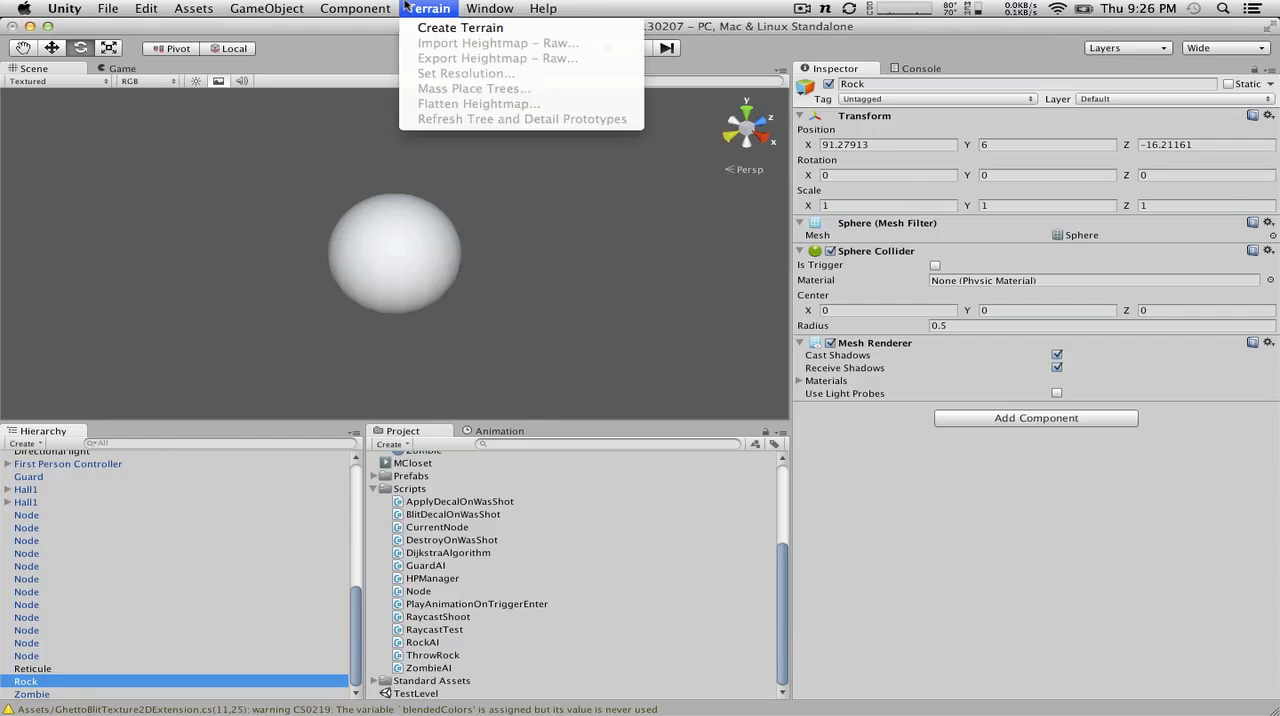
left_click(328, 8)
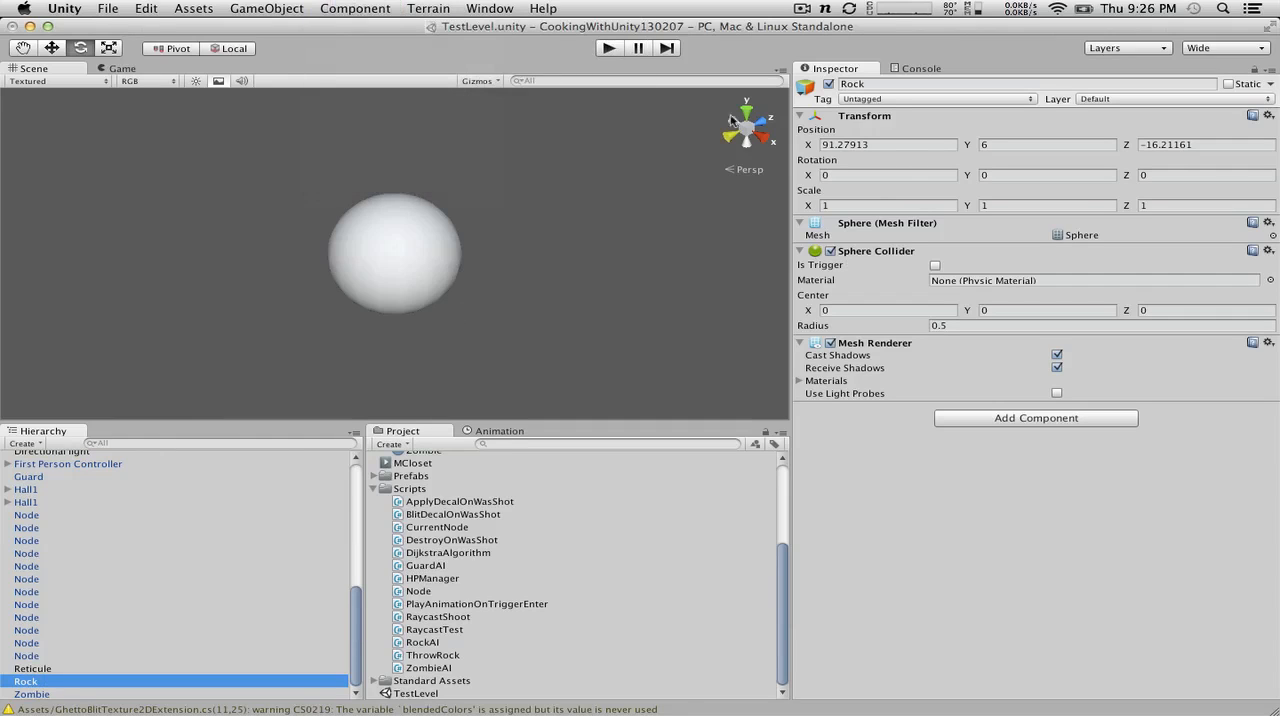
left_click(1268, 251)
left_click(1224, 288)
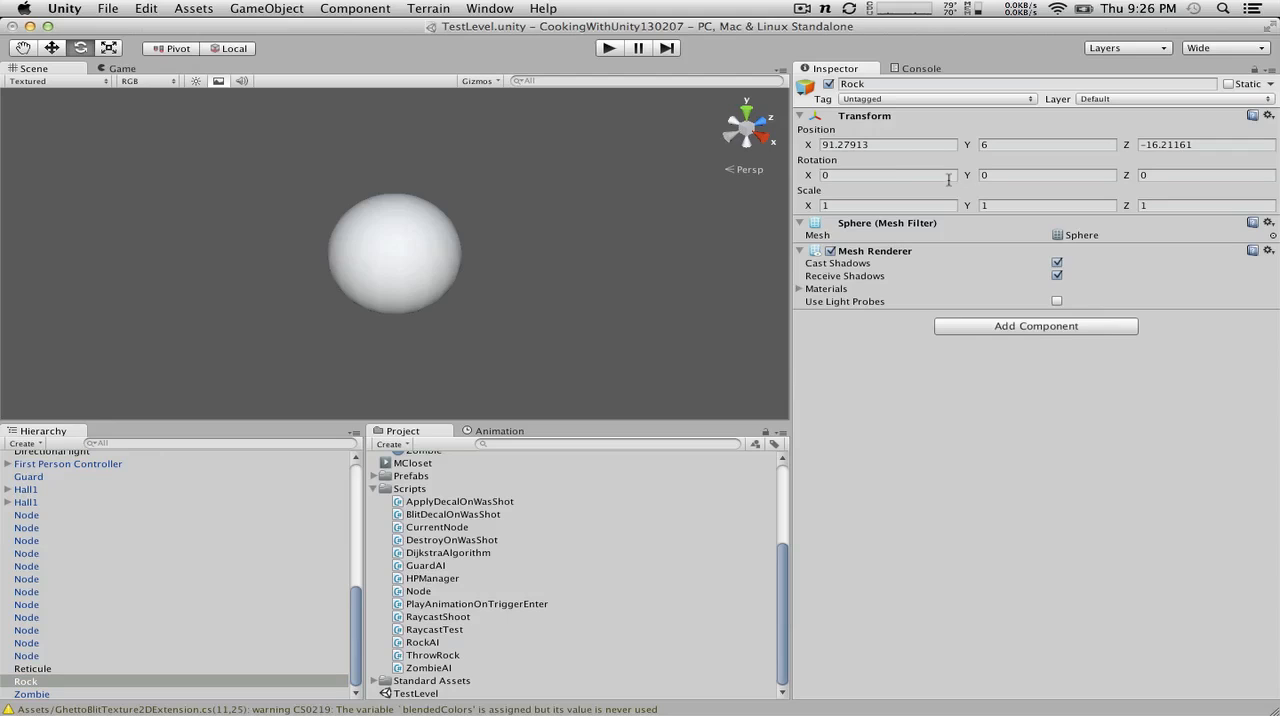
Step: Add a Box Collider physics component to Rock
left_click(362, 8)
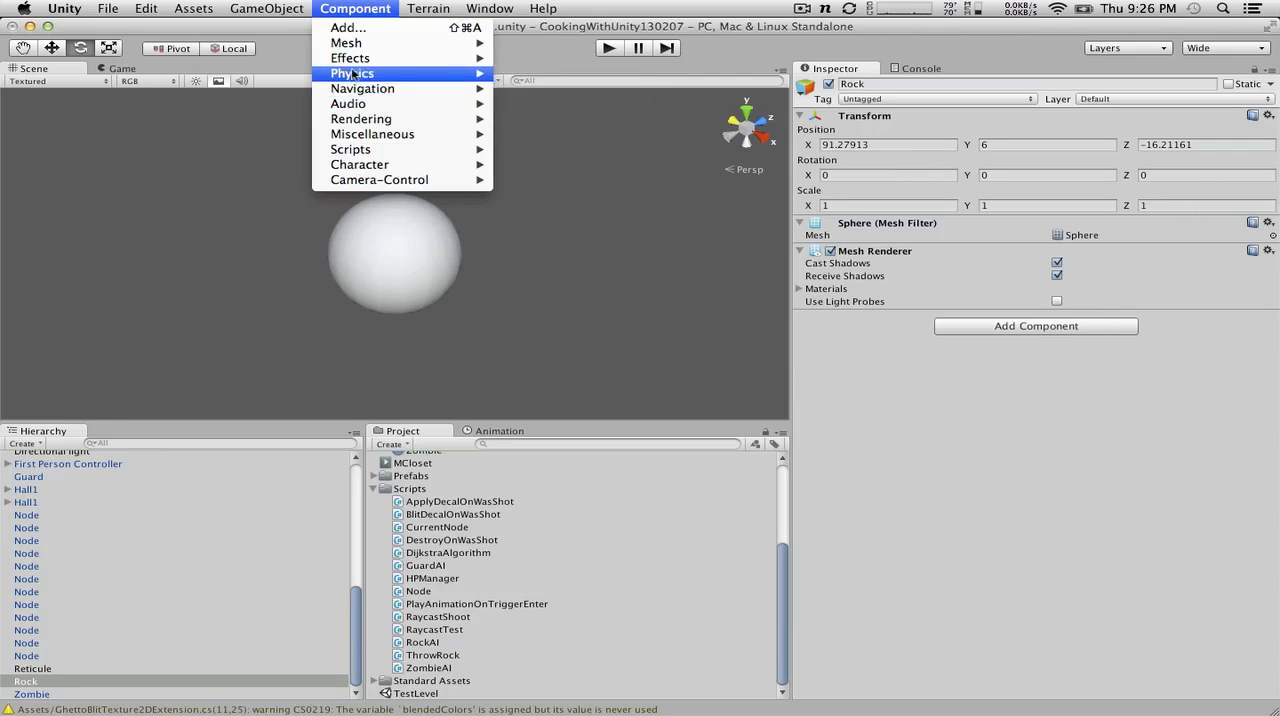
mouse_move(358, 62)
mouse_move(441, 40)
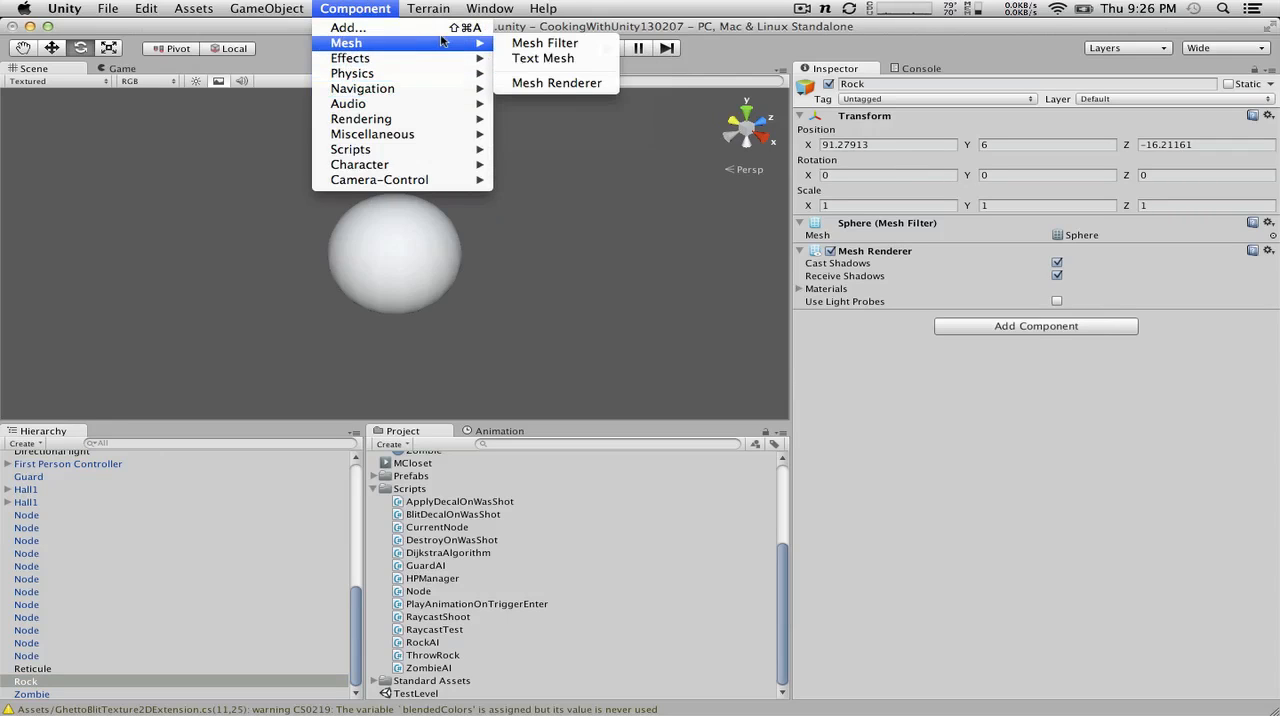
mouse_move(429, 77)
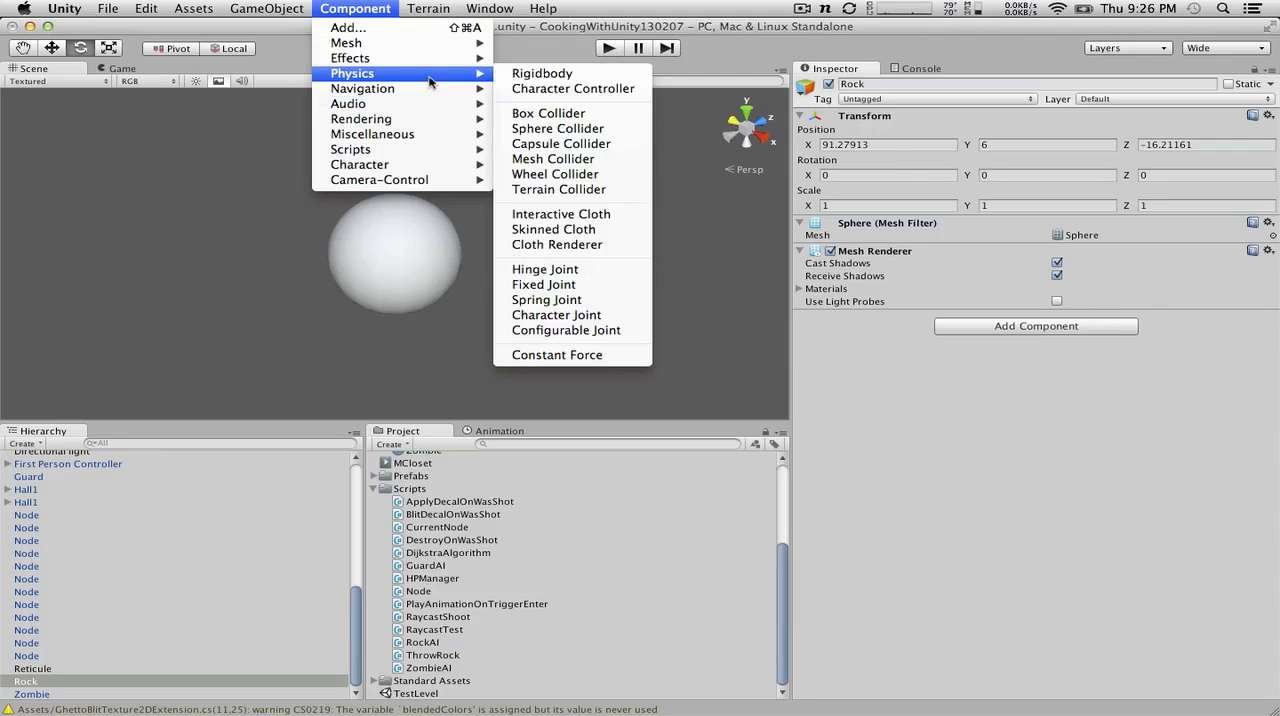
left_click(548, 113)
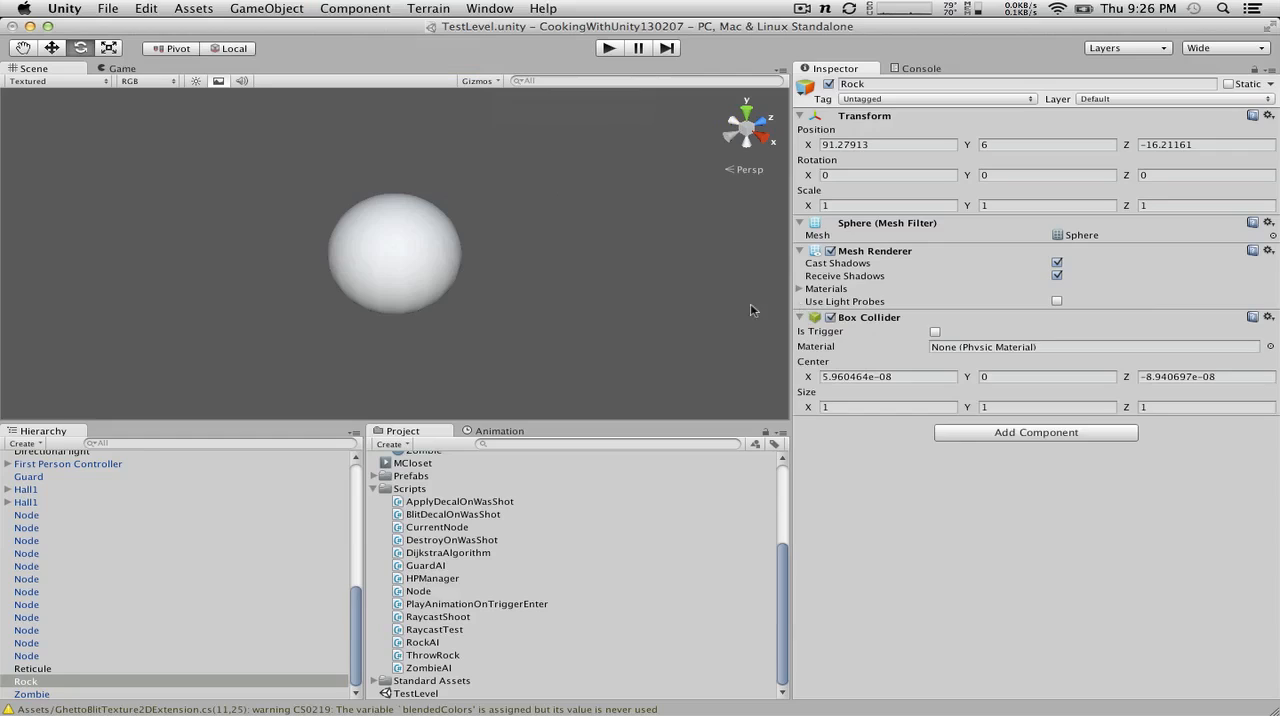
Step: Move Rock along its X axis out of the red guard block, to about X 93.46
left_click(368, 271)
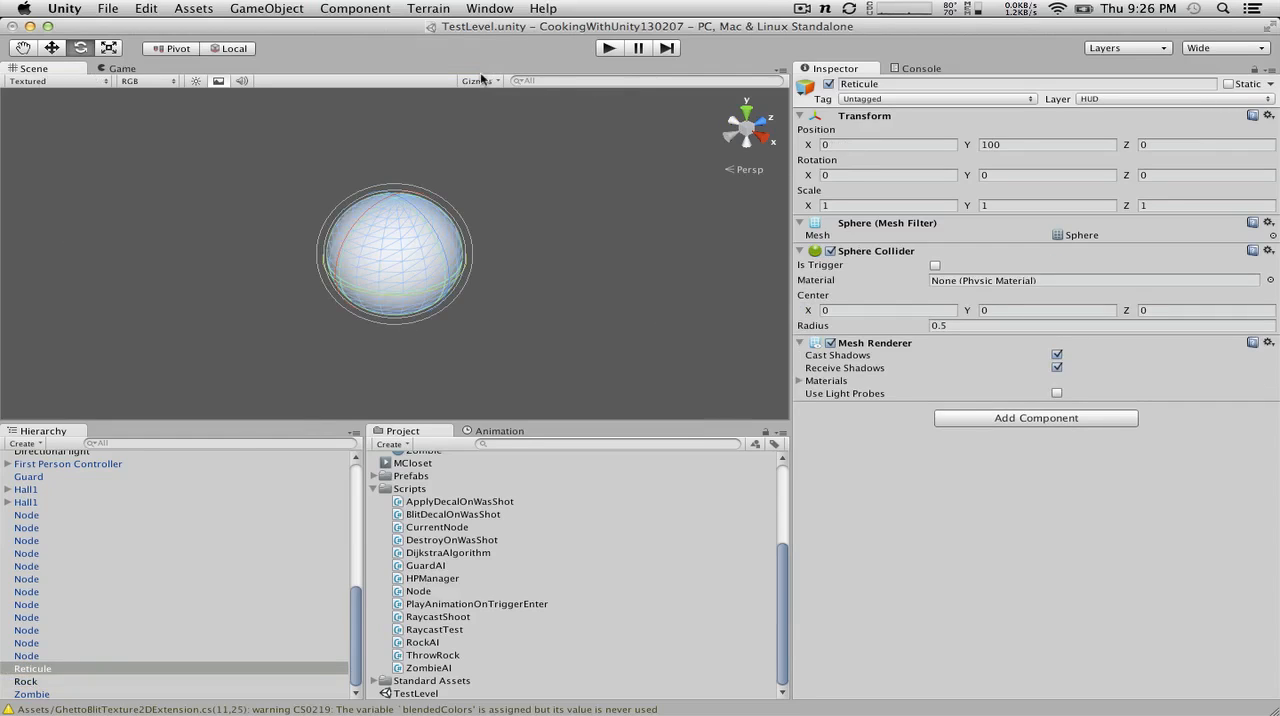
left_click(46, 51)
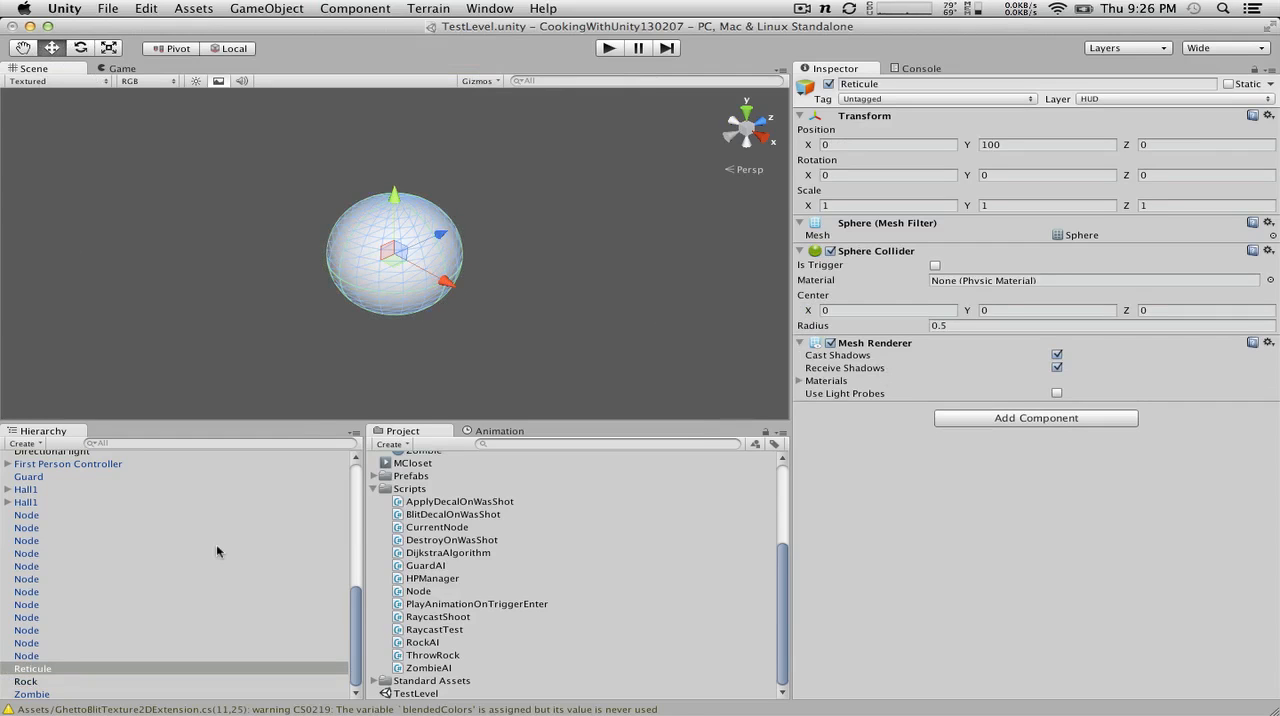
double_click(40, 682)
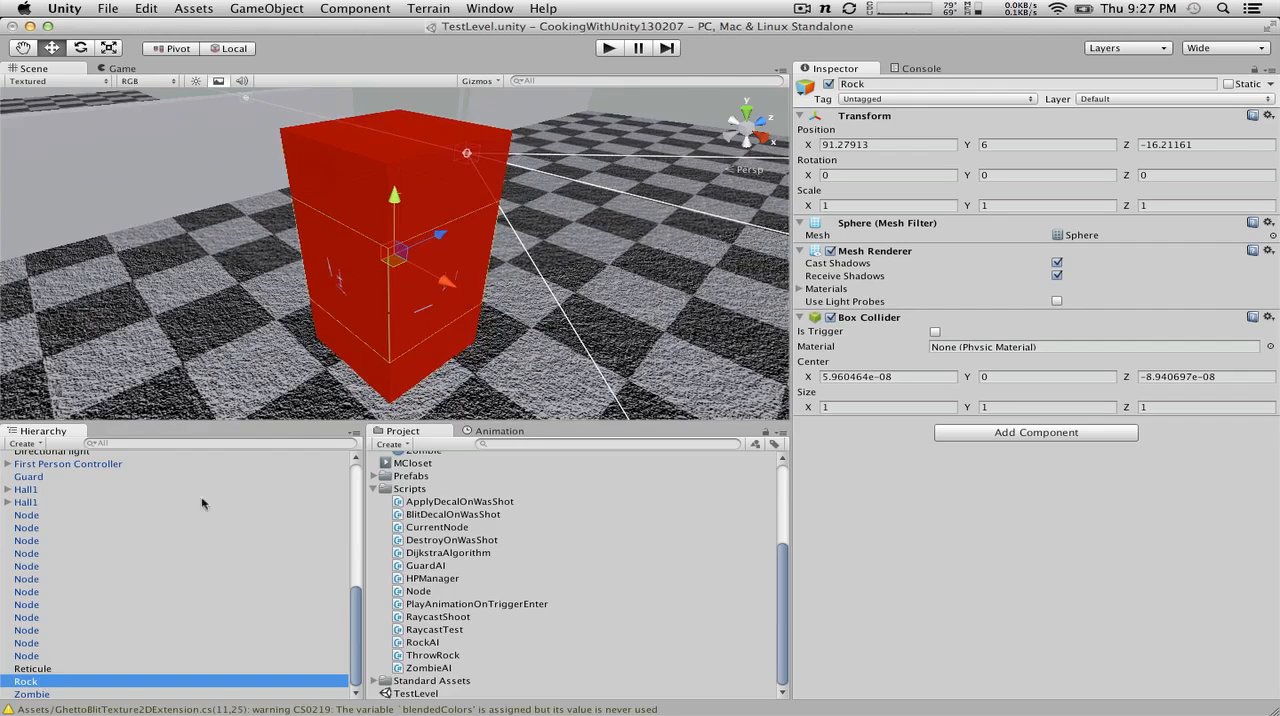
left_click_drag(445, 282, 526, 322)
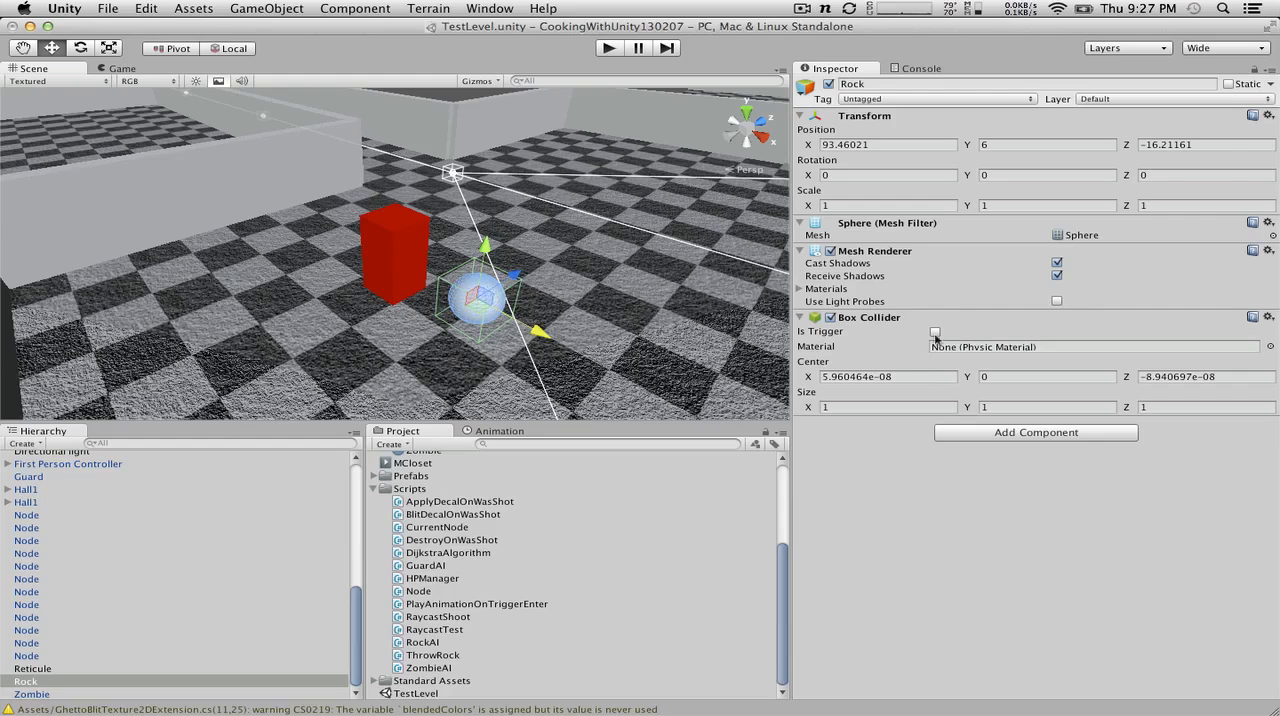
Step: Set the size of Rock's Box Collider to 0.6 on X, Y and Z
left_click(813, 376)
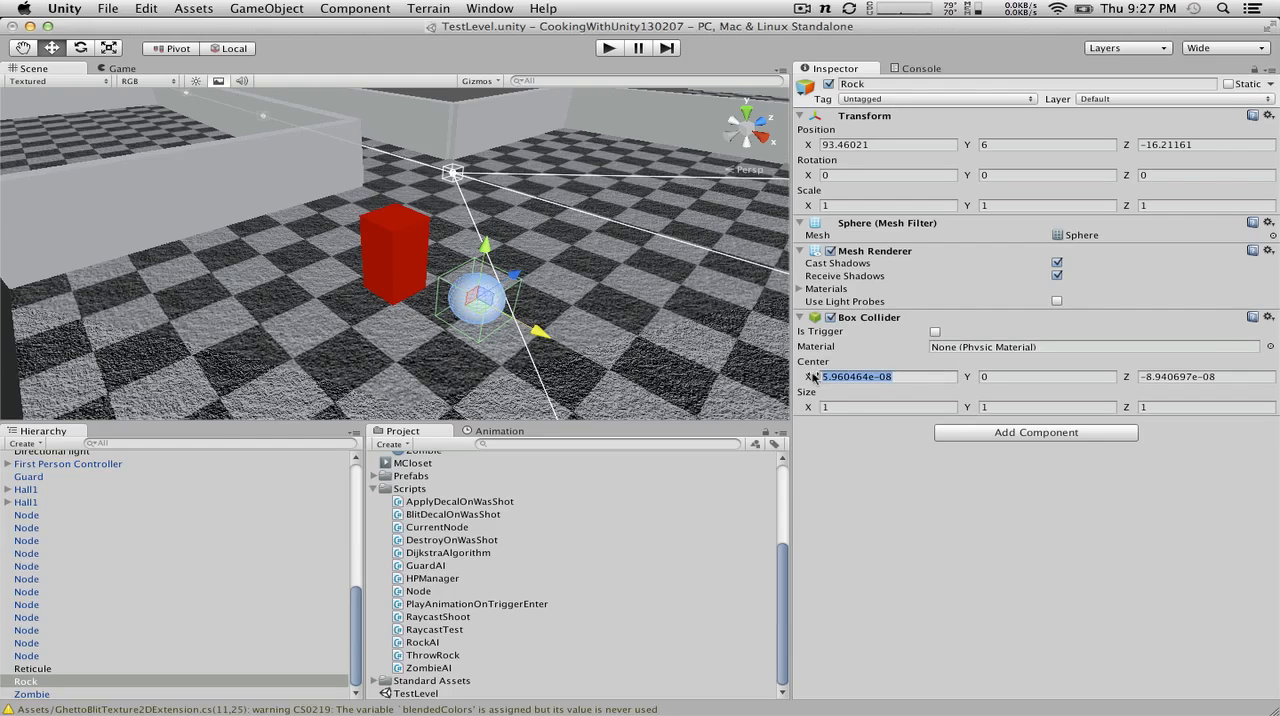
left_click(828, 407)
type(".5")
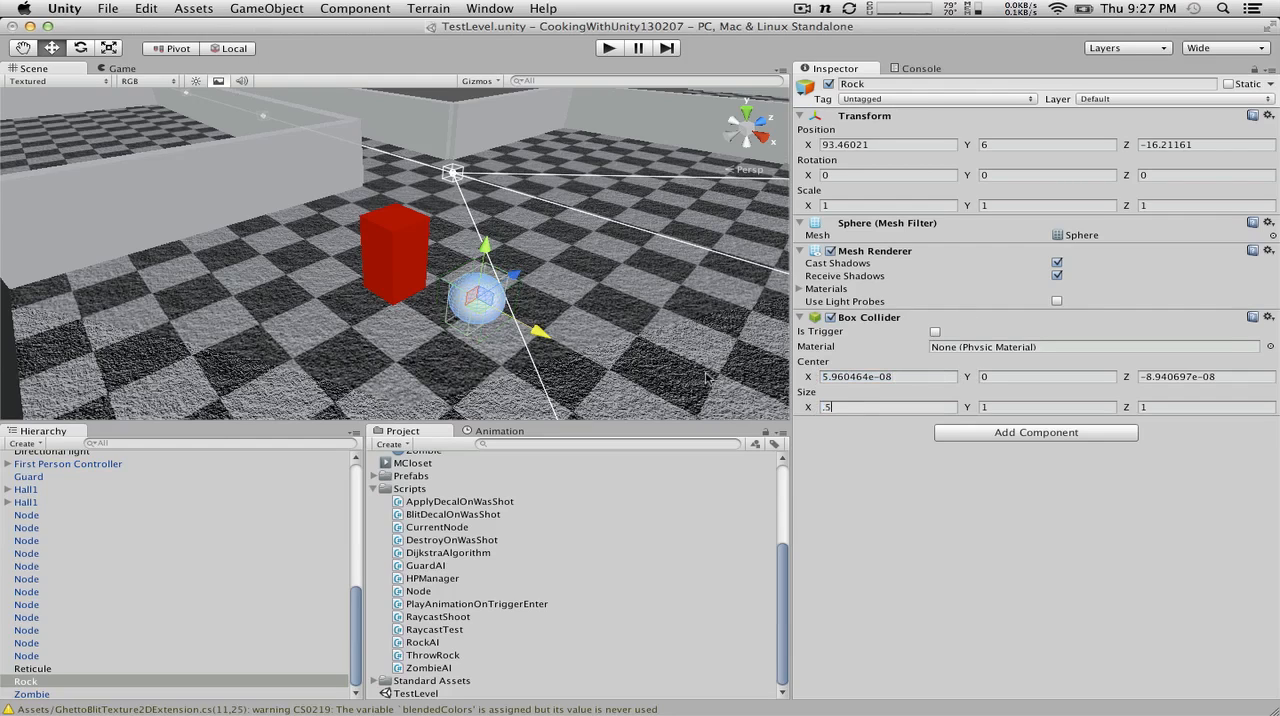
key("BackSpace")
key("BackSpace")
type(".6")
key("Tab")
type(".6")
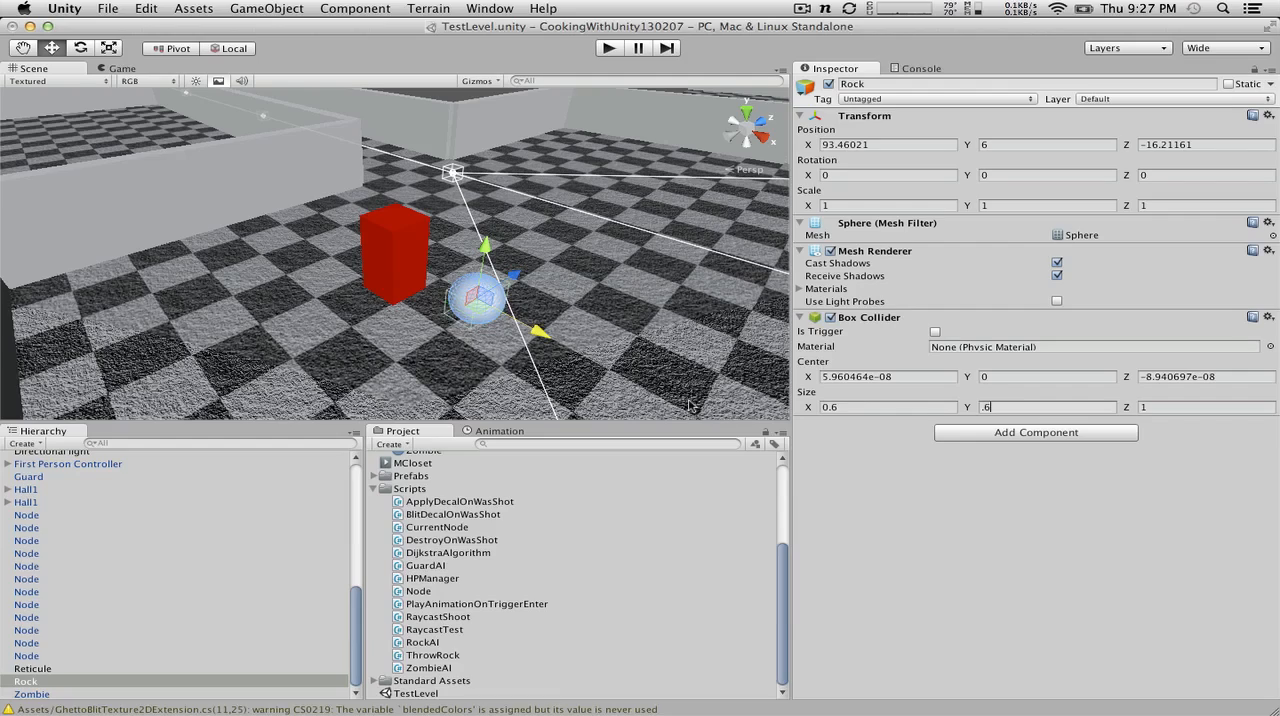
key("Tab")
type(".6")
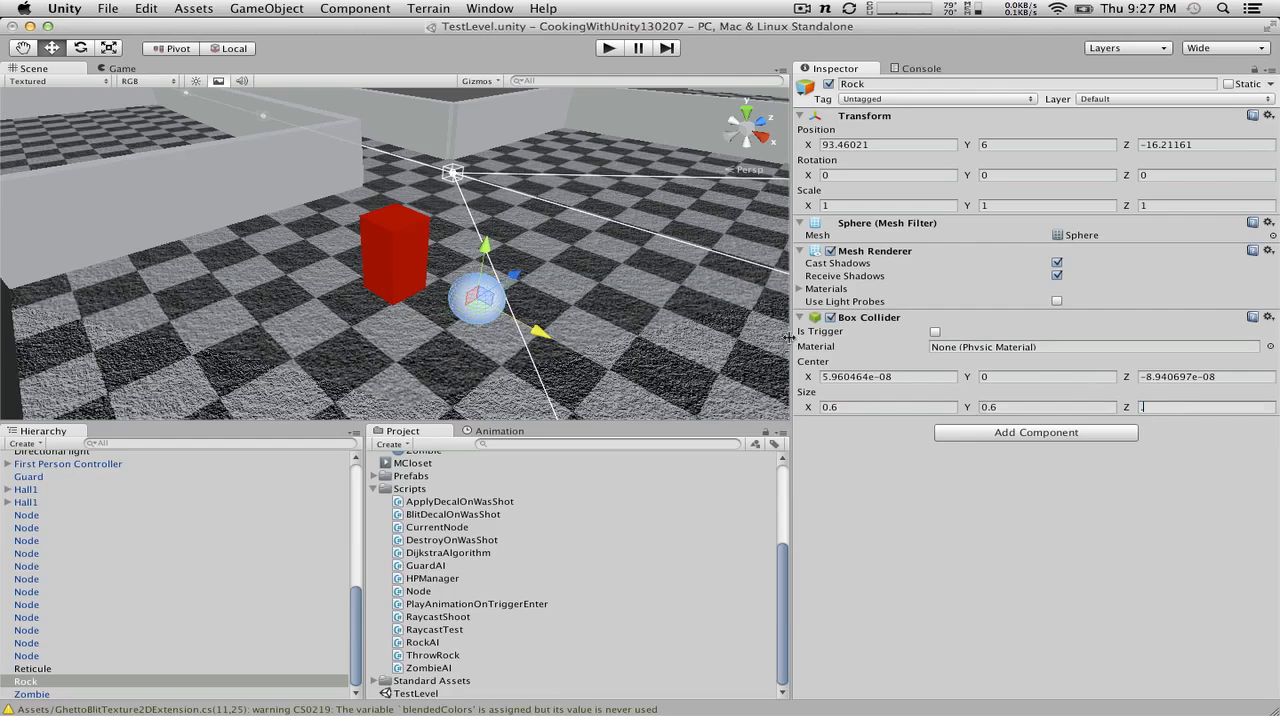
key("Return")
Step: Store Rock as a prefab in the project's Prefabs folder
left_click_drag(407, 263, 752, 250, "alt")
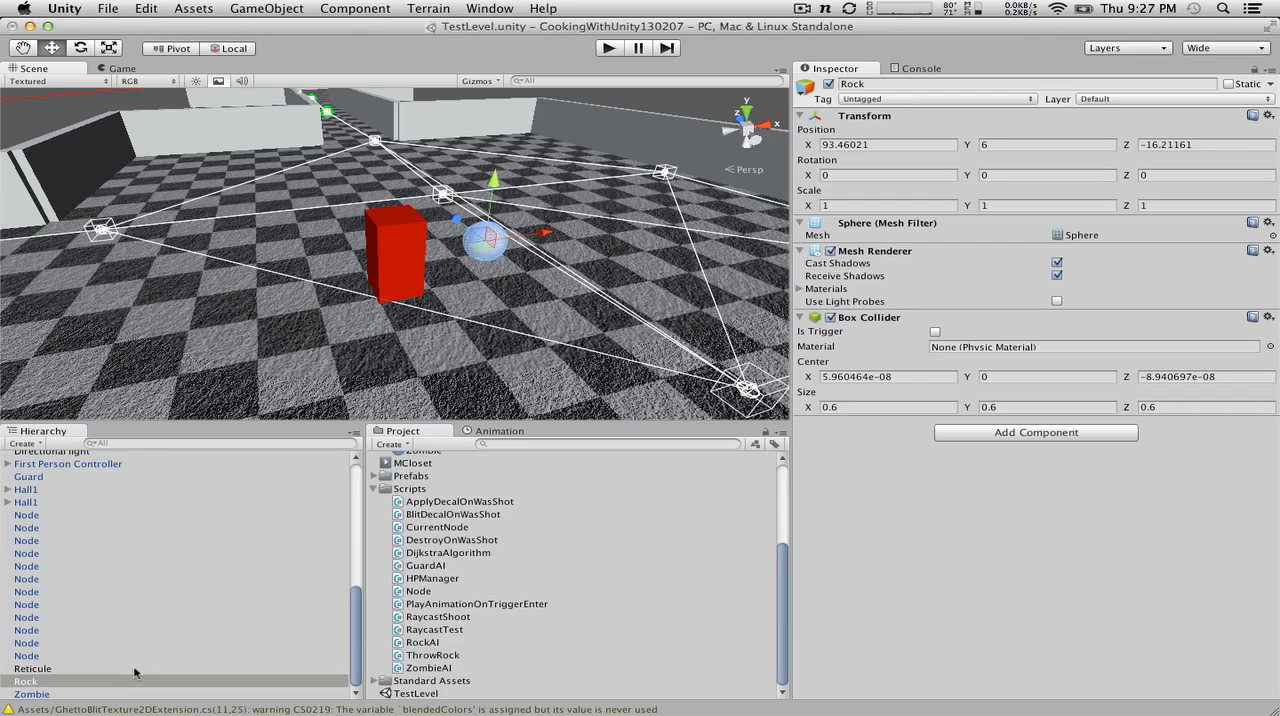
left_click_drag(142, 677, 385, 607)
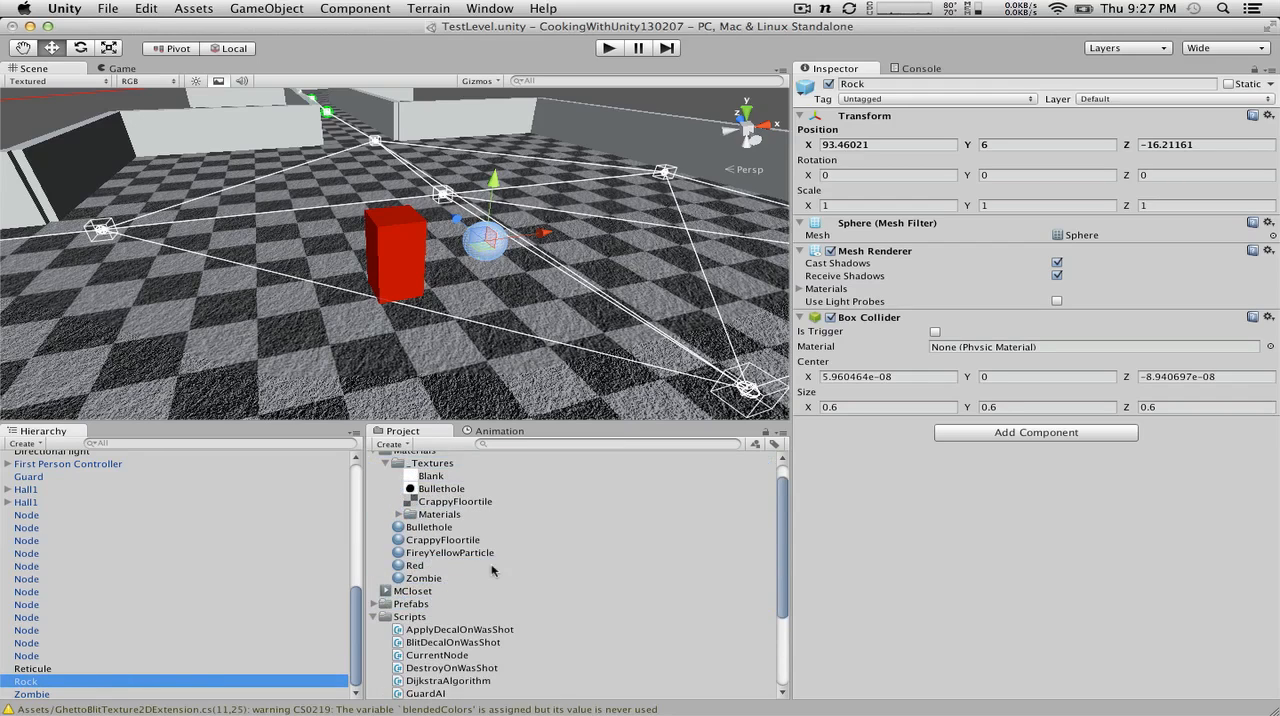
scroll(492, 570, "down", 3)
scroll(76, 547, "up", 2)
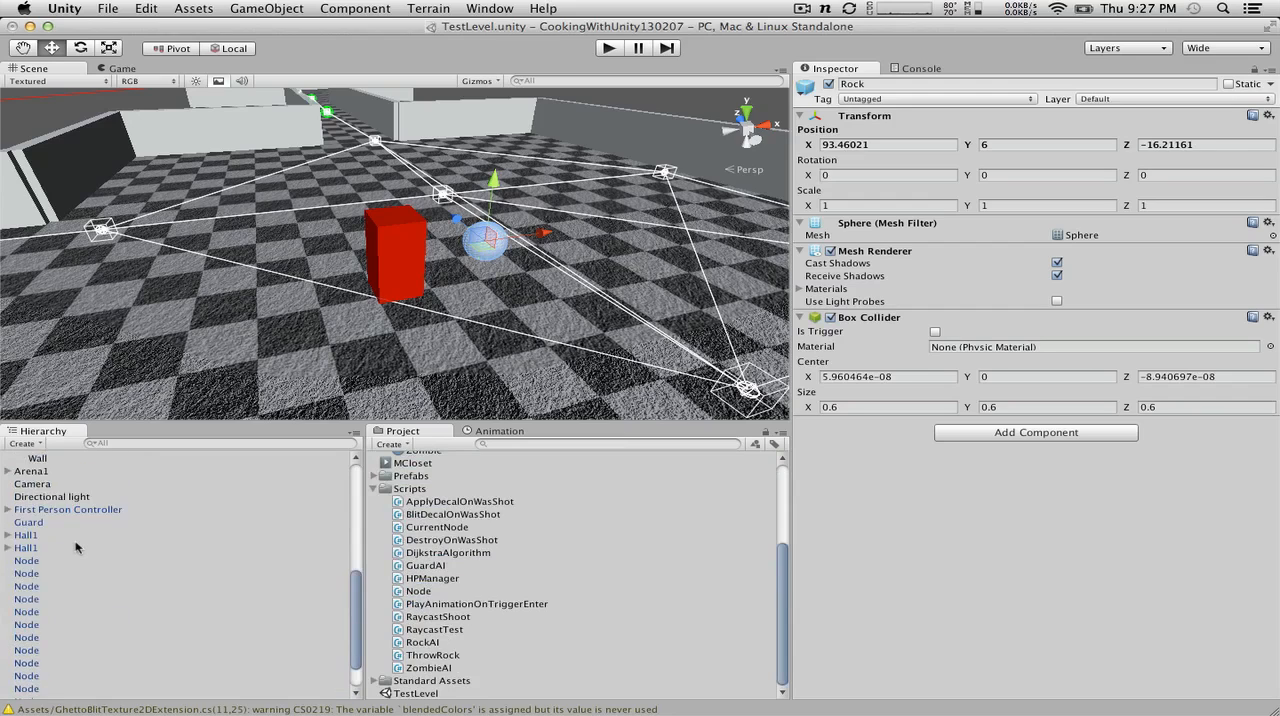
Step: Select First Person Controller in the scene hierarchy and expand its child objects
left_click(8, 509)
left_click(42, 510)
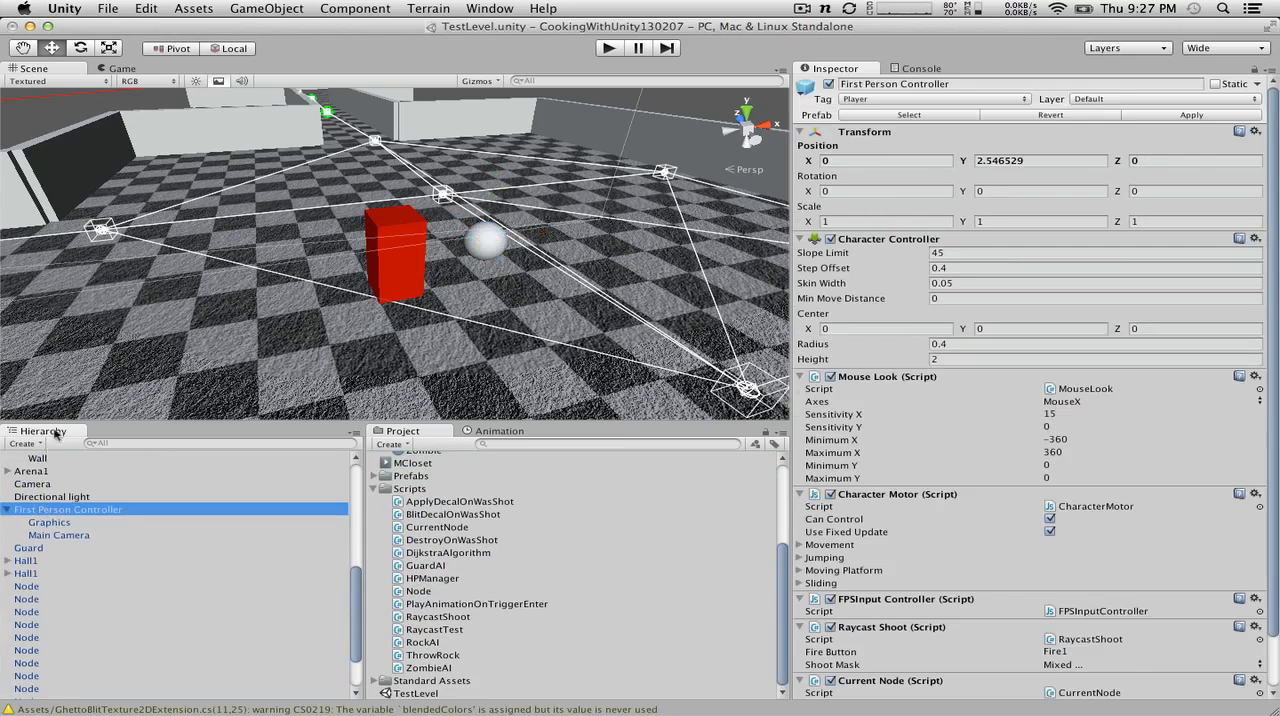
left_click(38, 457)
left_click(24, 443)
left_click(24, 443)
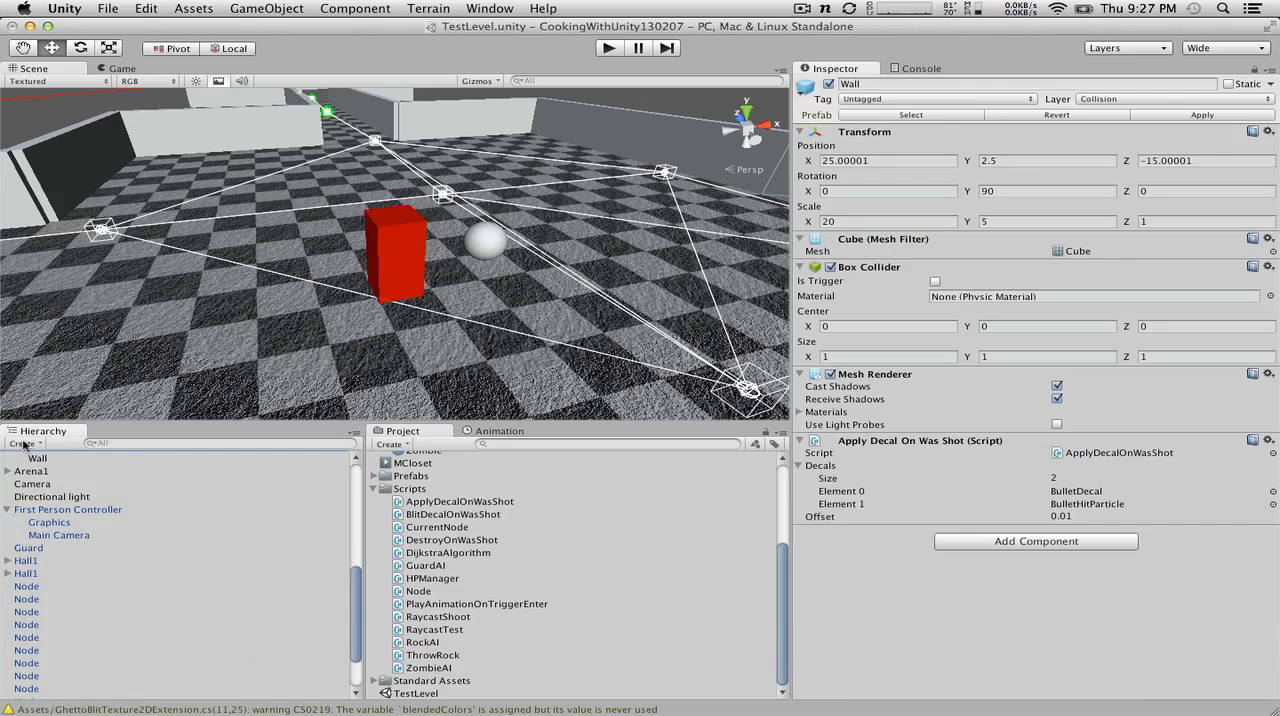
left_click(24, 443)
key("Escape")
Step: Create an empty game object and make it a child of First Person Controller
left_click(65, 510)
left_click(287, 8)
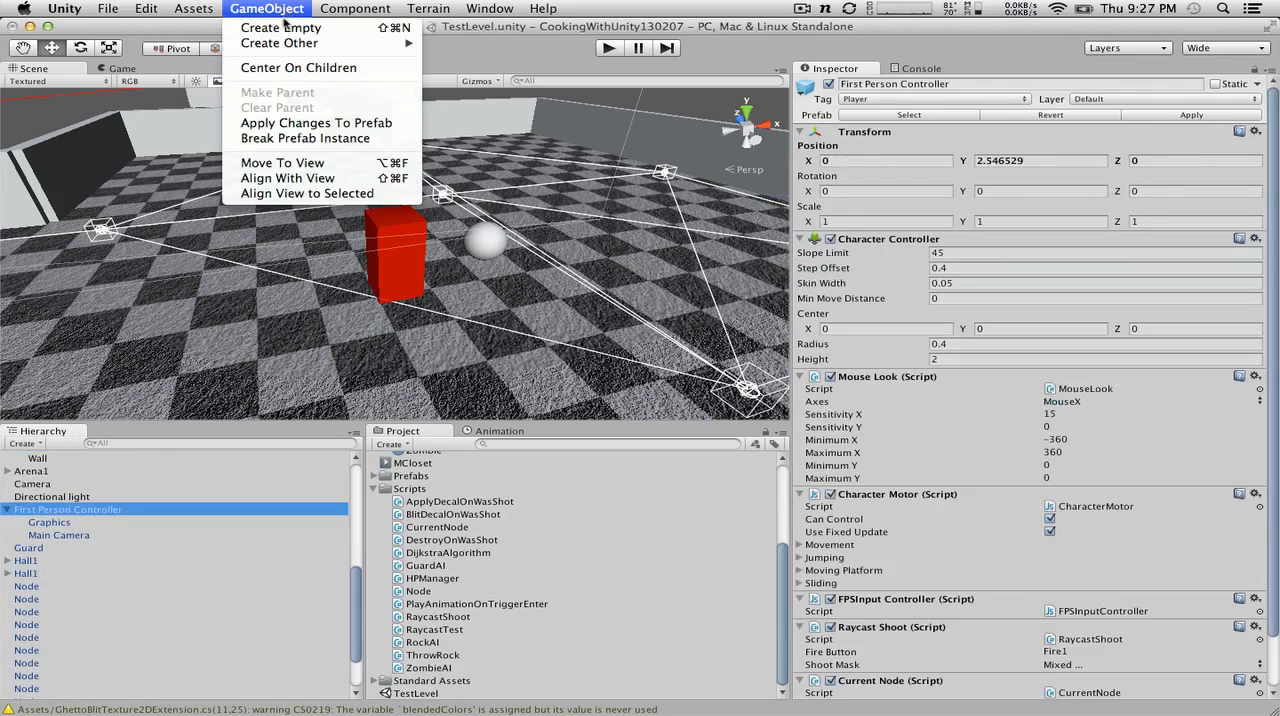
left_click(285, 30)
left_click_drag(49, 548, 62, 511)
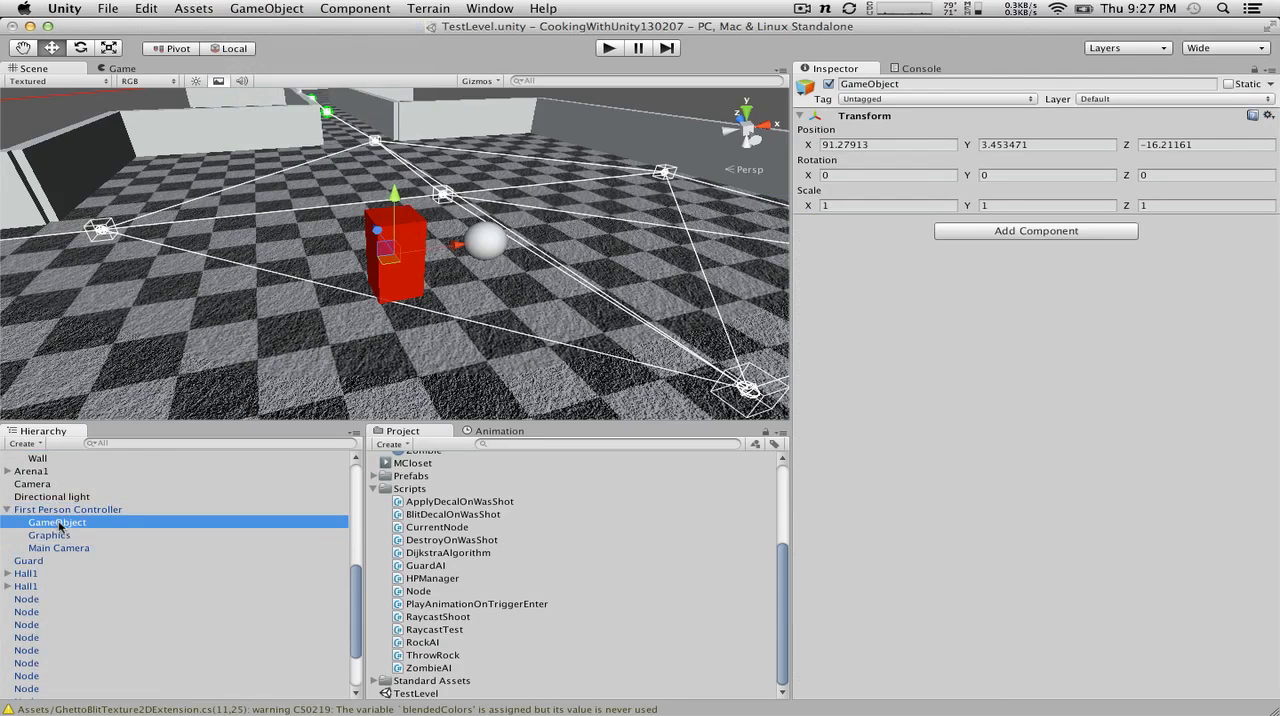
Step: Set the new child object's position to 0 on X, Y and Z
left_click(870, 144)
type("0")
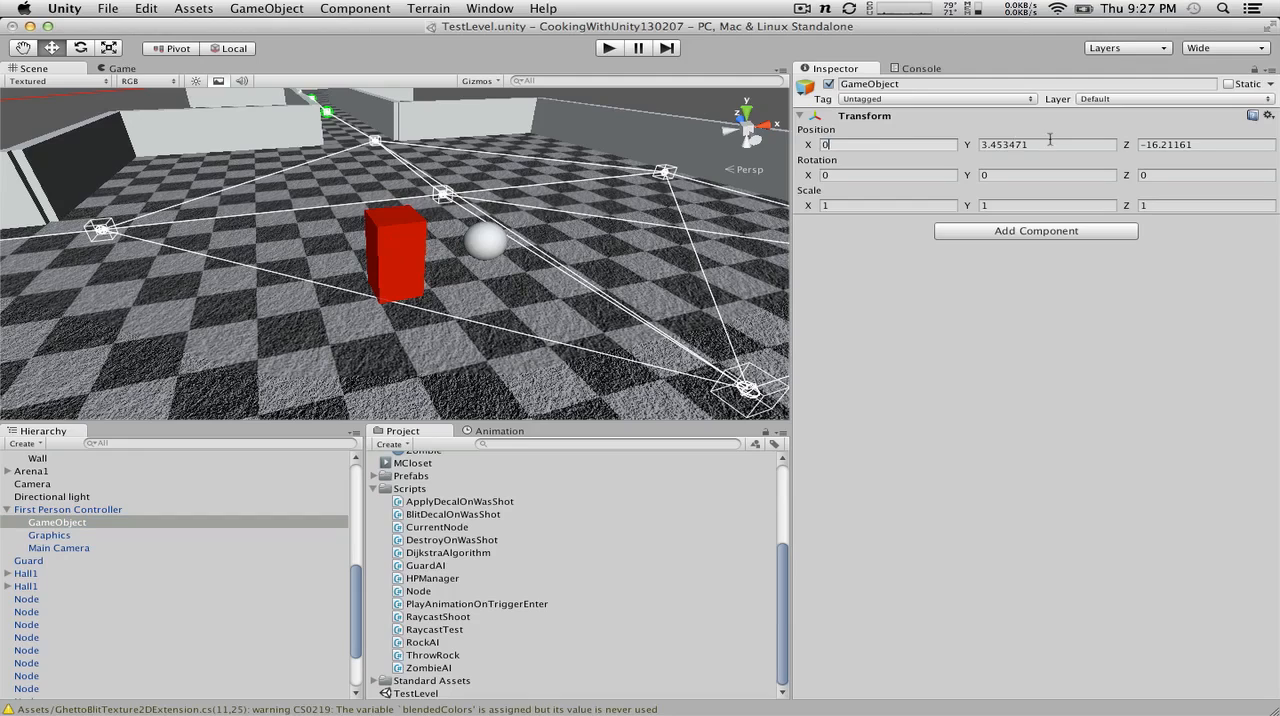
left_click(1050, 144)
type("0")
left_click(1205, 144)
type("0")
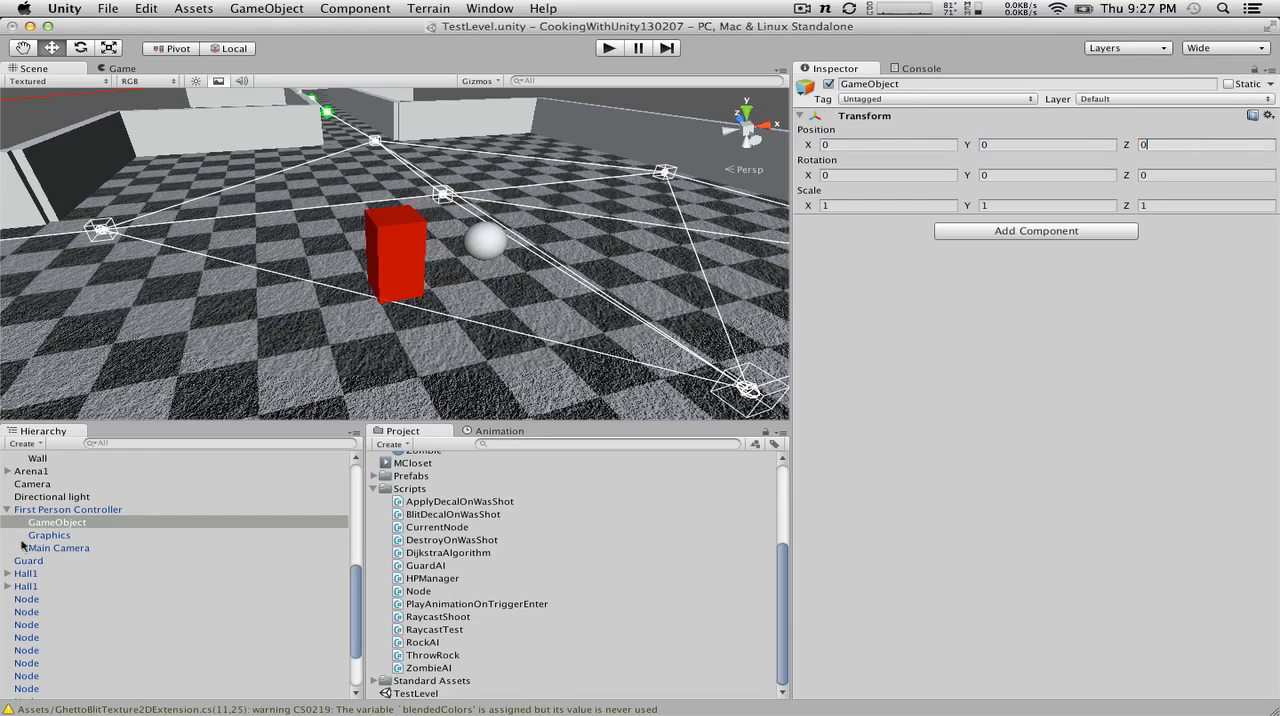
Step: Rename the empty child object of First Person Controller as Hand and attach the ThrowRock script to it
left_click(53, 521)
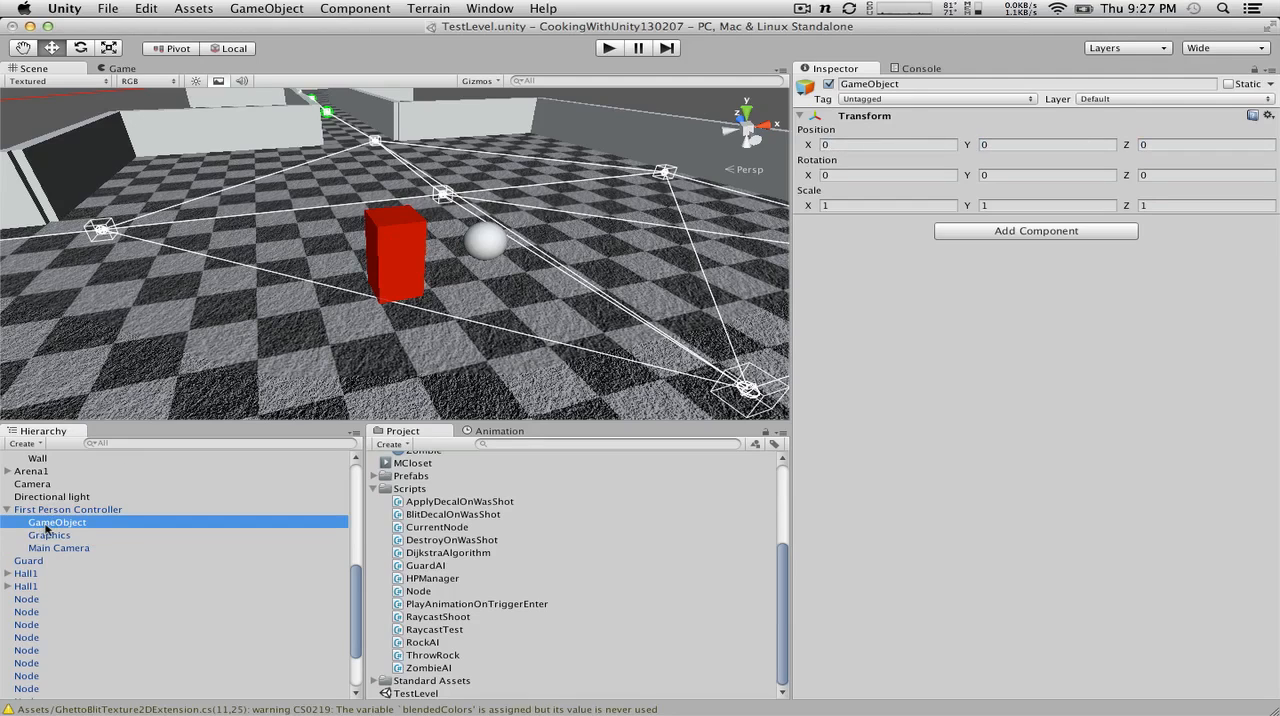
key("Return")
type("Hand")
key("Return")
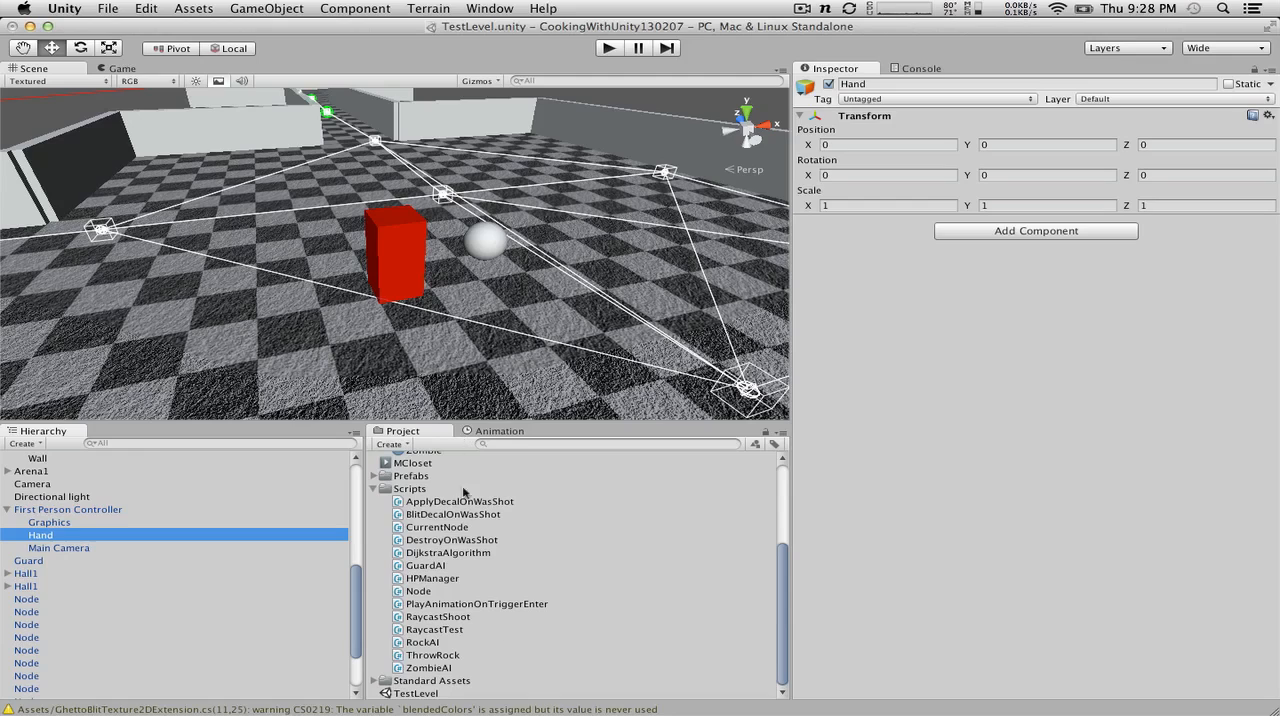
left_click_drag(457, 656, 818, 297)
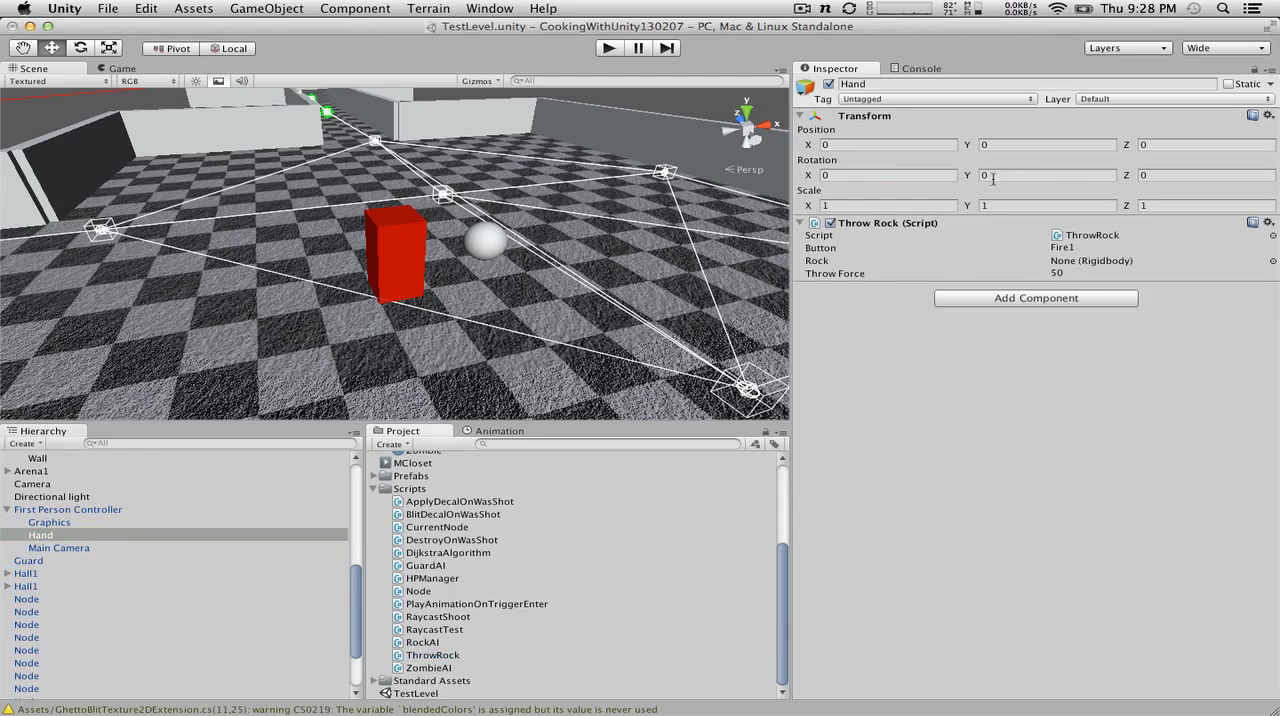
Step: Set Hand's Z rotation to 1
left_click(1148, 176)
key("Return")
scroll(447, 150, "down", 10)
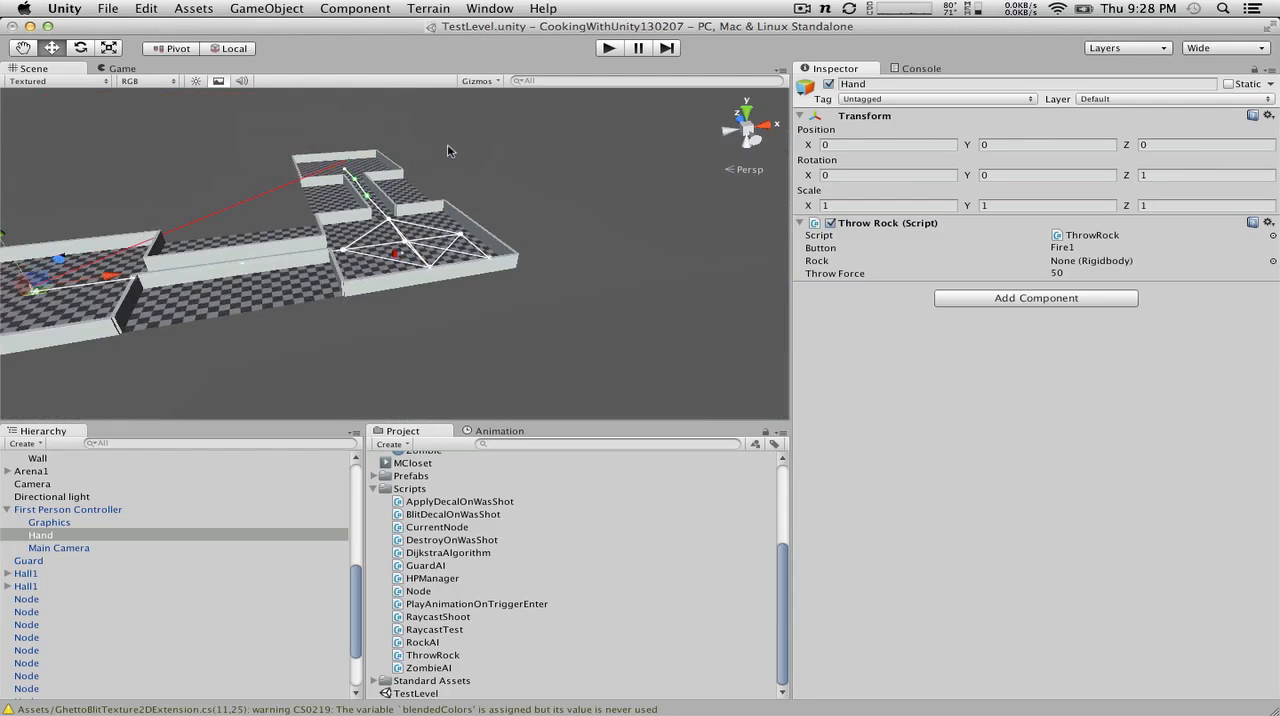
scroll(436, 178, "up", 2)
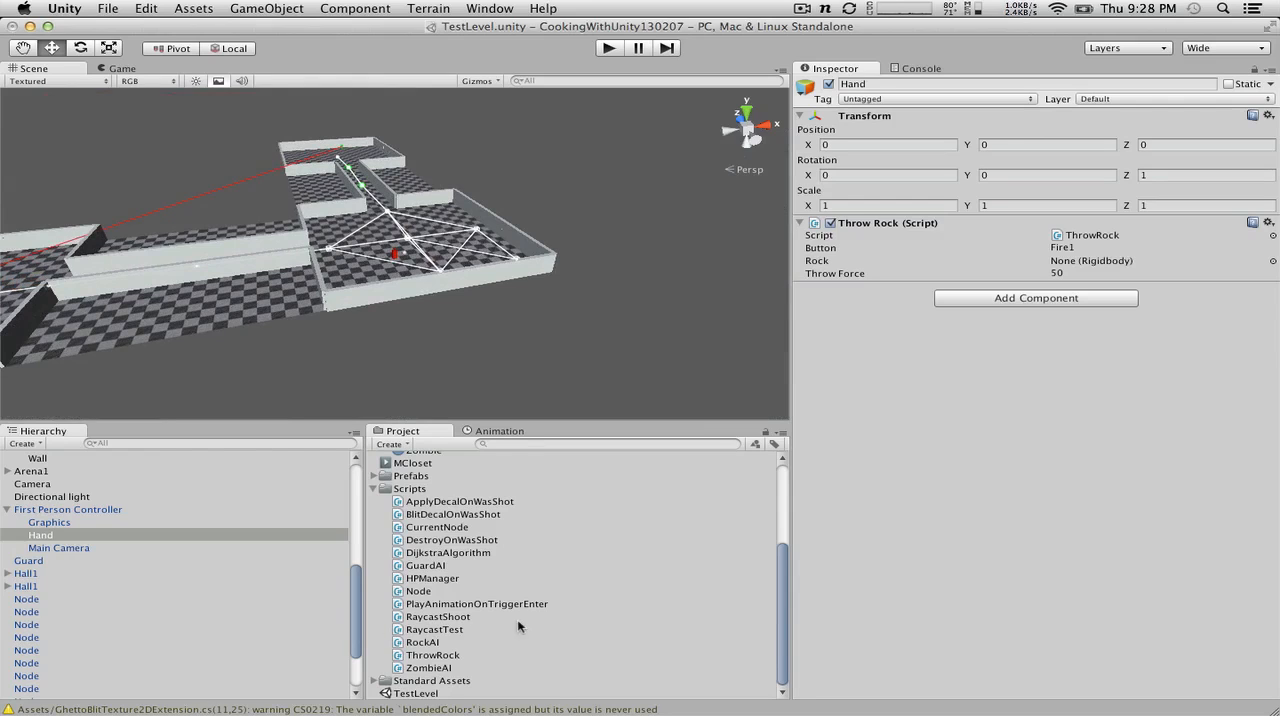
Step: Expand the project's Prefabs folder and locate the Rock prefab
scroll(490, 560, "up", 5)
left_click(374, 625)
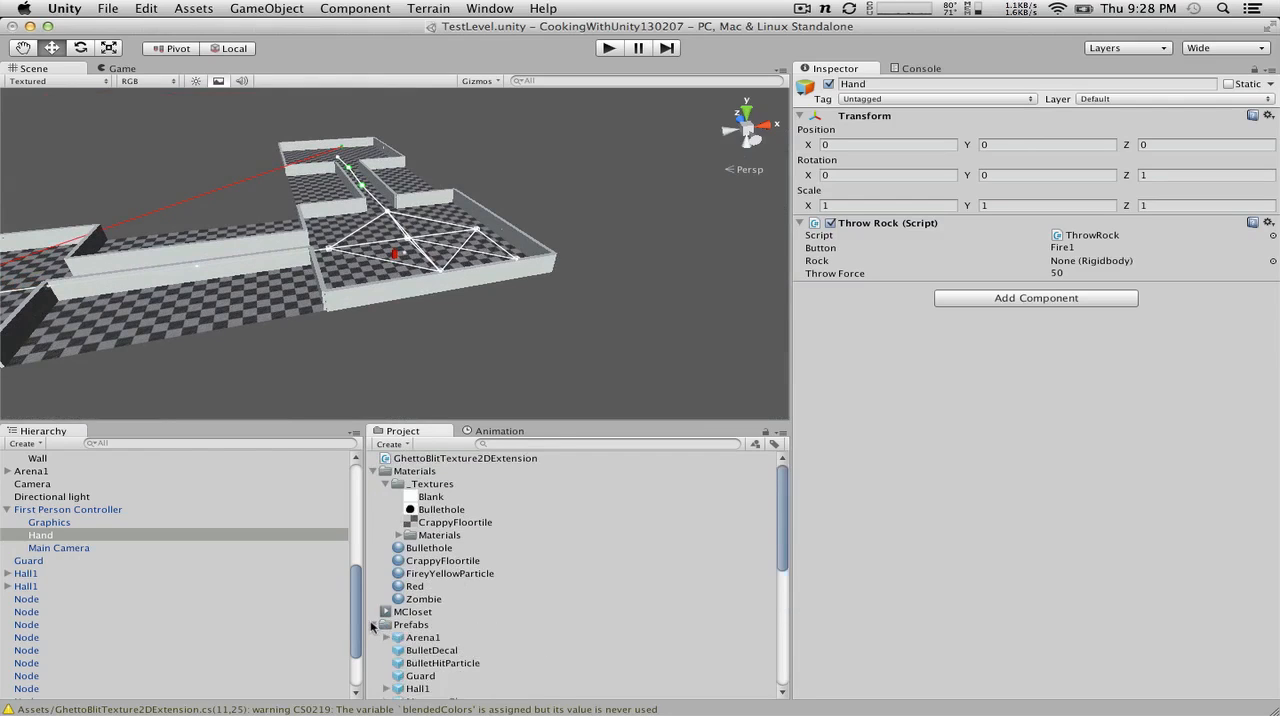
scroll(370, 620, "down", 6)
scroll(412, 515, "up", 3)
scroll(412, 515, "up", 3)
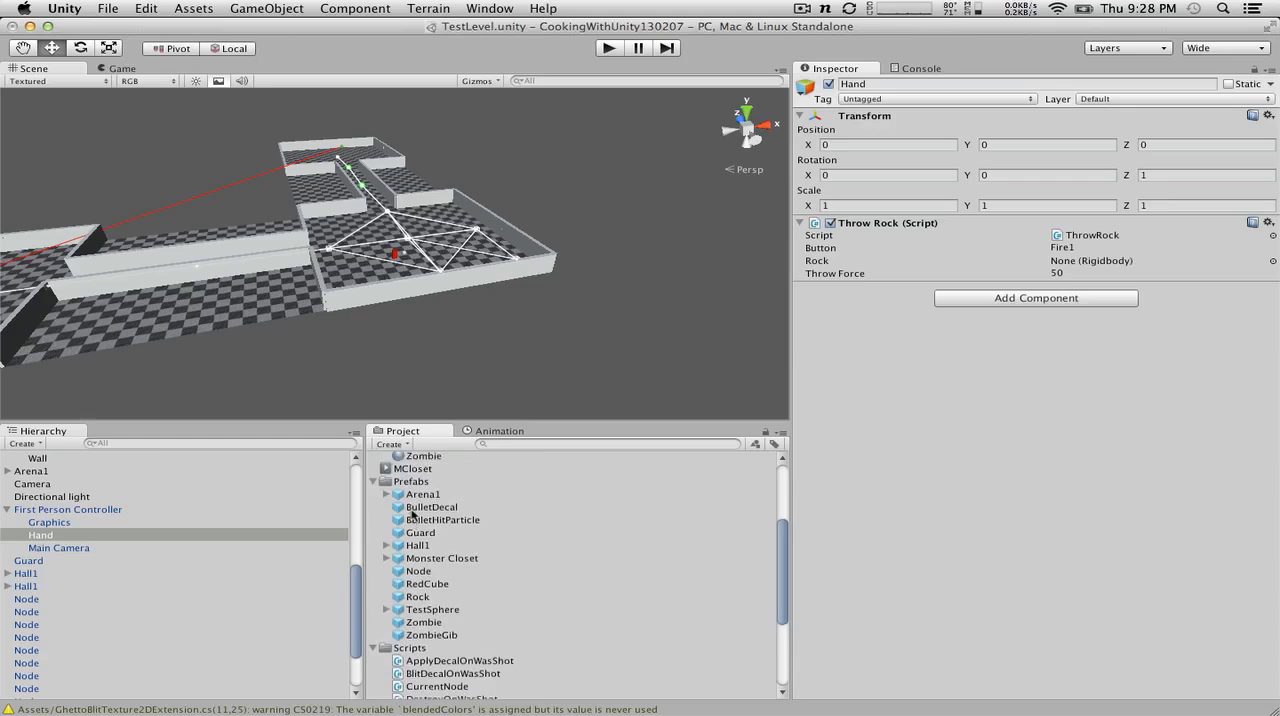
left_click(410, 643)
left_click_drag(409, 647, 455, 636)
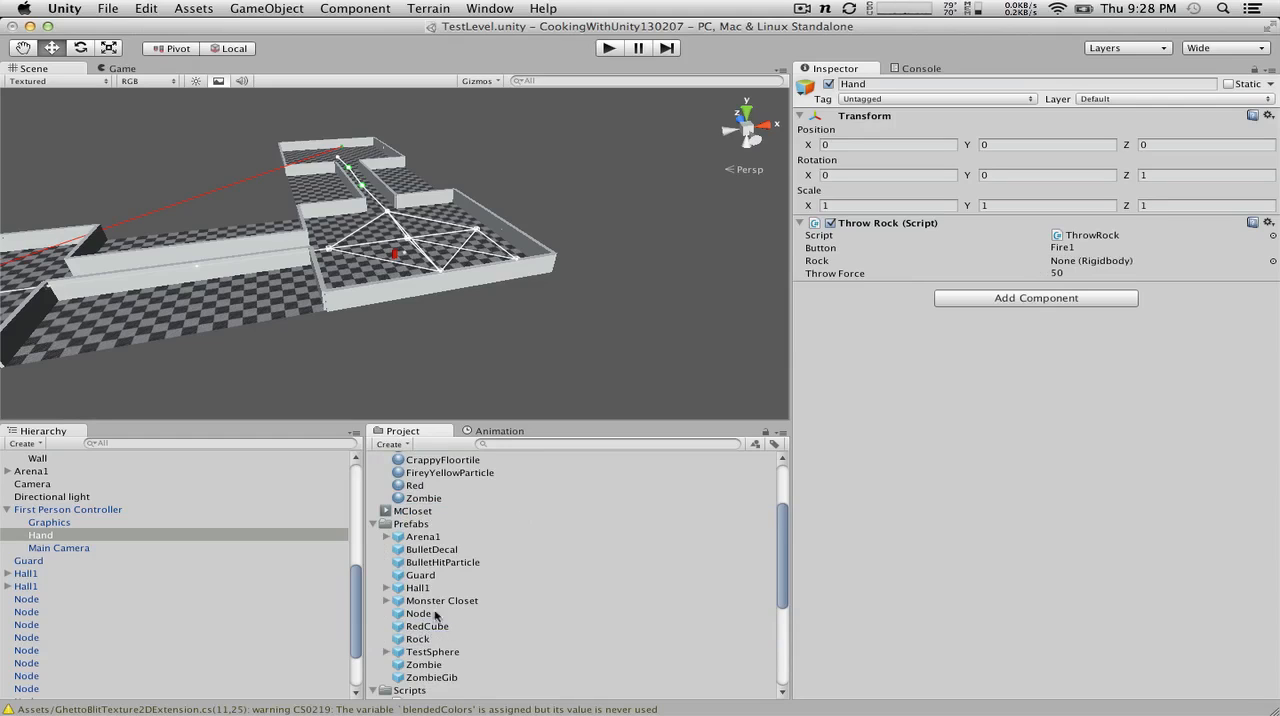
Step: Add a Rigidbody to the Rock prefab and assign the prefab as Rock in Hand's Throw Rock script
left_click(418, 640)
left_click(354, 8)
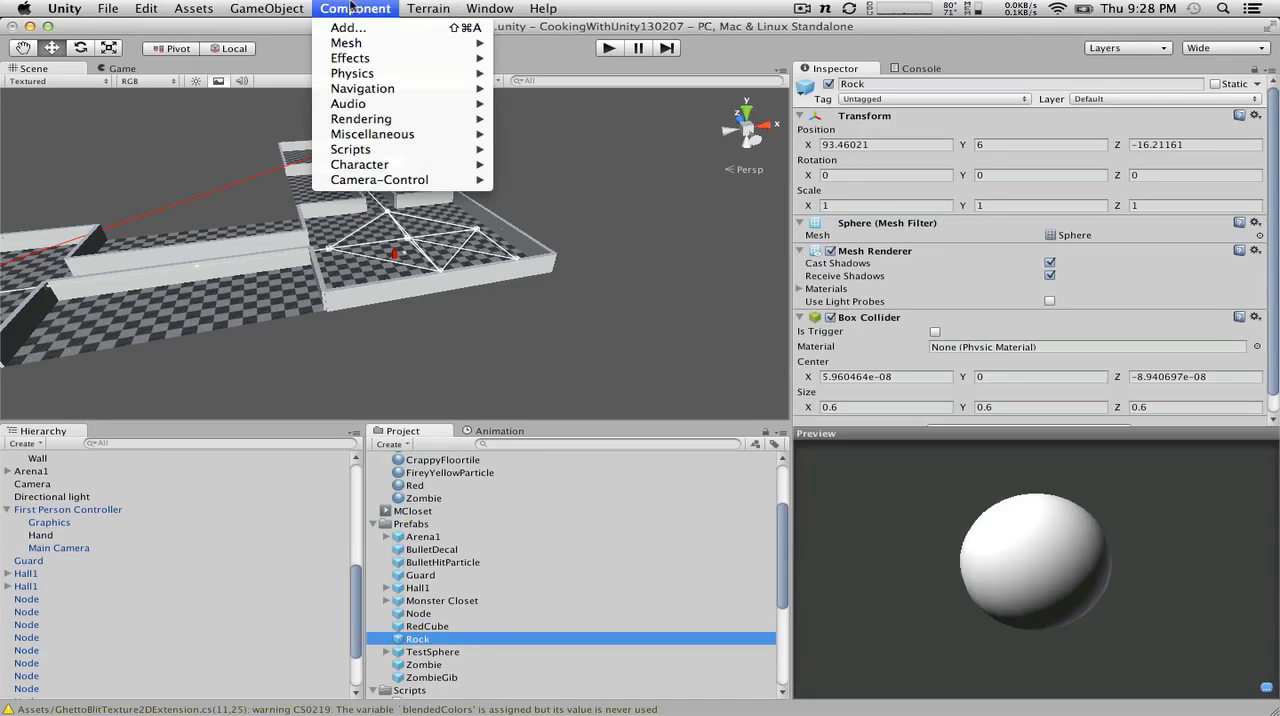
mouse_move(396, 74)
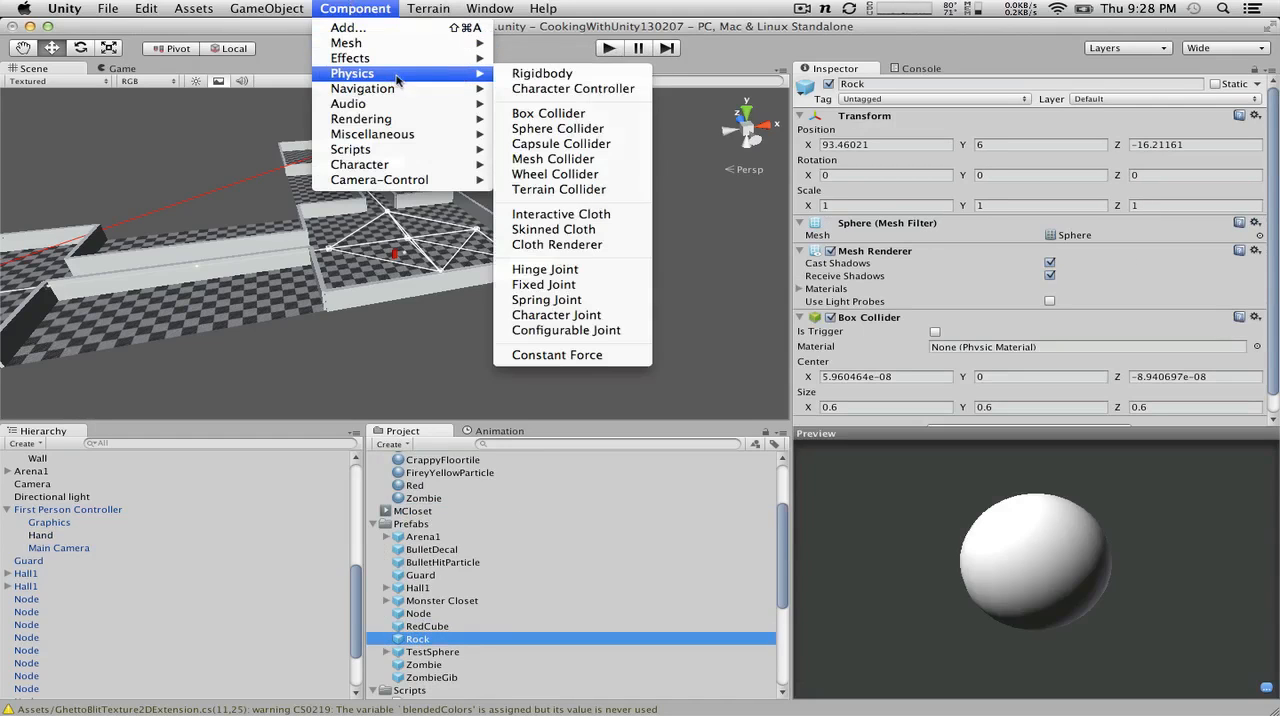
left_click(537, 74)
scroll(800, 409, "down", 5)
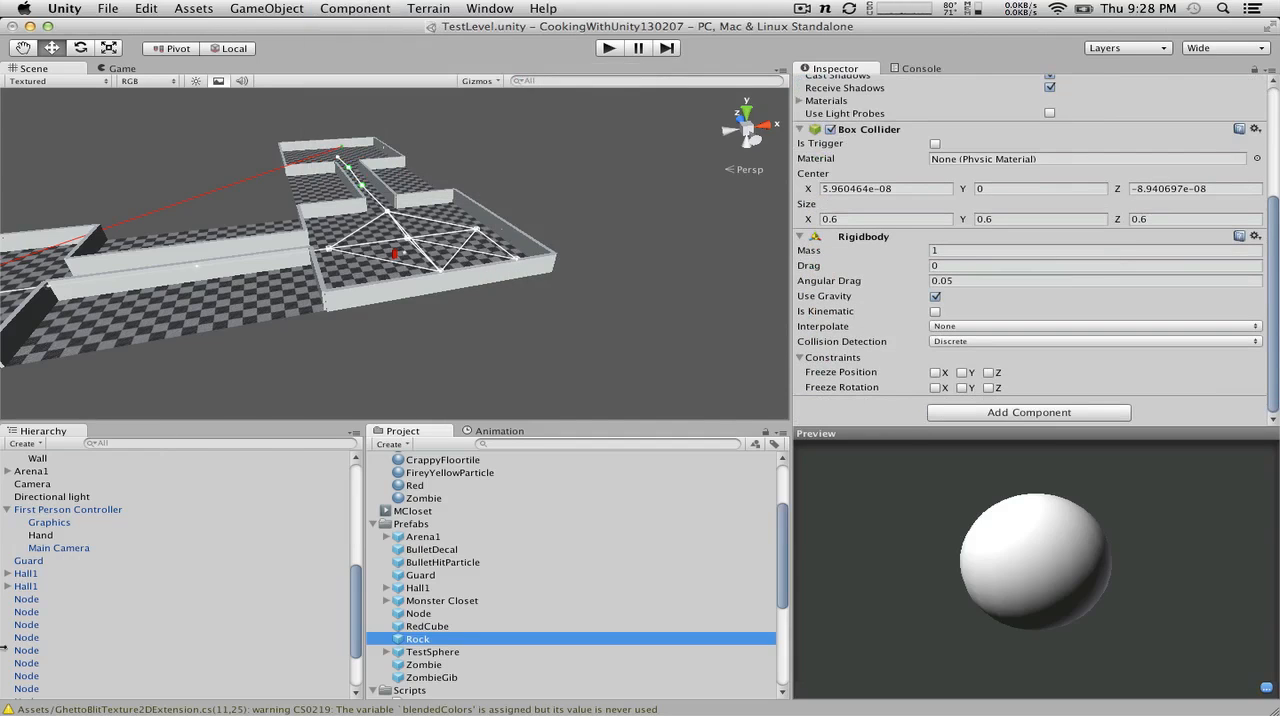
left_click(40, 535)
left_click_drag(421, 632, 1128, 262)
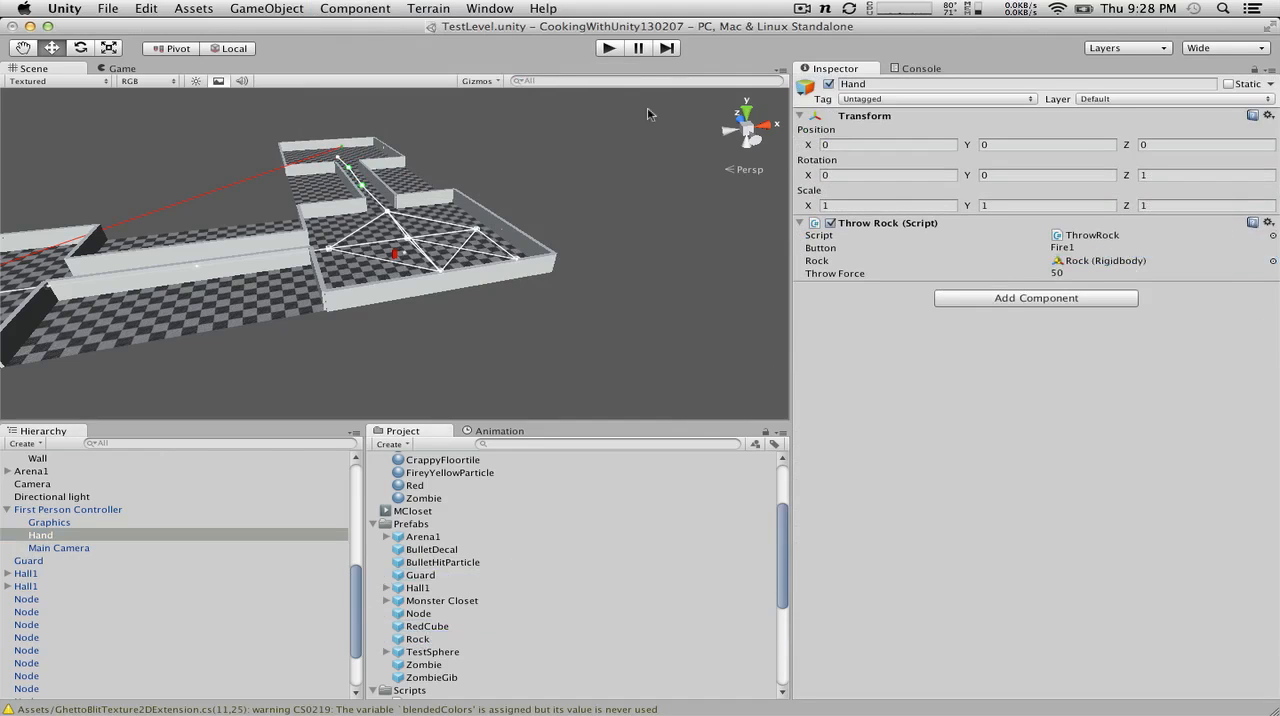
Step: Play-test the level by throwing several rocks while walking around the arena, and stop the game
left_click(598, 44)
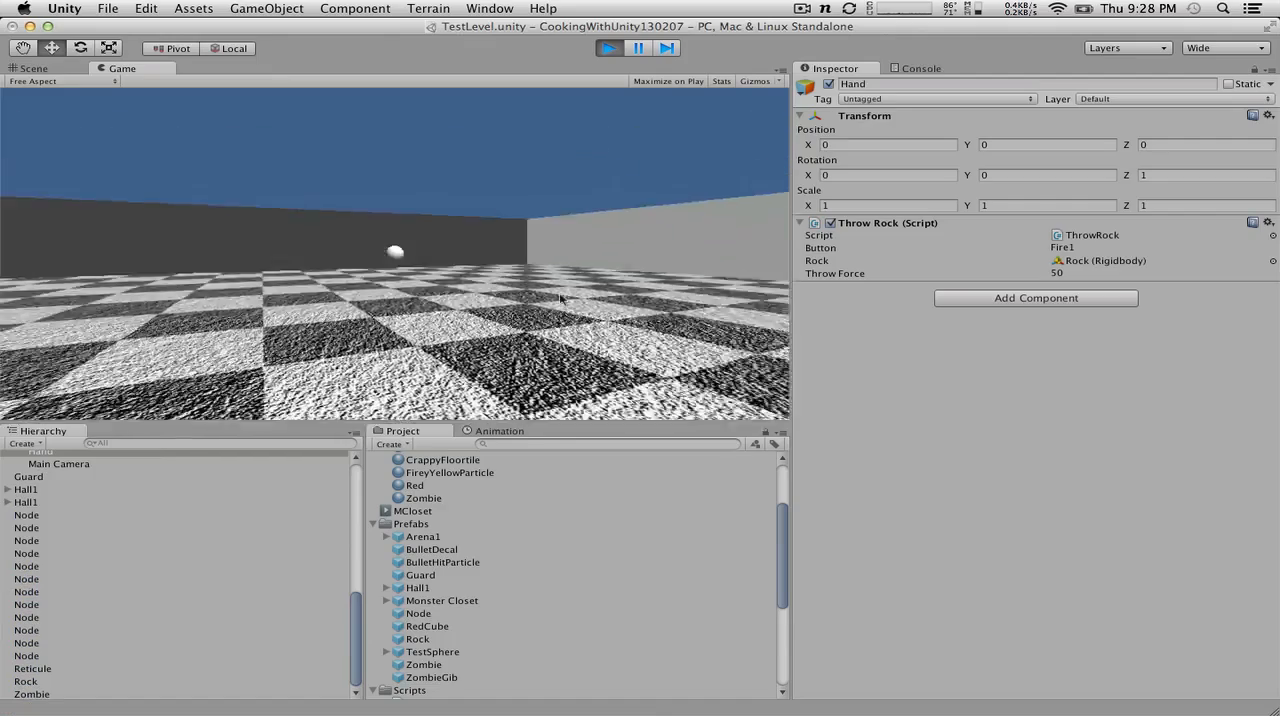
left_click(586, 290)
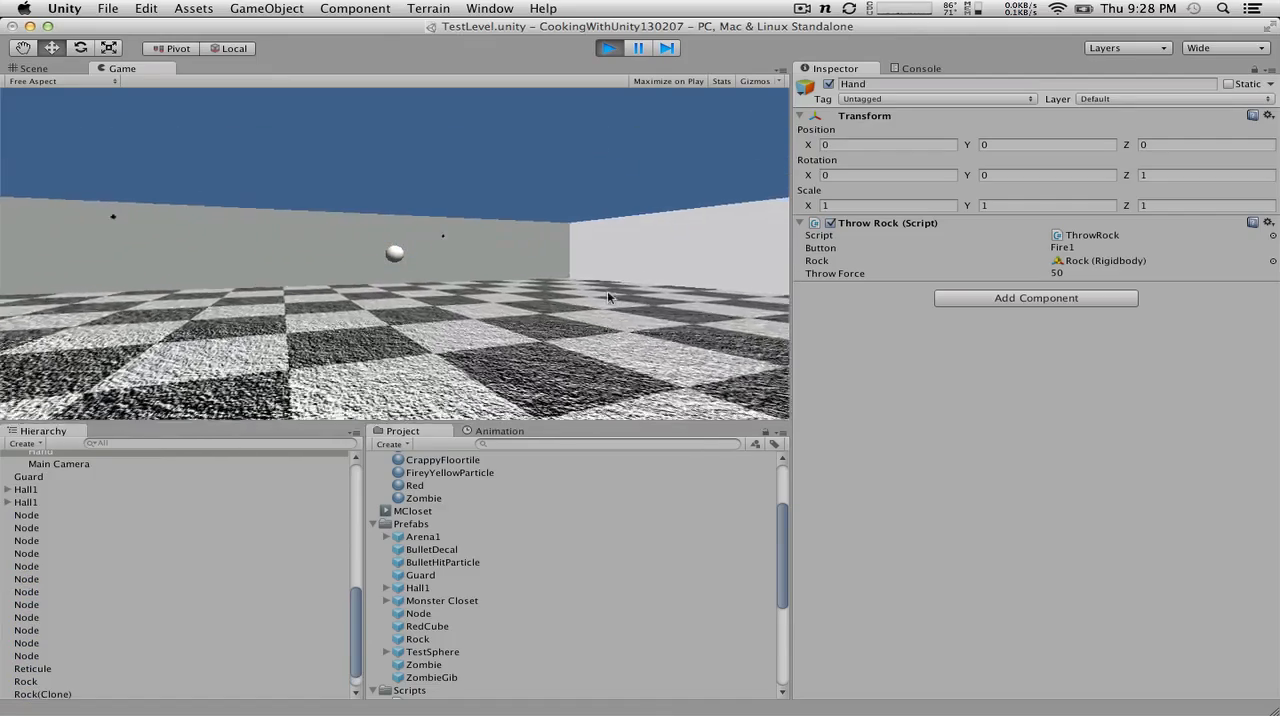
left_click(598, 296)
left_click(596, 296)
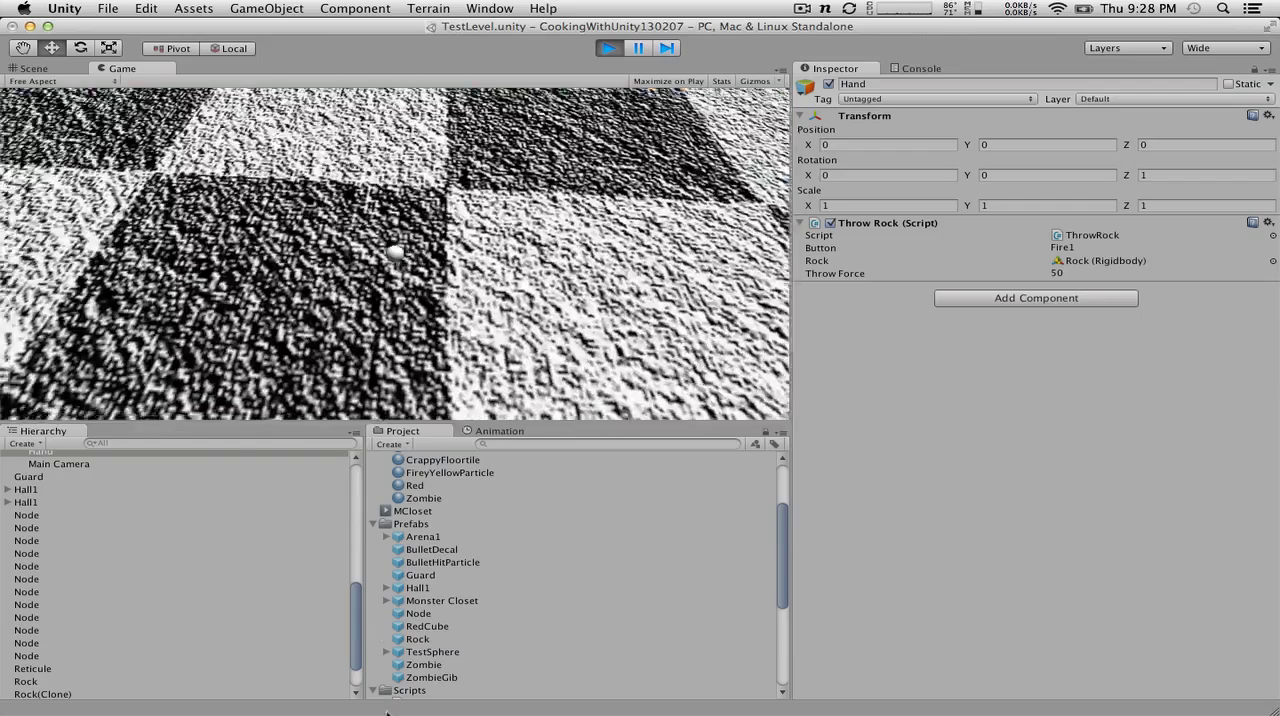
left_click(455, 624)
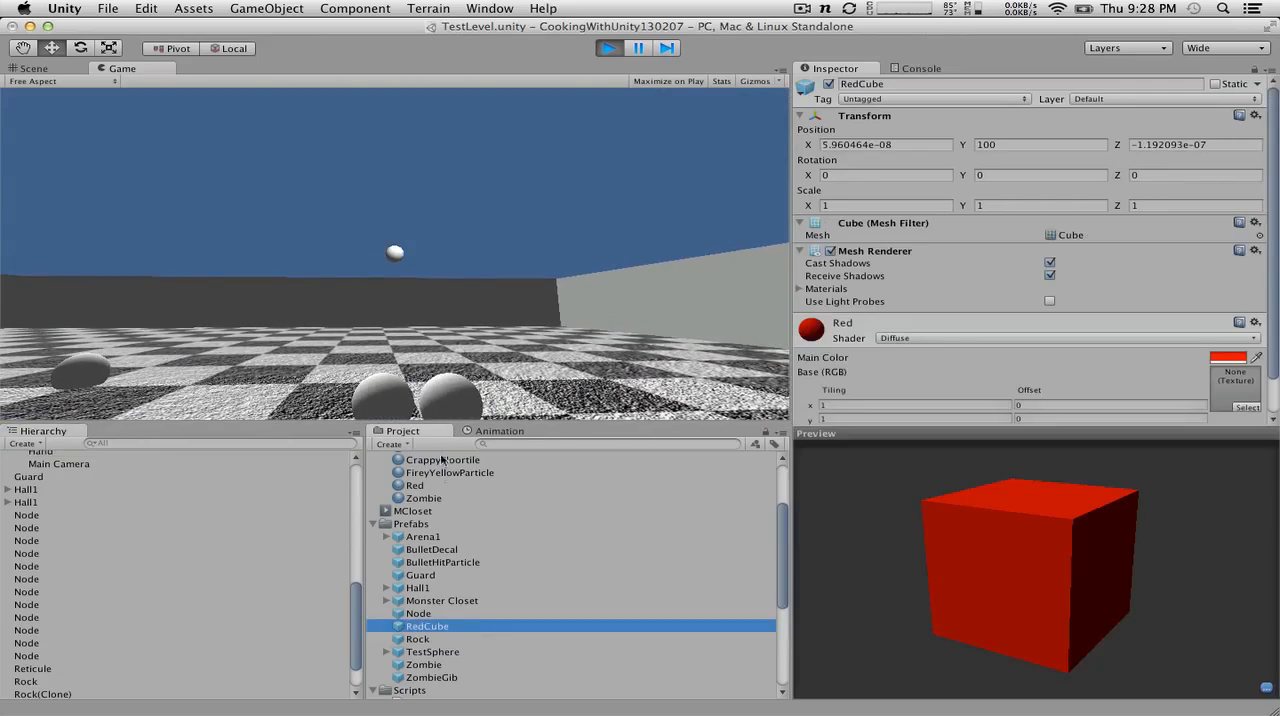
left_click(460, 385)
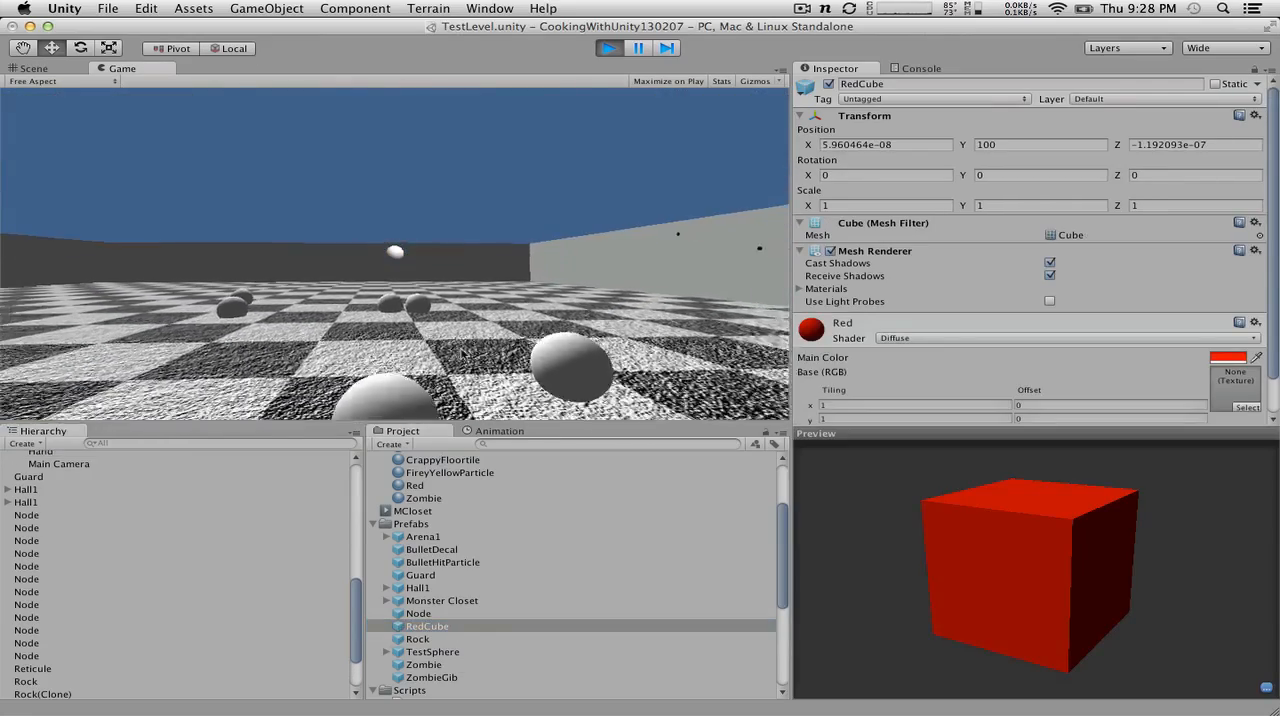
left_click(462, 355)
left_click(461, 358)
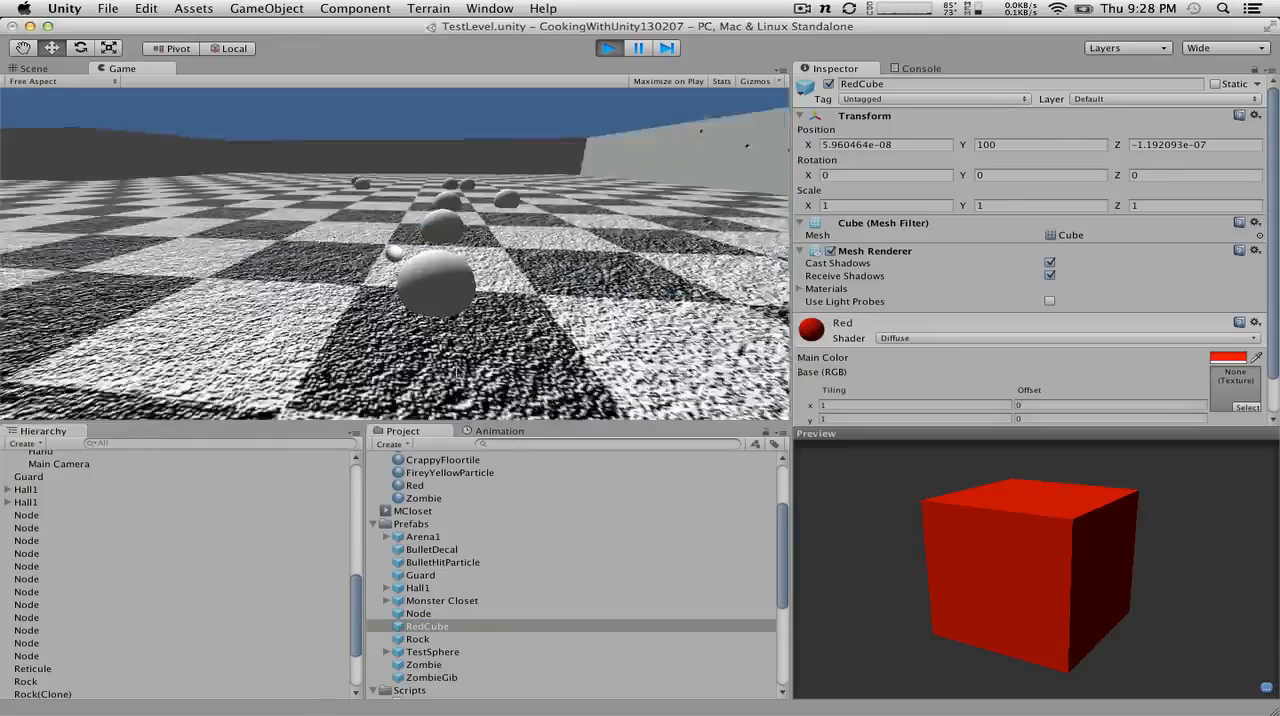
key("d")
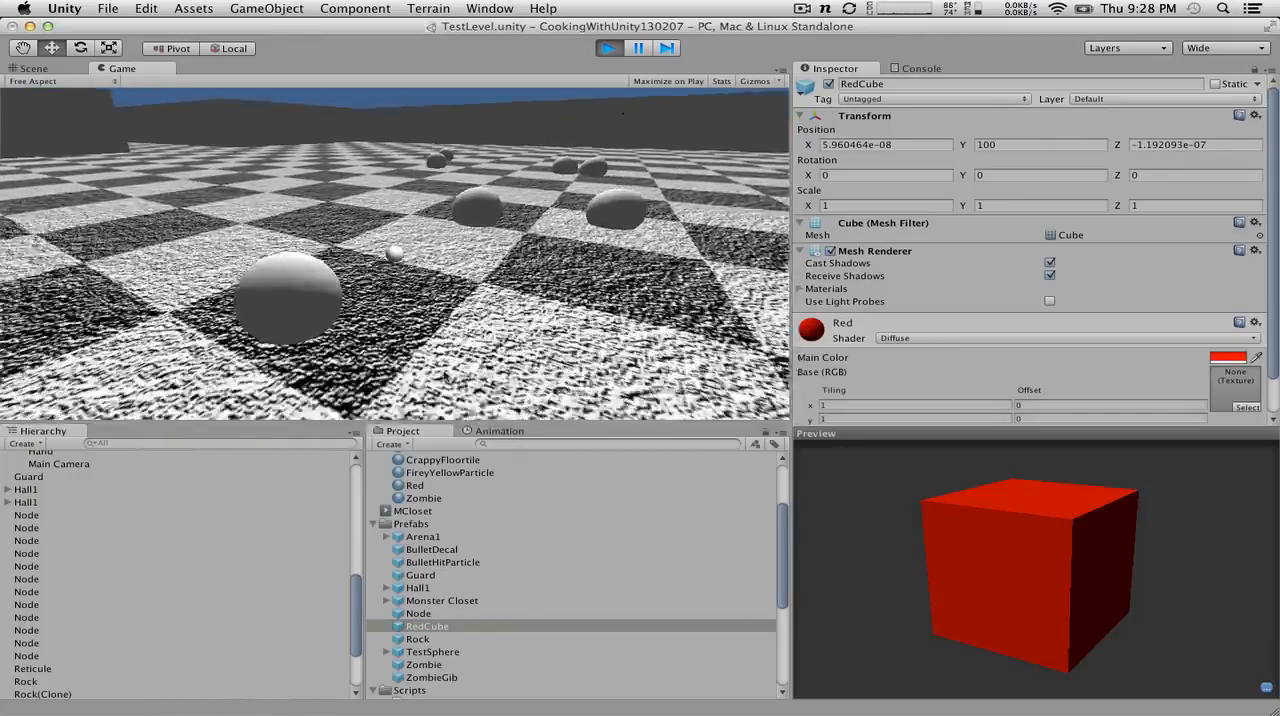
key("w")
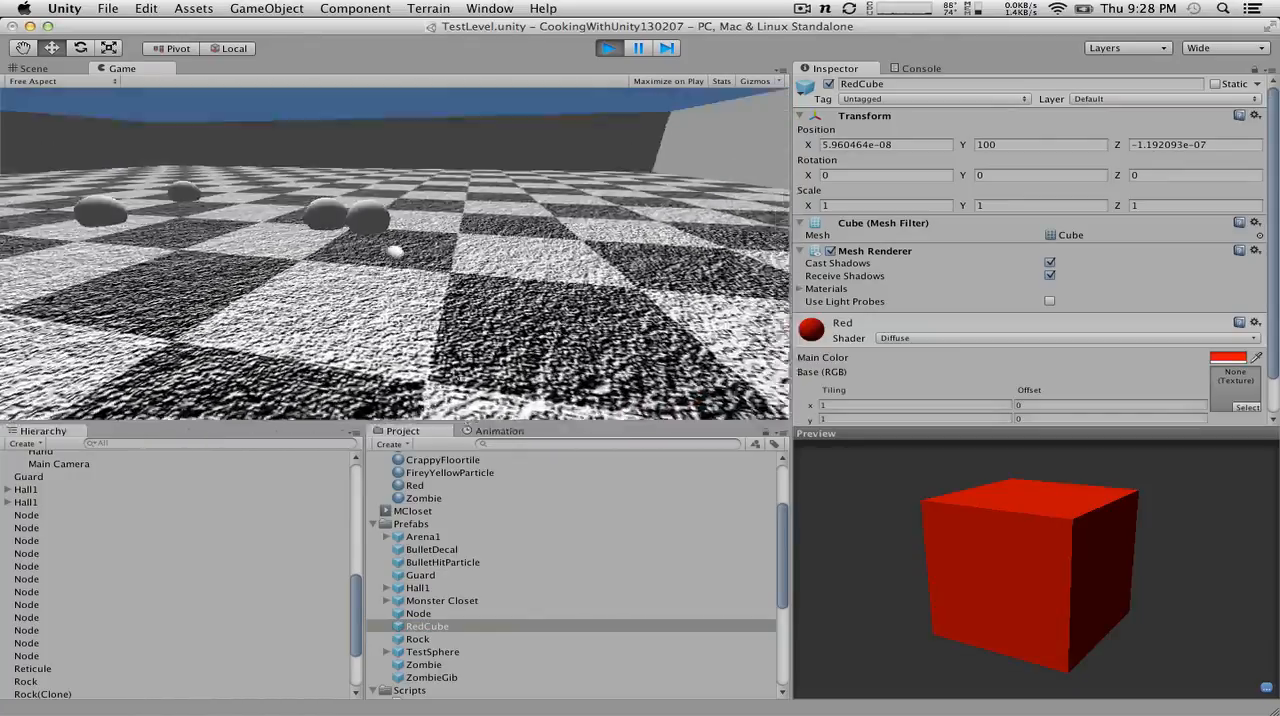
key("w")
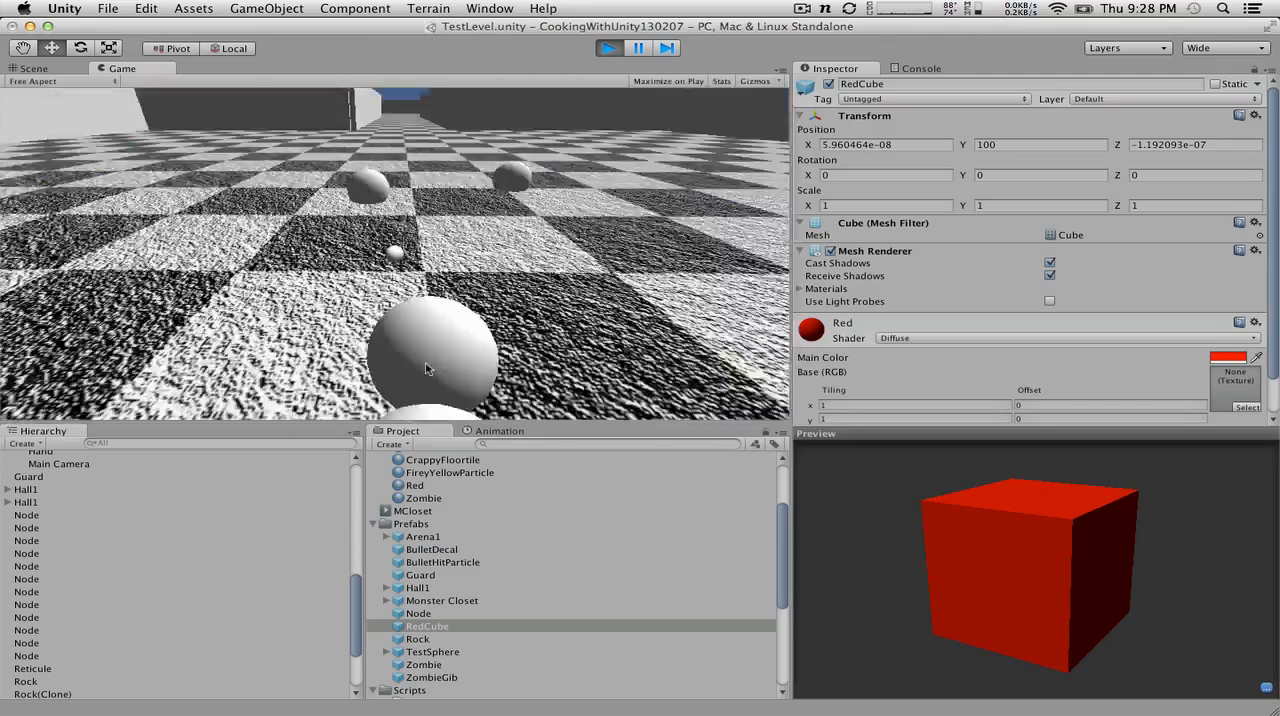
left_click(614, 53)
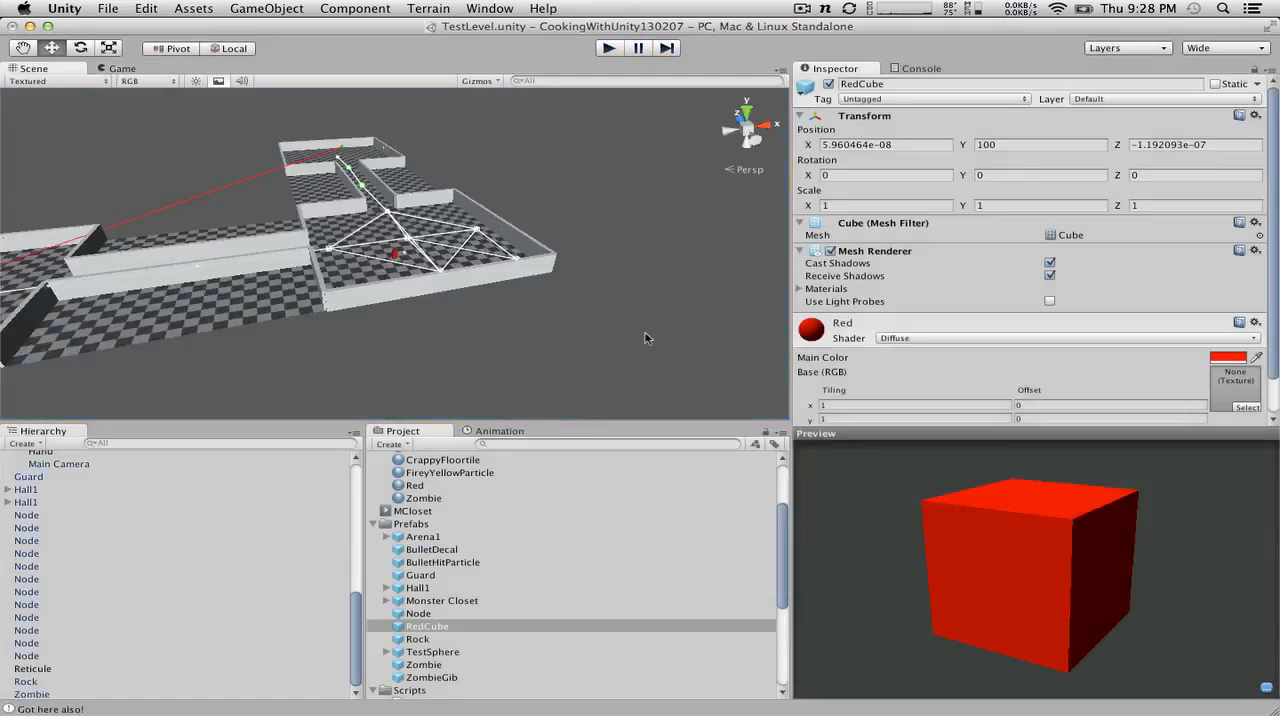
Step: Set the Throw Force of Hand's Throw Rock script to 200
key("ctrl+Right")
key("ctrl+Left")
scroll(71, 599, "up", 4)
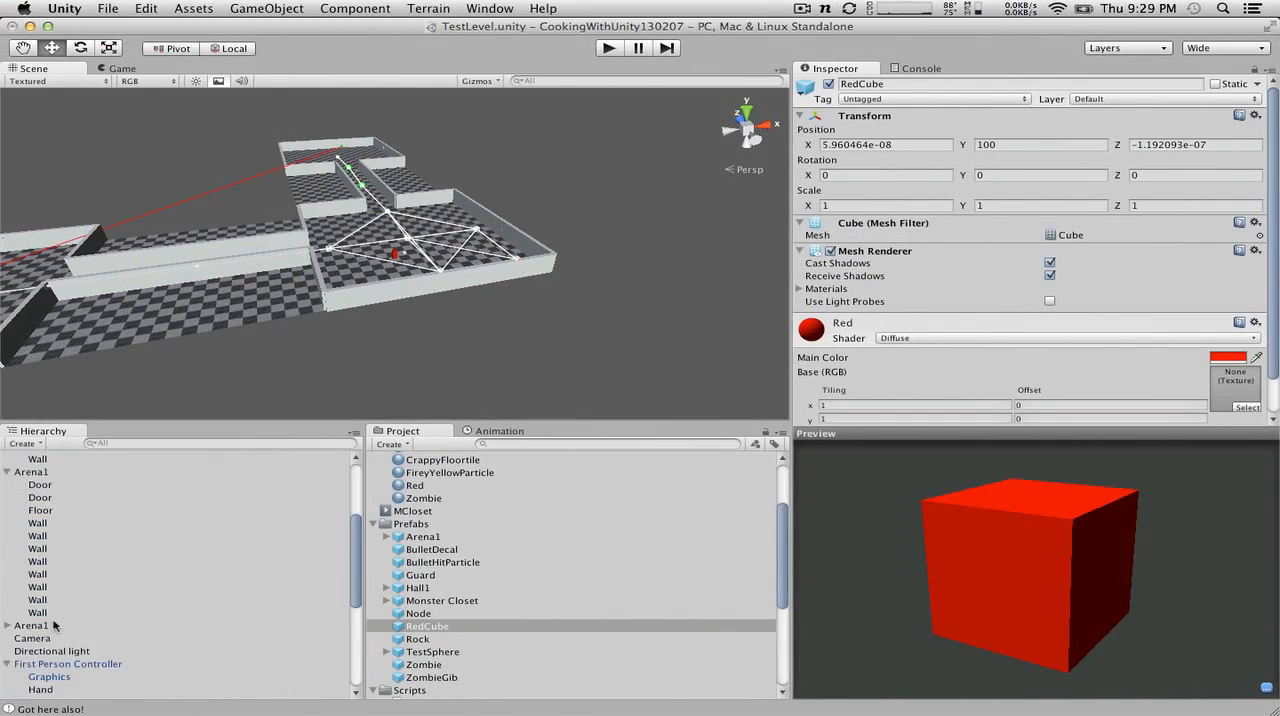
left_click(41, 595)
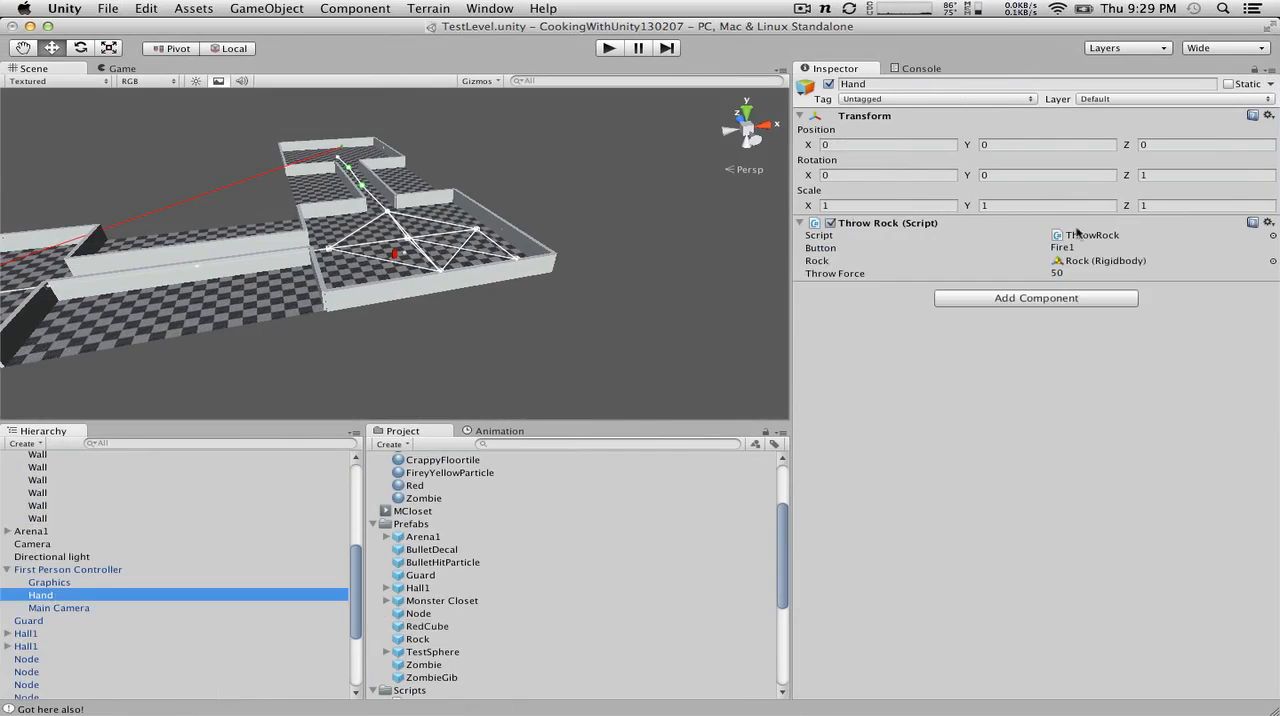
left_click(1088, 273)
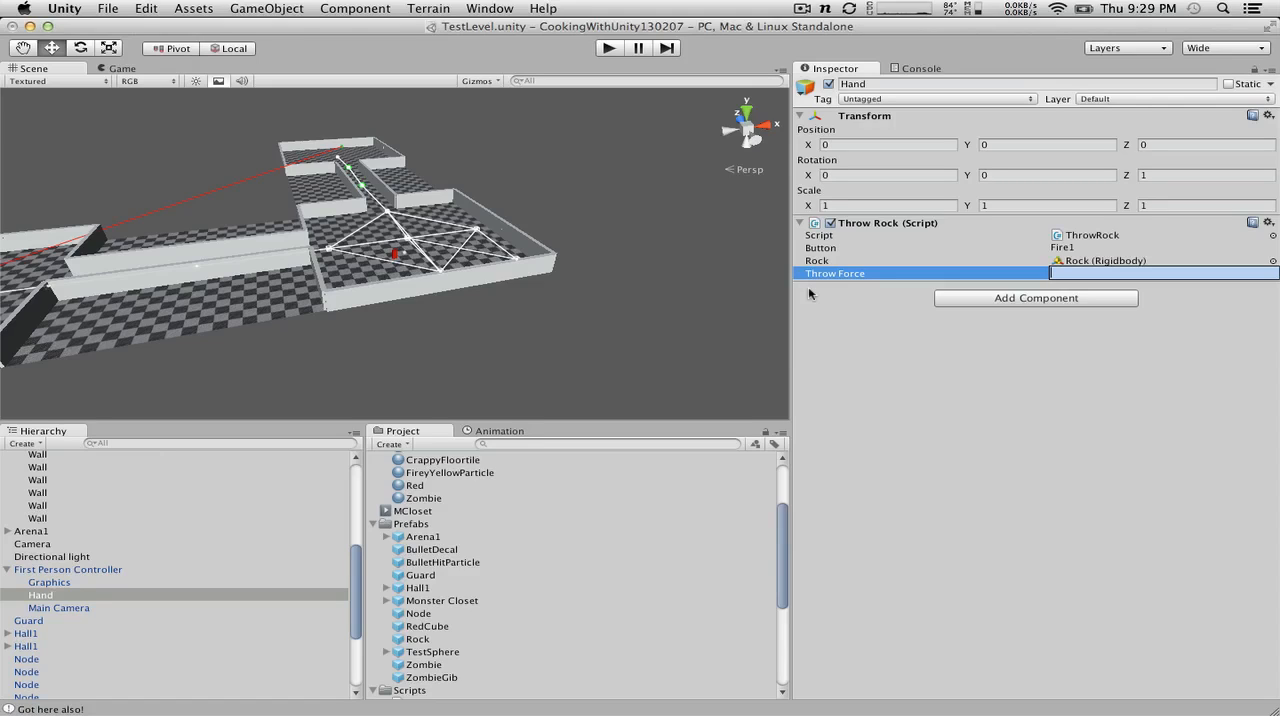
key("Return")
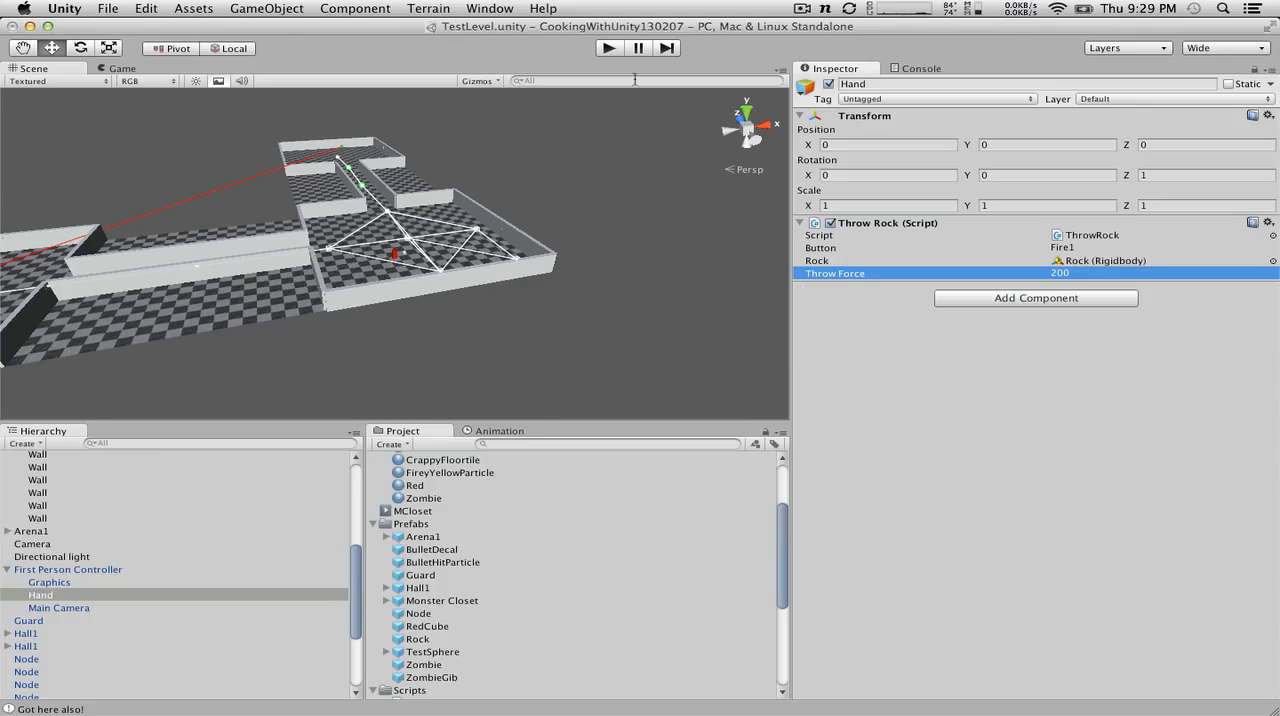
Step: Run the level, throw rocks to check the throw distance, and stop the game
left_click(610, 50)
left_click(552, 251)
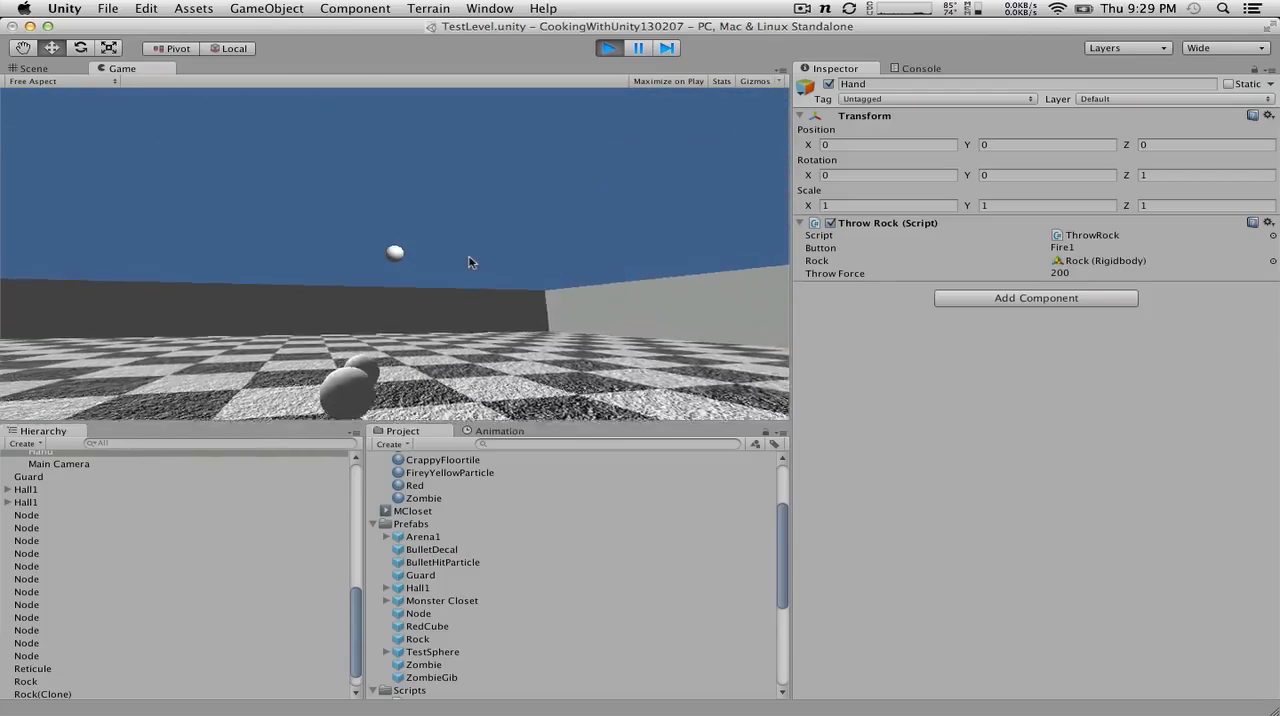
left_click(470, 265)
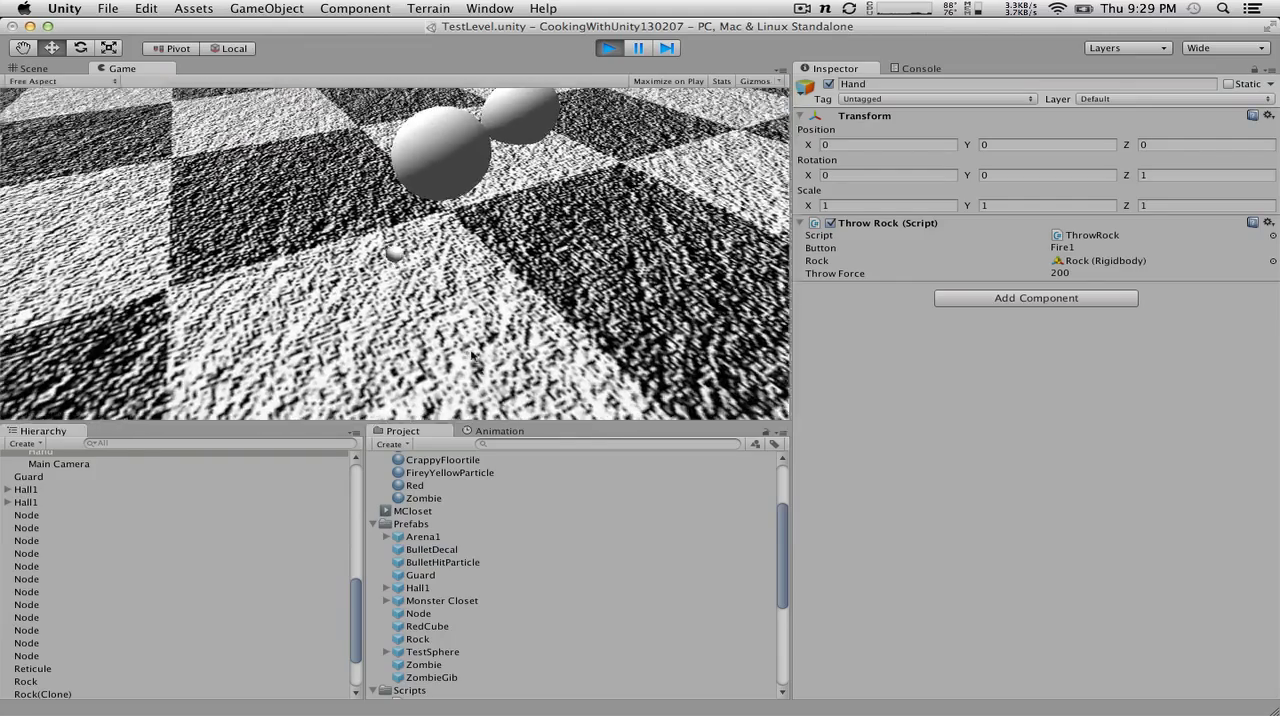
left_click(605, 46)
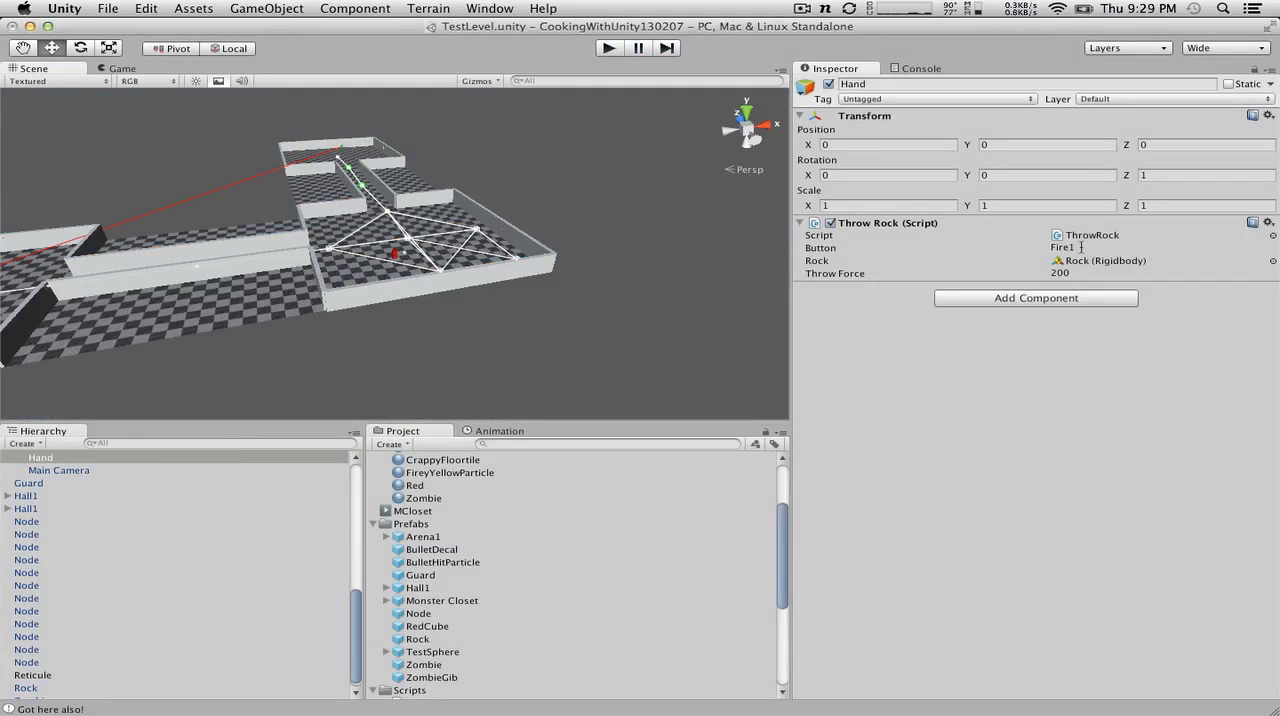
Step: Set the Throw Force of Hand's Throw Rock script to 2000 and test-throw rocks in a short run of the level
left_click(1104, 271)
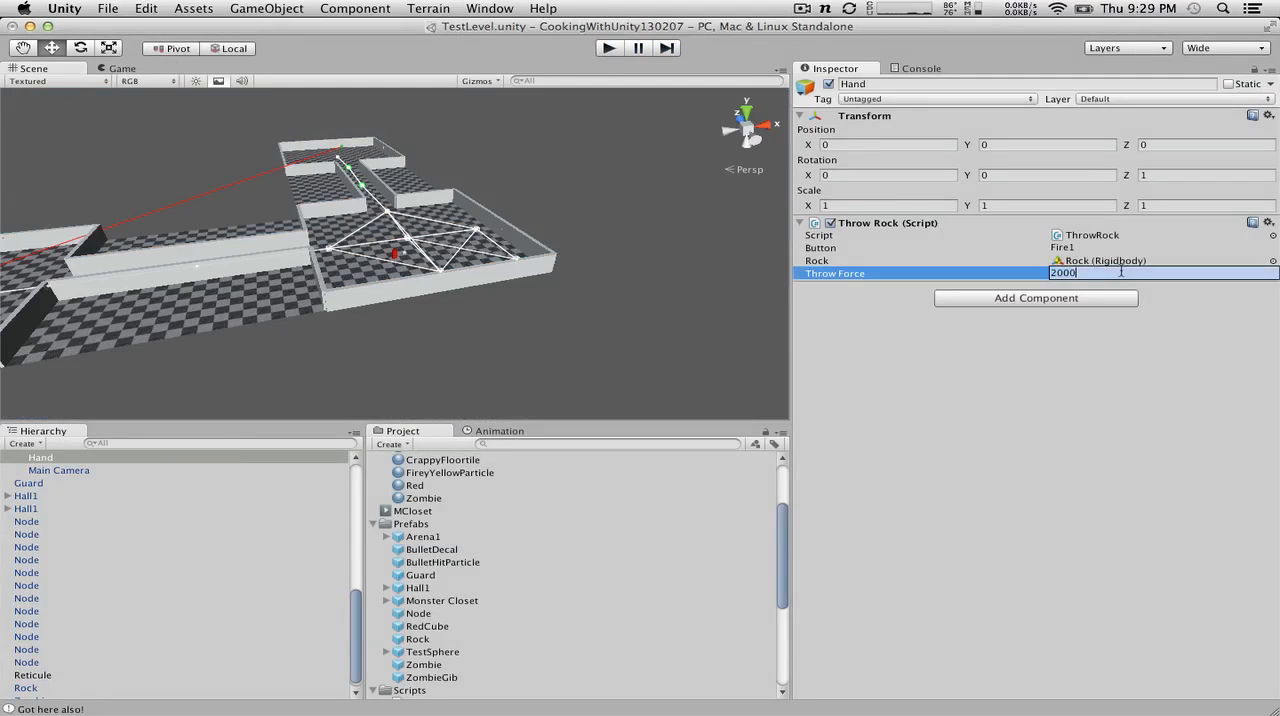
key("Return")
left_click(607, 48)
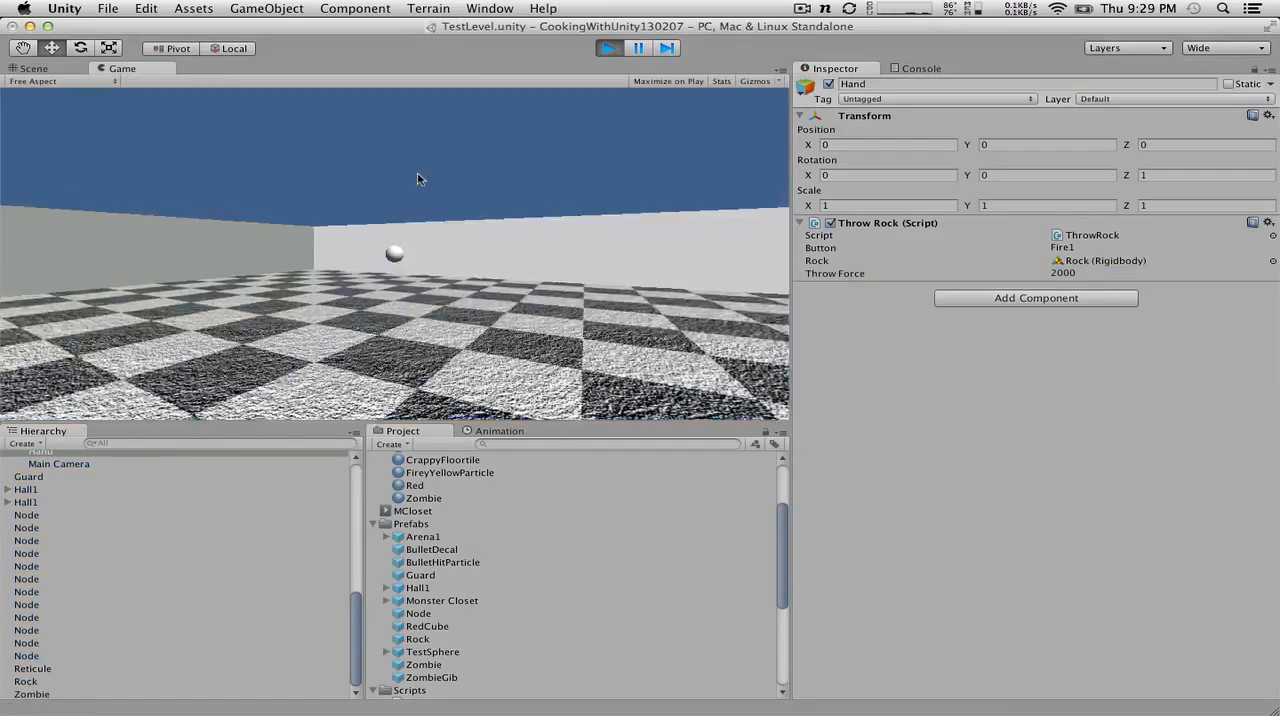
left_click(429, 167)
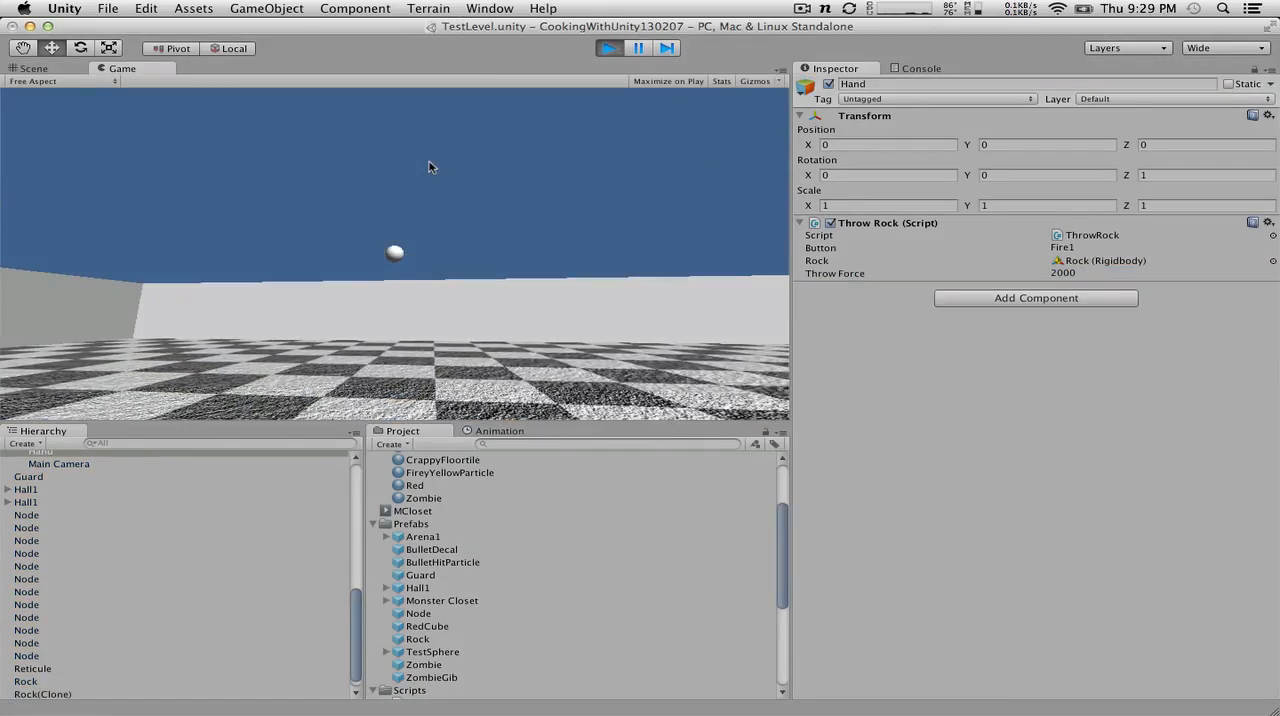
left_click(429, 169)
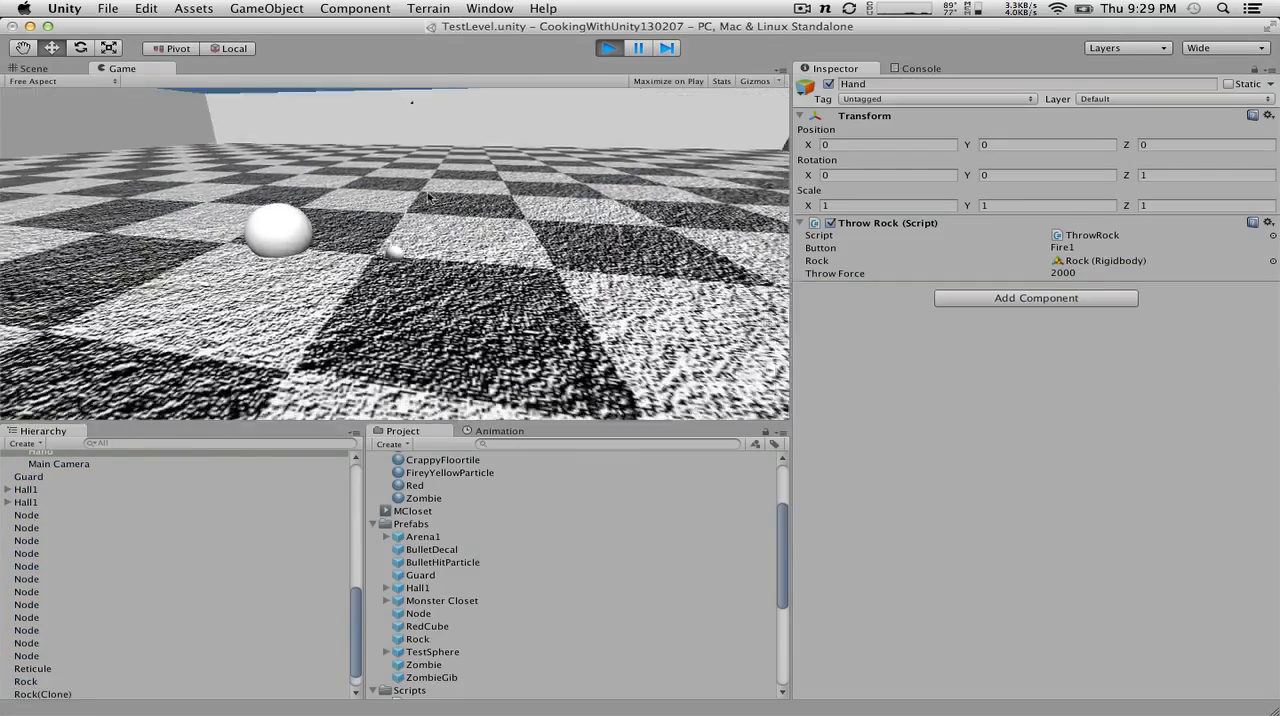
left_click(612, 44)
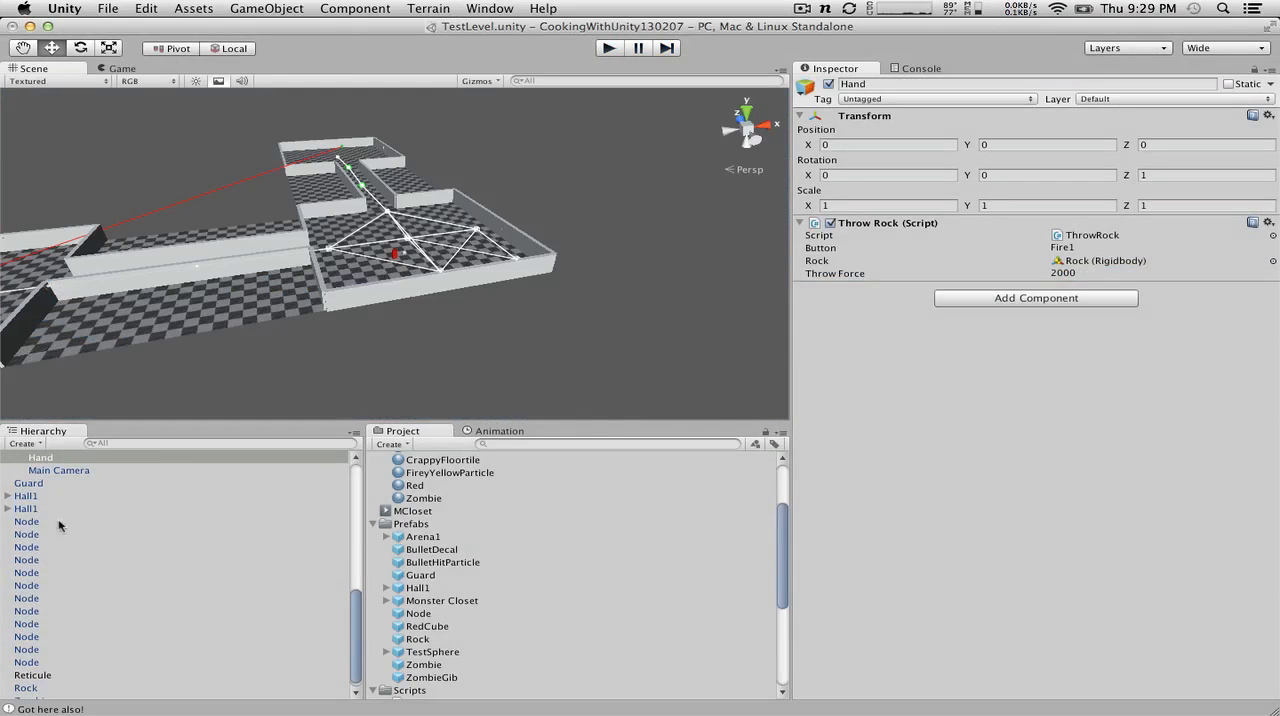
Step: Set Hand's Z rotation to 2
scroll(92, 460, "up", 5)
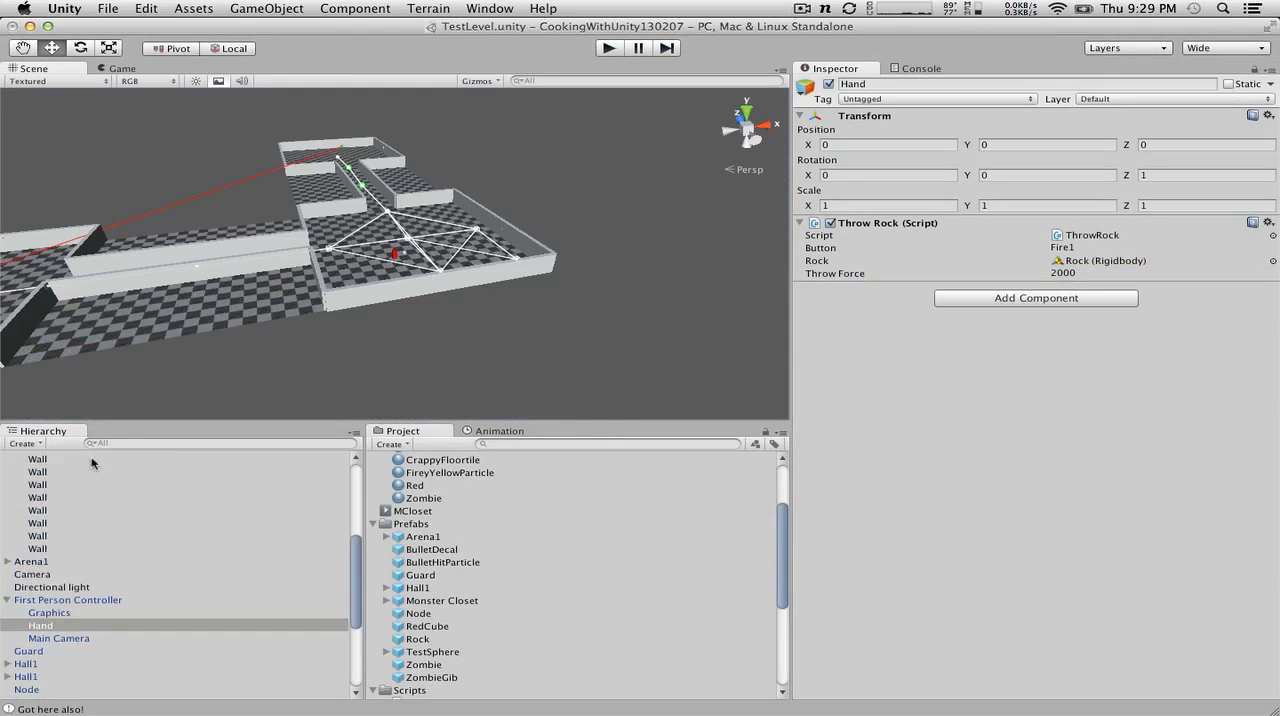
left_click(1158, 178)
type("2")
key("Return")
Step: Run the level, throw several rocks in different directions to check the rotated Hand's throws, and stop the game
left_click(613, 47)
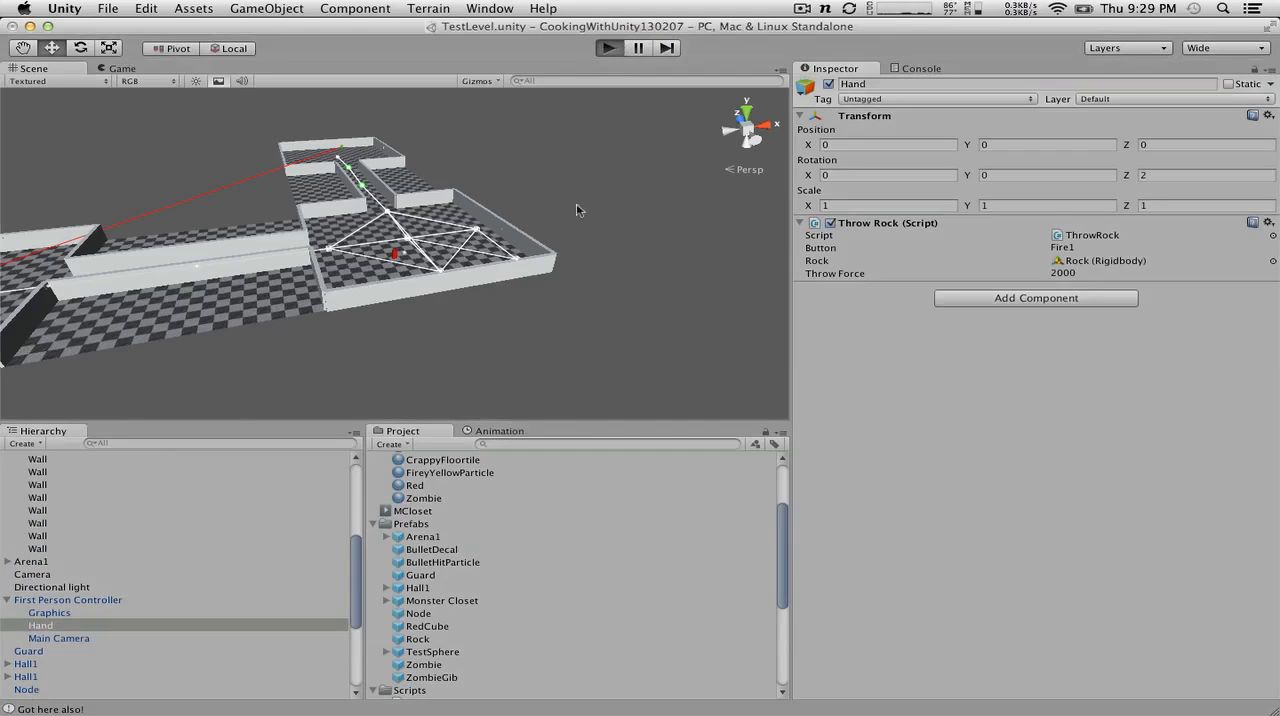
left_click(528, 216)
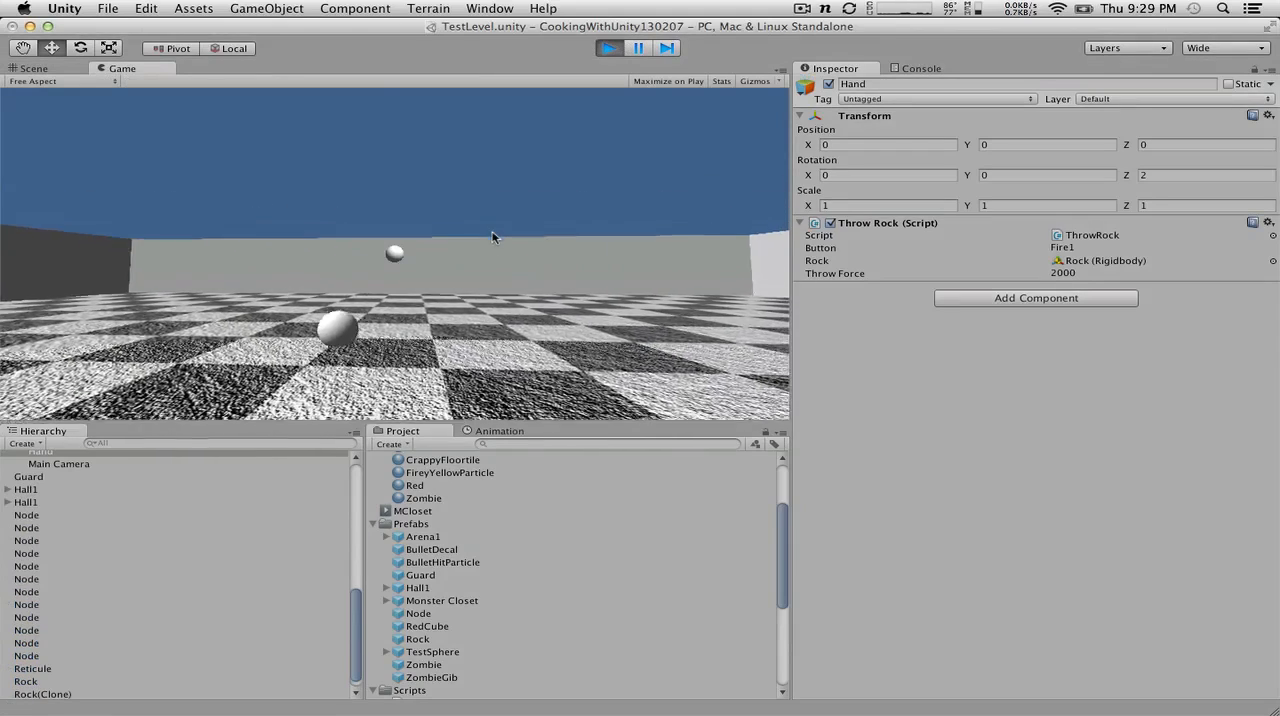
left_click(492, 237)
left_click(493, 238)
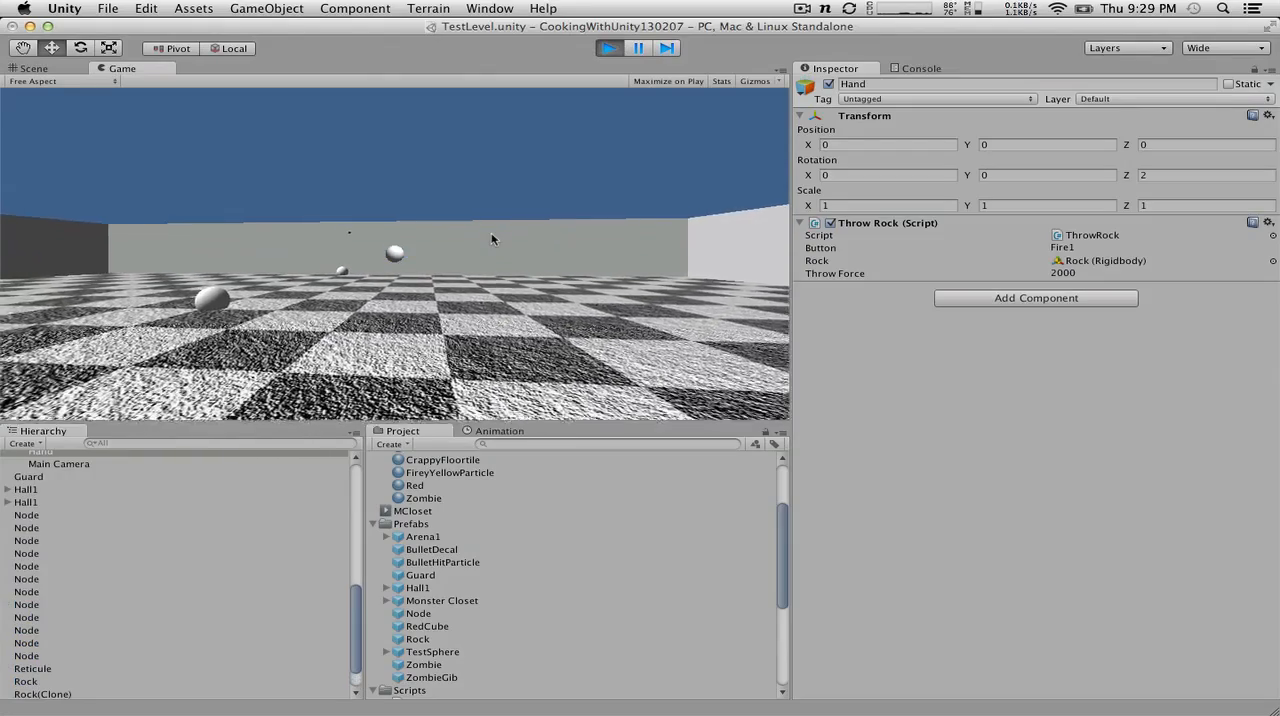
left_click(431, 231)
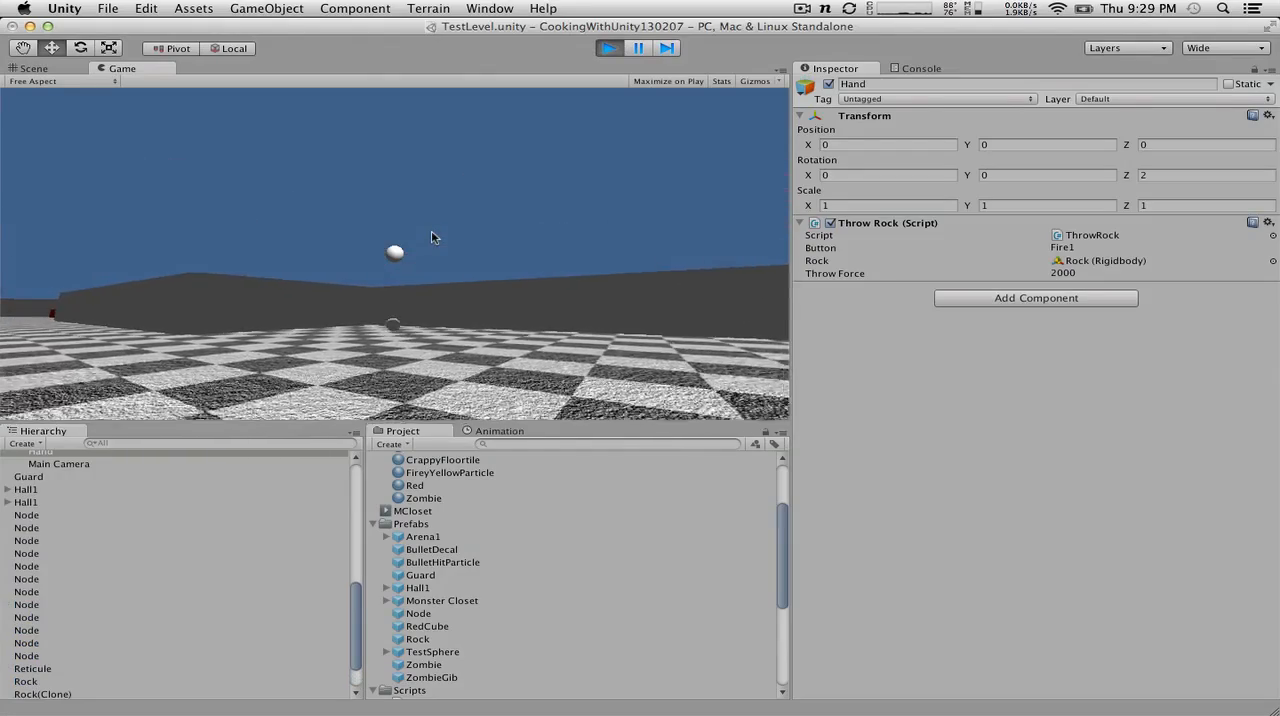
left_click(431, 220)
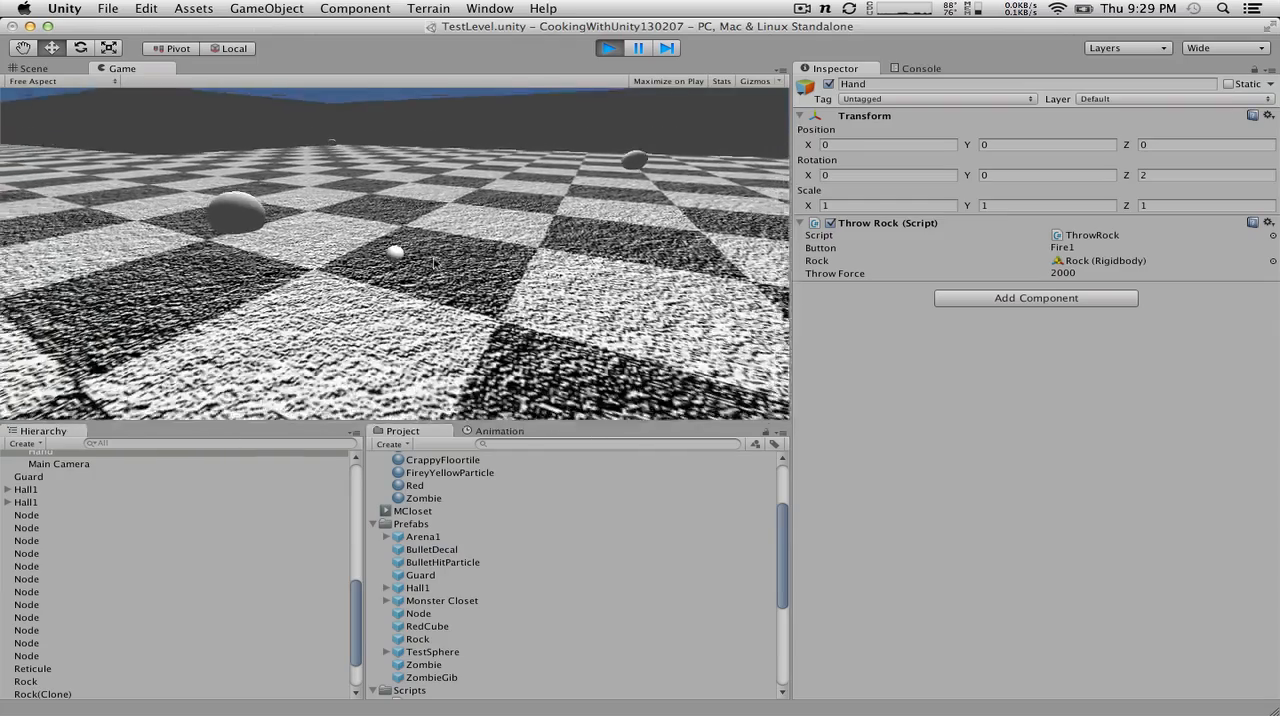
left_click(437, 238)
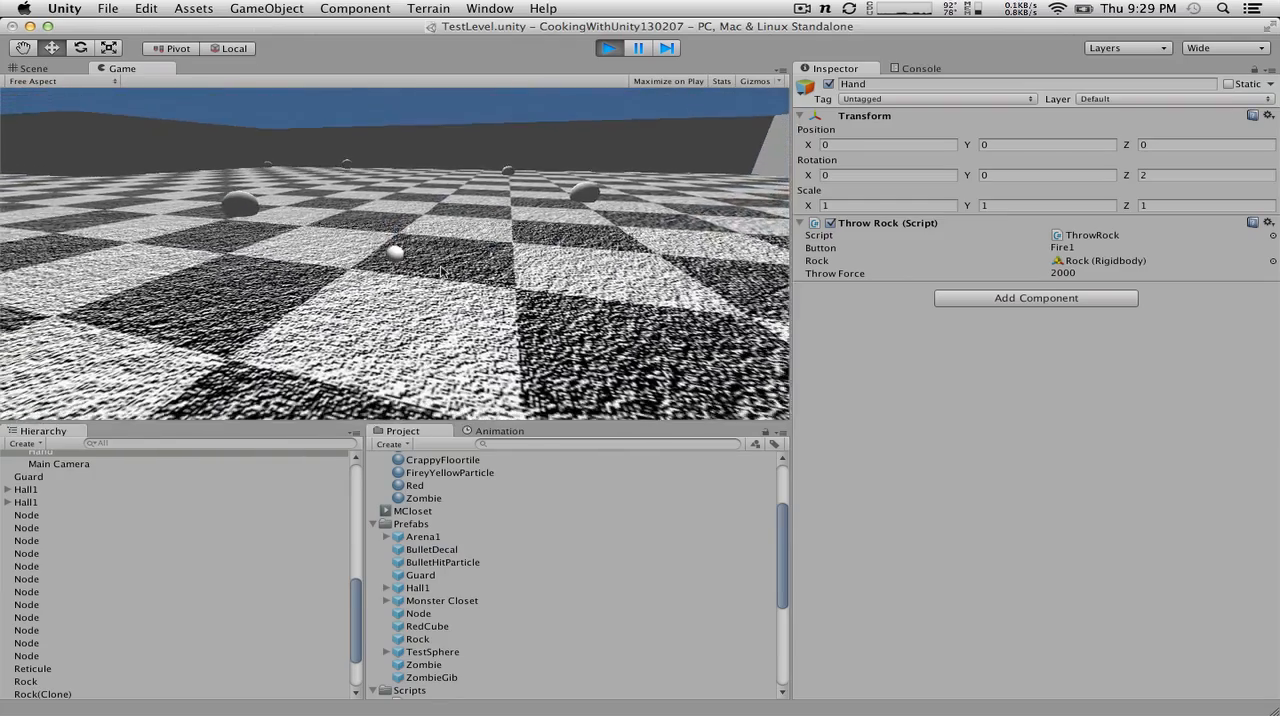
left_click(609, 48)
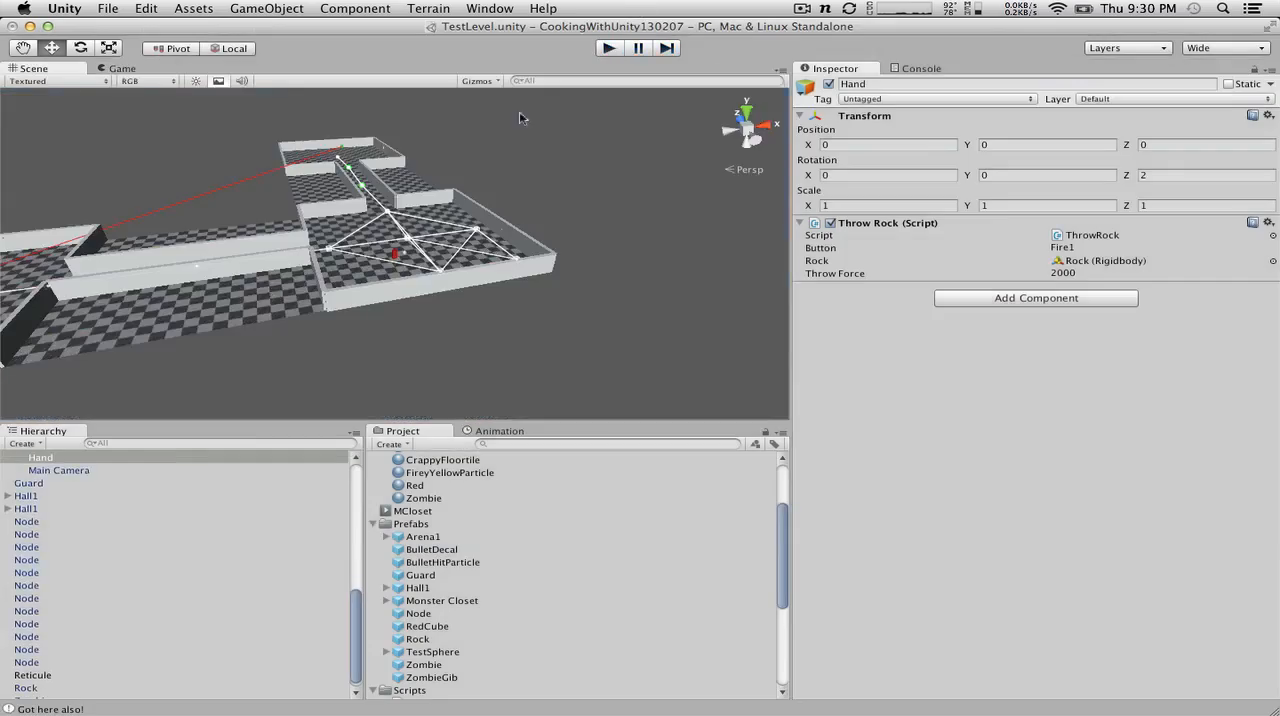
Step: Reset Hand's Z rotation to 0 and set its Z position to 1, ahead of the player's body
key("f")
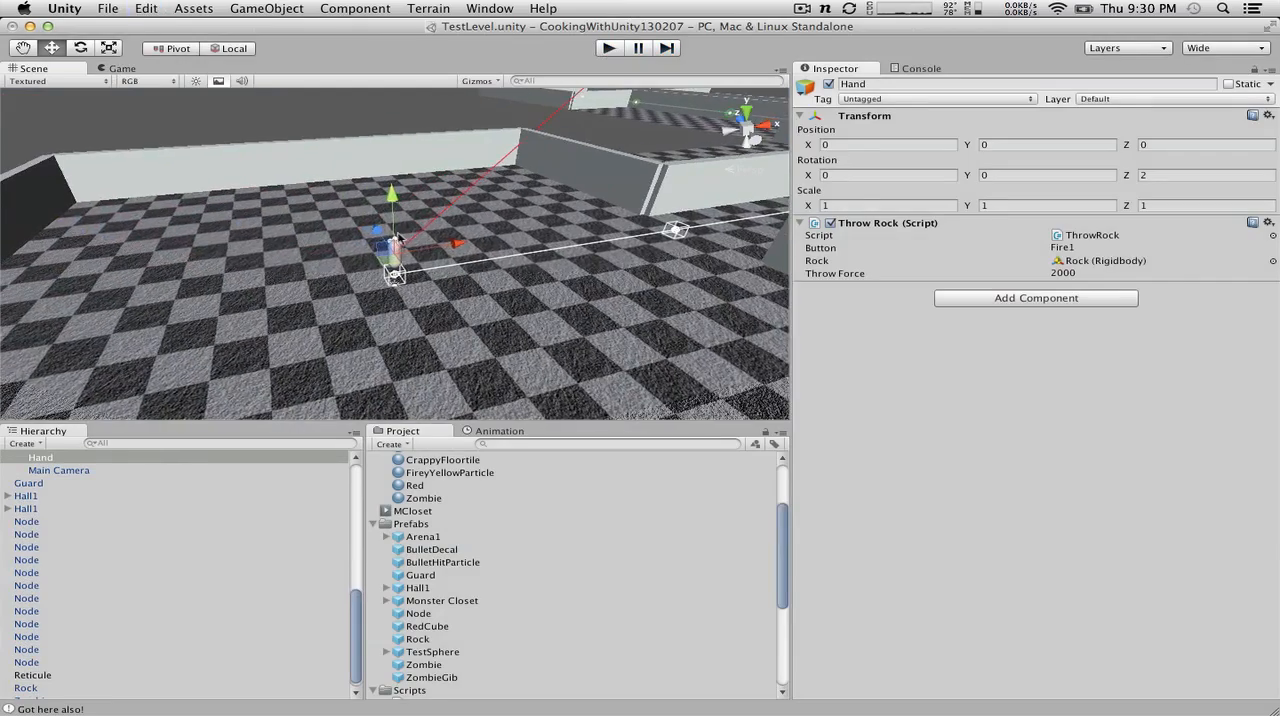
scroll(402, 238, "up", 4)
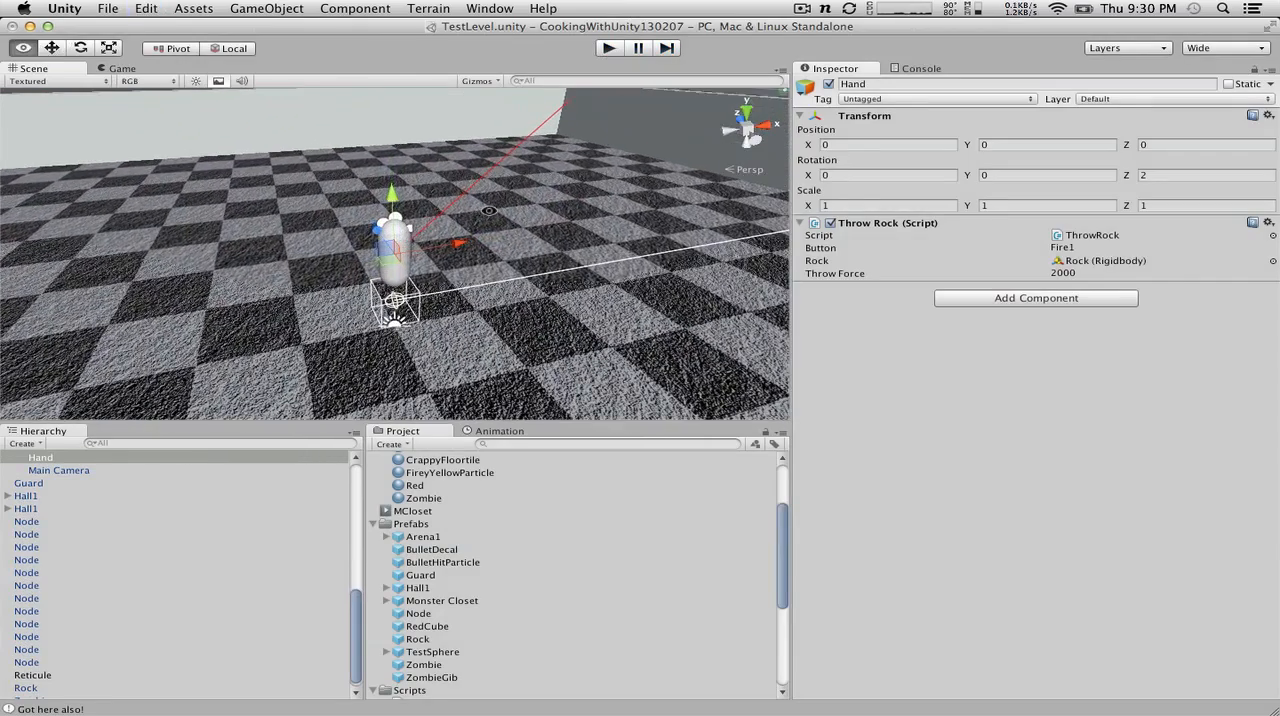
left_click_drag(488, 210, 434, 190, "alt")
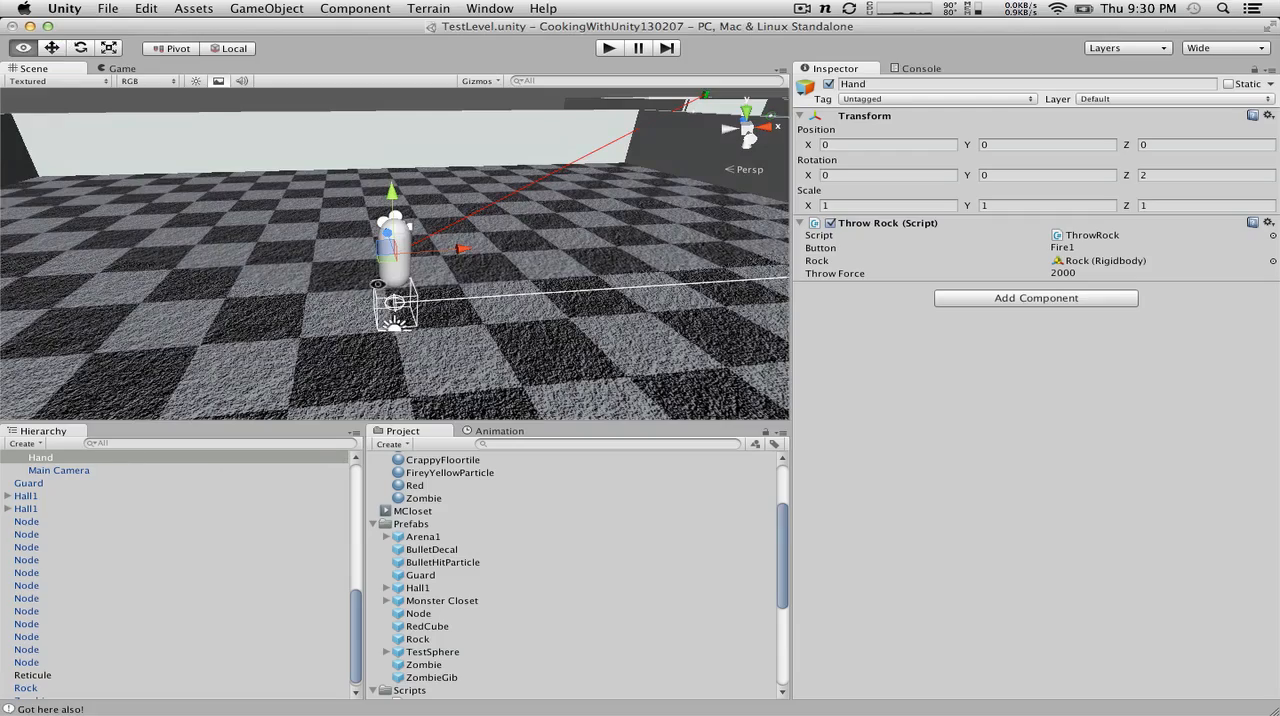
left_click_drag(377, 285, 879, 302, "alt")
left_click_drag(822, 434, 813, 313, "alt")
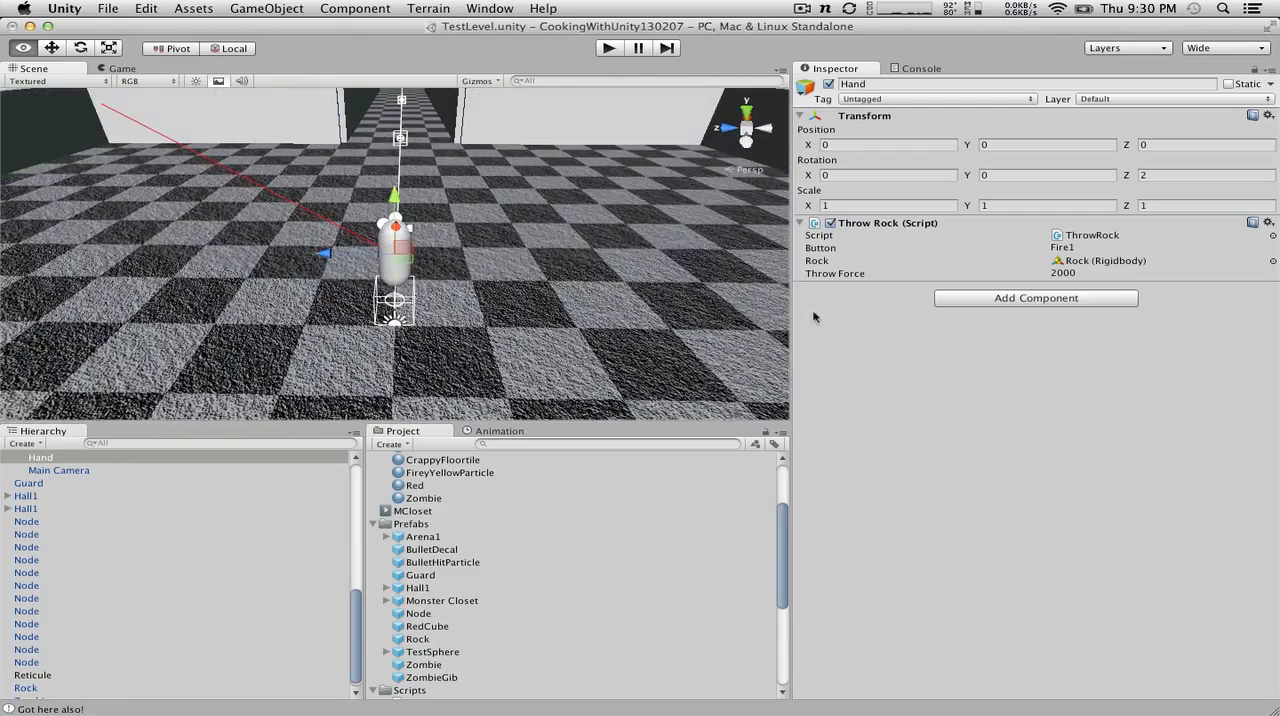
left_click(57, 470)
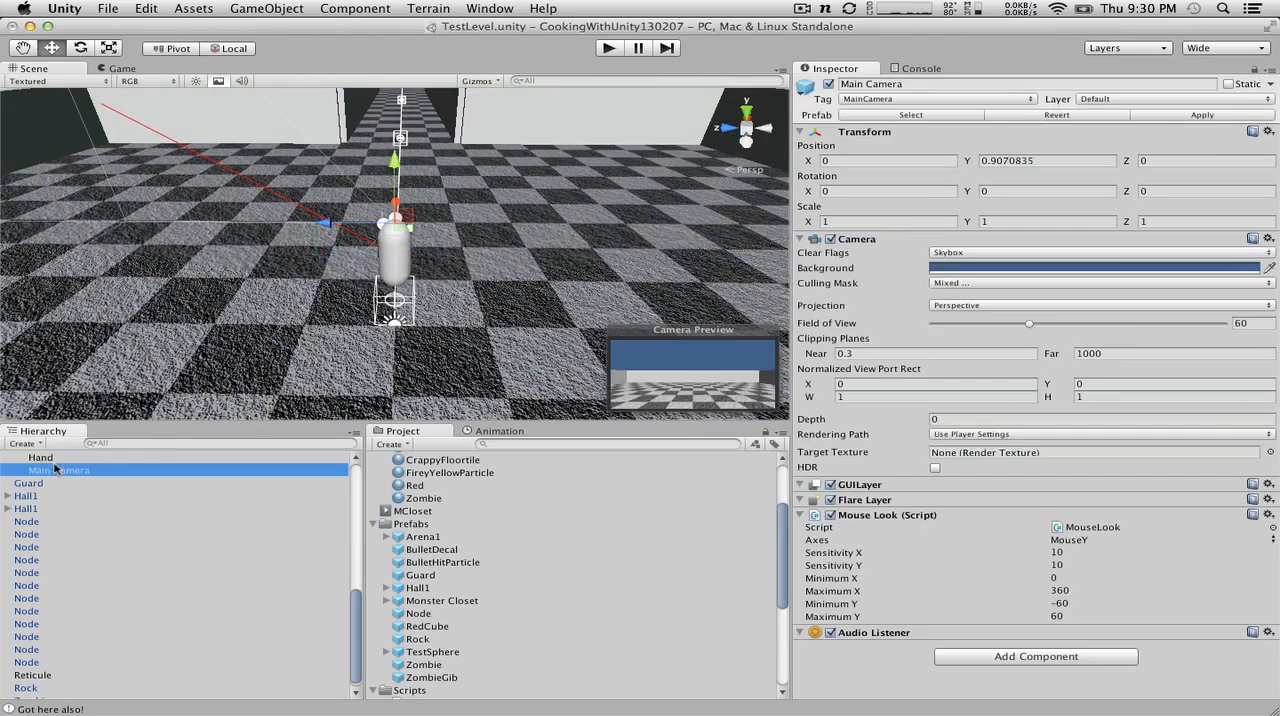
left_click(45, 458)
left_click_drag(400, 250, 518, 244, "alt")
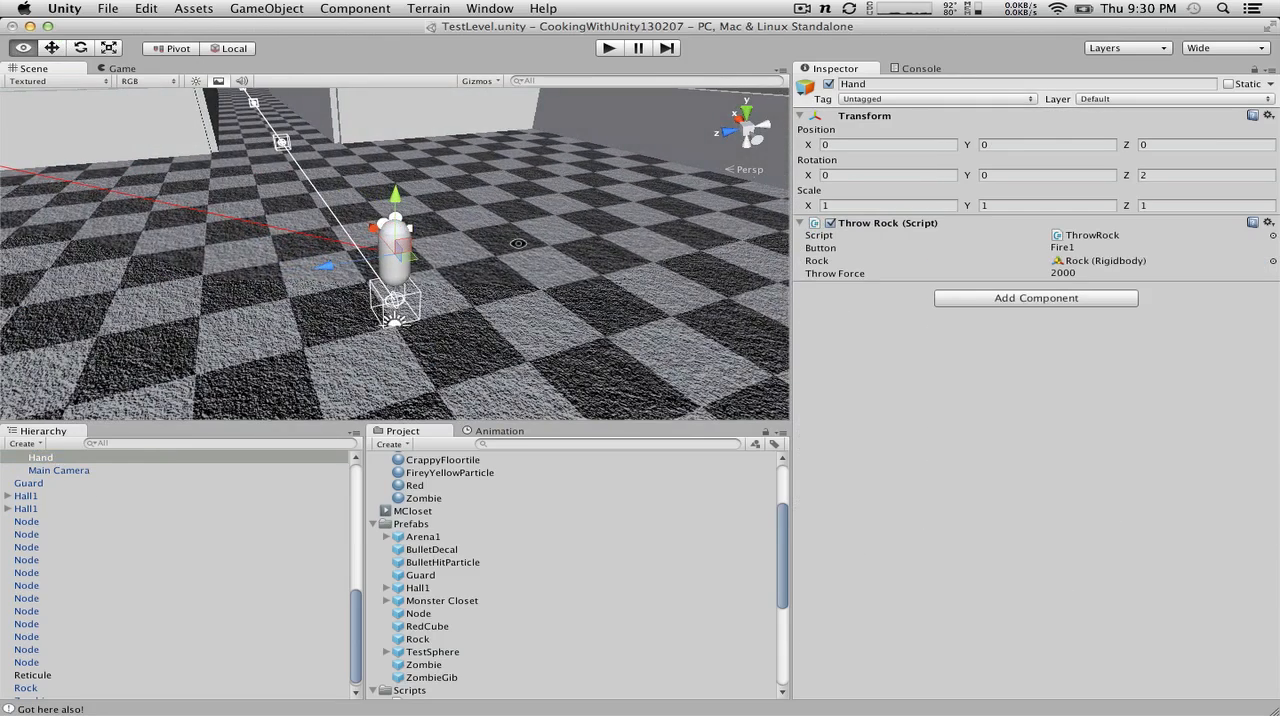
left_click(1125, 180)
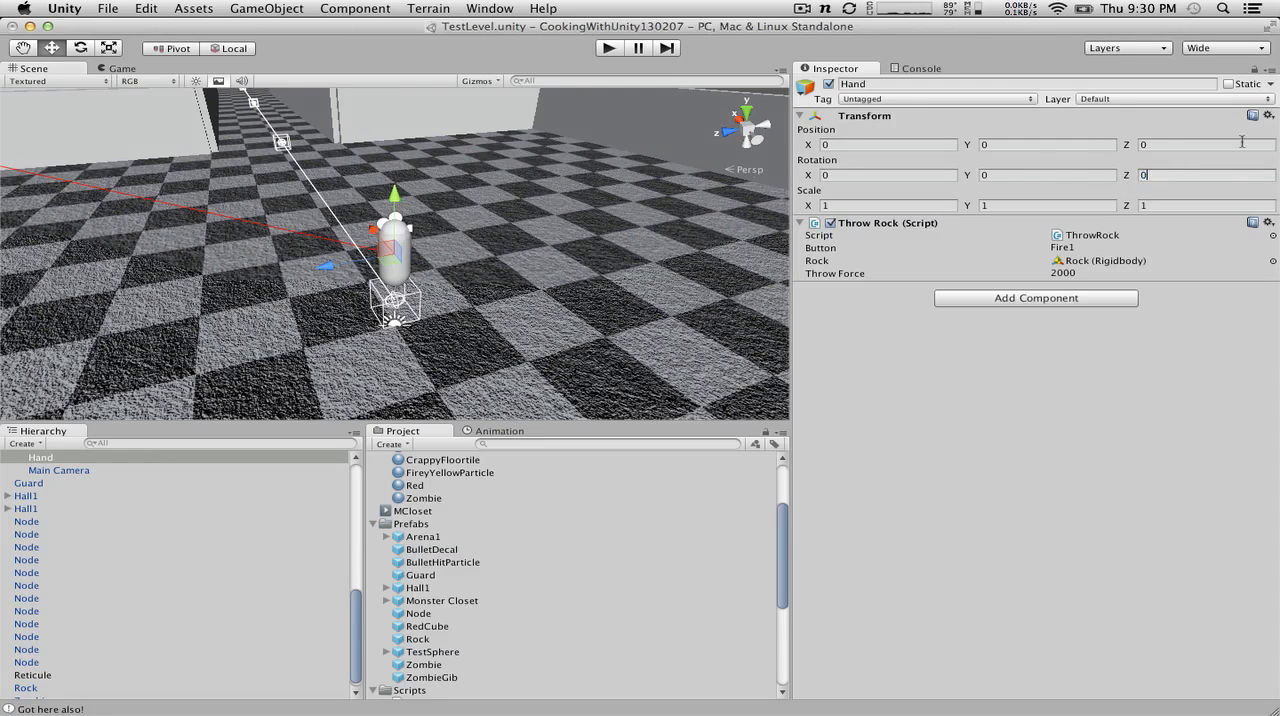
left_click(1200, 146)
type("1")
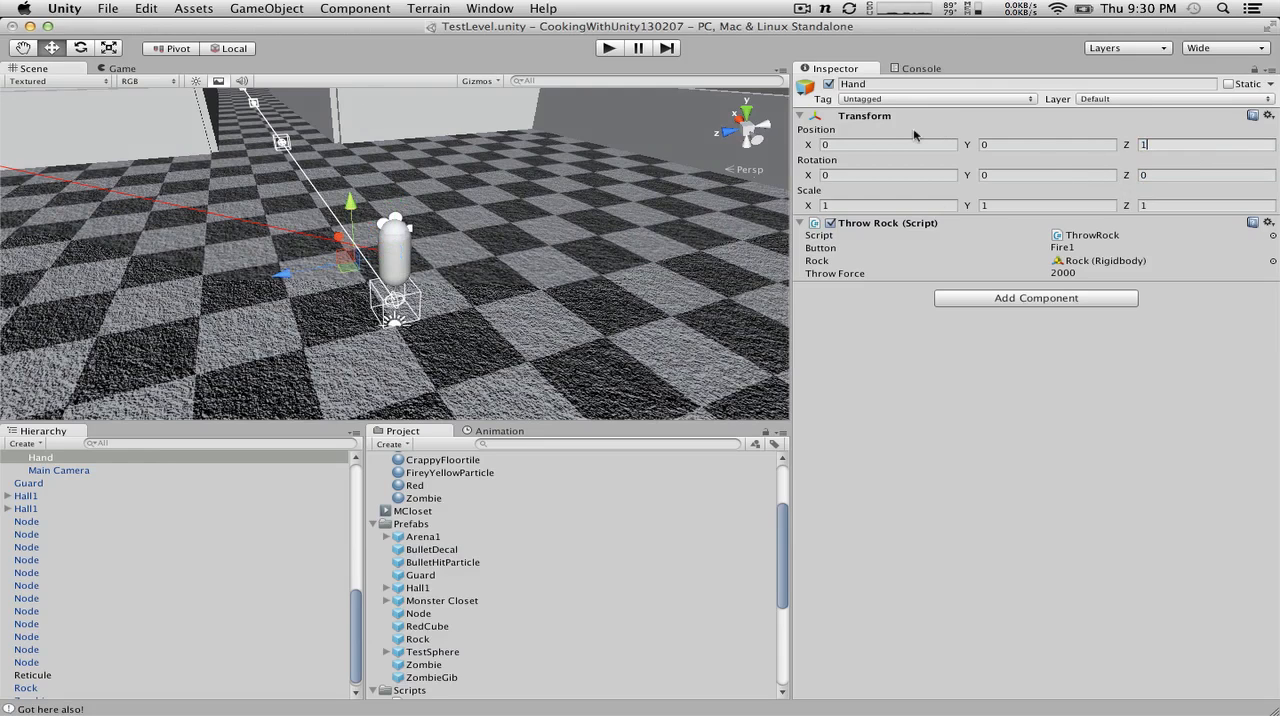
Step: Play-test the repositioned Hand by throwing rocks toward the arena walls, and stop the game
left_click(609, 48)
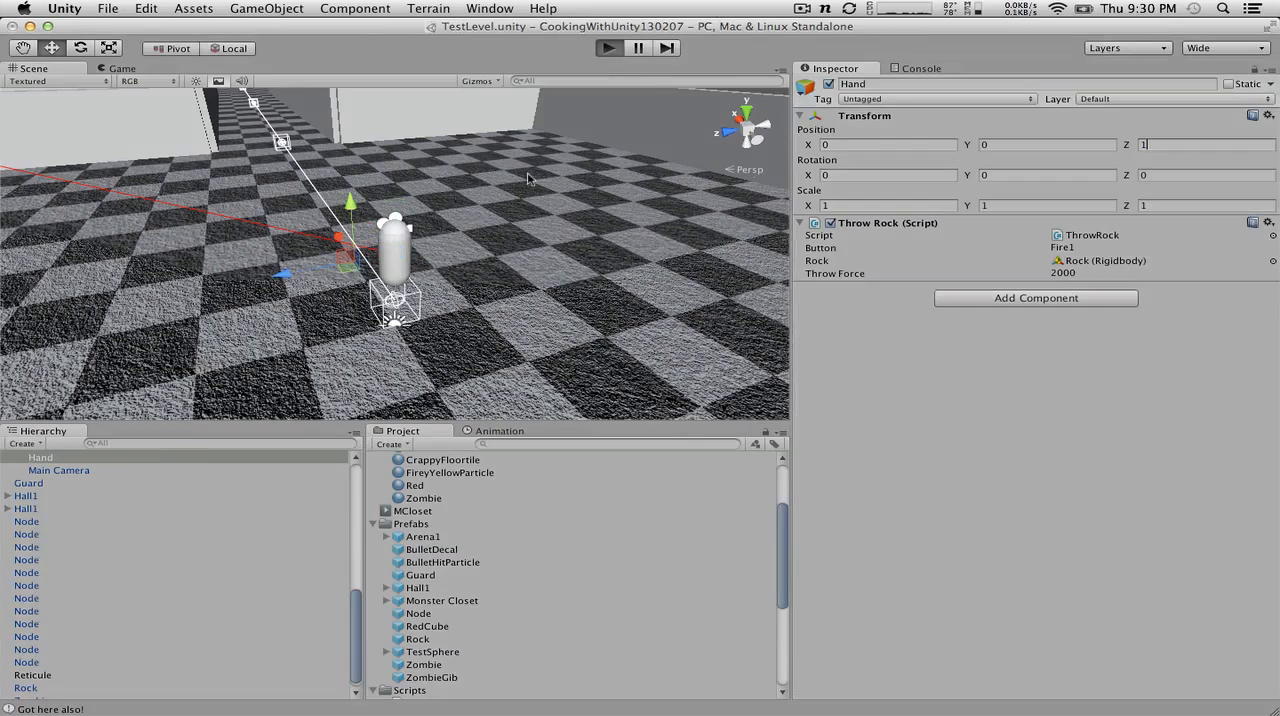
left_click(532, 167)
left_click(532, 167)
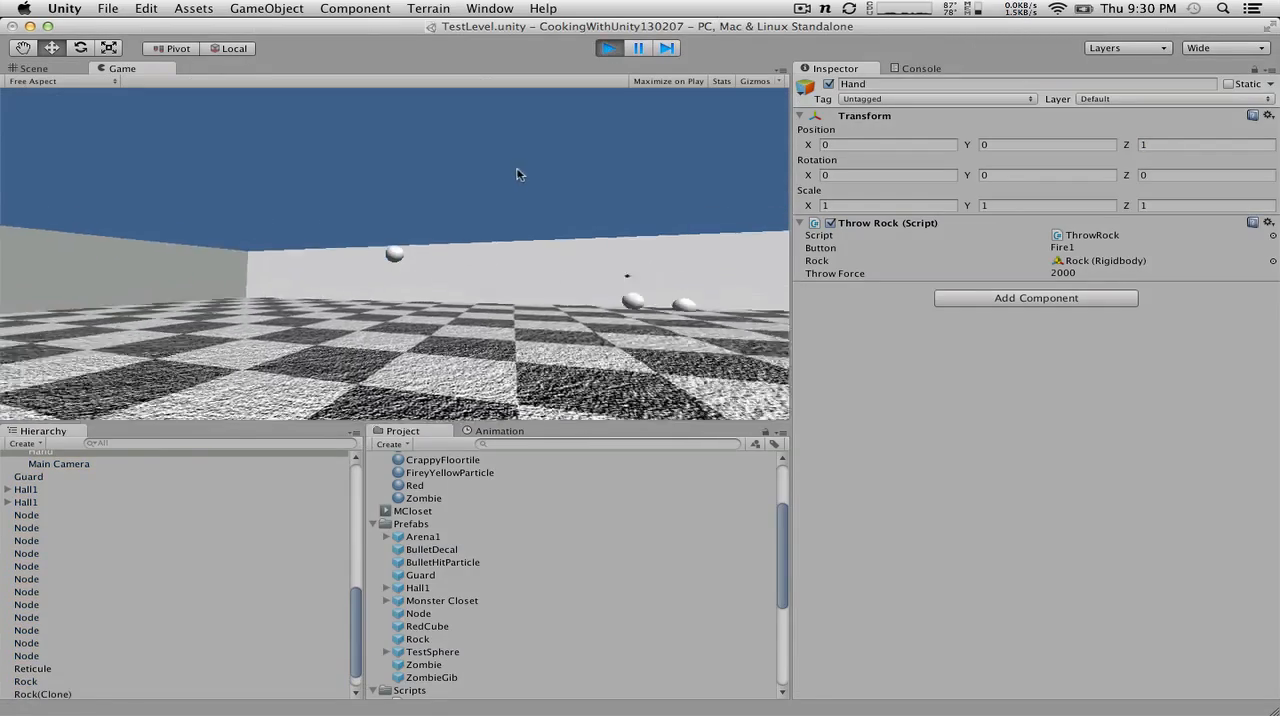
left_click(521, 171)
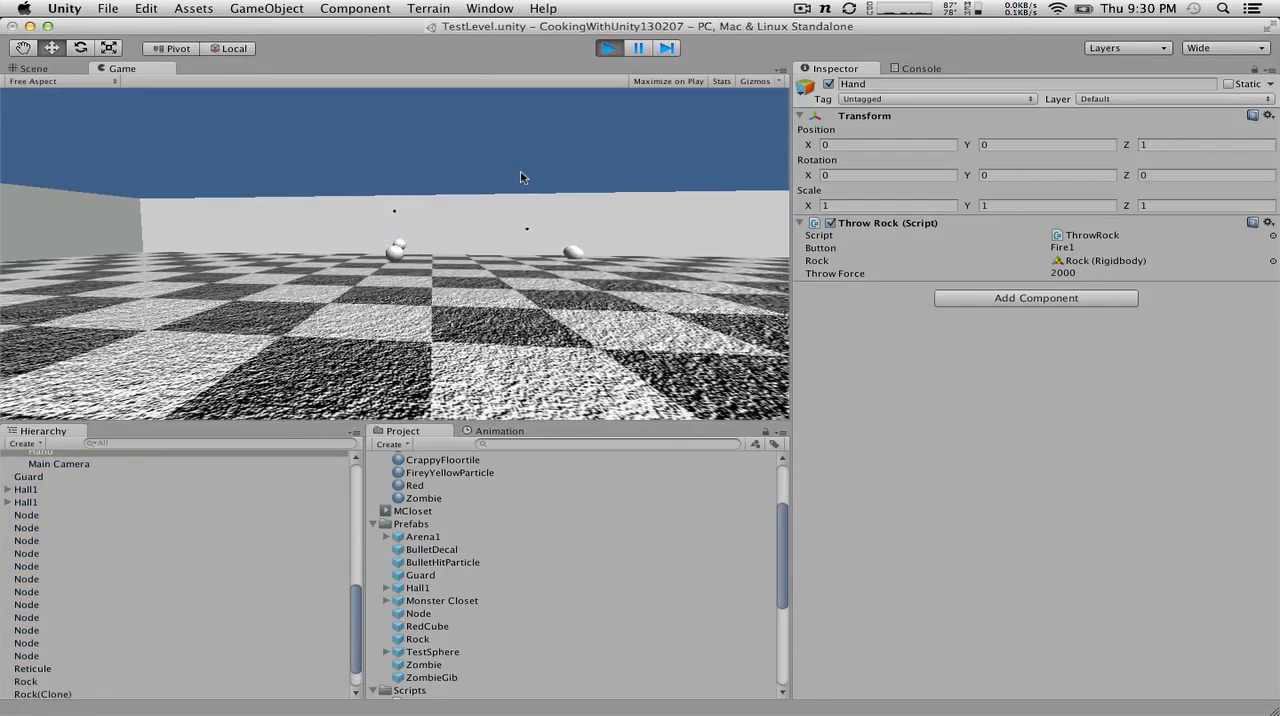
left_click(521, 171)
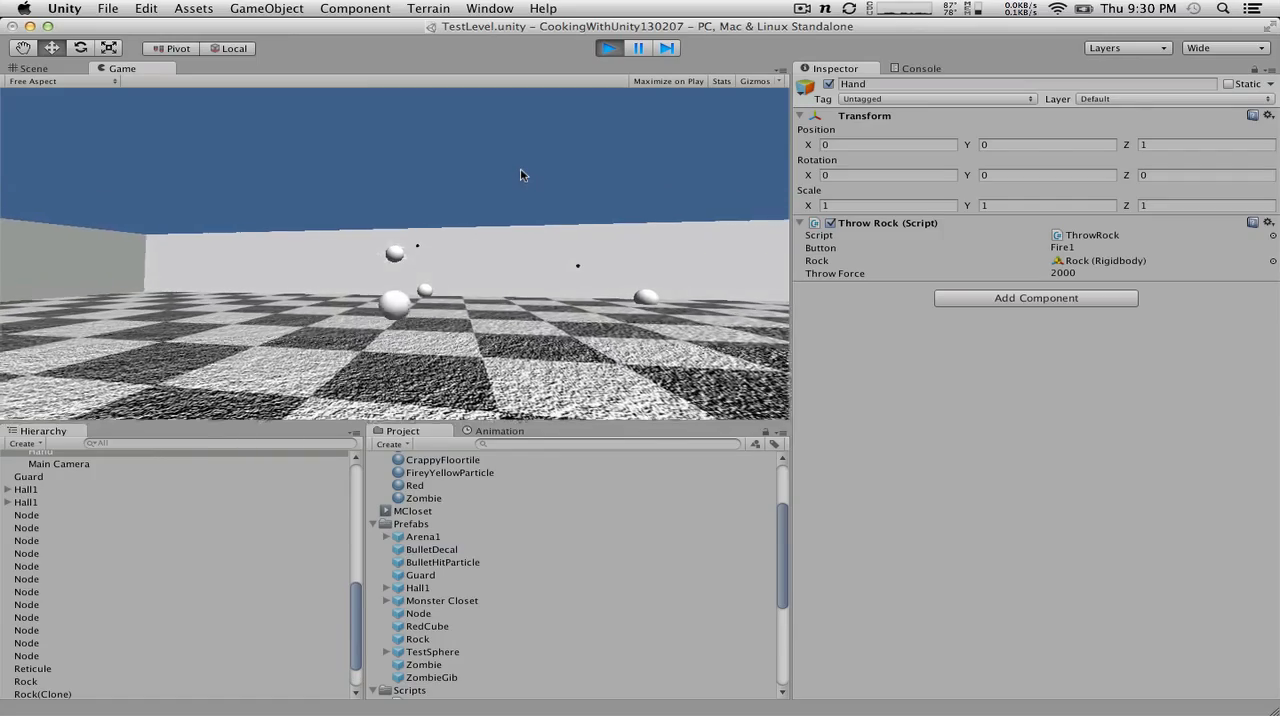
left_click(483, 175)
left_click(485, 177)
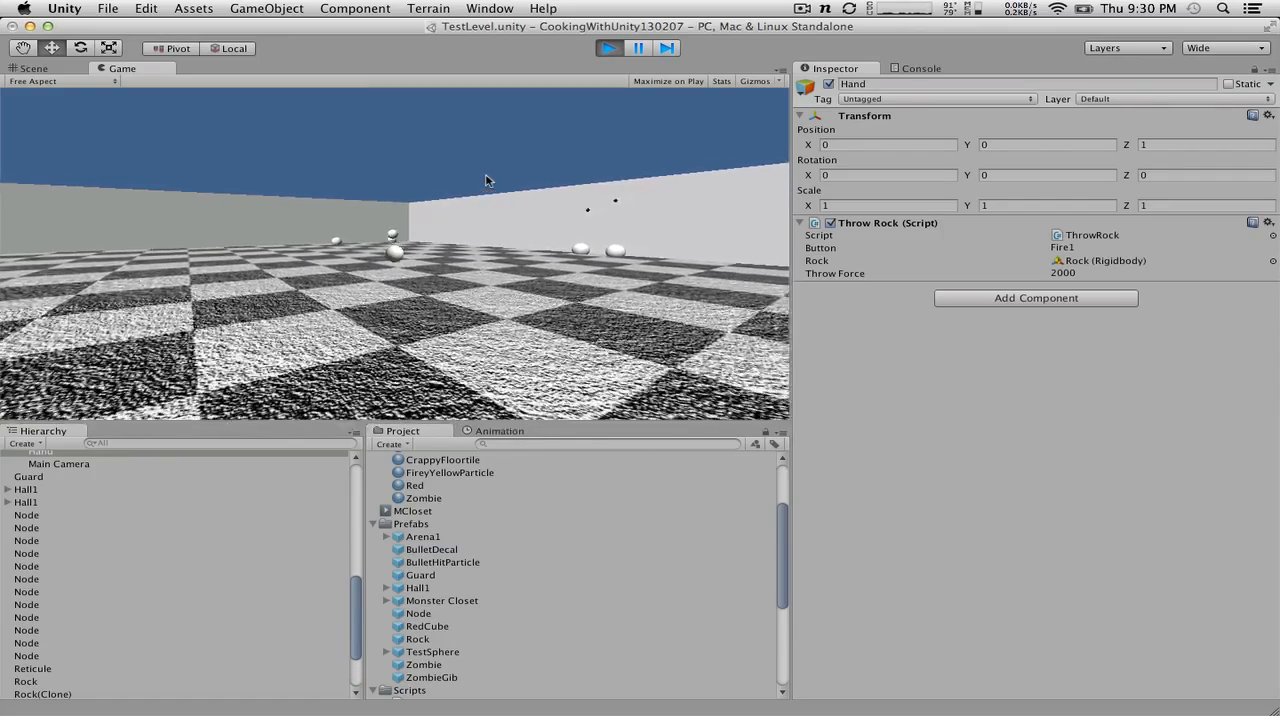
left_click(483, 181)
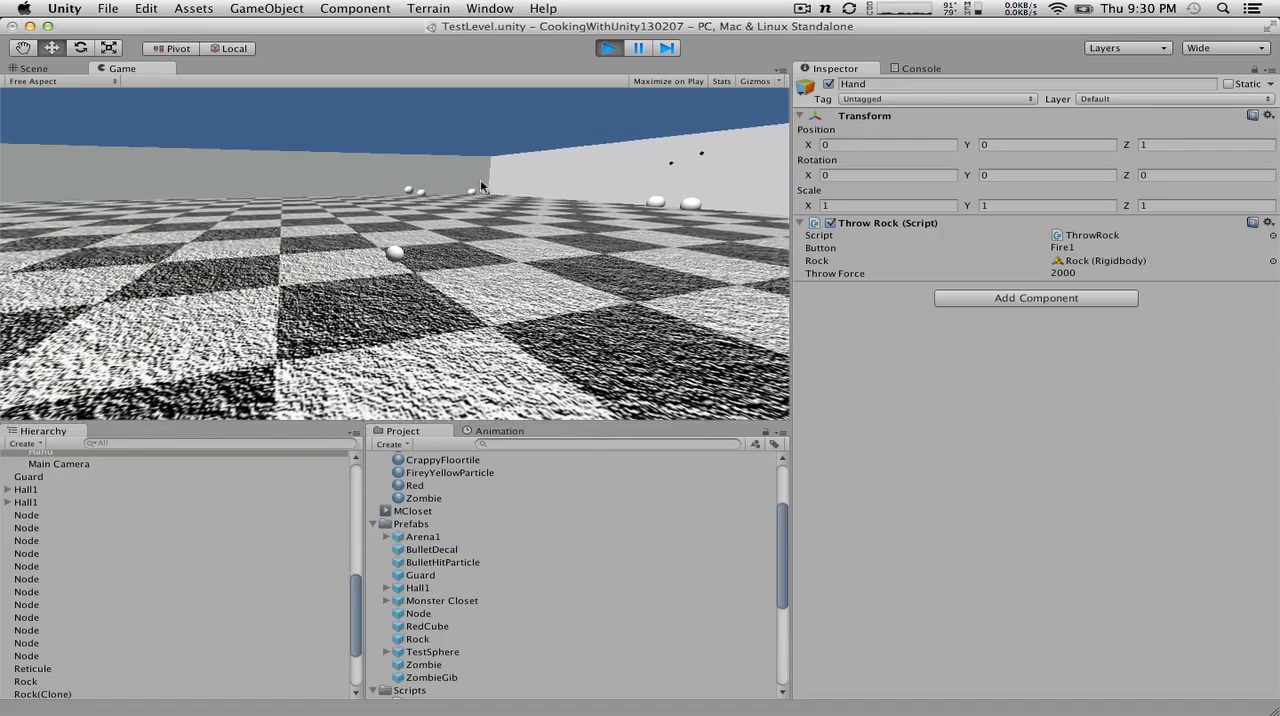
left_click(609, 48)
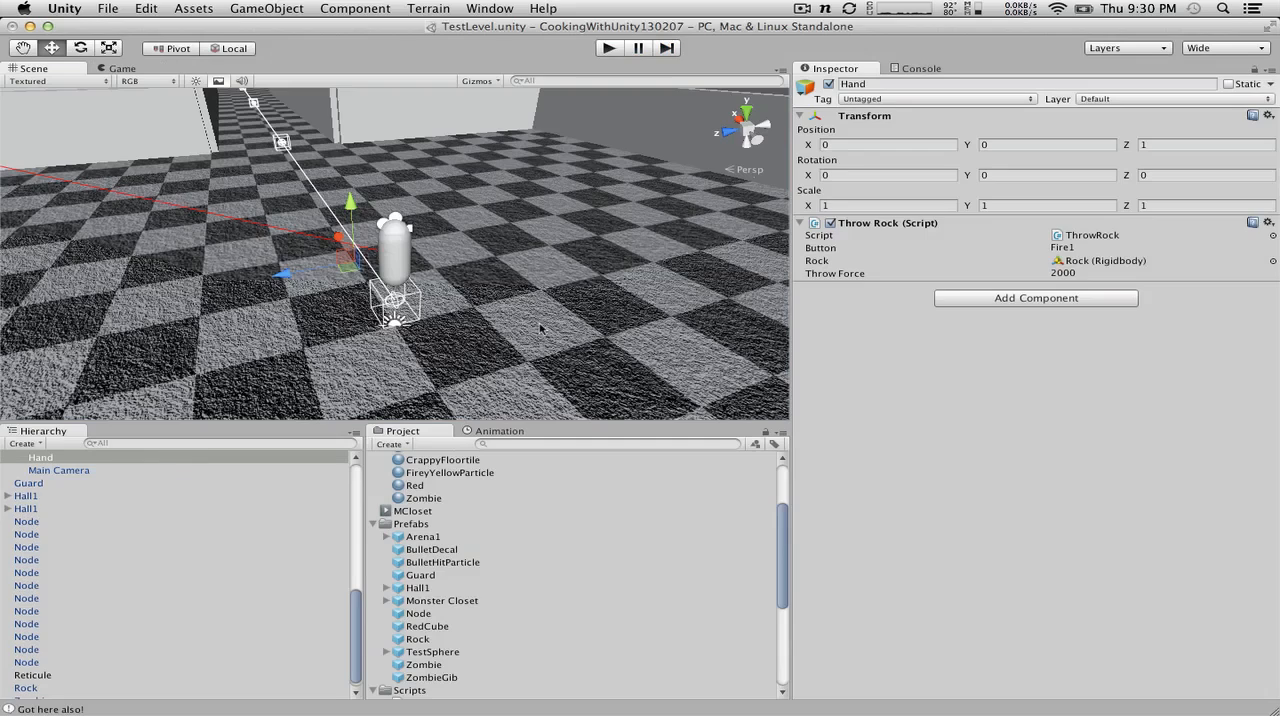
Step: Switch to ThrowRock.cs in MonoDevelop and add transform.up to transform.forward in the AddForce call
key("ctrl+Right")
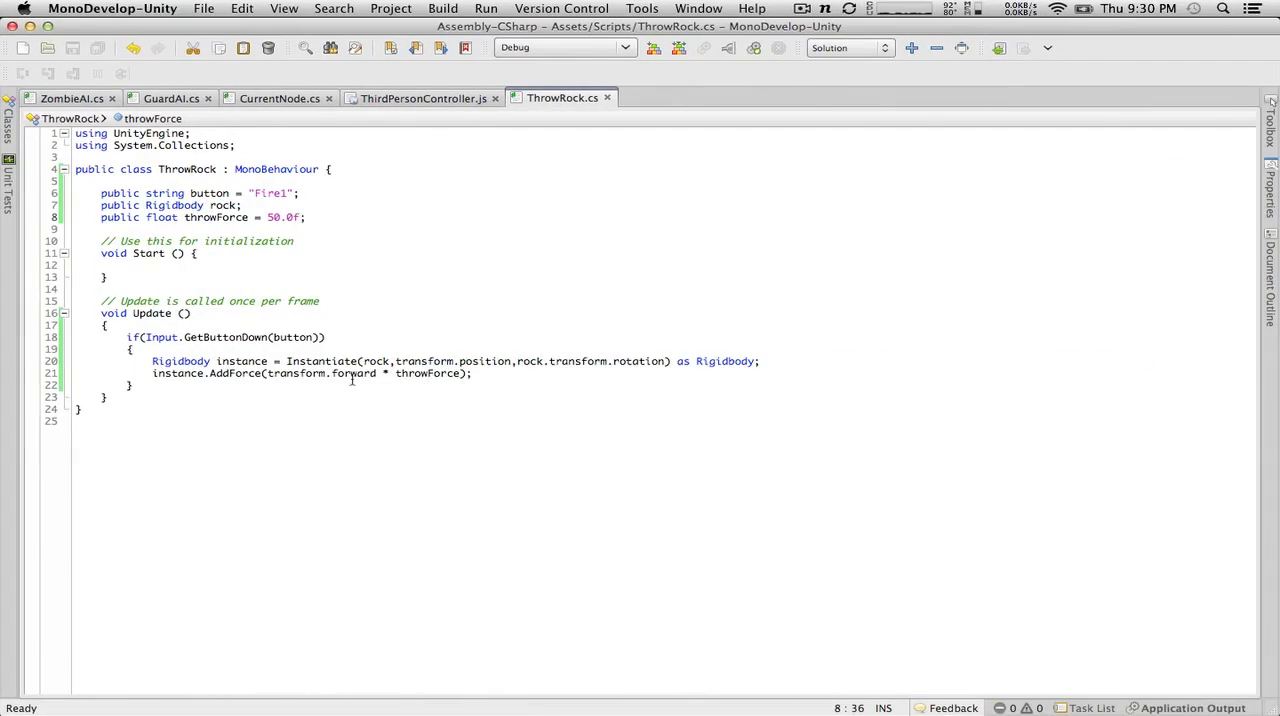
left_click(378, 373)
type("+transform.")
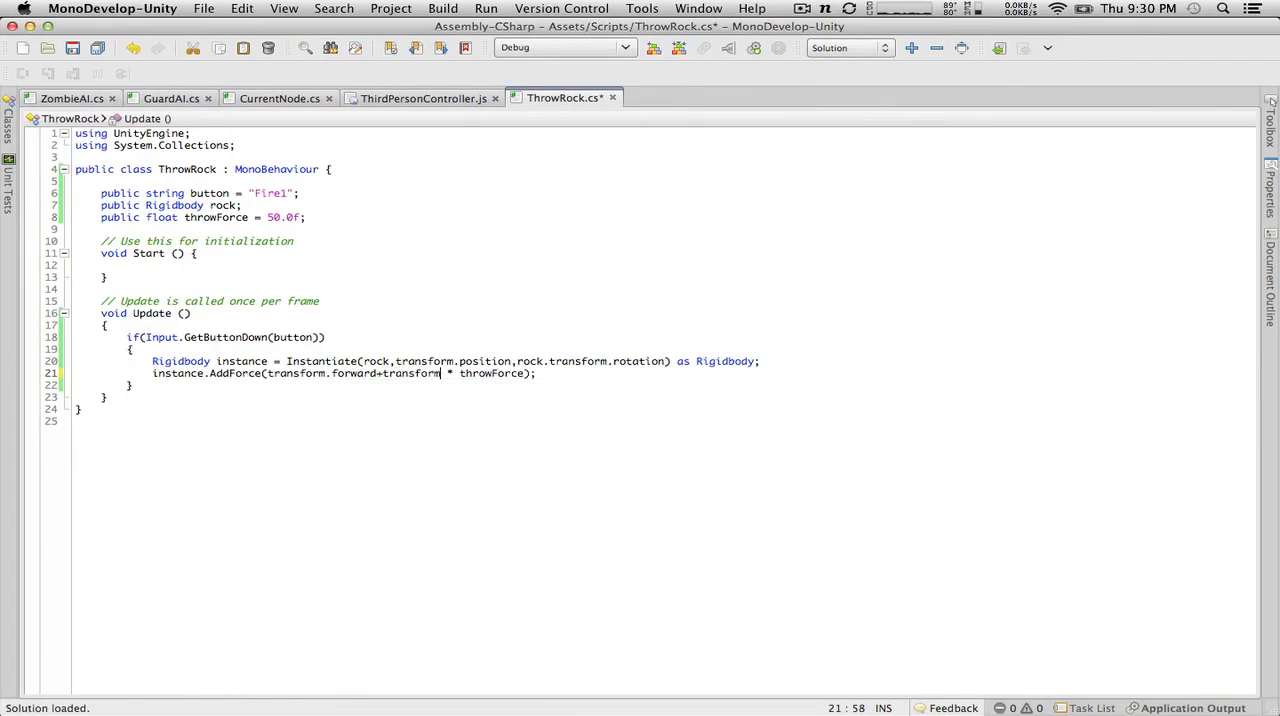
type("up")
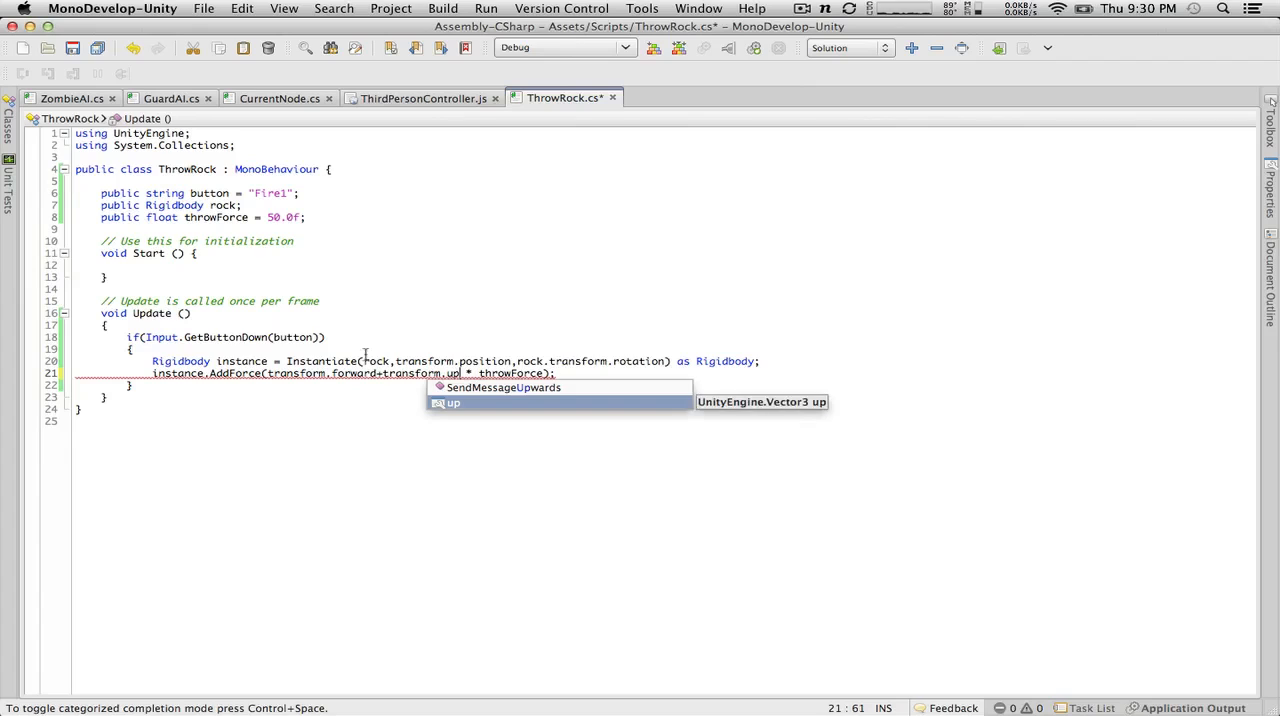
Step: Enclose transform.forward+transform.up in parentheses, append .normalized before the throwForce multiplication, and save the script
left_click(286, 323)
left_click(268, 374)
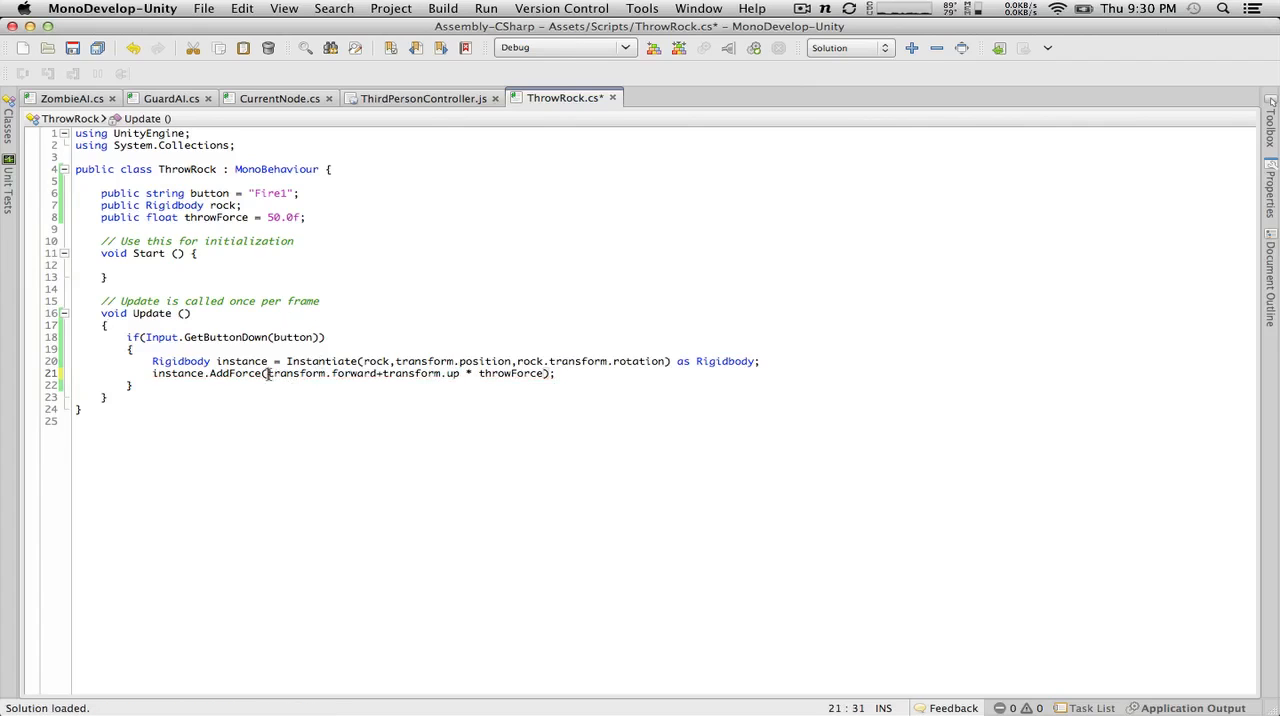
type("(")
left_click(472, 373)
type(").")
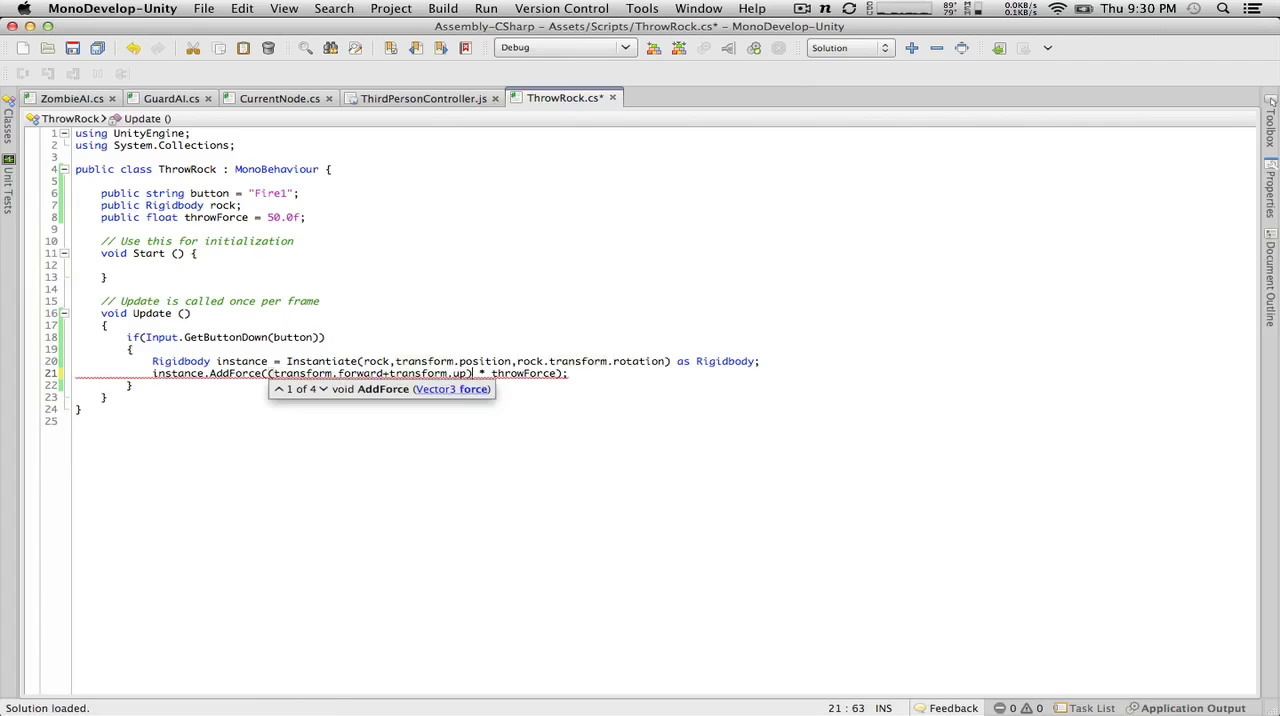
type("nor")
key("Return")
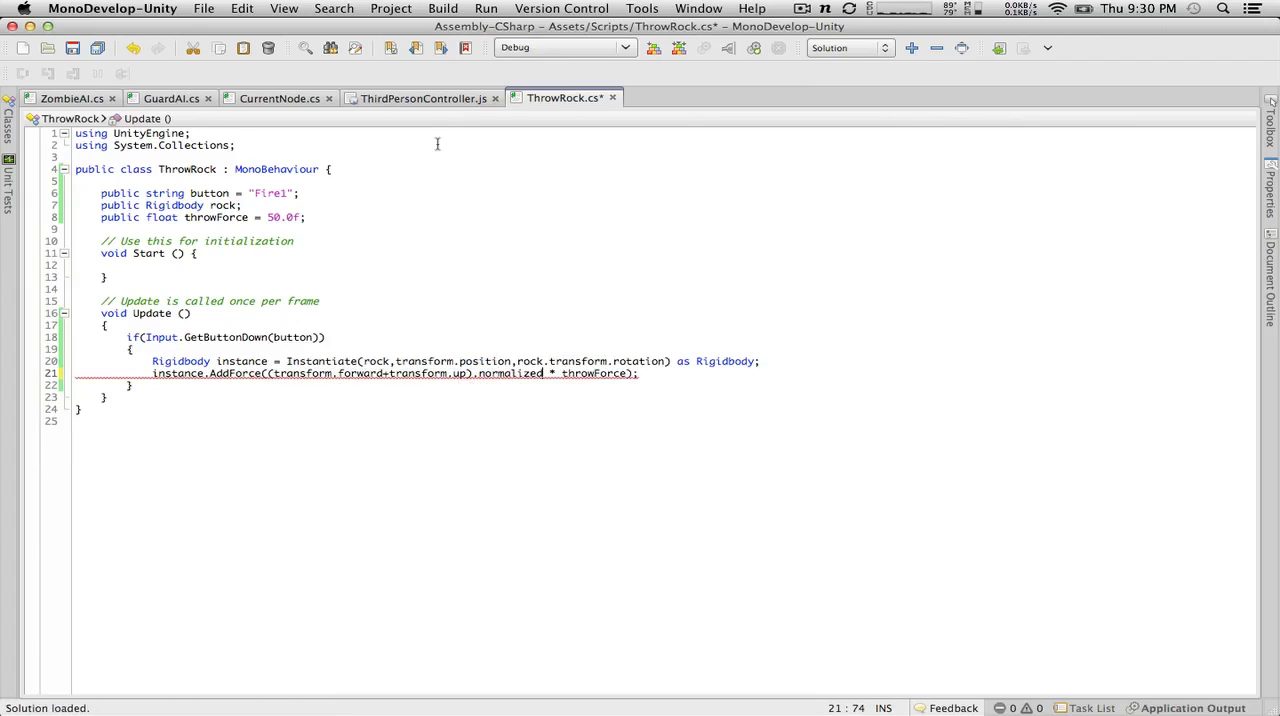
key("super+s")
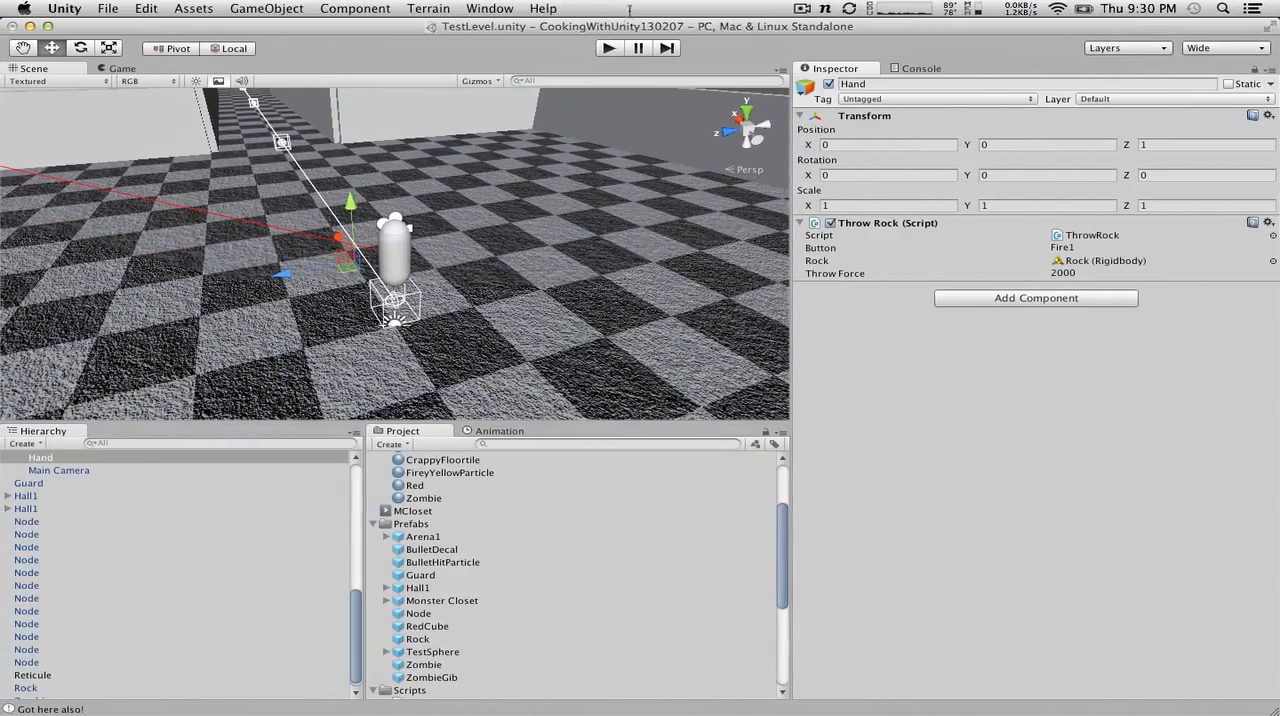
Step: Play-test the angled throw by throwing rocks at the arena walls, and stop the game
left_click(608, 48)
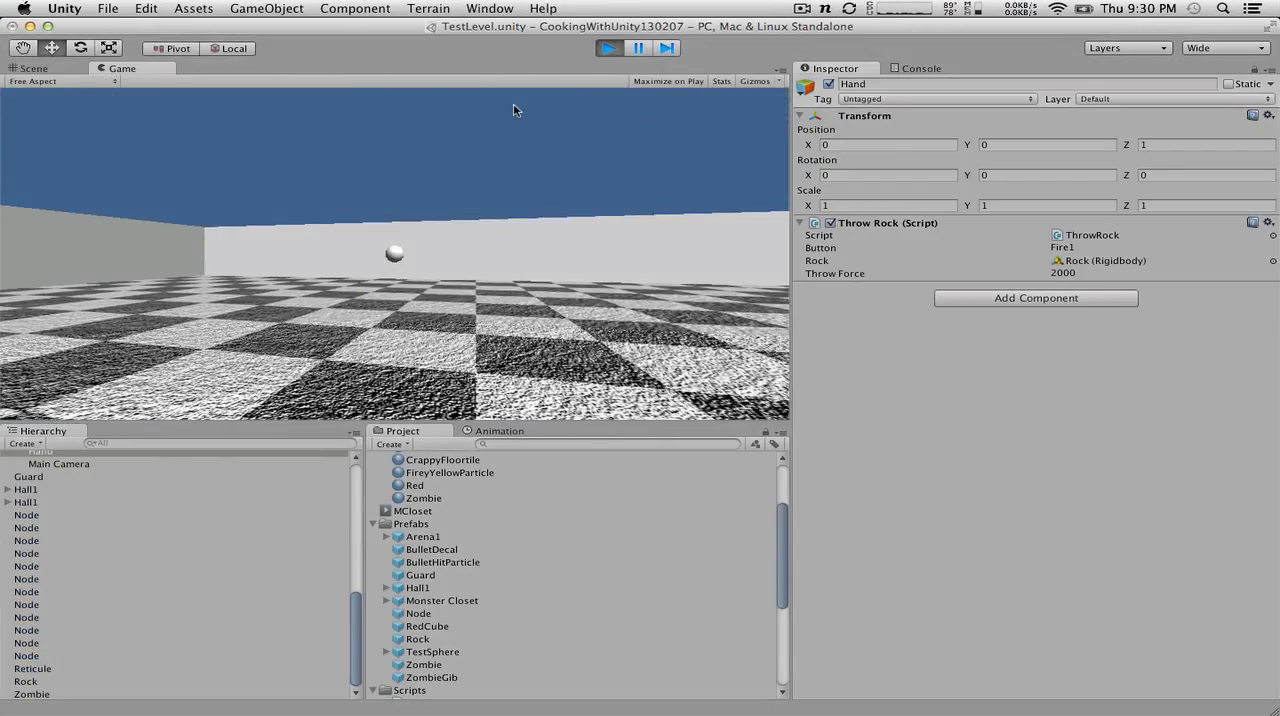
left_click(513, 103)
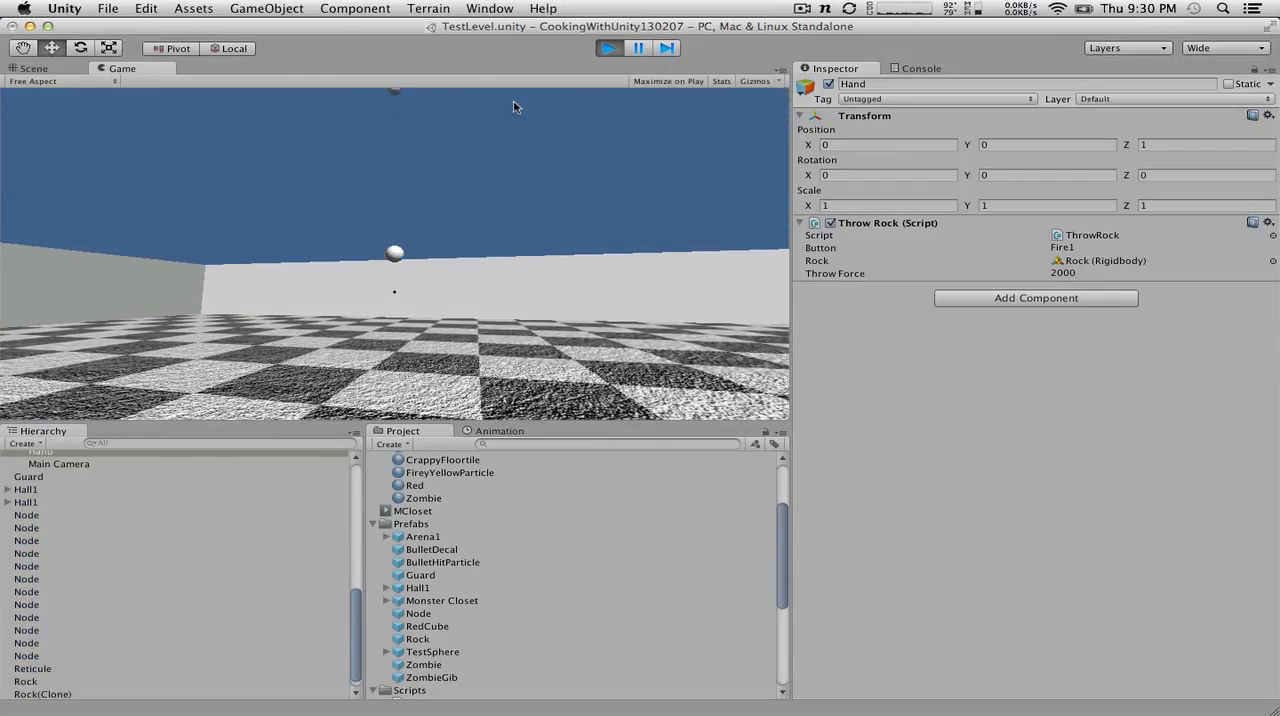
left_click(511, 104)
key("d")
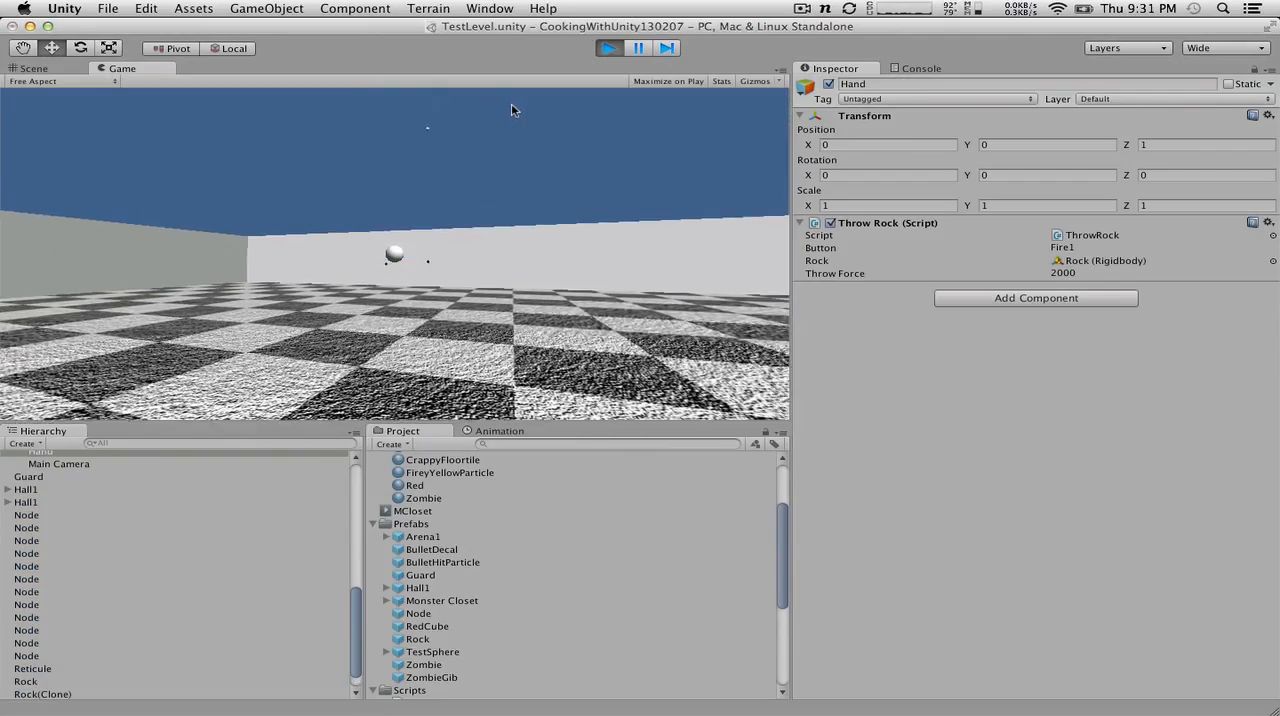
left_click(494, 104)
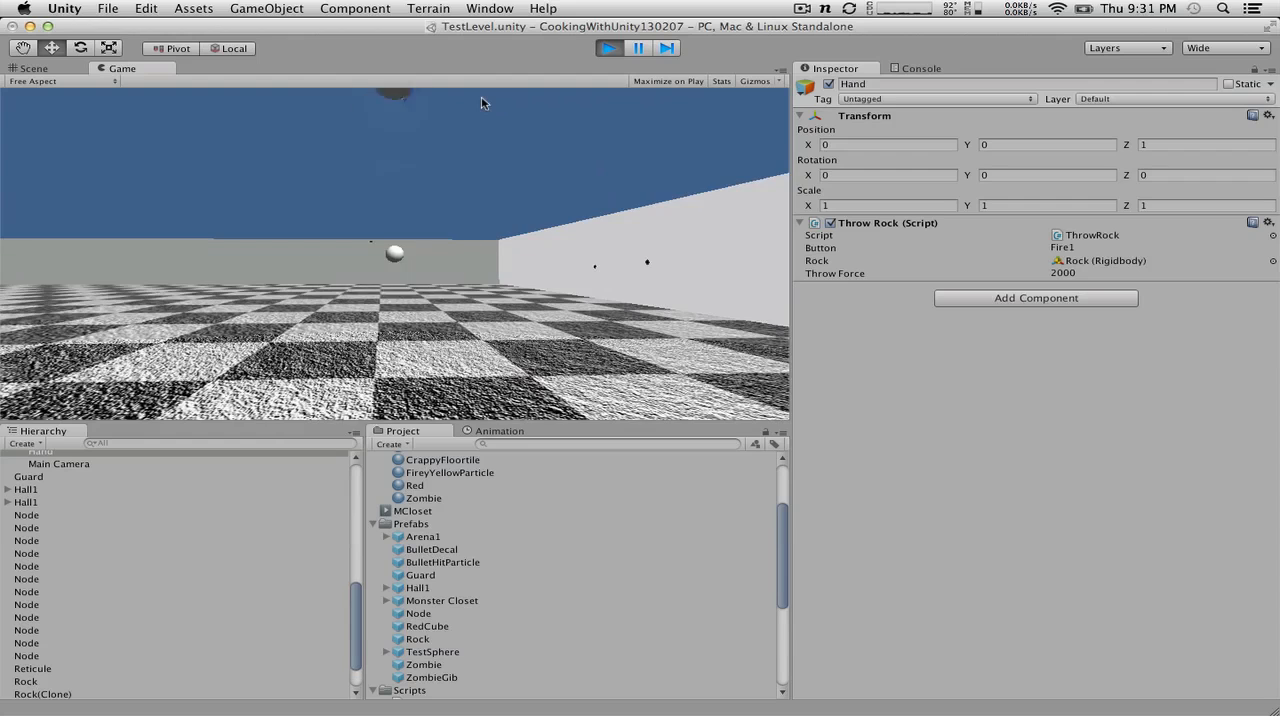
key("super+p")
Step: Set the Throw Force of Hand's Throw Rock script to 500
key("super+Tab")
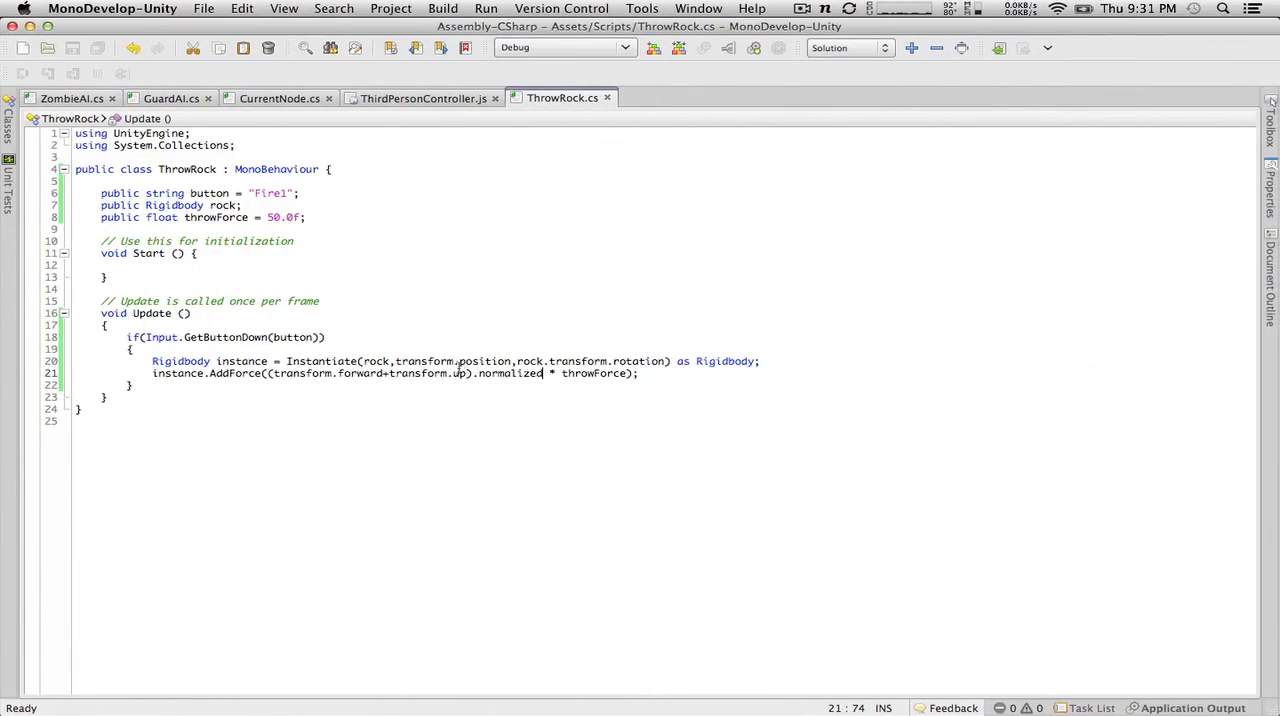
key("super+Tab")
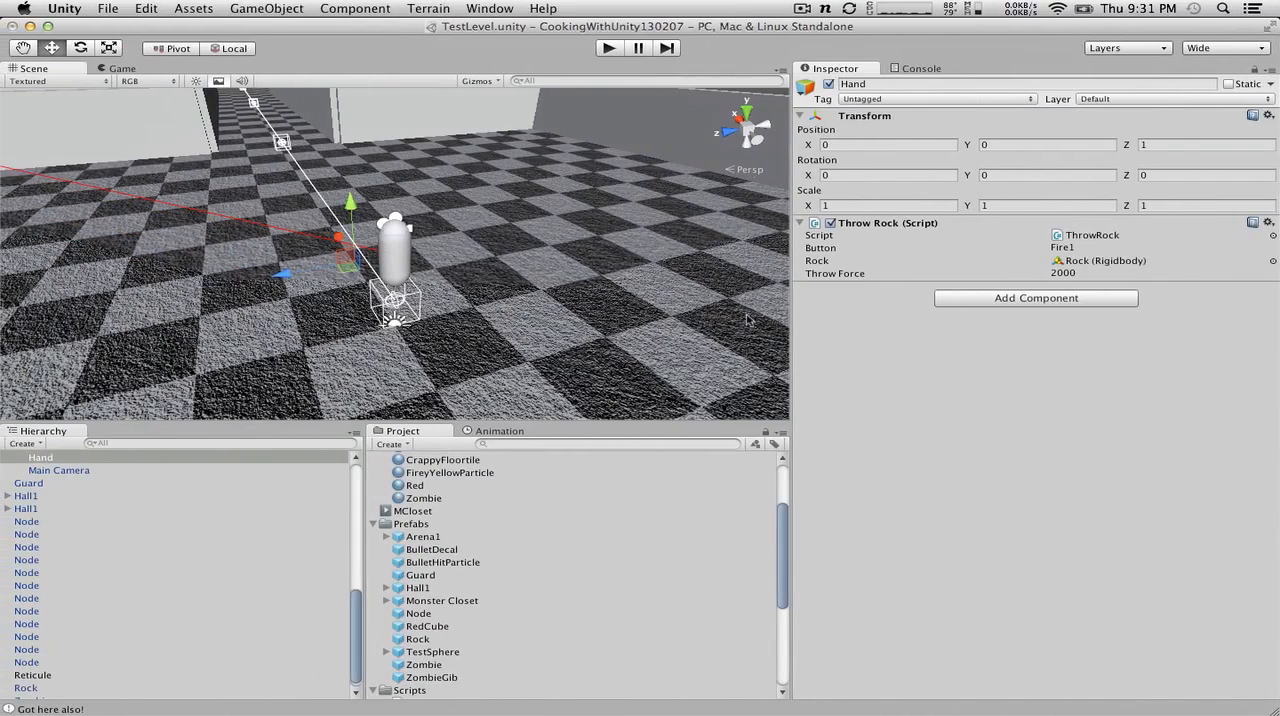
left_click(1058, 274)
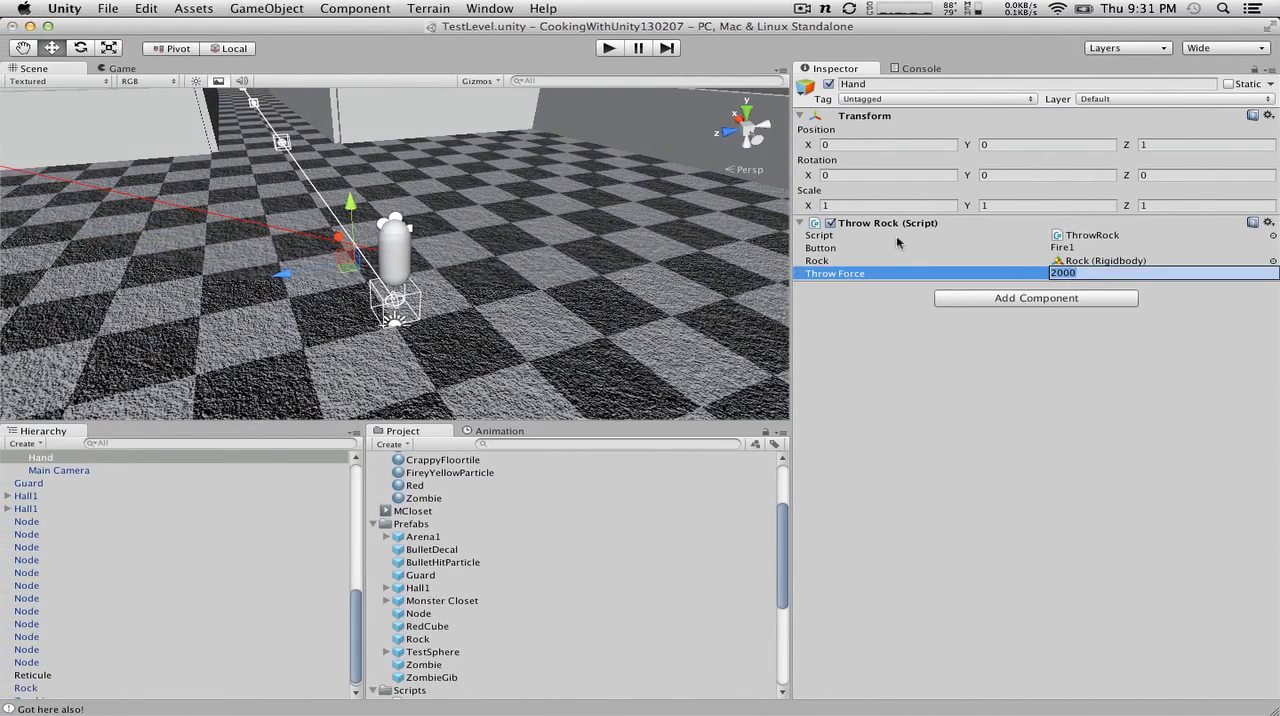
type("500")
key("Return")
Step: Play-test the reduced throw force by throwing several rocks in the arena, and stop the game
left_click(609, 48)
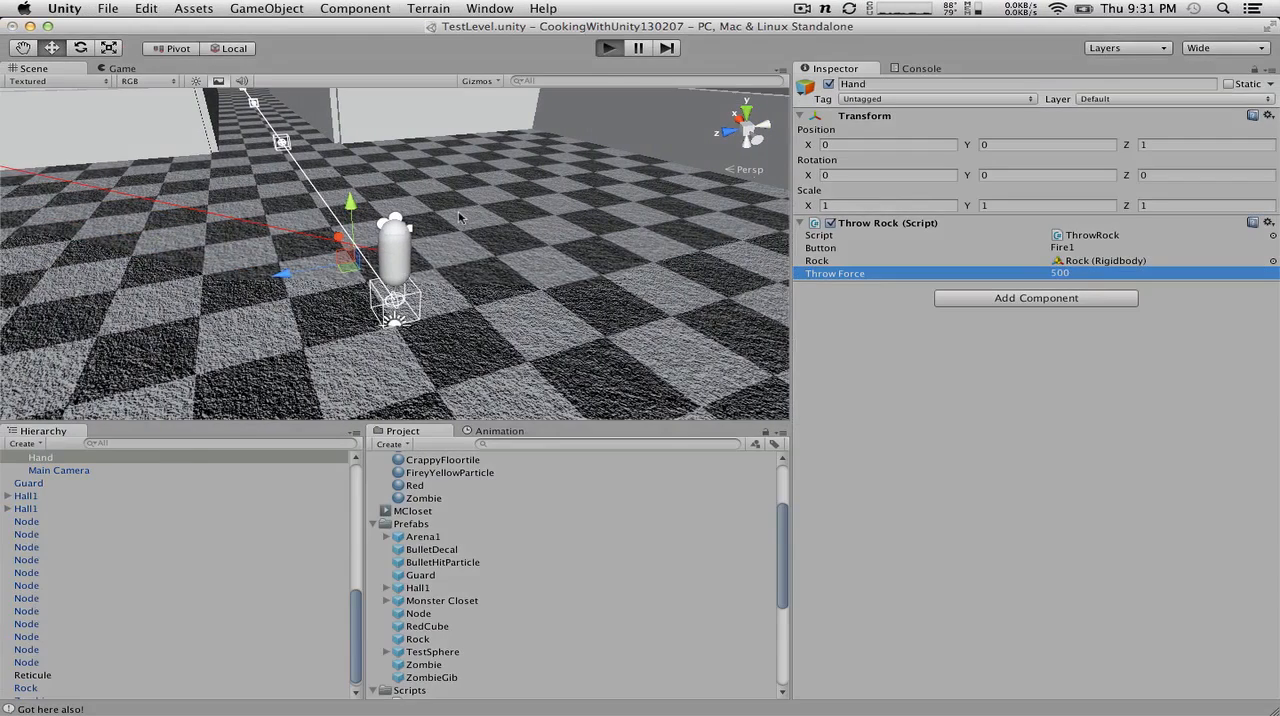
left_click(450, 208)
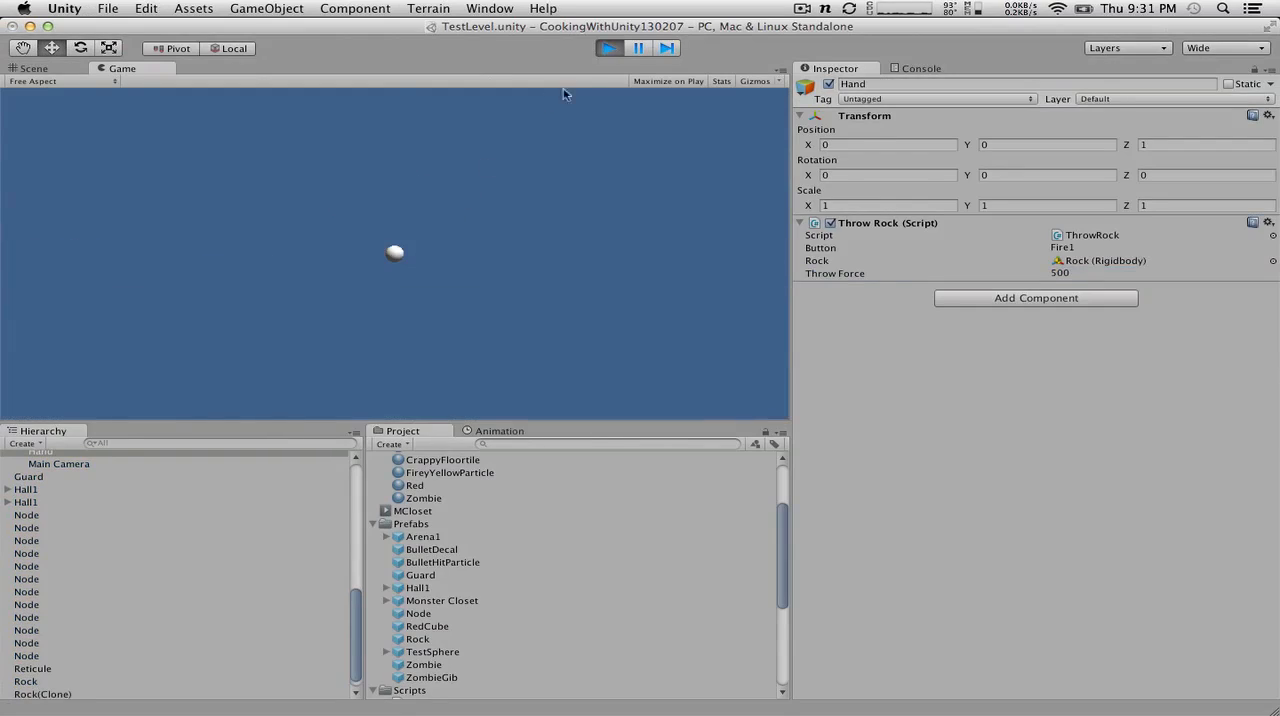
left_click(556, 173)
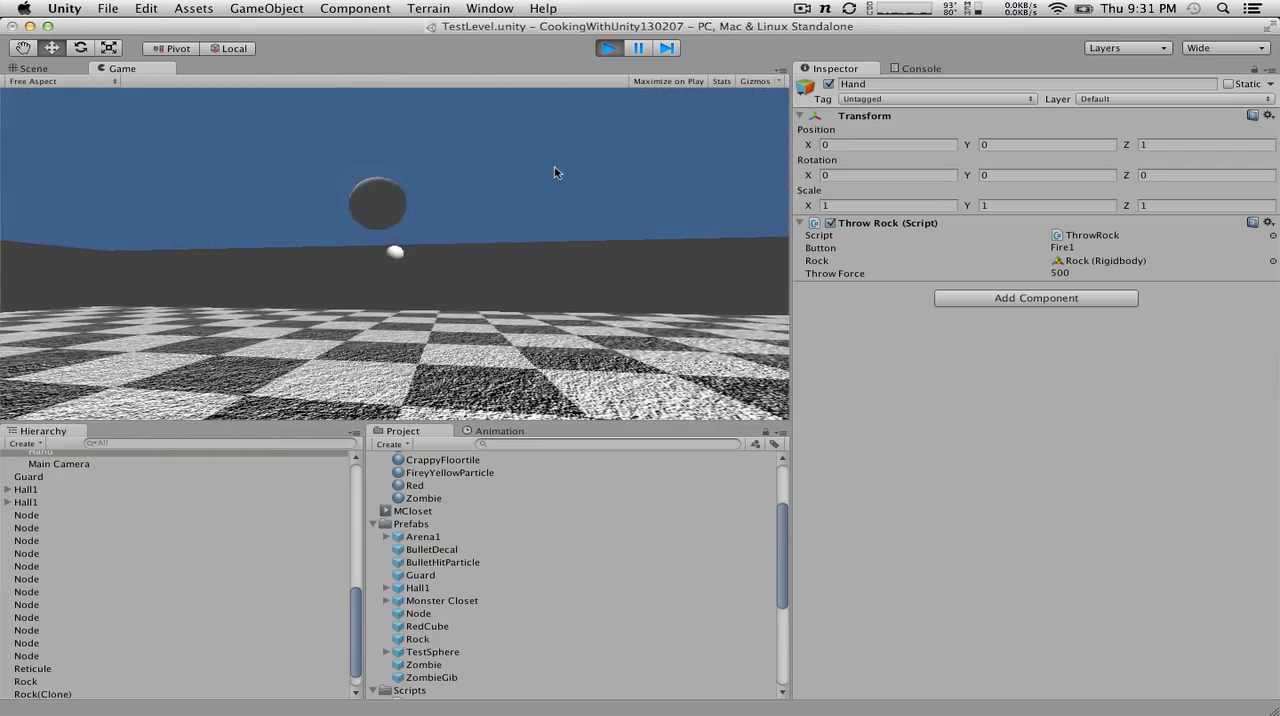
left_click(535, 175)
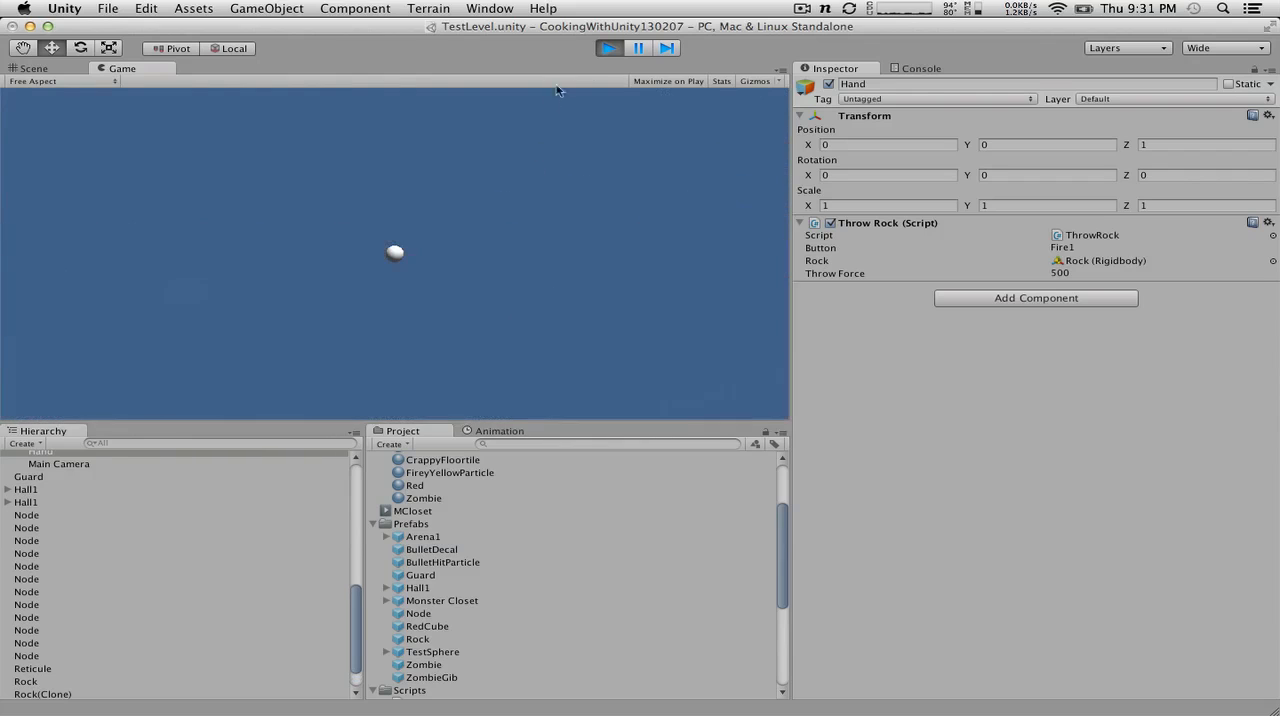
left_click(607, 48)
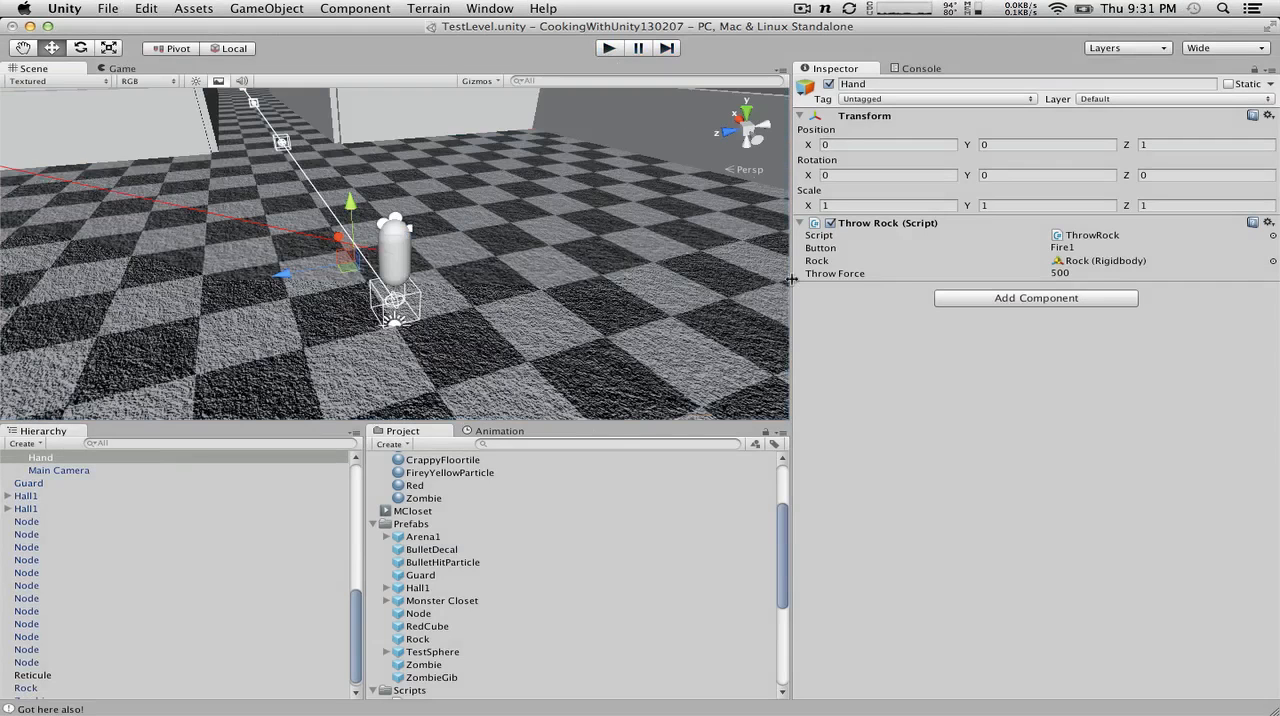
Step: Scale the Rock prefab to 0.2 on the X, Y and Z axes
left_click(431, 639)
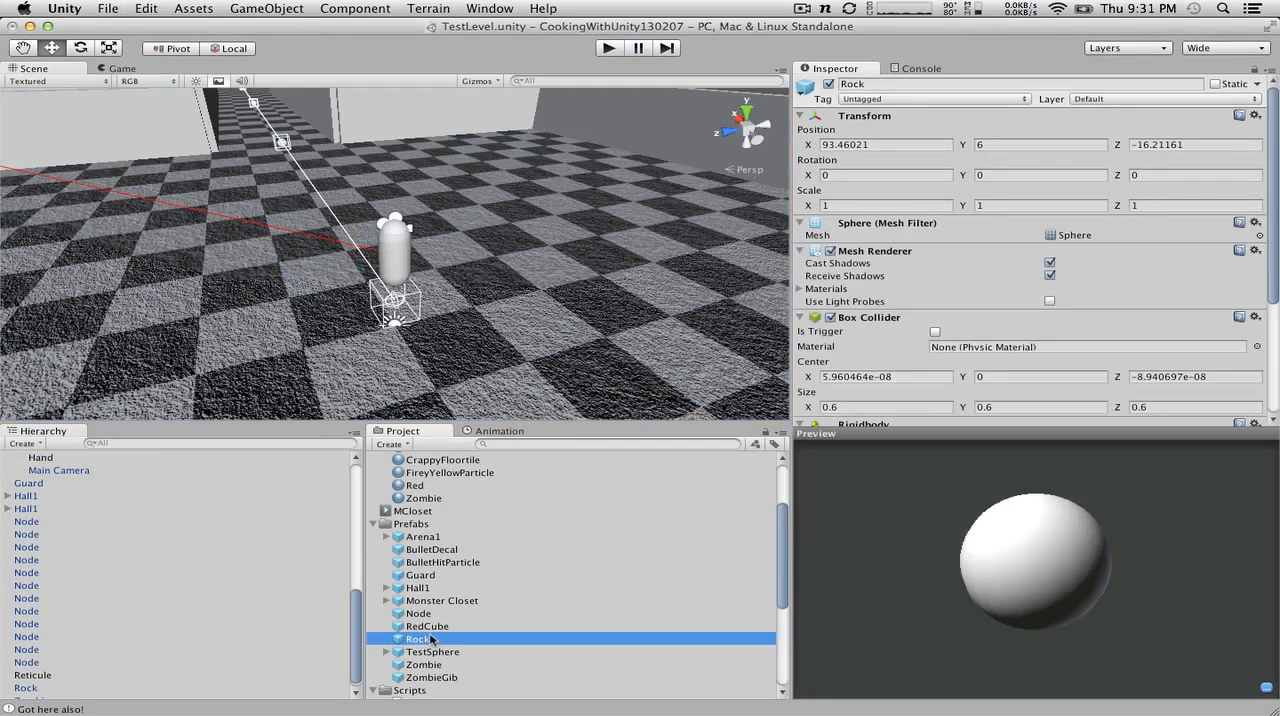
scroll(1037, 340, "down", 5)
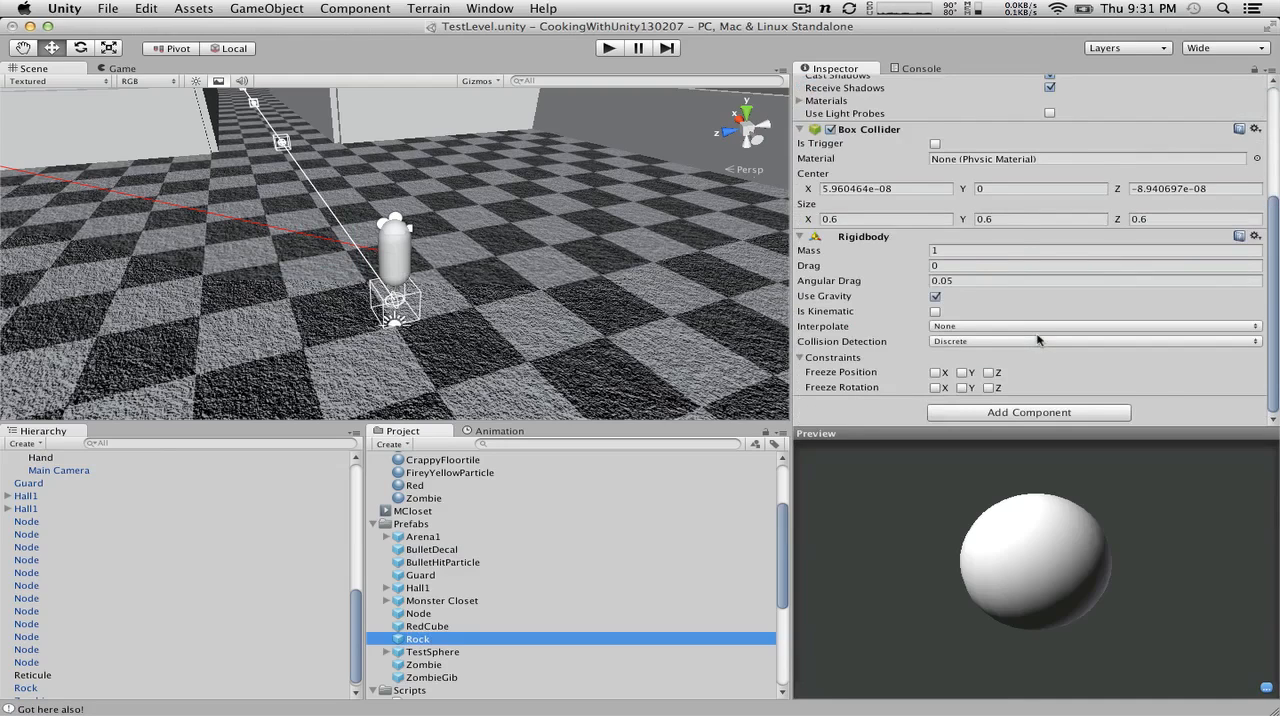
scroll(1022, 238, "up", 5)
left_click(824, 204)
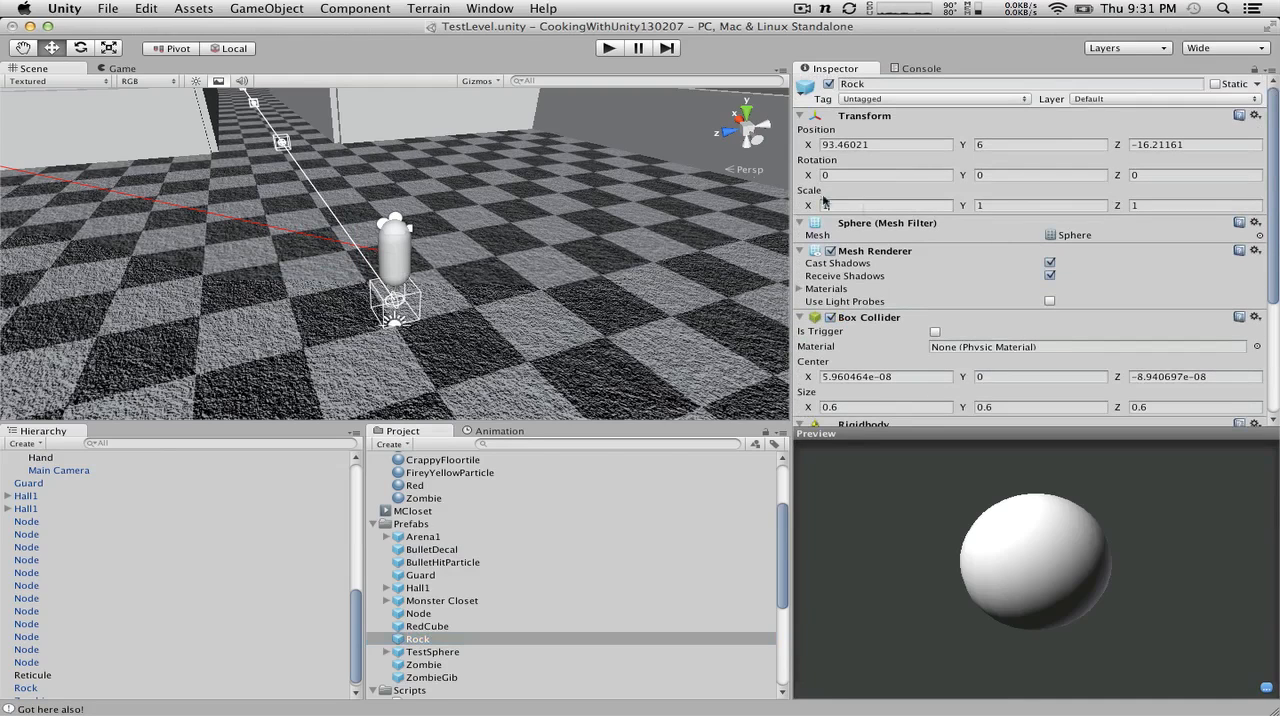
type(".5")
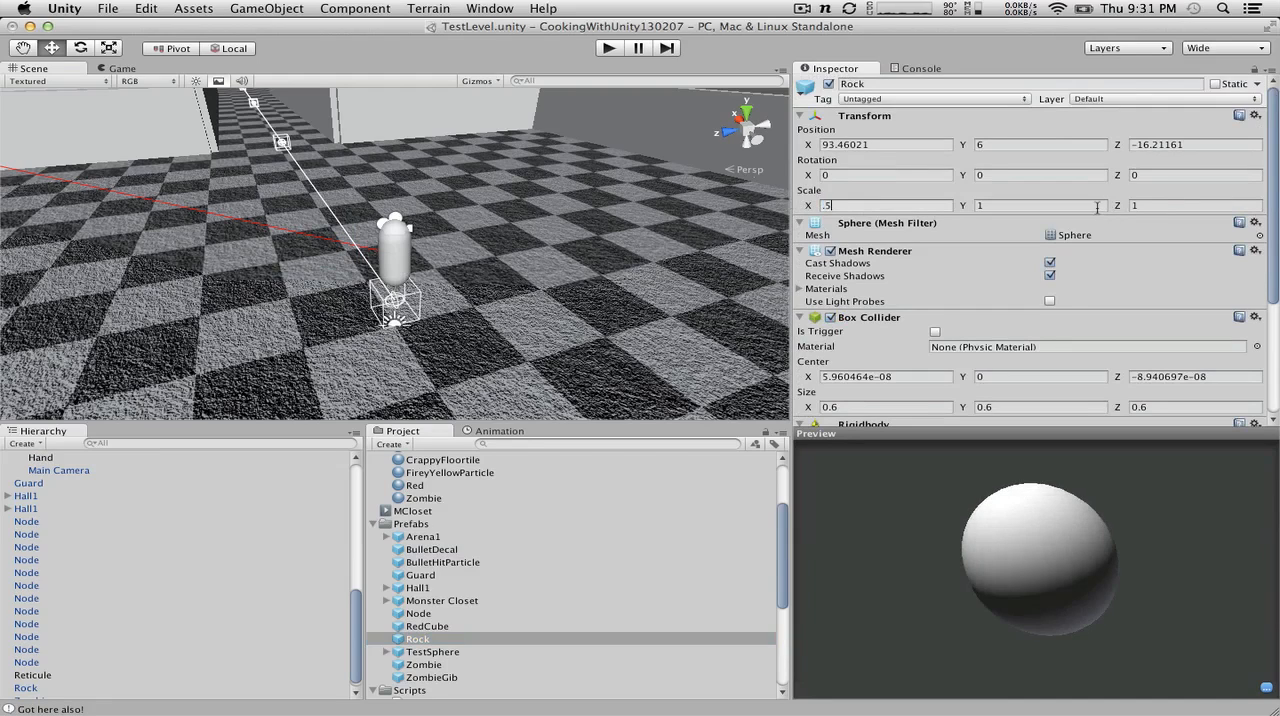
key("Tab")
left_click(880, 205)
type(".2")
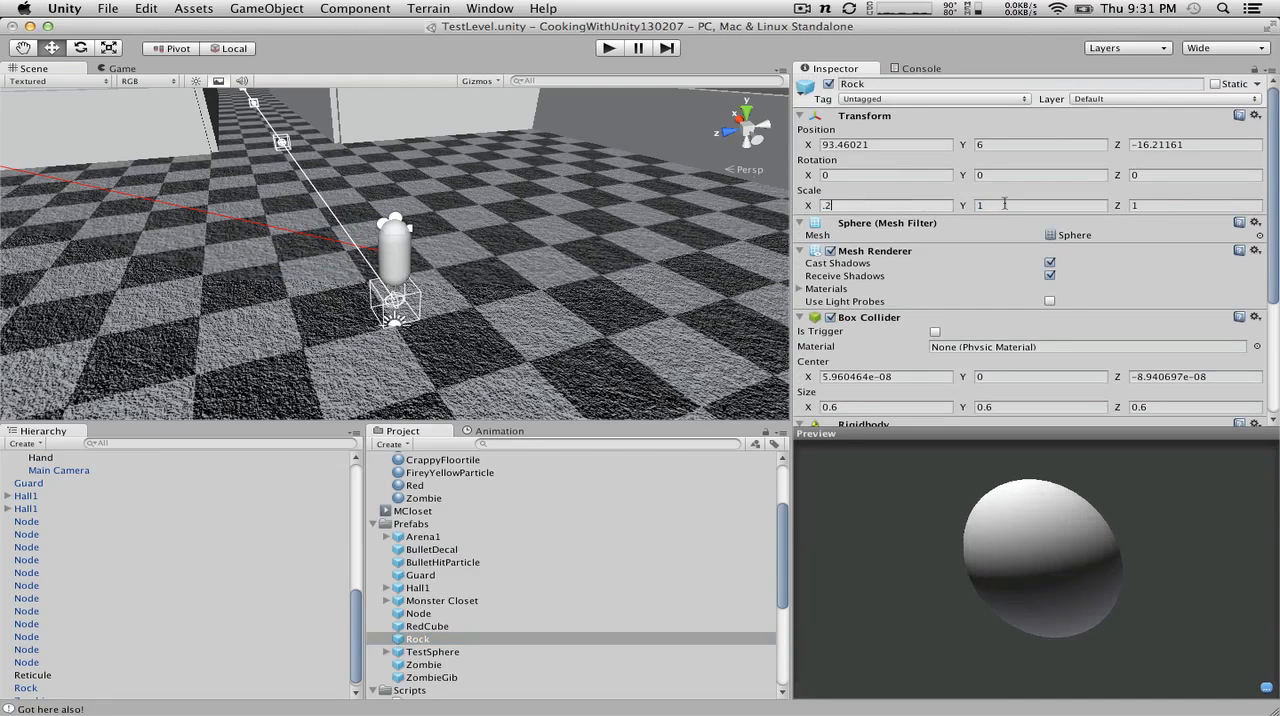
left_click(1004, 204)
type(".2")
left_click(1147, 204)
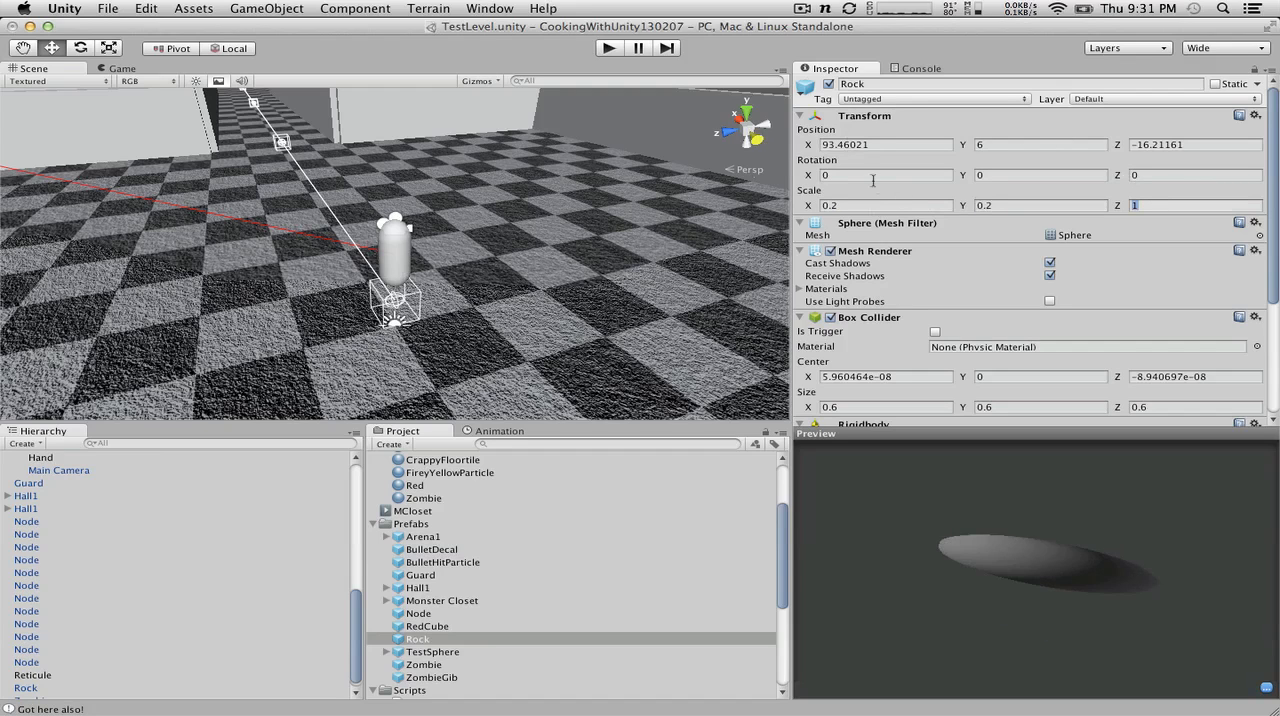
type(".2")
Step: Play-test the smaller rocks by walking through the arena and throwing them in several directions, and stop the game
left_click(603, 48)
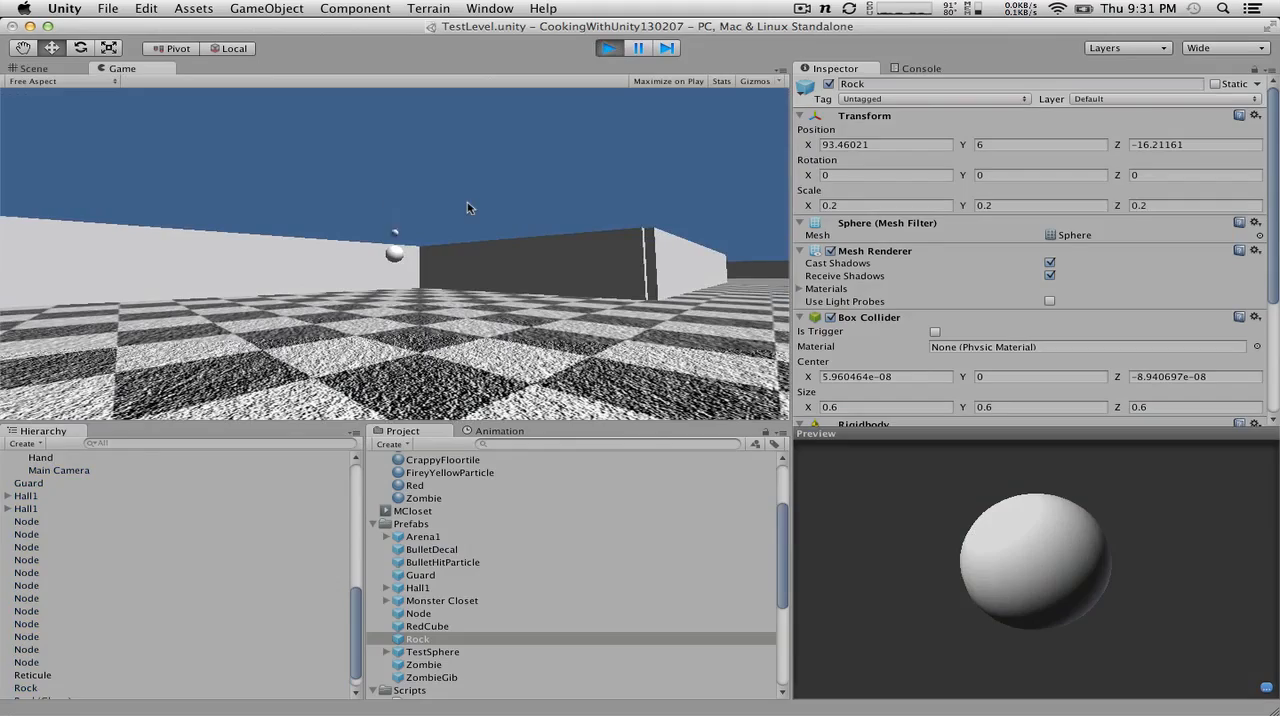
left_click(470, 208)
key("w")
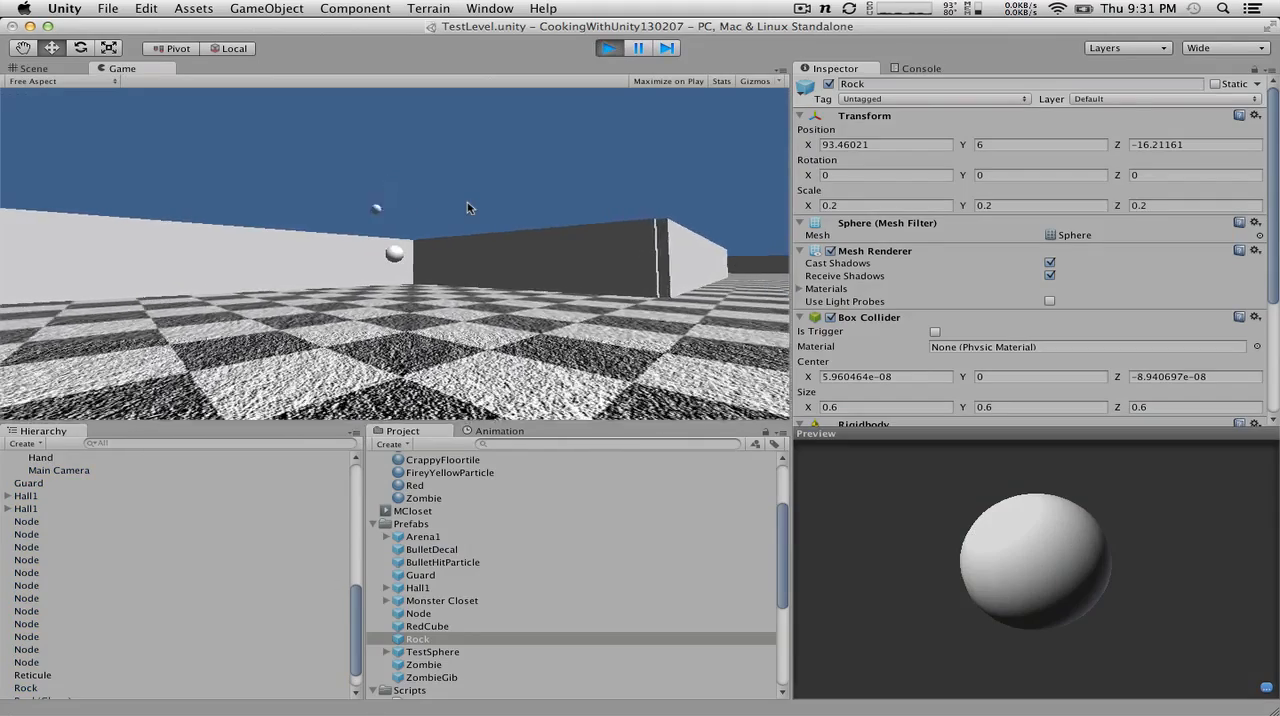
left_click(470, 211)
key("w")
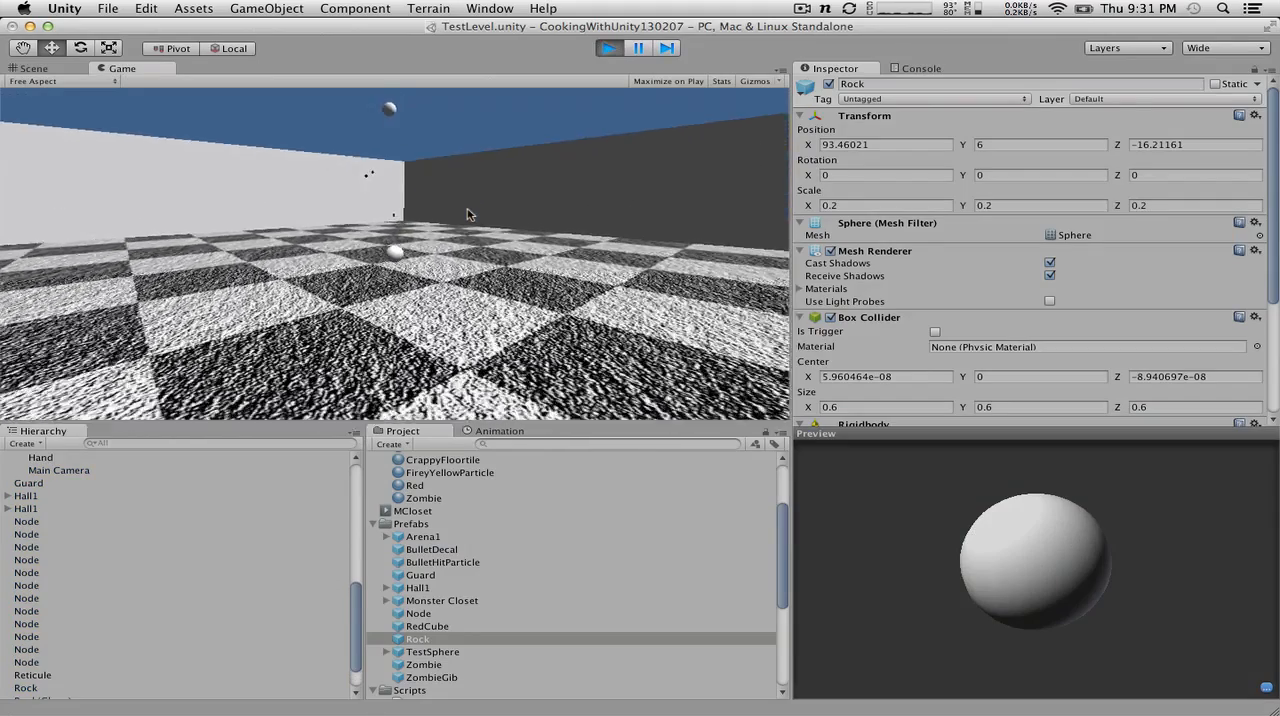
left_click(457, 211)
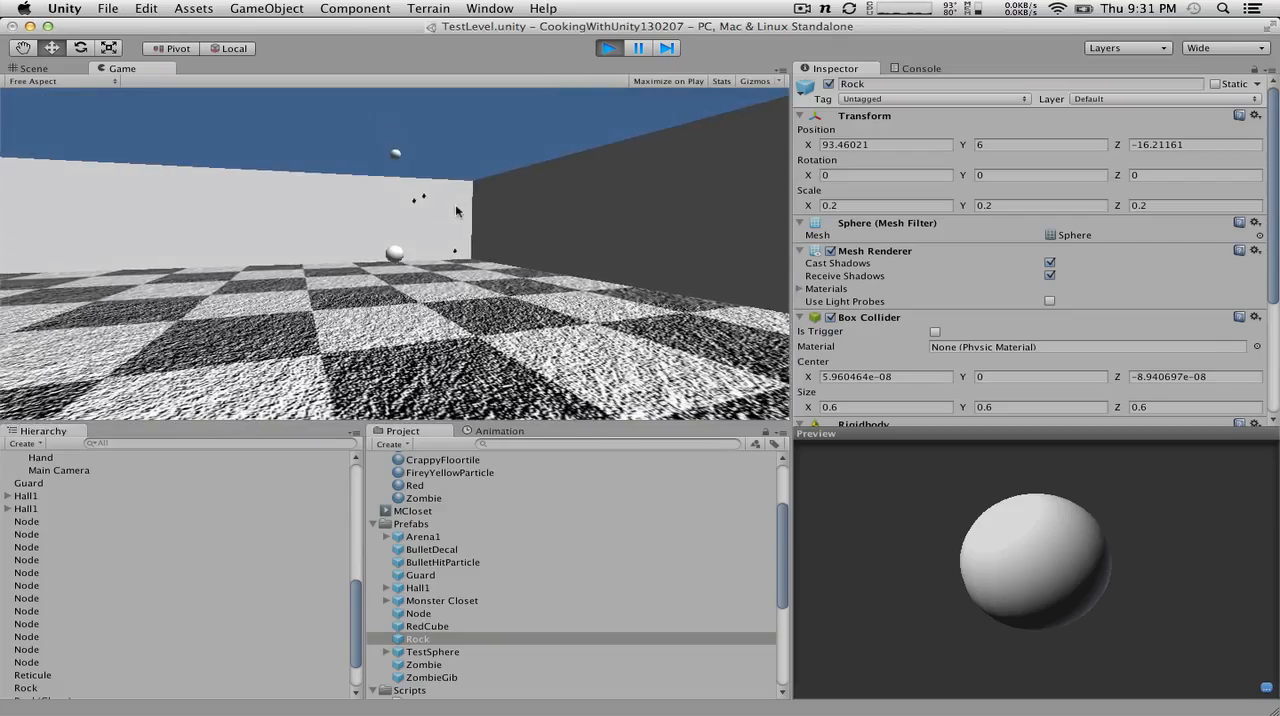
key("w")
key("w")
left_click(457, 211)
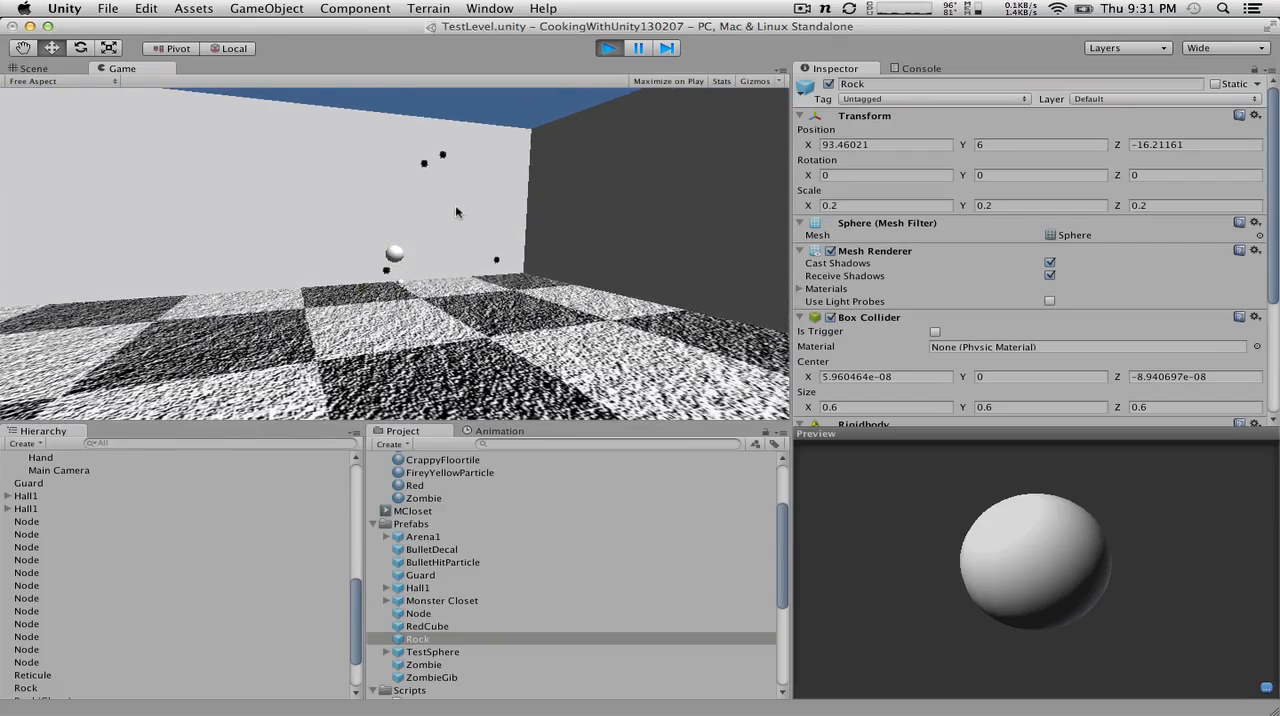
left_click(438, 236)
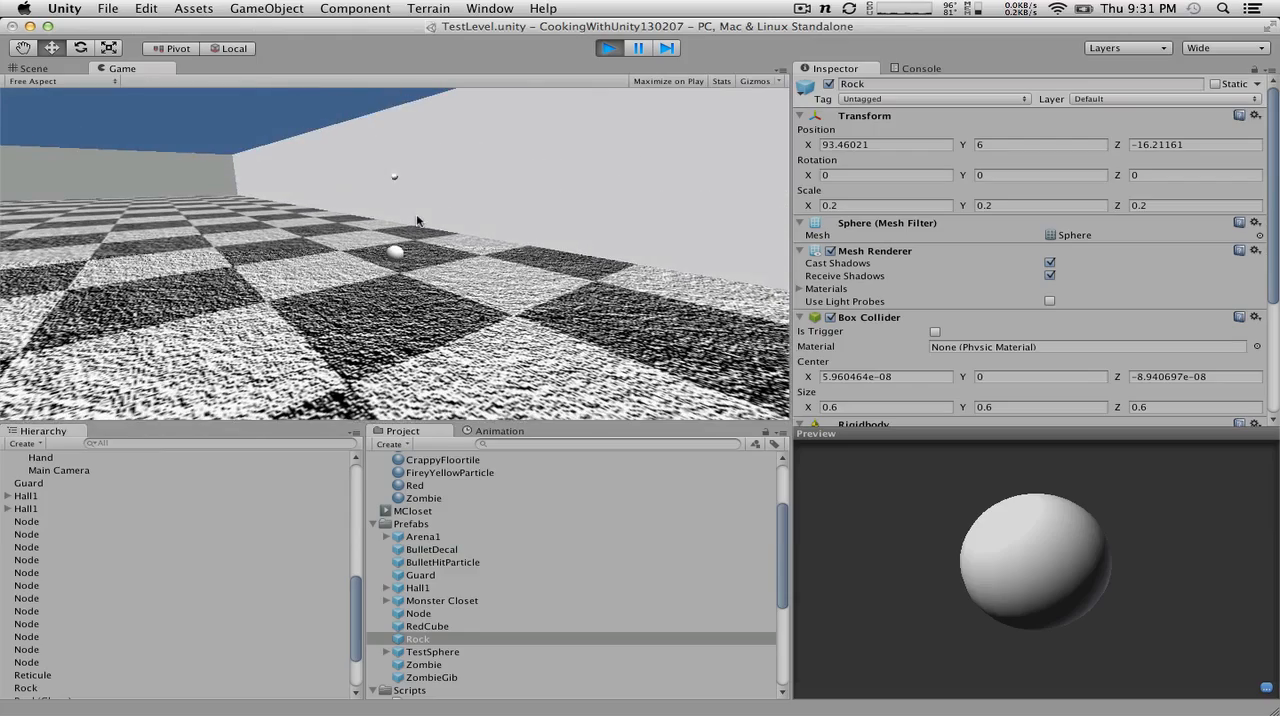
left_click(376, 224)
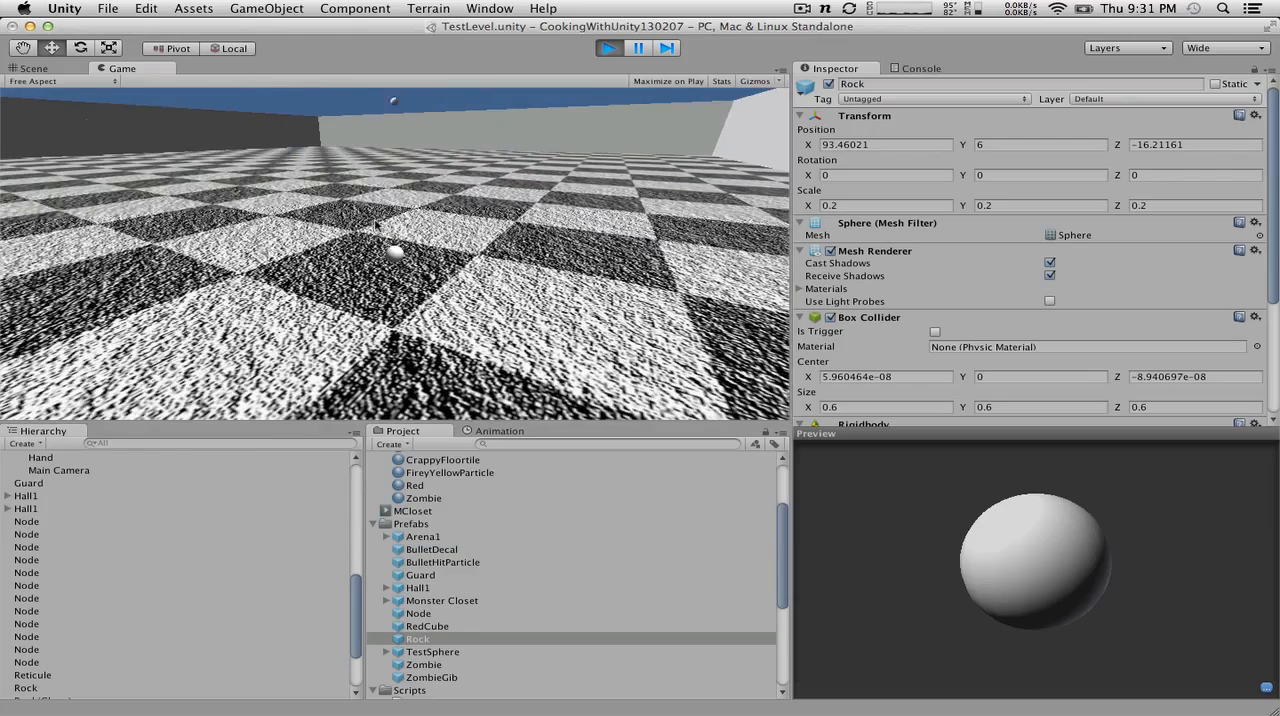
left_click(607, 48)
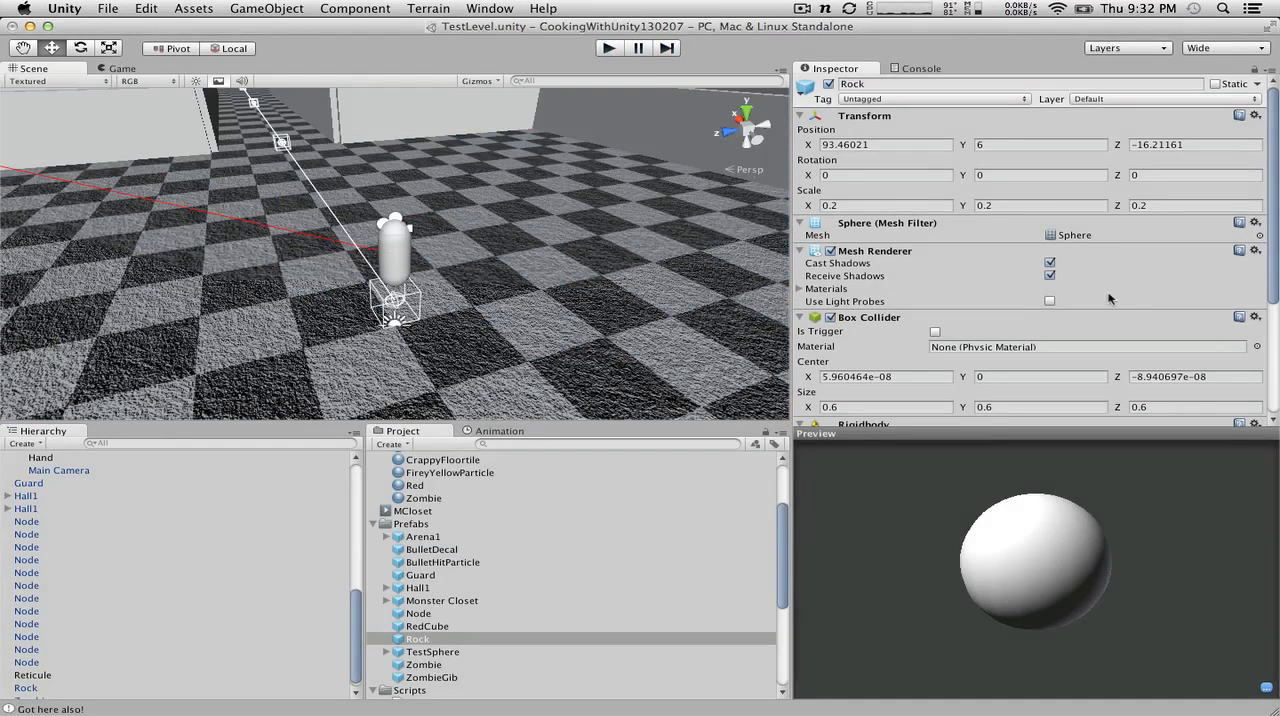
Step: Set the Rock prefab's Box Collider size to 1 on the X, Y and Z axes
scroll(1108, 298, "down", 5)
left_click(901, 218)
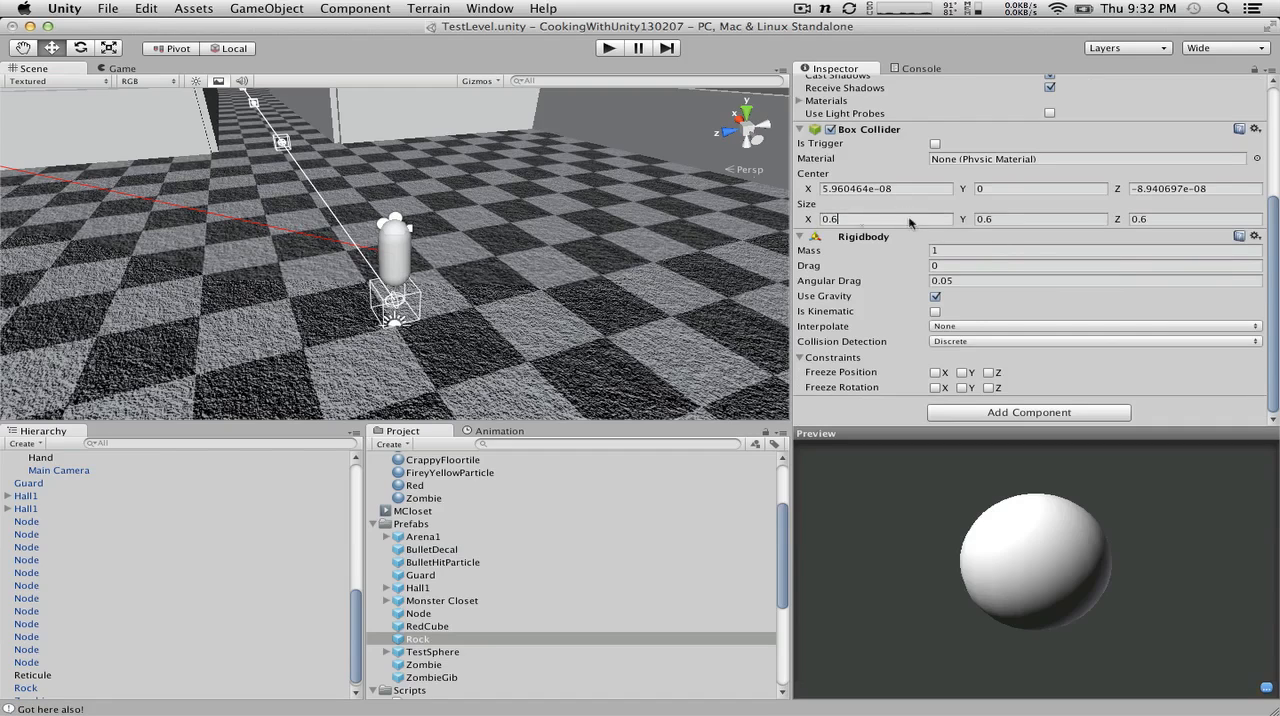
key("BackSpace")
key("BackSpace")
key("BackSpace")
type("1")
left_click_drag(1025, 222, 964, 217)
type("1")
left_click_drag(1170, 216, 1136, 222)
type("1")
left_click(897, 209)
Step: Play-test how rocks with the enlarged collider land on the arena floor, and stop the game
left_click(612, 50)
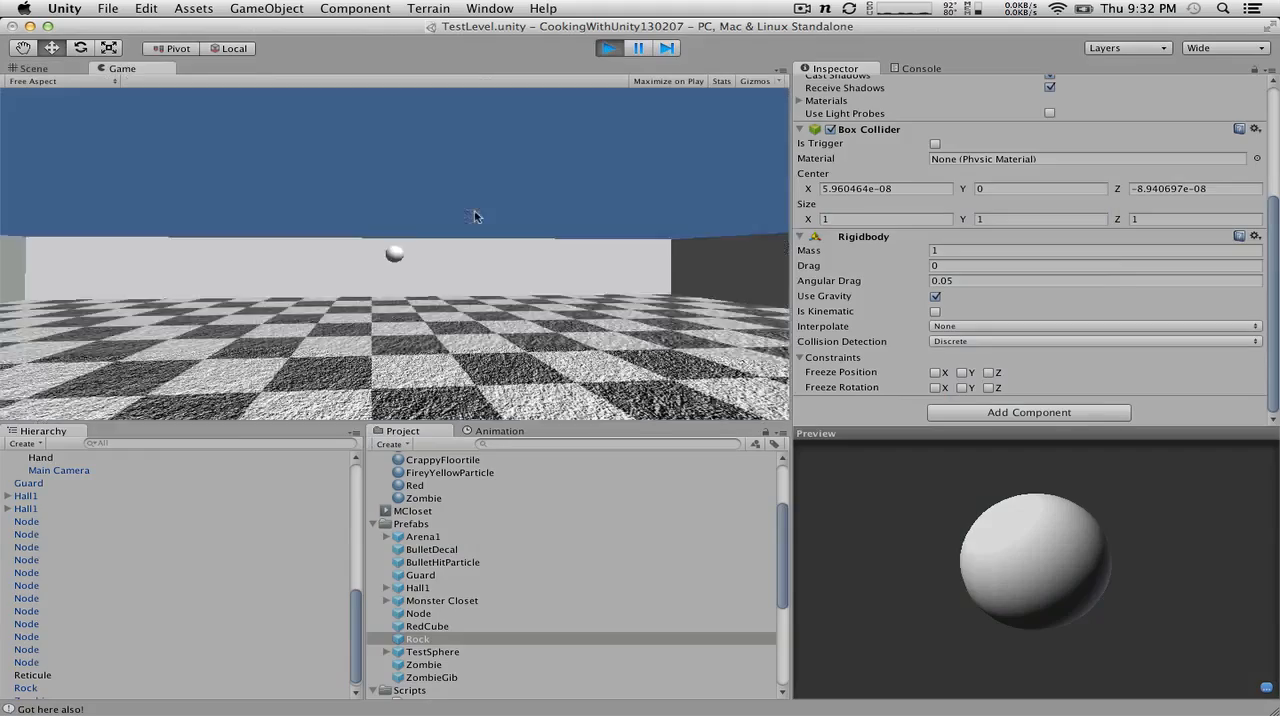
key("w")
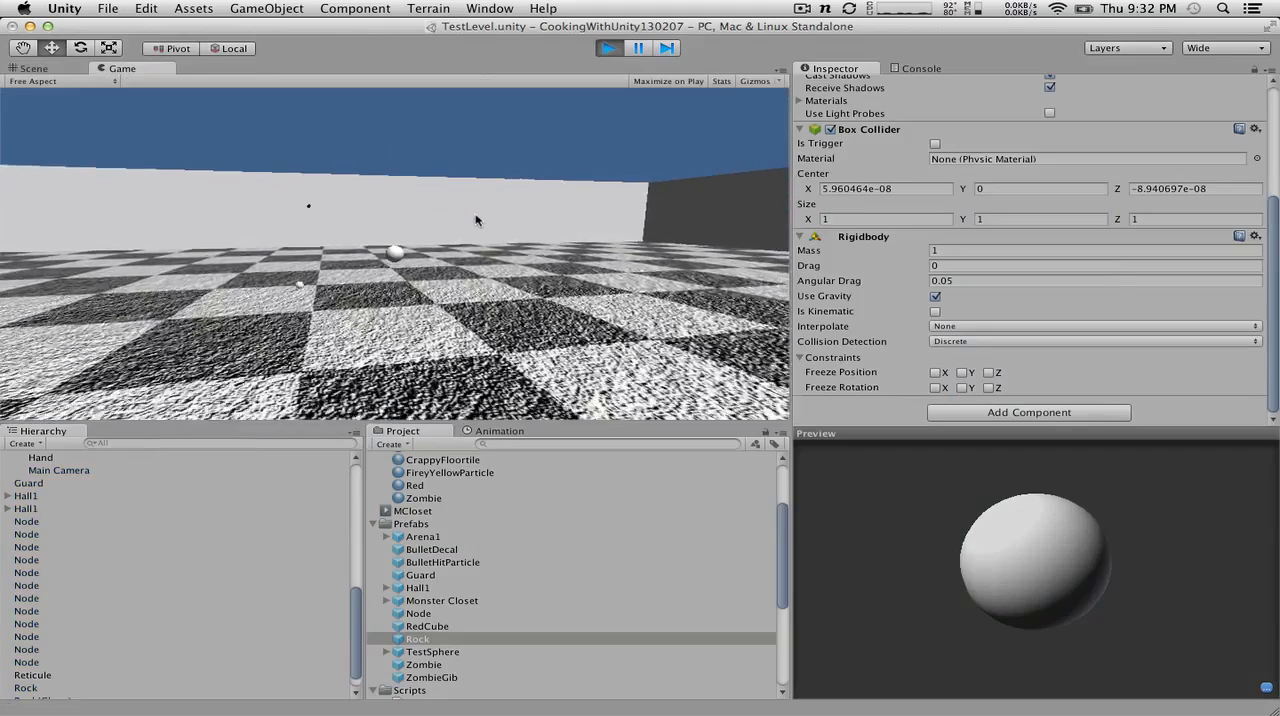
left_click(477, 220)
key("w")
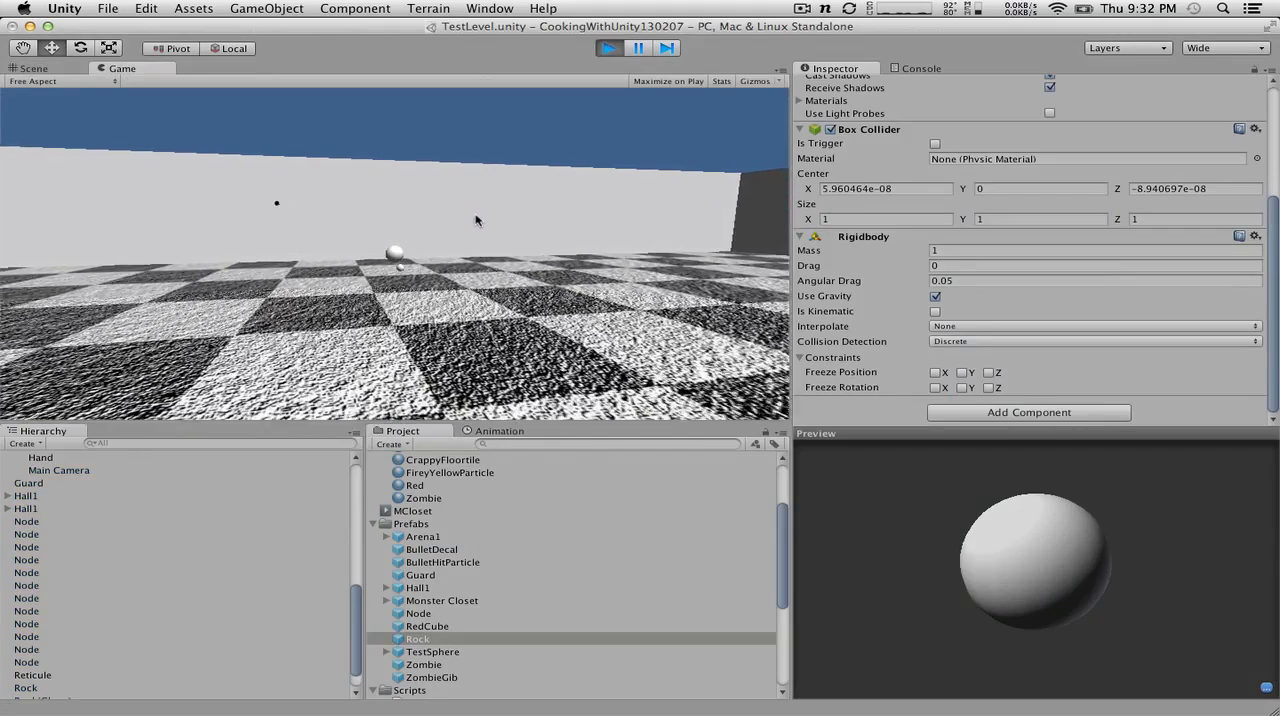
left_click(609, 49)
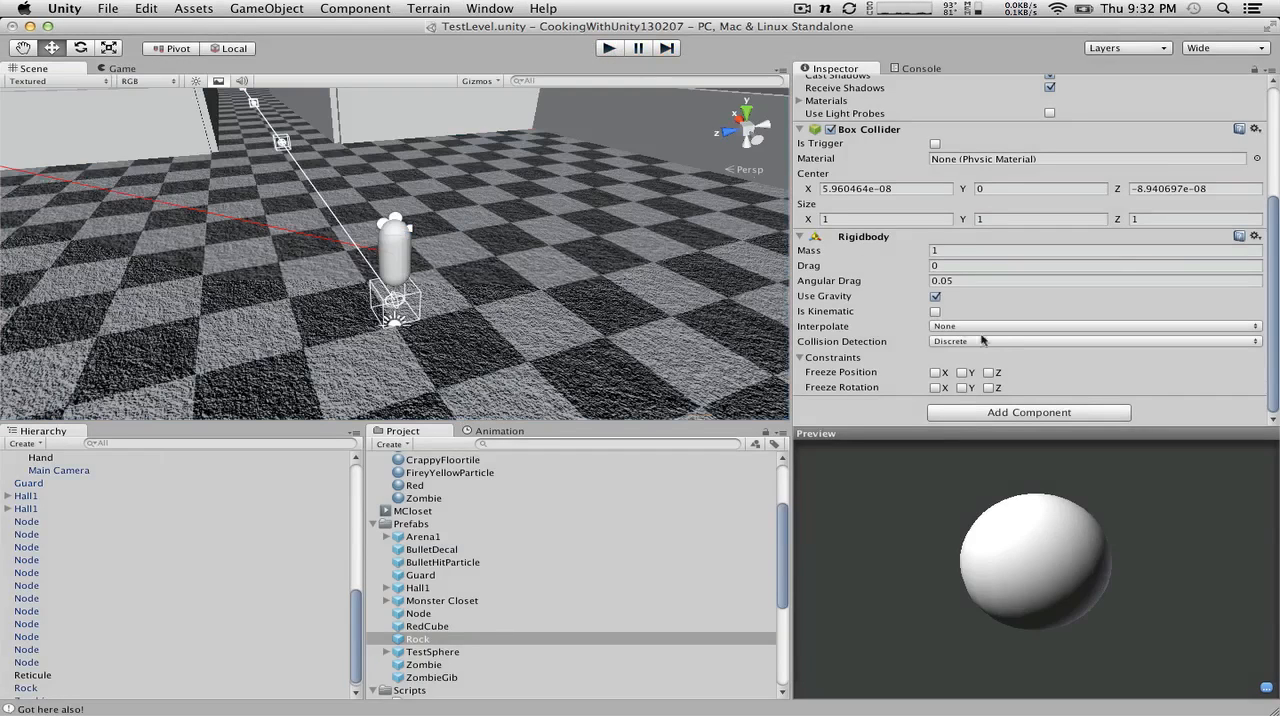
Step: Set the Rock prefab Rigidbody's collision detection to Continuous Dynamic
left_click(998, 341)
left_click(998, 368)
Step: Play-test how rocks with continuous dynamic collision land by throwing them in several directions around the arena, and stop the game
left_click(612, 49)
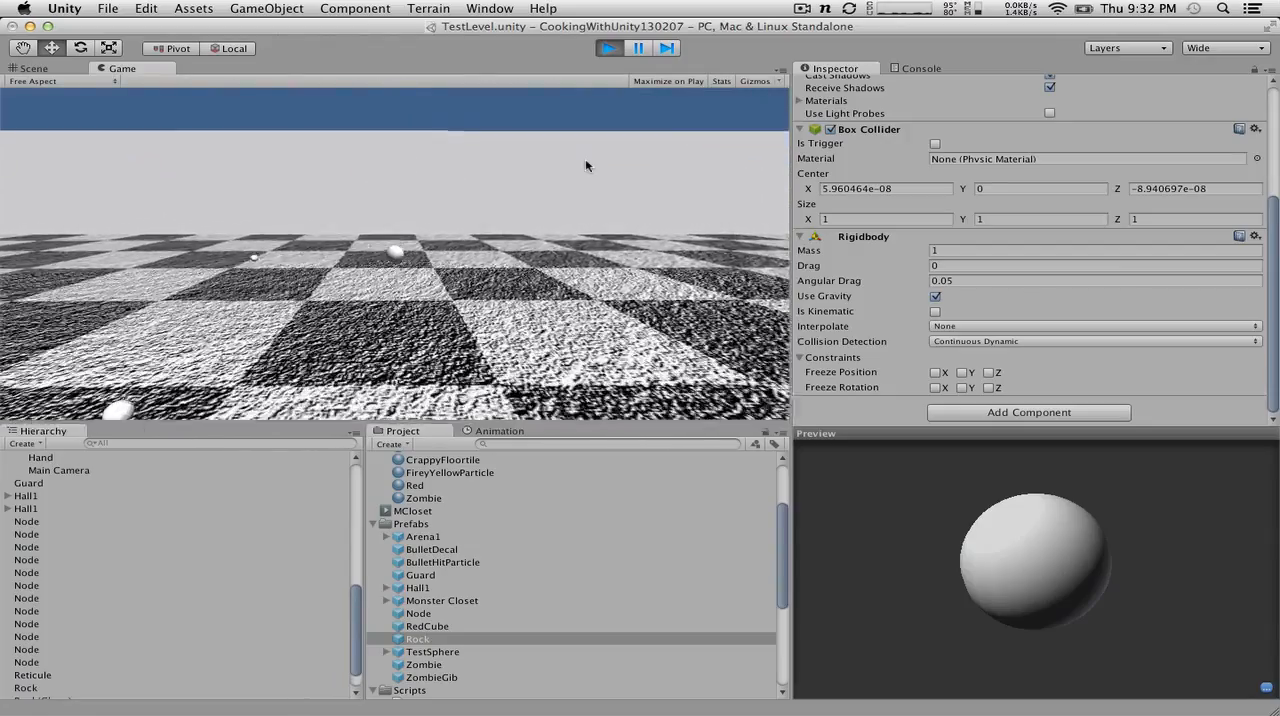
left_click(454, 168)
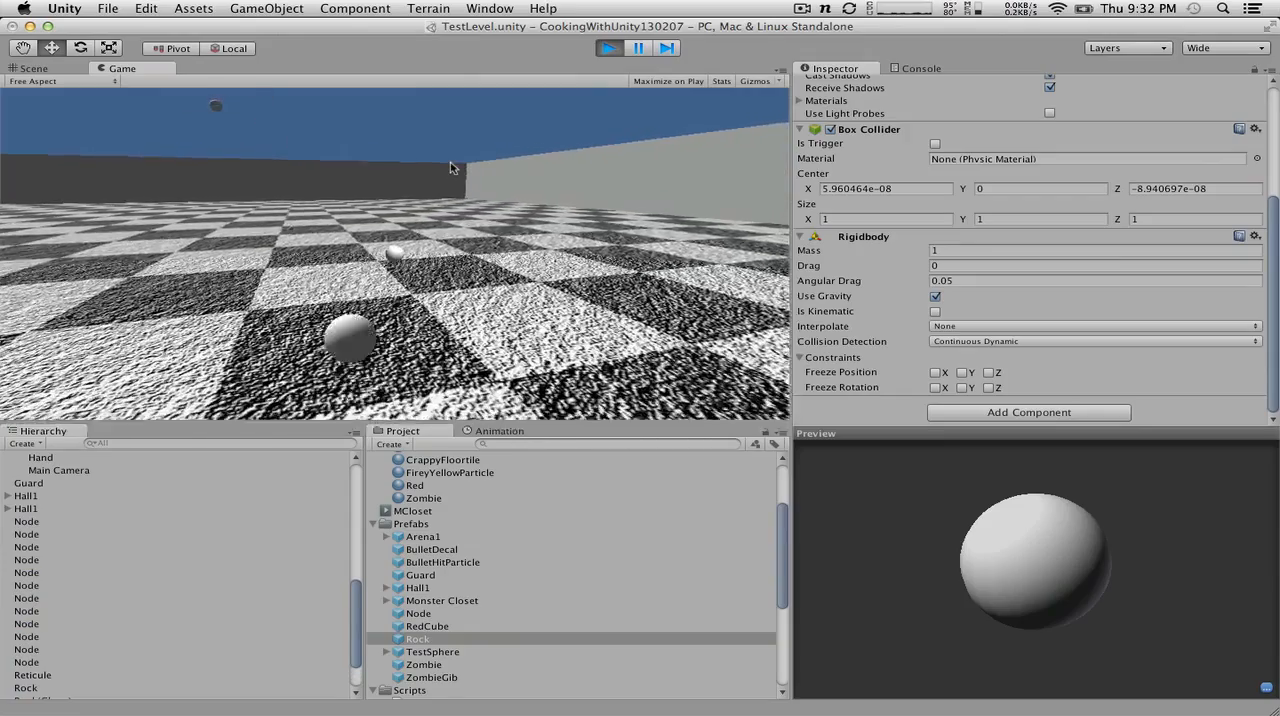
left_click(413, 157)
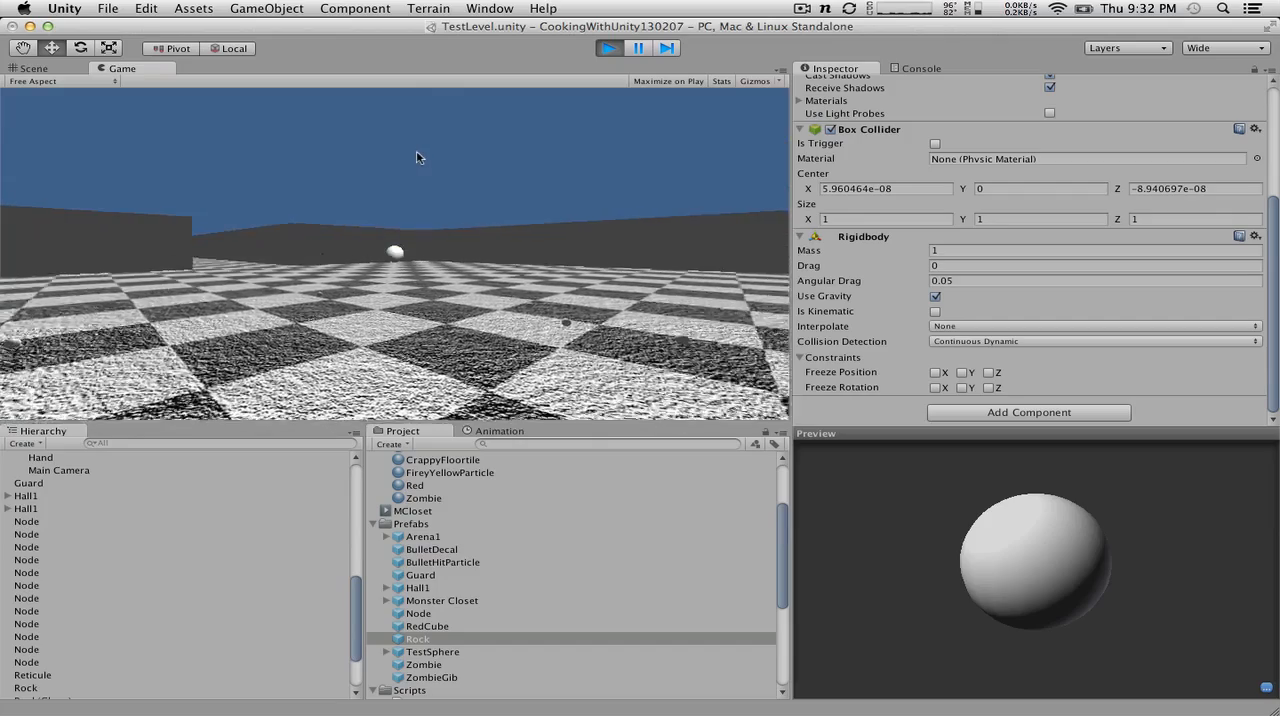
left_click(416, 157)
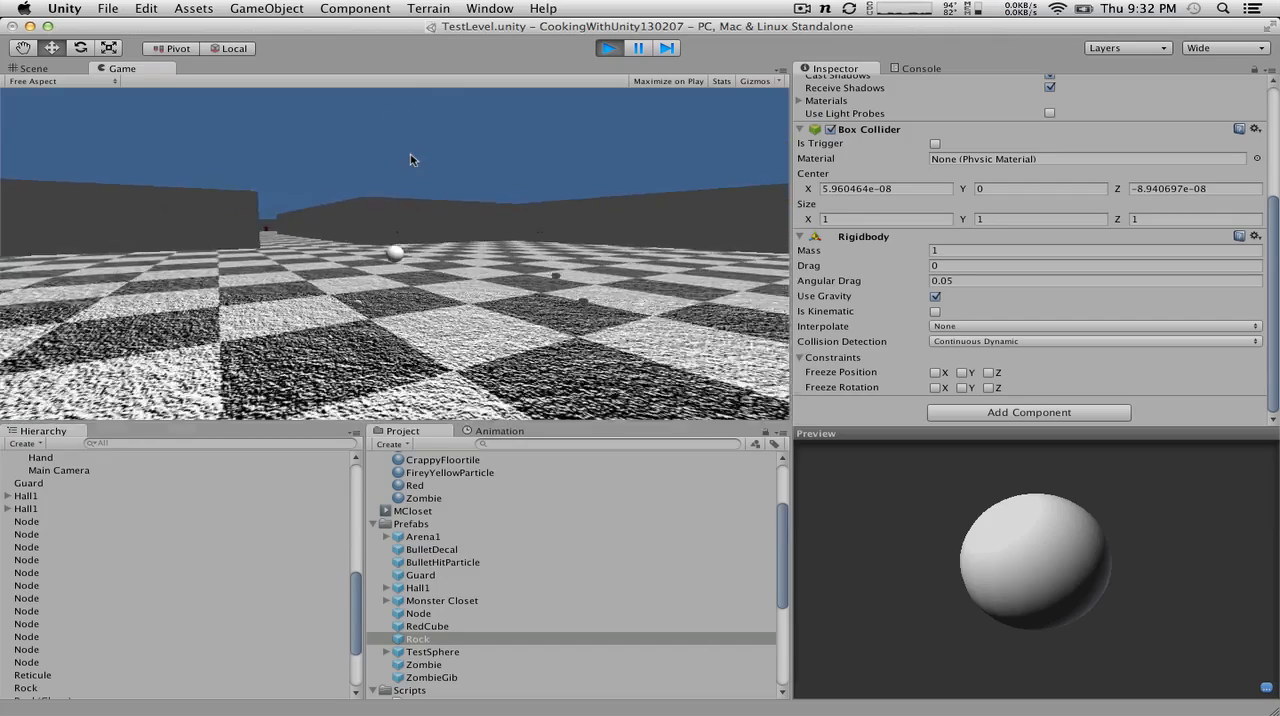
left_click(412, 159)
key("w")
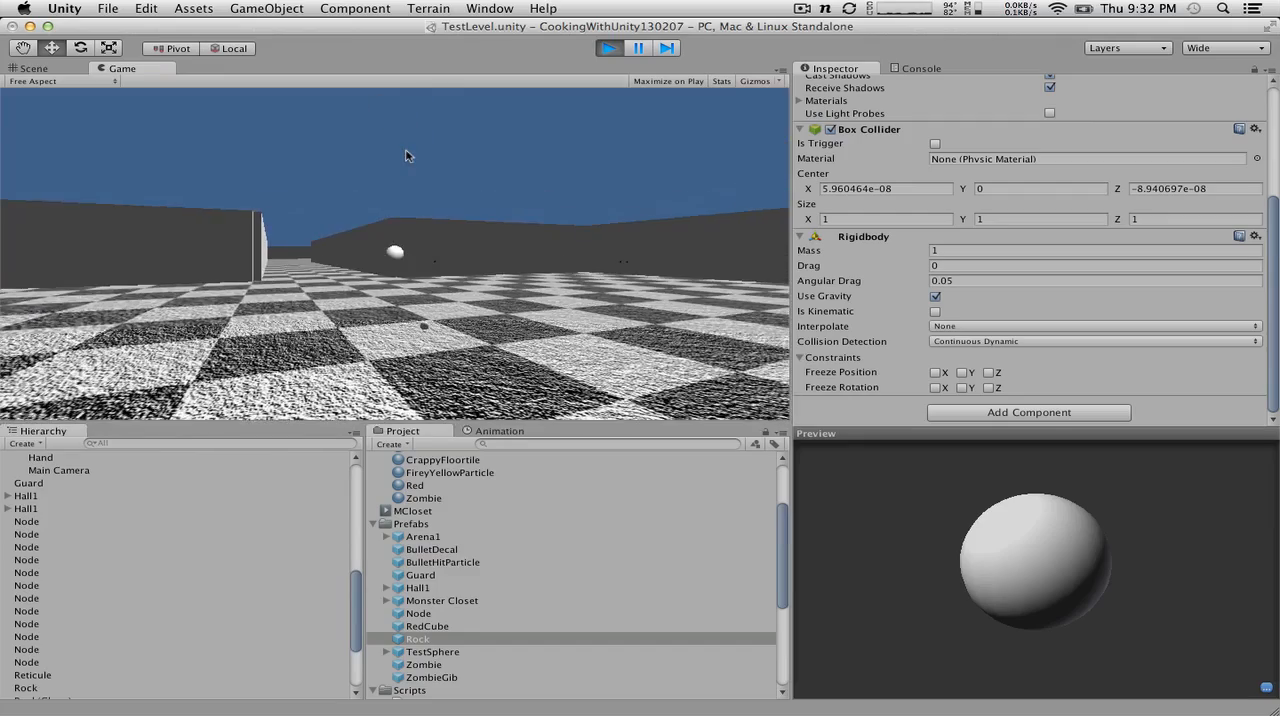
left_click(404, 155)
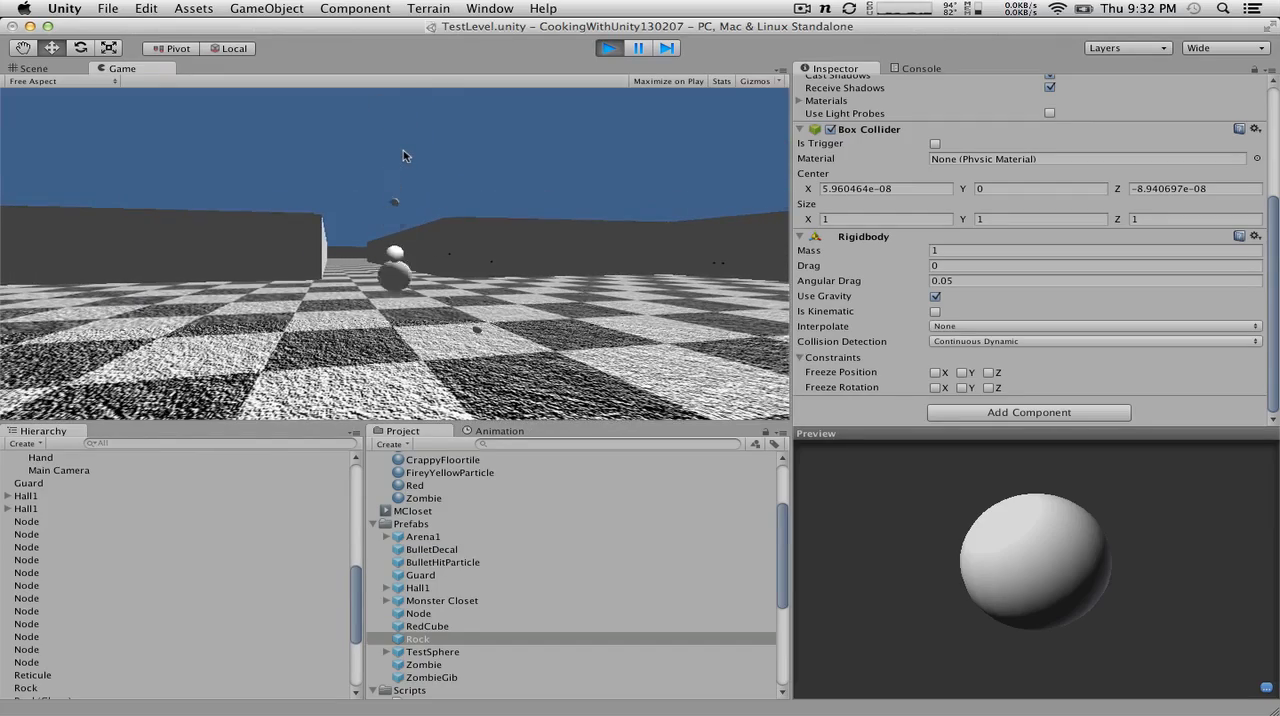
left_click(400, 155)
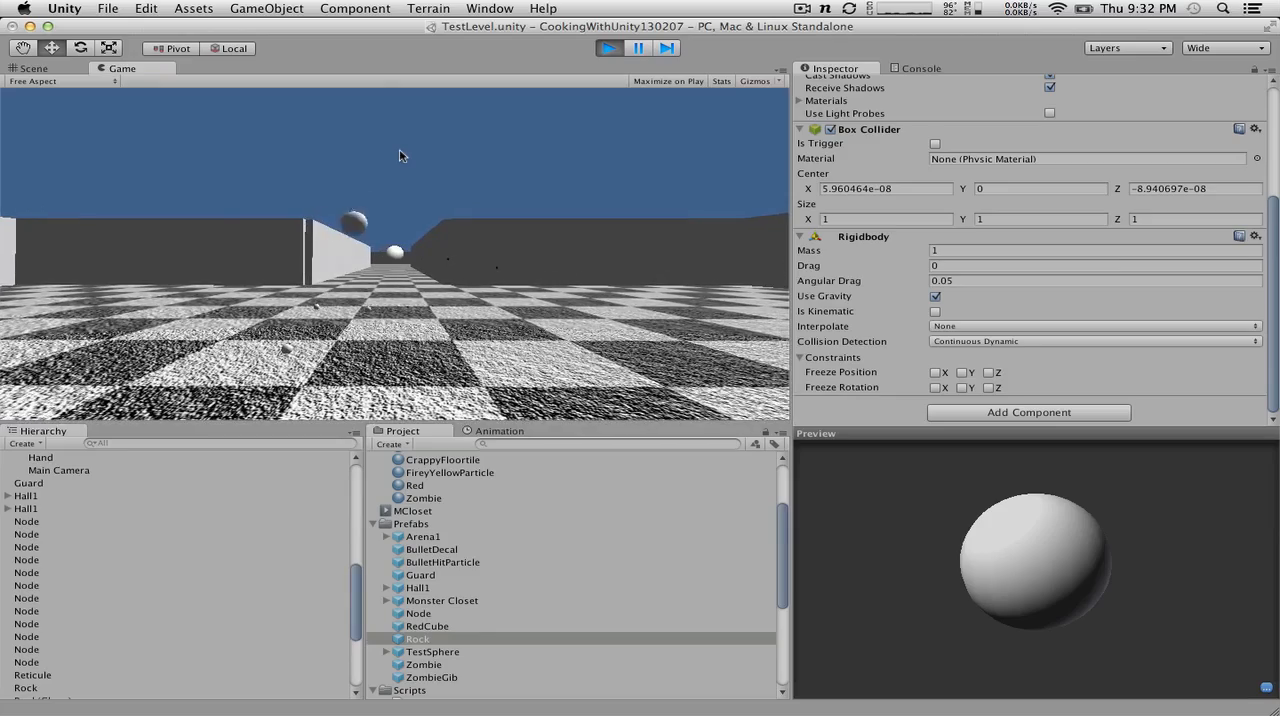
left_click(399, 155)
left_click(399, 155)
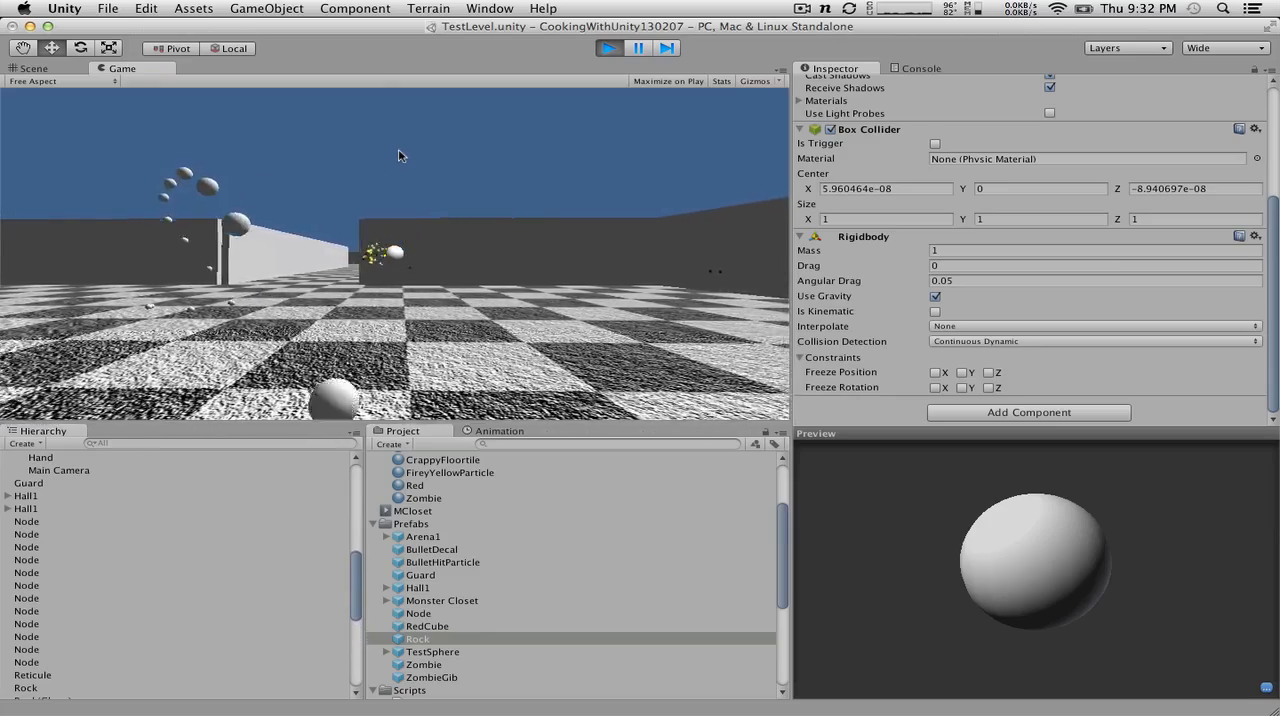
left_click(399, 155)
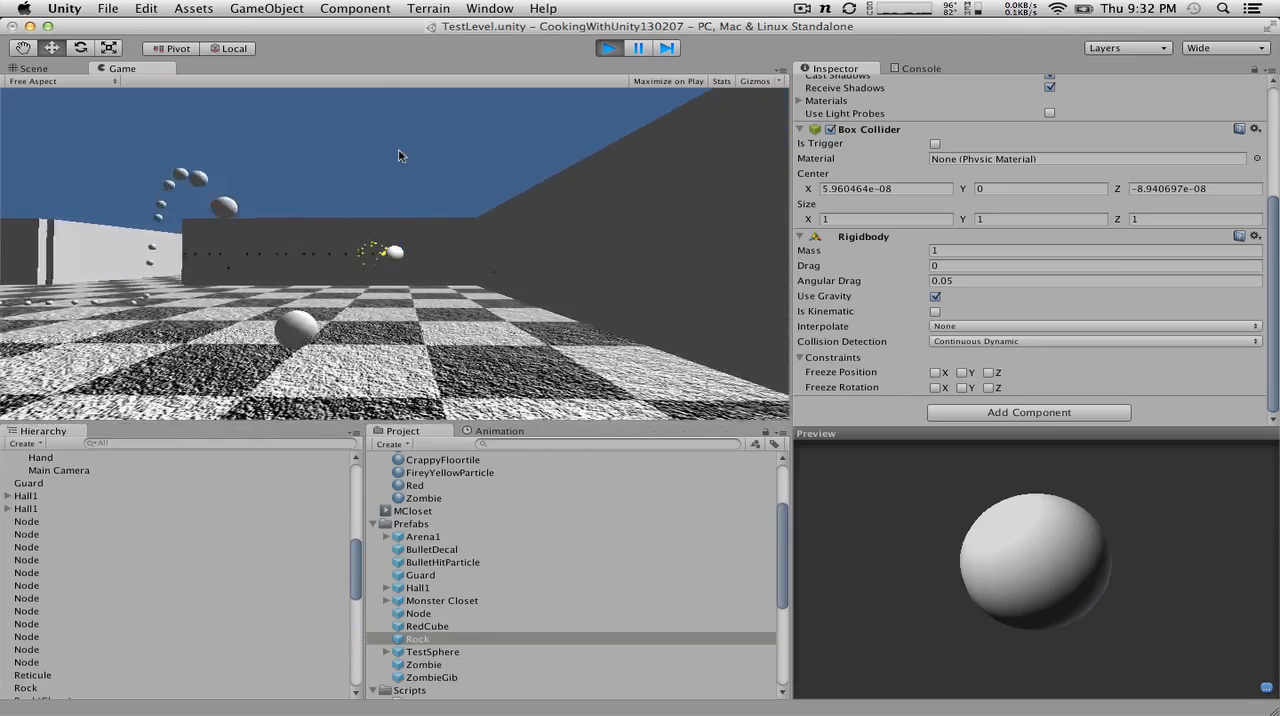
left_click(399, 155)
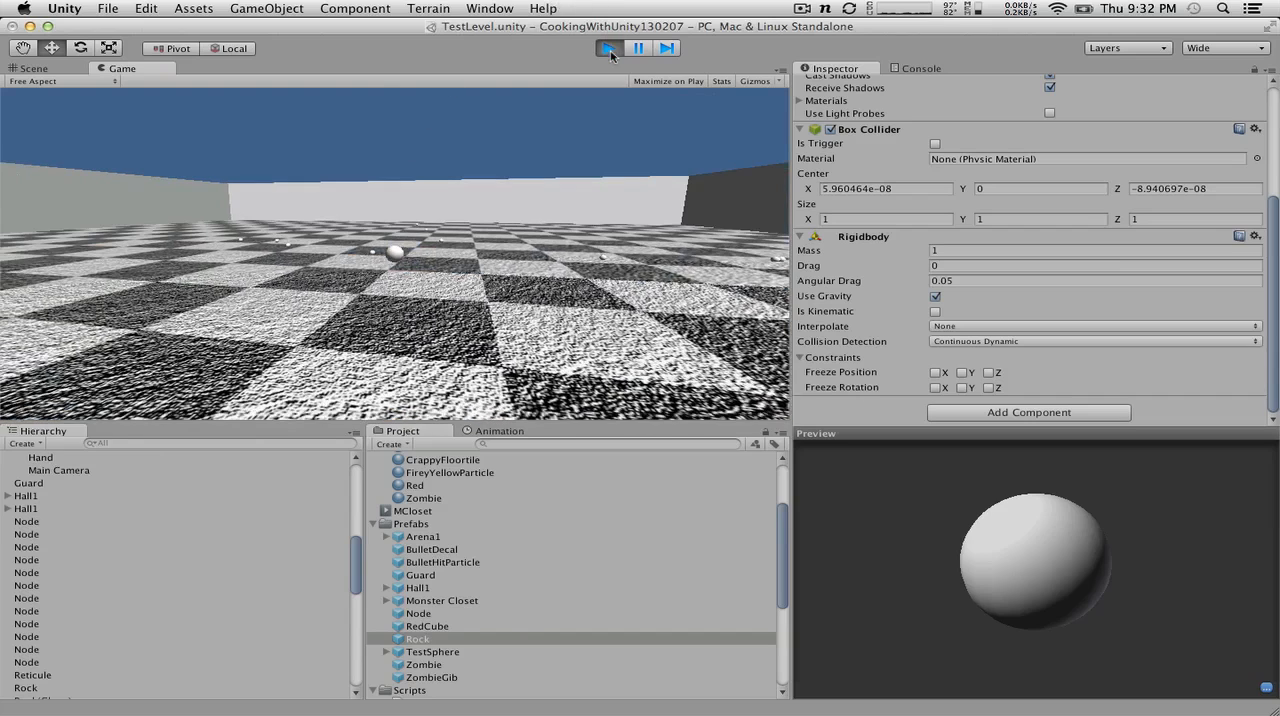
left_click(610, 50)
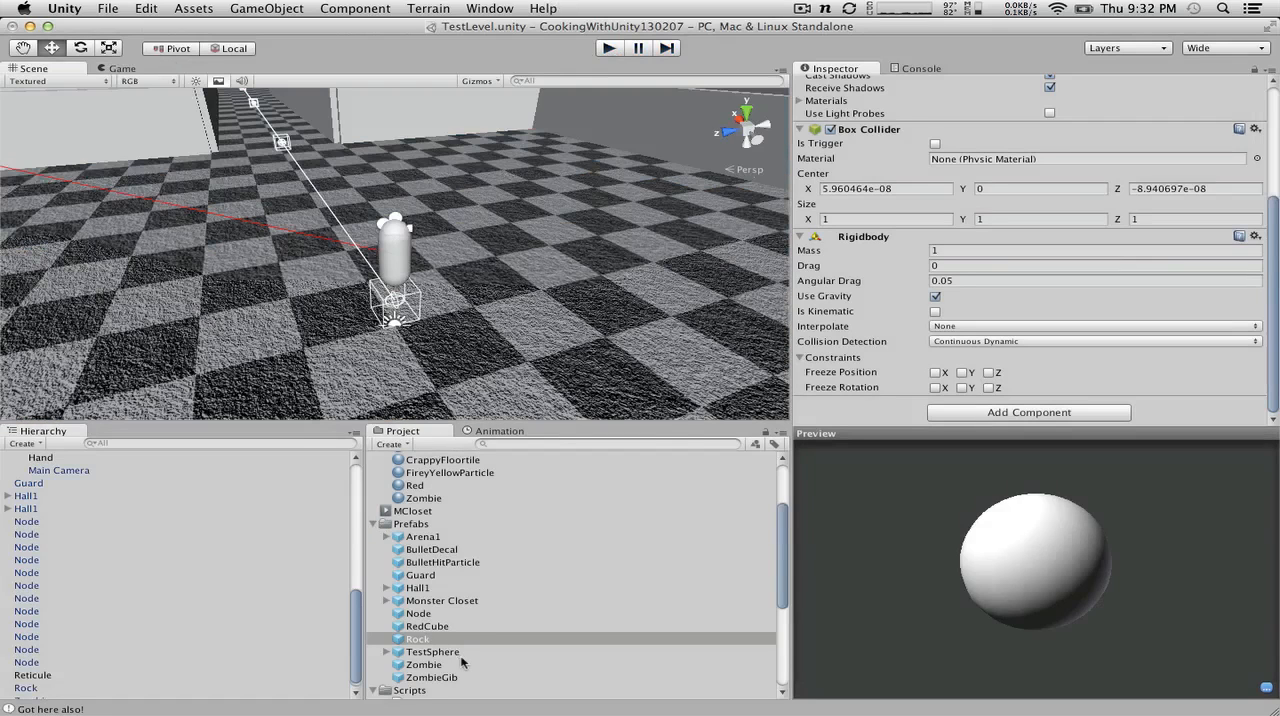
Step: Open the RockAI script in MonoDevelop and move the class's opening brace onto its own line
scroll(386, 610, "down", 5)
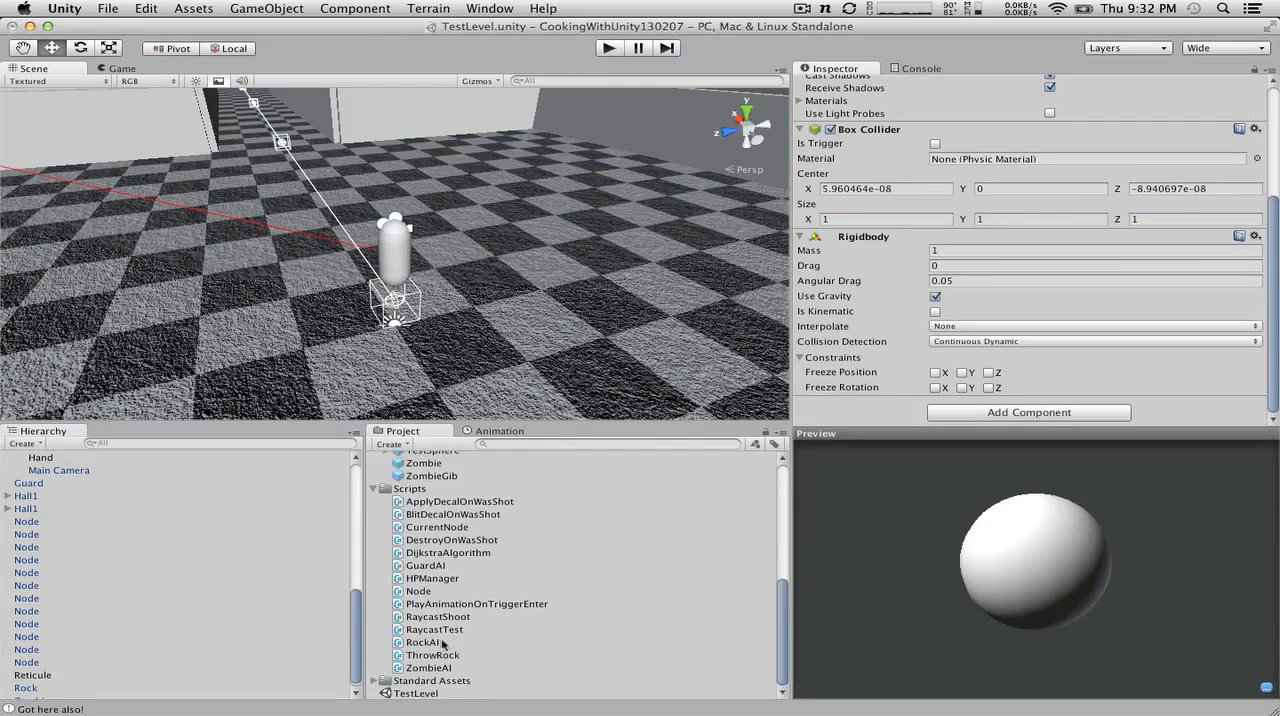
double_click(416, 643)
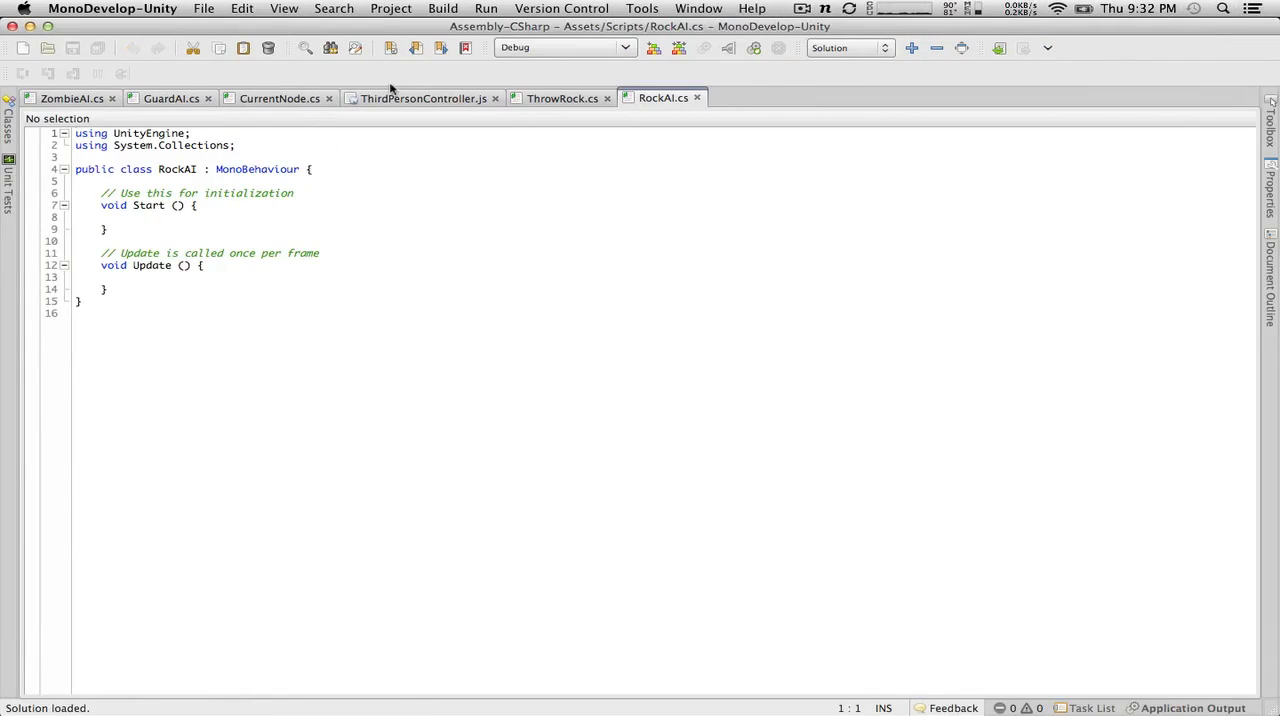
left_click(308, 168)
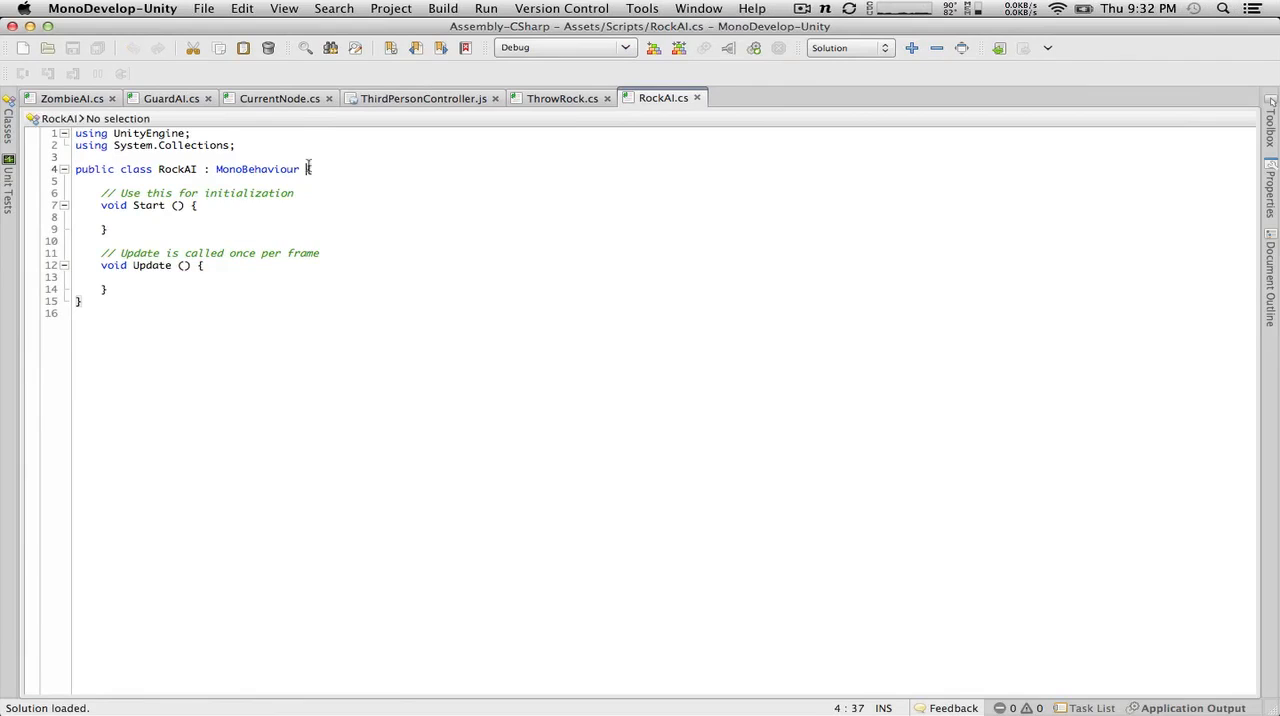
key("BackSpace")
key("Return")
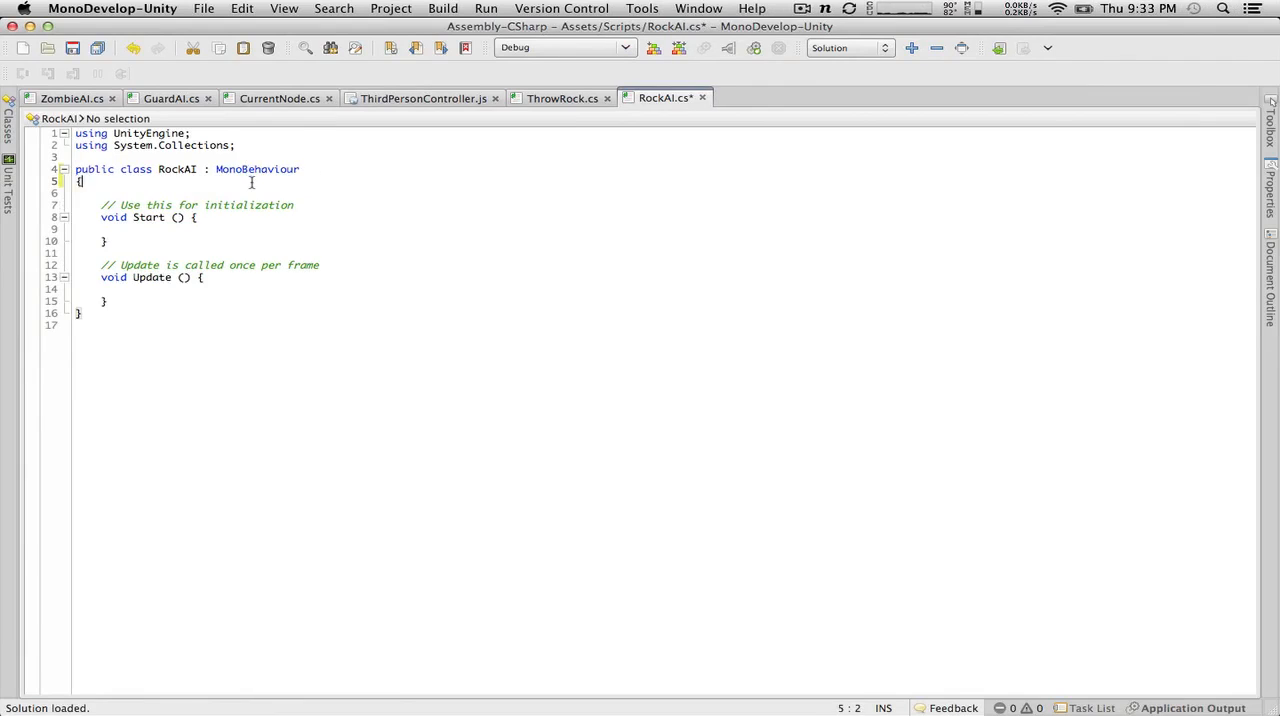
Step: Declare the field float soundRadius = 5.0f; on a new line at the start of the RockAI class
key("Return")
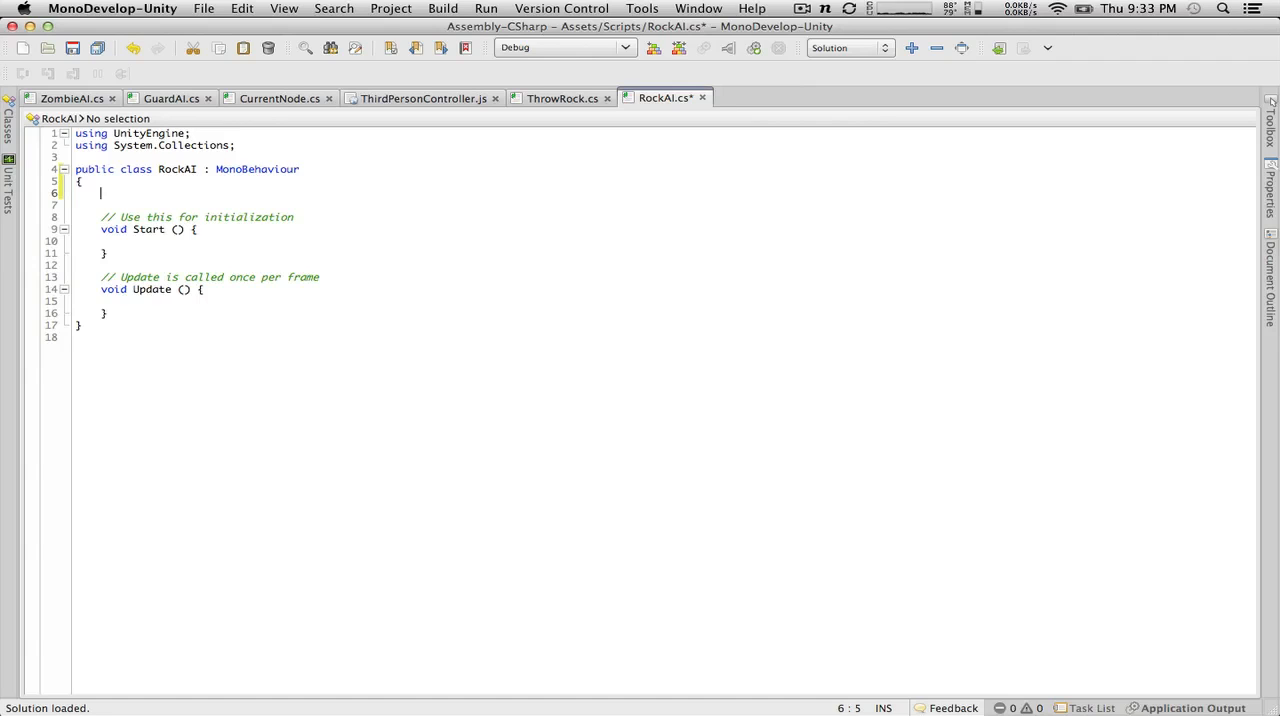
type("i")
key("BackSpace")
type("float soundRadius = 5.0f;")
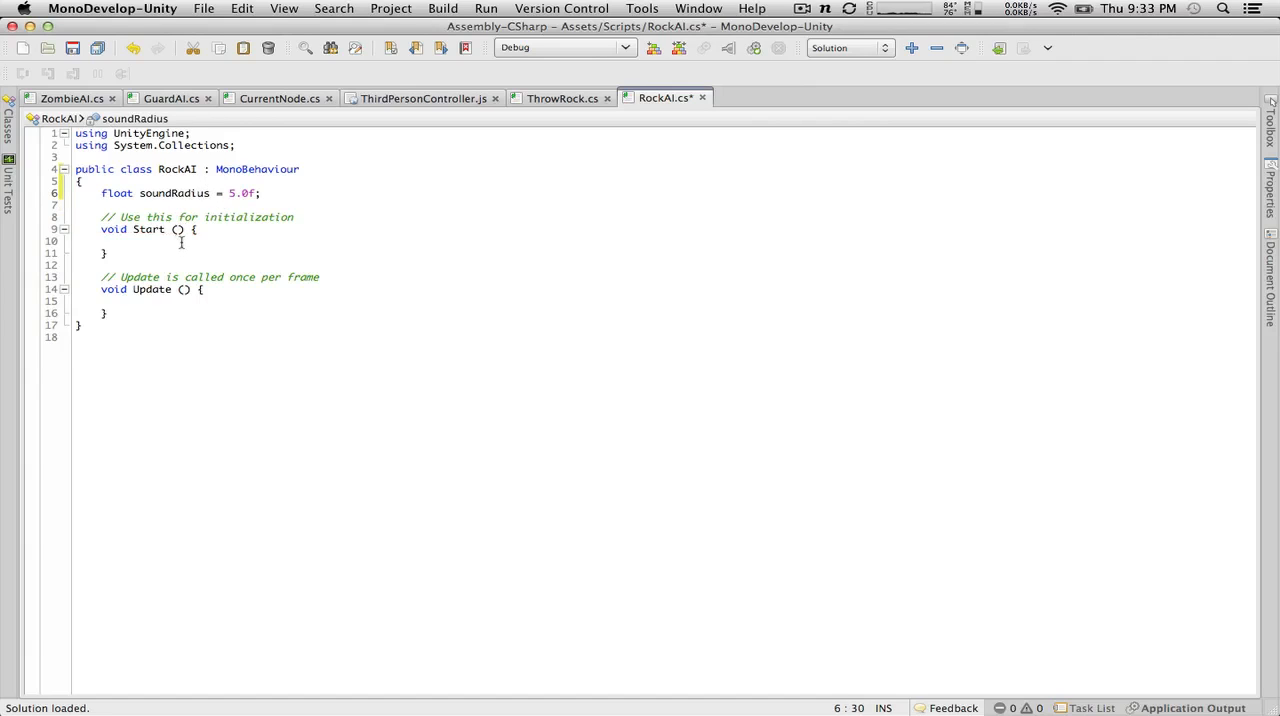
Step: Move the Start method's opening brace onto its own line
left_click(199, 248)
left_click(190, 228)
key("BackSpace")
key("Return")
left_click(171, 265)
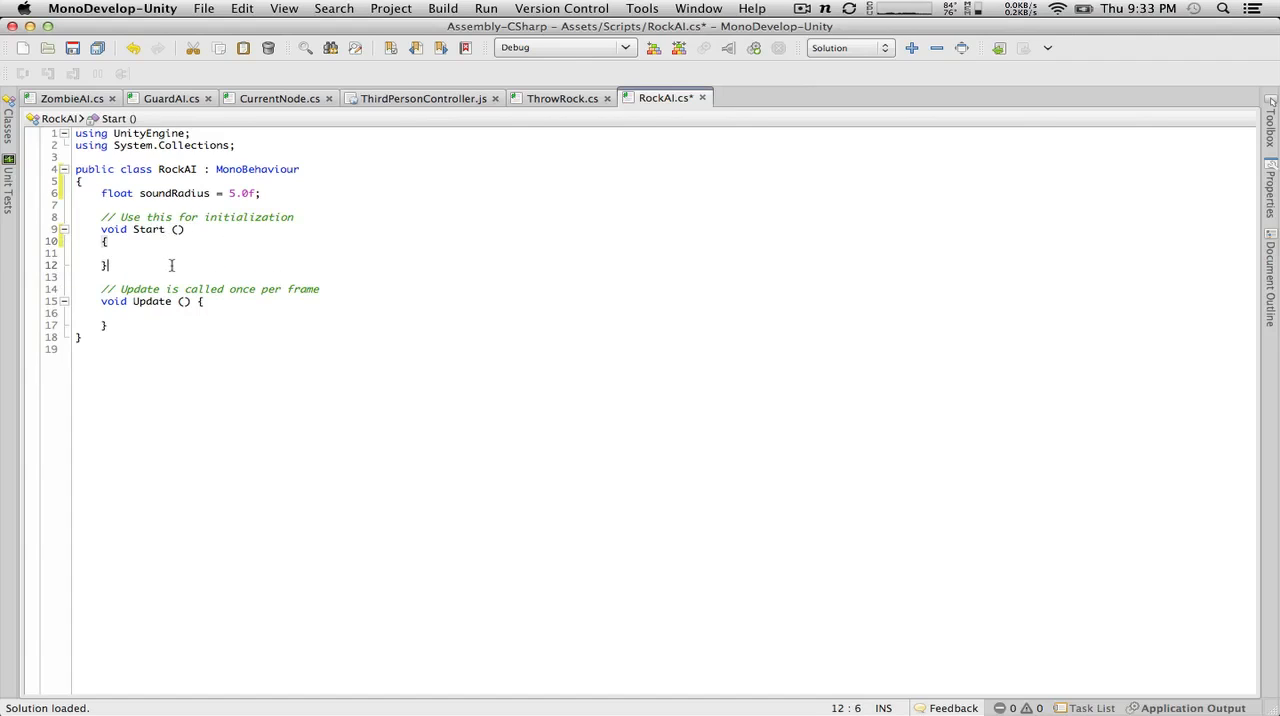
Step: Delete the default Start and Update methods and their comments from the RockAI class
left_click_drag(153, 327, 75, 217)
key("BackSpace")
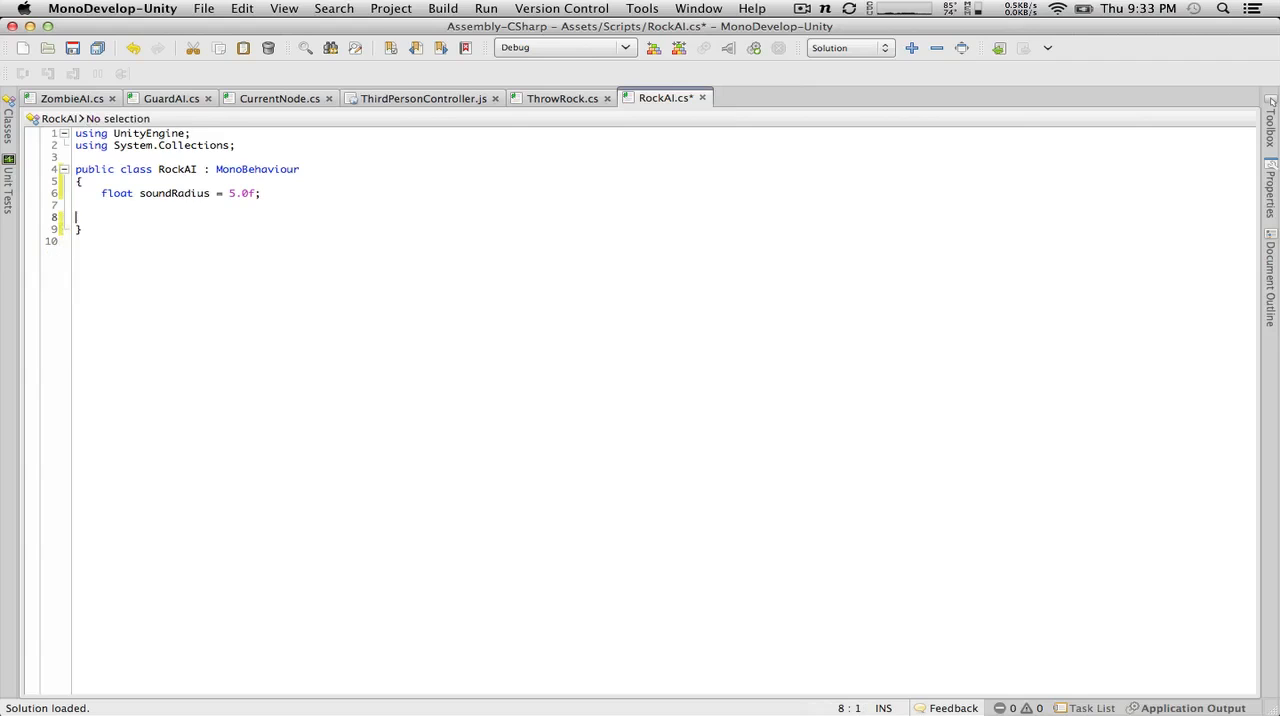
key("BackSpace")
Step: Add an empty void OnCollisionEnter() method with braces below the soundRadius field
type("Voi")
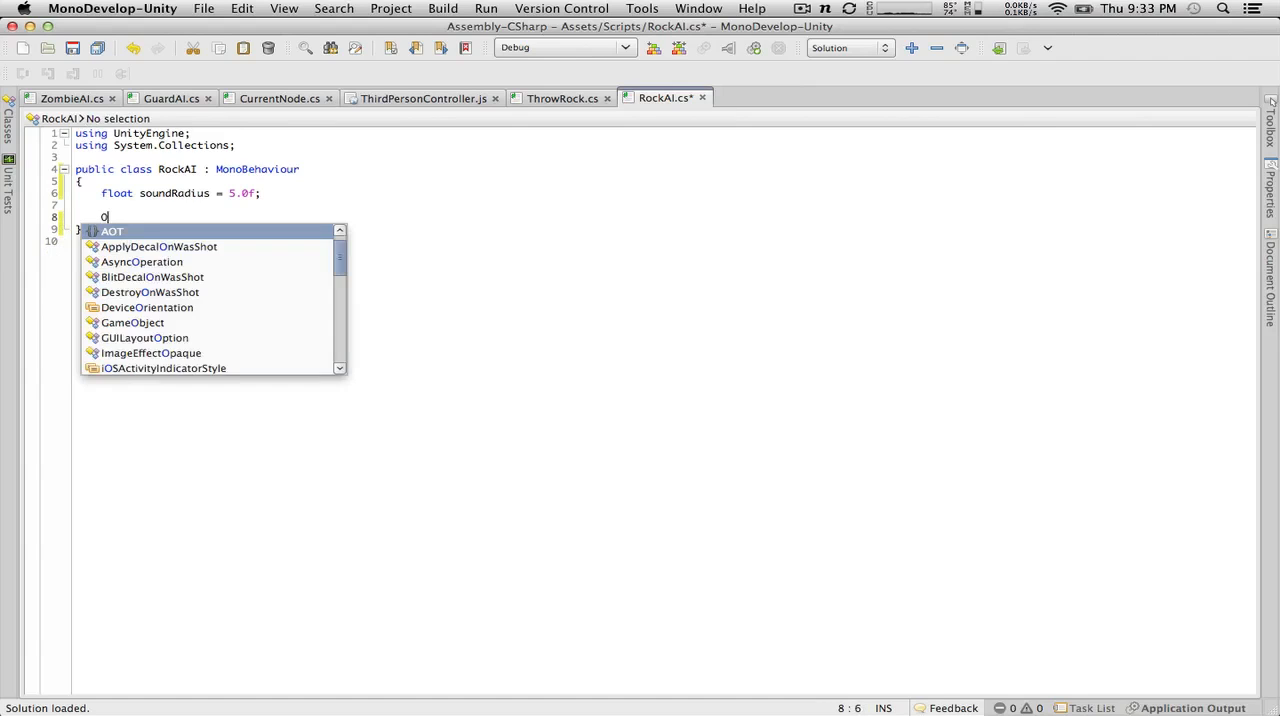
key("BackSpace")
key("BackSpace")
key("BackSpace")
type("Voi")
key("BackSpace")
key("BackSpace")
key("BackSpace")
type("v")
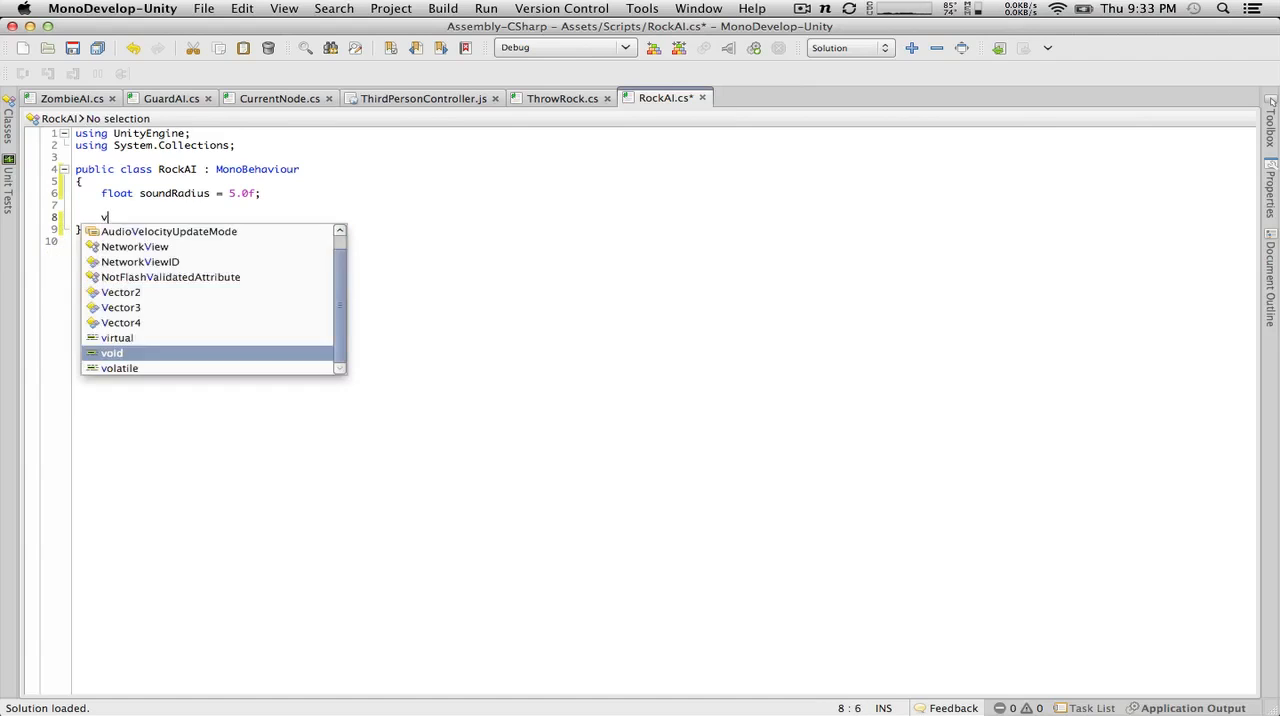
type("oid OnCollision")
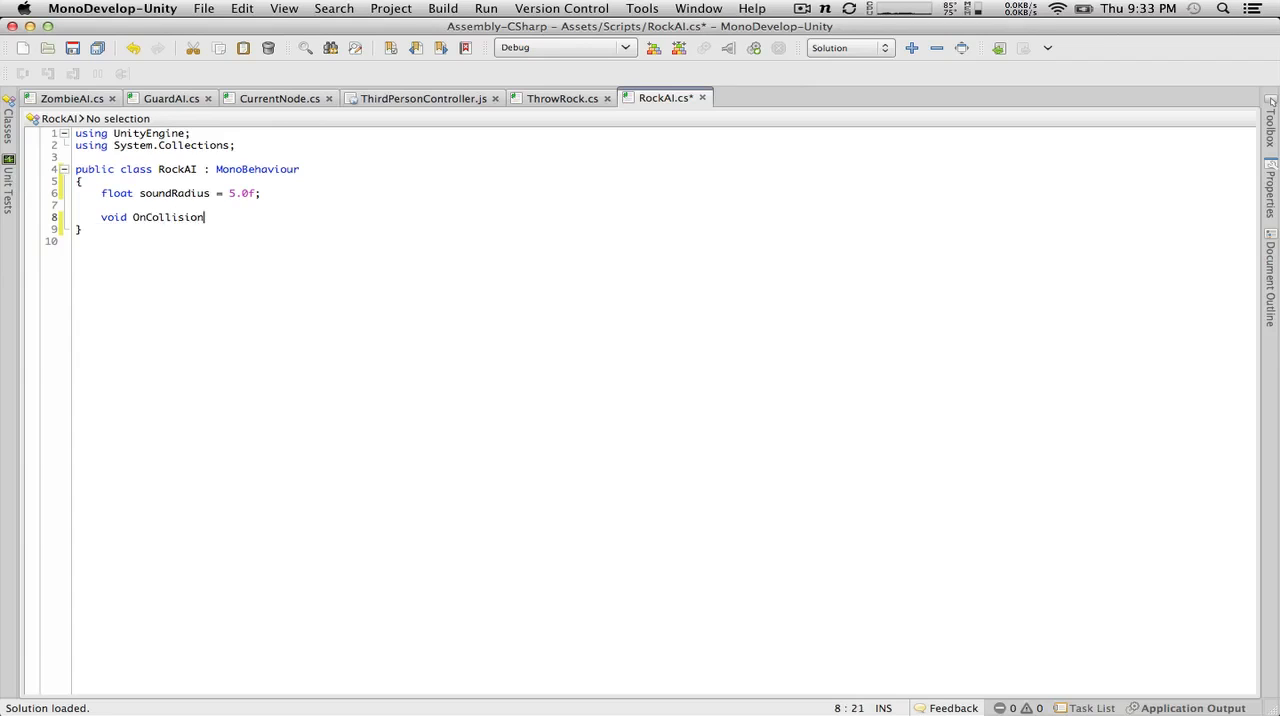
type("Enter()")
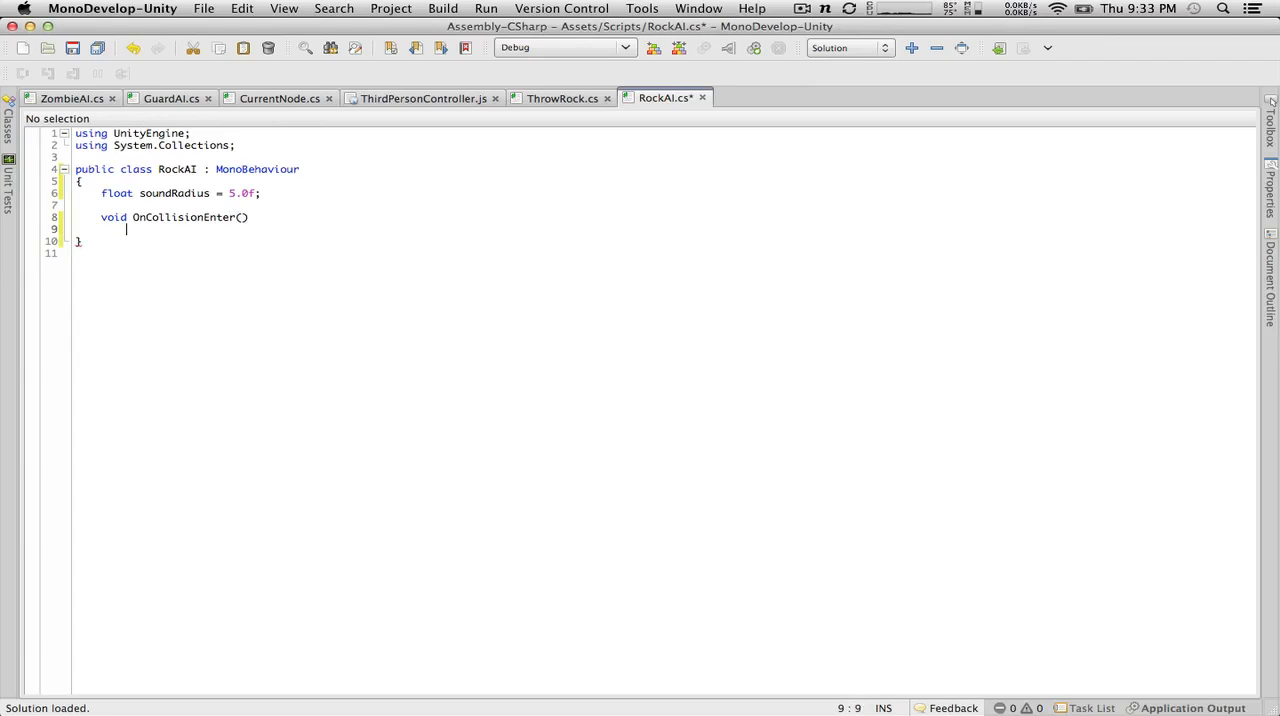
key("Return")
type("{")
key("Return")
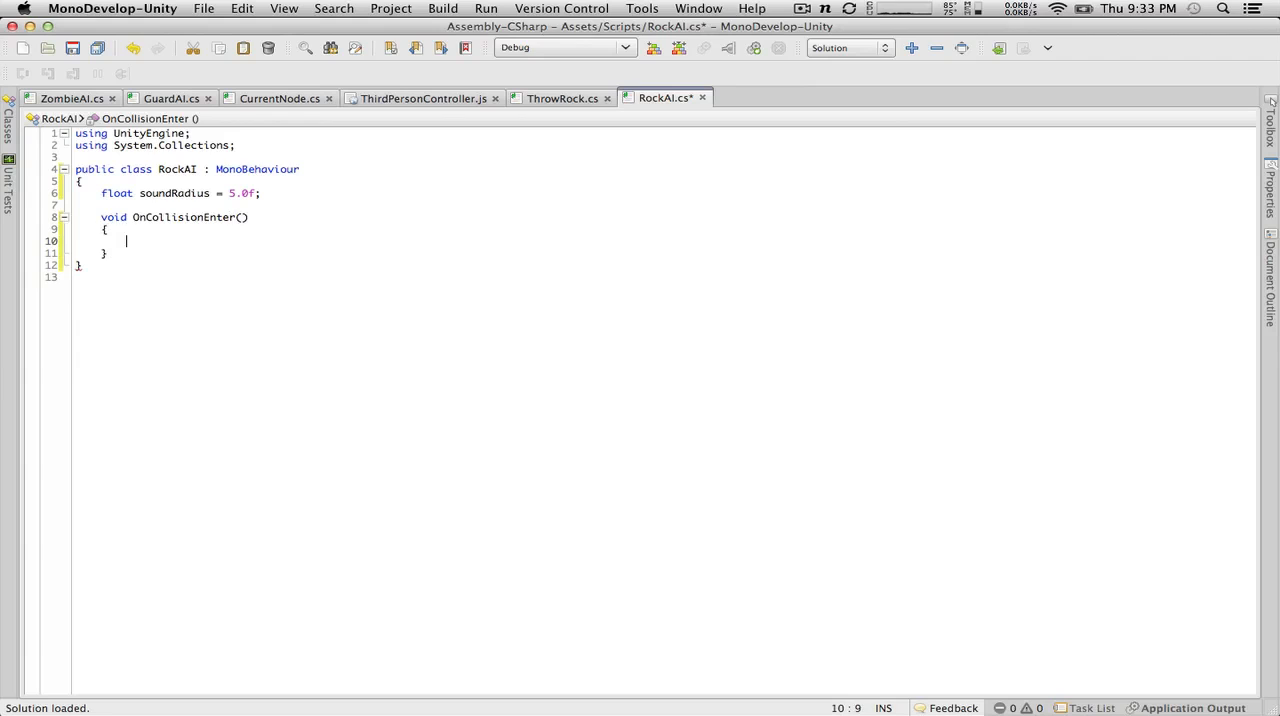
Step: In OnCollisionEnter, add the call Physics.OverlapSphere(transform.position, soundRadius) with an empty braced block beneath it
type("Physics.ove")
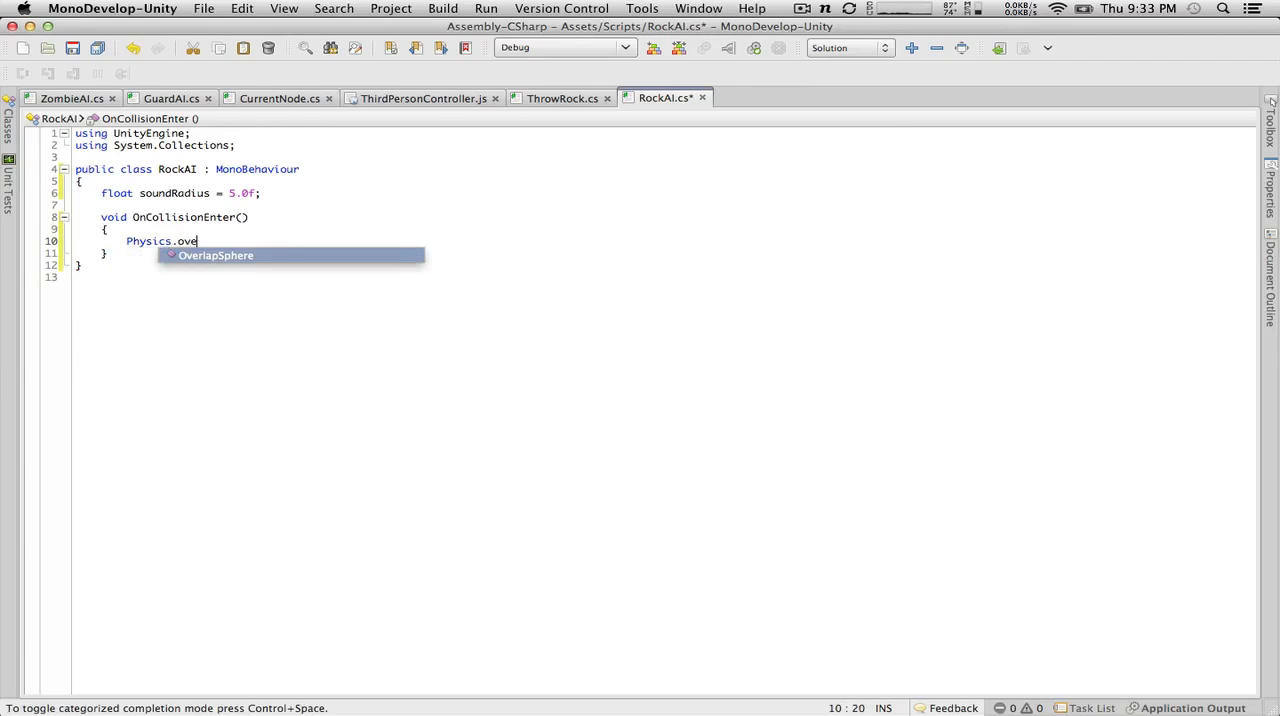
key("Return")
type("(")
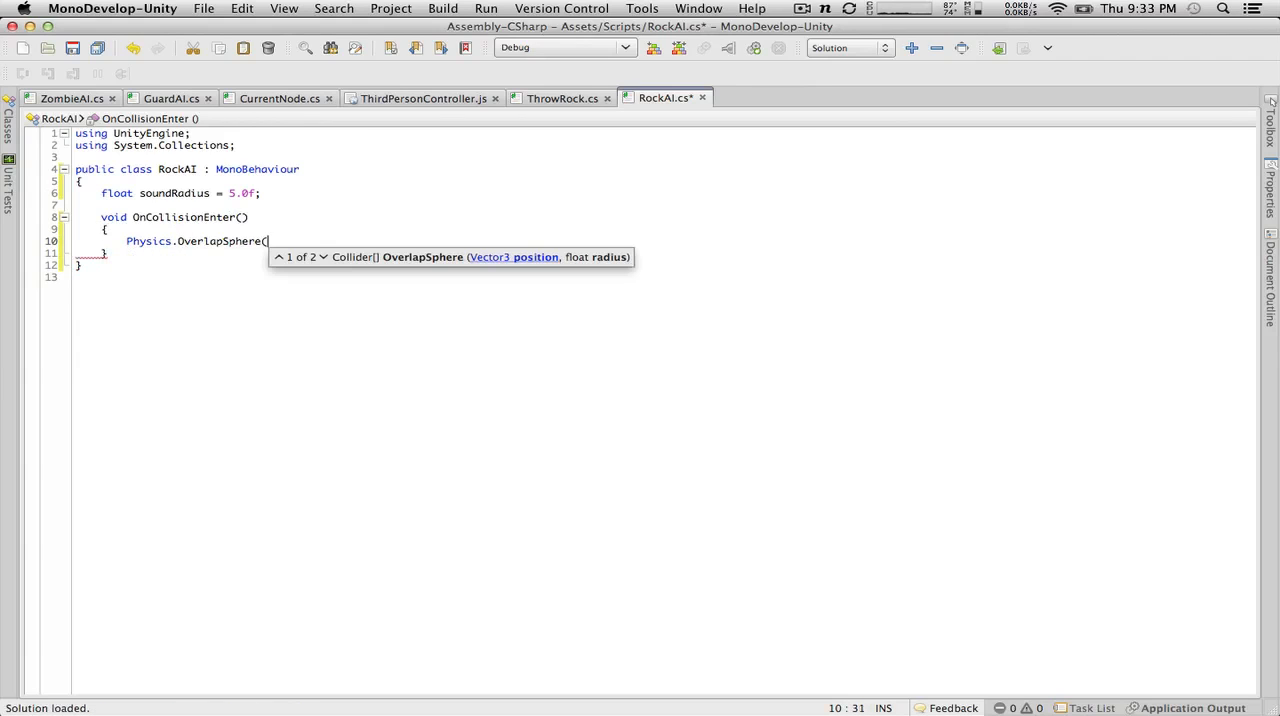
type("tran")
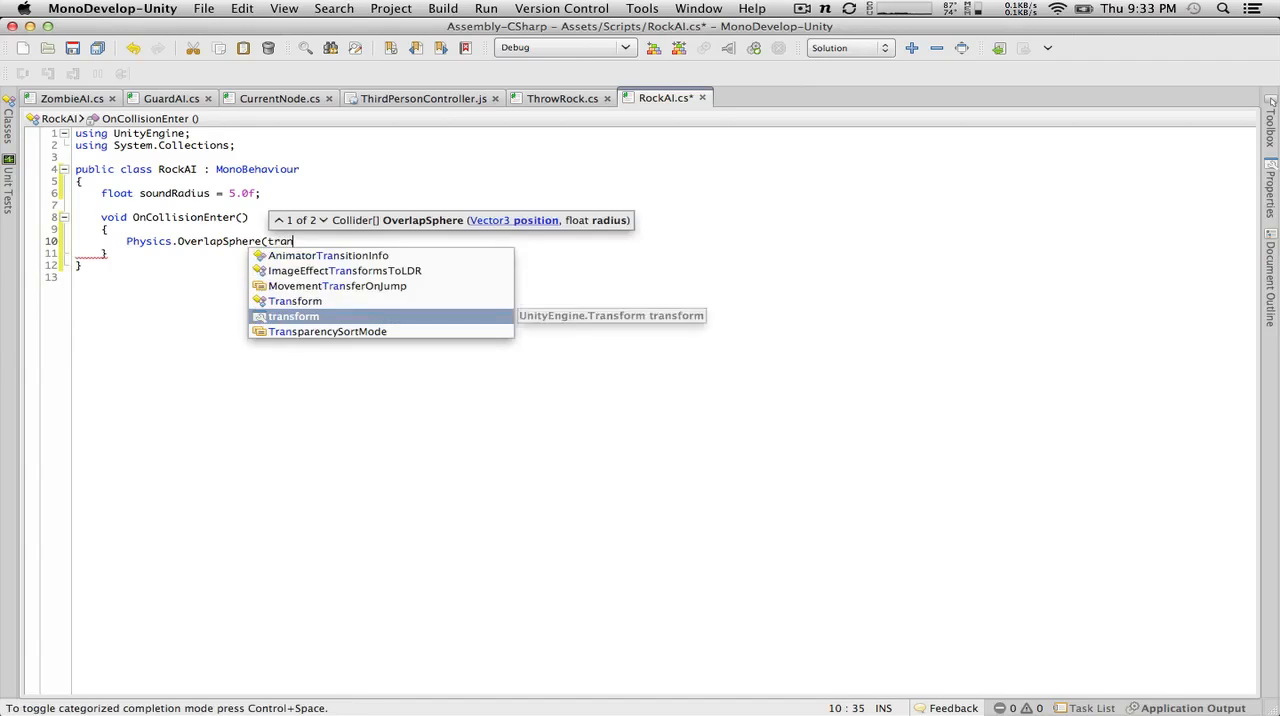
type("sform.position,")
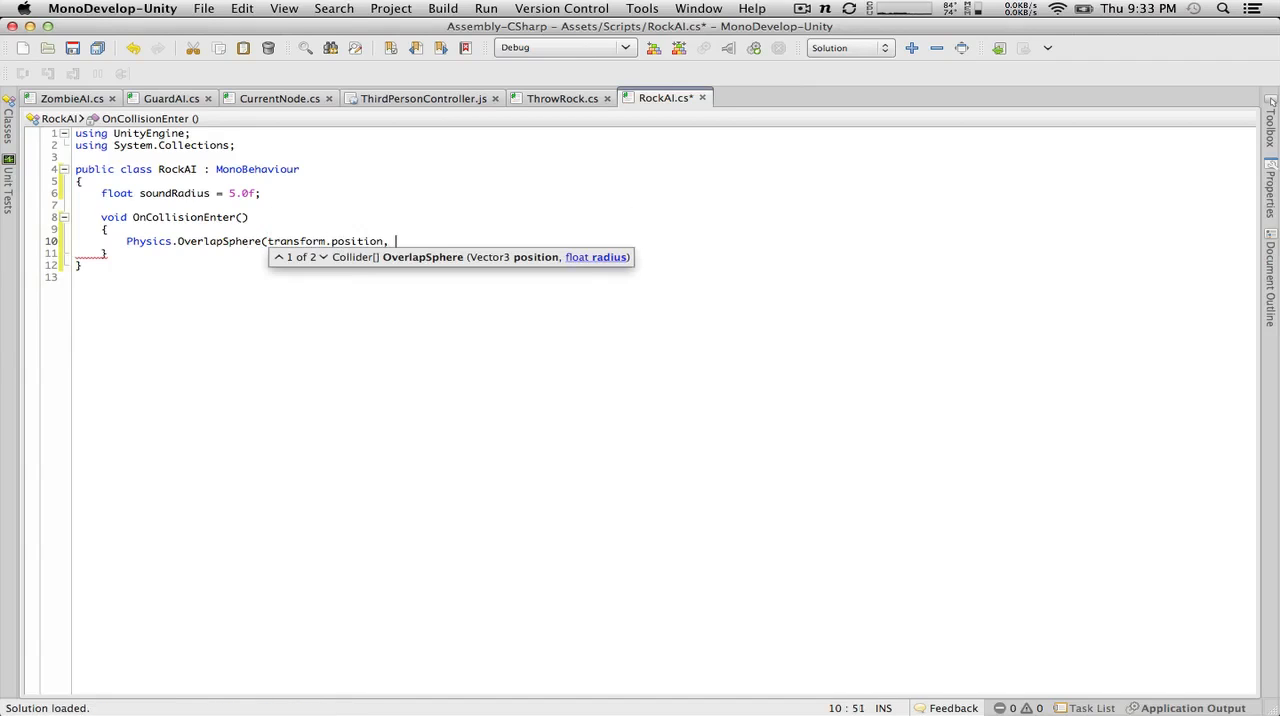
type(" soundRadius")
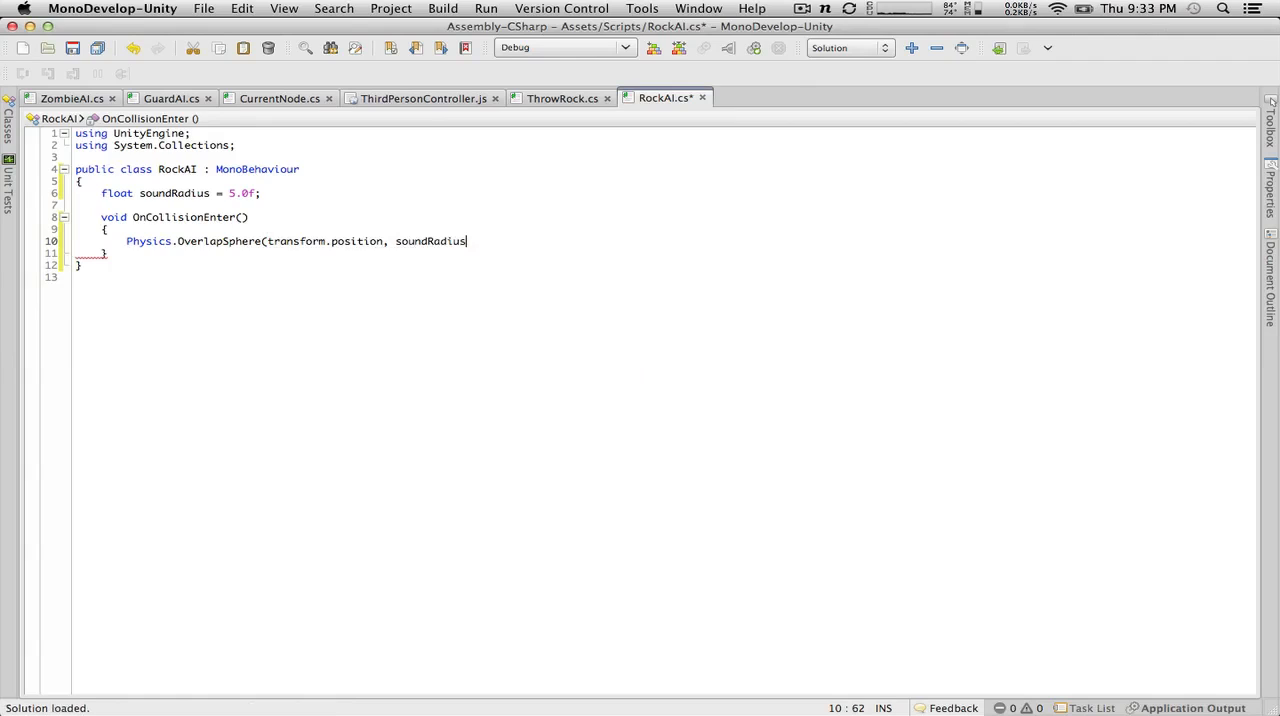
type(")")
key("Return")
type("{")
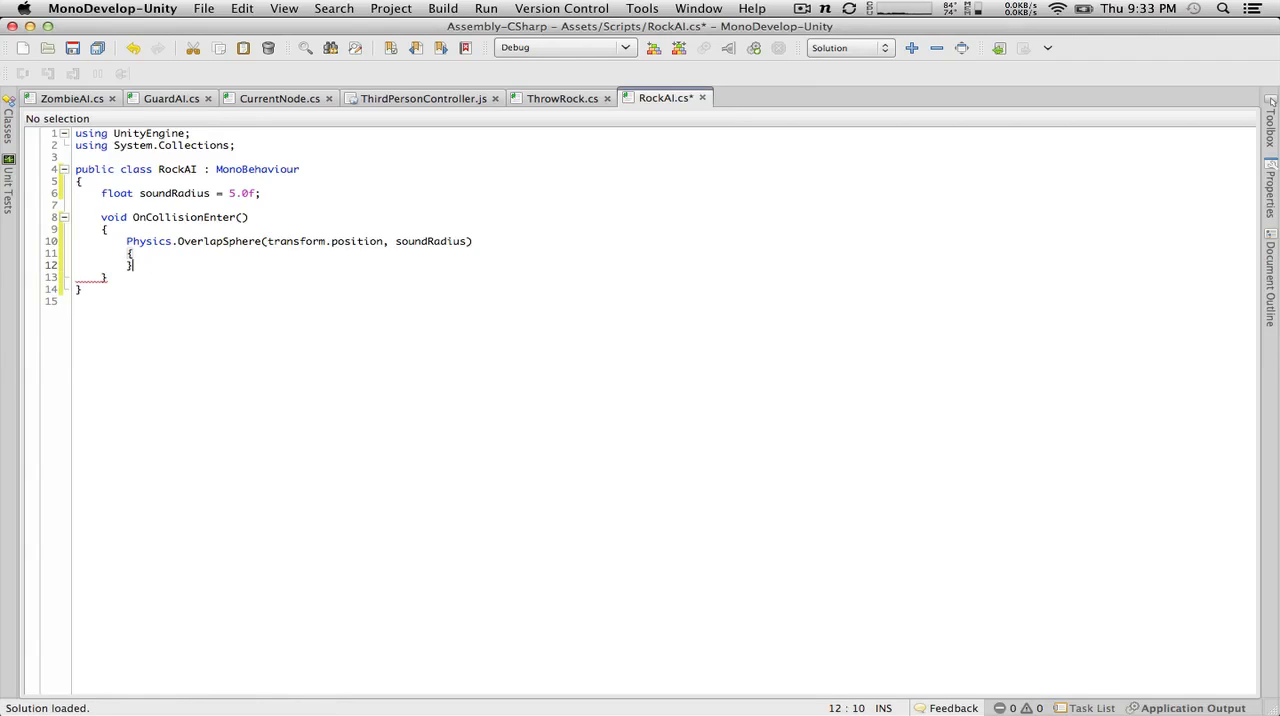
Step: Wrap the OverlapSphere call in a loop header reading foreach(GameObject obj in Physics.OverlapSphere(transform.position, soundRadius))
left_click(126, 241)
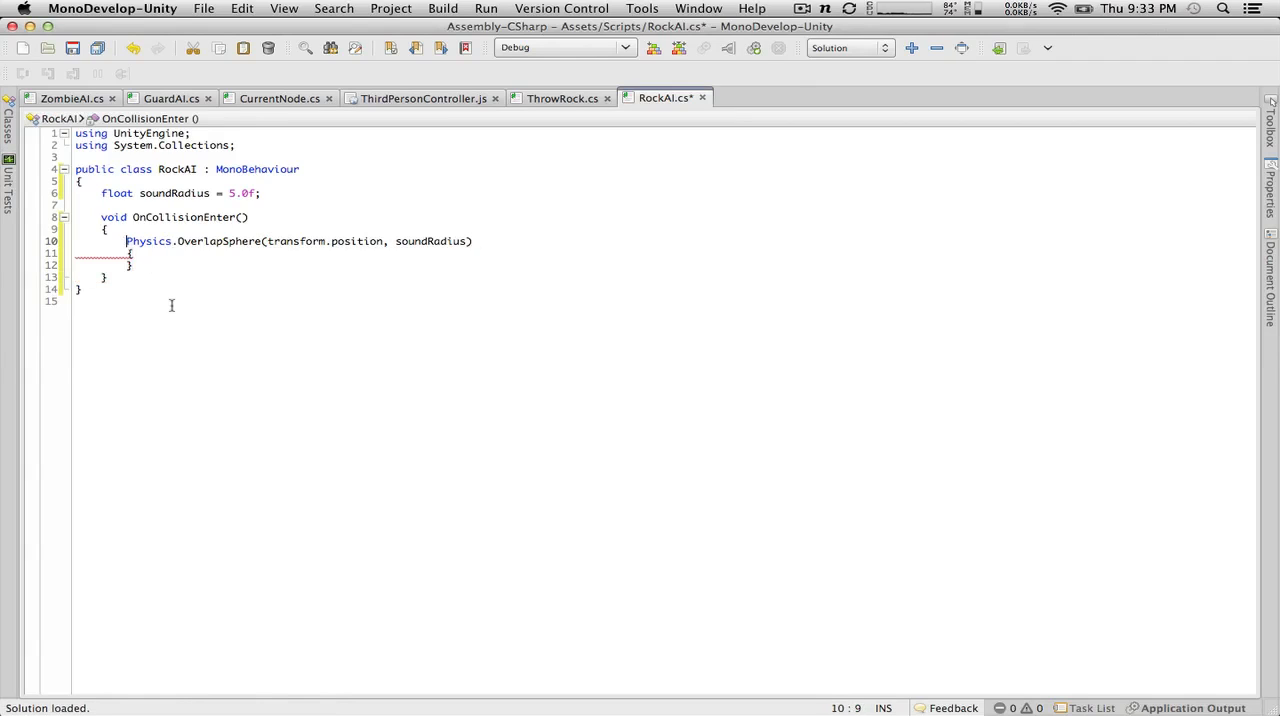
type("foreach(")
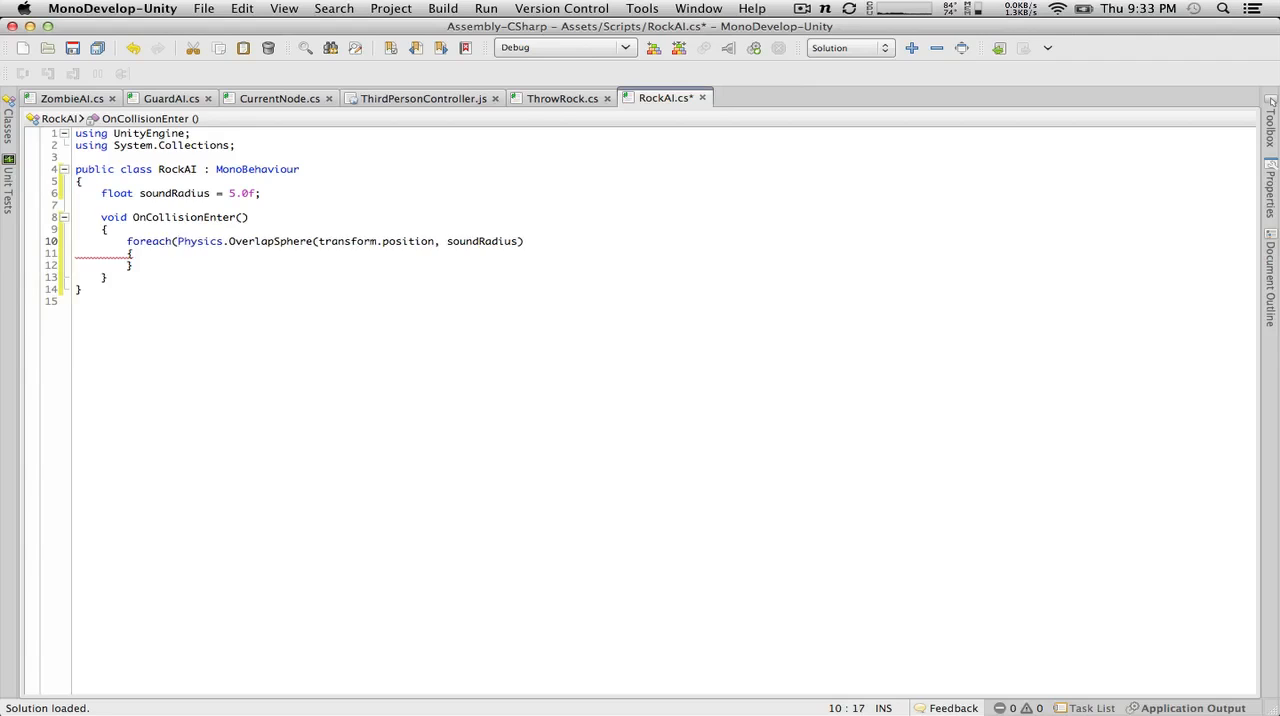
type("GameObject ")
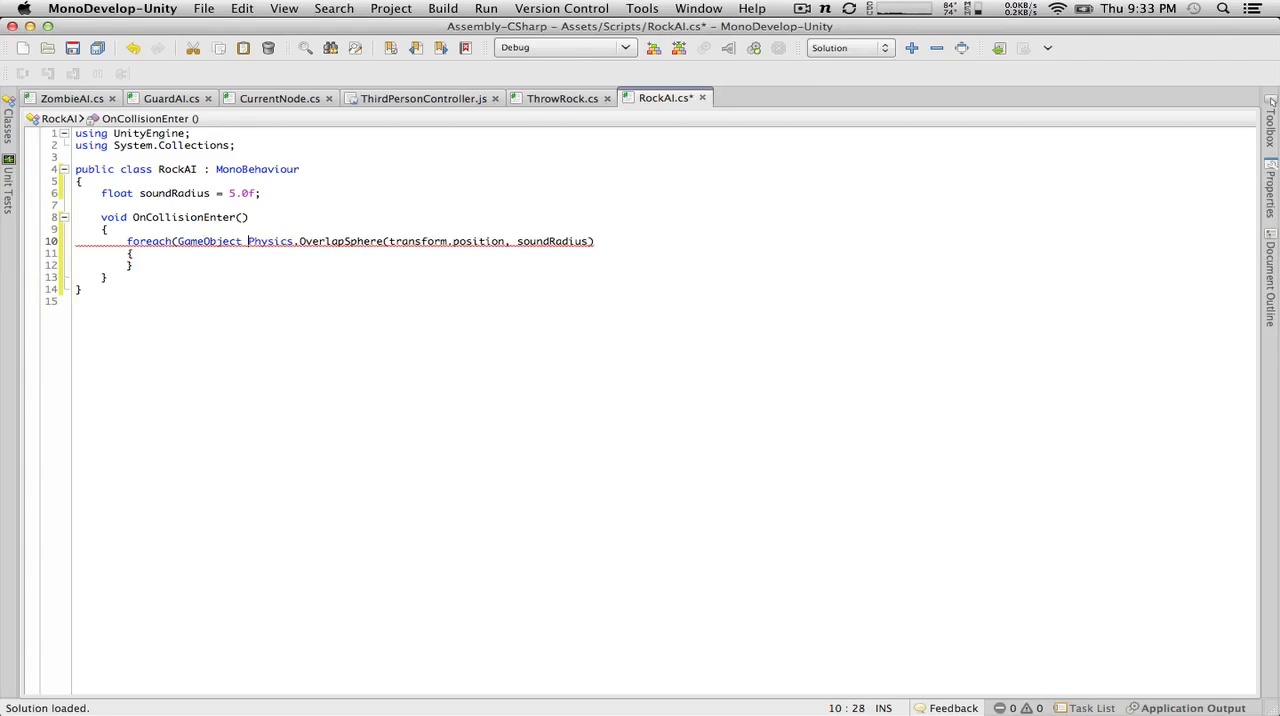
type("obj in")
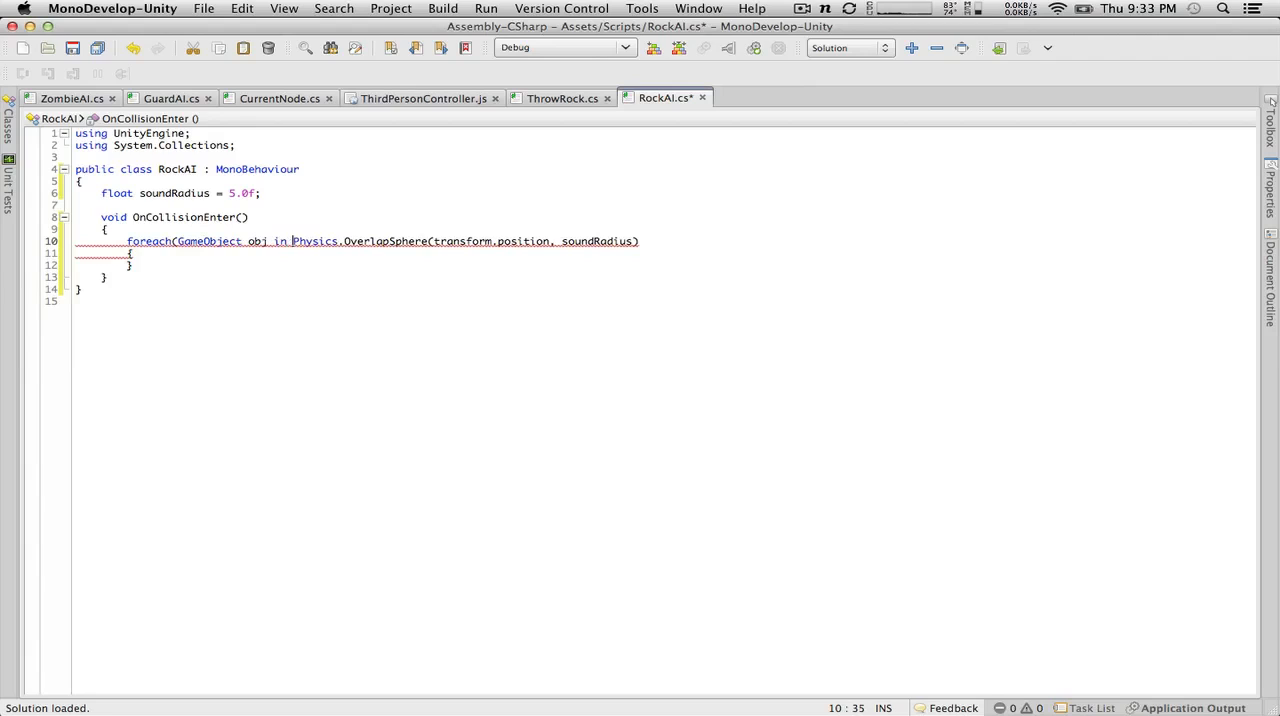
left_click(714, 246)
type(")")
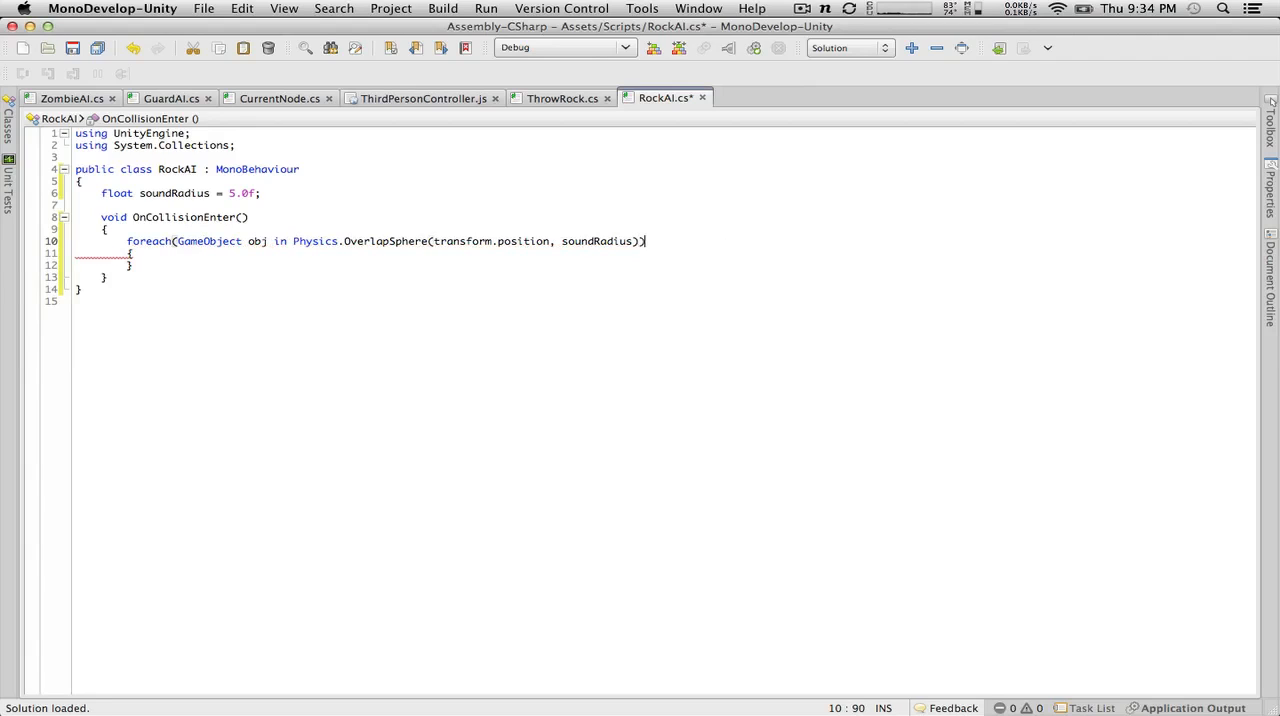
Step: Start an obj.SendMessage( call inside the foreach block of OnCollisionEnter
key("Return")
key("BackSpace")
key("BackSpace")
key("BackSpace")
key("BackSpace")
key("Down")
key("Down")
key("Left")
key("Return")
type("o")
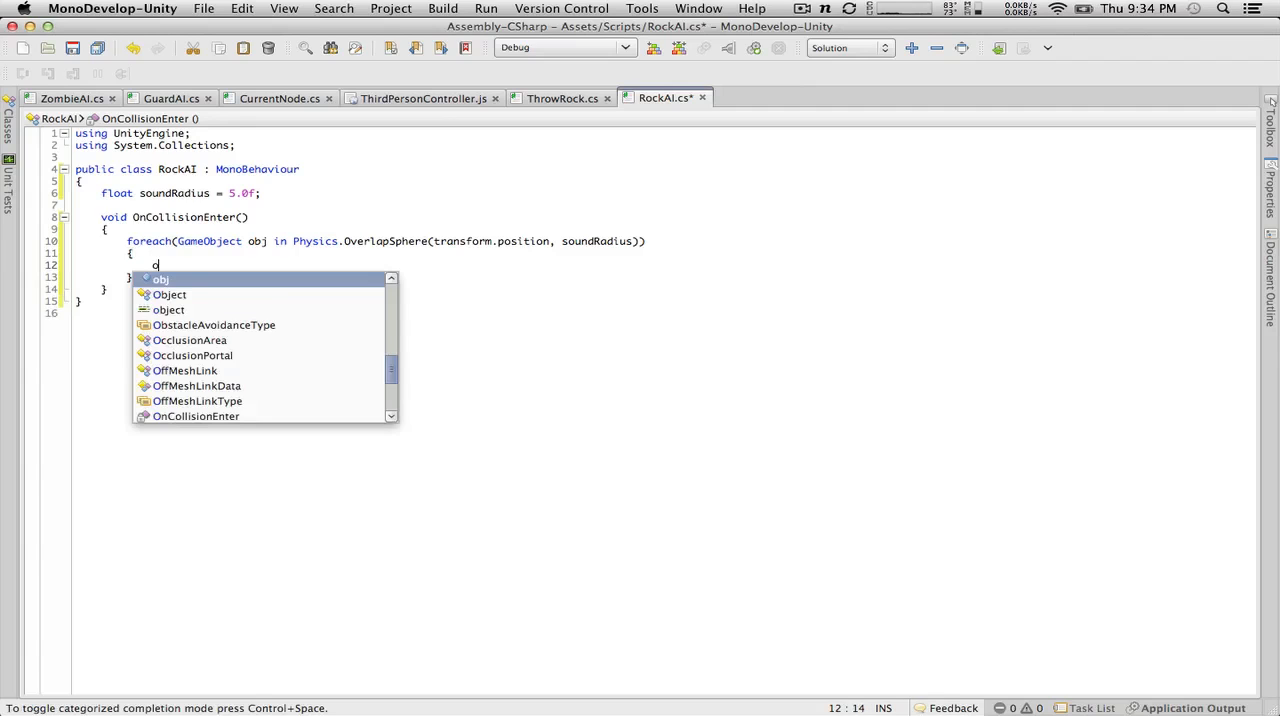
type("bj.Sen")
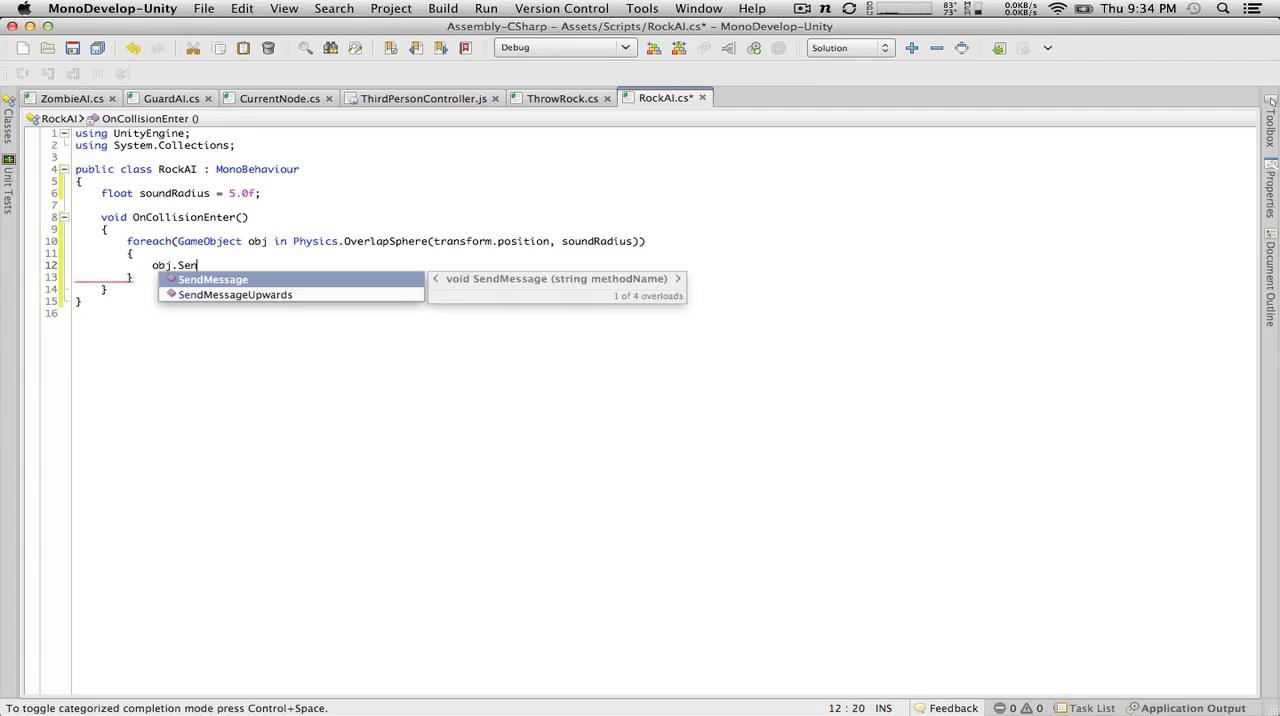
key("Return")
type("(")
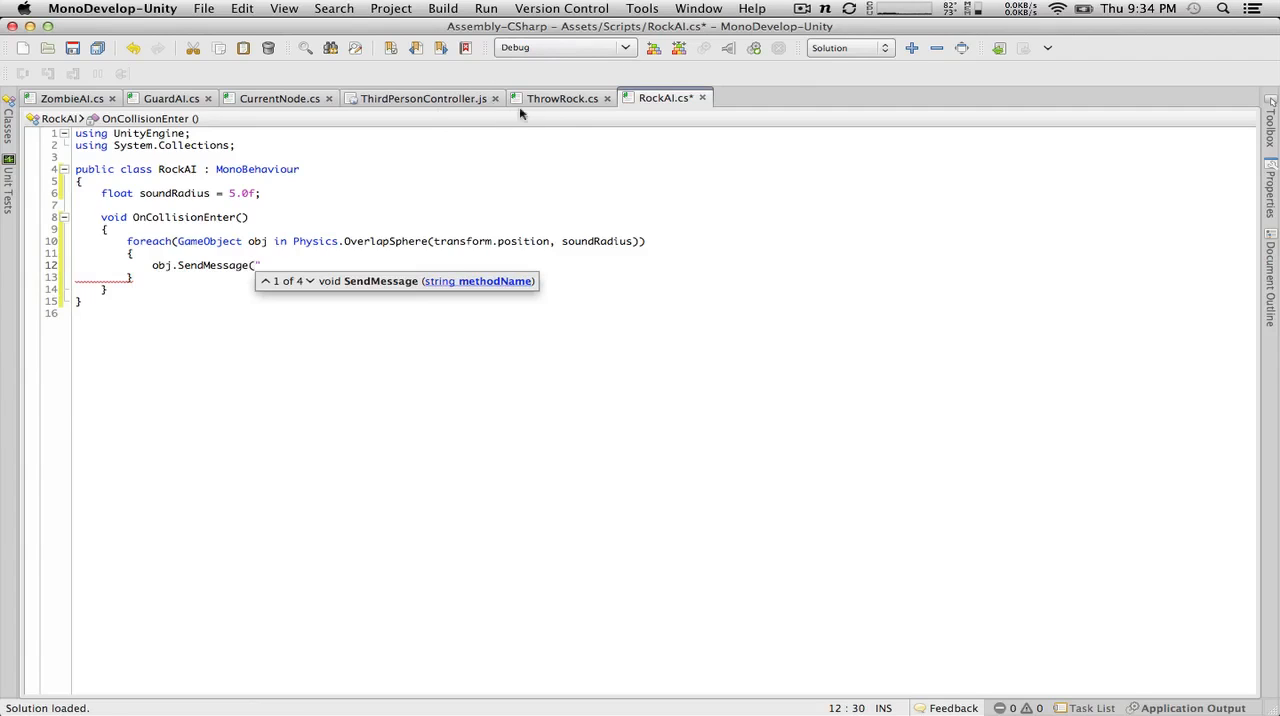
Step: Complete the SendMessage call with the arguments "HeardNoise" and SendMessageOptions.DontRequireReceiver, then save the RockAI script
left_click(552, 98)
left_click(186, 100)
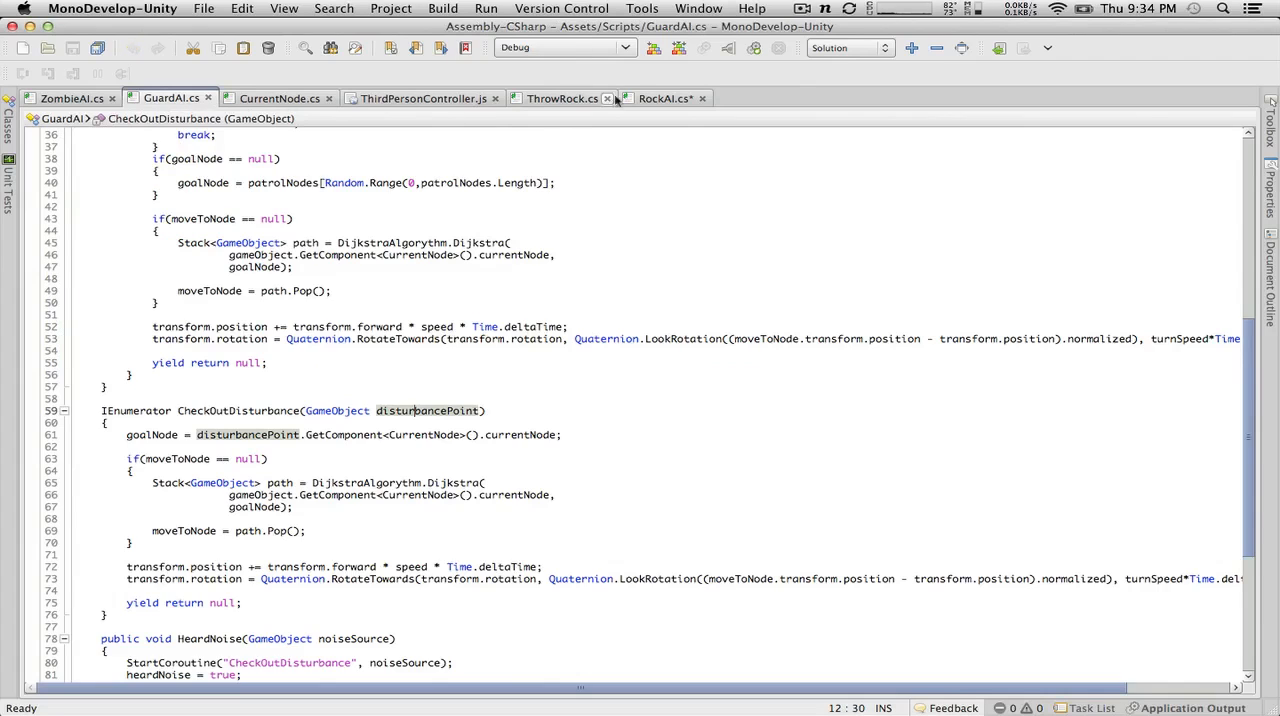
left_click(660, 98)
type("Hear")
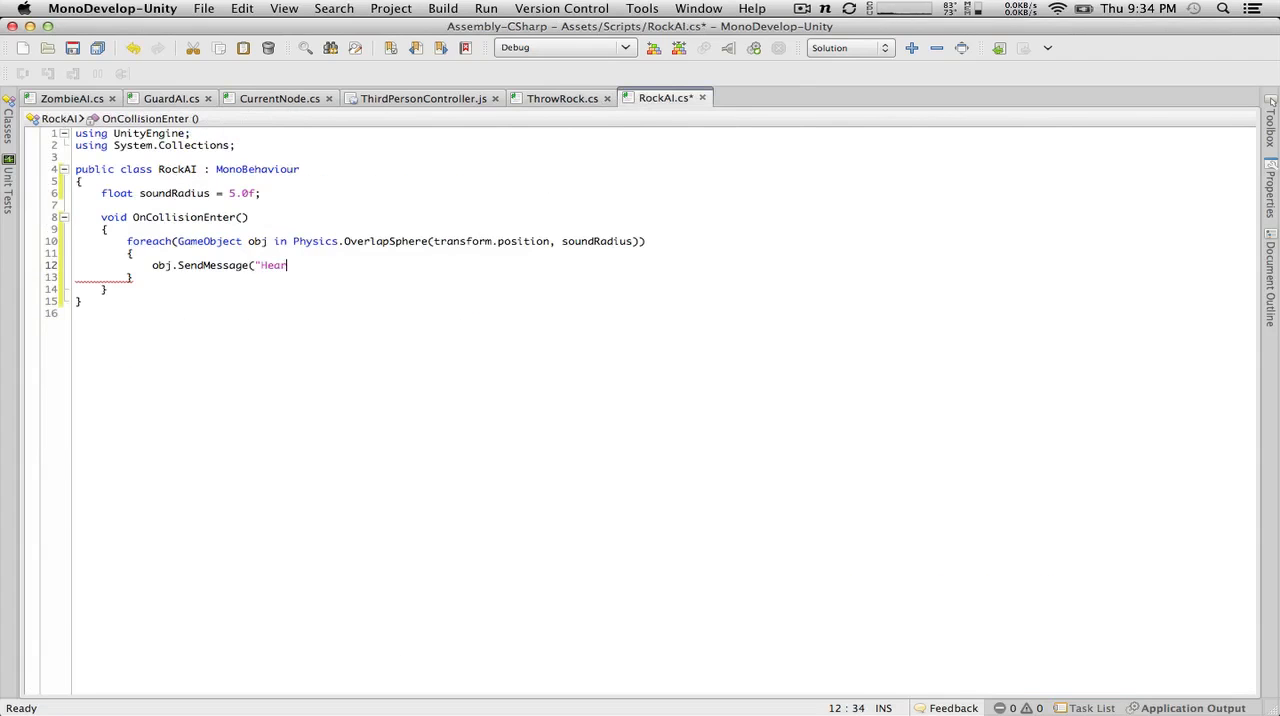
type("dNoise\",")
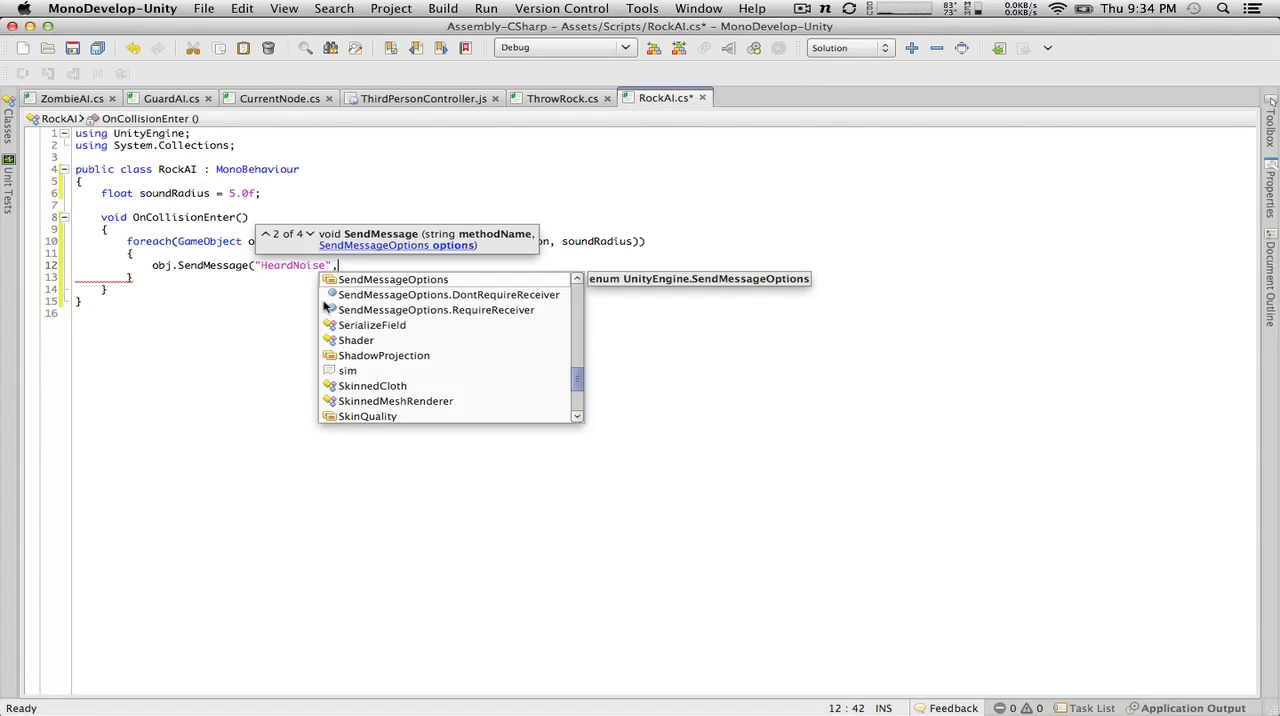
scroll(325, 307, "down", 3)
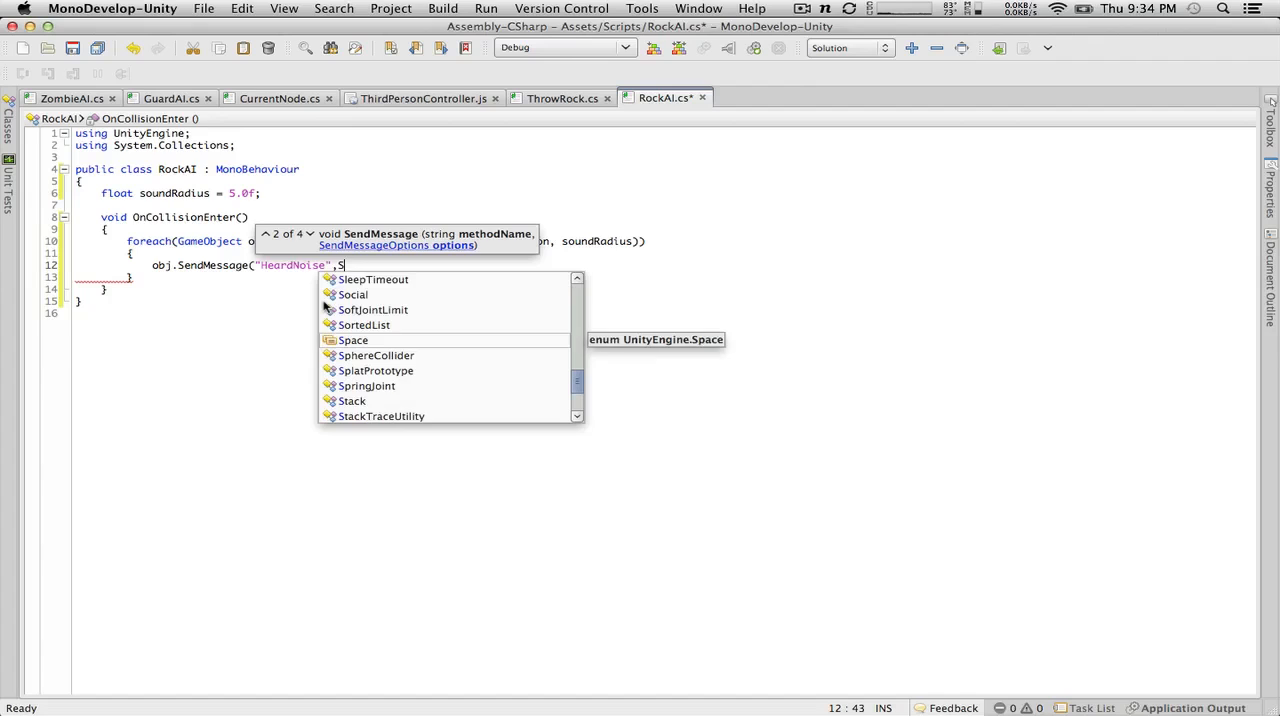
key("BackSpace")
type(",")
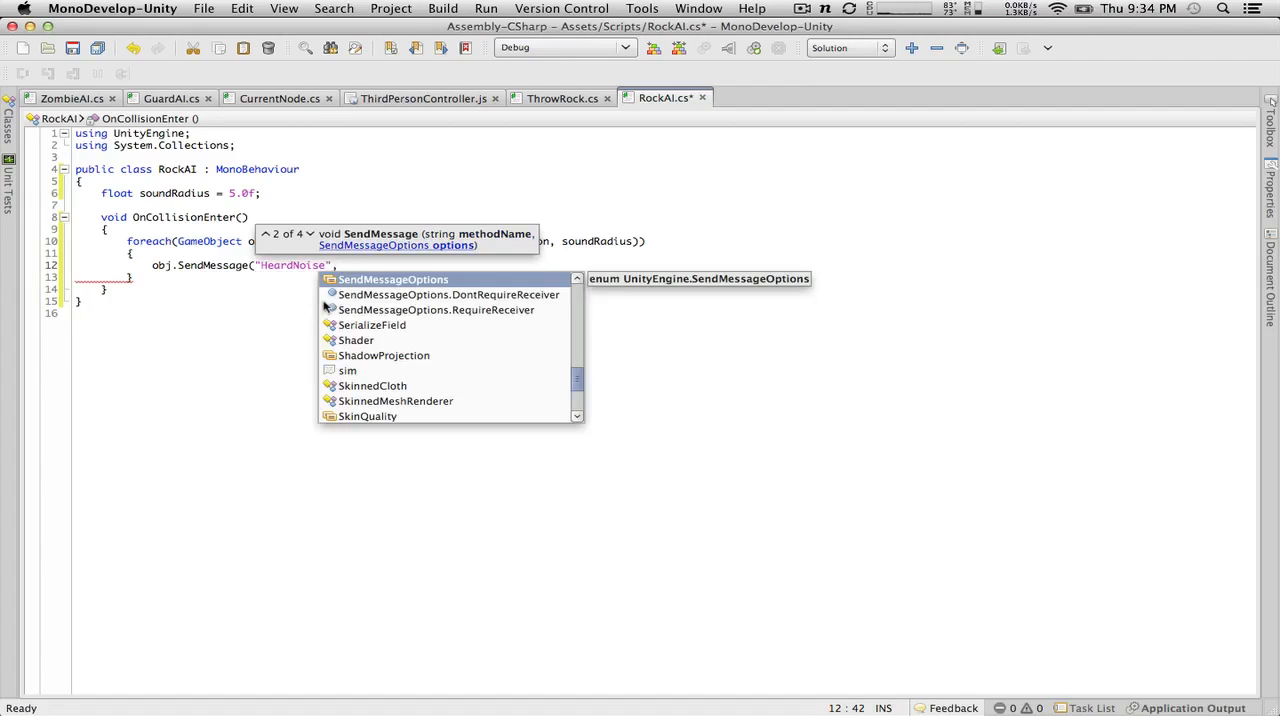
key("Down")
key("Return")
type(");")
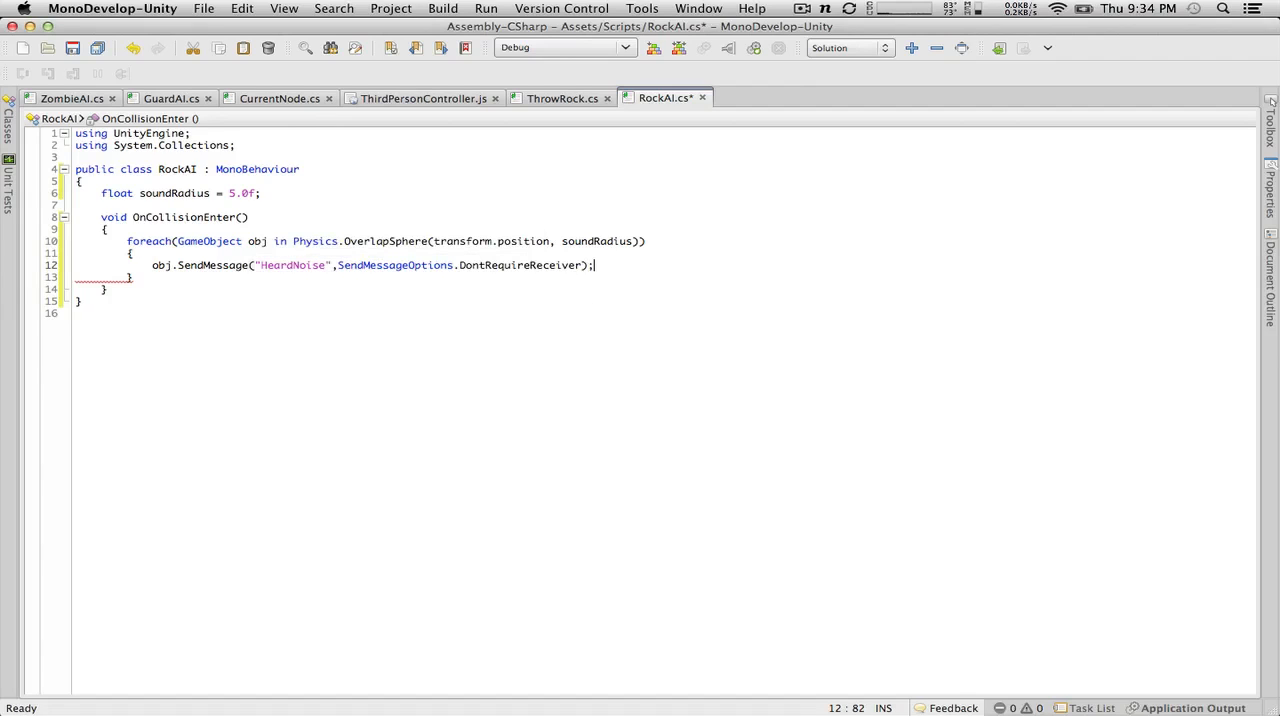
key("super+s")
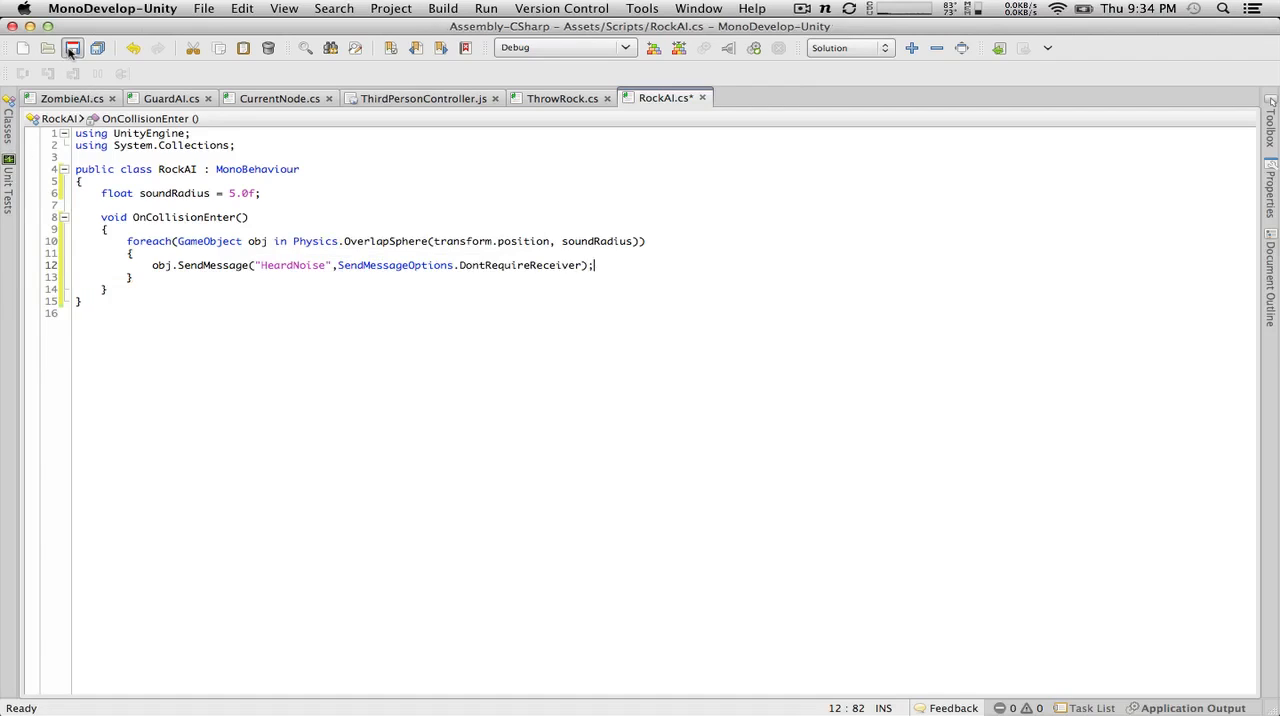
Step: Review the CheckOutDisturbance, HeardNoise and OnTriggerStay methods in the GuardAI script
left_click(551, 99)
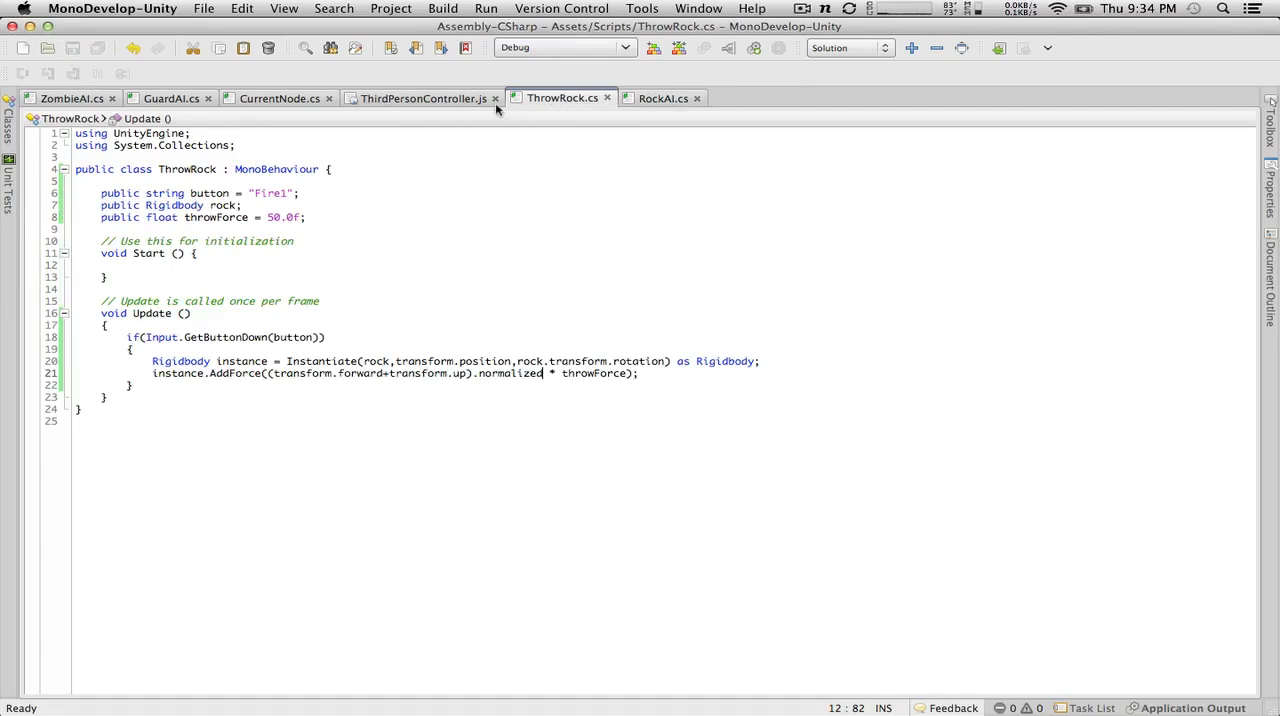
left_click(172, 98)
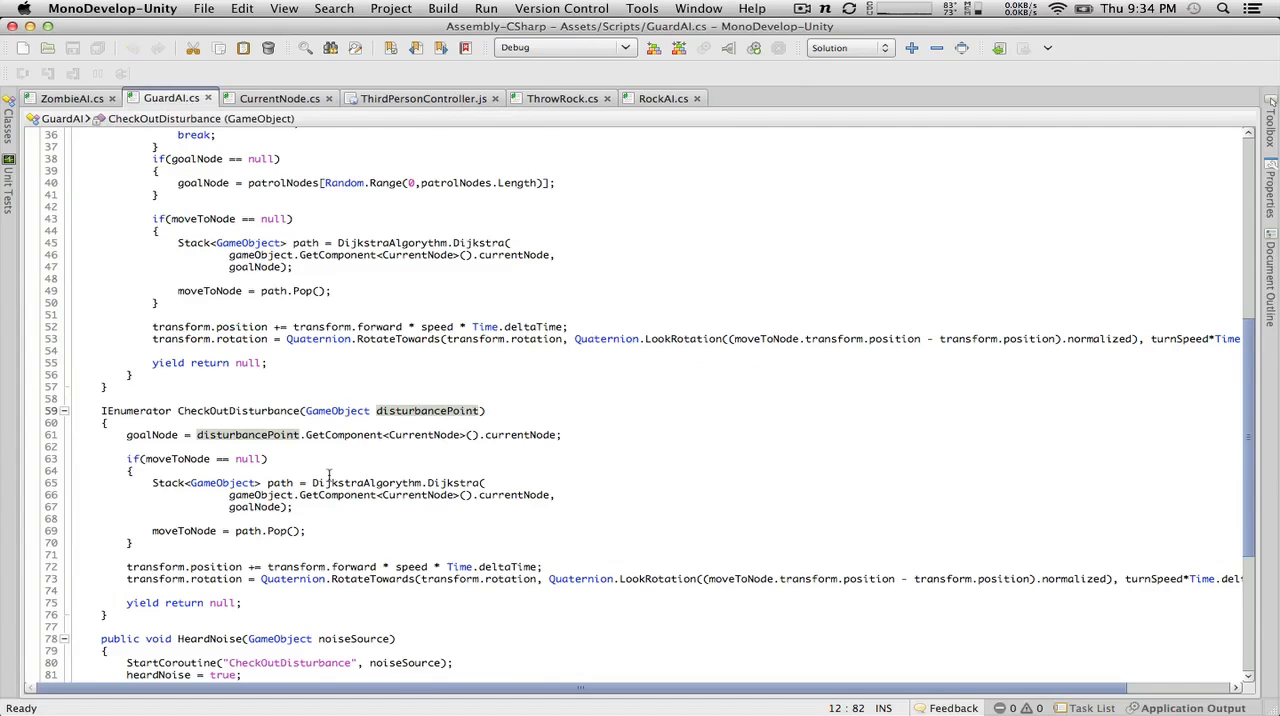
scroll(328, 476, "down", 7)
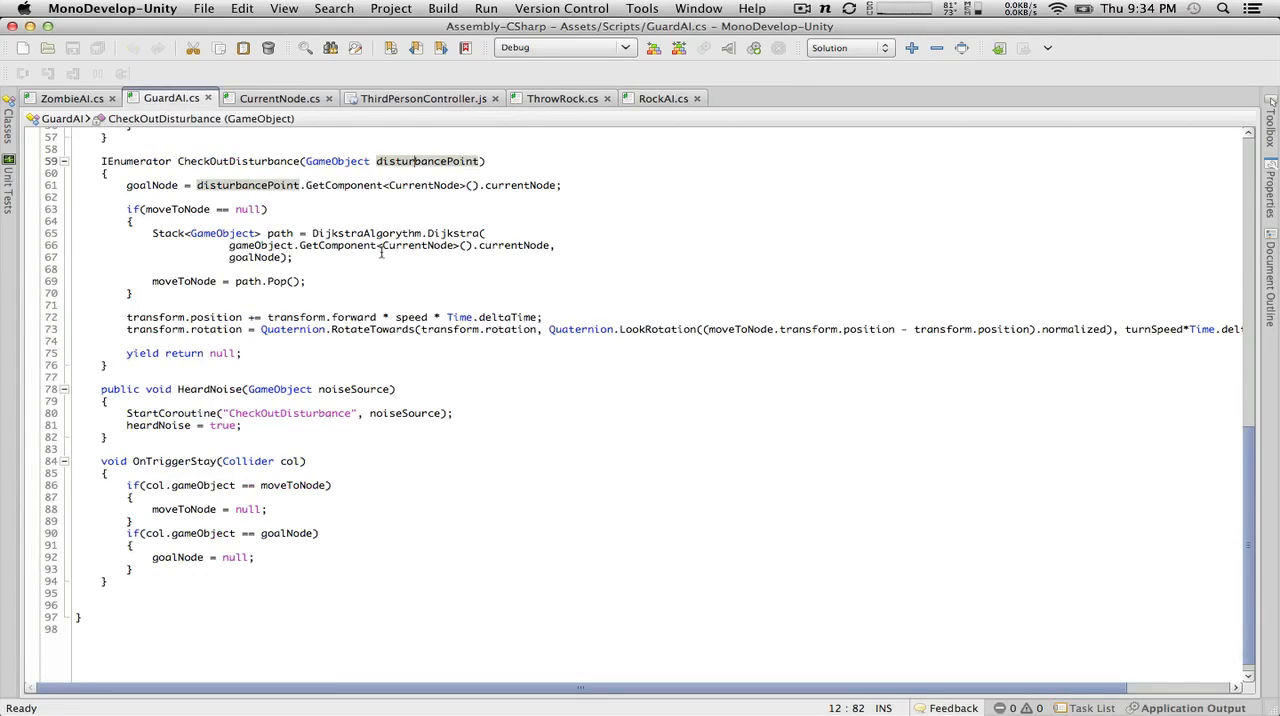
left_click(313, 293)
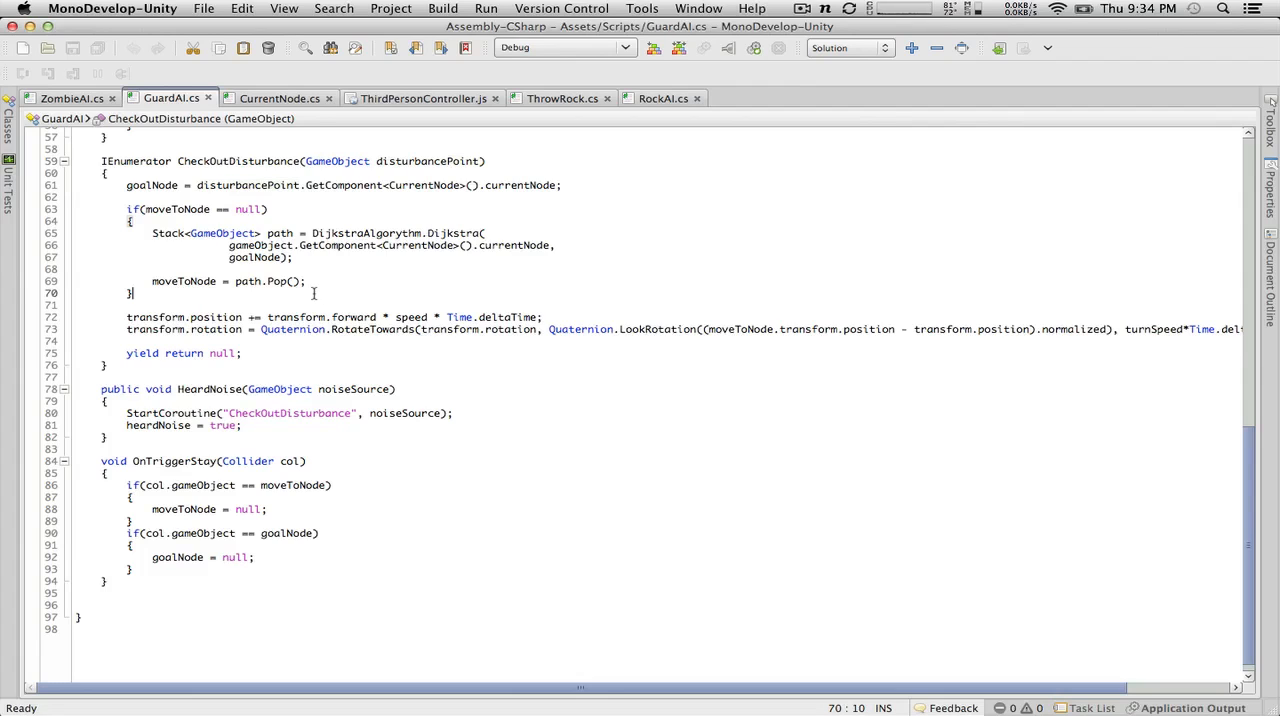
key("super+Tab")
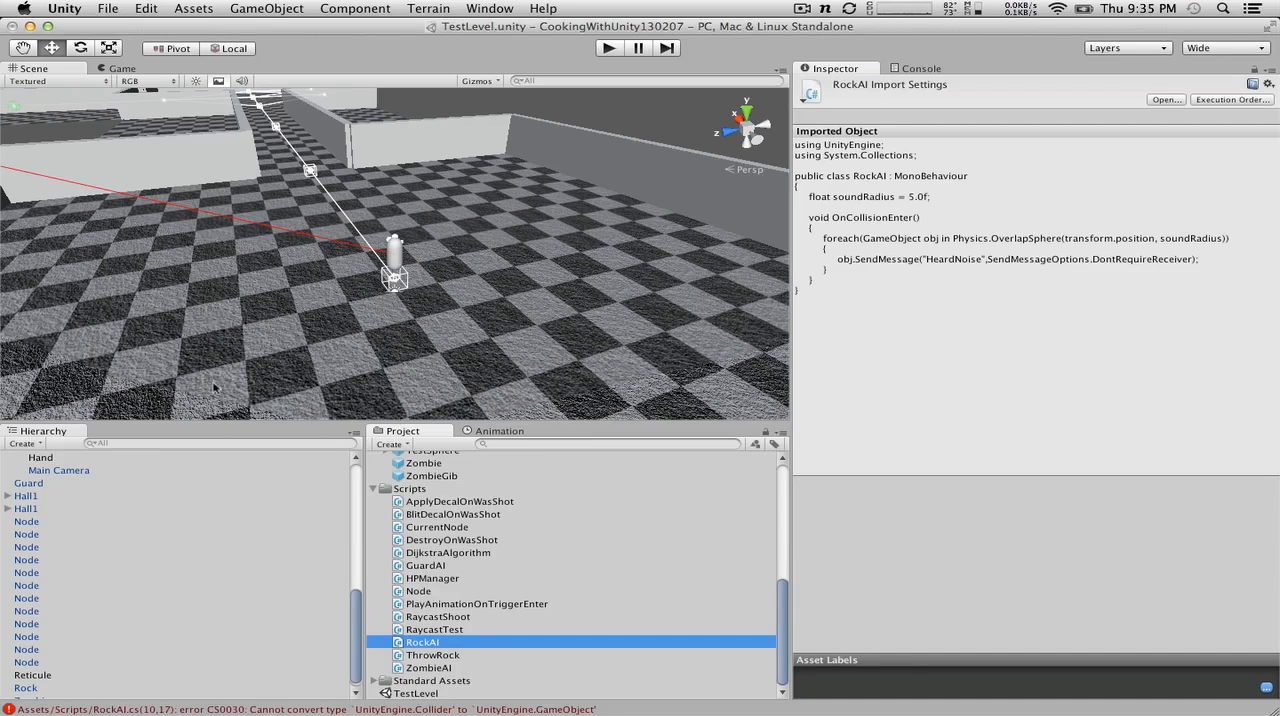
key("super+Tab")
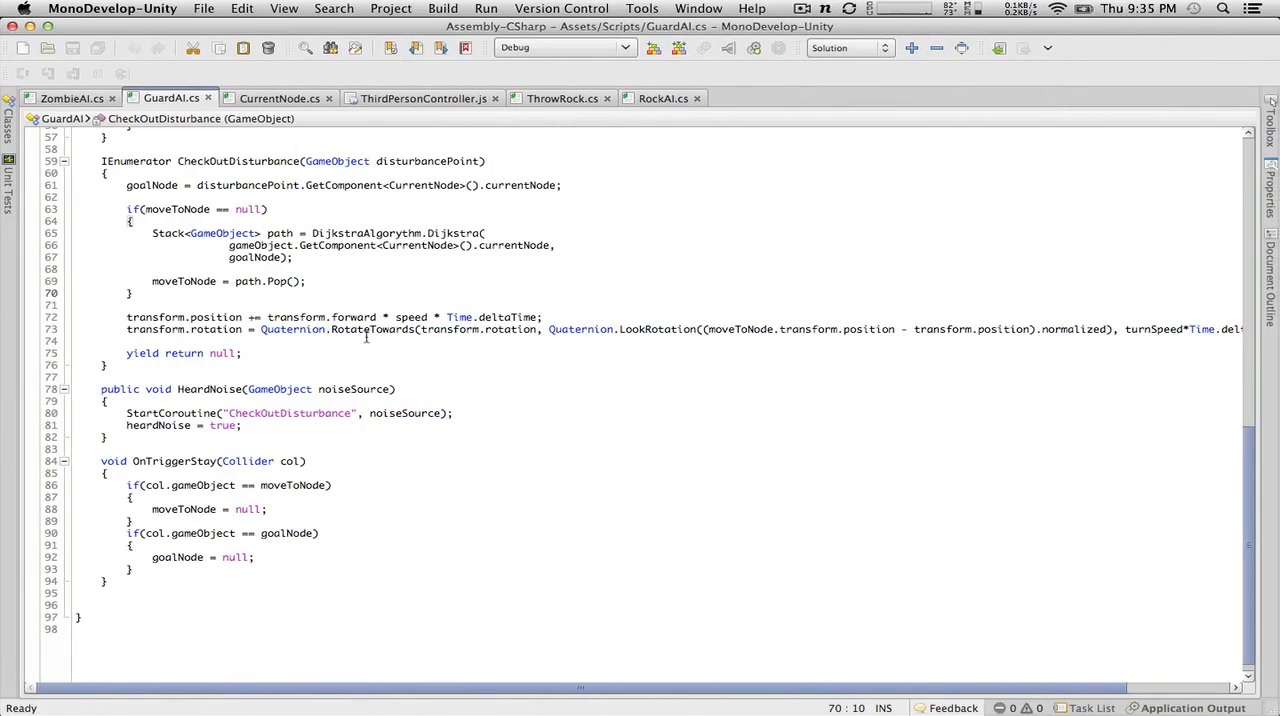
scroll(329, 425, "up", 8)
scroll(329, 425, "down", 7)
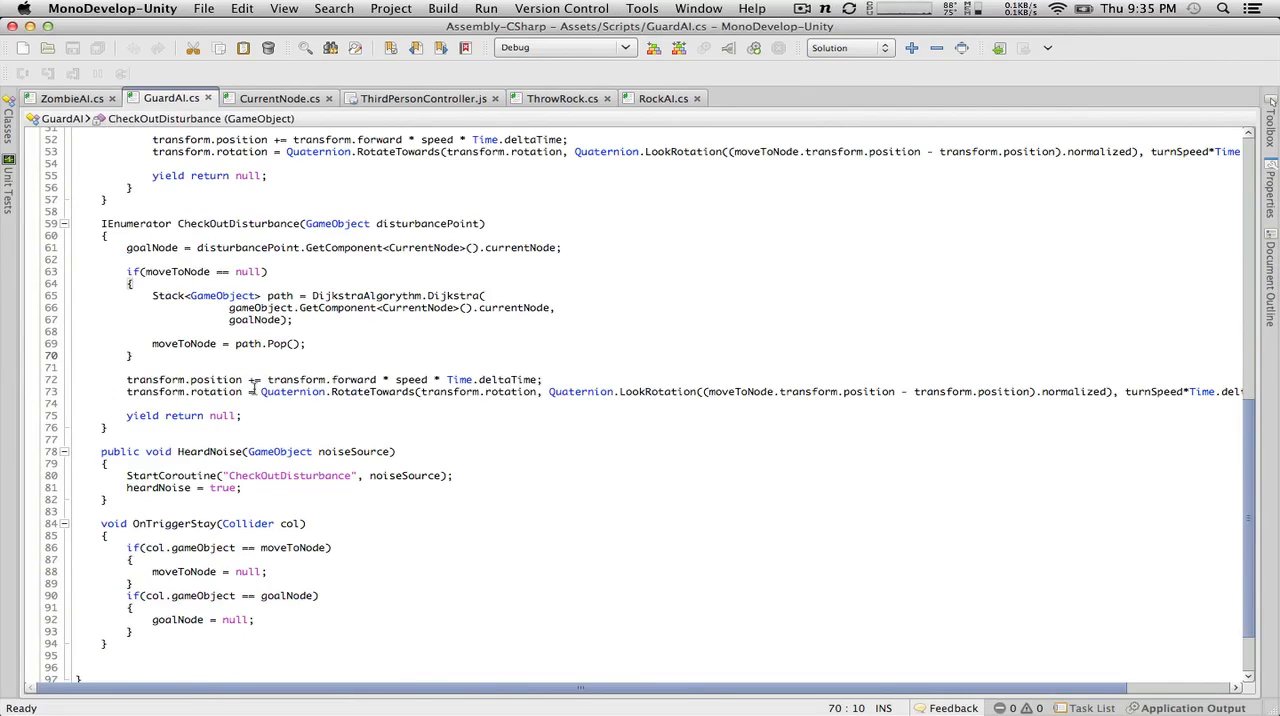
key("Return")
key("Return")
type("if")
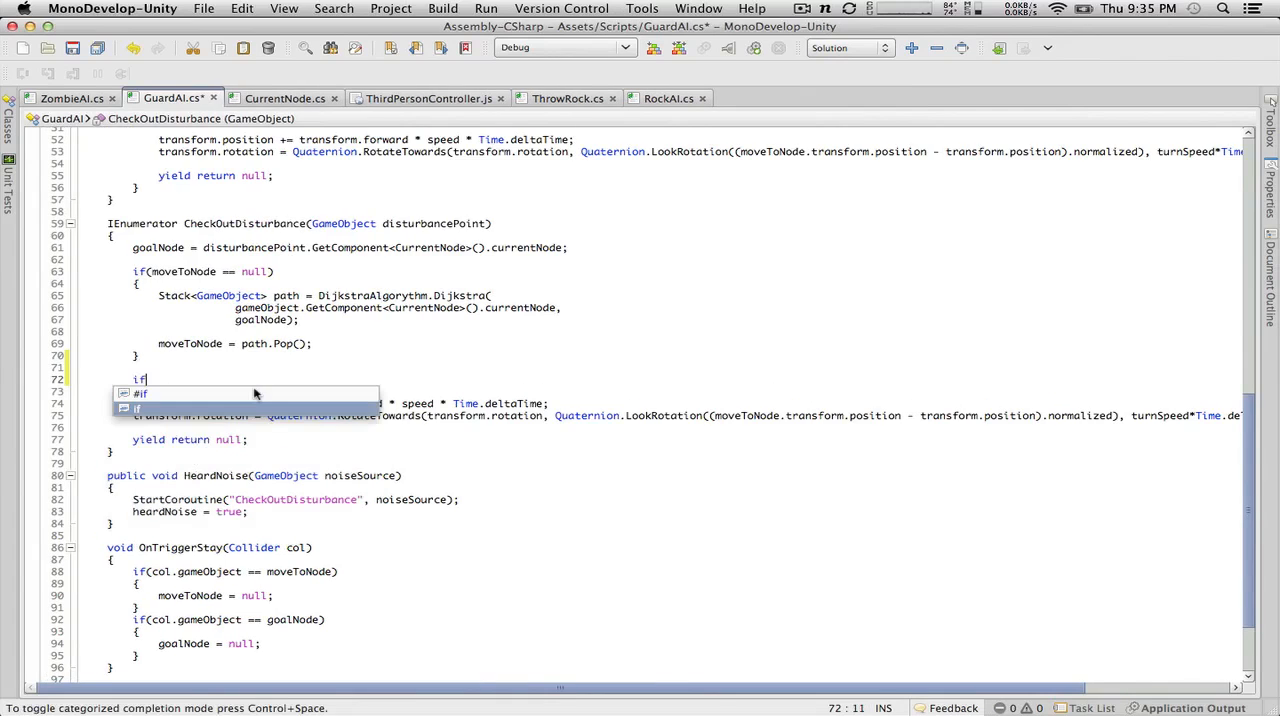
type("(")
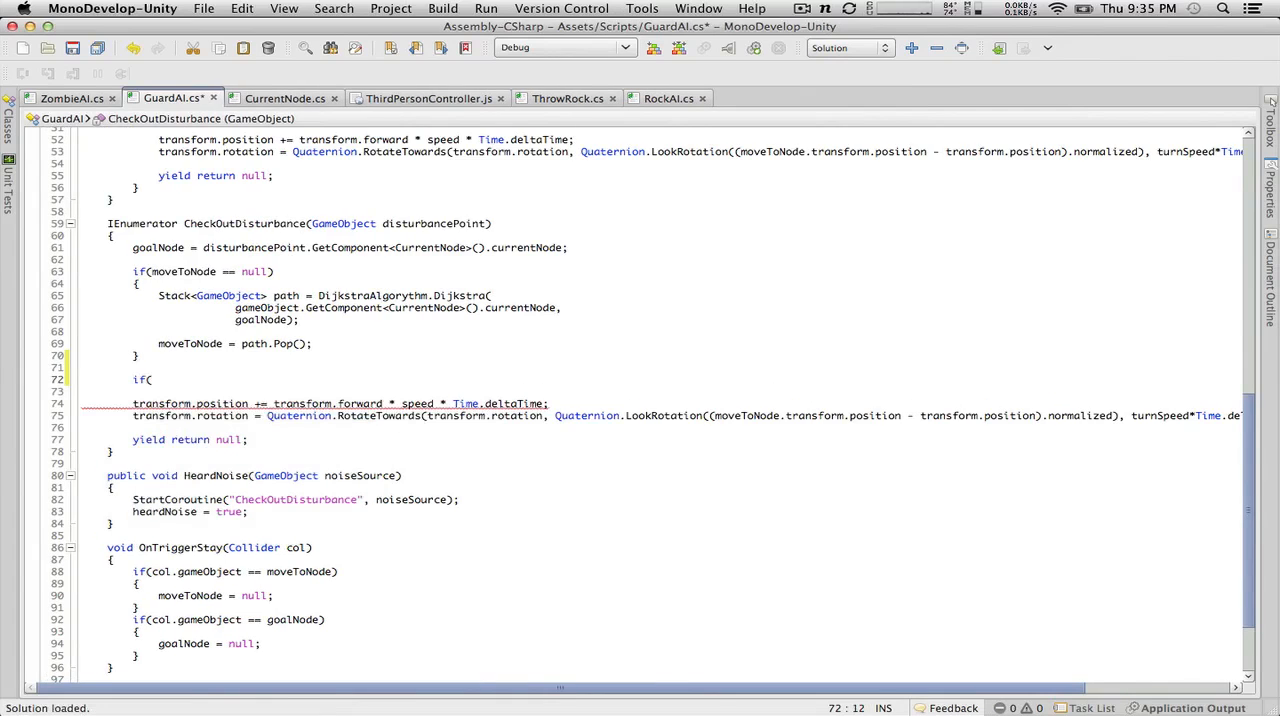
type("moveToN")
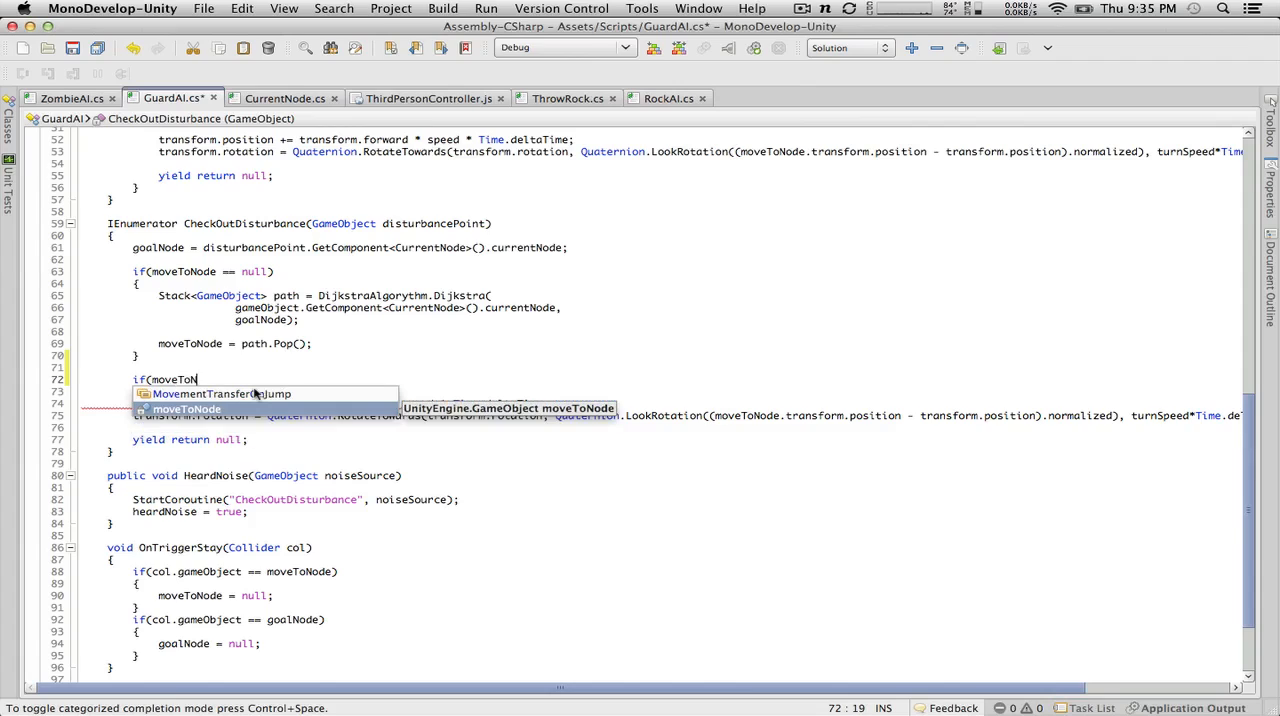
type("ode ==")
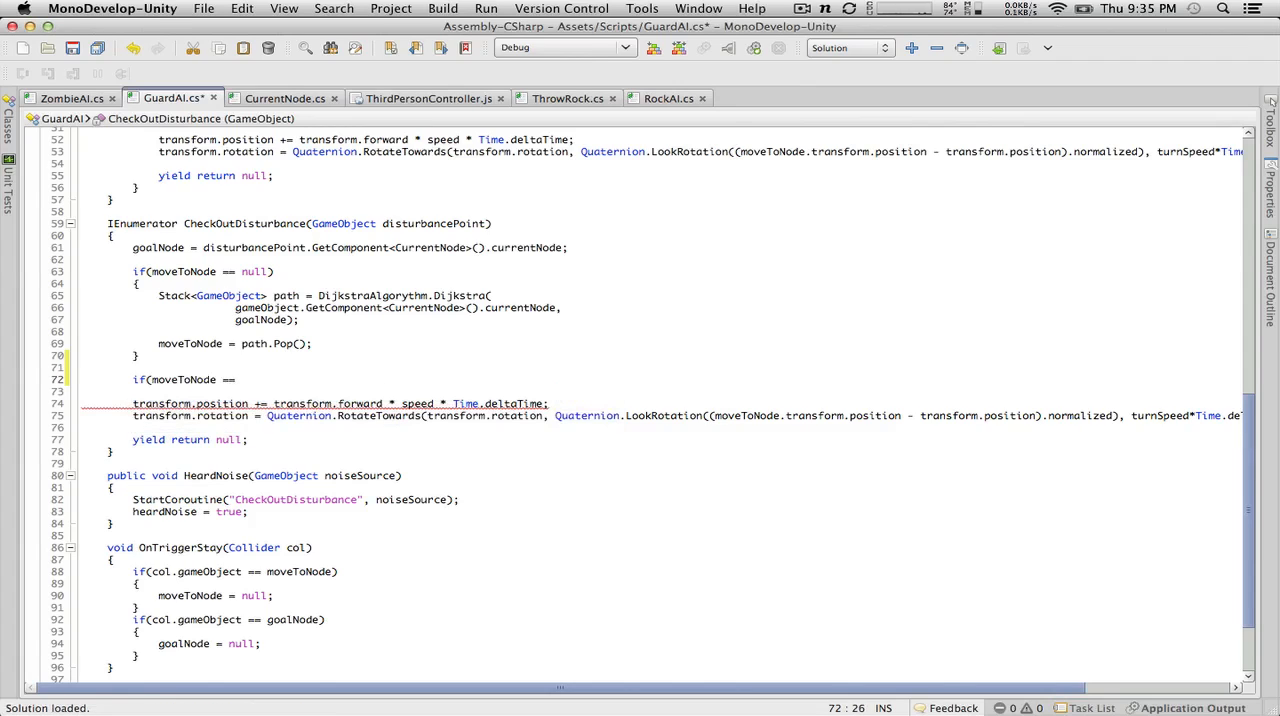
key("BackSpace")
key("BackSpace")
key("BackSpace")
key("BackSpace")
key("BackSpace")
key("BackSpace")
key("BackSpace")
key("BackSpace")
key("BackSpace")
key("BackSpace")
key("BackSpace")
key("BackSpace")
key("BackSpace")
key("BackSpace")
key("BackSpace")
key("BackSpace")
key("BackSpace")
key("BackSpace")
key("BackSpace")
key("BackSpace")
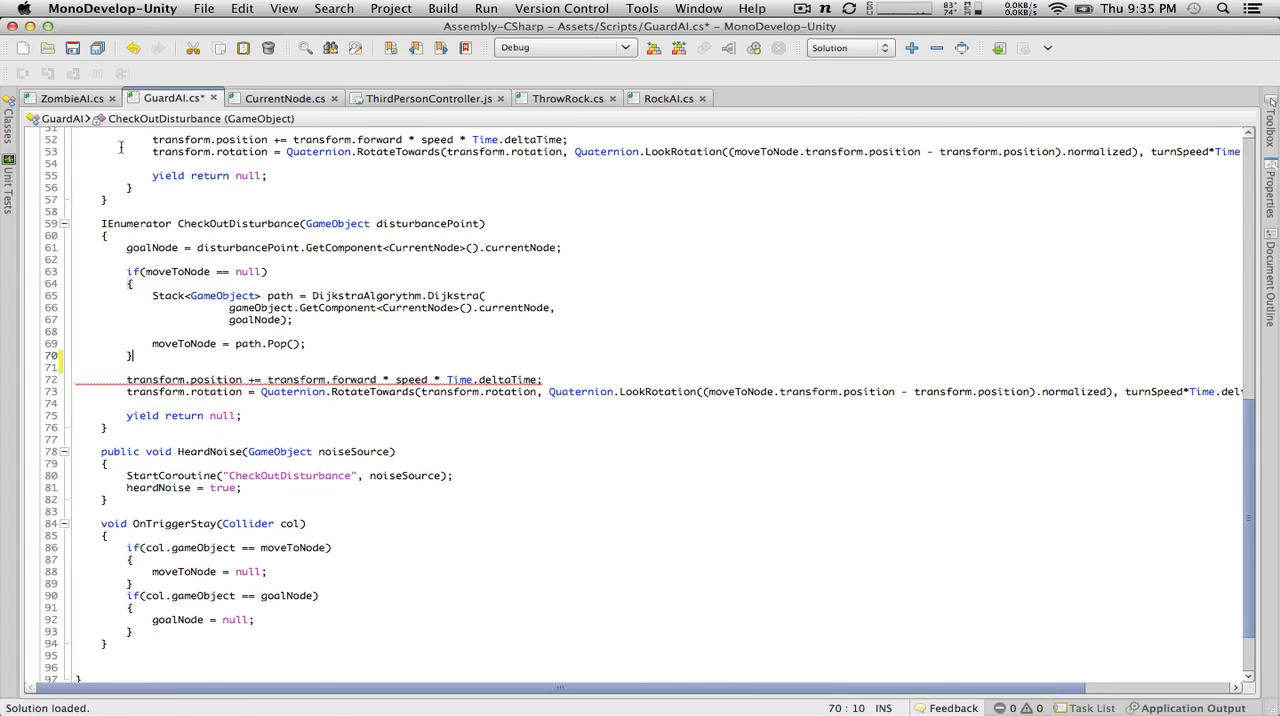
Step: In the ZombieAI script, copy the Physics.SphereCast line together with the whole if(hit.collider.tag == "Player") block below it
left_click(72, 98)
scroll(349, 519, "down", 5)
scroll(349, 519, "up", 3)
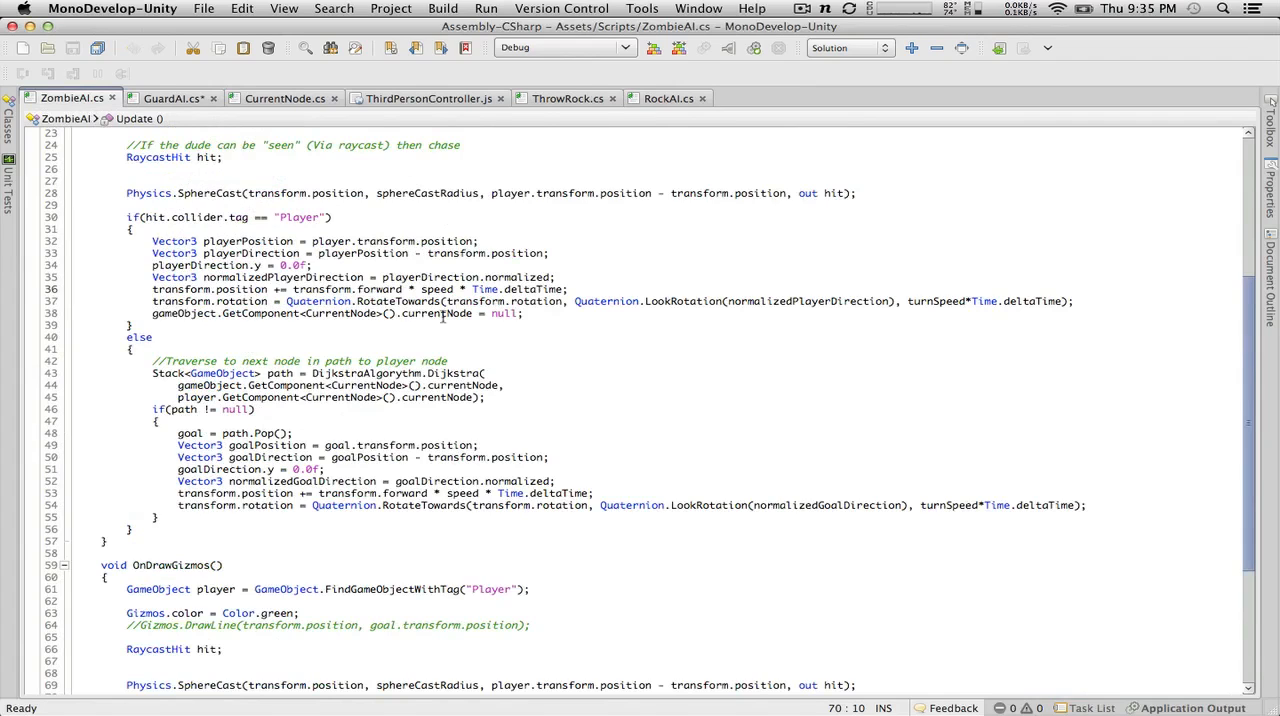
left_click_drag(165, 313, 29, 188)
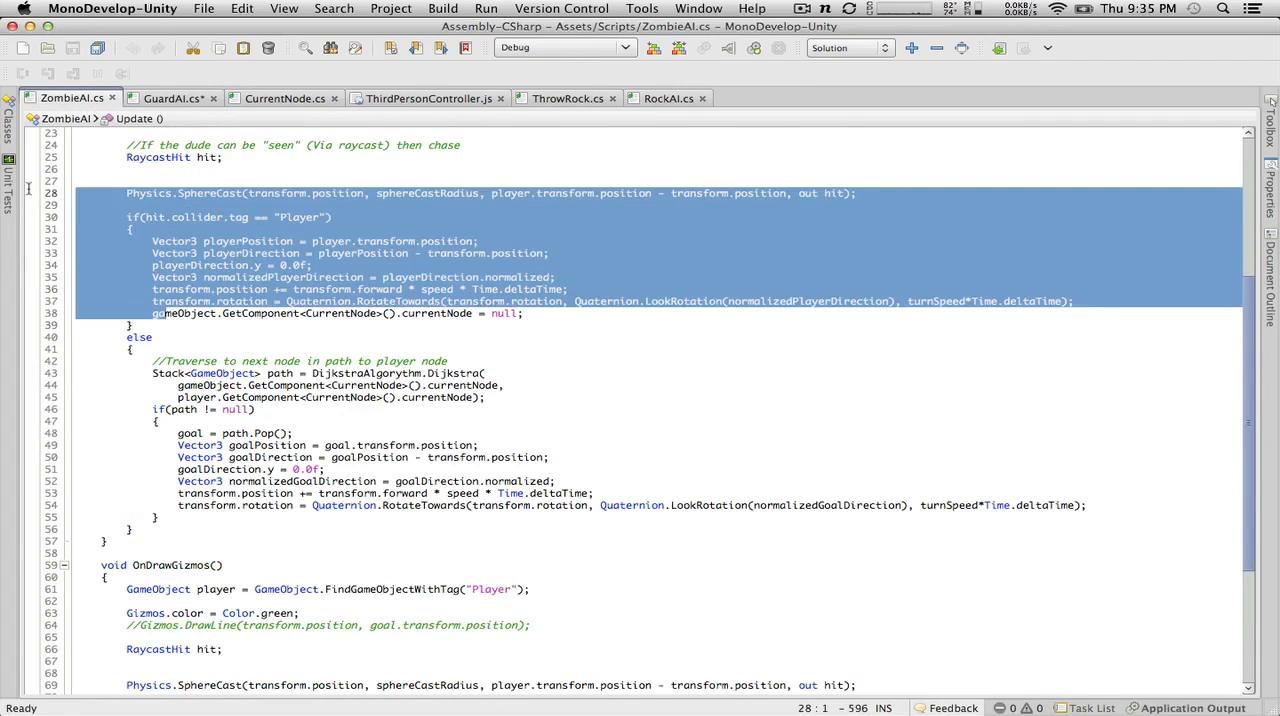
left_click(217, 295)
left_click_drag(136, 326, 16, 190)
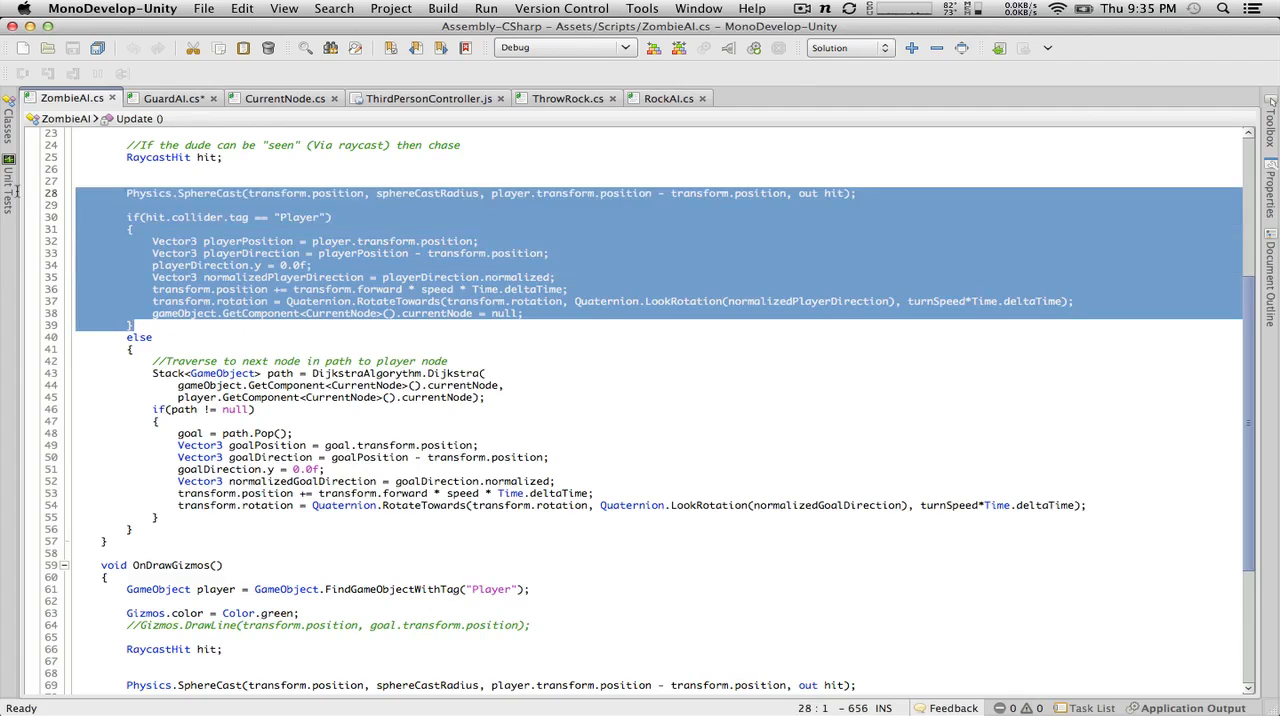
key("super+c")
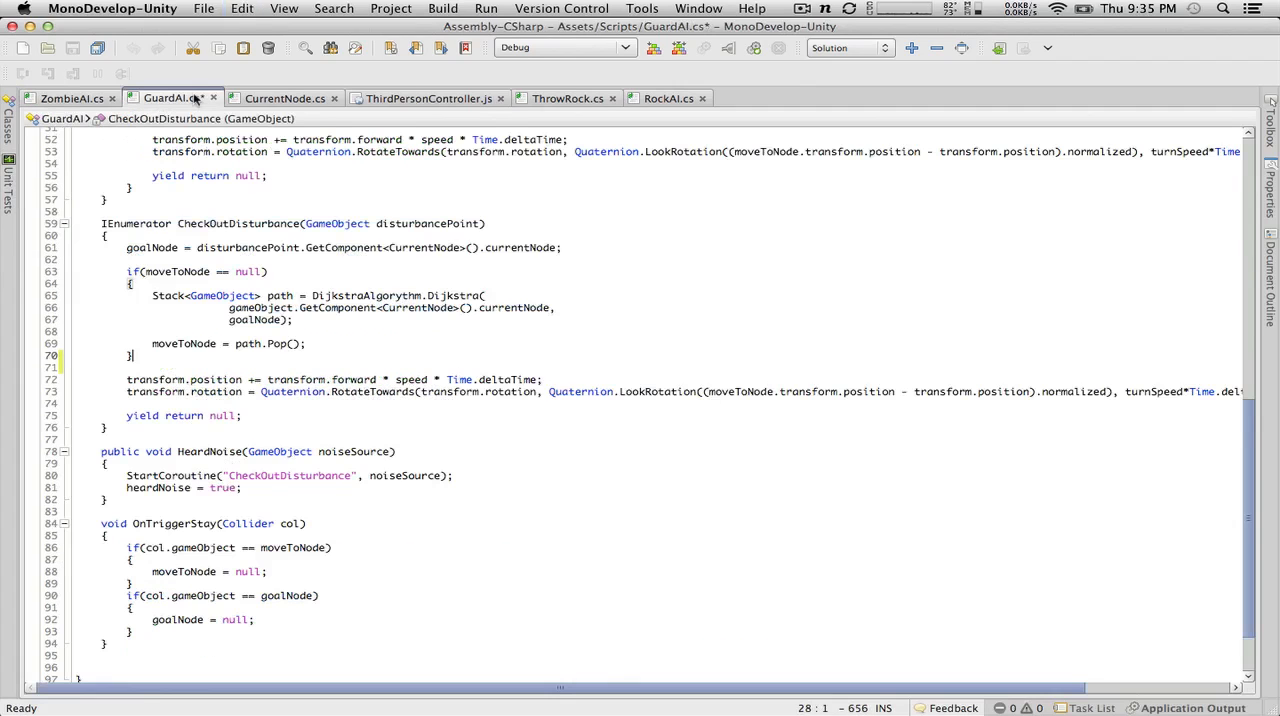
Step: Paste the copied player-detection code into GuardAI's CheckOutDisturbance method, below the if(moveToNode == null) block
left_click(196, 99)
key("Return")
key("Return")
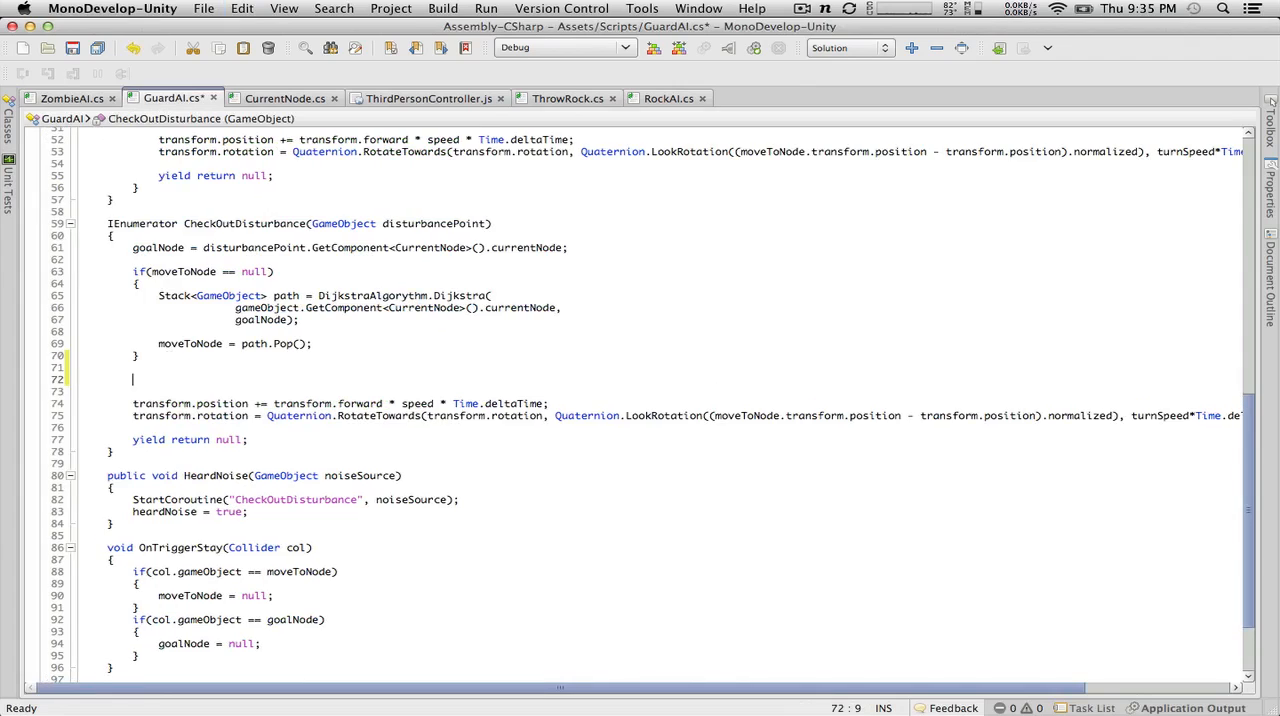
key("super+v")
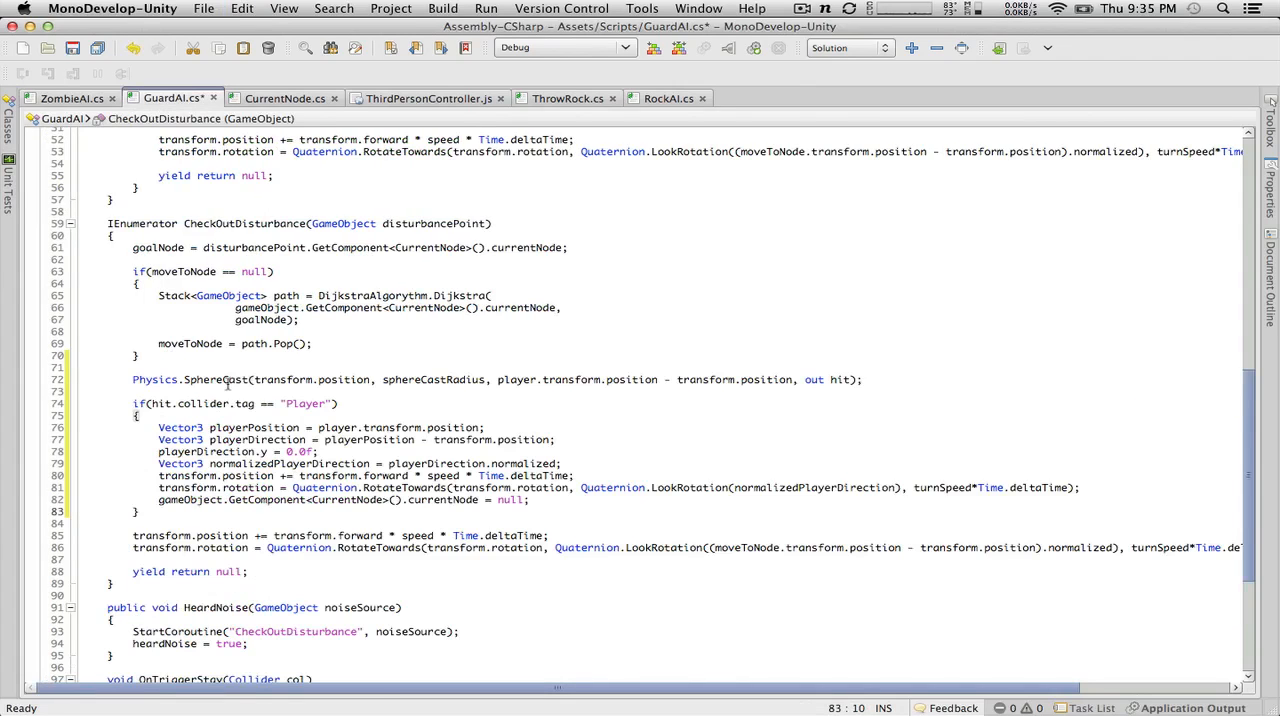
Step: Change the pasted Physics.SphereCast call to Physics.Raycast and save the GuardAI script
left_click(217, 380)
key("BackSpace")
key("BackSpace")
key("BackSpace")
key("BackSpace")
key("BackSpace")
key("BackSpace")
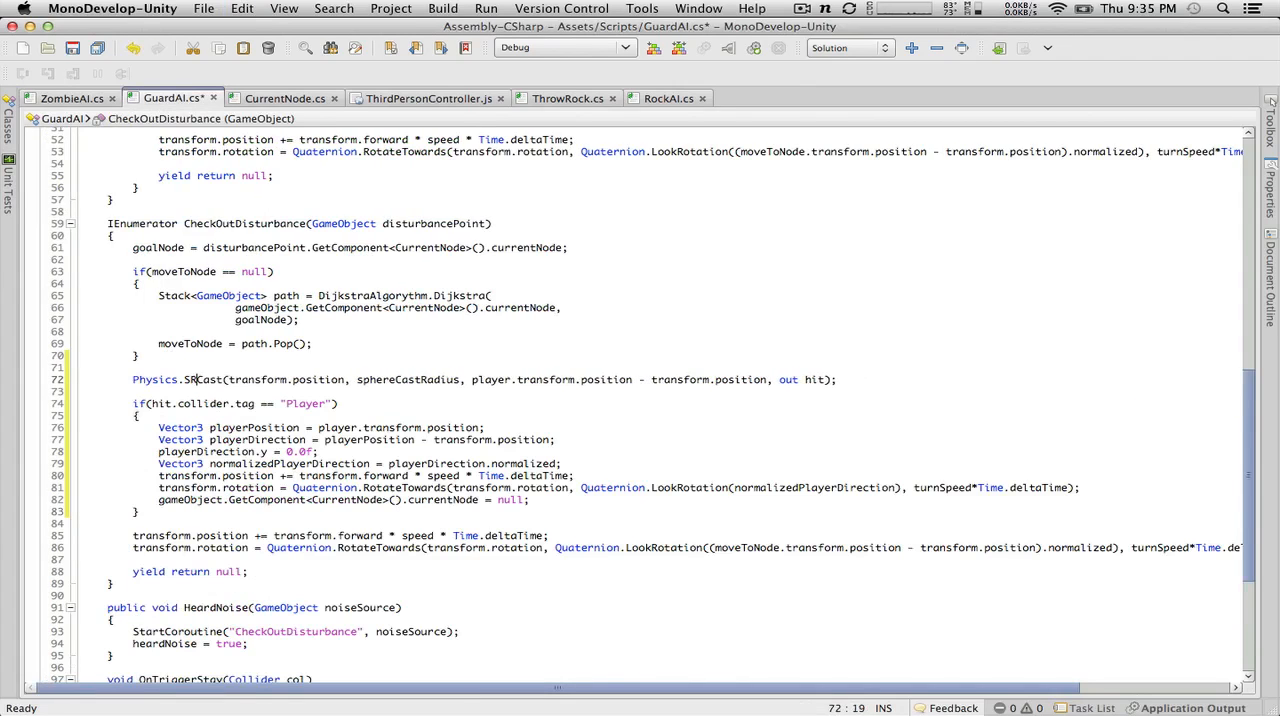
type("Ray")
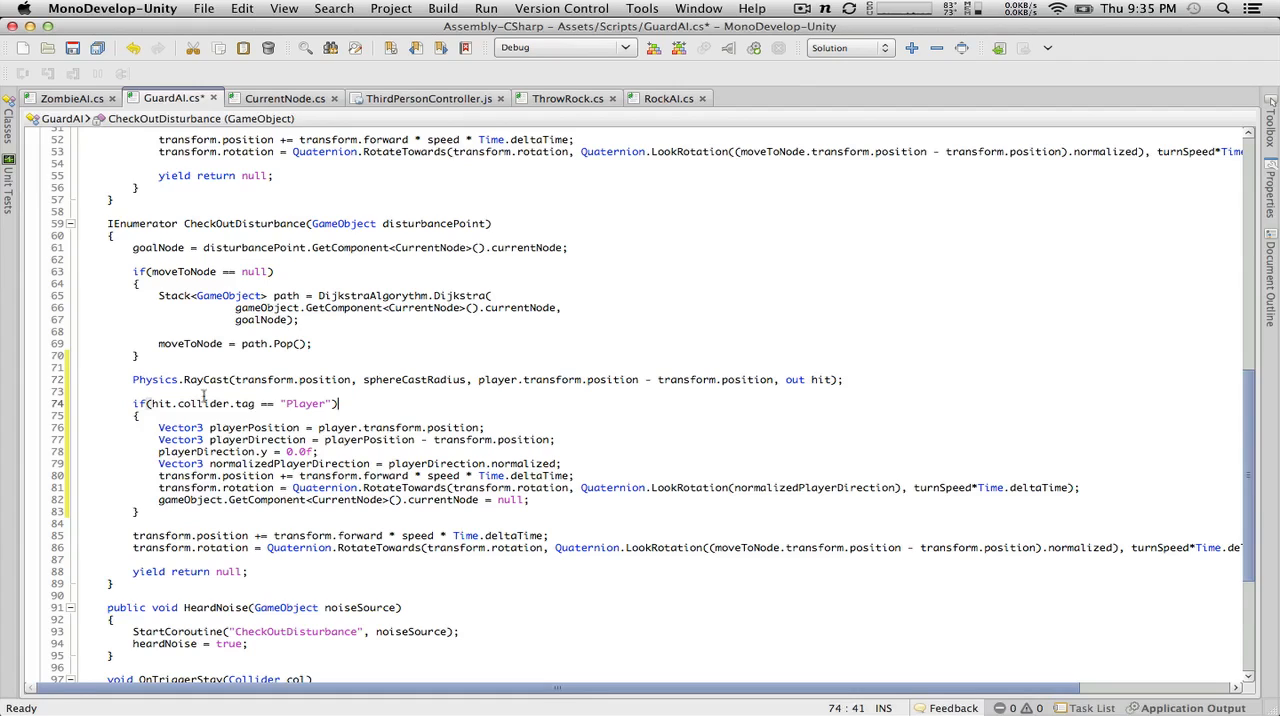
key("Delete")
type("c")
key("super+s")
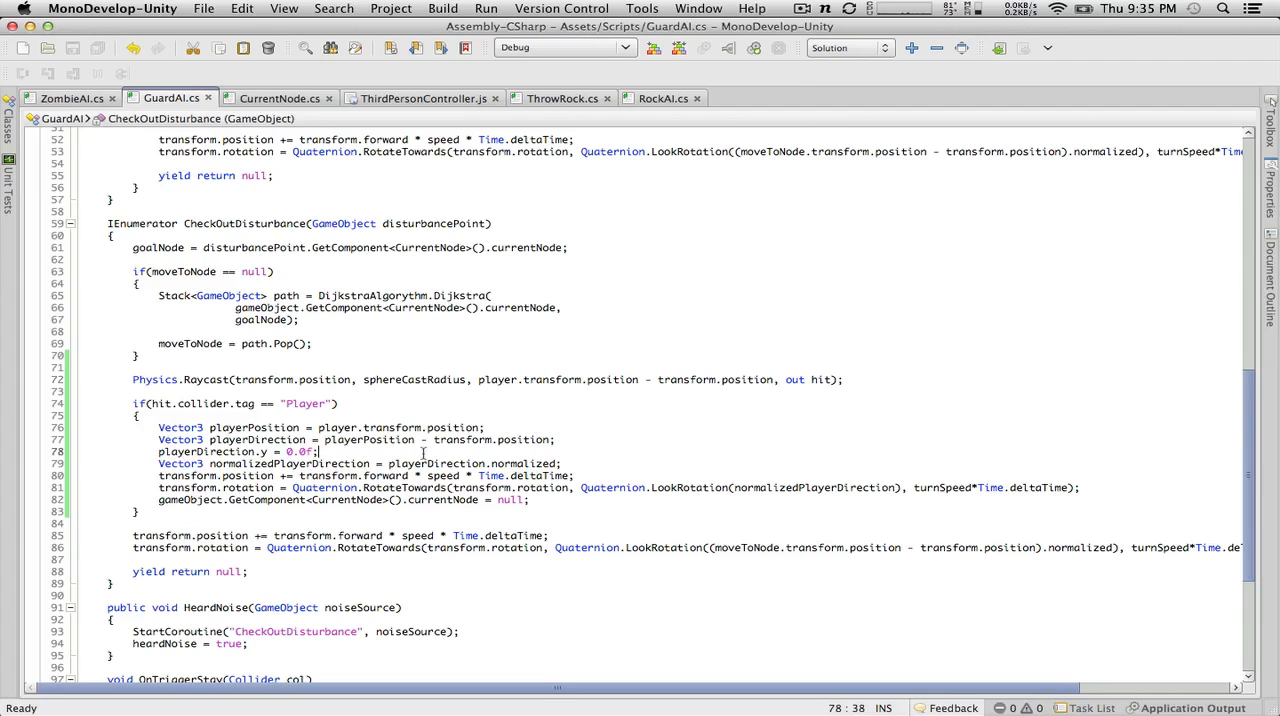
Step: Delete the five lines from Vector3 playerPosition through the transform.position movement in CheckOutDisturbance's if(hit.collider.tag == "Player") block
left_click_drag(424, 453, 3, 424)
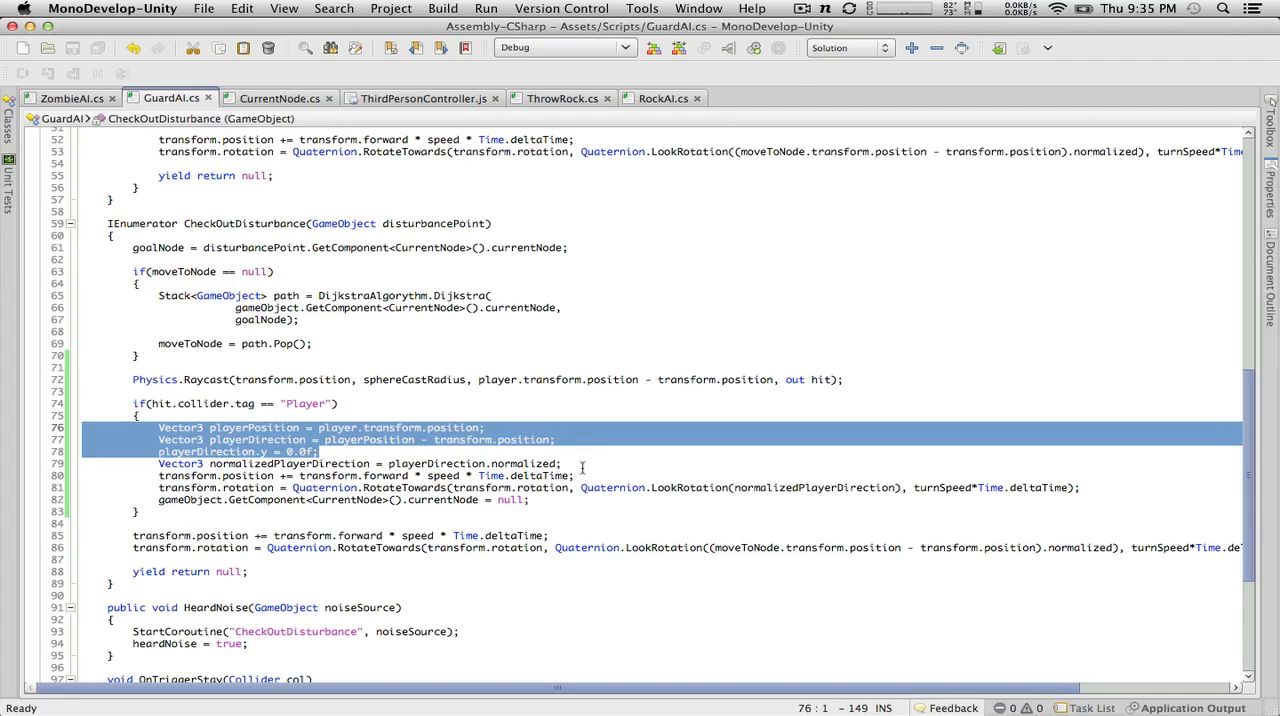
left_click_drag(575, 476, 64, 440)
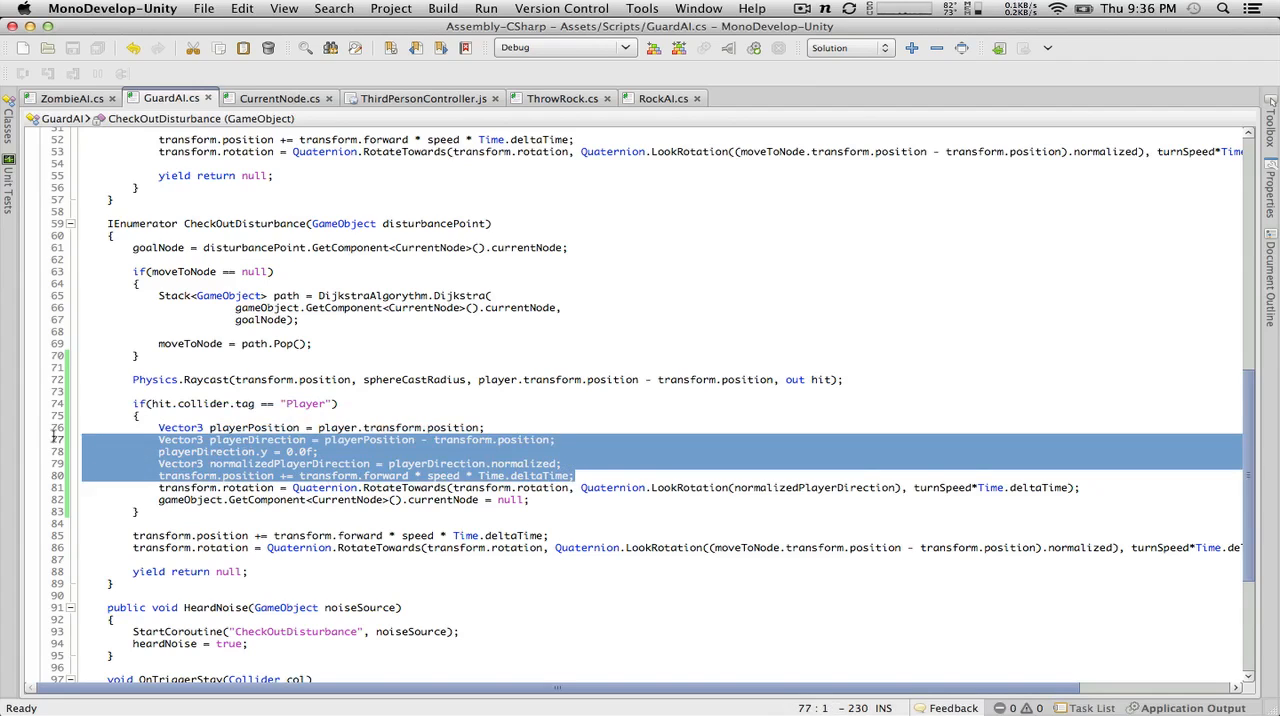
left_click_drag(53, 437, 43, 429)
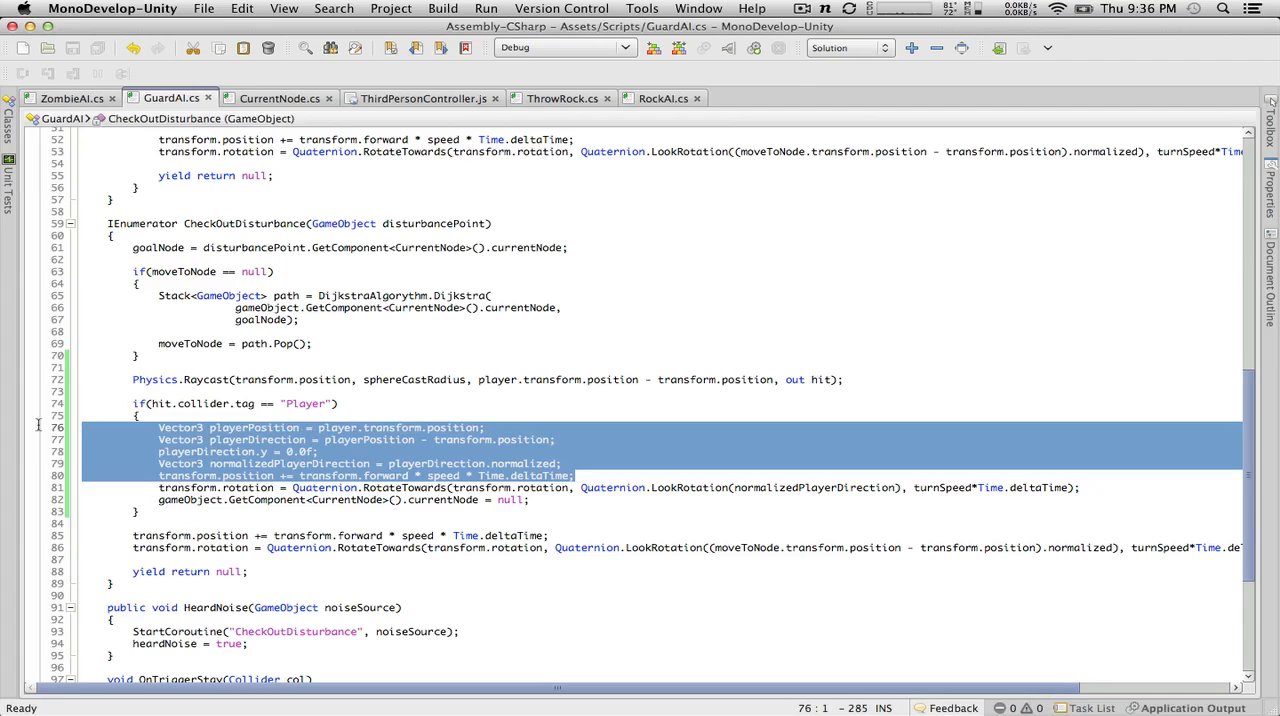
key("BackSpace")
key("BackSpace")
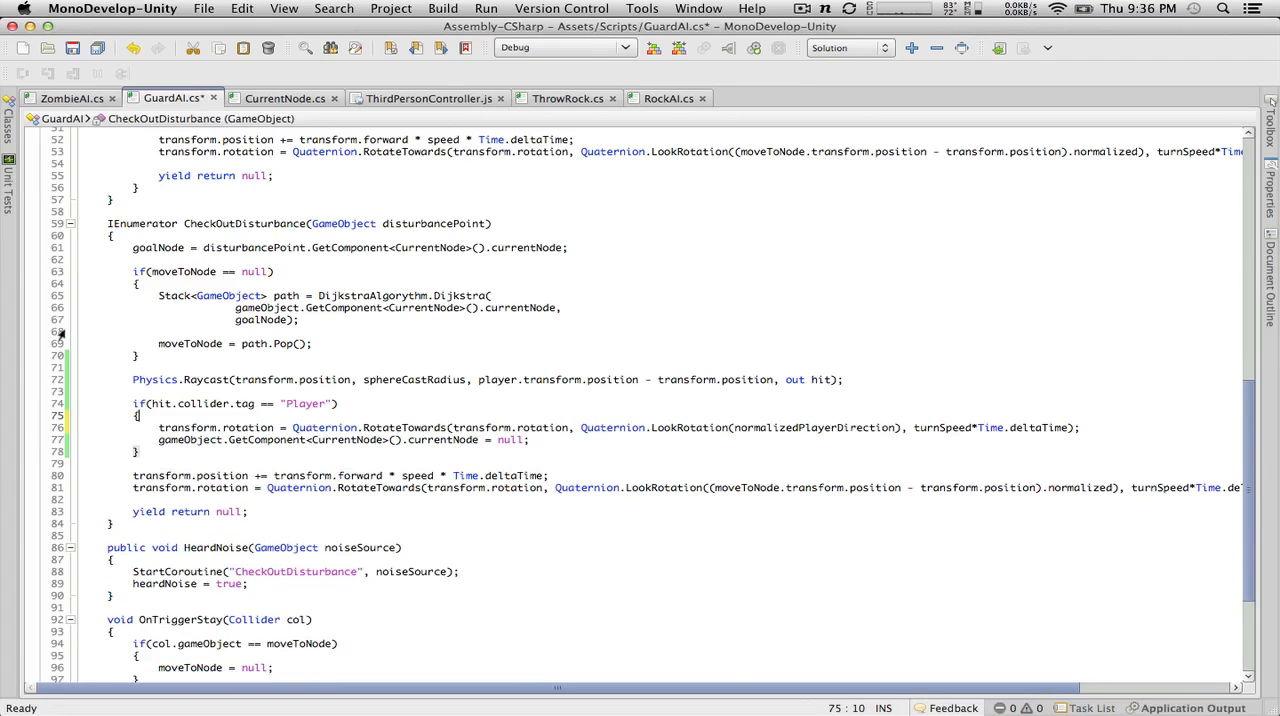
left_click(72, 98)
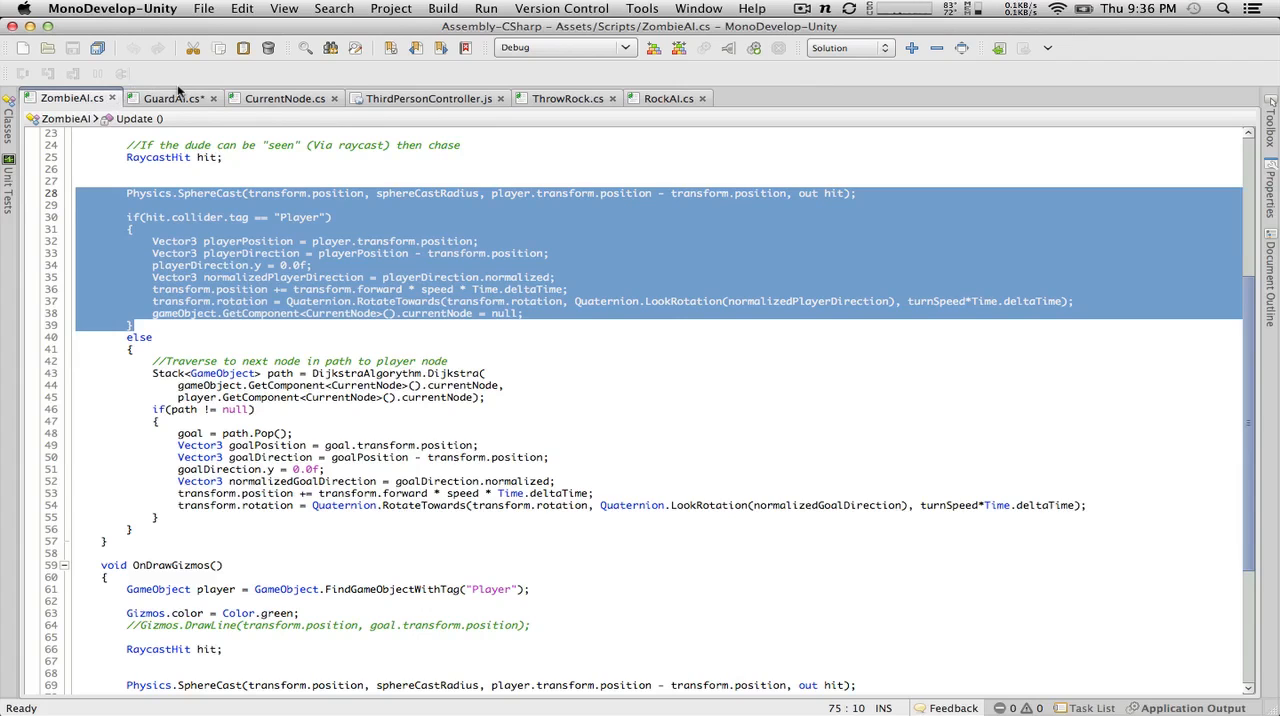
left_click(178, 97)
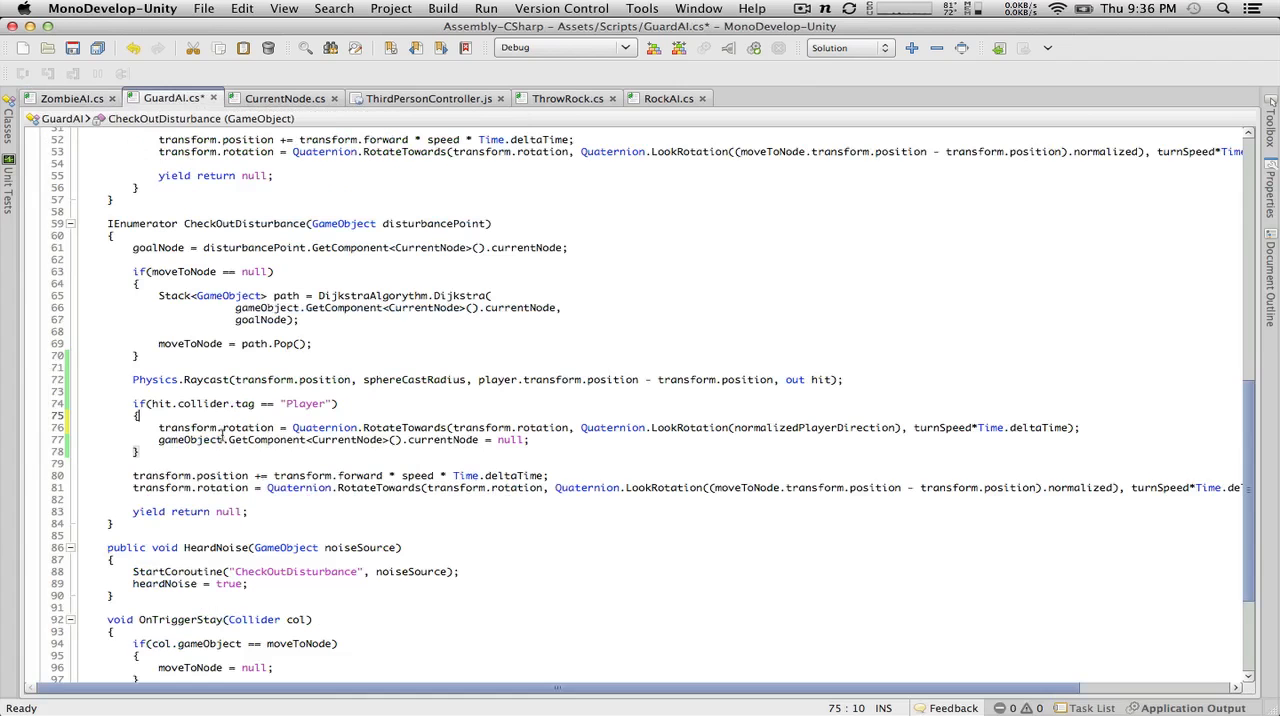
left_click_drag(1142, 421, 261, 410)
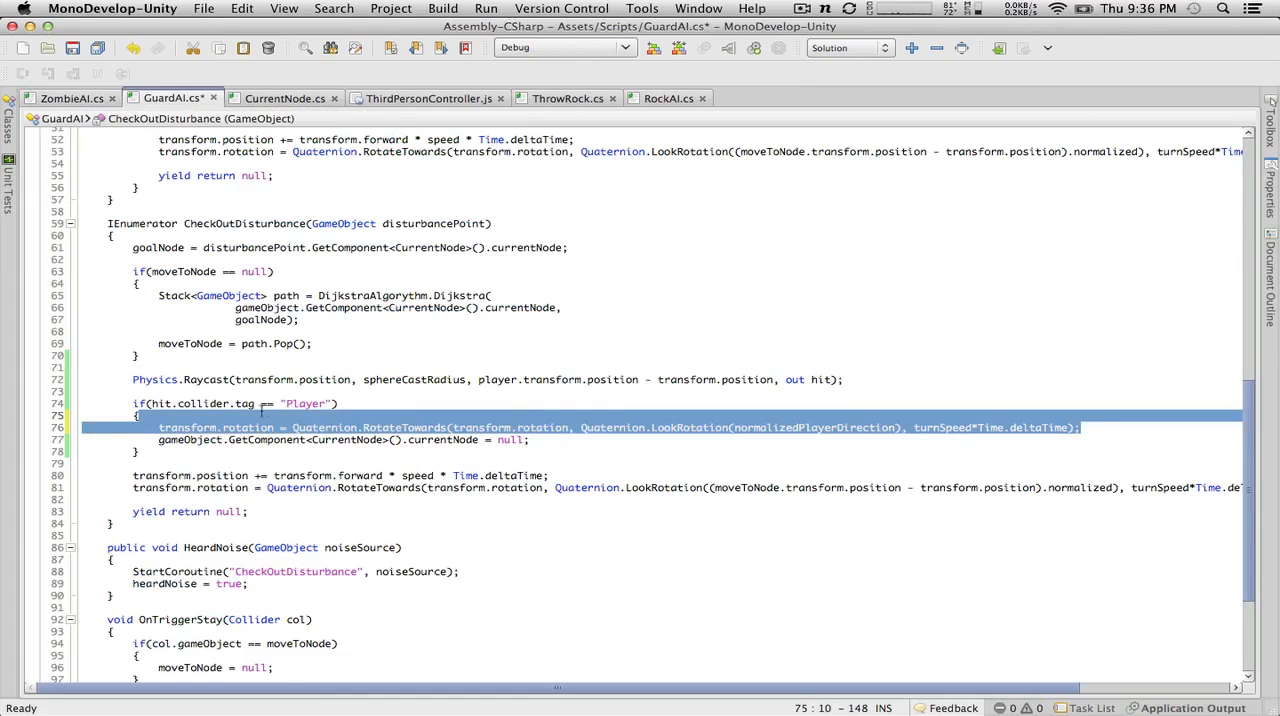
mouse_move(166, 418)
left_mouse_down()
mouse_move(57, 428)
mouse_move(158, 428)
left_mouse_up()
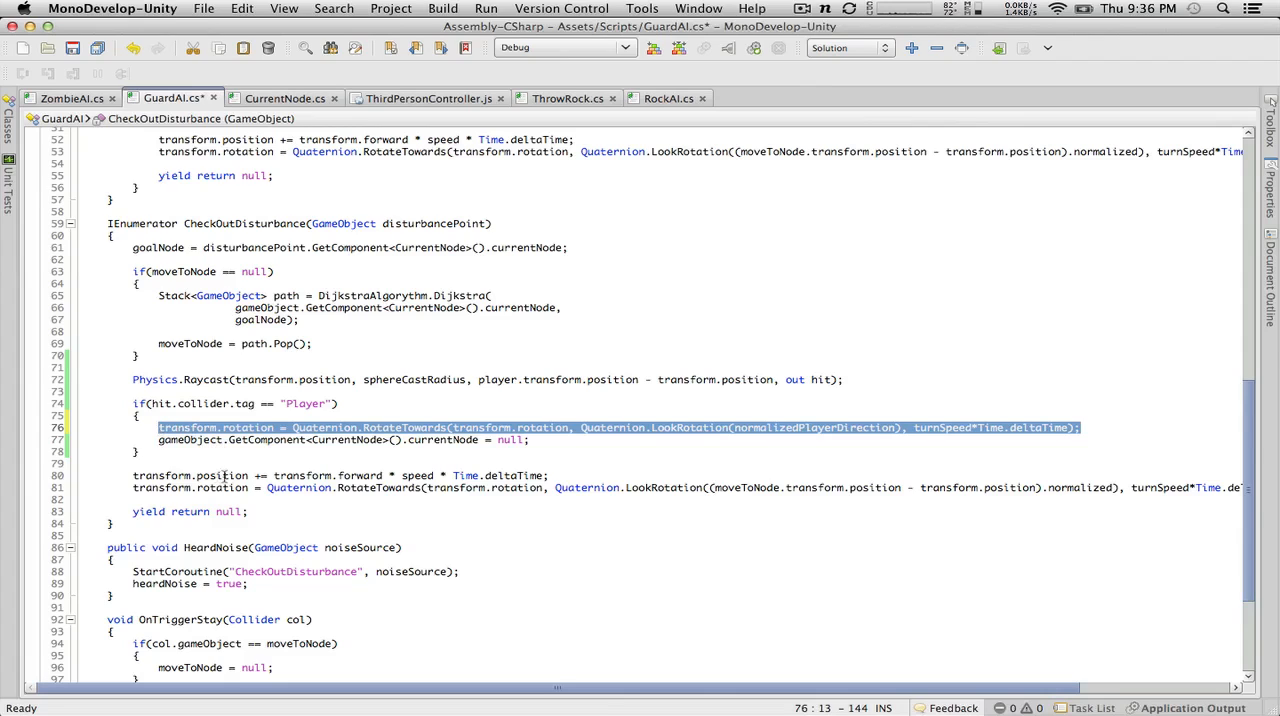
Step: Delete the transform.position movement line below the if(hit.collider.tag == "Player") block in GuardAI's CheckOutDisturbance method
left_click_drag(550, 476, 64, 466)
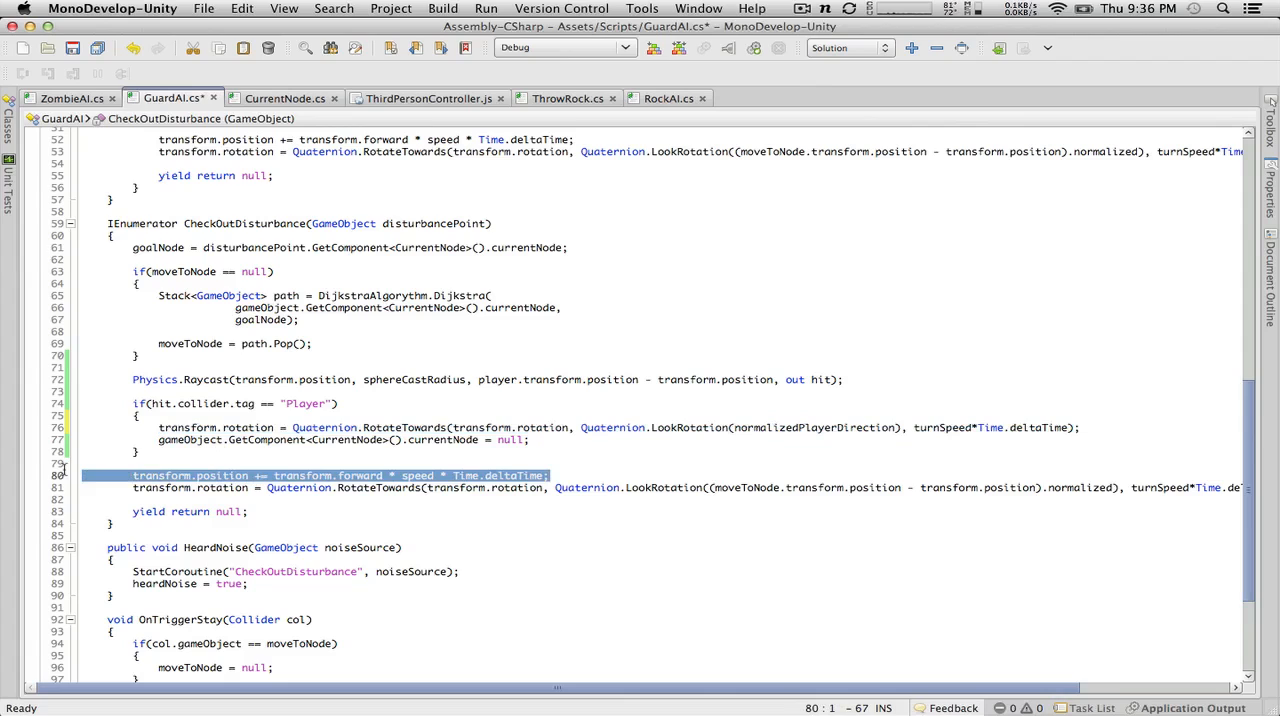
key("BackSpace")
key("BackSpace")
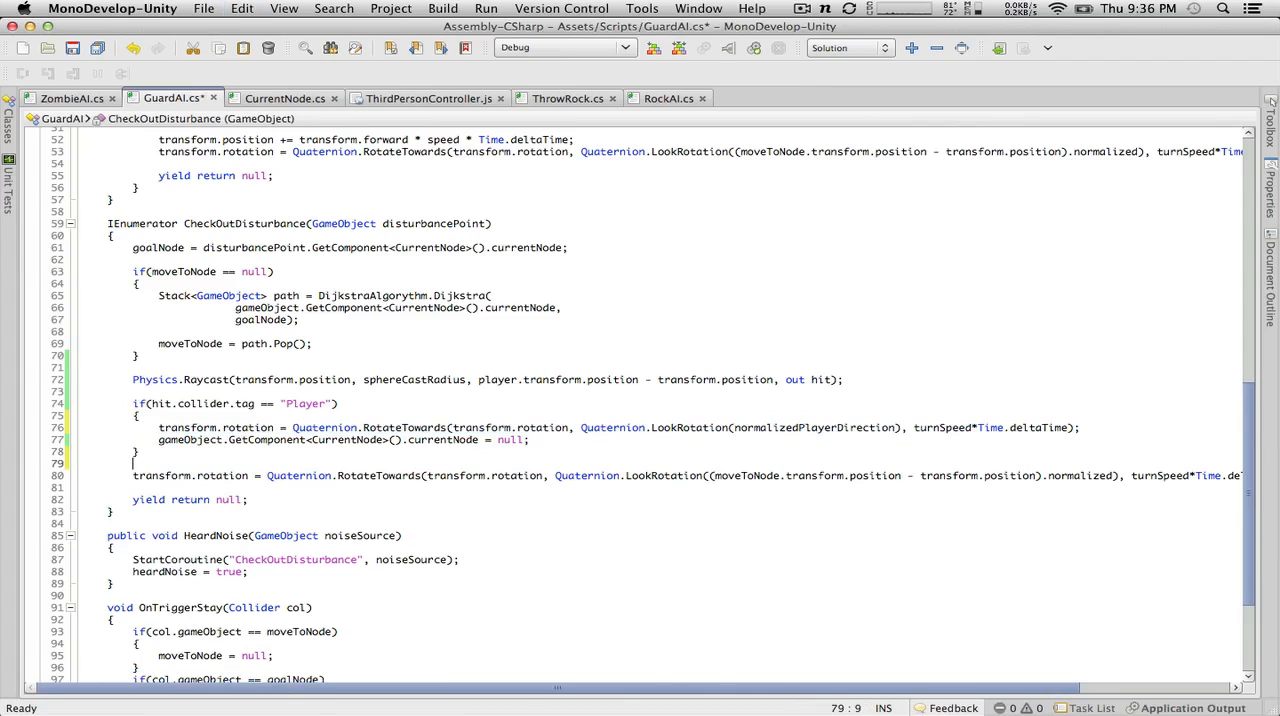
Step: Wrap the moveToNode rotation line in a braced else branch after the player check and indent it
type("else")
key("Return")
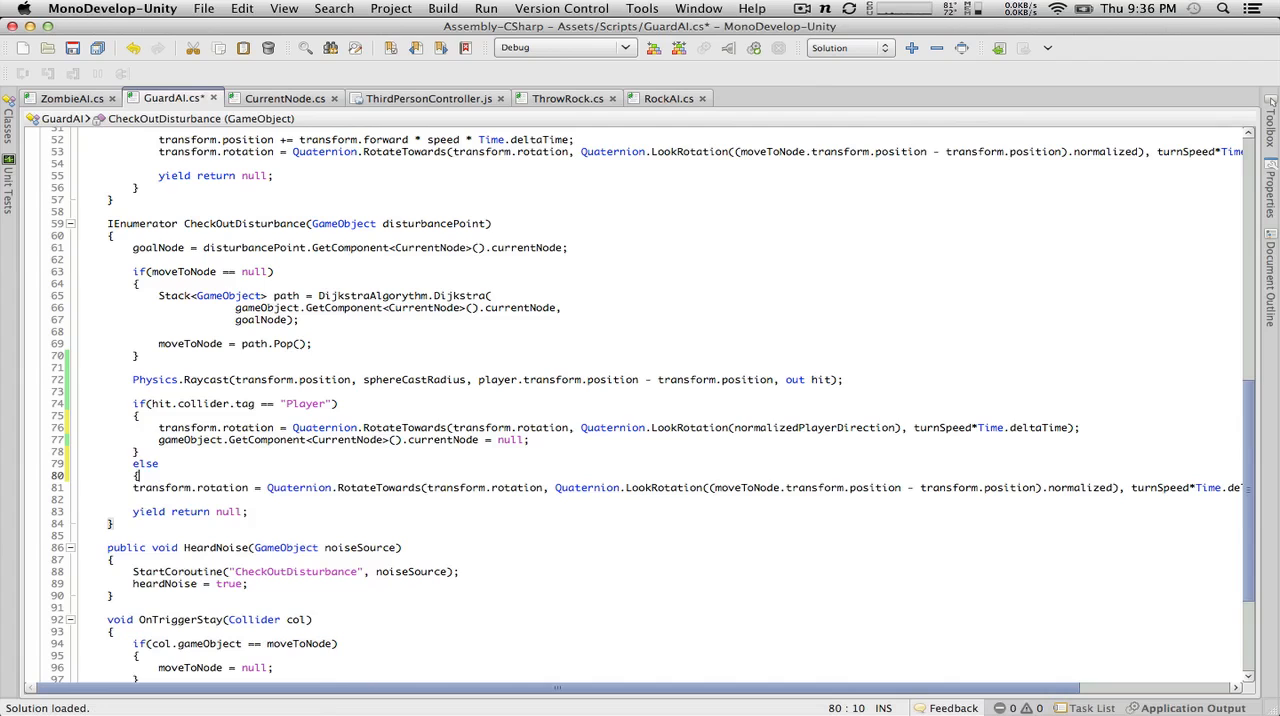
left_click_drag(826, 690, 983, 690)
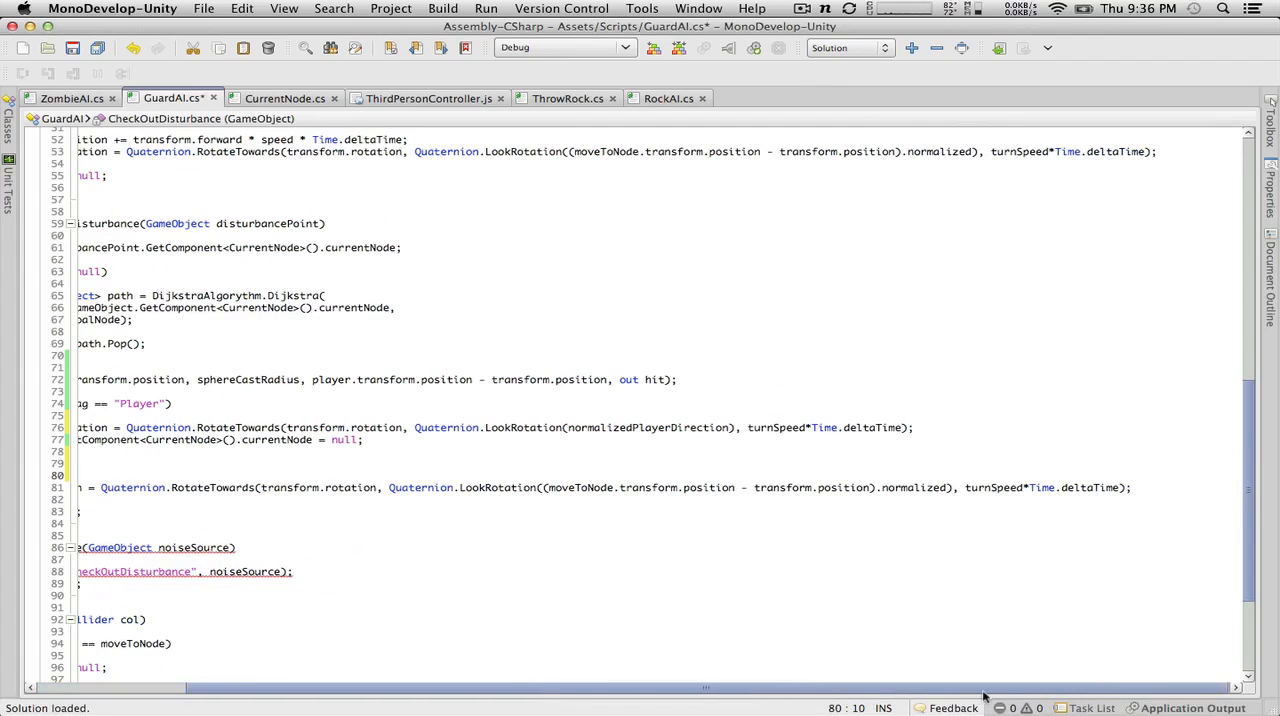
left_click(1160, 488)
key("Return")
type("}")
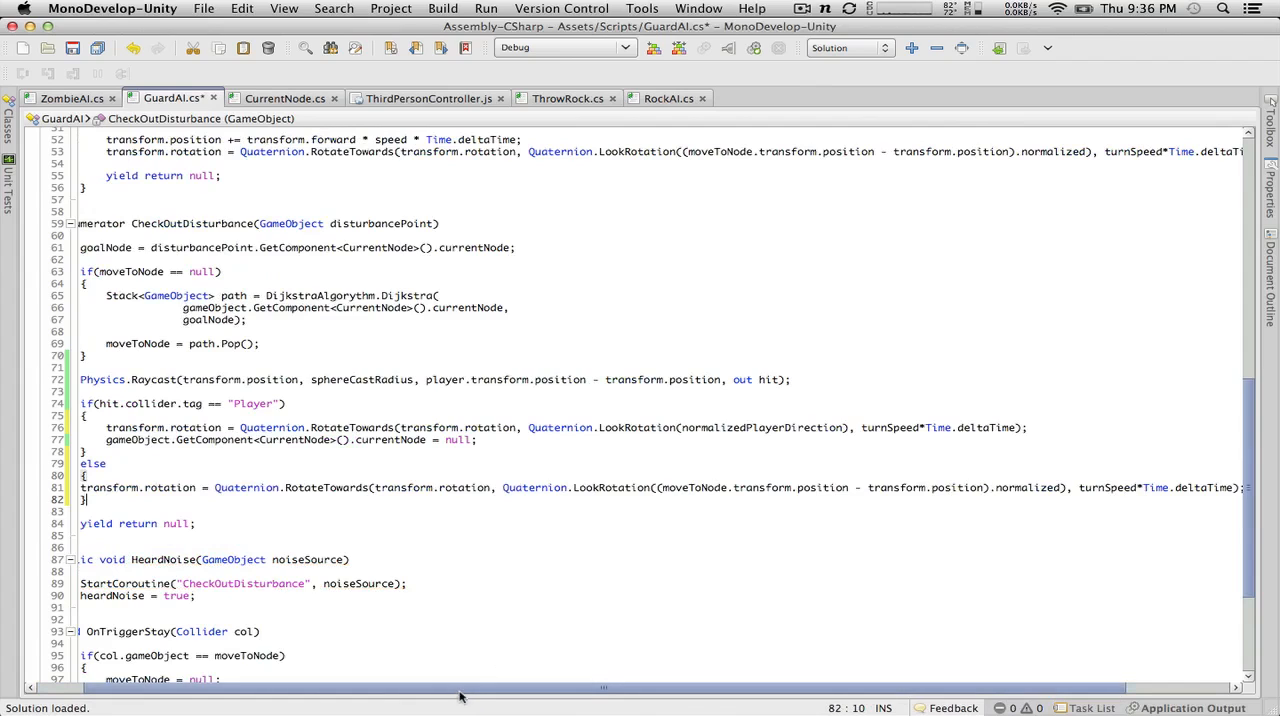
scroll(382, 696, "left", 2)
scroll(382, 696, "left", 4)
left_click(133, 487)
key("Tab")
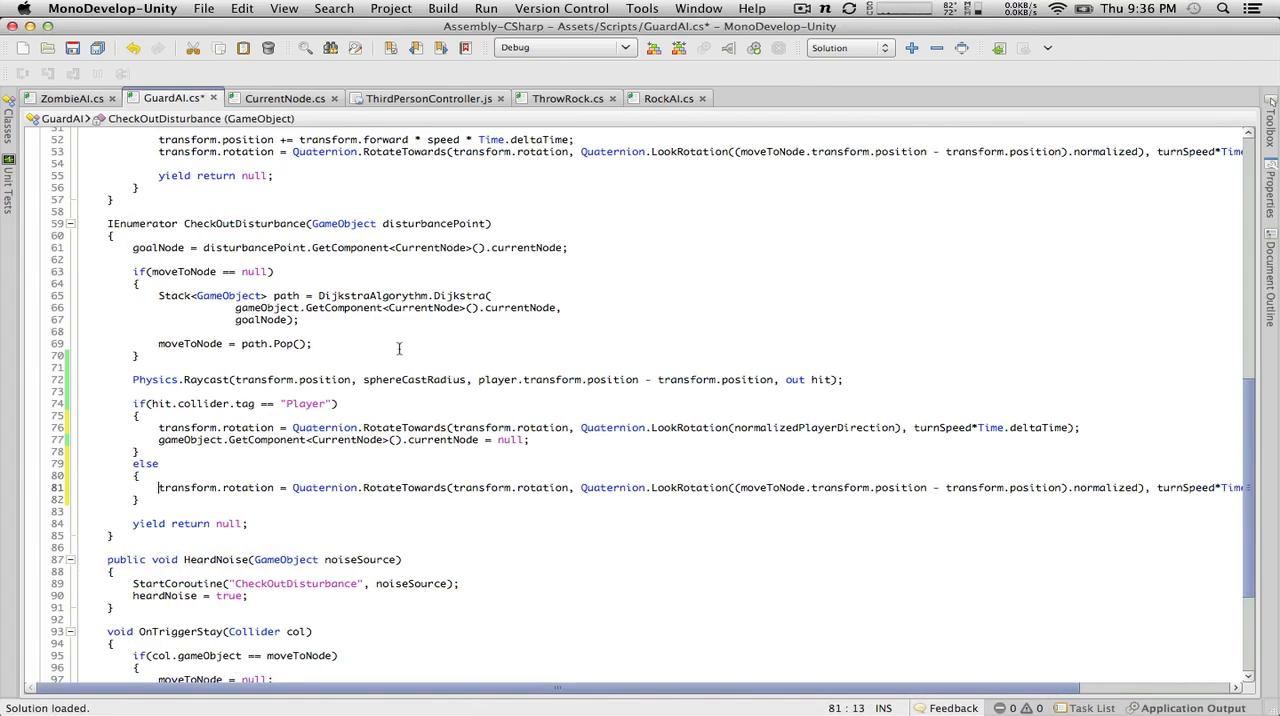
Step: Remove the sphereCastRadius argument from the Physics.Raycast call in CheckOutDisturbance
left_click_drag(471, 380, 356, 380)
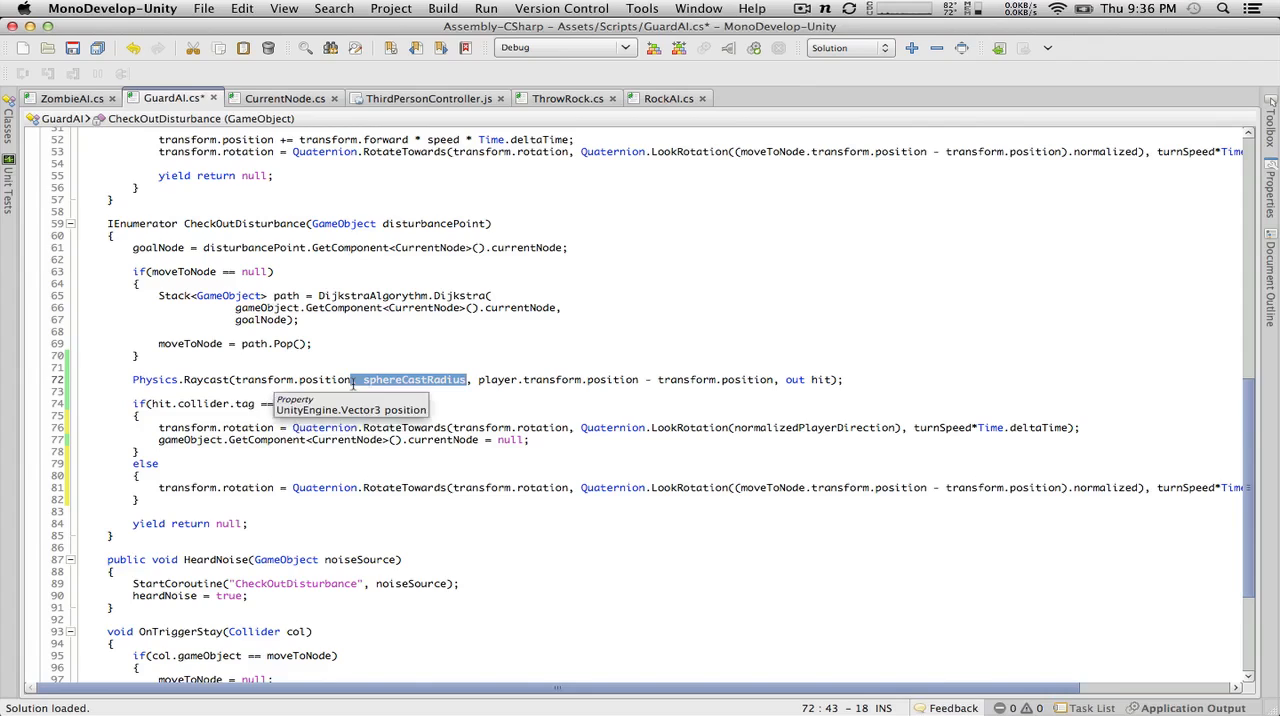
key("BackSpace")
key("BackSpace")
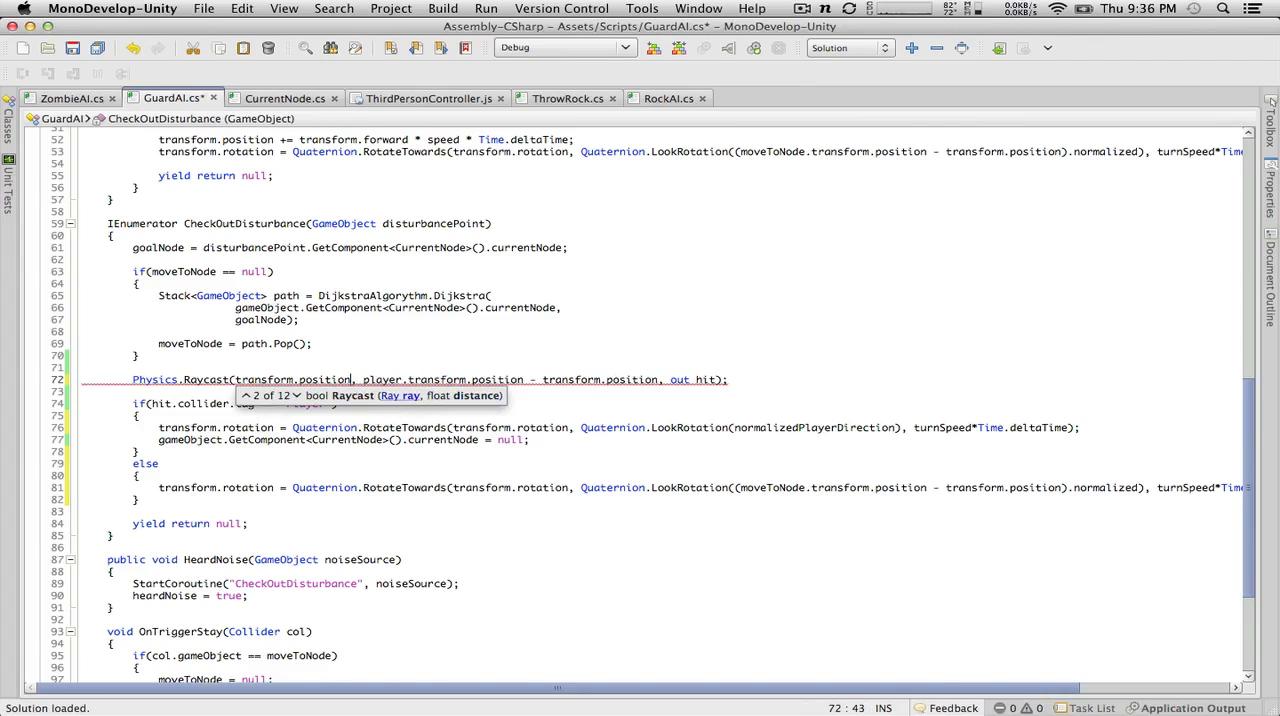
left_click(395, 513)
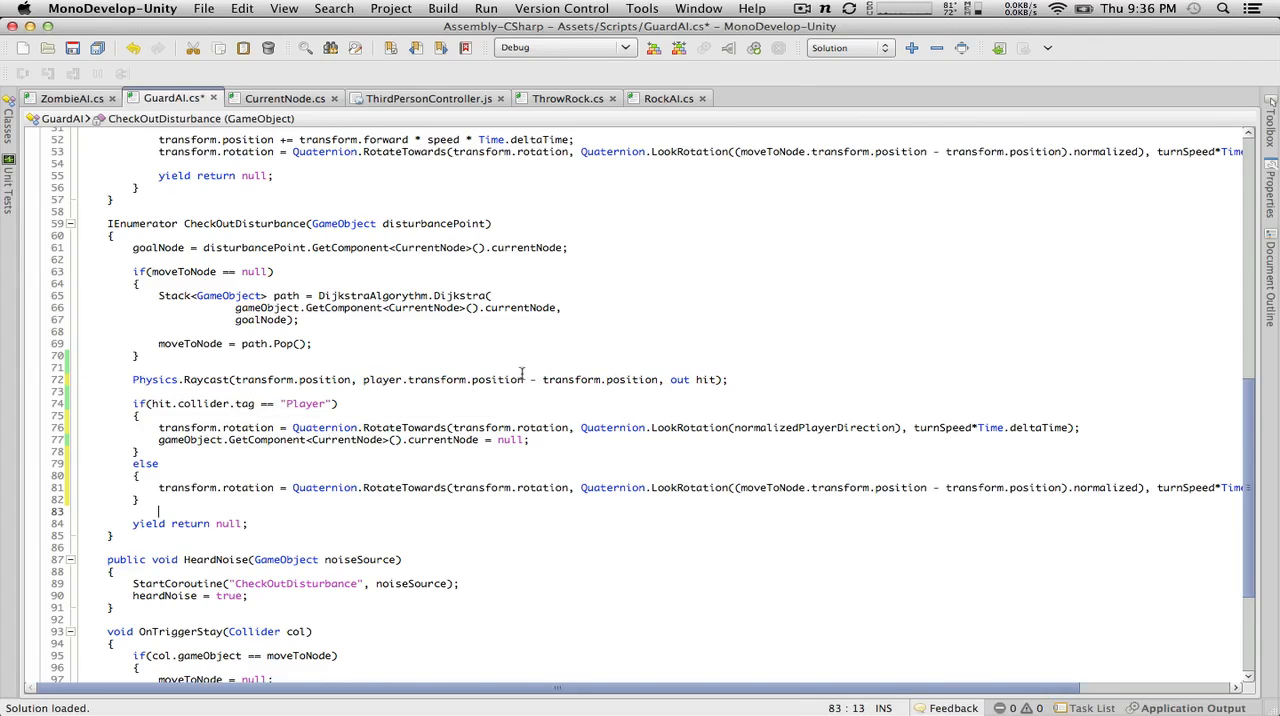
Step: Replace player.transform.position with disturbancePoint.transform.position in the Physics.Raycast call and save the GuardAI script
left_click_drag(523, 380, 354, 380)
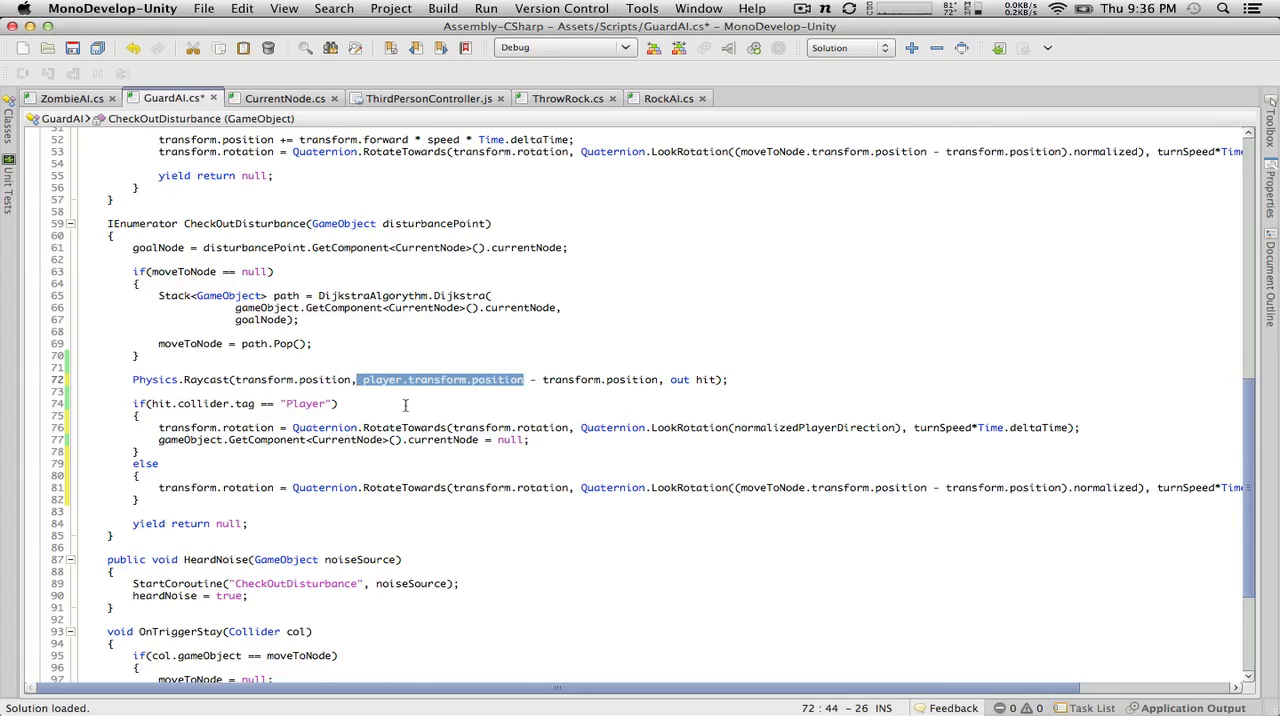
type("di")
key("Return")
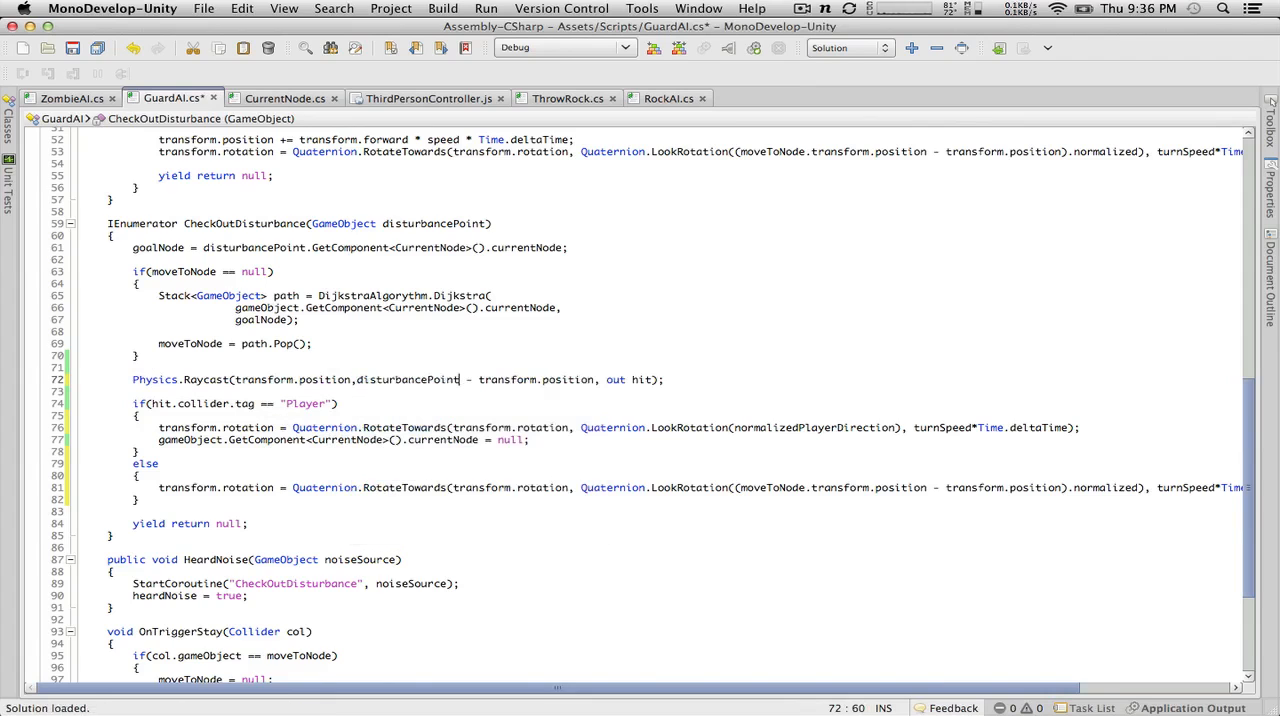
type(".transform.position")
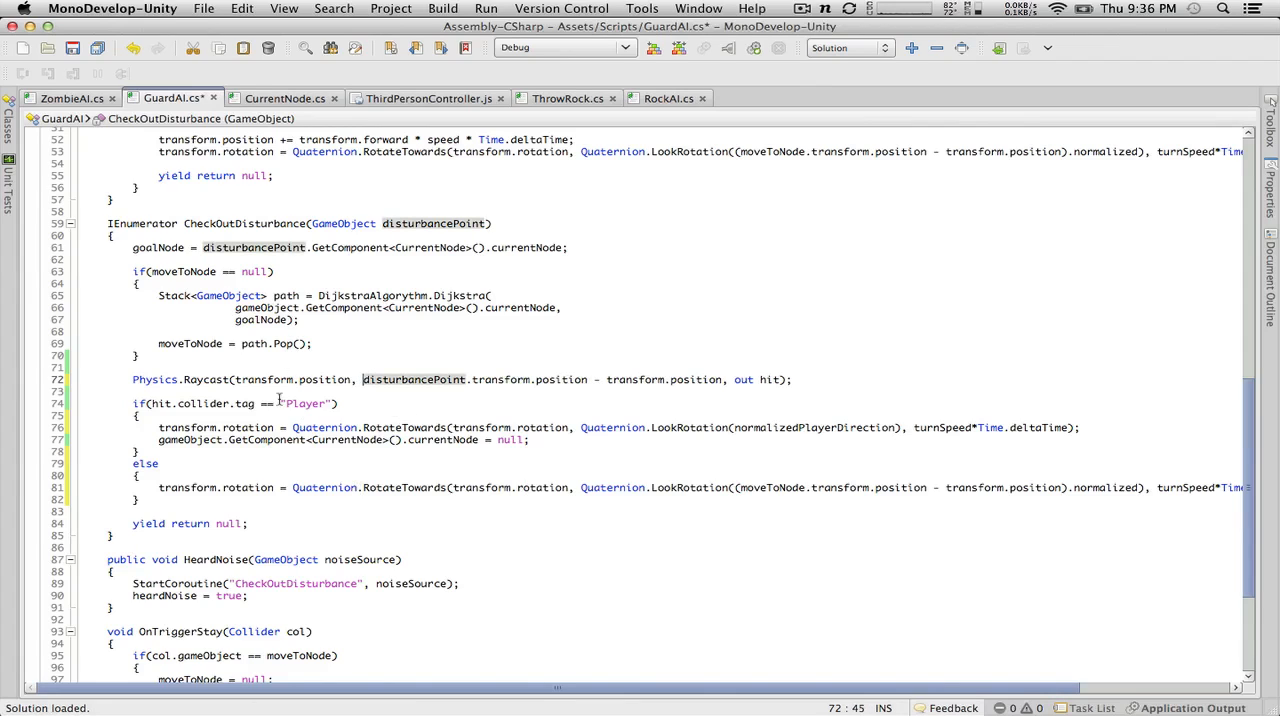
key("super+s")
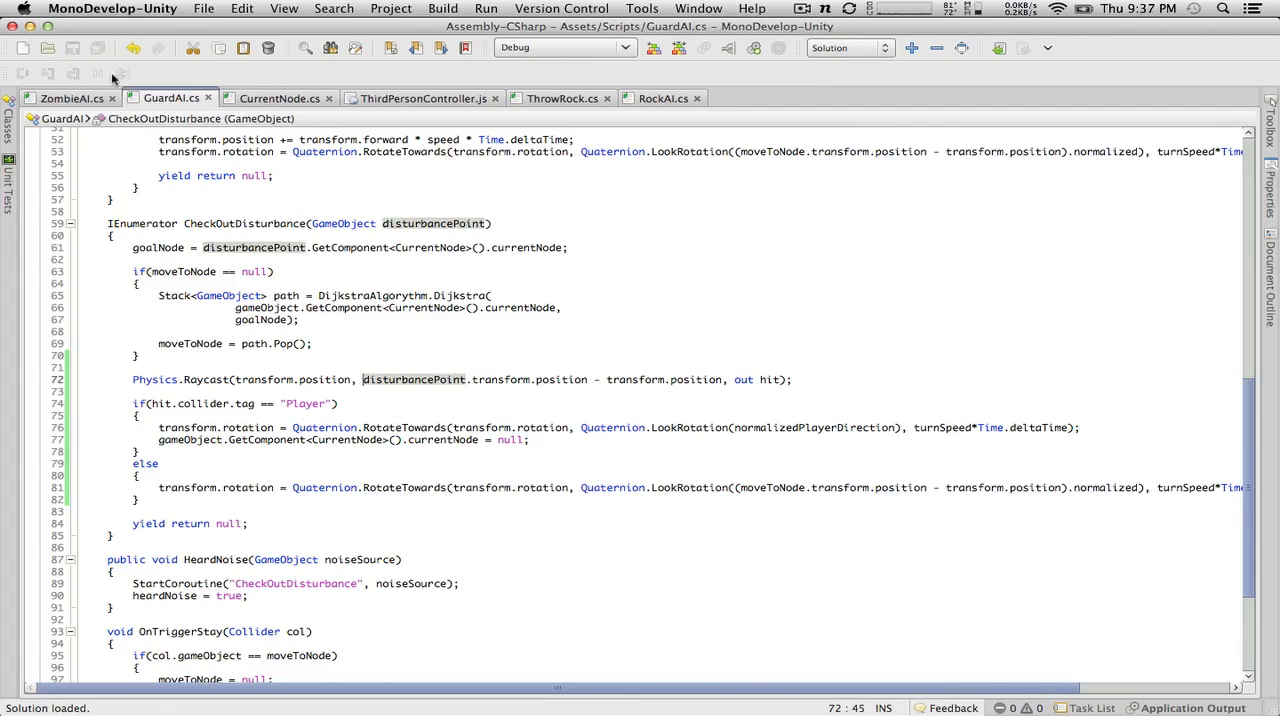
Step: Copy the RaycastHit hit; declaration from ZombieAI's Update method and return to the GuardAI script
left_click(76, 96)
scroll(140, 240, "up", 5)
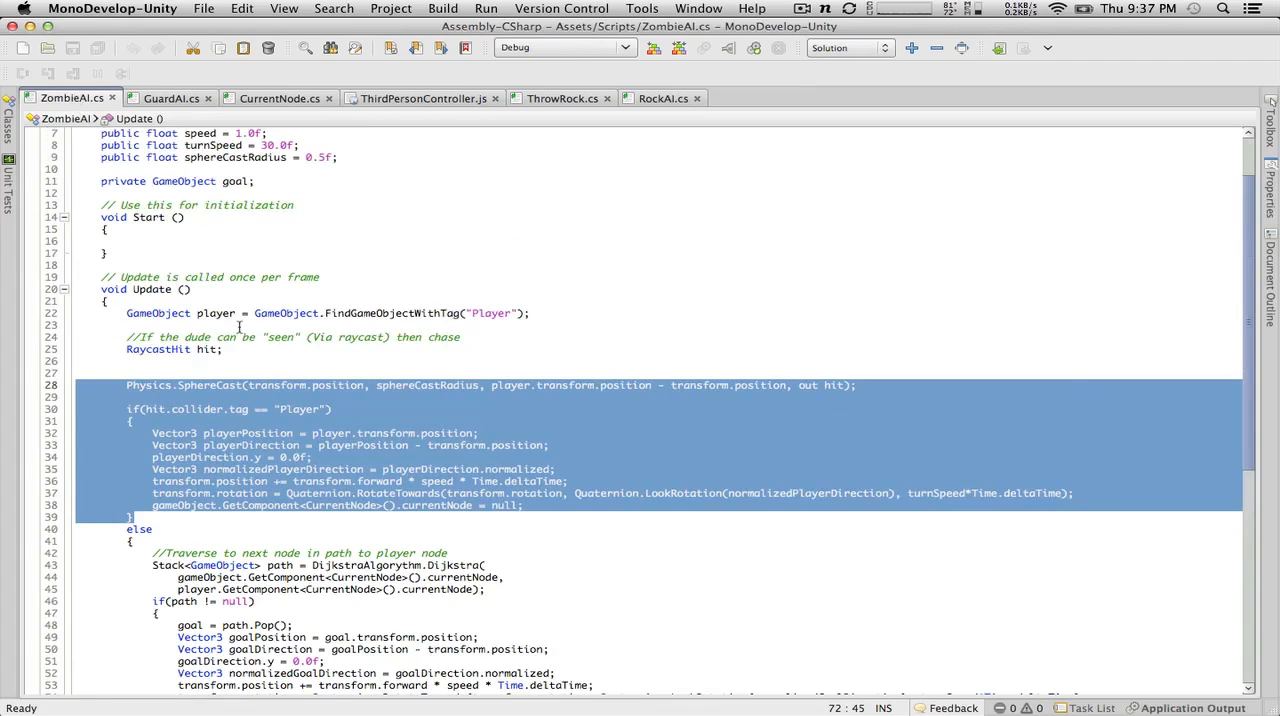
left_click_drag(250, 342, 22, 343)
left_click_drag(228, 351, 68, 351)
key("super+c")
left_click(180, 99)
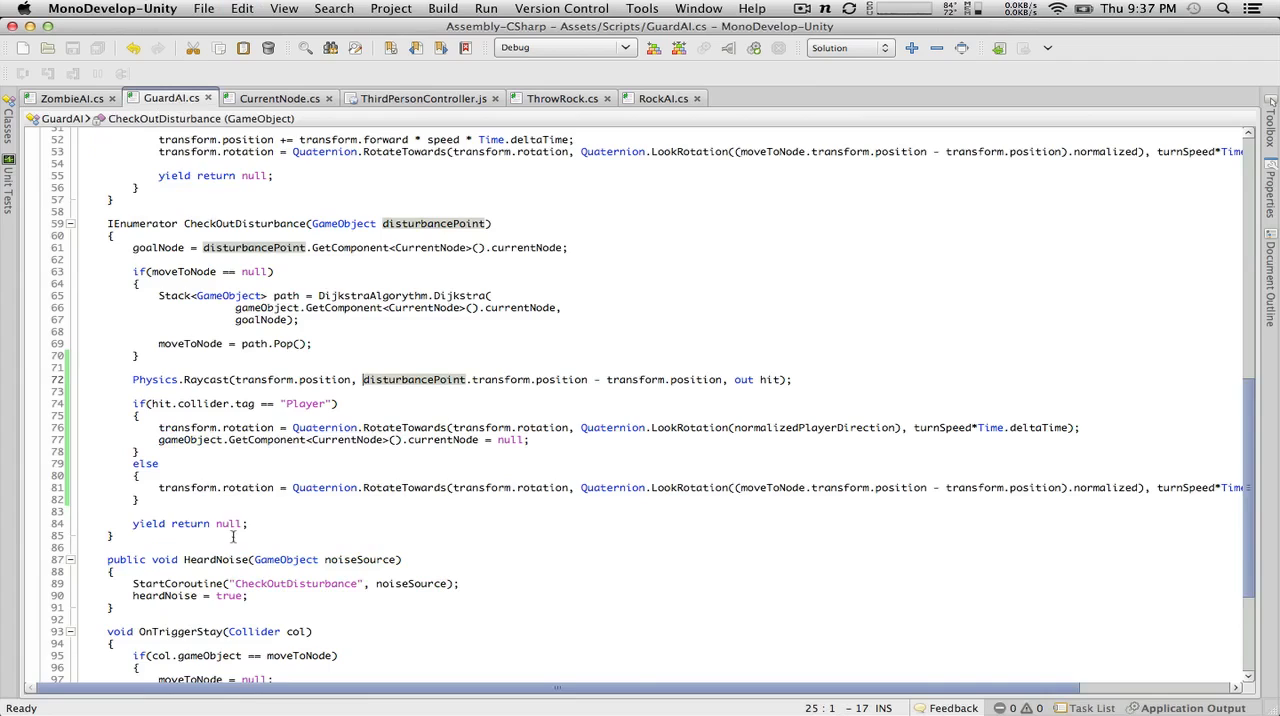
left_click(204, 403)
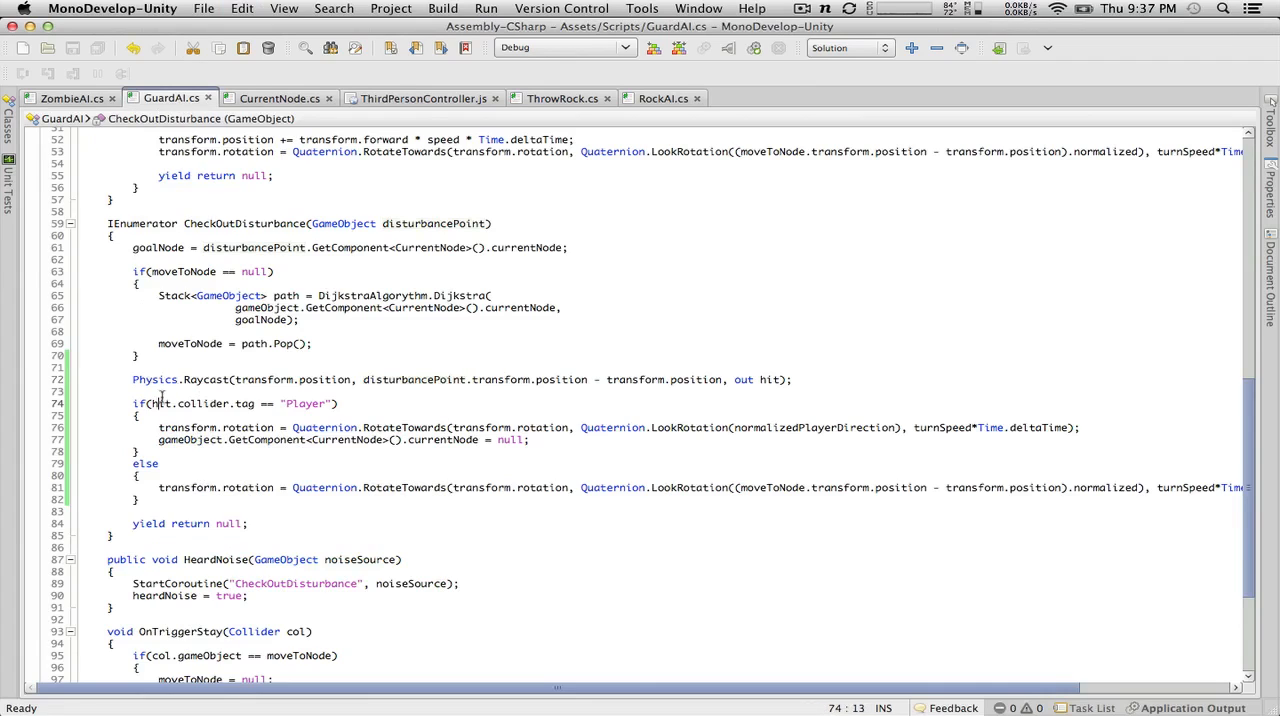
left_click(165, 391)
key("Return")
key("super+v")
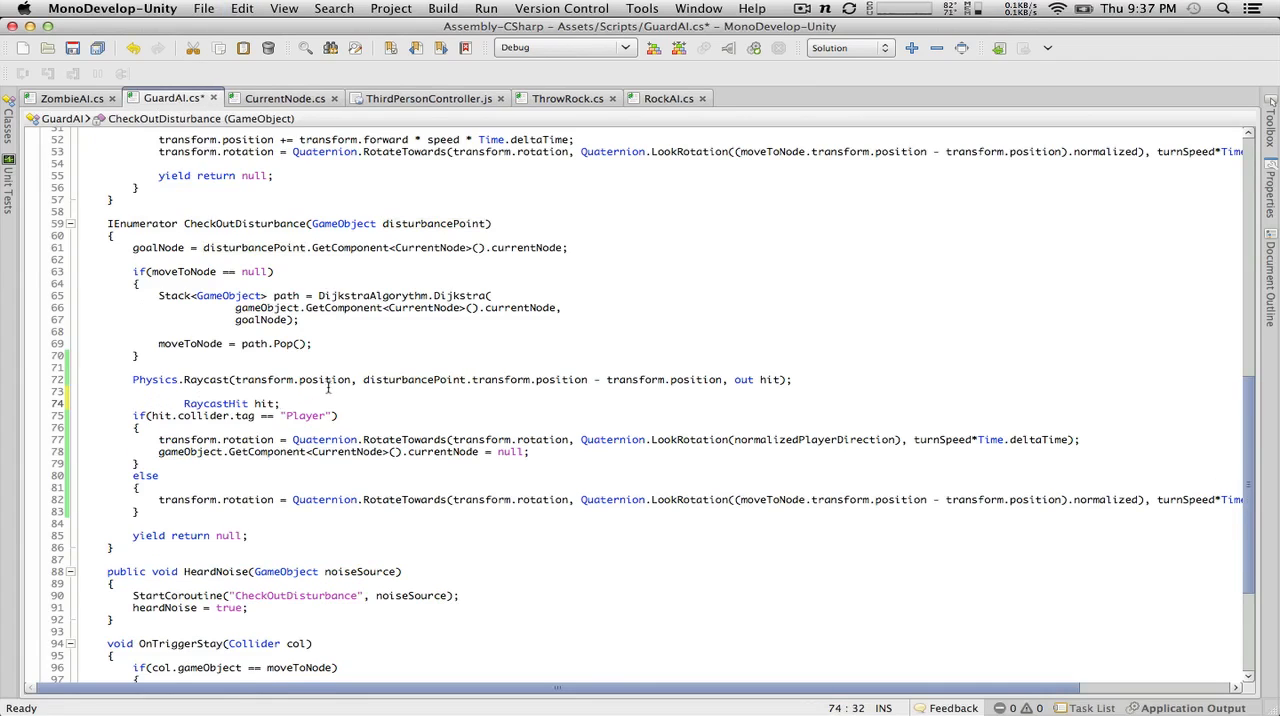
left_click_drag(175, 395, 4, 410)
left_click(237, 404)
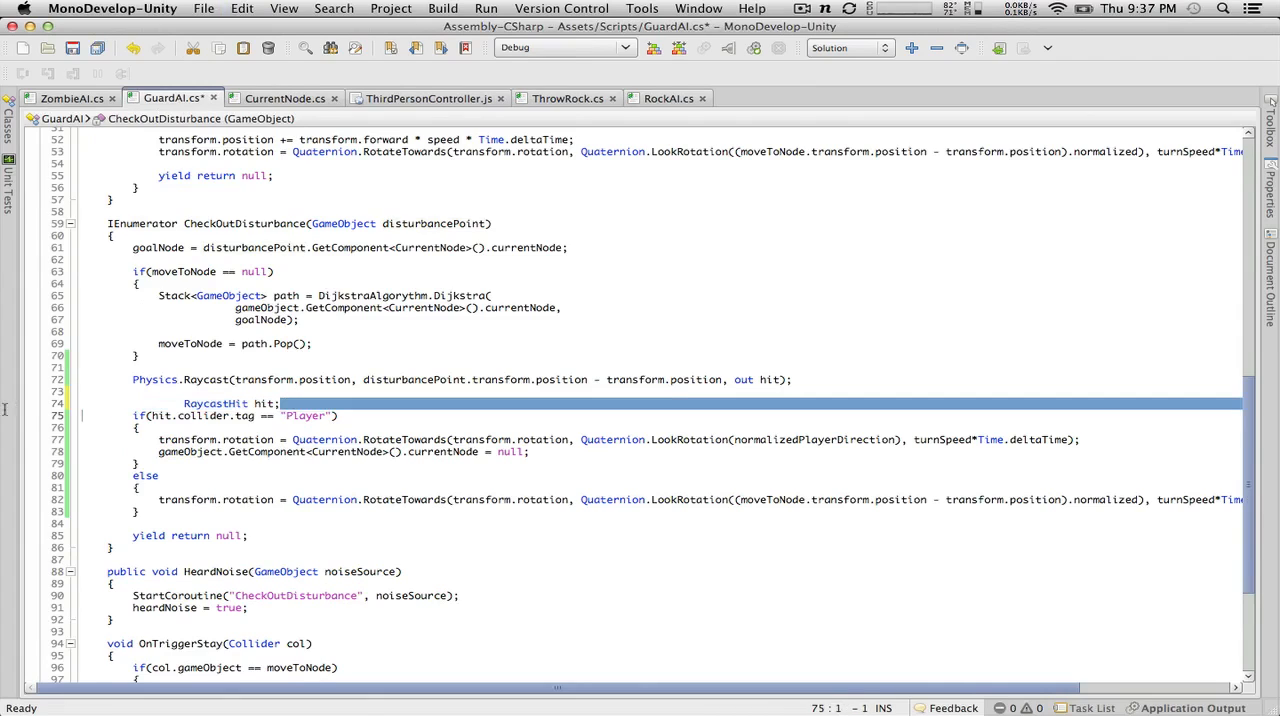
left_click(184, 416)
left_click_drag(280, 403, 82, 403)
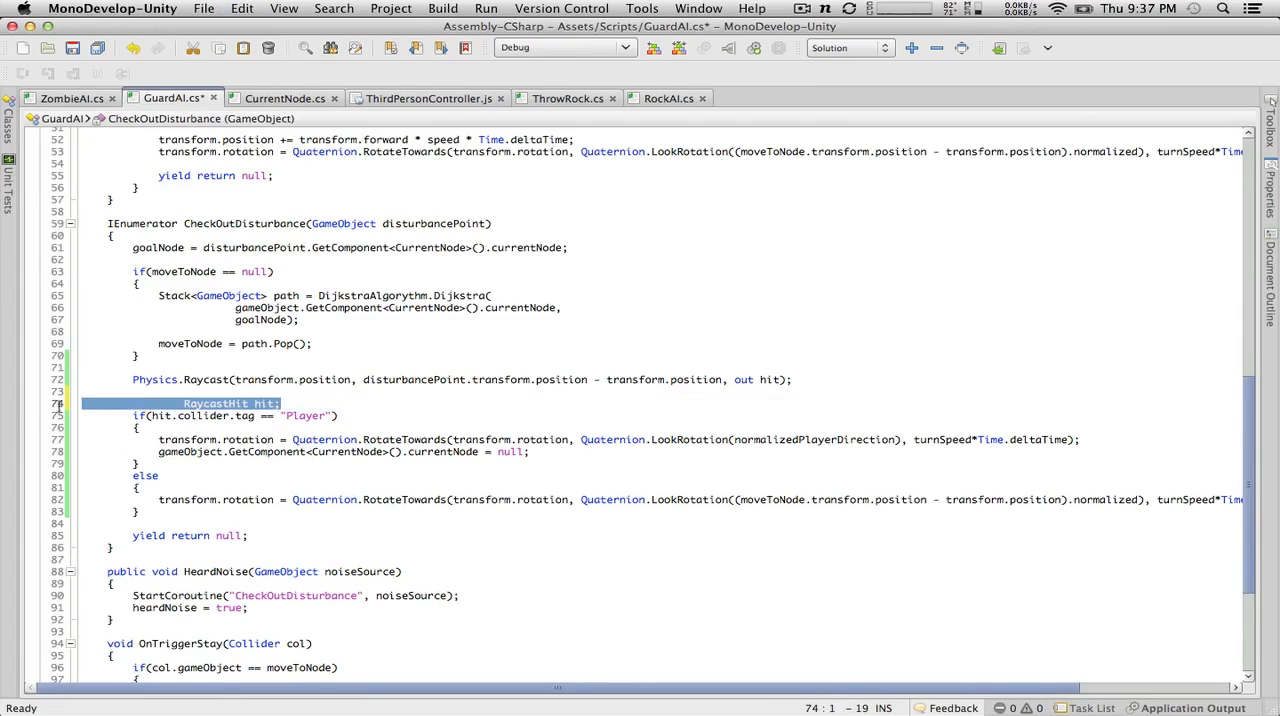
key("BackSpace")
key("BackSpace")
key("BackSpace")
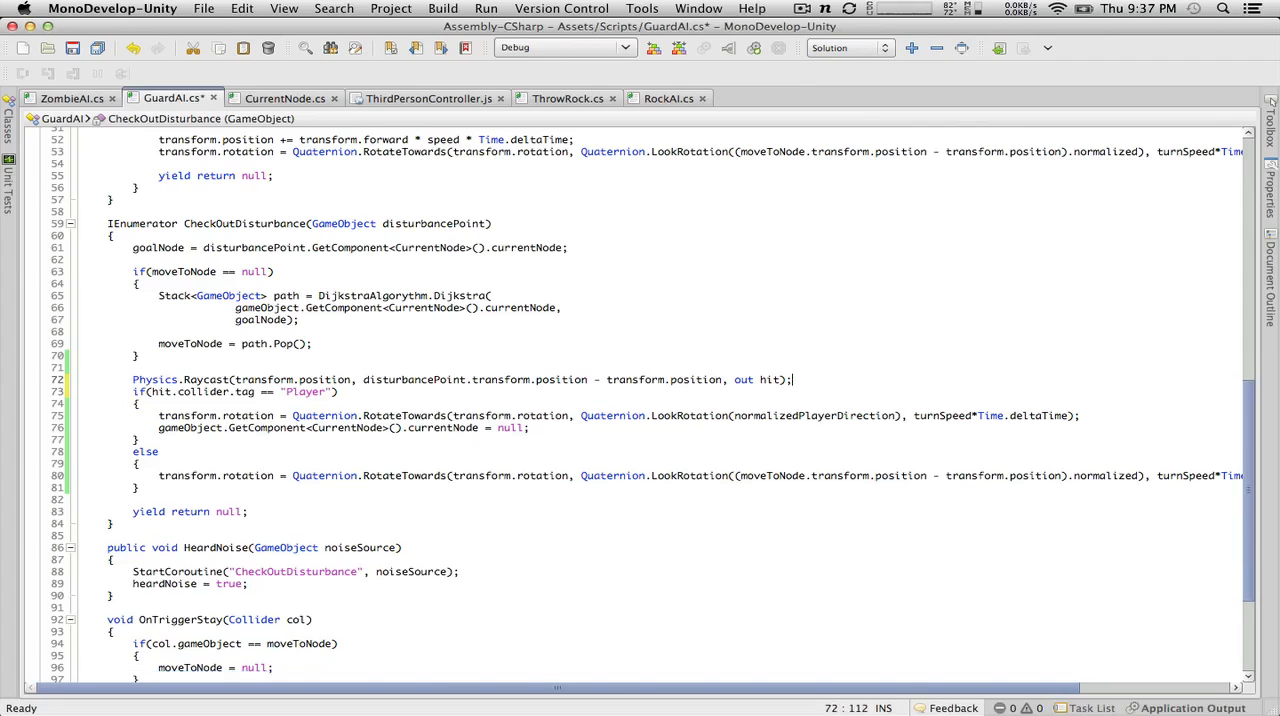
Step: Paste the RaycastHit hit; declaration above the Physics.Raycast line in CheckOutDisturbance and align its indentation with that line
left_click(166, 360)
key("Return")
key("Return")
key("super+v")
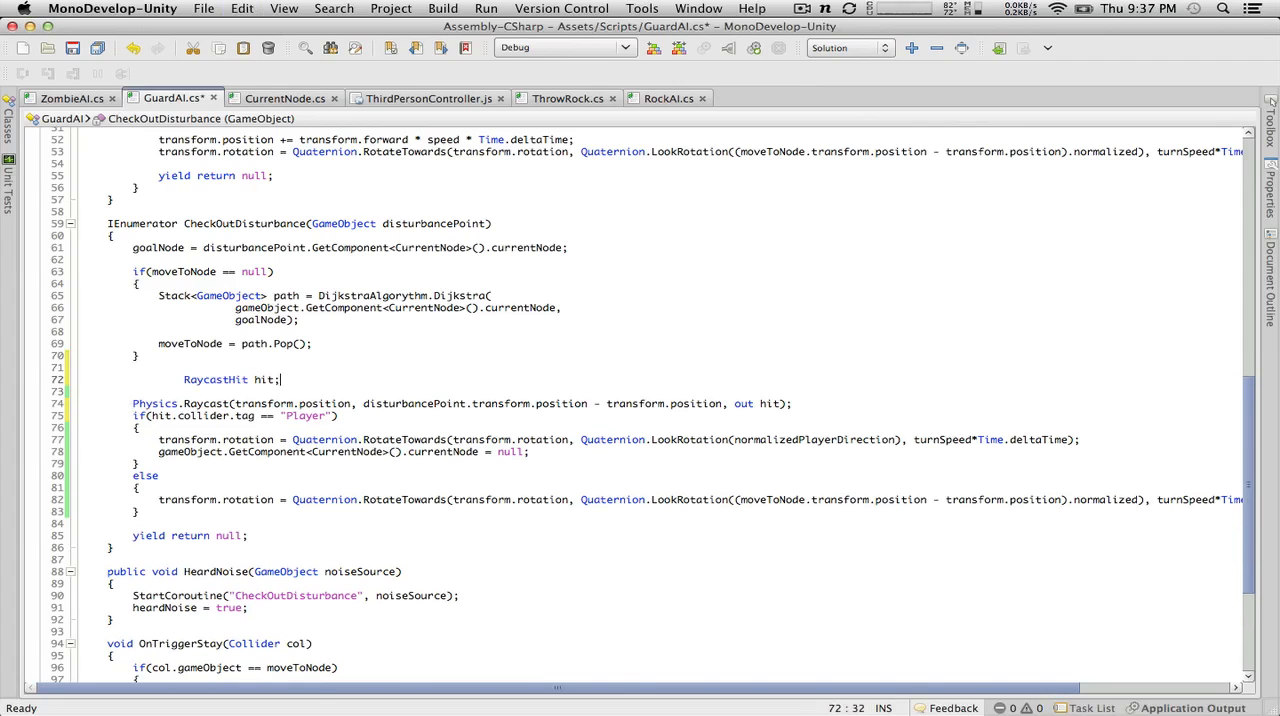
key("BackSpace")
key("BackSpace")
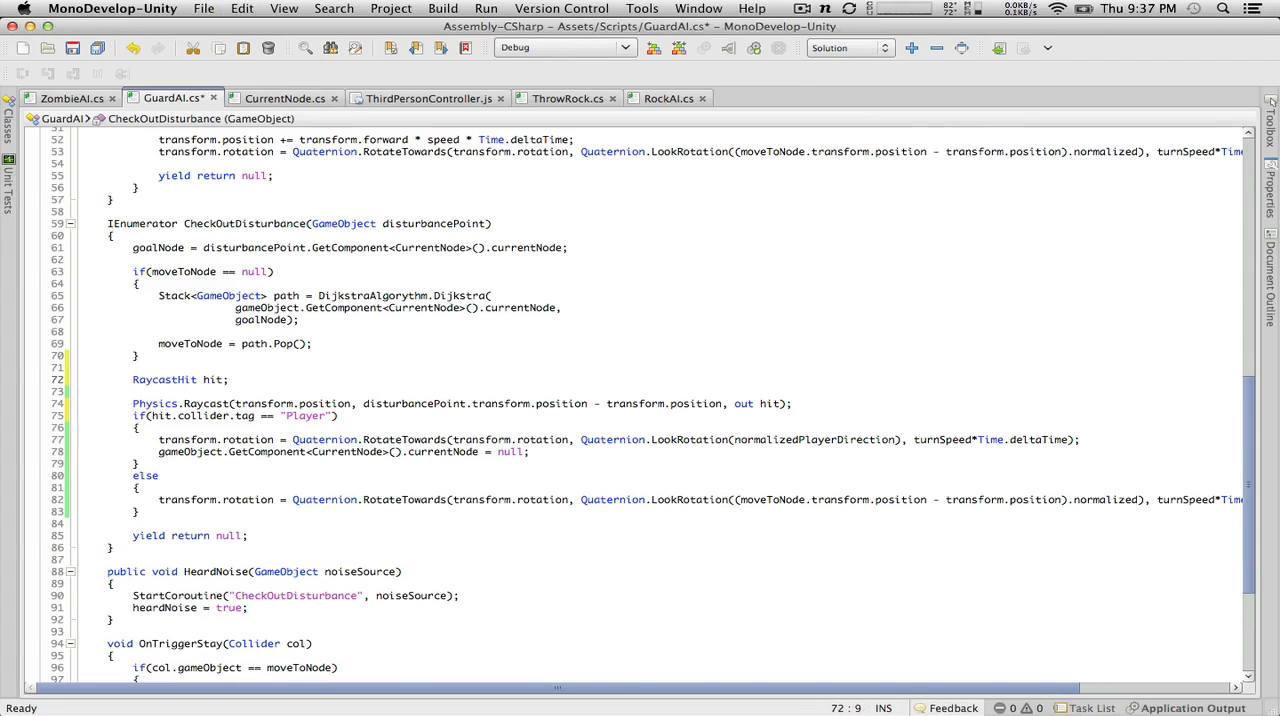
left_click(201, 515)
key("Return")
key("super+v")
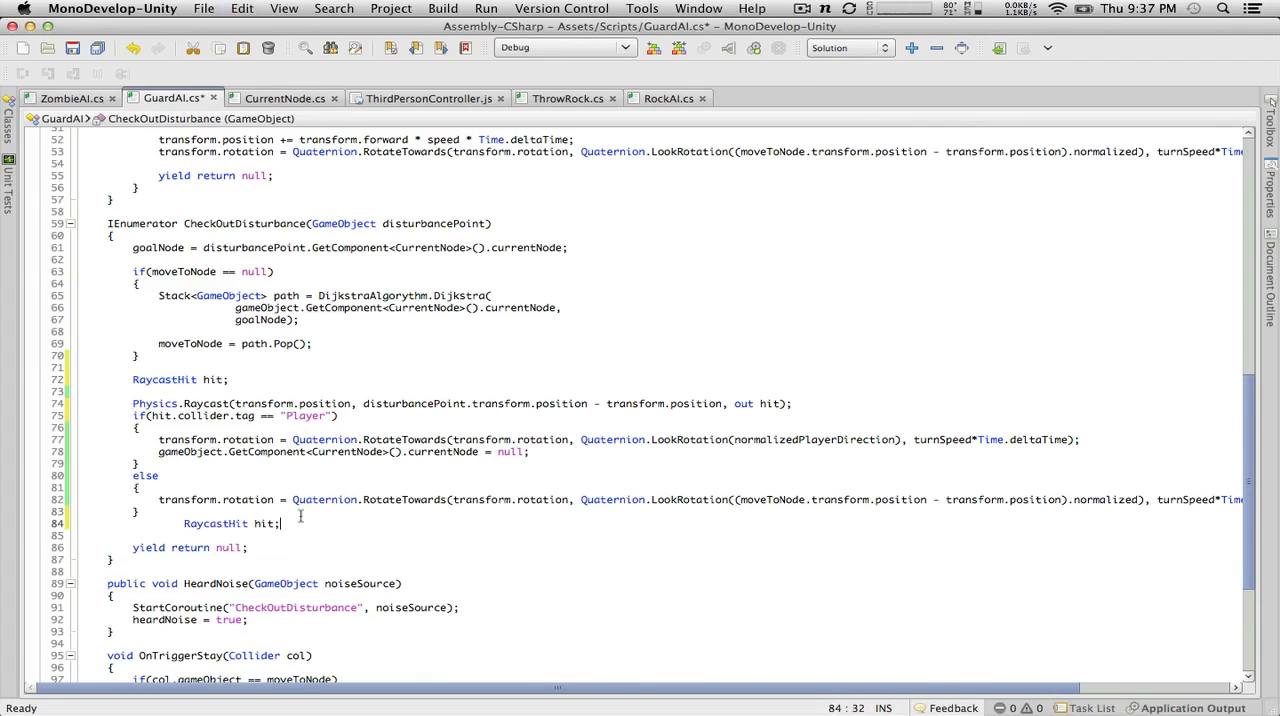
left_click_drag(337, 523, 161, 522)
Step: Copy the line transform.position += transform.forward * speed * Time.deltaTime; from the ZombieAI script and return to GuardAI
left_click(80, 99)
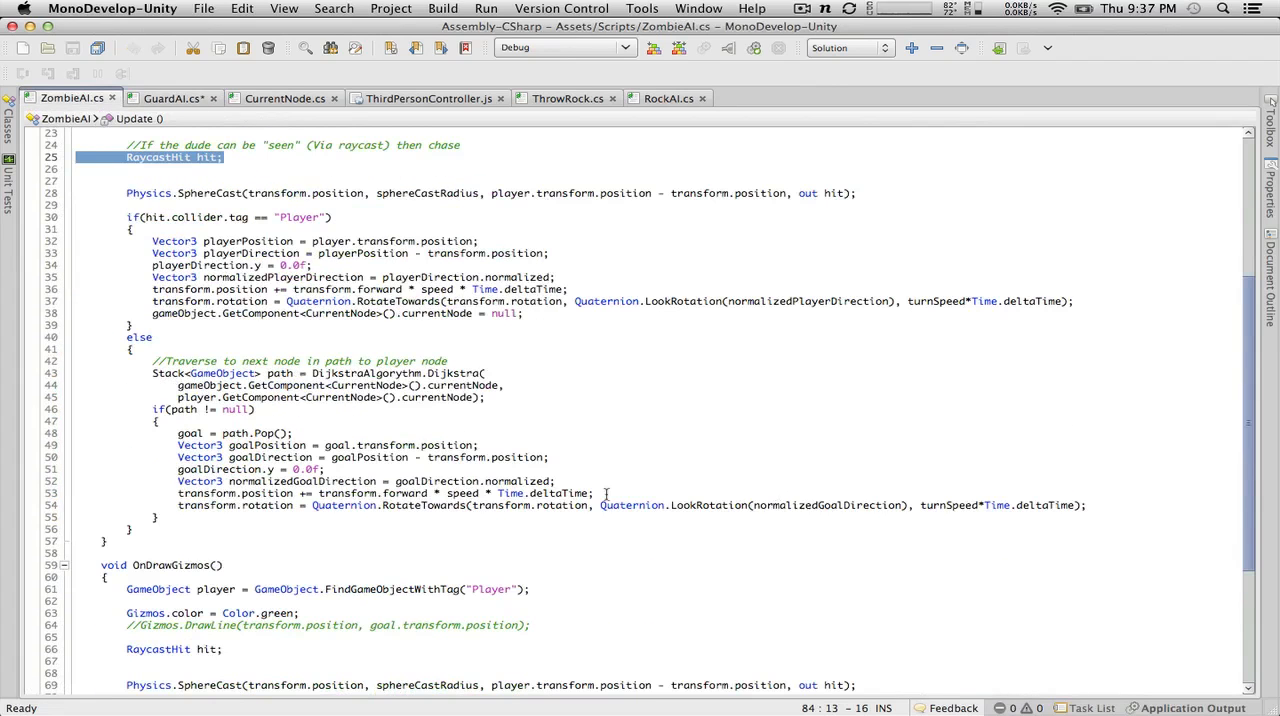
left_click_drag(605, 493, 632, 491)
key("super+c")
left_click(172, 98)
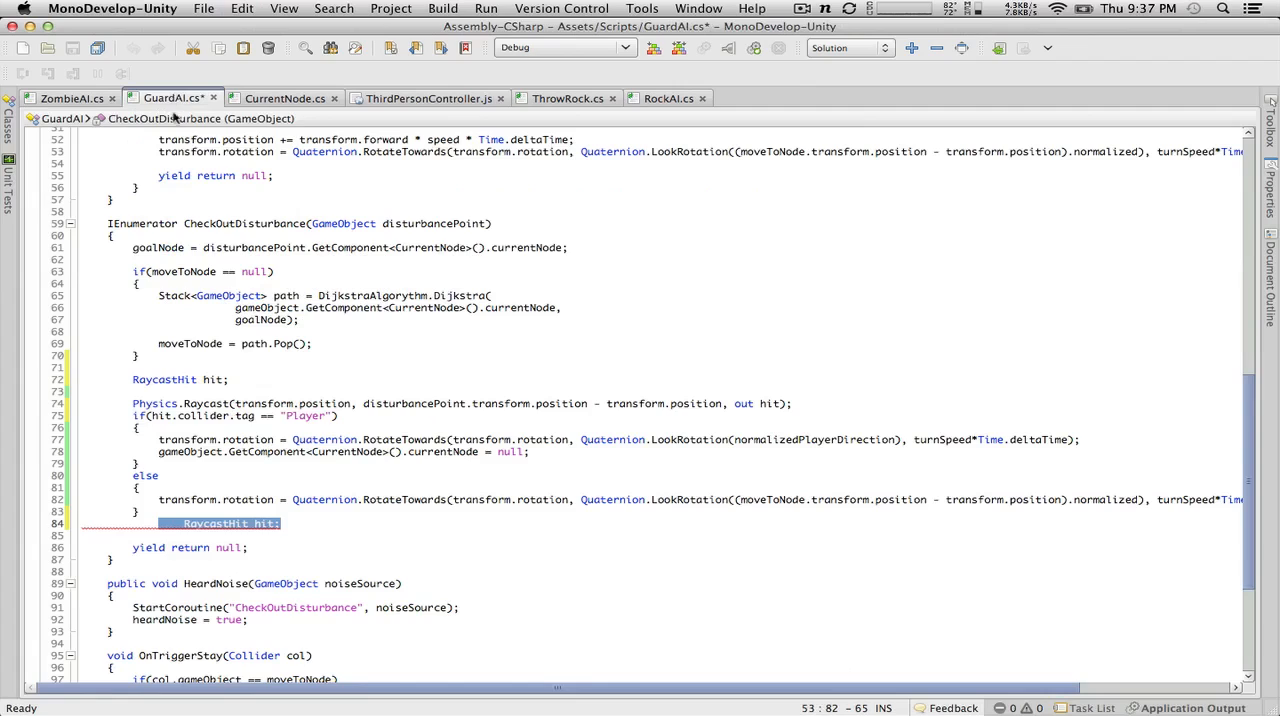
Step: Replace the stray RaycastHit line below the else block with the copied transform.position line, add a blank line above it, and save GuardAI
left_click(292, 523)
triple_click(292, 523)
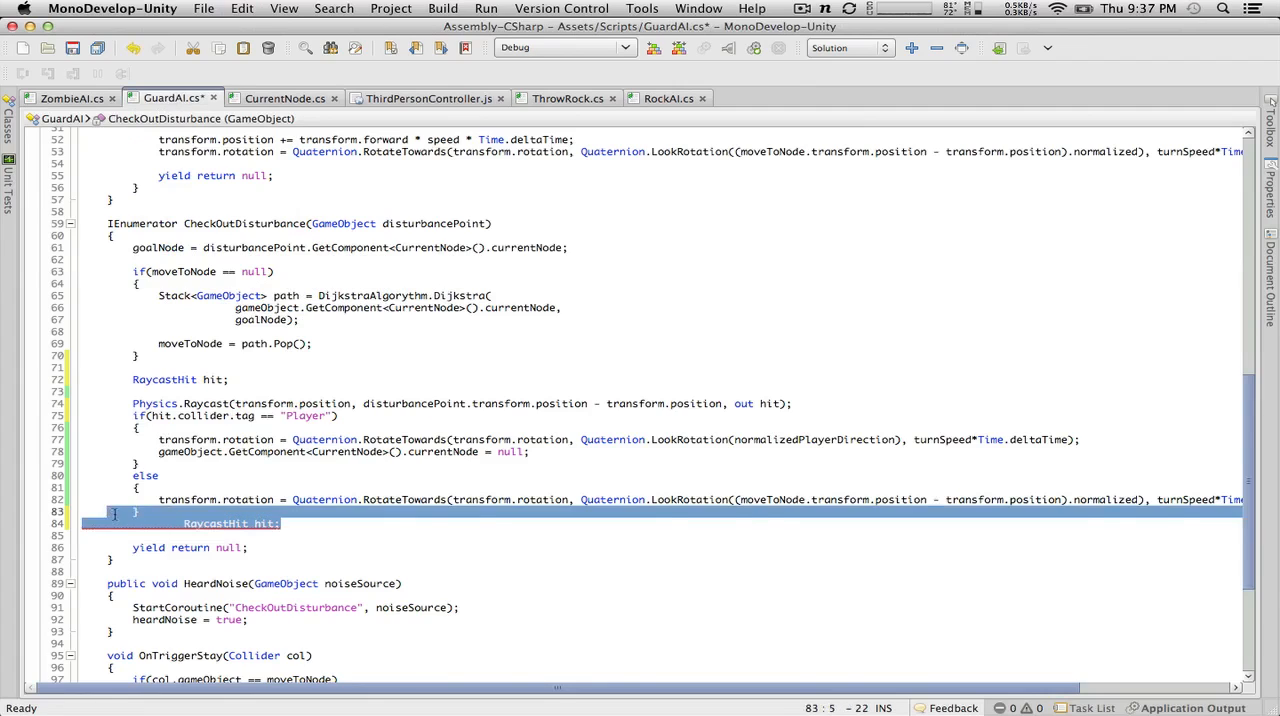
key("super+v")
left_click(280, 512)
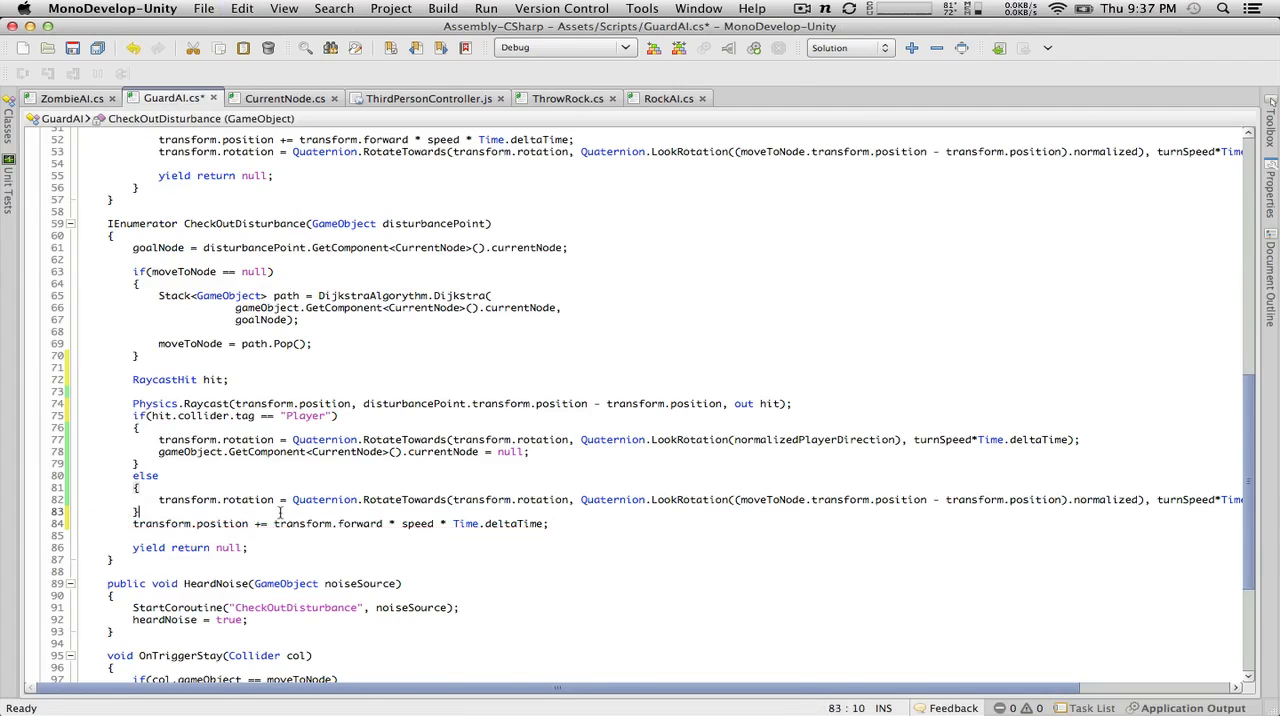
key("Return")
left_click(72, 47)
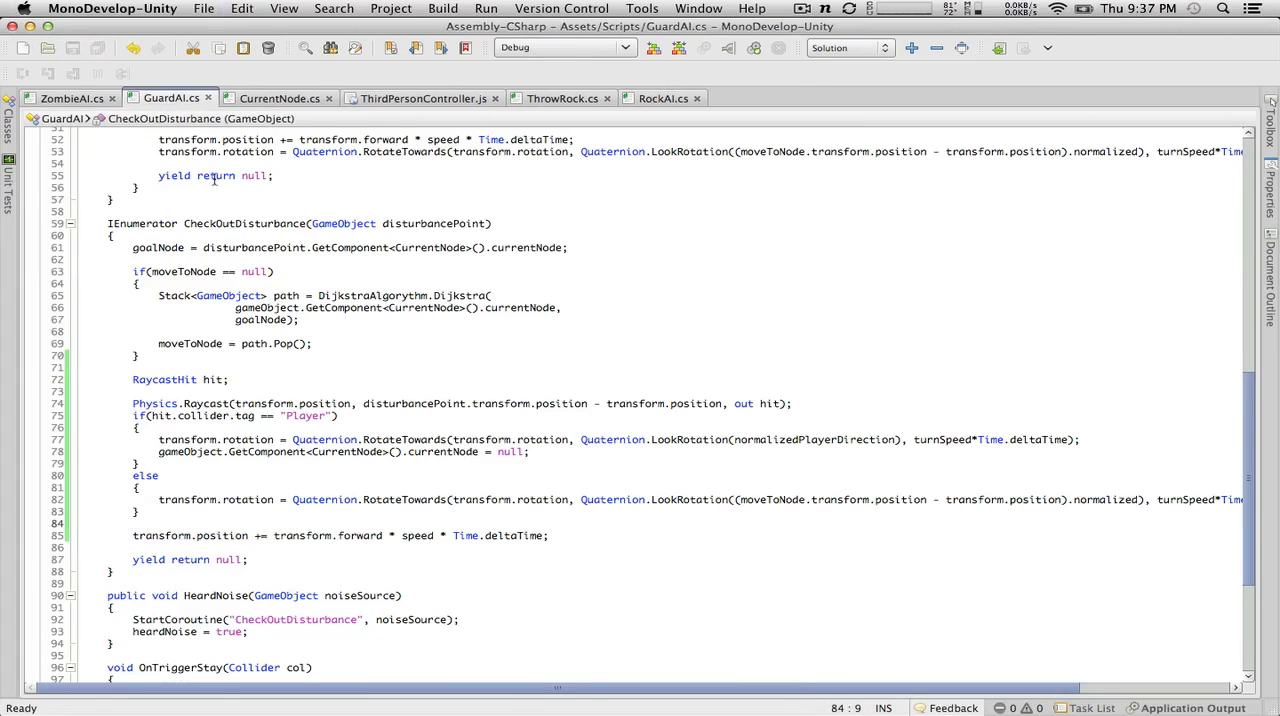
Step: Switch to Unity, open the reported compile error at its GuardAI source line, and highlight the normalizedPlayerDirection argument there
key("ctrl+Left")
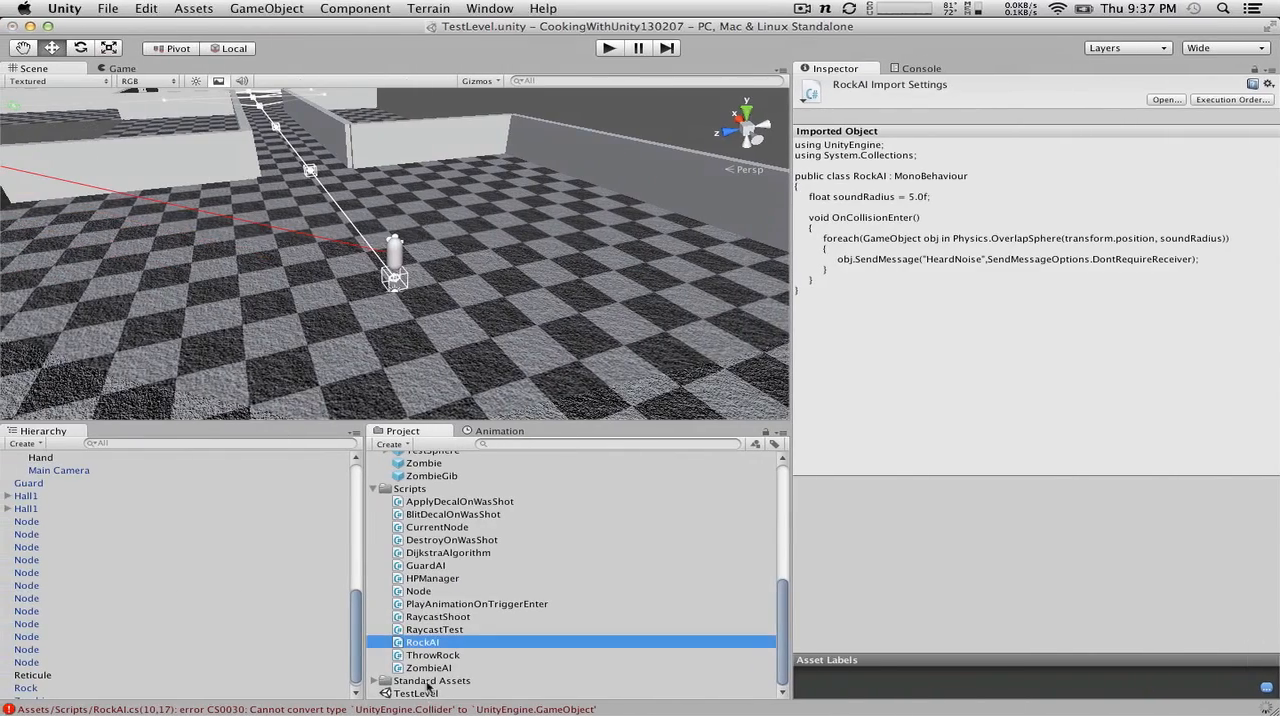
double_click(425, 709)
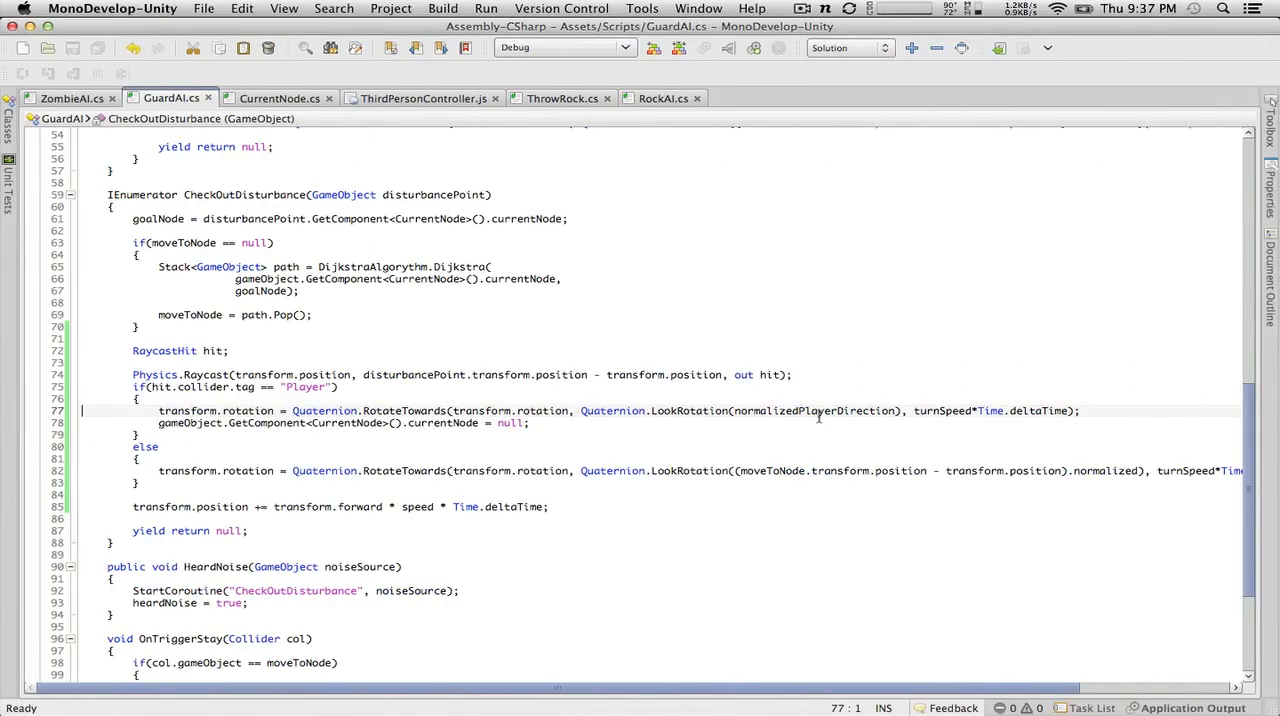
double_click(824, 411)
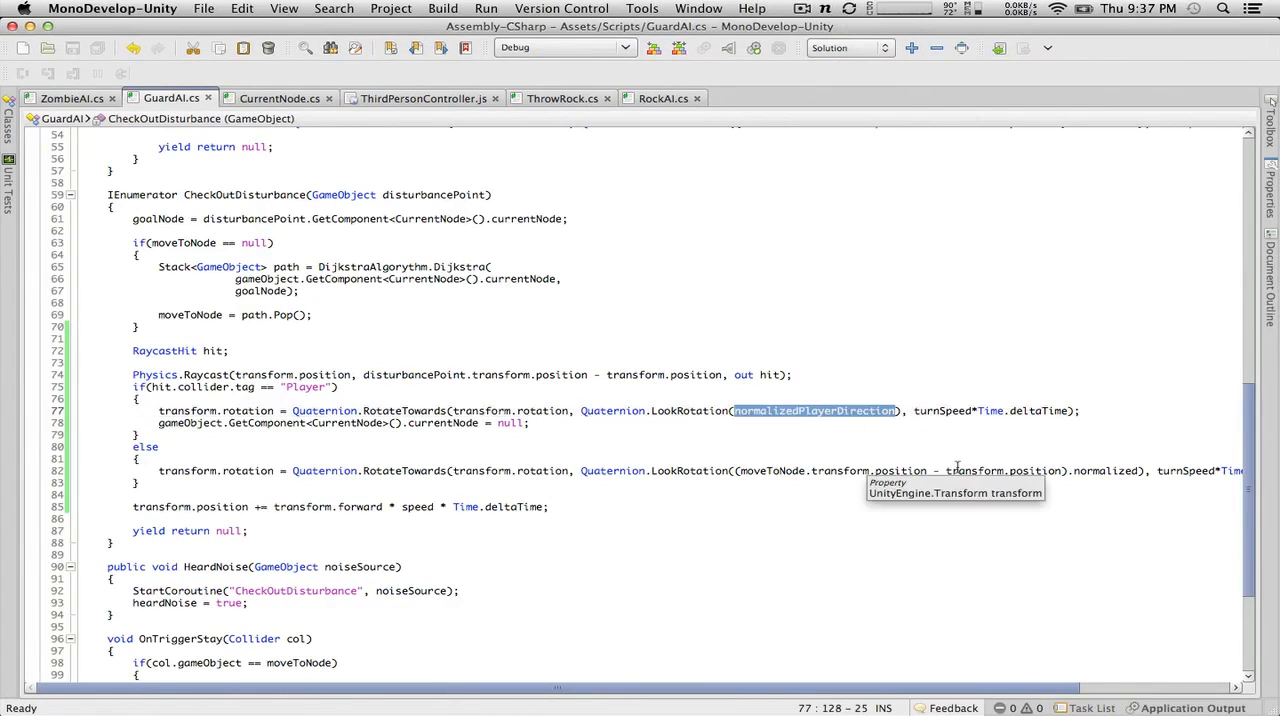
Step: Change the if condition below the Physics.Raycast line in CheckOutDisturbance to hit.collider.gameObject == disturbancePoint
left_click(323, 387)
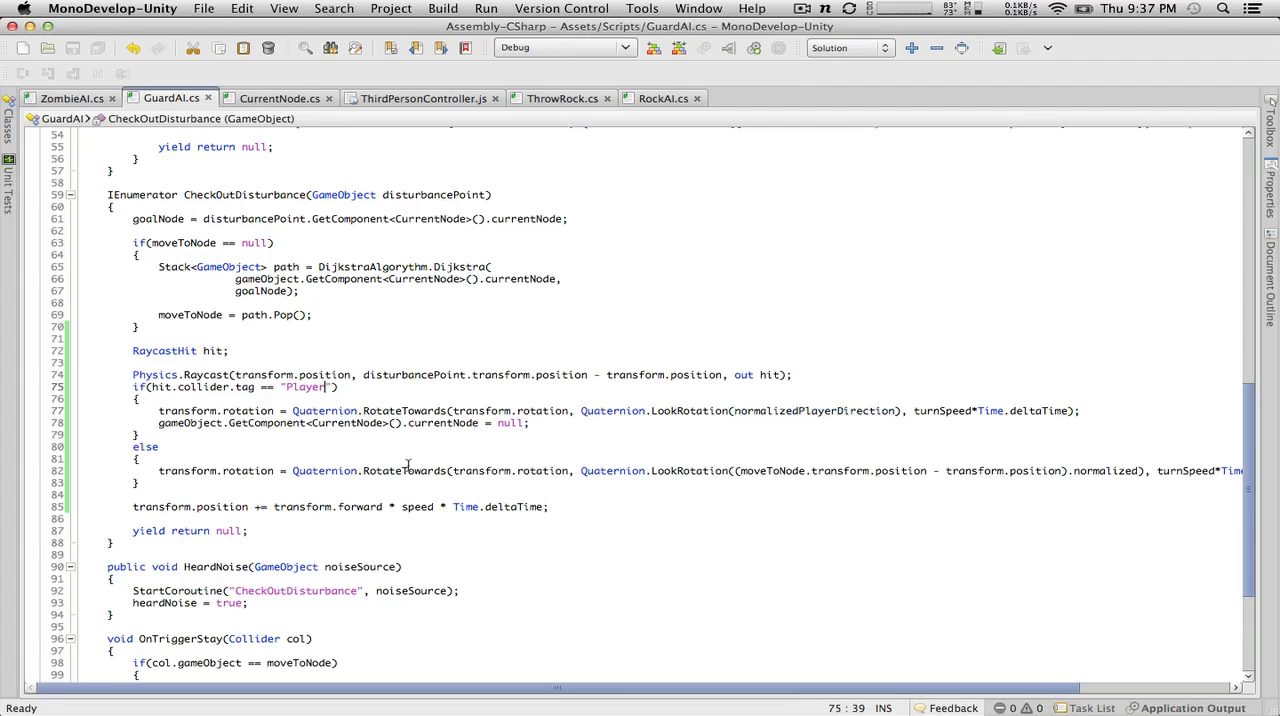
key("BackSpace")
key("BackSpace")
key("BackSpace")
key("BackSpace")
key("BackSpace")
key("BackSpace")
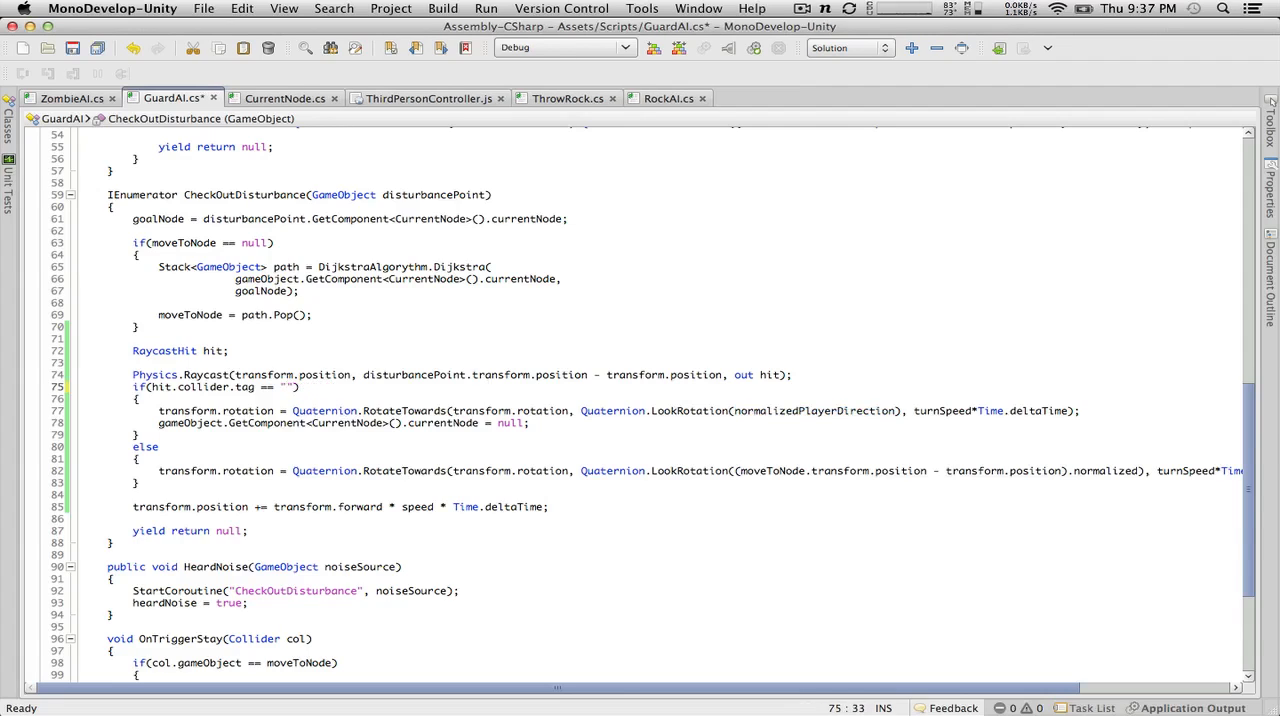
key("BackSpace")
key("BackSpace")
key("BackSpace")
key("BackSpace")
key("BackSpace")
key("BackSpace")
type("==")
key("BackSpace")
key("BackSpace")
key("BackSpace")
key("BackSpace")
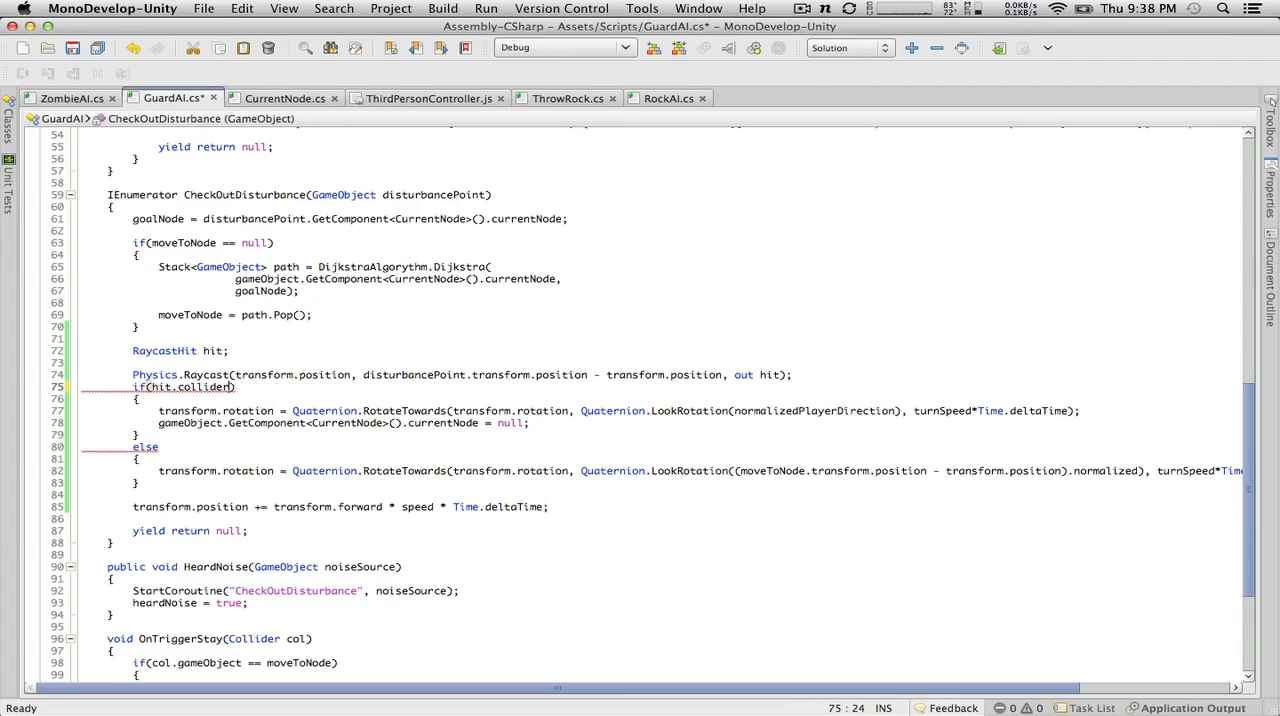
type("r.gameObject ")
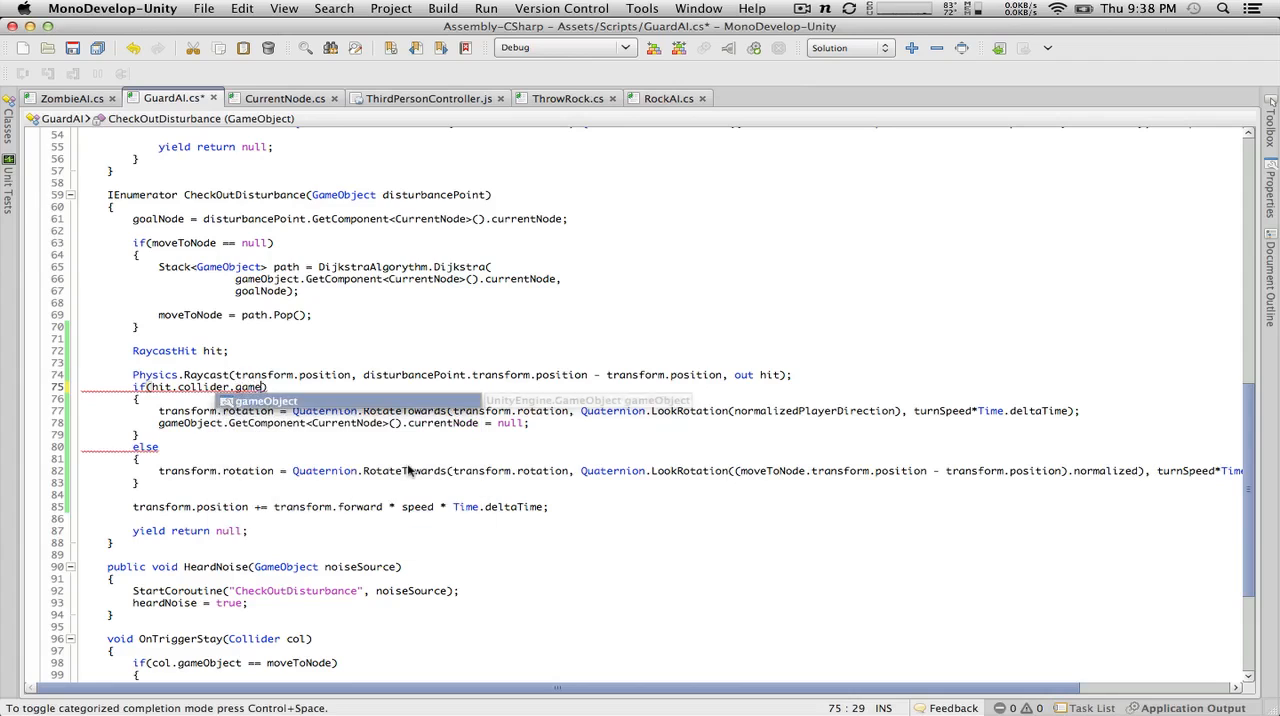
type("== disturbancePoint")
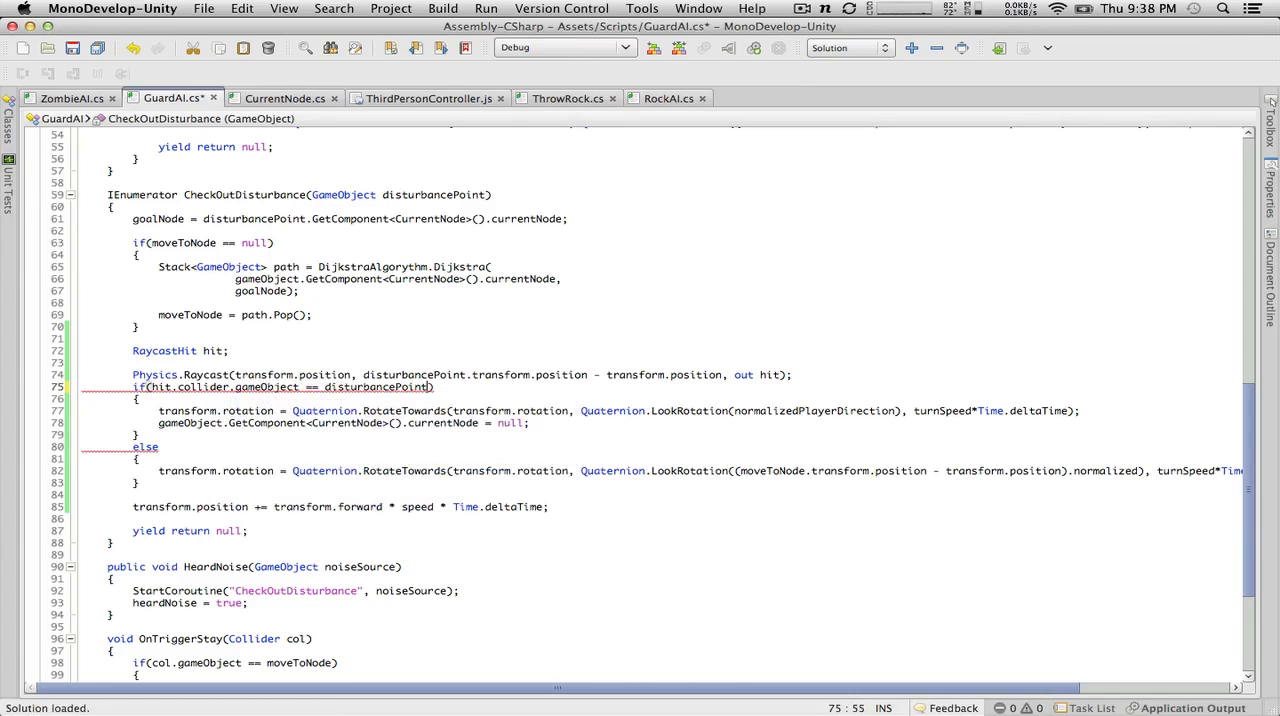
Step: Replace normalizedPlayerDirection in the if block's LookRotation call with disturbancePoint.transform.position - transform.position and save GuardAI
left_click(487, 422)
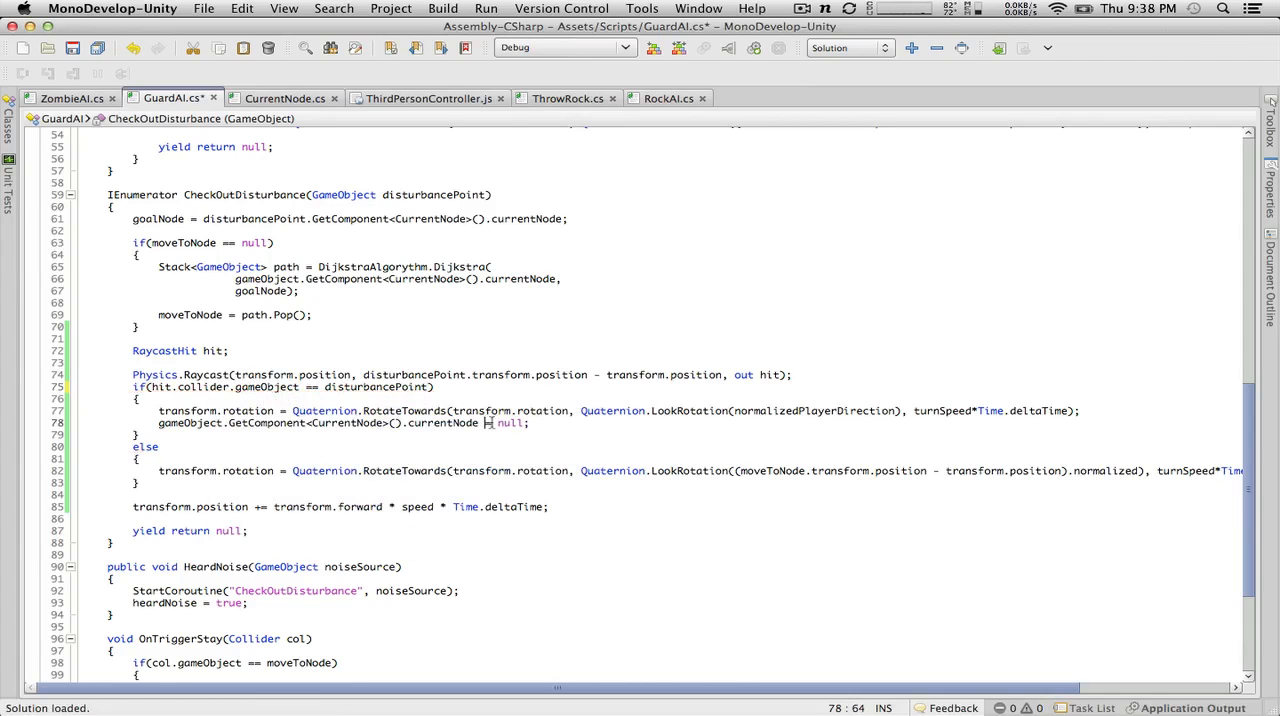
double_click(799, 410)
key("BackSpace")
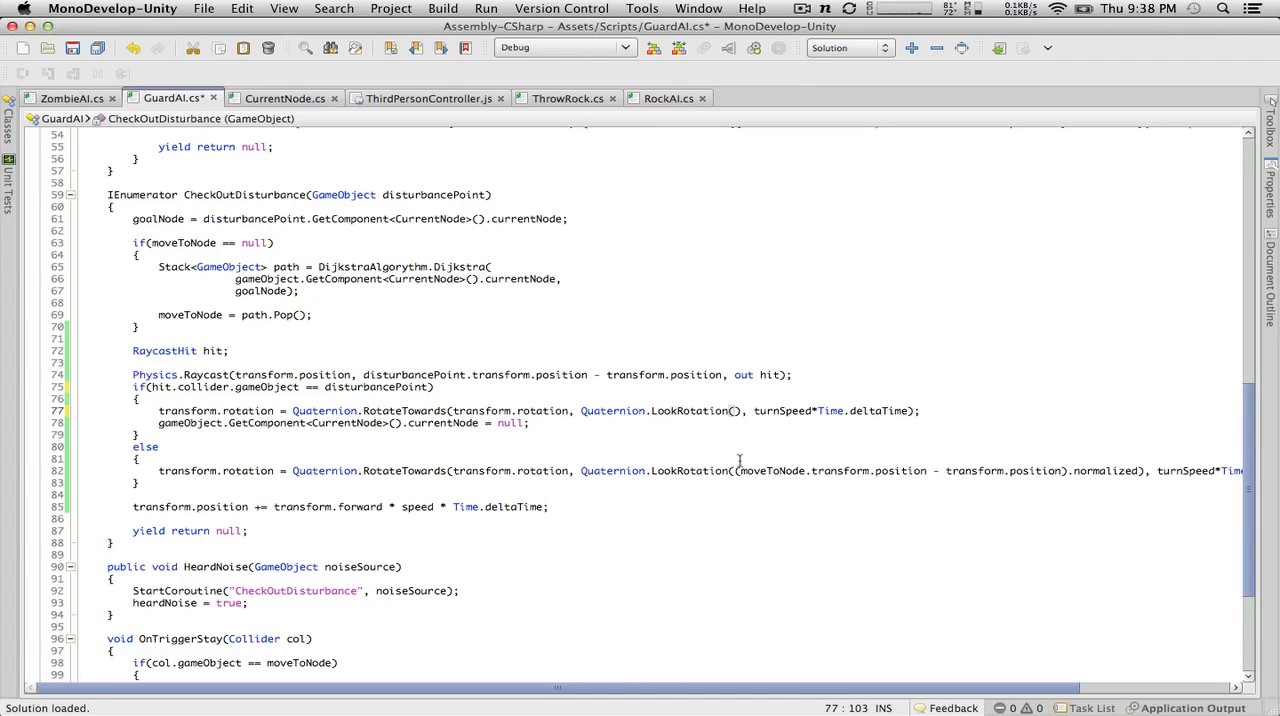
type("disturbancePoint.tr")
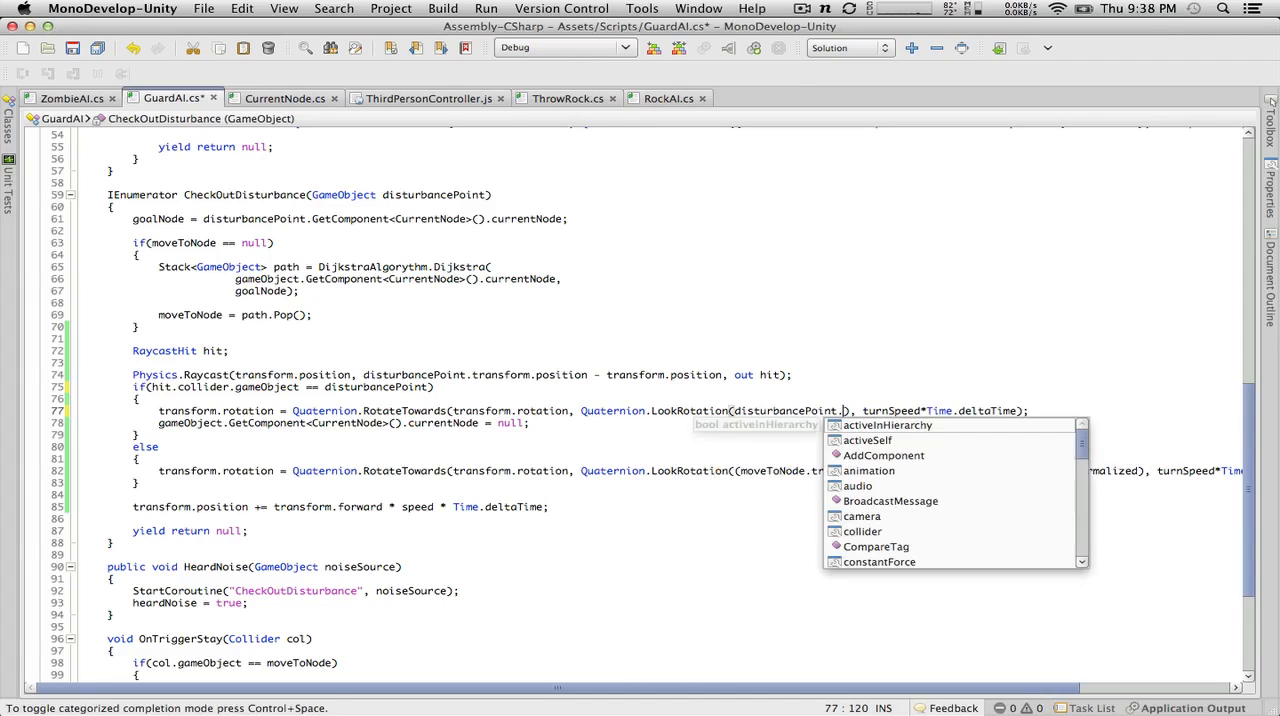
type("ansform.position")
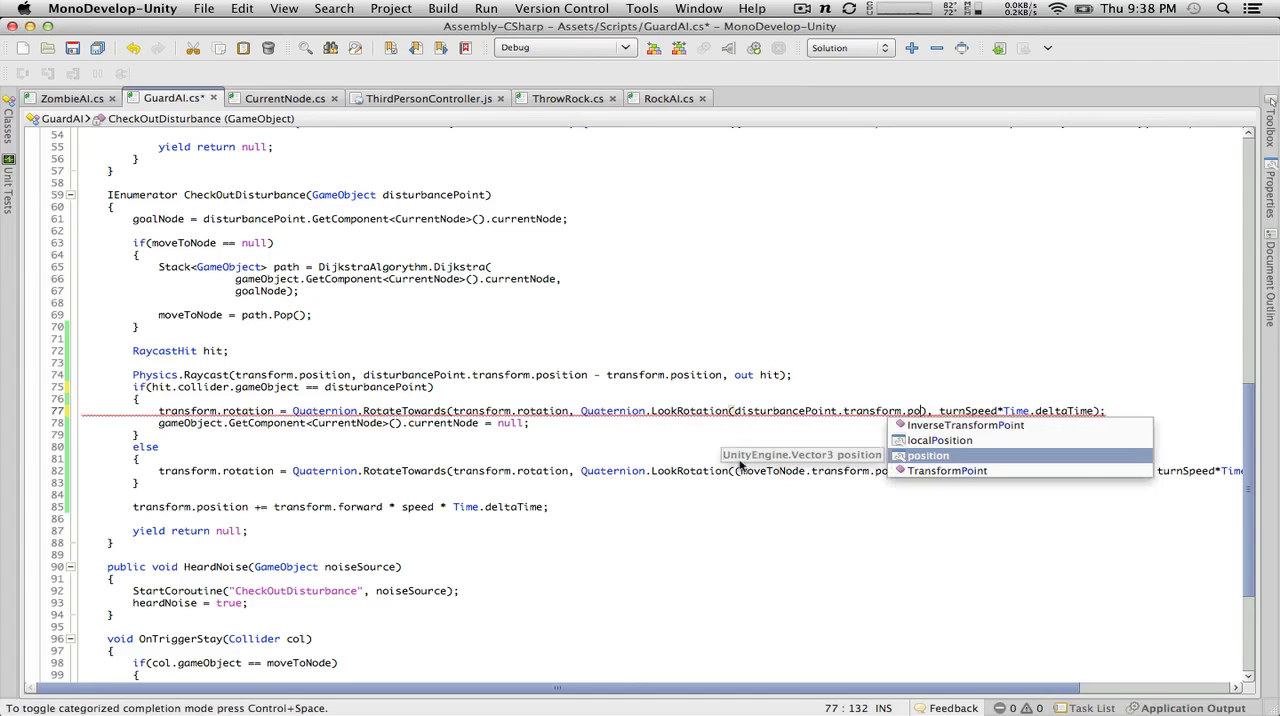
type(" - ")
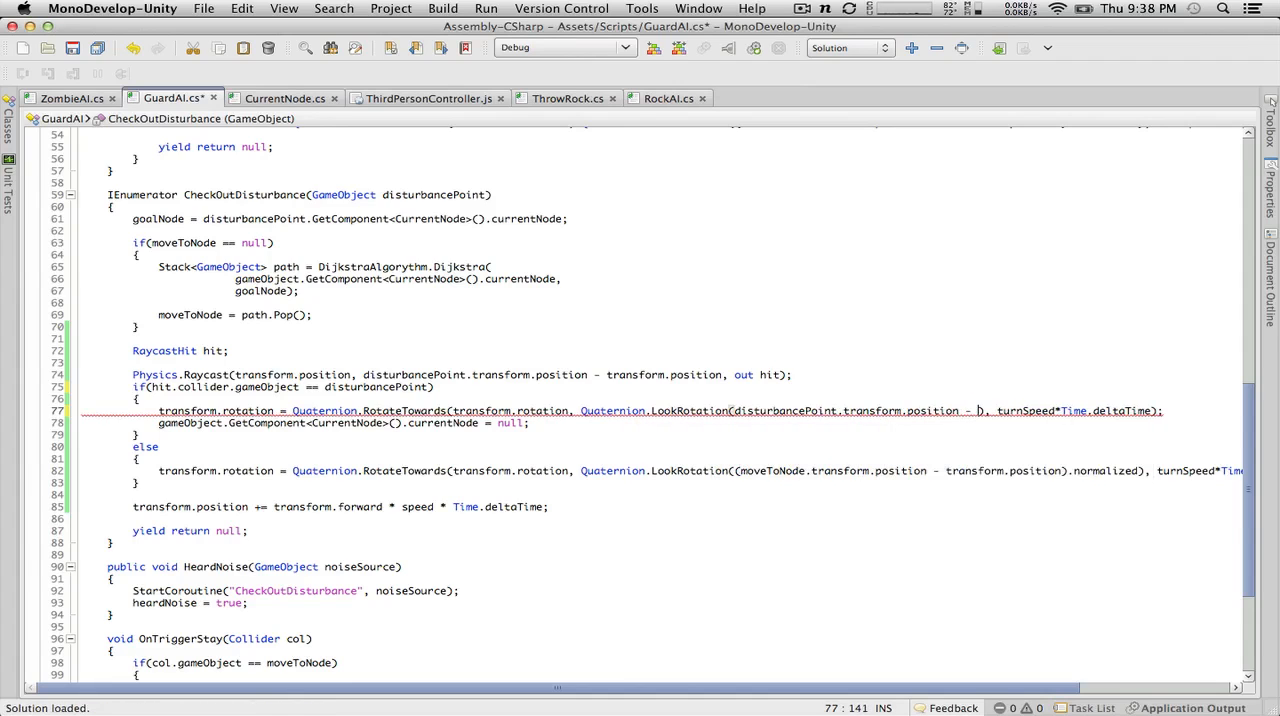
type("transform.po")
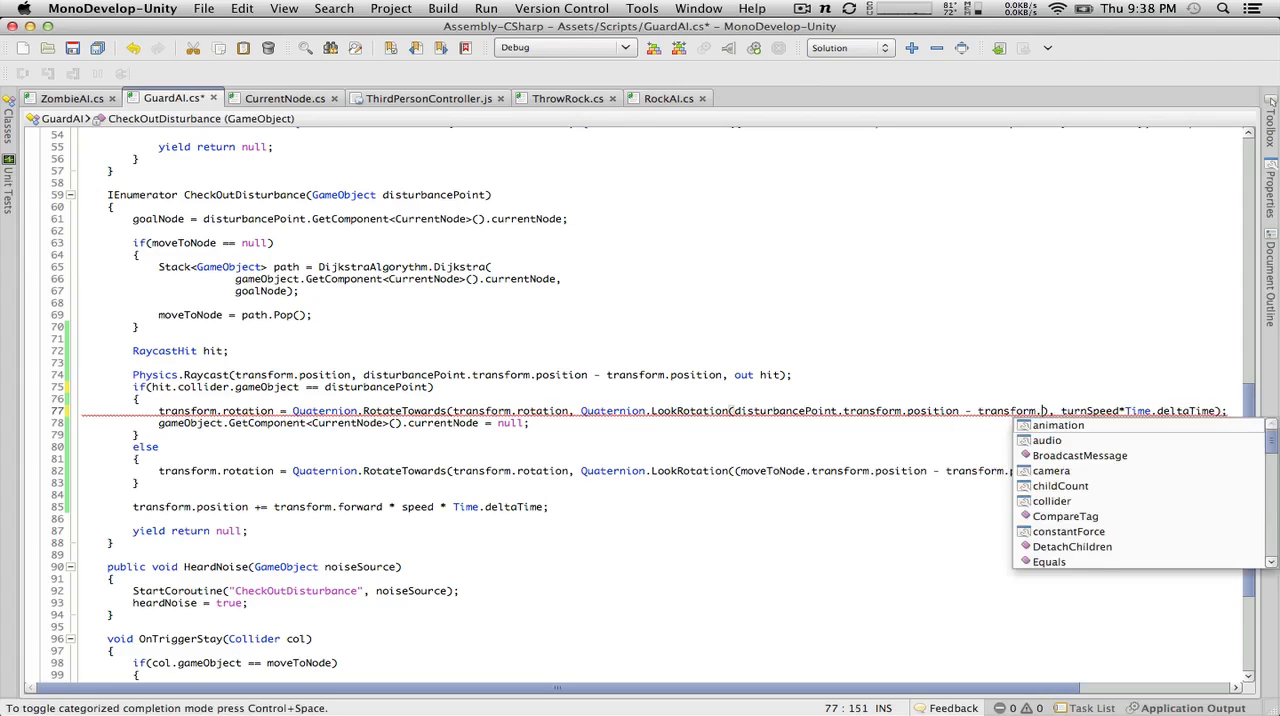
key("Return")
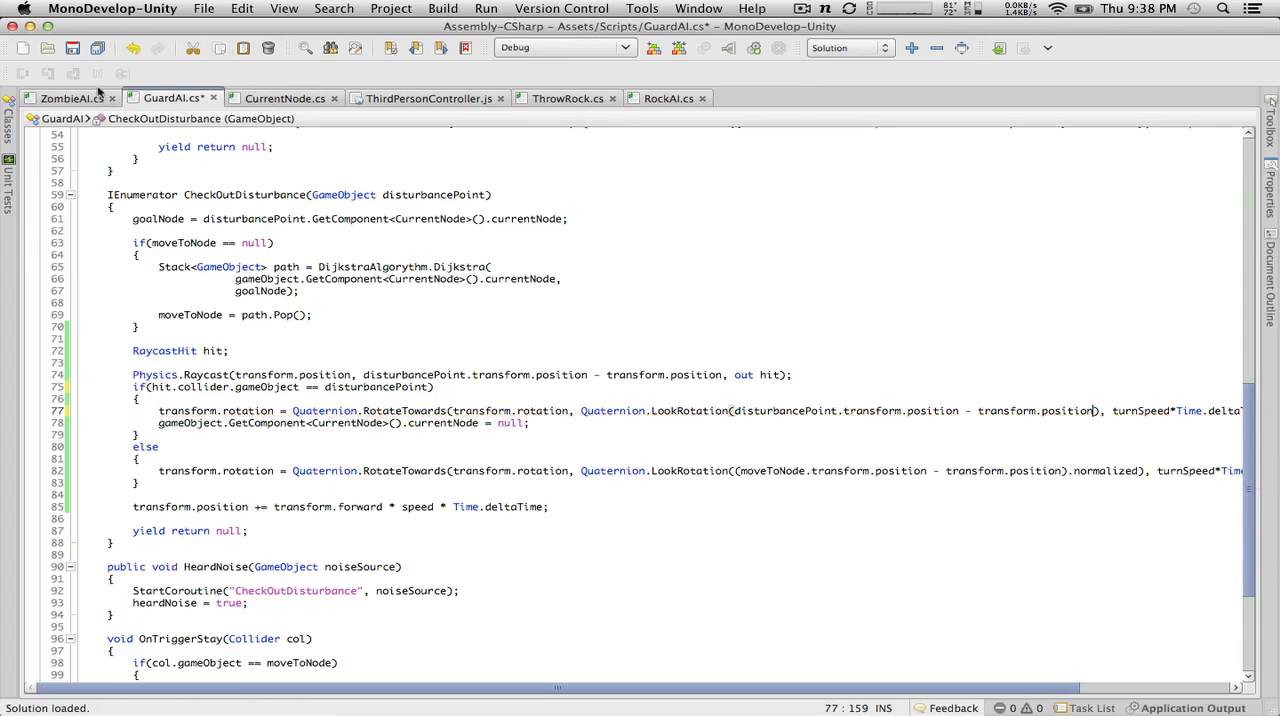
left_click(75, 48)
Step: Check the Unity console for remaining compile errors and return to the GuardAI script in MonoDevelop
mouse_move(285, 314)
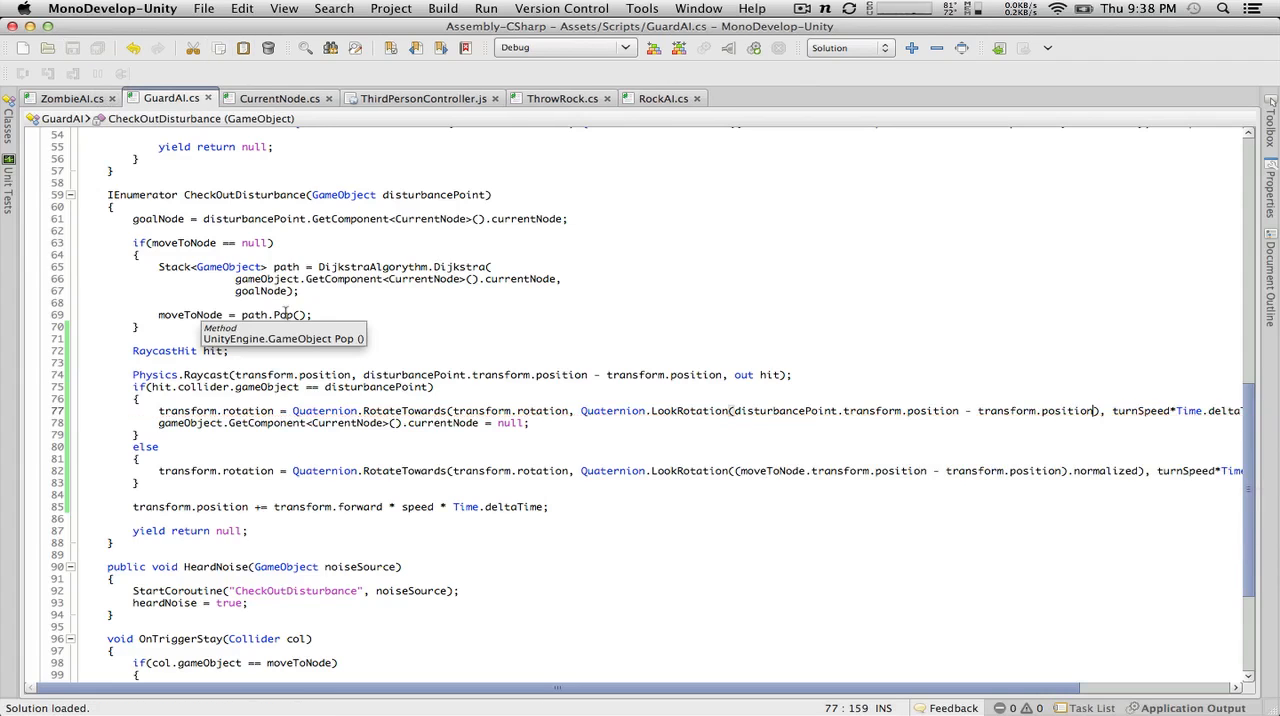
key("ctrl+Left")
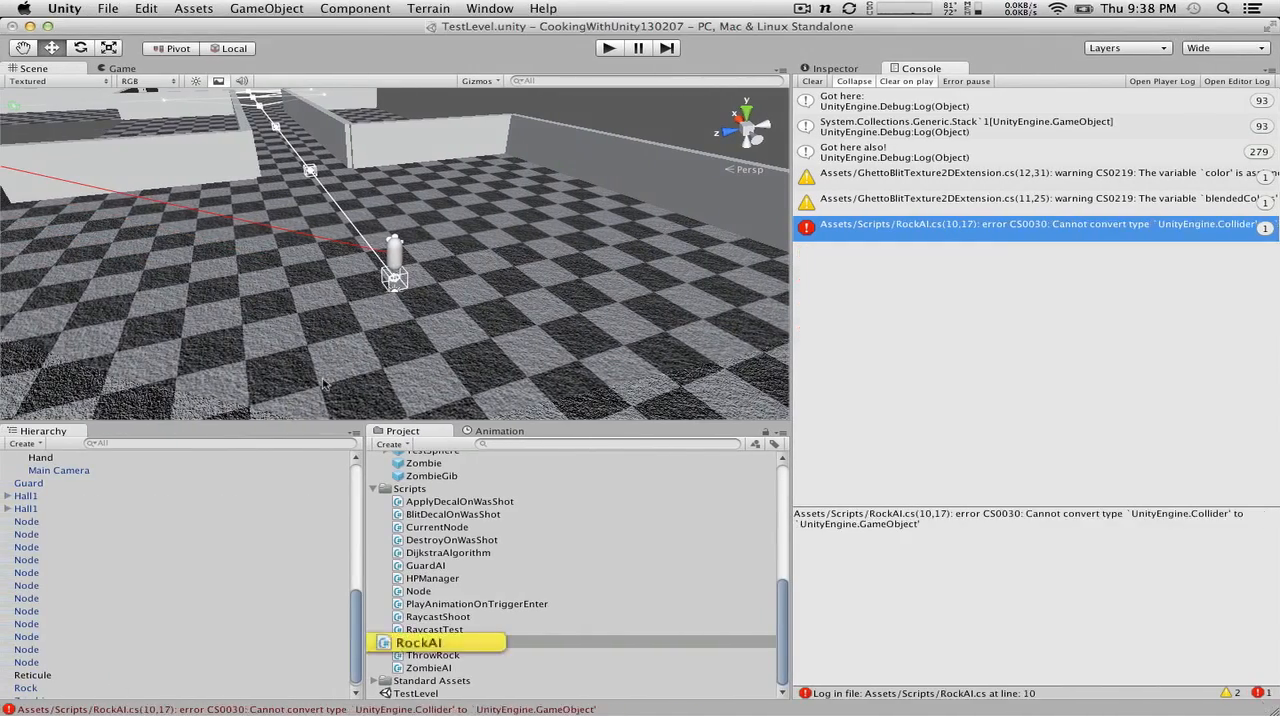
key("ctrl+Right")
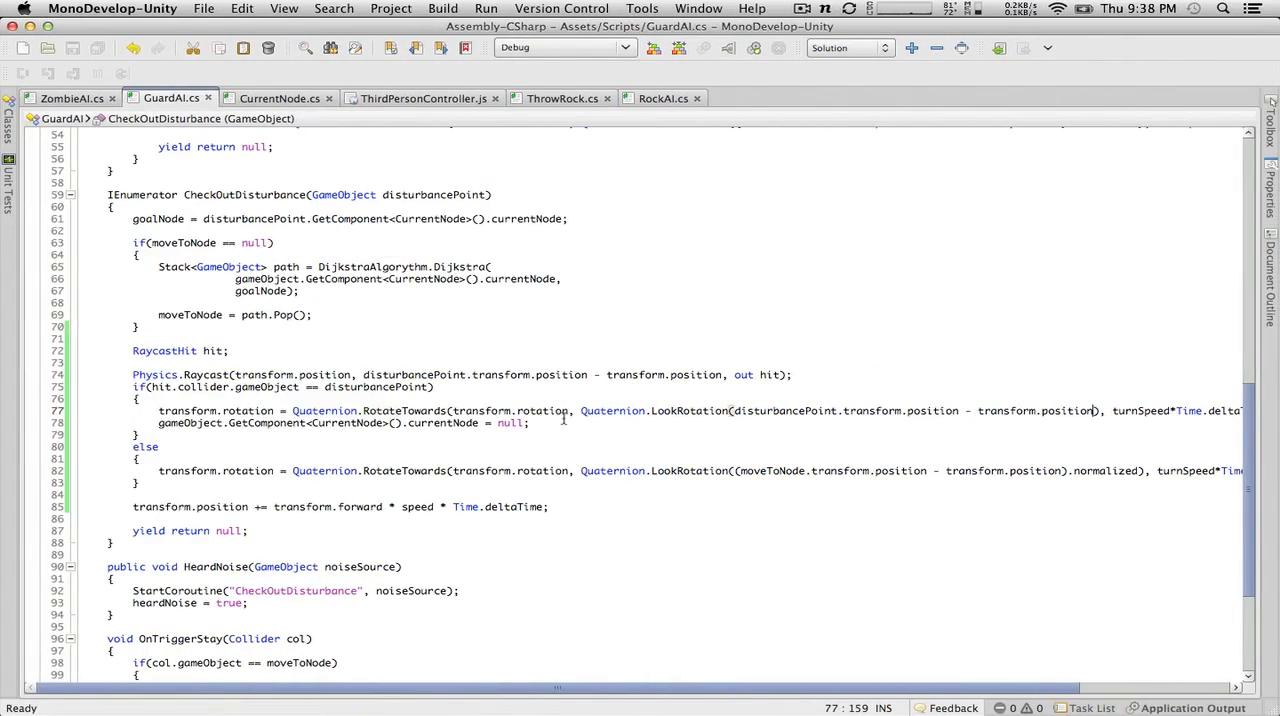
Step: Select the line gameObject.GetComponent<CurrentNode>().currentNode = null; in the if block of CheckOutDisturbance
left_click_drag(563, 421, 150, 418)
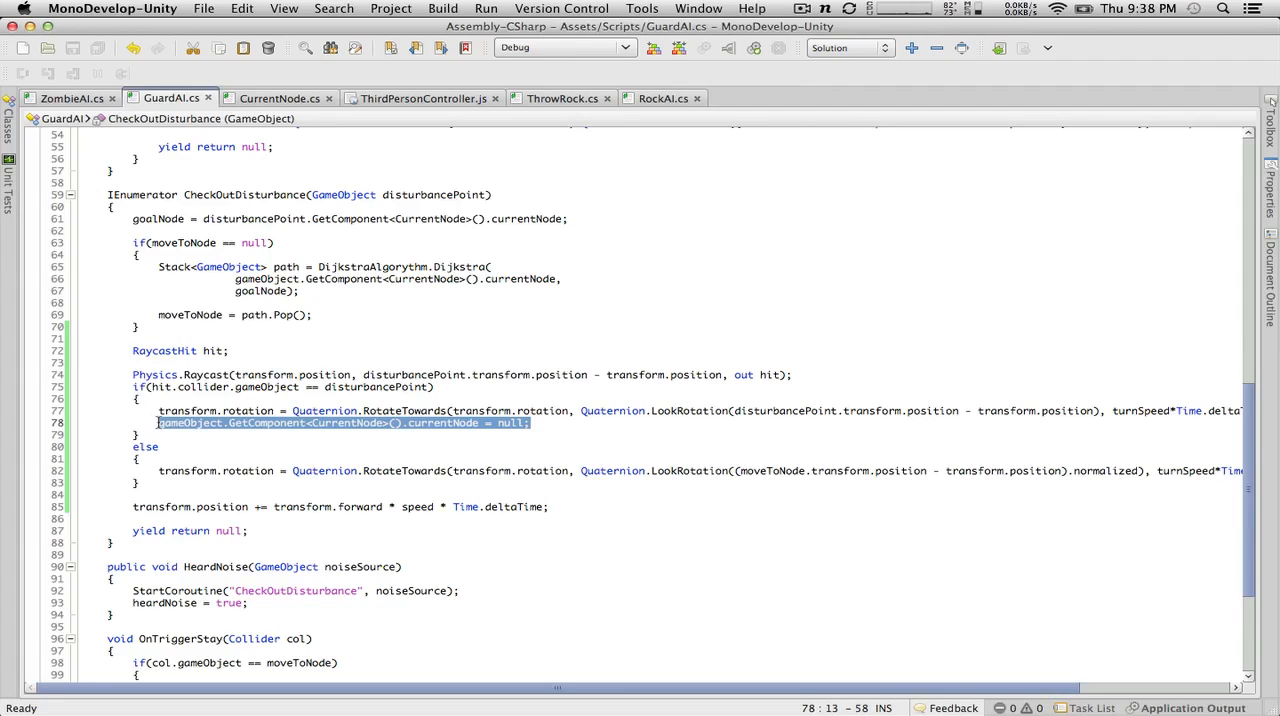
Step: Delete the line that sets gameObject's currentNode to null in CheckOutDisturbance and save GuardAI.cs
left_click_drag(156, 423, 86, 422)
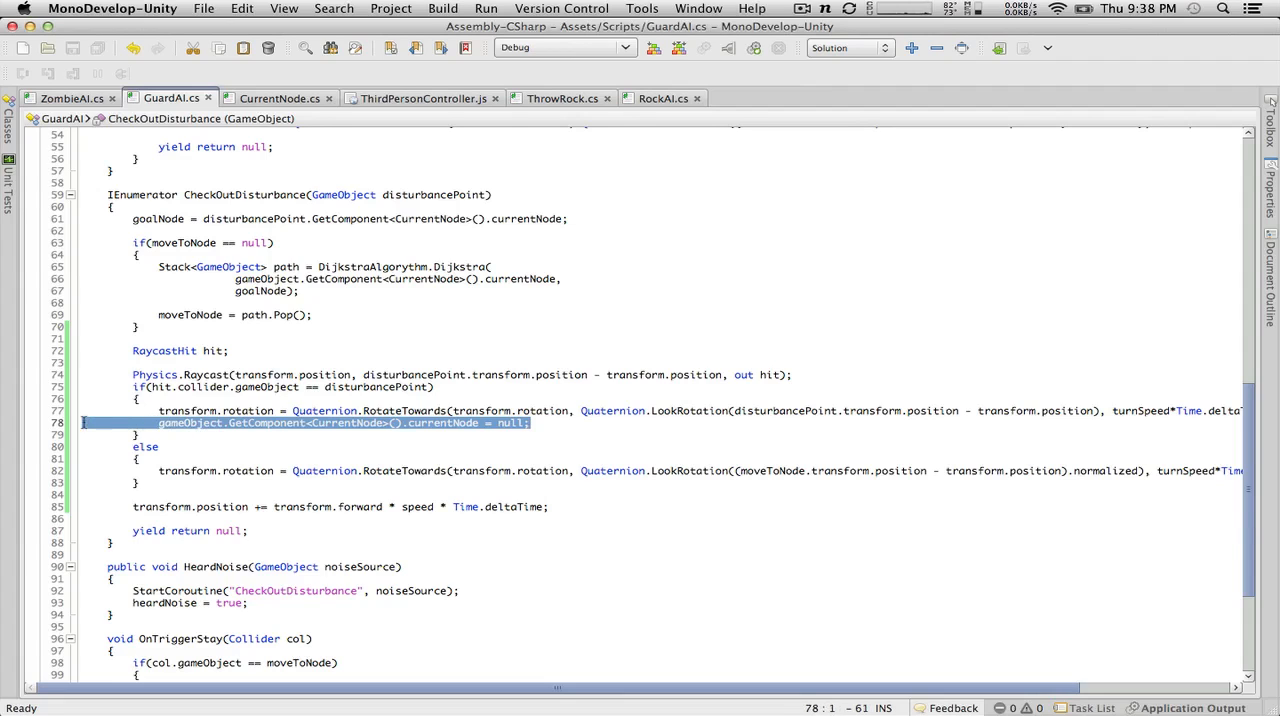
key("BackSpace")
key("BackSpace")
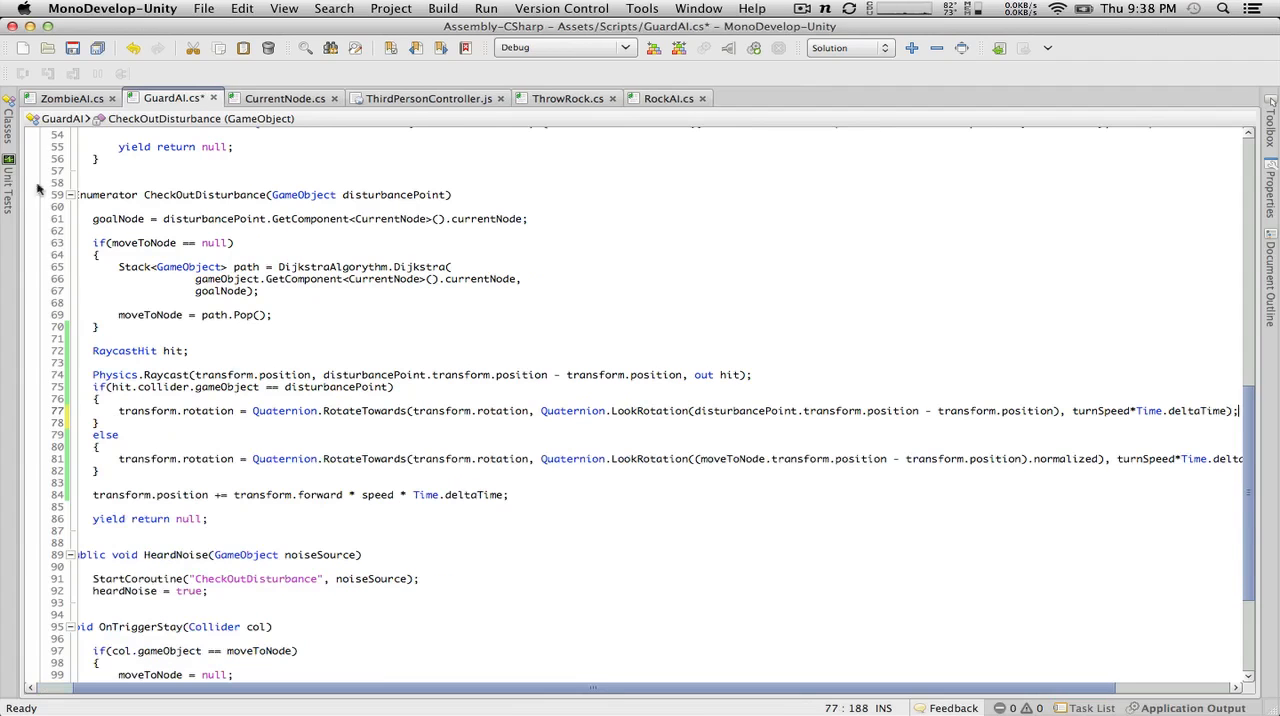
left_click(78, 54)
Step: Switch to Unity and open the source of the RockAI.cs type conversion error in MonoDevelop
key("super+Tab")
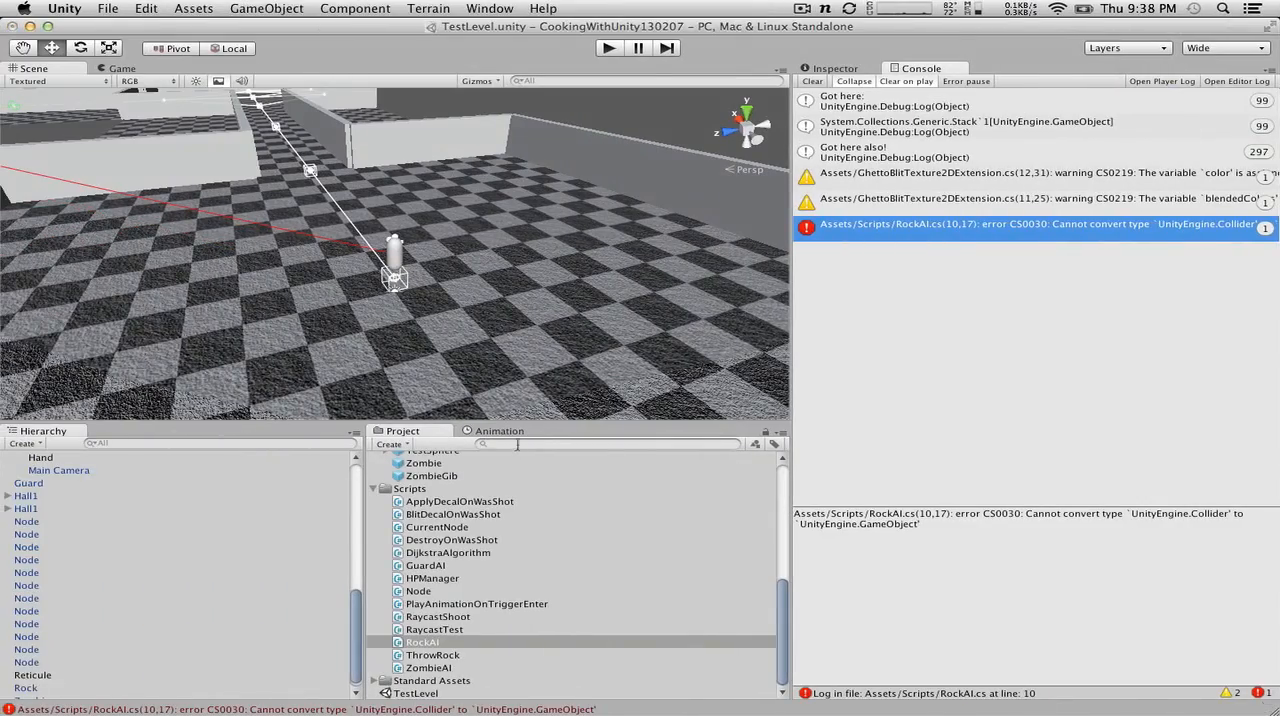
key("ctrl+Right")
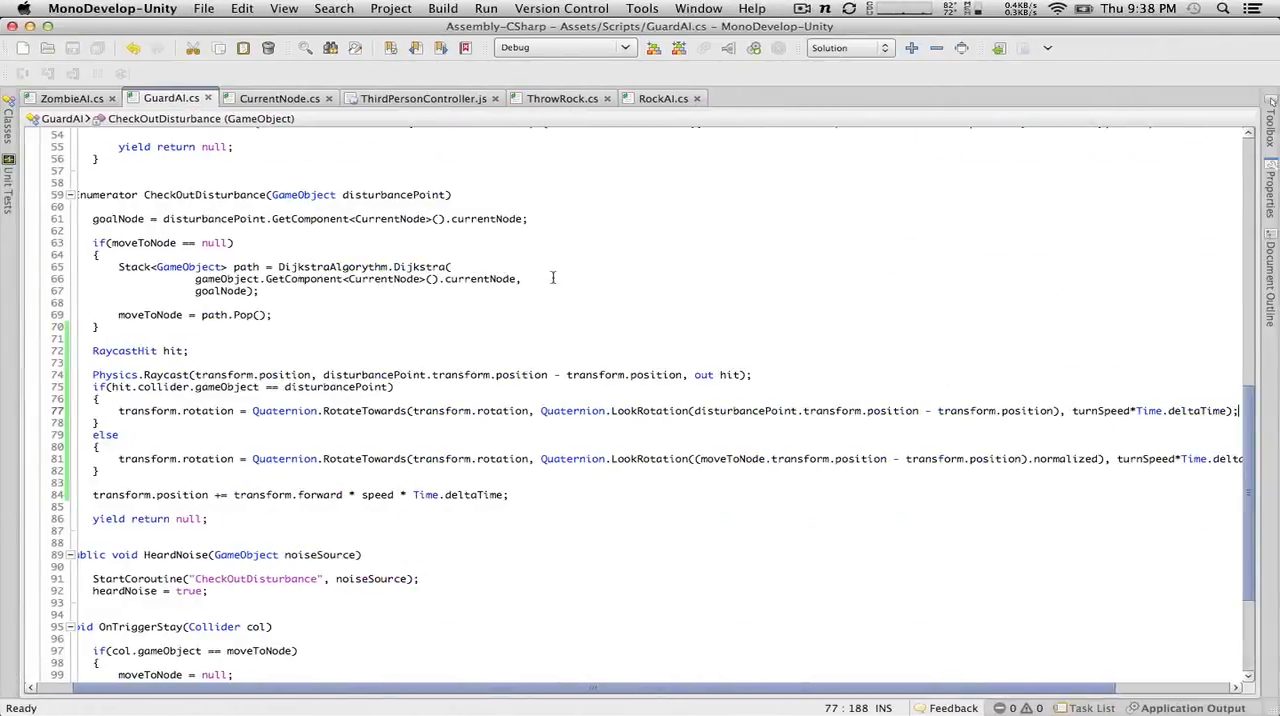
key("ctrl+Left")
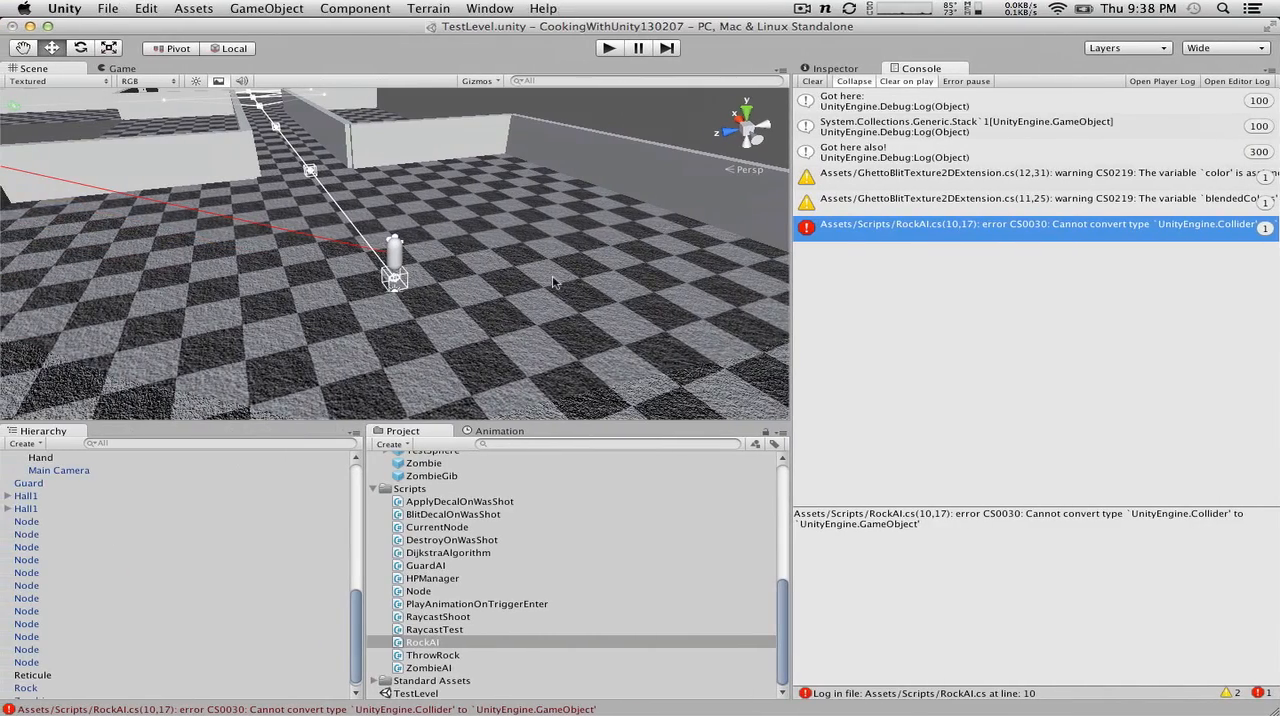
double_click(532, 710)
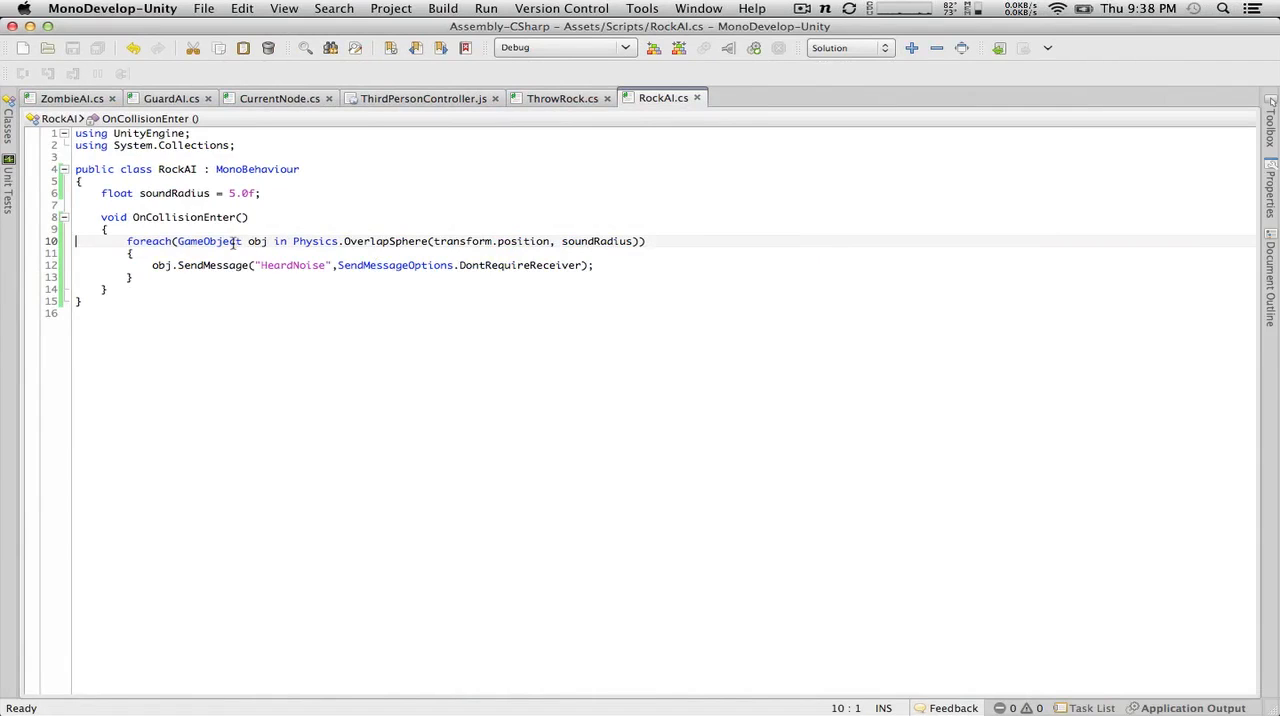
Step: Change the foreach loop variable to Collider col, call SendMessage on col.gameObject, and save RockAI.cs
double_click(230, 241)
type("Collider")
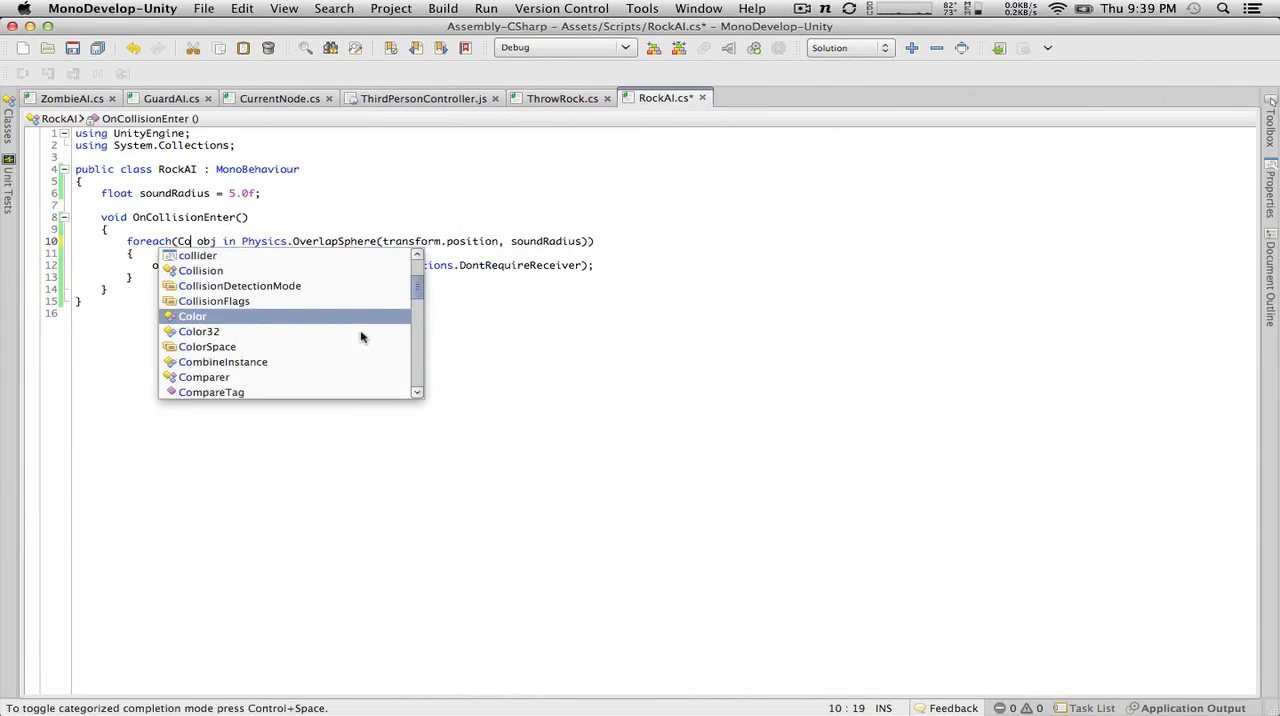
double_click(245, 241)
type("col")
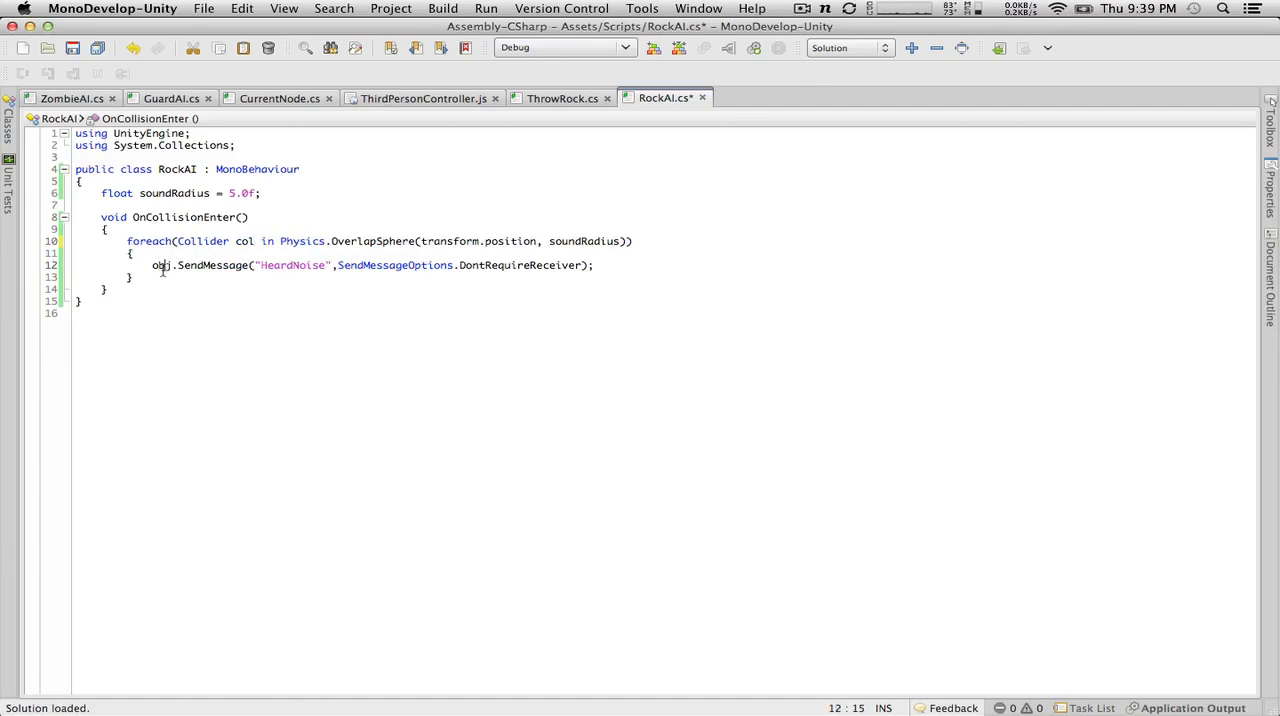
double_click(161, 265)
type("col.game")
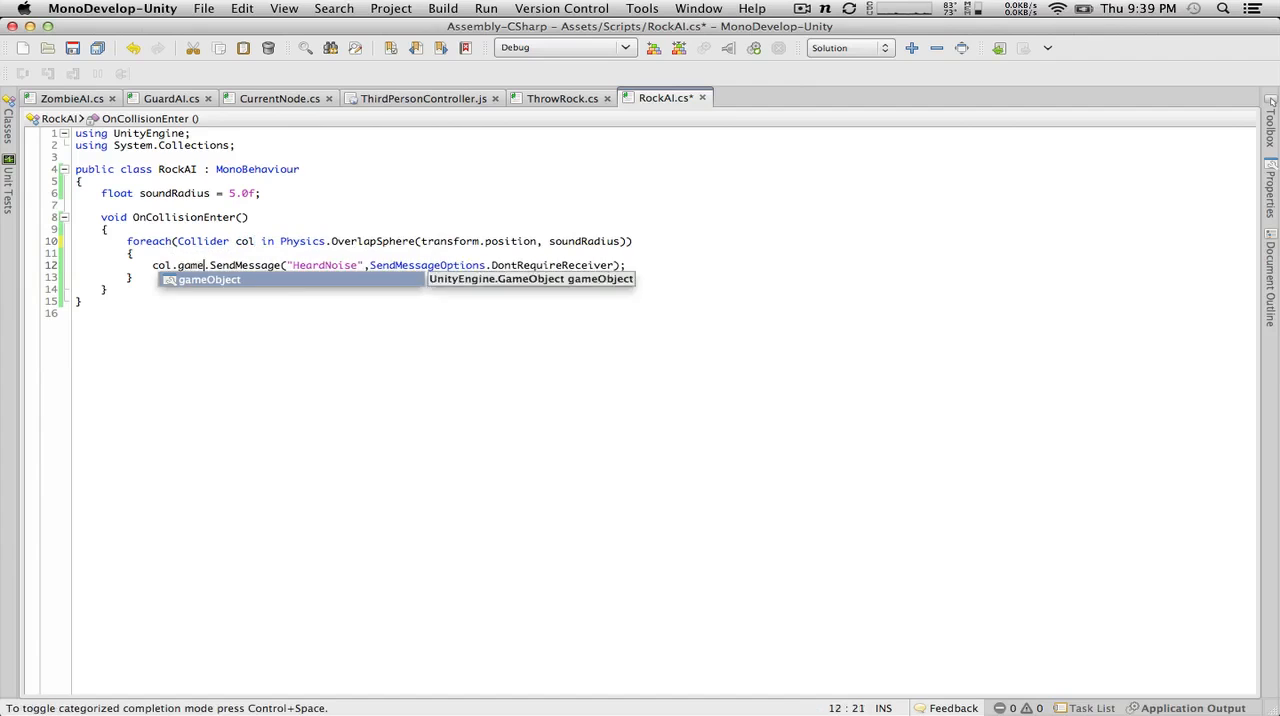
key("Return")
left_click(73, 48)
Step: Switch to Unity, play-test the level by moving the player forward, and stop play mode
key("ctrl+Left")
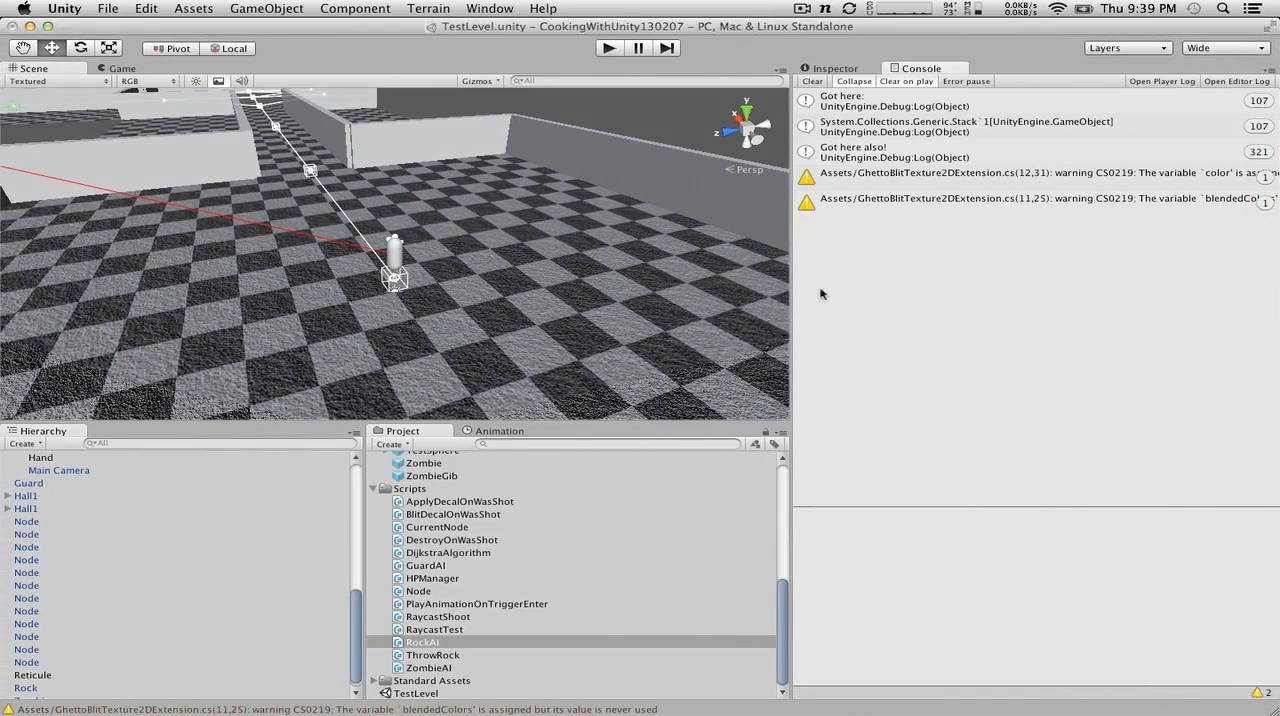
left_click(612, 48)
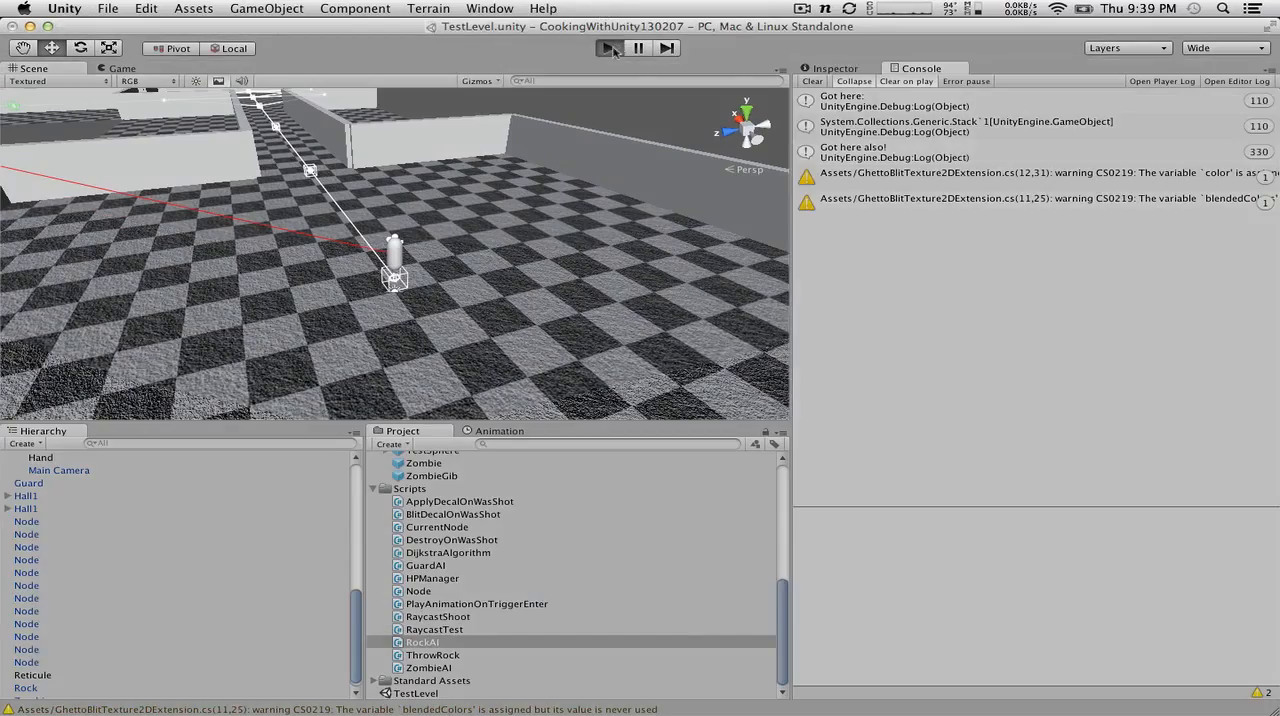
key("w")
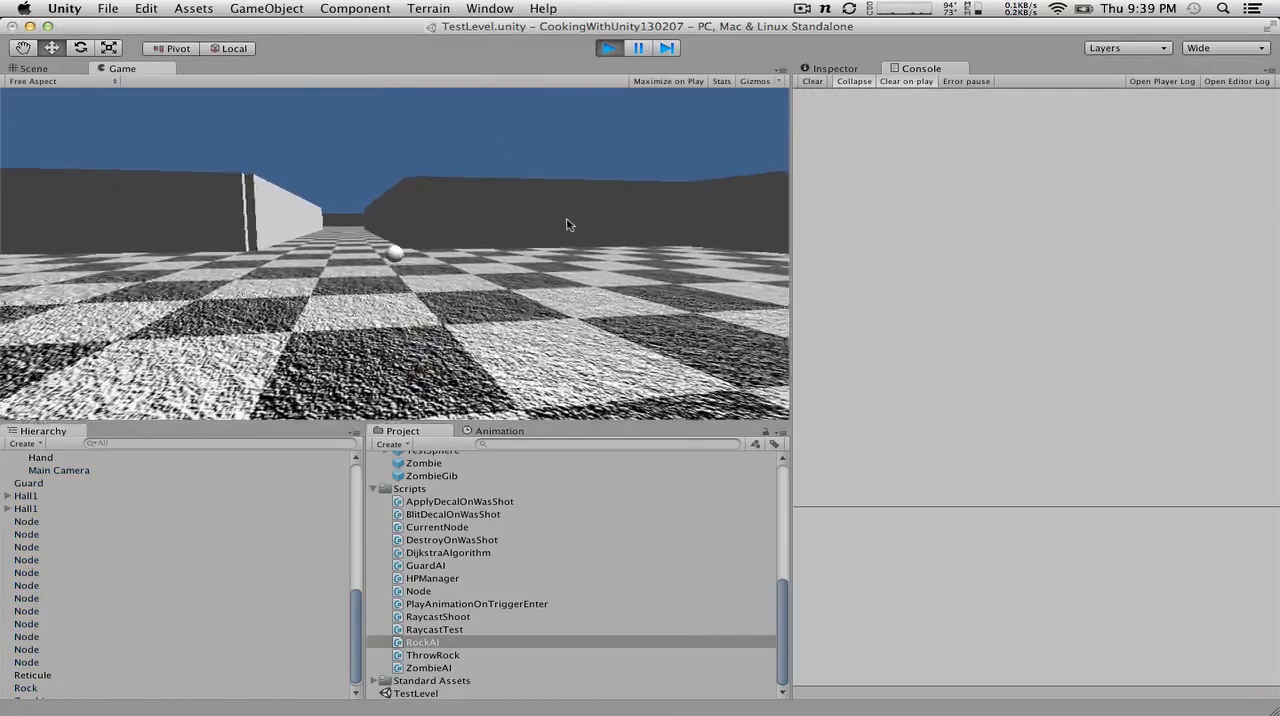
key("w")
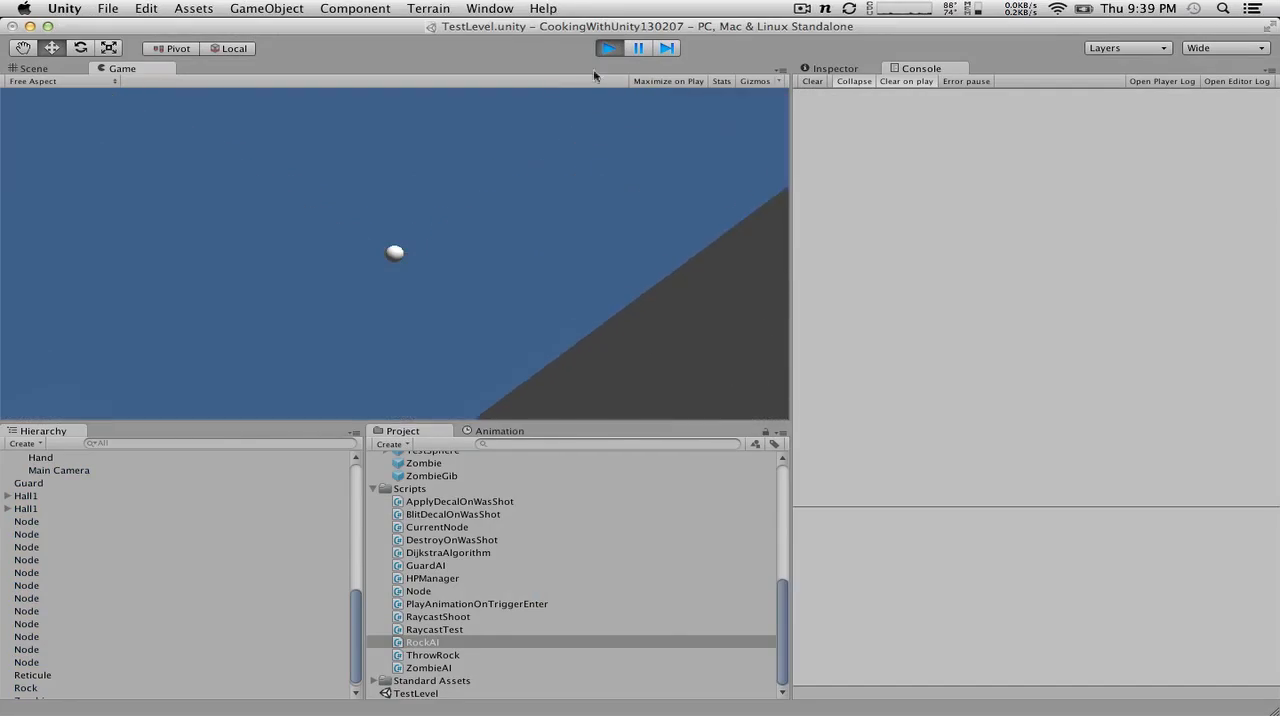
left_click(609, 48)
Step: Inspect the Rock prefab's components and attach the RockAI script to the prefab
scroll(455, 645, "up", 10)
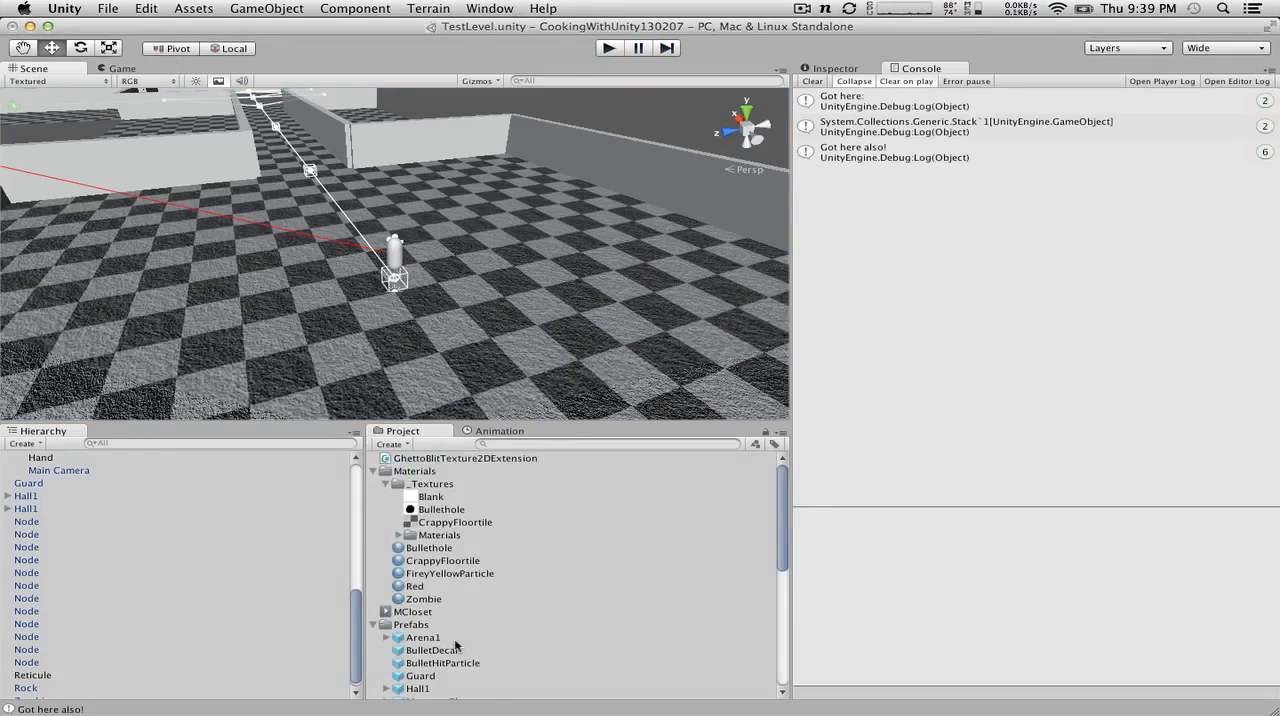
left_click(455, 642)
key("r")
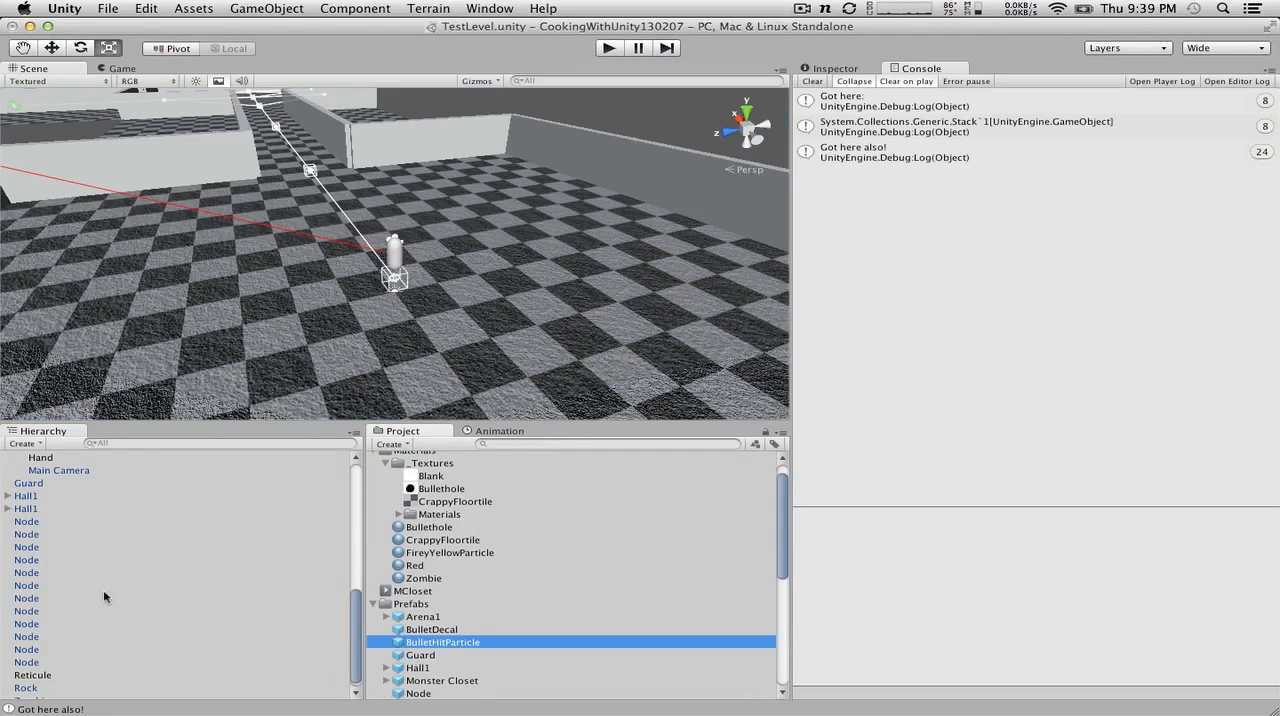
scroll(430, 608, "down", 8)
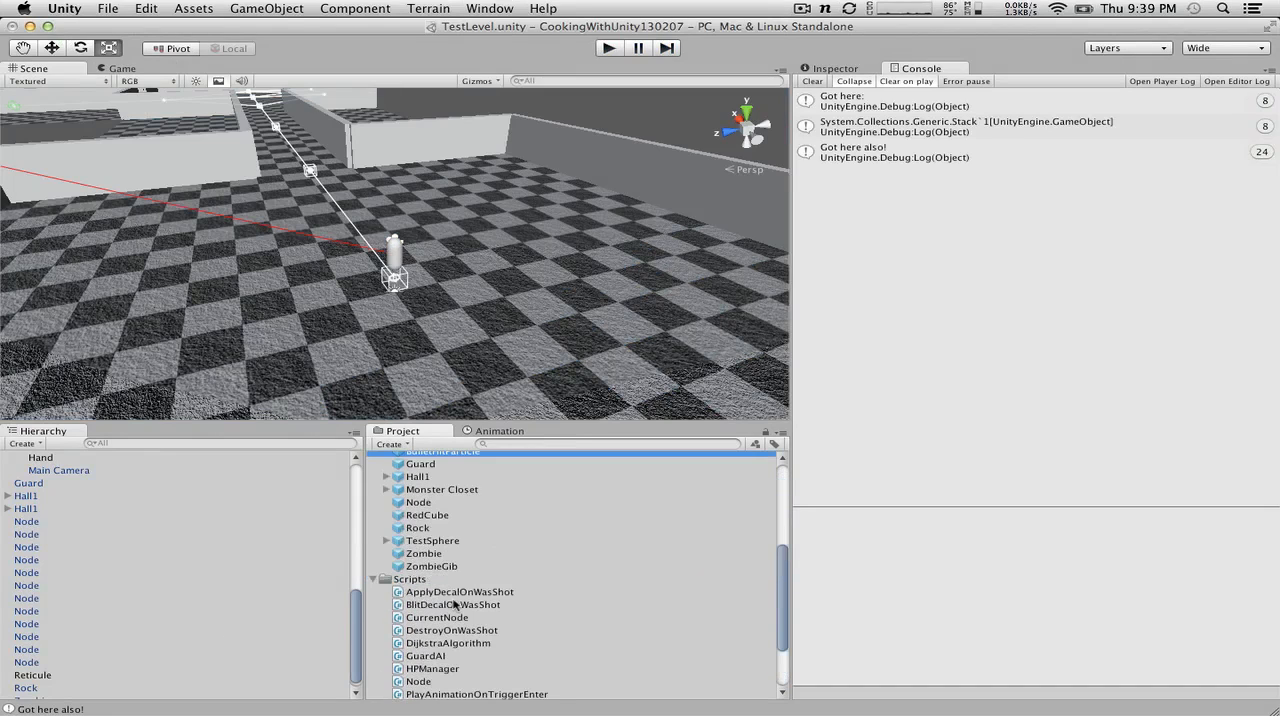
left_click(450, 528)
left_click(838, 70)
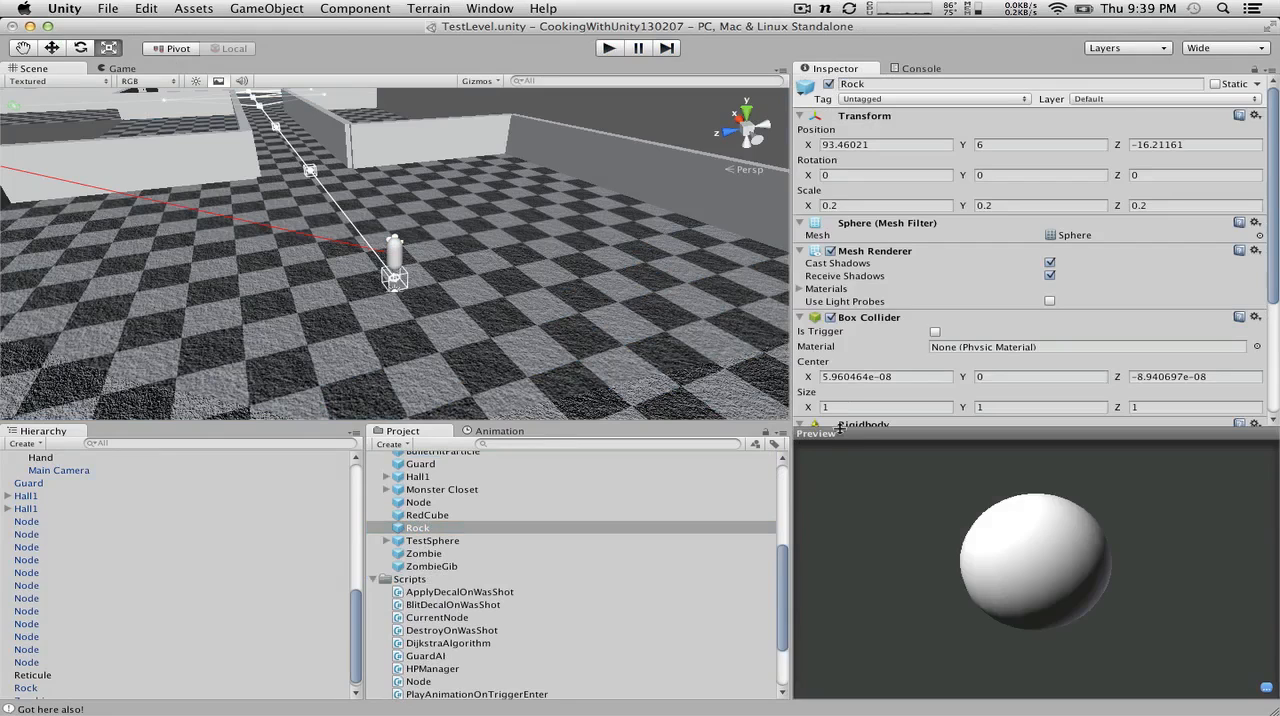
scroll(600, 562, "down", 4)
scroll(1027, 407, "down", 5)
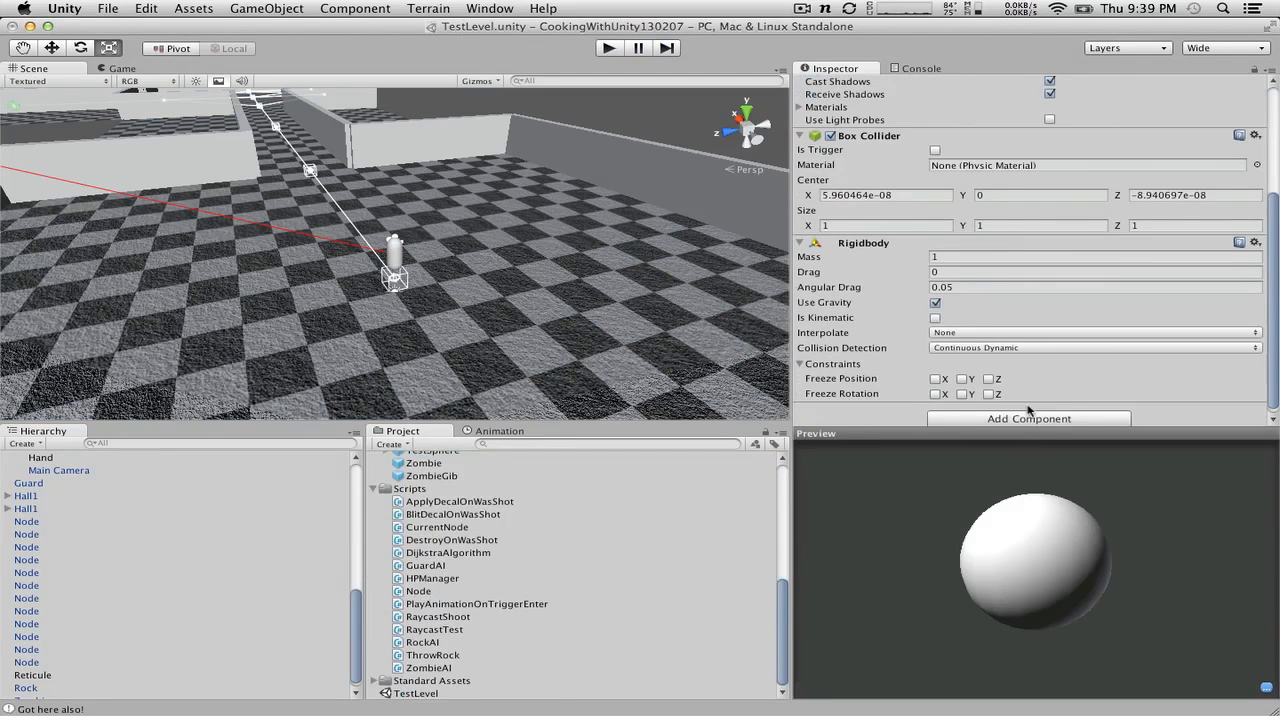
left_click_drag(440, 642, 468, 463)
Step: Play-test the level by walking the player down the corridor toward the red guard, and stop play mode
left_click(609, 48)
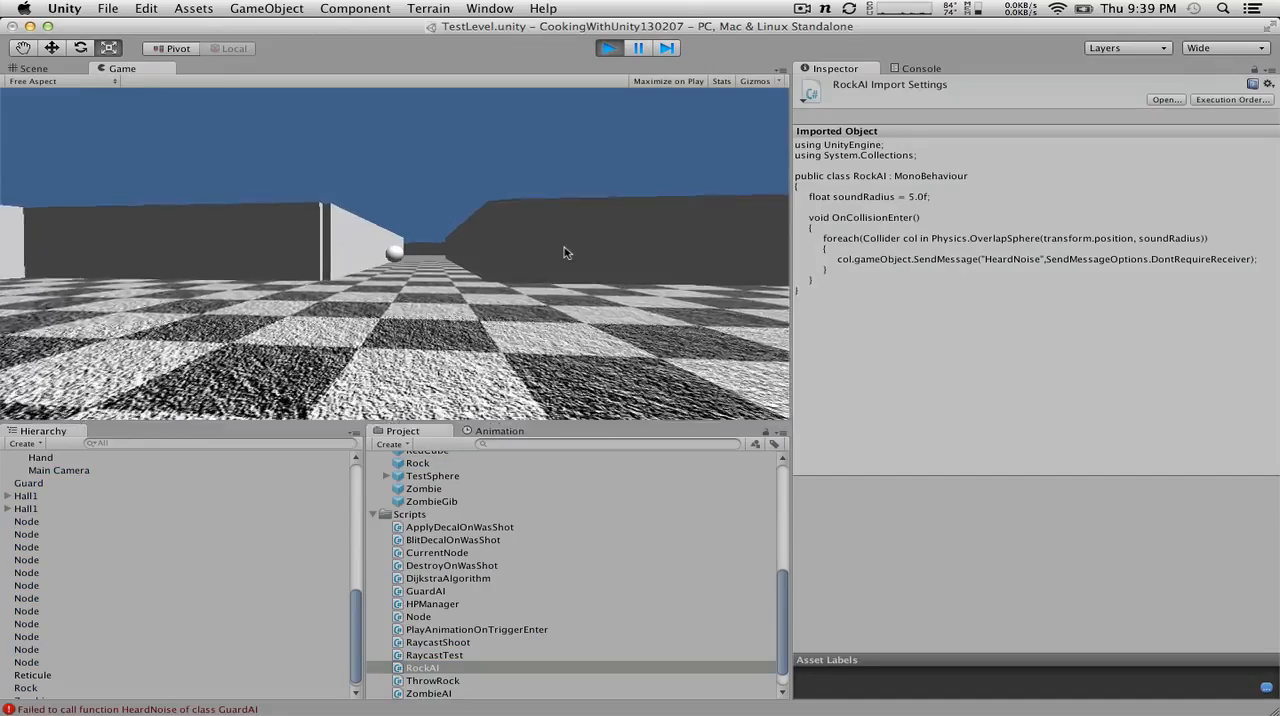
key("w")
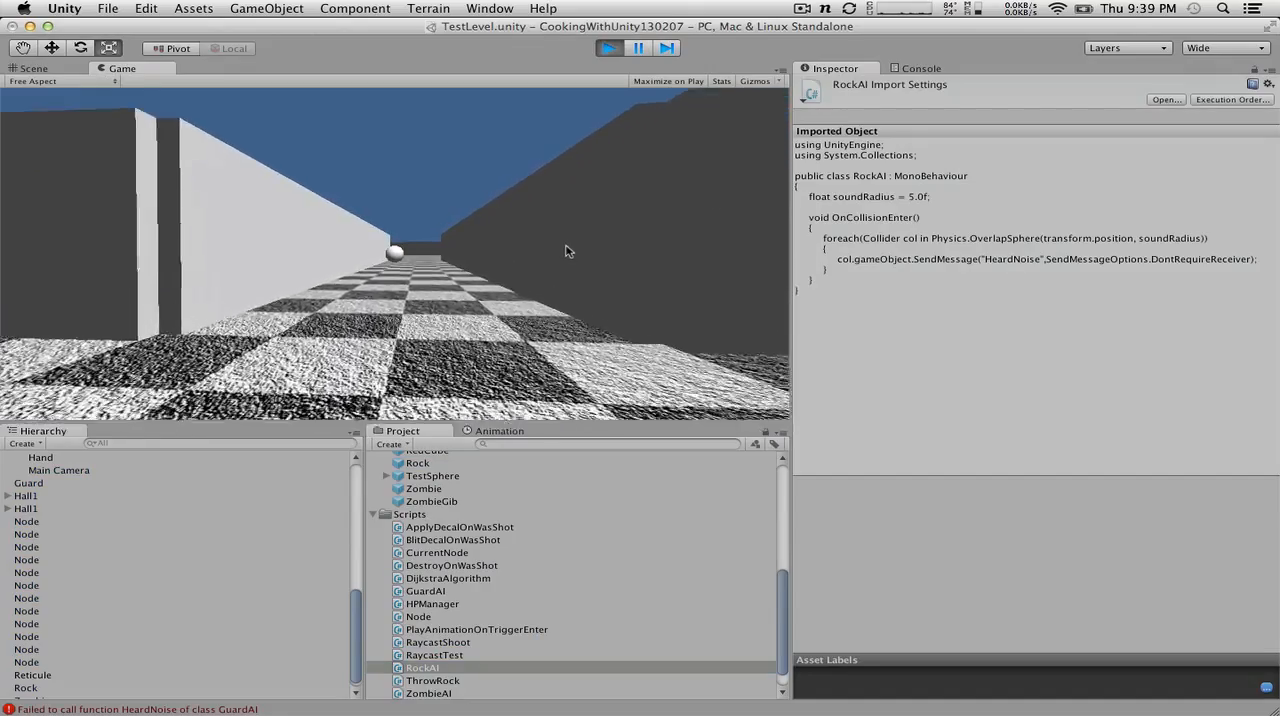
key("w")
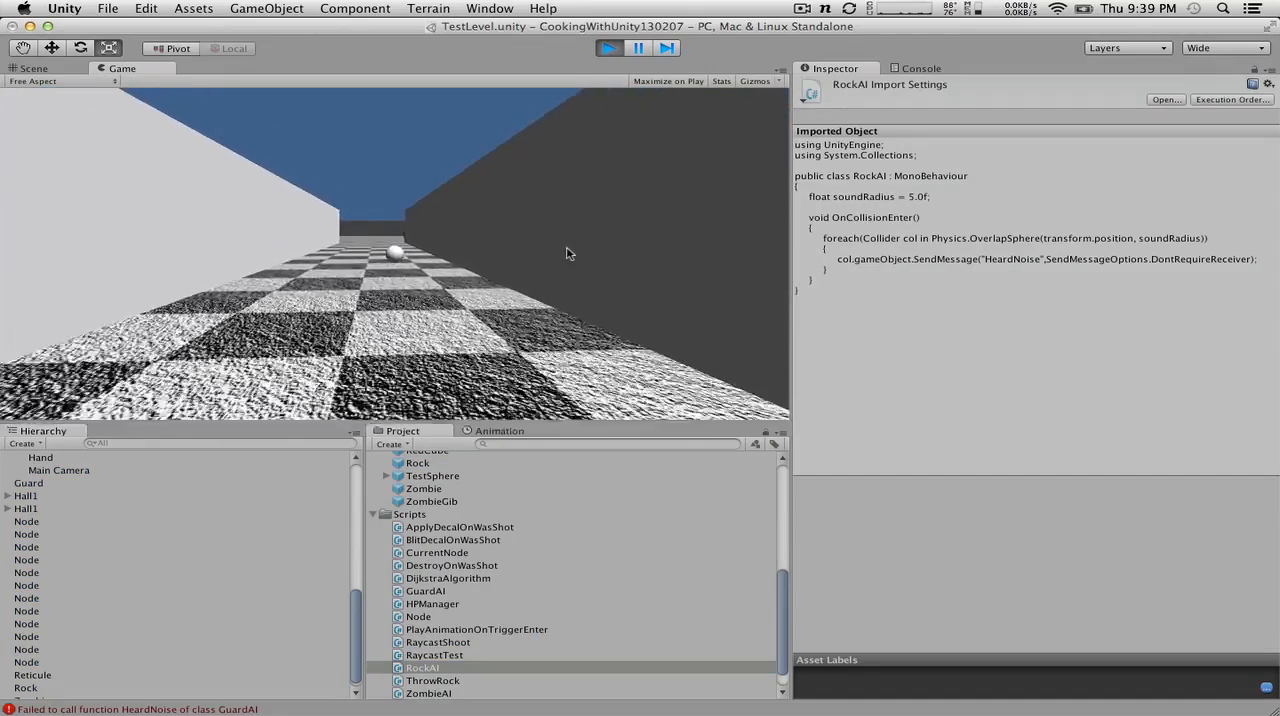
key("w")
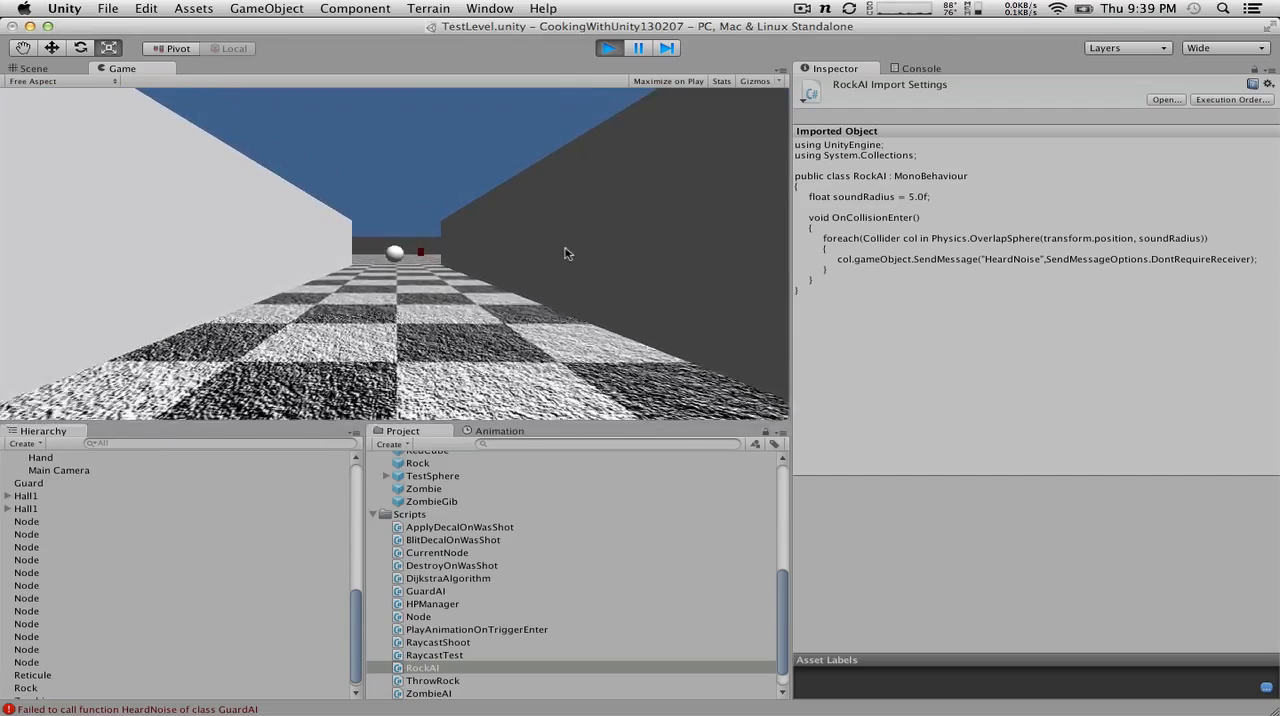
key("w")
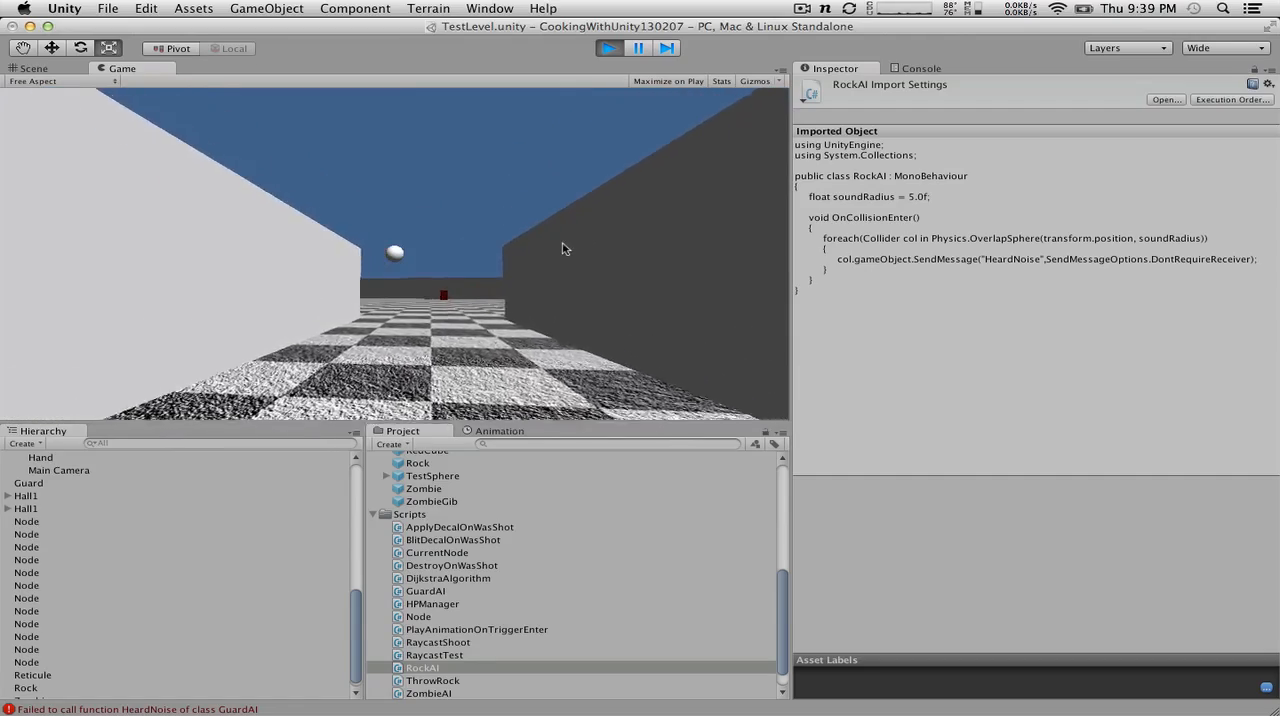
key("w")
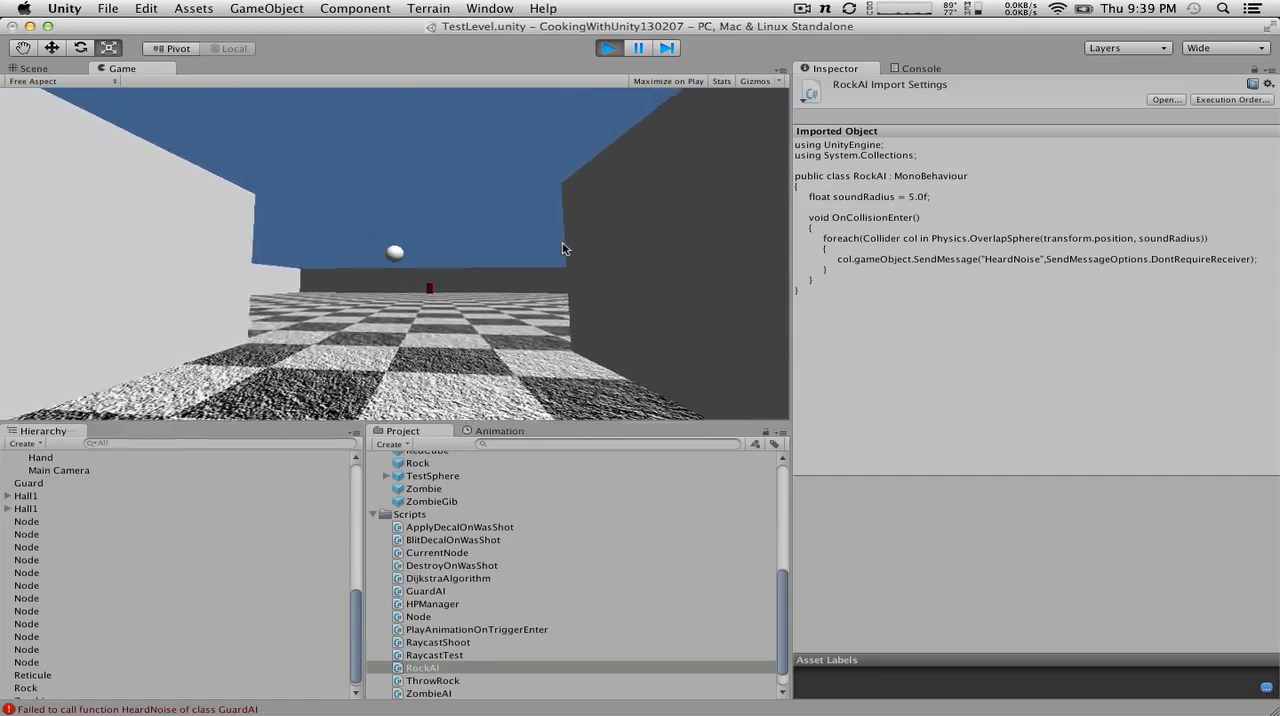
key("w")
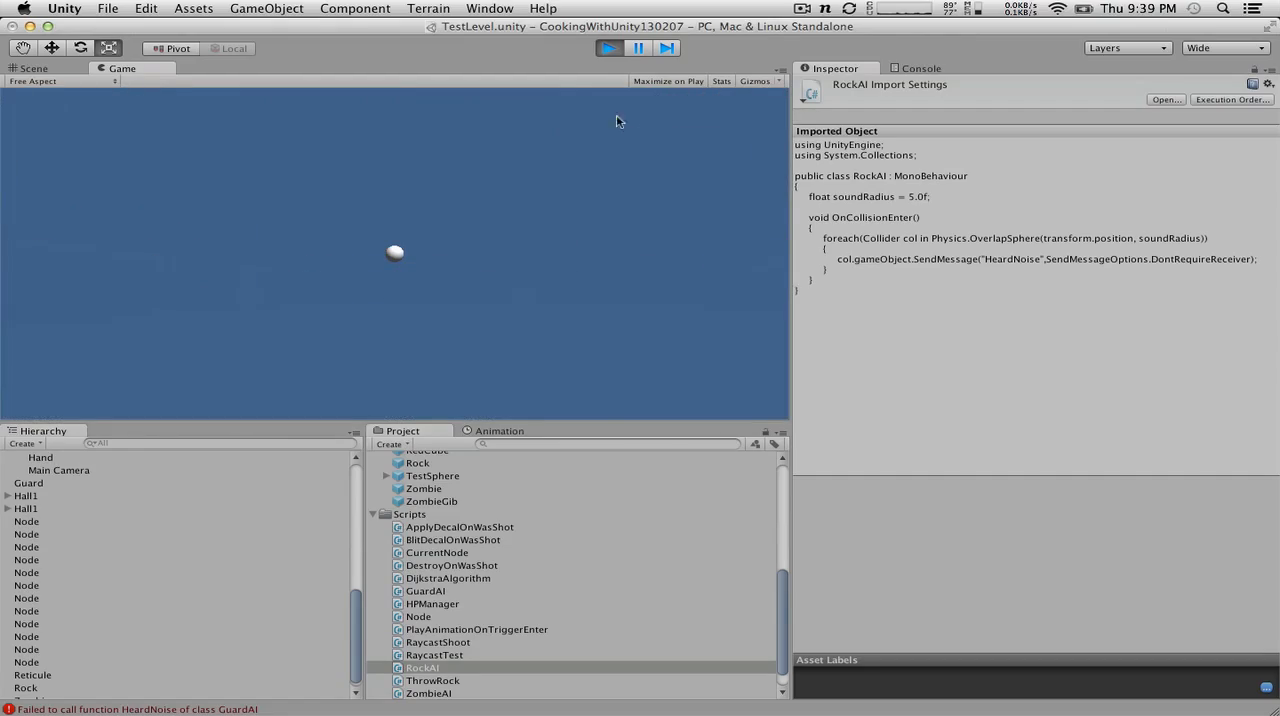
left_click(607, 50)
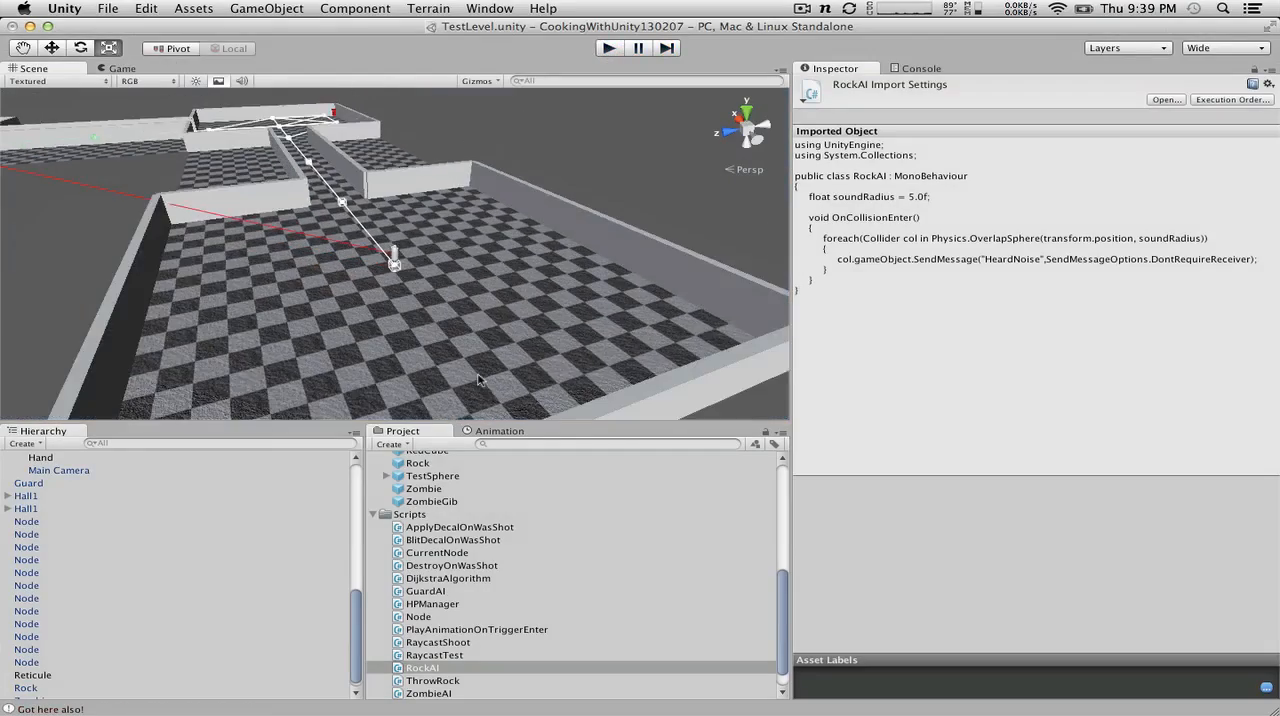
Step: Duplicate the Node near the outer corner of the guard's room and move the copy along Z to about 20.87
scroll(478, 380, "down", 5)
key("alt")
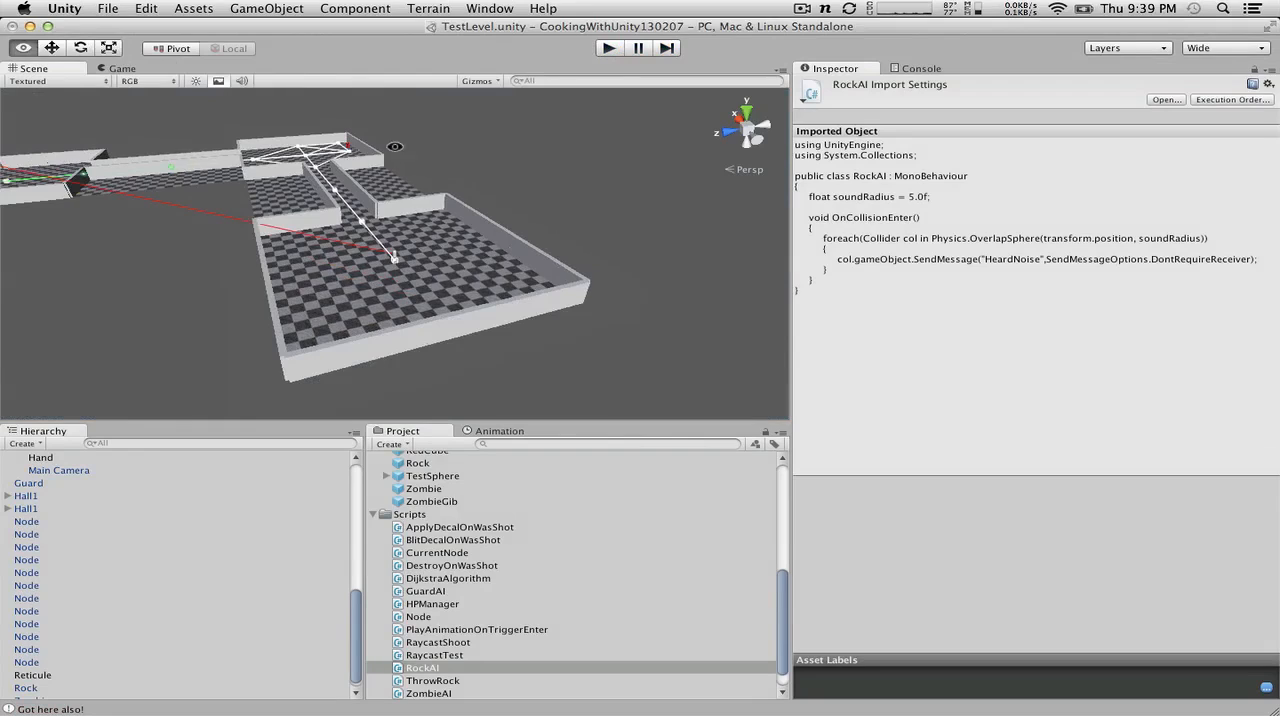
left_click_drag(395, 147, 403, 237, "alt")
scroll(446, 309, "down", 5)
left_click(521, 360)
key("f")
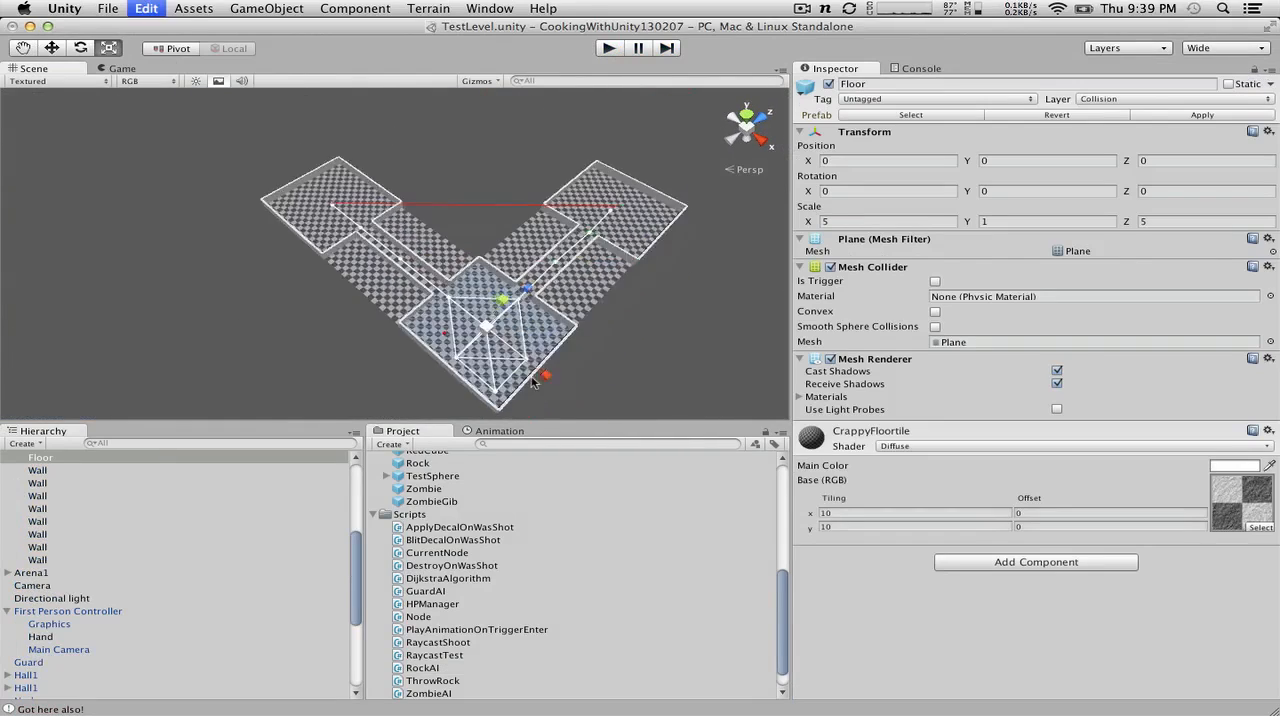
scroll(364, 275, "up", 5)
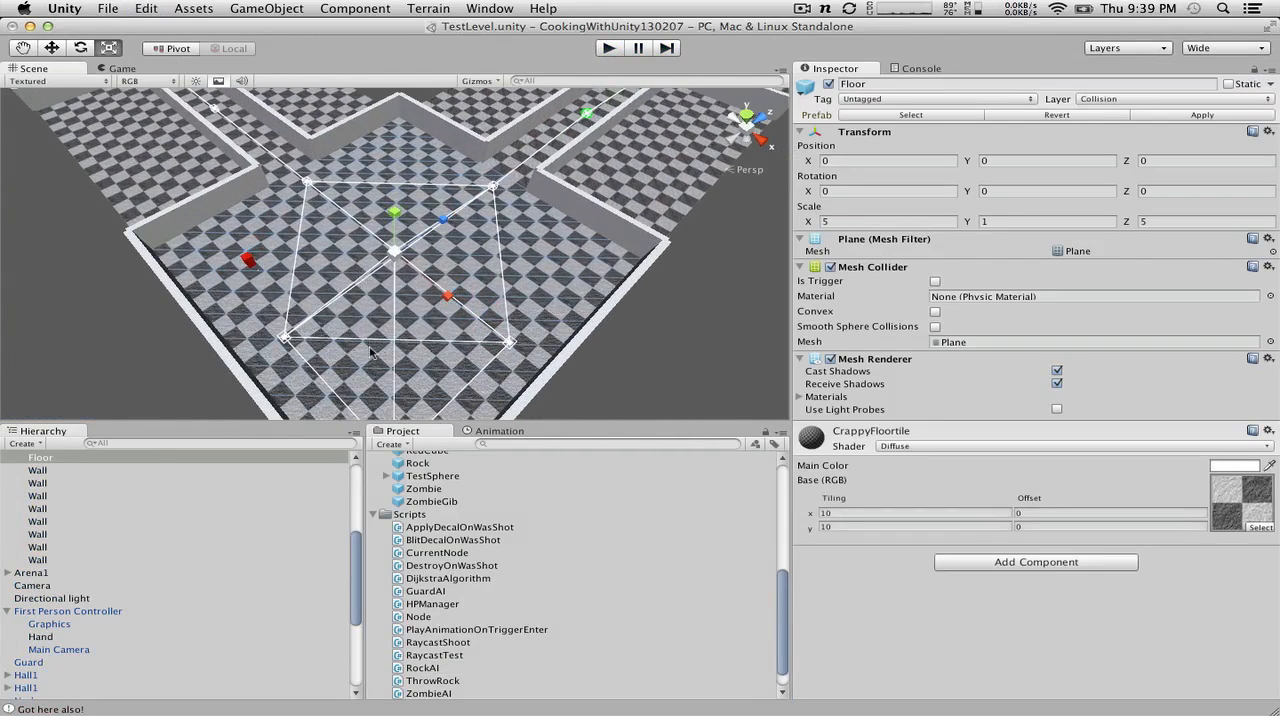
scroll(43, 660, "down", 3)
scroll(43, 660, "down", 1)
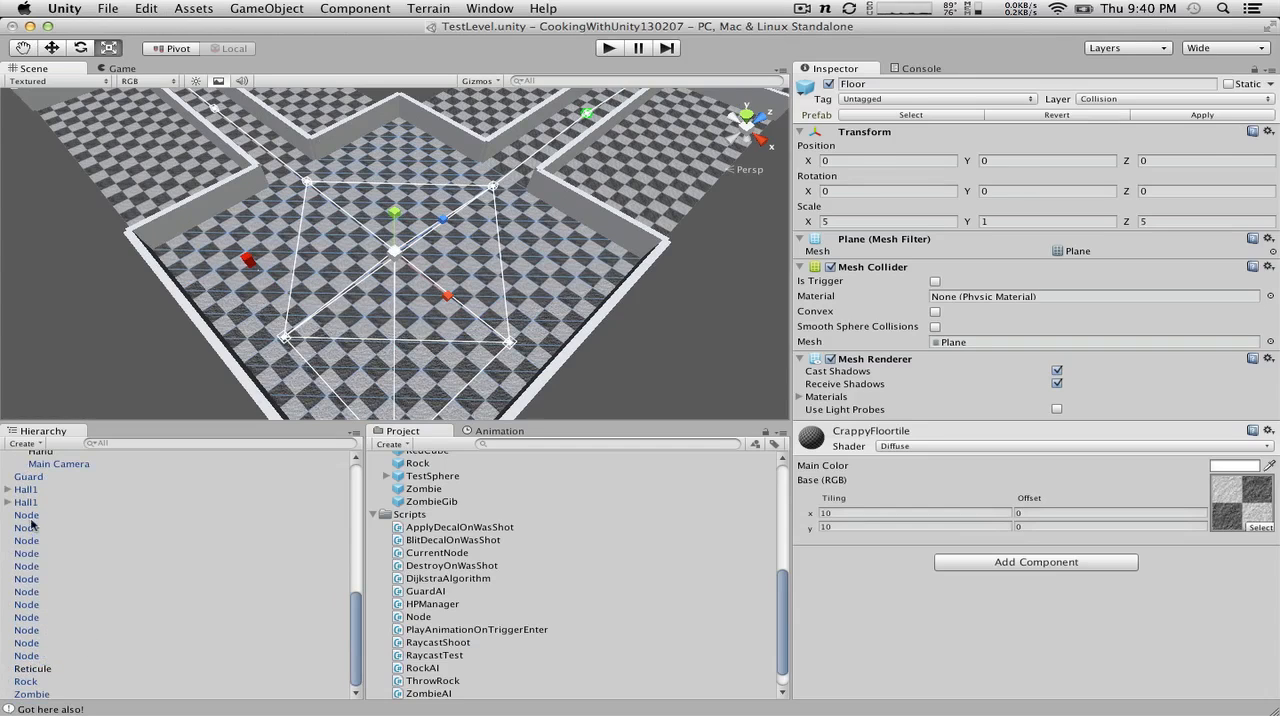
left_click(30, 526)
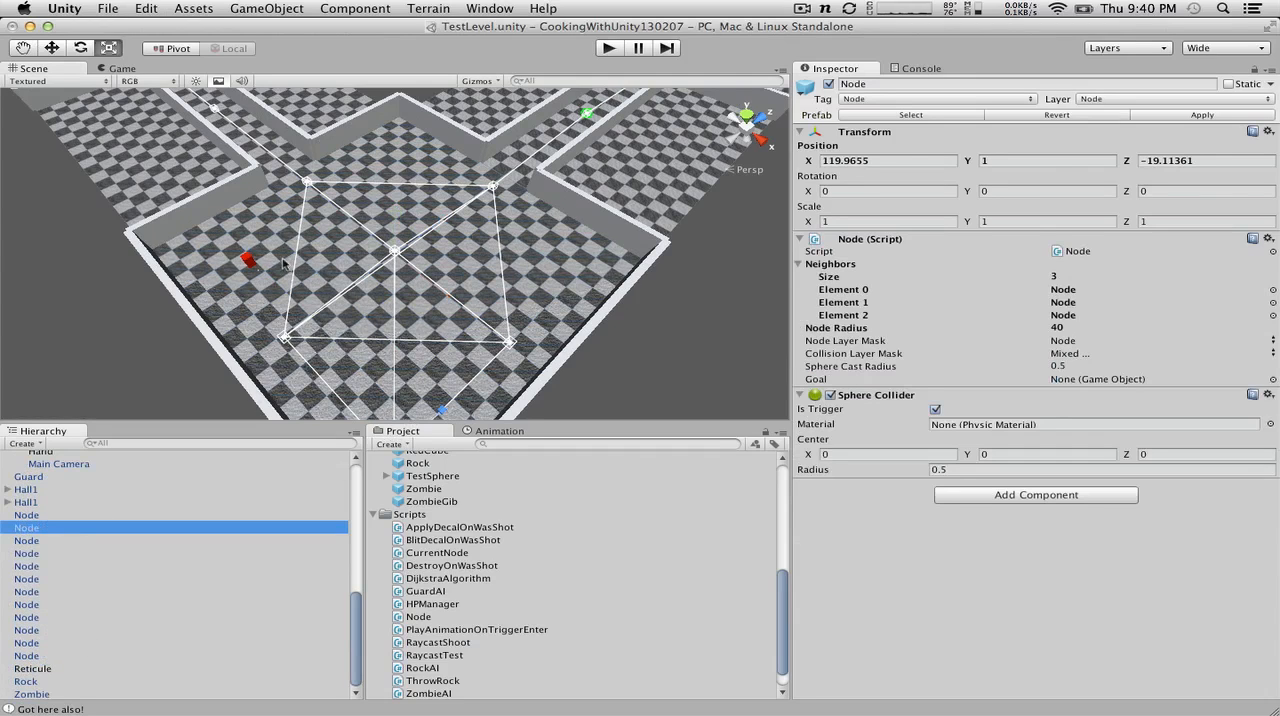
key("super+d")
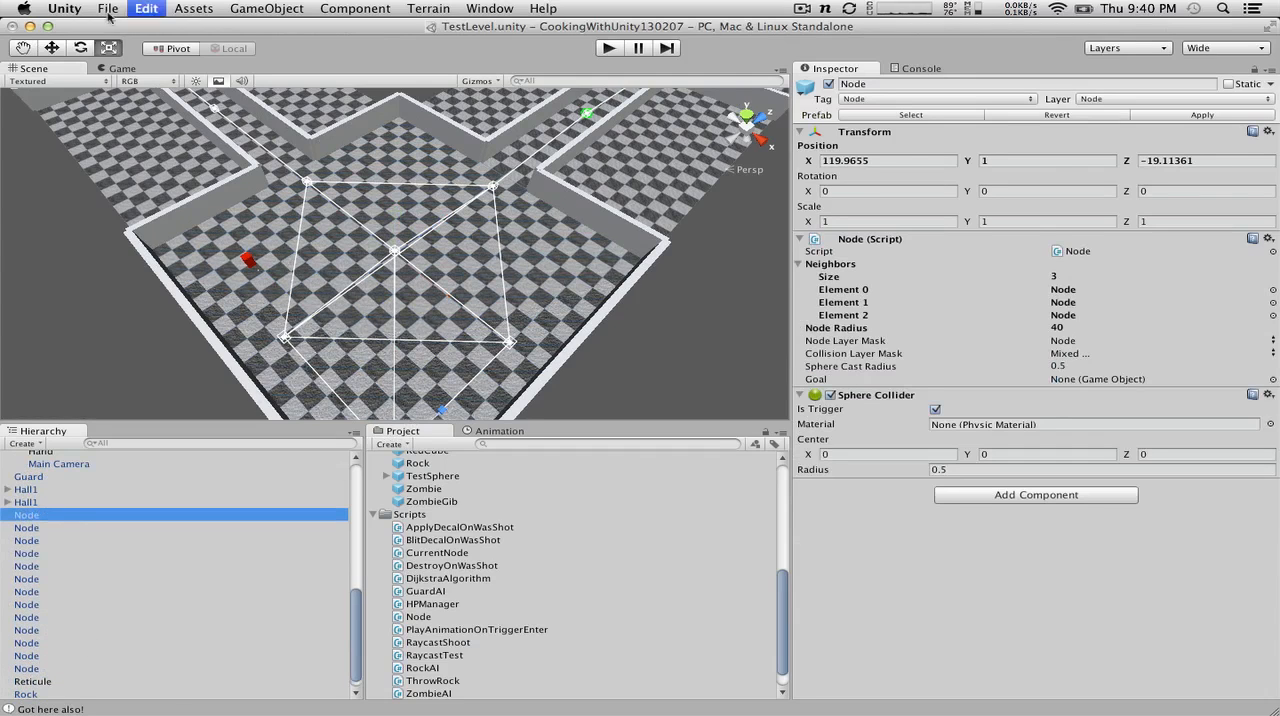
left_click(52, 48)
left_click_drag(453, 405, 766, 128)
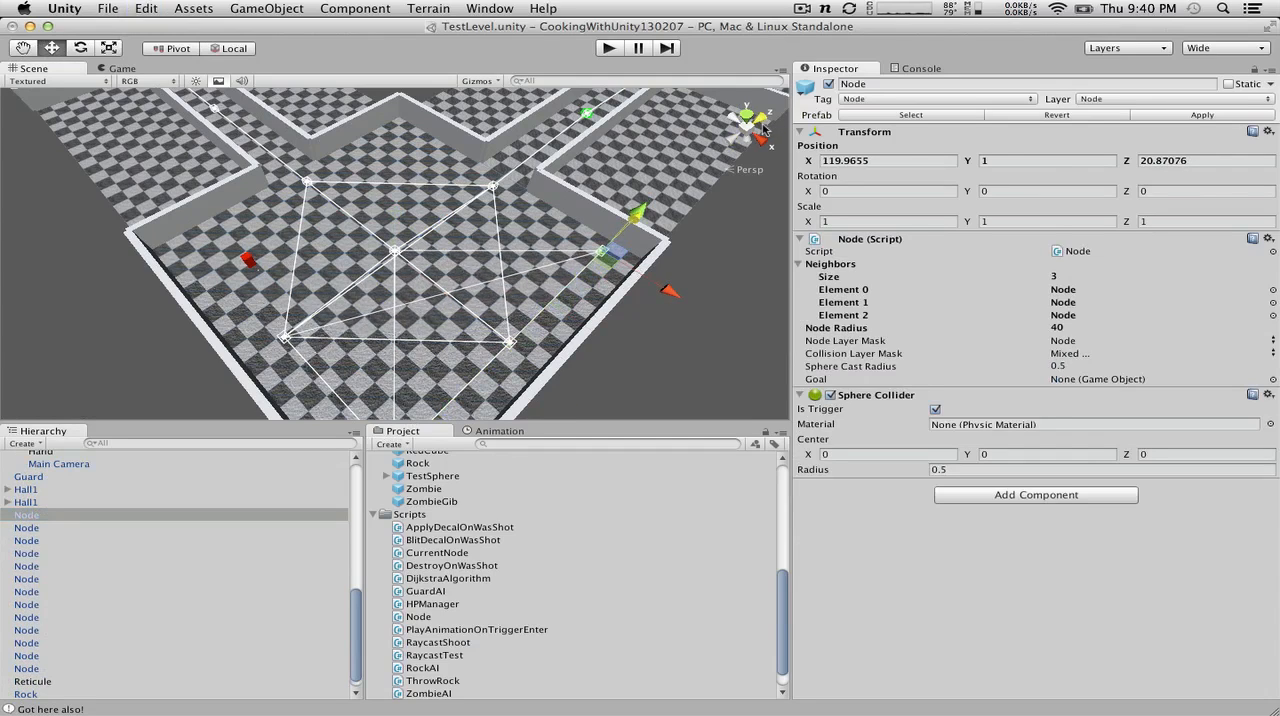
Step: Select all the Node objects in the scene and connect them to their neighbors through the Node script
scroll(566, 254, "down", 3)
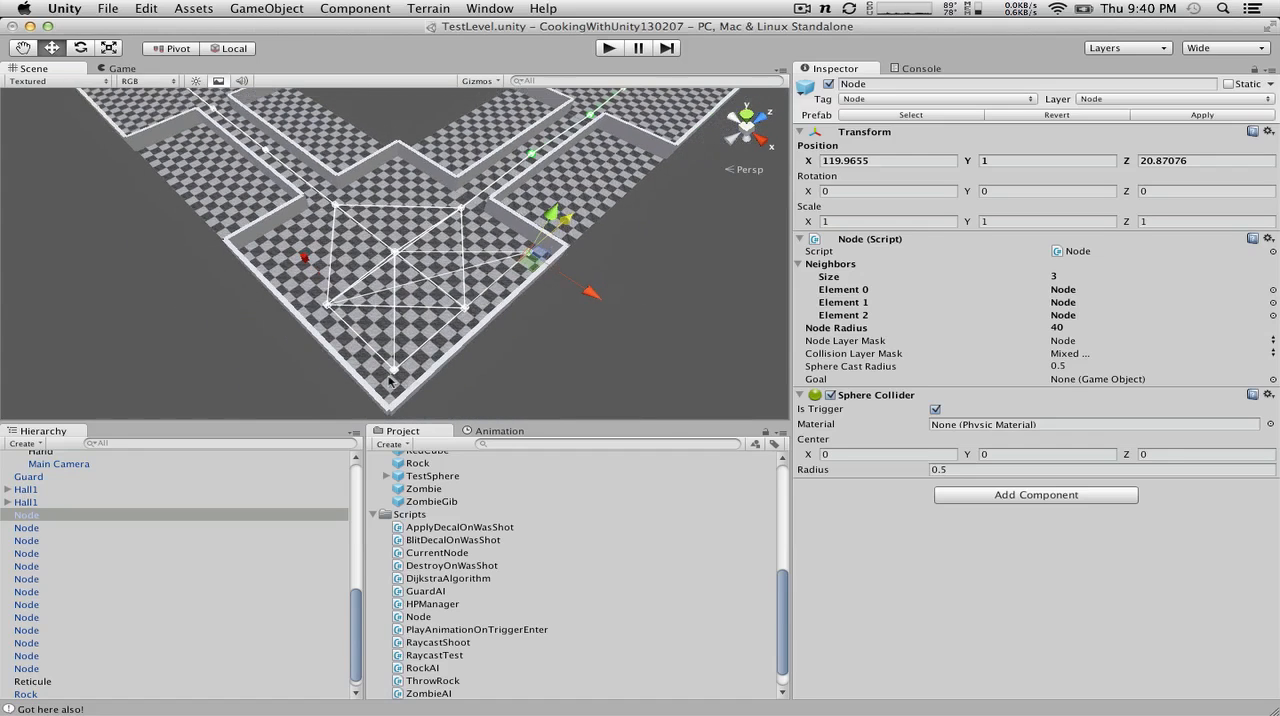
left_click(66, 522, "shift")
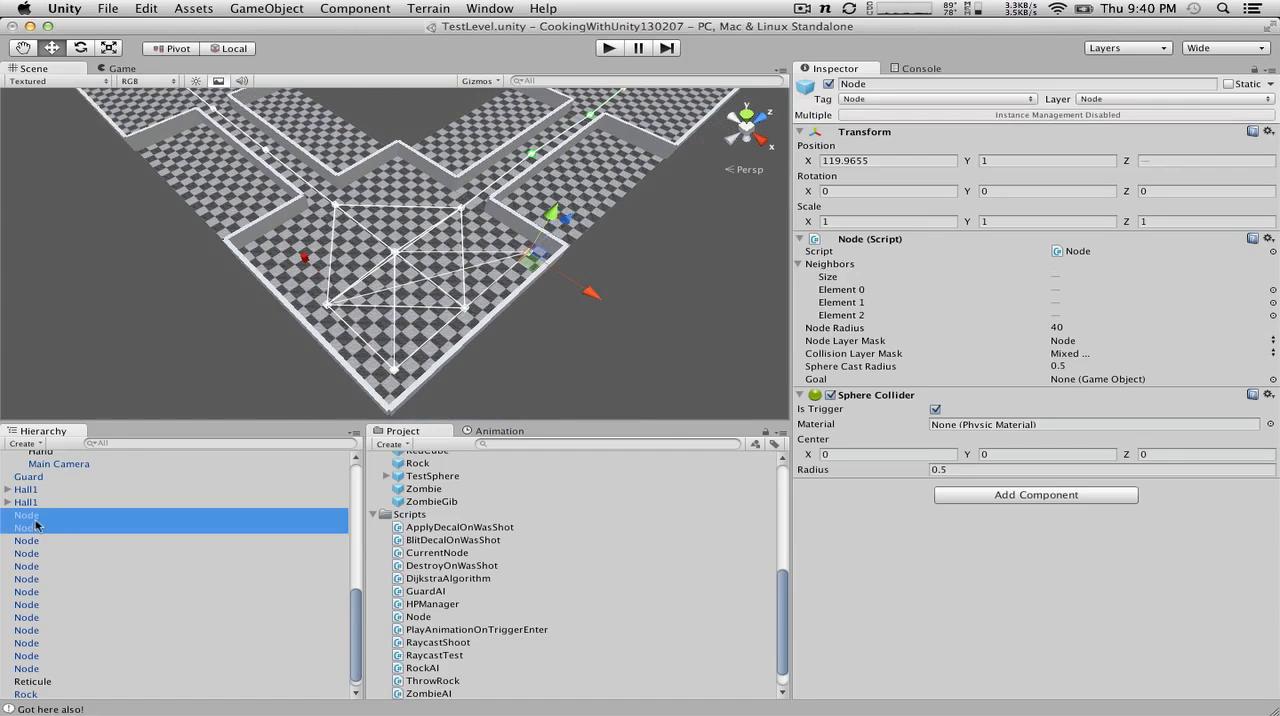
left_click(70, 658)
left_click(63, 666)
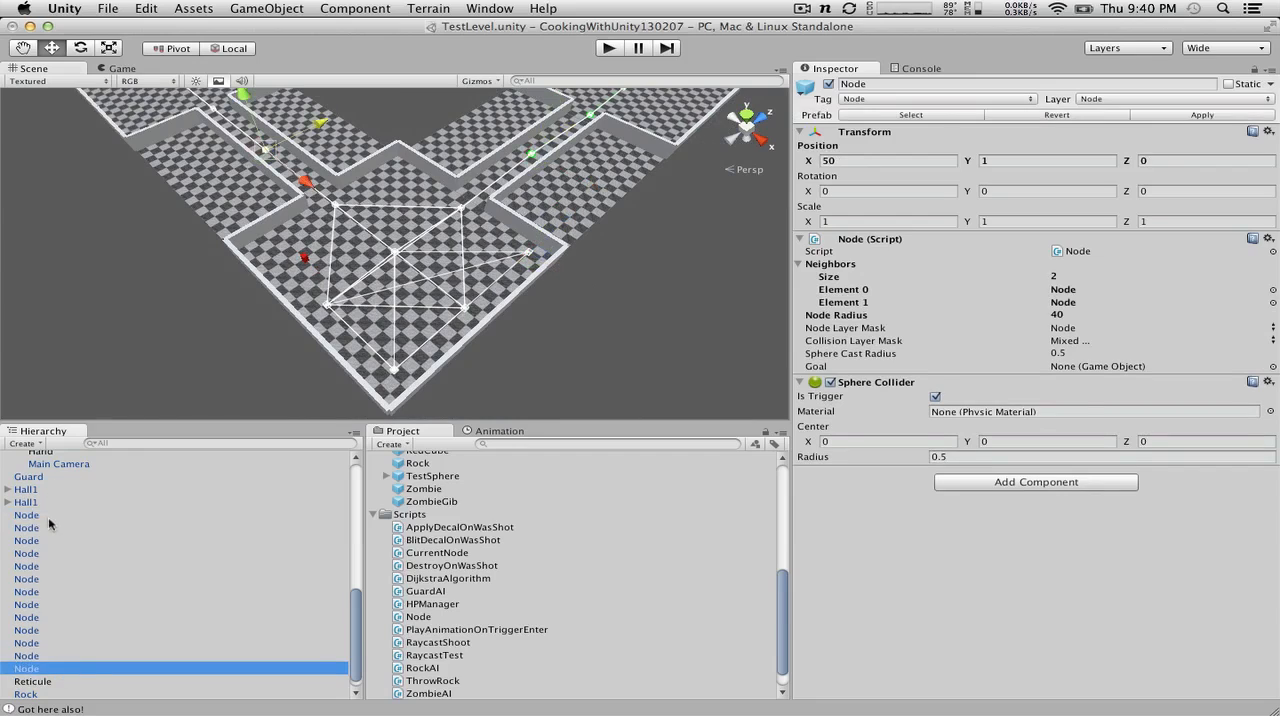
left_click(48, 517, "shift")
left_click(1268, 238)
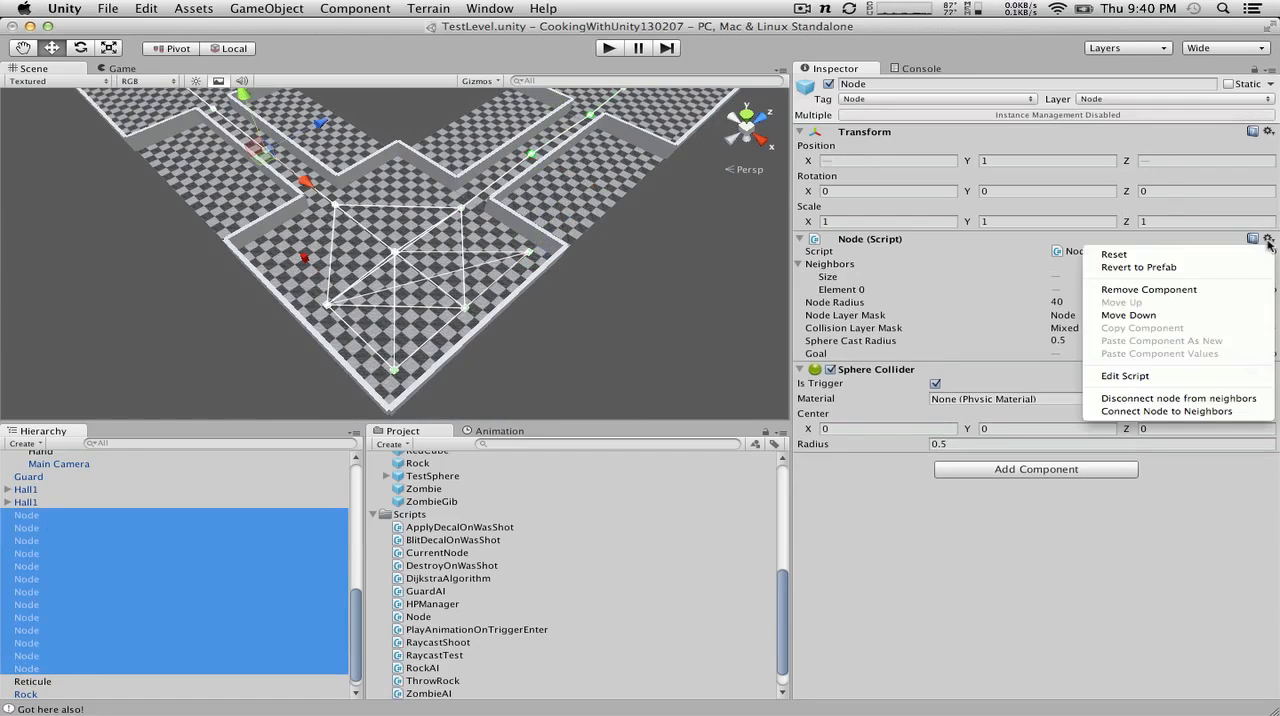
left_click(1192, 412)
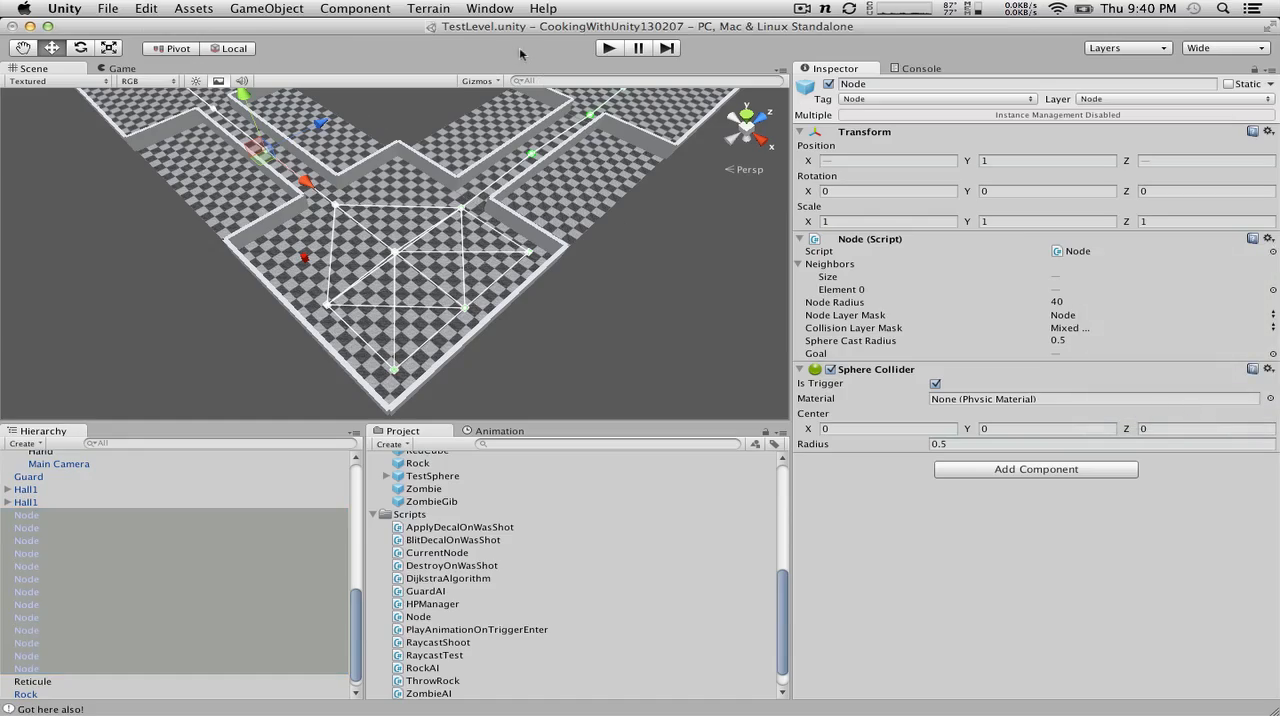
Step: Start play mode and walk the player down the corridor to the entrance of the red guard's room
left_click(609, 48)
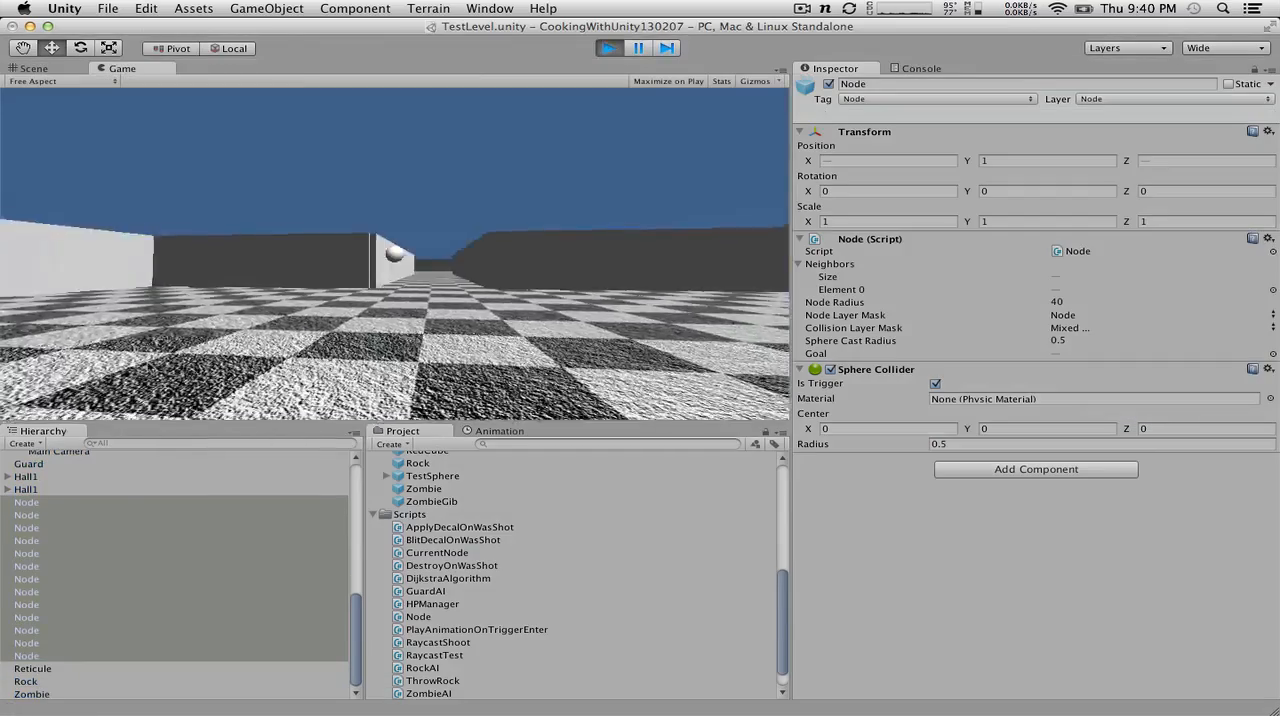
key("w")
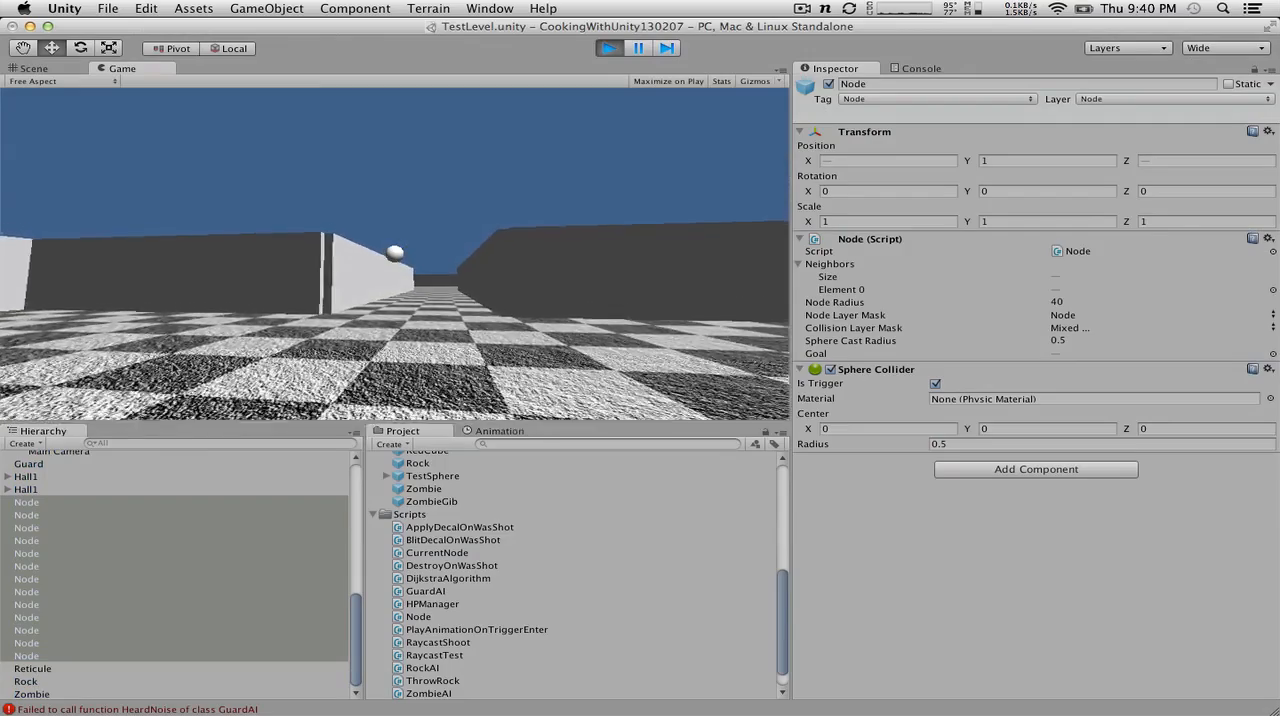
key("w")
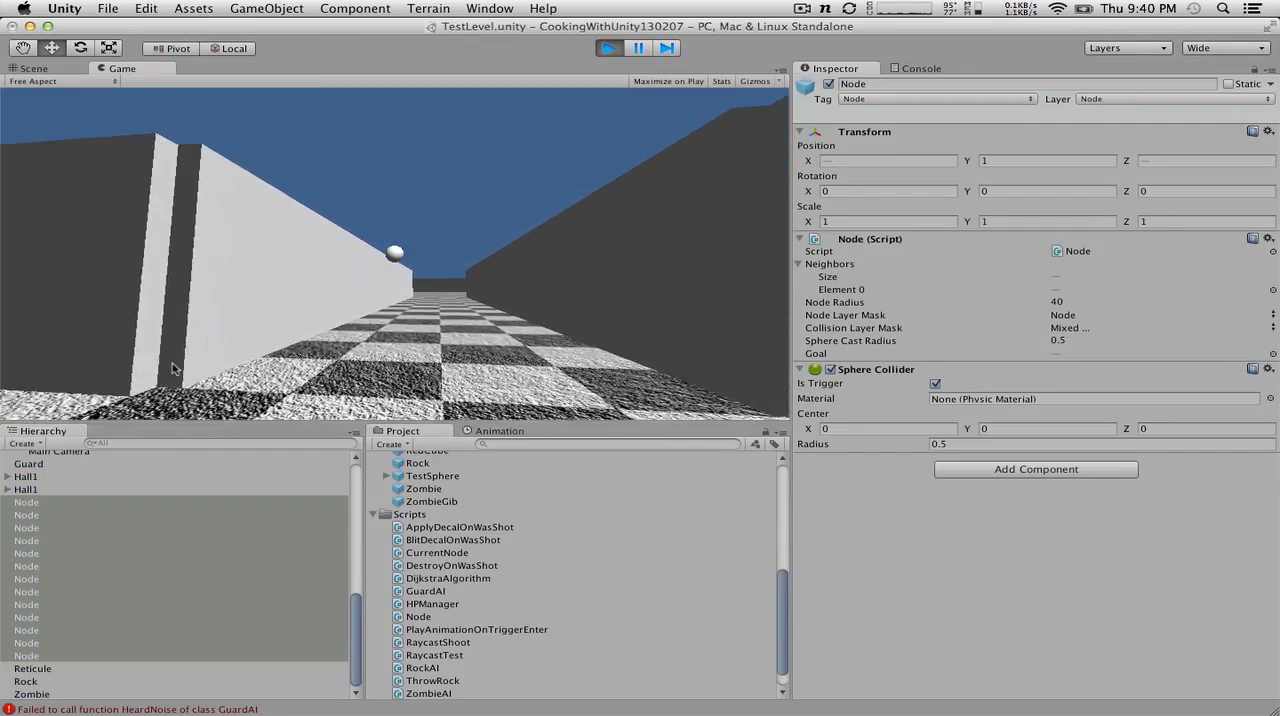
key("w")
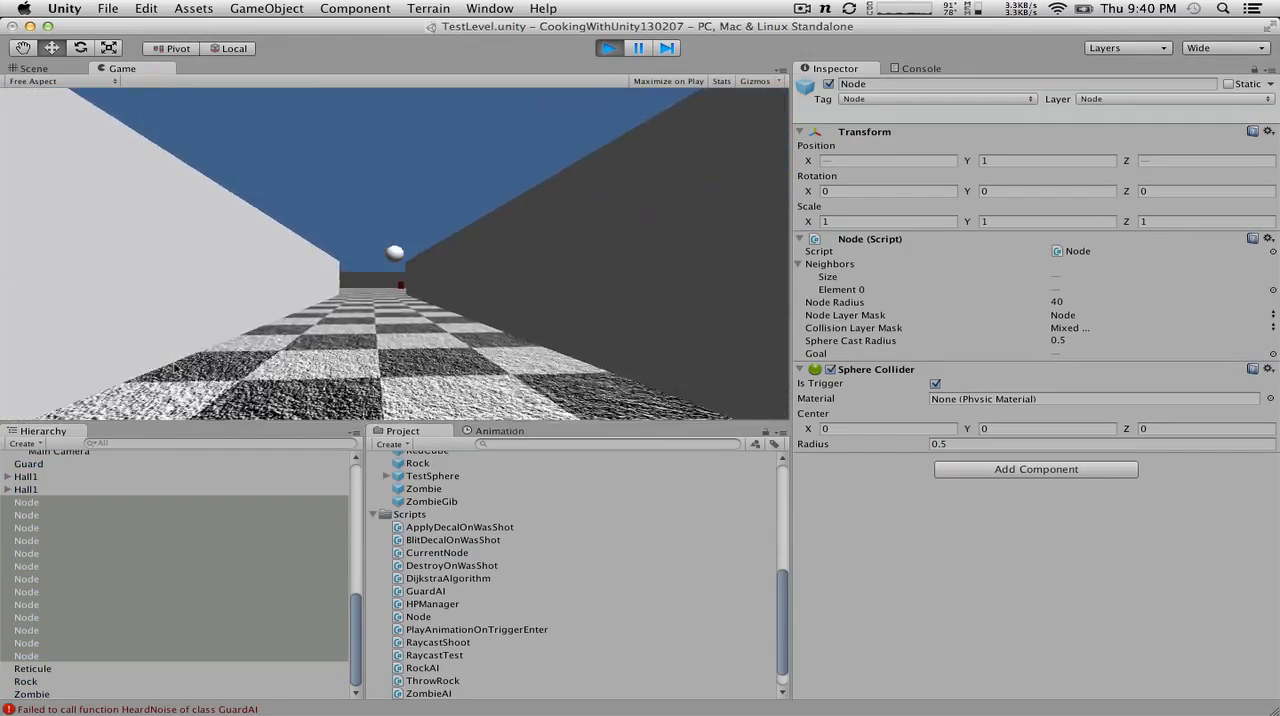
key("w")
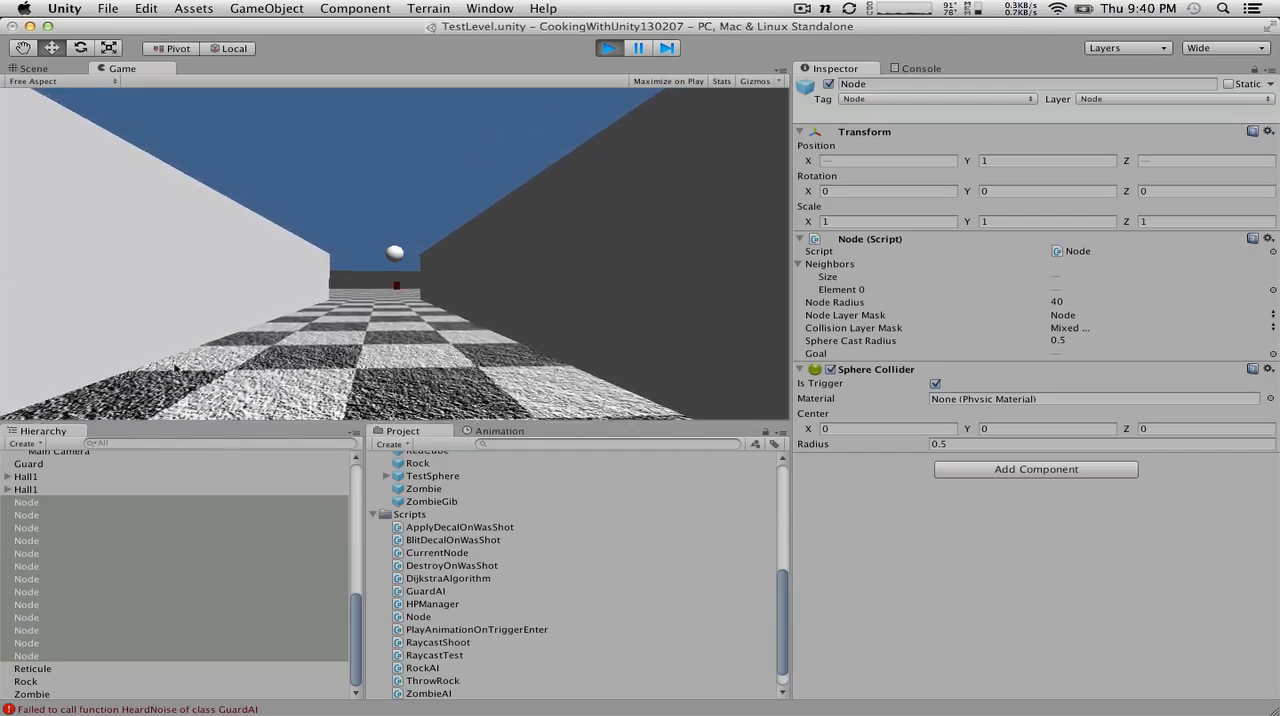
key("w")
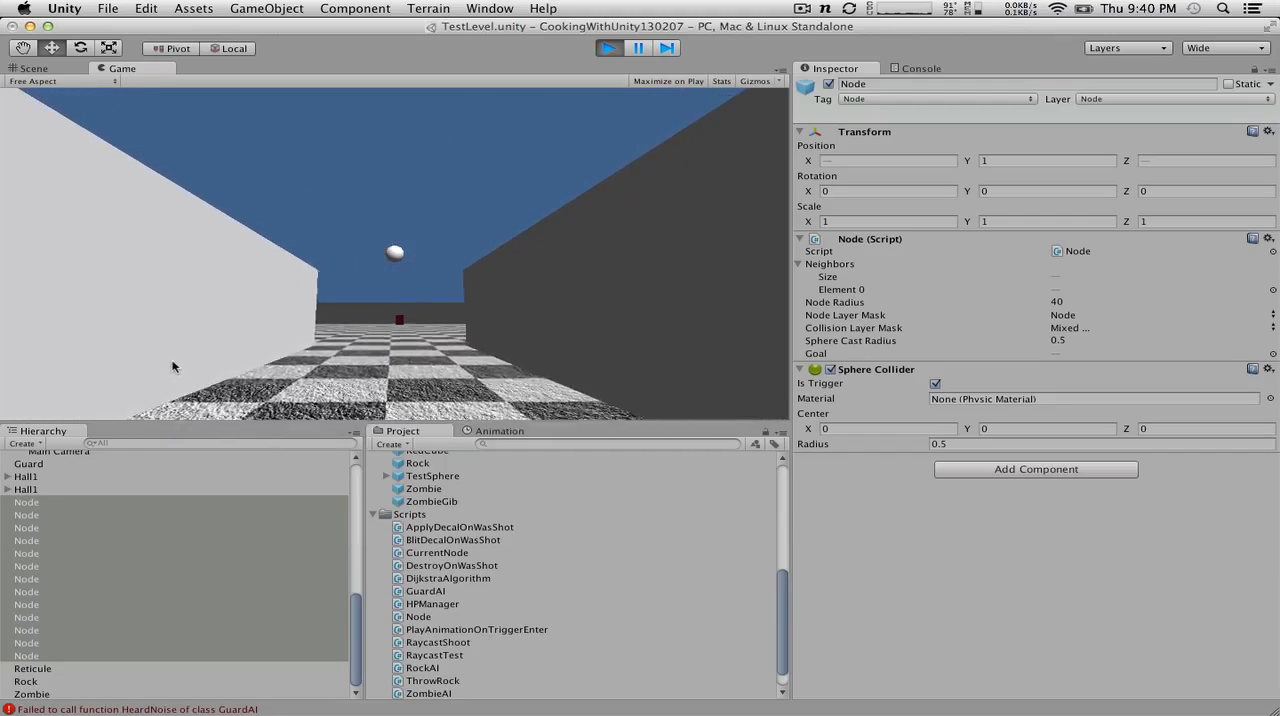
key("w")
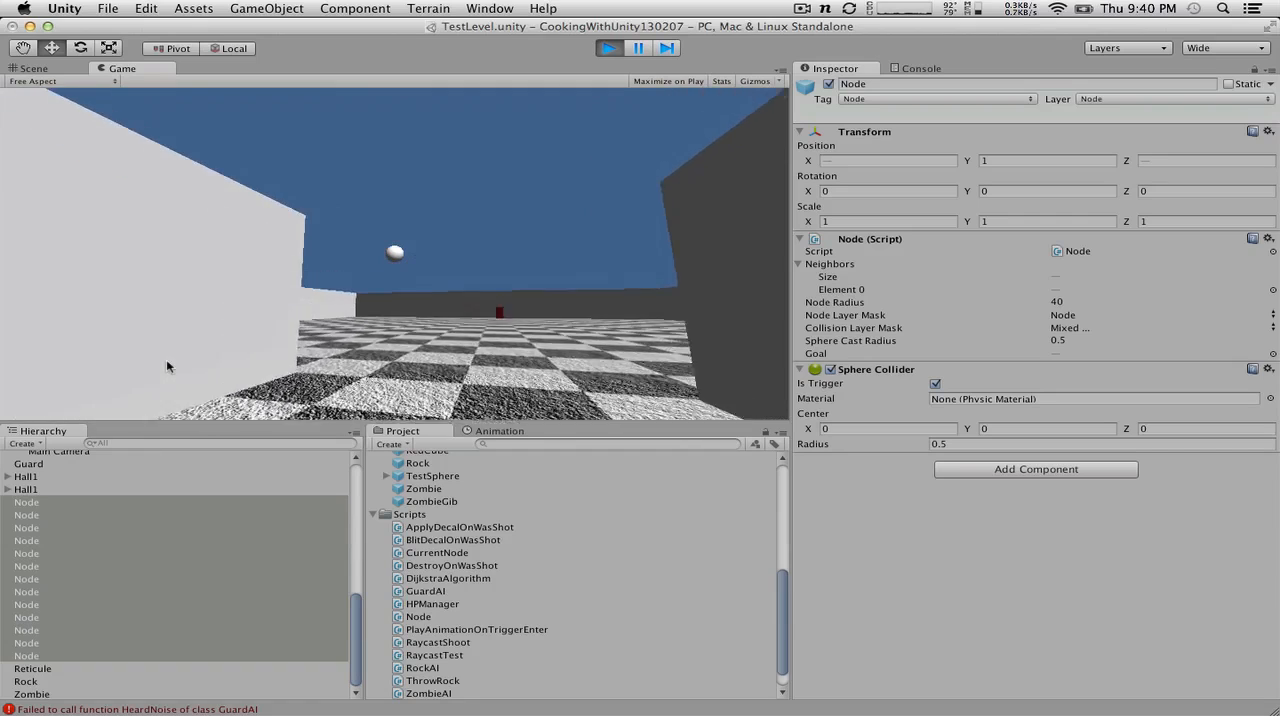
key("w")
Step: Throw several rocks into the guard's room while moving the player closer to the red guard
left_click(170, 362)
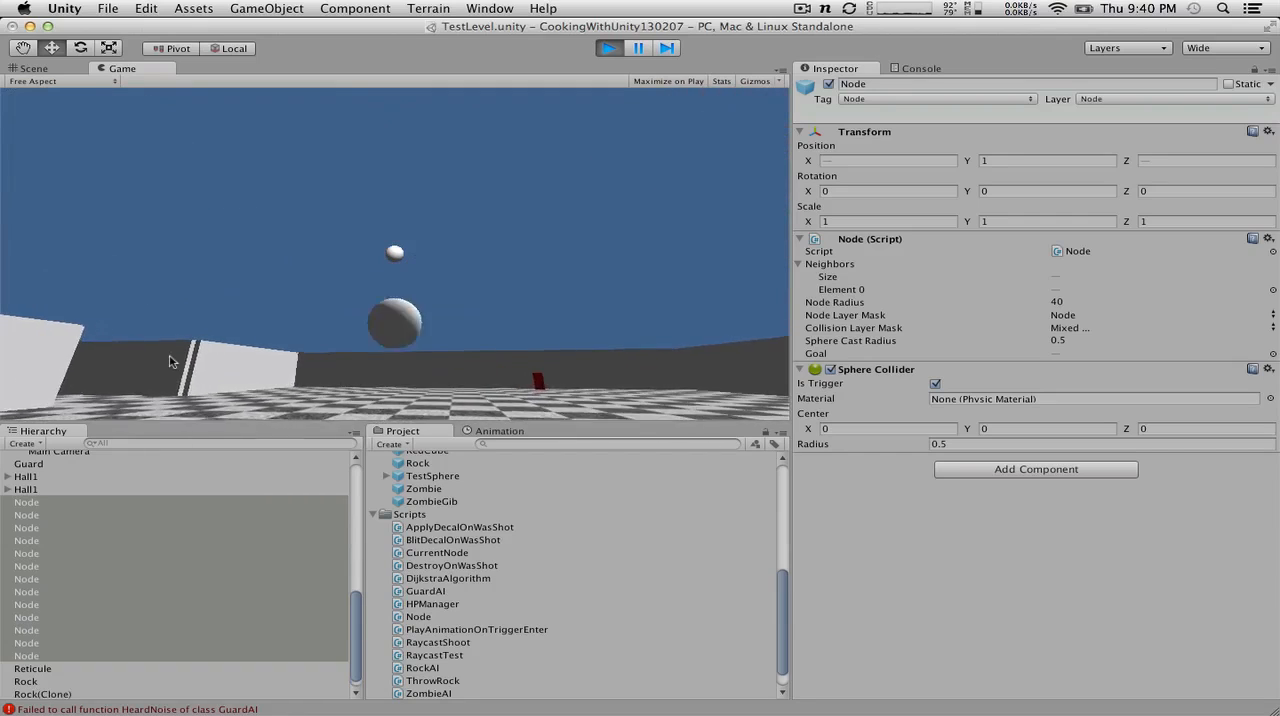
key("w")
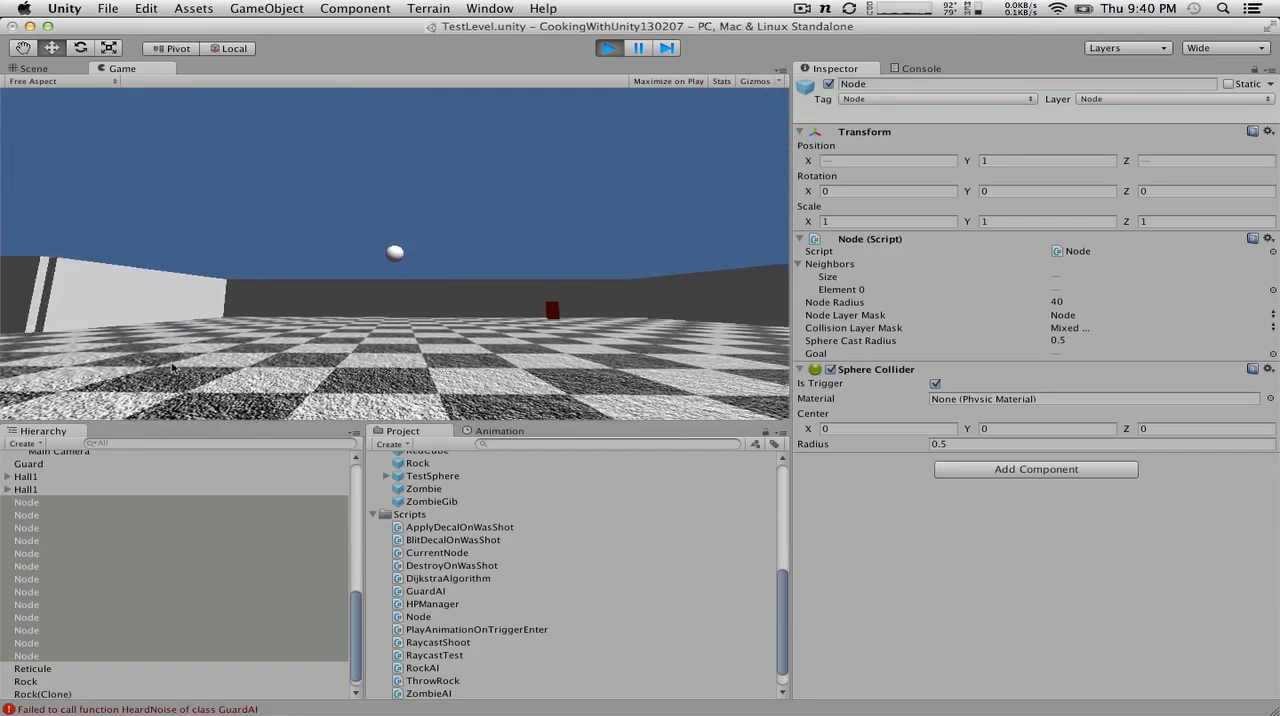
key("w")
left_click(182, 367)
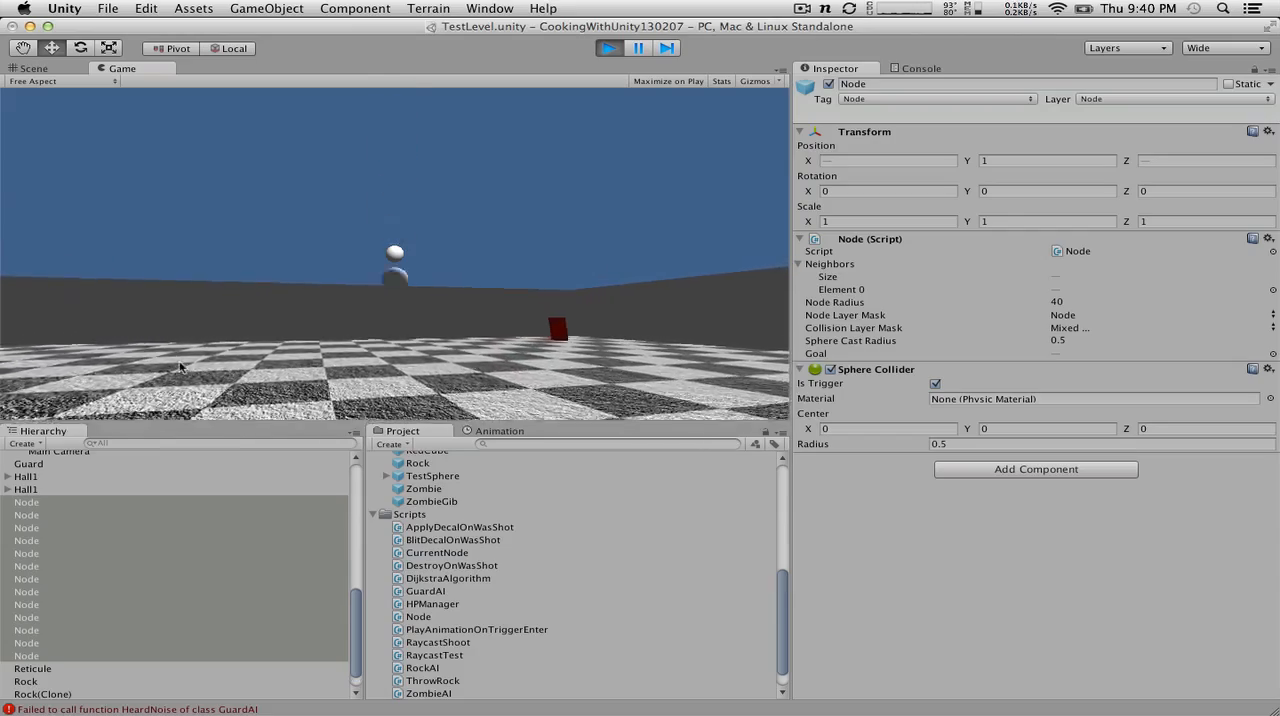
key("s")
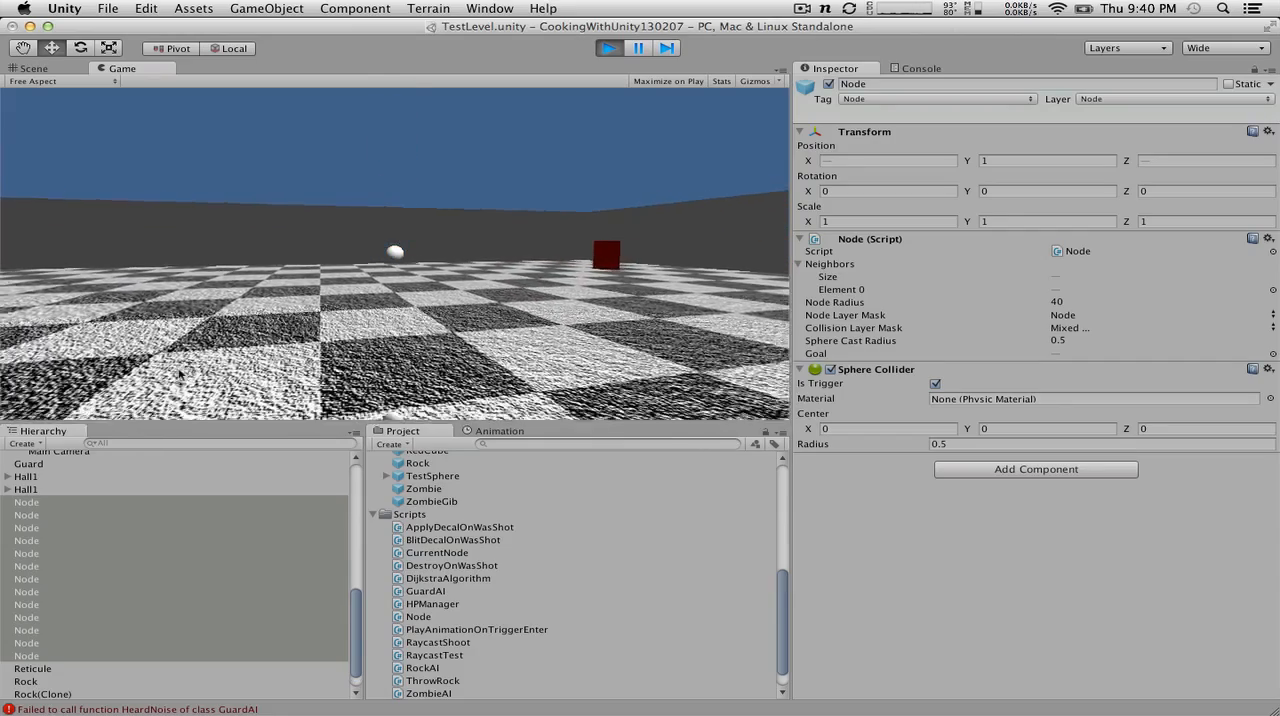
left_click(187, 378)
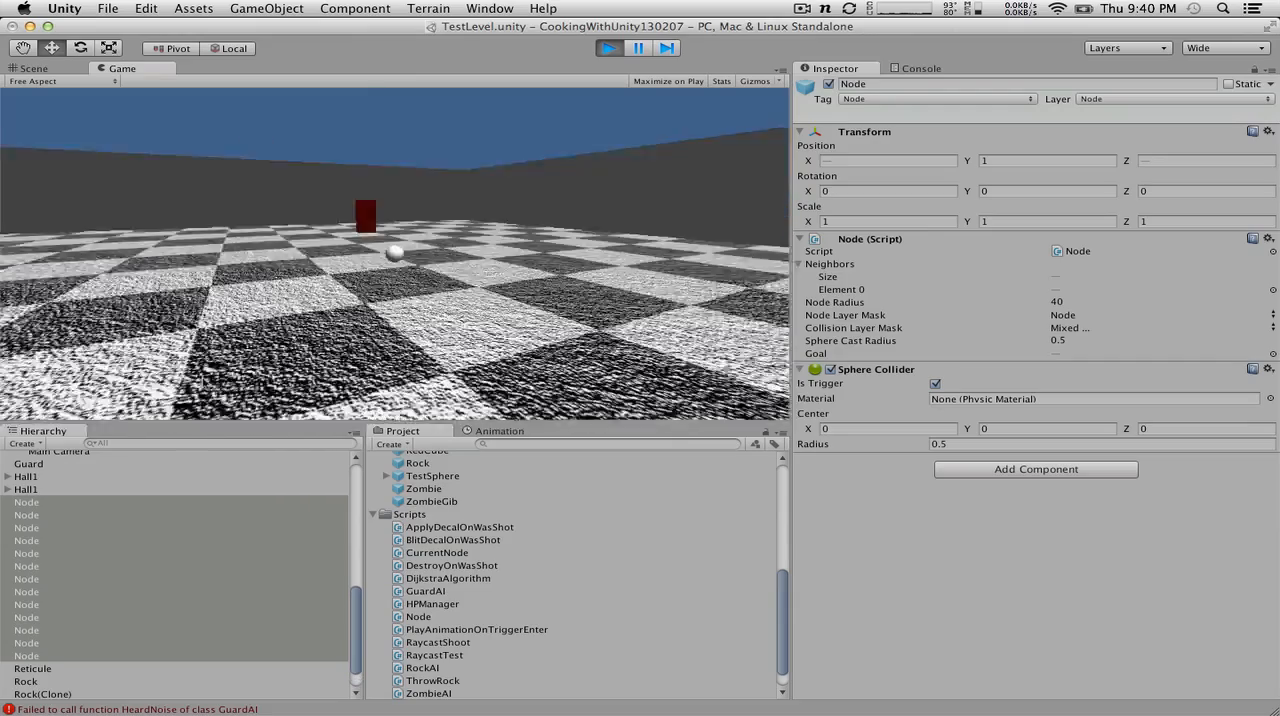
Step: Move the player around the red guard at close range and throw another rock toward it
key("w")
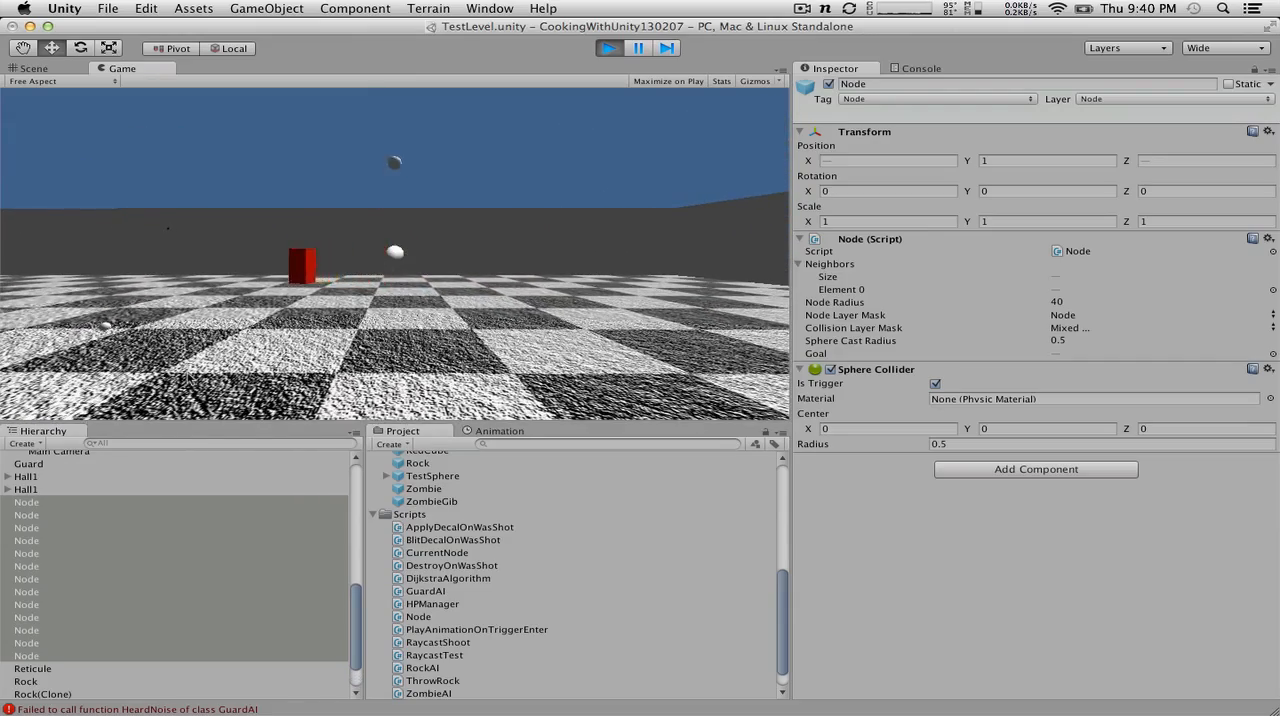
key("w")
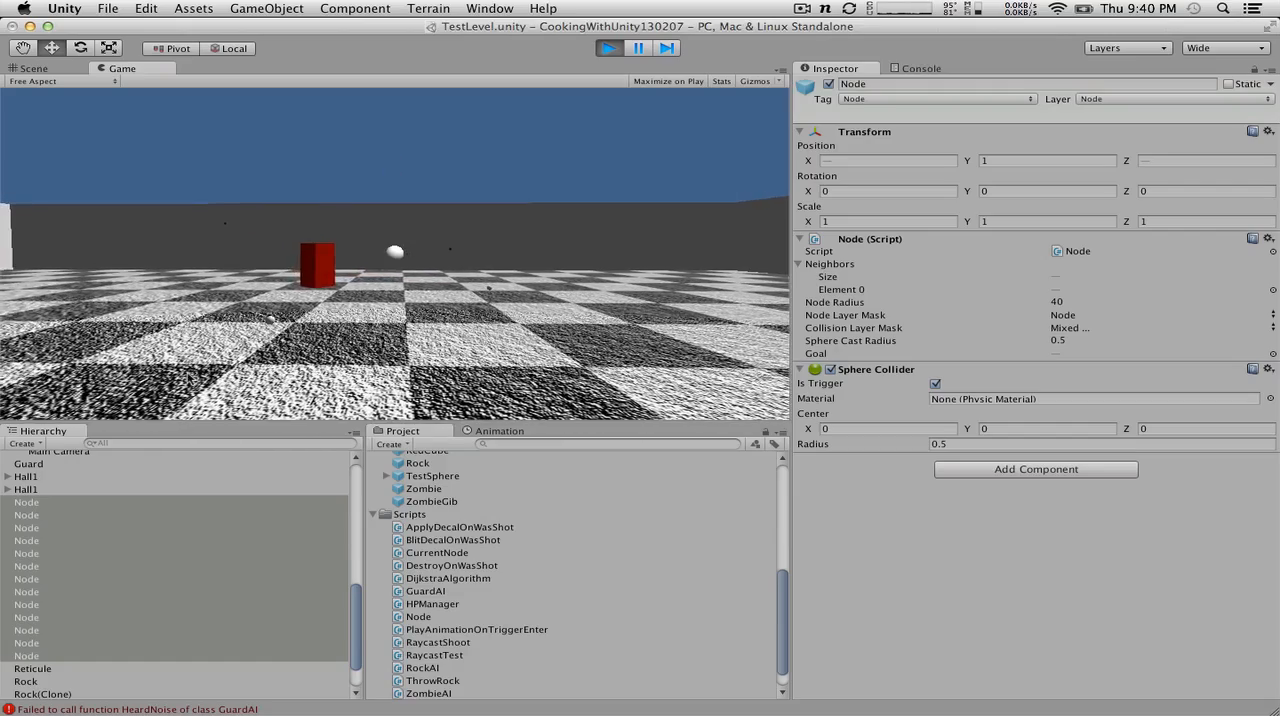
key("w")
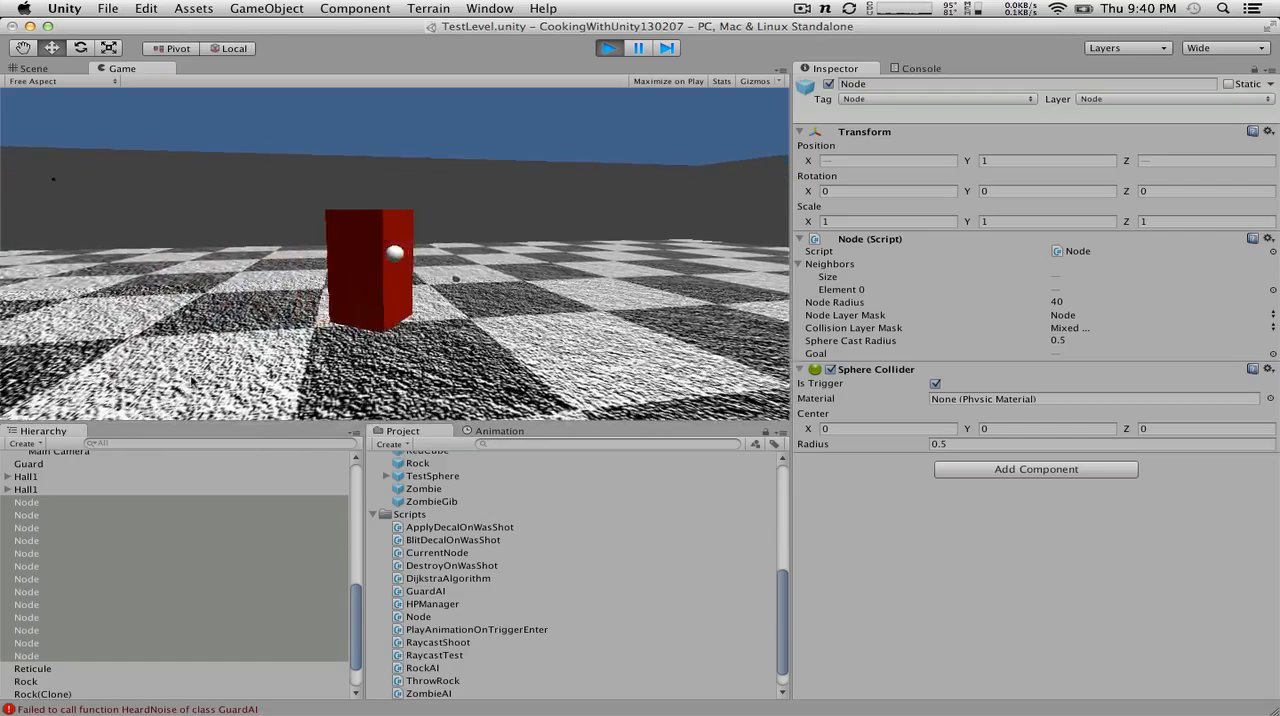
key("d")
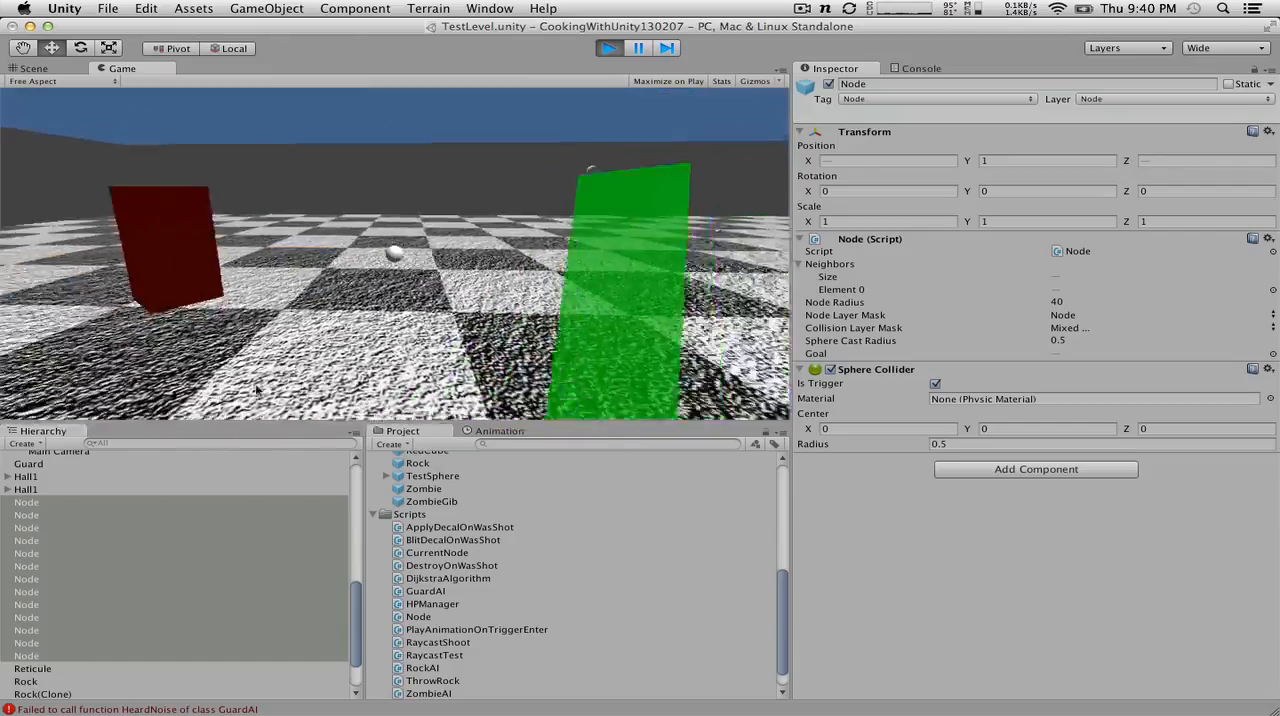
key("a")
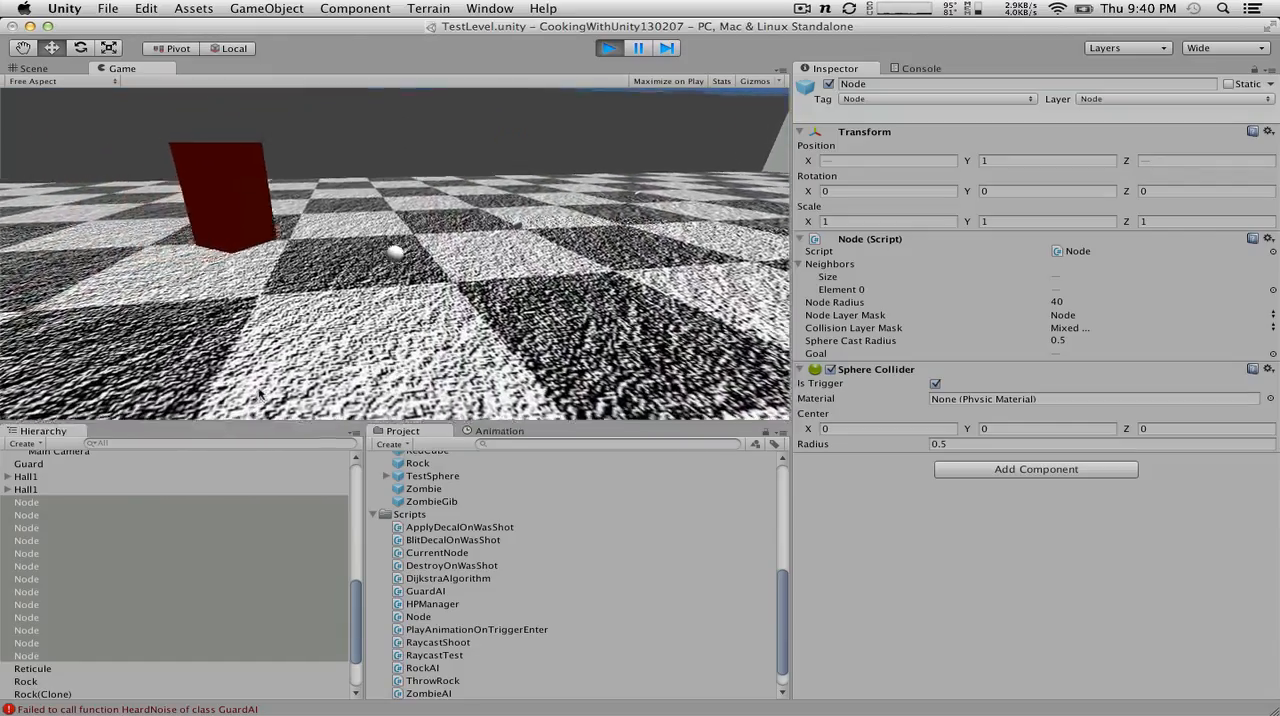
key("w")
left_click(264, 391)
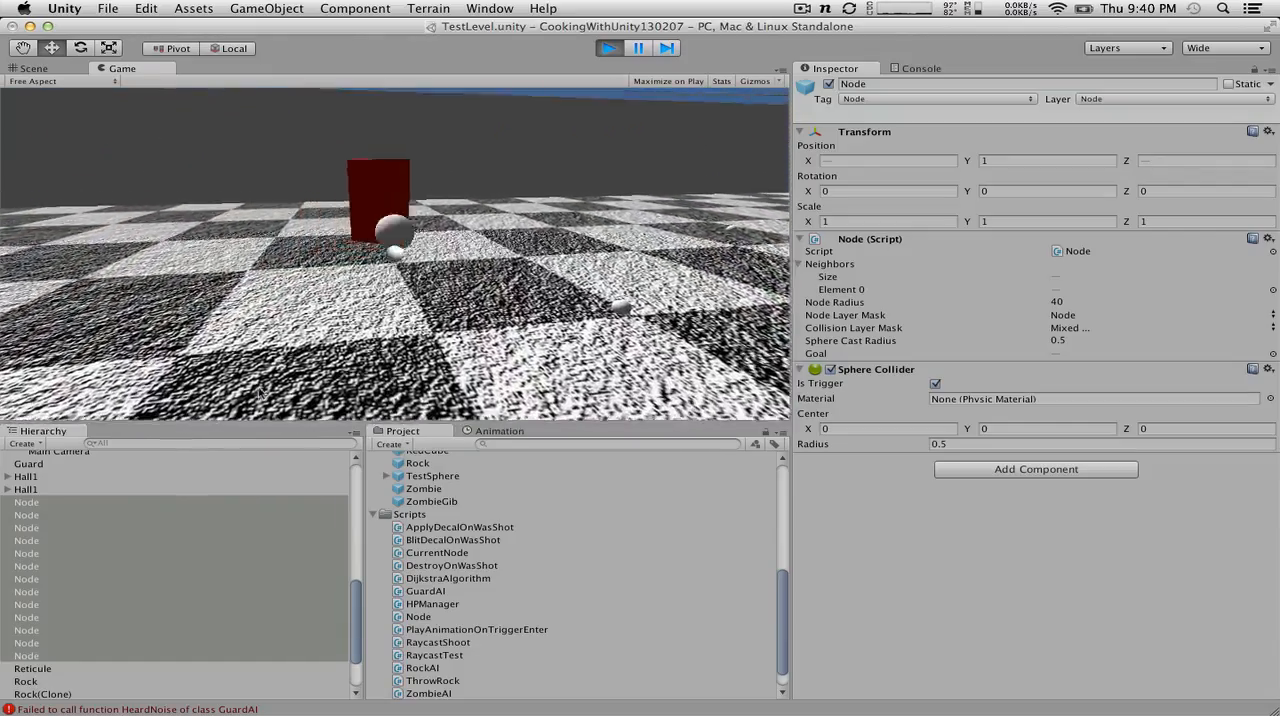
key("w")
key("s")
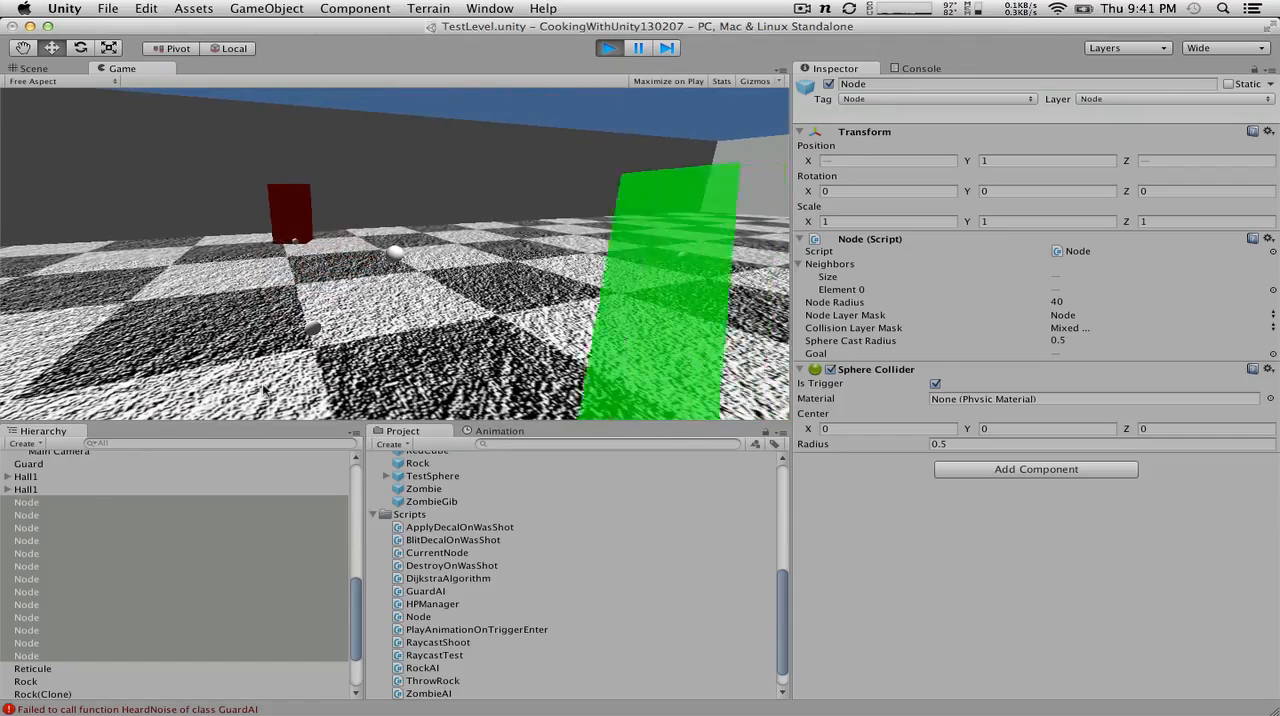
Step: Open the script lines behind the NullReferenceException in ZombieAI and the failed HeardNoise call in RockAI
double_click(152, 708)
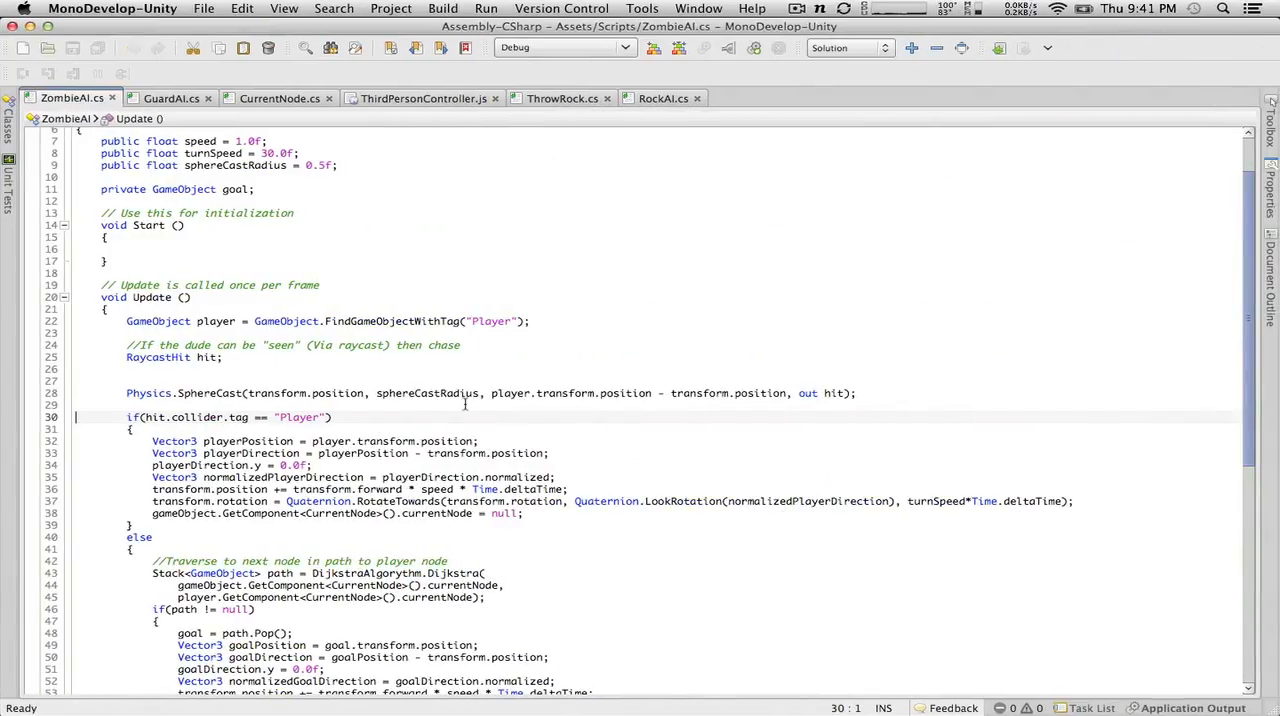
key("super+Tab")
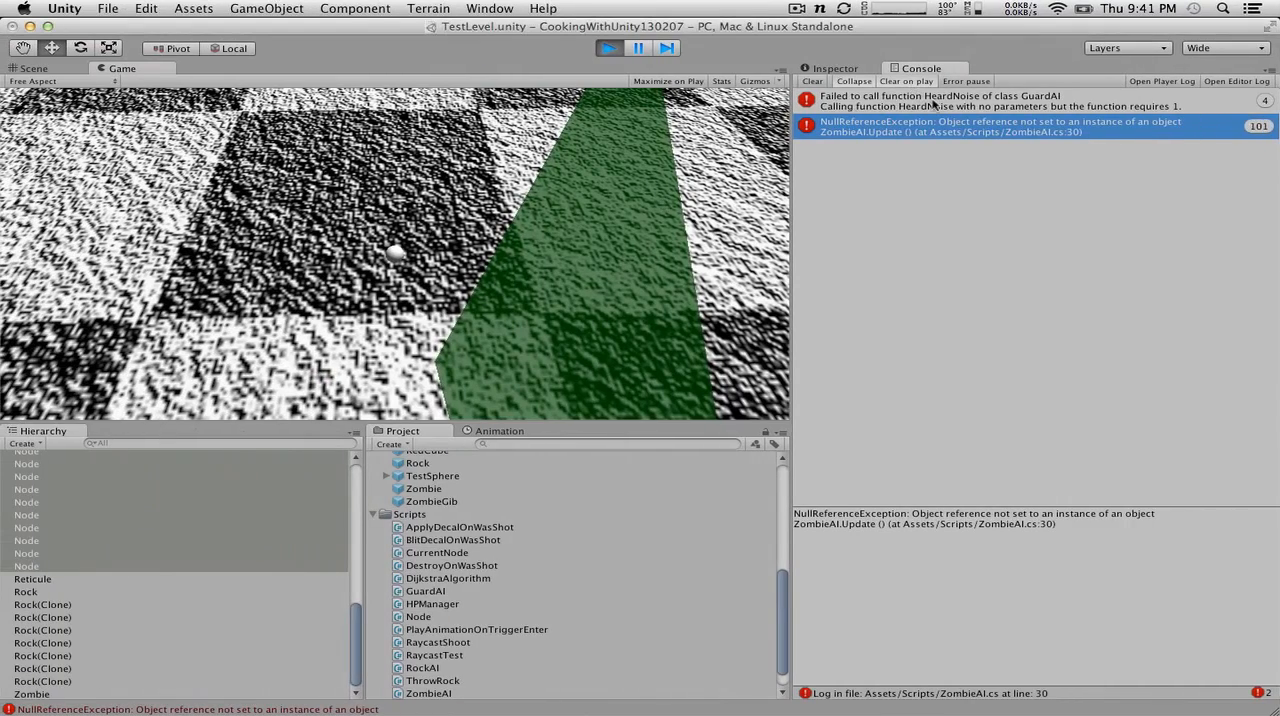
left_click(922, 101)
double_click(908, 102)
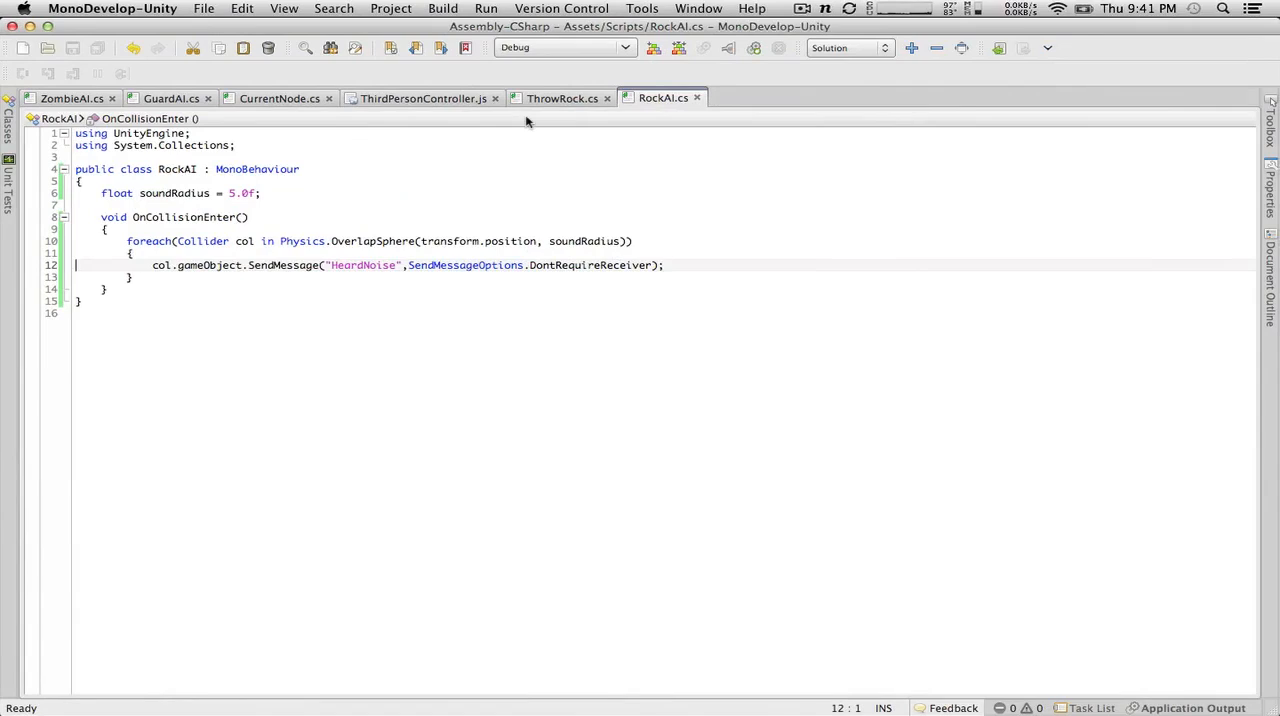
Step: Recheck the HeardNoise error in Unity's console, then review the HeardNoise method's parameters in GuardAI.cs in MonoDevelop
key("super+Tab")
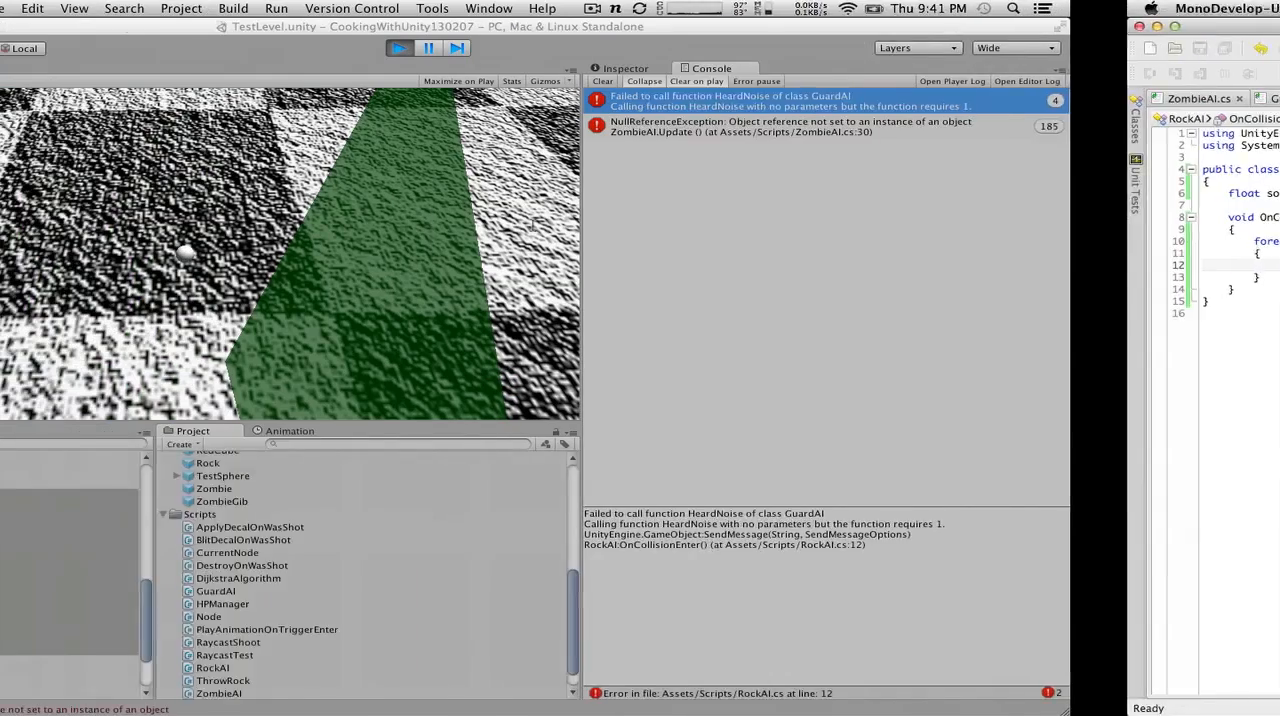
key("super+Tab")
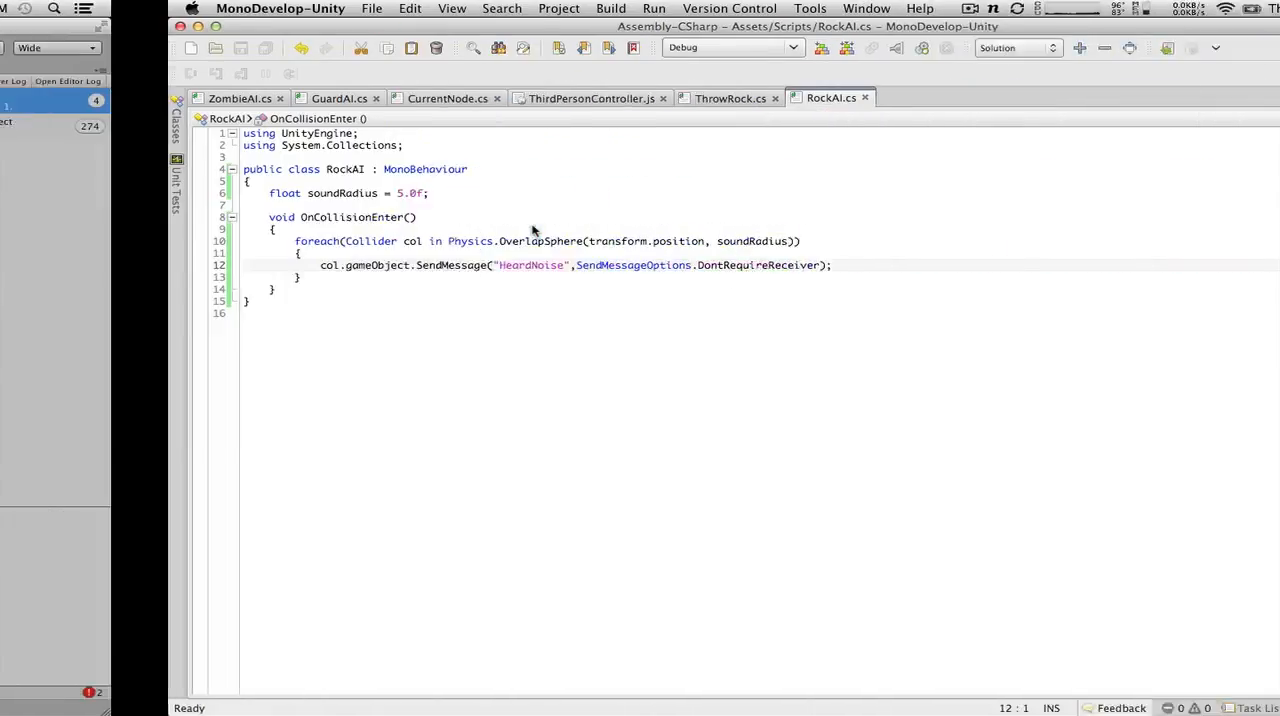
left_click(172, 98)
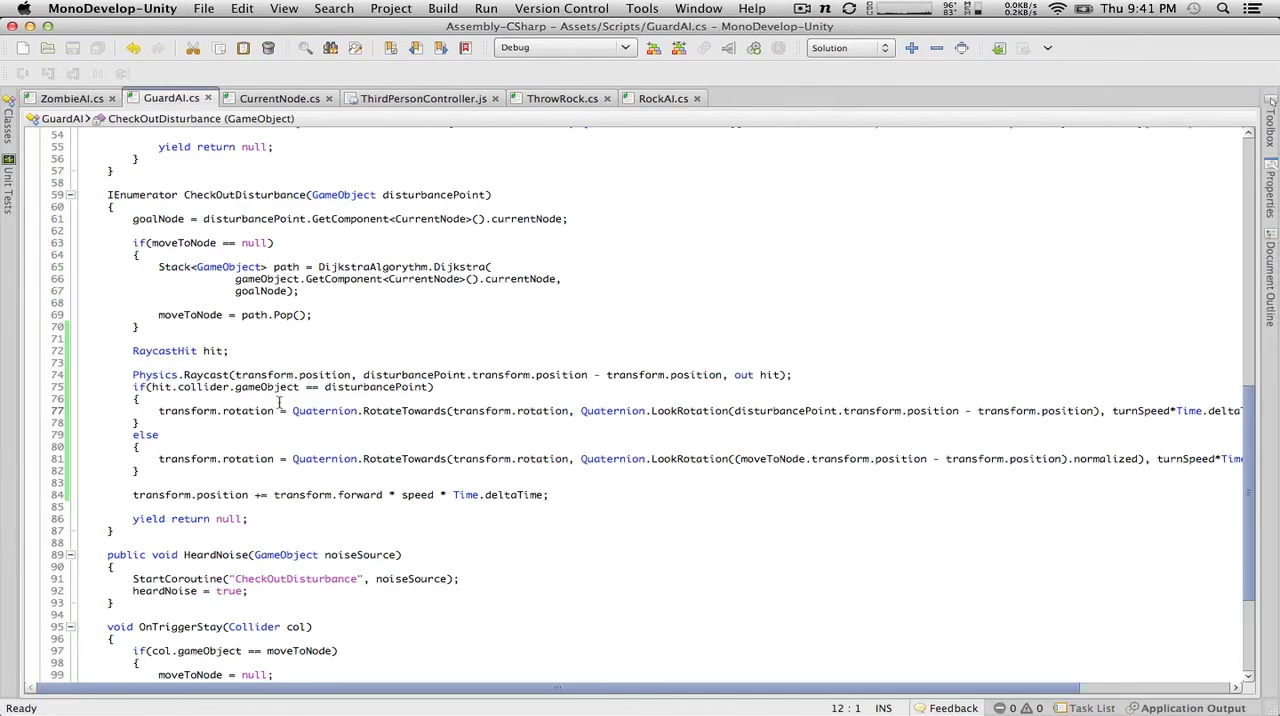
scroll(279, 402, "down", 5)
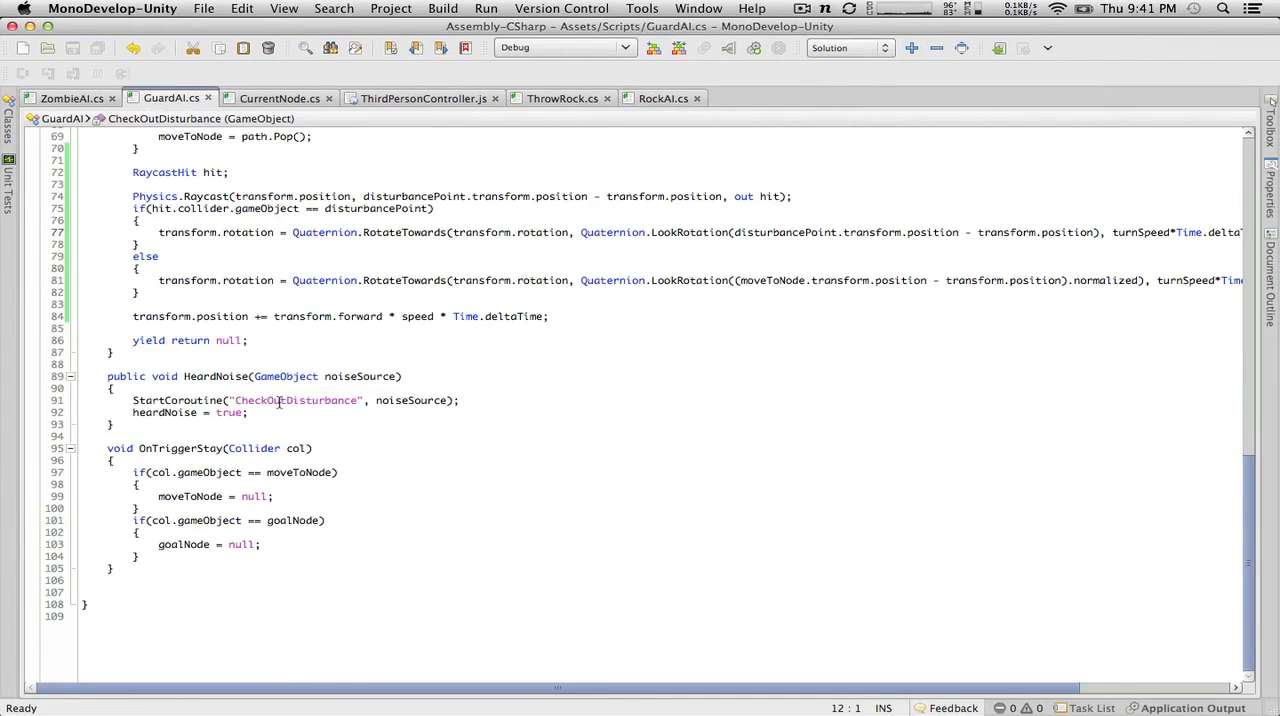
Step: In RockAI.cs, insert gameObject as the second argument of the HeardNoise SendMessage call, before SendMessageOptions.DontRequireReceiver
left_click(660, 99)
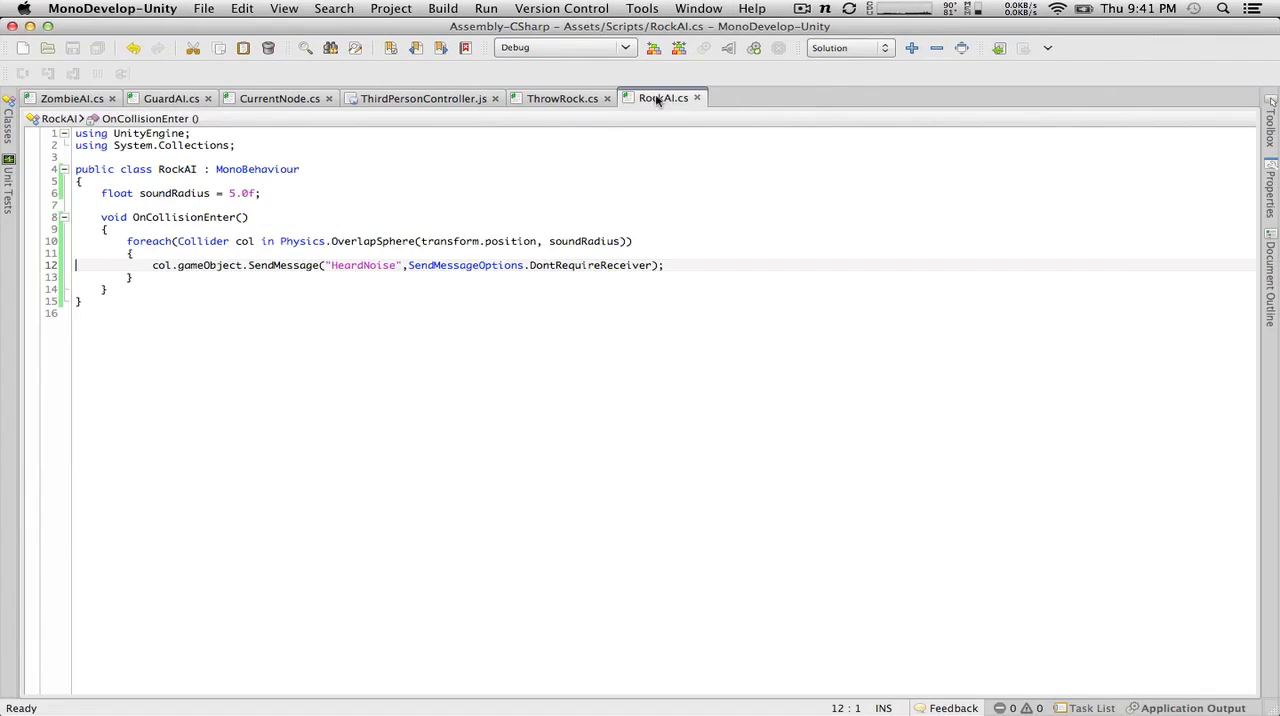
double_click(410, 265)
left_click(409, 265)
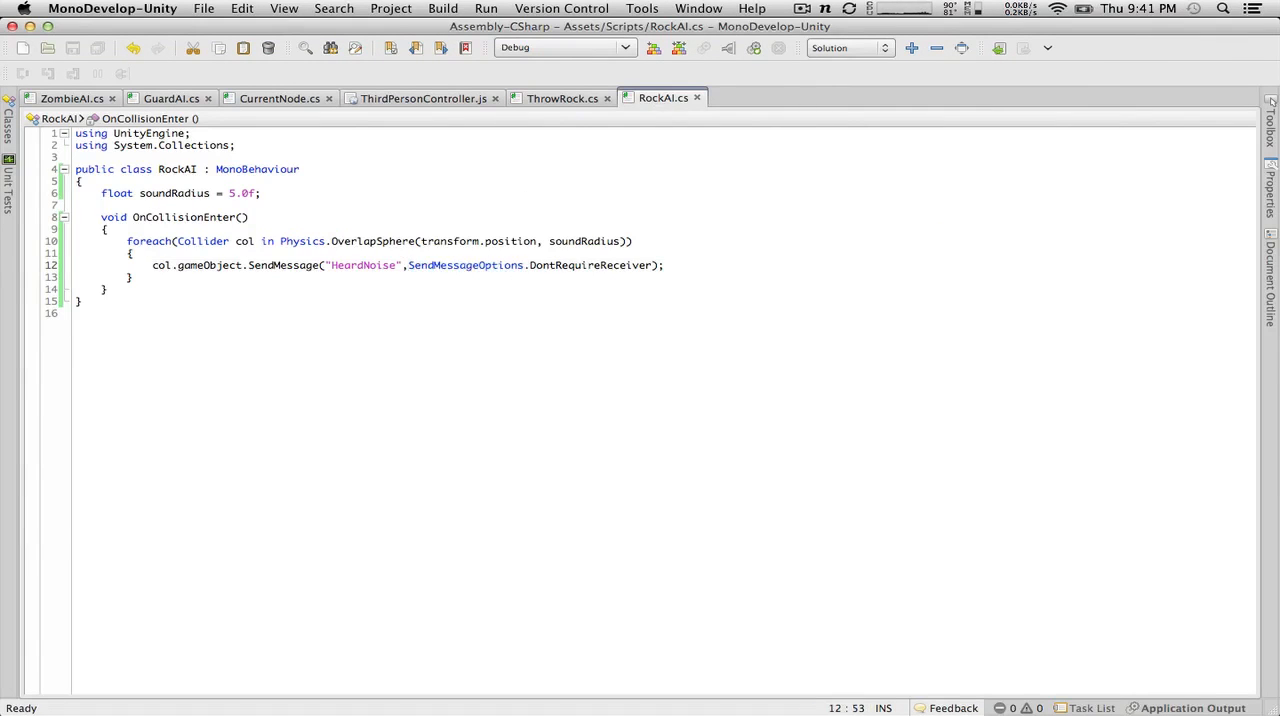
double_click(410, 265)
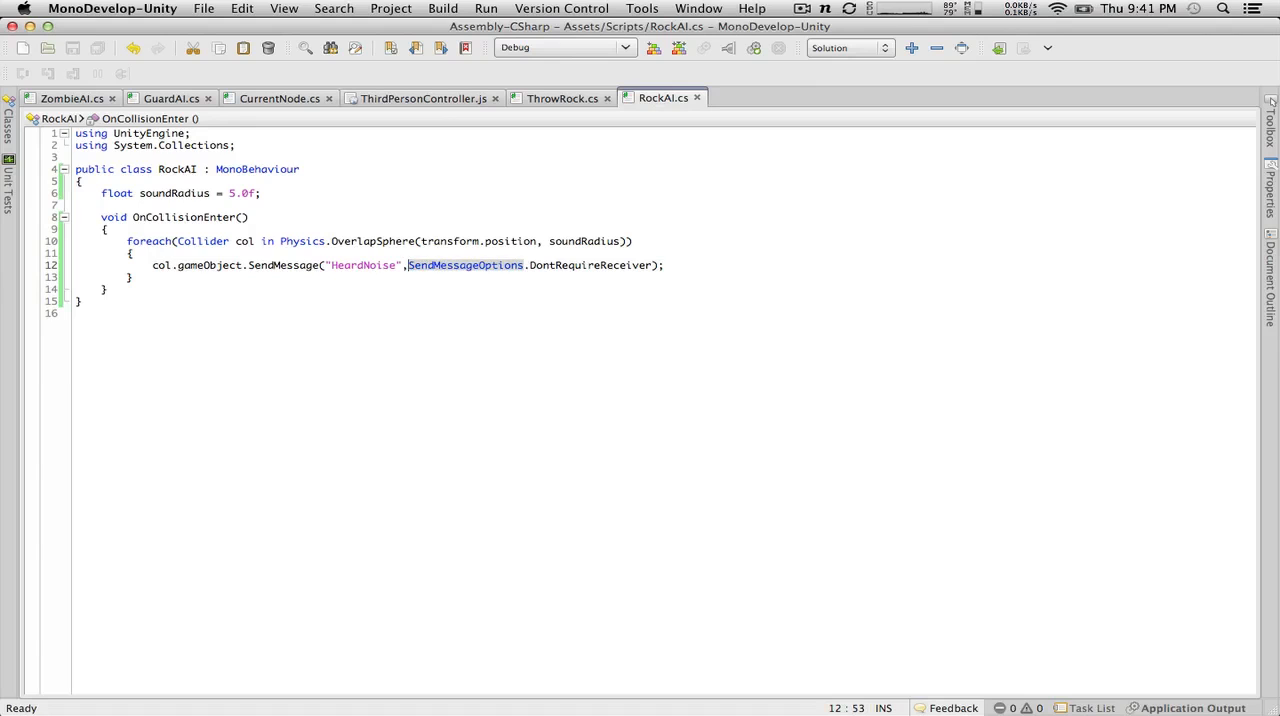
type("game")
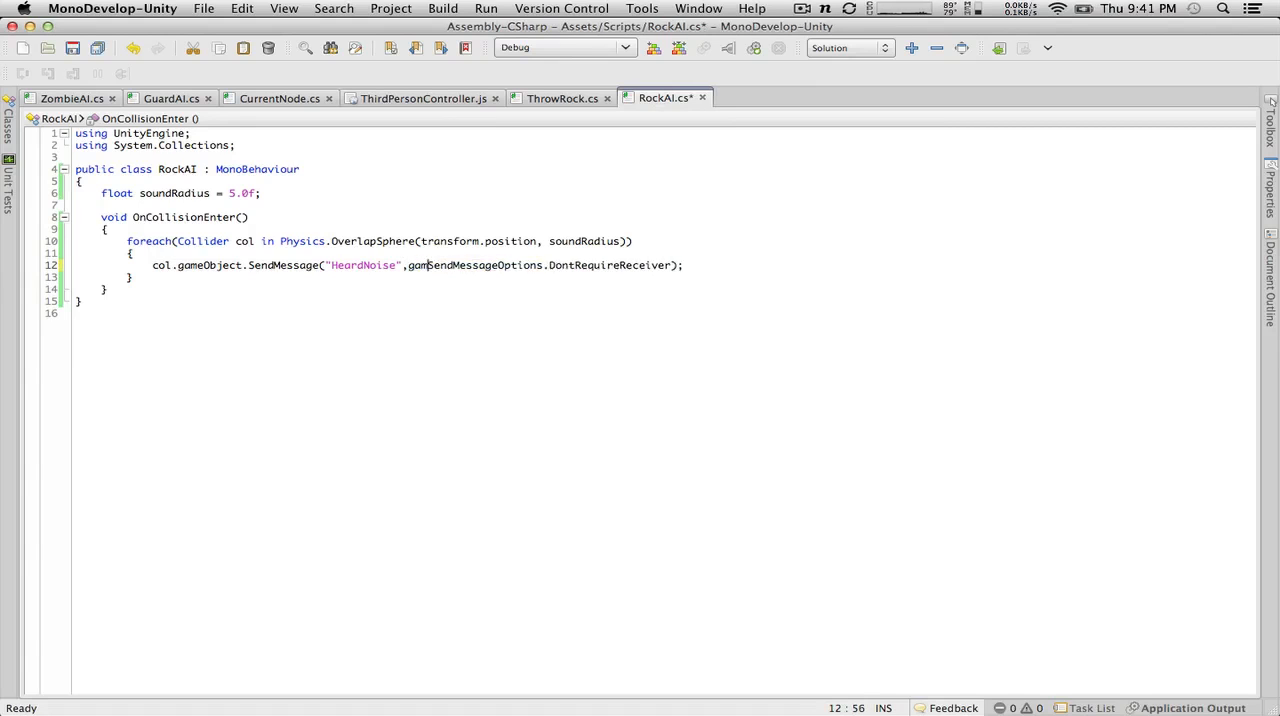
type("Object,")
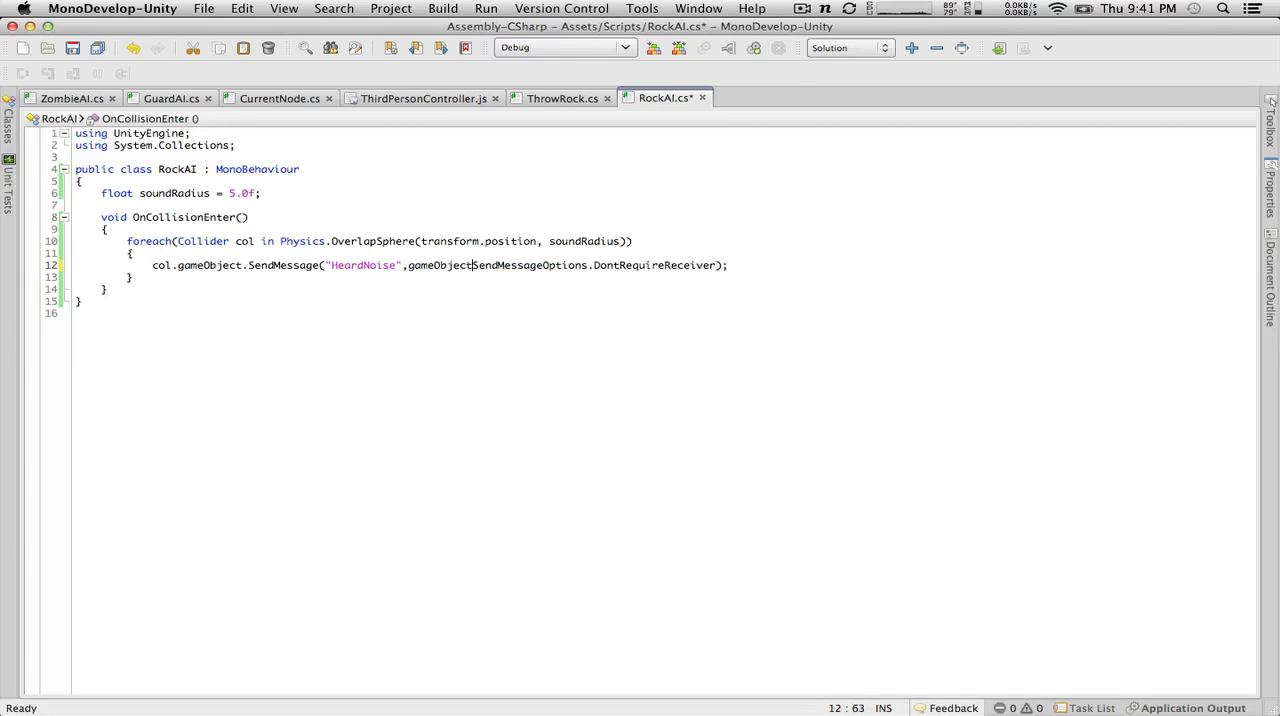
Step: Save the corrected RockAI.cs, then switch to Unity and play-test the level
left_click(258, 315)
left_click(104, 52)
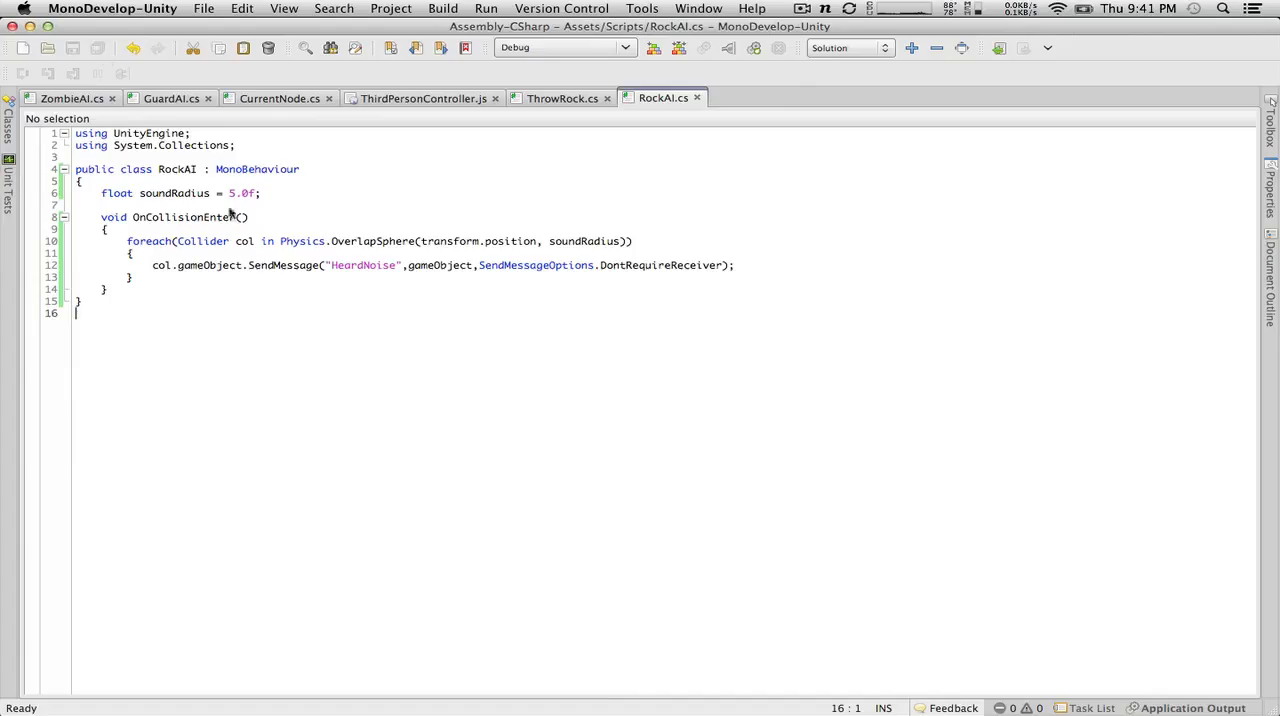
key("ctrl+Left")
left_click(610, 48)
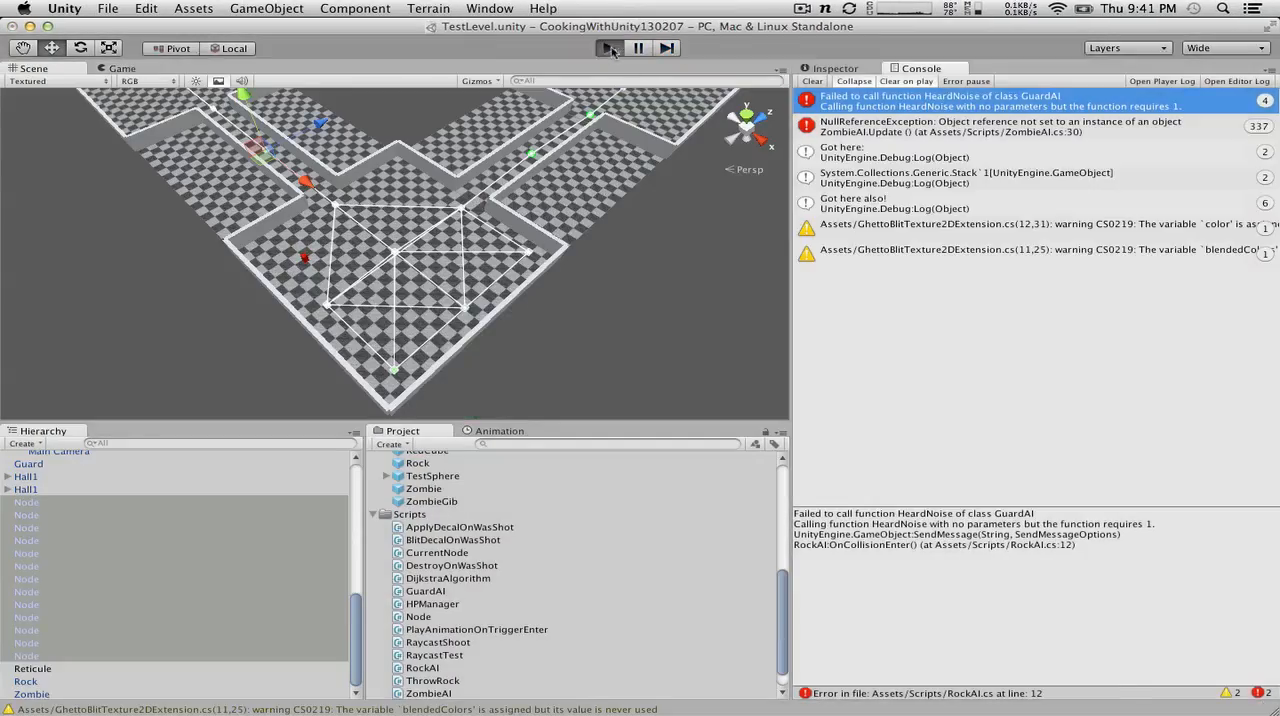
left_click(609, 48)
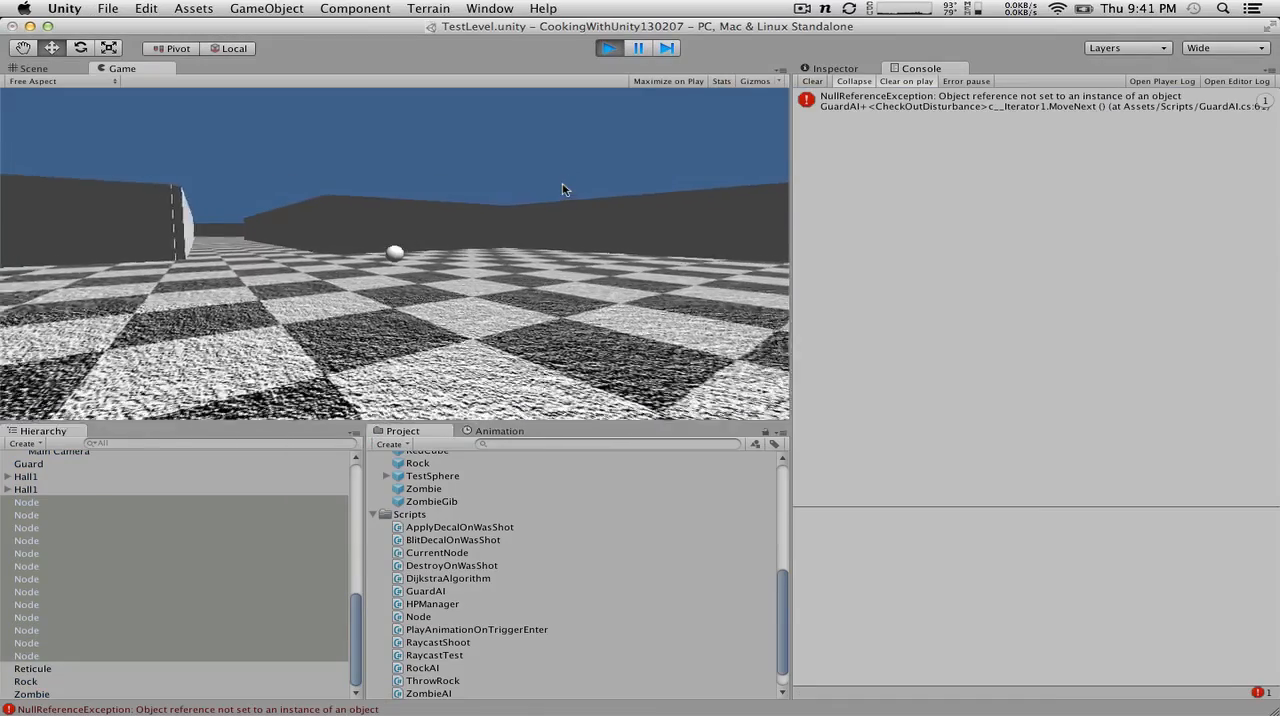
key("w")
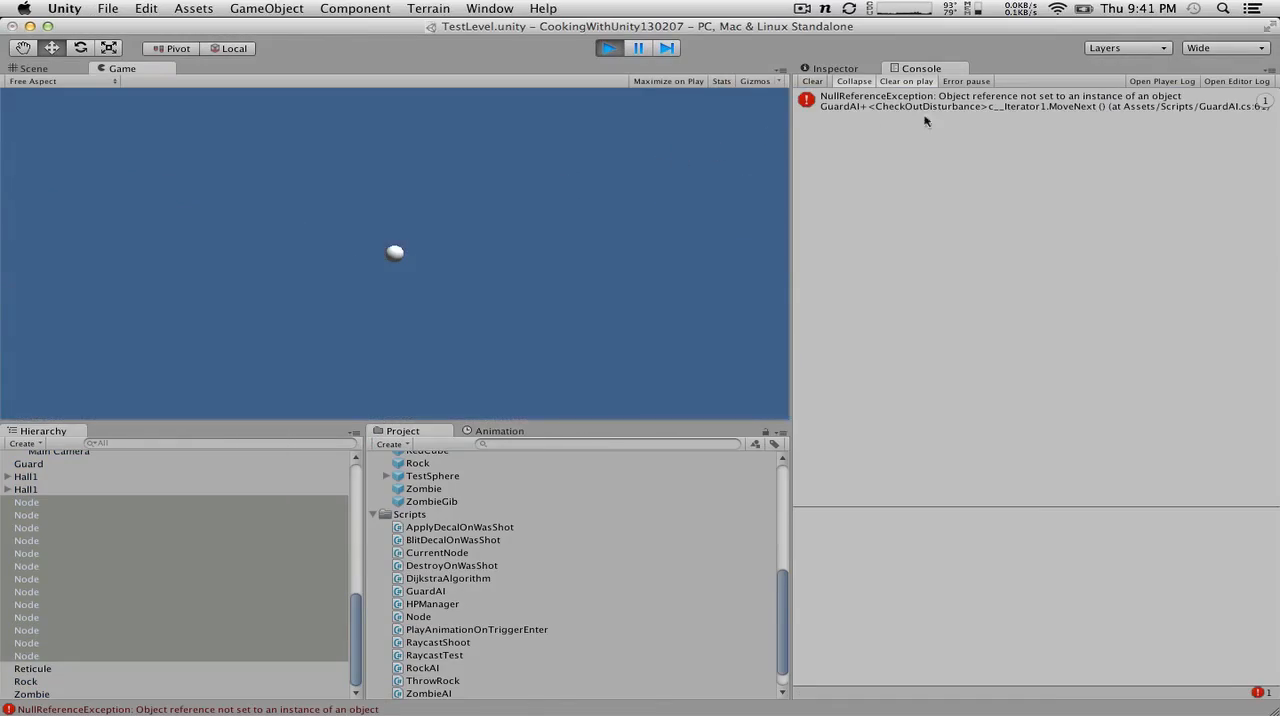
Step: Open the GuardAI.cs line behind the NullReferenceException and review the Patrol, CheckOutDisturbance and HeardNoise methods
left_click(929, 103)
double_click(930, 103)
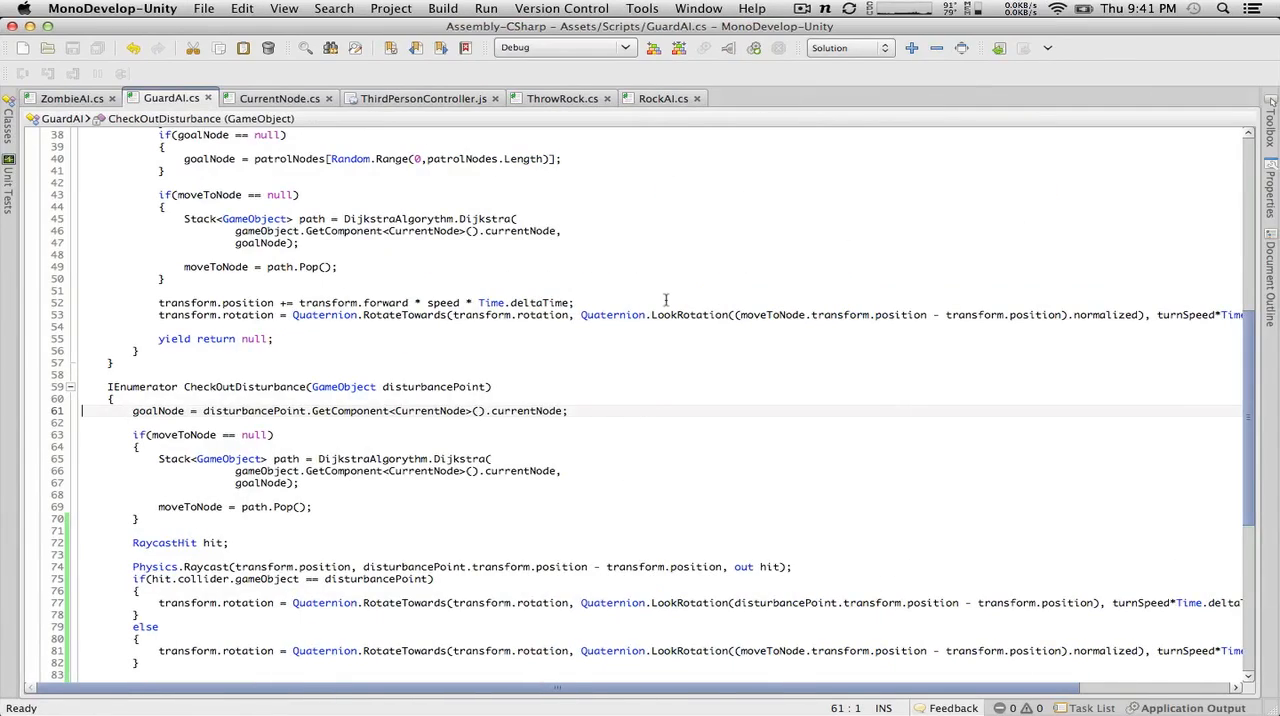
scroll(630, 299, "up", 6)
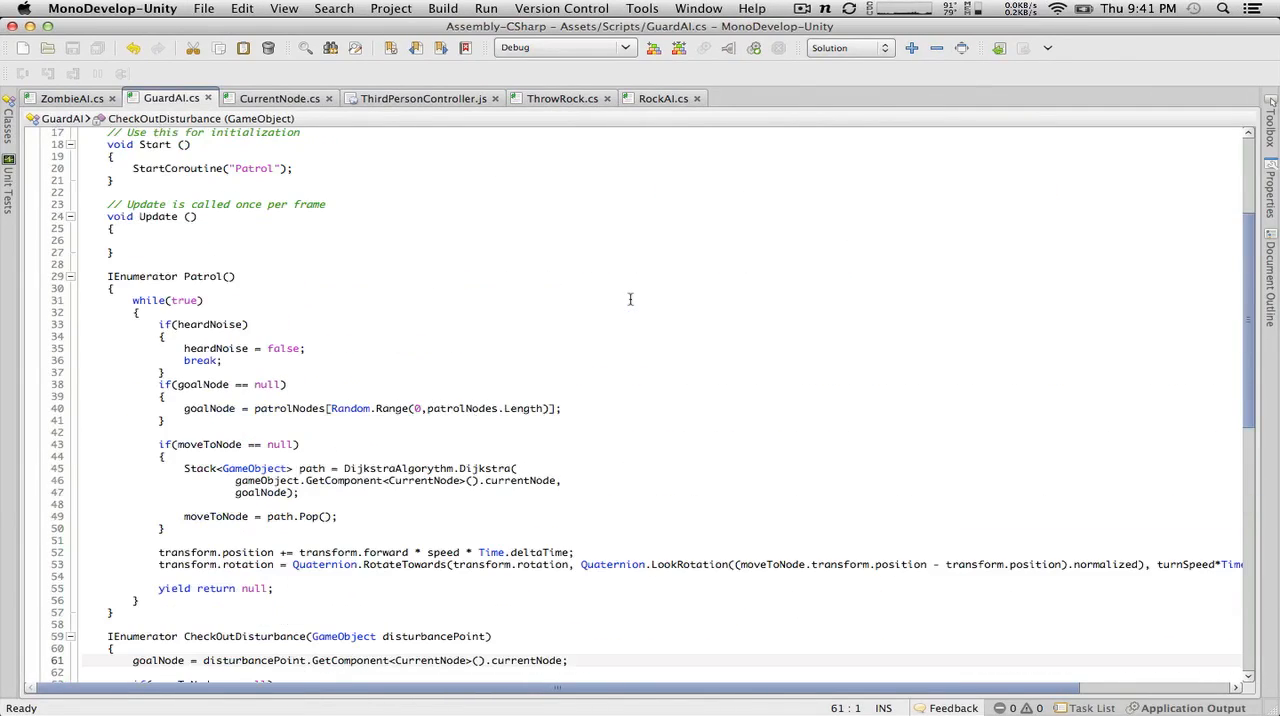
scroll(630, 299, "down", 7)
scroll(630, 299, "down", 8)
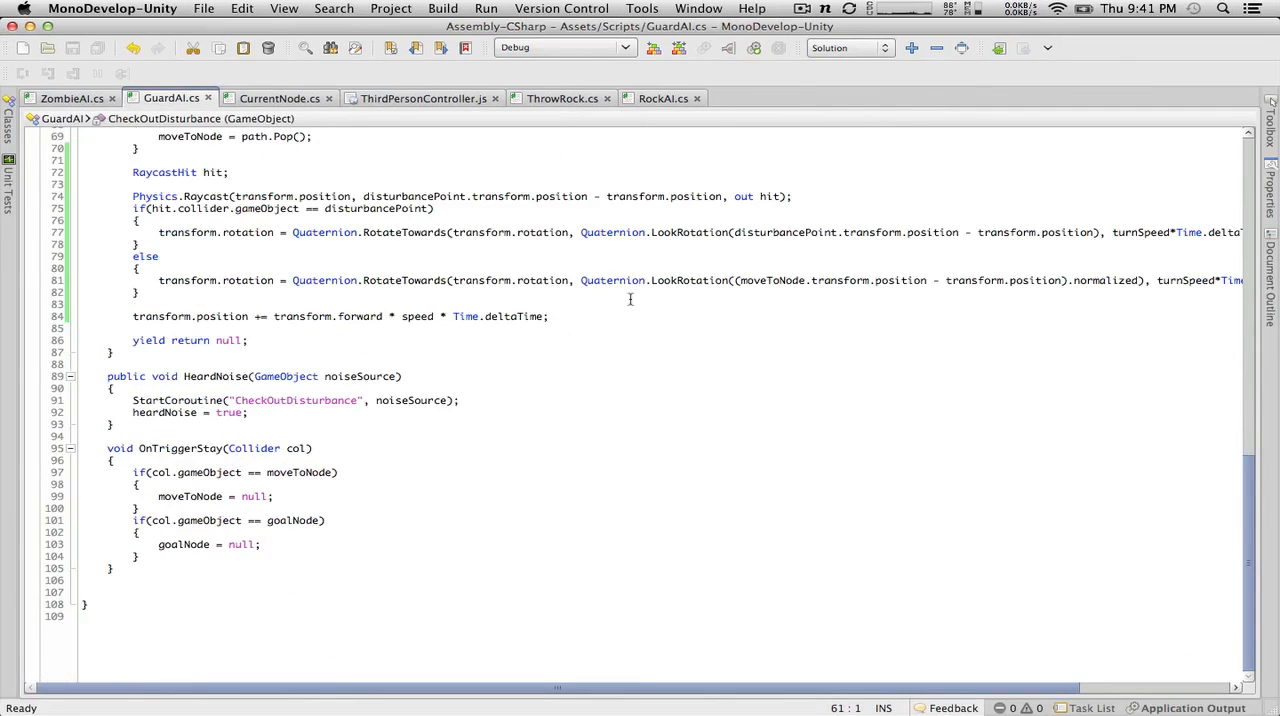
Step: Return to Unity, stop the game, clear the console and rerun the level to recheck the CheckOutDisturbance error
key("super+Tab")
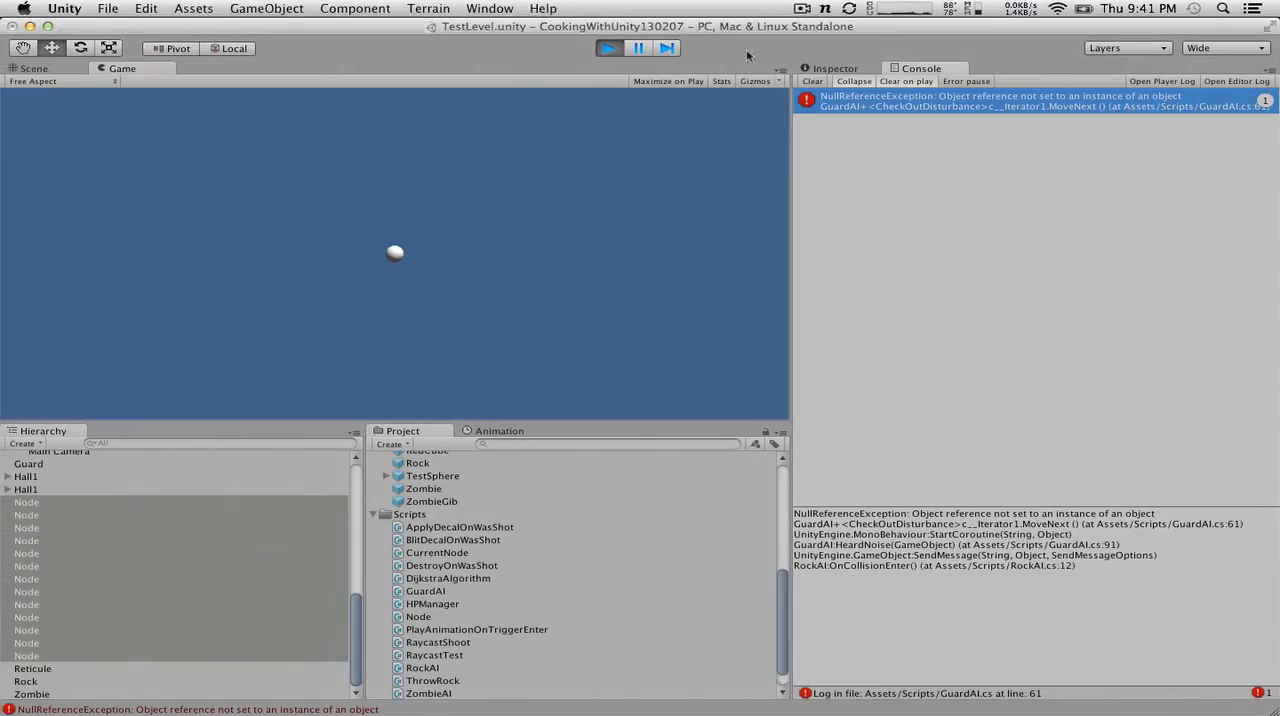
left_click(608, 48)
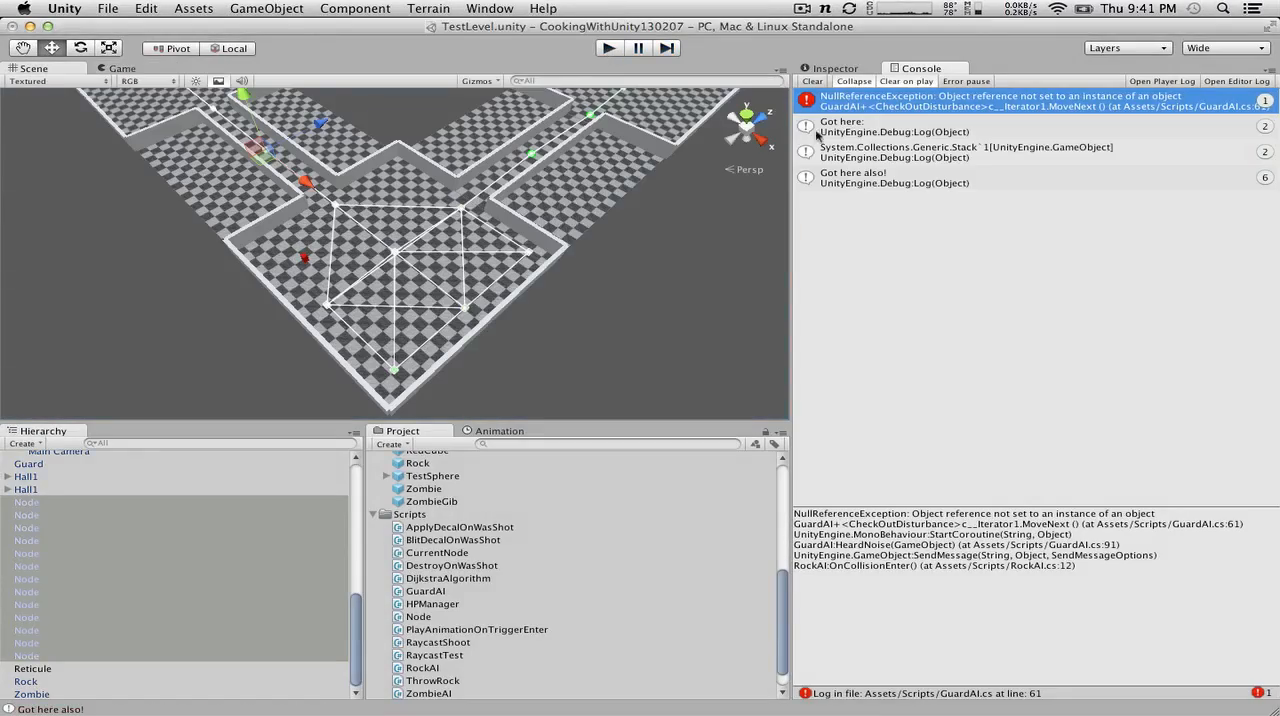
left_click(812, 81)
left_click(608, 48)
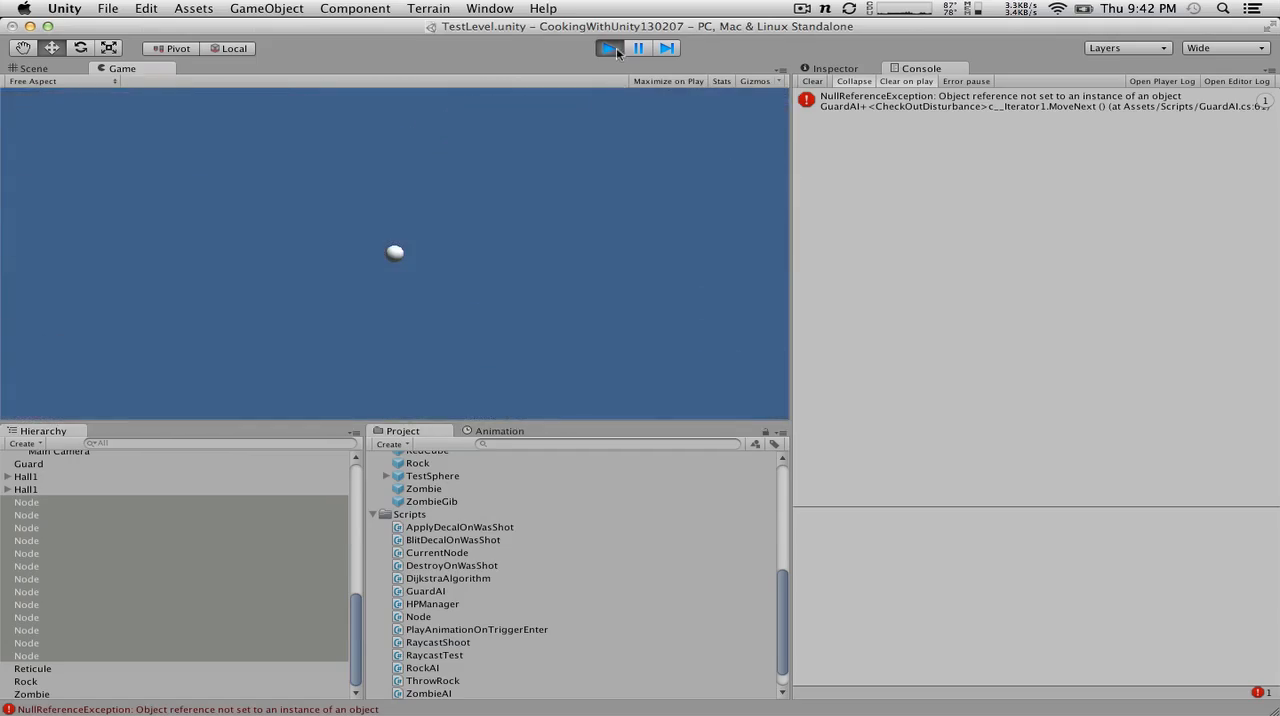
left_click(610, 48)
left_click(610, 48)
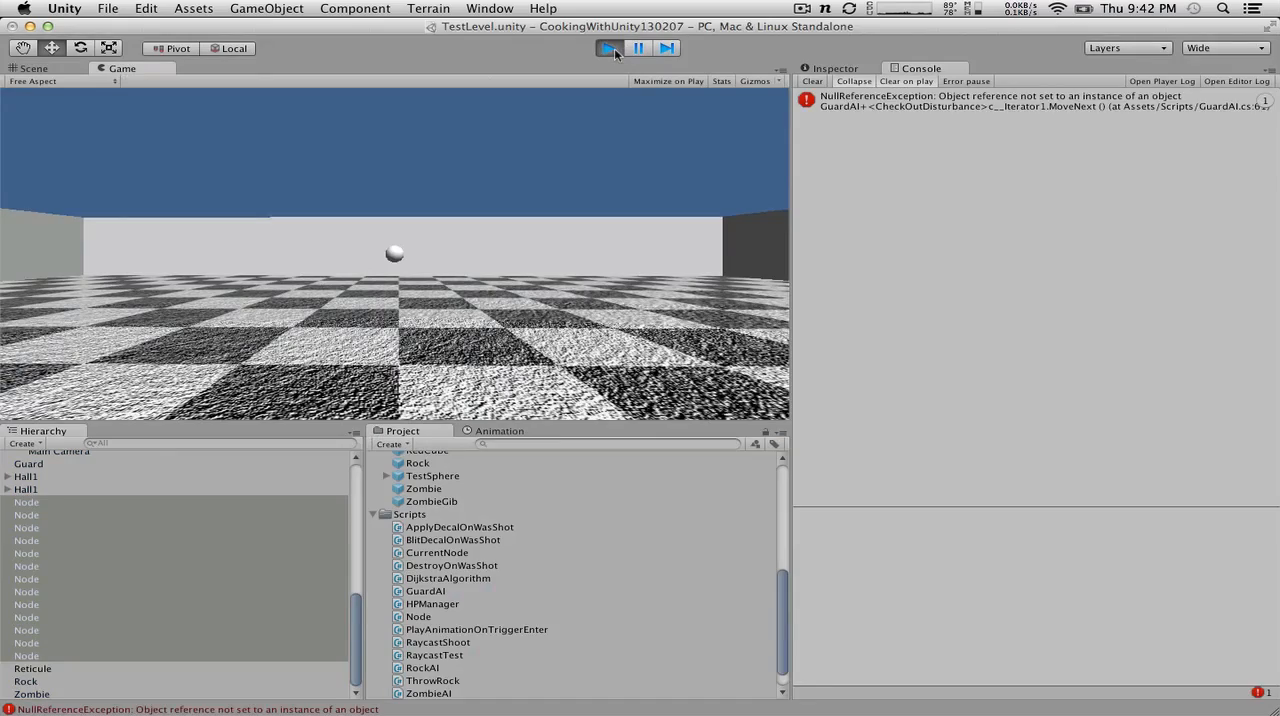
Step: Trace the CheckOutDisturbance error to its line in GuardAI.cs and compare it with the SendMessage call in RockAI.cs
double_click(920, 98)
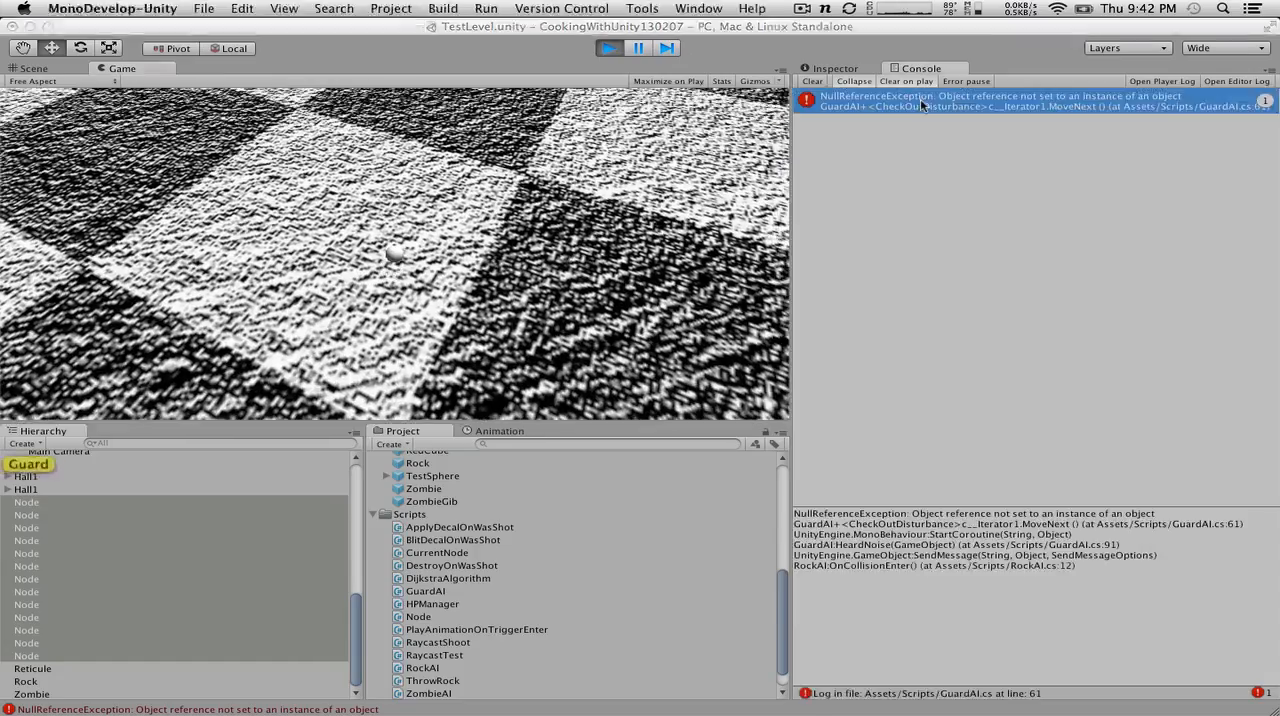
scroll(742, 333, "down", 10)
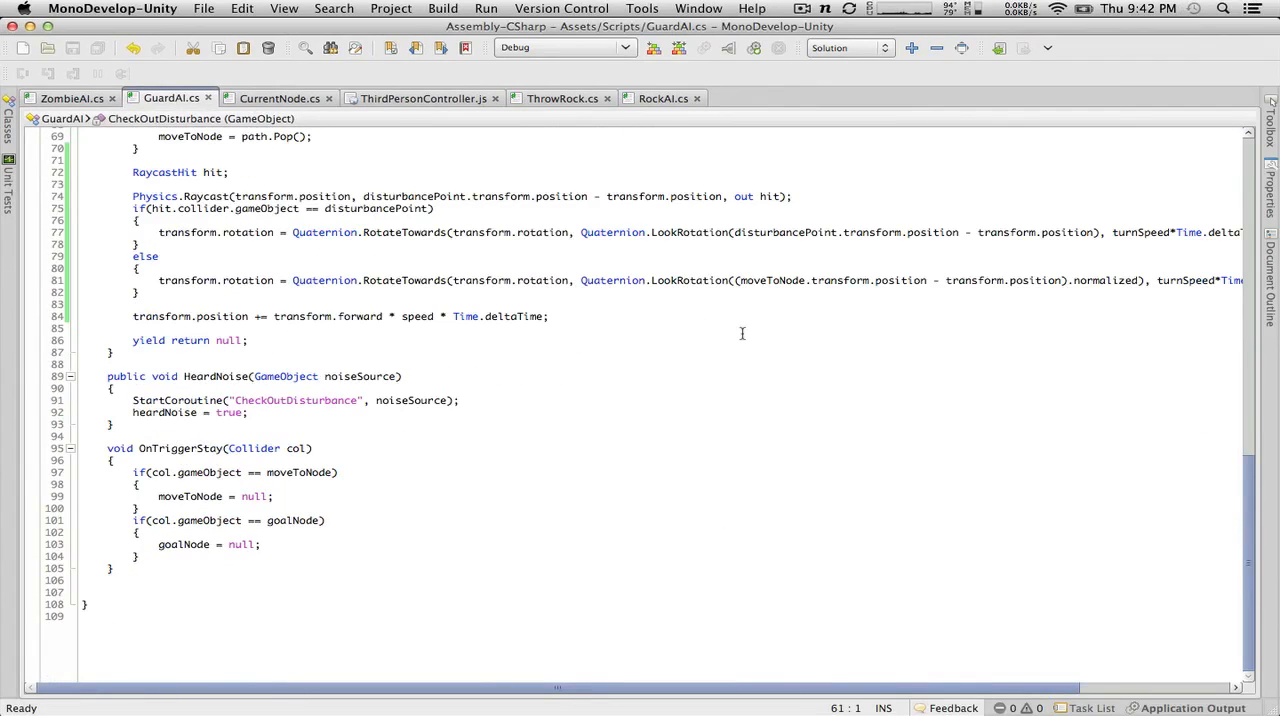
scroll(742, 333, "up", 8)
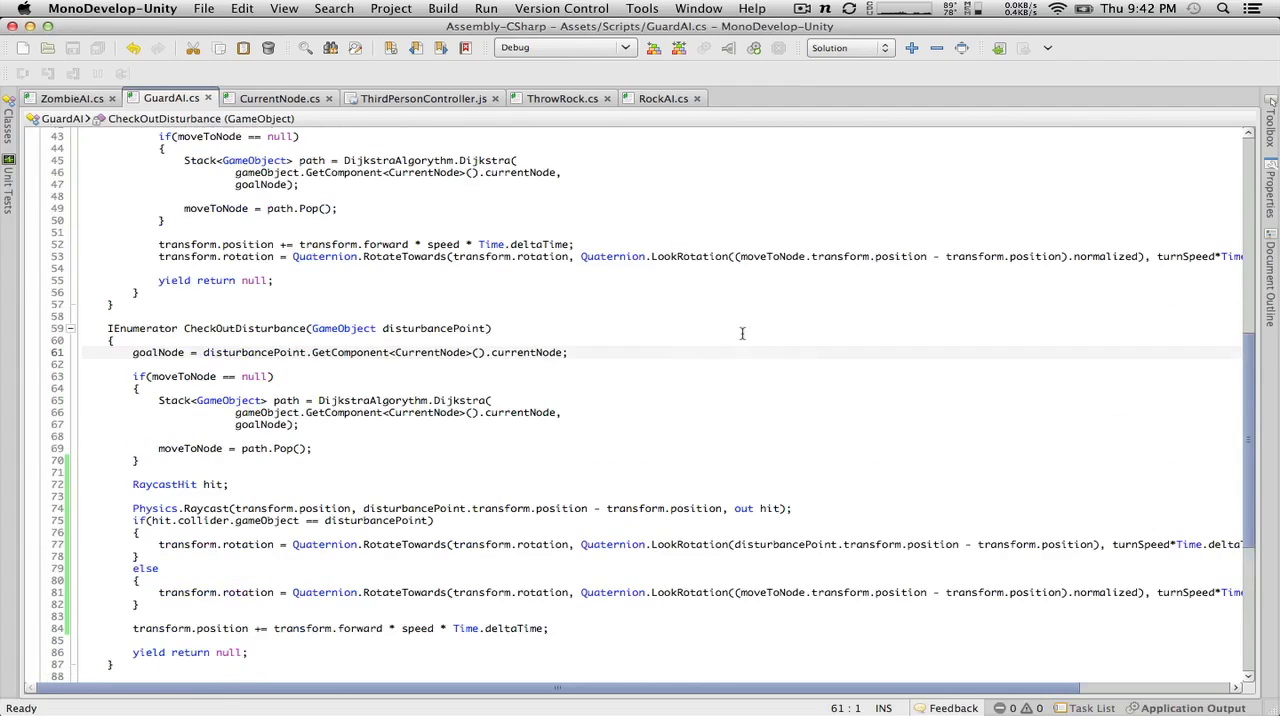
left_click(660, 98)
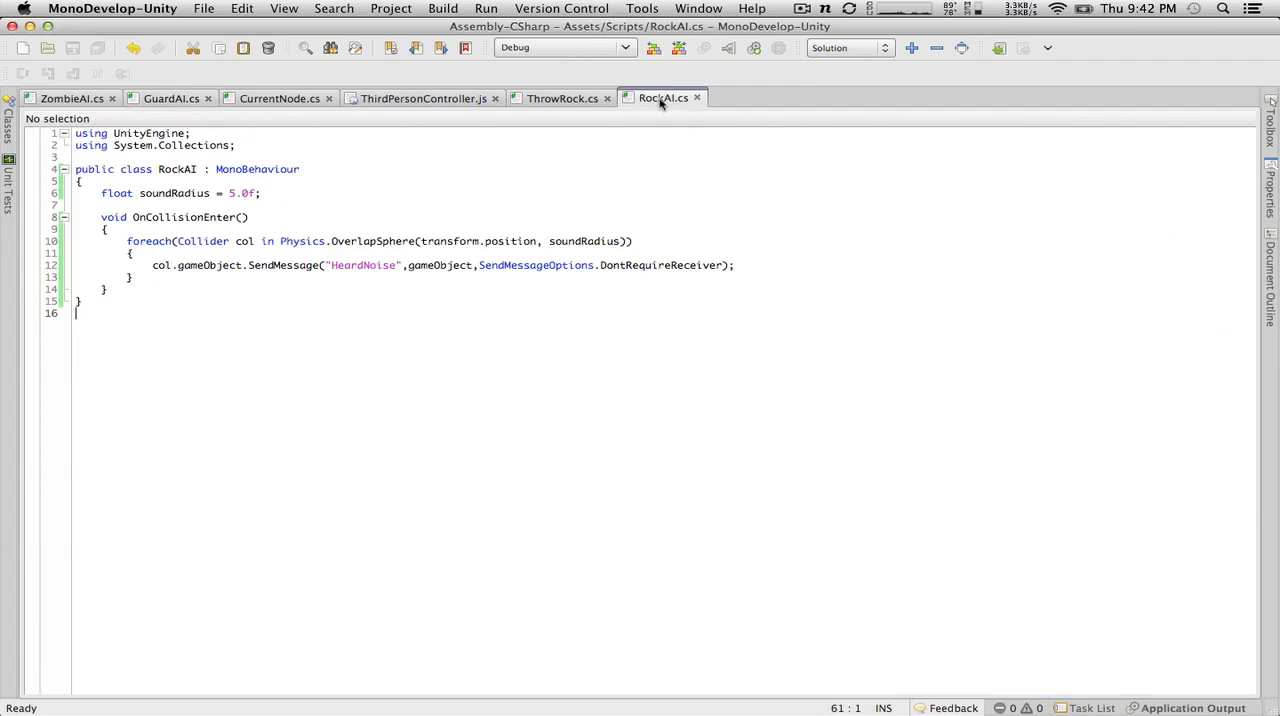
Step: Stop the running game in Unity and focus the scene view on the Rock object beside the red guard
key("ctrl+Left")
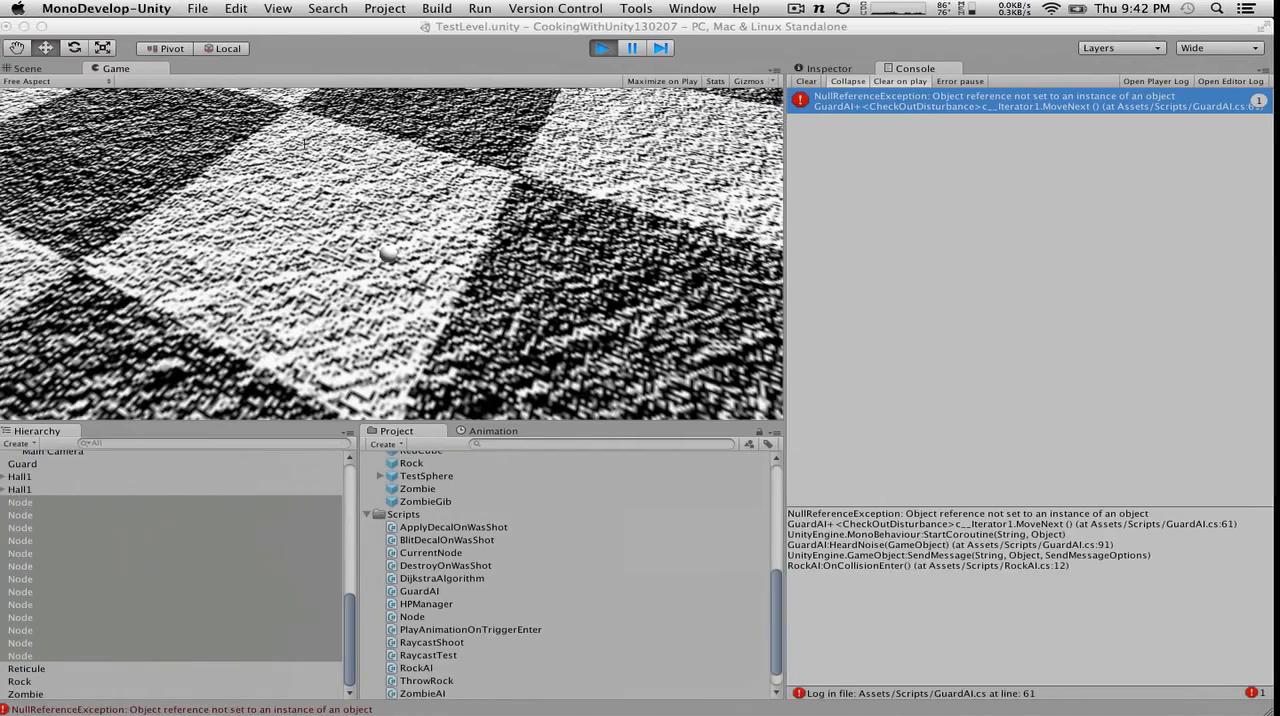
left_click(112, 619)
left_click(35, 682)
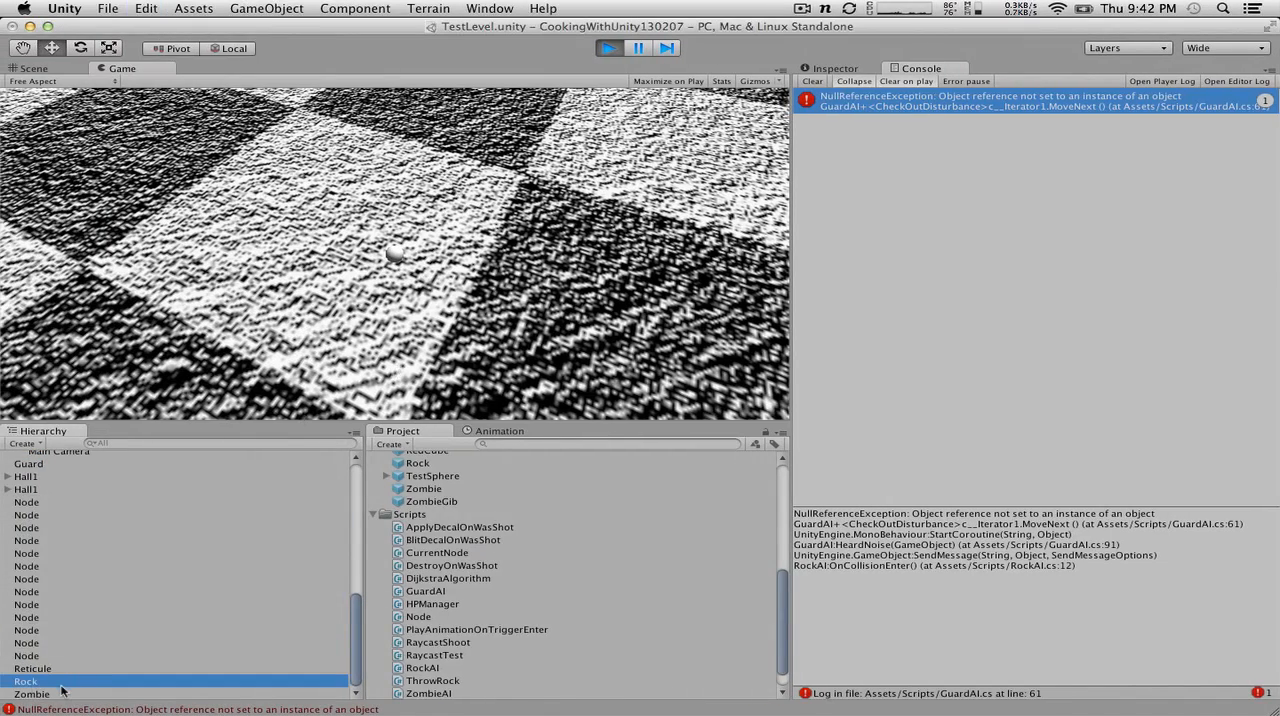
left_click(46, 682)
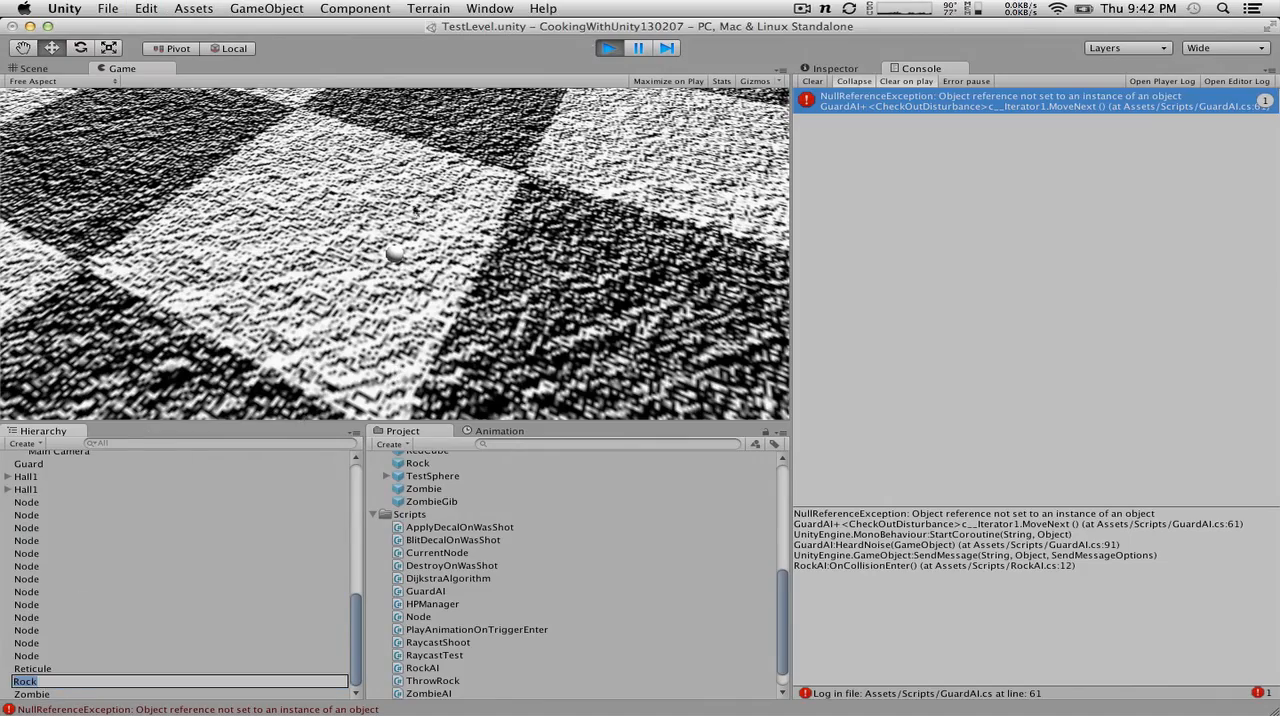
left_click(608, 48)
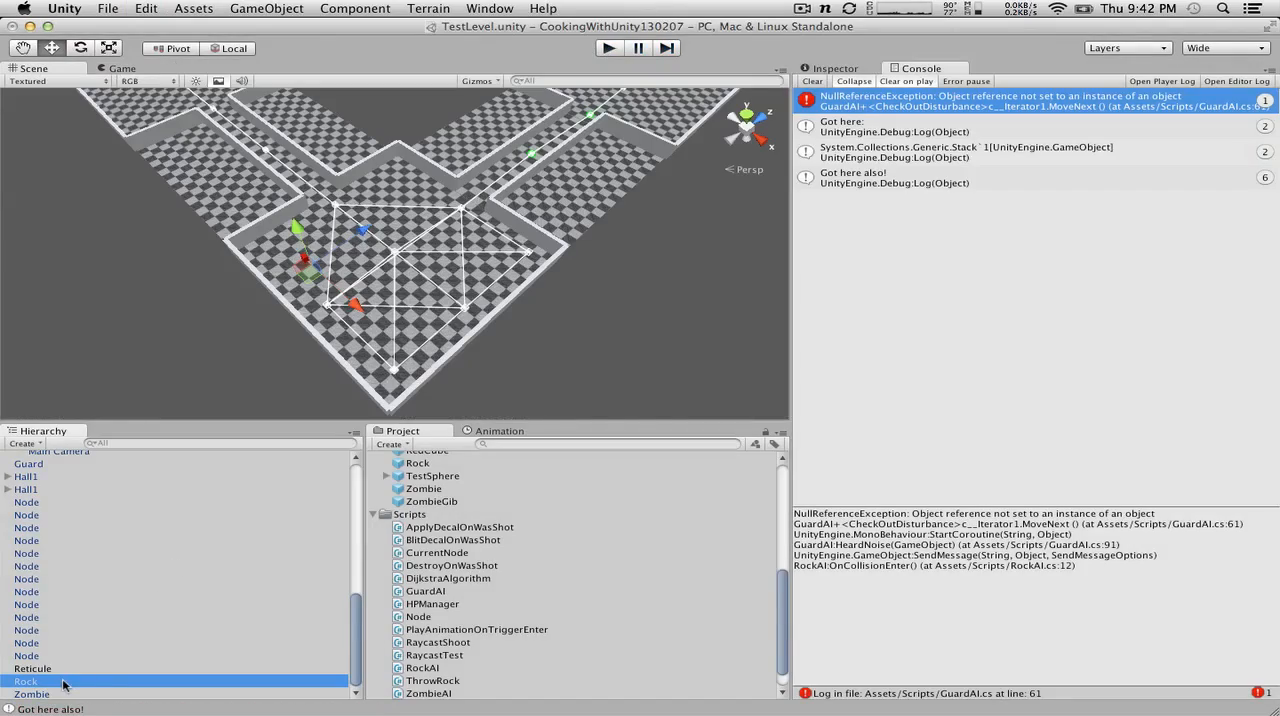
double_click(62, 685)
scroll(496, 232, "down", 10)
left_click_drag(499, 234, 503, 84, "alt")
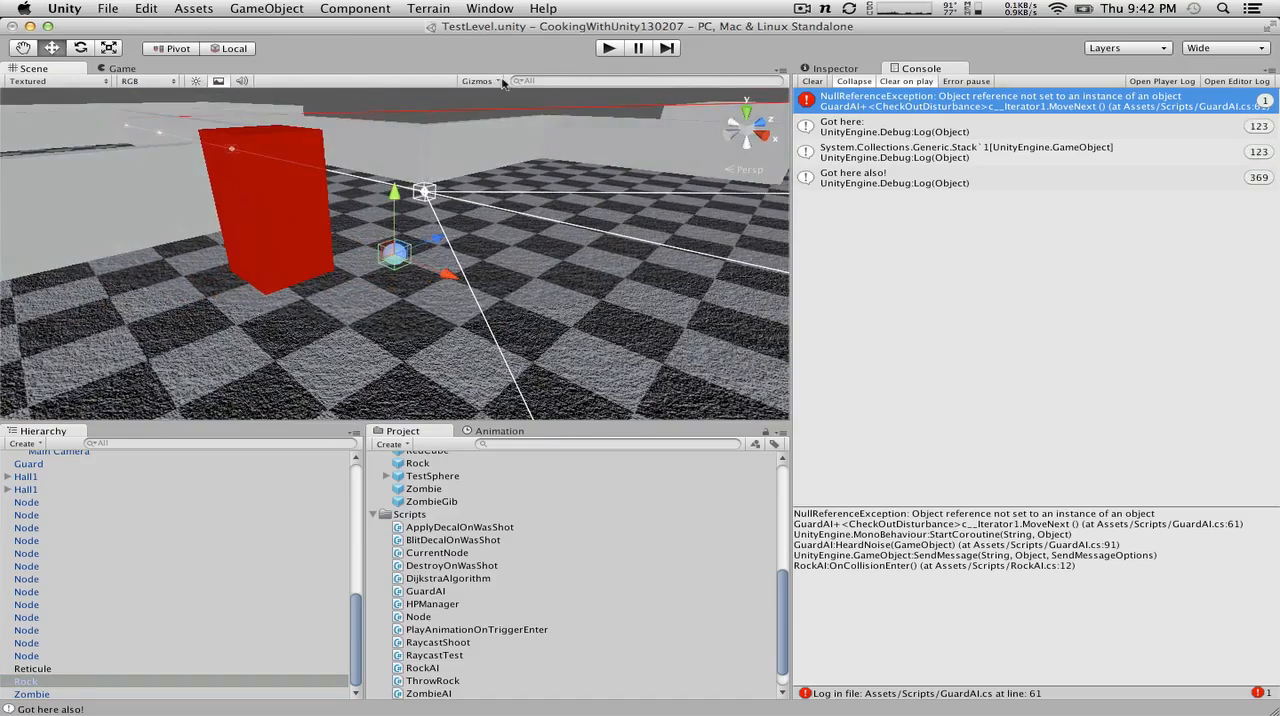
Step: In GuardAI.cs, wrap the body of CheckOutDisturbance in a while(true) loop with opening and closing braces
key("ctrl+Right")
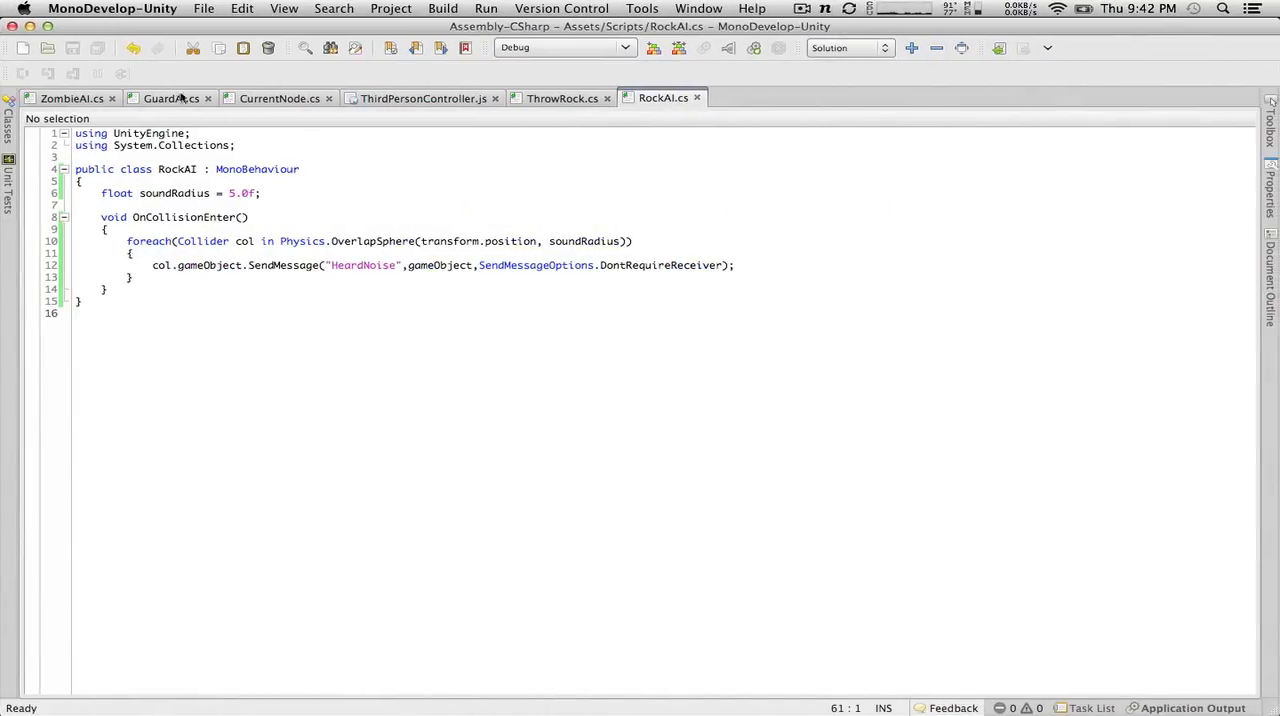
left_click(180, 98)
left_click(186, 340)
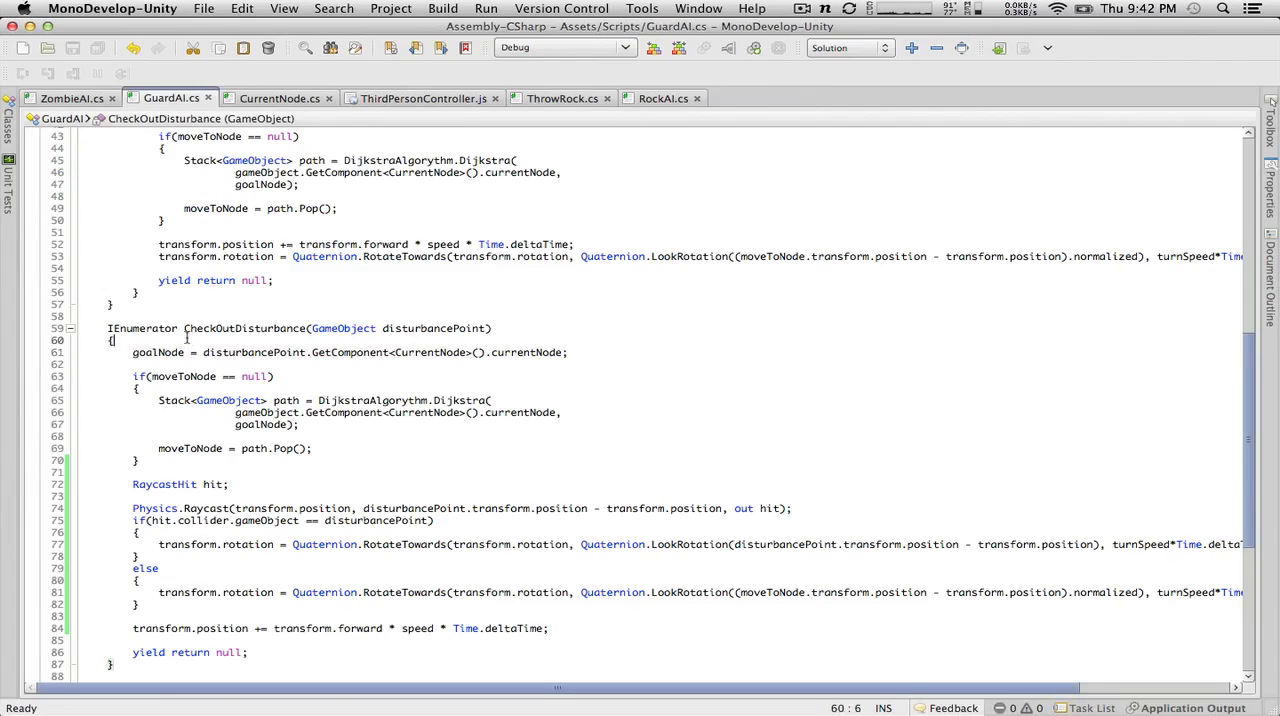
key("Return")
type("while(")
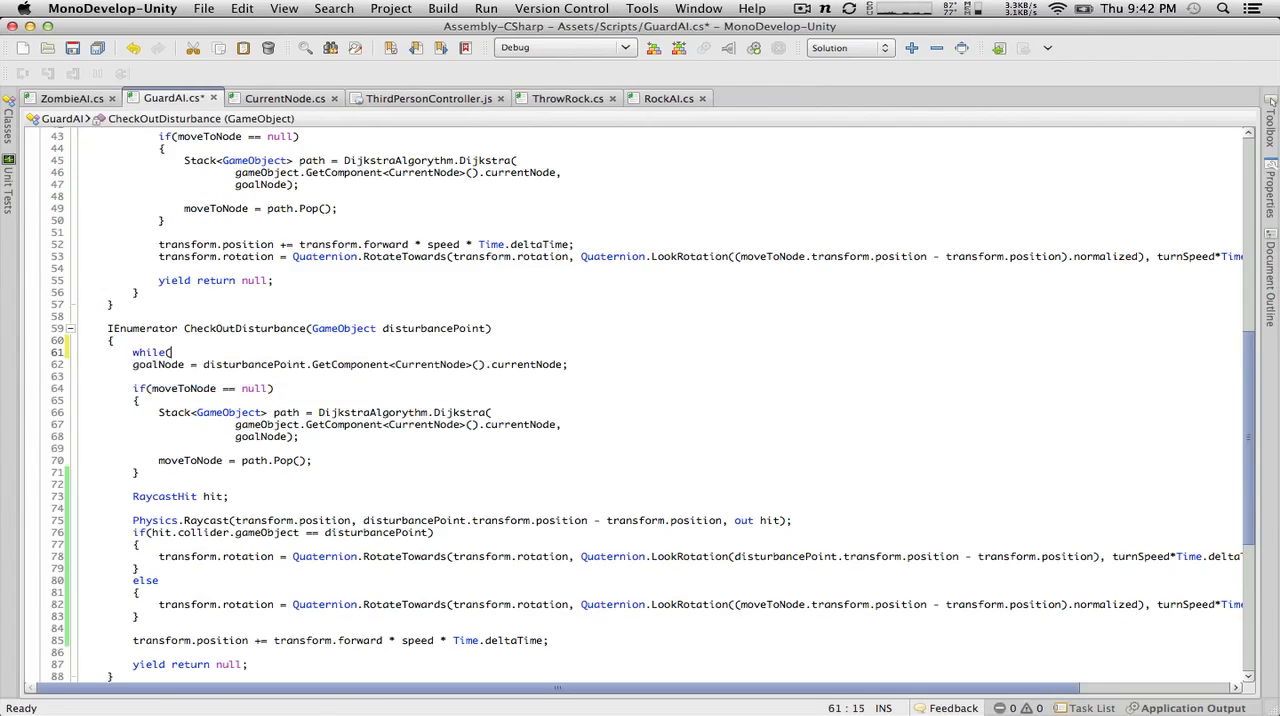
type("true)")
key("Return")
type("{")
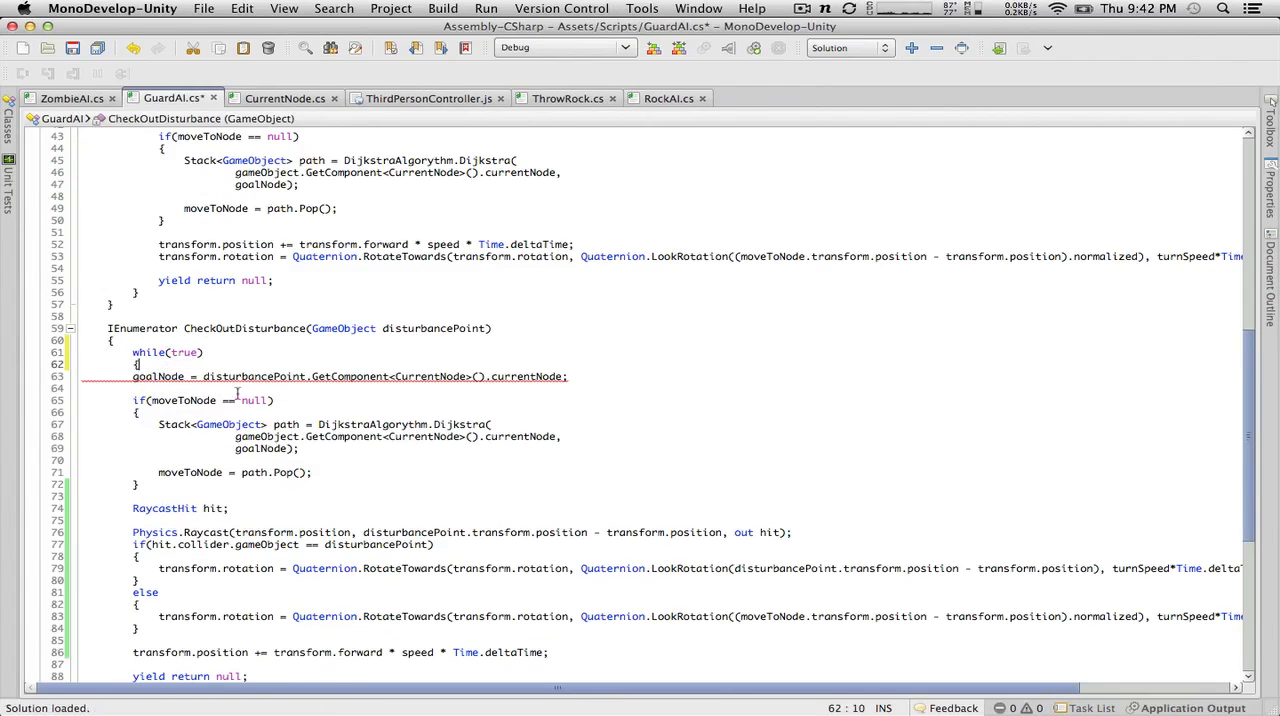
scroll(237, 392, "down", 7)
left_click(265, 427)
key("Return")
type("}")
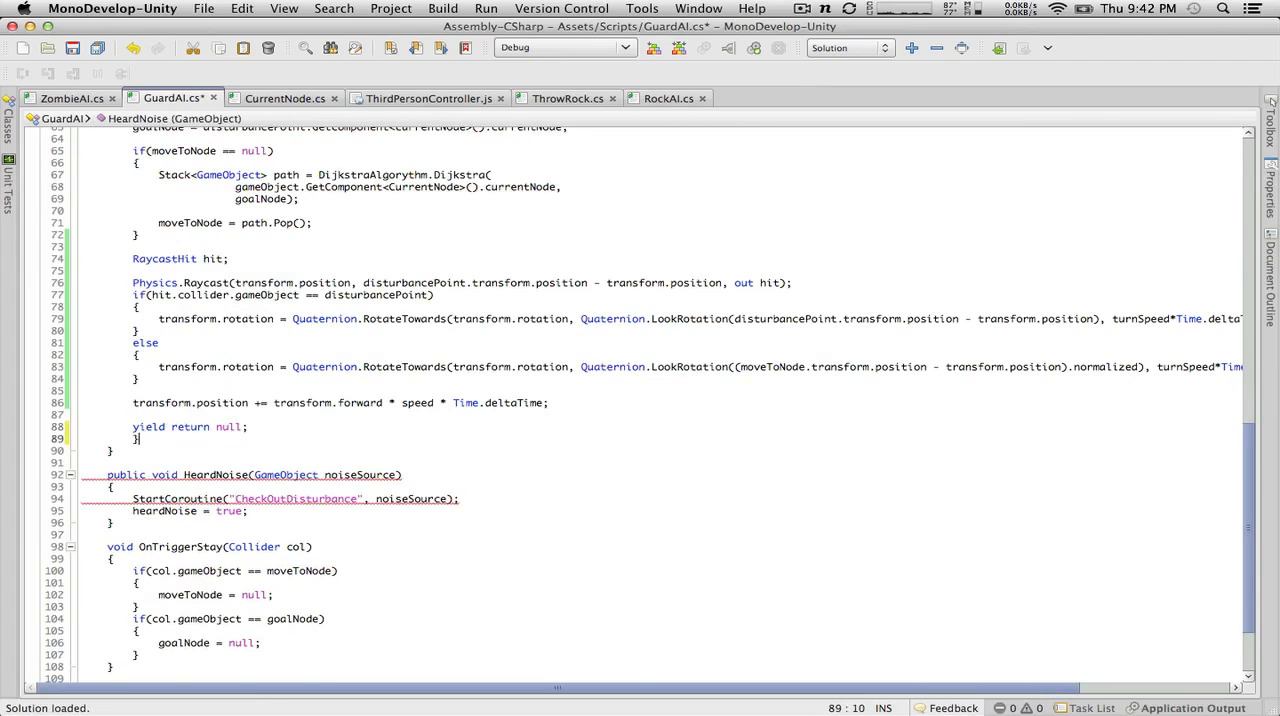
Step: Indent the code inside the while(true) loop by one level and save GuardAI.cs
left_click_drag(258, 428, 45, 328)
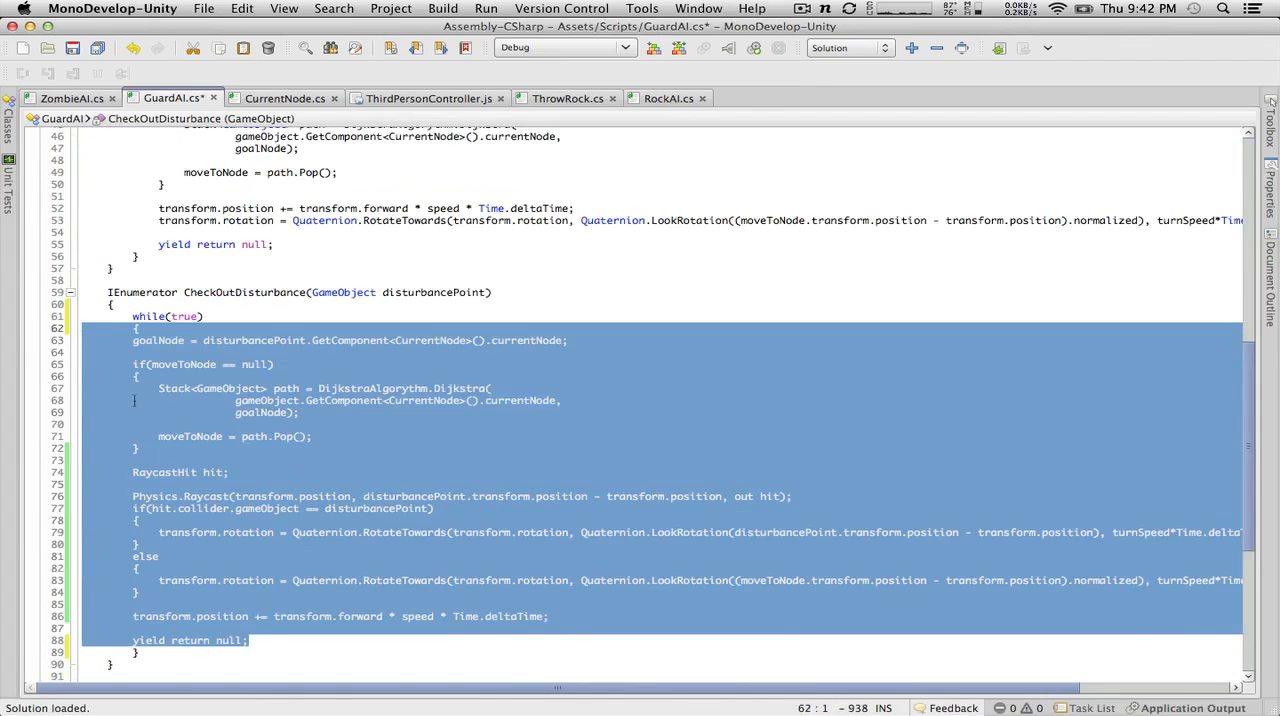
left_click(171, 472)
left_click_drag(263, 637, 57, 333)
left_click(300, 645)
left_click_drag(300, 645, 65, 336)
key("Tab")
key("ctrl+s")
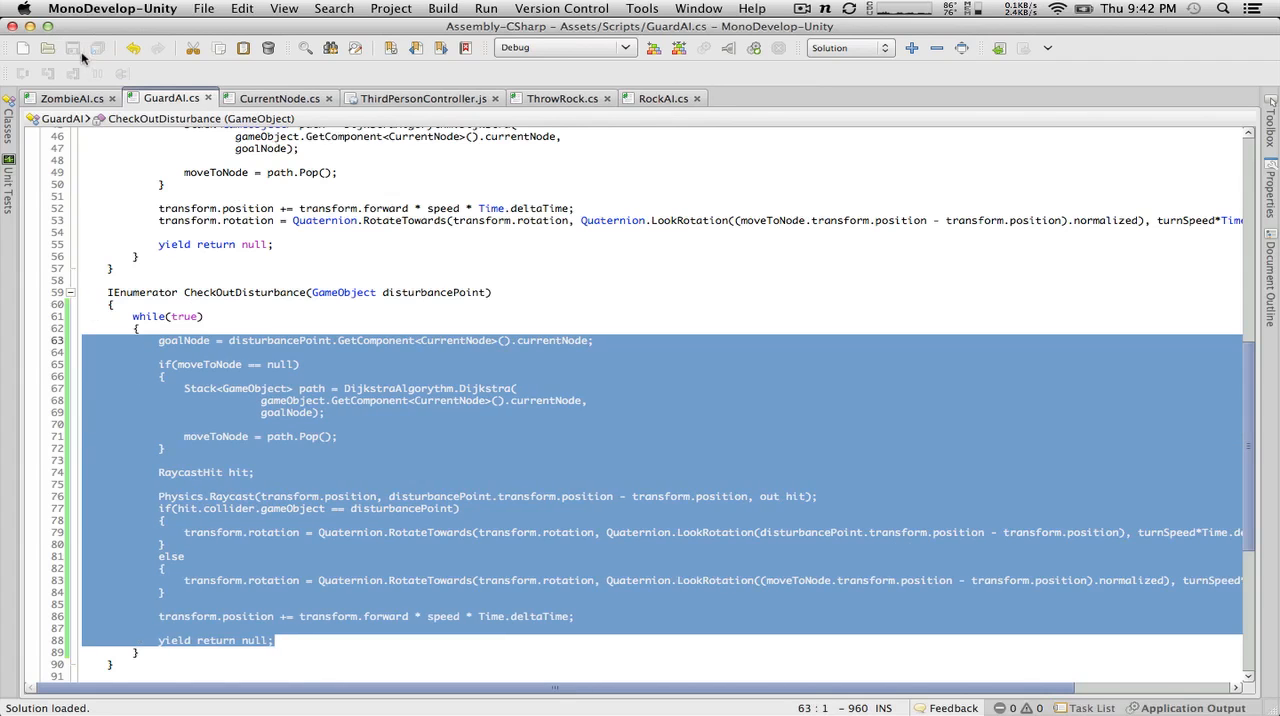
Step: Reopen the NullReferenceException's source from Unity's console and review the edited CheckOutDisturbance method
key("ctrl+Left")
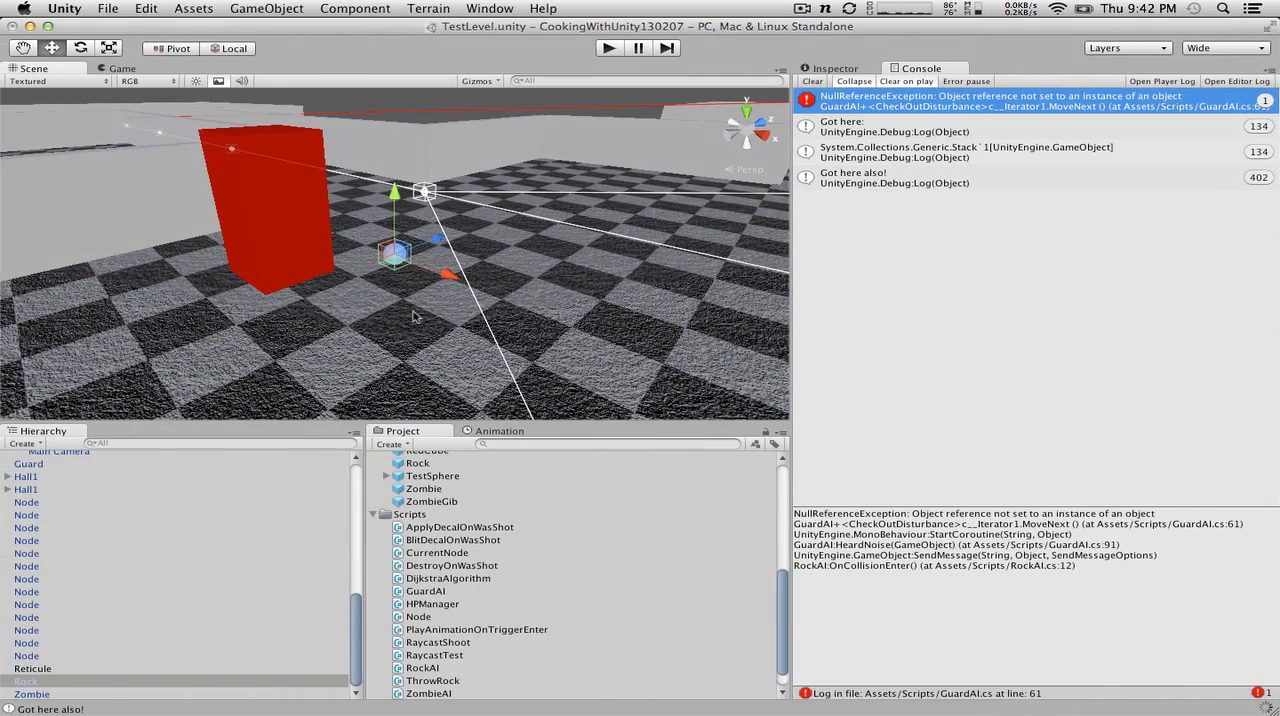
double_click(926, 108)
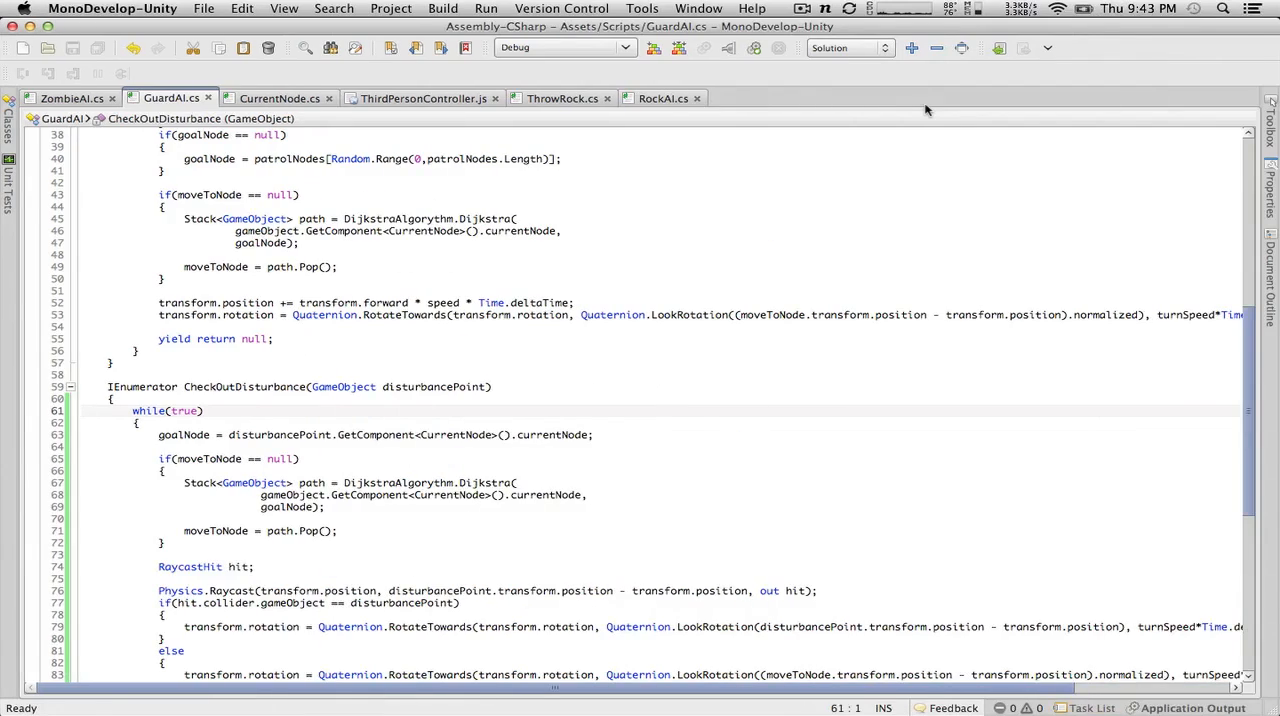
scroll(692, 325, "down", 7)
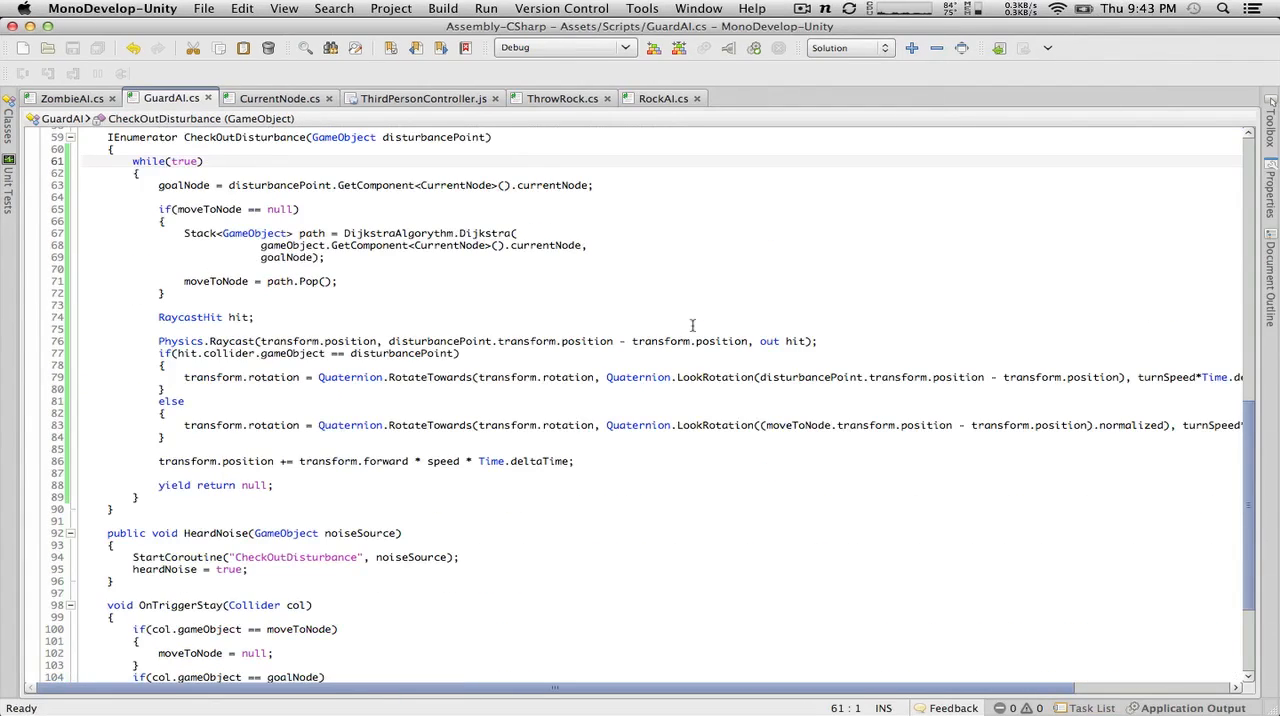
Step: In Unity, attach the CurrentNode script to the Rock prefab and check its components
key("super+Tab")
scroll(441, 630, "up", 3)
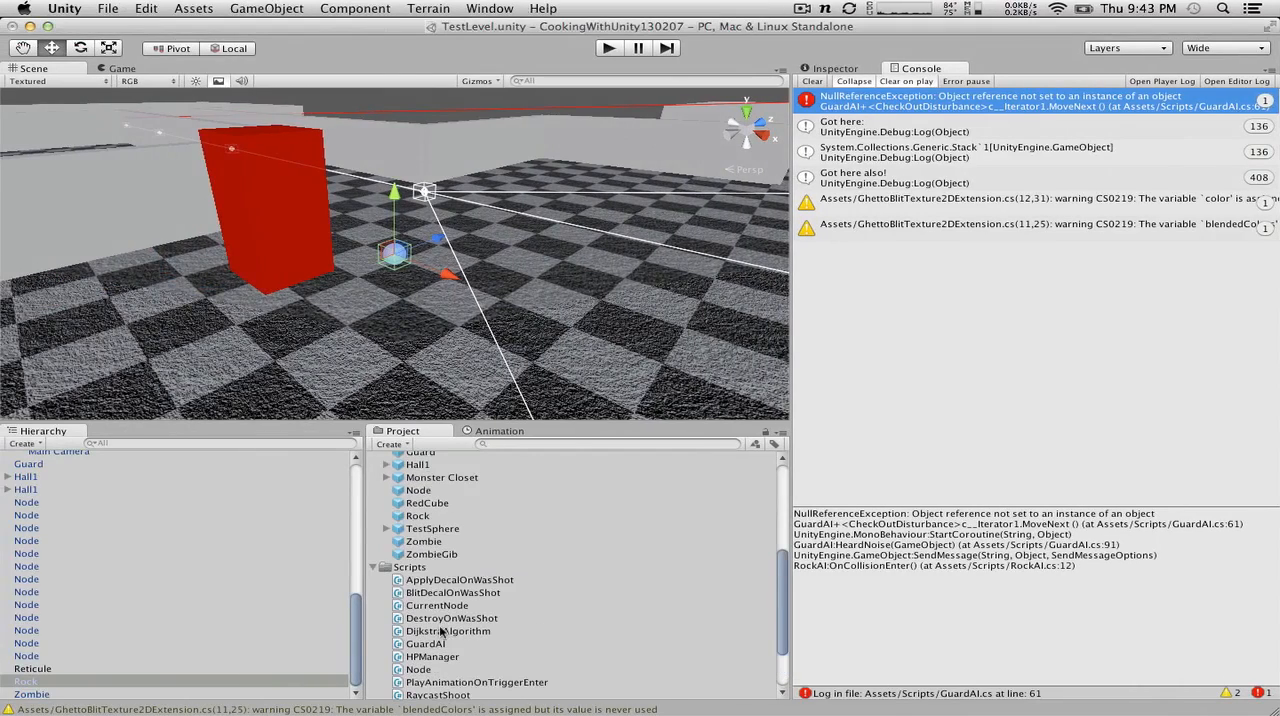
left_click(418, 515)
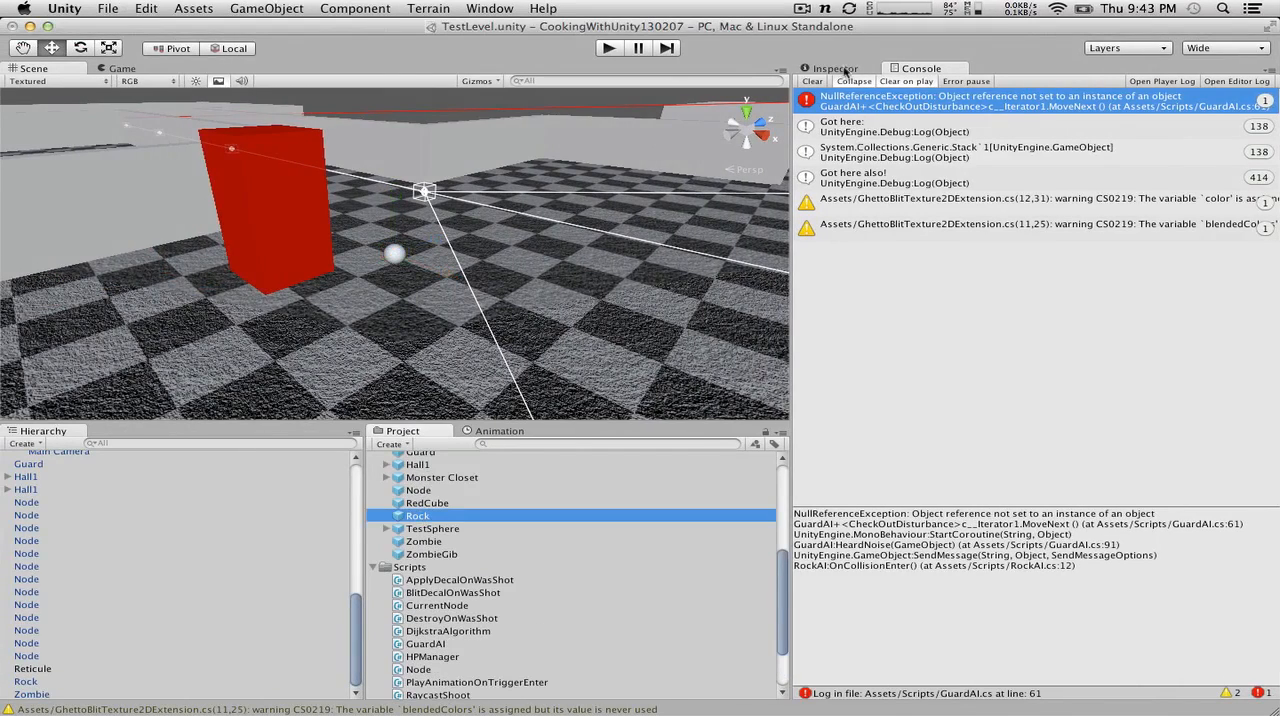
left_click(845, 70)
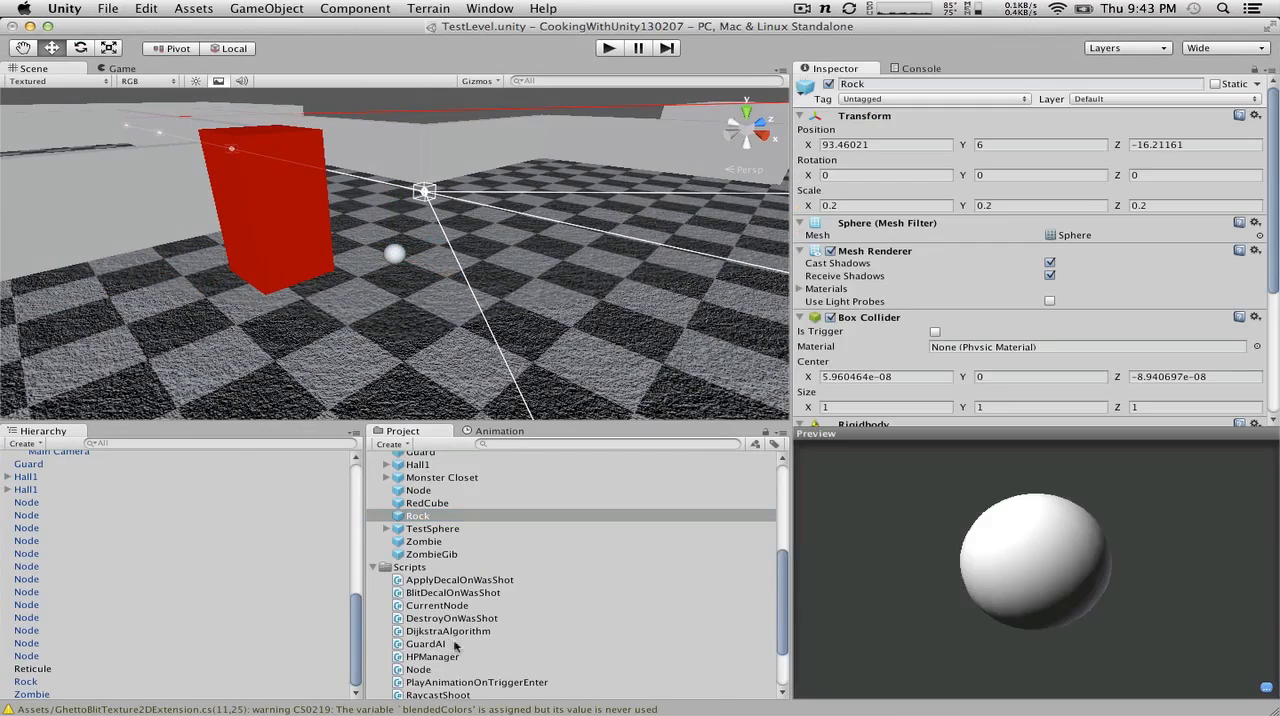
left_click_drag(443, 615, 436, 543)
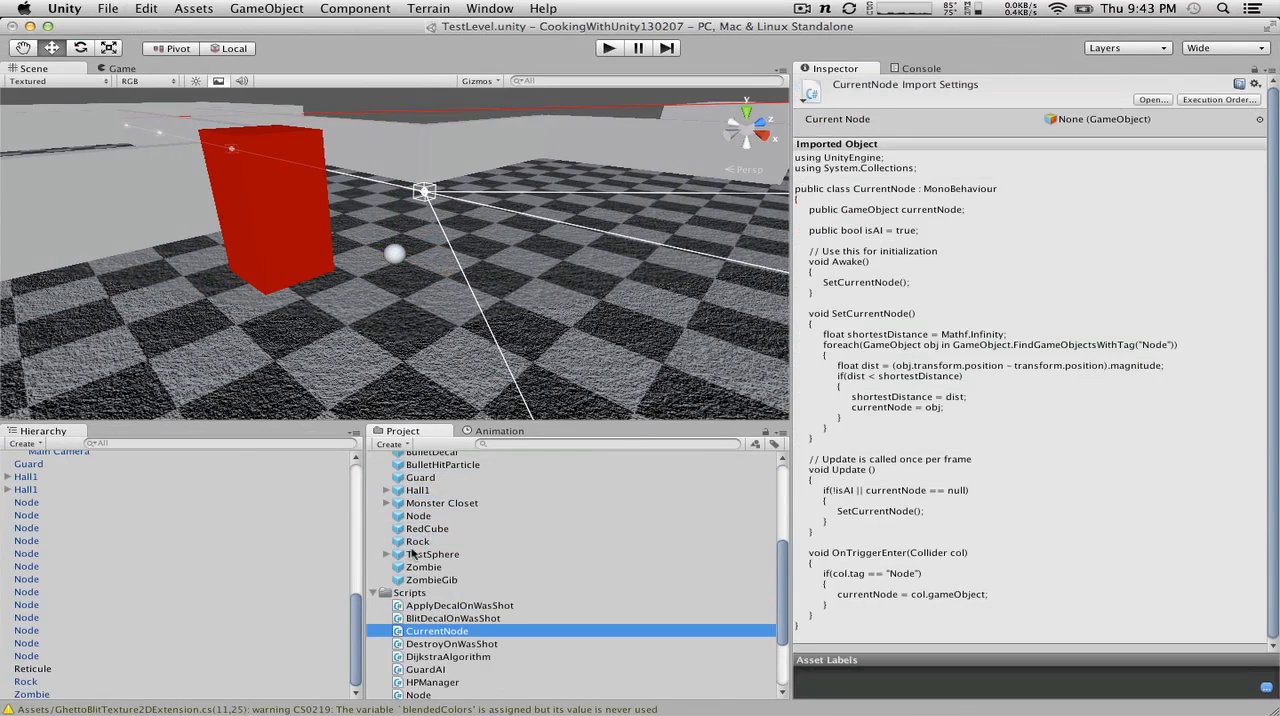
left_click(427, 540)
scroll(1015, 268, "down", 5)
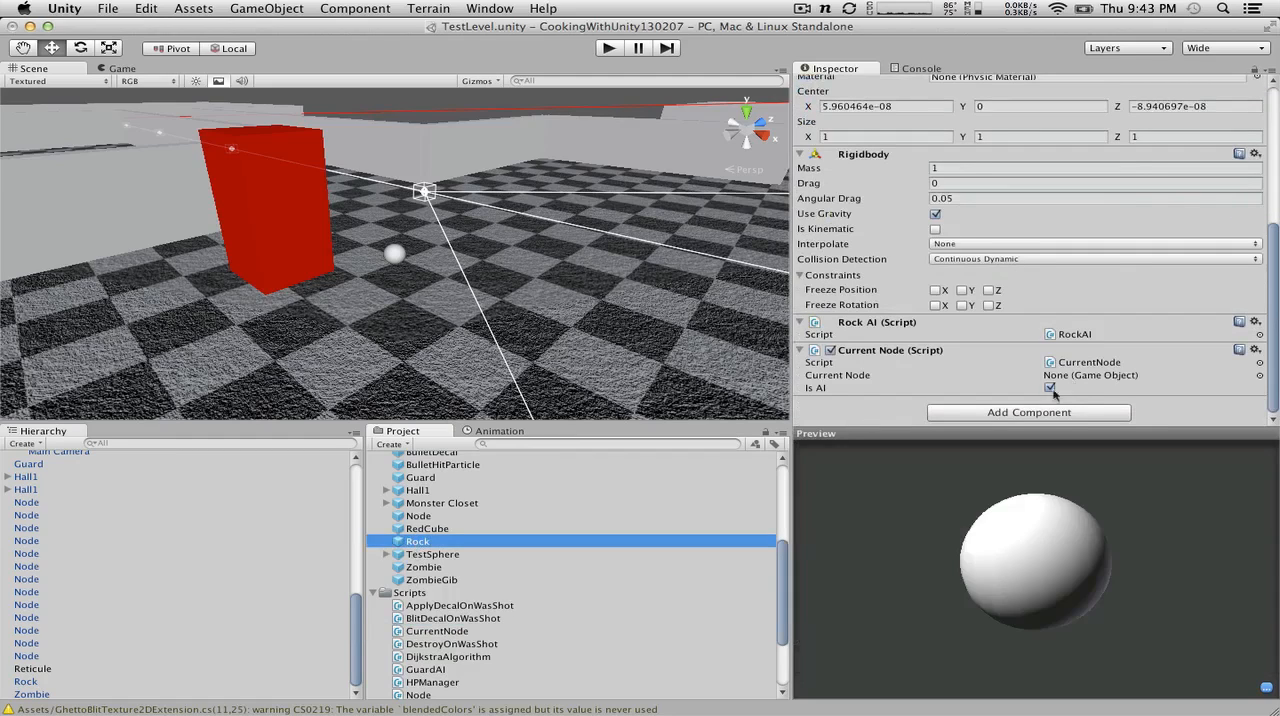
Step: Apply the scene Rock's changes to its prefab and delete that Rock instance from the scene
right_click(38, 683)
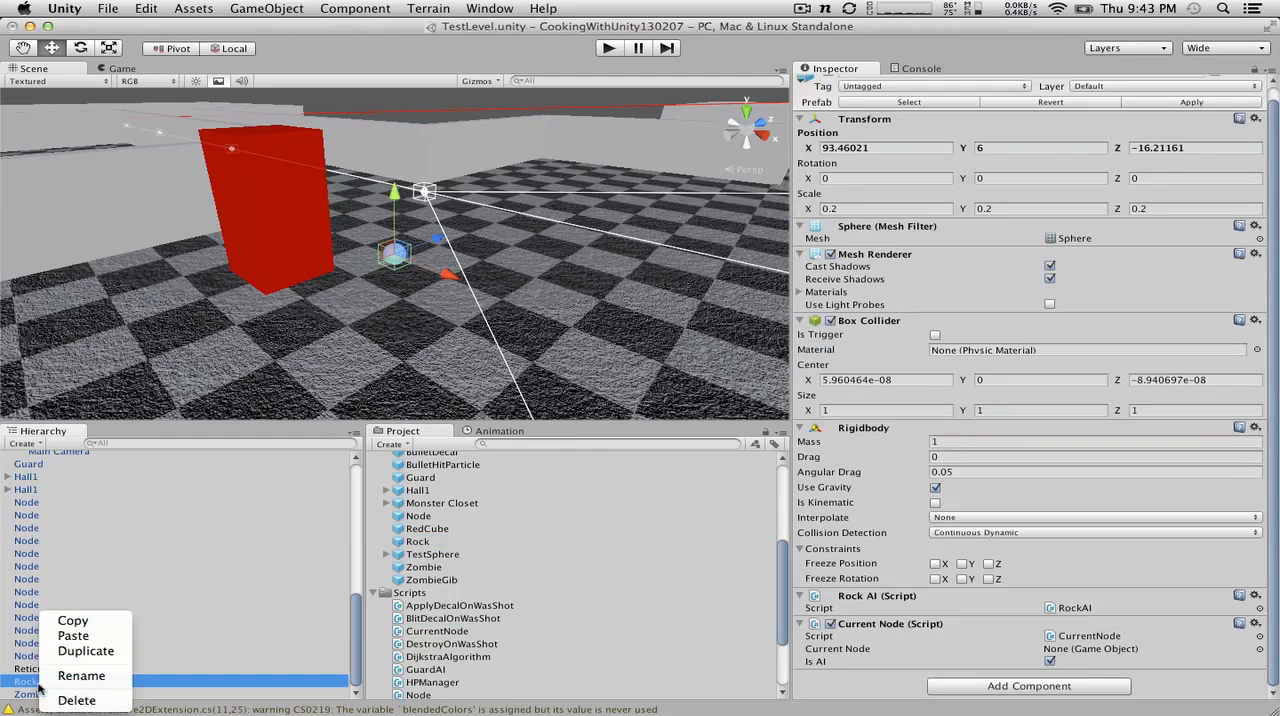
left_click(22, 685)
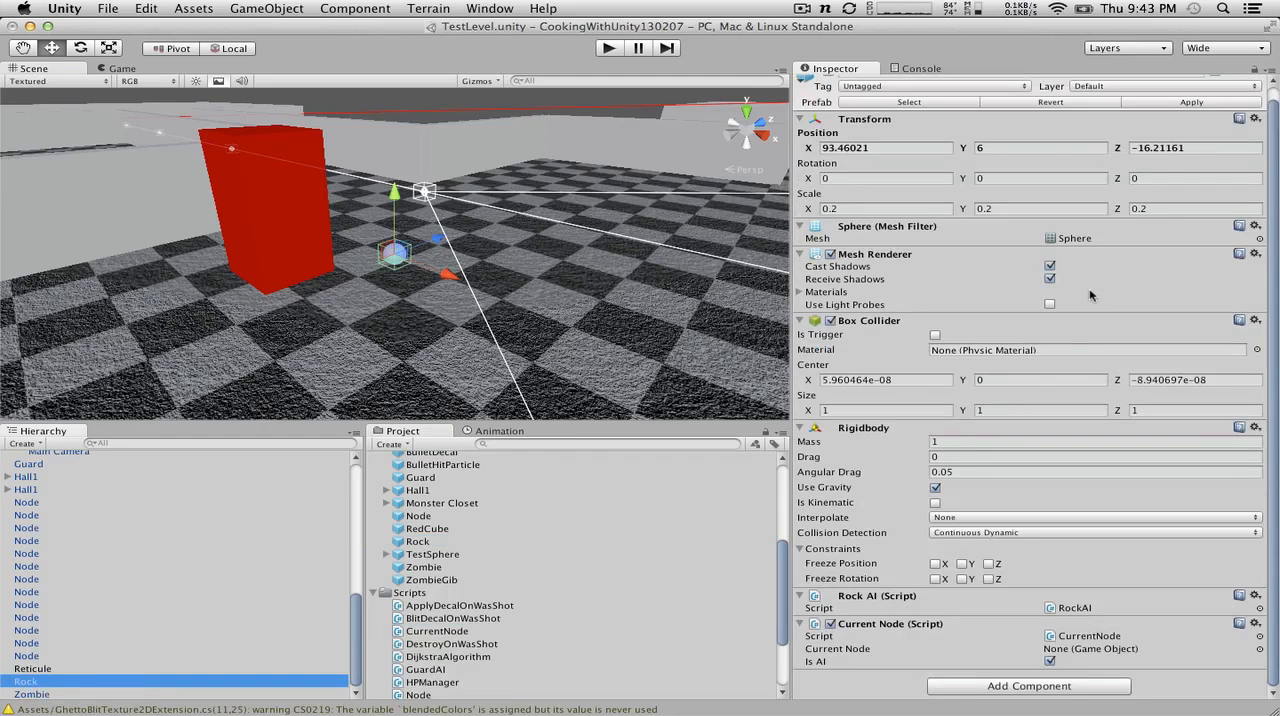
left_click(1193, 103)
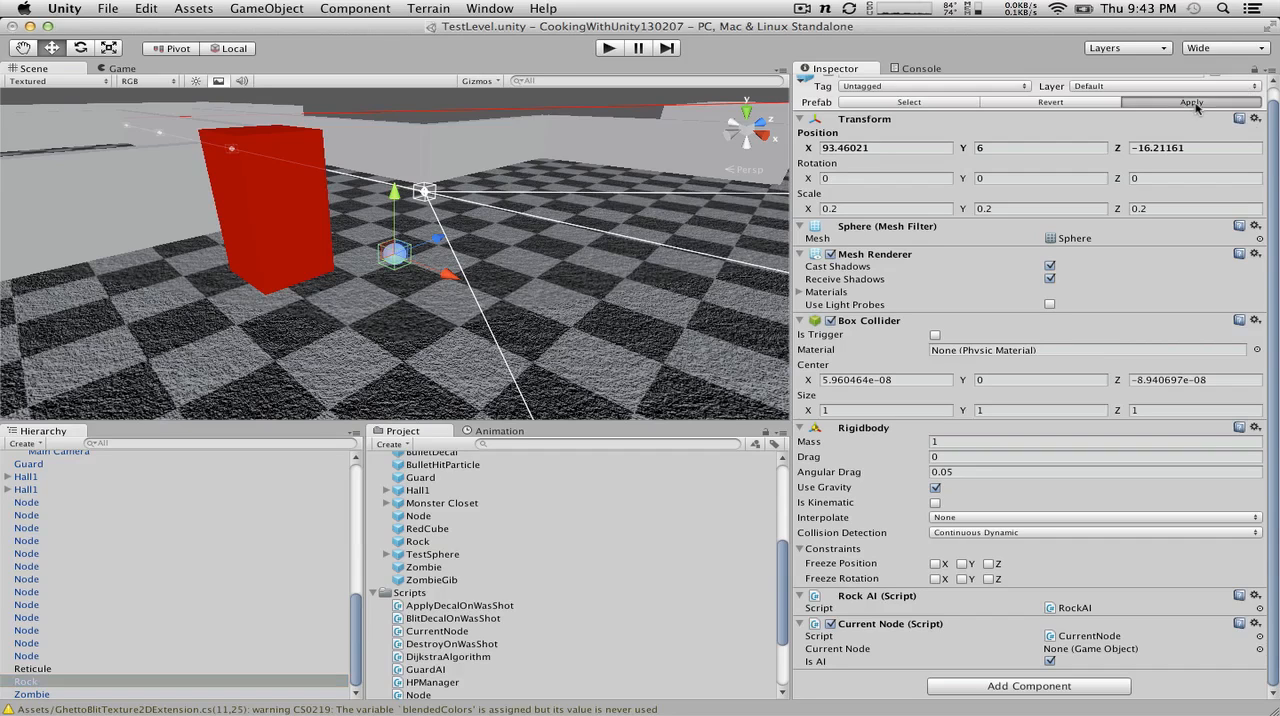
right_click(72, 684)
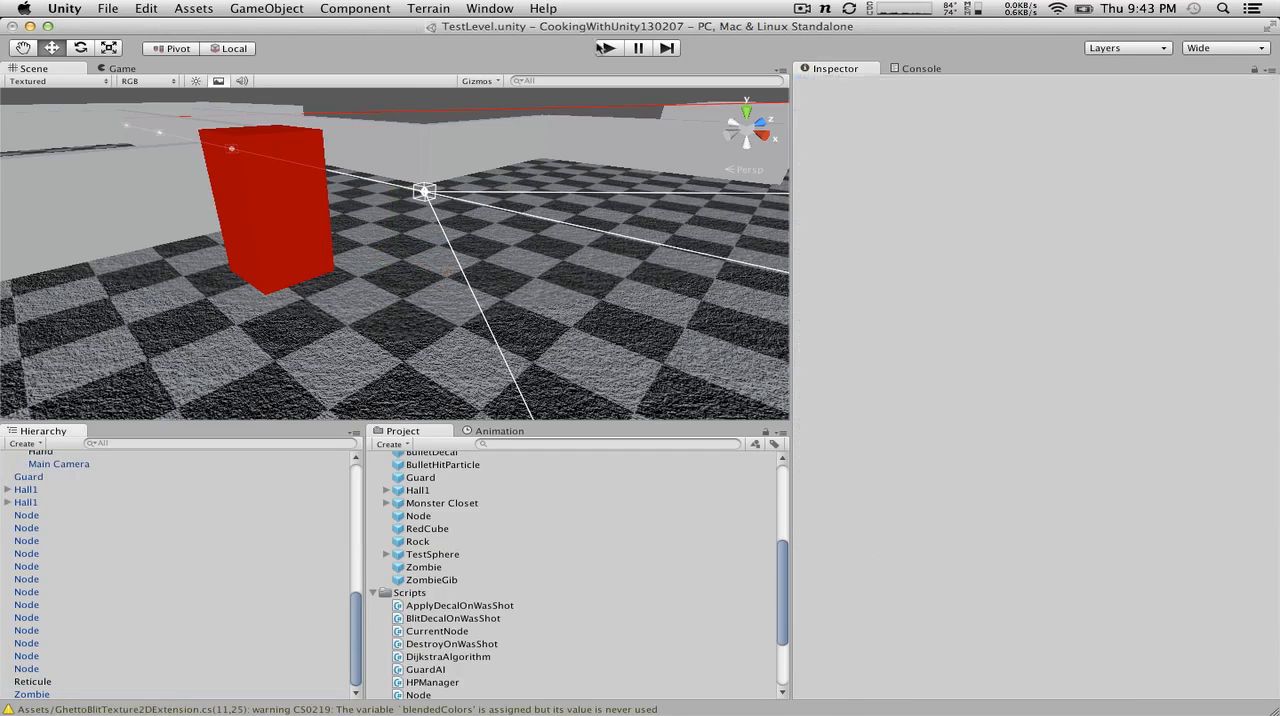
Step: Run the game and walk the player through the corridor toward the red guard
left_click(606, 48)
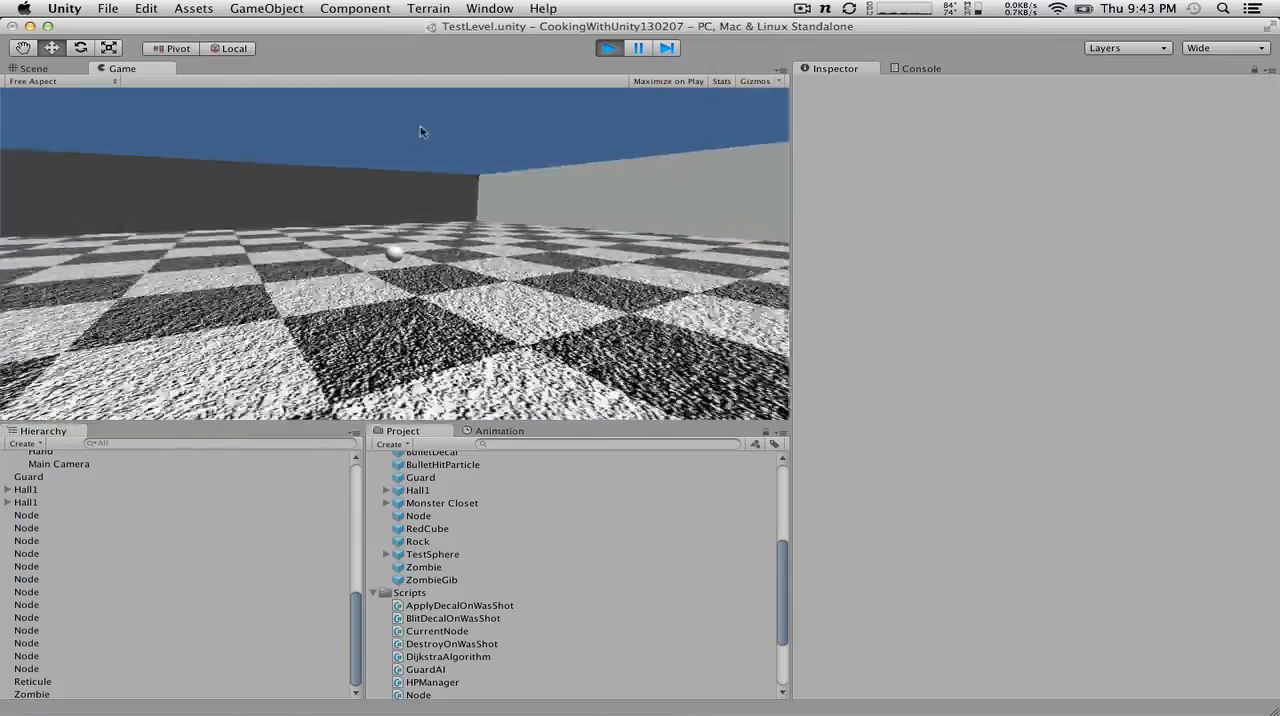
key("w")
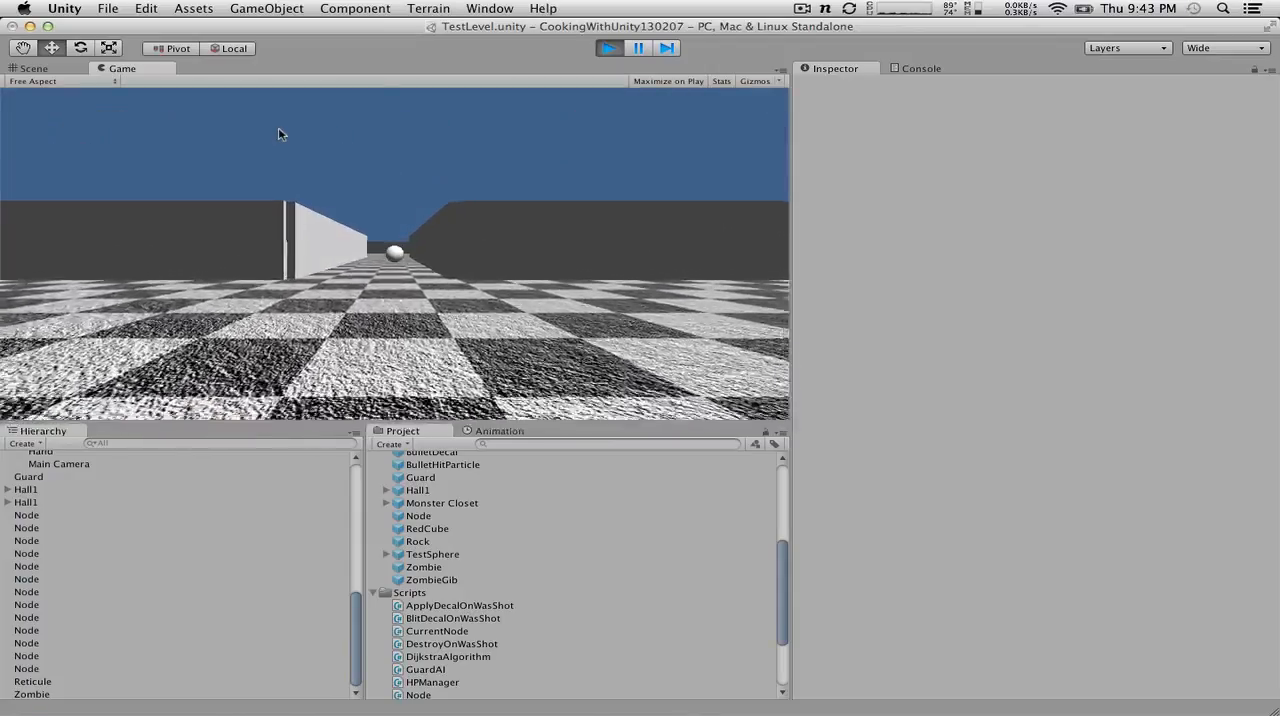
key("w")
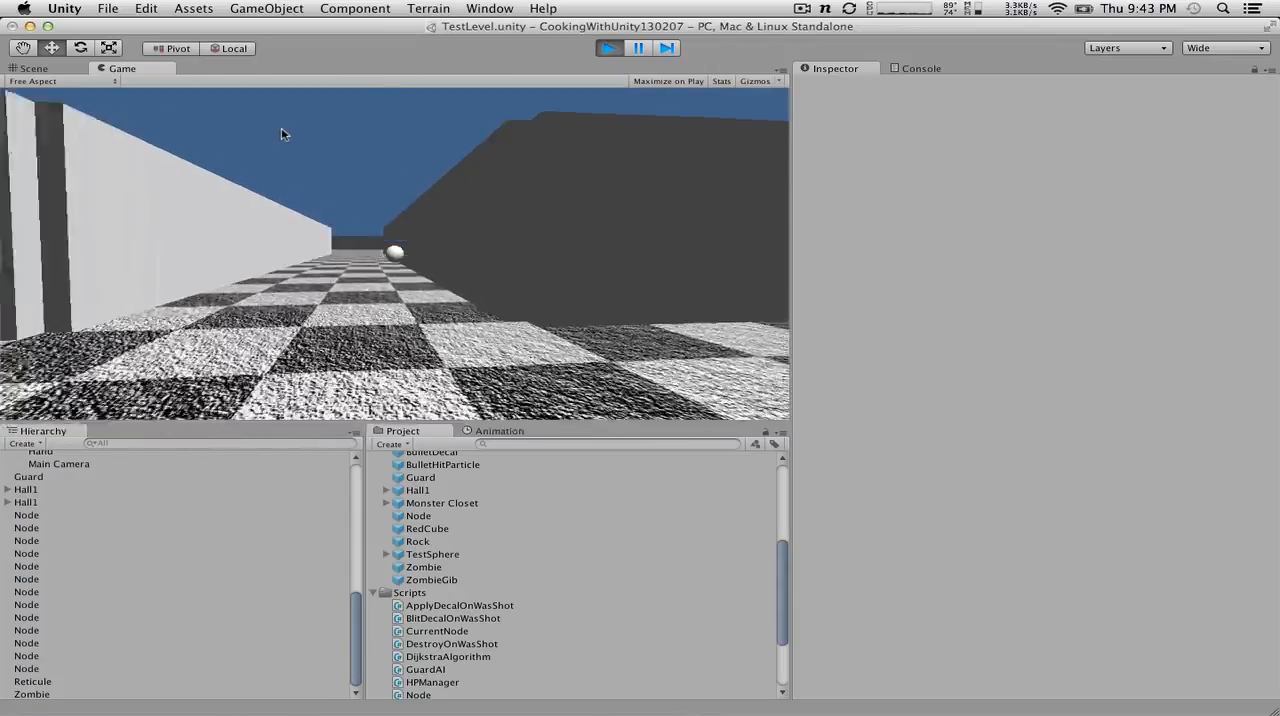
key("w")
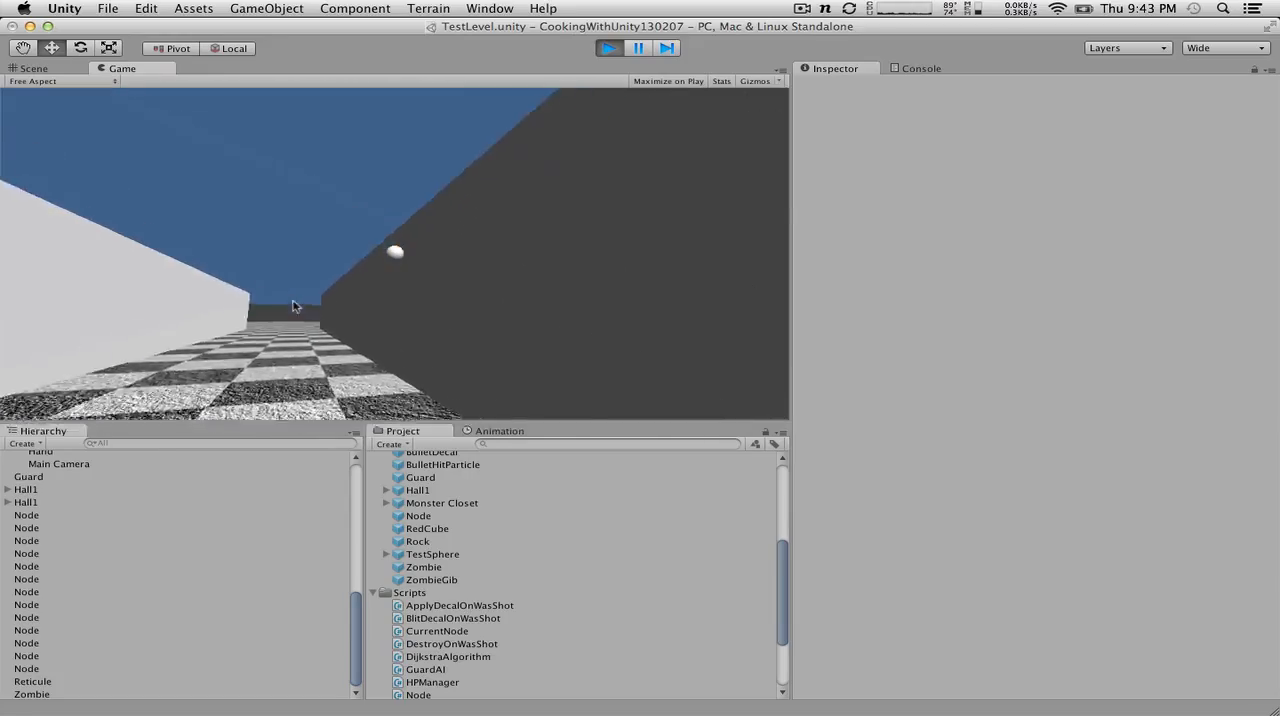
key("w")
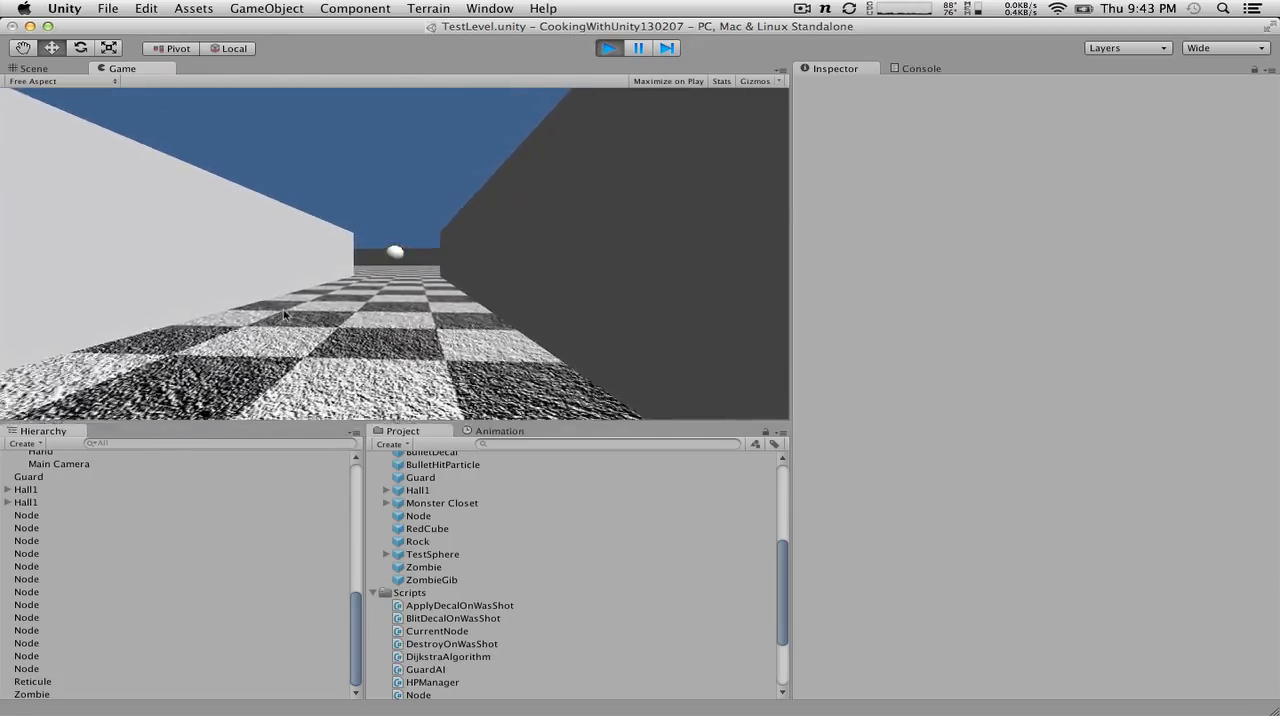
key("w")
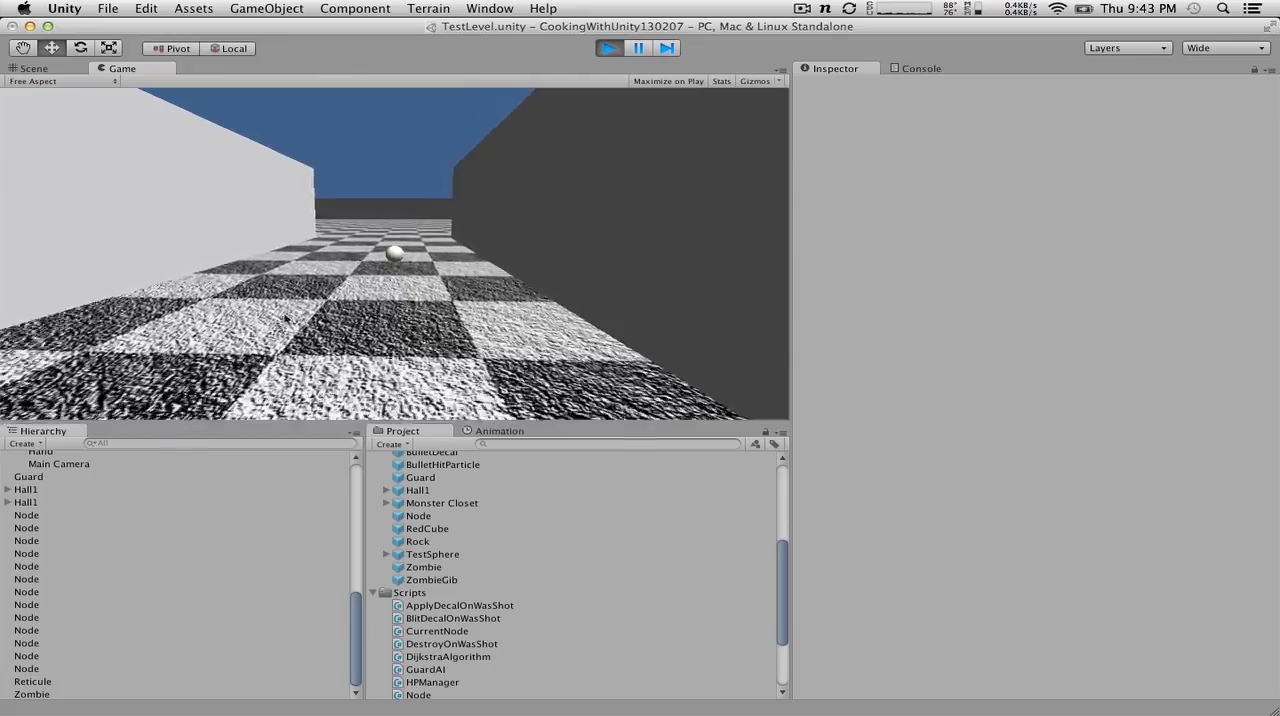
key("w")
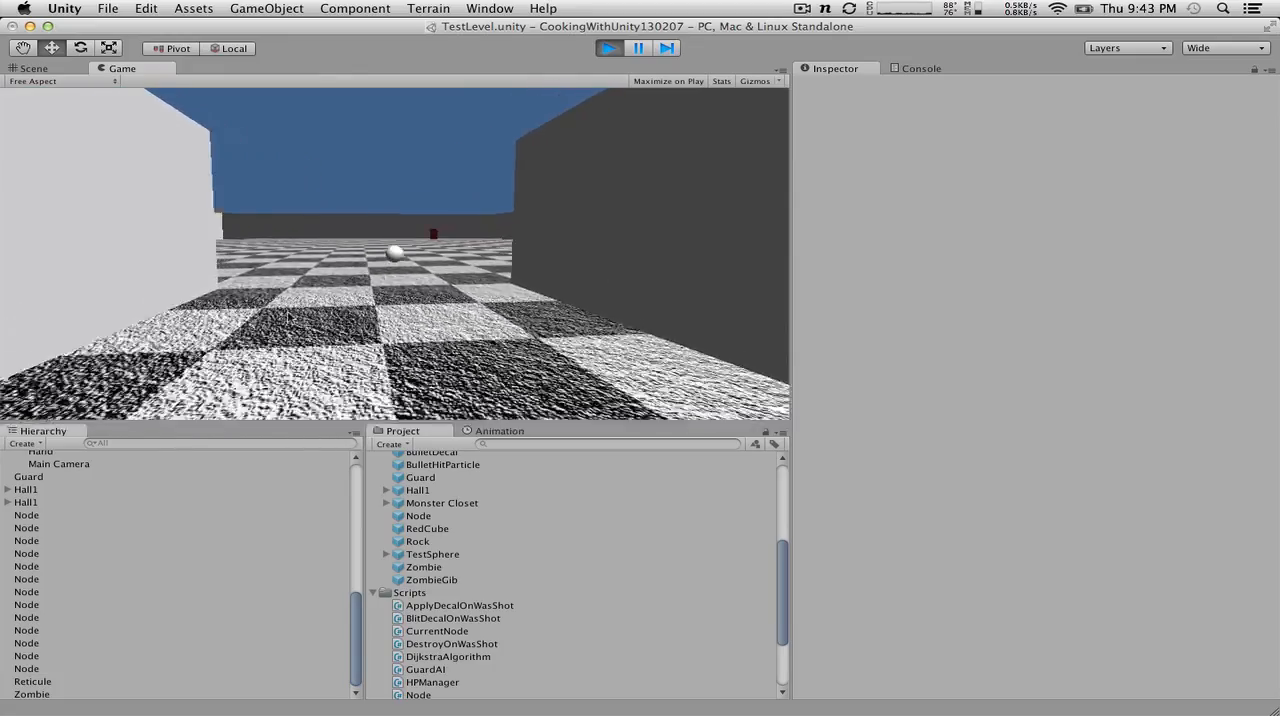
key("w")
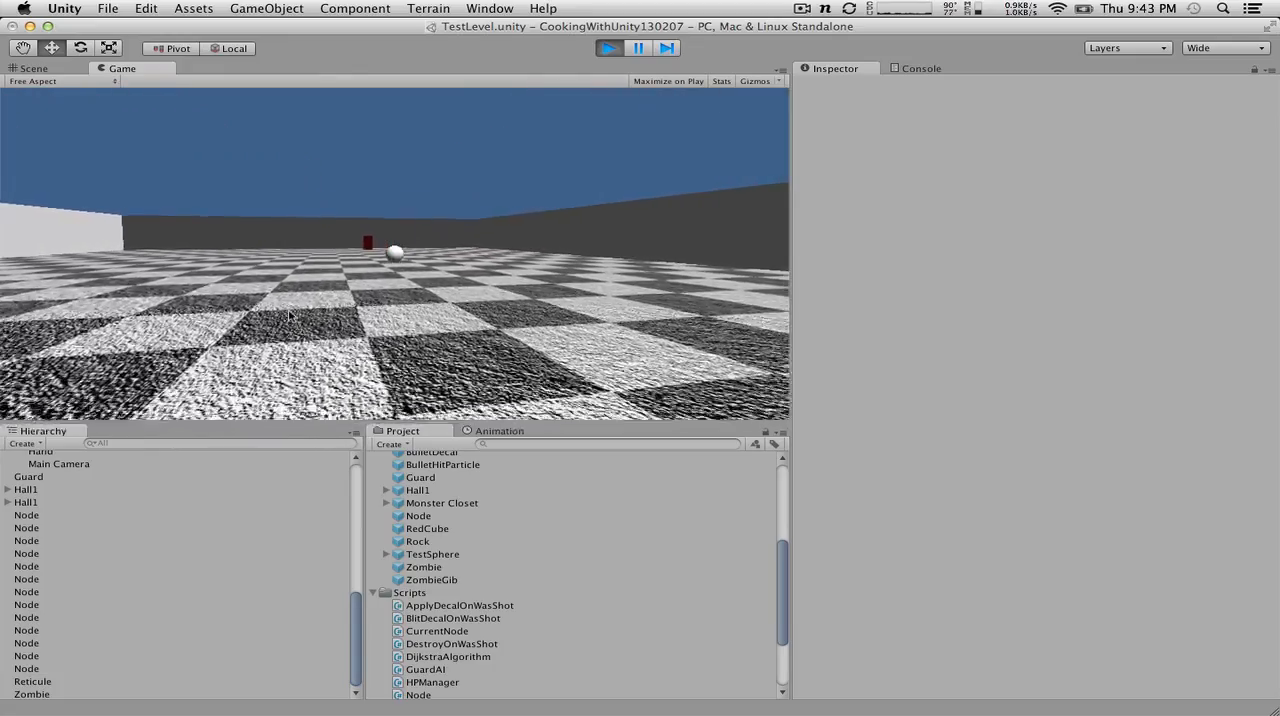
key("w")
Step: Throw rocks near the guard while approaching it to test its reaction to the noise
left_click(285, 315)
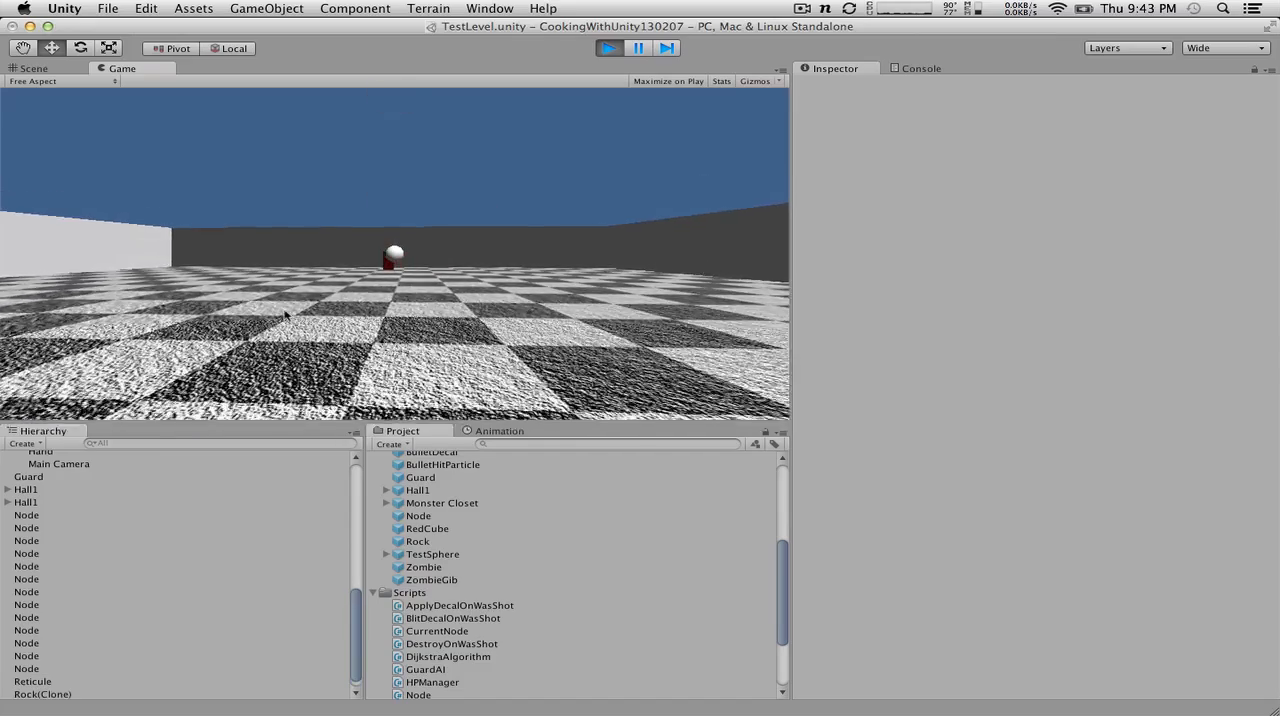
key("w")
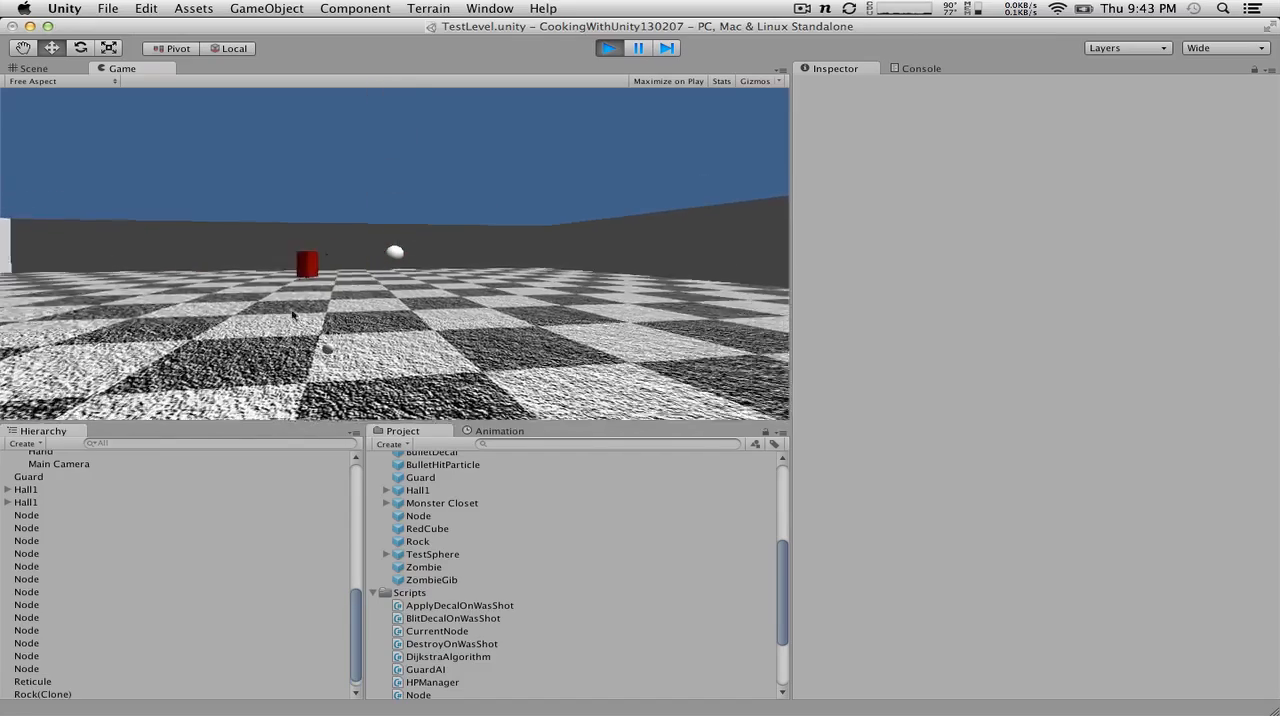
key("w")
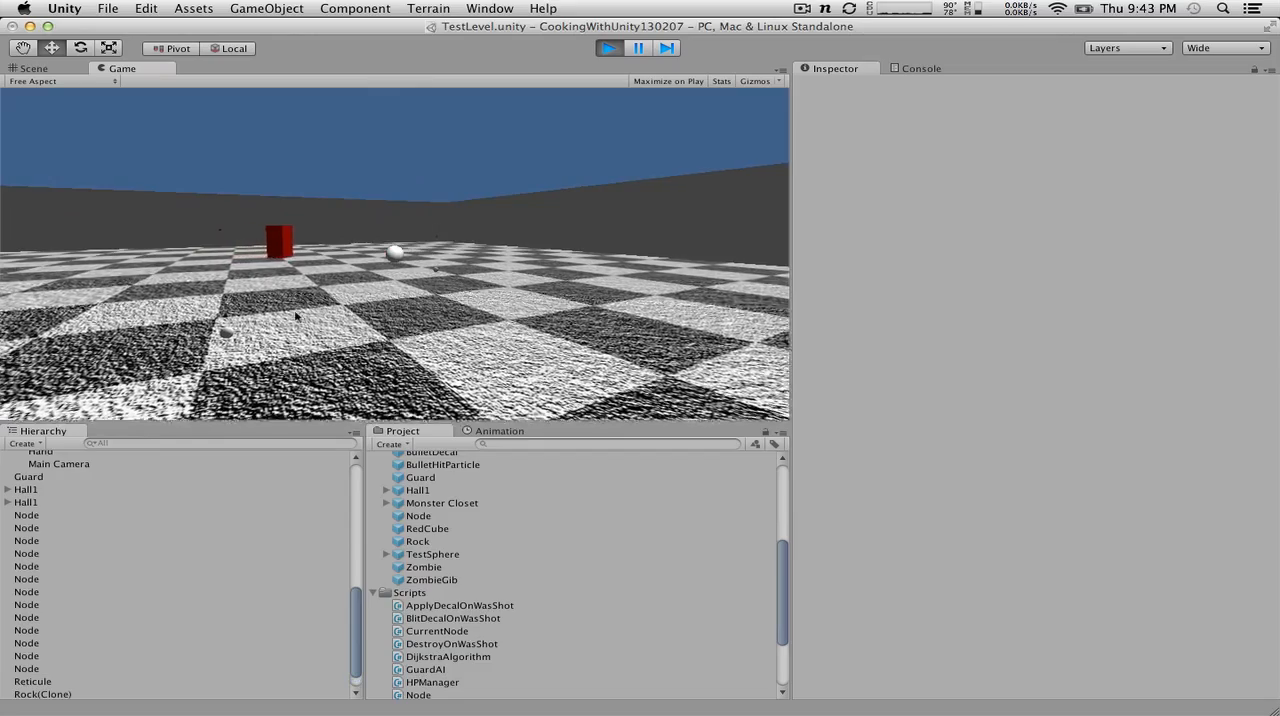
key("w")
left_click(290, 320)
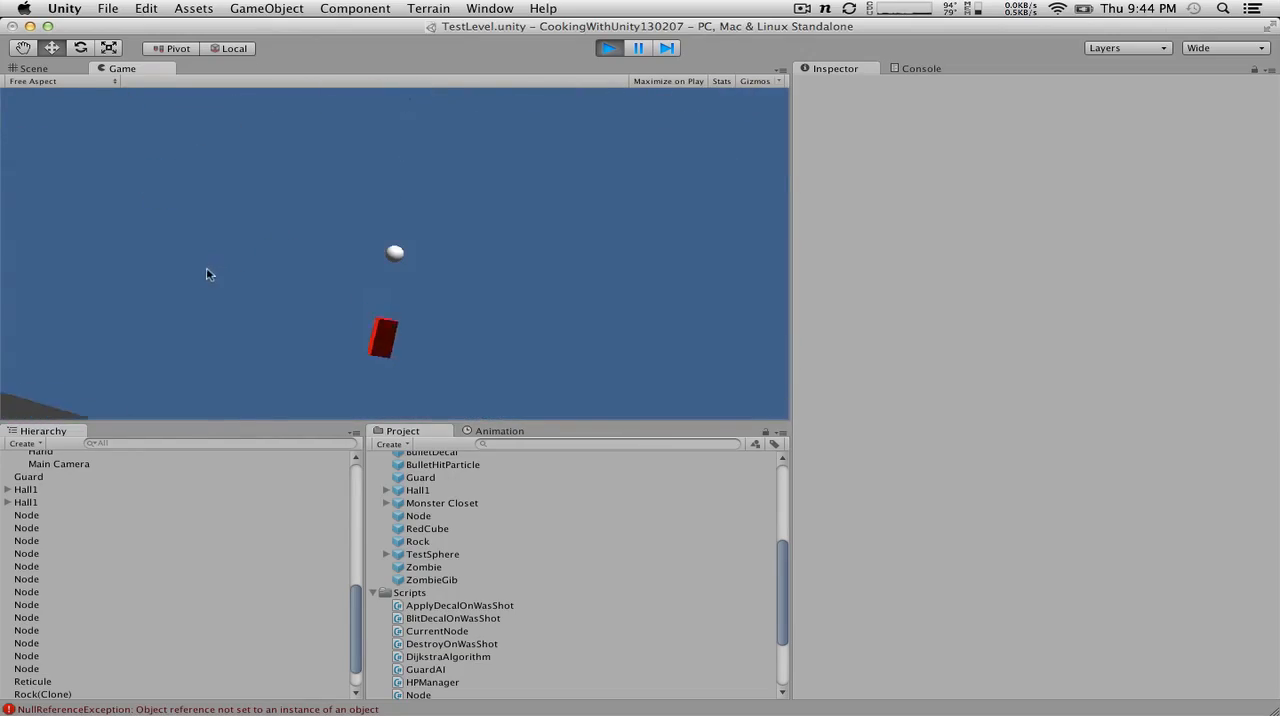
Step: Move around the guard while throwing more rocks to examine its behavior, and stop the game
key("w")
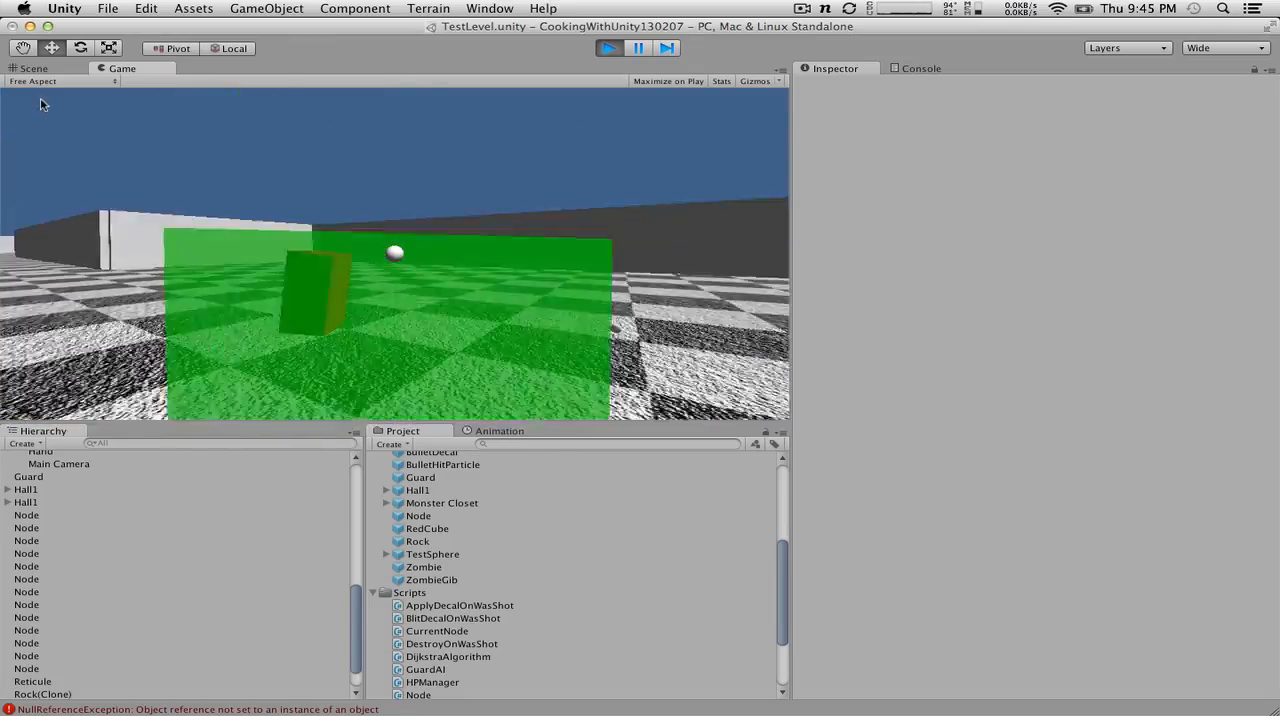
key("s")
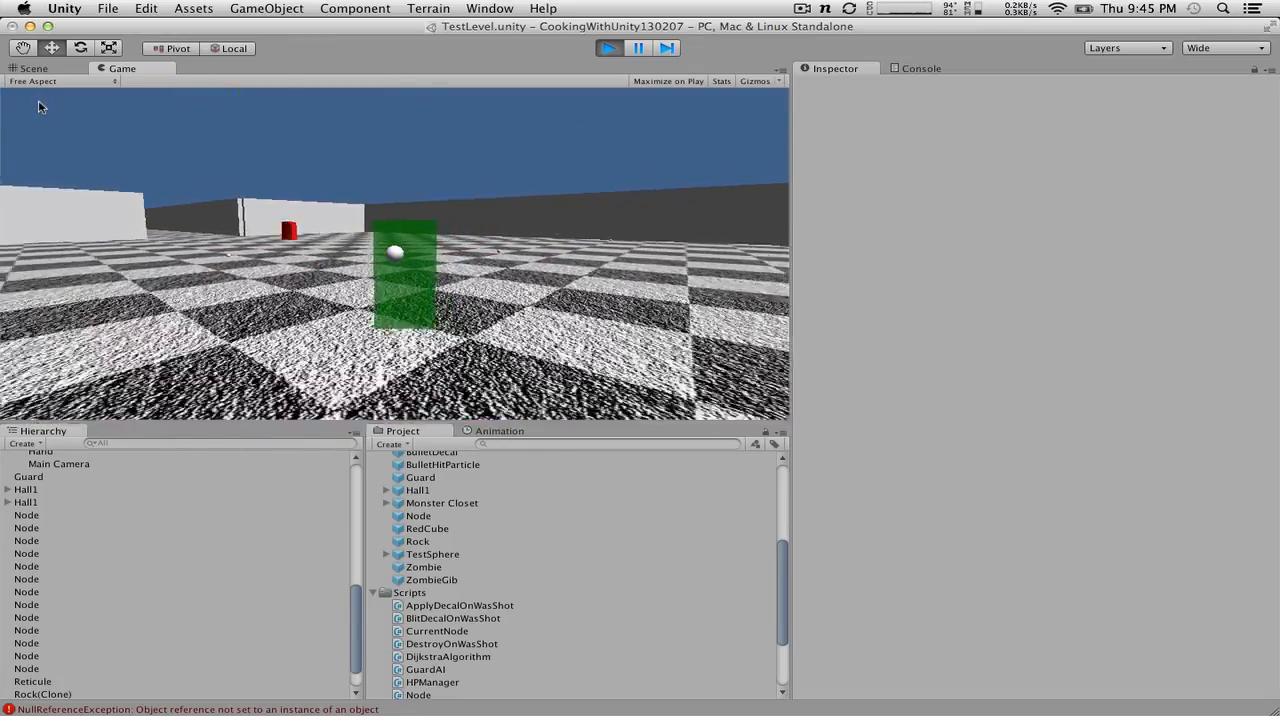
key("w")
left_click(36, 105)
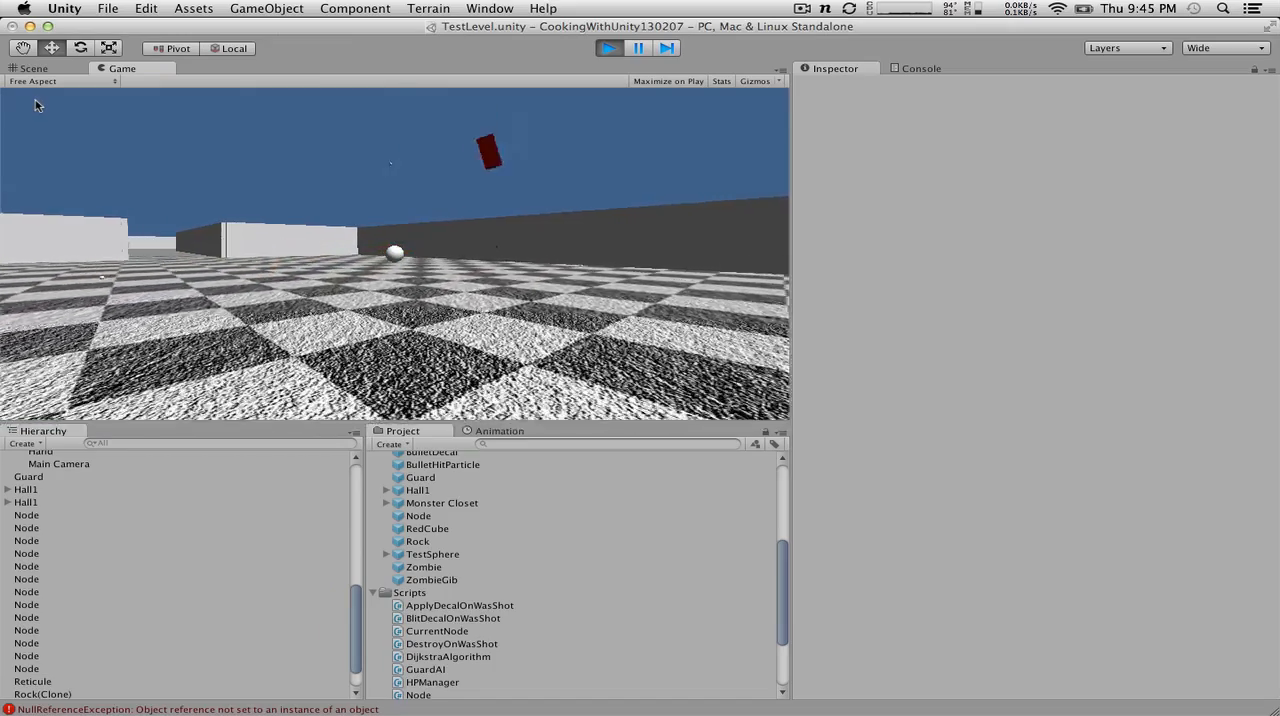
left_click(38, 101)
left_click(38, 99)
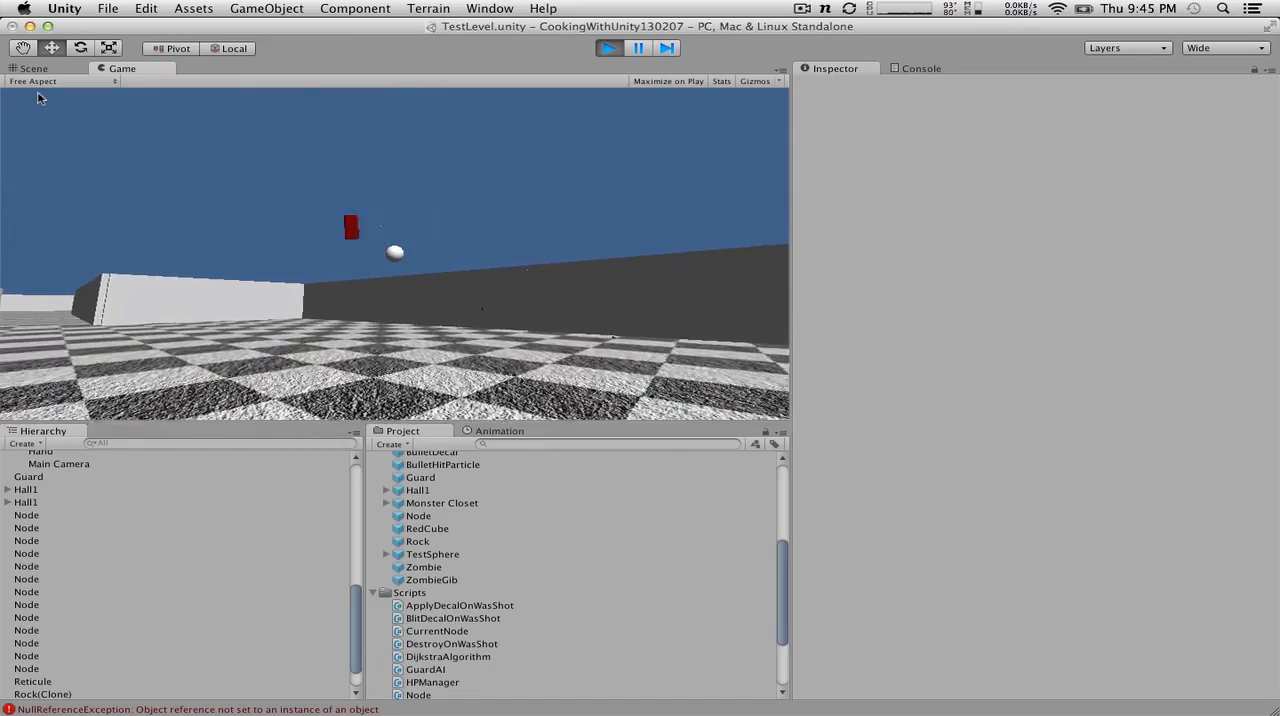
key("w")
left_click(40, 101)
left_click(40, 102)
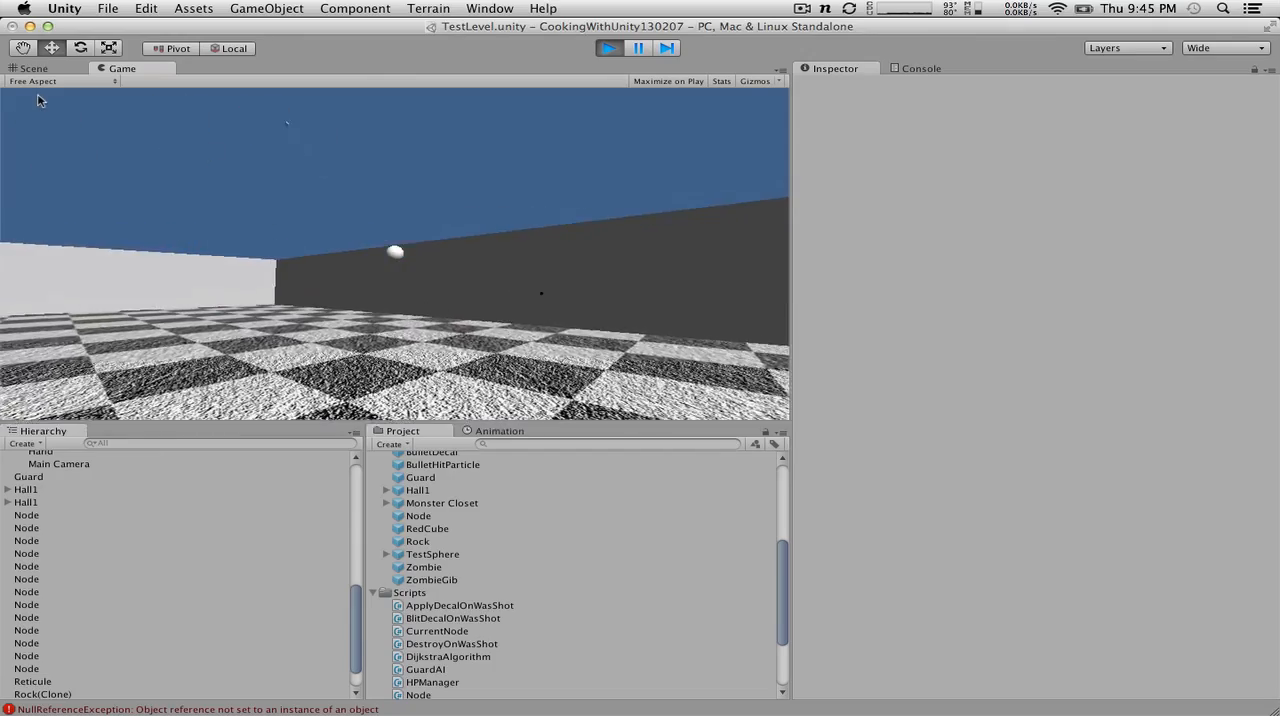
left_click(30, 99)
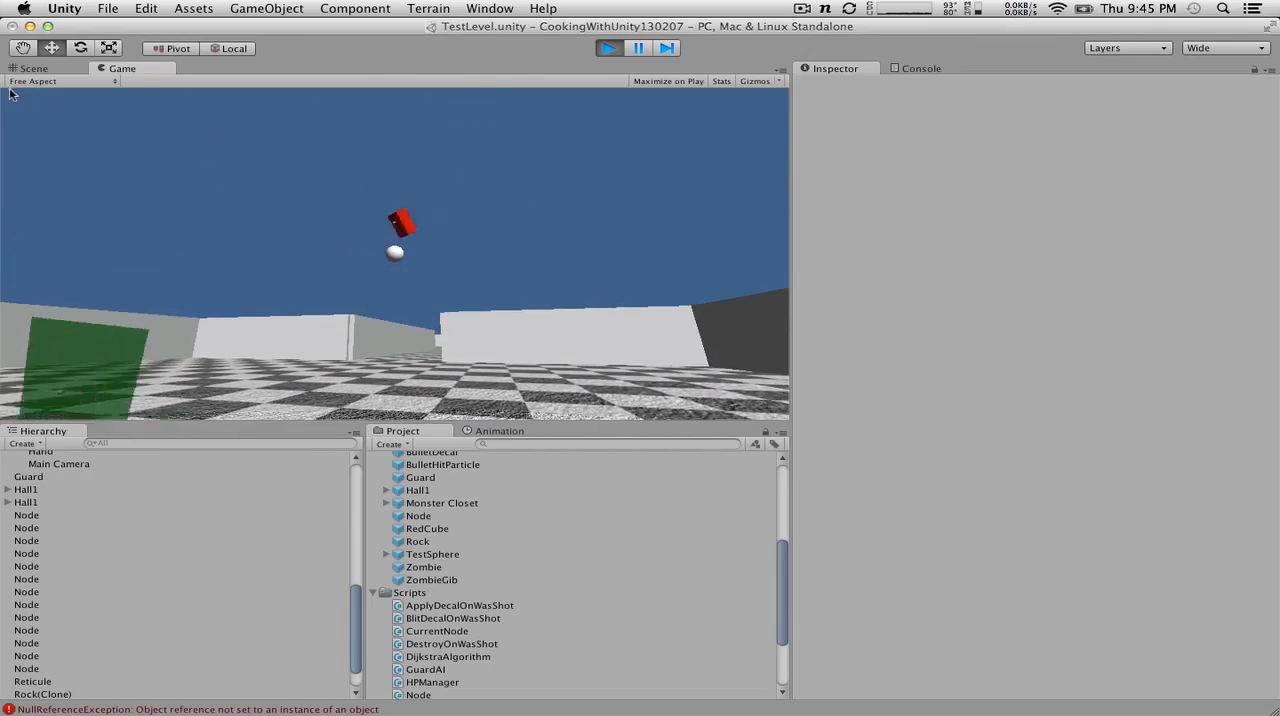
key("w")
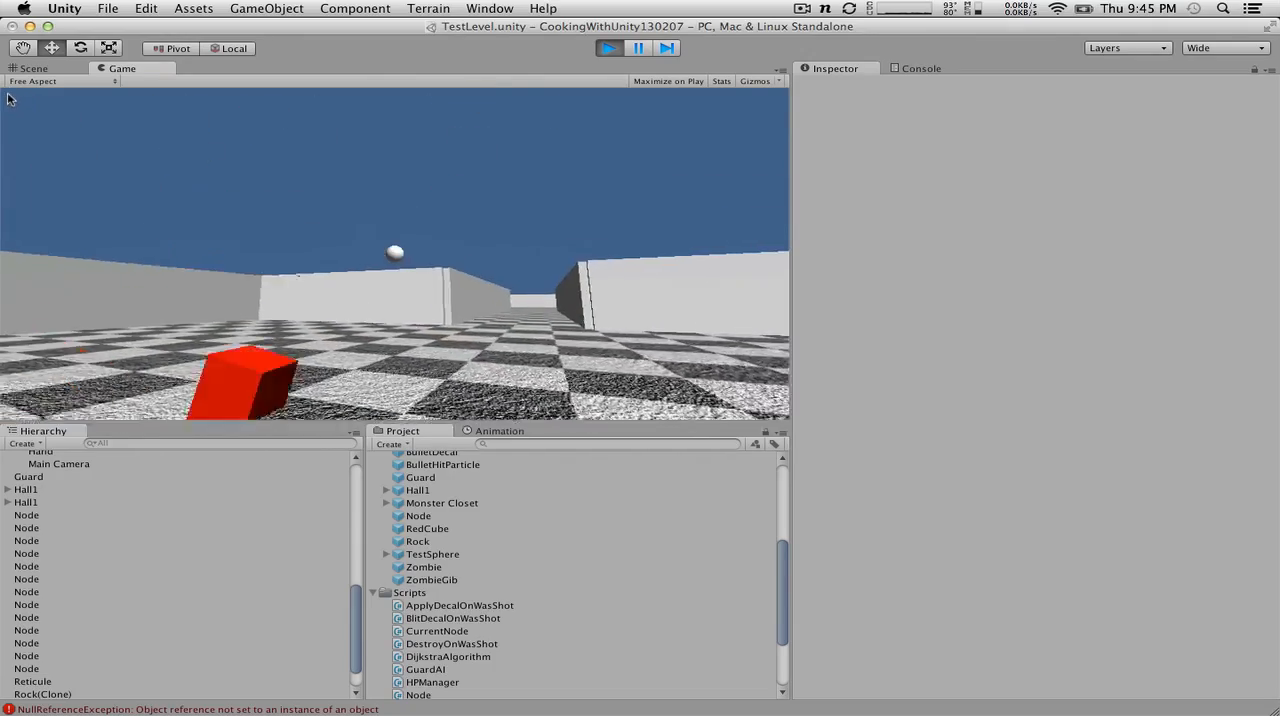
key("w")
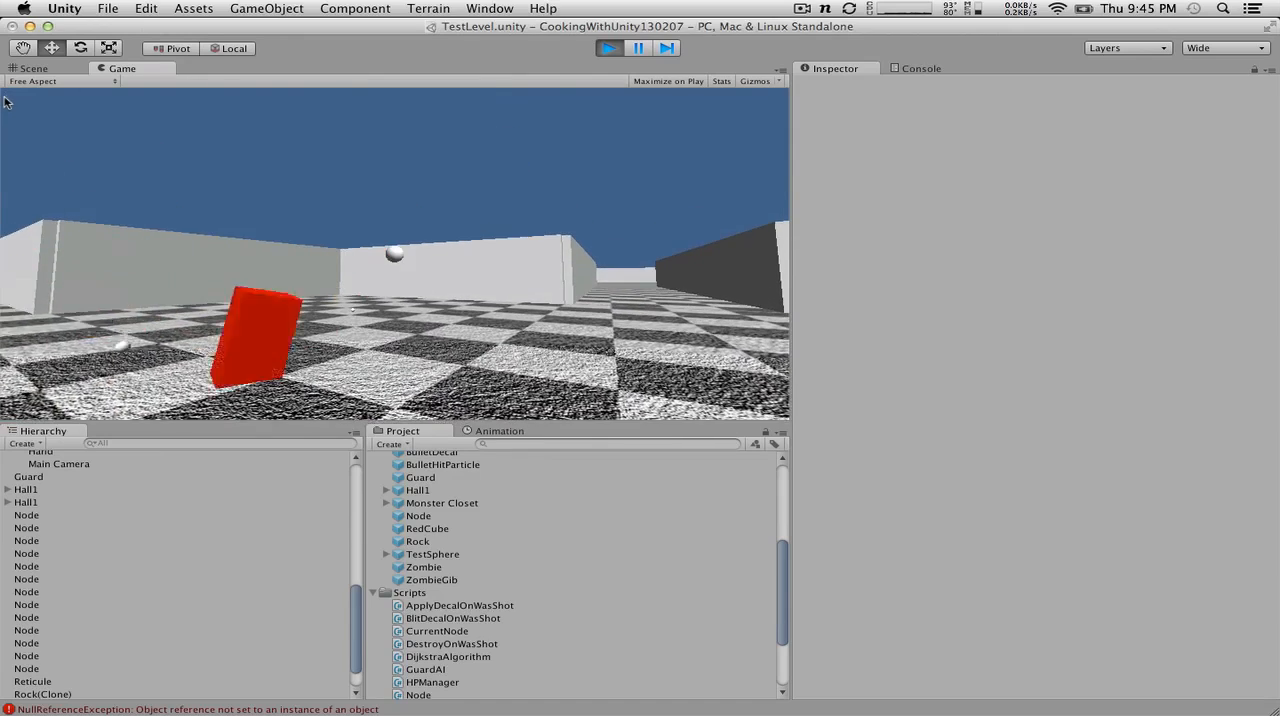
left_click(616, 50)
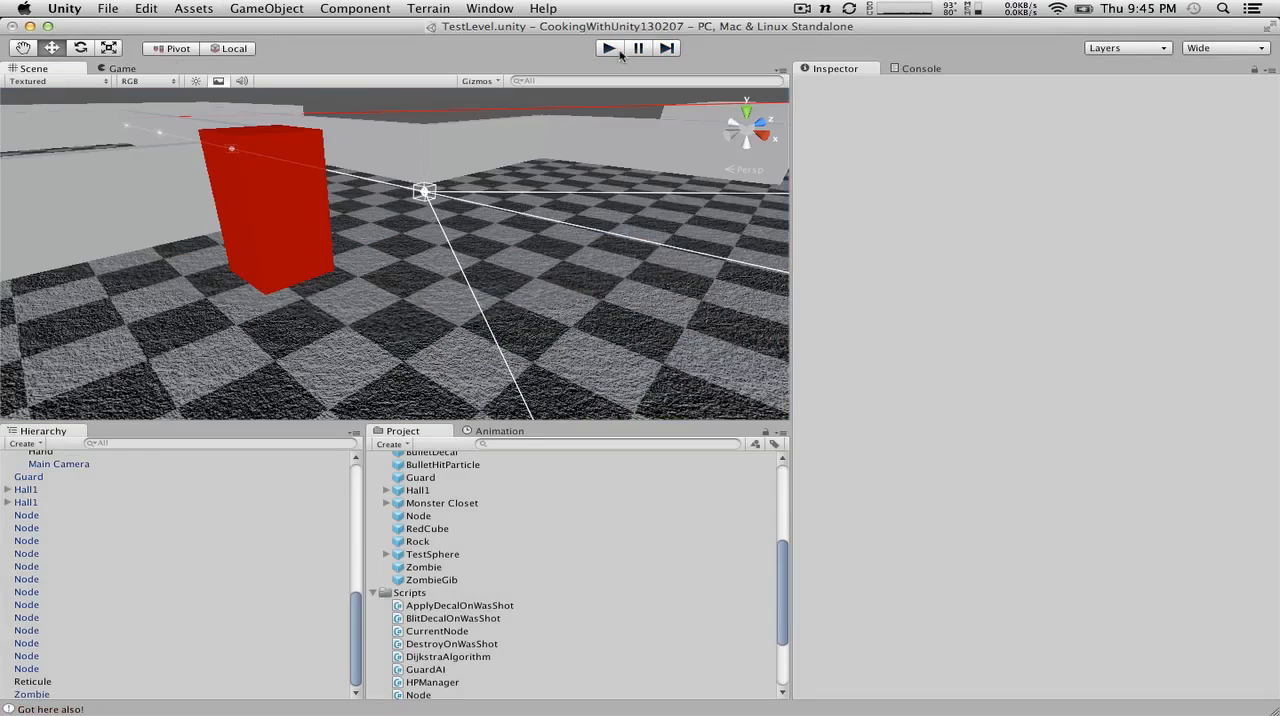
Step: Switch to GuardAI.cs in MonoDevelop, add a blank line above StartCoroutine in HeardNoise and remove the heardNoise = true line
key("ctrl+Right")
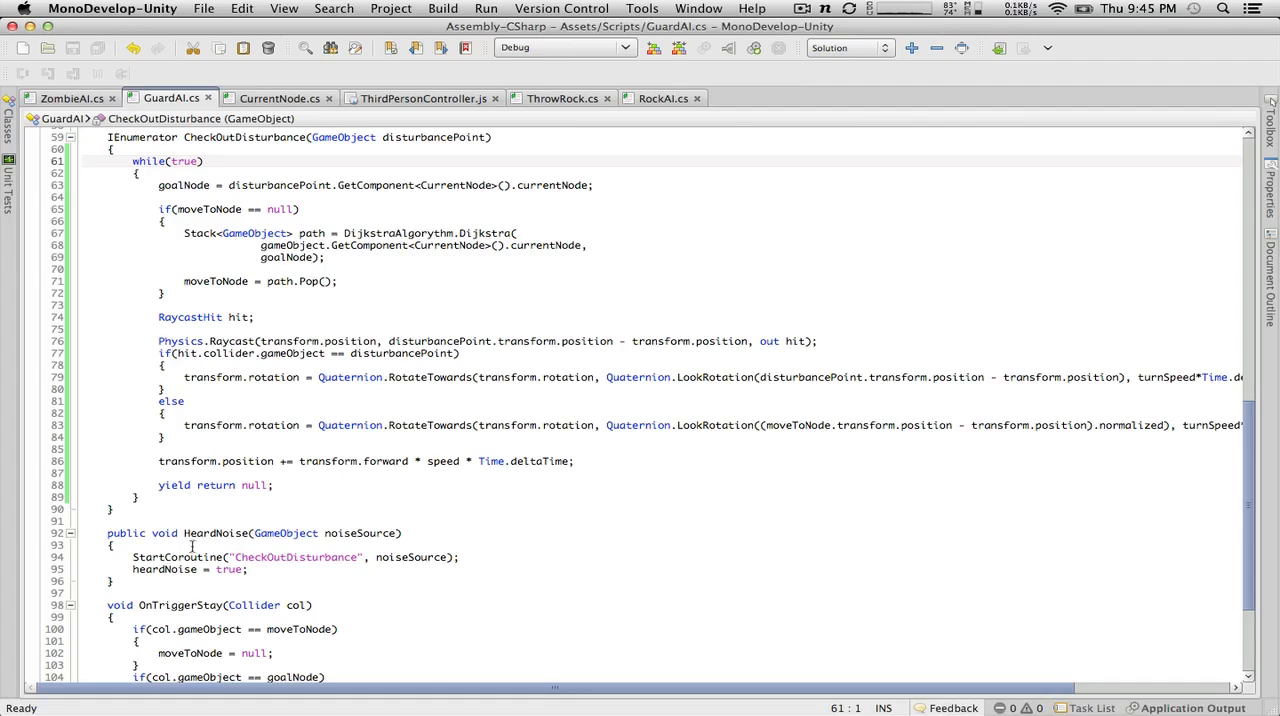
left_click(192, 545)
key("Return")
scroll(200, 525, "up", 3)
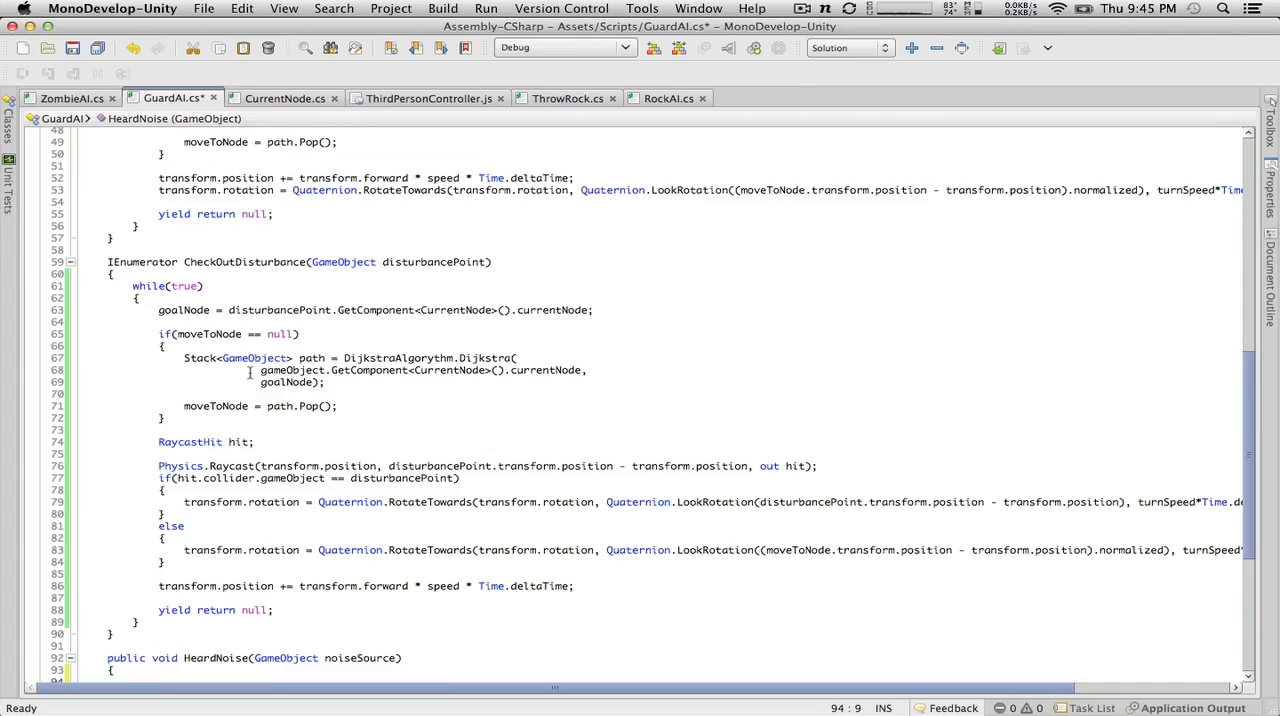
scroll(240, 430, "down", 5)
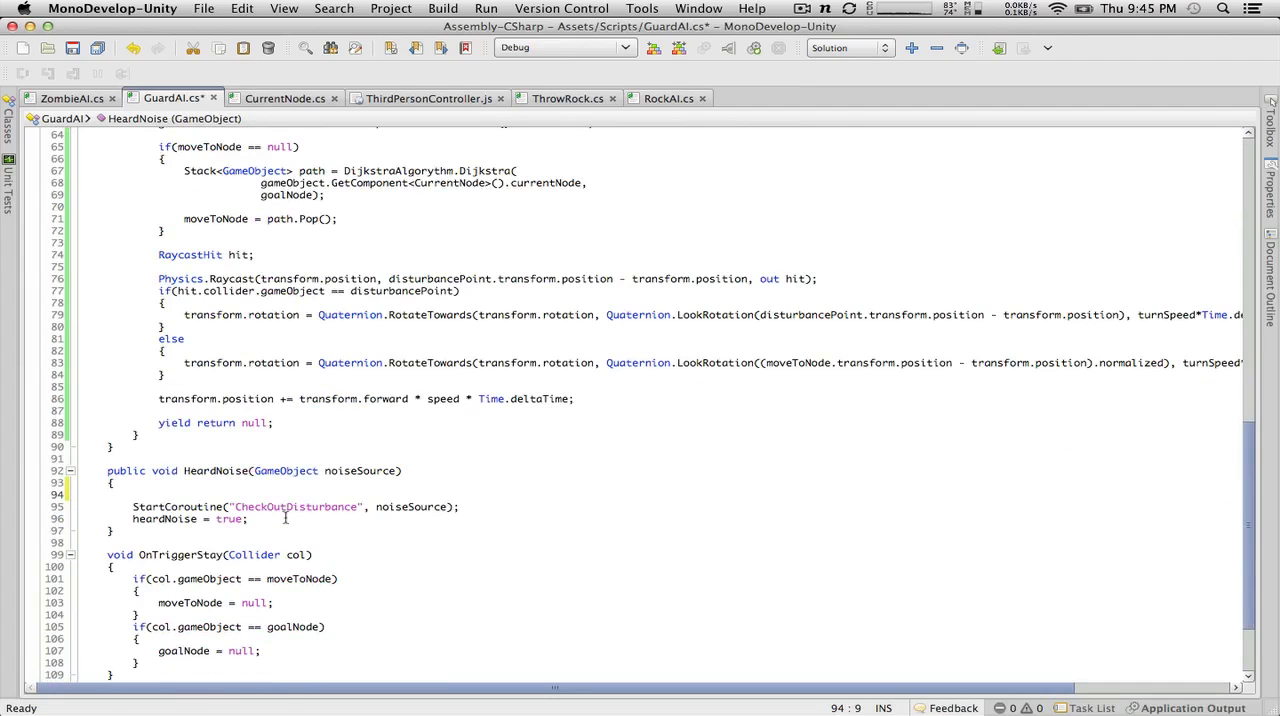
scroll(285, 517, "up", 2)
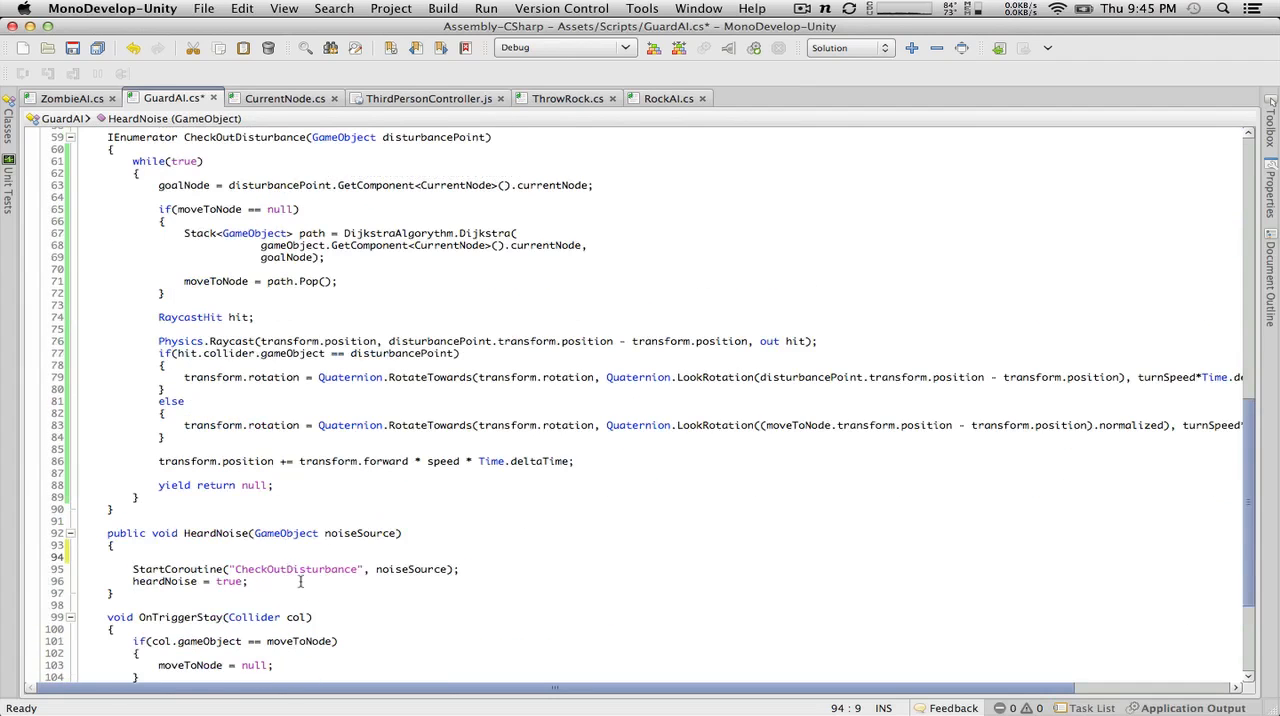
left_click_drag(300, 581, 58, 569)
left_click(142, 620)
left_click(256, 581)
left_click_drag(256, 581, 10, 582)
key("super+x")
Step: Remove the if(heardNoise) block, including its flag reset and break, from the while loop in Patrol
scroll(187, 535, "up", 15)
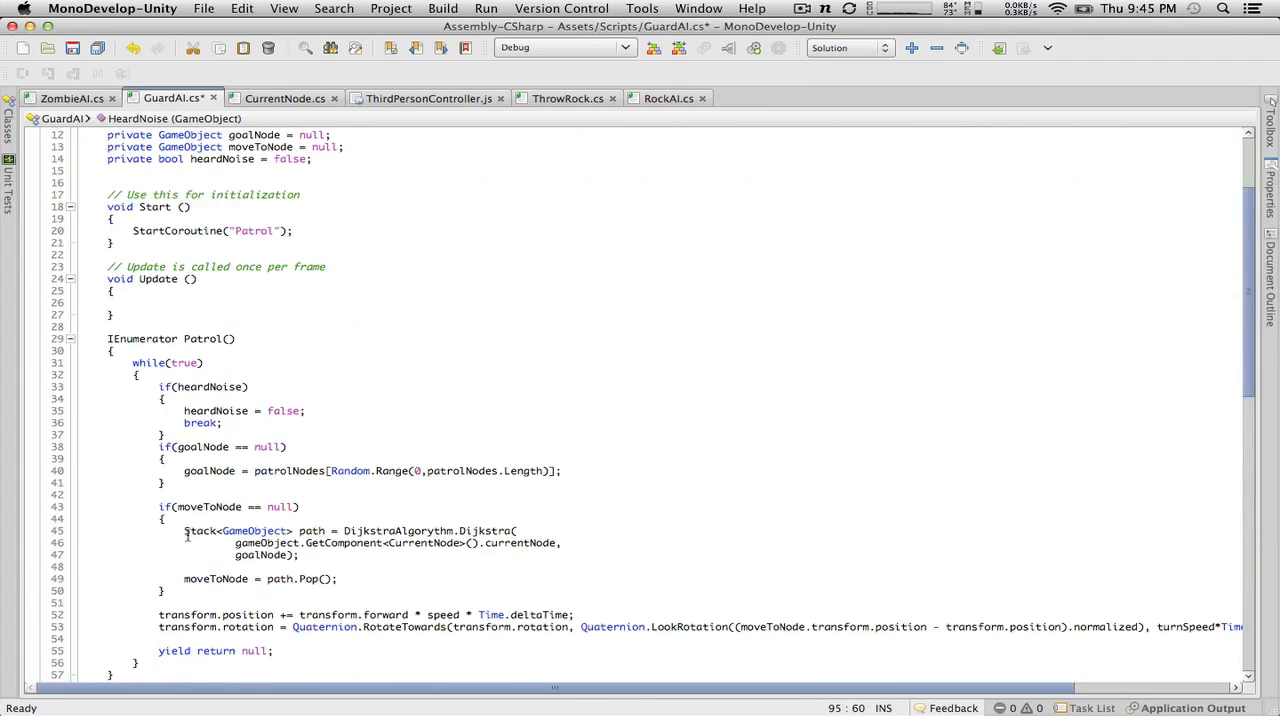
left_click_drag(278, 436, 34, 388)
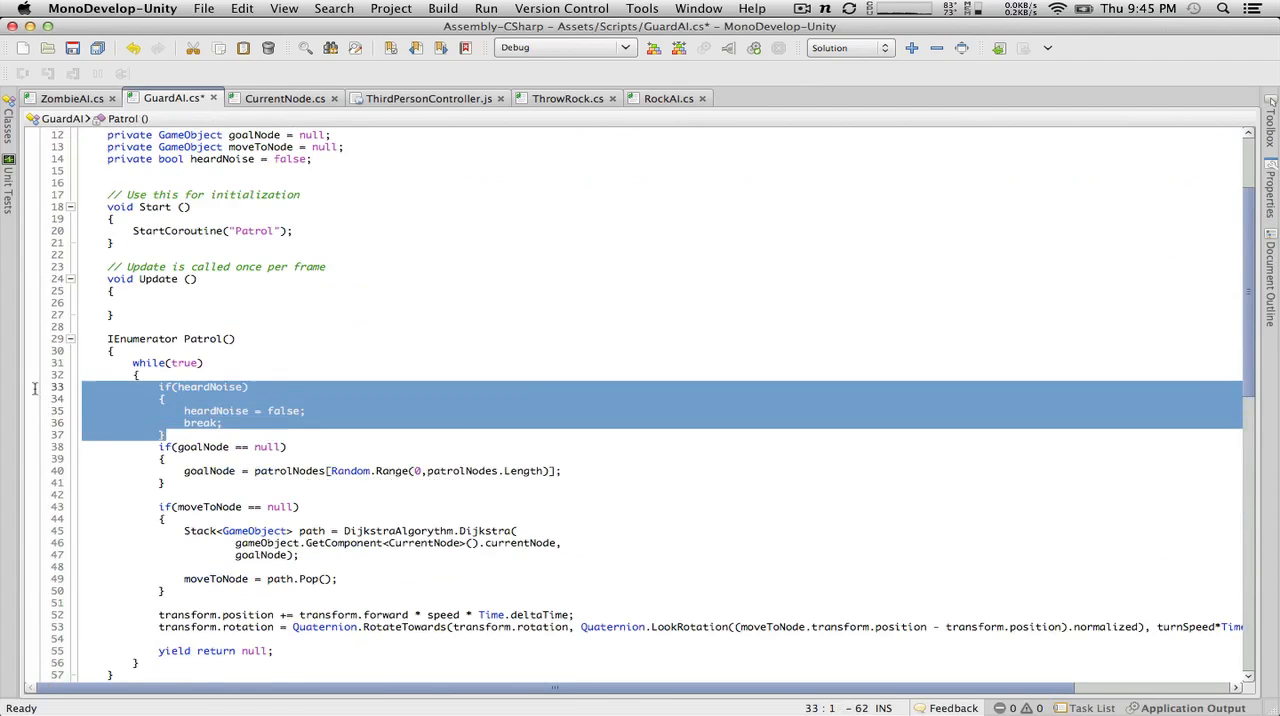
key("super+x")
key("BackSpace")
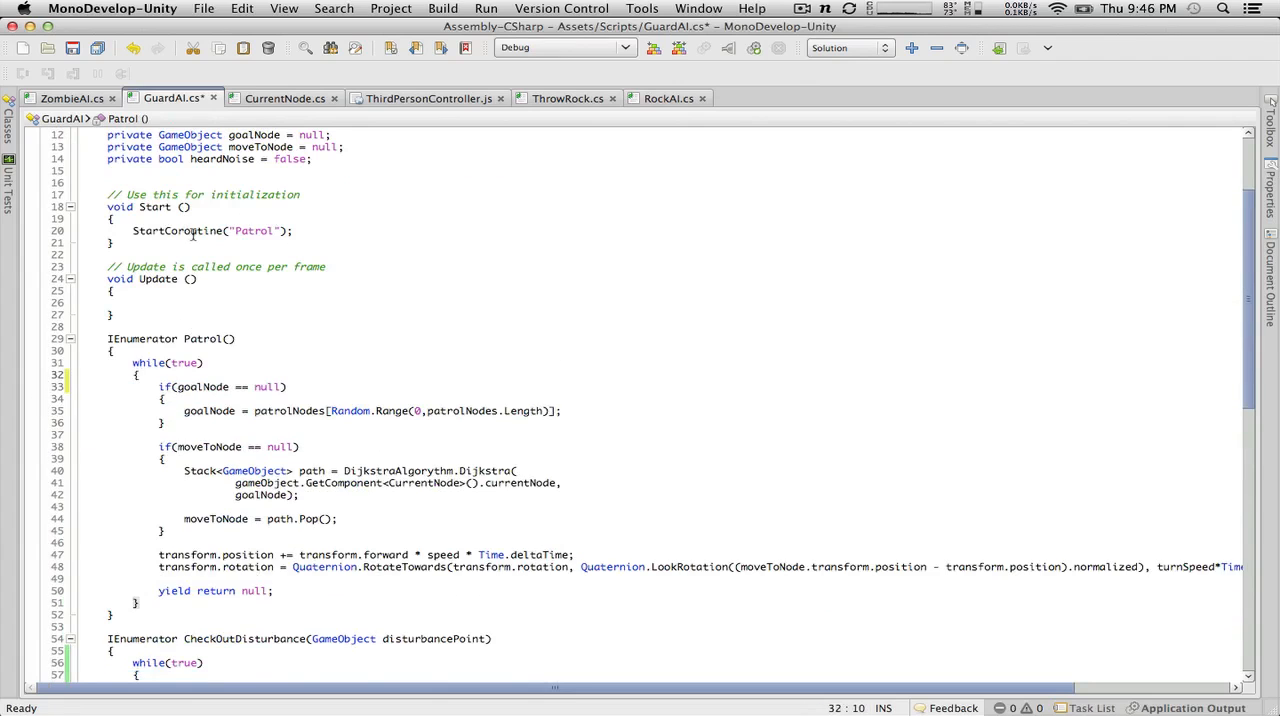
Step: Add StopAllCoroutines(); above the StartCoroutine line in HeardNoise and save GuardAI.cs
scroll(193, 235, "up", 4)
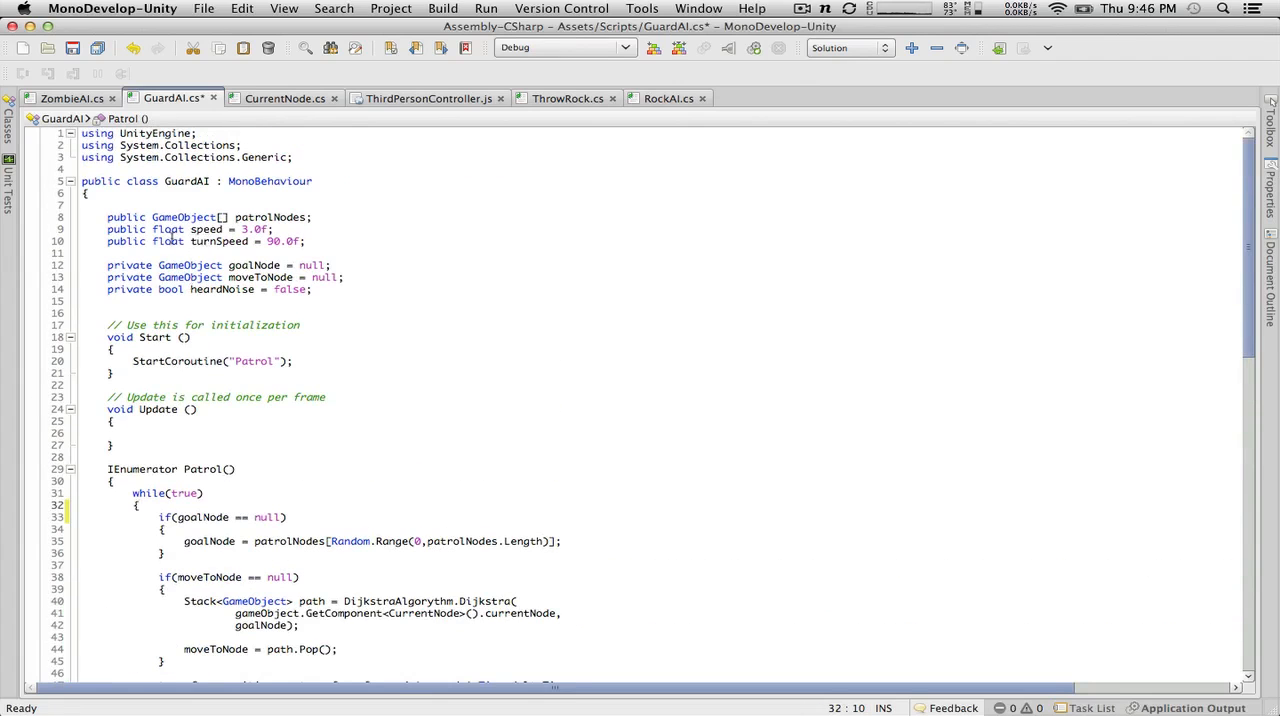
scroll(189, 324, "down", 20)
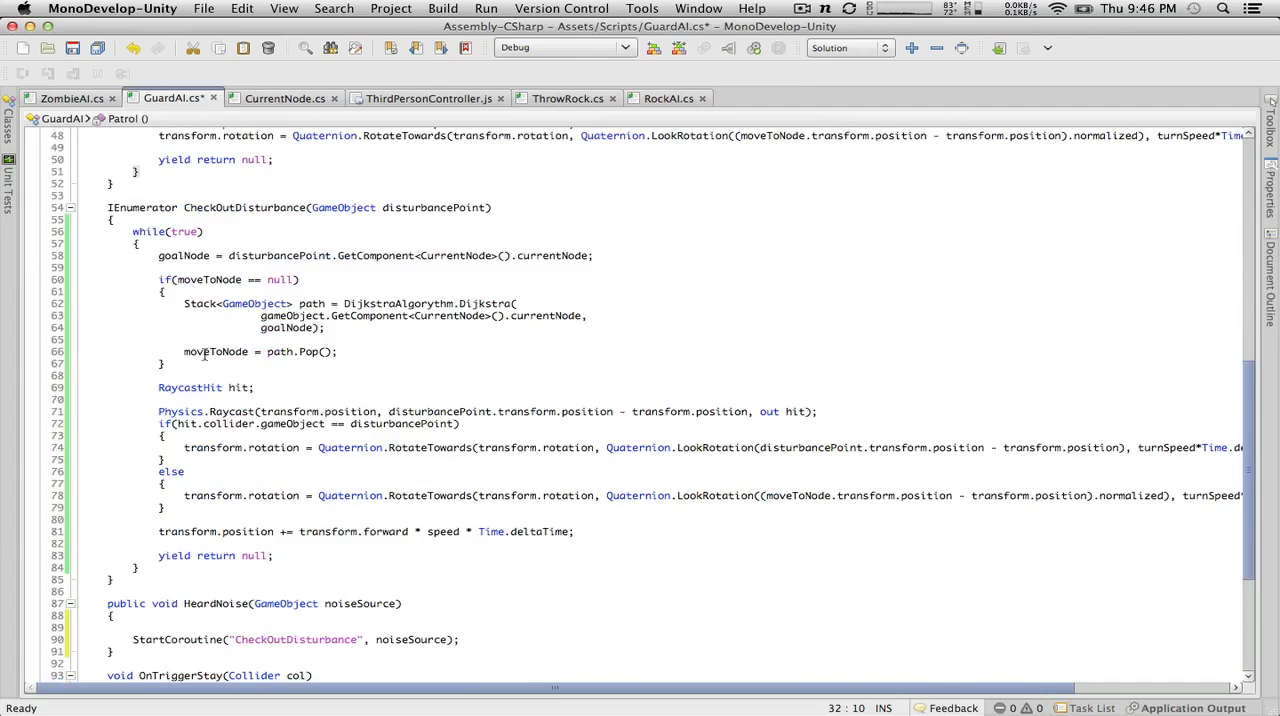
left_click(168, 403)
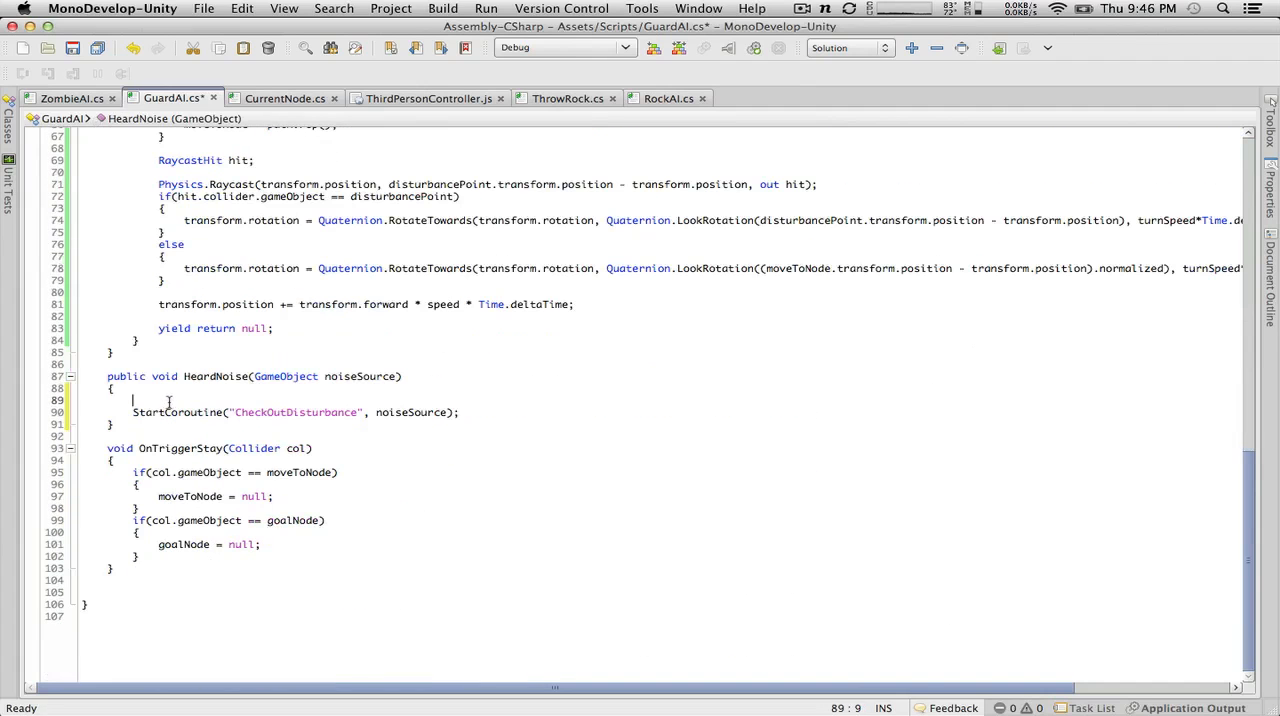
type("Stop")
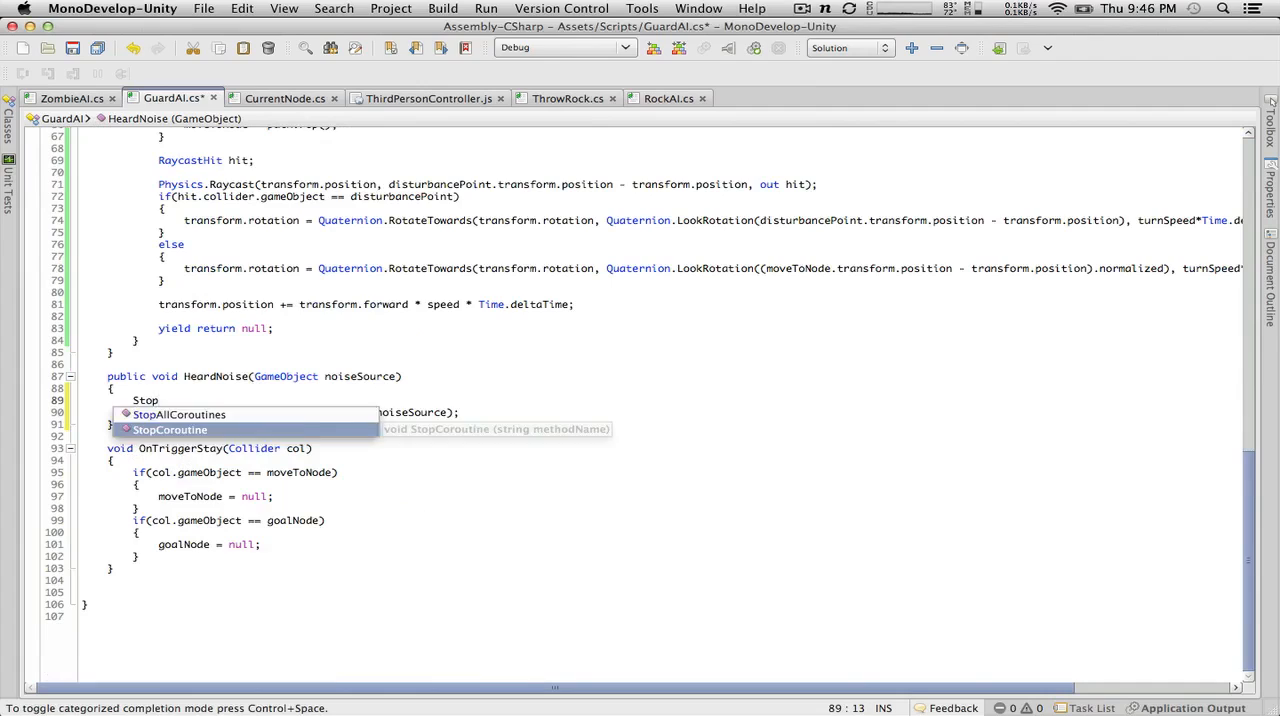
key("Up")
key("Return")
type("();")
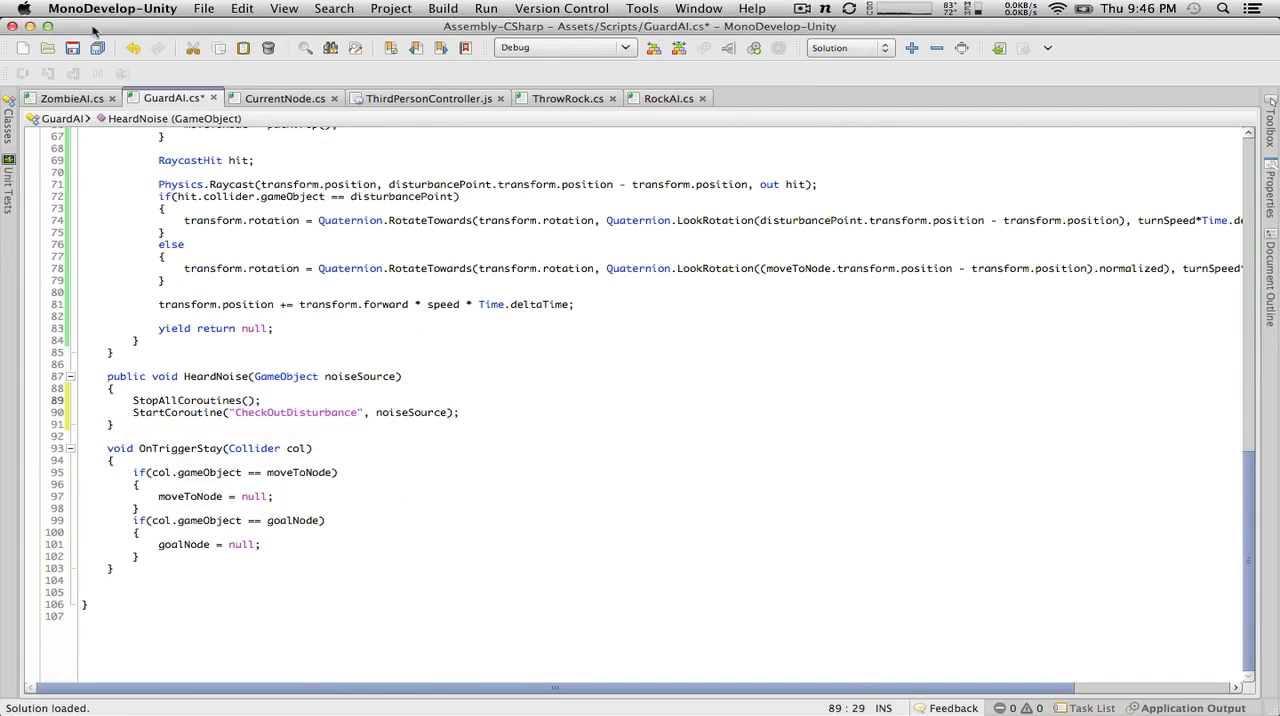
left_click(72, 48)
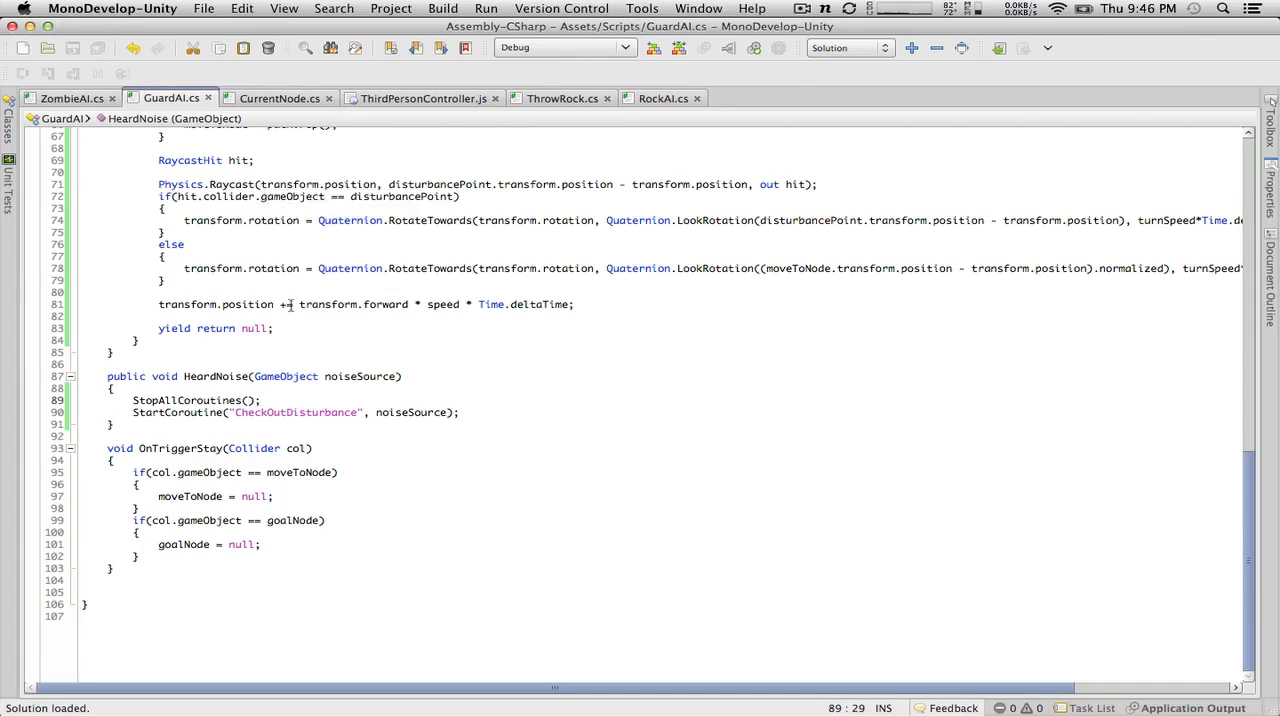
Step: Examine the Guard's components in Unity, and review the goalDirection code in ZombieAI.cs and the CurrentNode.cs script in MonoDevelop
key("ctrl+Left")
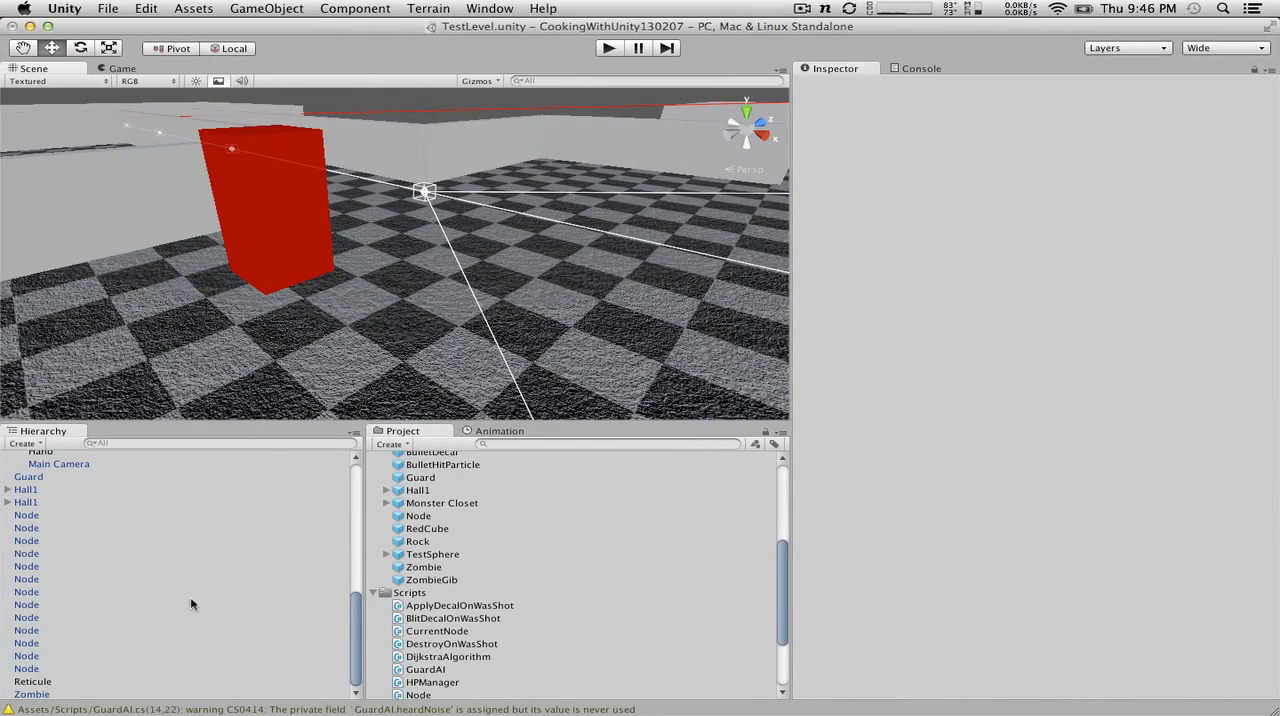
left_click(37, 478)
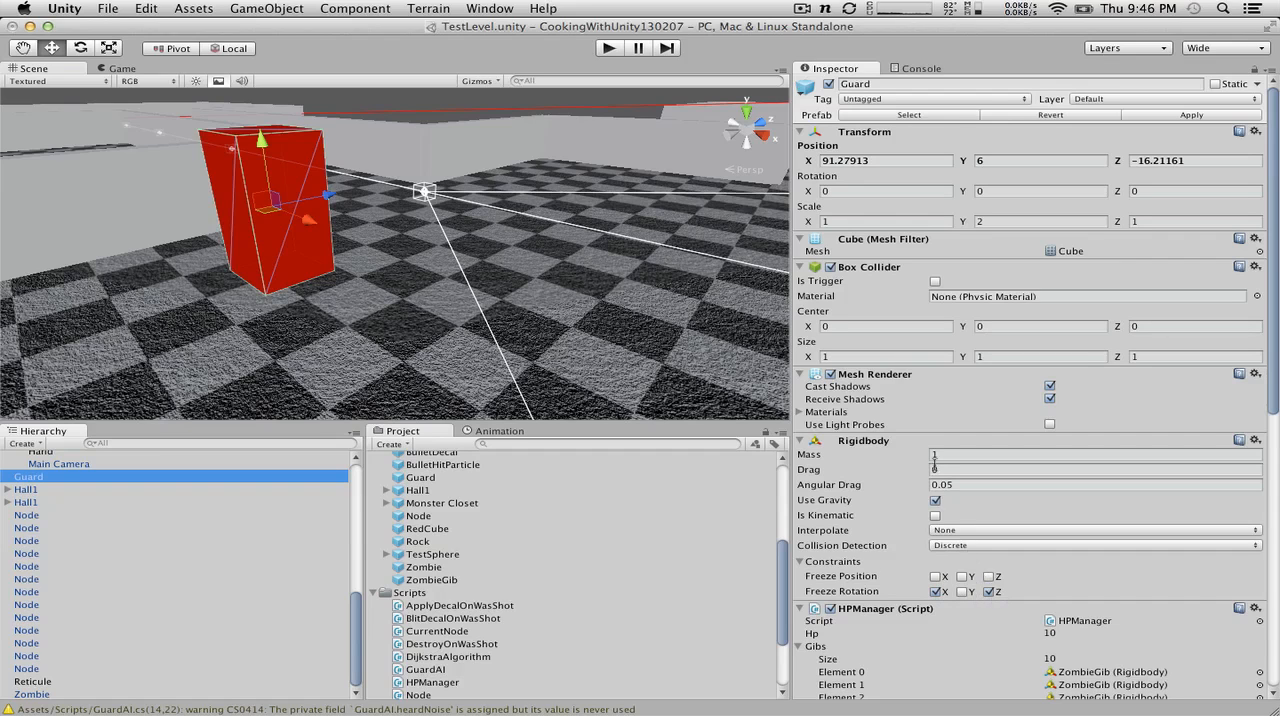
key("super+Tab")
left_click(84, 99)
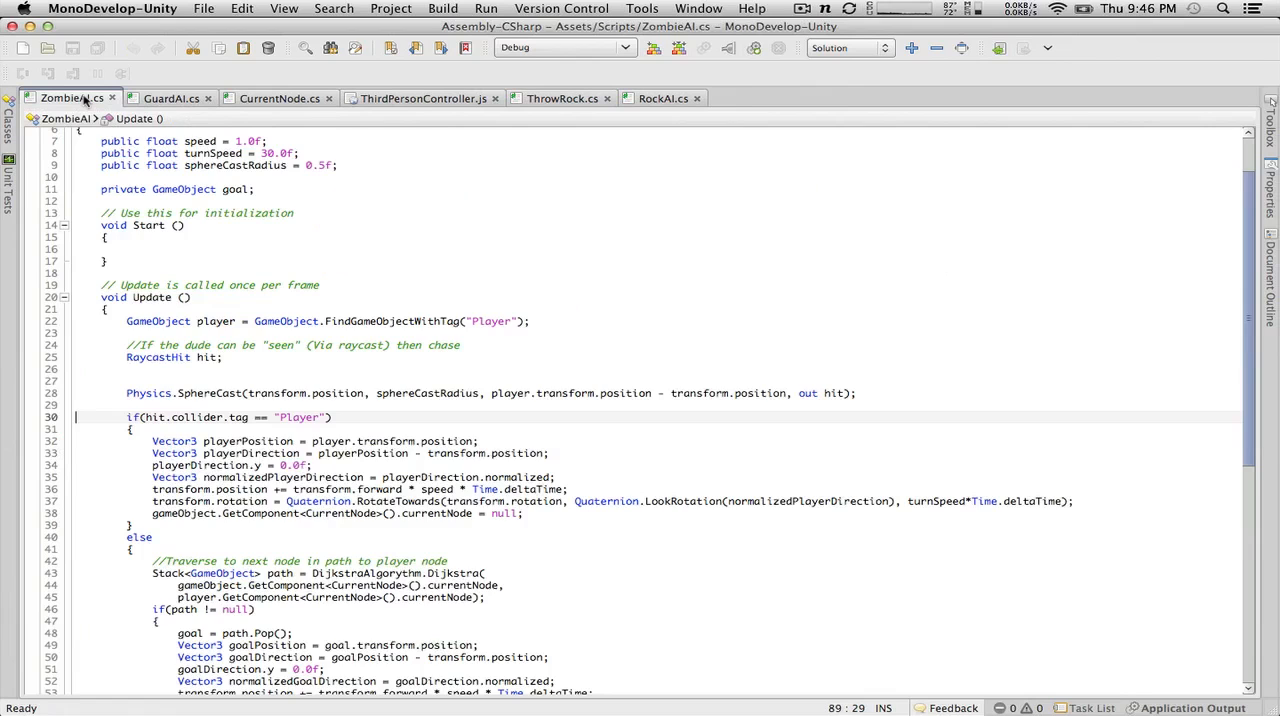
scroll(160, 235, "down", 7)
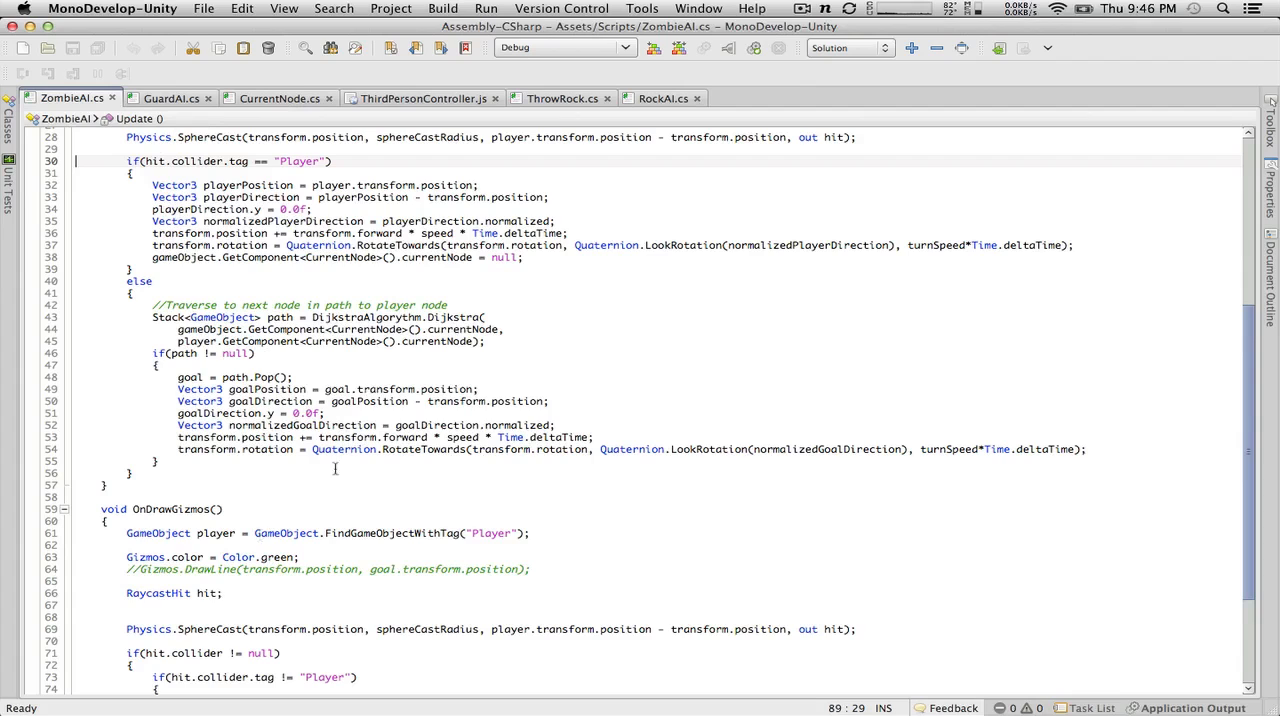
left_click_drag(328, 412, 184, 413)
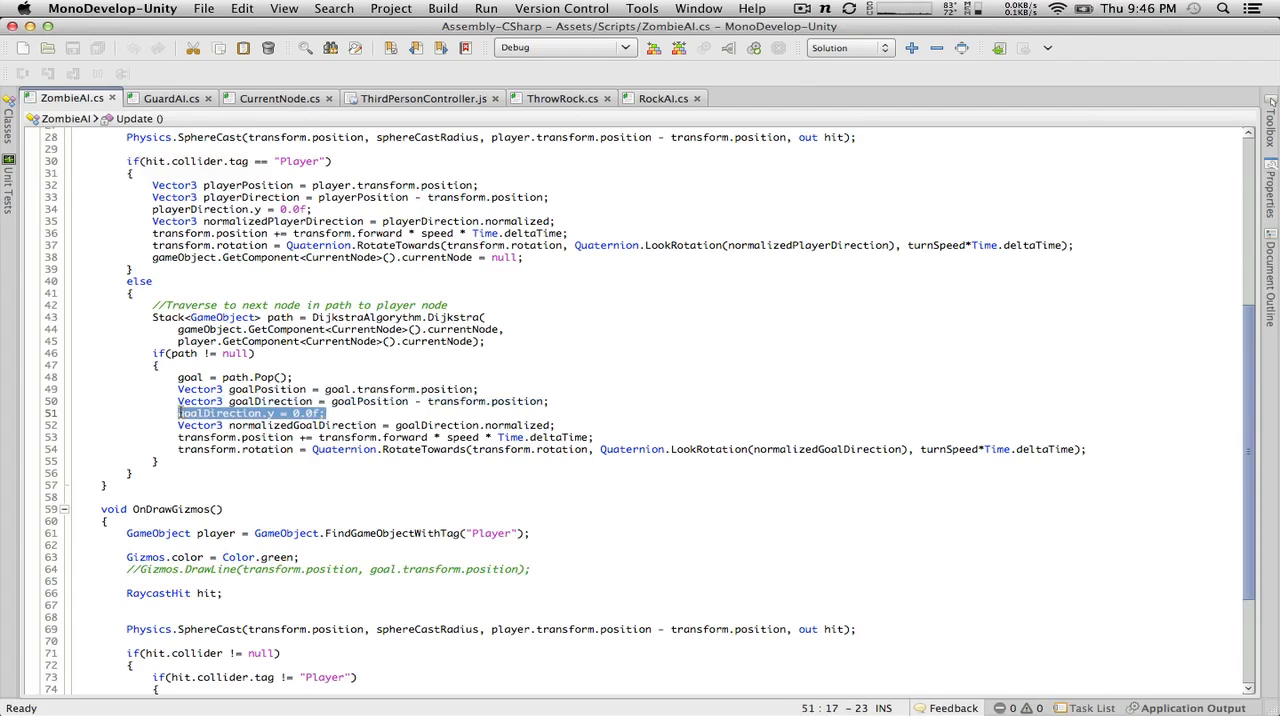
left_click(274, 97)
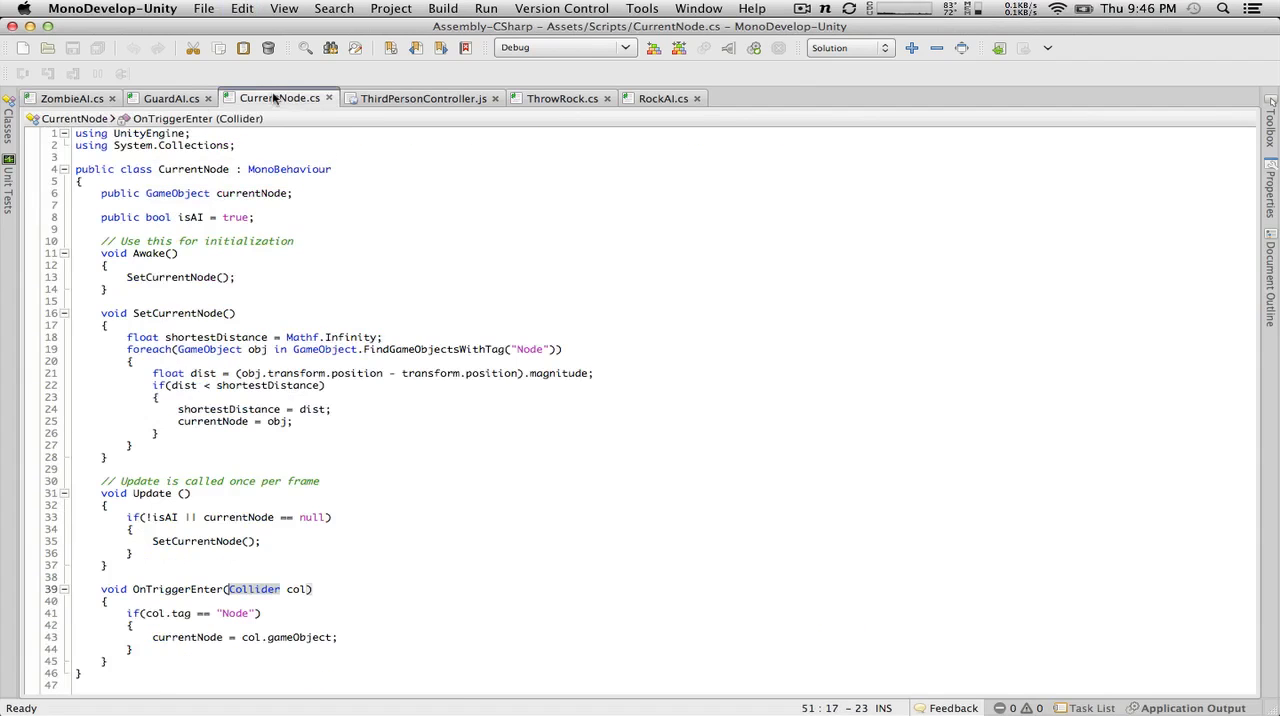
Step: In GuardAI.cs, declare Vector3 goalDirection = (disturbancePoint.transform.position - transform.position); at the start of CheckOutDisturbance's hit.collider if block
left_click(176, 98)
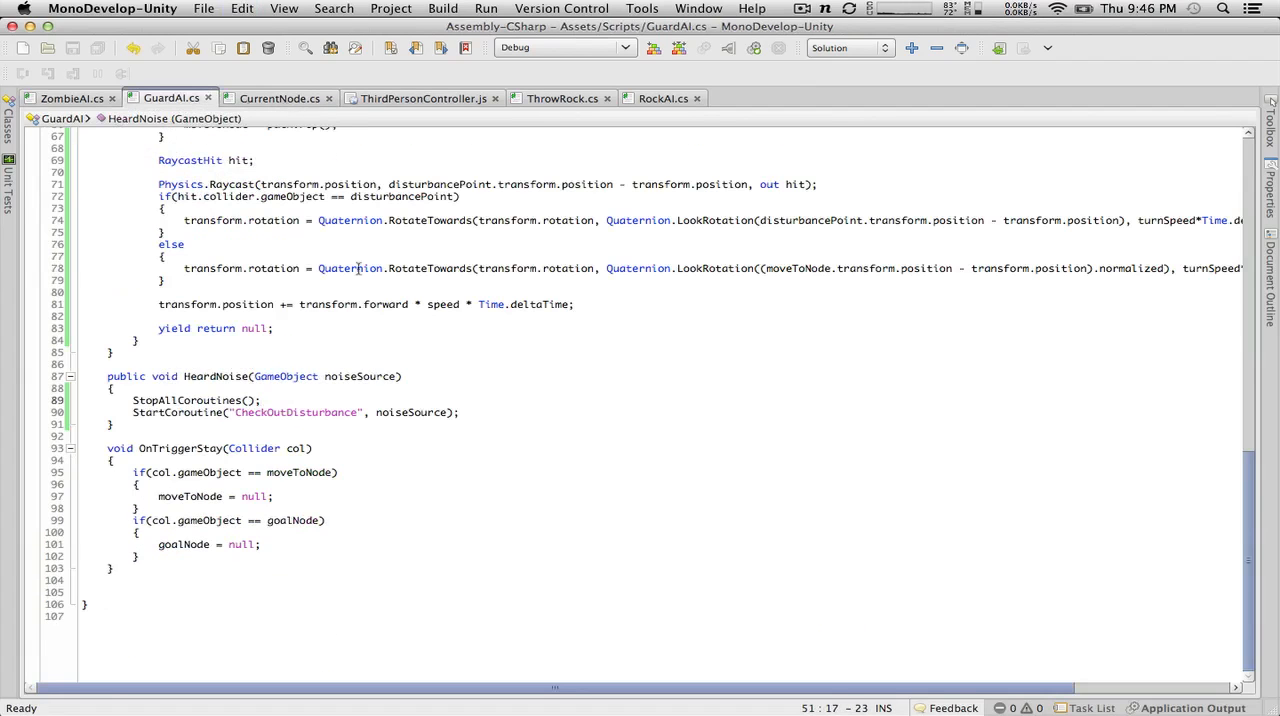
scroll(358, 268, "up", 3)
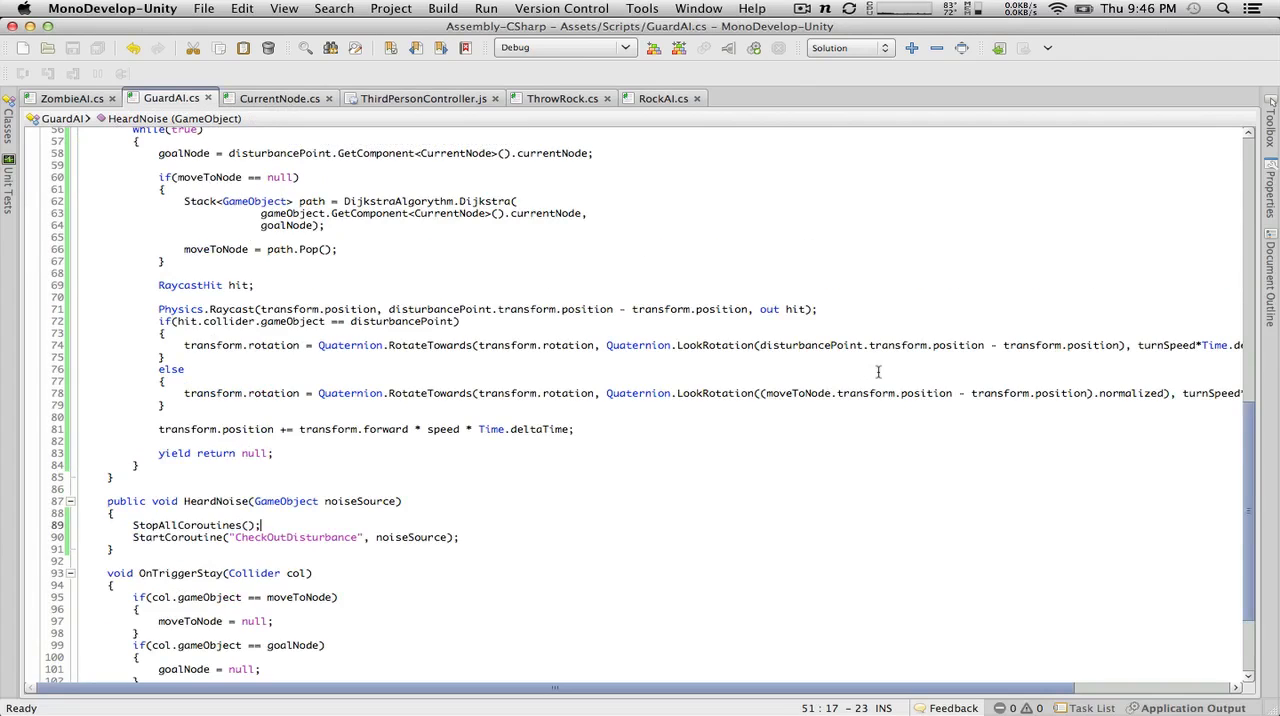
left_click(483, 334)
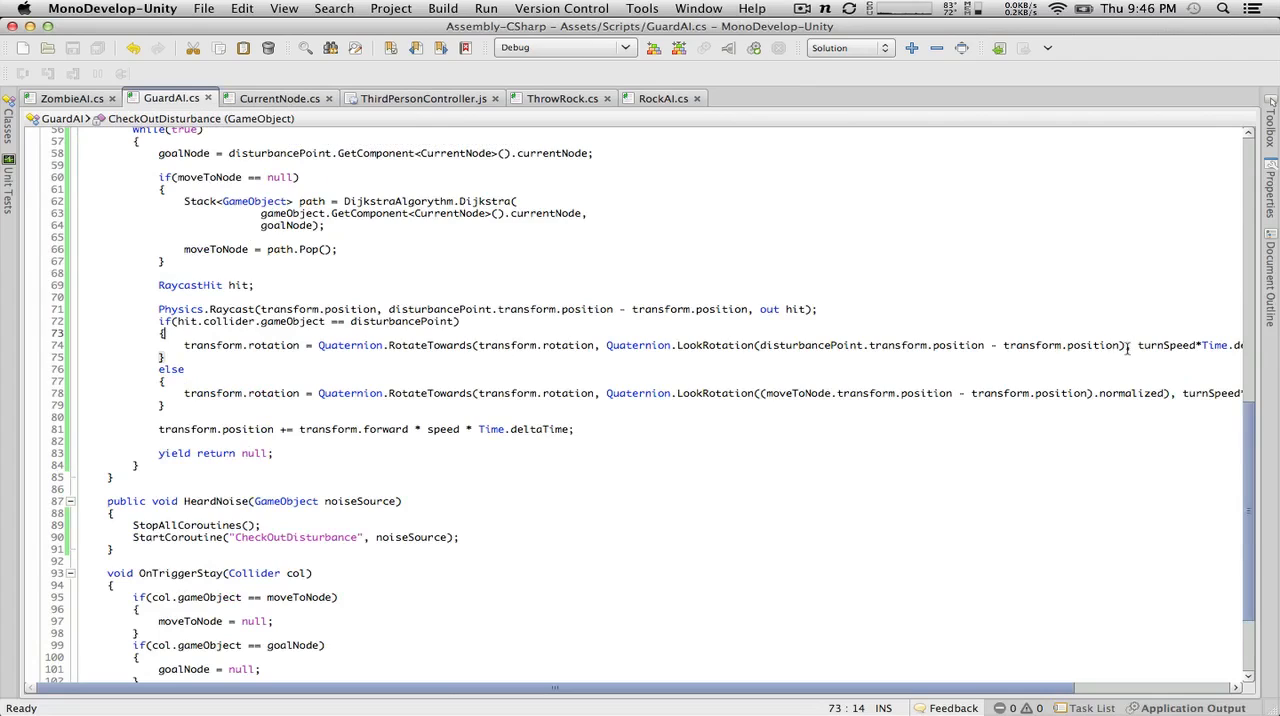
left_click_drag(1127, 348, 756, 345)
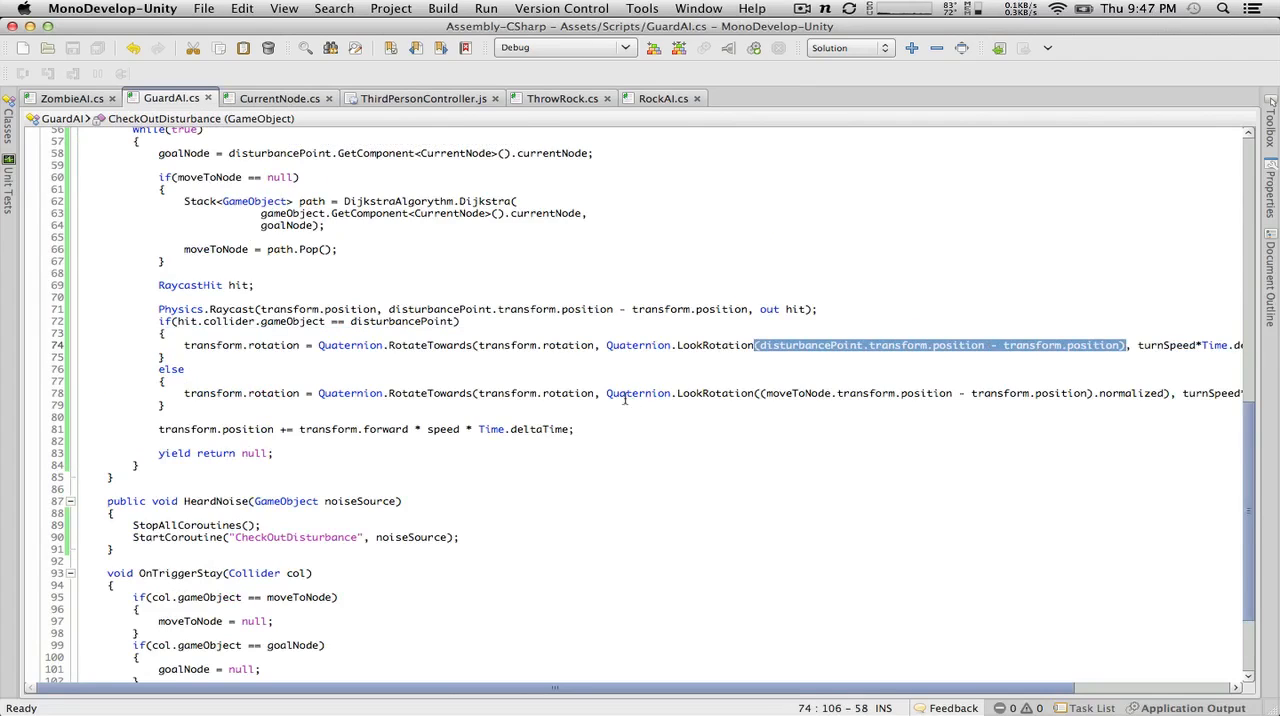
left_click(245, 322)
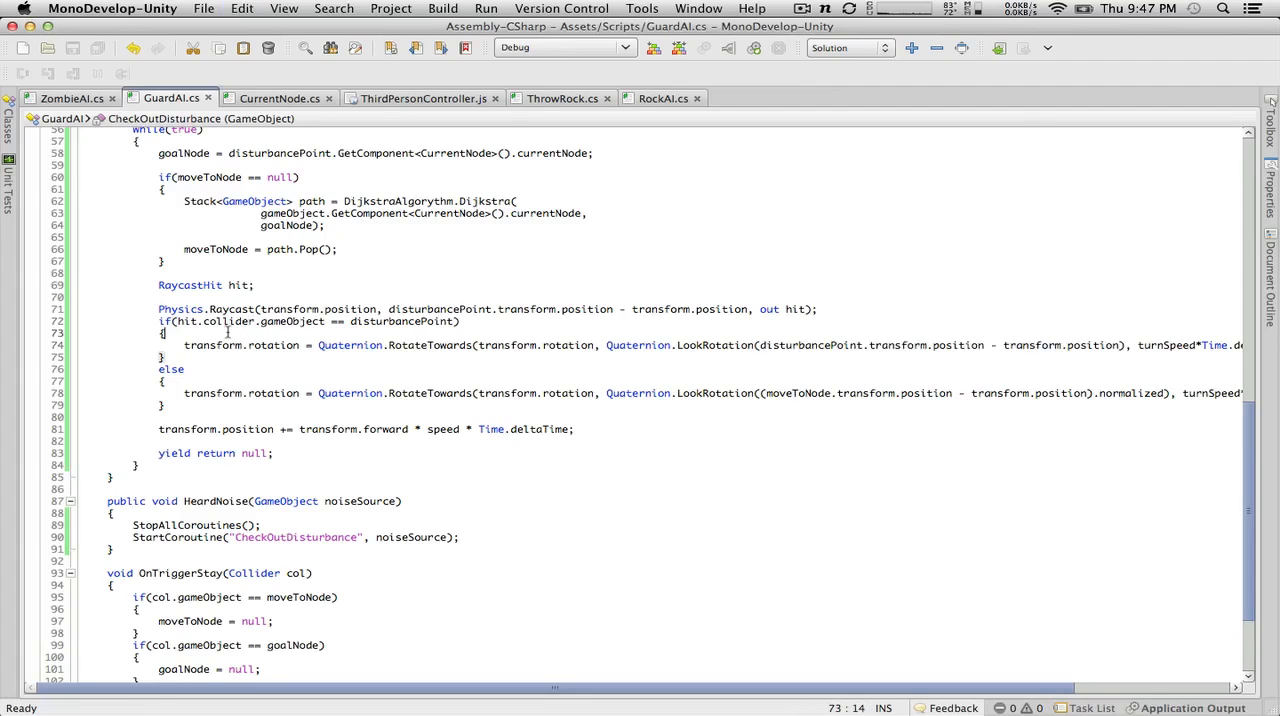
key("Return")
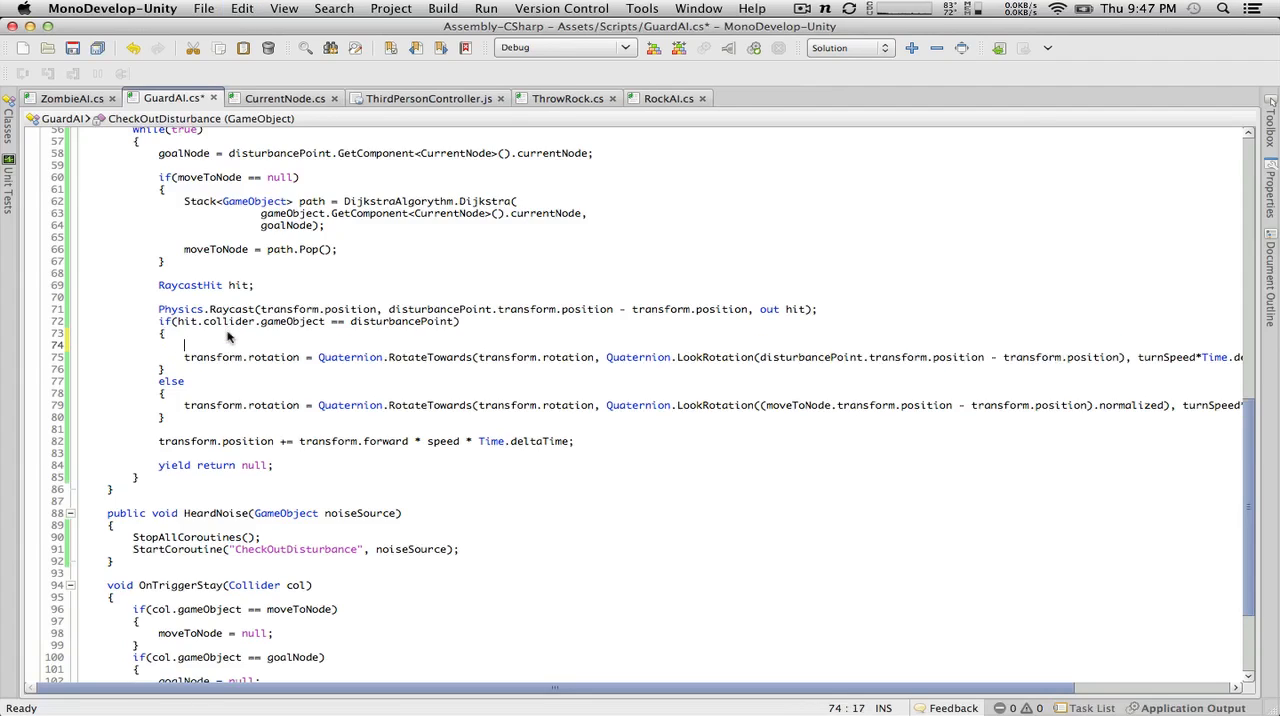
type("Vector2")
type(" goalDir")
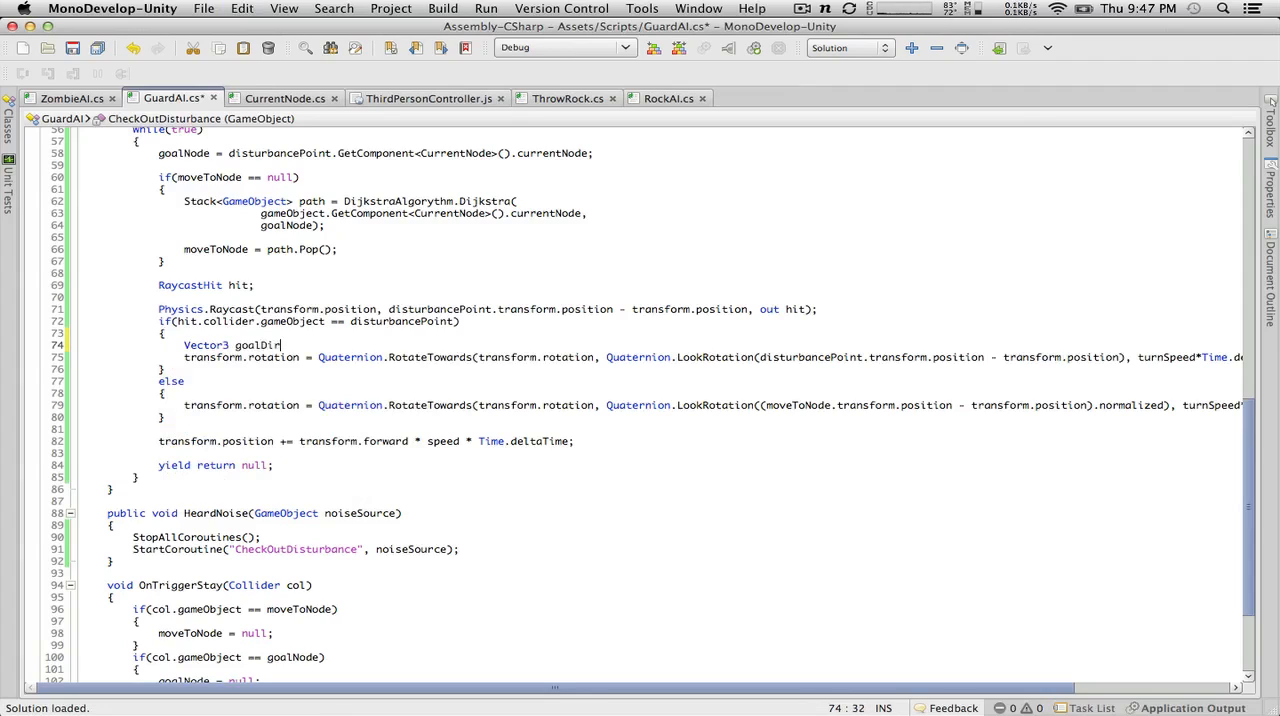
type("ection =")
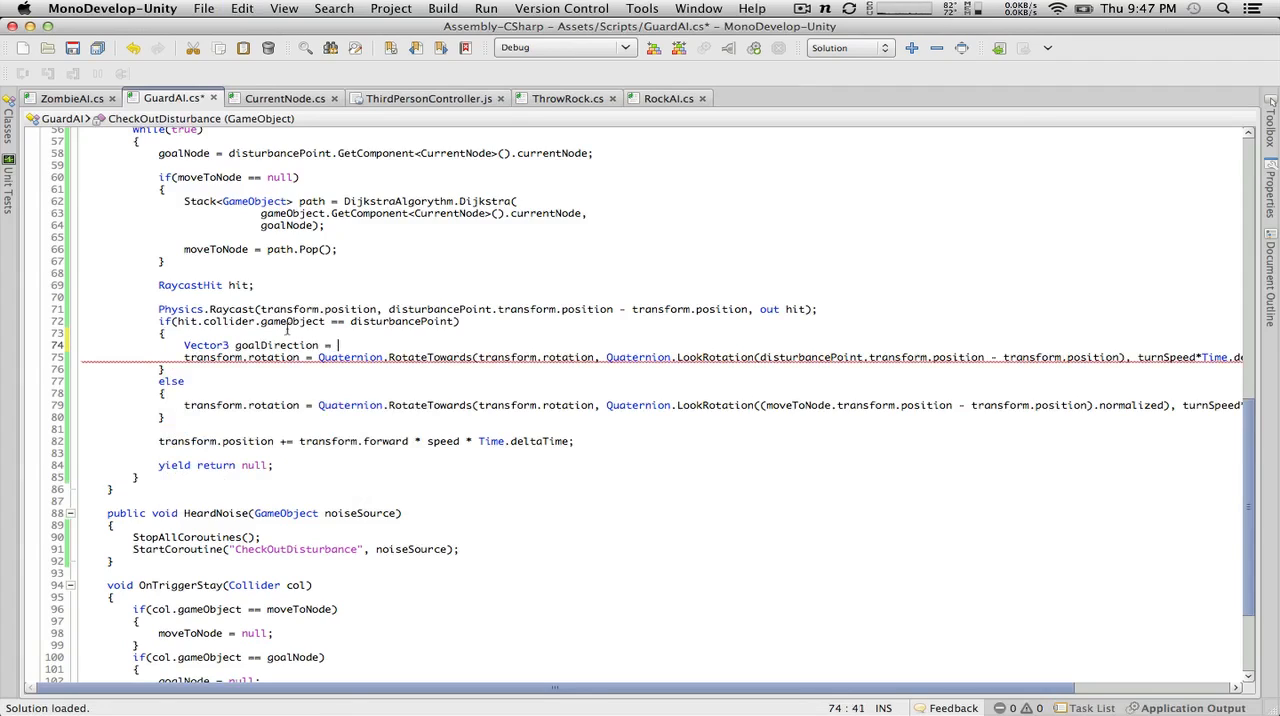
key("super+v")
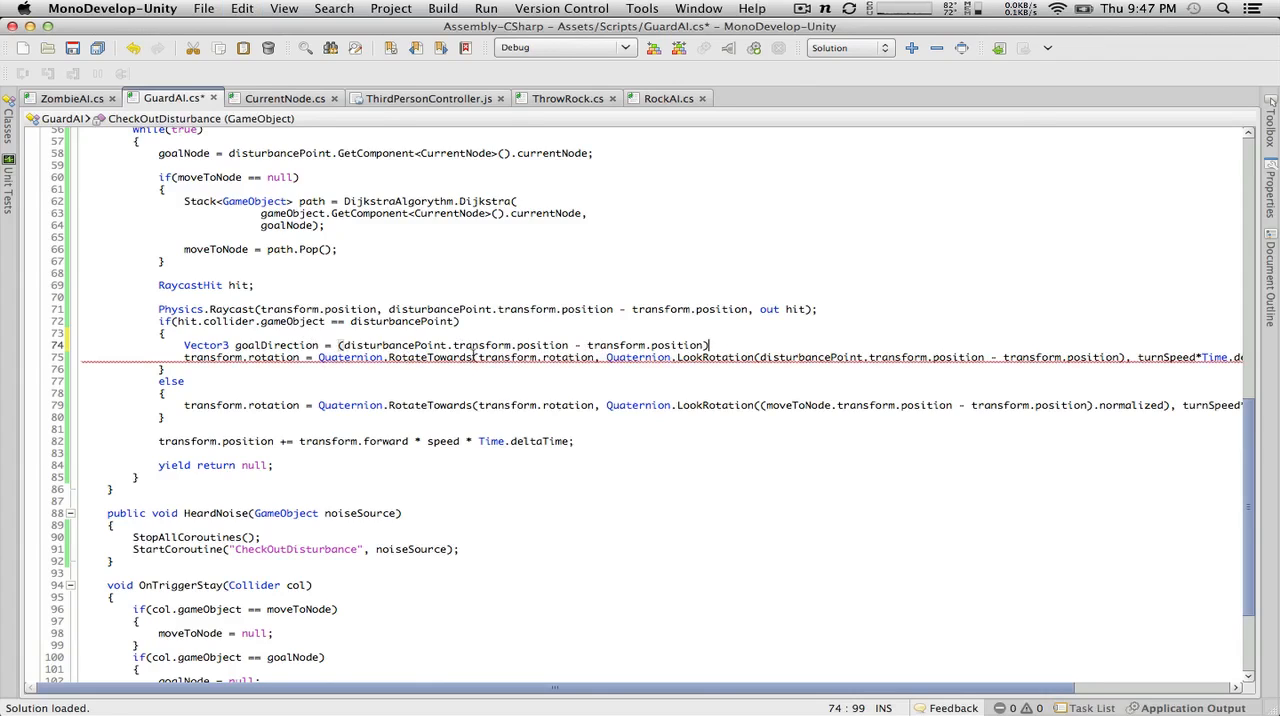
type(";")
Step: Add goalDirection.y = 0; below the declaration and copy the goalDirection variable name
key("Return")
type("goal")
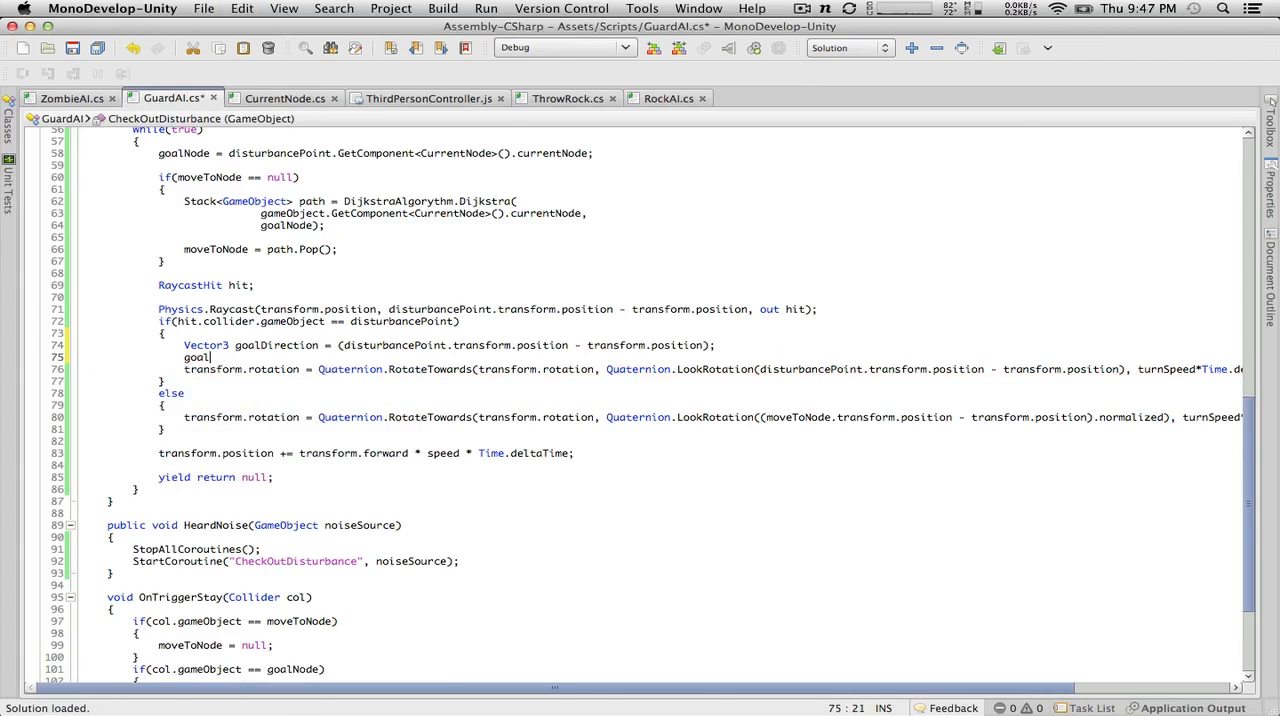
type("Node.y")
double_click(291, 344)
key("super+c")
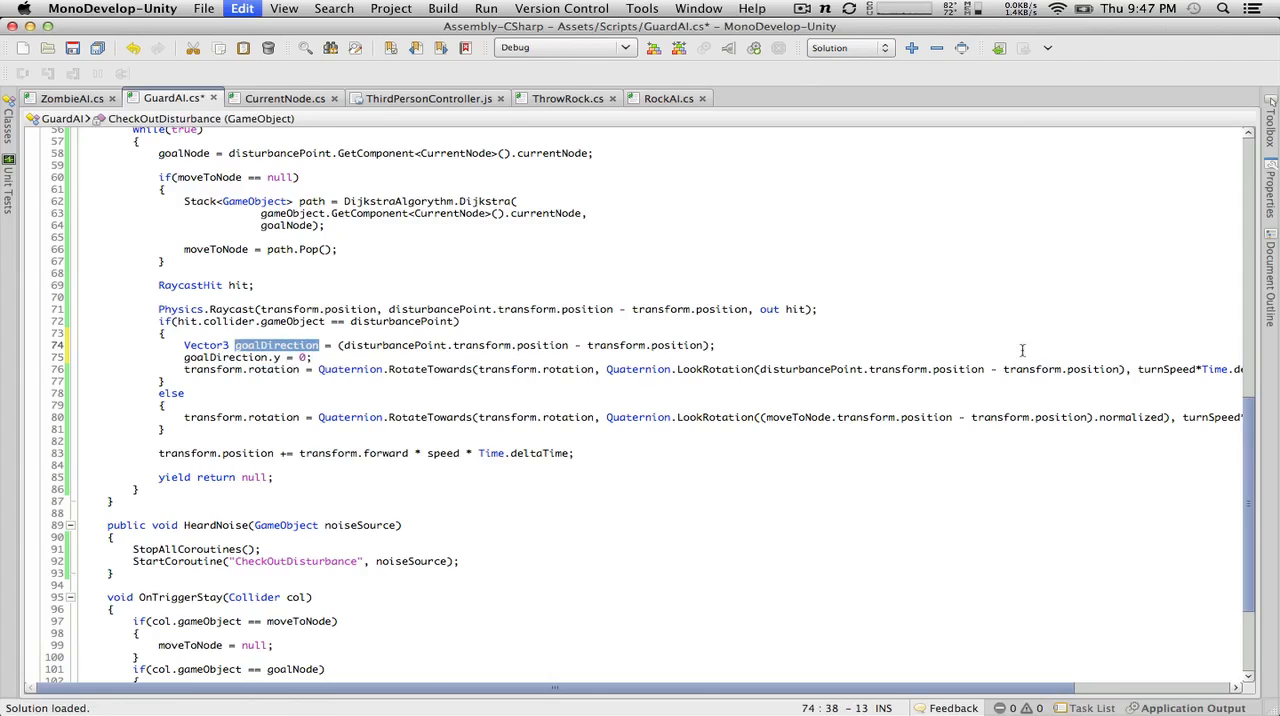
left_click_drag(1129, 369, 761, 369)
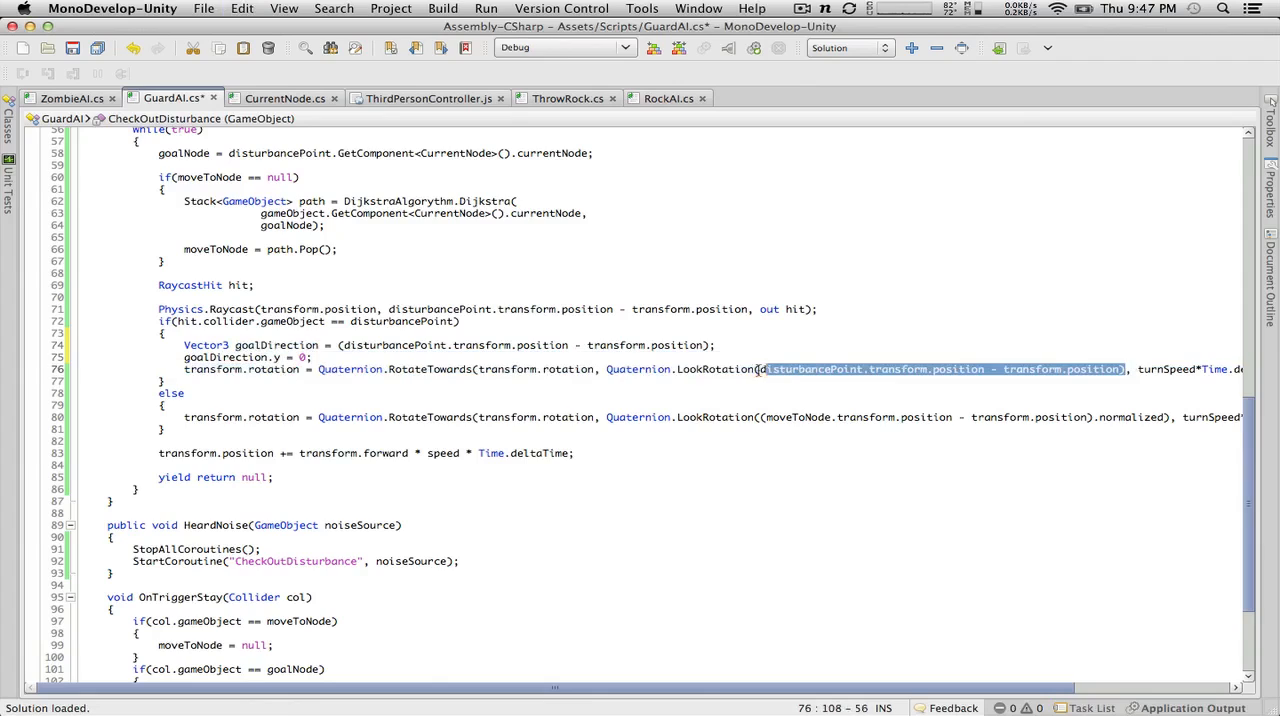
key("super+v")
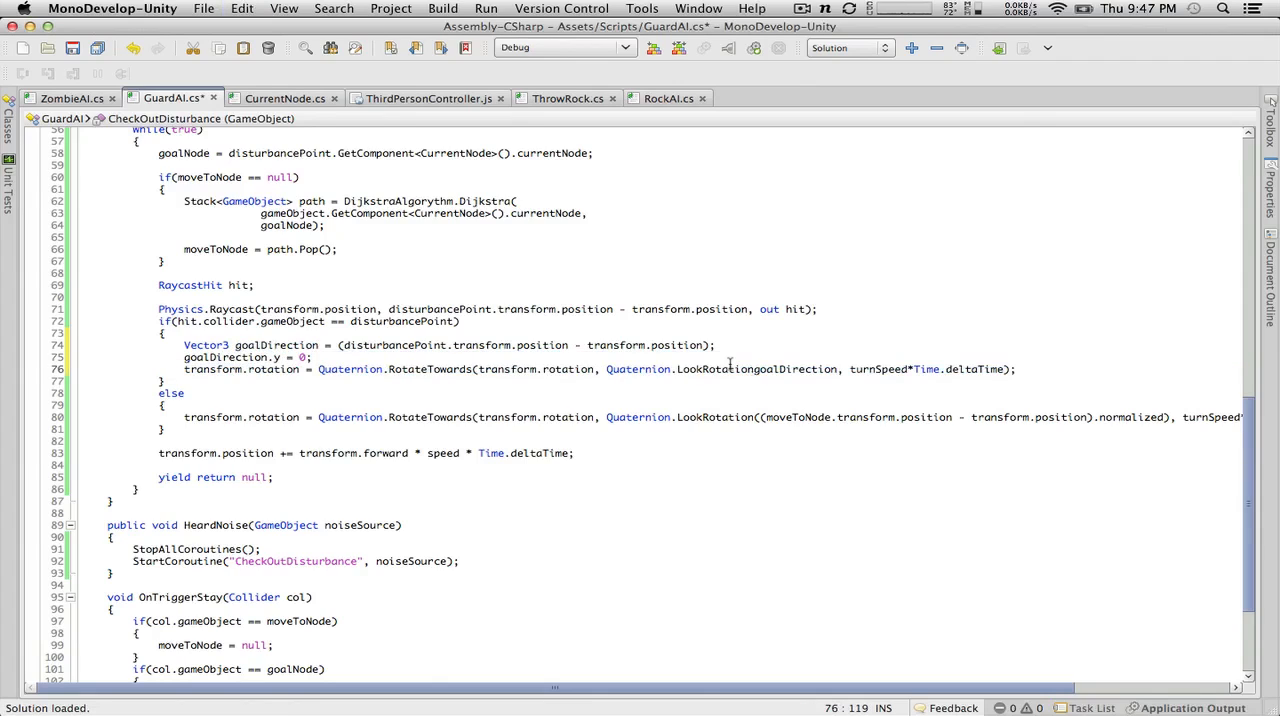
type(")")
key("super+z")
key("super+z")
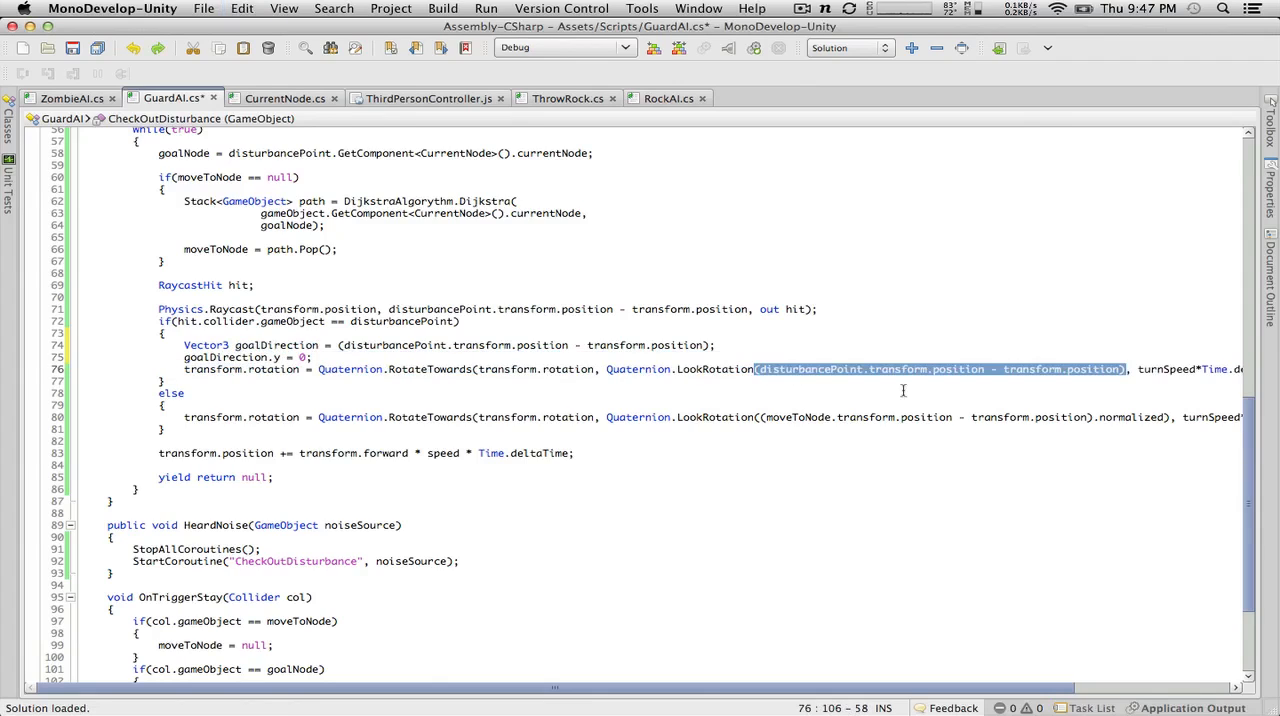
Step: Replace the LookRotation argument in the if block with goalDirection, keeping its enclosing parentheses
left_click(1048, 369)
left_click_drag(1123, 369, 766, 370)
key("super+v")
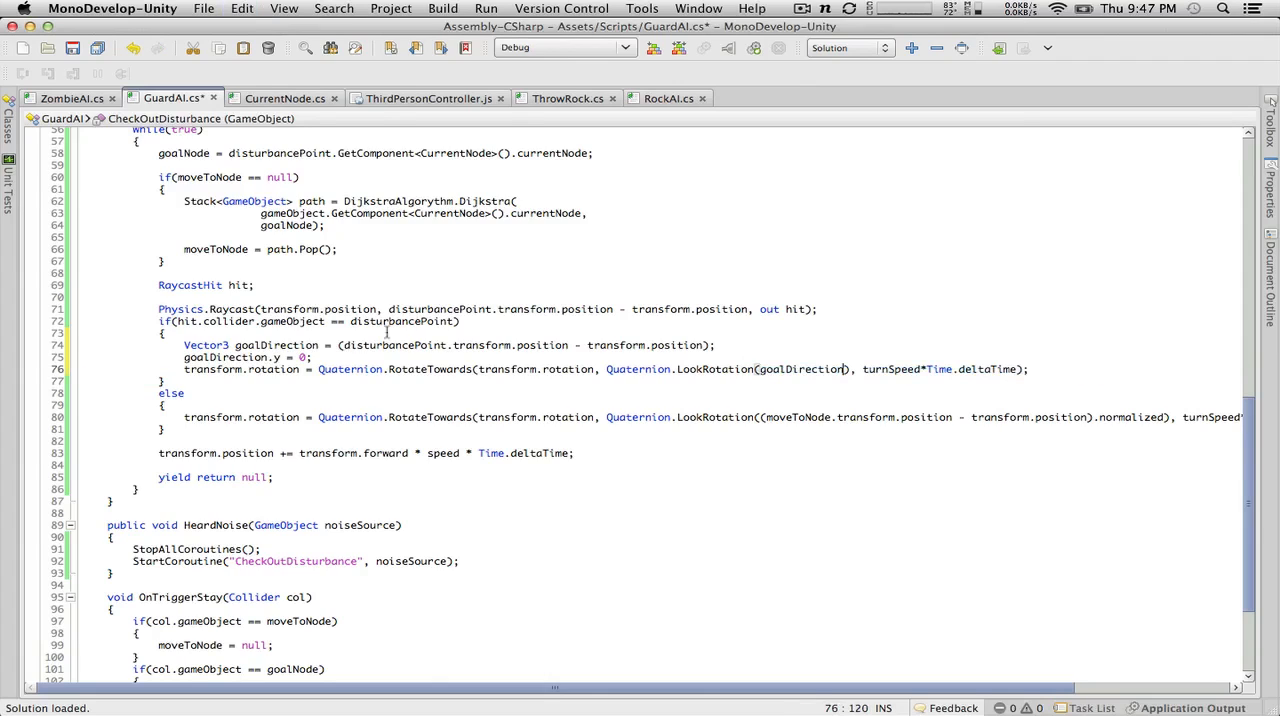
Step: Remove the parentheses around the disturbancePoint subtraction in the goalDirection declaration and save the script
left_click(344, 345)
key("BackSpace")
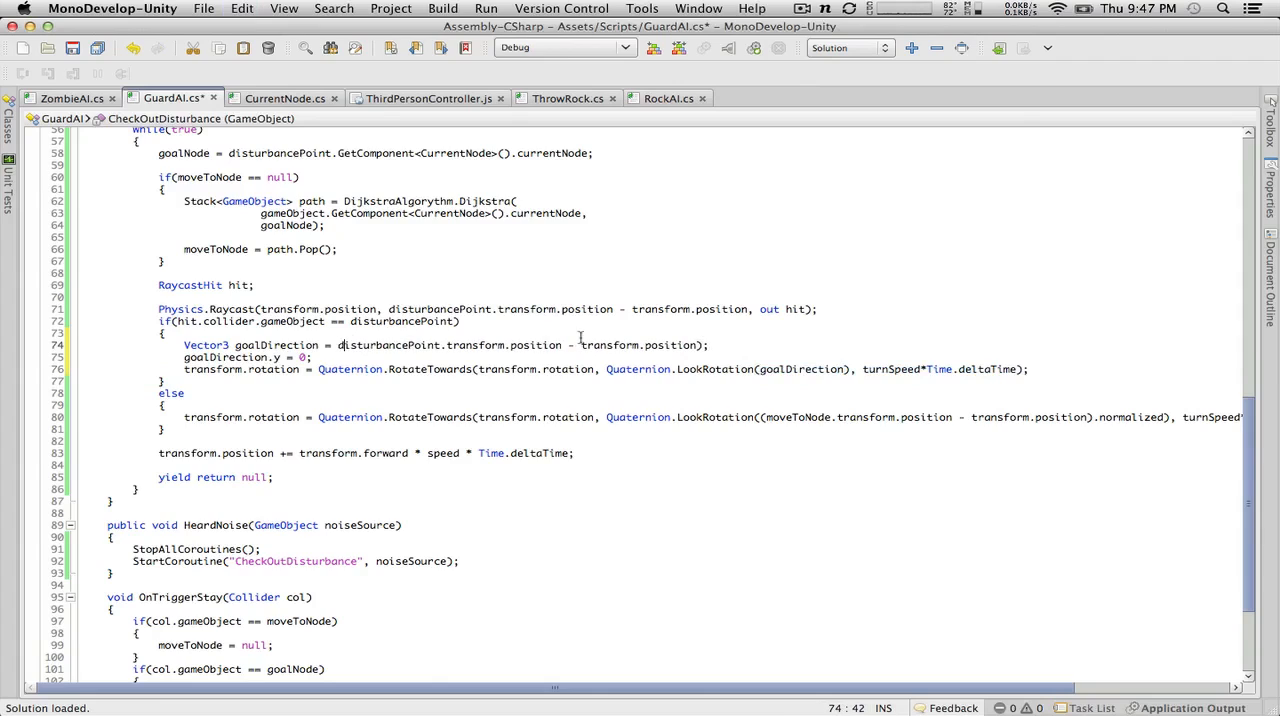
left_click(707, 345)
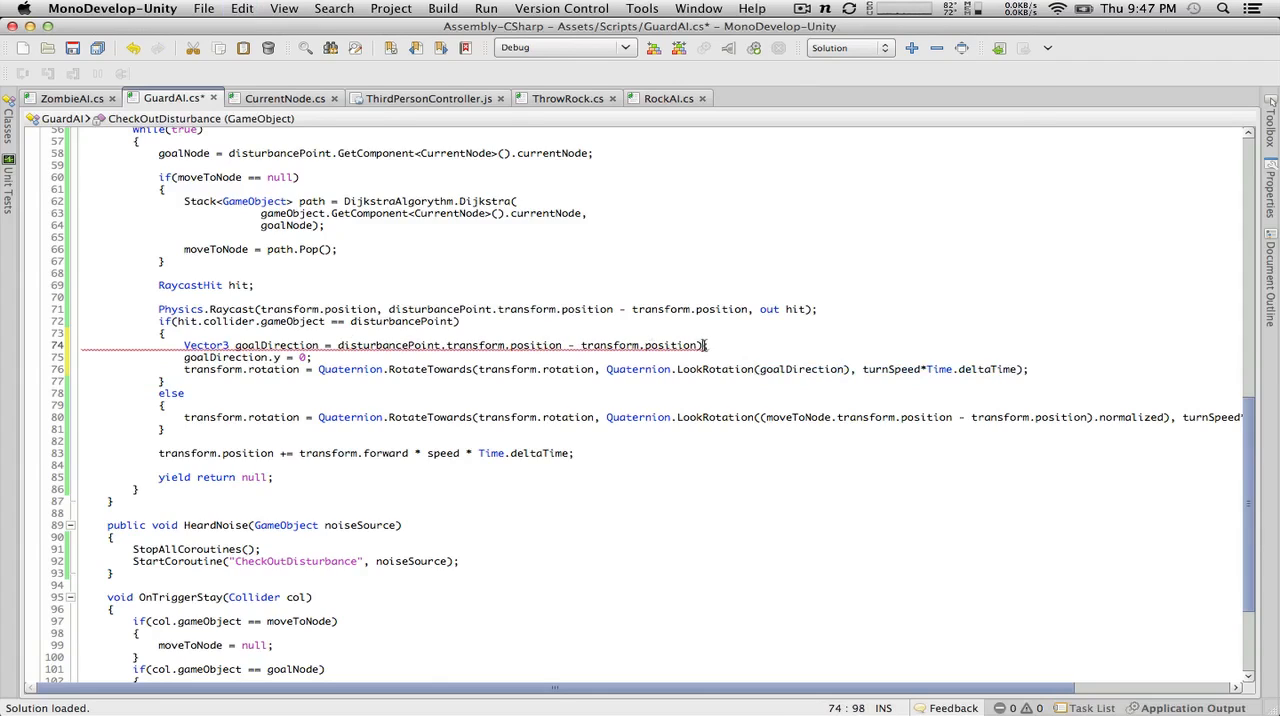
left_click(79, 54)
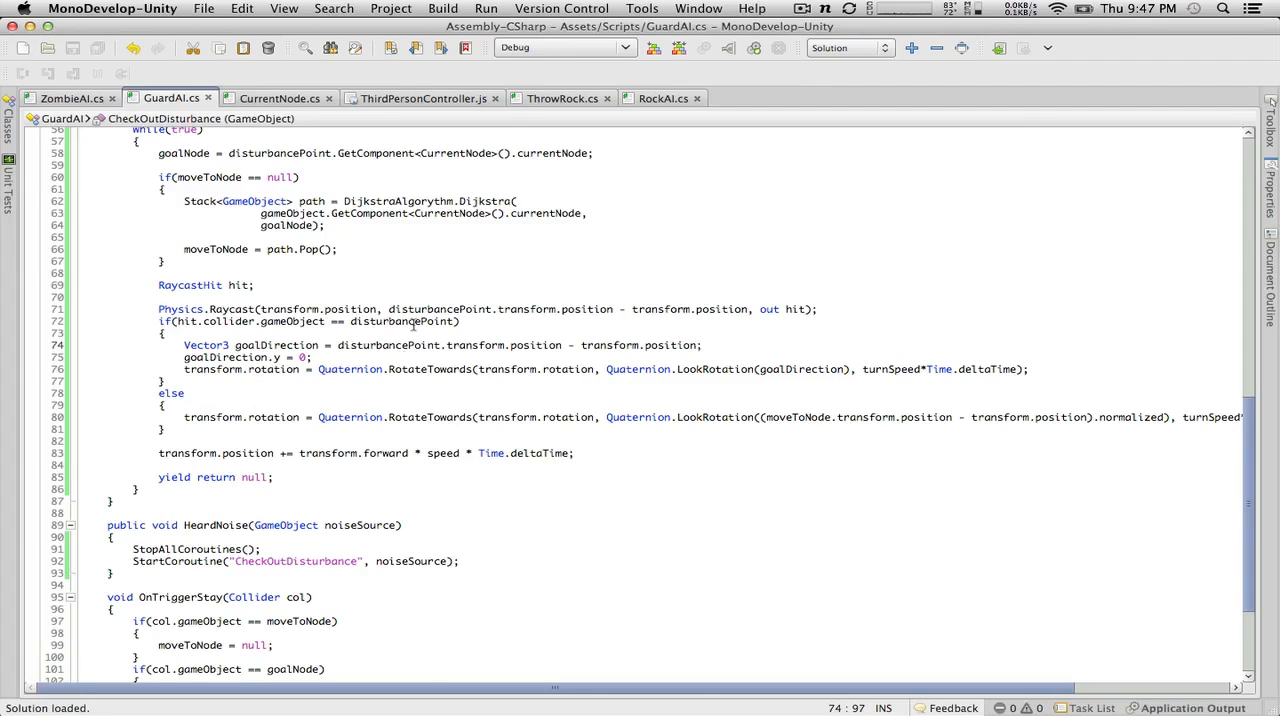
Step: Copy the goalDirection declaration and goalDirection.y = 0 lines to the start of the else block
left_click_drag(388, 355, 10, 344)
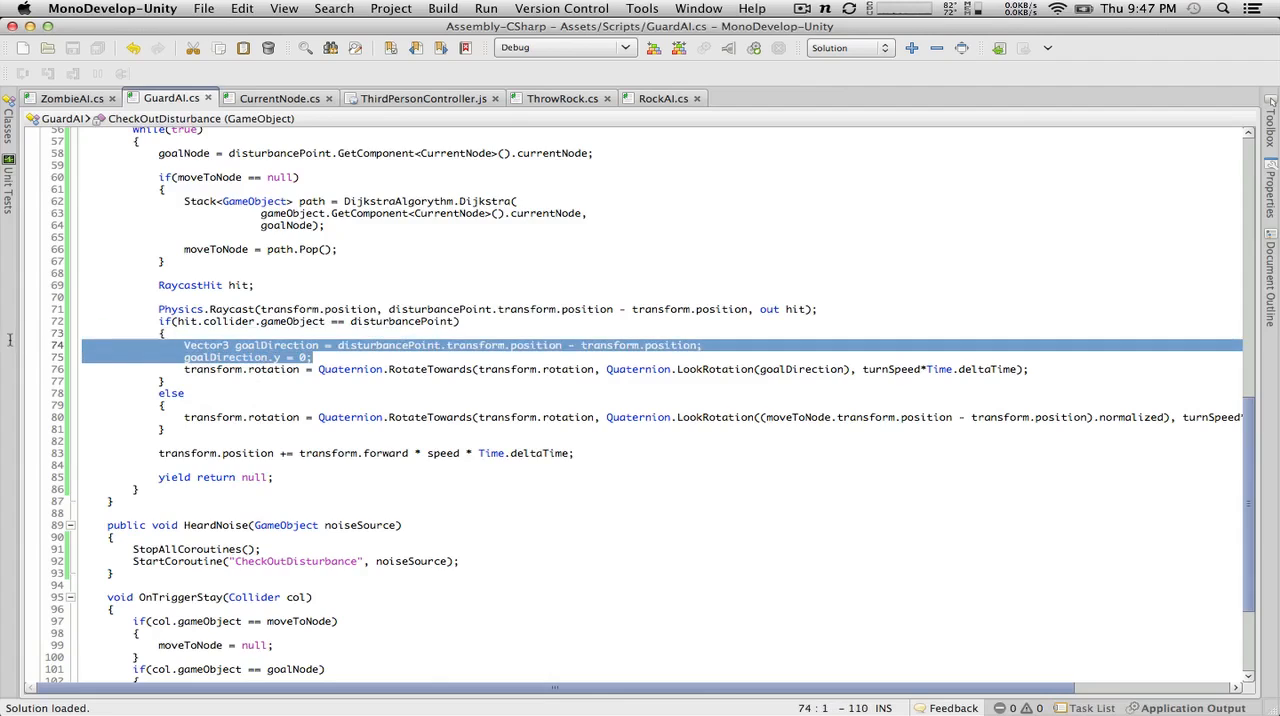
key("super+c")
left_click(194, 405)
key("Return")
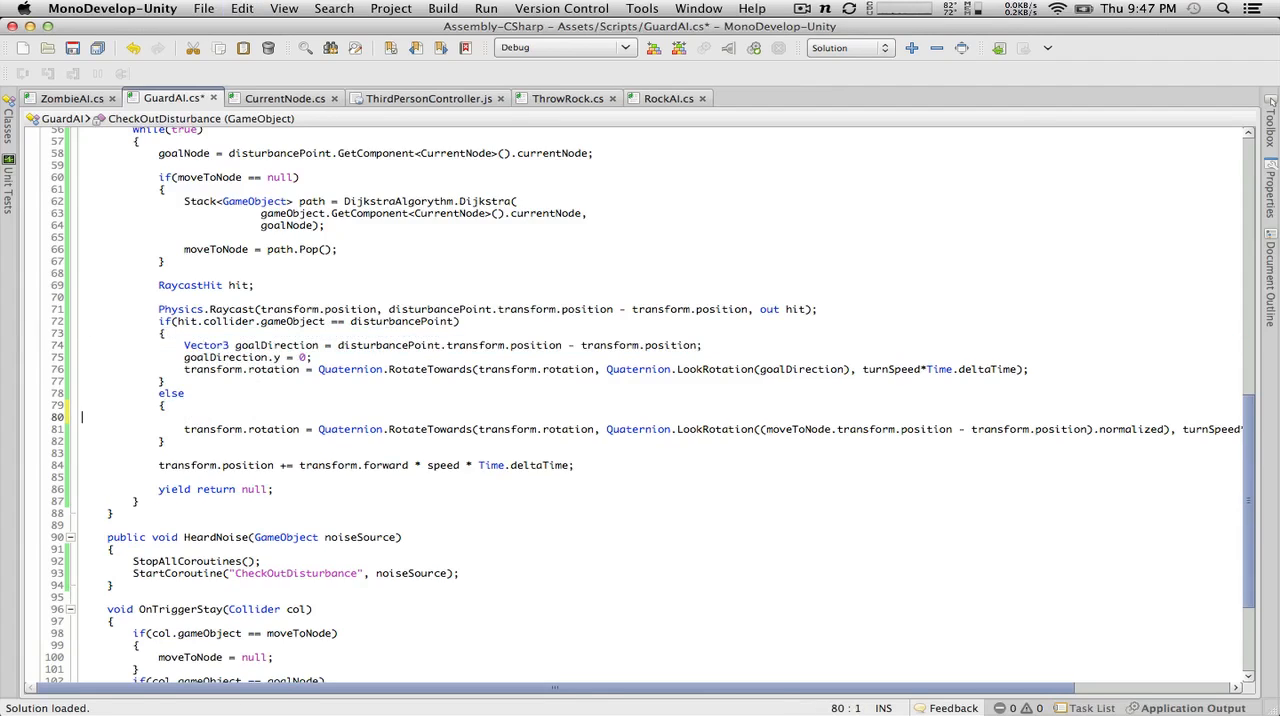
key("super+v")
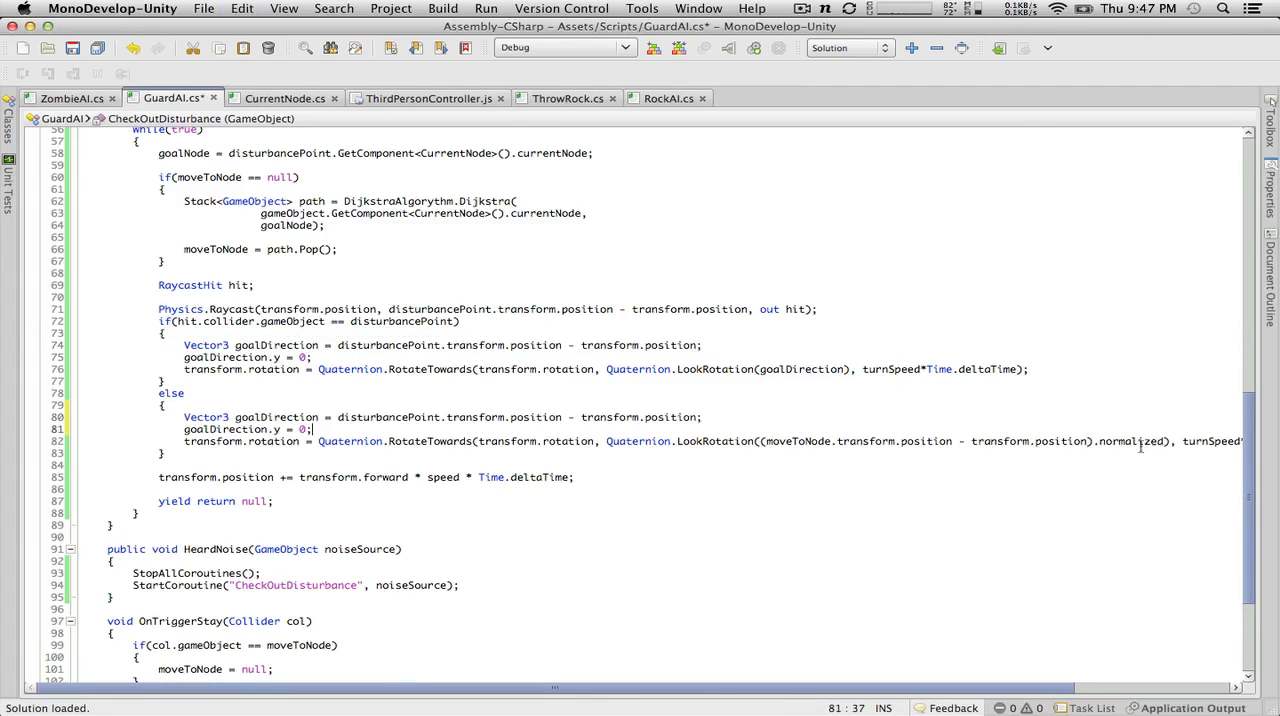
Step: Set the else block's goalDirection to (moveToNode.transform.position - transform.position), leaving out the .normalized suffix
left_click_drag(1166, 441, 340, 417)
key("super+v")
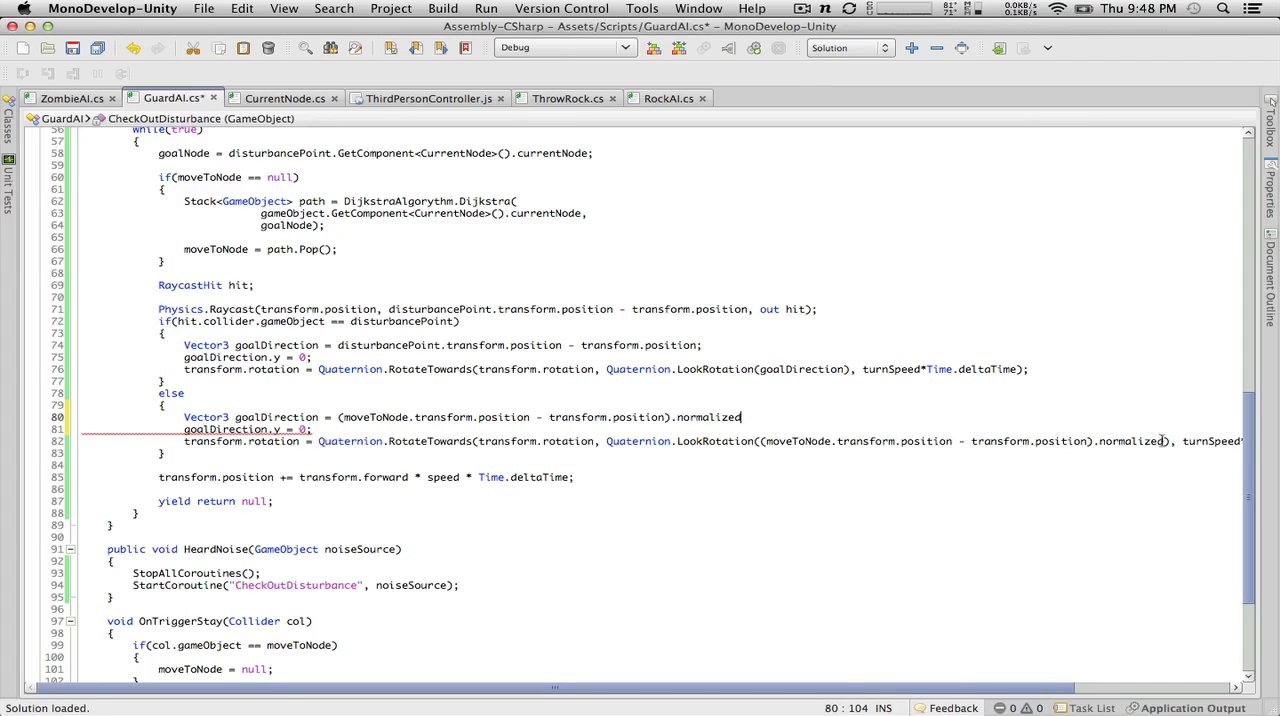
key("BackSpace")
key("BackSpace")
key("BackSpace")
key("BackSpace")
key("BackSpace")
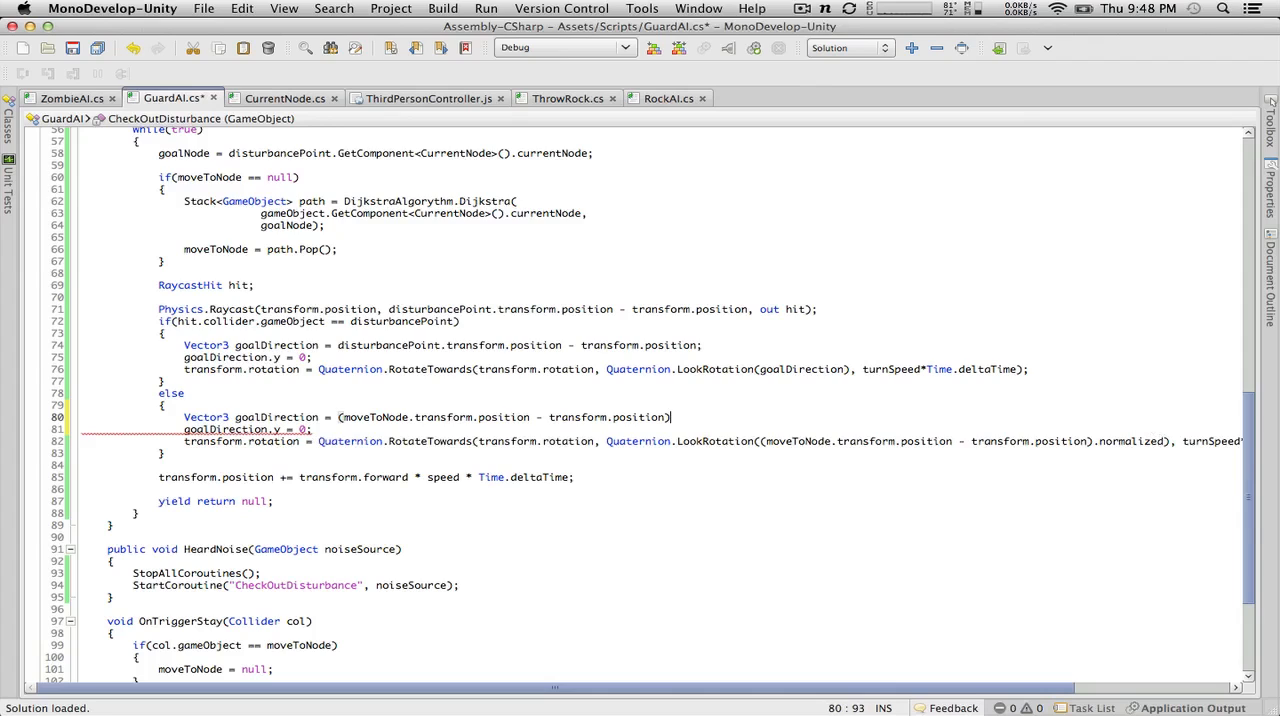
Step: Replace the LookRotation argument in the else block with goalDirection
left_click_drag(1168, 441, 752, 444)
key("BackSpace")
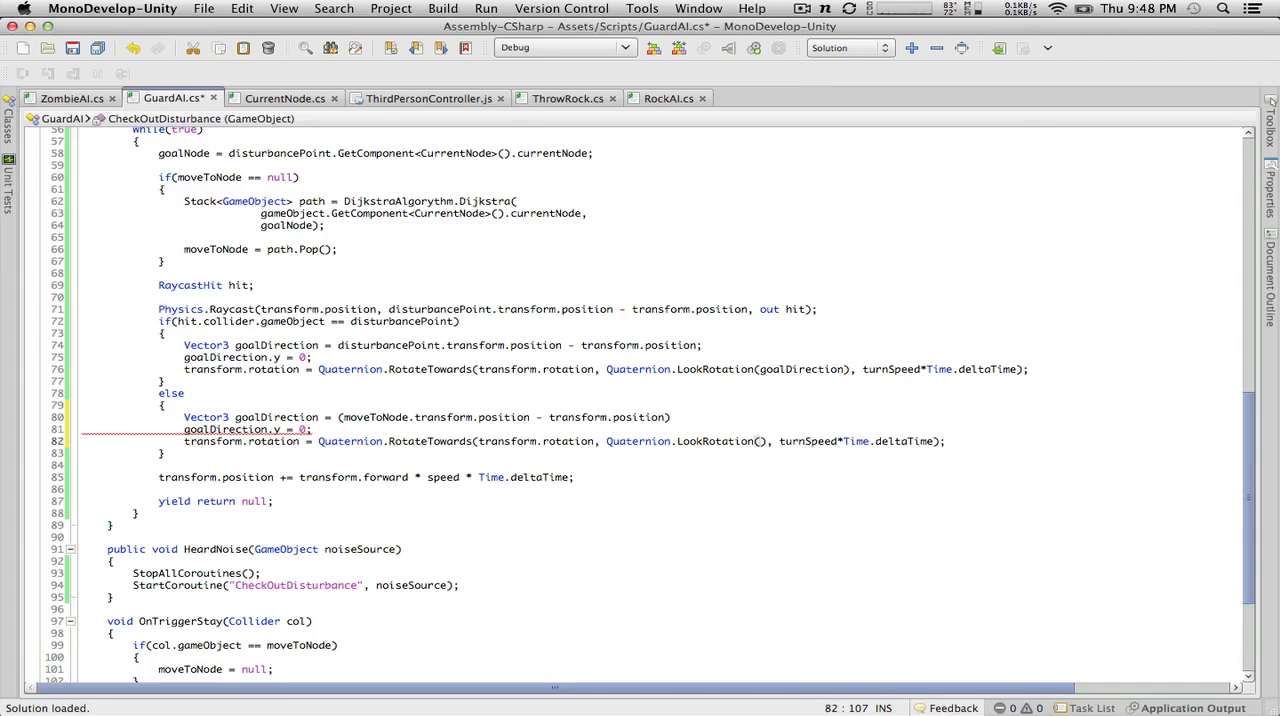
type("goalDire")
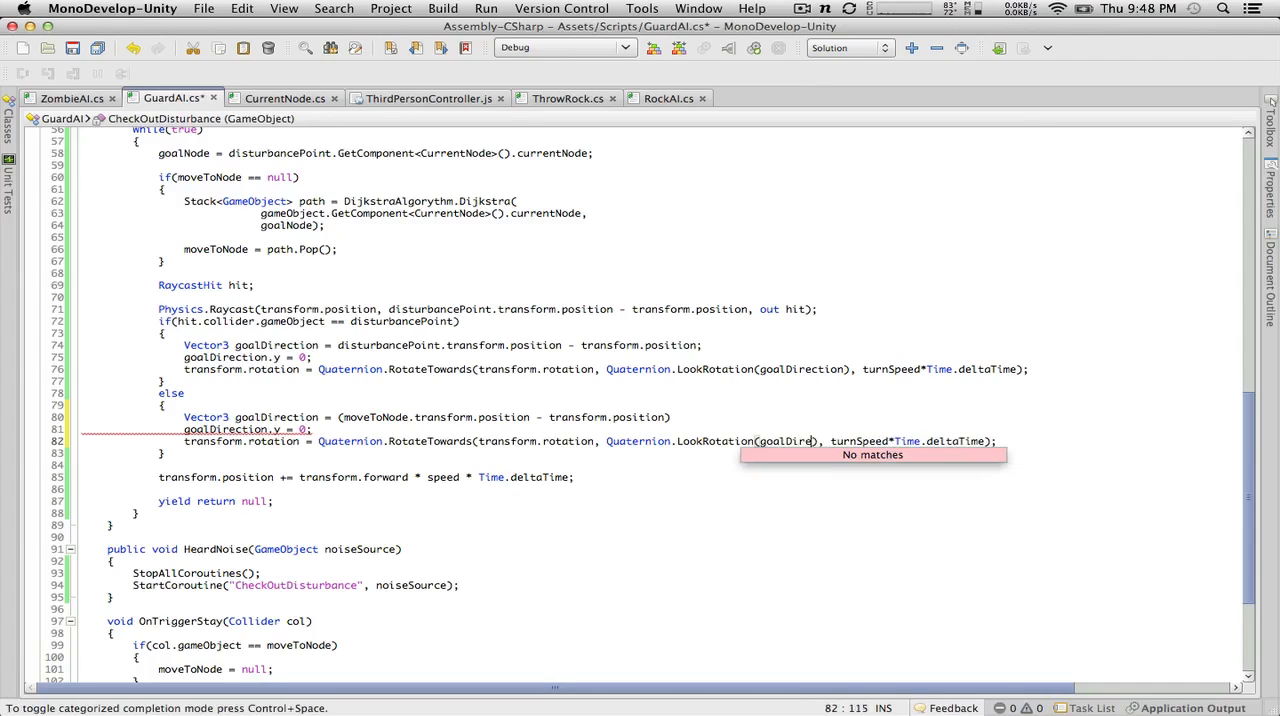
type("ction")
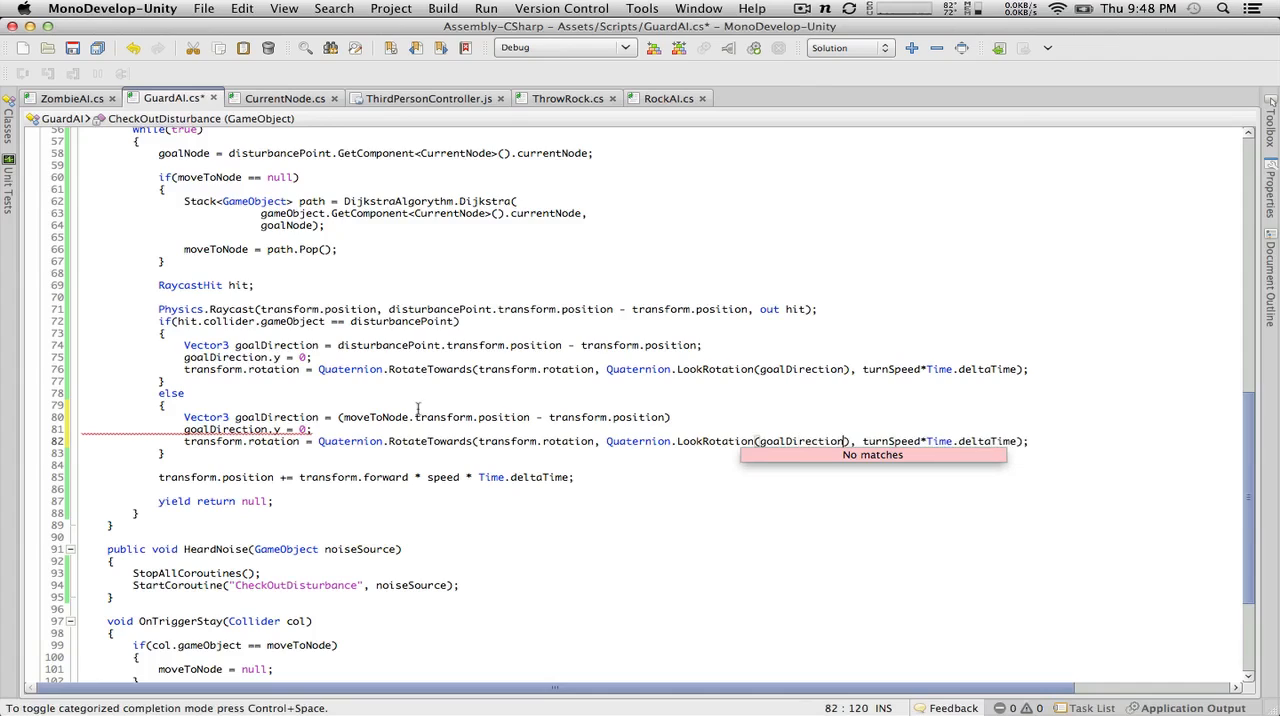
Step: End the else block's goalDirection declaration with a semicolon and save the GuardAI script
left_click(247, 402)
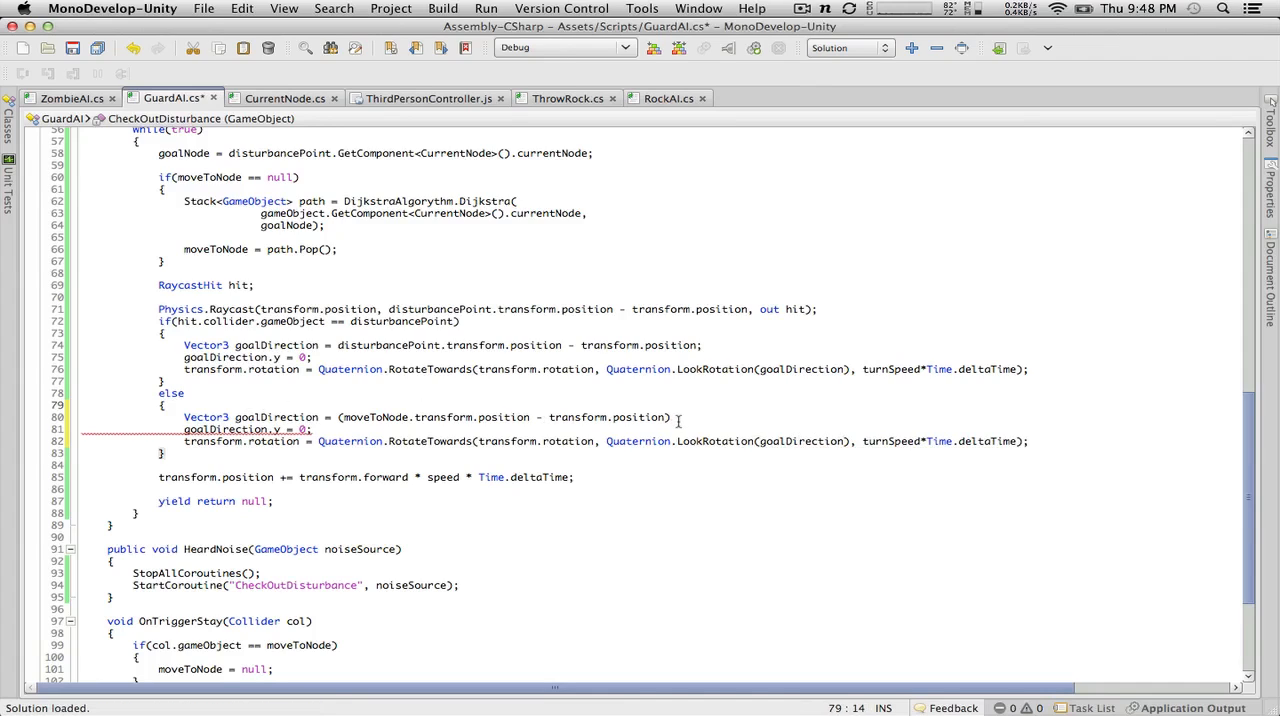
left_click(678, 420)
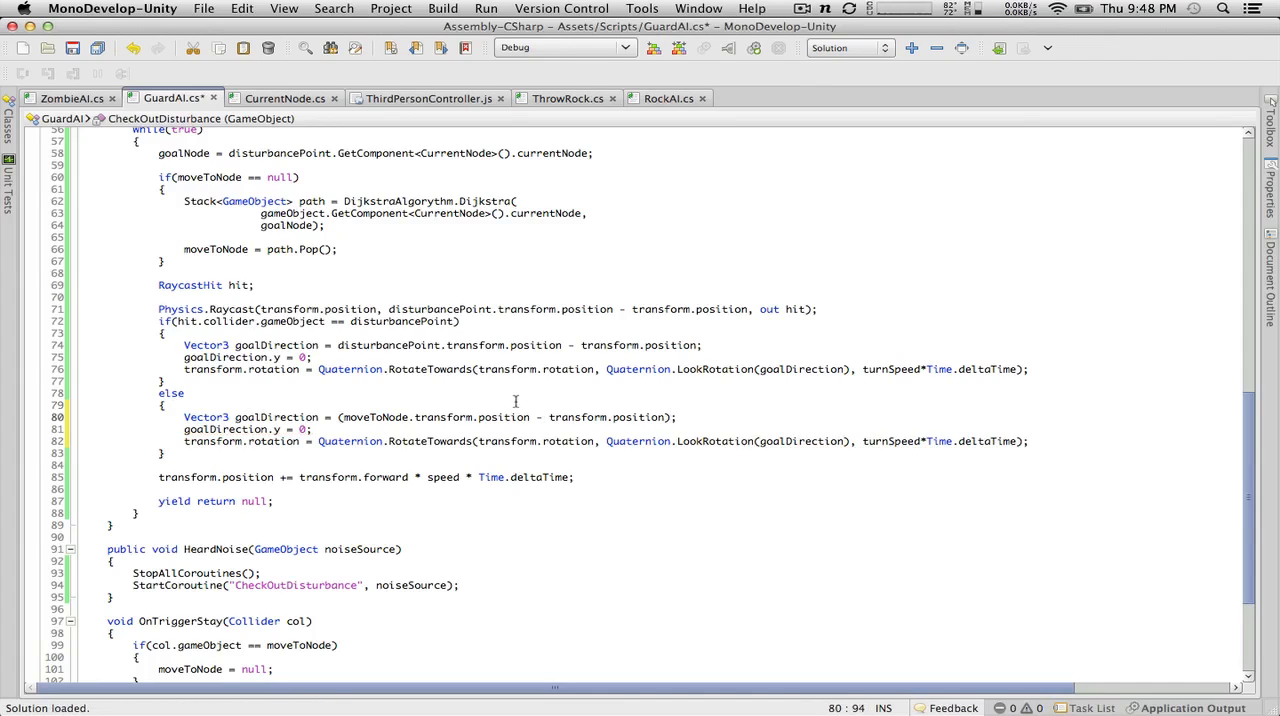
left_click(72, 47)
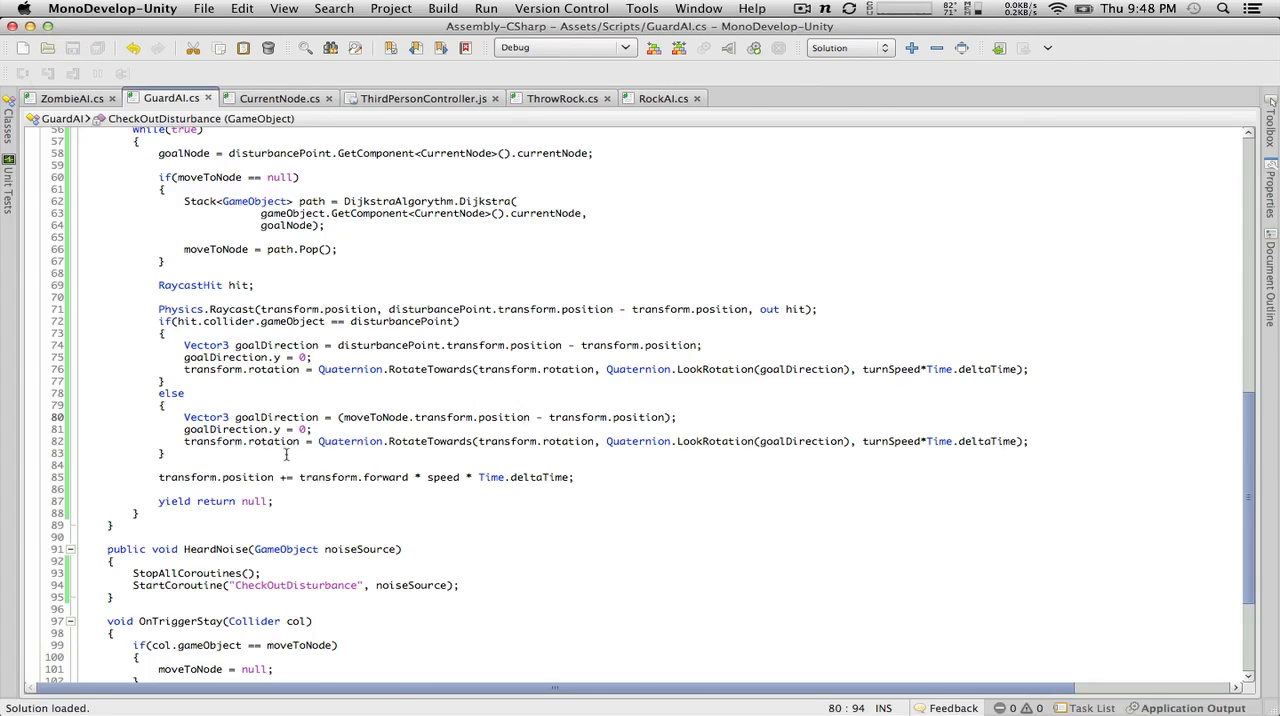
Step: Switch to Unity and play-test the level, throwing rocks around the guard to check how it turns, and stop the game
key("ctrl+Left")
left_click(605, 50)
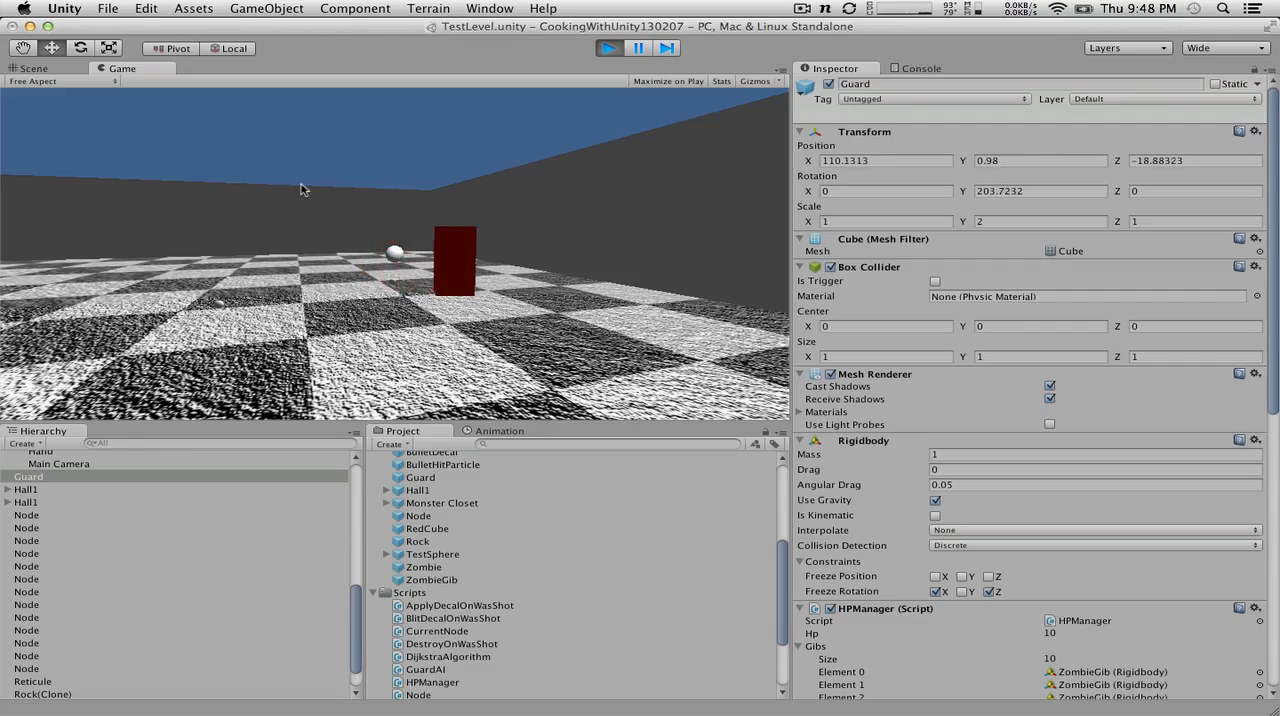
key("w")
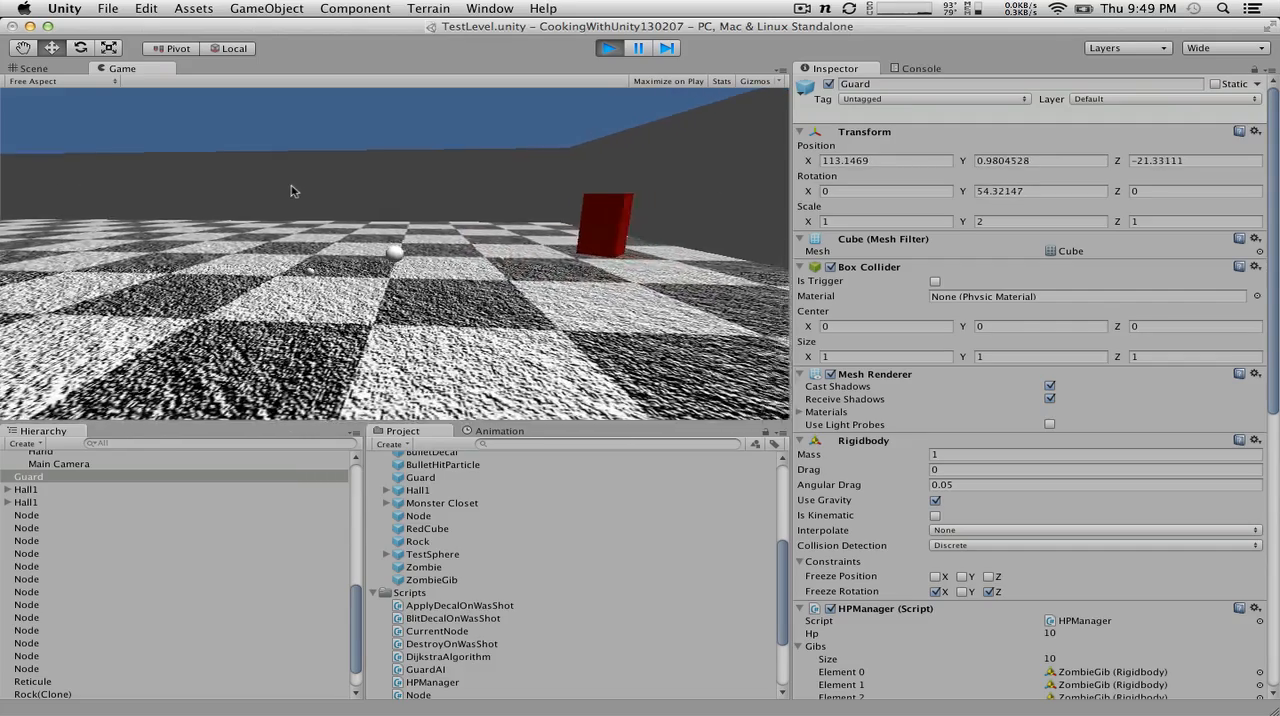
left_click(286, 192)
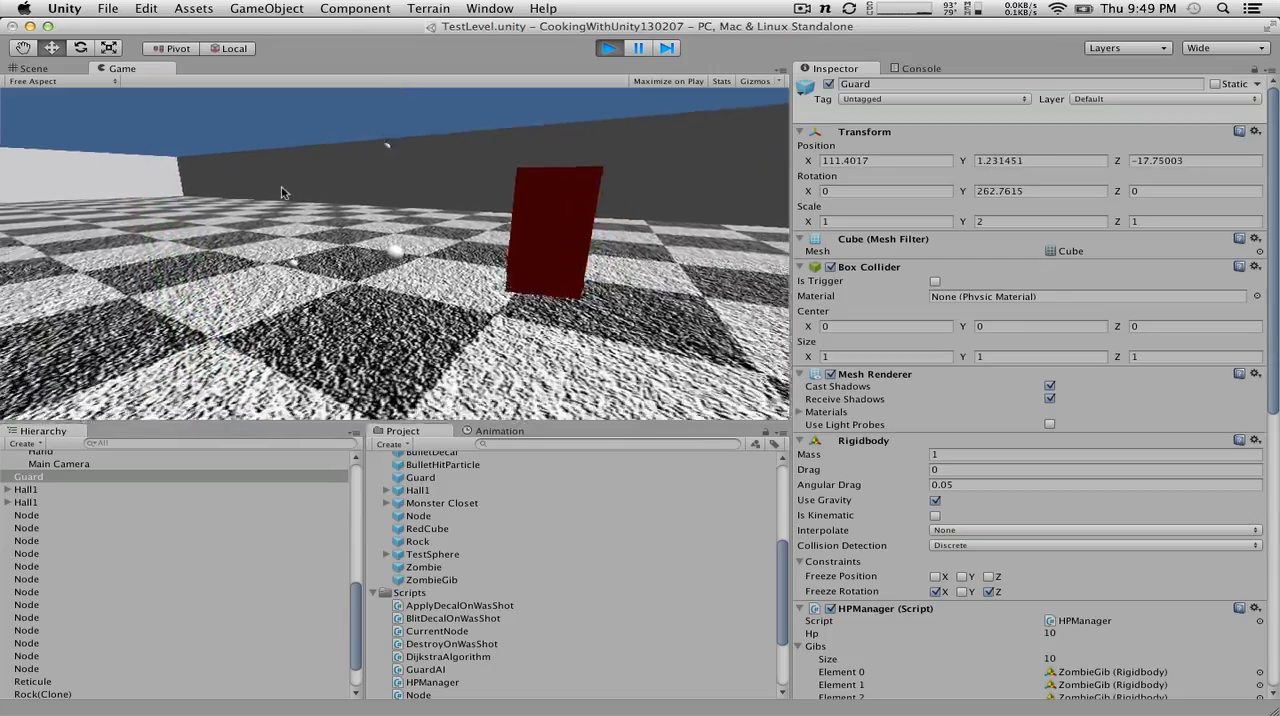
key("s")
key("s")
left_click(288, 191)
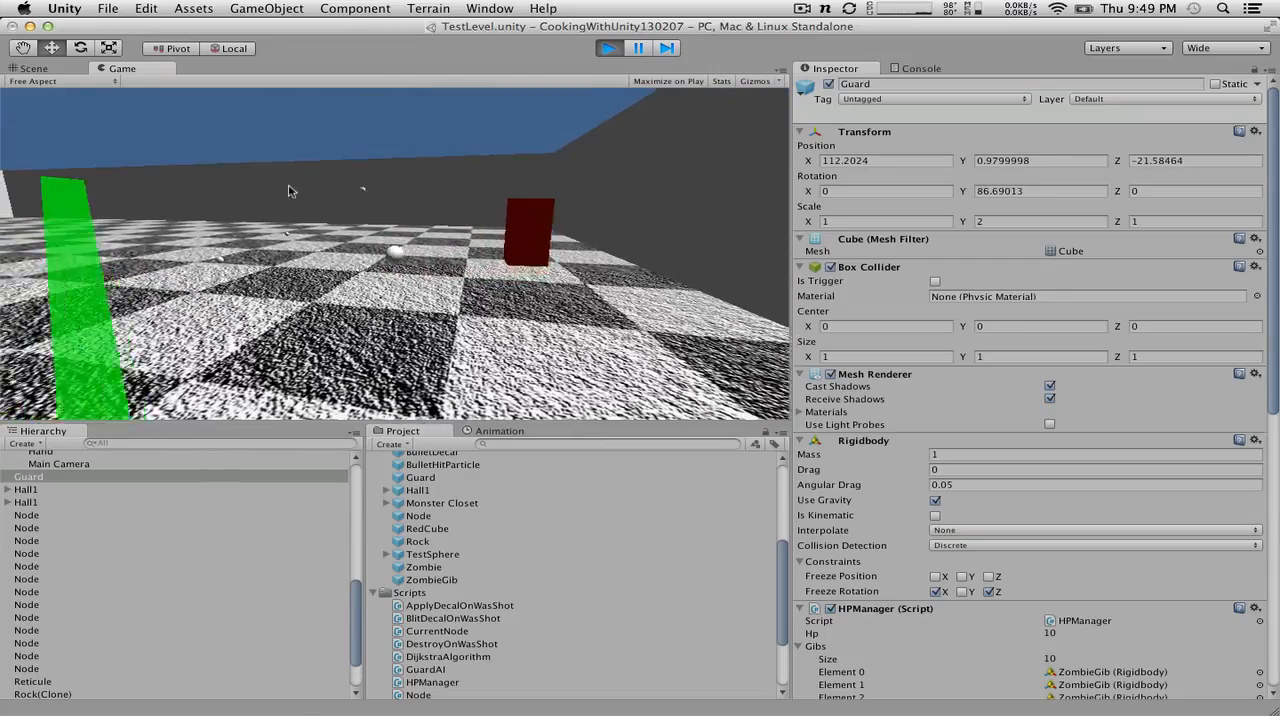
key("s")
left_click(287, 191)
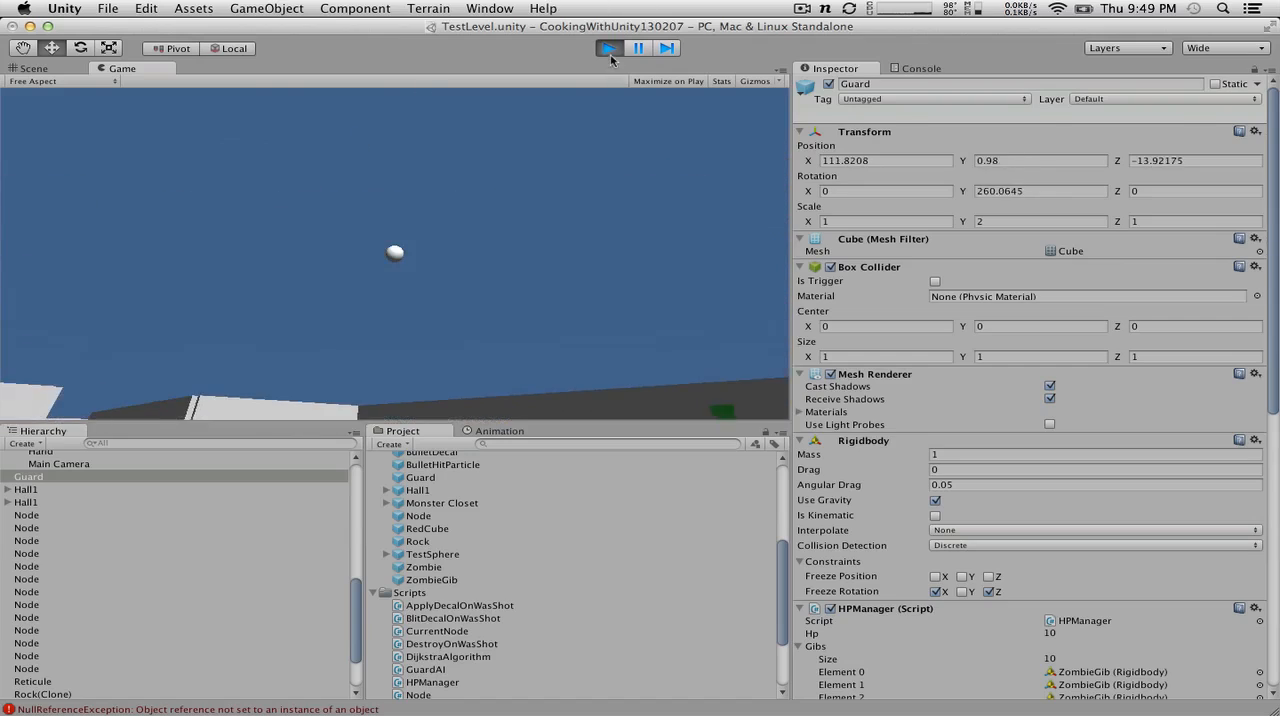
left_click(610, 52)
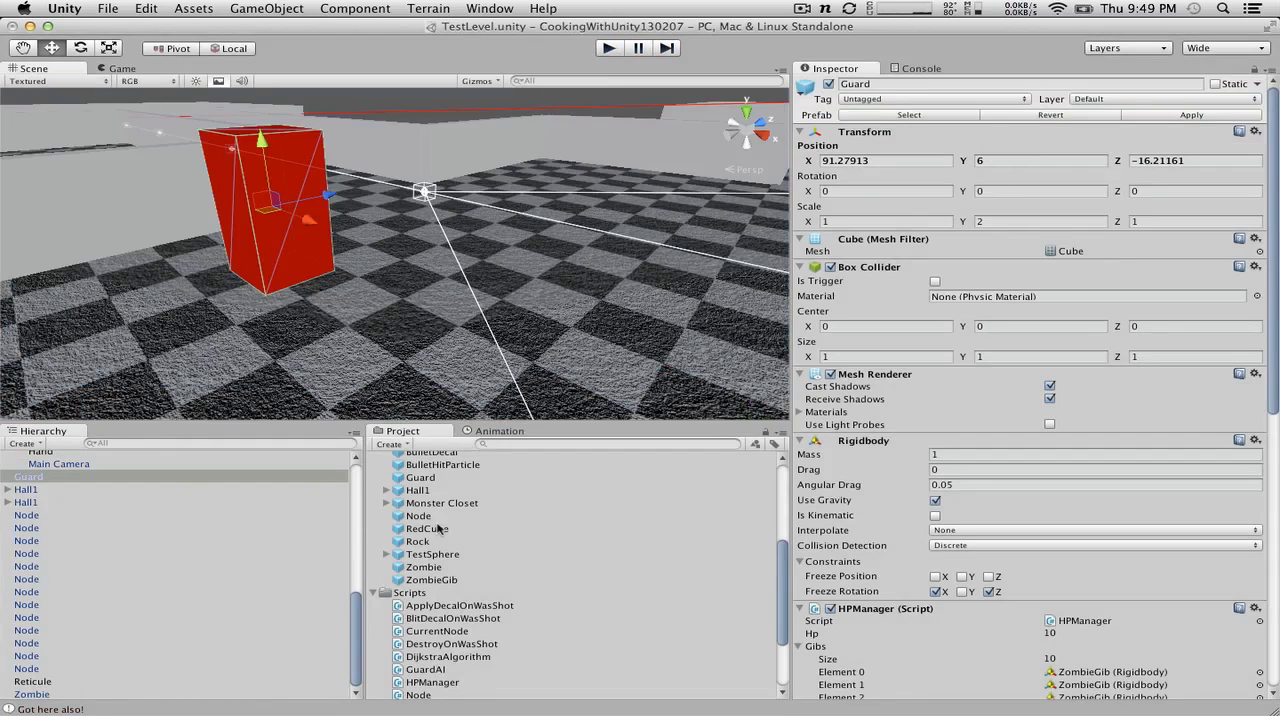
Step: Select the Rock prefab and open its attached RockAI script for editing
scroll(437, 530, "down", 5)
scroll(437, 531, "up", 6)
left_click(415, 575)
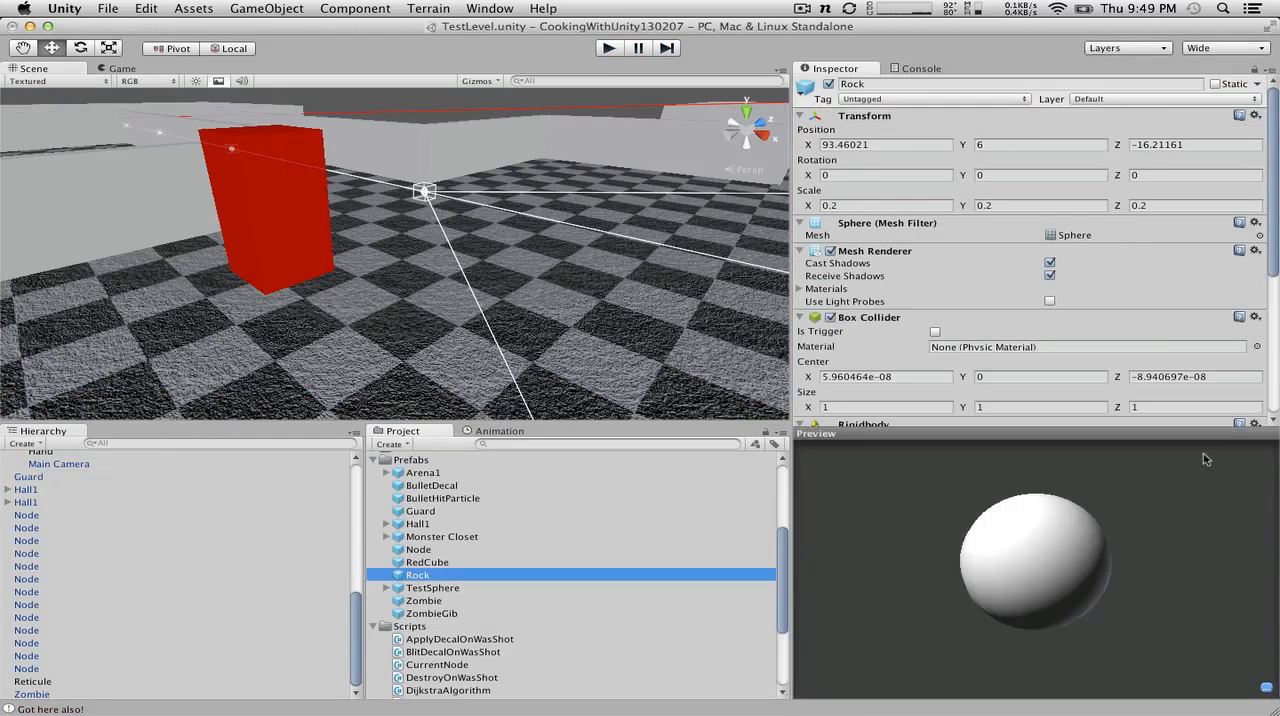
scroll(1096, 316, "down", 5)
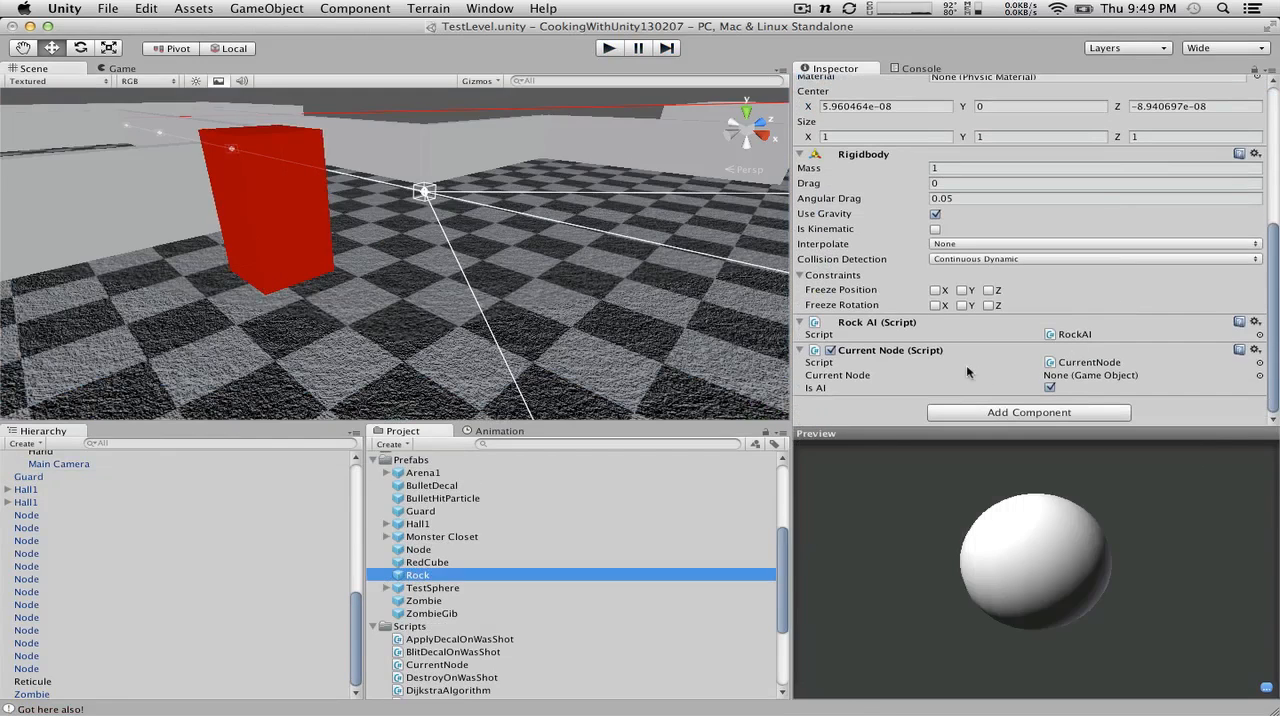
double_click(1072, 335)
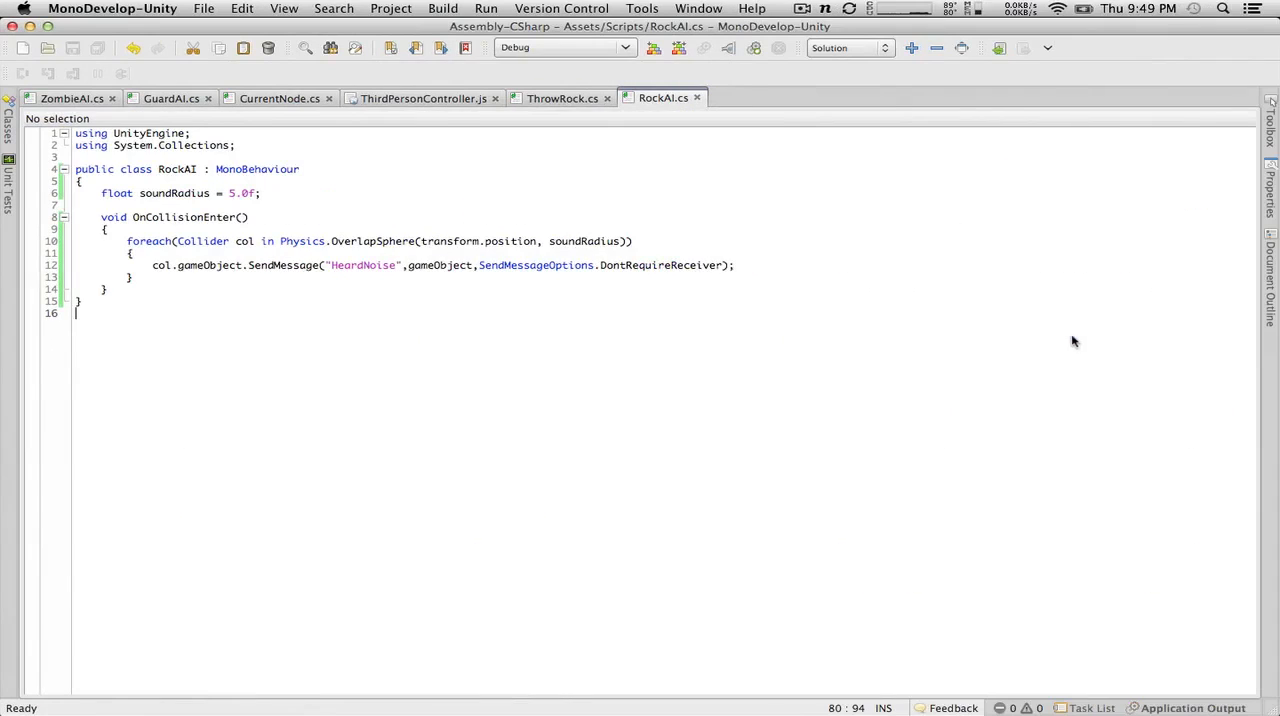
Step: Make the soundRadius field in the RockAI script public and save the script
left_click(93, 193)
type("public")
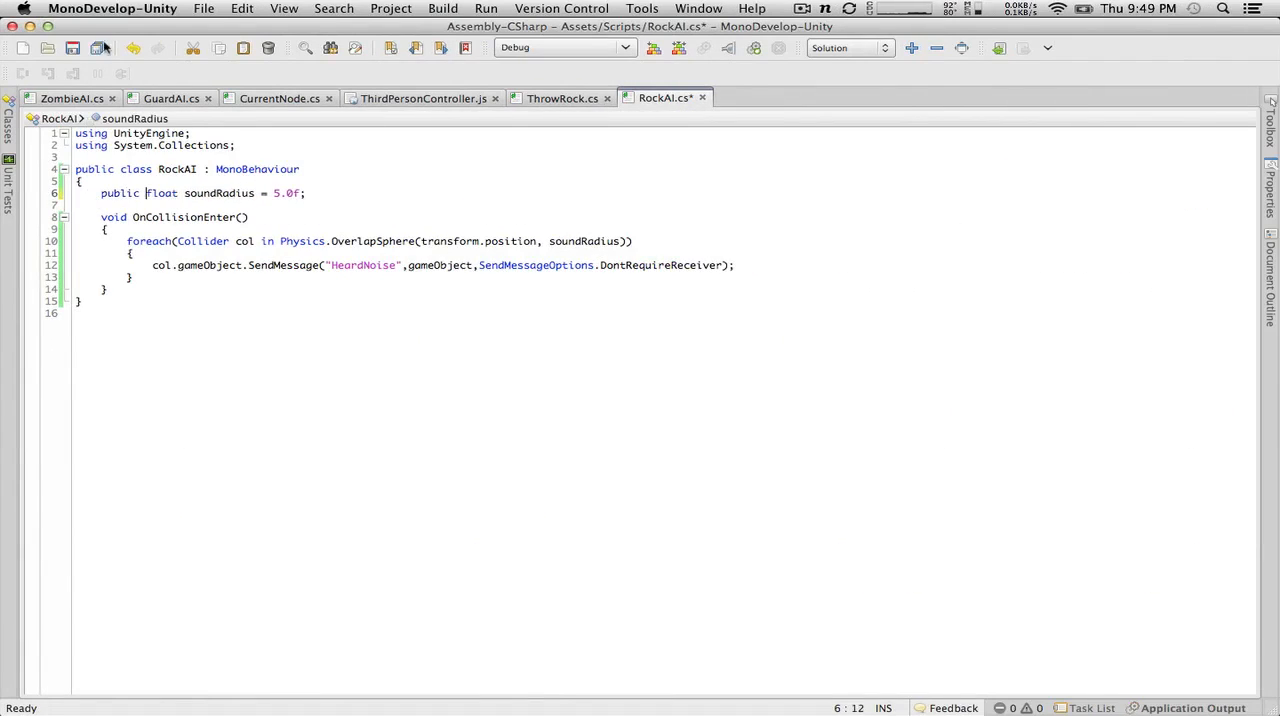
left_click(72, 48)
Step: Return to Unity and set the Rock prefab's Sound Radius to 500 in its Rock AI component
key("super+Tab")
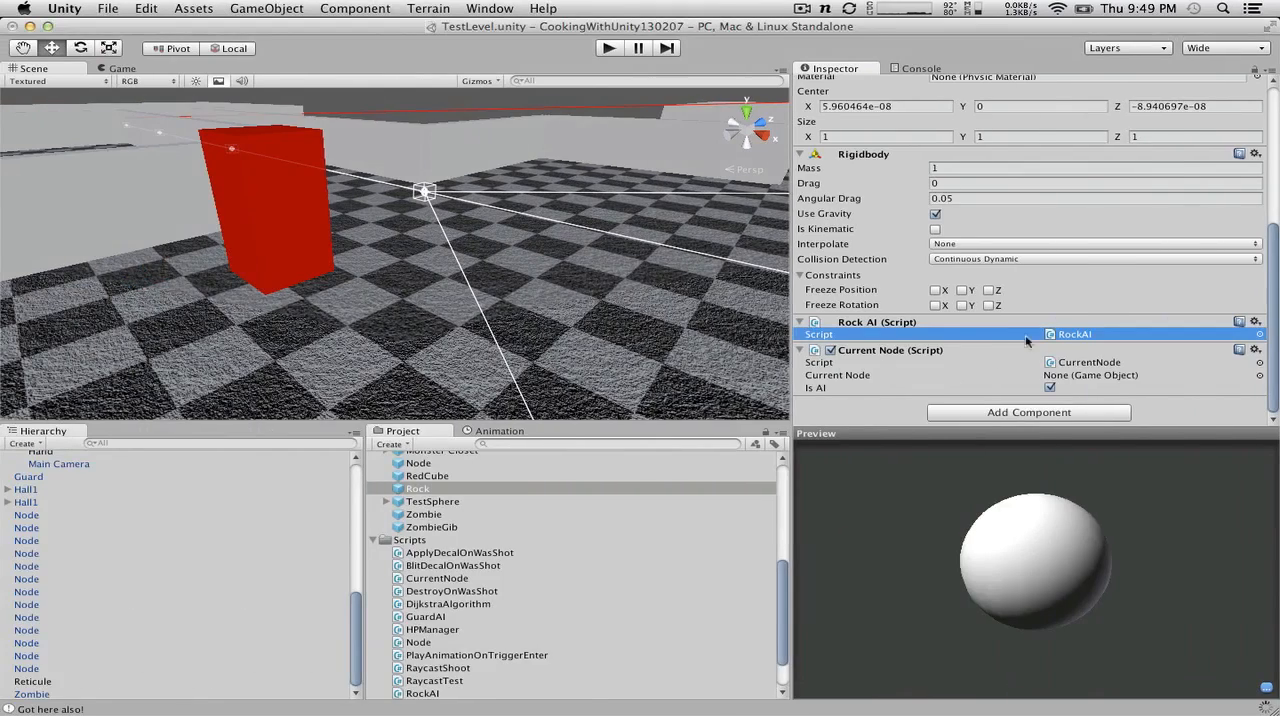
left_click(918, 340)
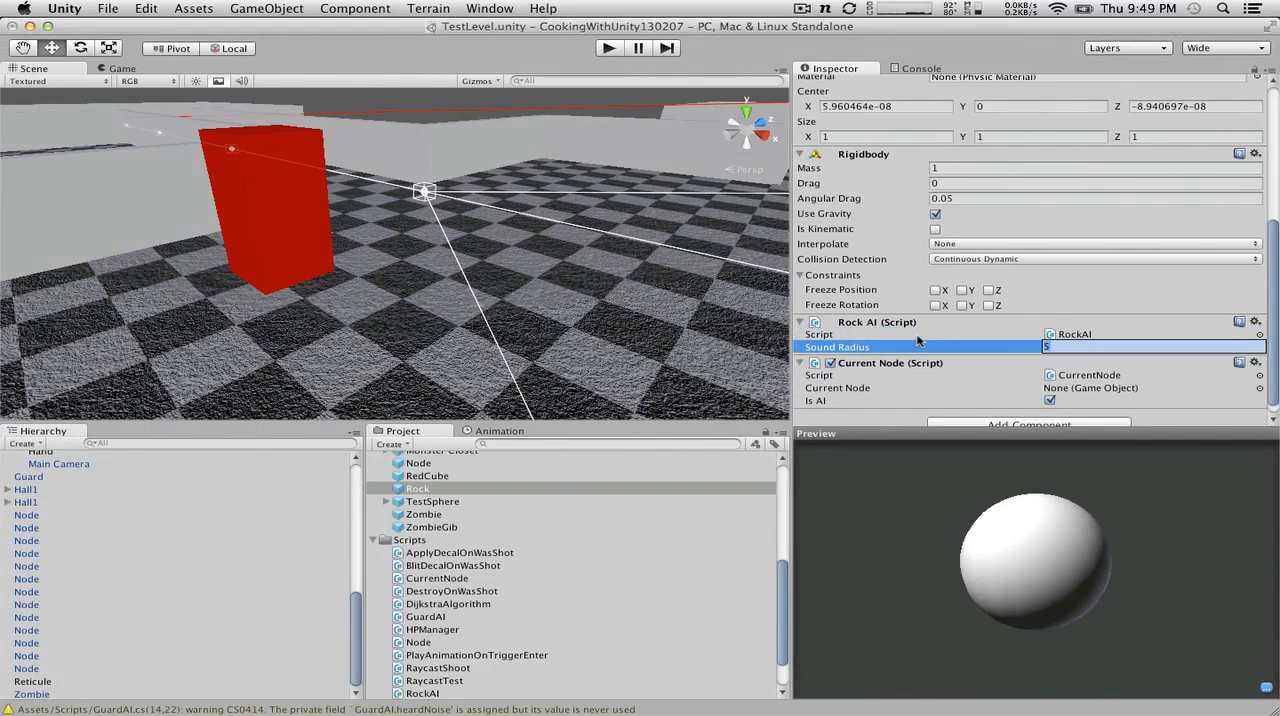
key("Return")
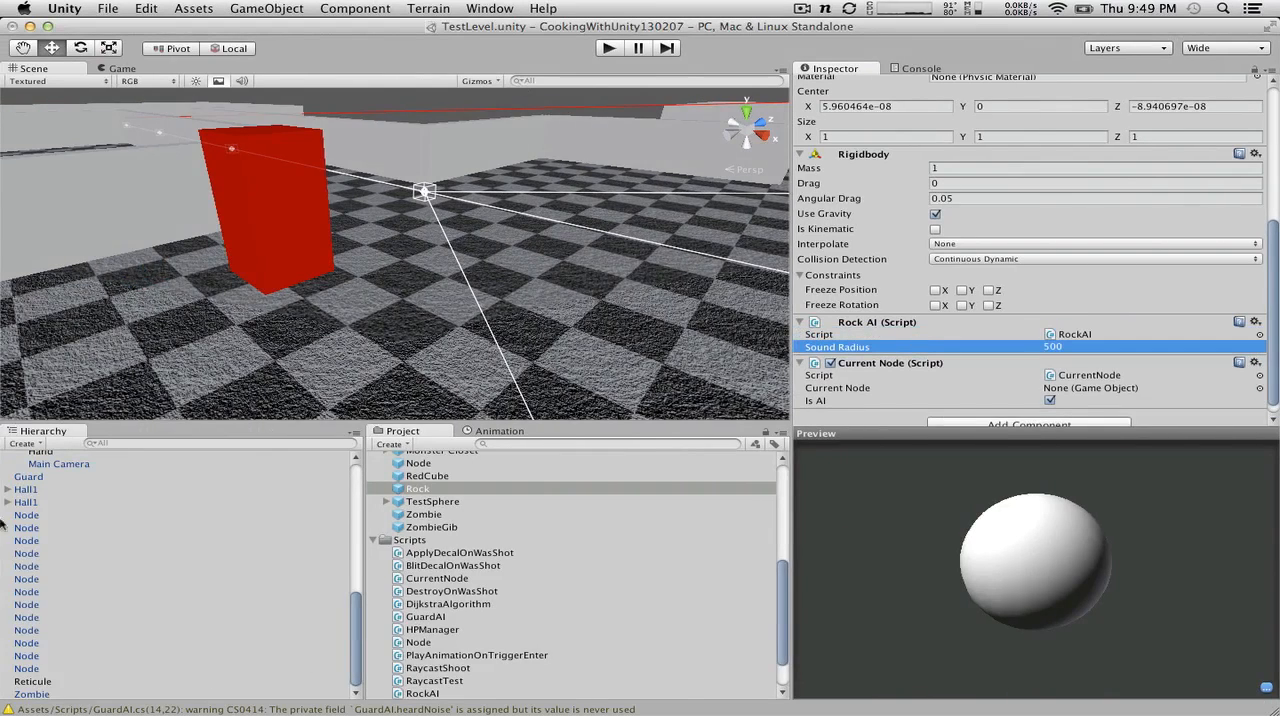
Step: Delete the Zombie object from the scene hierarchy
left_click(33, 681)
left_click(32, 694)
right_click(36, 694)
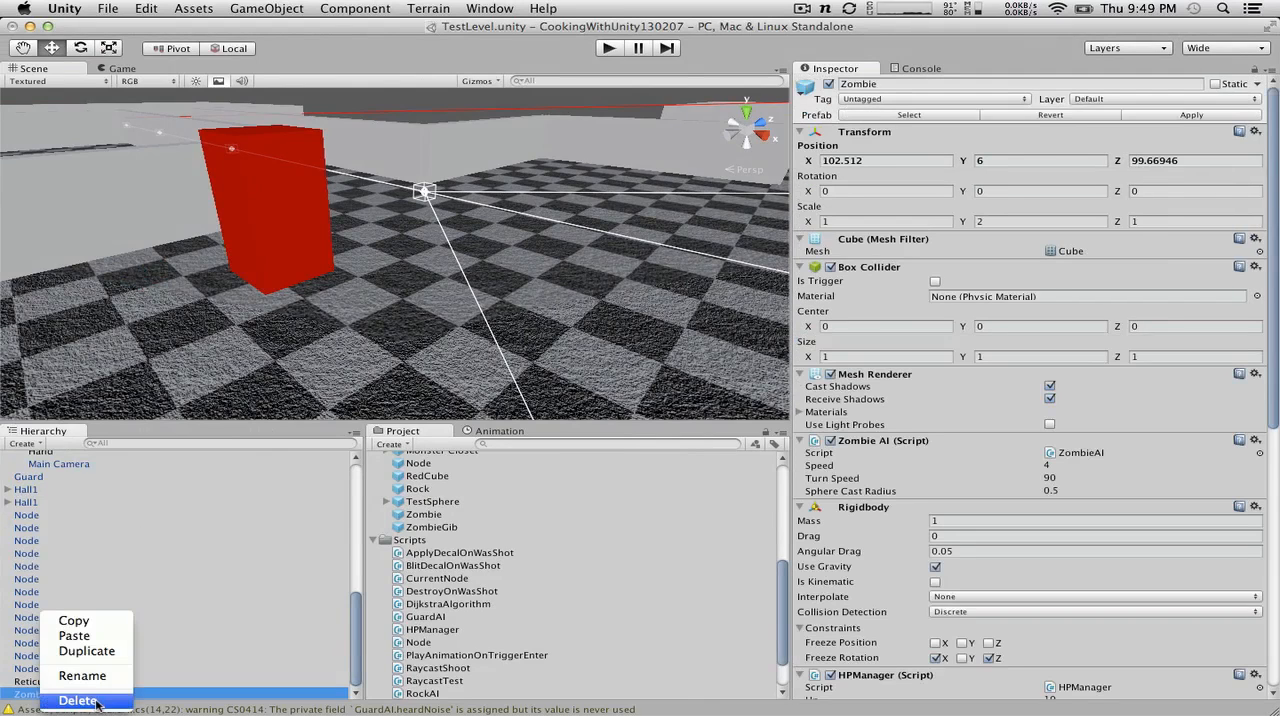
left_click(78, 701)
Step: Run the level, throw a rock in the open area, and walk into the corridor to watch whether the distant guard approaches
left_click(609, 48)
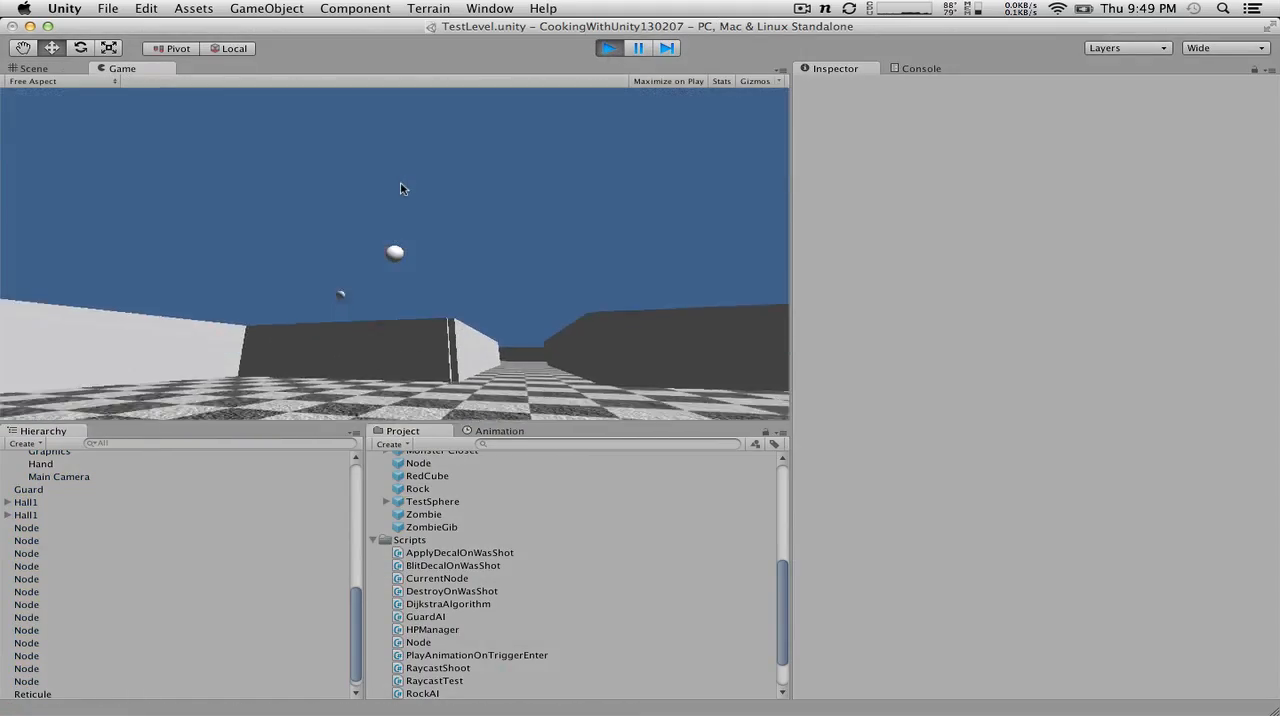
key("w")
key("d")
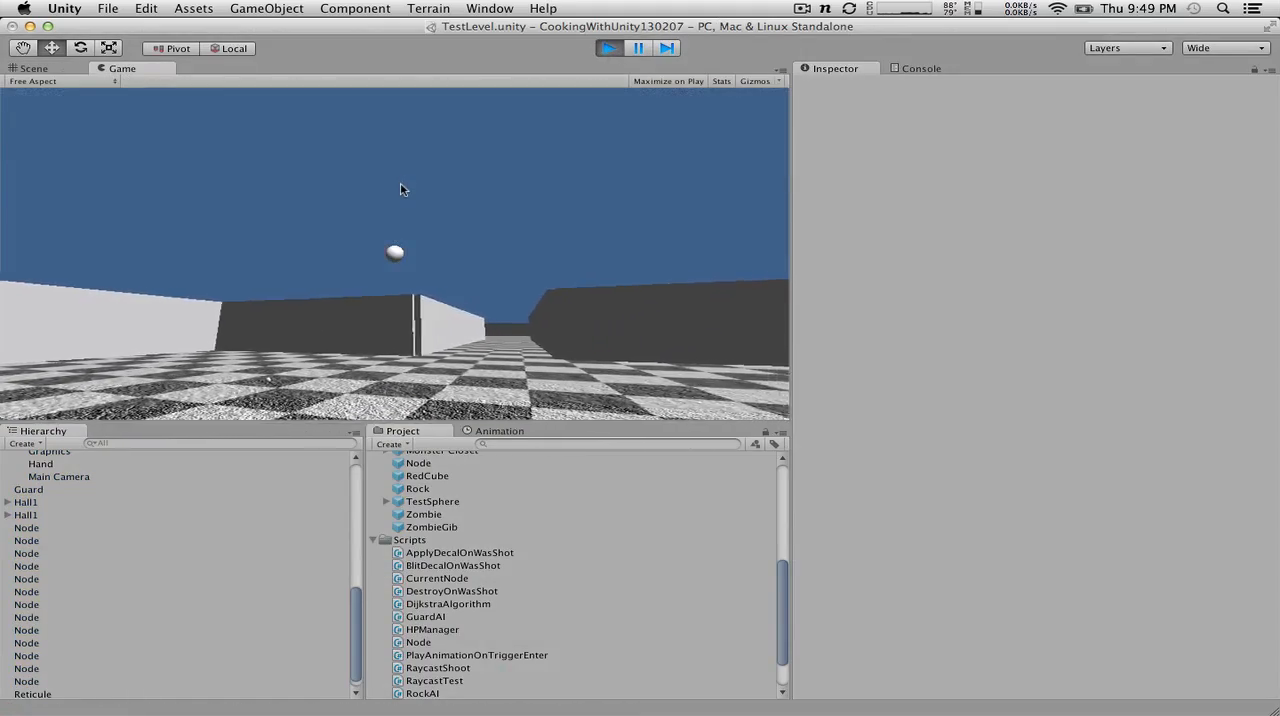
key("w")
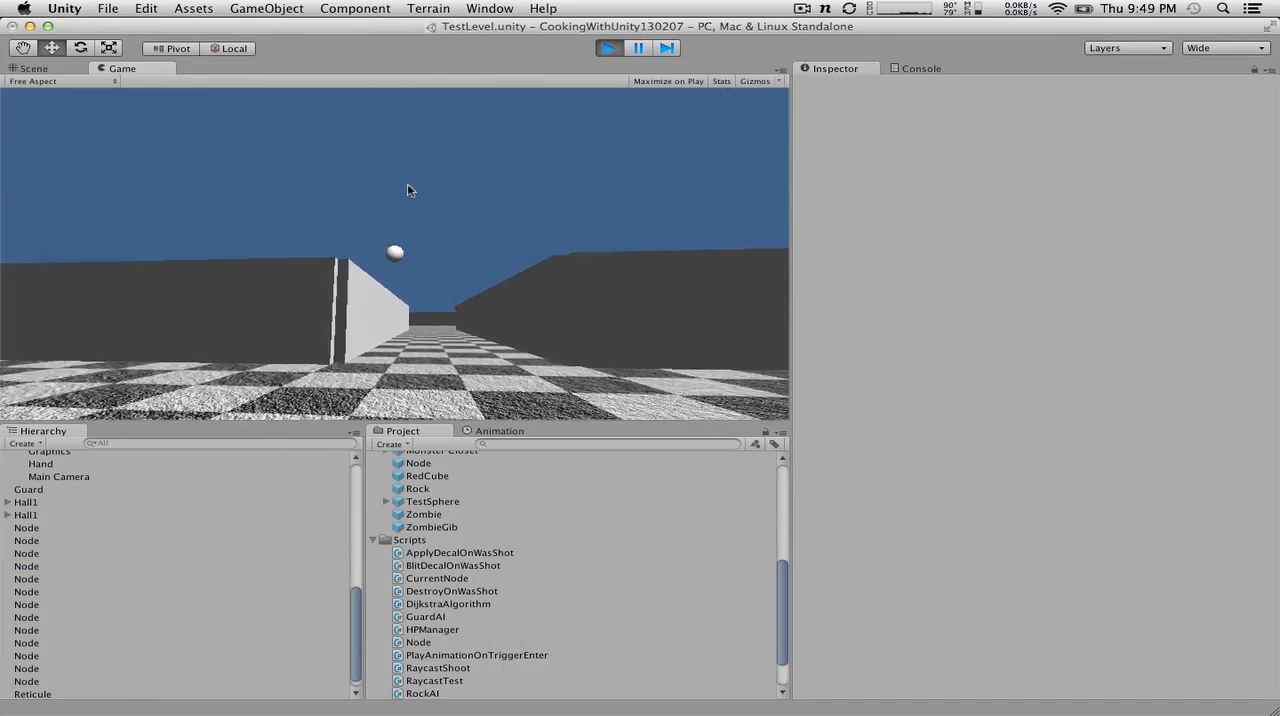
key("w")
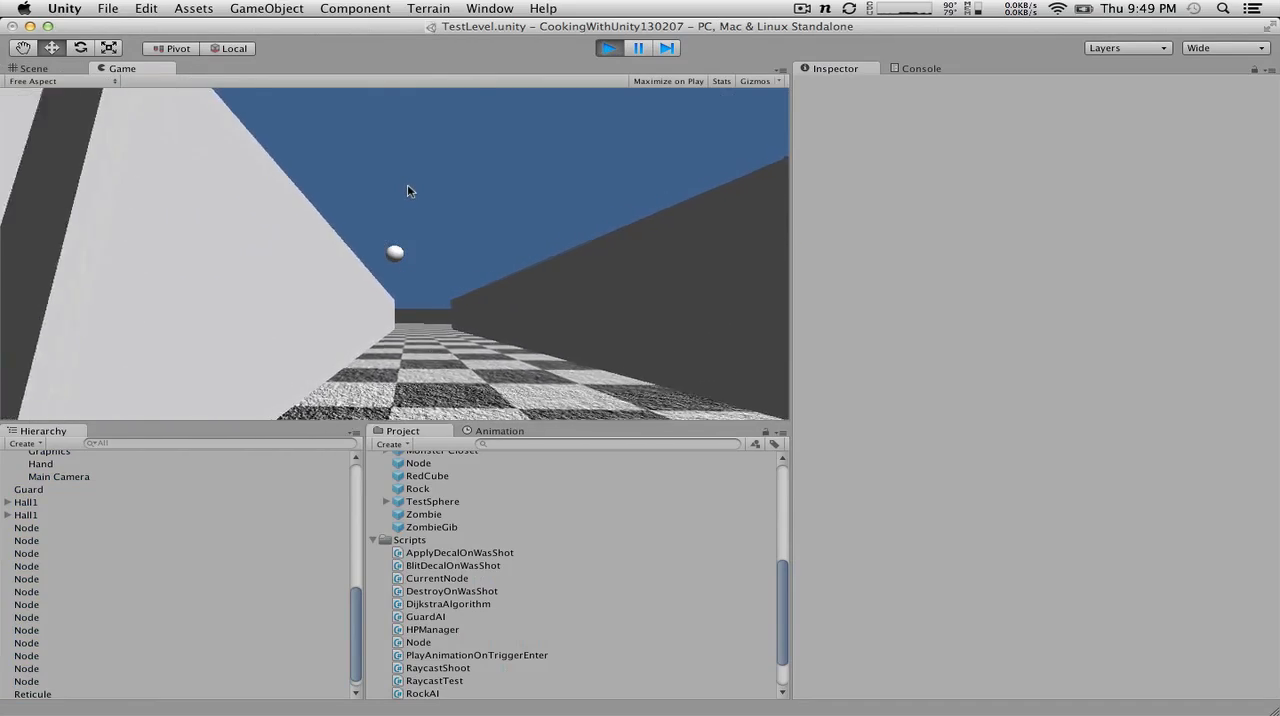
key("a")
key("w")
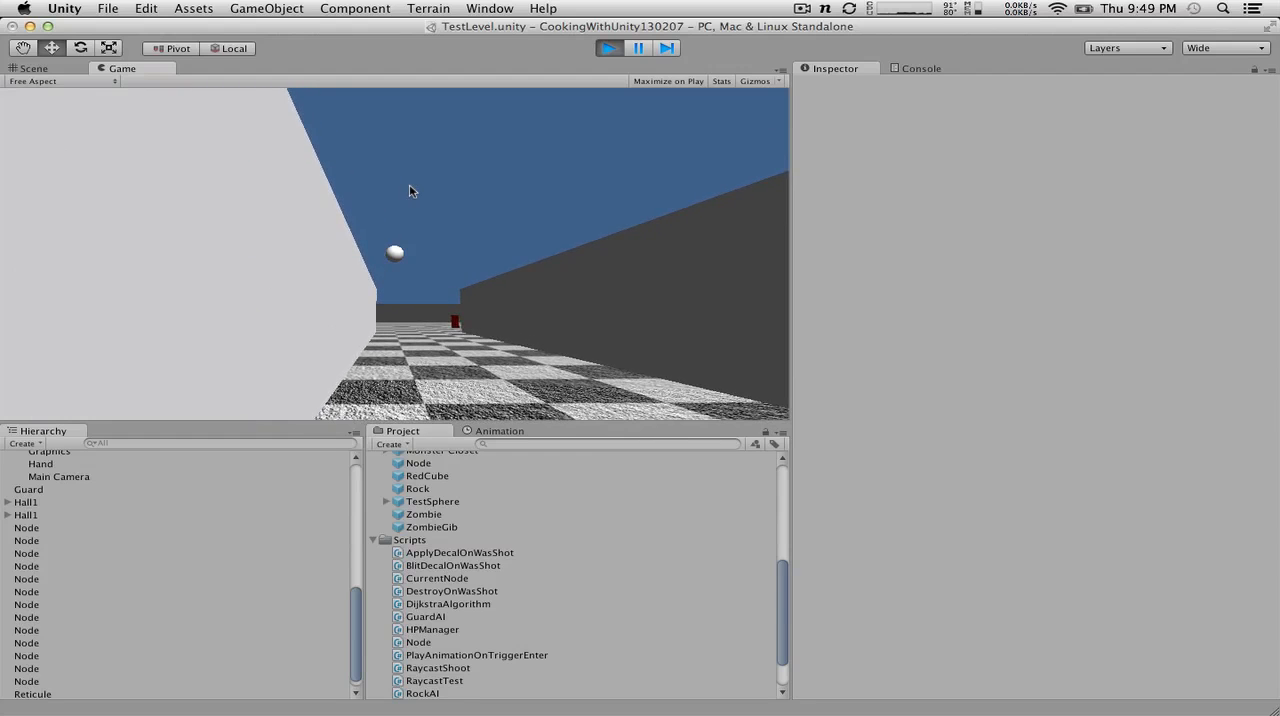
key("w")
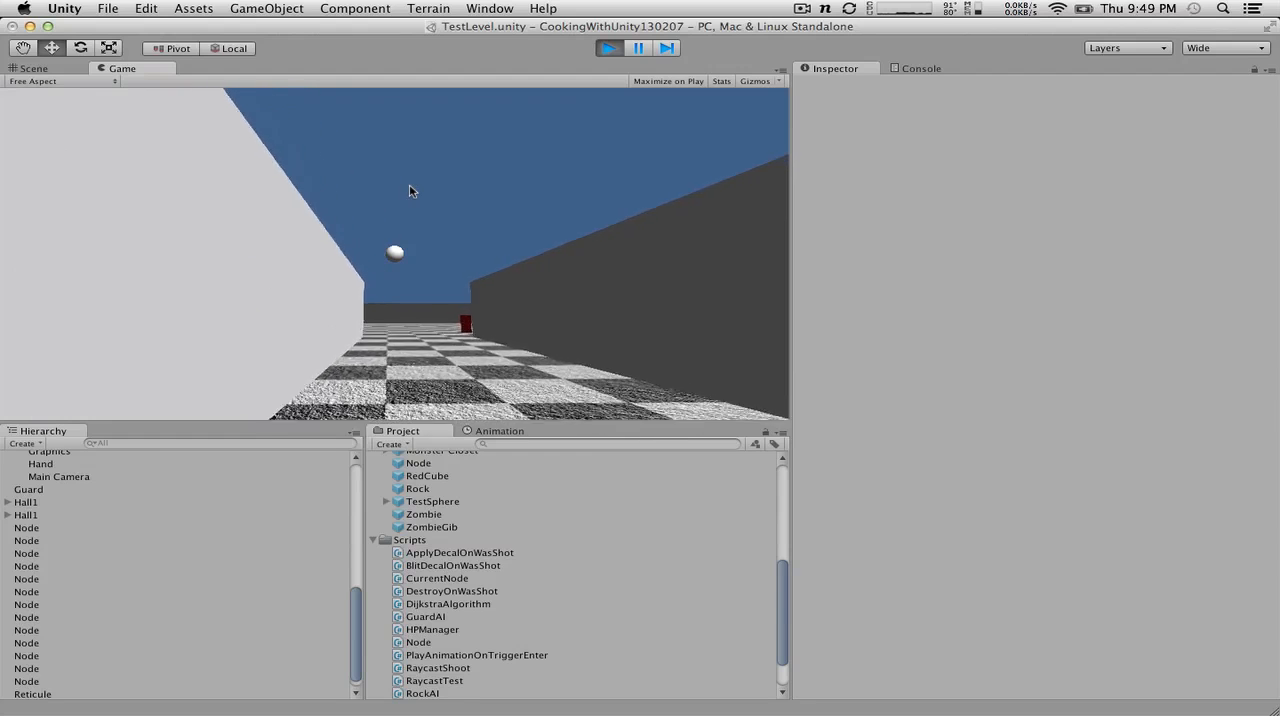
key("d")
key("w")
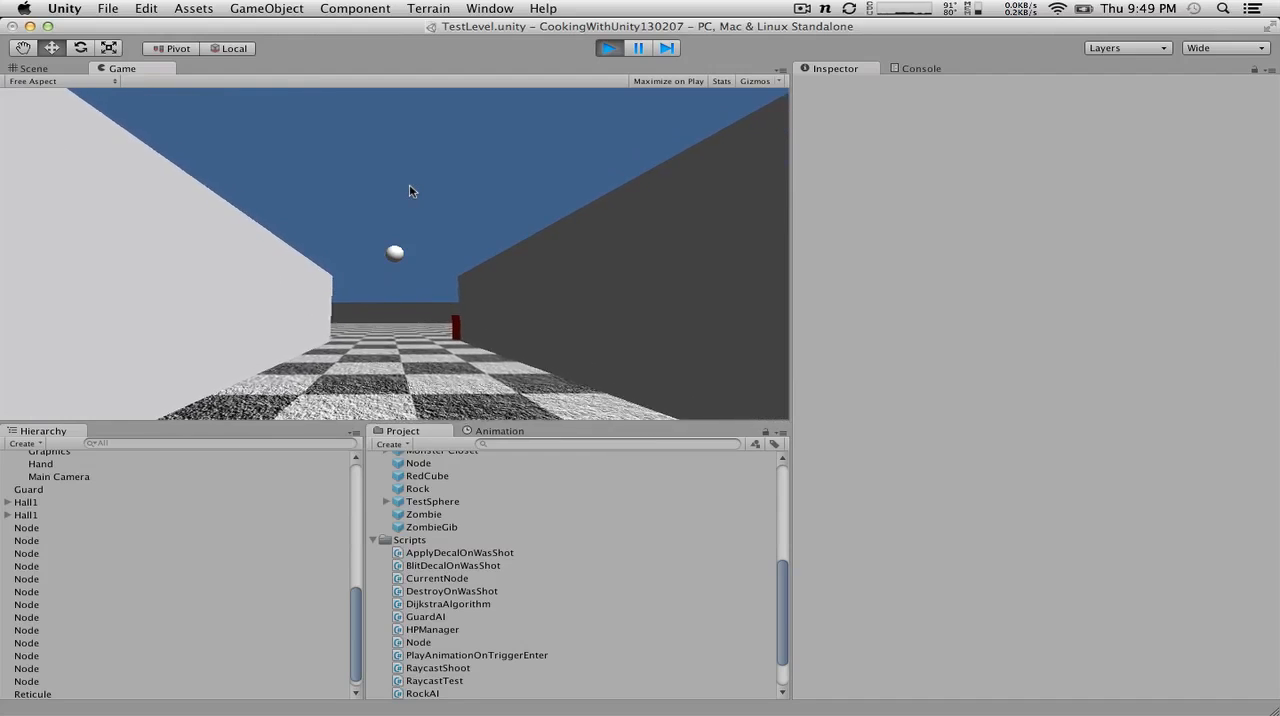
key("w")
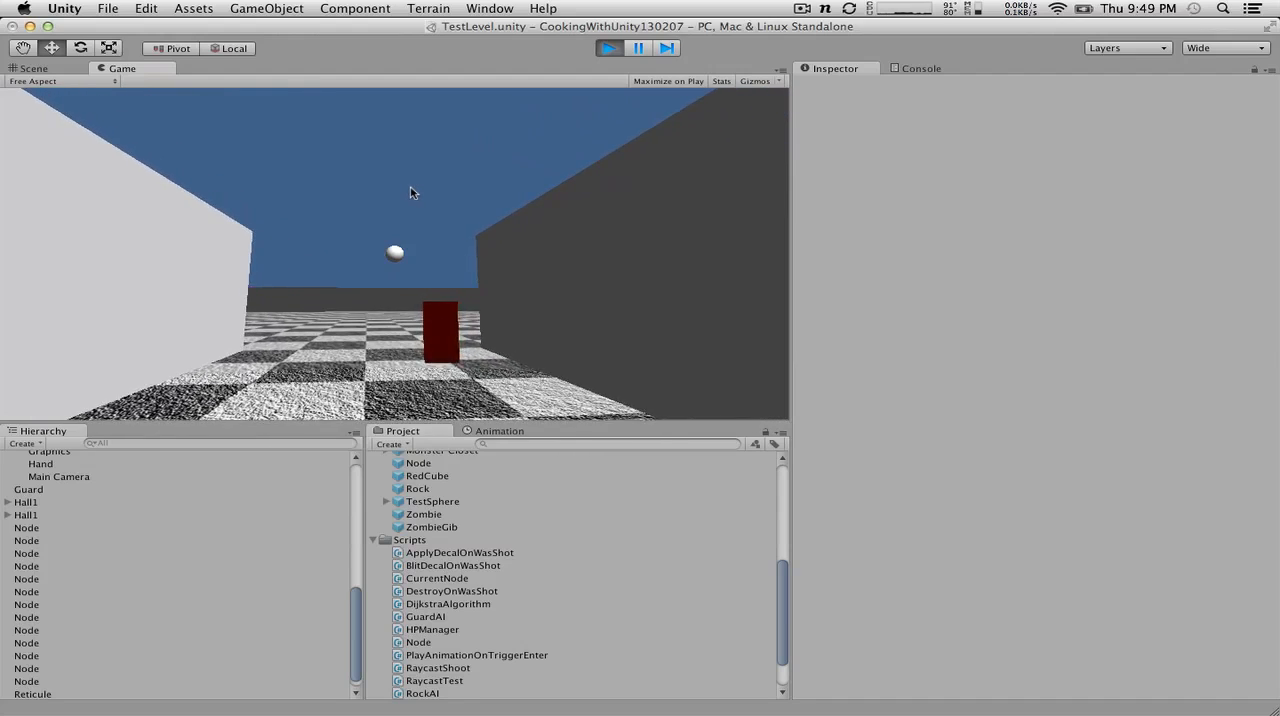
Step: Follow the red guard through the corridors in the running level to observe its route after the rock noise
key("w")
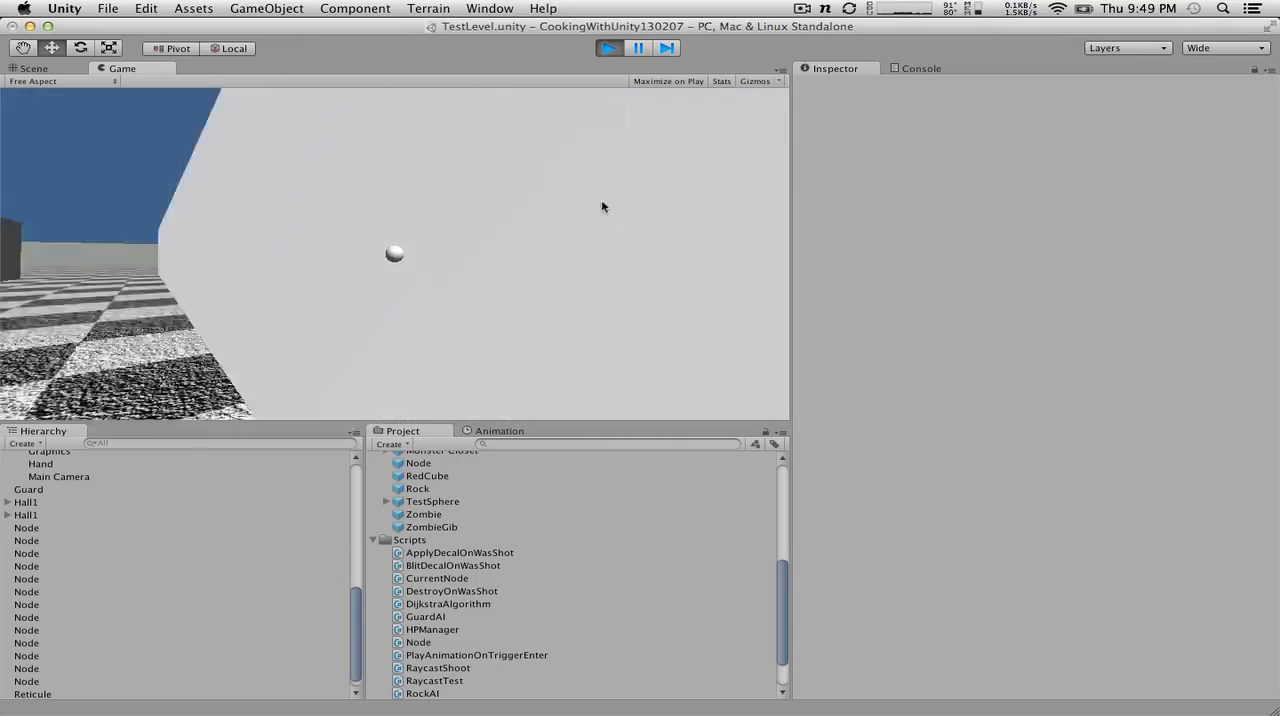
key("w")
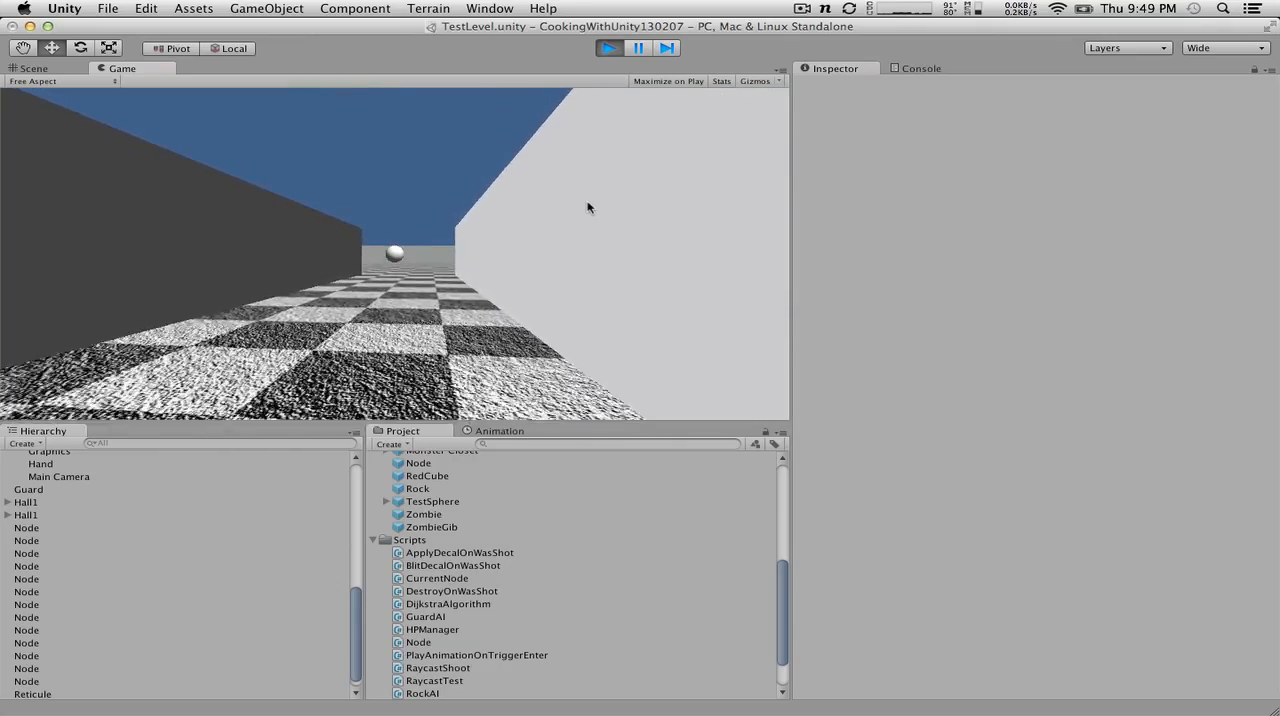
key("s")
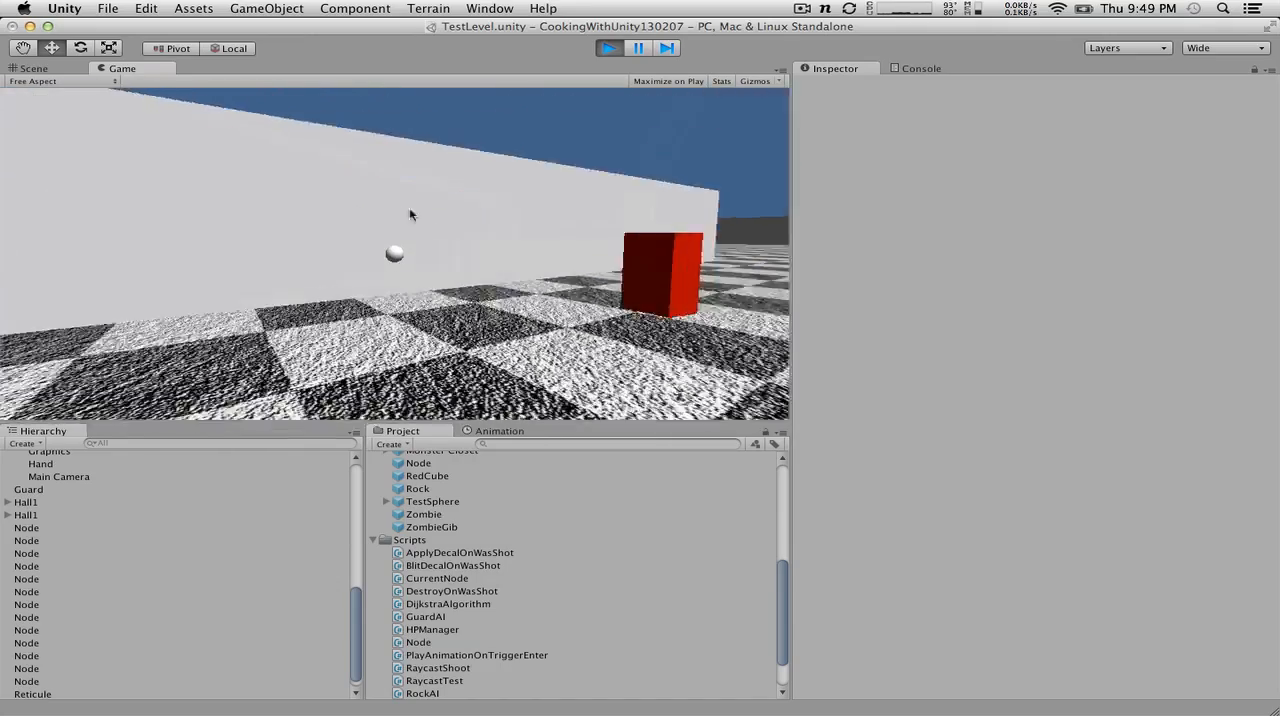
key("w")
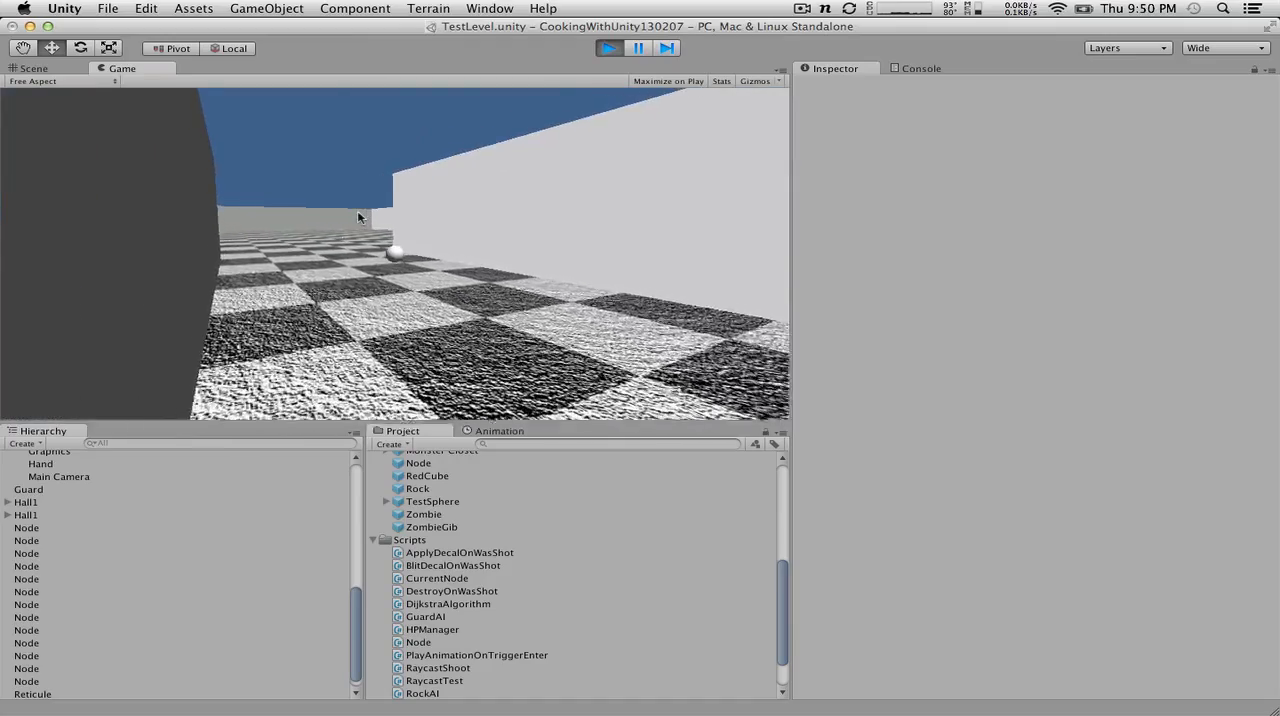
key("w")
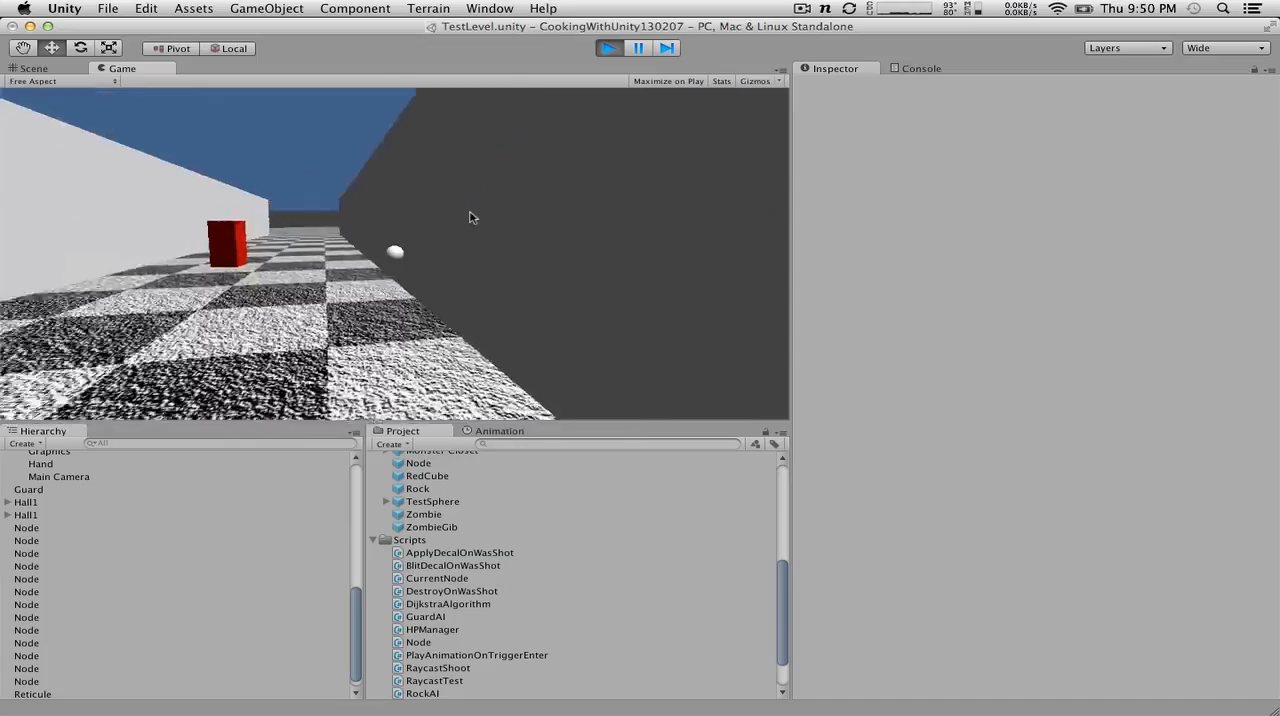
key("s")
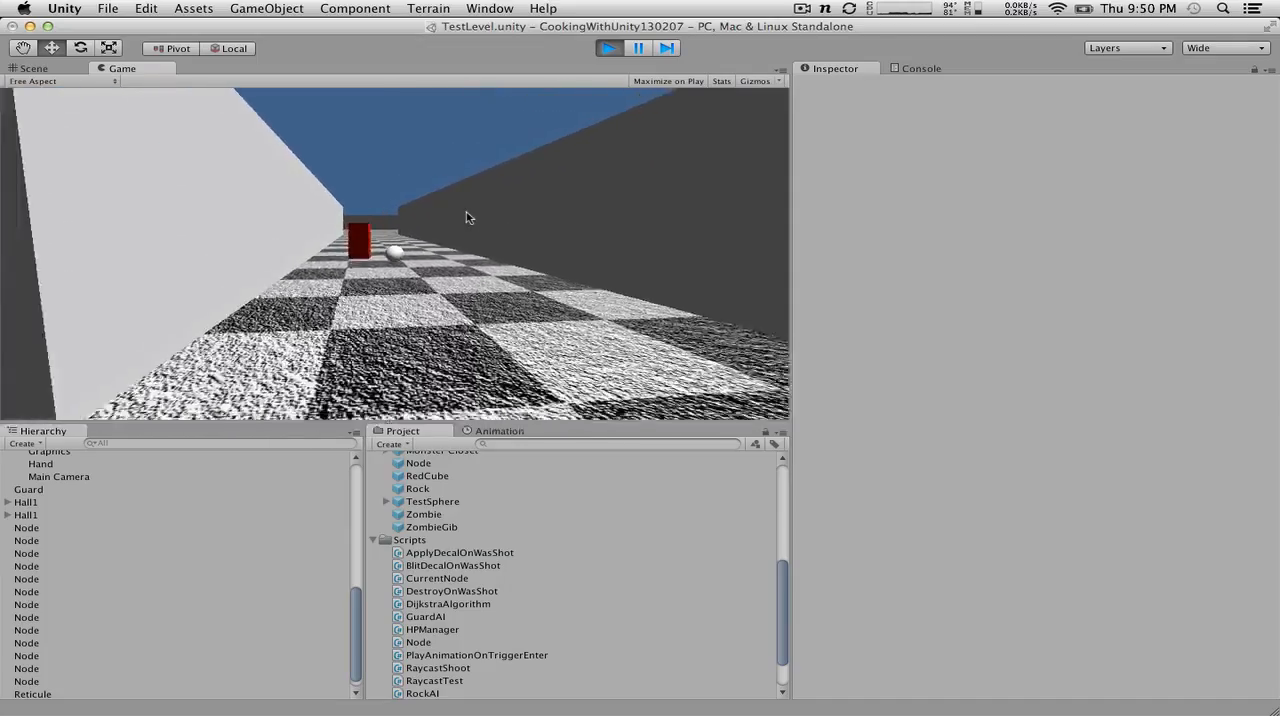
key("s")
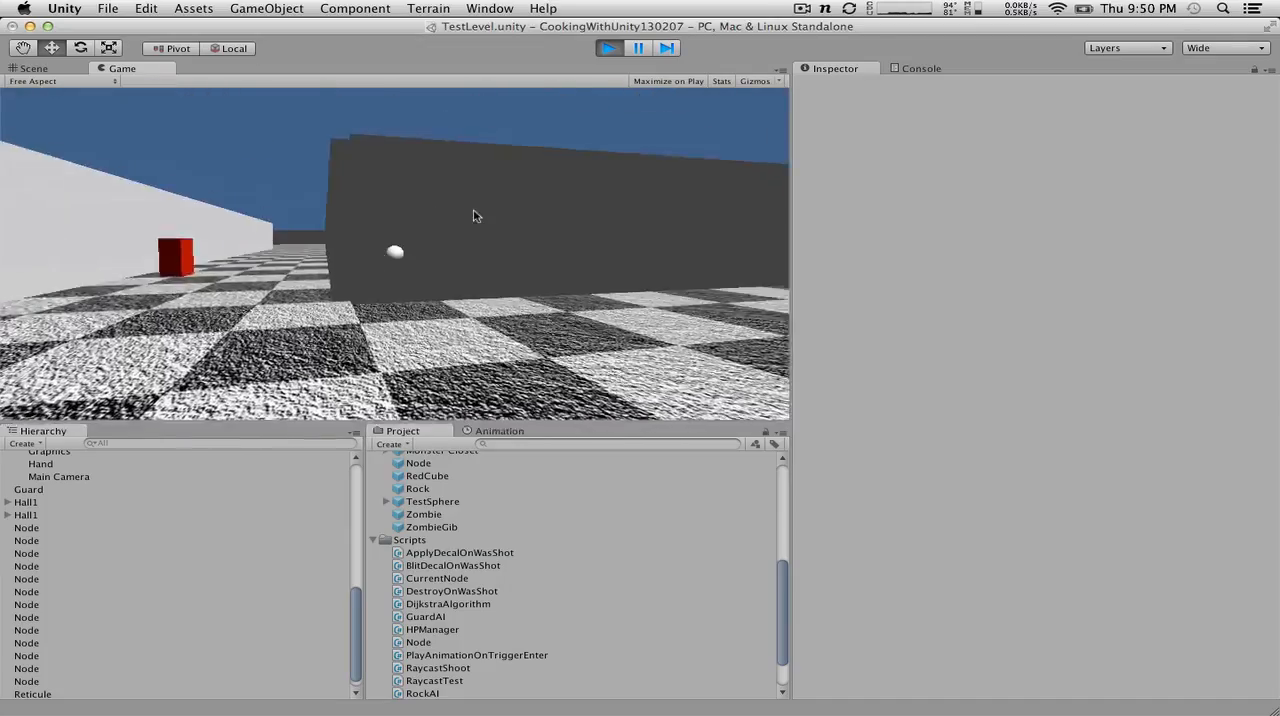
key("w")
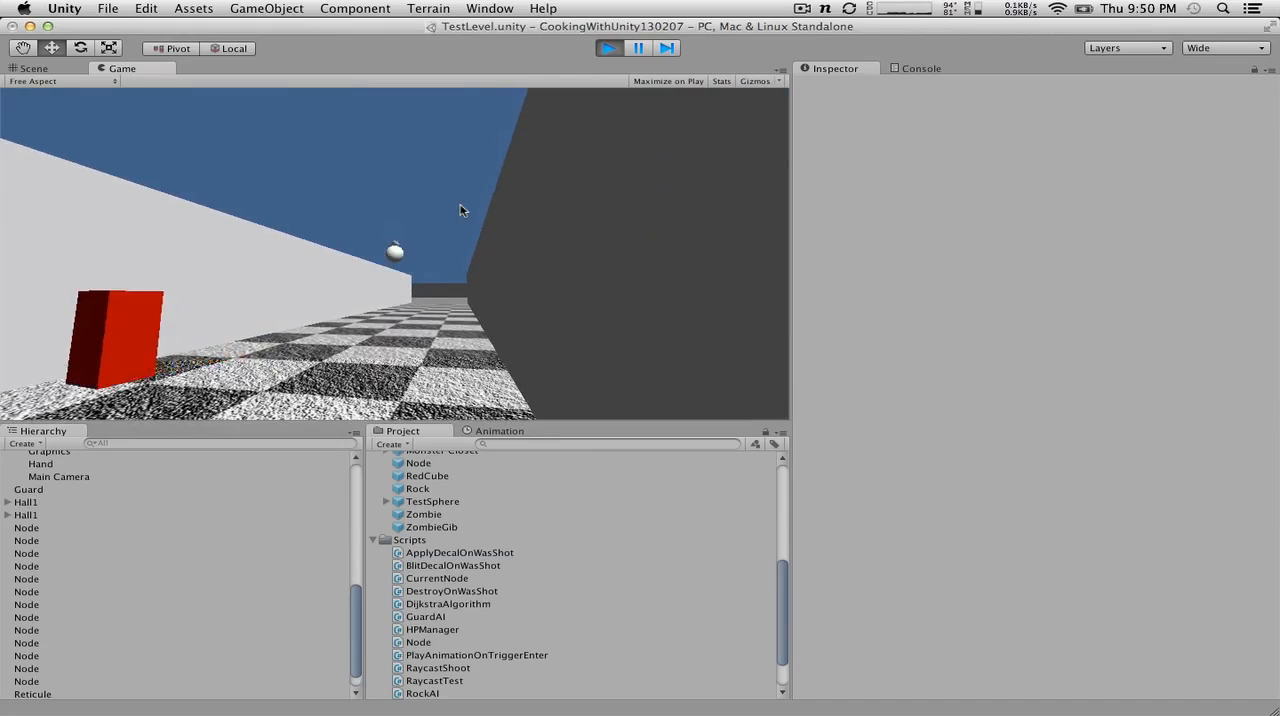
key("s")
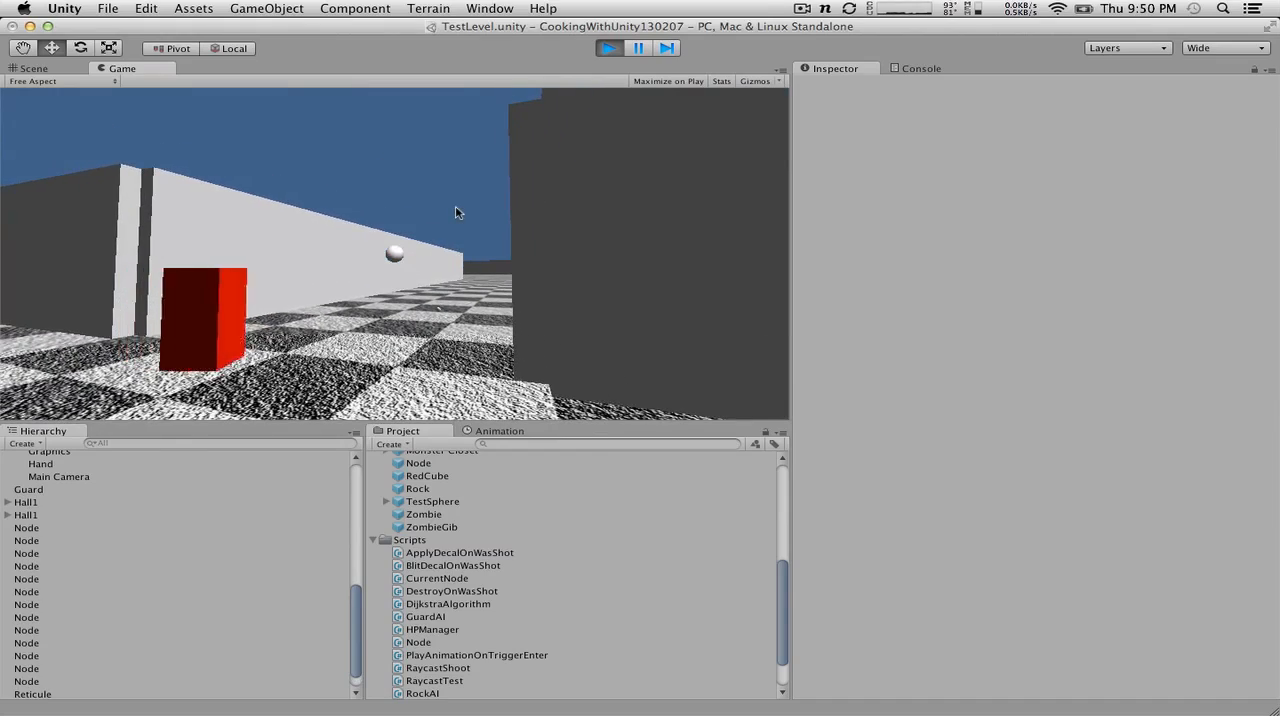
Step: Walk past the guard down the long corridor to the open area and throw another rock there
key("w")
key("w")
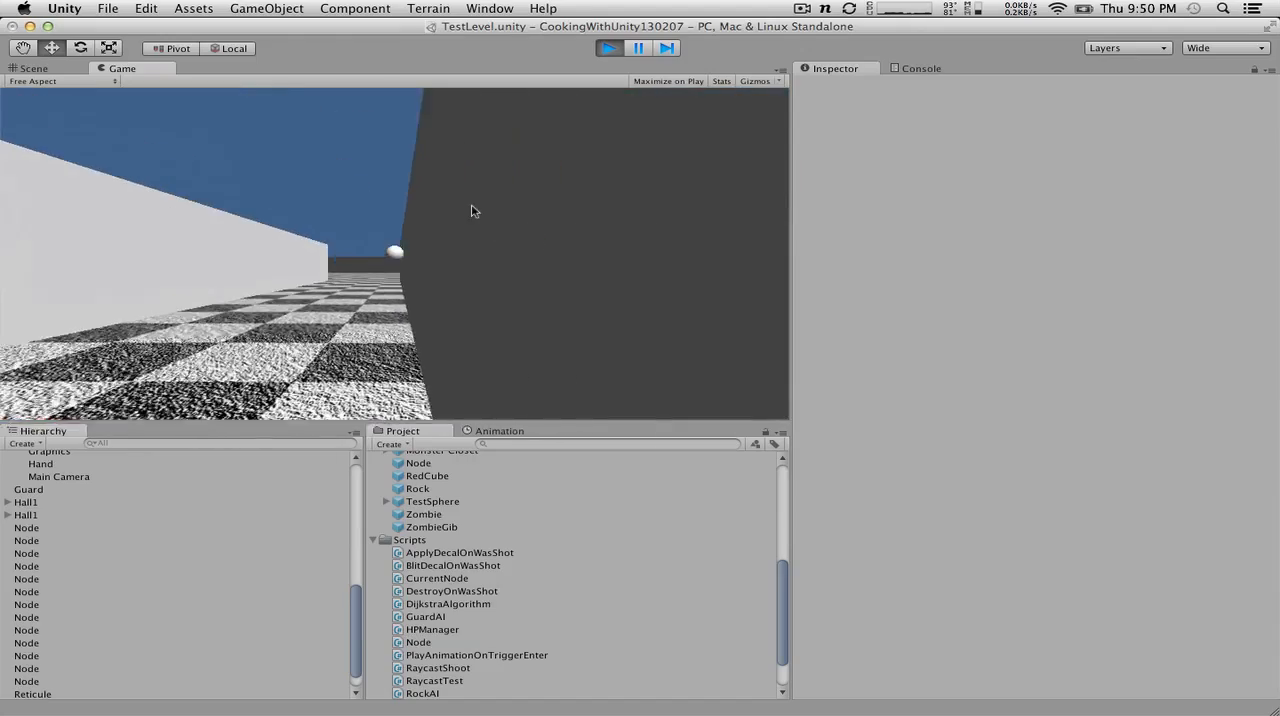
key("a")
key("w")
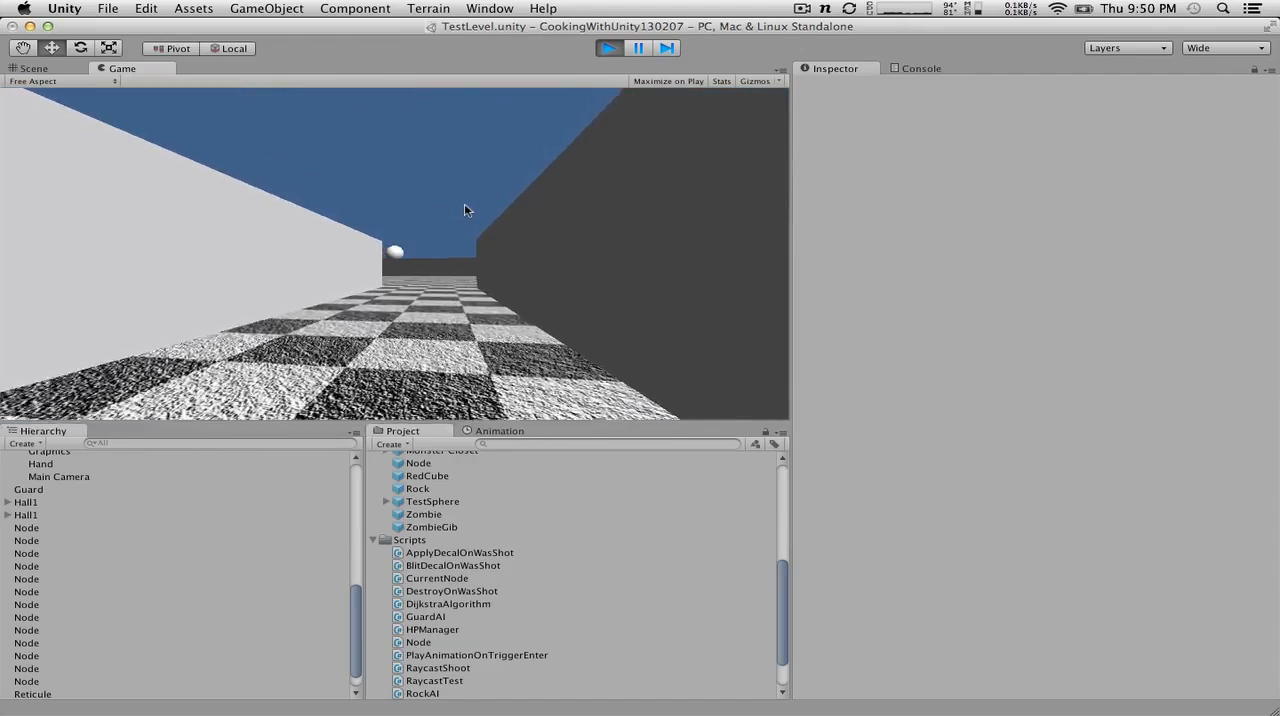
key("w")
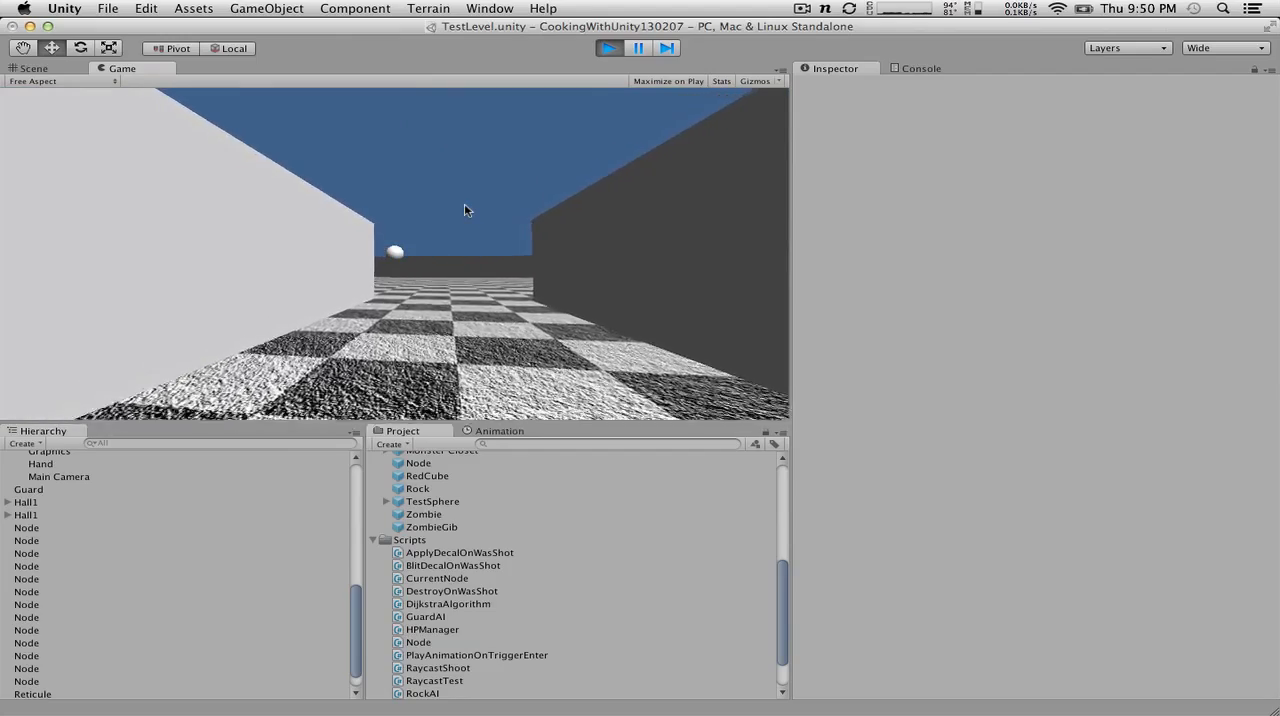
key("w")
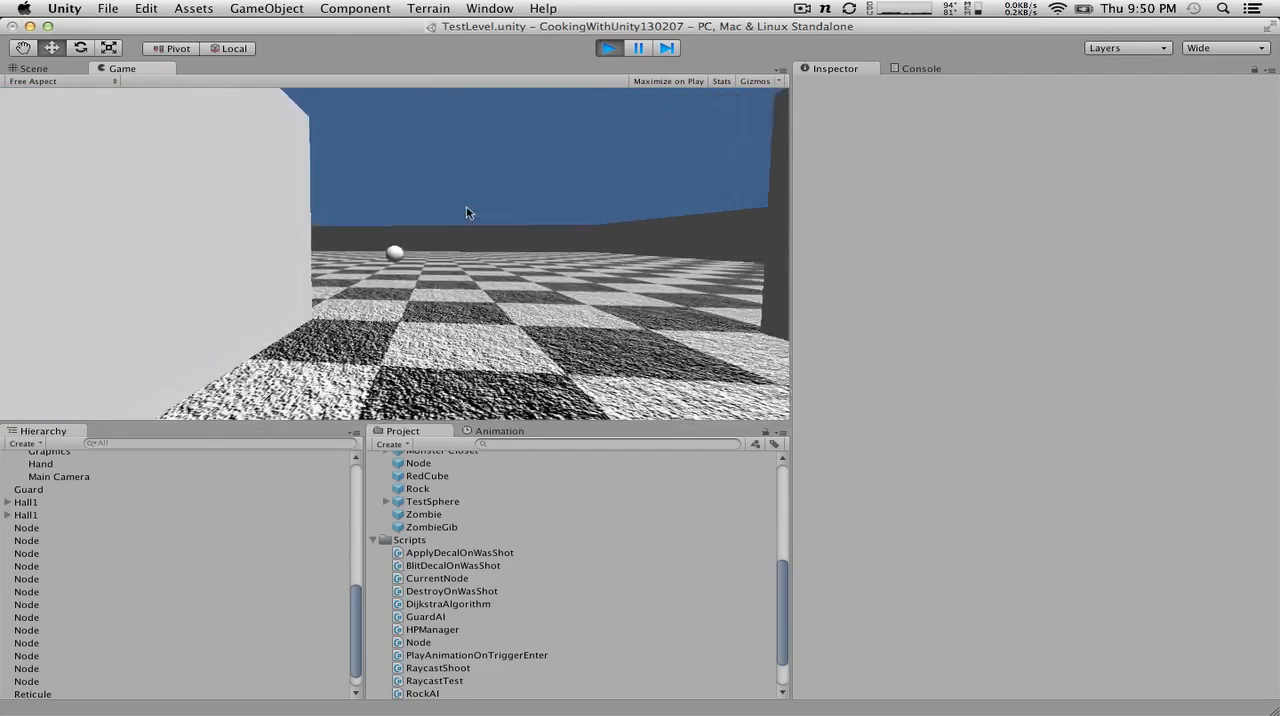
left_click(448, 203)
Step: Cross the open area into the opposite corridor and throw a rock down it to test the guard's response from farther away
key("w")
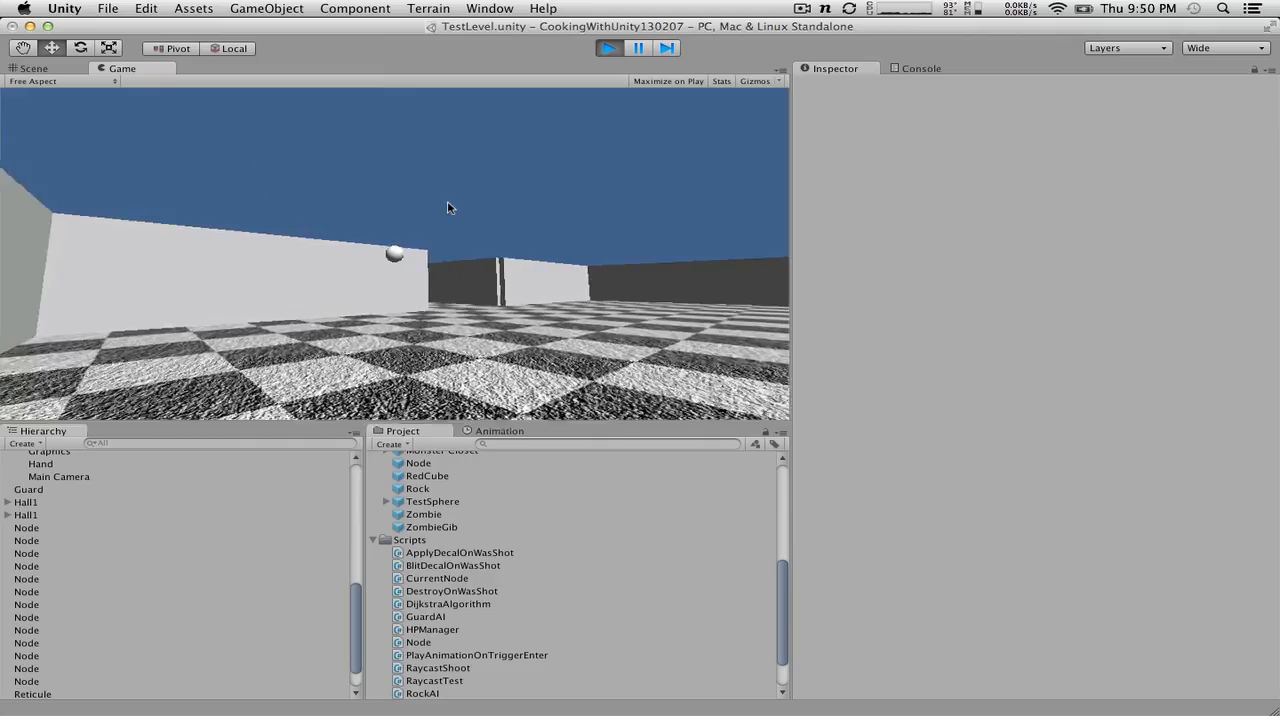
key("w")
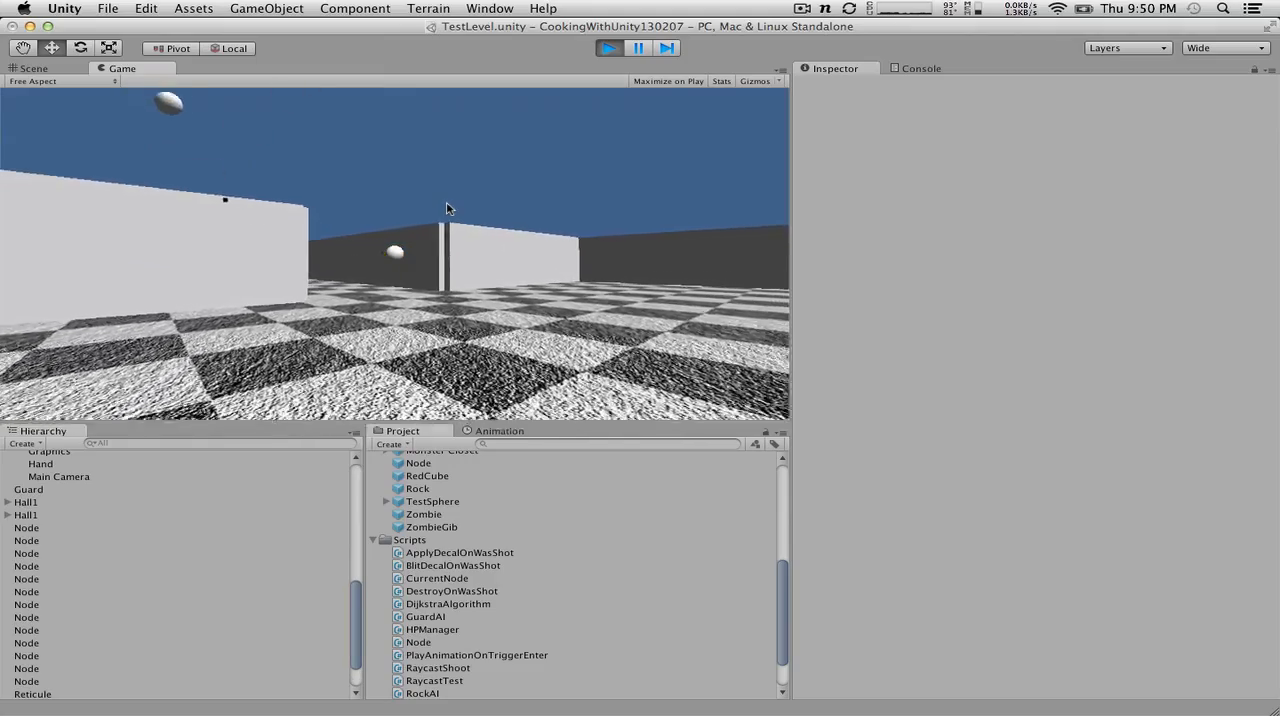
key("w")
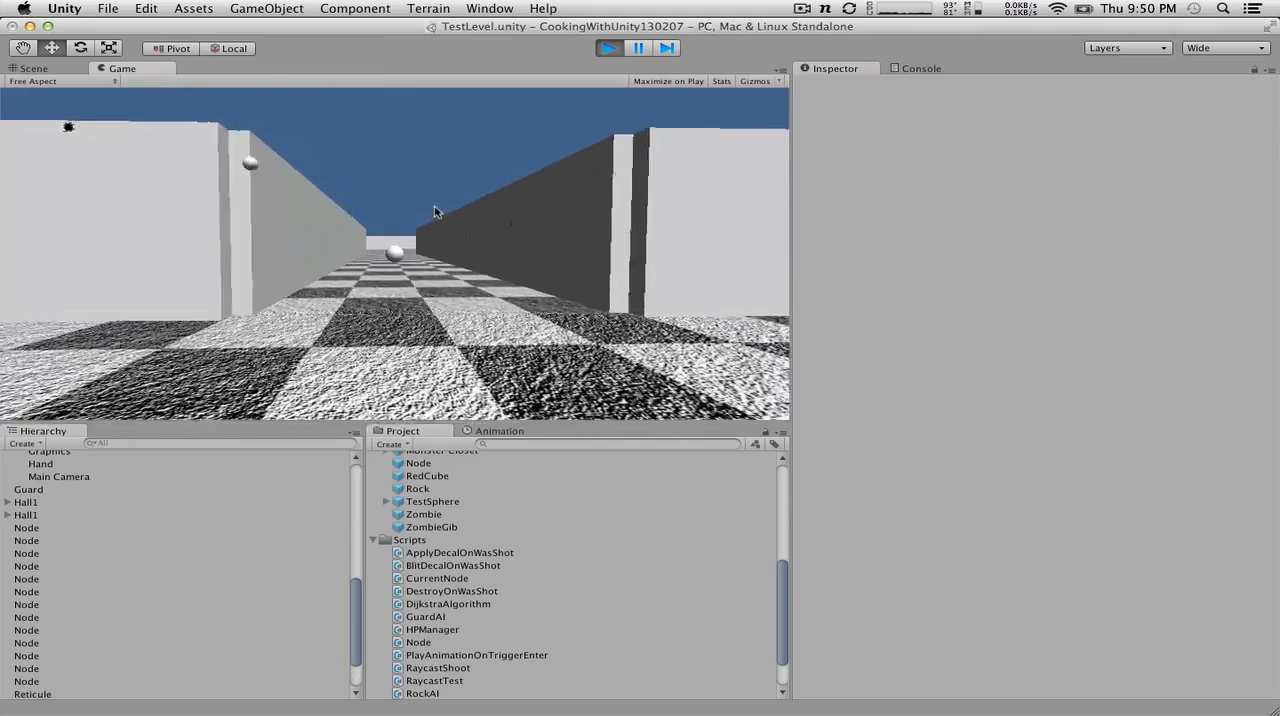
key("w")
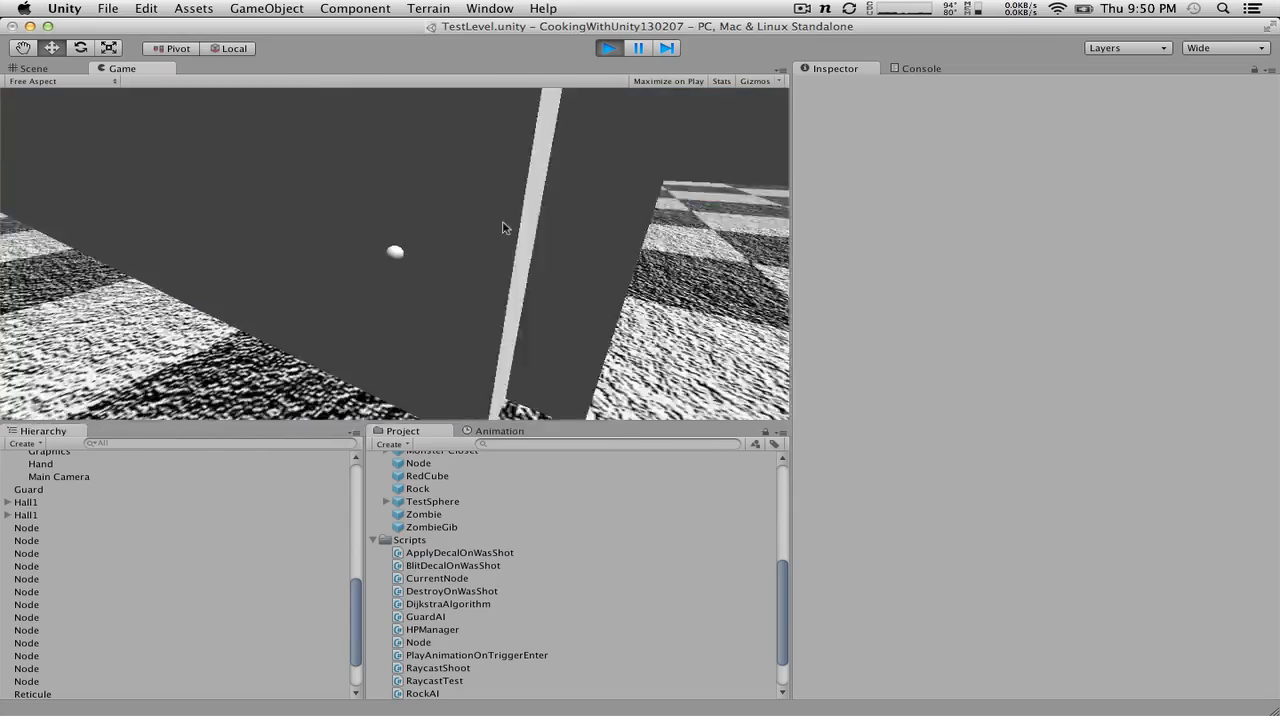
key("w")
left_click(460, 213)
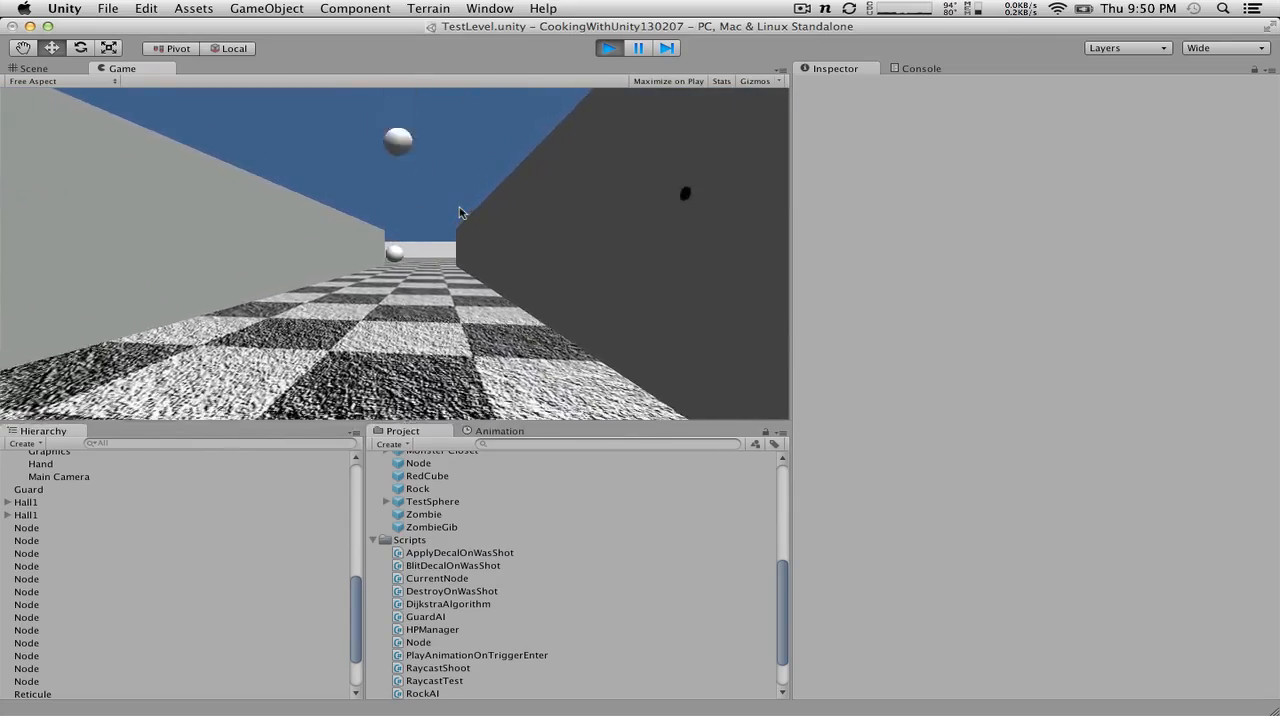